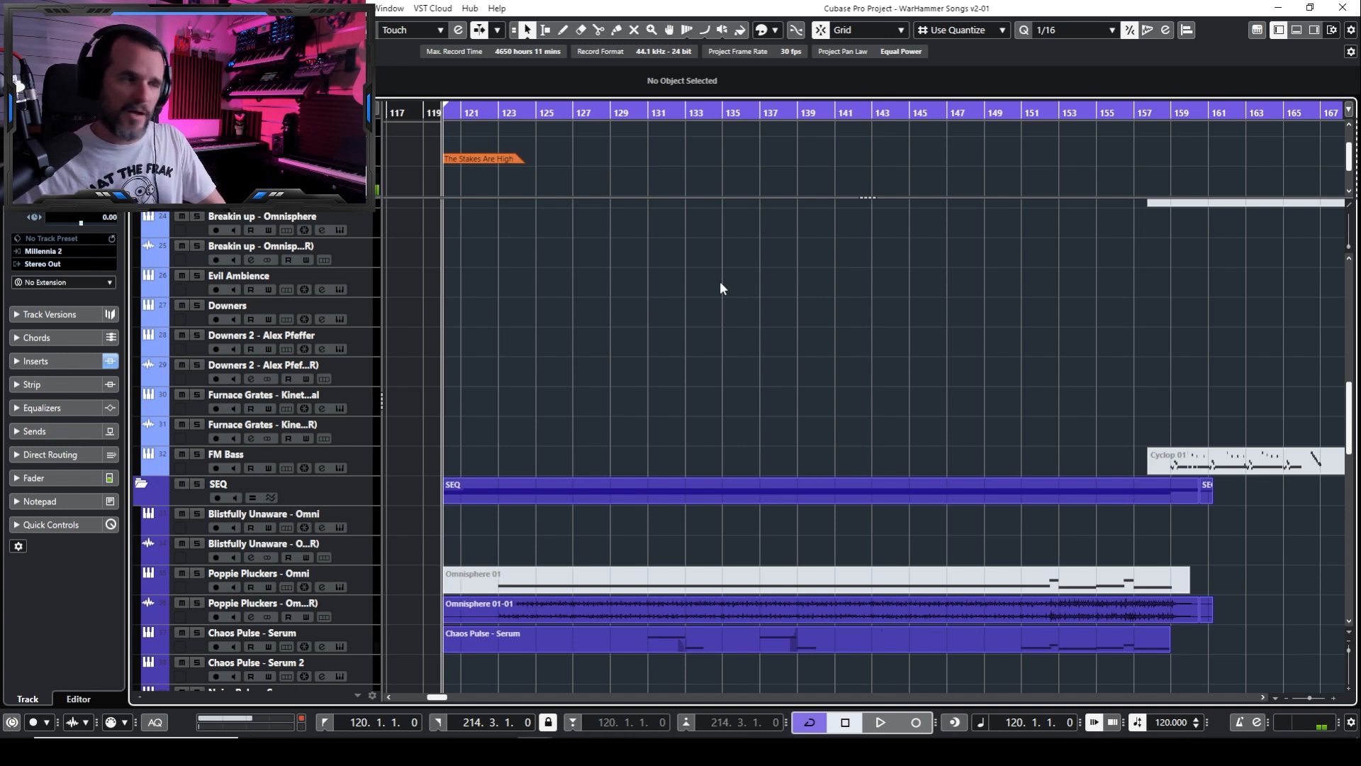
# Play the arrangement from bar 120 and look over the choir, instrument and string section tracks
pyautogui.press('space')
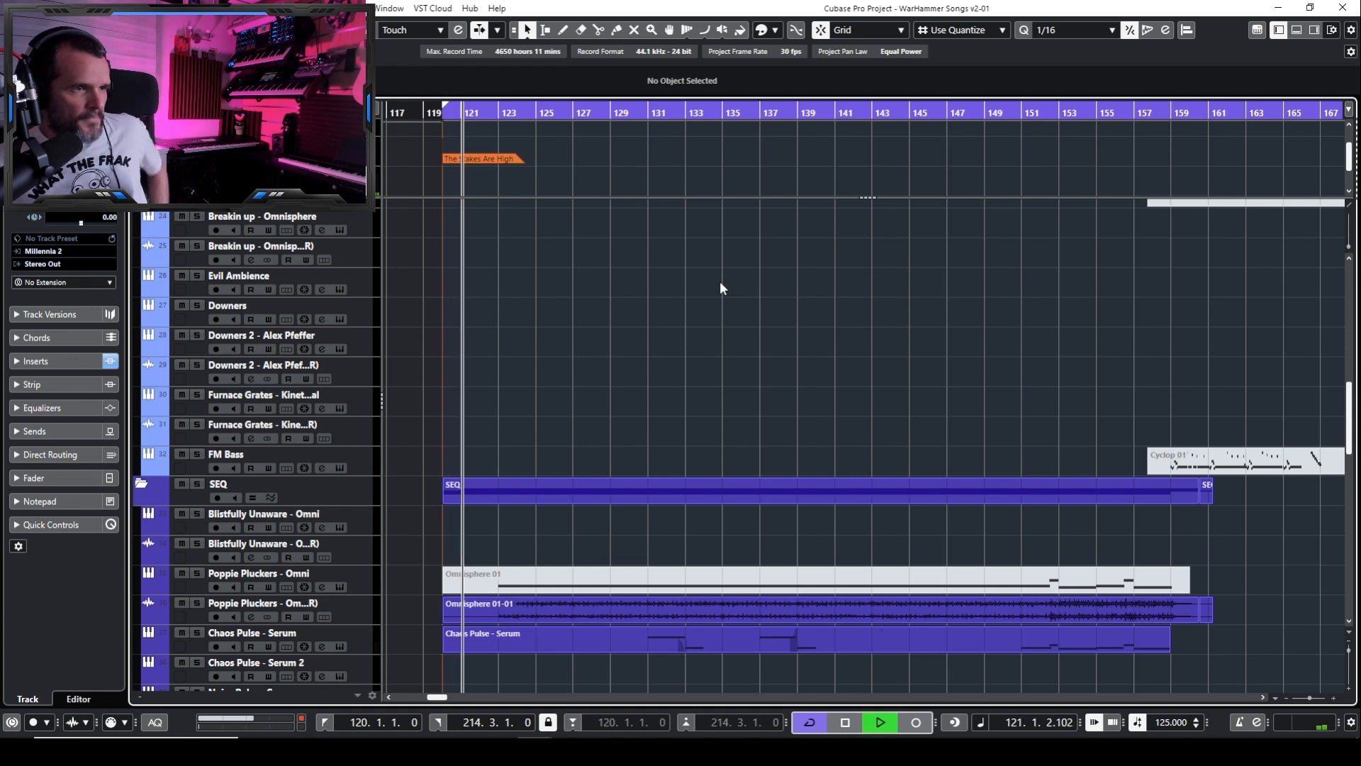
pyautogui.scroll(2, 377, 170)
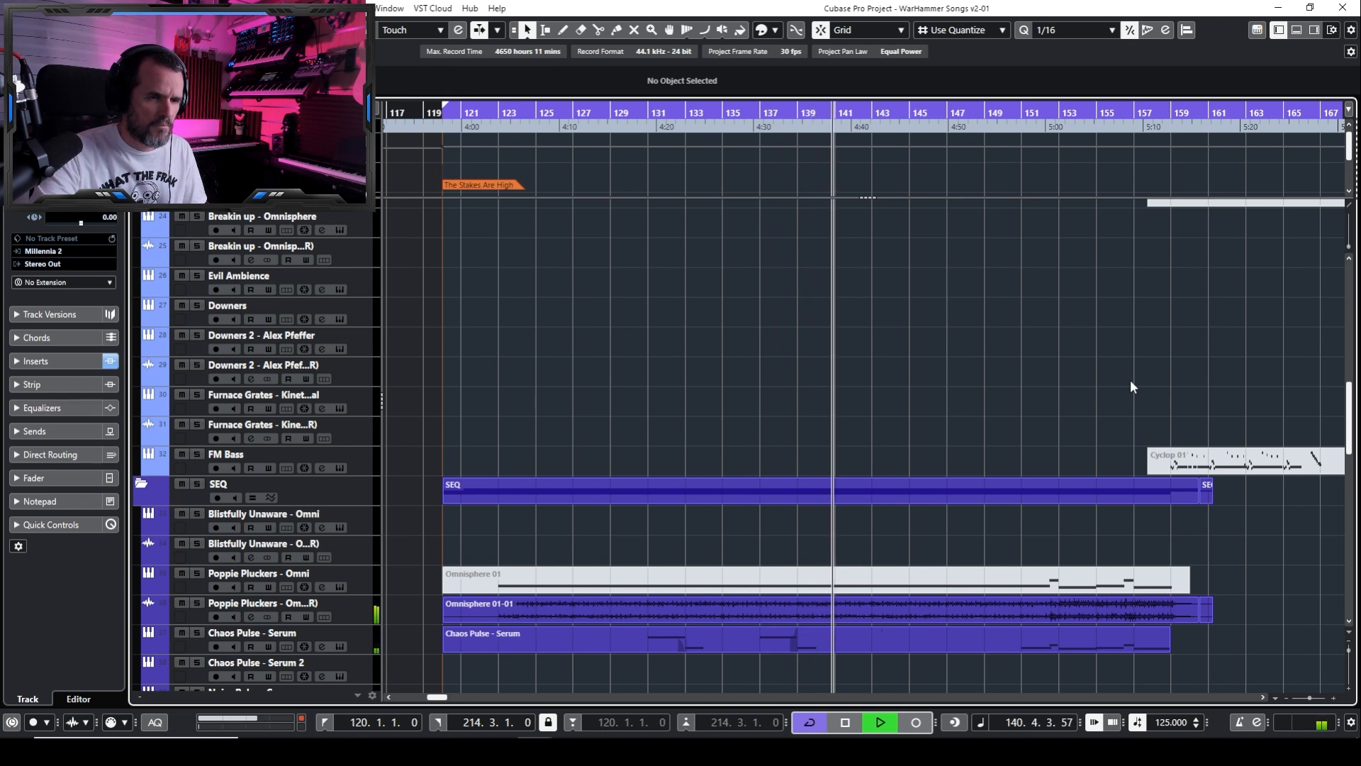
pyautogui.scroll(-3, 1130, 380)
pyautogui.scroll(-12, 1100, 401)
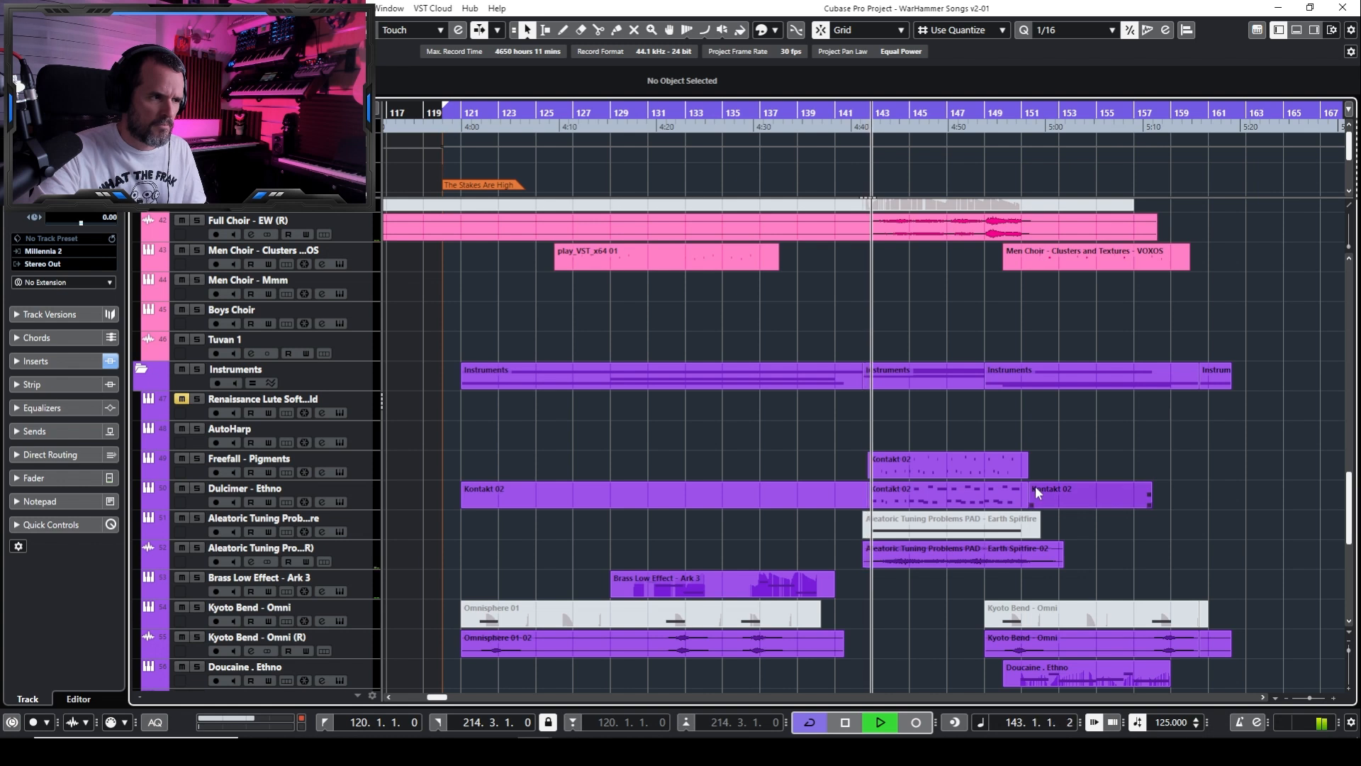
pyautogui.scroll(-3, 1134, 489)
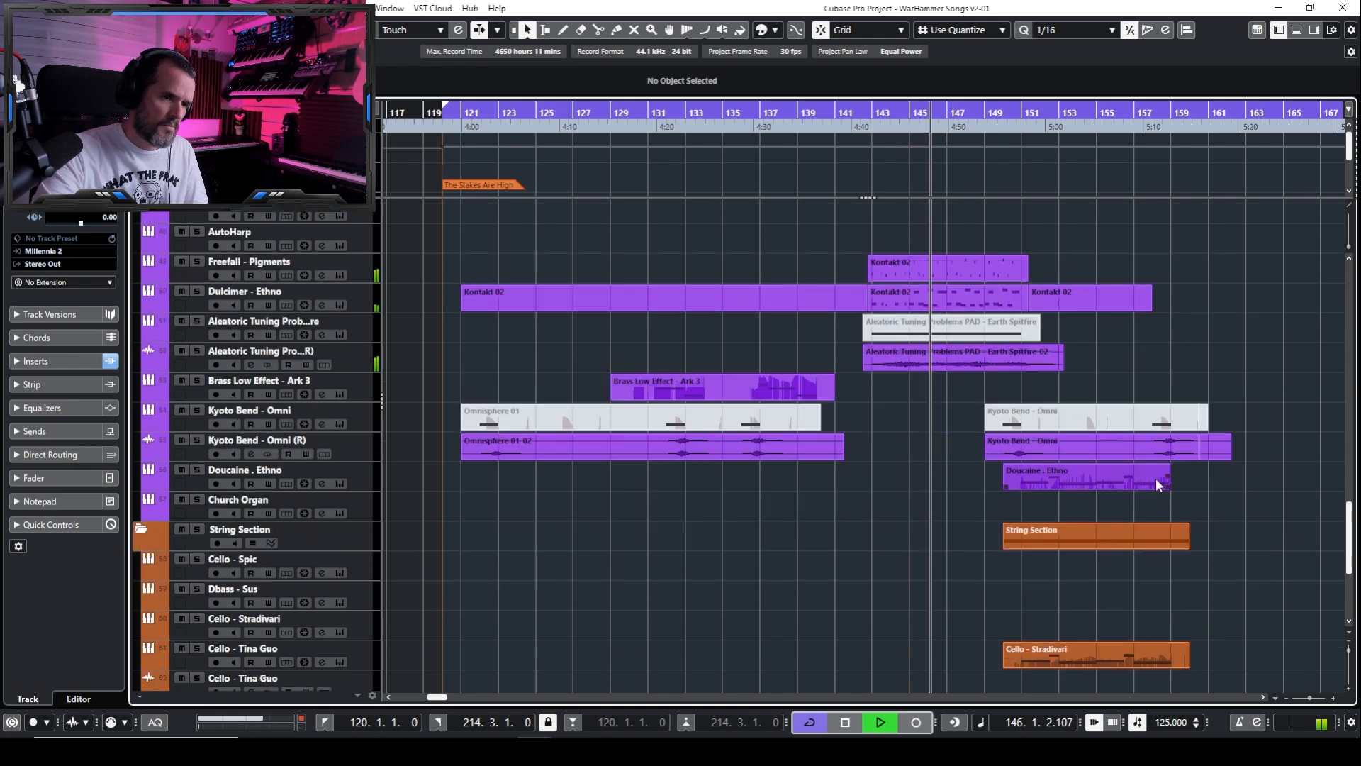
pyautogui.scroll(-6, 1156, 478)
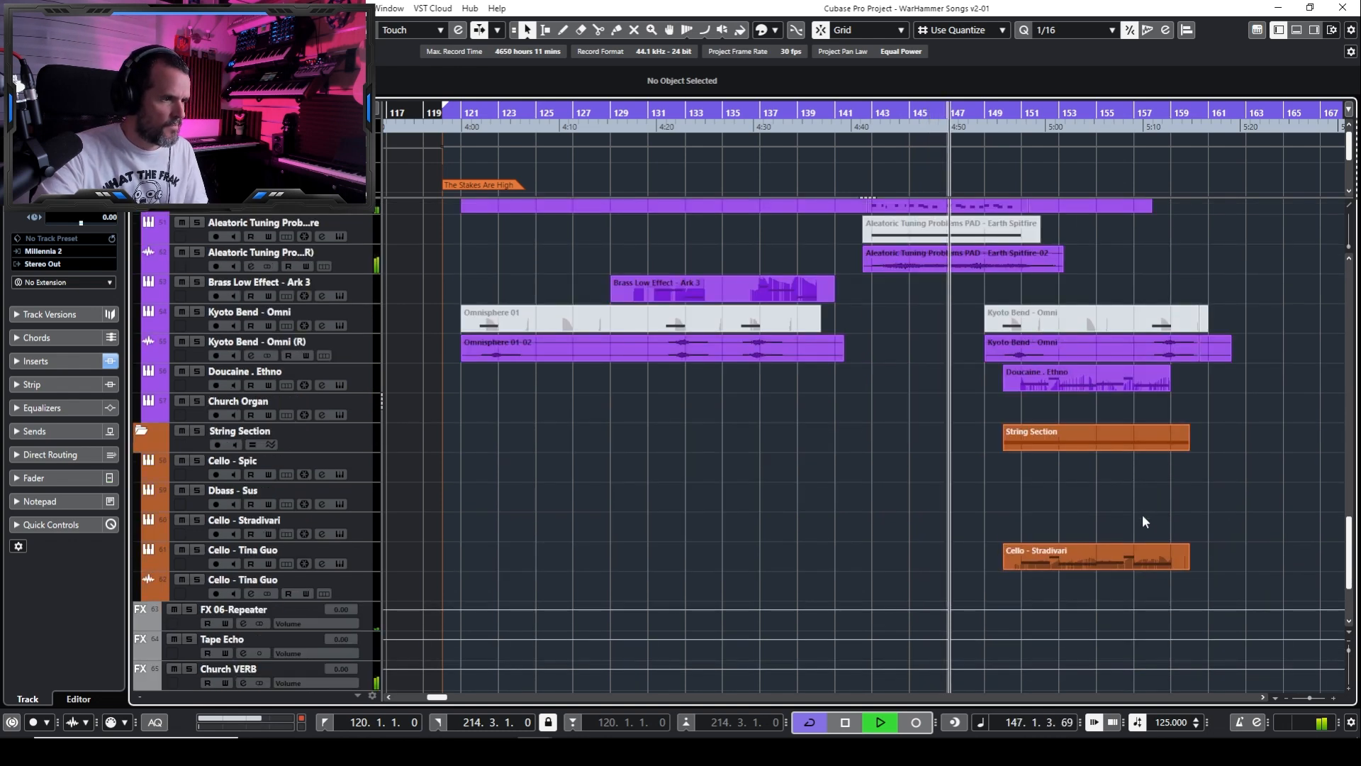
pyautogui.scroll(3, 1143, 521)
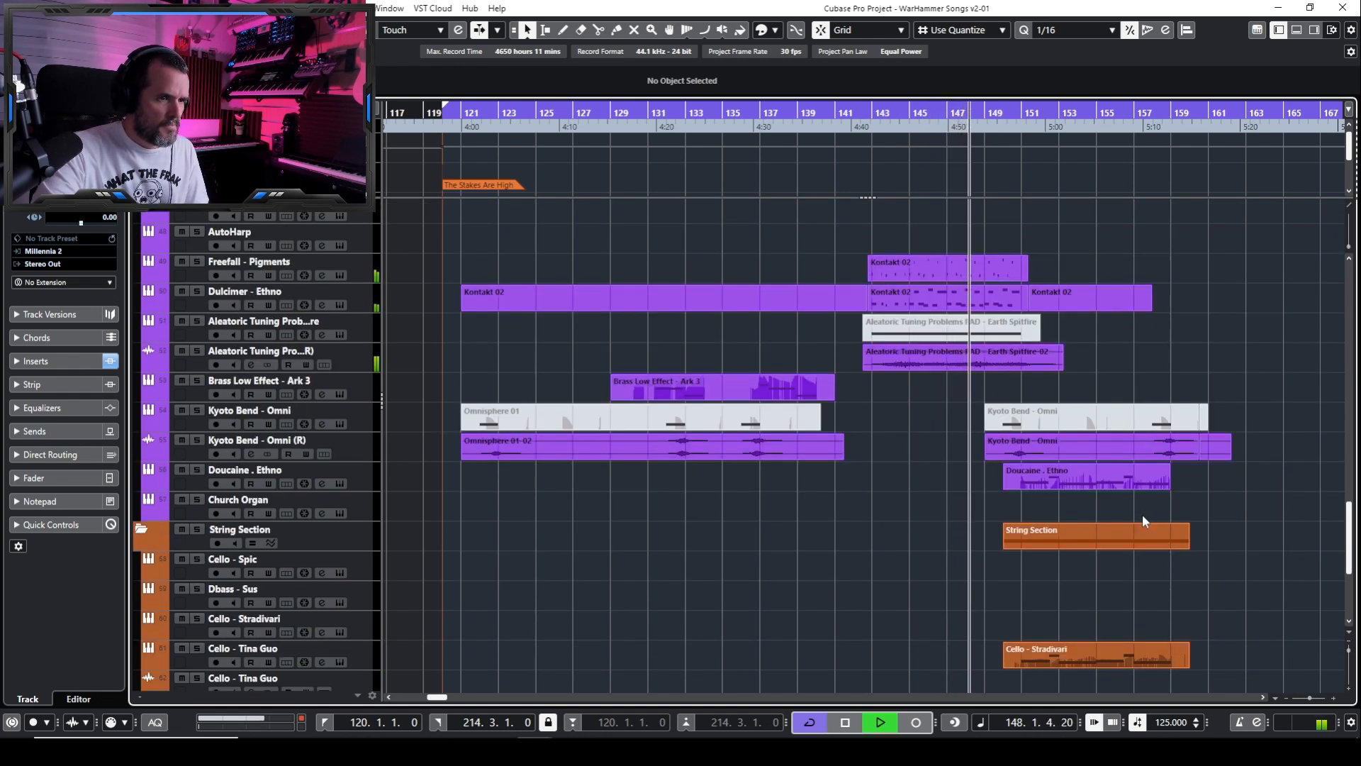
# Delete the two empty Kontakt 02 parts before and after the note-filled part on the Dulcimer - Ethno track
pyautogui.scroll(6, 1142, 513)
pyautogui.click(742, 489)
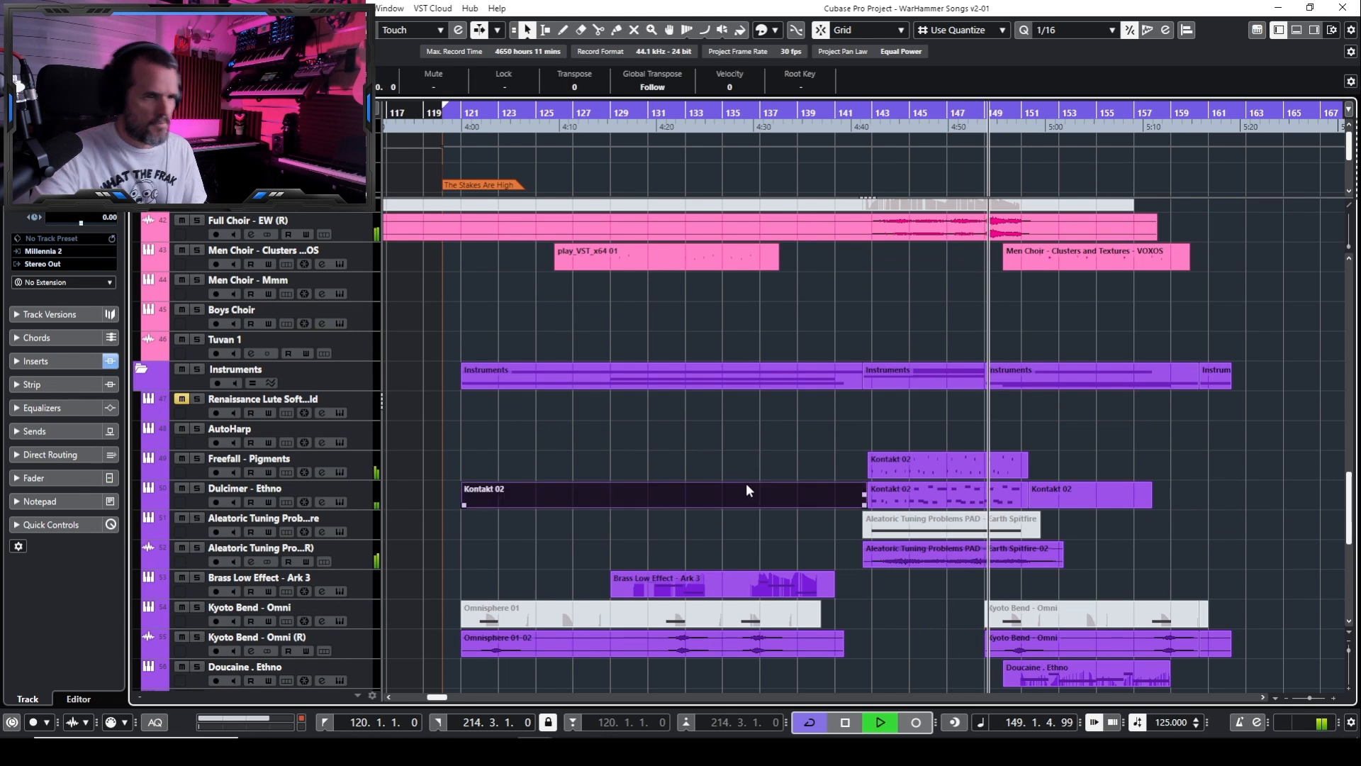
pyautogui.press('Delete')
pyautogui.click(1101, 489)
pyautogui.press('Delete')
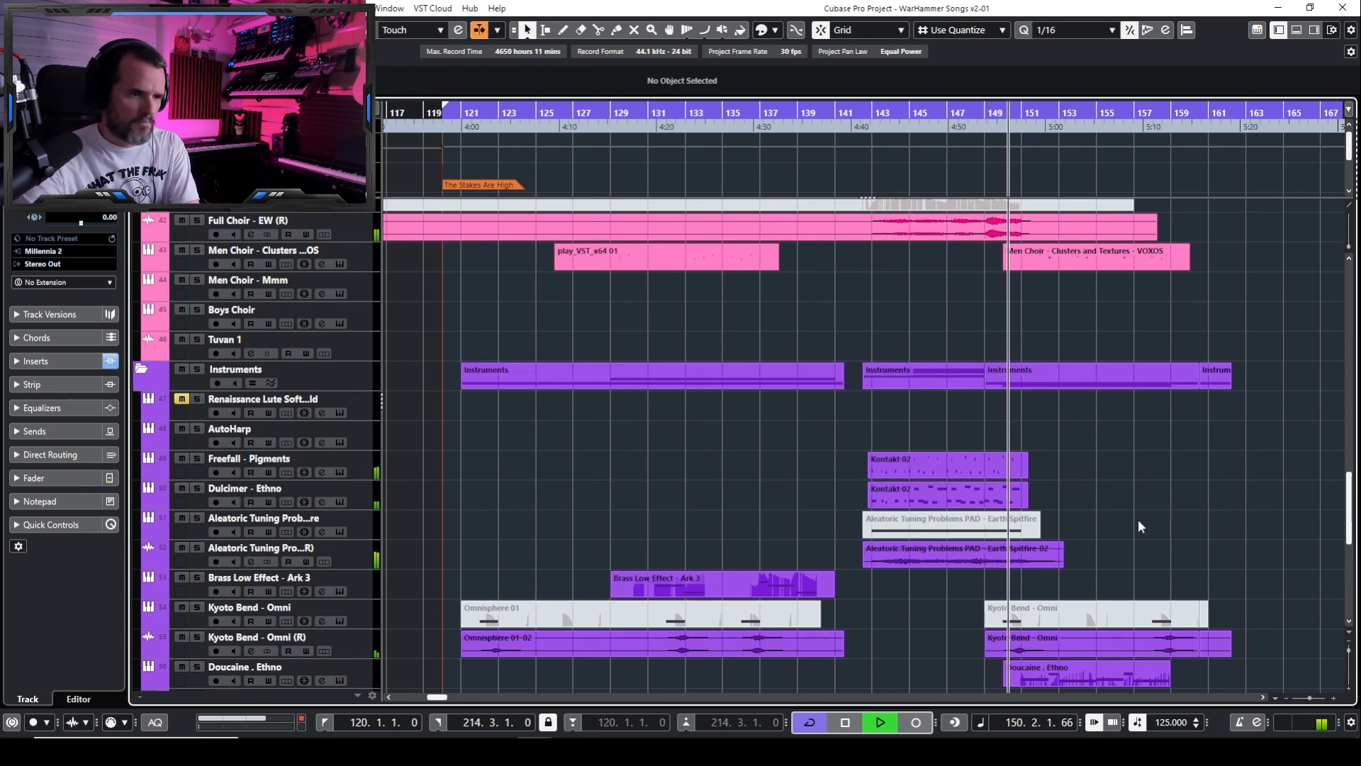
# Review the percussion tracks while listening to the end of the section, and stop playback at about bar 162
pyautogui.scroll(18, 1137, 521)
pyautogui.scroll(16, 1138, 520)
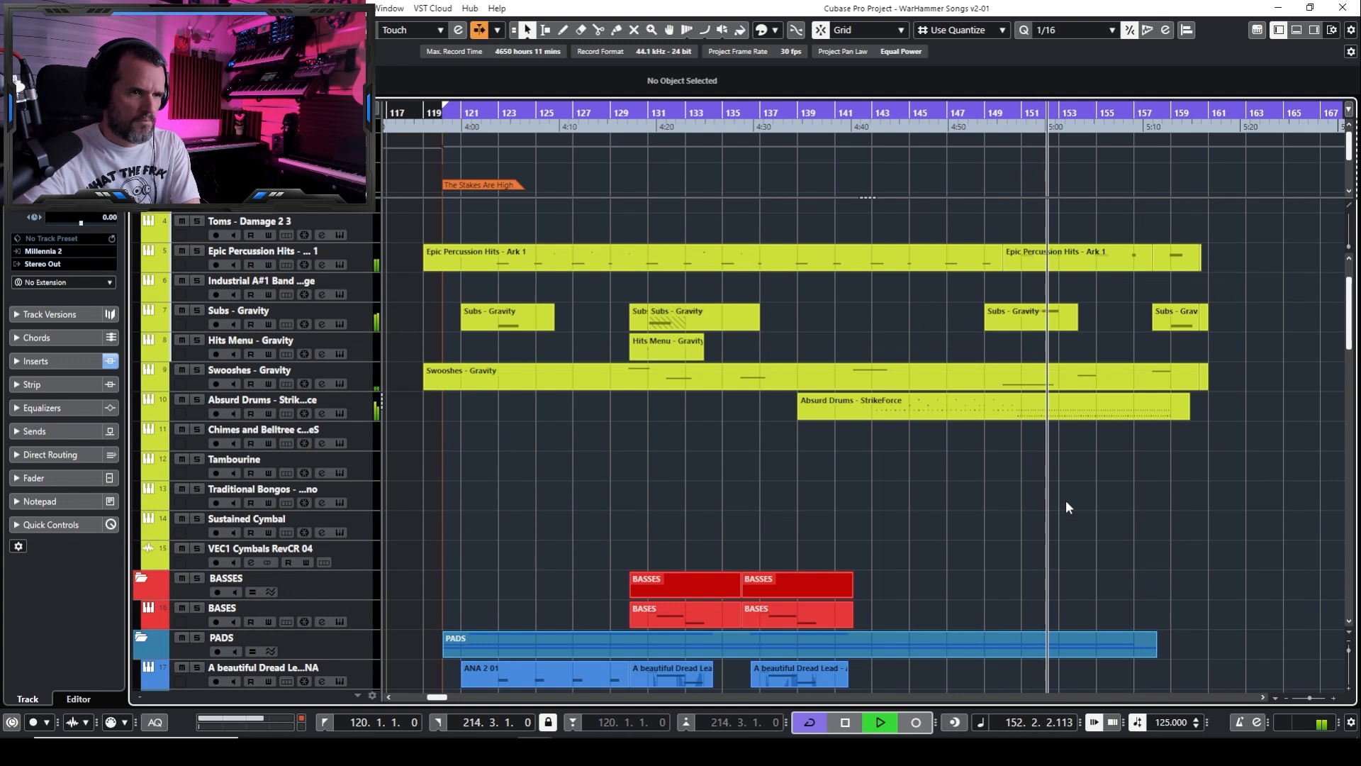
pyautogui.scroll(3, 1065, 500)
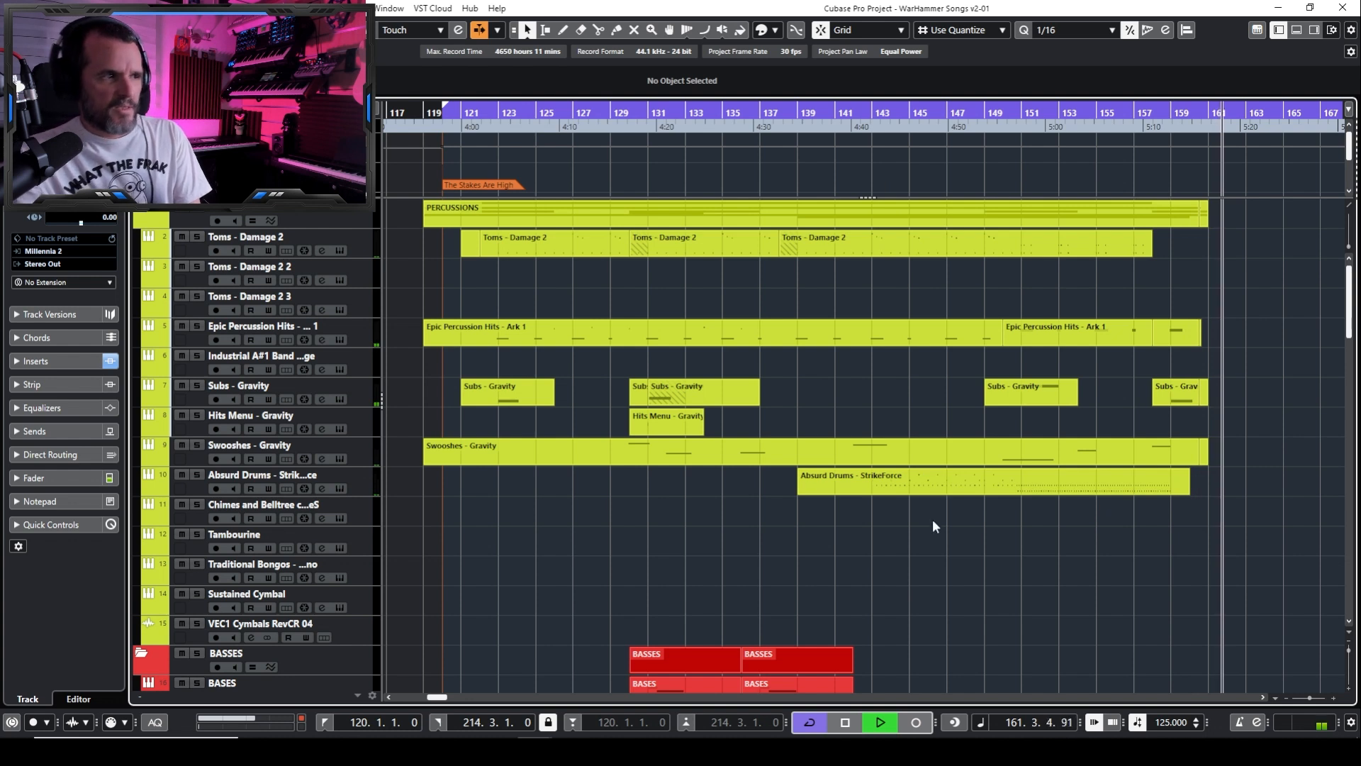
pyautogui.press('space')
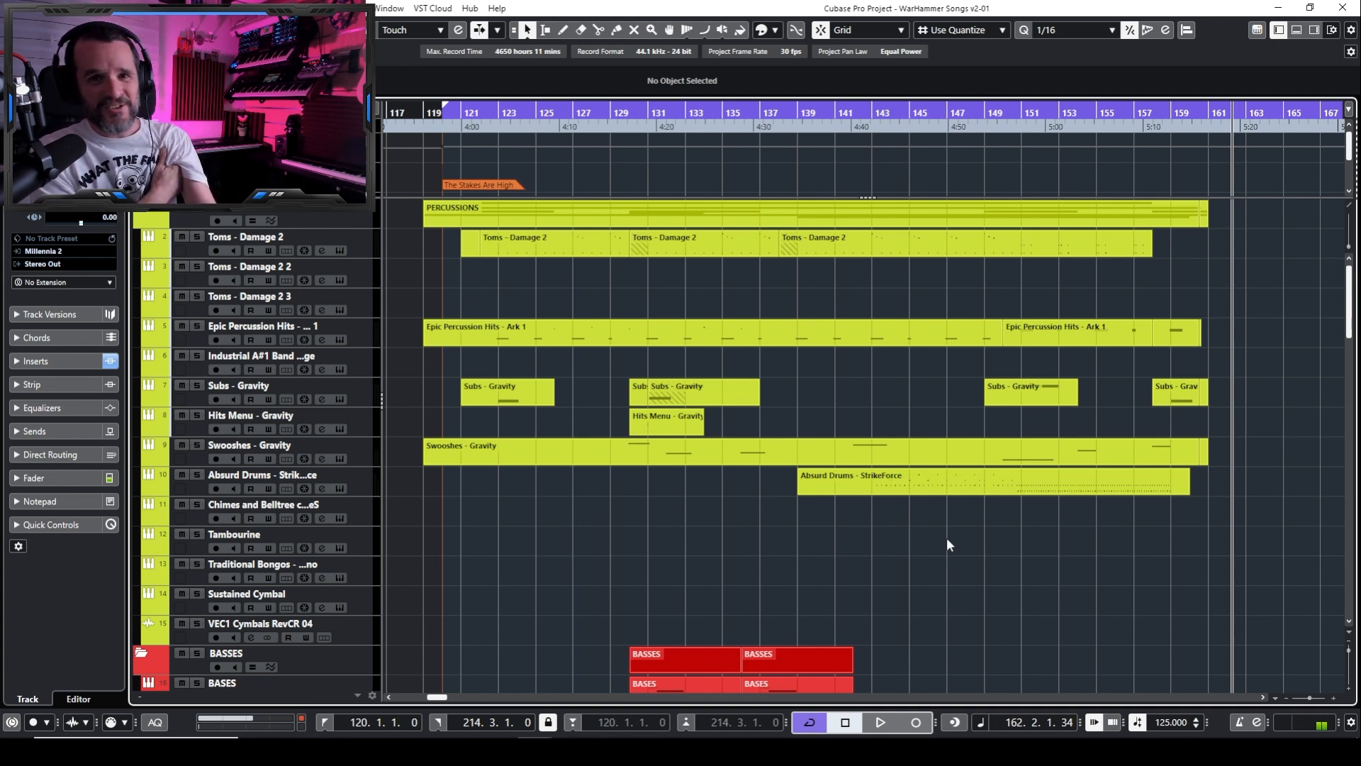
pyautogui.press('9')
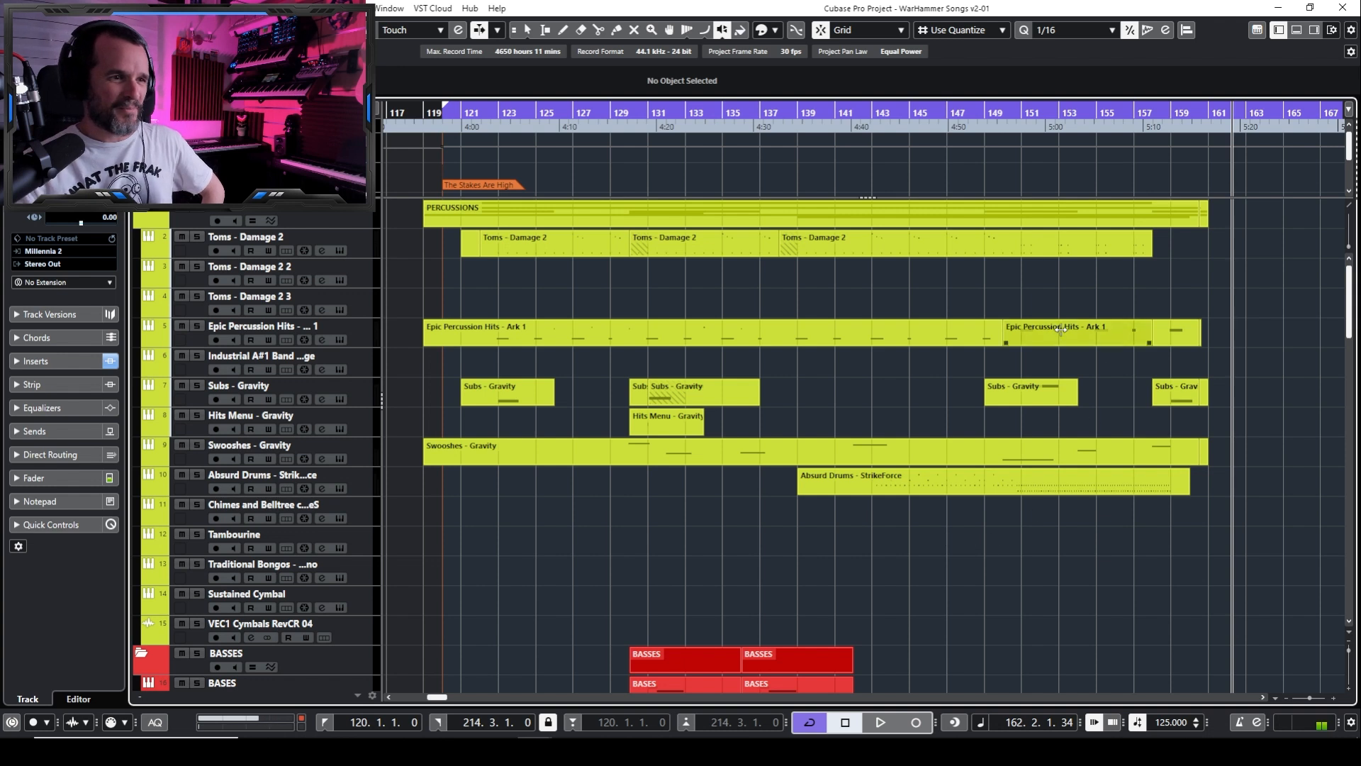
pyautogui.press('1')
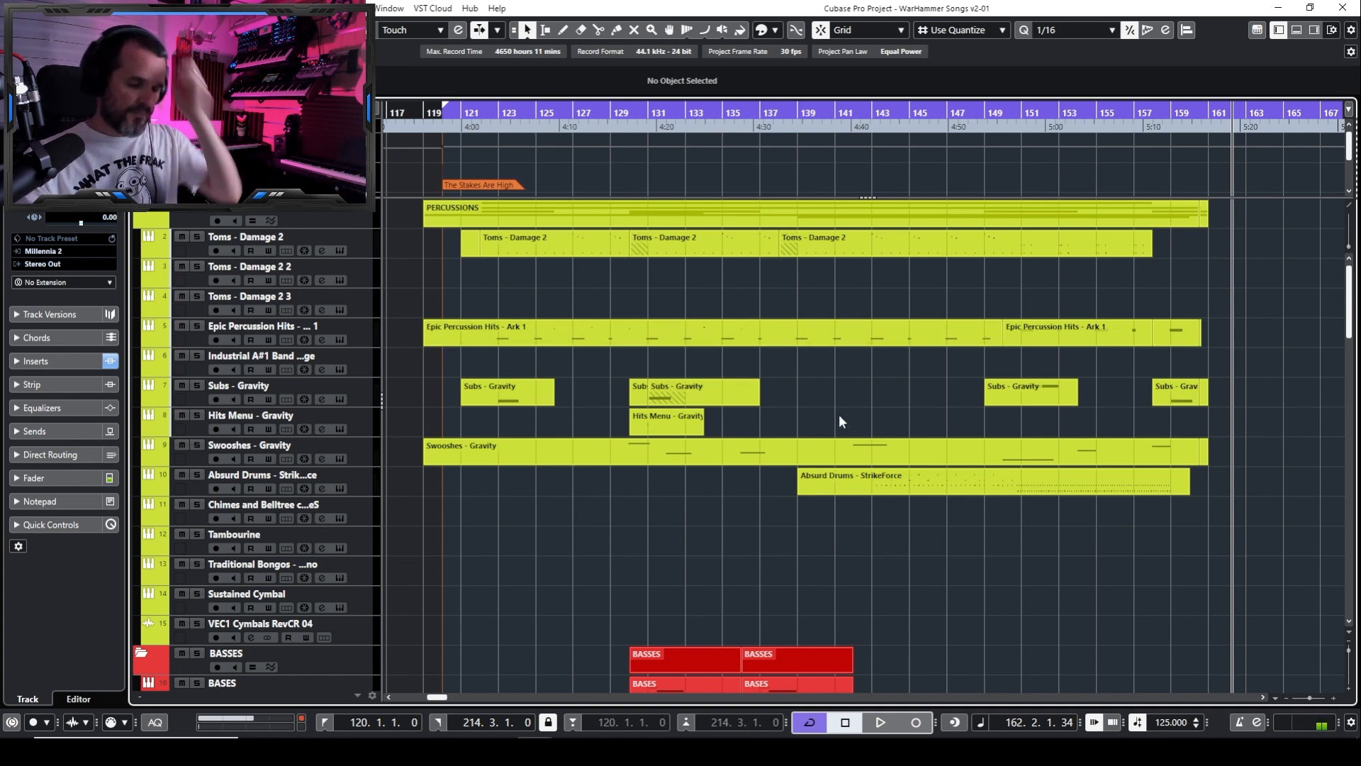
# Glue the two overlapping Subs - Gravity parts starting at bar 130 into one part
pyautogui.press('4')
pyautogui.click(642, 392)
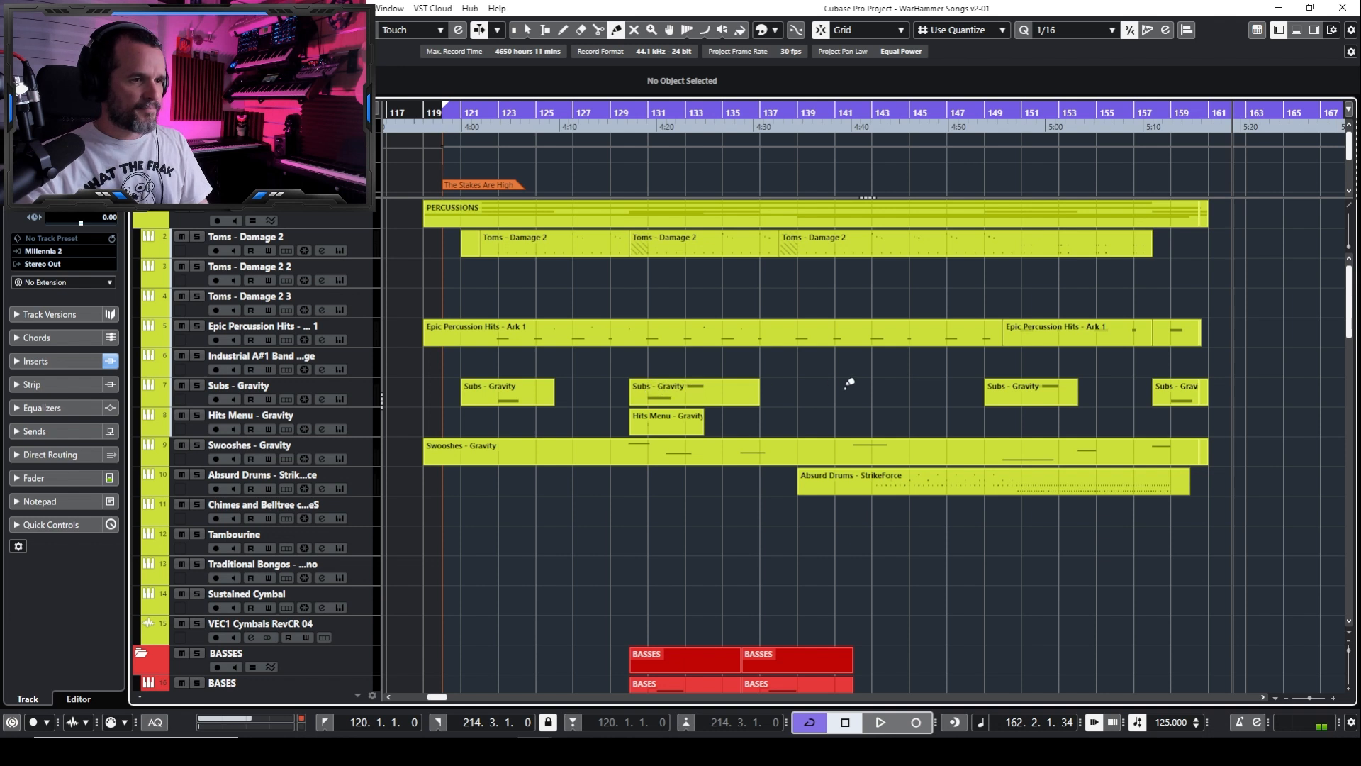
pyautogui.press('1')
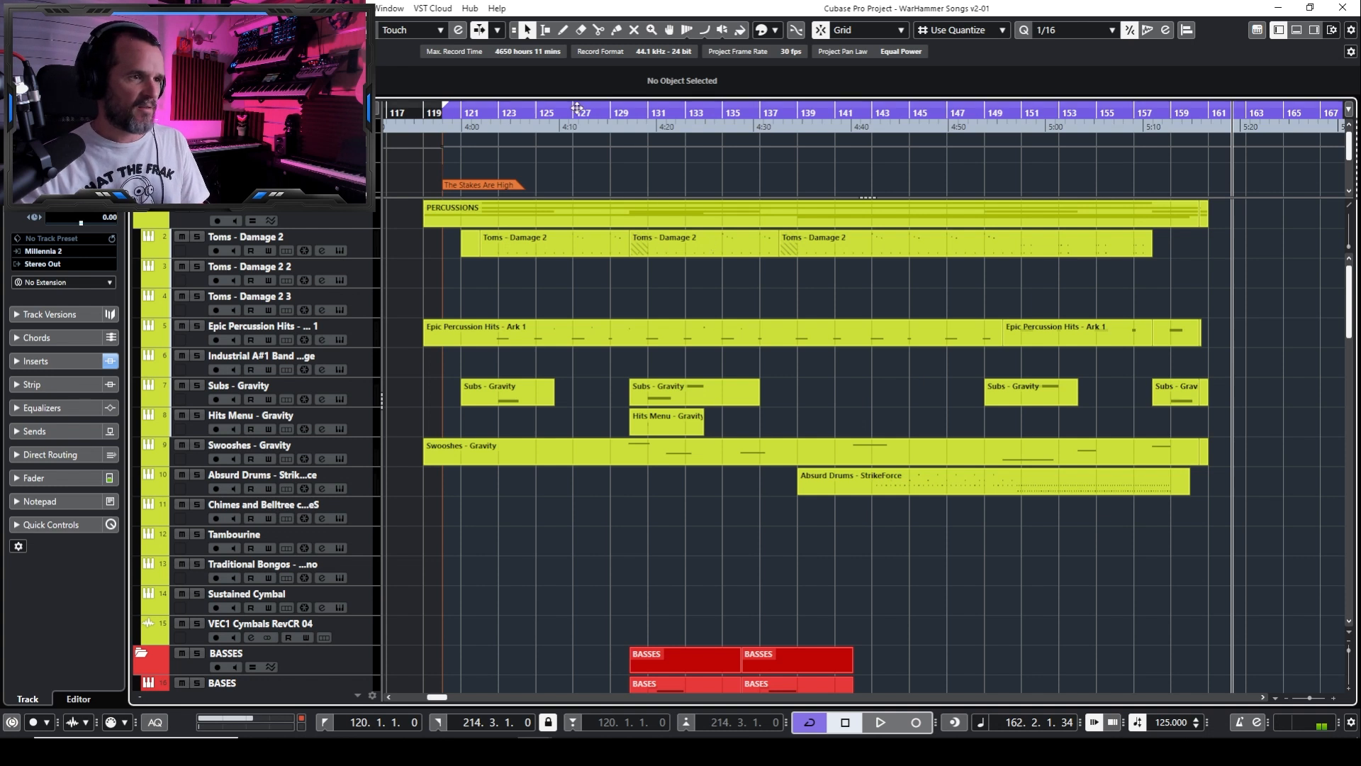
# Turn off cycle playback and listen to the arrangement from about bar 129 to bar 138
pyautogui.click(610, 110)
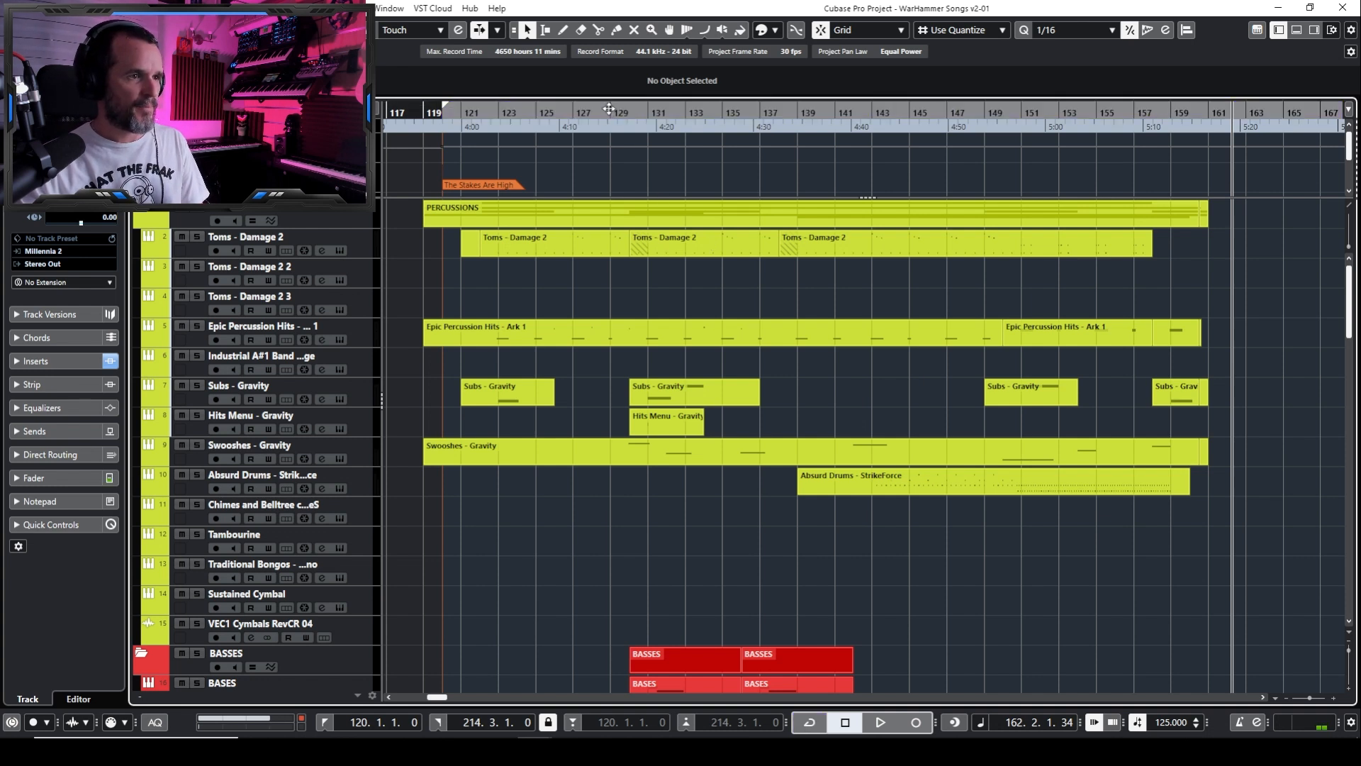
pyautogui.click(611, 111)
pyautogui.press('space')
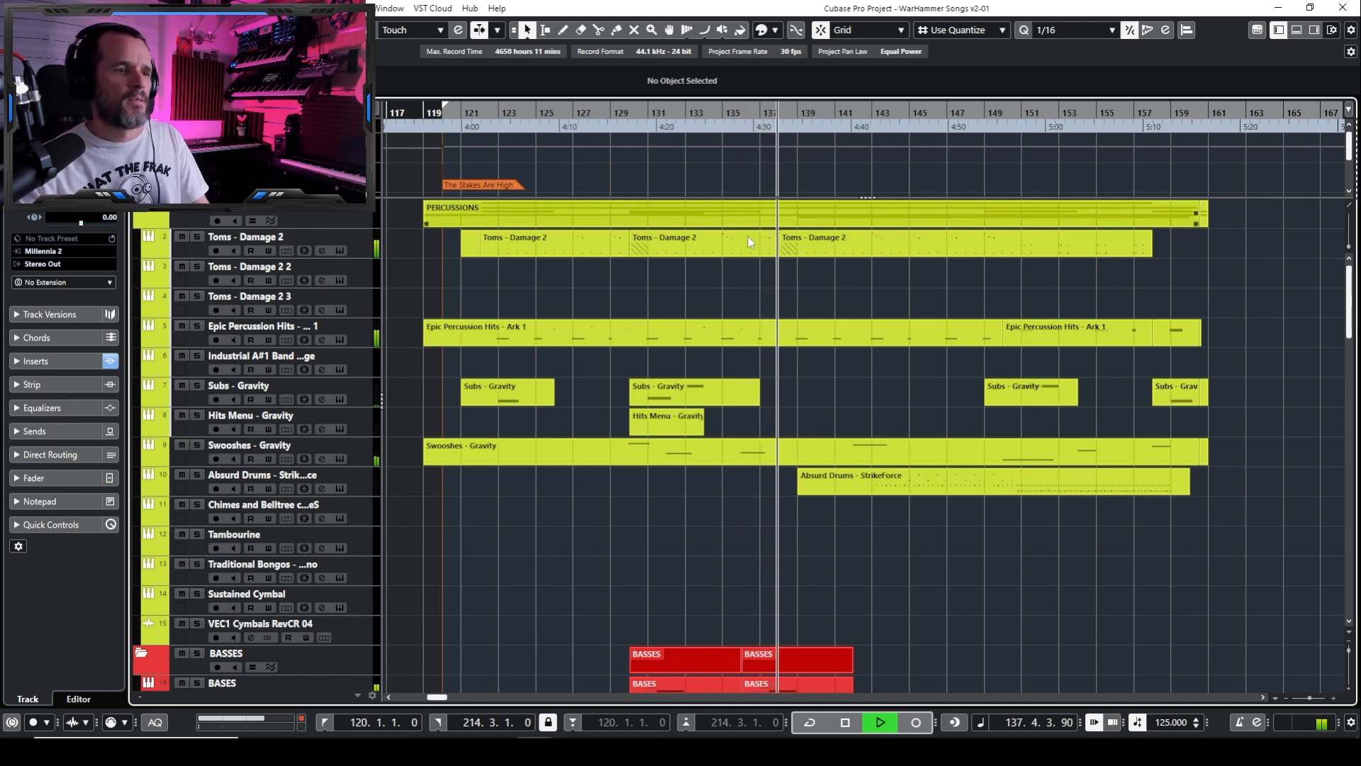
pyautogui.press('space')
# Move the playhead to bar 131 and briefly solo the A beautiful Dread Lead track
pyautogui.scroll(-6, 869, 410)
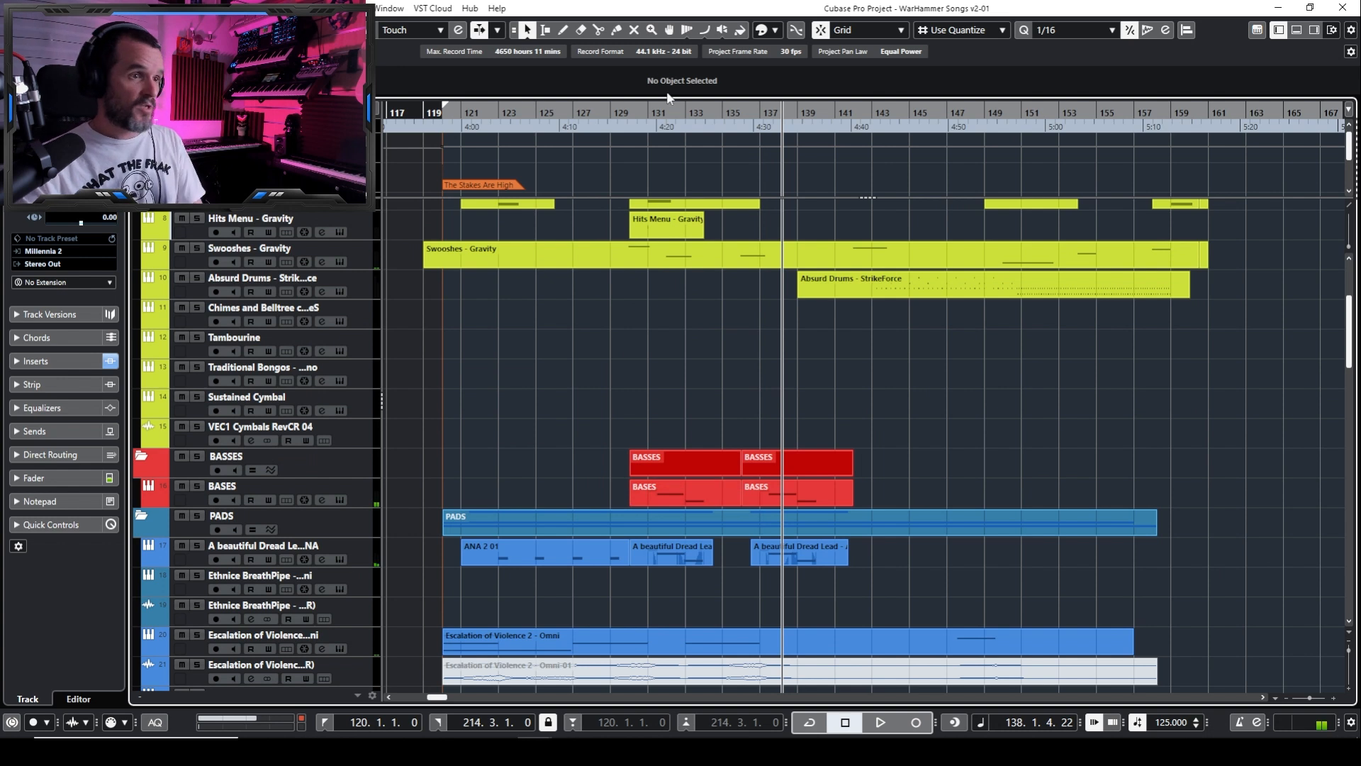
pyautogui.click(660, 114)
pyautogui.click(197, 545)
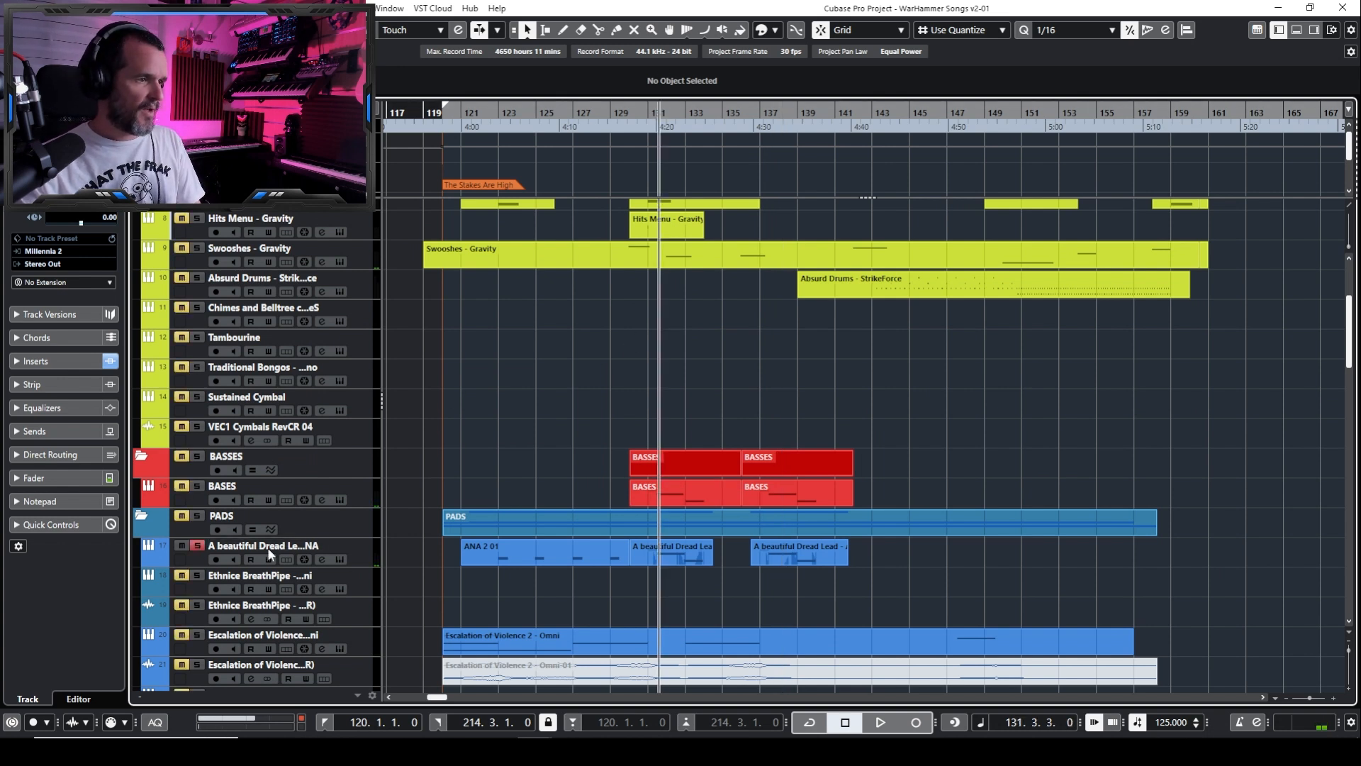
pyautogui.click(198, 545)
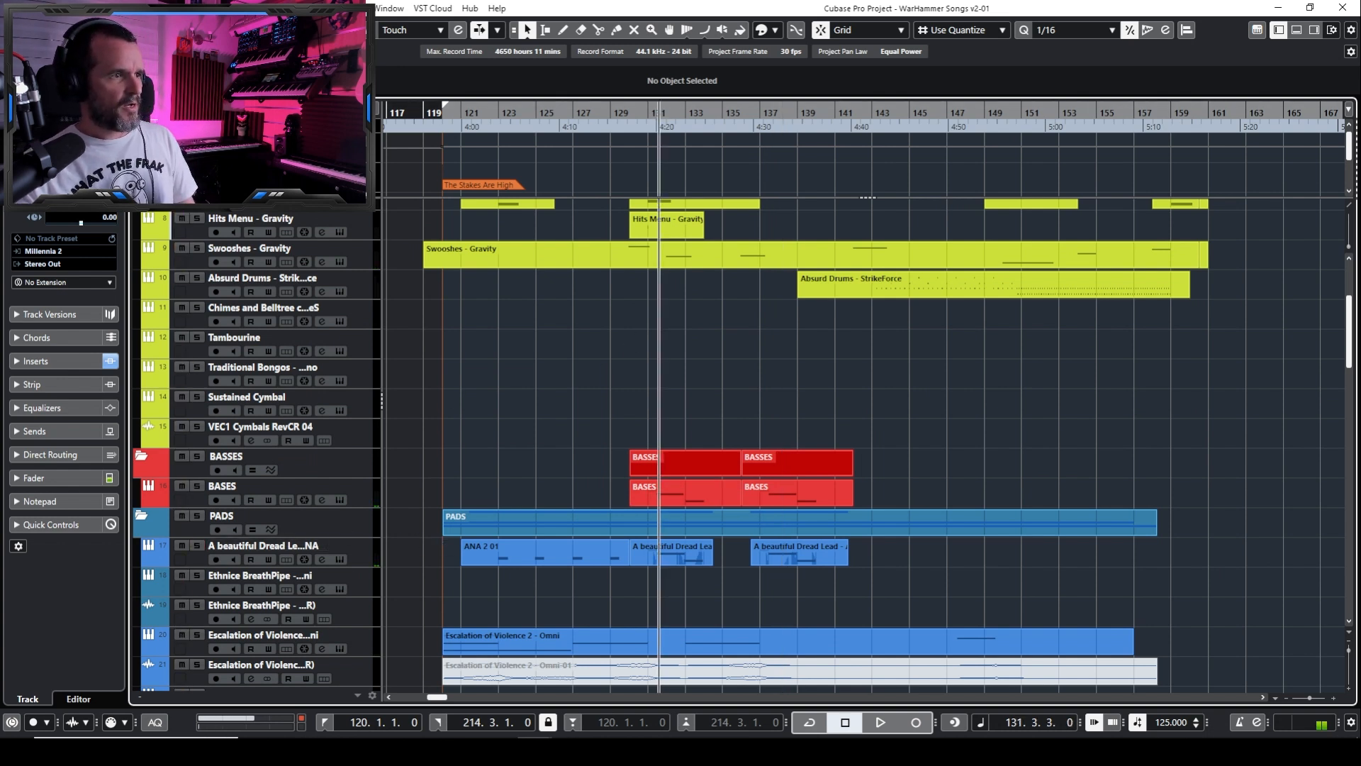
pyautogui.scroll(-1, 255, 170)
pyautogui.click(197, 170)
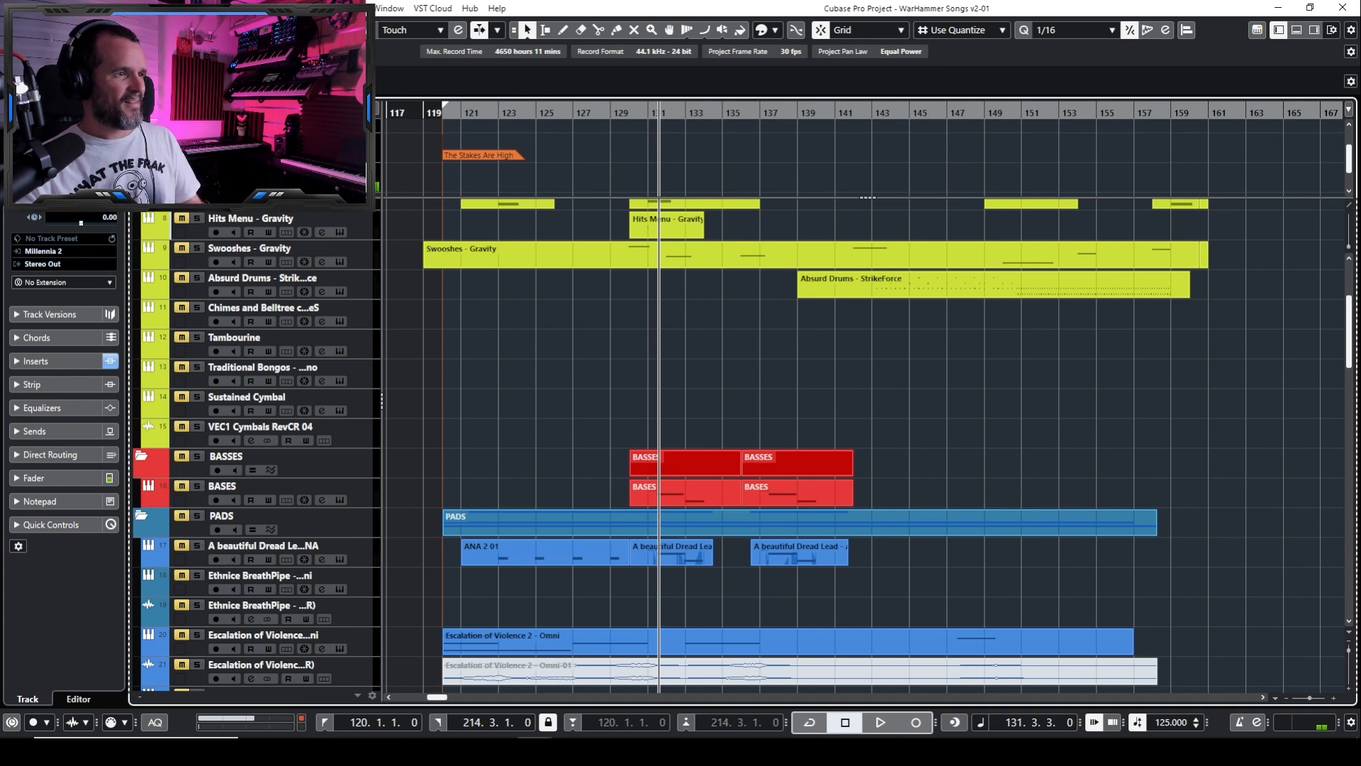
pyautogui.click(197, 170)
pyautogui.scroll(1, 255, 170)
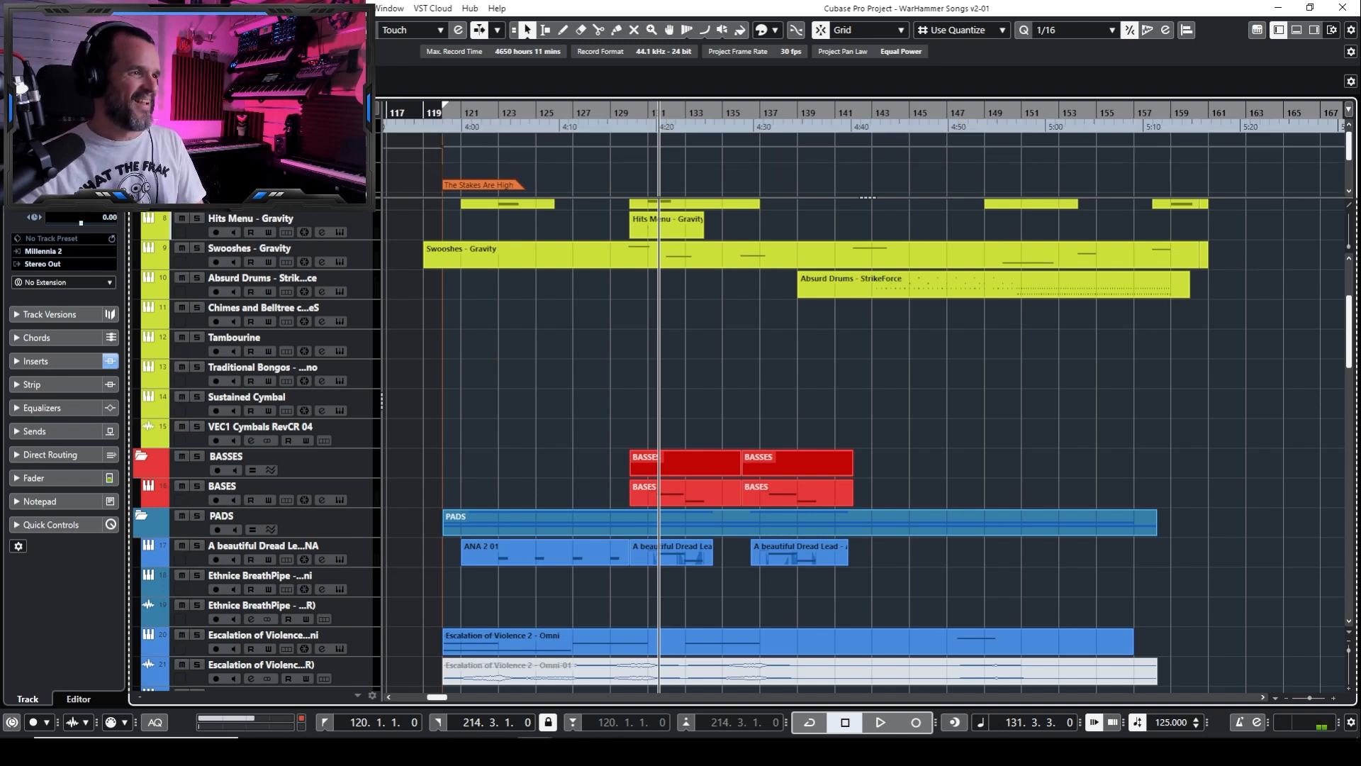
pyautogui.scroll(-3, 309, 452)
pyautogui.scroll(-1, 255, 170)
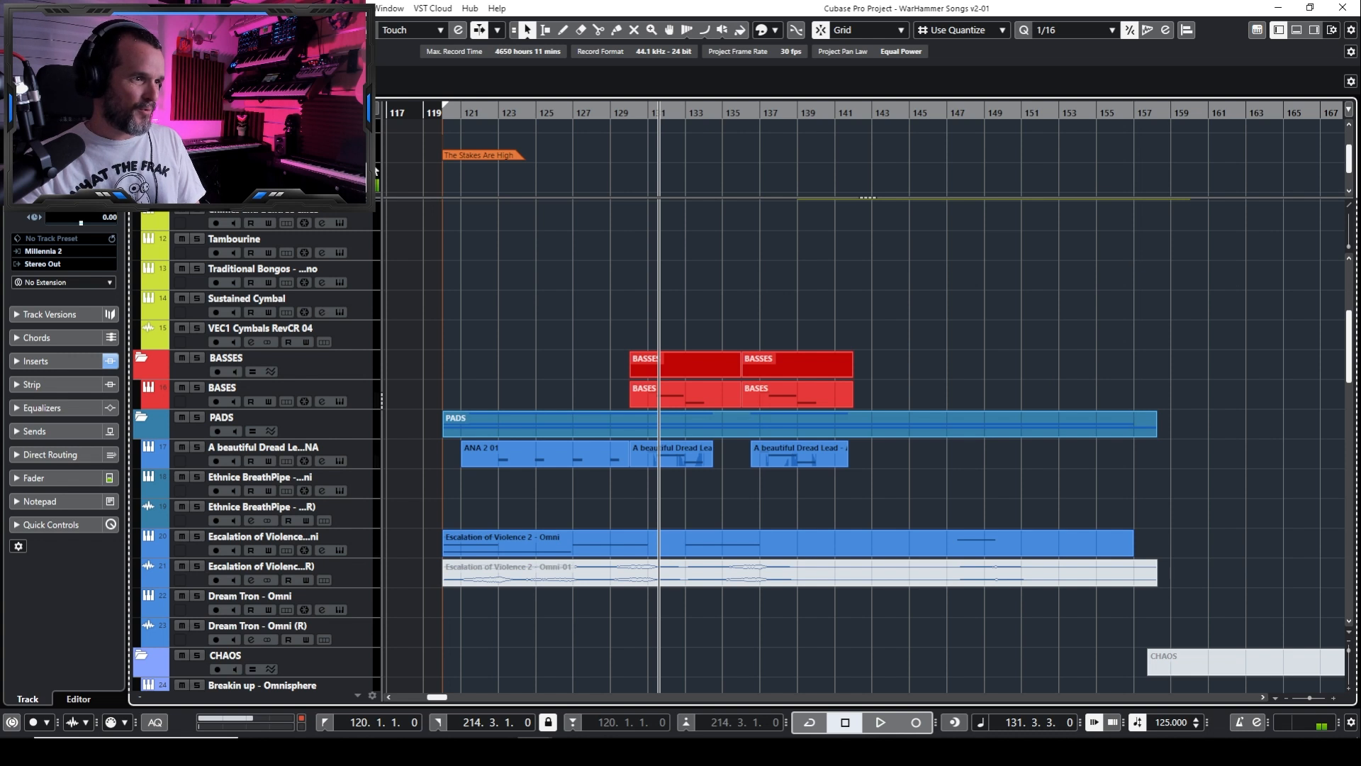
pyautogui.scroll(2, 377, 168)
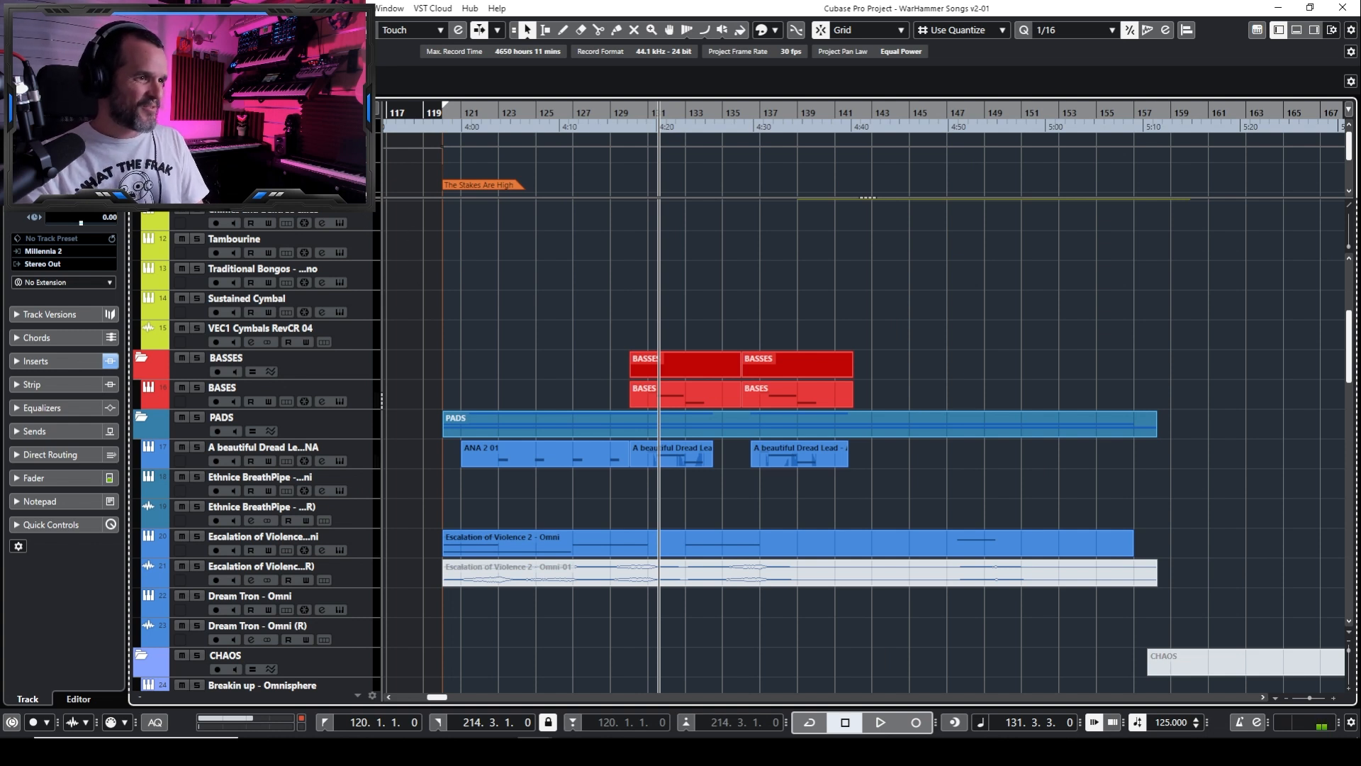
pyautogui.scroll(-1, 737, 453)
pyautogui.moveTo(375, 191); pyautogui.dragTo(375, 192)
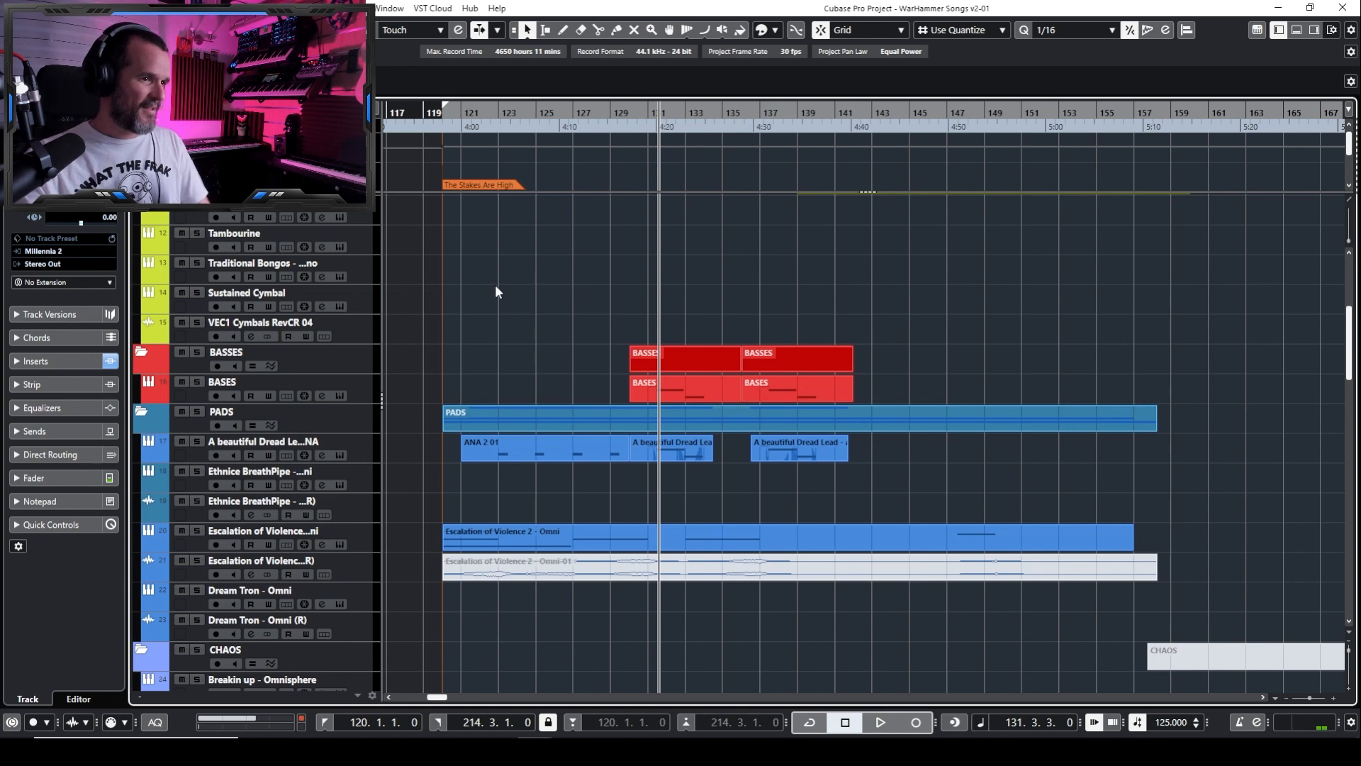
pyautogui.scroll(-8, 604, 329)
pyautogui.scroll(8, 604, 328)
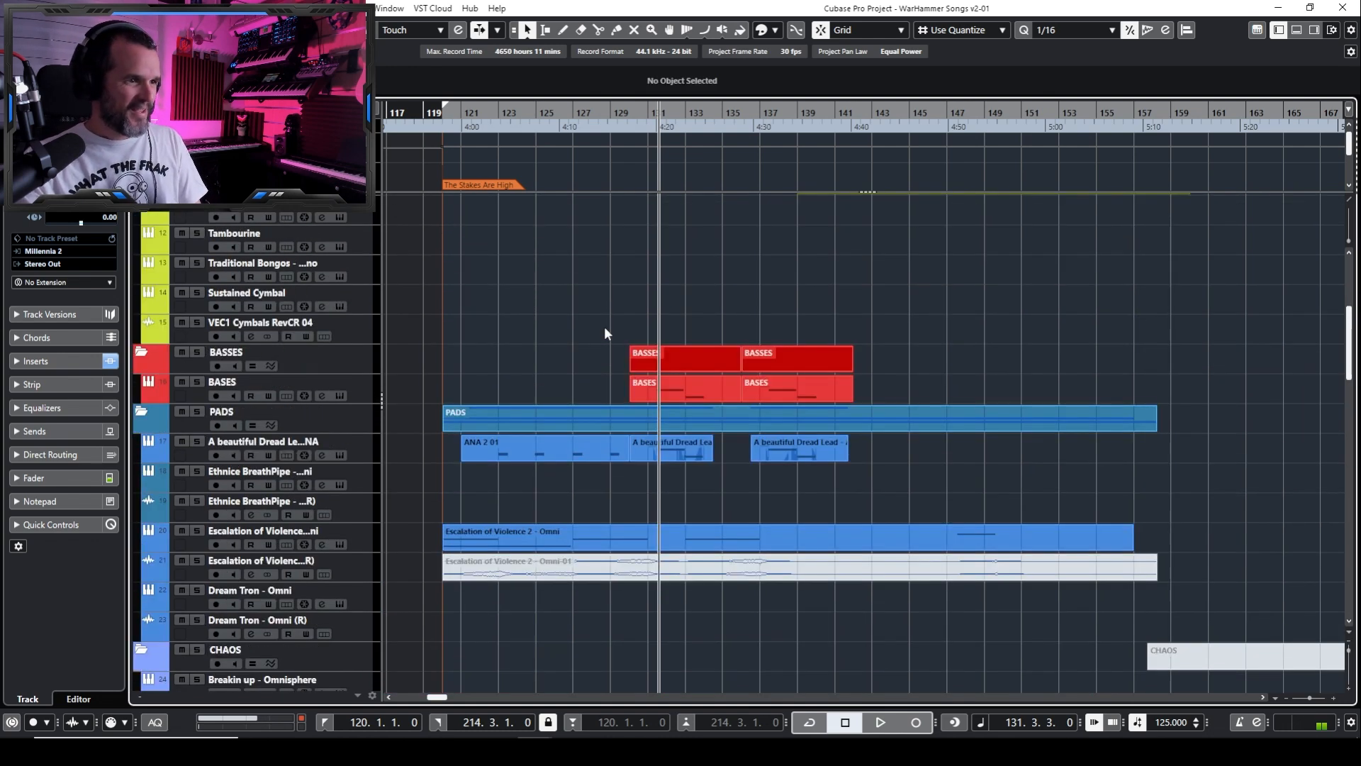
# Solo the A beautiful Dread Lead and BASES tracks and audition them over about bars 129 to 134
pyautogui.click(196, 442)
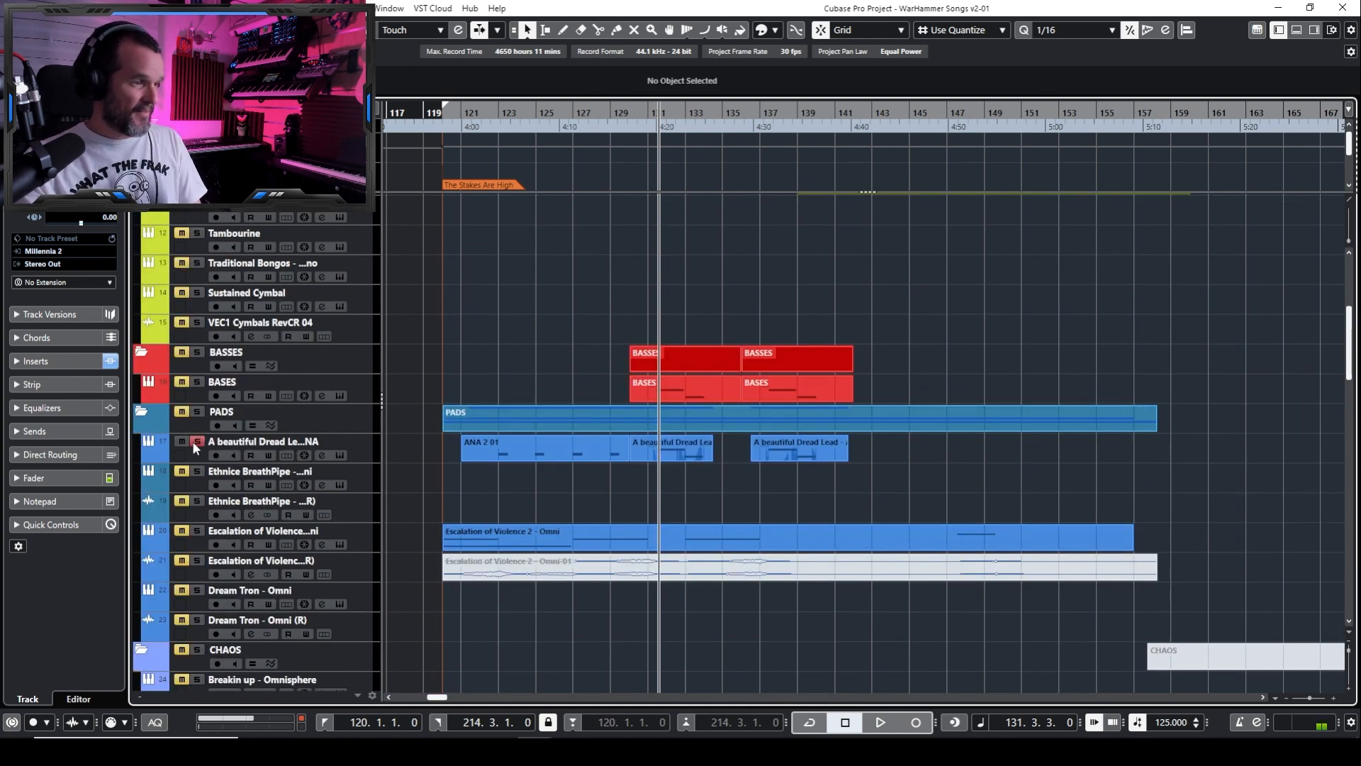
pyautogui.press('space')
pyautogui.press('KP_Subtract')
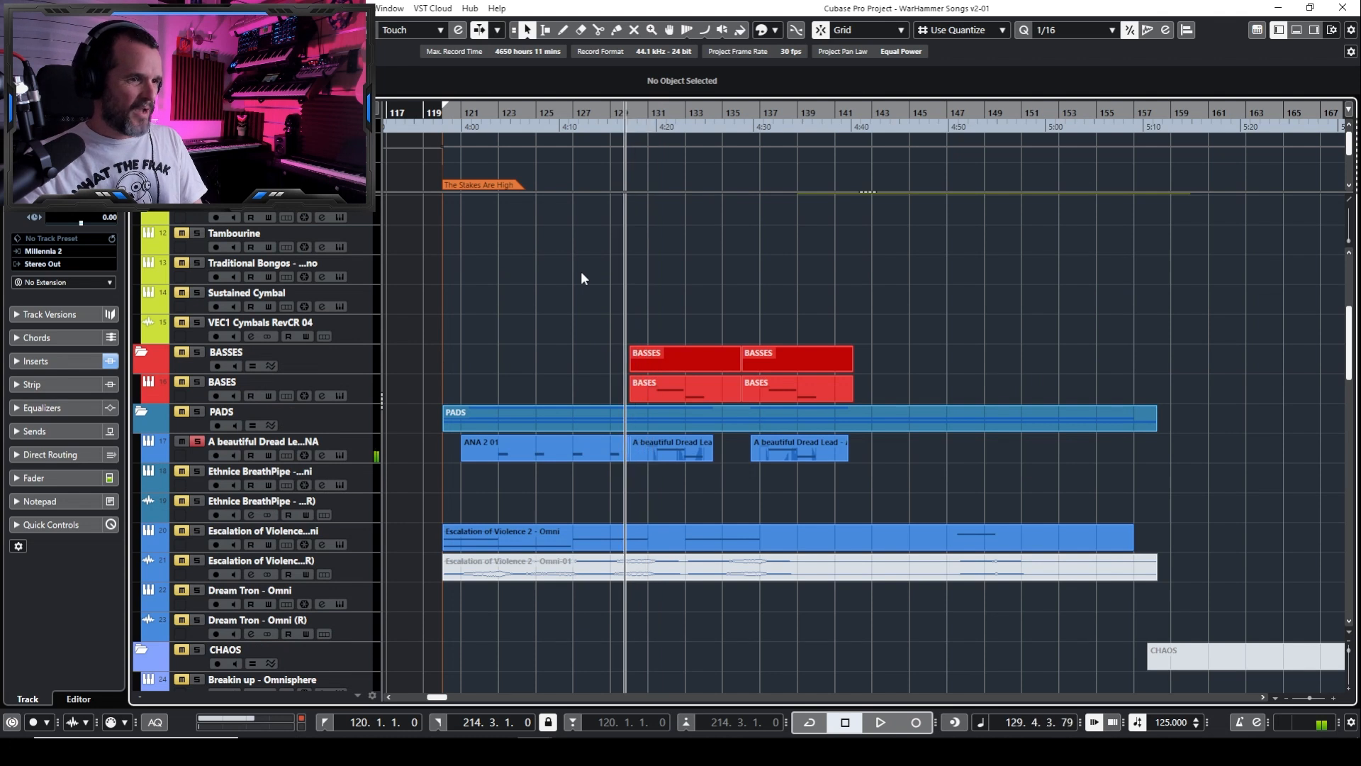
pyautogui.press('h')
pyautogui.press('space')
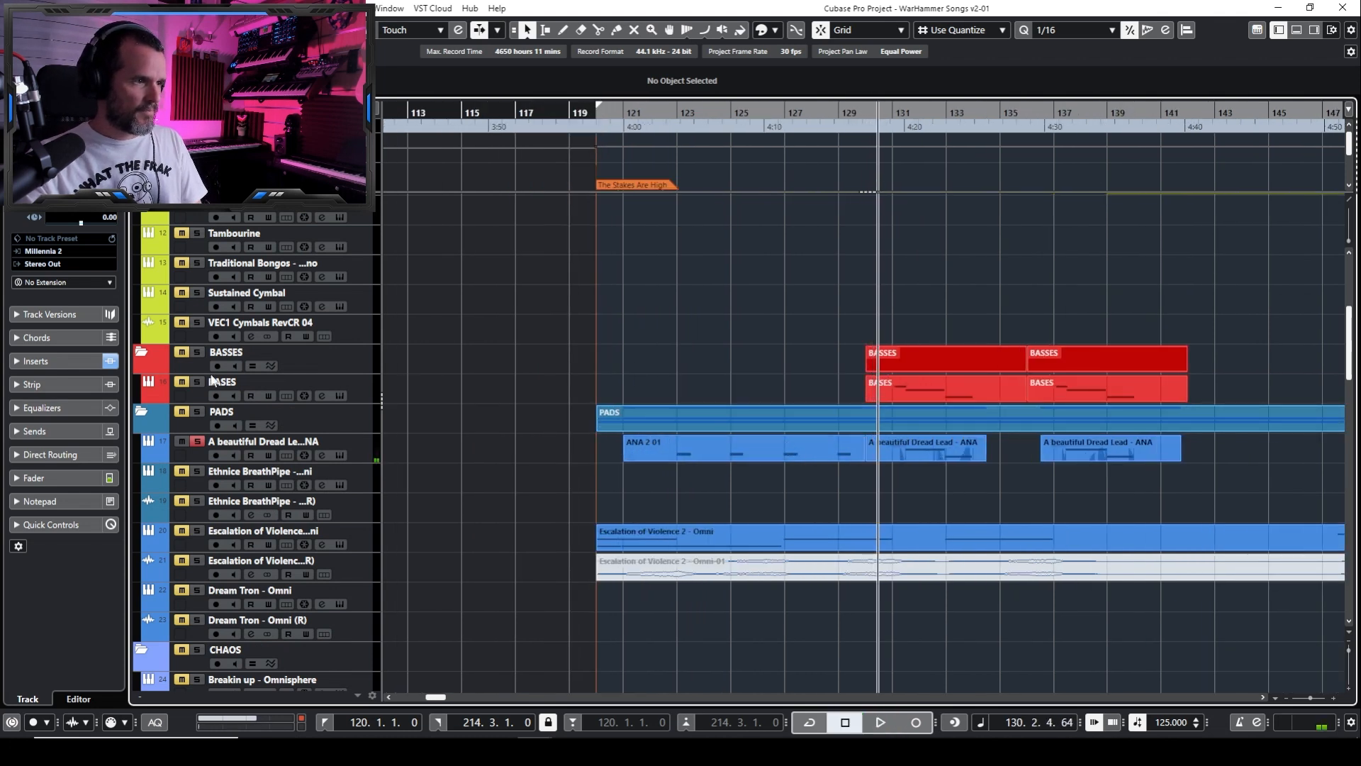
pyautogui.press('space')
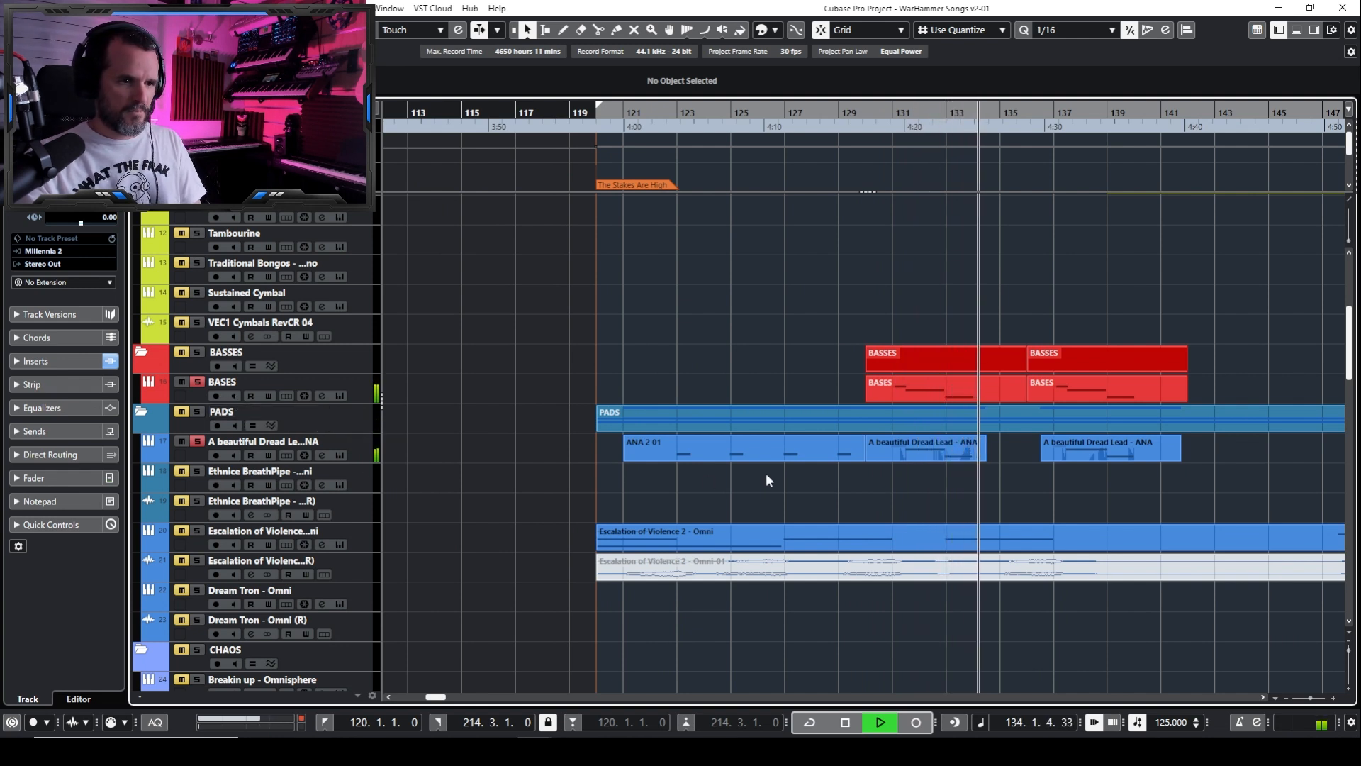
pyautogui.press('space')
# Solo the Chaos Pulse - Serum track in the SEQ folder and audition it around bars 133 to 134
pyautogui.scroll(3, 995, 505)
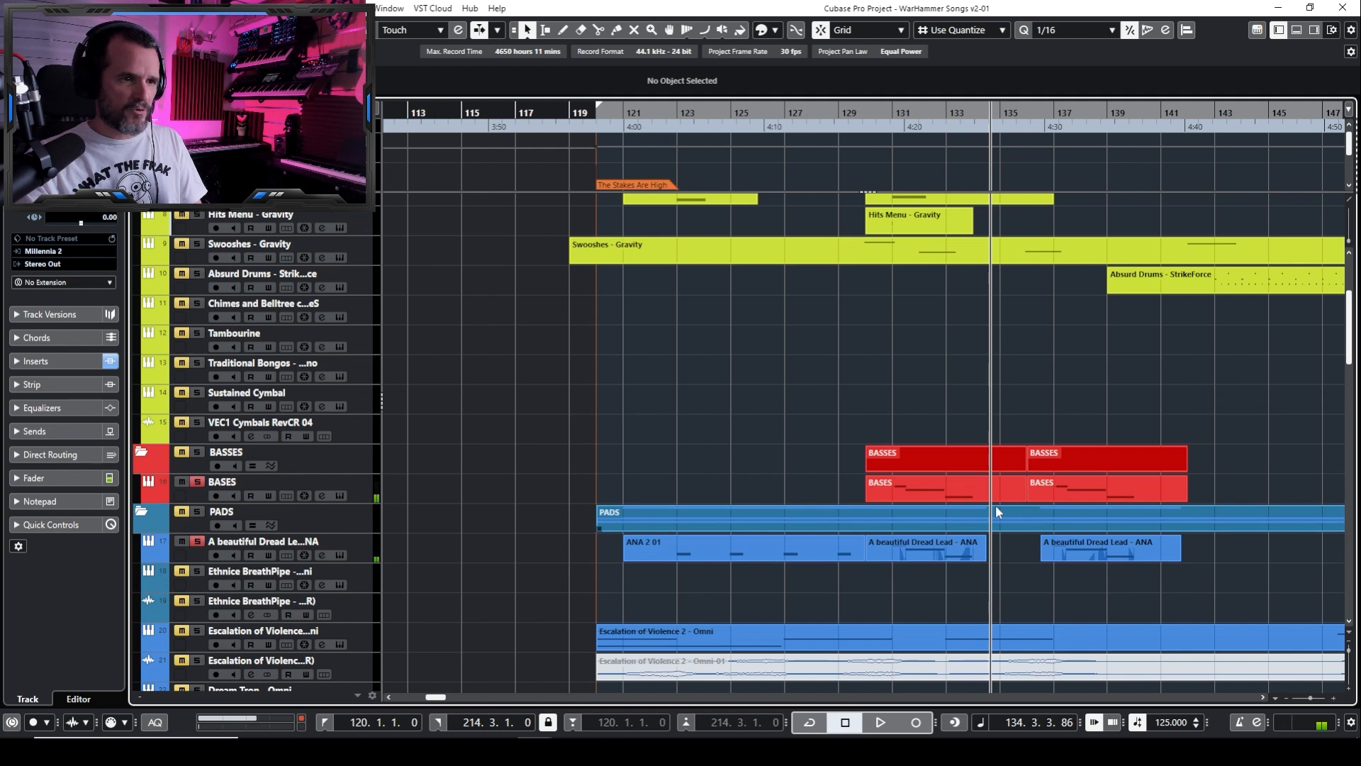
pyautogui.scroll(-15, 995, 504)
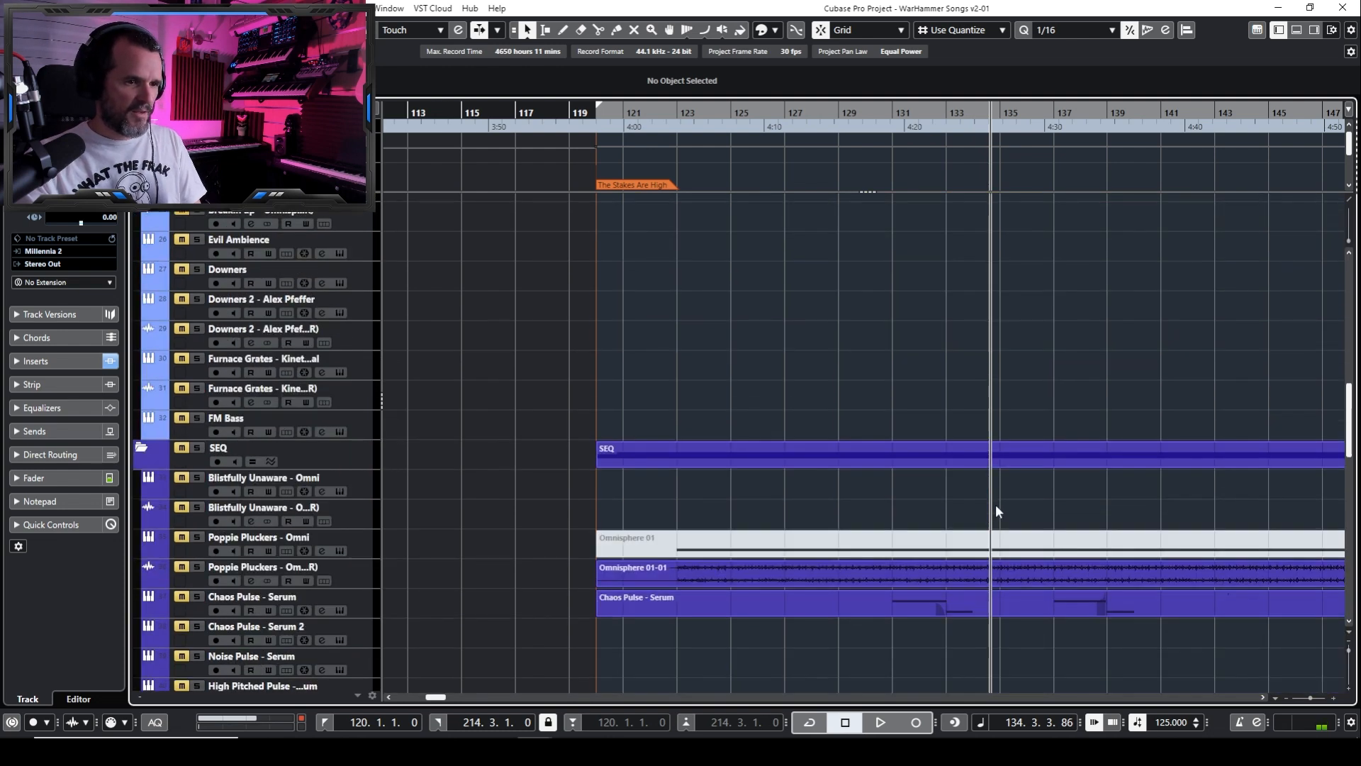
pyautogui.scroll(-5, 995, 512)
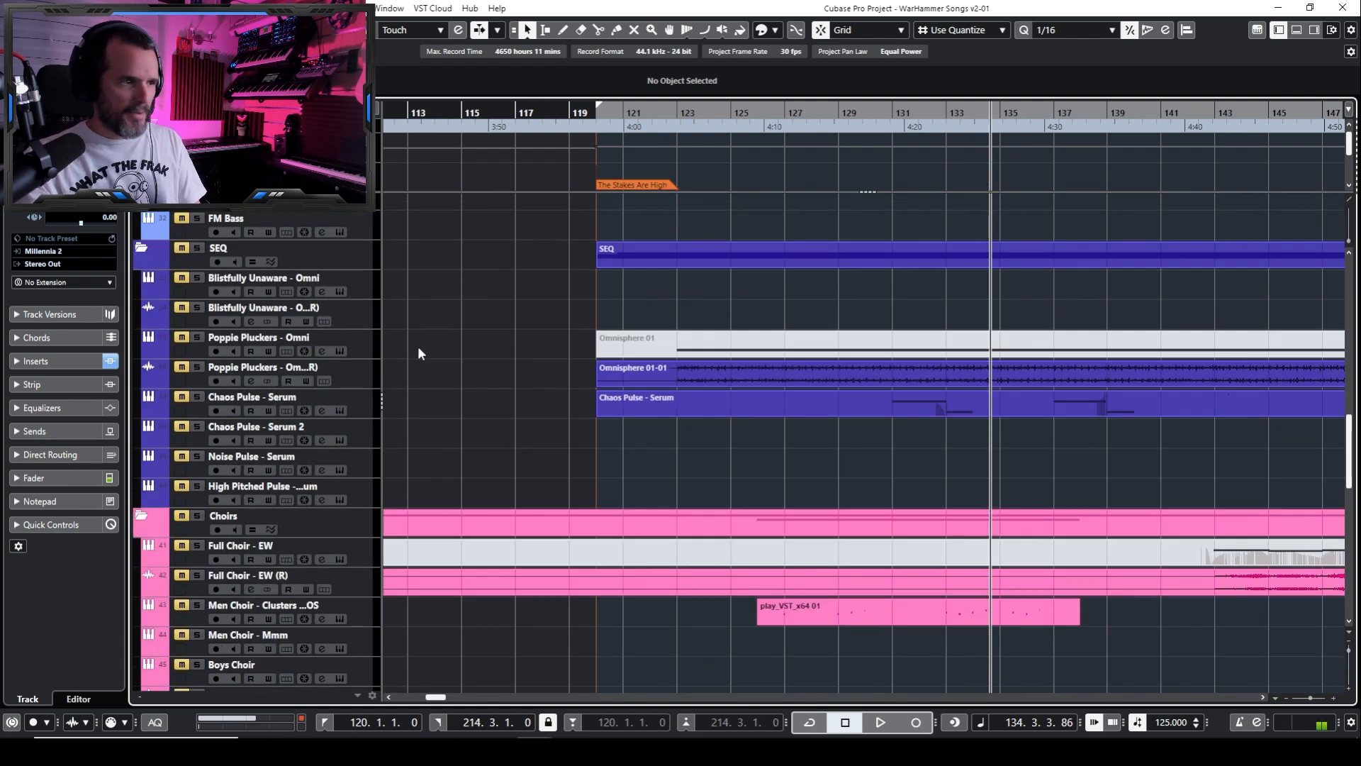
pyautogui.press('space')
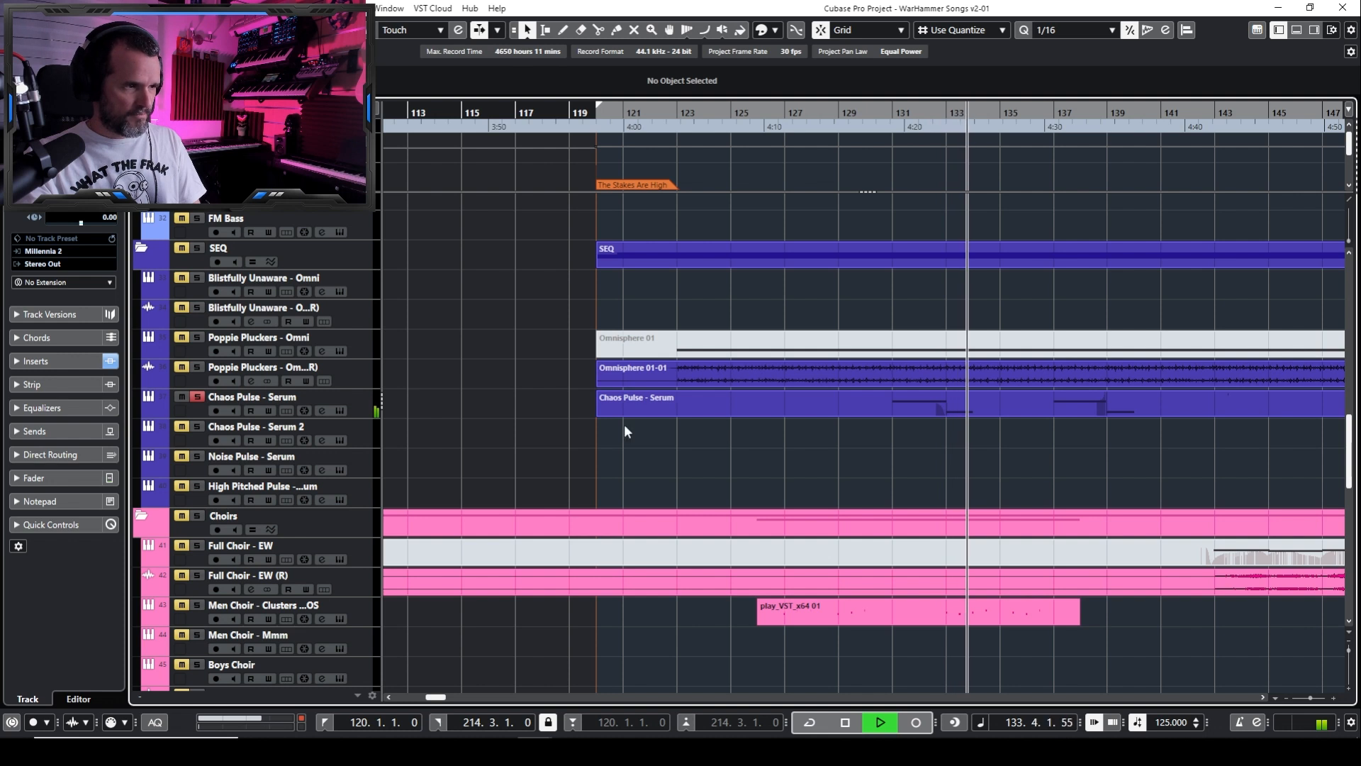
pyautogui.press('space')
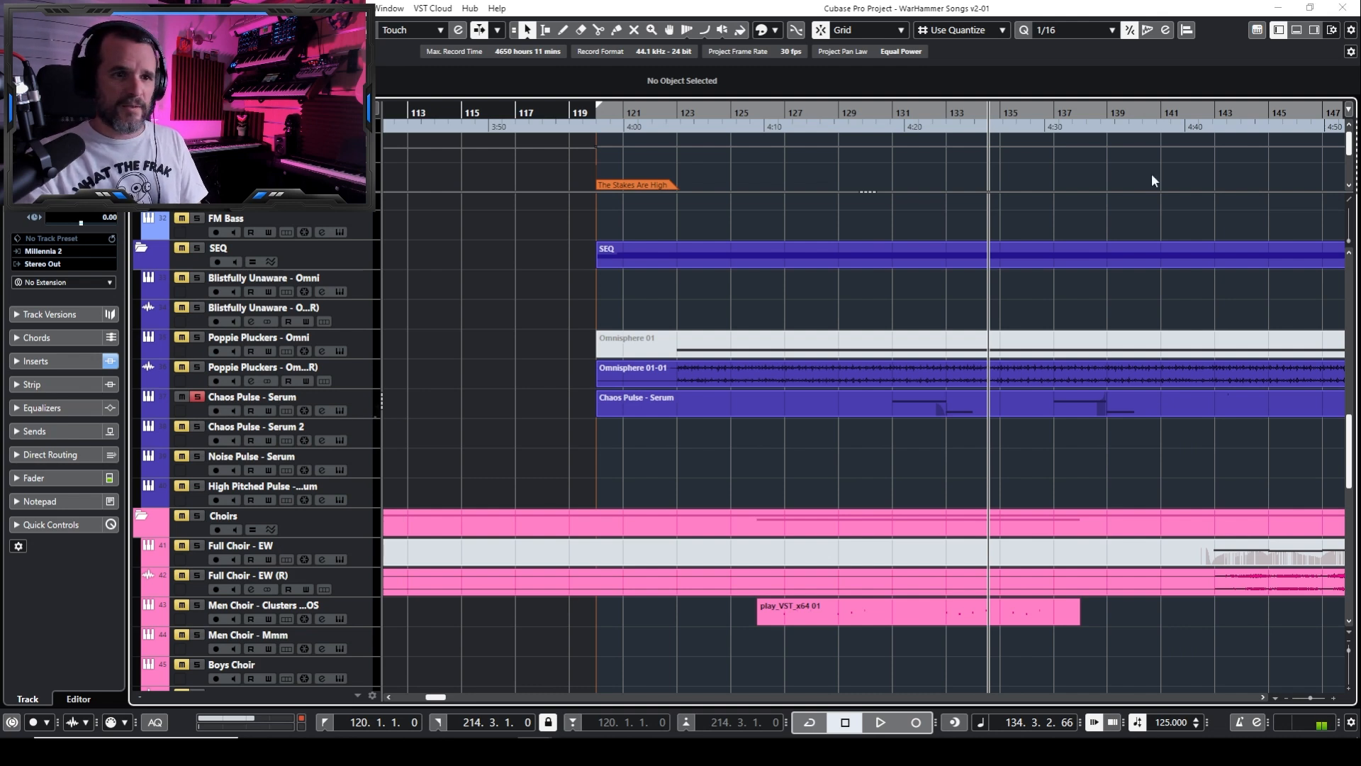
# Show the Serum instrument of the Chaos Pulse - Serum track, audition its Chaos Pulse 2 patch, close it and unsolo the track
pyautogui.moveTo(1360, 117); pyautogui.dragTo(850, 104)
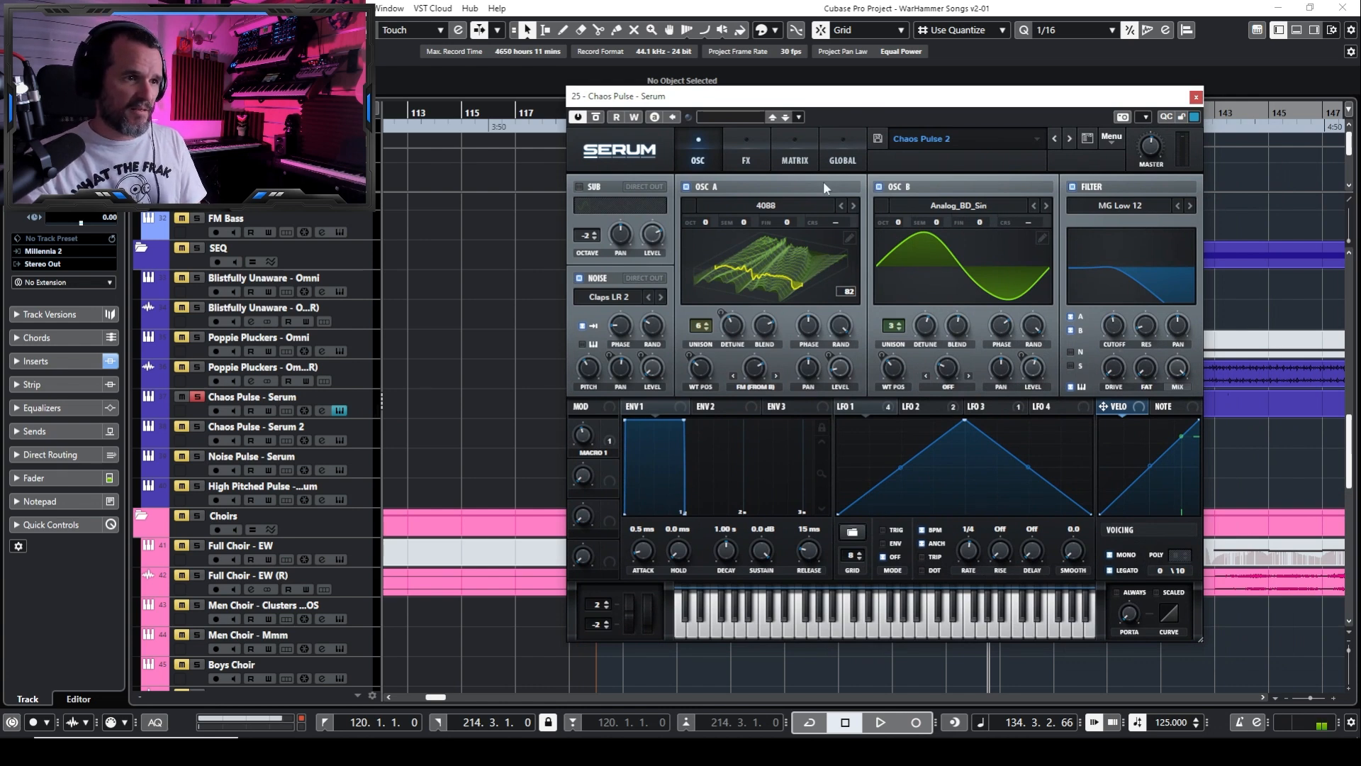
pyautogui.click(368, 397)
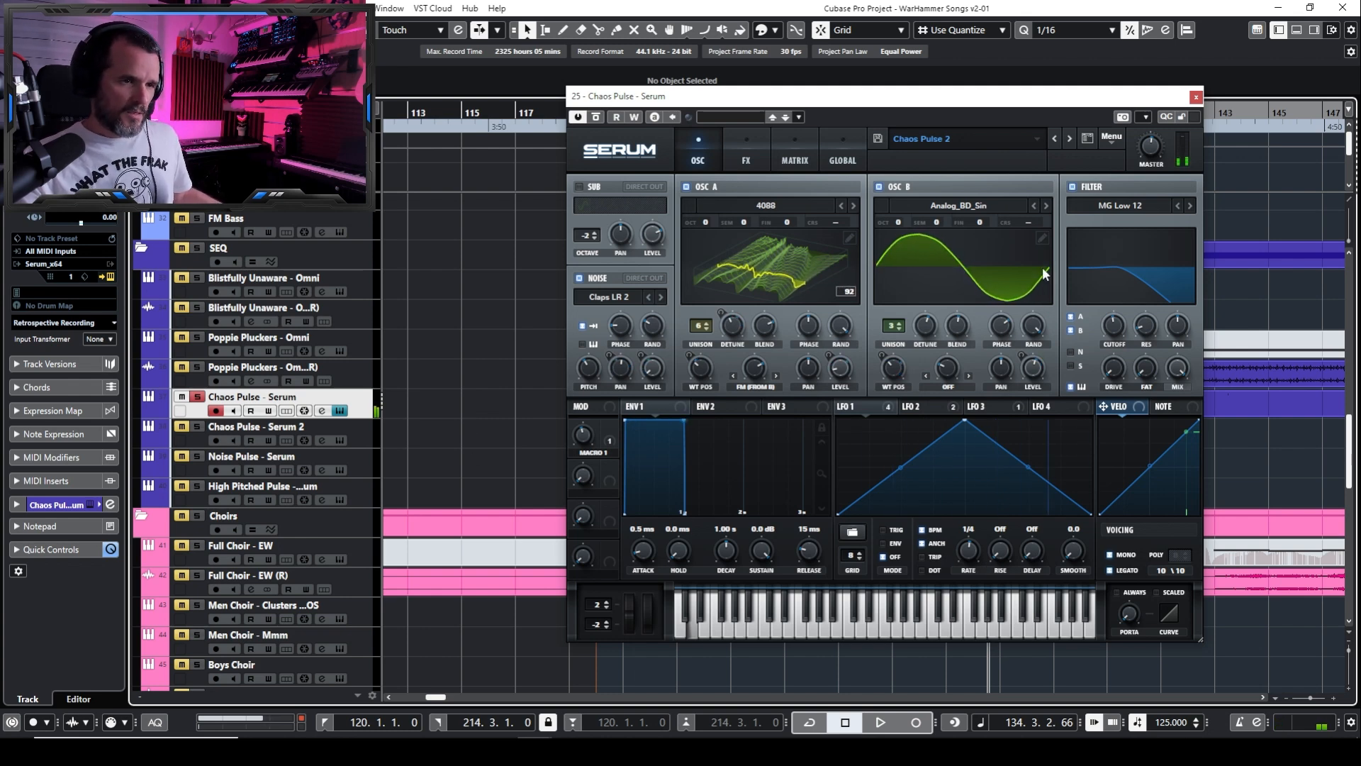
pyautogui.click(340, 410)
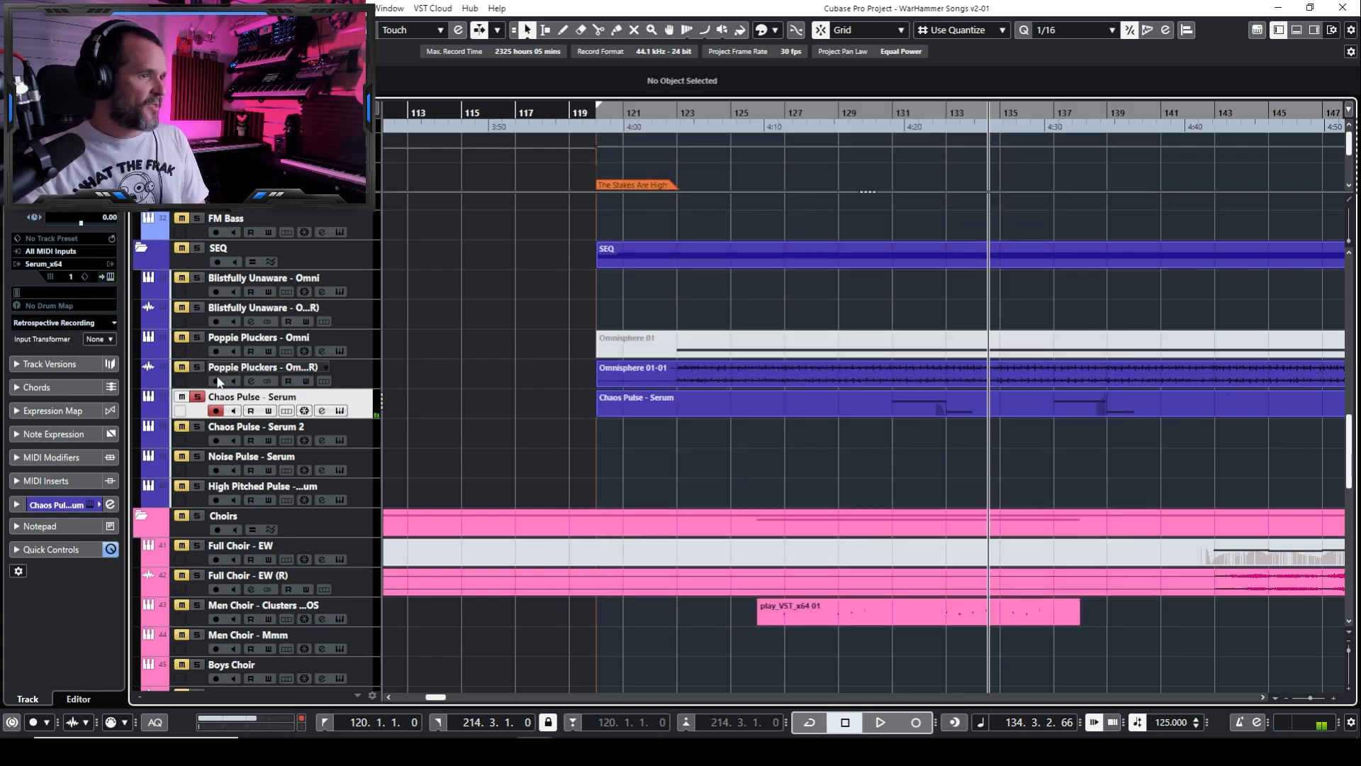
pyautogui.click(197, 397)
# Survey the cue's parts on the FM Bass, SEQ and Choirs tracks from about bar 113 to the cycle end
pyautogui.press('g')
pyautogui.press('g')
pyautogui.press('g')
pyautogui.press('g')
pyautogui.press('g')
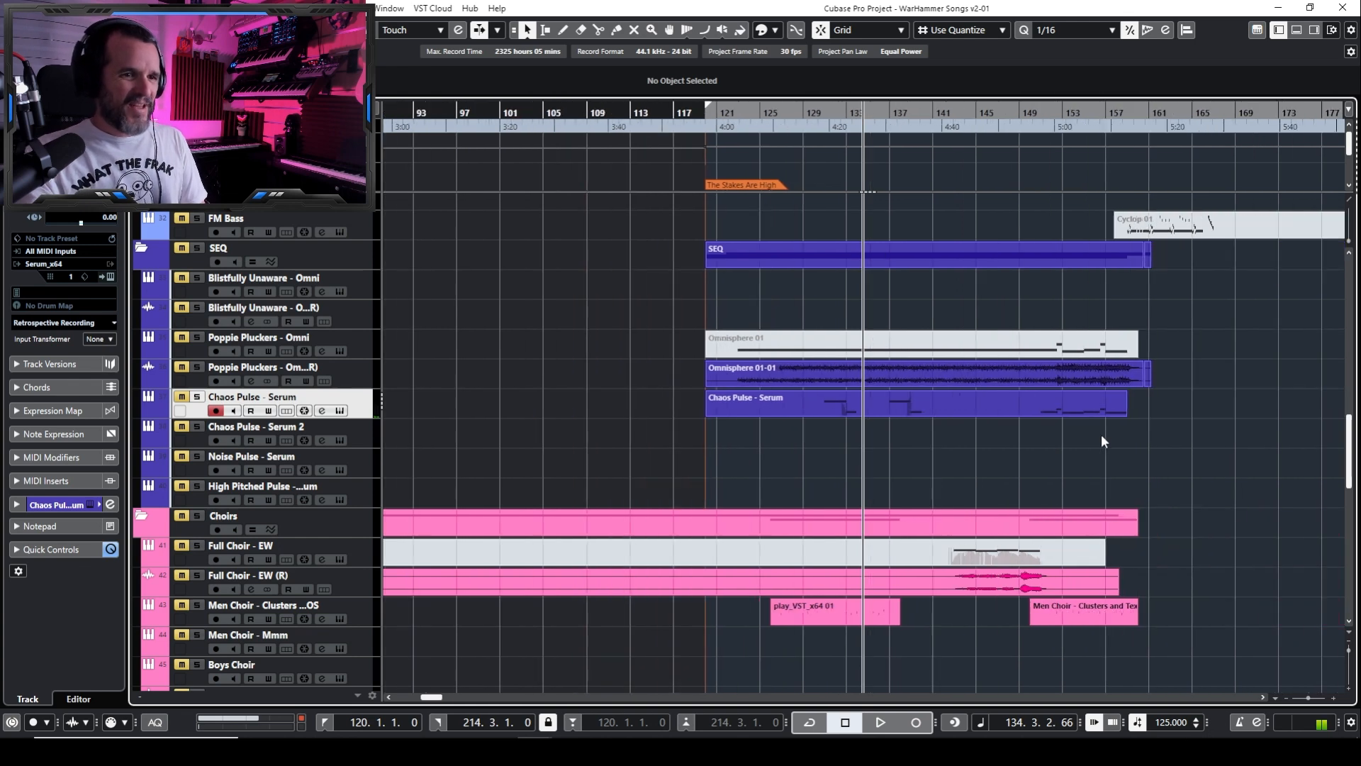
pyautogui.hscroll(5, 988, 303)
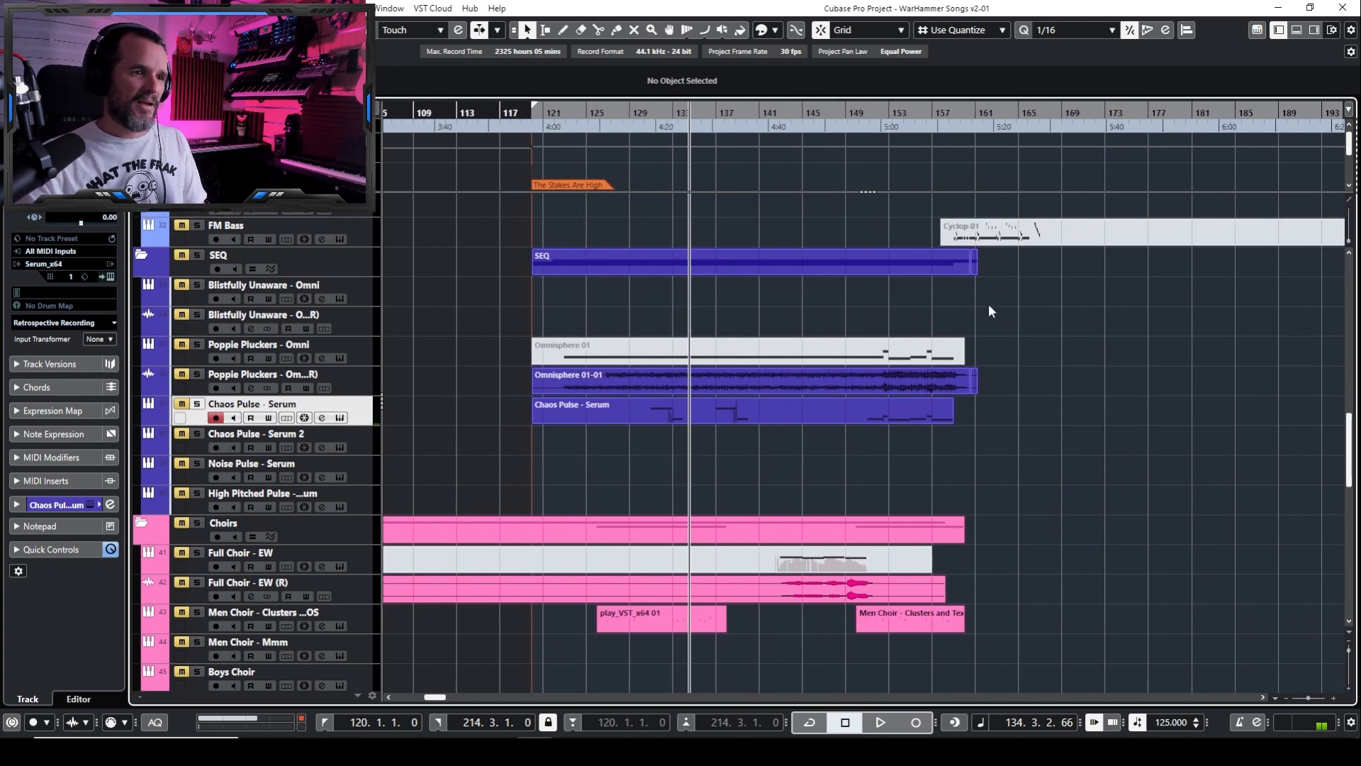
pyautogui.press('g')
pyautogui.press('g')
pyautogui.press('g')
pyautogui.press('g')
pyautogui.hscroll(1, 1015, 316)
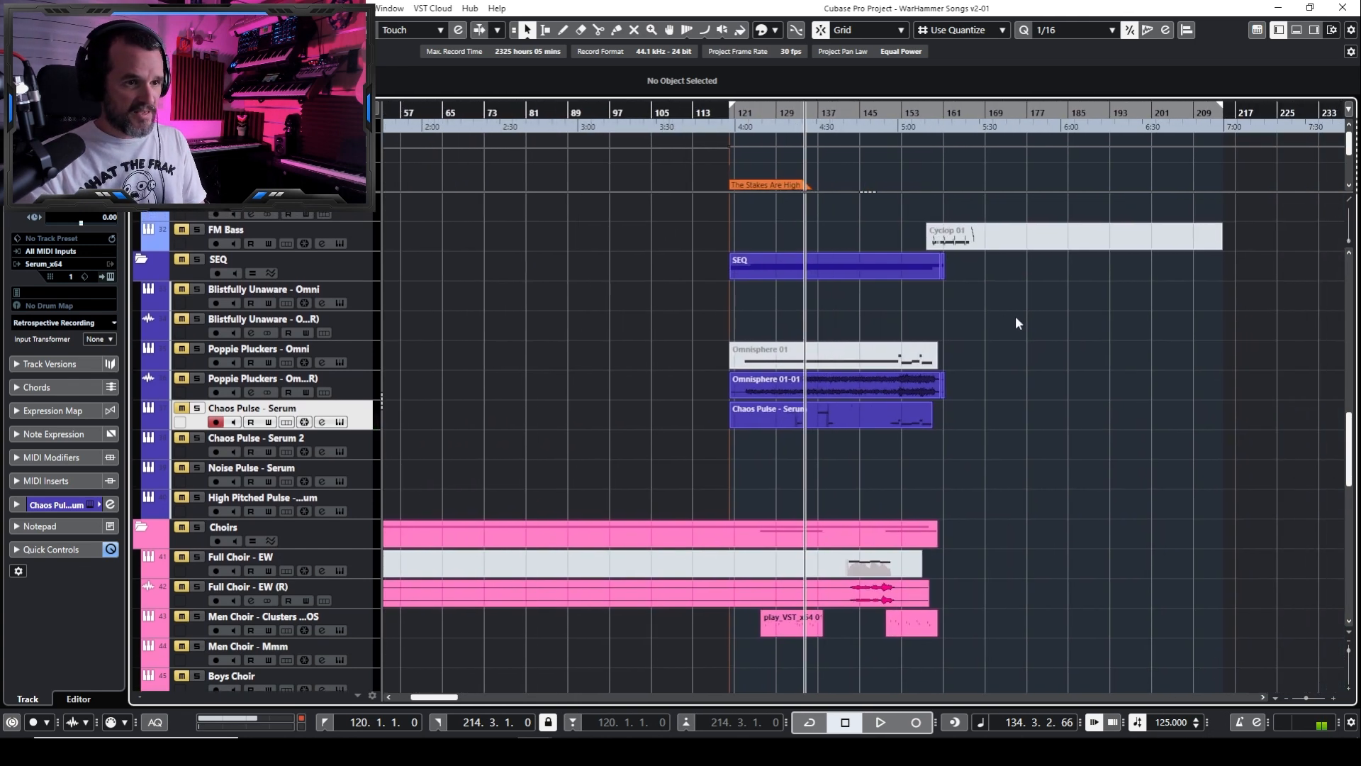
pyautogui.press('h')
pyautogui.press('h')
pyautogui.hscroll(2, 1019, 326)
pyautogui.hscroll(3, 1021, 331)
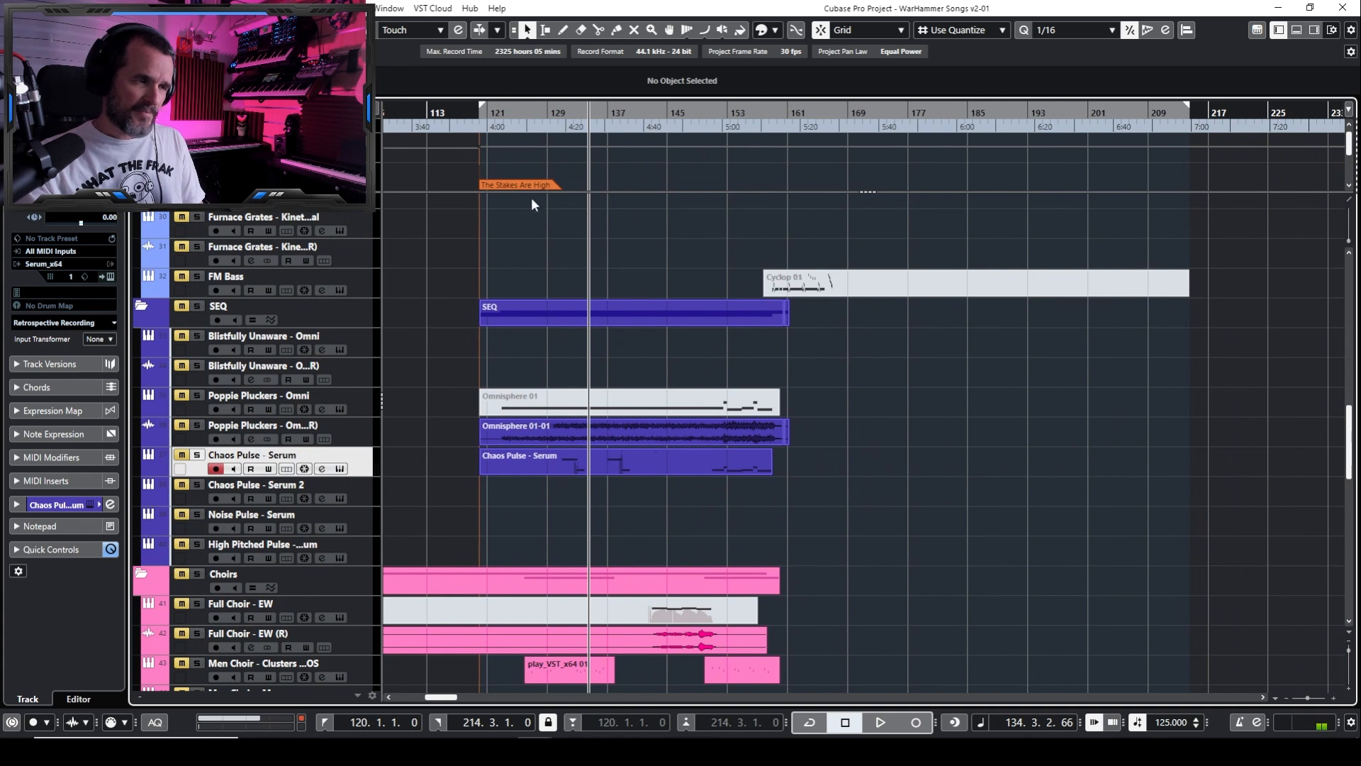
# Add a marker track and place a marker named INTRO at about bar 121
pyautogui.scroll(-1, 564, 183)
pyautogui.doubleClick(284, 184)
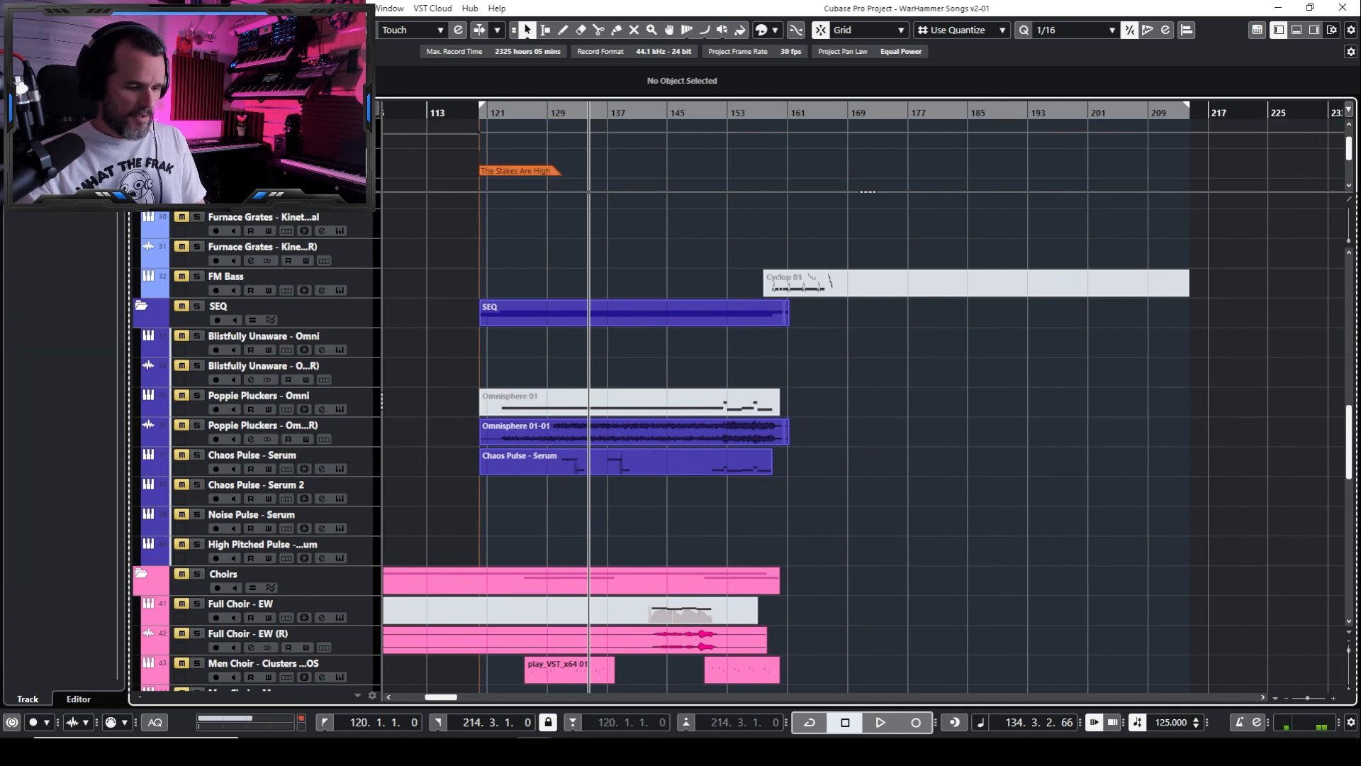
pyautogui.click(971, 249)
pyautogui.click(1017, 478)
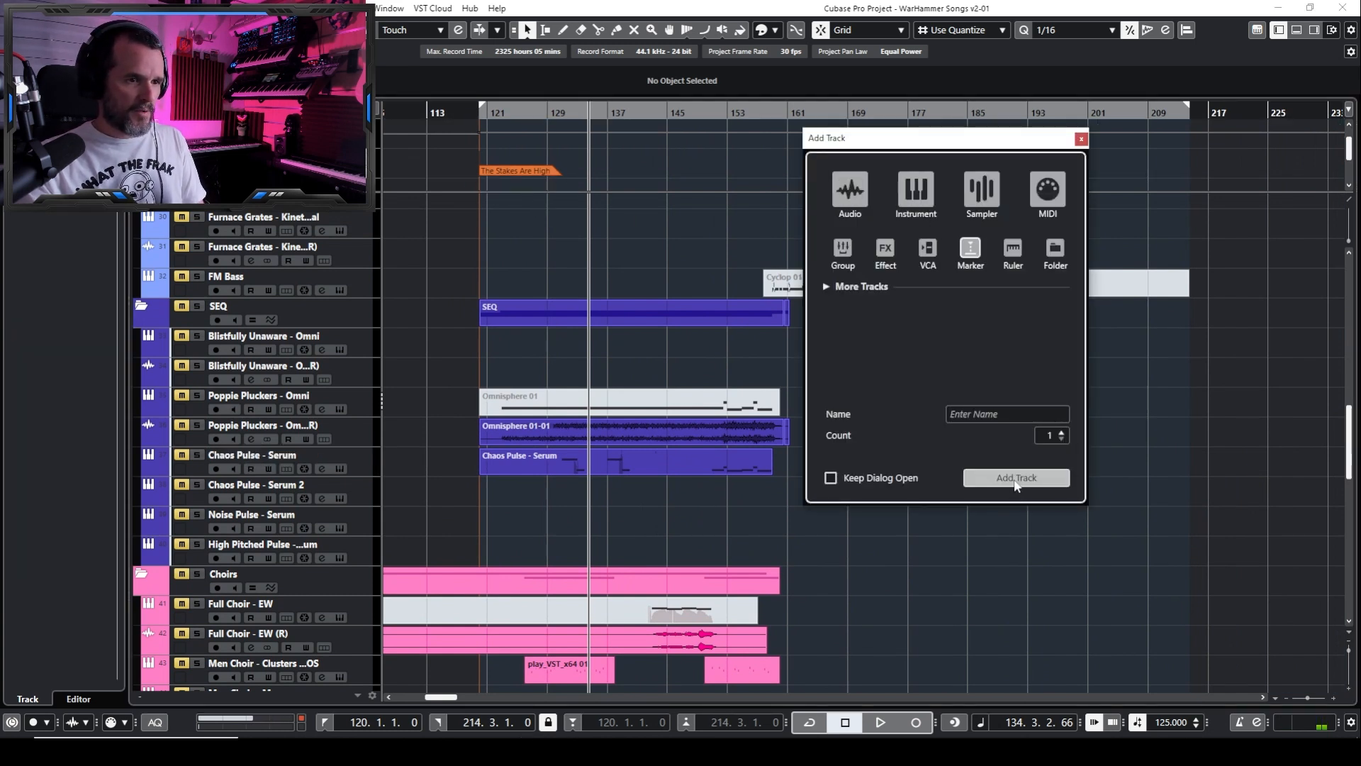
pyautogui.scroll(-2, 485, 170)
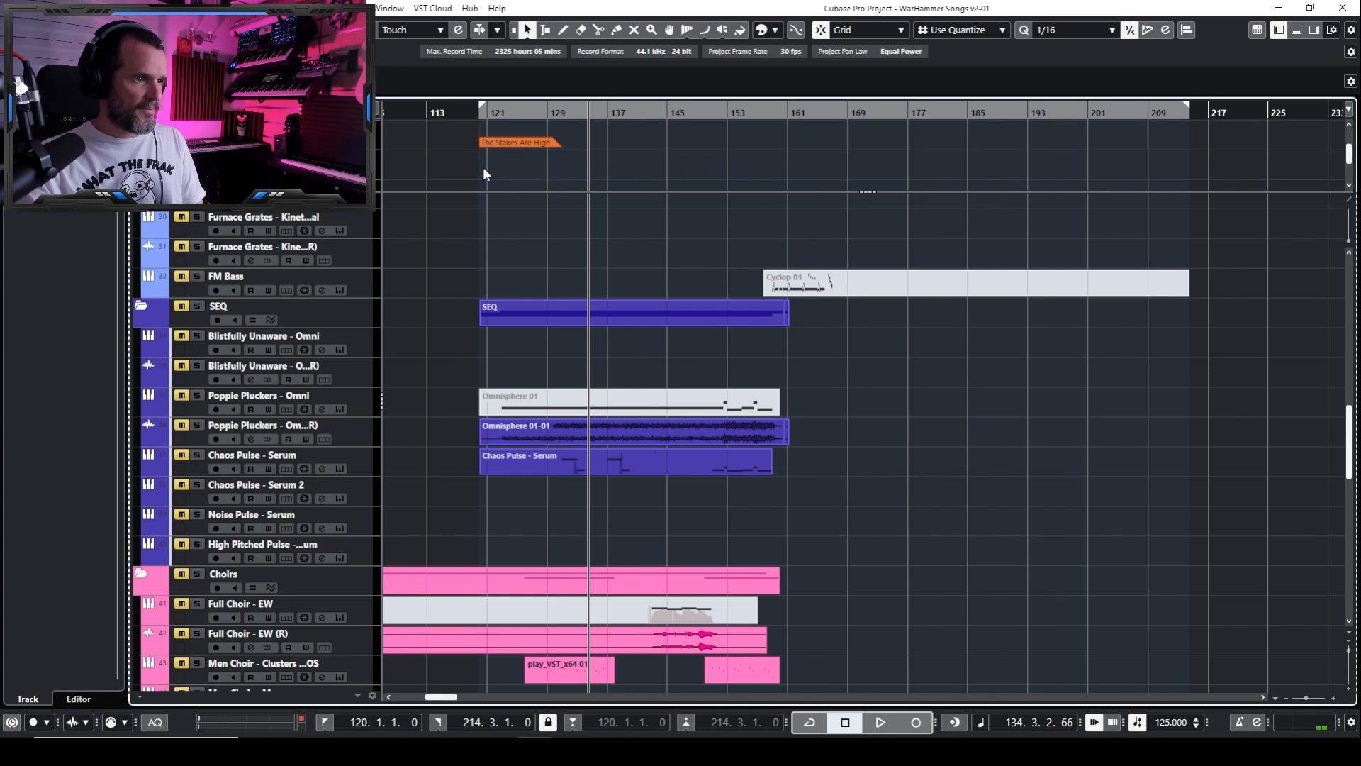
pyautogui.click(491, 177)
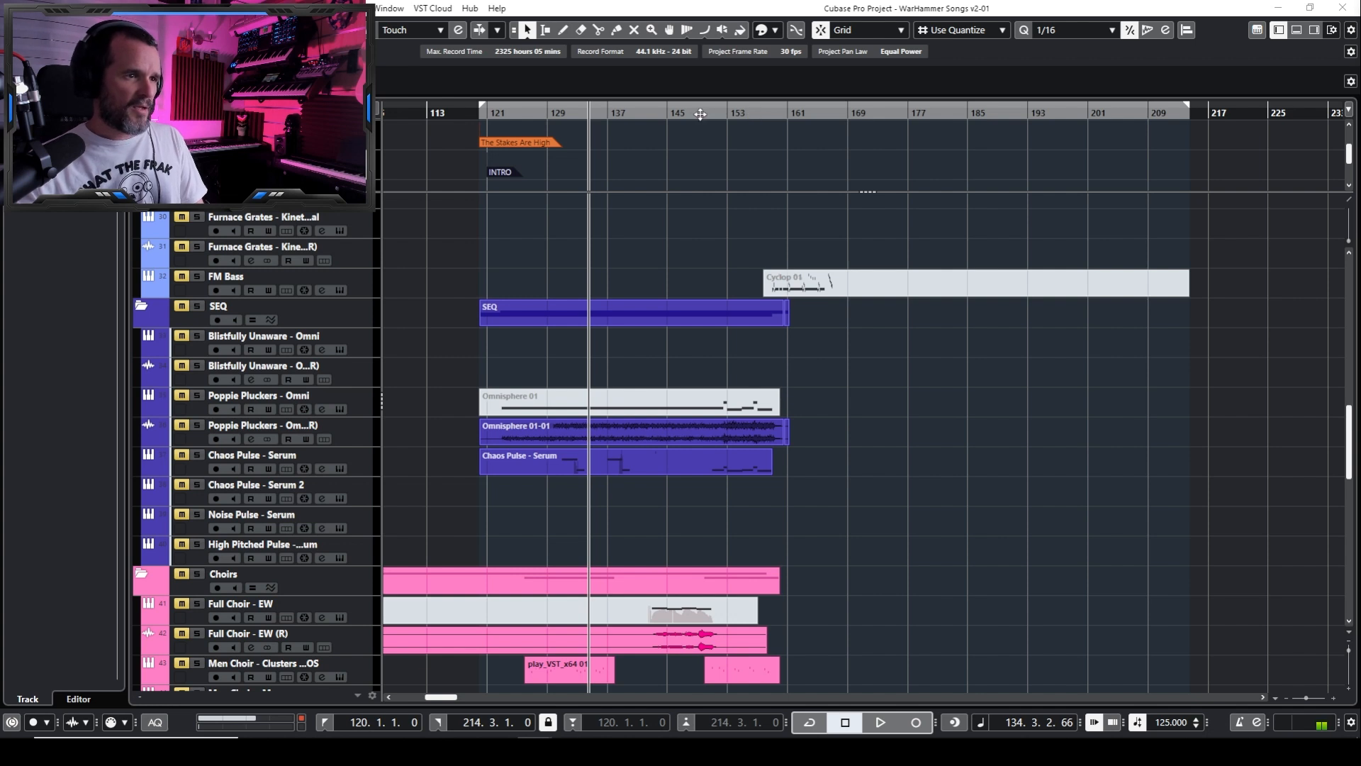
# Move the playhead to bar 145 and on to about bar 153 to look over the cue's sections
pyautogui.click(668, 114)
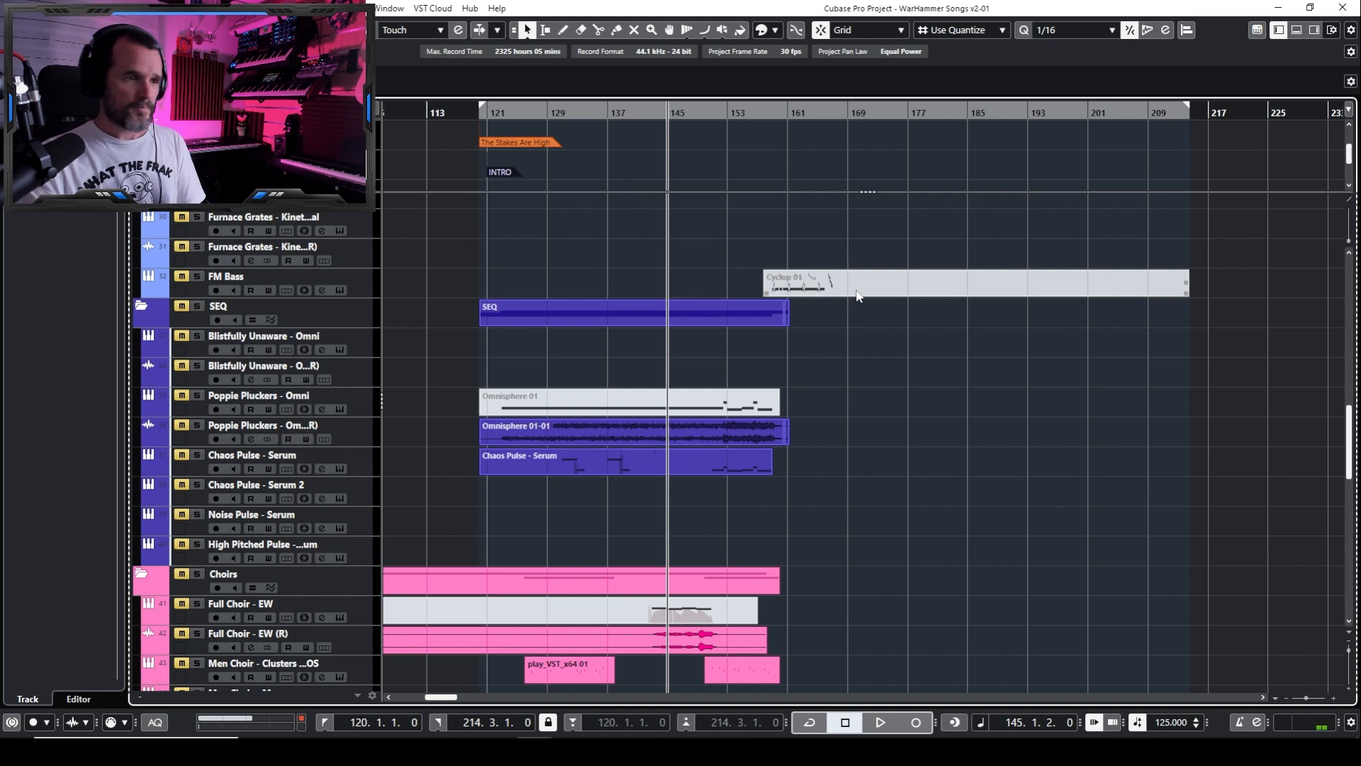
pyautogui.click(726, 113)
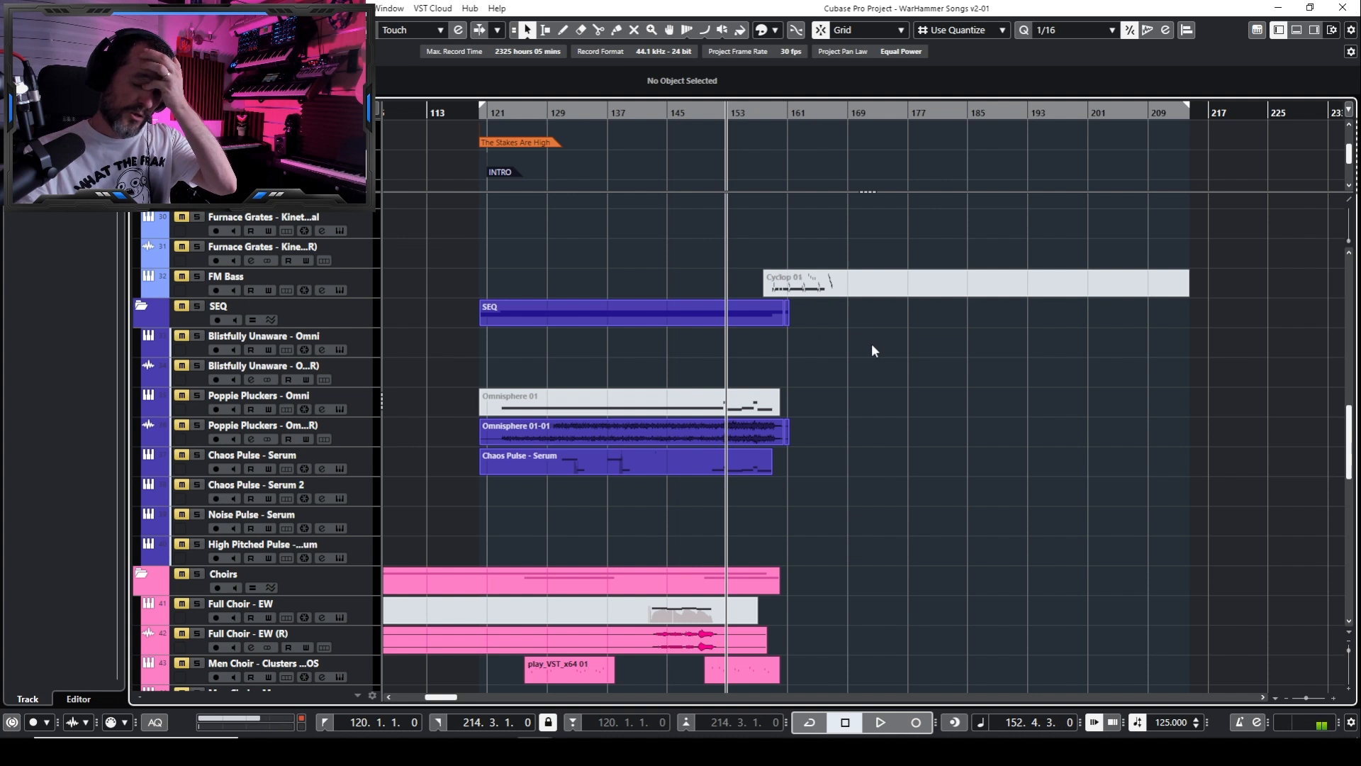
pyautogui.press('h')
pyautogui.press('h')
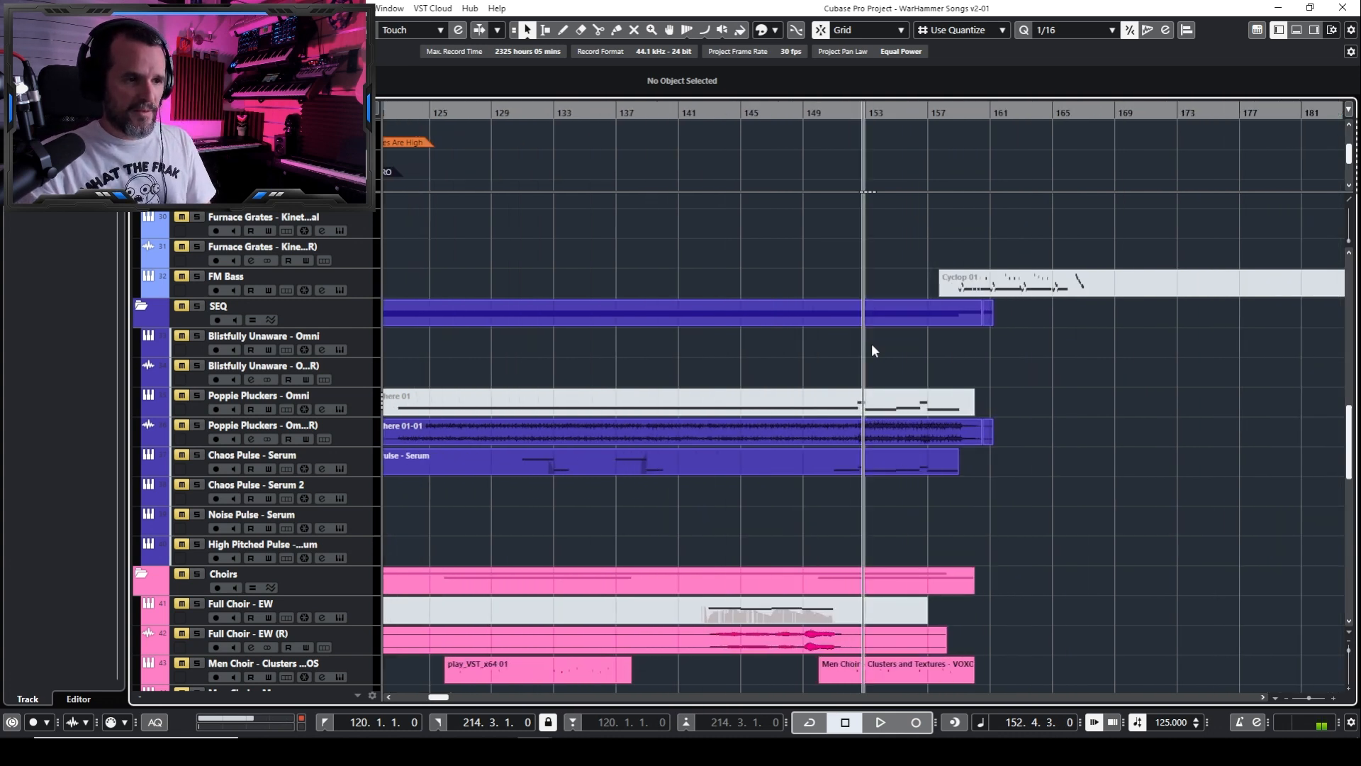
pyautogui.press('g')
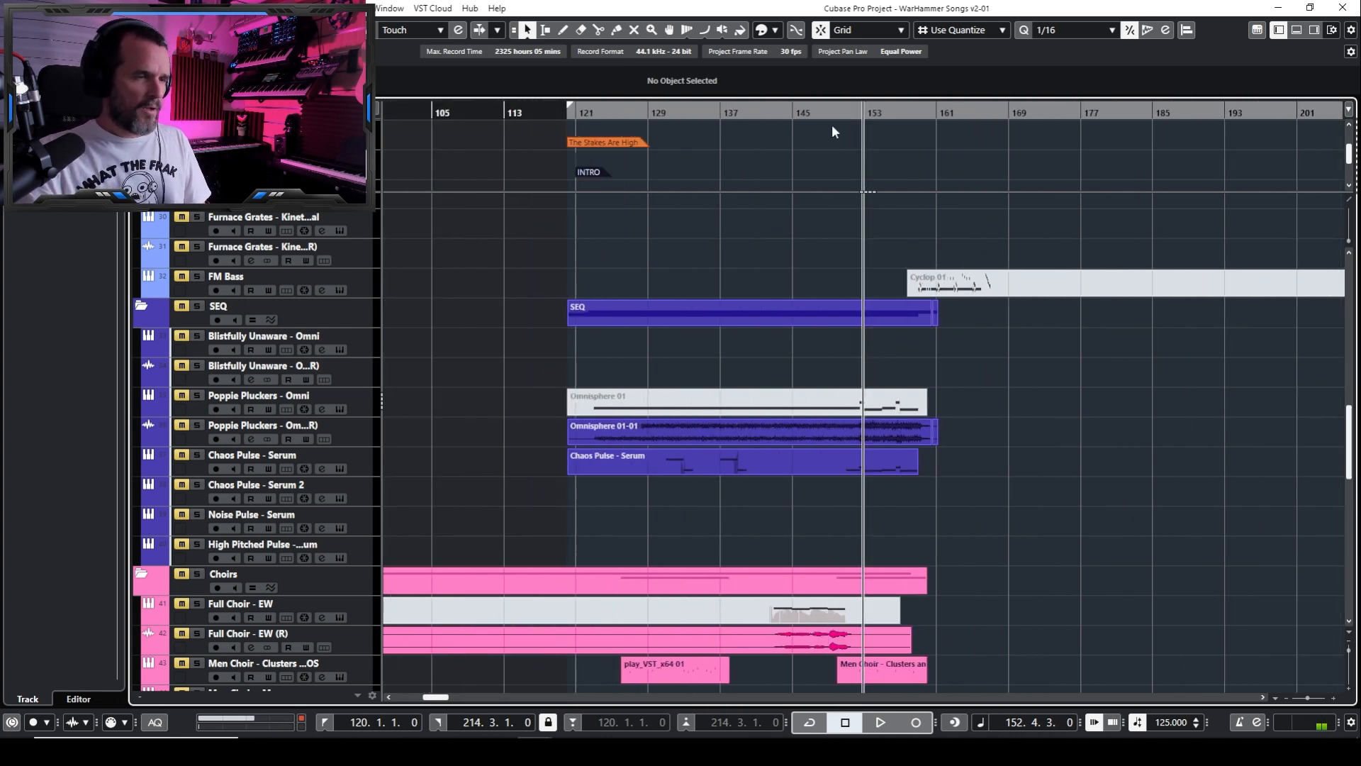
# Play the arrangement with nothing soloed from about bar 145 to bar 154, adding a marker at bar 151
pyautogui.click(792, 116)
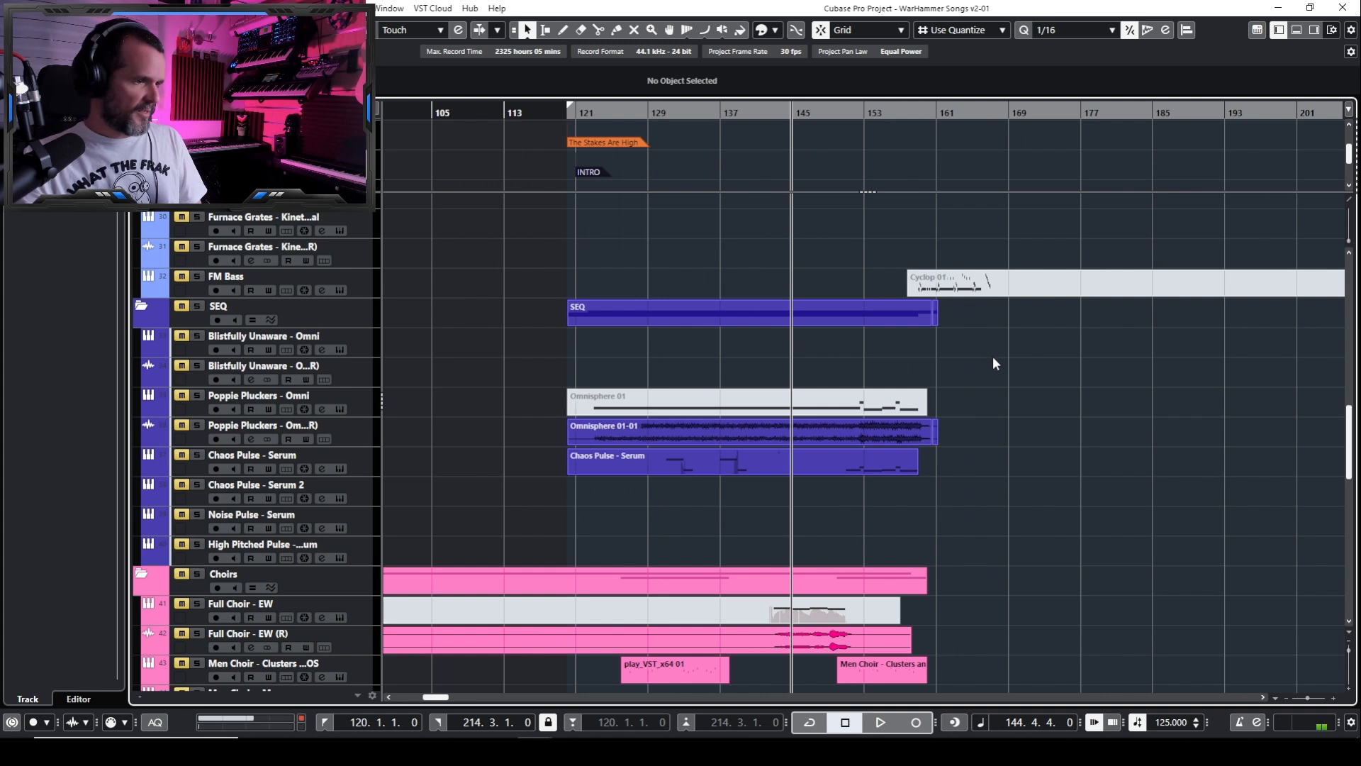
pyautogui.press('space')
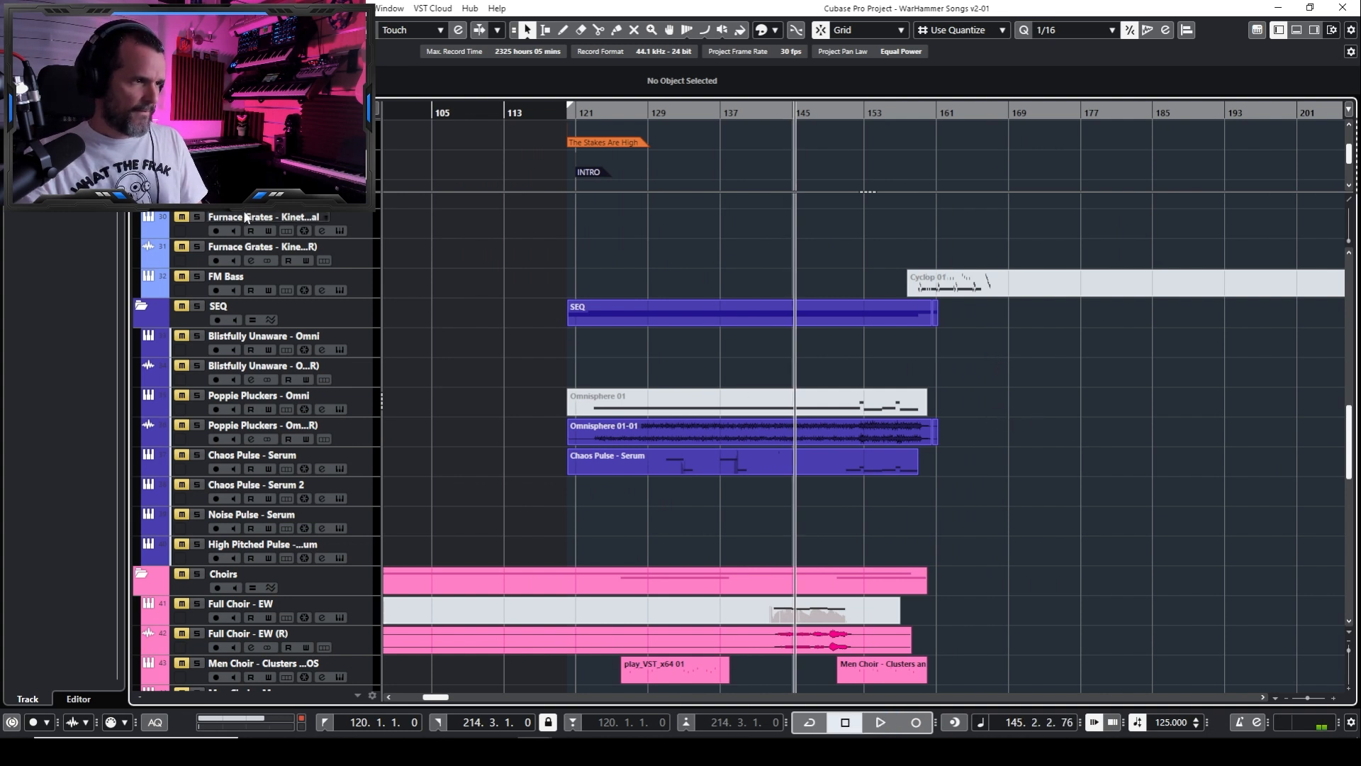
pyautogui.press('space')
pyautogui.press('h')
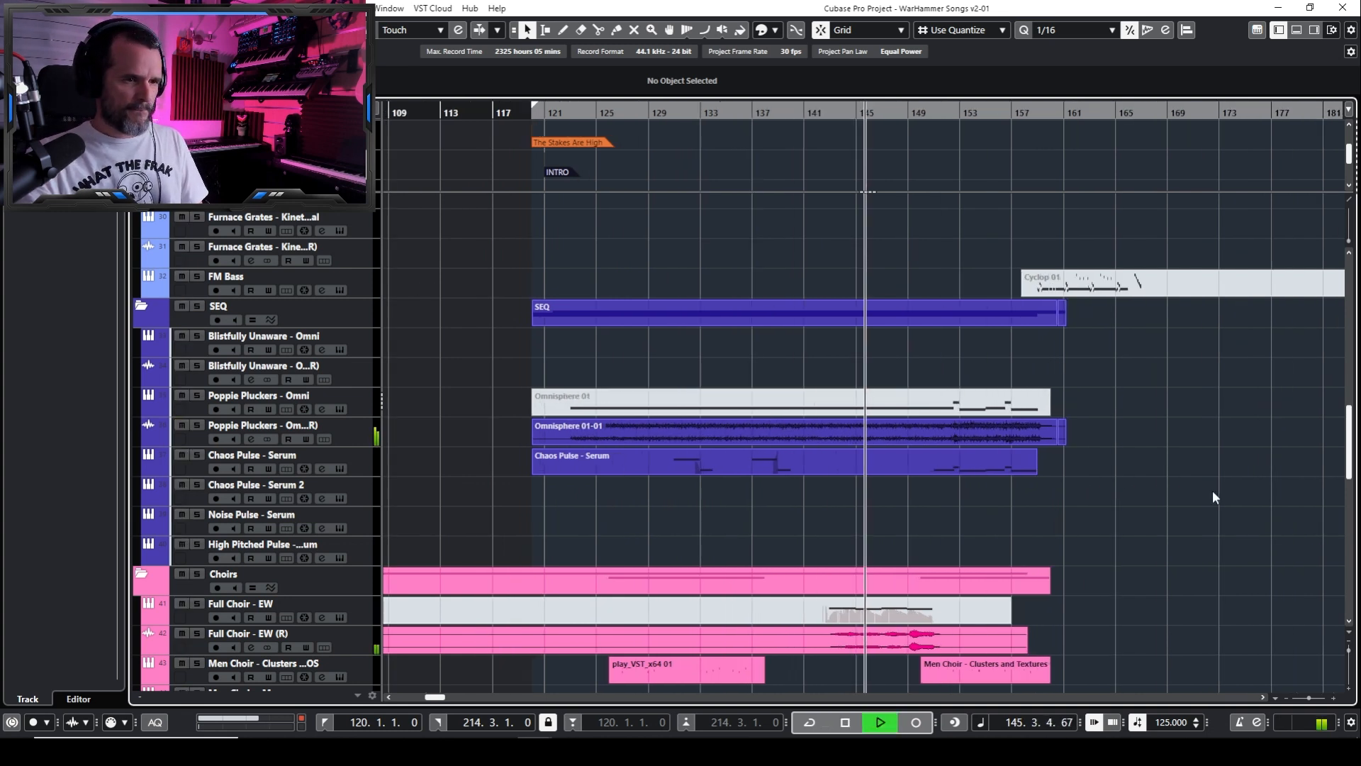
pyautogui.press('h')
pyautogui.press('h')
pyautogui.press('h')
pyautogui.press('h')
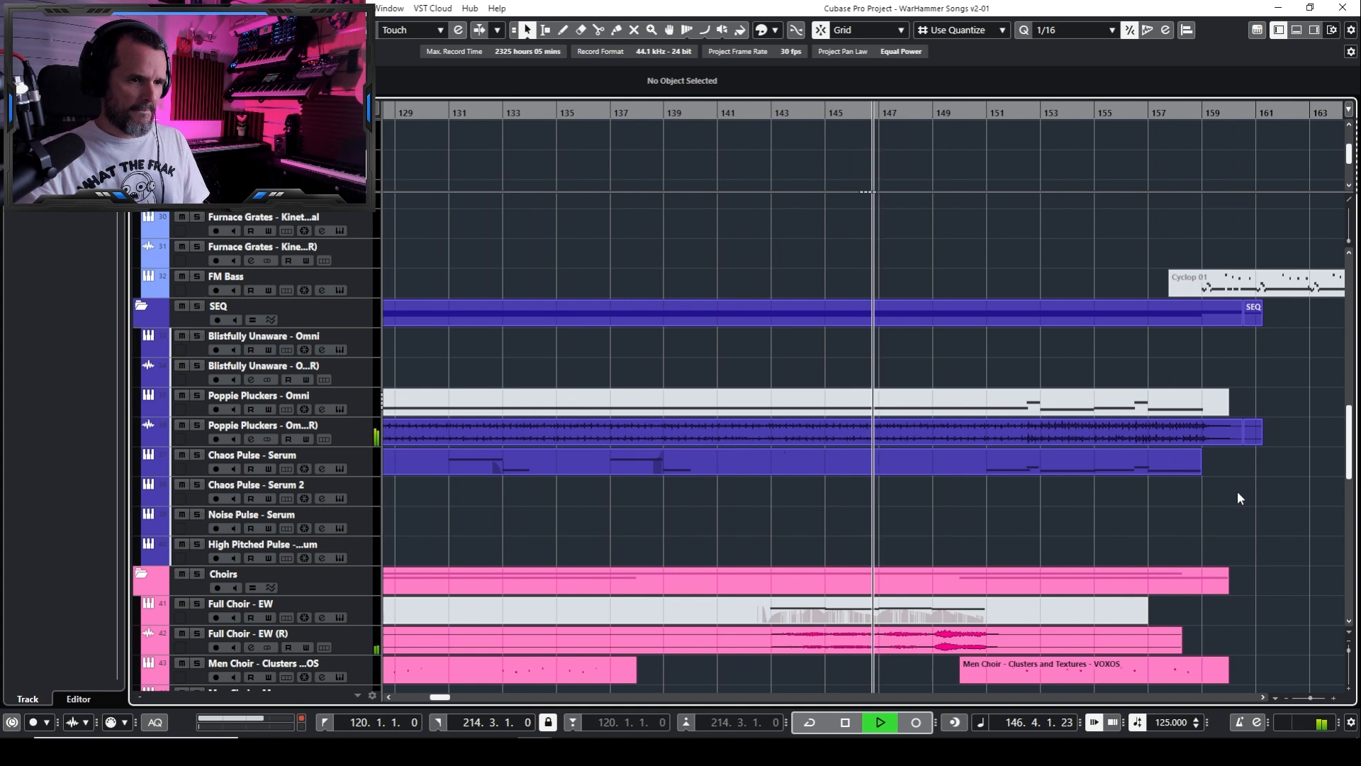
pyautogui.press('g')
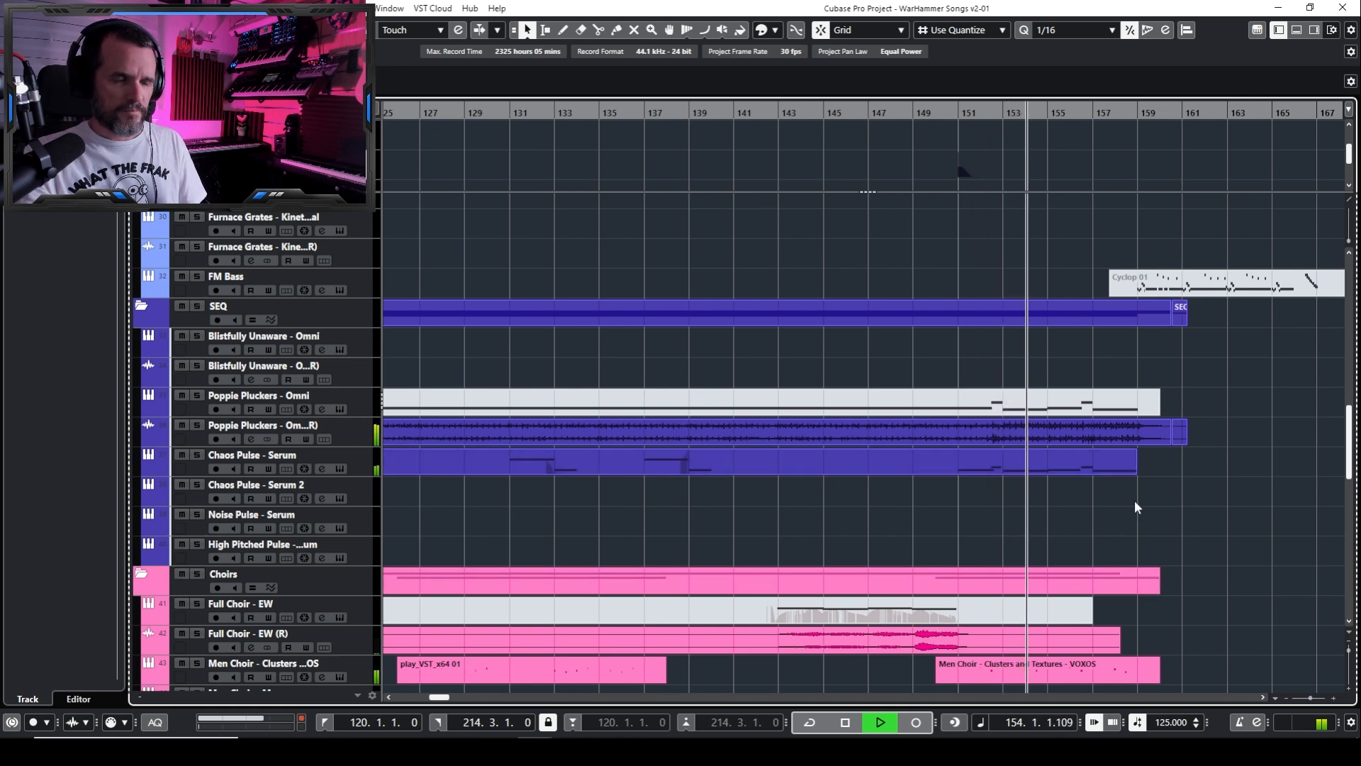
# Look over the metronome's general and click sound settings and close them unchanged
pyautogui.click(1256, 721)
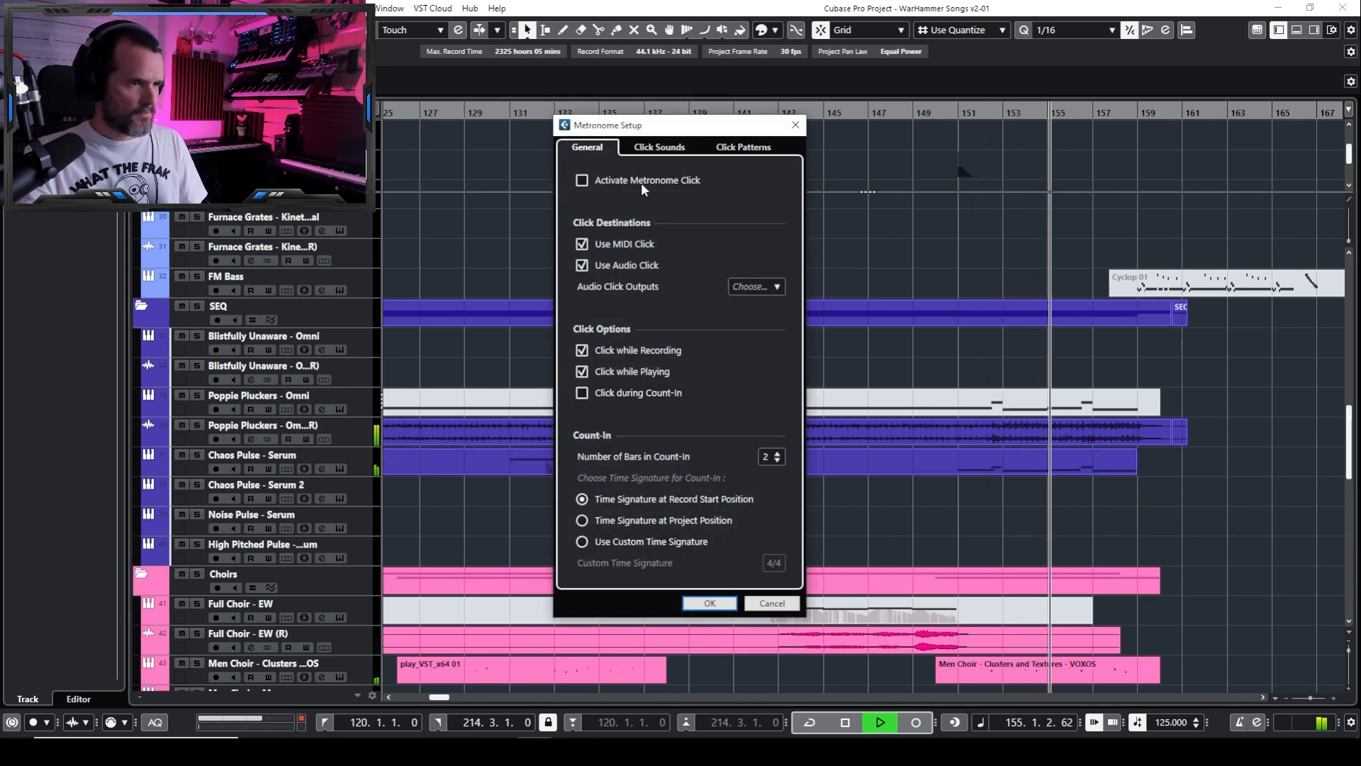
pyautogui.click(658, 149)
pyautogui.click(798, 125)
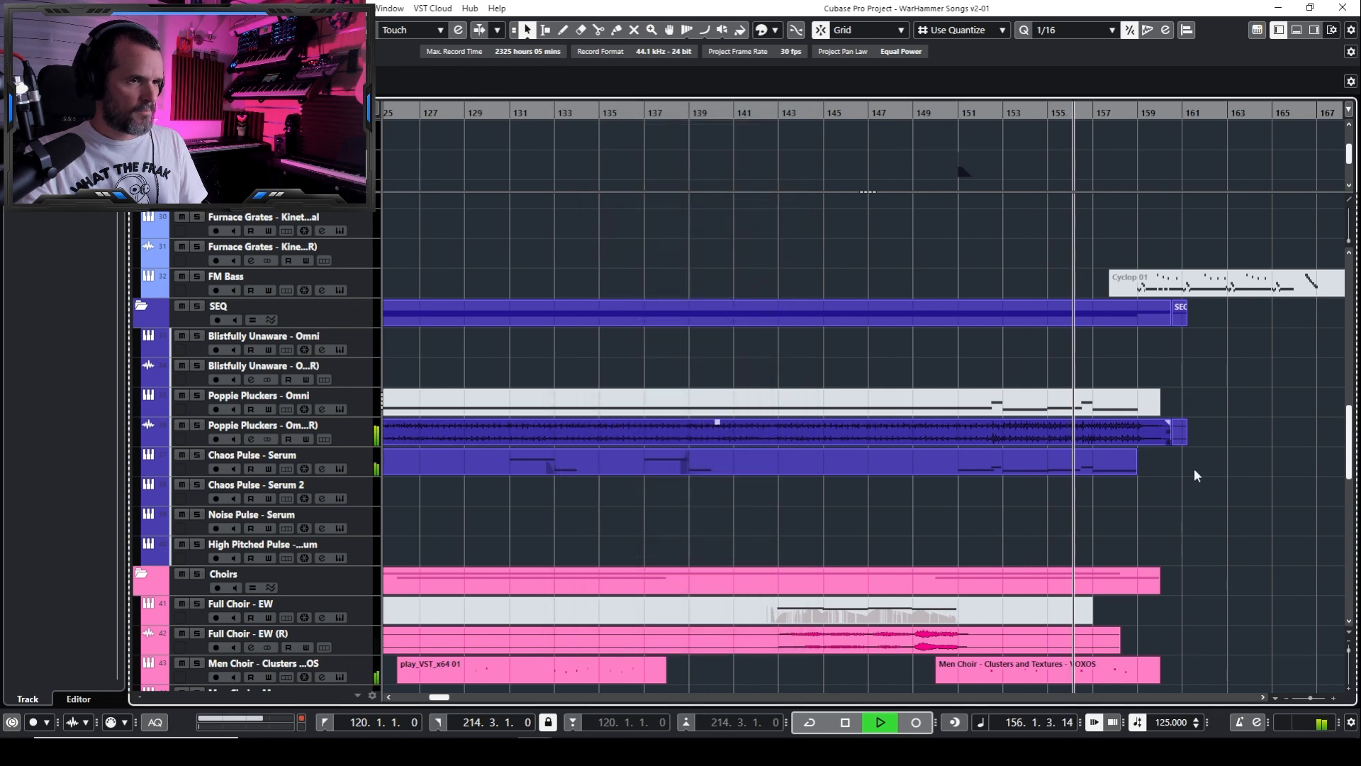
# Stop playback near the end of bar 159 and extend the Cello - Stradivari part's end to about bar 161
pyautogui.moveTo(1252, 522); pyautogui.dragTo(1052, 509)
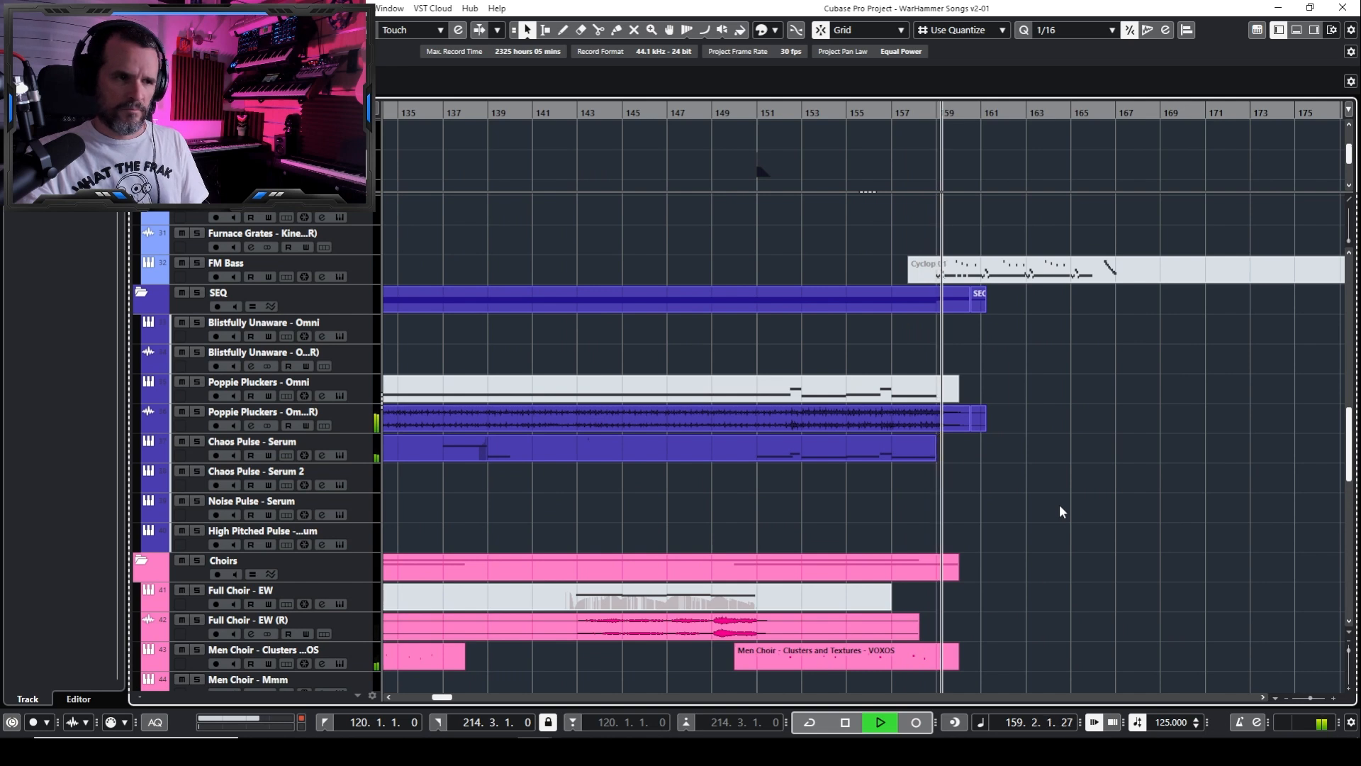
pyautogui.press('space')
pyautogui.scroll(-10, 1059, 504)
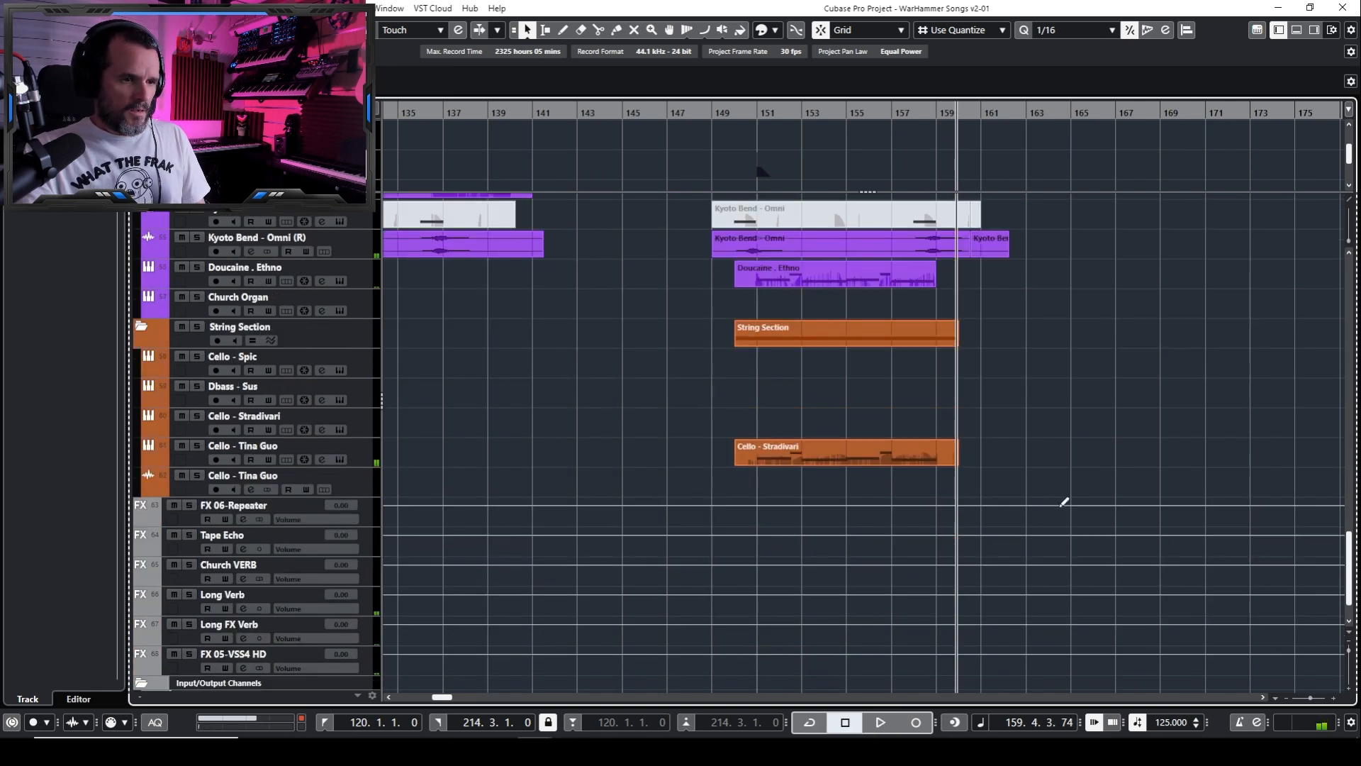
pyautogui.click(932, 452)
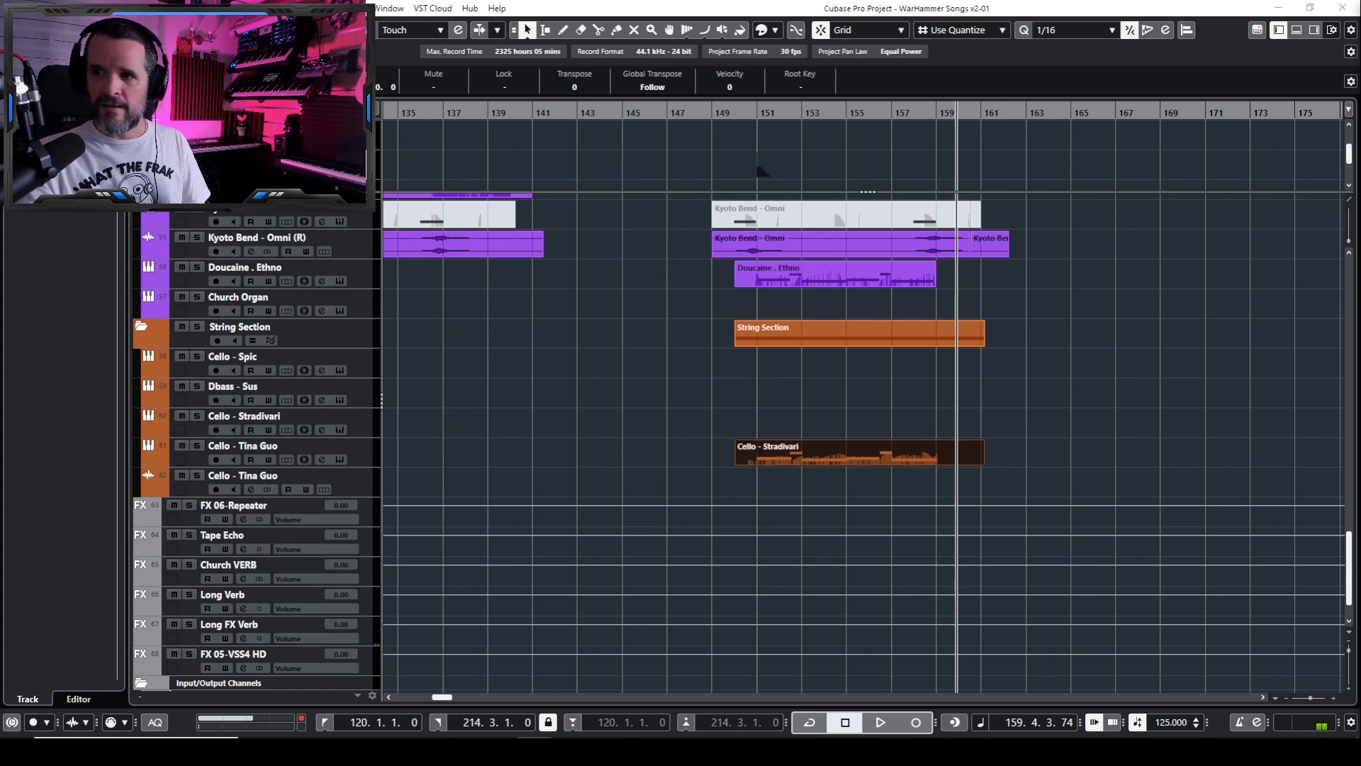
pyautogui.click(1090, 367)
# Move the playhead to about bar 158 and listen to the section's ending up to about bar 160
pyautogui.scroll(5, 1078, 358)
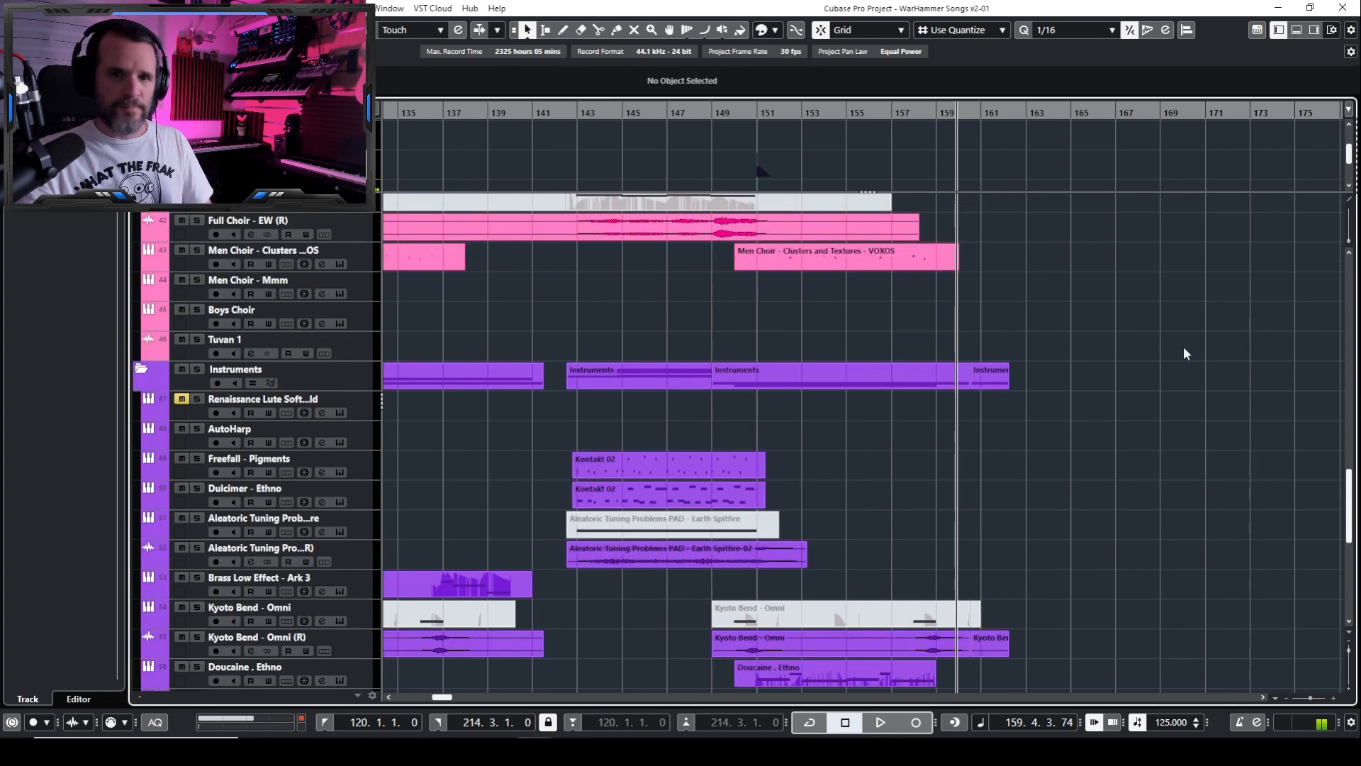
pyautogui.scroll(3, 1110, 416)
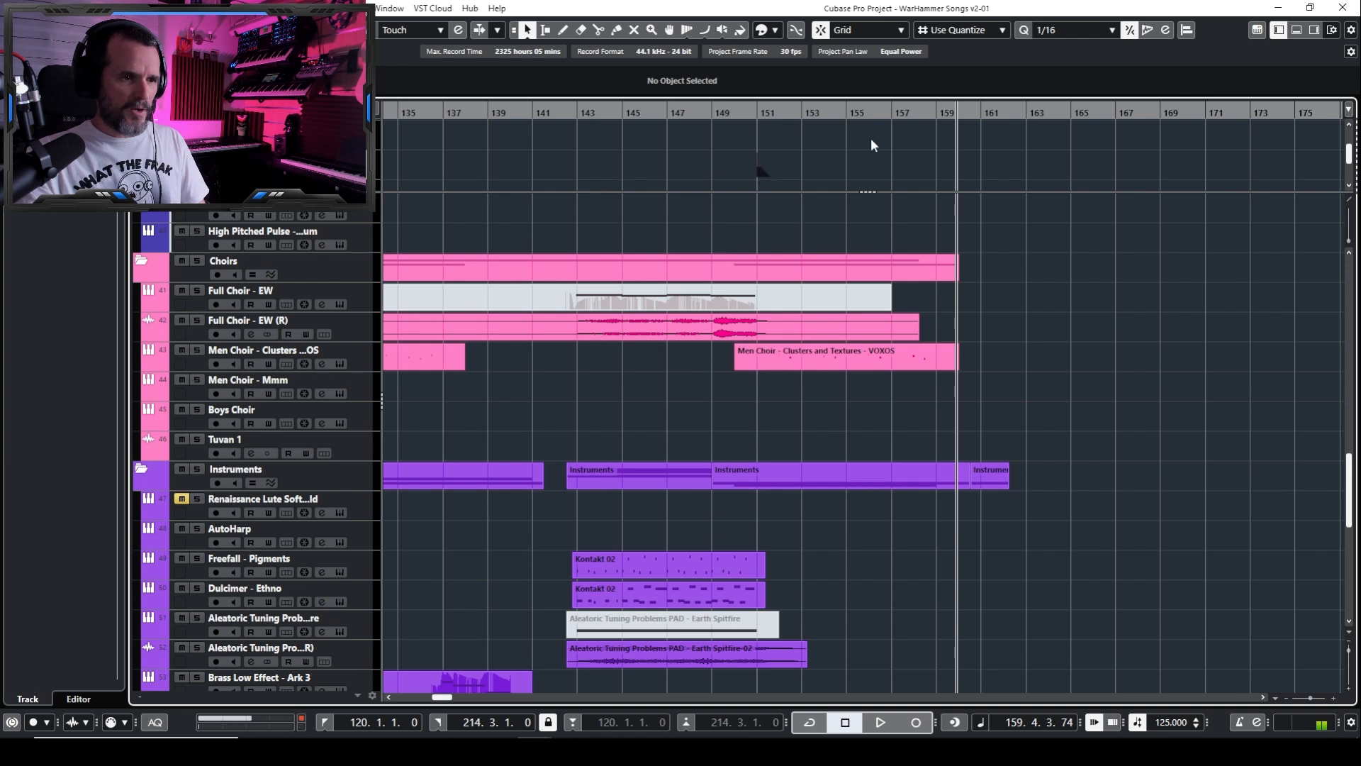
pyautogui.click(931, 112)
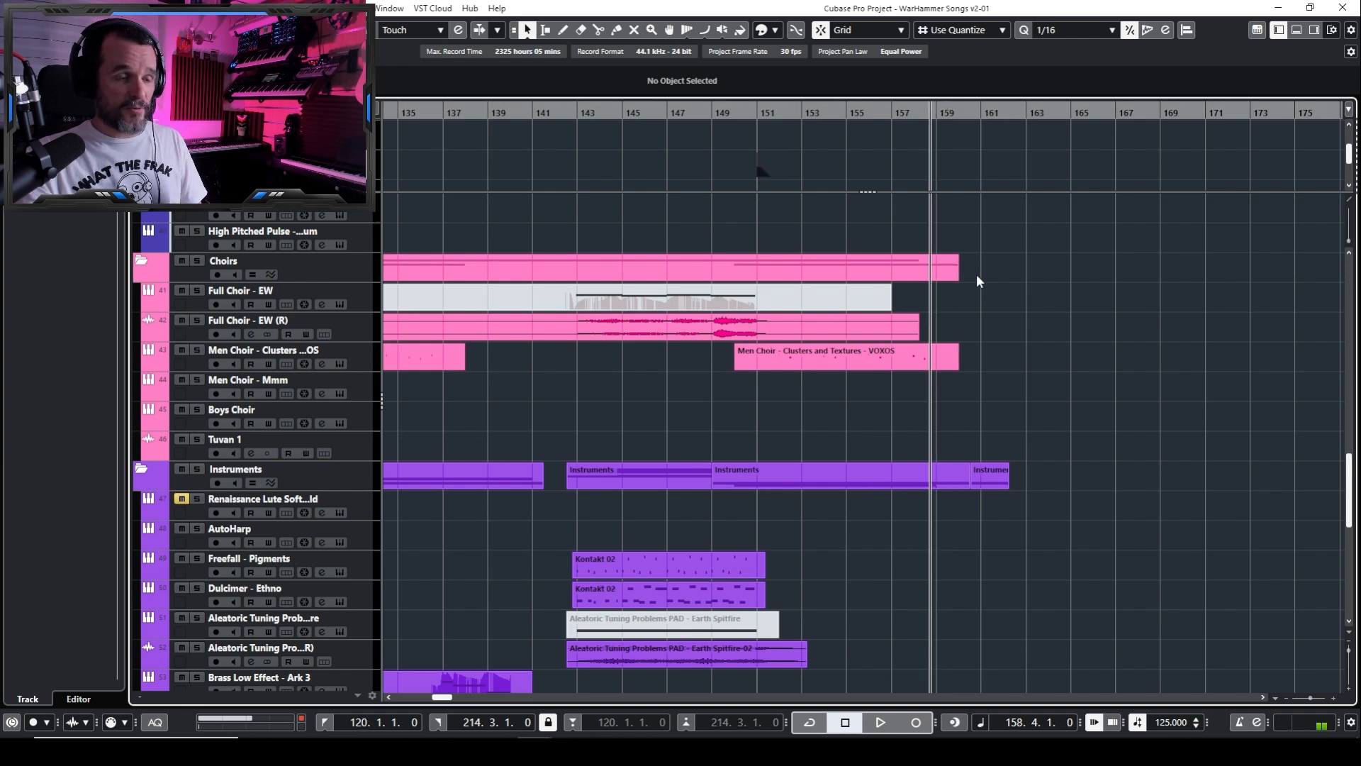
pyautogui.press('KP_Subtract')
pyautogui.press('space')
pyautogui.press('h')
pyautogui.press('h')
pyautogui.press('h')
pyautogui.press('h')
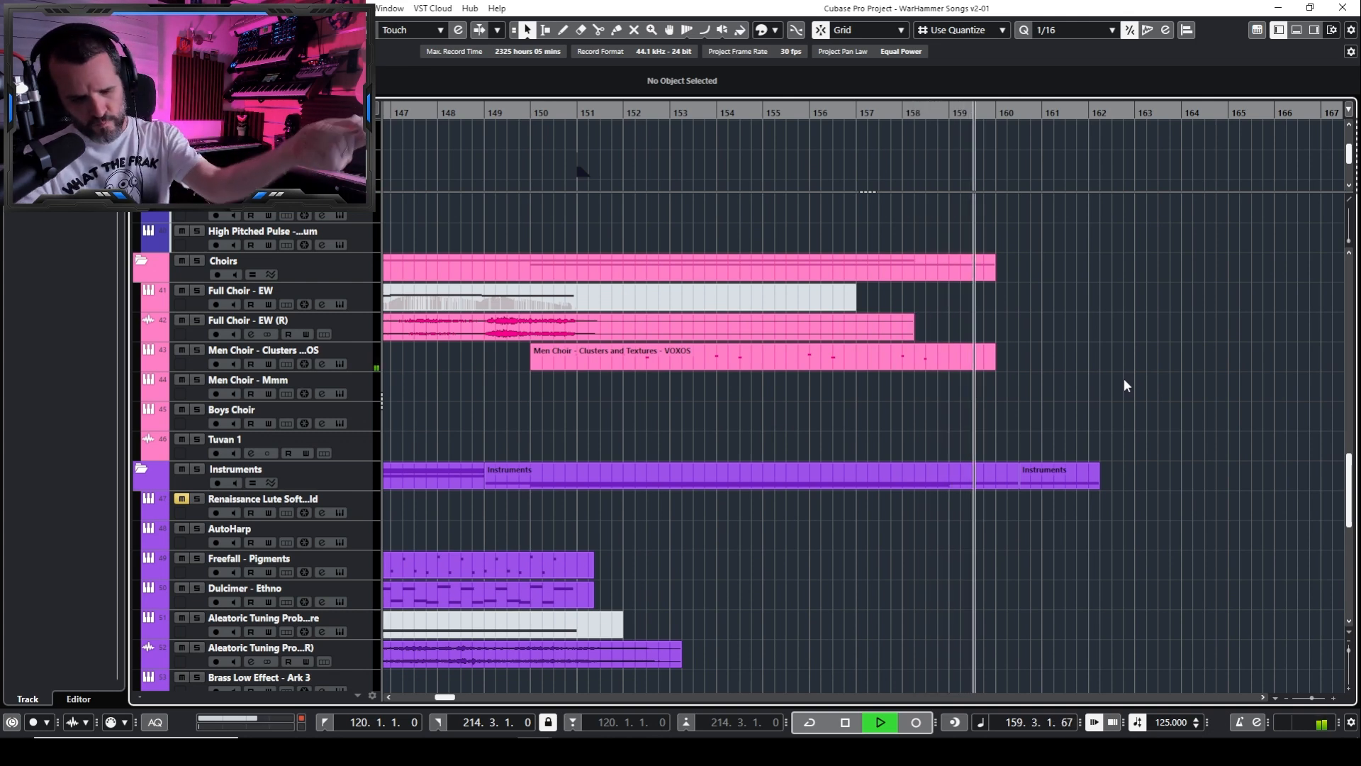
pyautogui.press('space')
# Solo the Cello - Tina Guo instrument track, audition its ending up to about bar 160, and unsolo it
pyautogui.scroll(-5, 1049, 438)
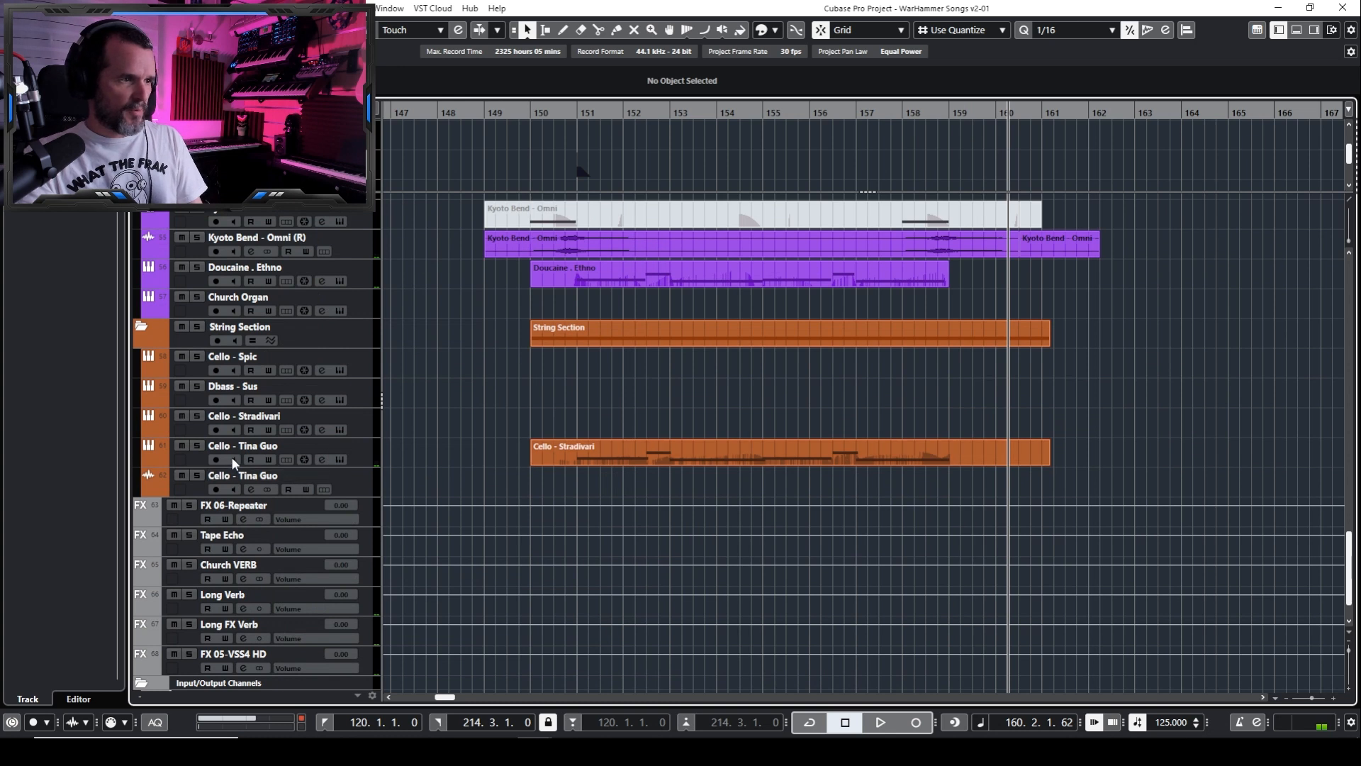
pyautogui.click(196, 445)
pyautogui.press('space')
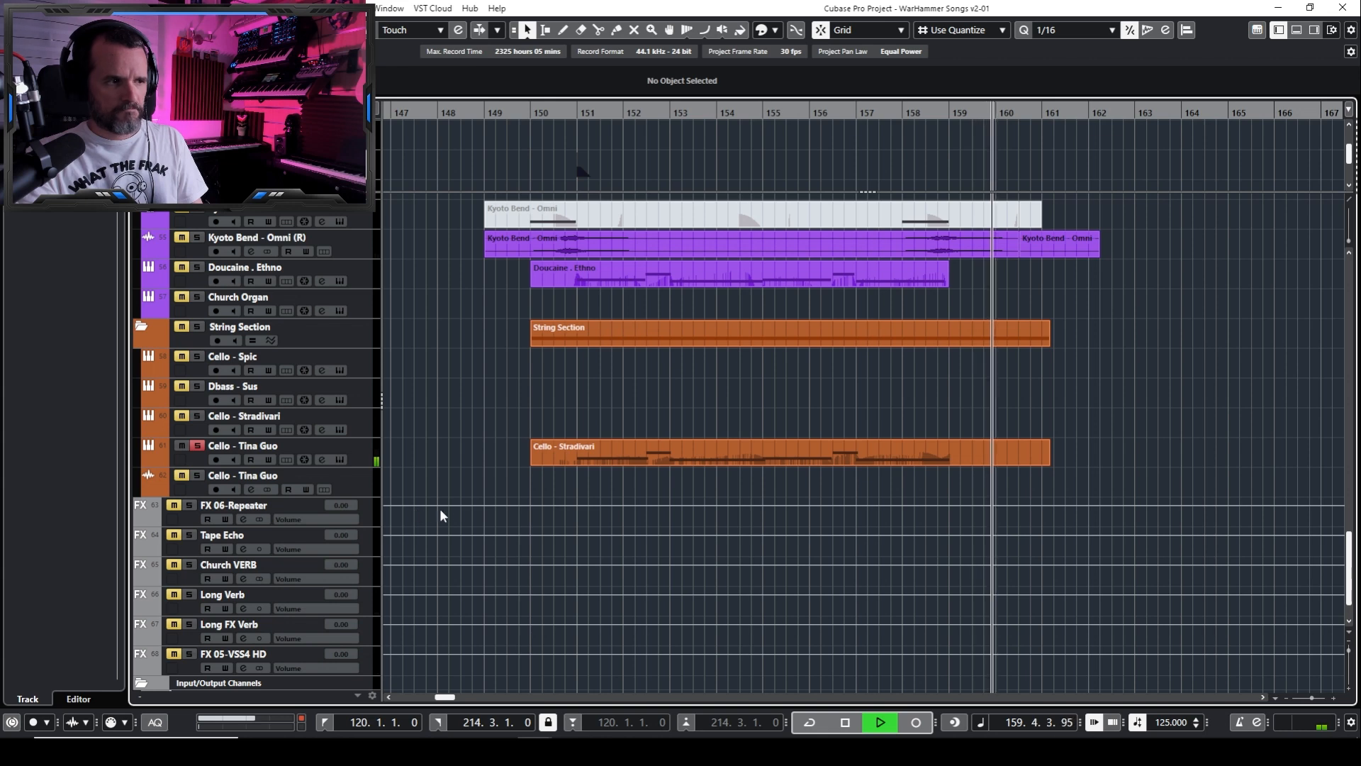
pyautogui.press('space')
pyautogui.click(197, 447)
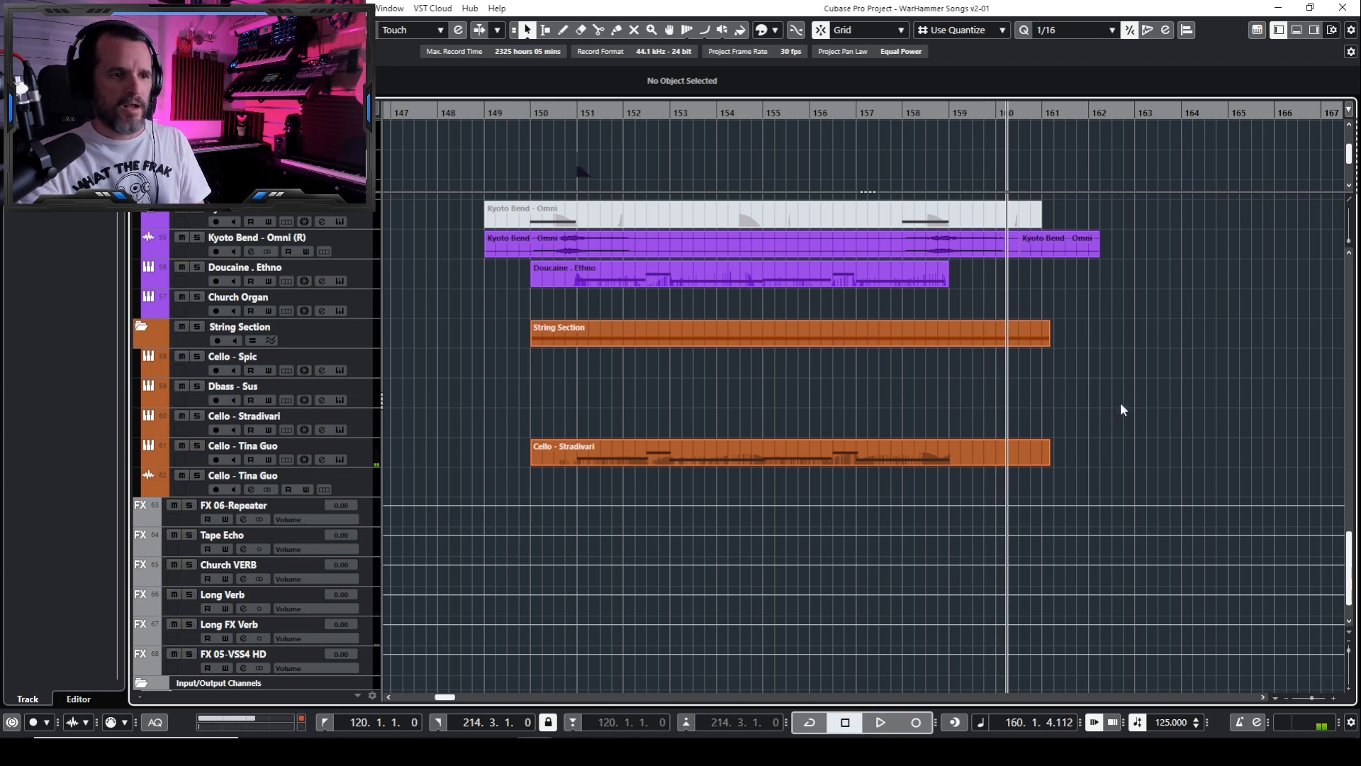
# Split the Cyclop 01 part on the FM Bass track at bar 168 and delete the piece after it
pyautogui.scroll(10, 1120, 402)
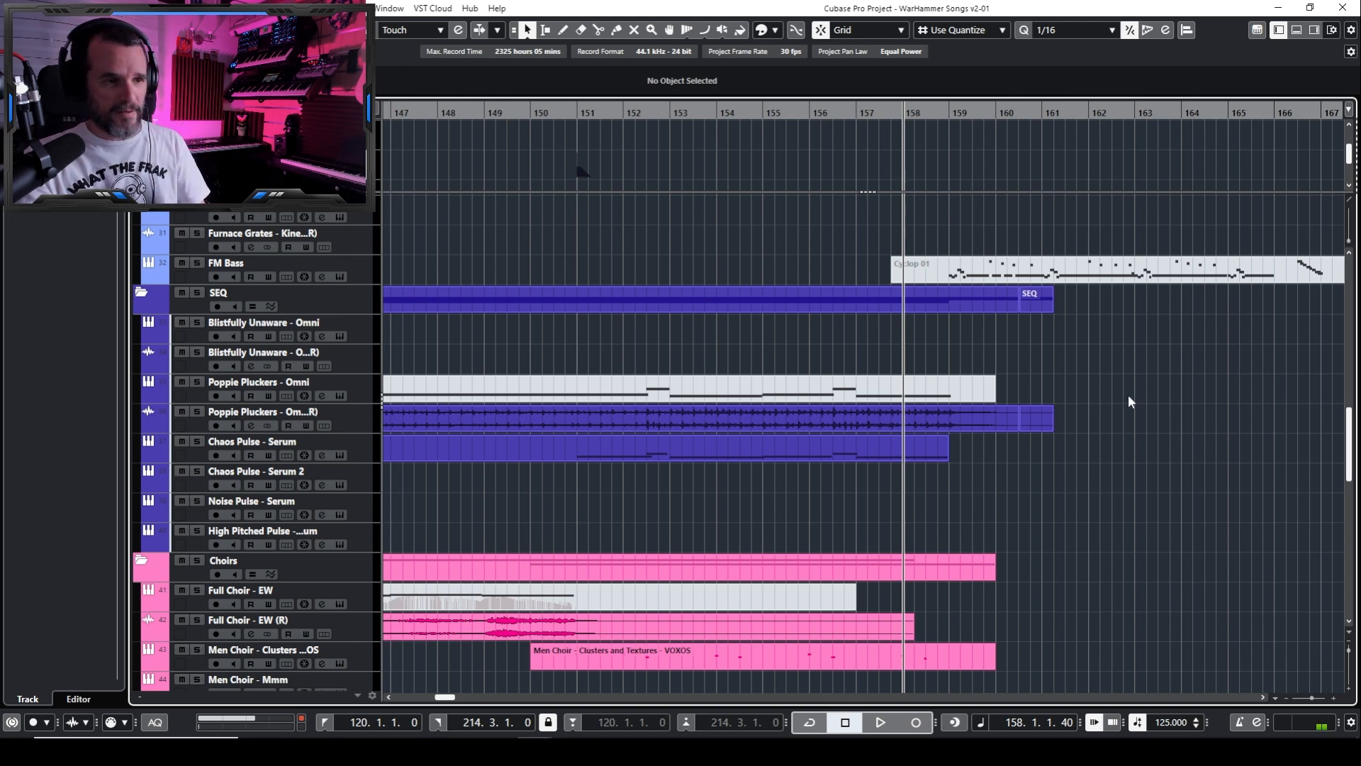
pyautogui.press('g')
pyautogui.press('g')
pyautogui.moveTo(1098, 350); pyautogui.dragTo(894, 389)
pyautogui.keyDown('alt'); pyautogui.click(985, 302); pyautogui.keyUp('alt')
pyautogui.click(1040, 312)
pyautogui.press('Delete')
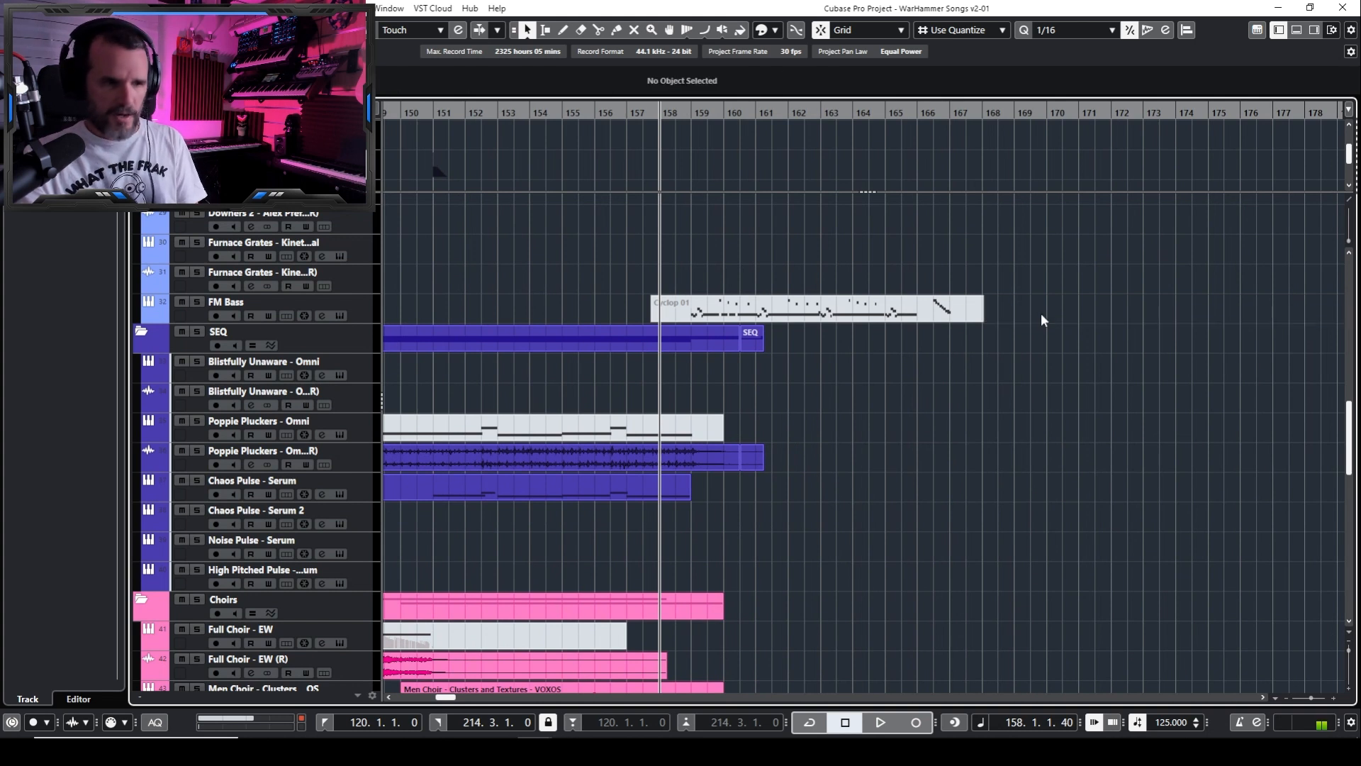
# Unmute the Cyclop 01 part on the FM Bass track and play from about bar 158
pyautogui.press('7')
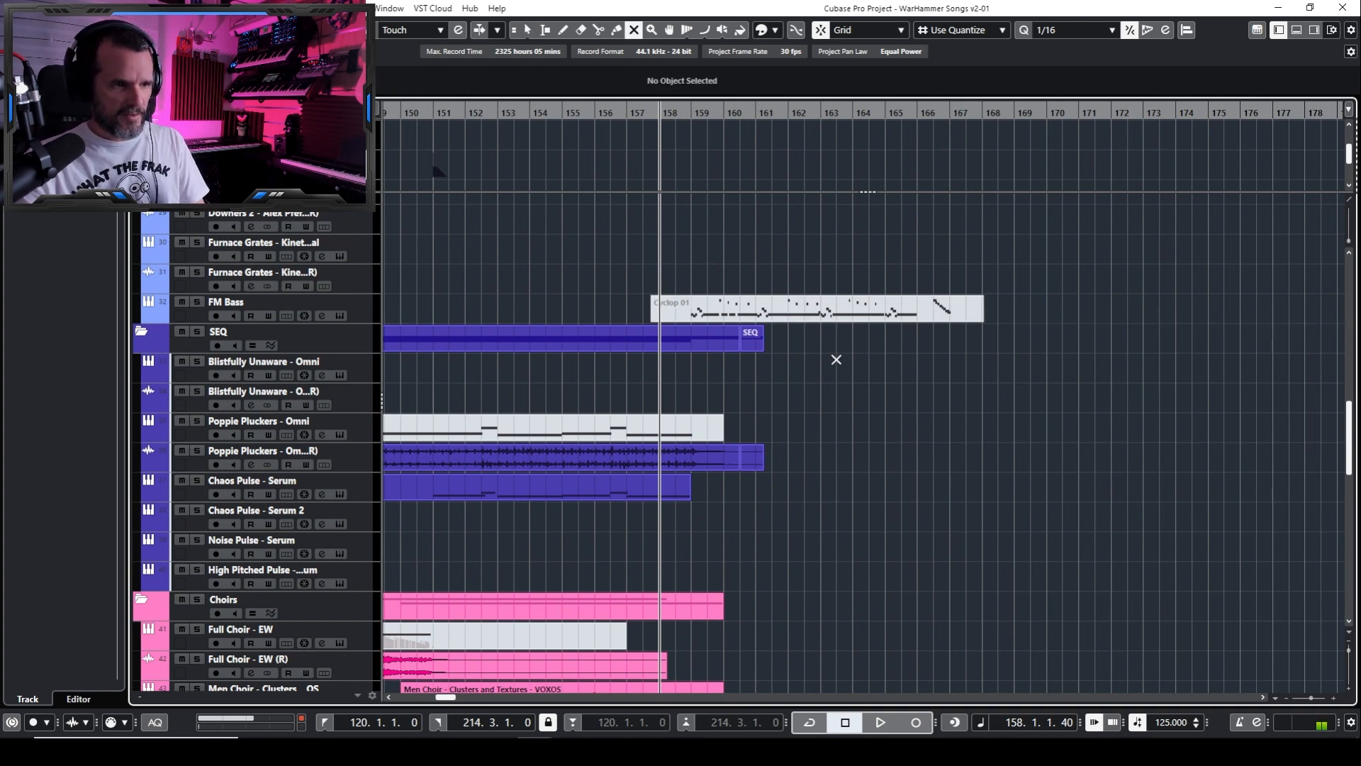
pyautogui.click(792, 313)
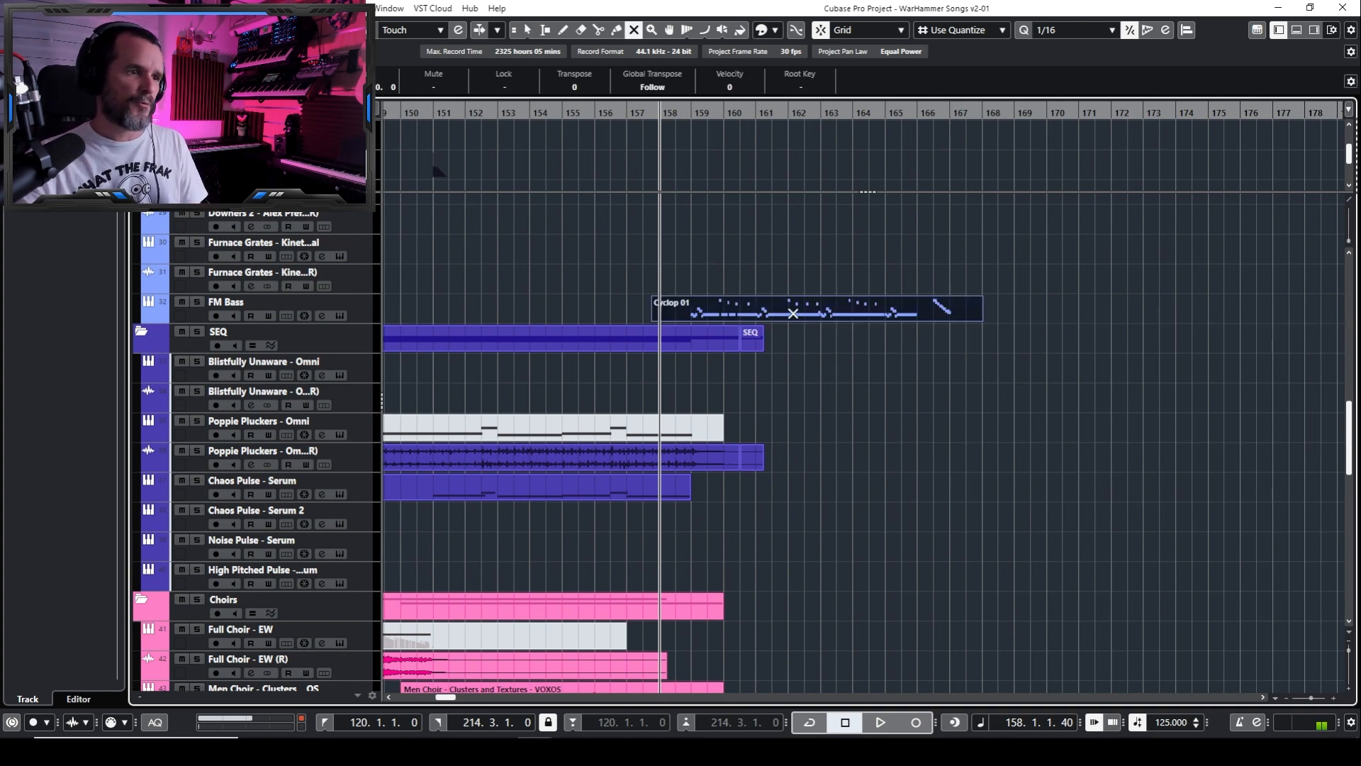
pyautogui.click(680, 115)
pyautogui.press('space')
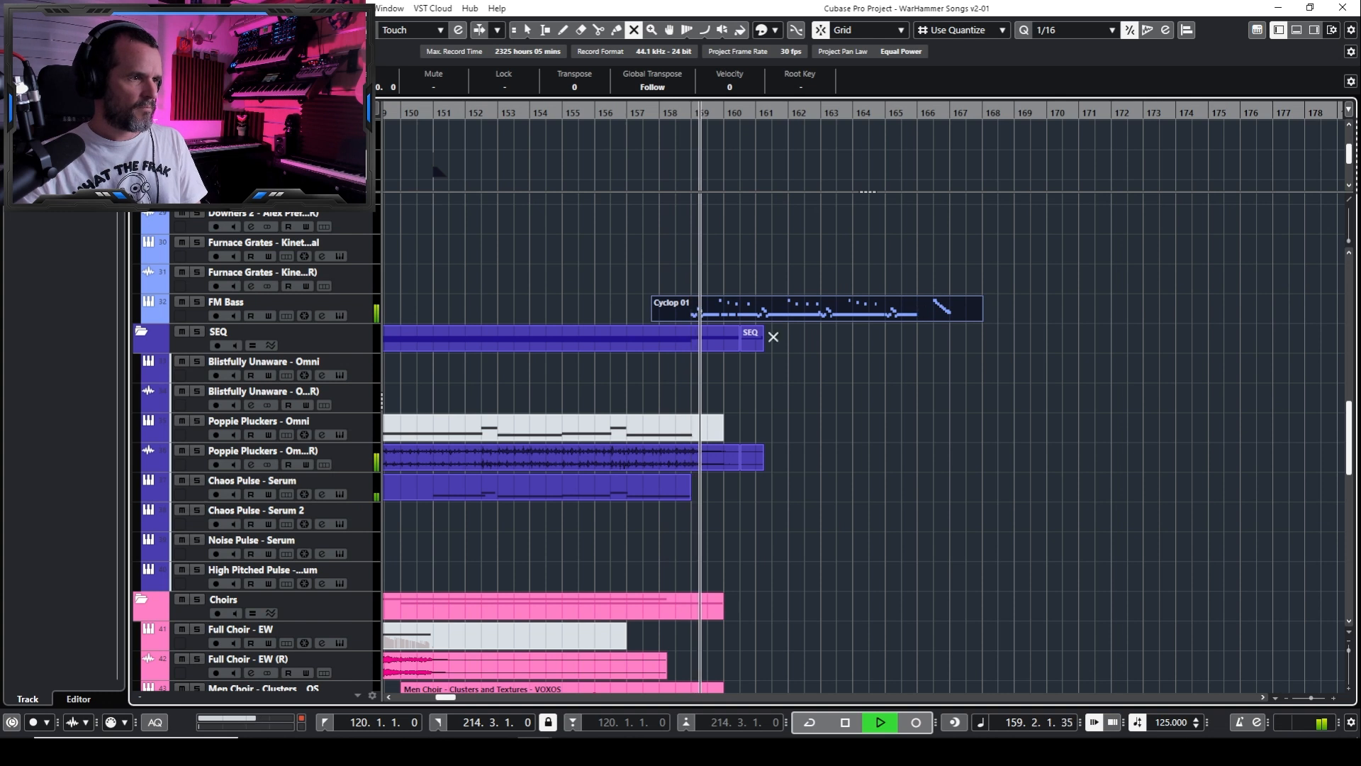
# Solo the FM Bass track and listen to its part alone up to about bar 166
pyautogui.press('space')
pyautogui.click(197, 302)
pyautogui.press('space')
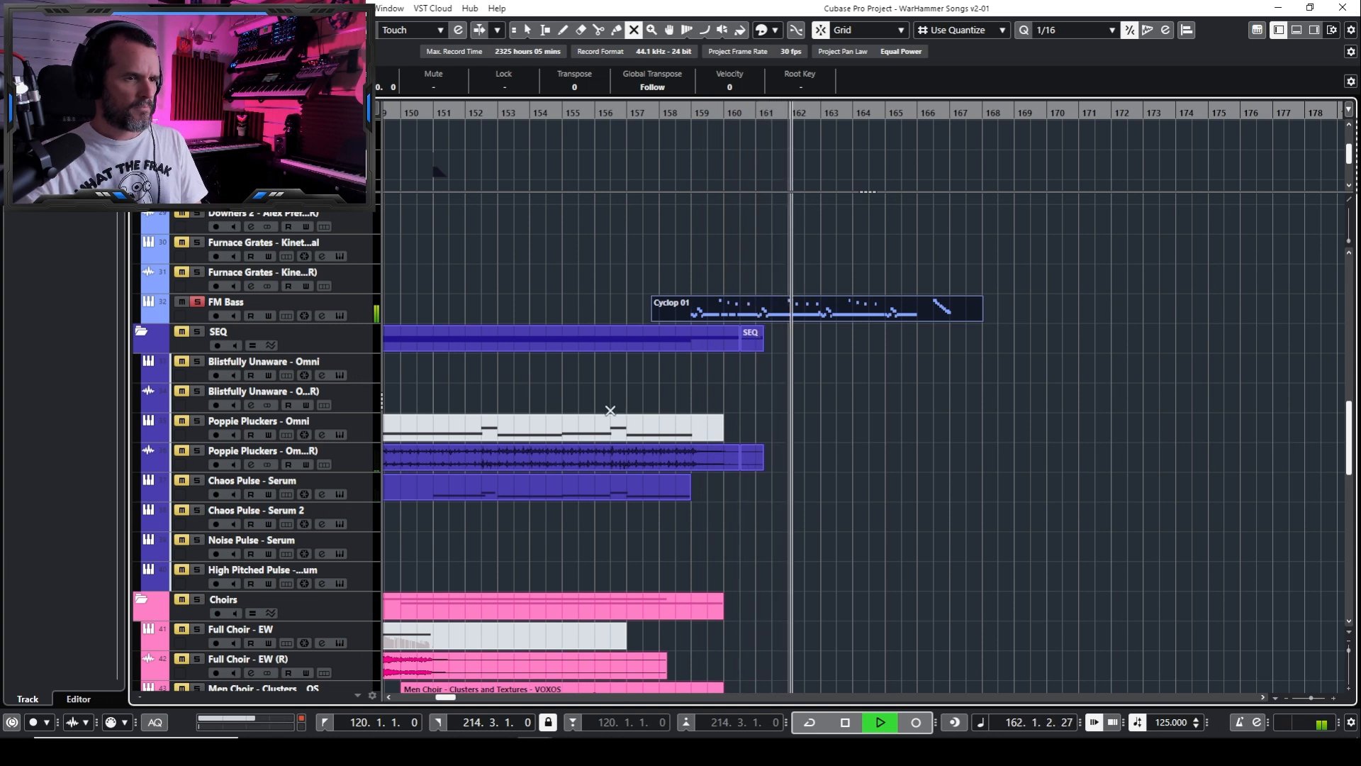
pyautogui.press('1')
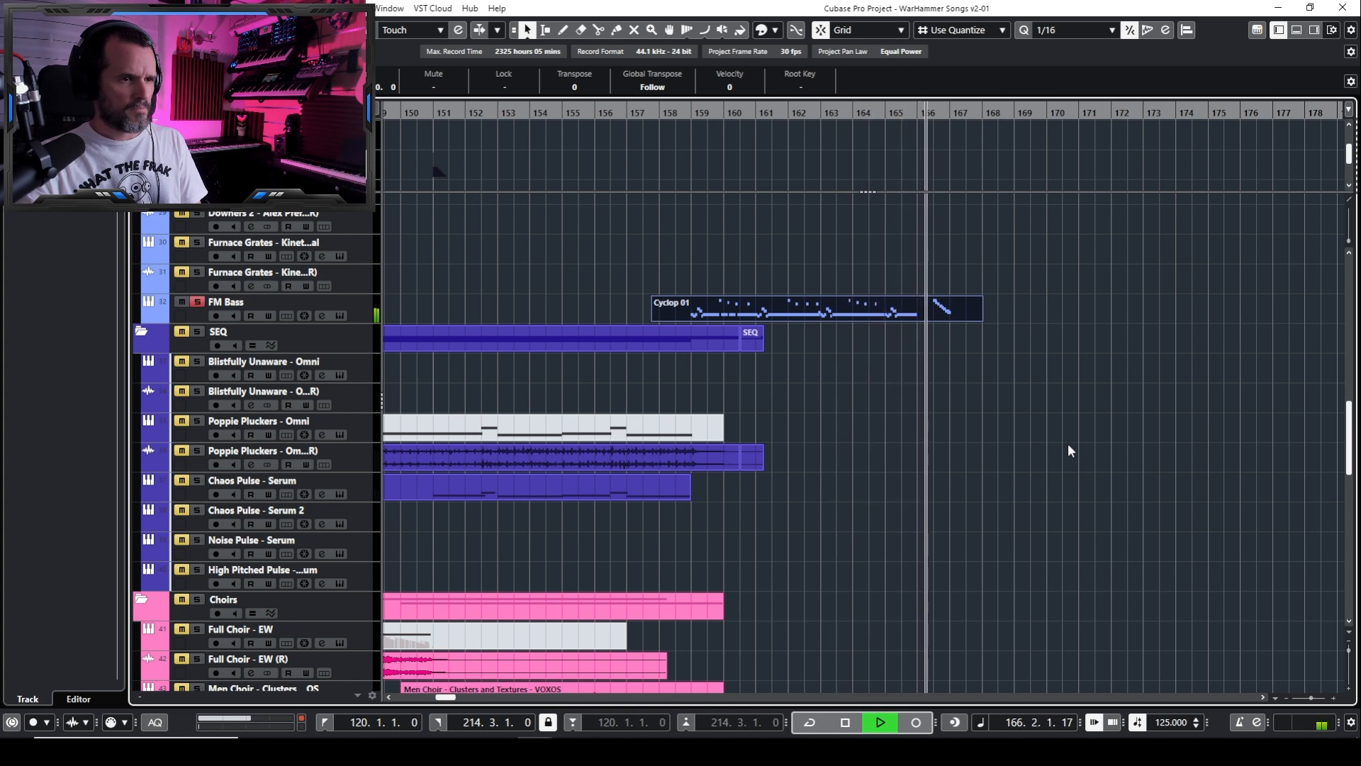
pyautogui.press('space')
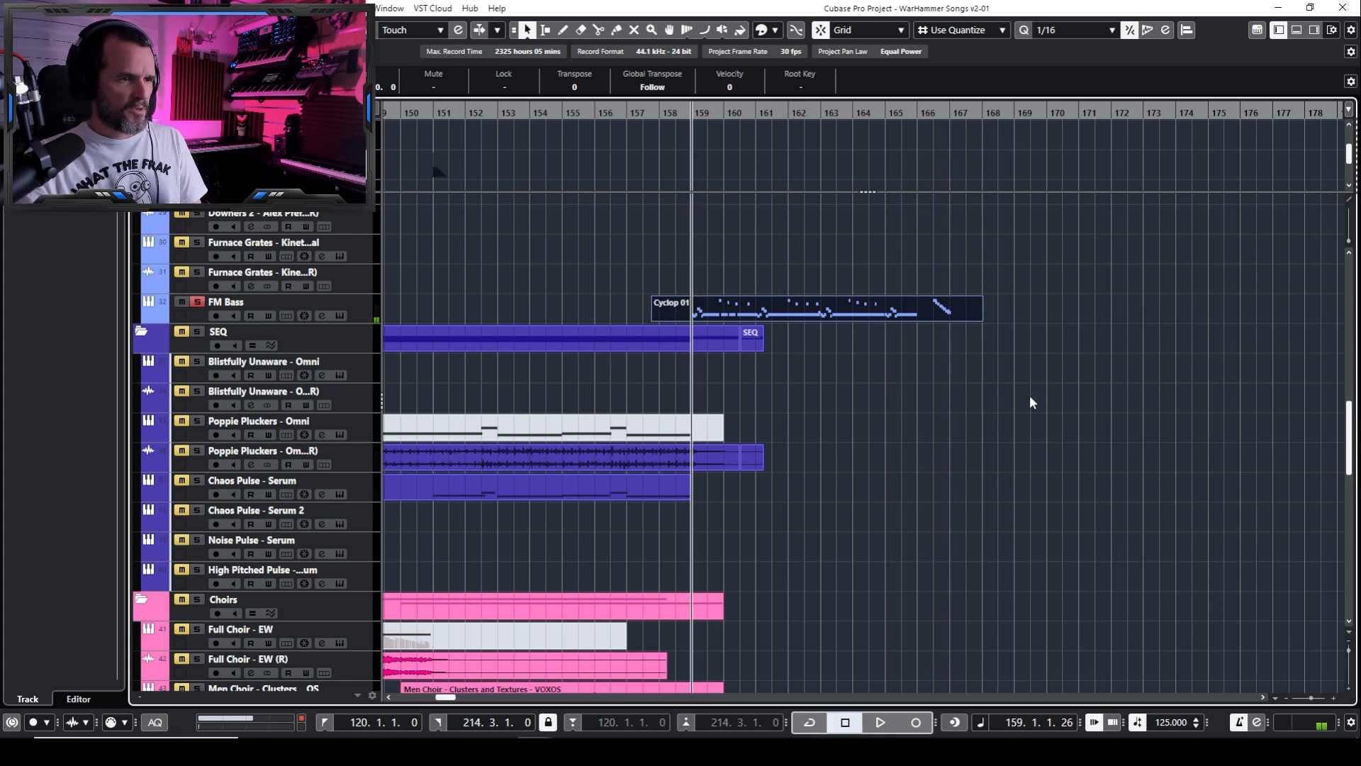
# Replay the soloed FM Bass part from bar 159 to about bar 167 and deselect it
pyautogui.press('h')
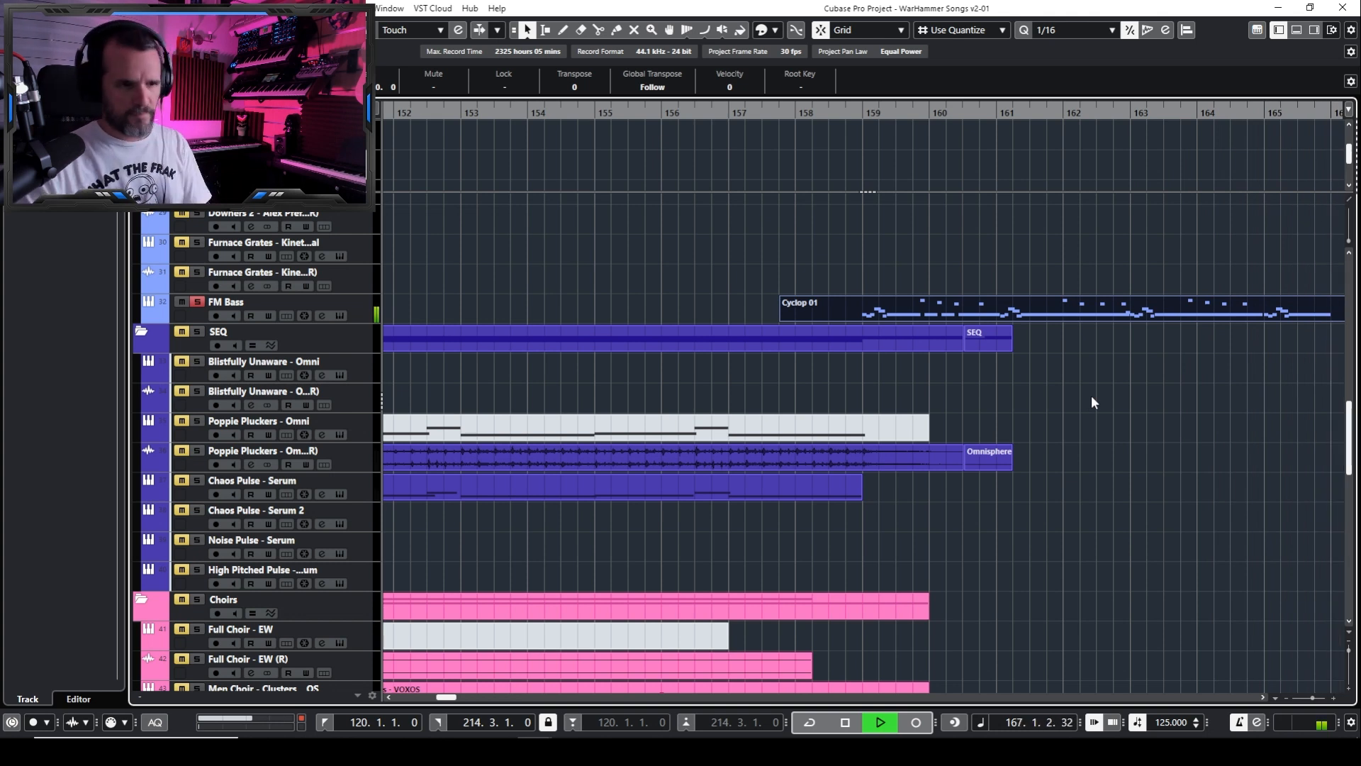
pyautogui.press('space')
pyautogui.click(1092, 396)
pyautogui.press('g')
pyautogui.press('g')
pyautogui.press('g')
pyautogui.moveTo(578, 363); pyautogui.dragTo(626, 355)
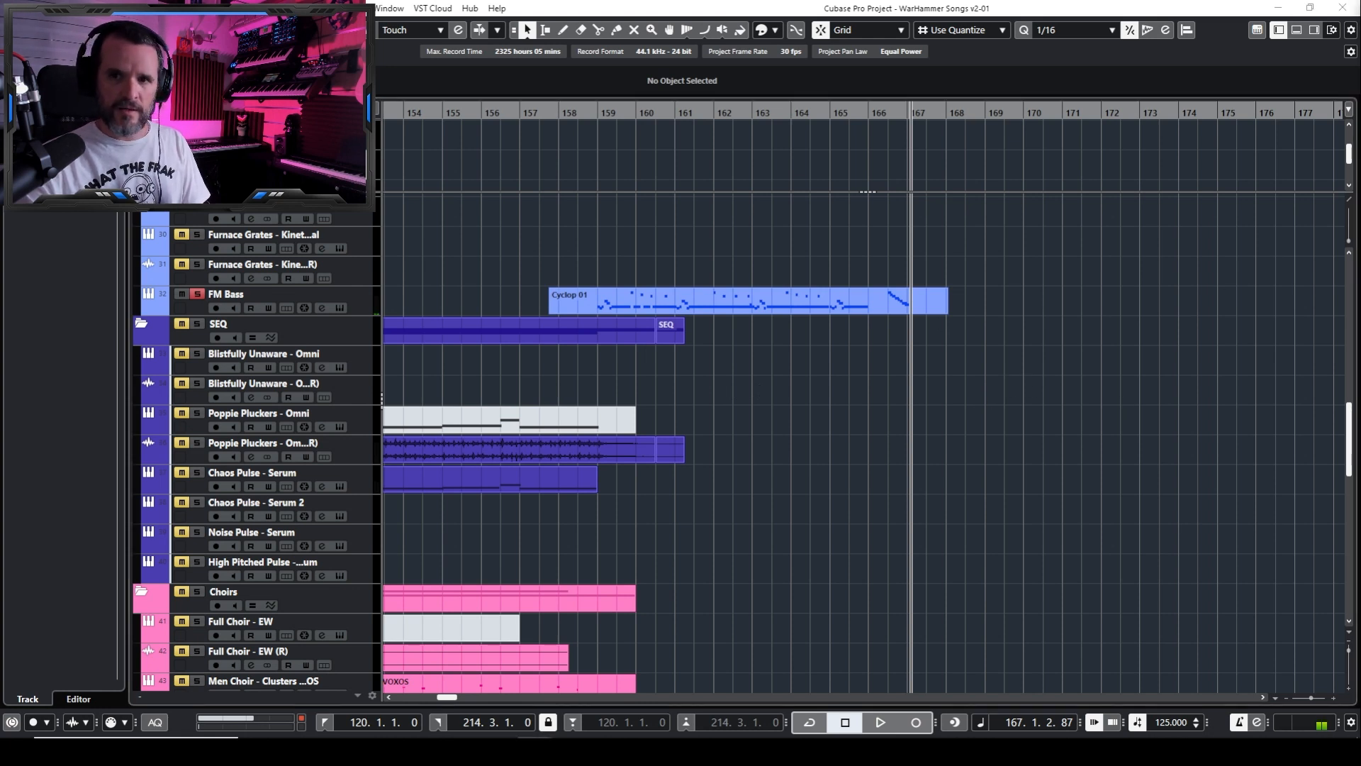
# Select the FM Bass track, inspect its Cyclop instrument settings in the plug-in window, and close that window
pyautogui.click(361, 304)
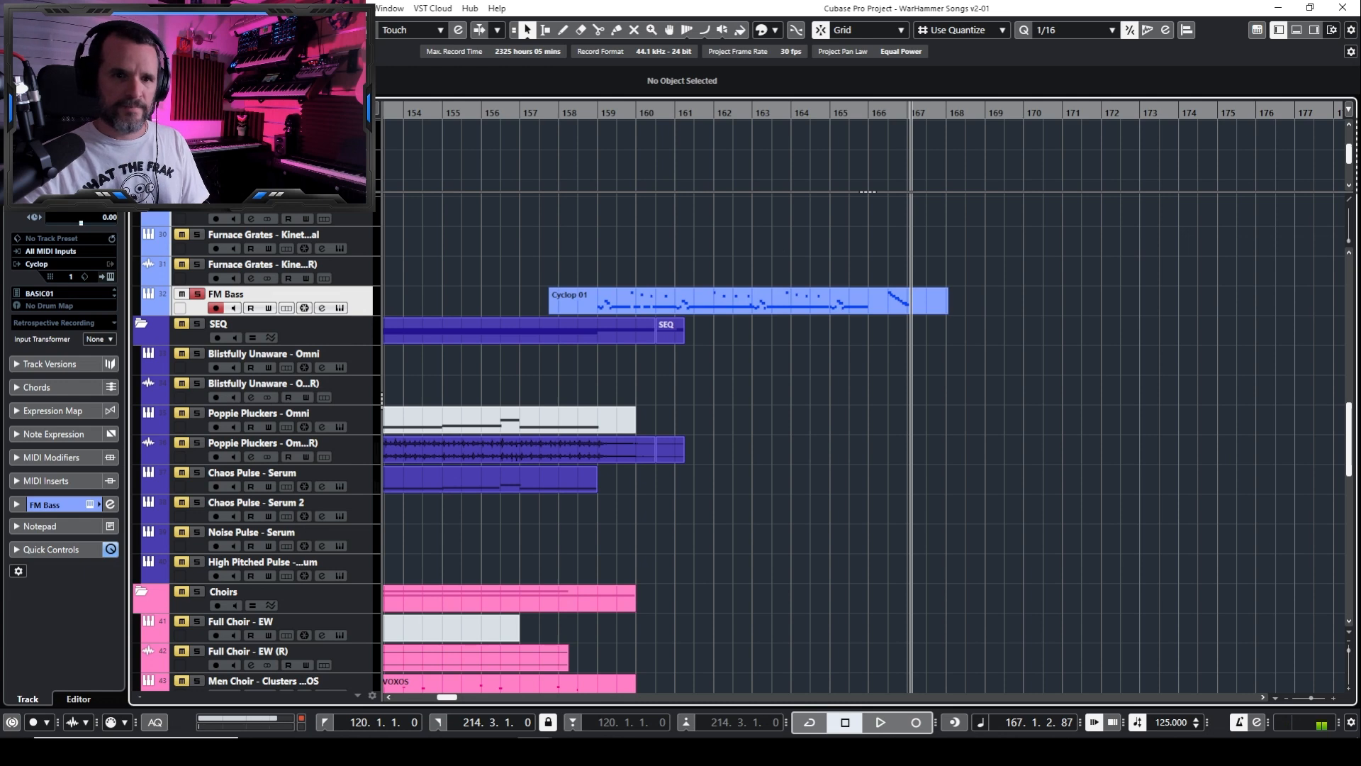
pyautogui.rightClick(358, 295)
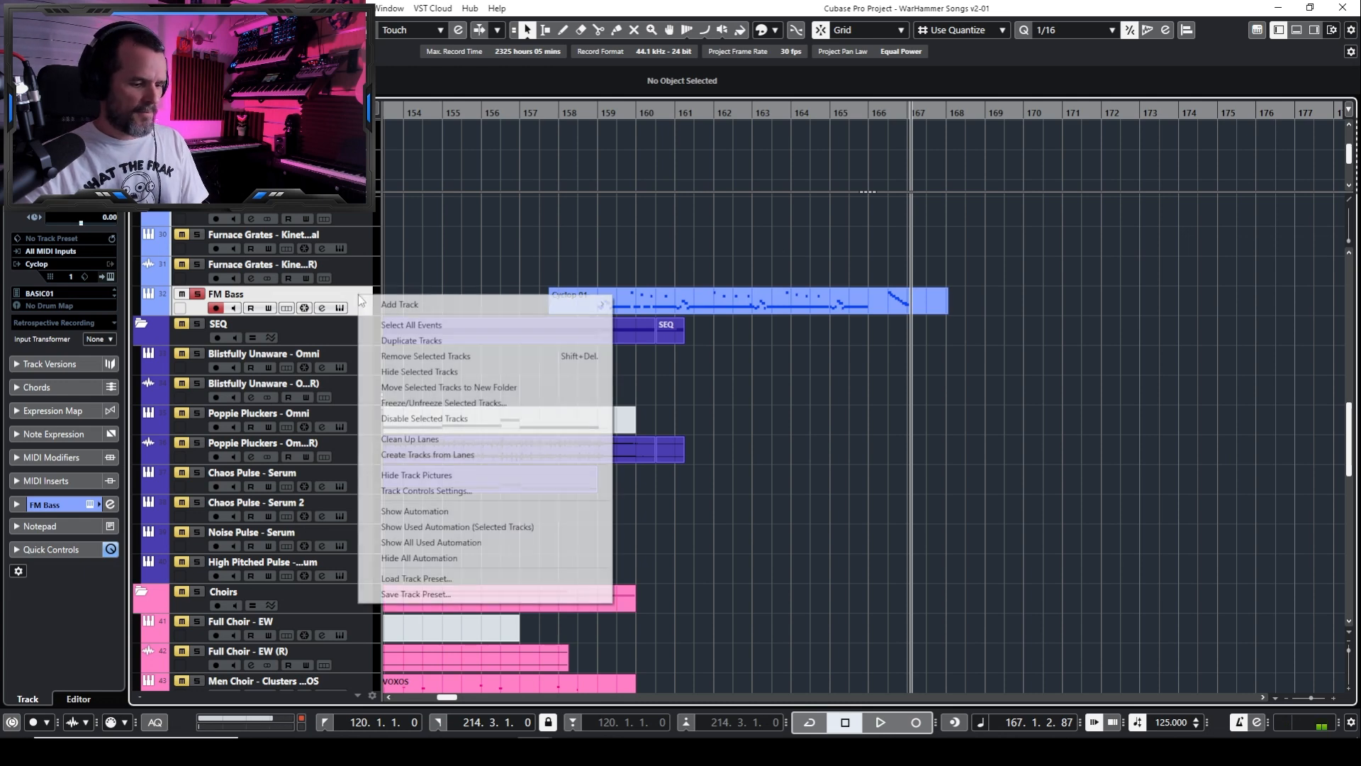
pyautogui.click(528, 230)
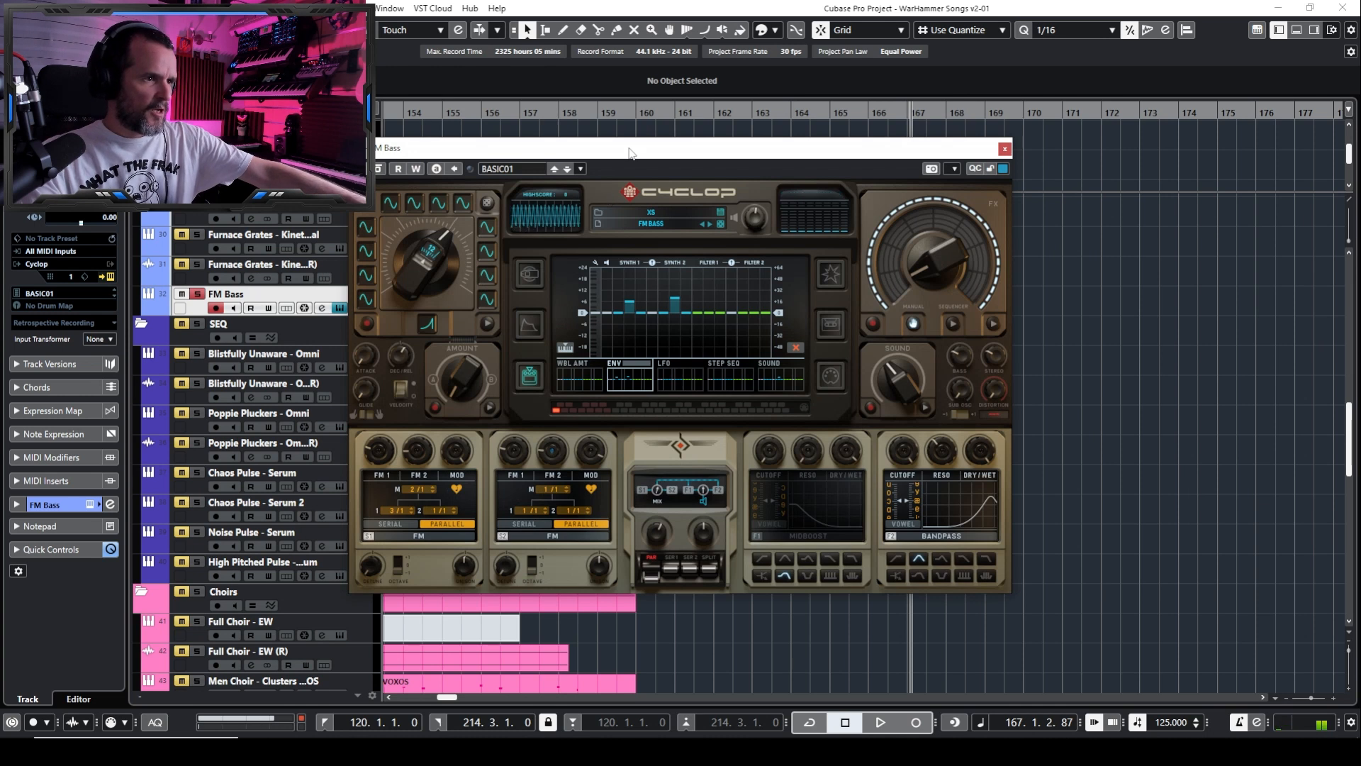
pyautogui.moveTo(629, 152); pyautogui.dragTo(789, 147)
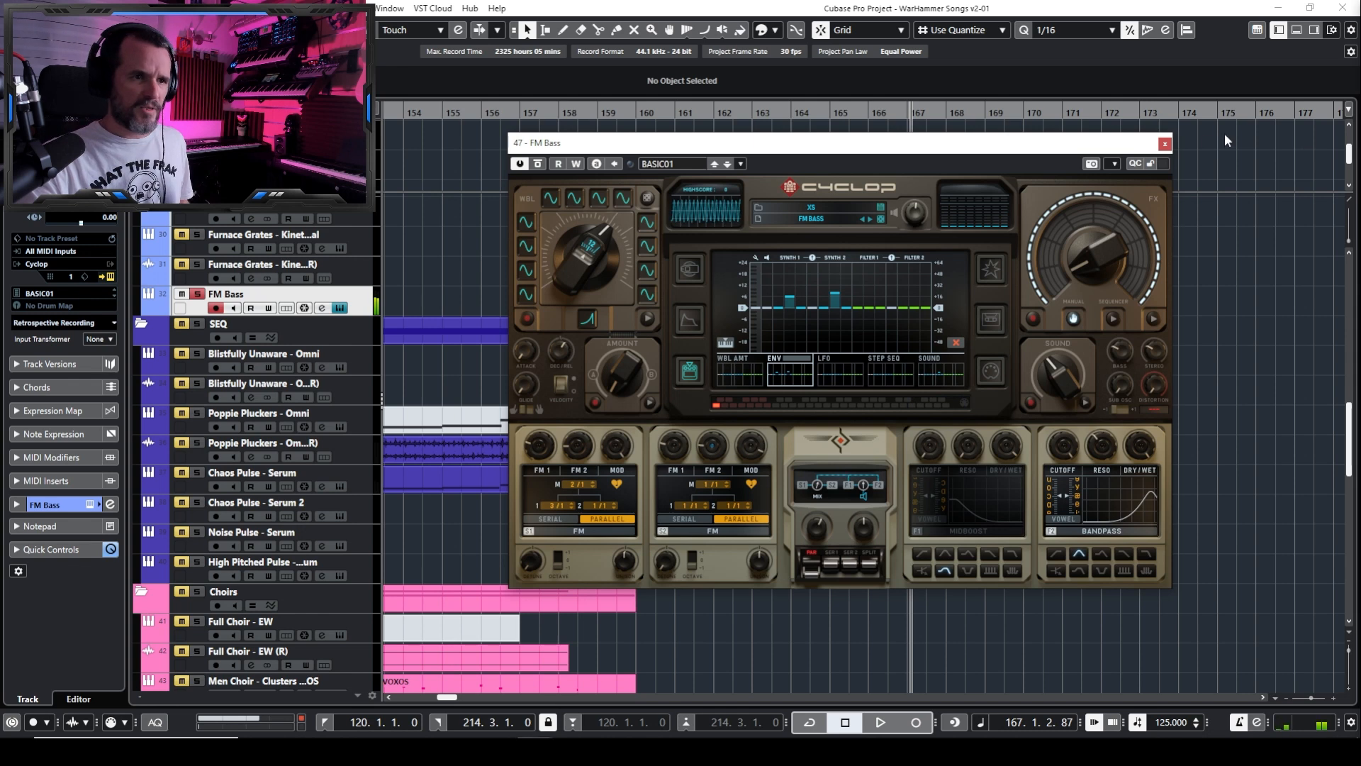
pyautogui.click(1165, 143)
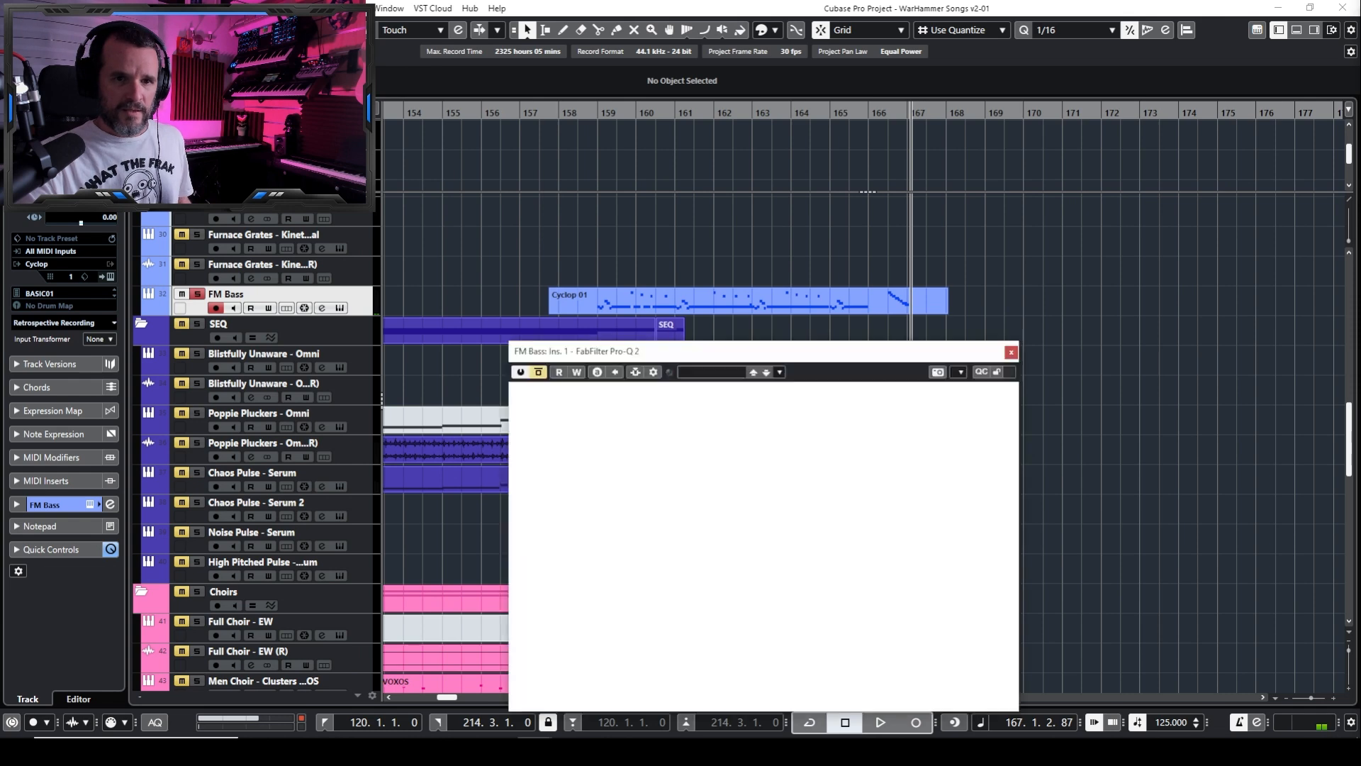
# Reposition and enlarge the FM Bass track's FabFilter Pro-Q 2 window and toggle the solo of its 55 Hz band
pyautogui.moveTo(889, 351); pyautogui.dragTo(917, 268)
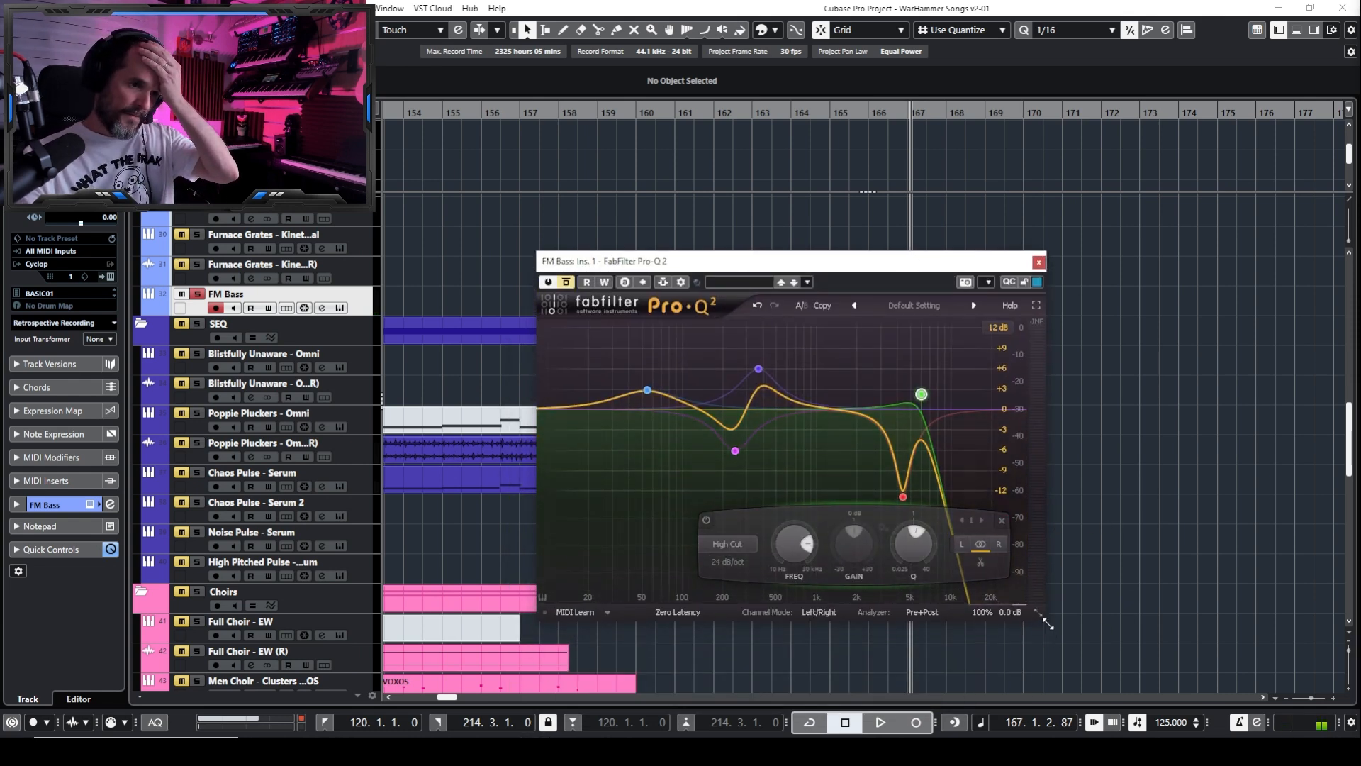
pyautogui.moveTo(1038, 612); pyautogui.dragTo(1125, 653)
pyautogui.moveTo(915, 267); pyautogui.dragTo(900, 198)
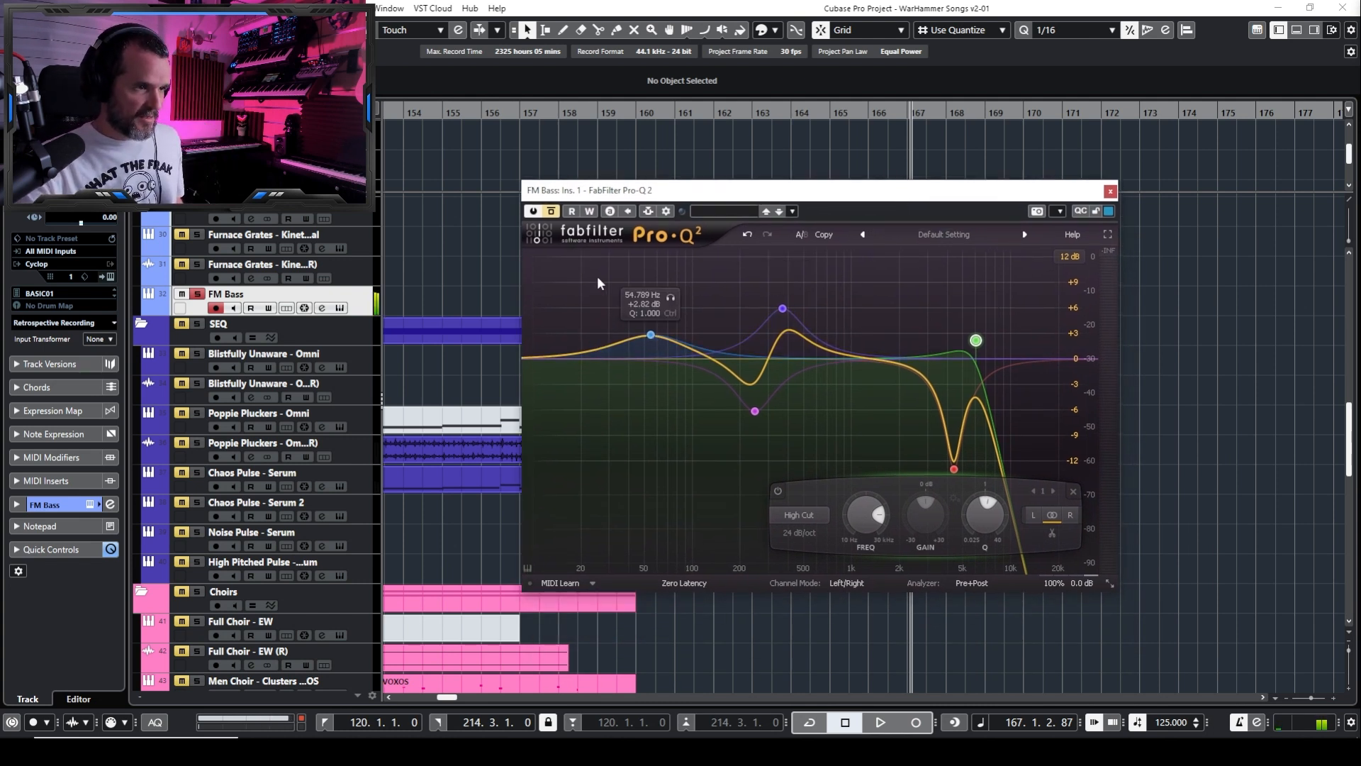
pyautogui.click(671, 298)
pyautogui.click(671, 298)
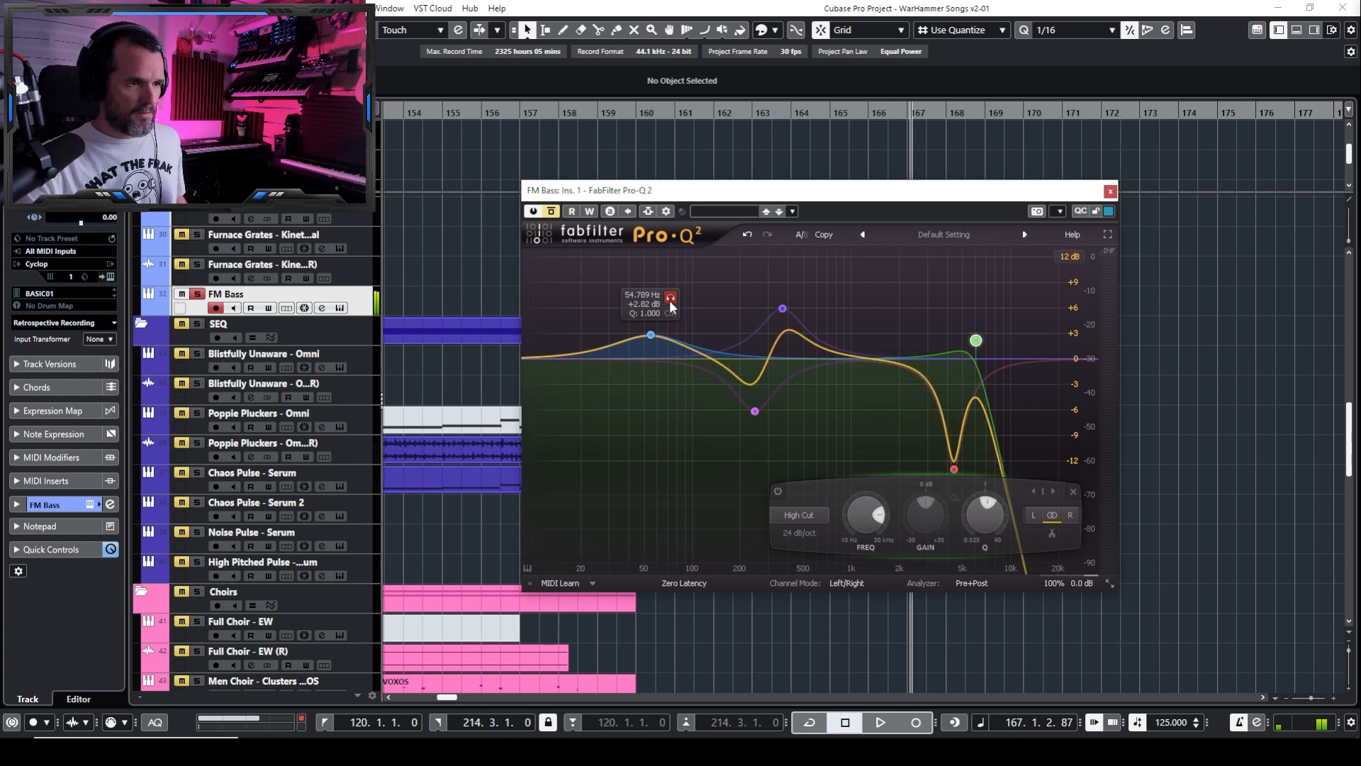
pyautogui.click(672, 299)
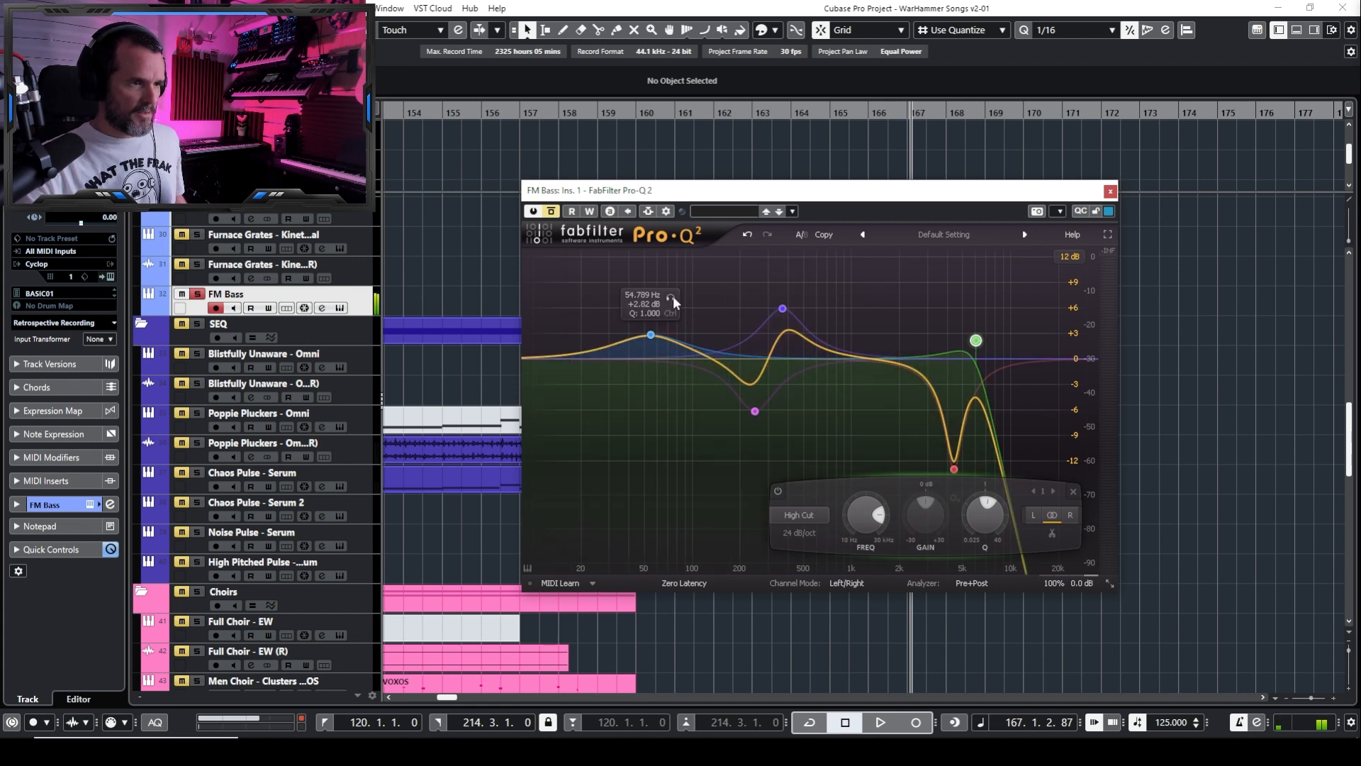
pyautogui.click(670, 301)
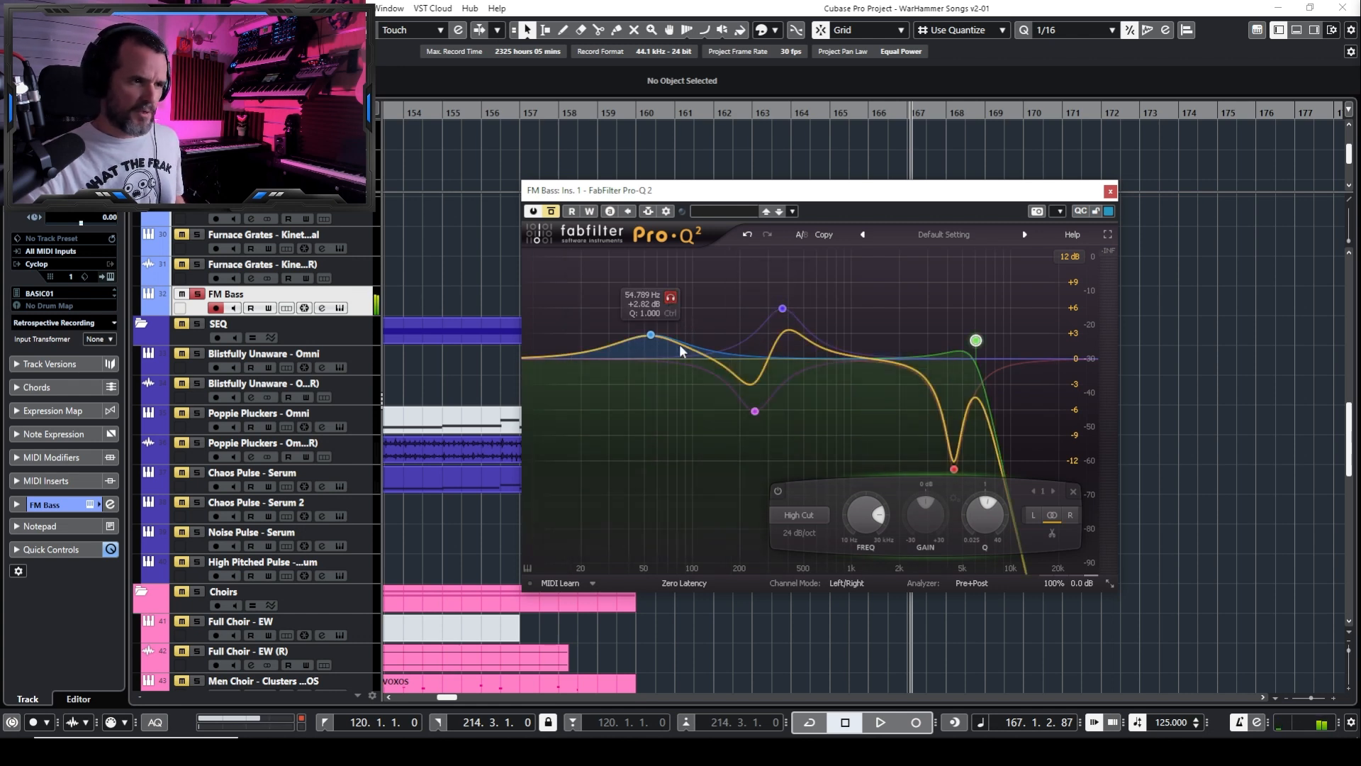
# Audition the 55 Hz and 369 Hz boost bands in Pro-Q 2 in isolation
pyautogui.click(782, 310)
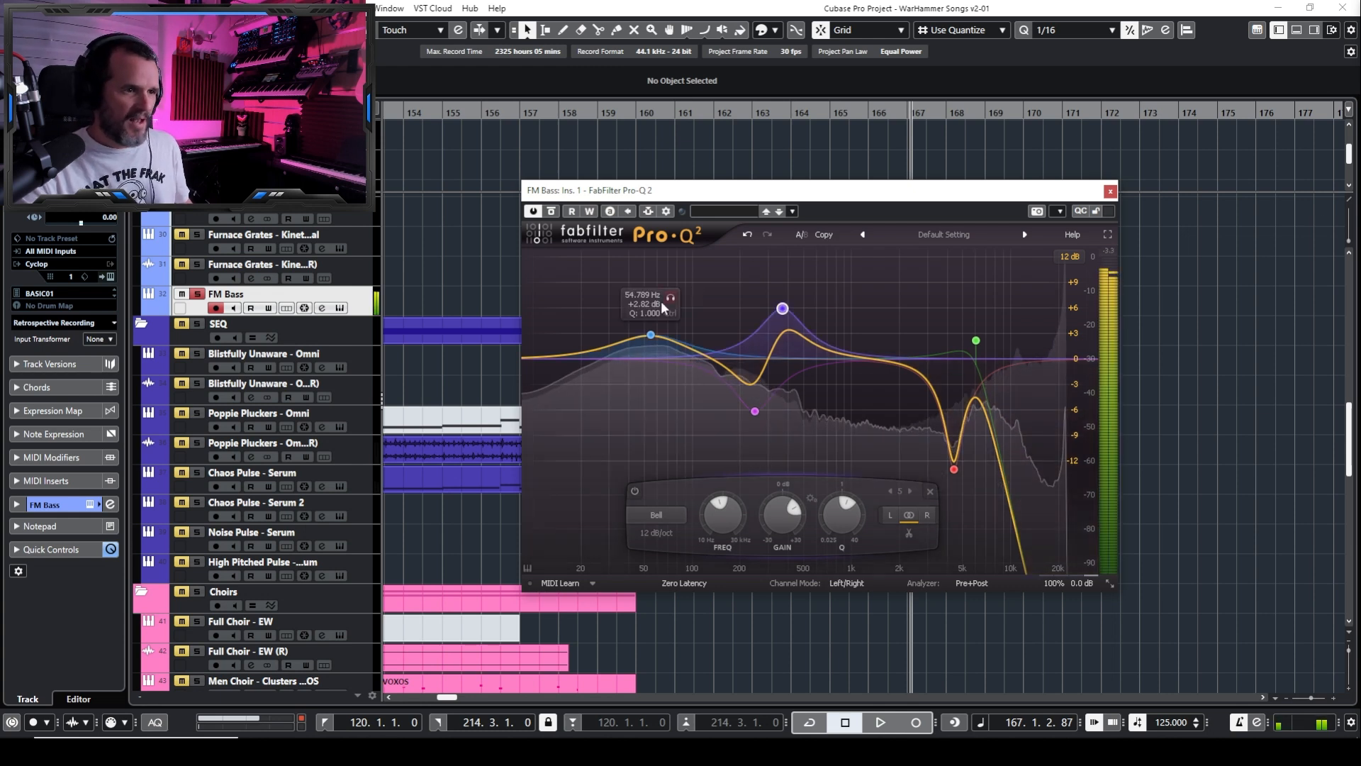
pyautogui.click(670, 299)
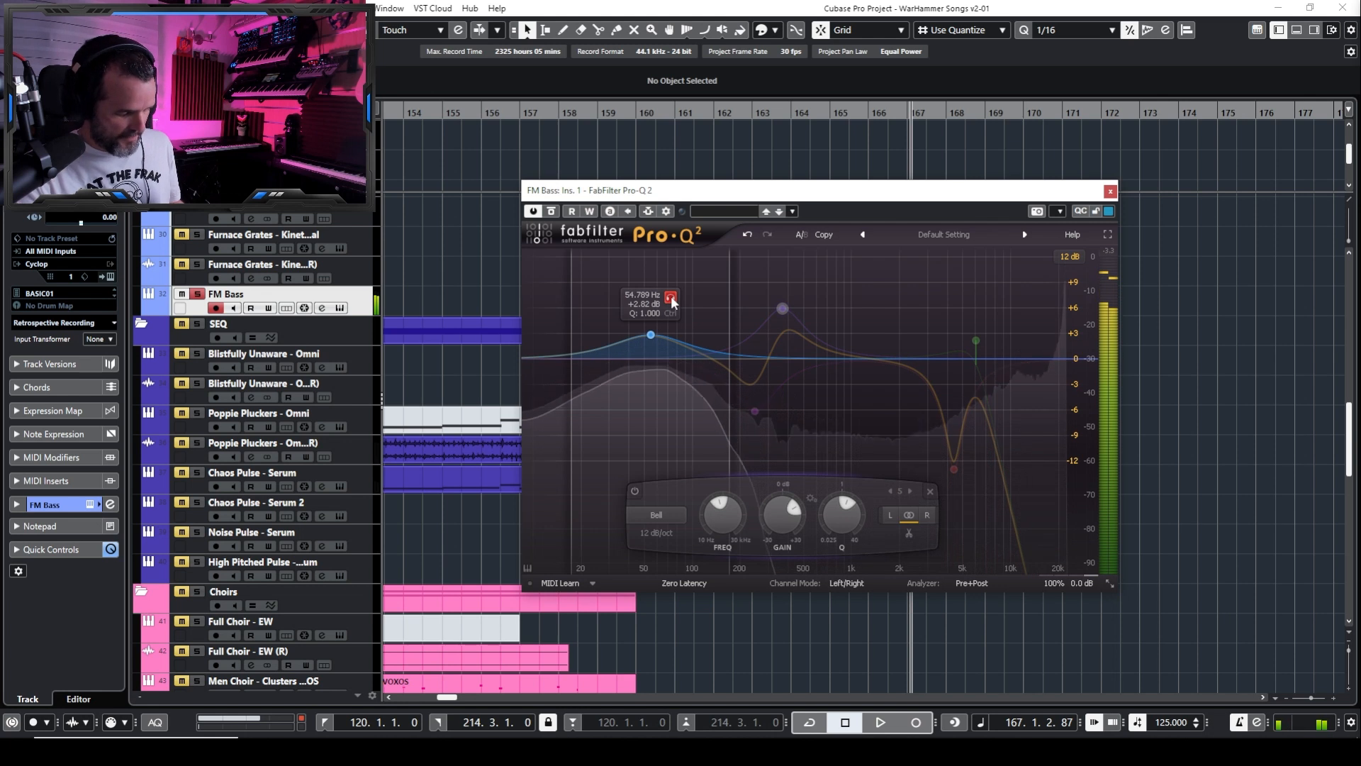
pyautogui.click(802, 272)
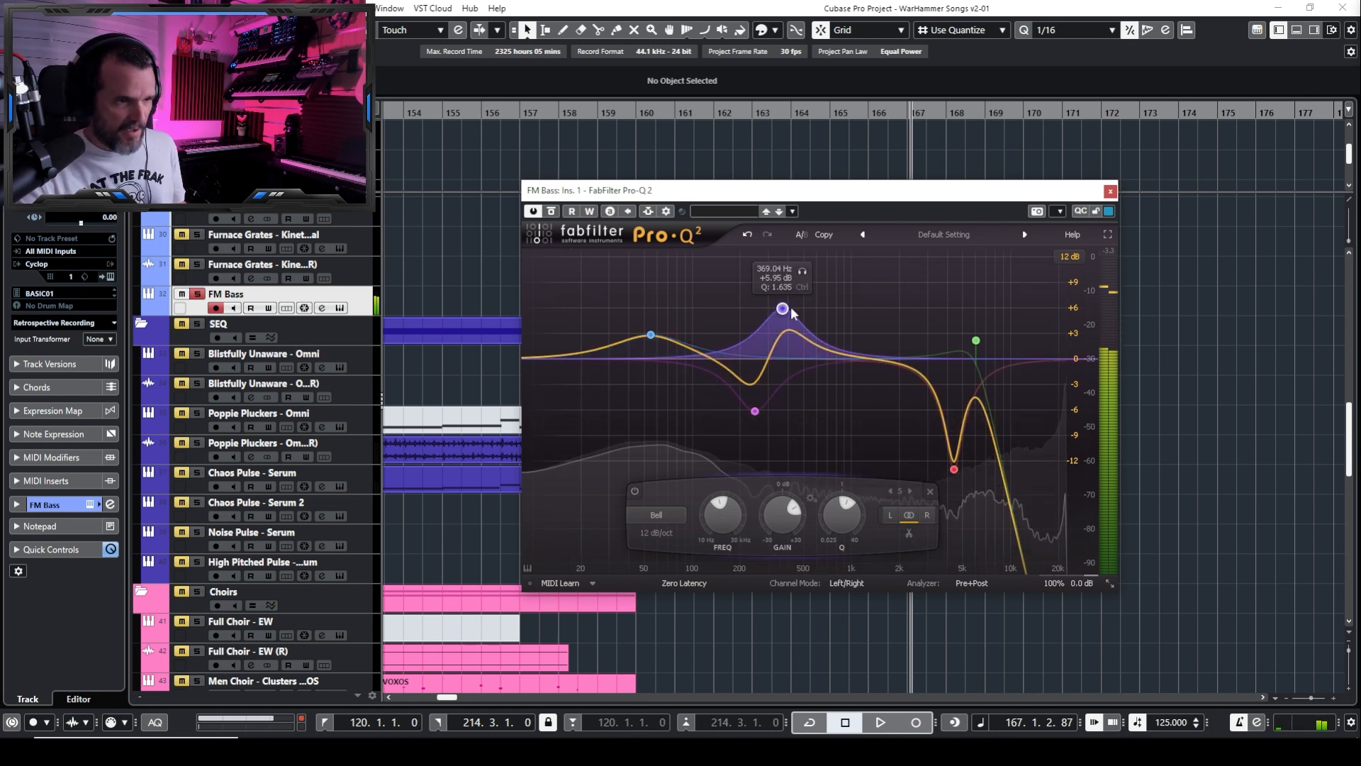
pyautogui.click(802, 272)
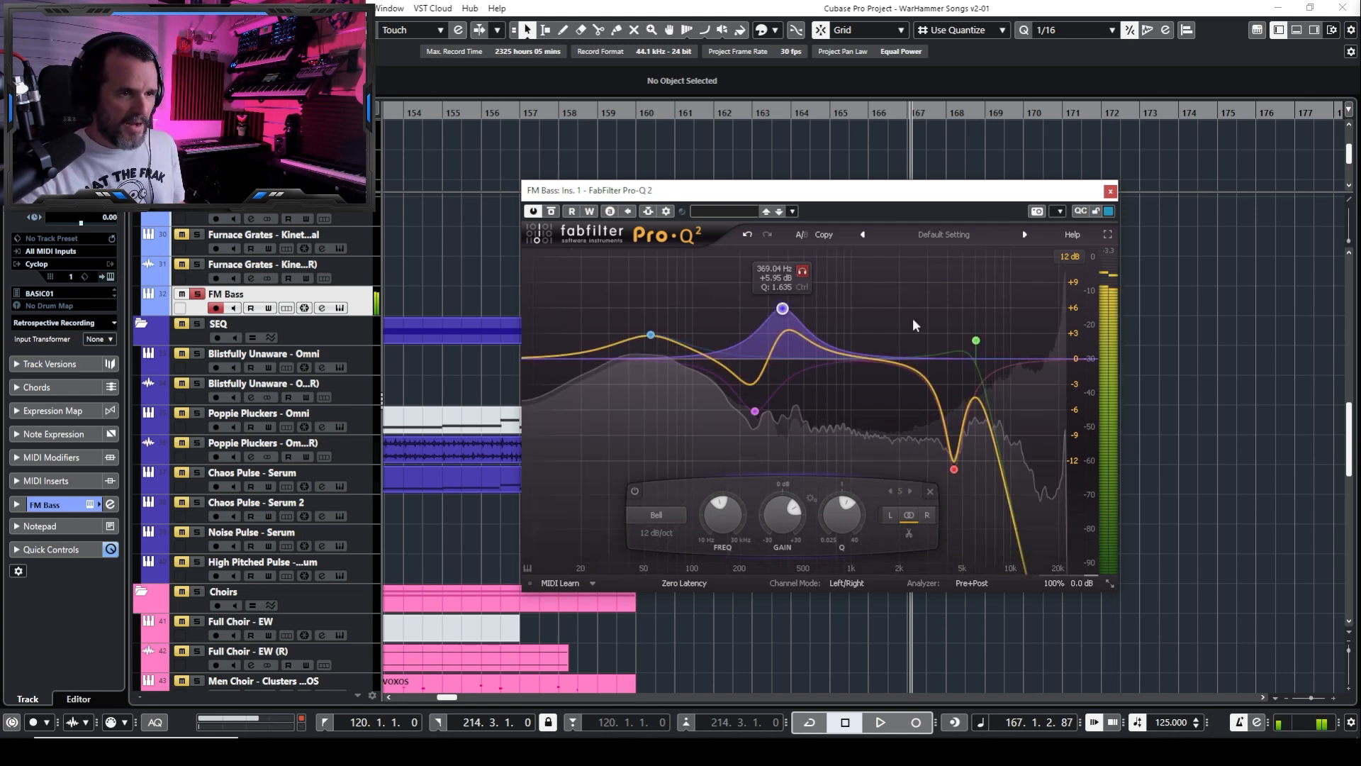
# Audition the high cut band near 6 kHz in isolation several times and nudge its node slightly
pyautogui.click(995, 312)
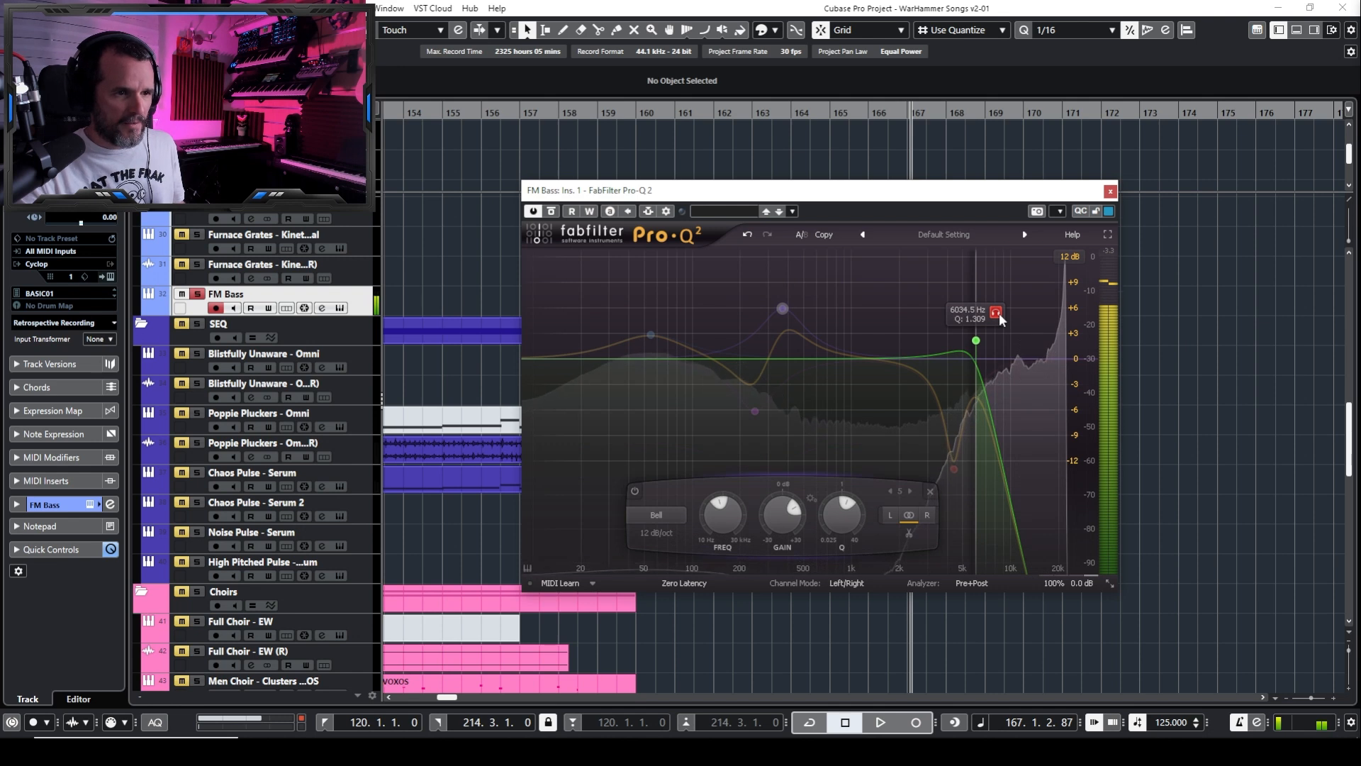
pyautogui.click(997, 312)
pyautogui.click(997, 313)
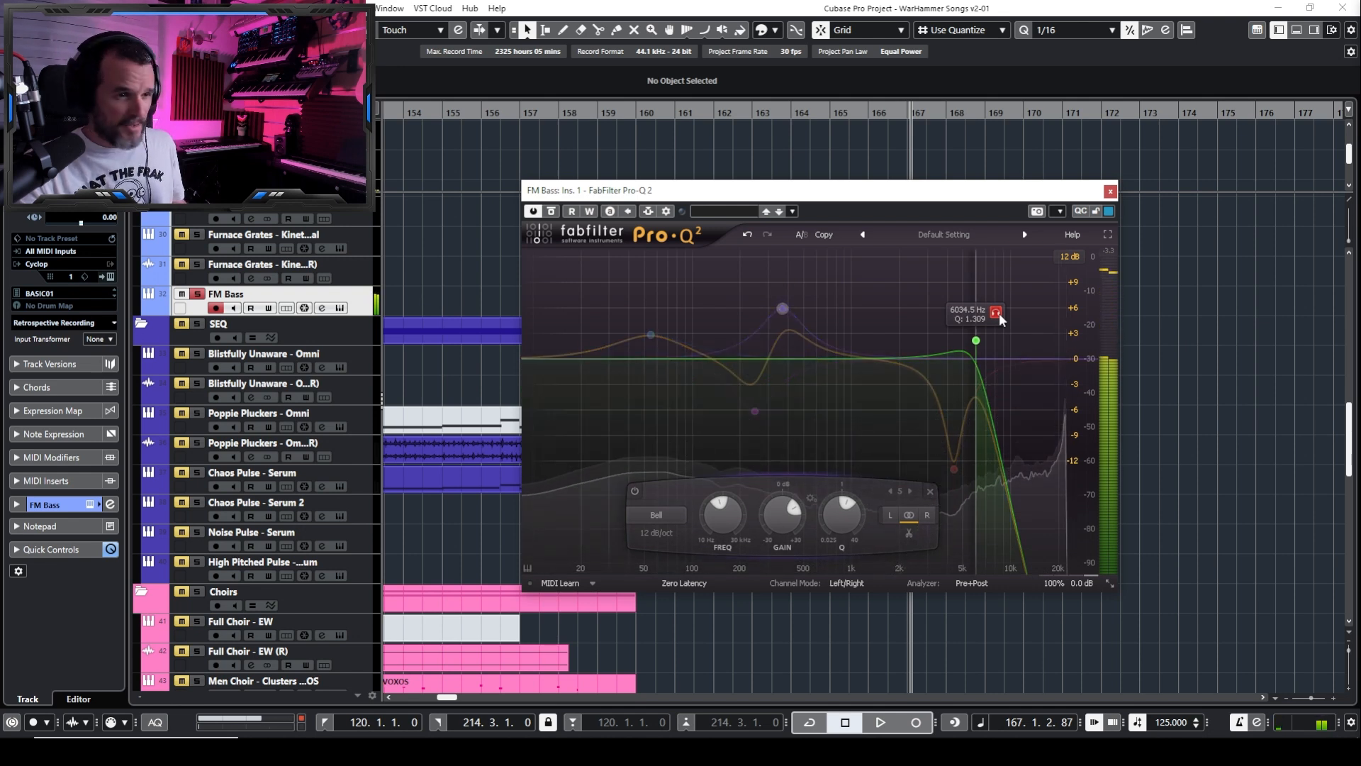
pyautogui.click(997, 313)
pyautogui.click(995, 314)
pyautogui.click(995, 314)
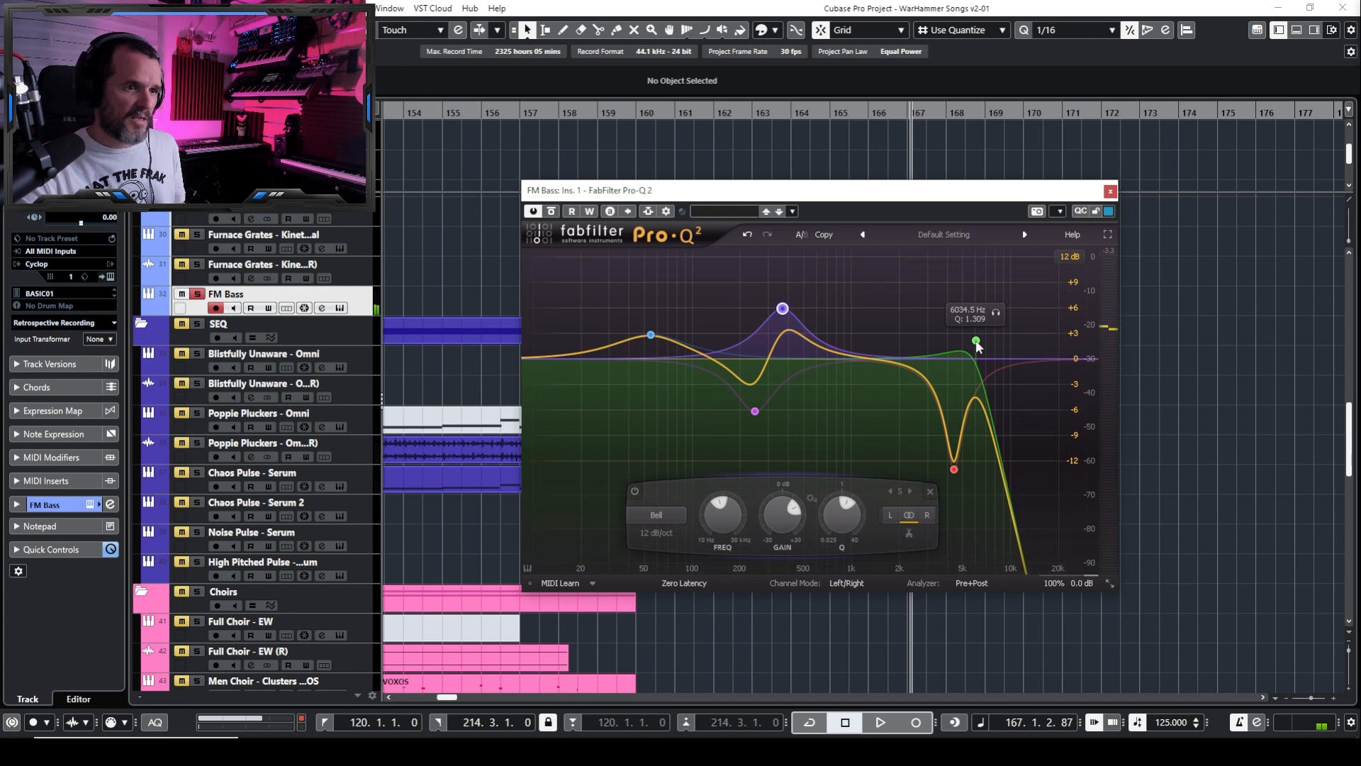
pyautogui.moveTo(976, 341)
pyautogui.mouseDown()
pyautogui.moveTo(1109, 347)
pyautogui.moveTo(976, 343)
pyautogui.mouseUp()
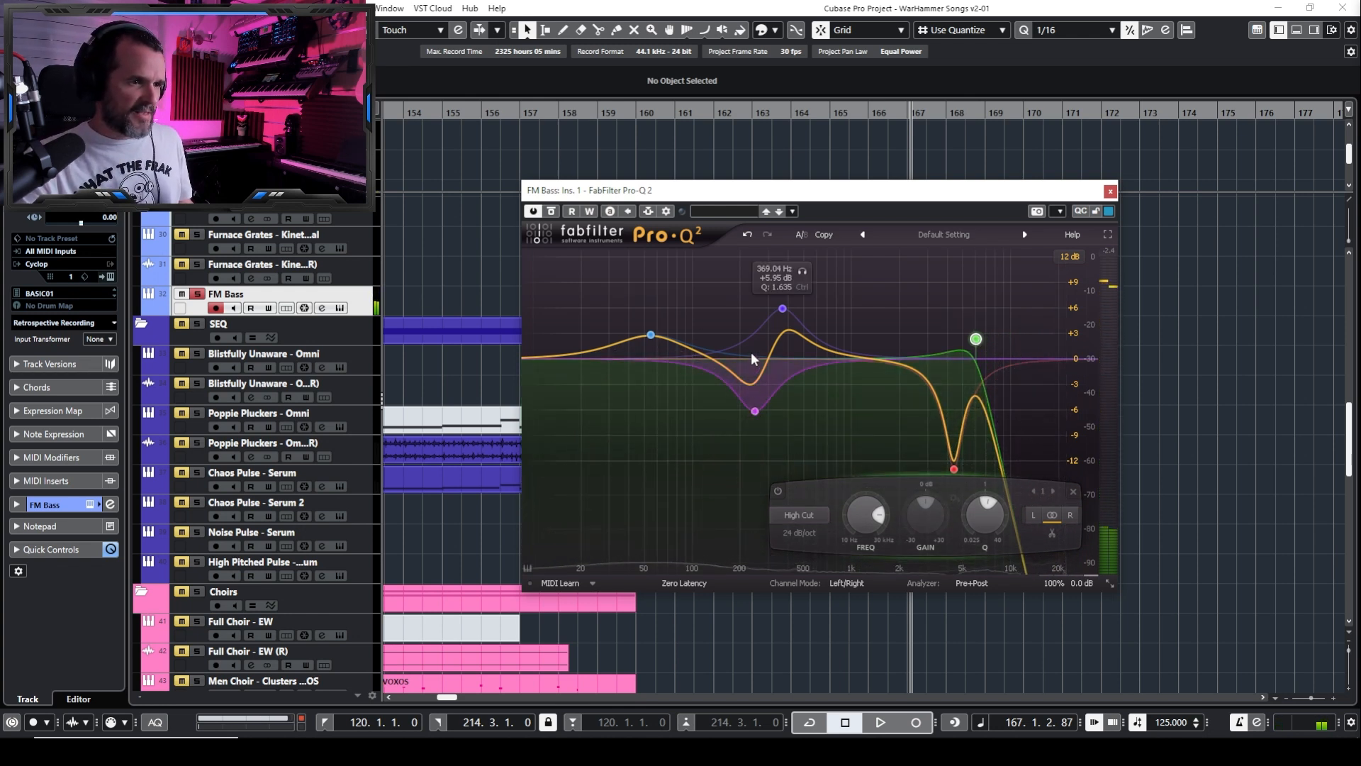
# Compare the sound with the deep high-frequency dip and the 247 Hz dip bypassed, and close Pro-Q 2
pyautogui.click(954, 468)
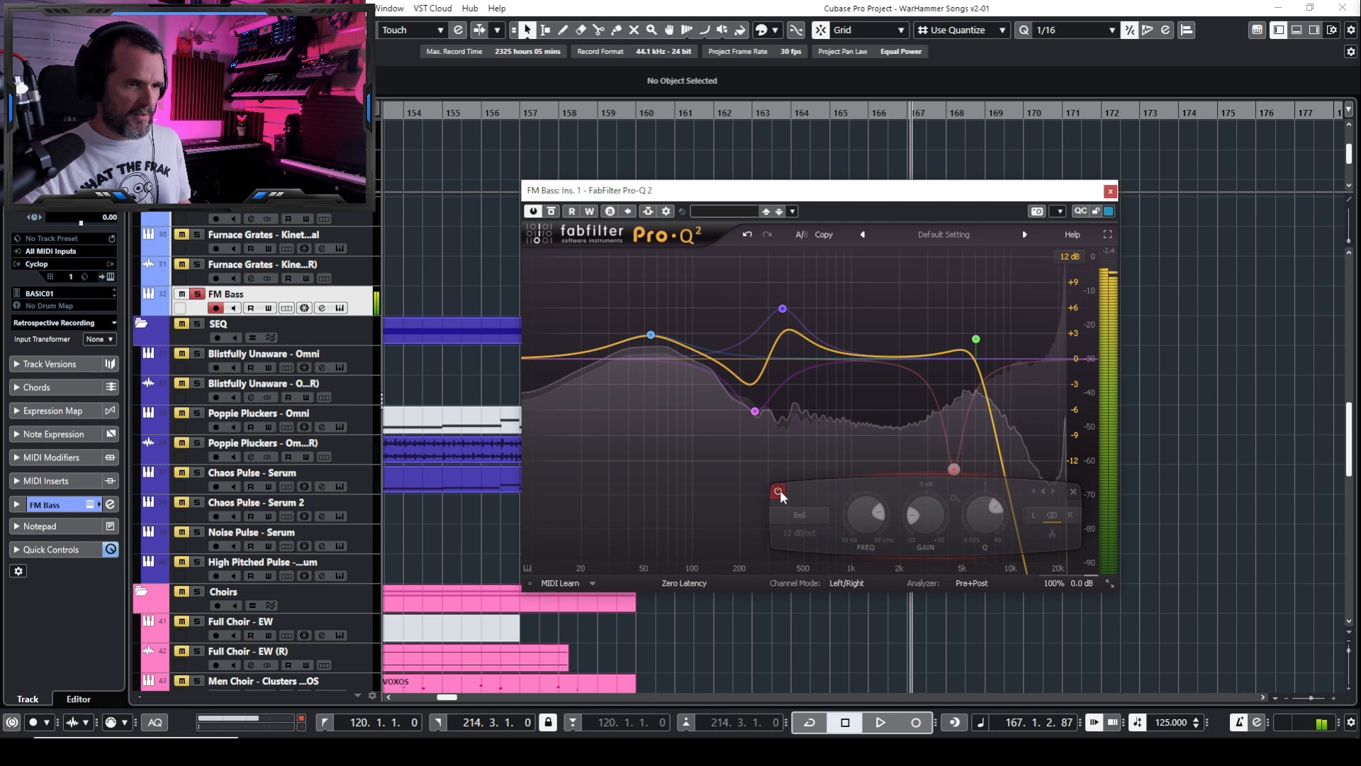
pyautogui.click(755, 411)
pyautogui.click(608, 491)
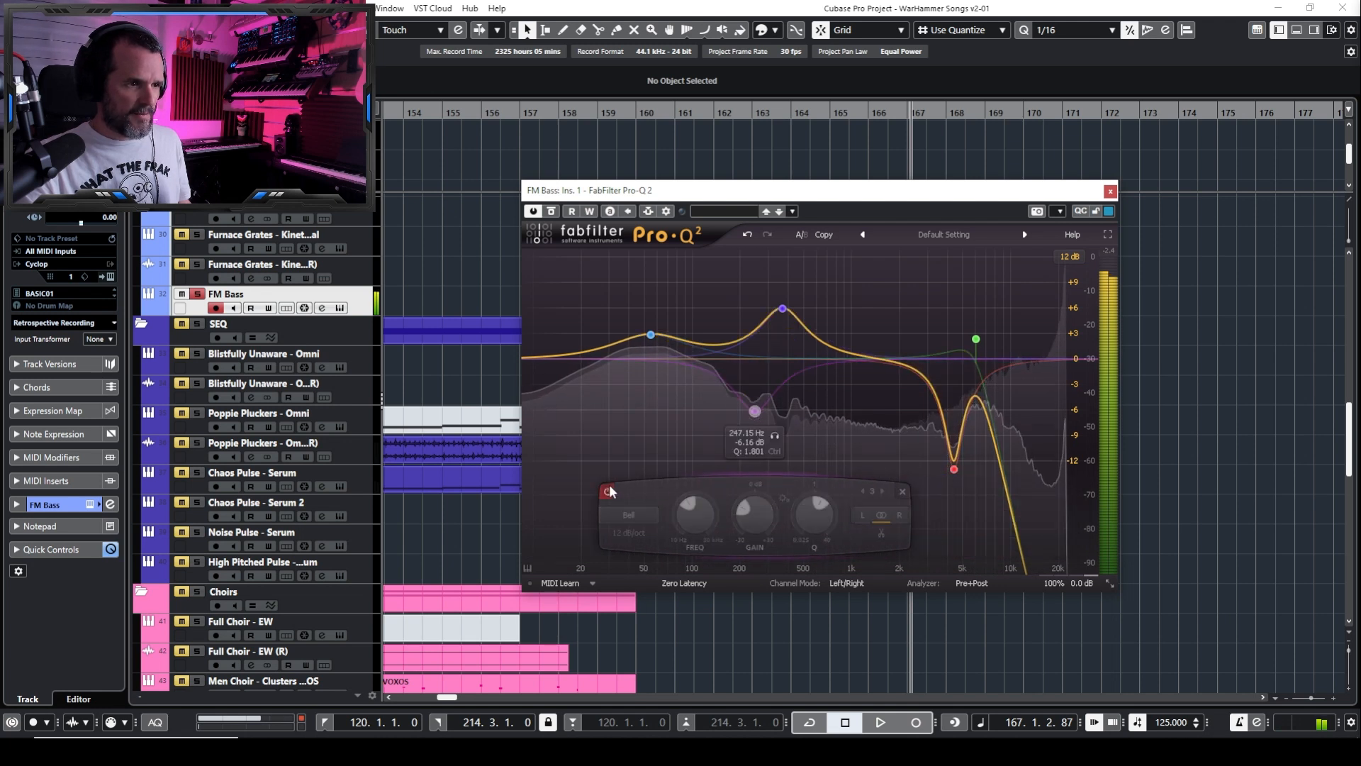
pyautogui.click(608, 491)
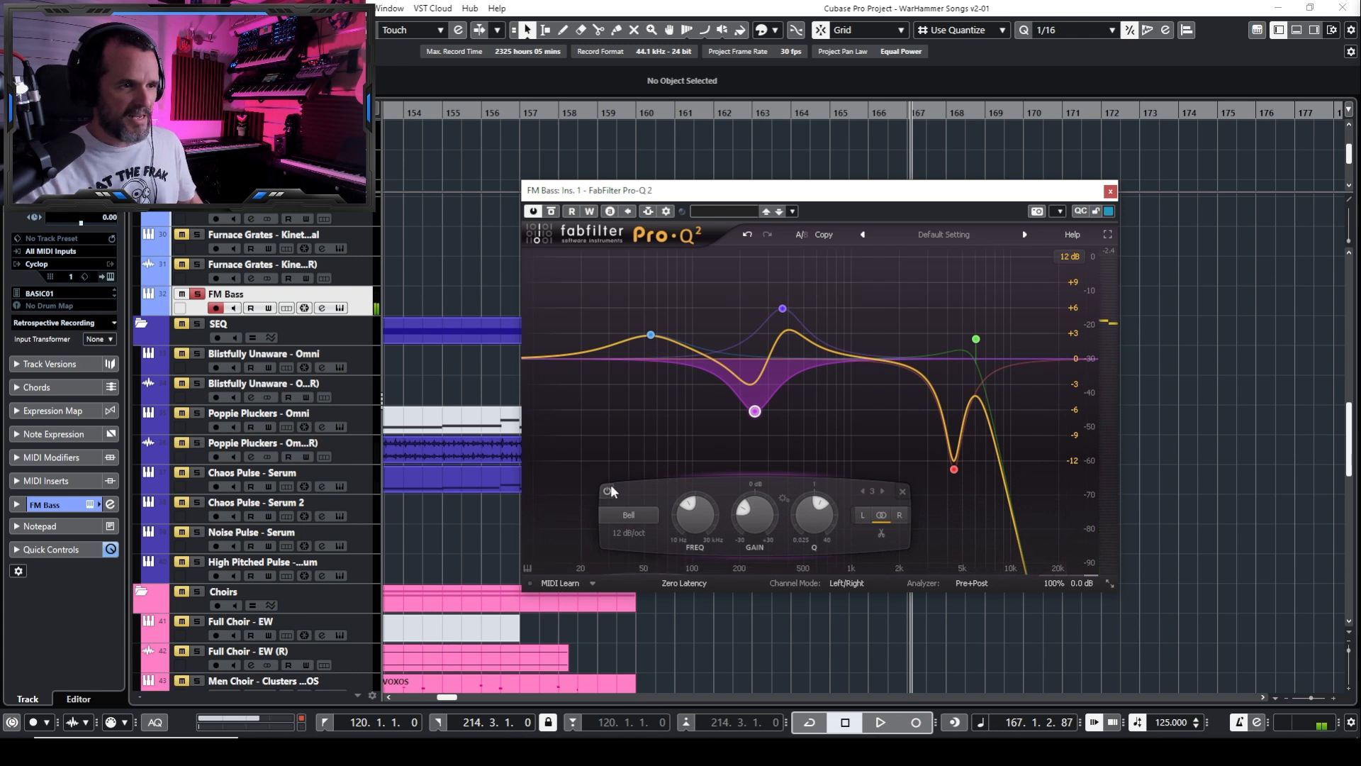
pyautogui.click(1110, 190)
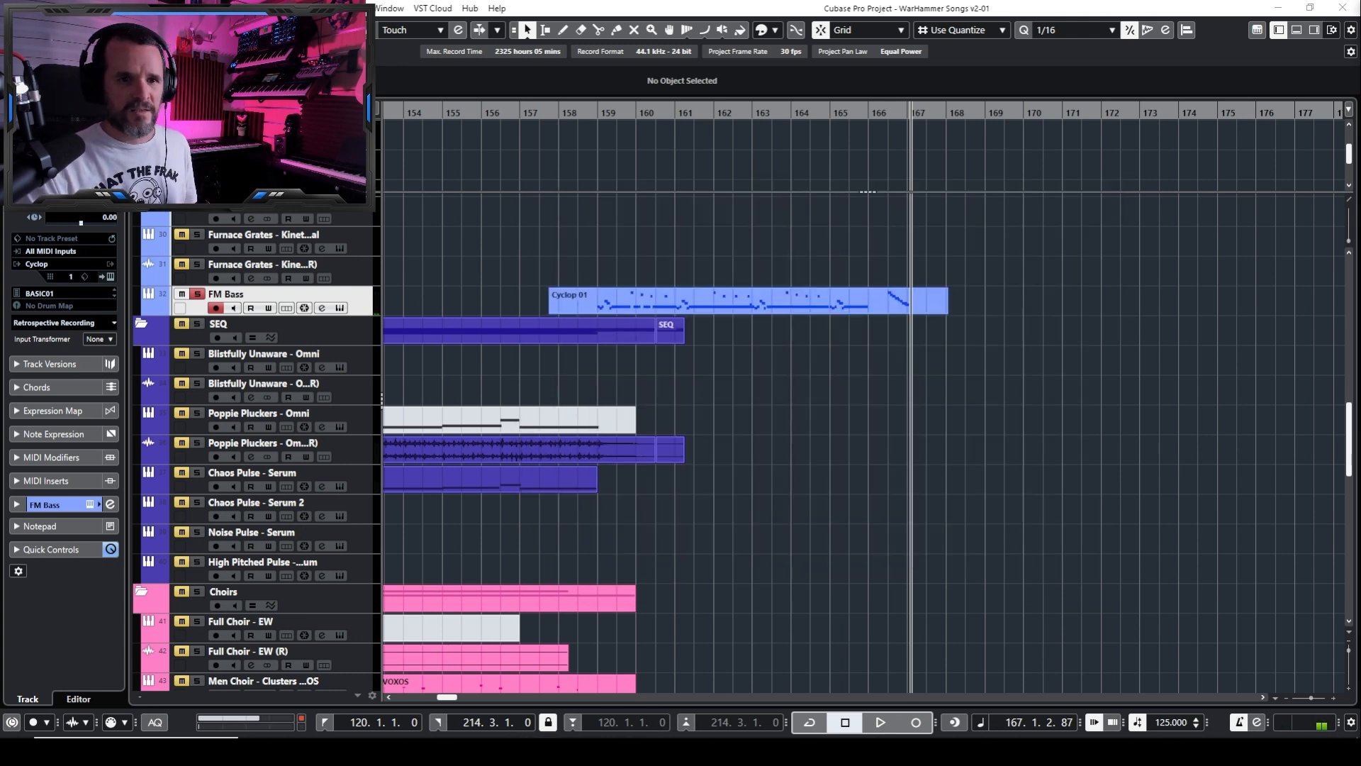
# With the kHs Trance Gate window in view, show the FM Bass track's bypass automation and play from just before bar 159 to about bar 161
pyautogui.moveTo(1360, 181); pyautogui.dragTo(1095, 166)
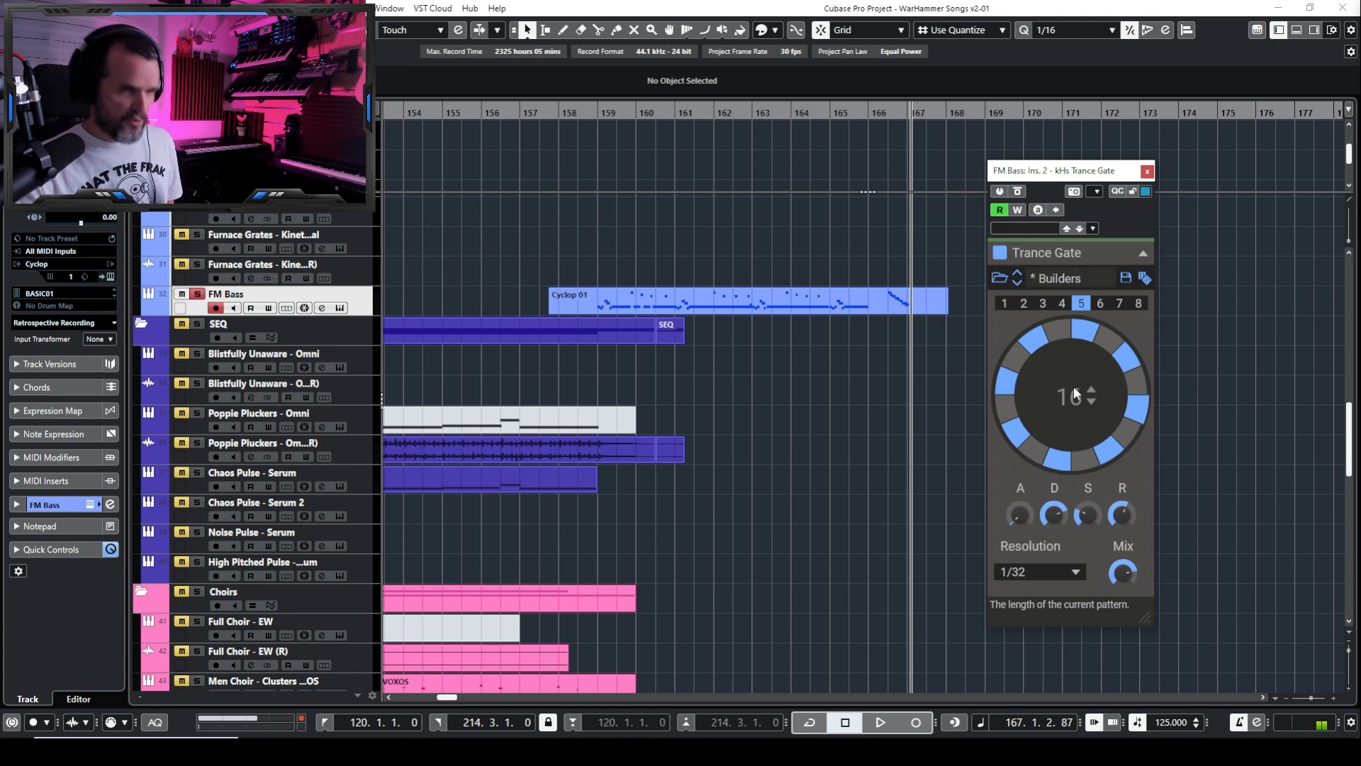
pyautogui.click(1053, 278)
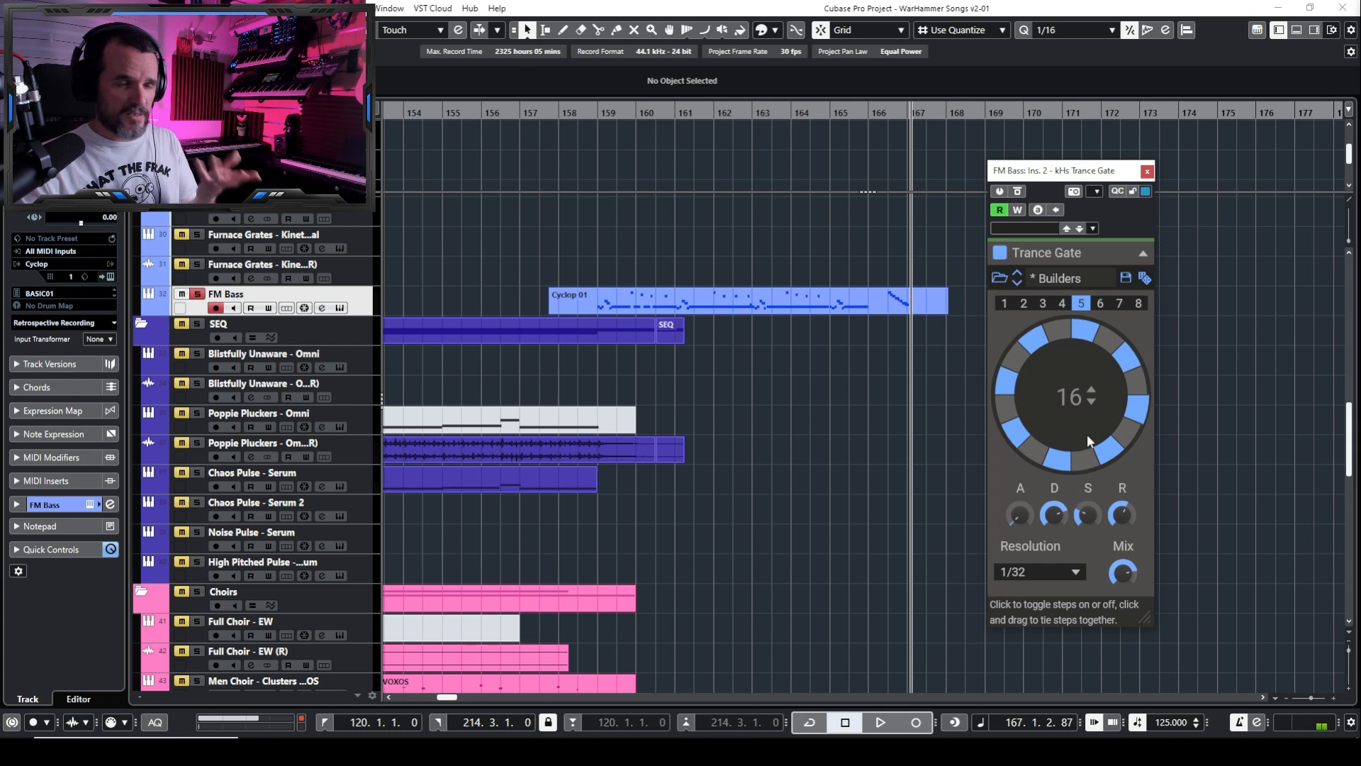
pyautogui.click(593, 113)
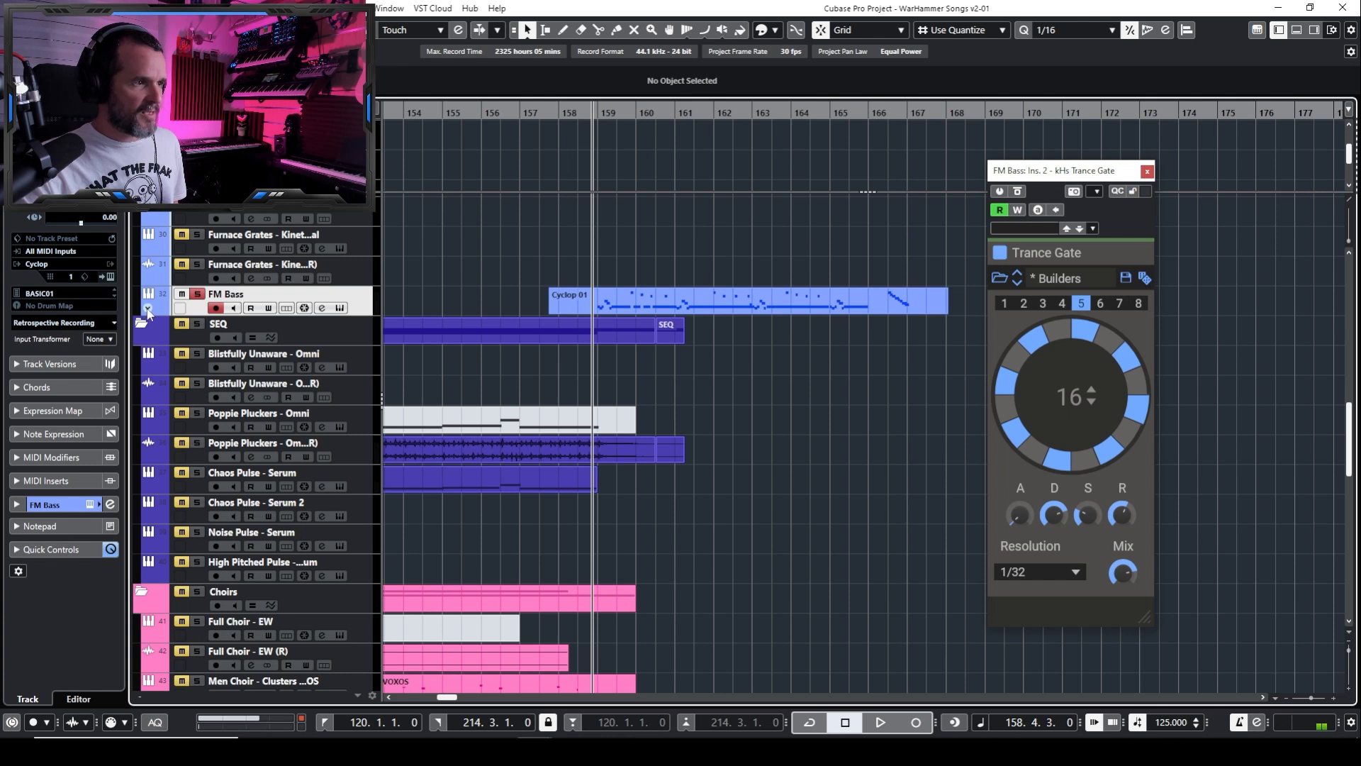
pyautogui.click(148, 309)
pyautogui.press('space')
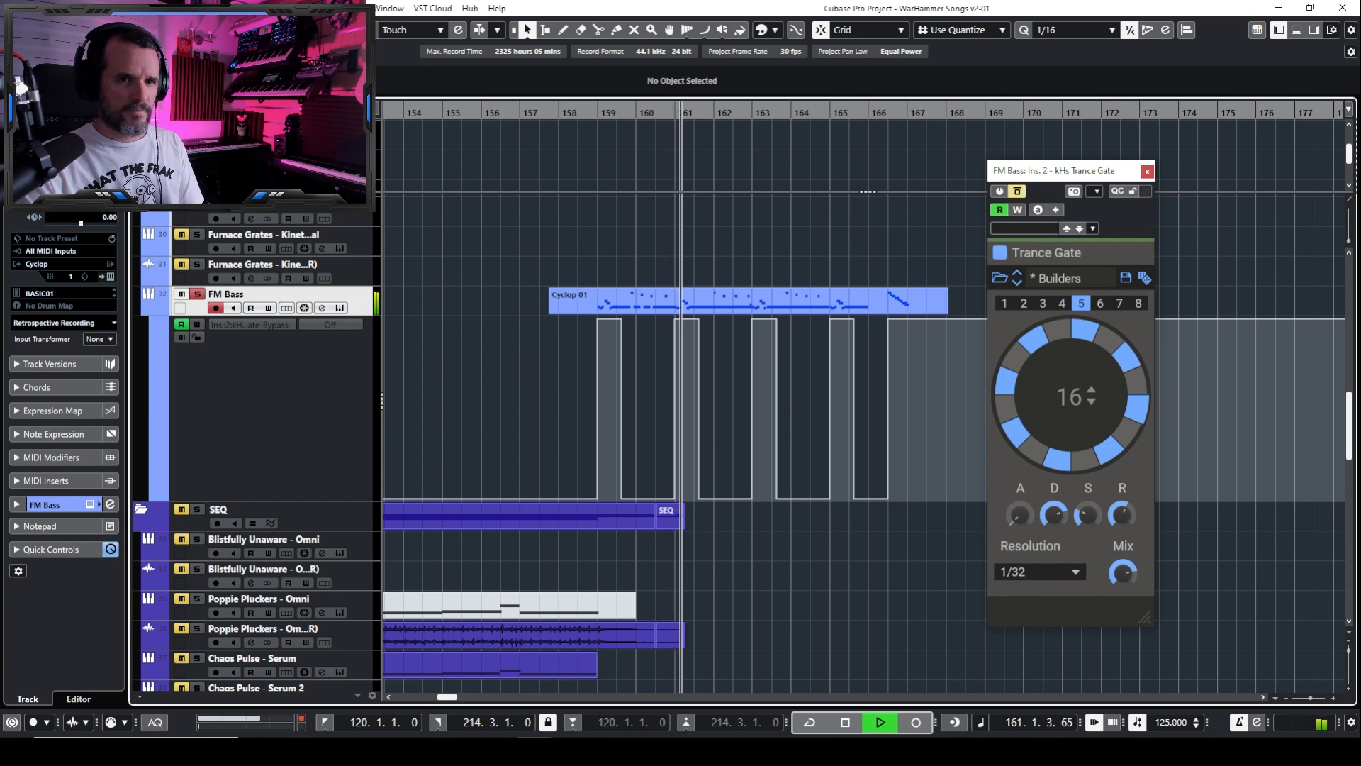
pyautogui.press('space')
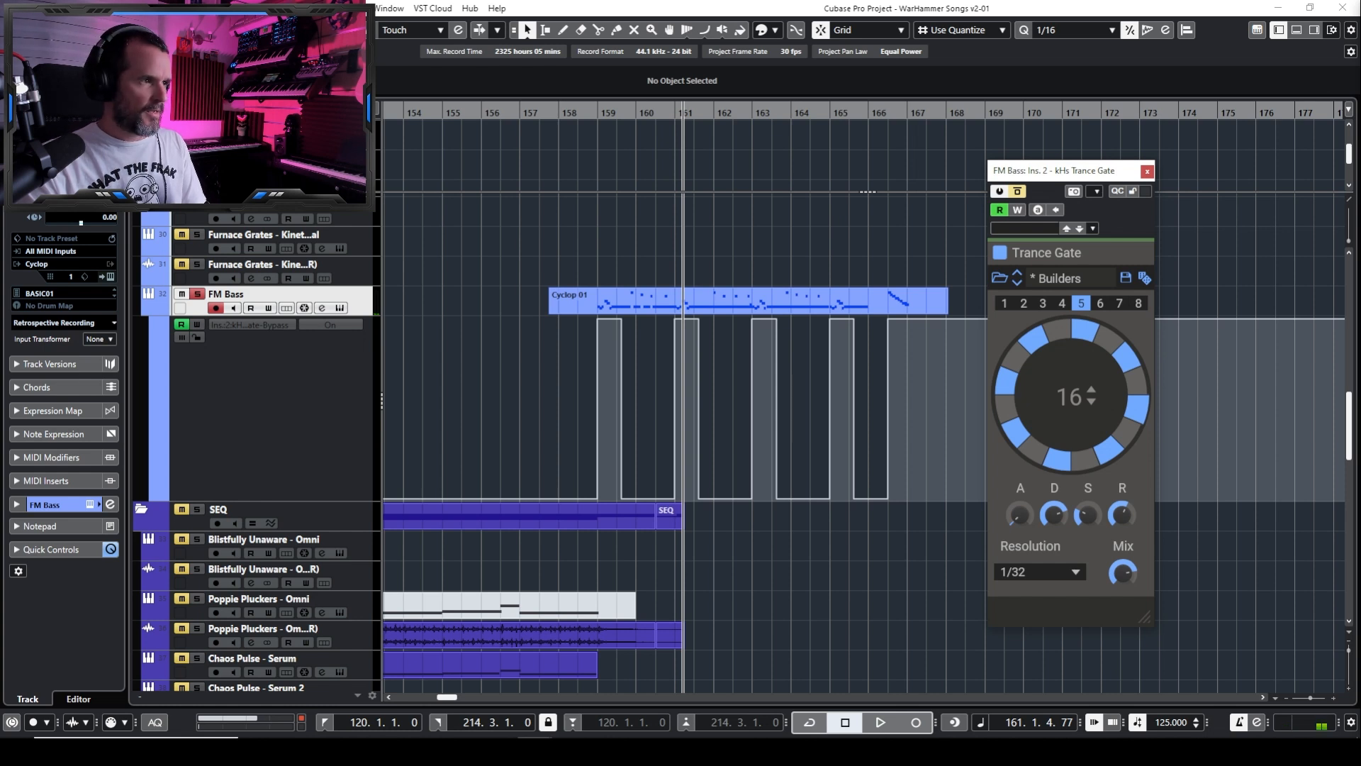
# Play the FM Bass part to about bar 166 with its kHs Trance Gate in view, following the bypass automation, and close the plug-in
pyautogui.click(1147, 172)
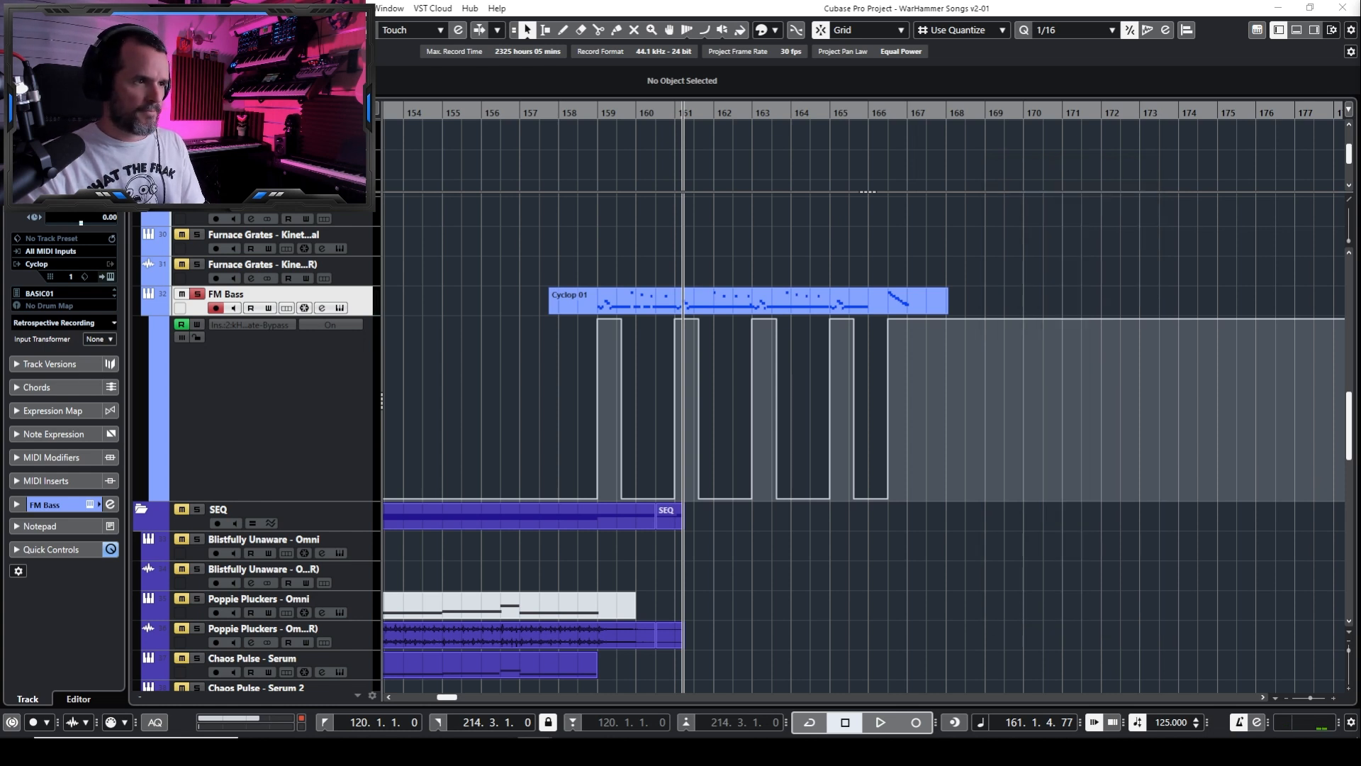
pyautogui.press('KP_Subtract')
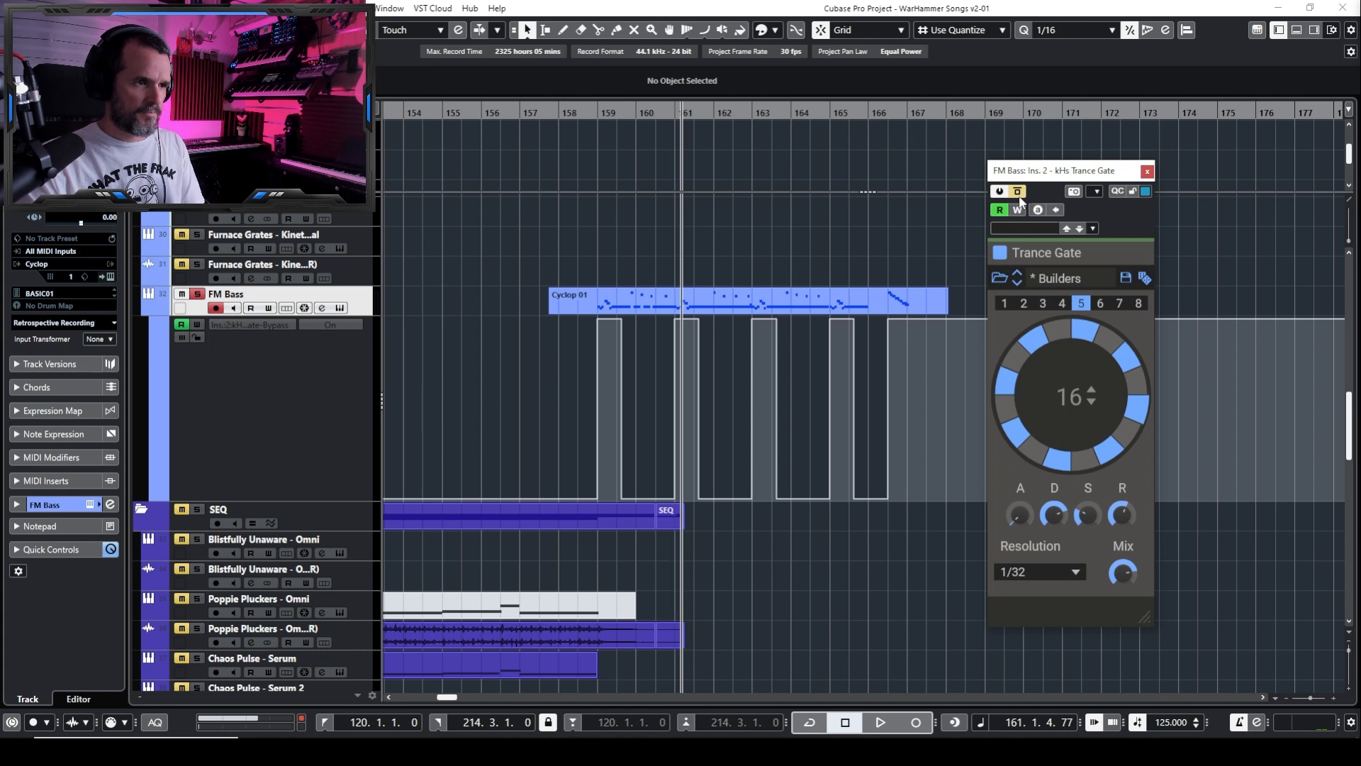
pyautogui.press('space')
pyautogui.press('space')
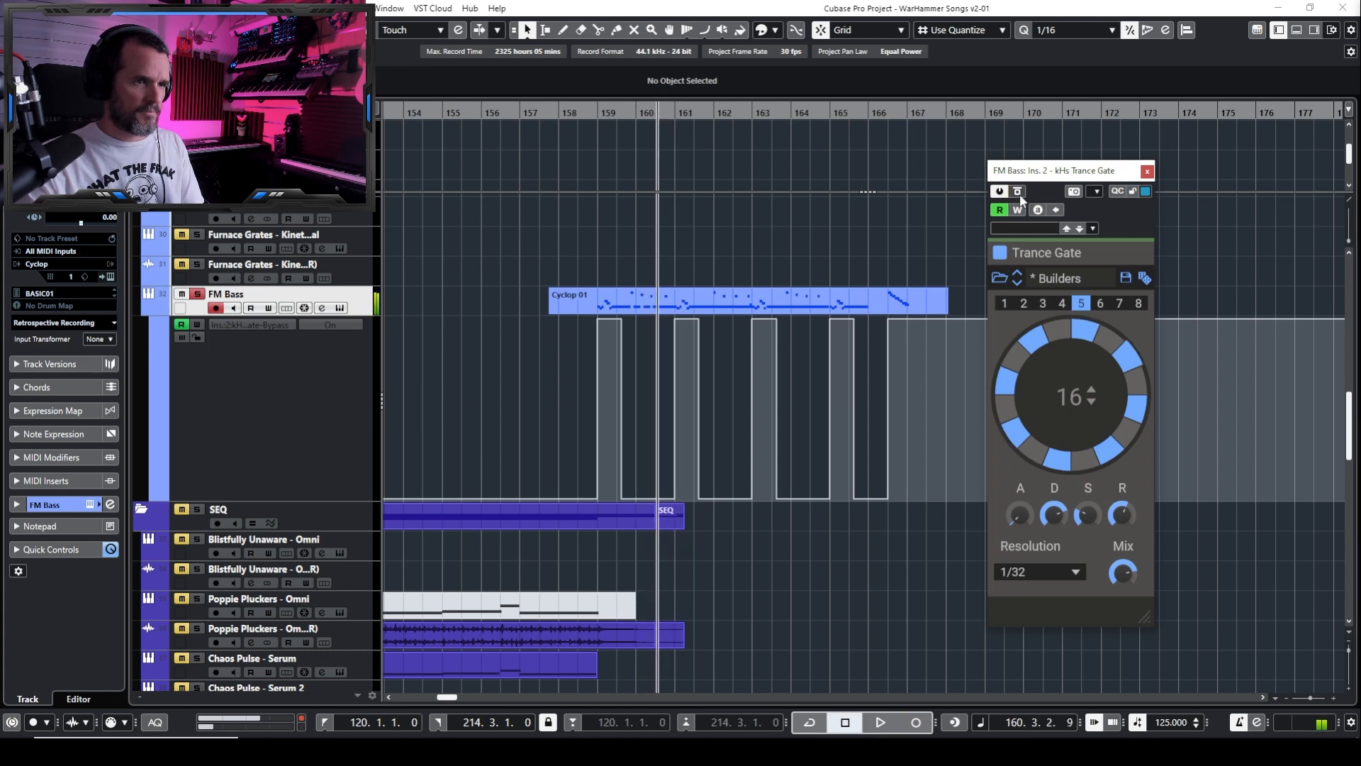
pyautogui.press('KP_Subtract')
pyautogui.press('space')
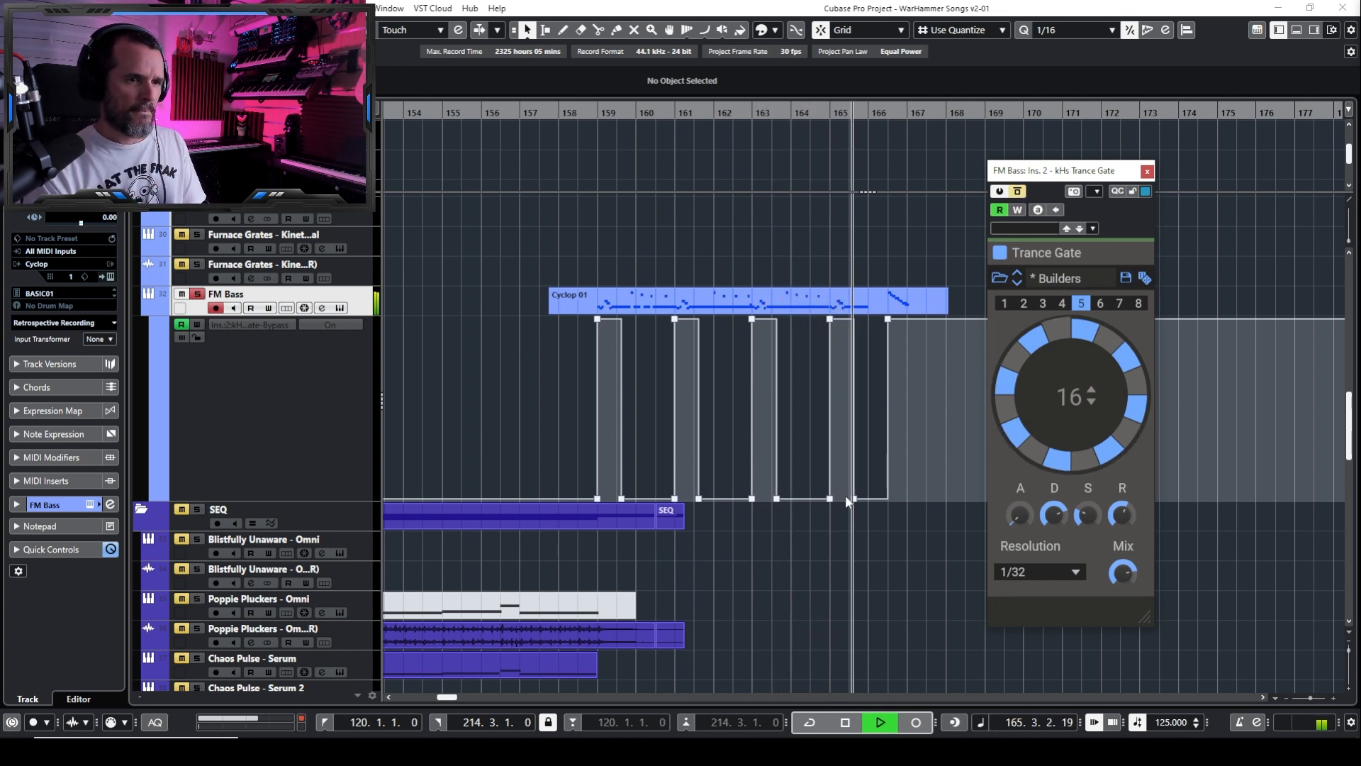
pyautogui.press('space')
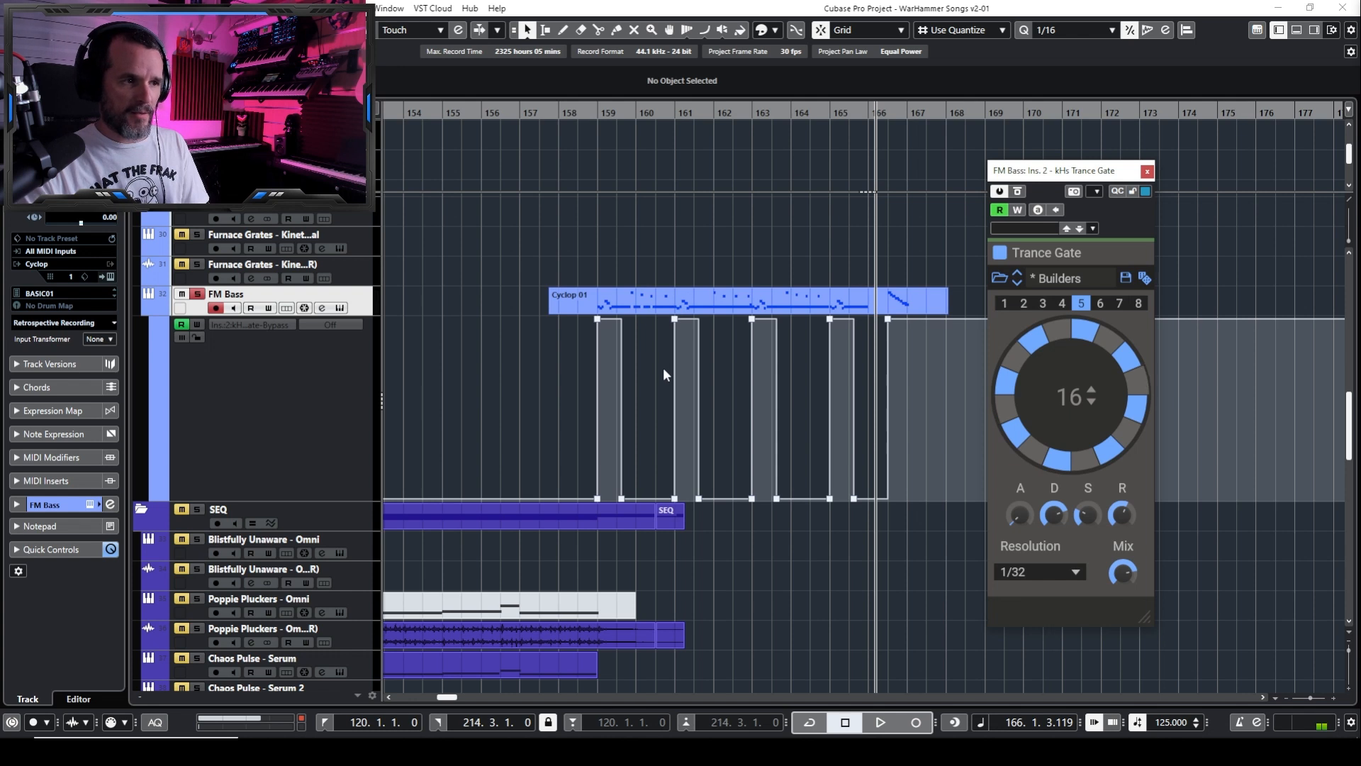
pyautogui.click(1146, 171)
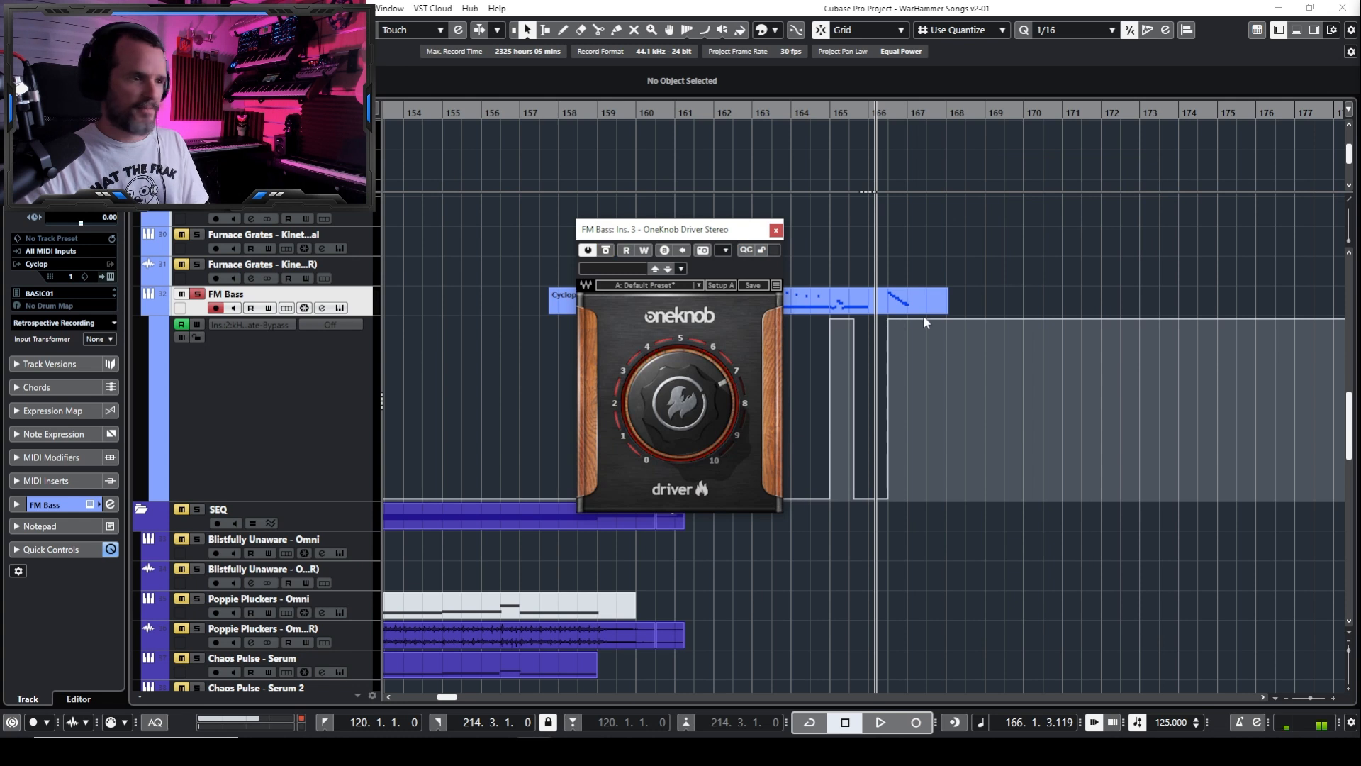
# Compare the FM Bass with OneKnob Driver active and bypassed around bars 160 to 161, and close the plug-in
pyautogui.press('KP_0')
pyautogui.press('space')
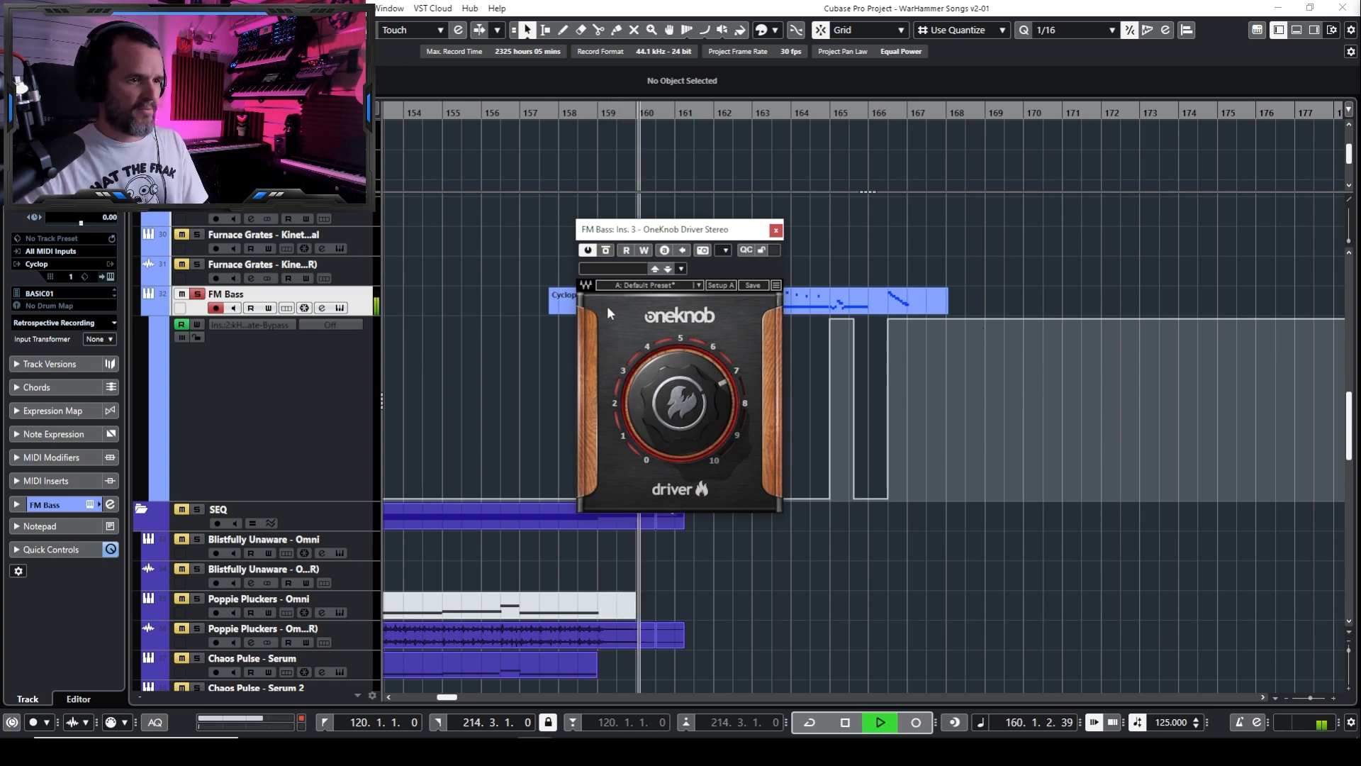
pyautogui.press('space')
pyautogui.click(606, 250)
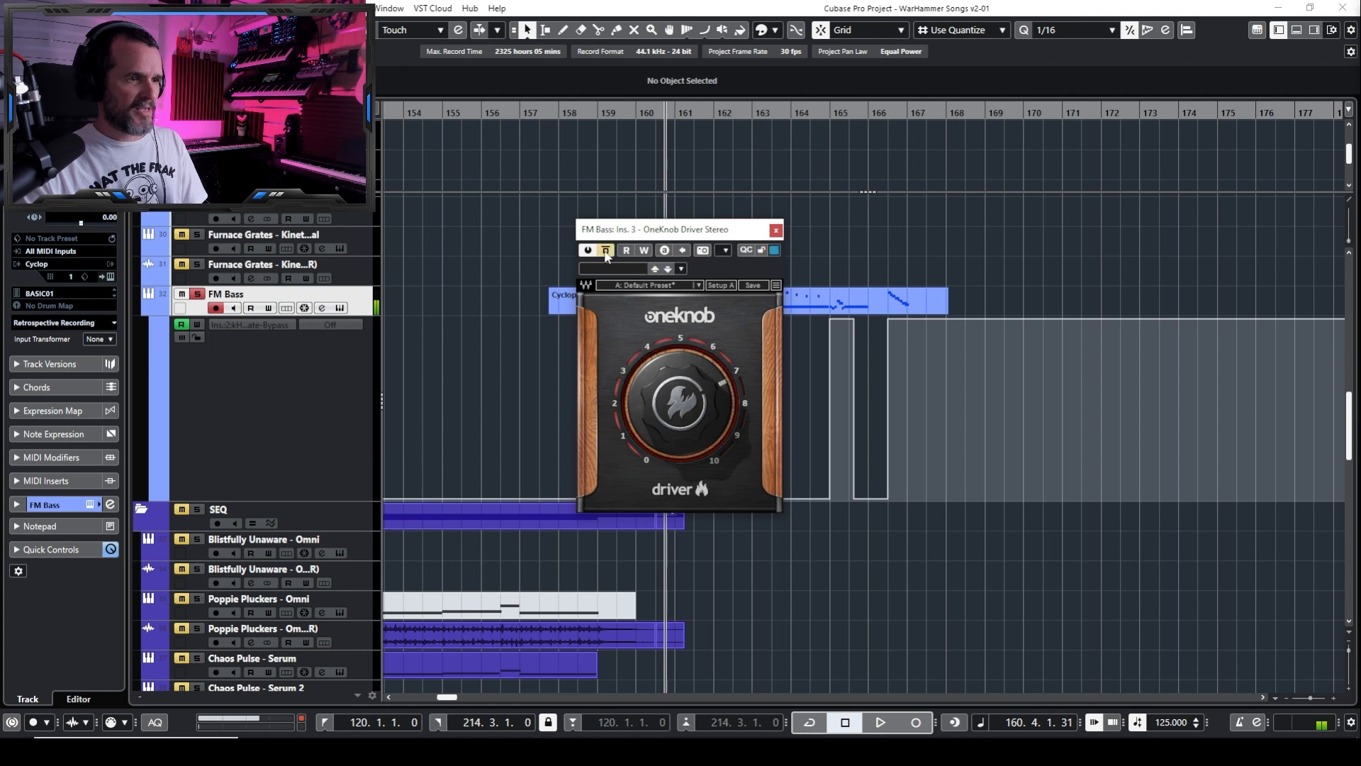
pyautogui.press('space')
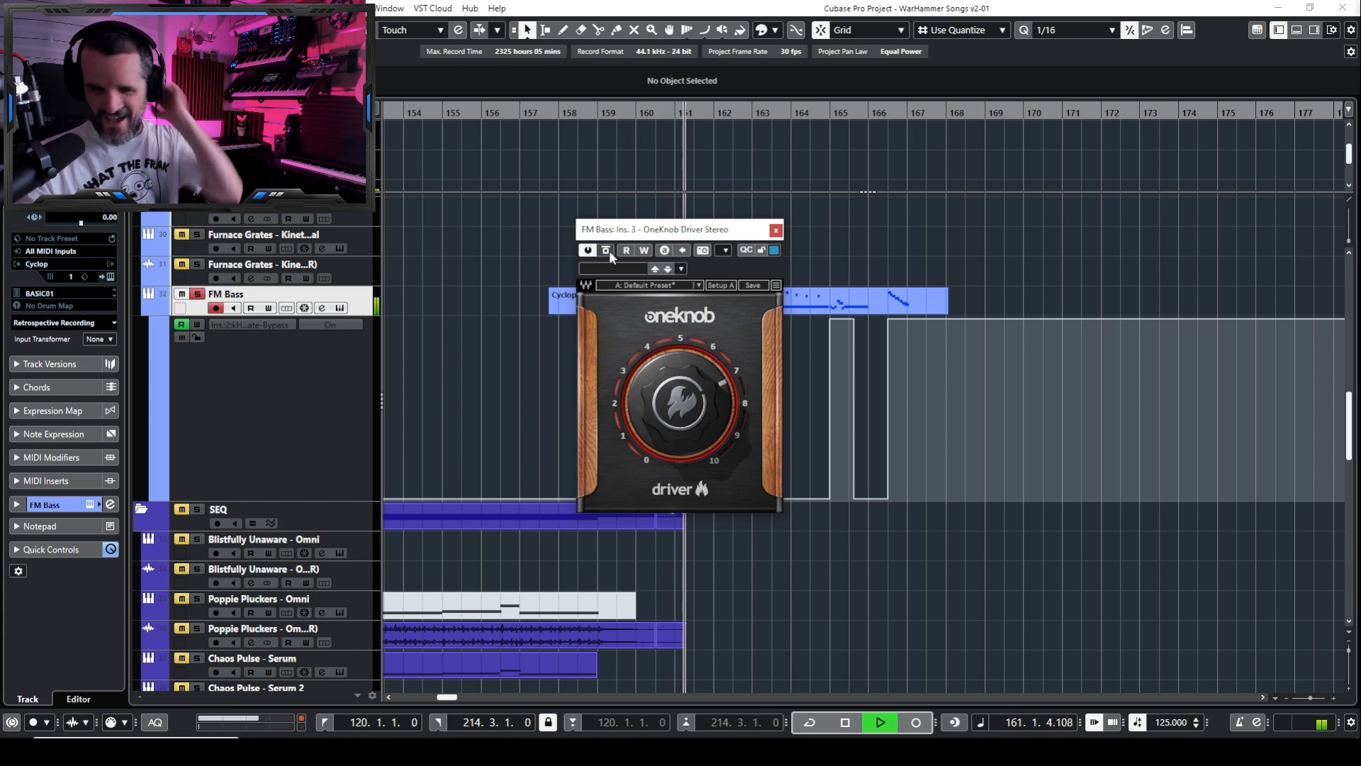
pyautogui.click(776, 229)
# Play the FM Bass through OneKnob Filter from about bar 163 to bar 165
pyautogui.press('space')
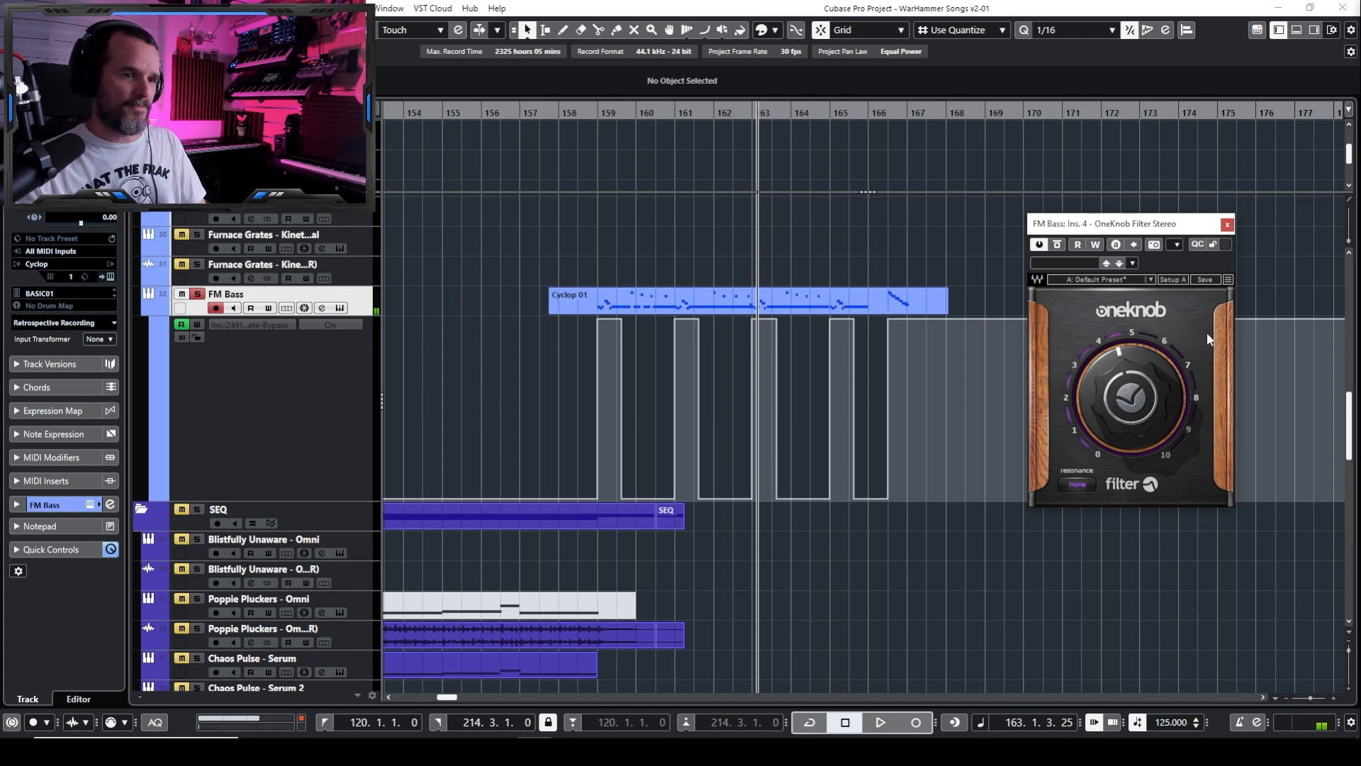
pyautogui.press('space')
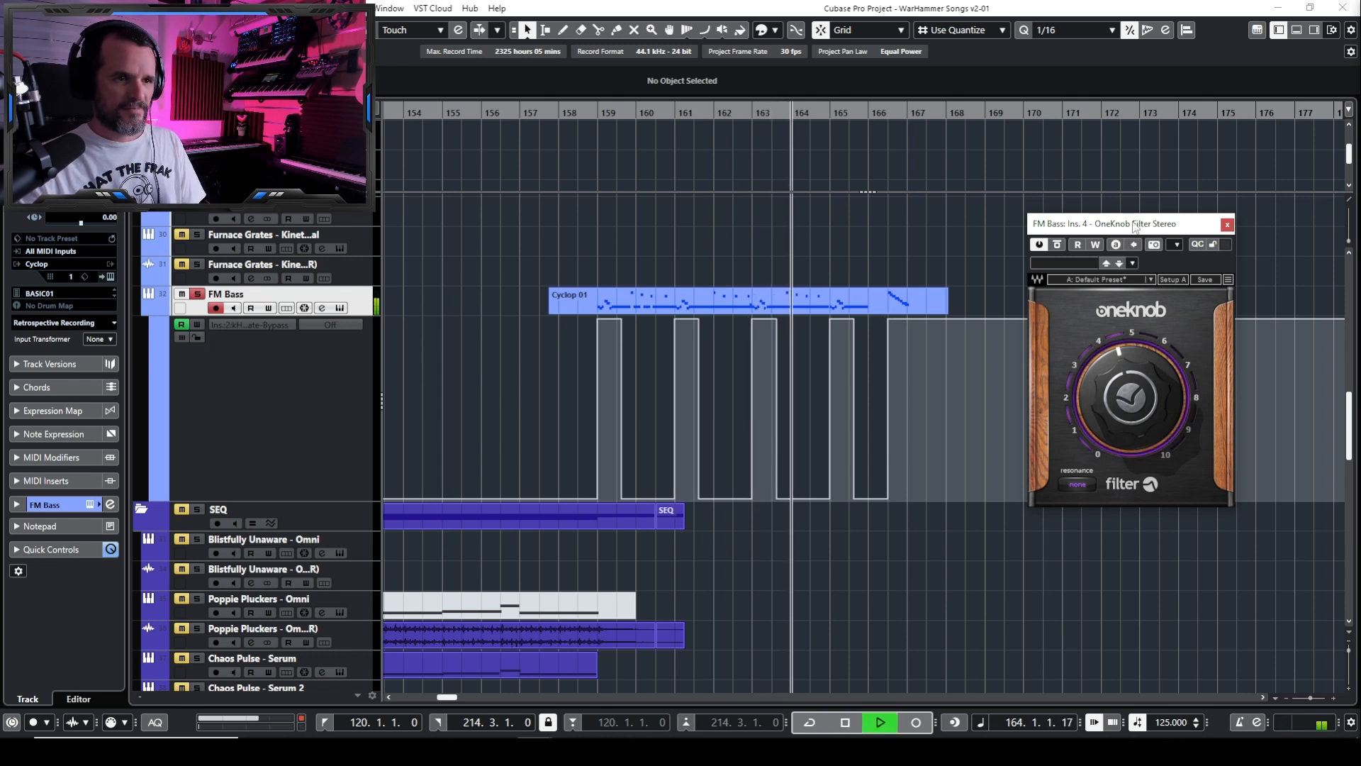
pyautogui.moveTo(1134, 227); pyautogui.dragTo(1113, 227)
pyautogui.press('space')
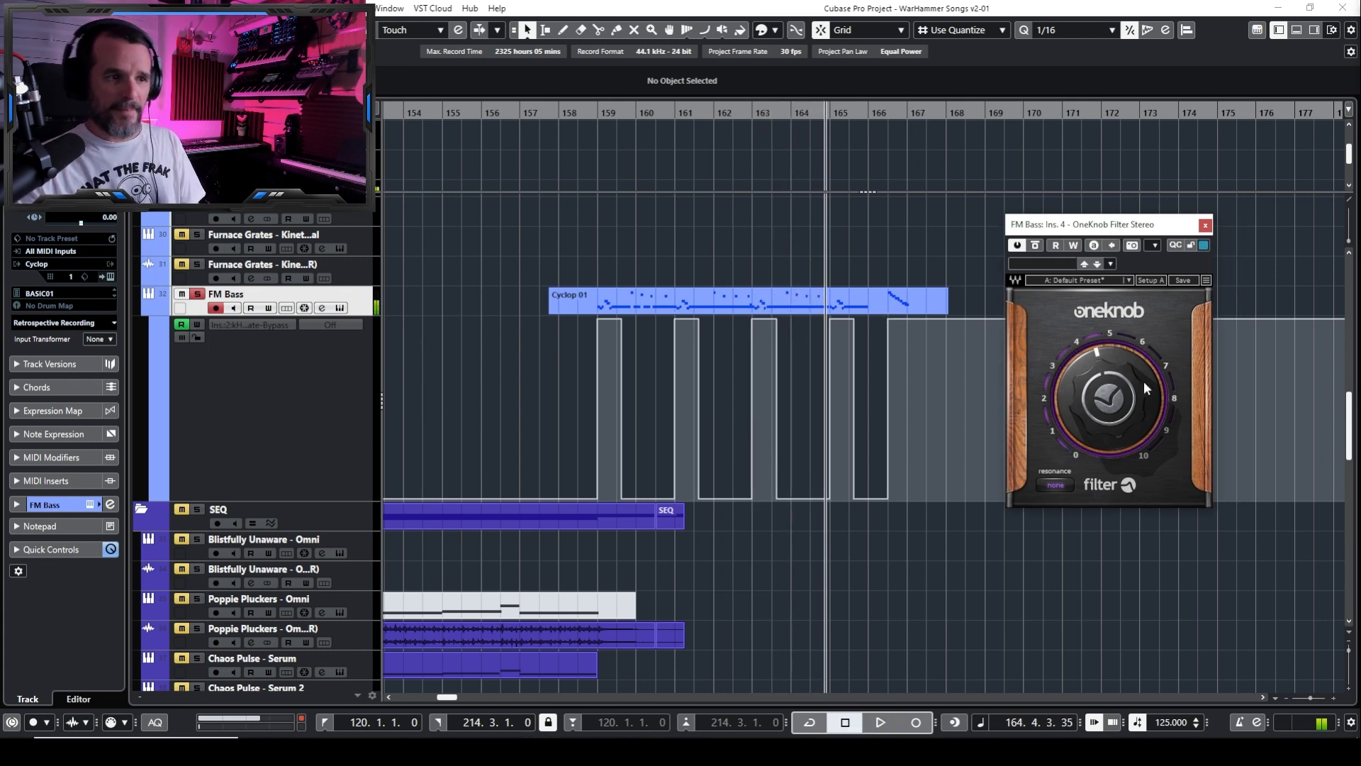
# Play from about bar 158 while cycling the OneKnob Filter resonance through its settings back to none, and close the plug-in
pyautogui.press('KP_Subtract')
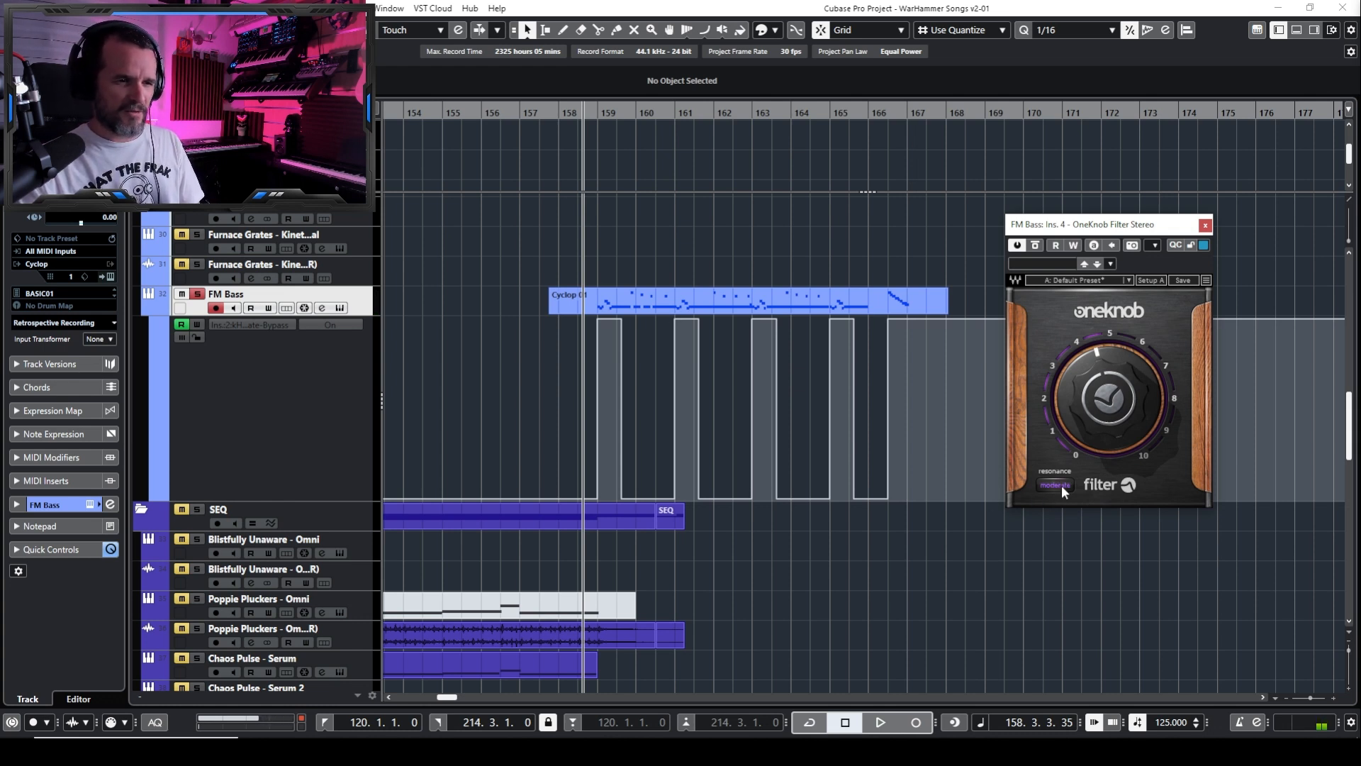
pyautogui.press('space')
pyautogui.click(1061, 484)
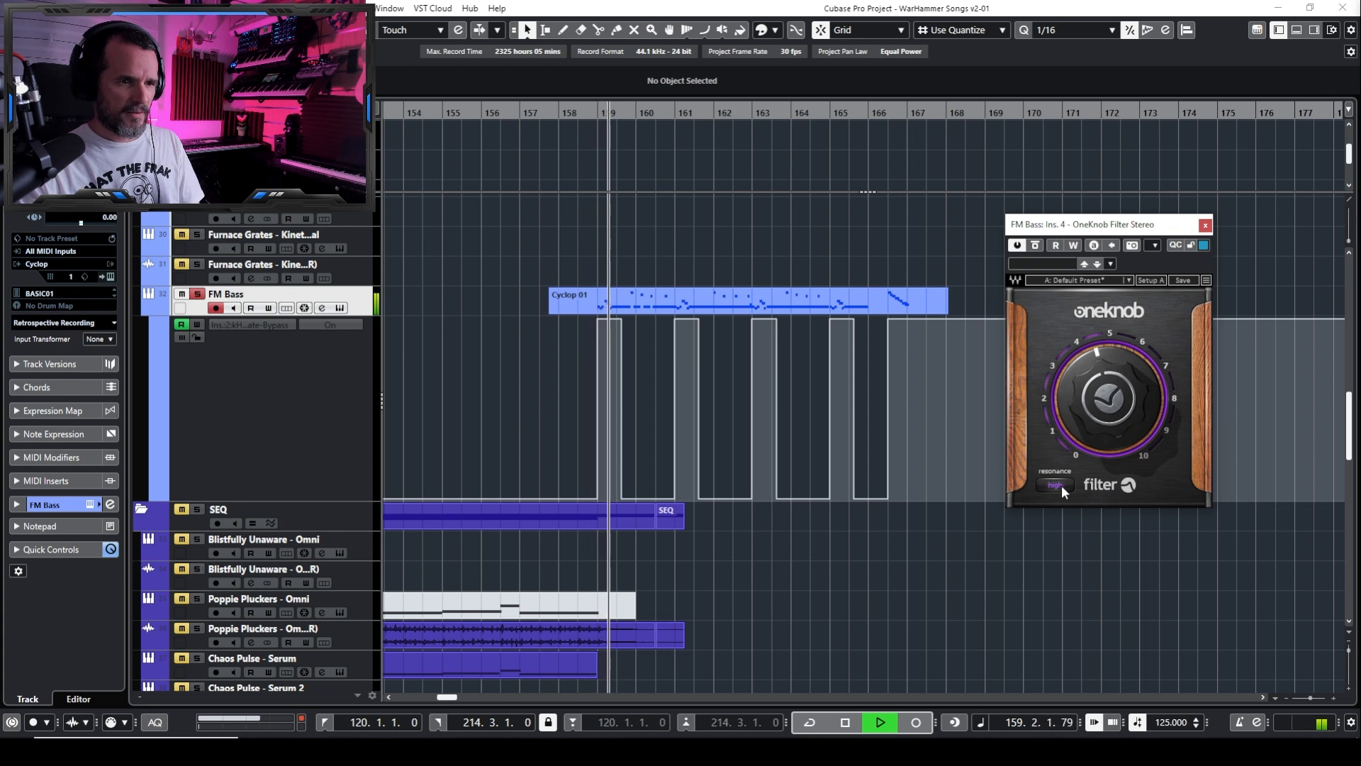
pyautogui.click(1061, 485)
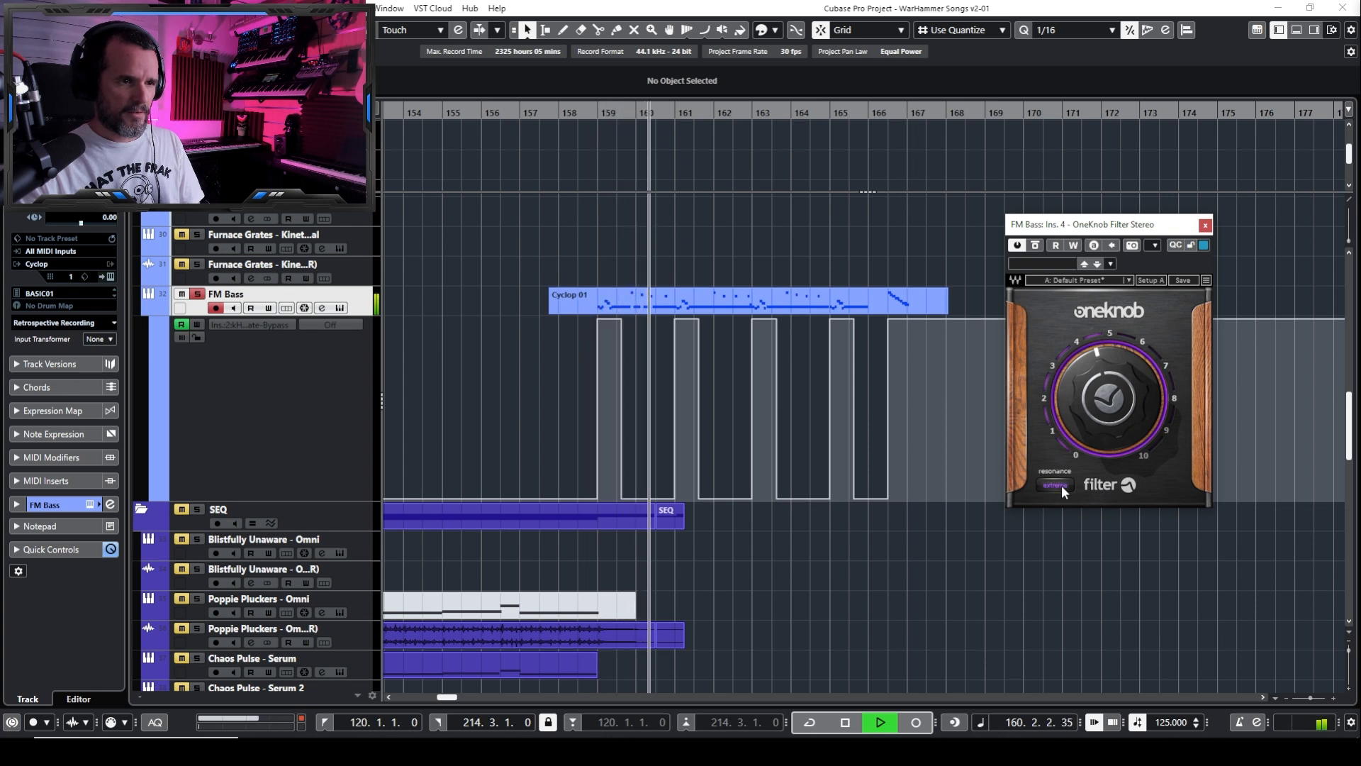
pyautogui.click(1061, 485)
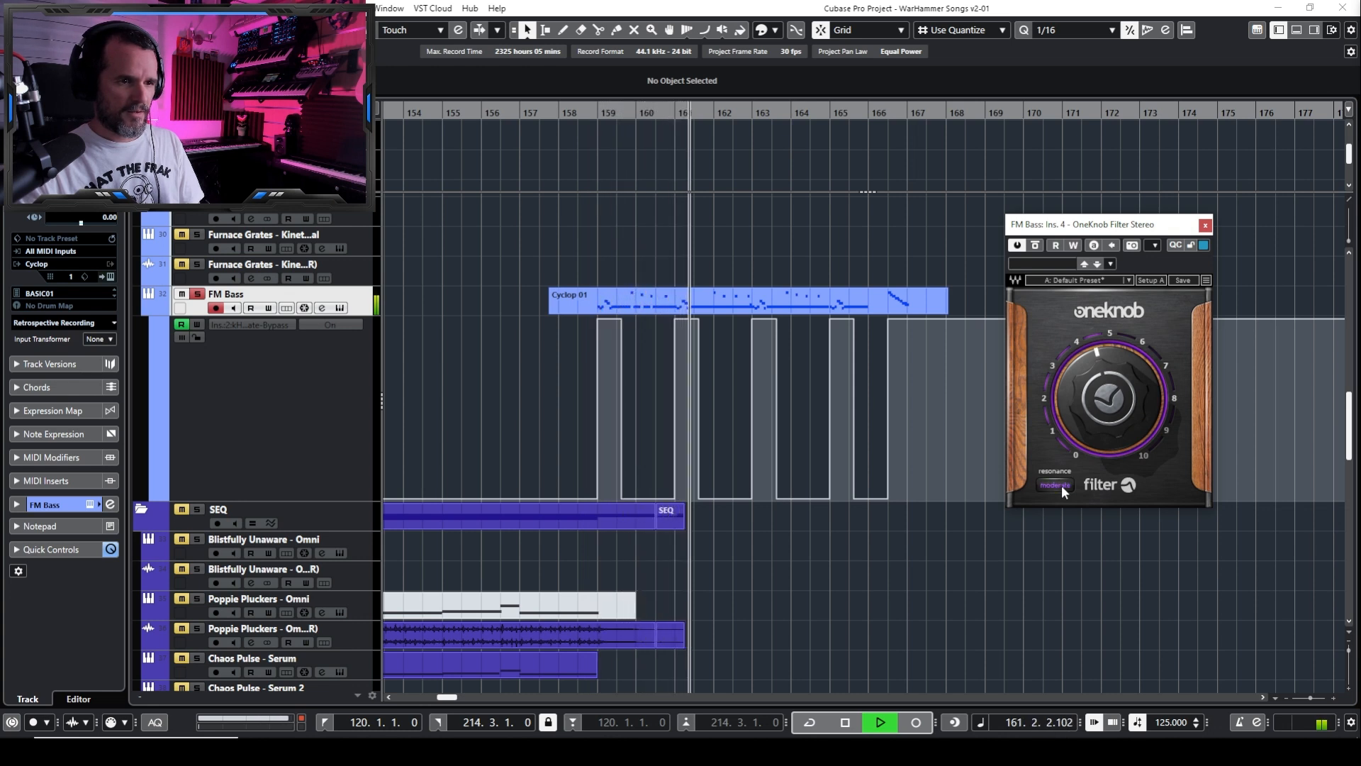
pyautogui.click(1061, 485)
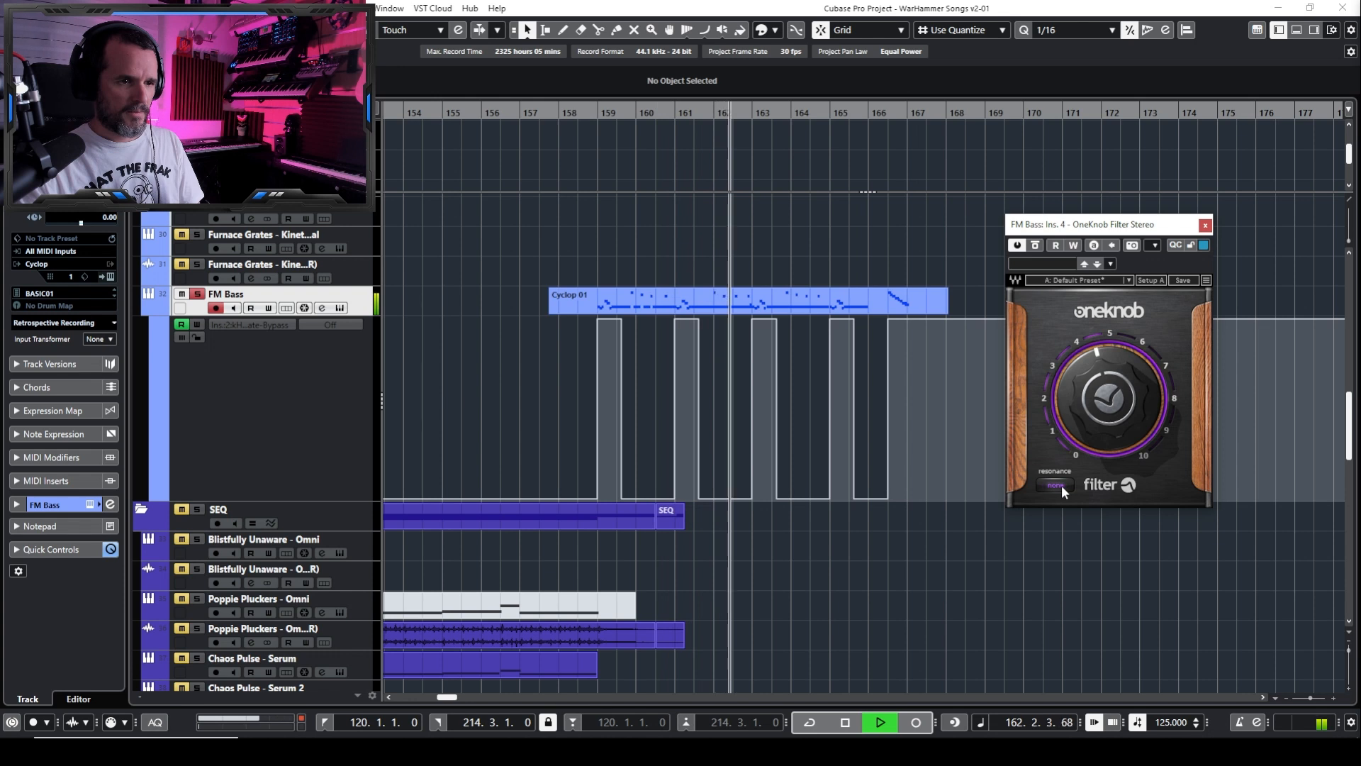
pyautogui.press('space')
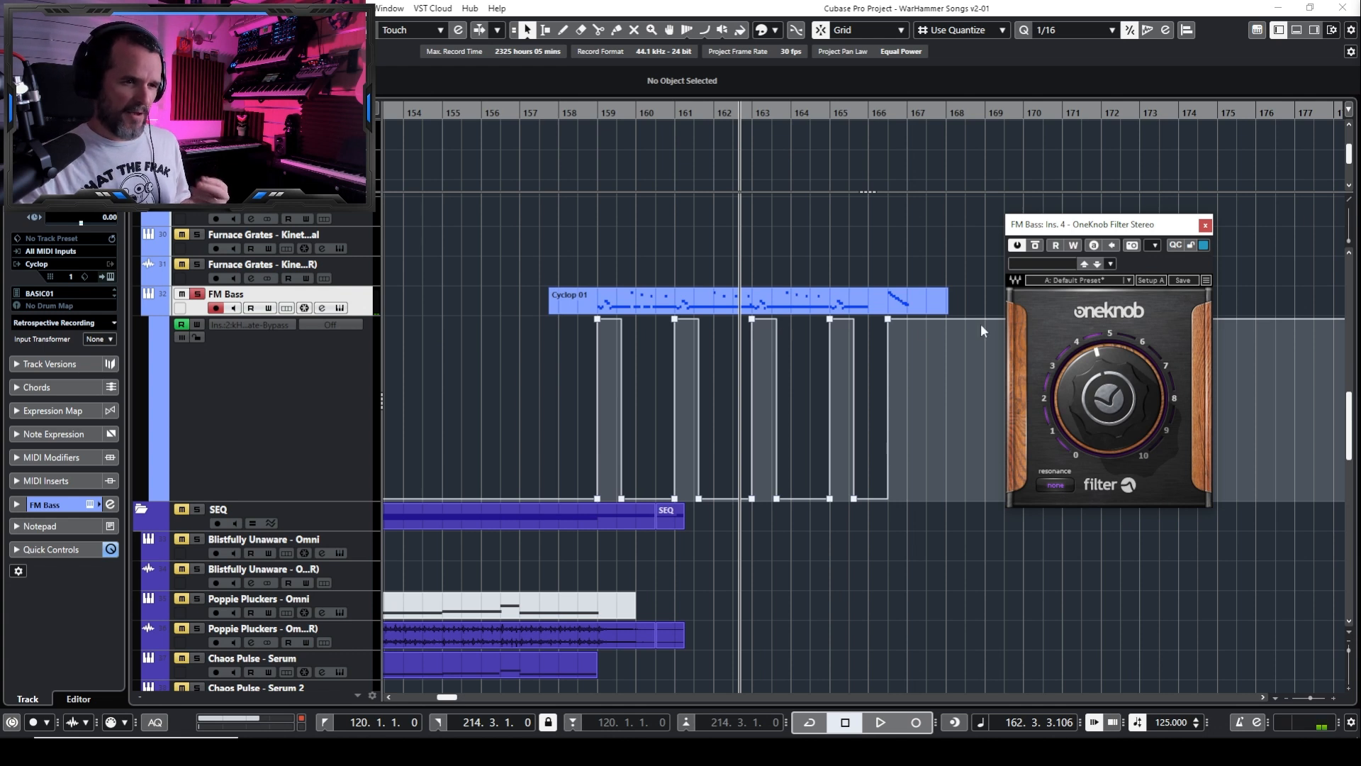
pyautogui.click(1205, 225)
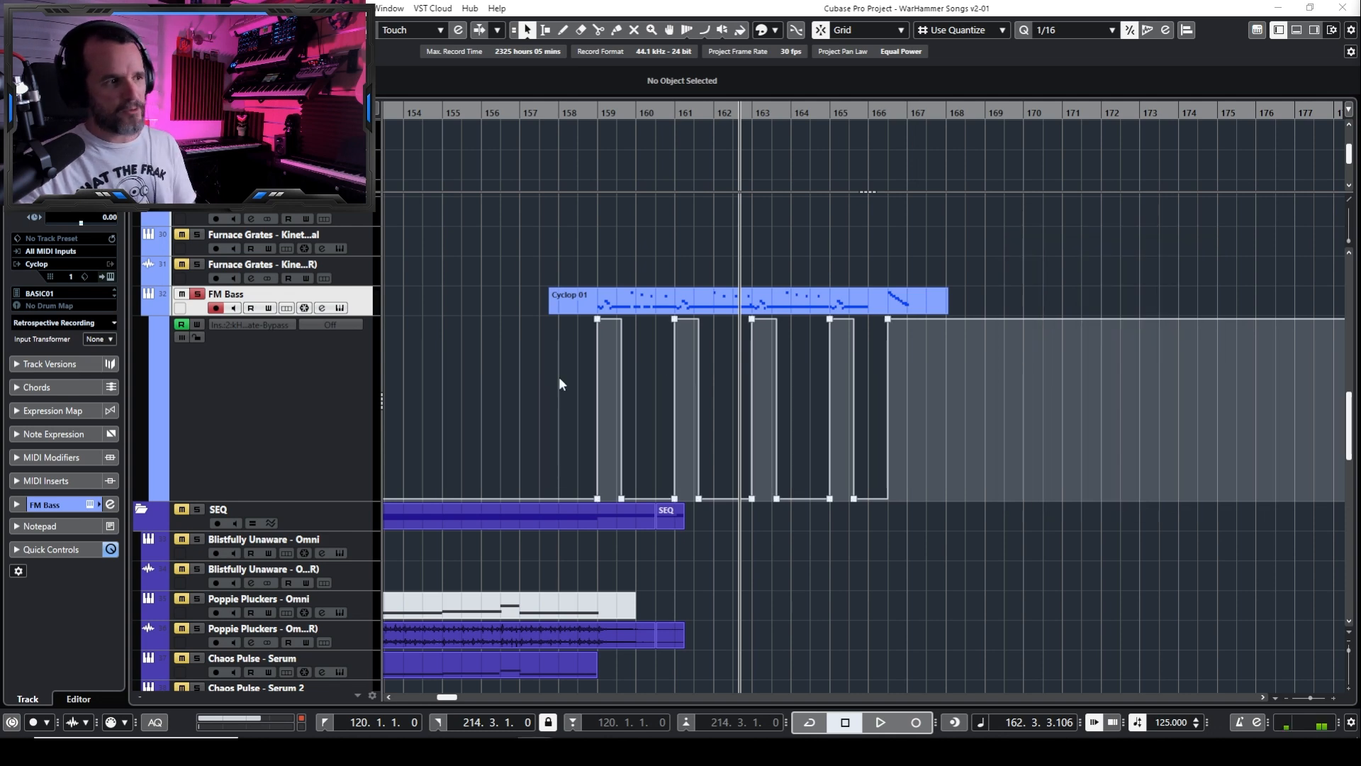
# Hide the FM Bass automation lane, show the CHAOS folder tracks at a closer zoom, and turn off the FM Bass solo
pyautogui.click(158, 319)
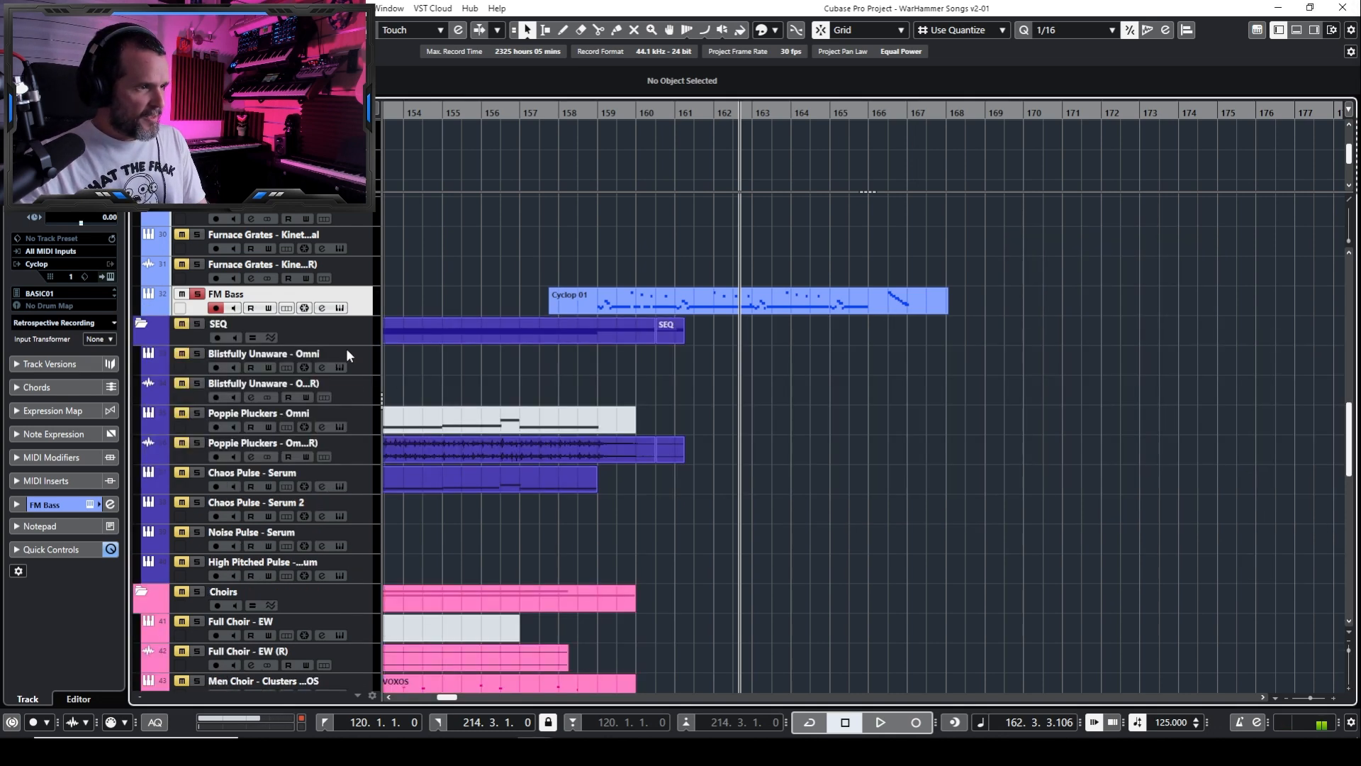
pyautogui.press('h')
pyautogui.press('h')
pyautogui.press('g')
pyautogui.scroll(3, 794, 458)
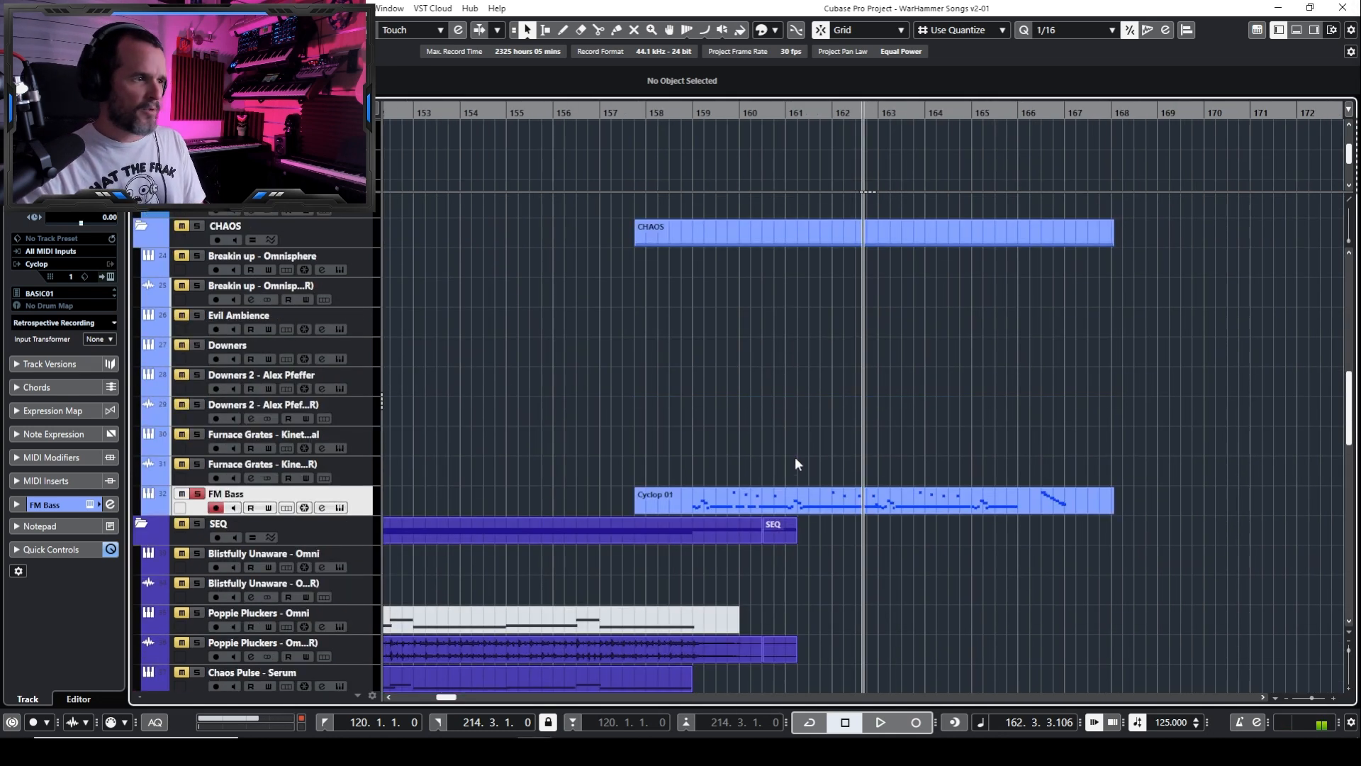
pyautogui.press('s')
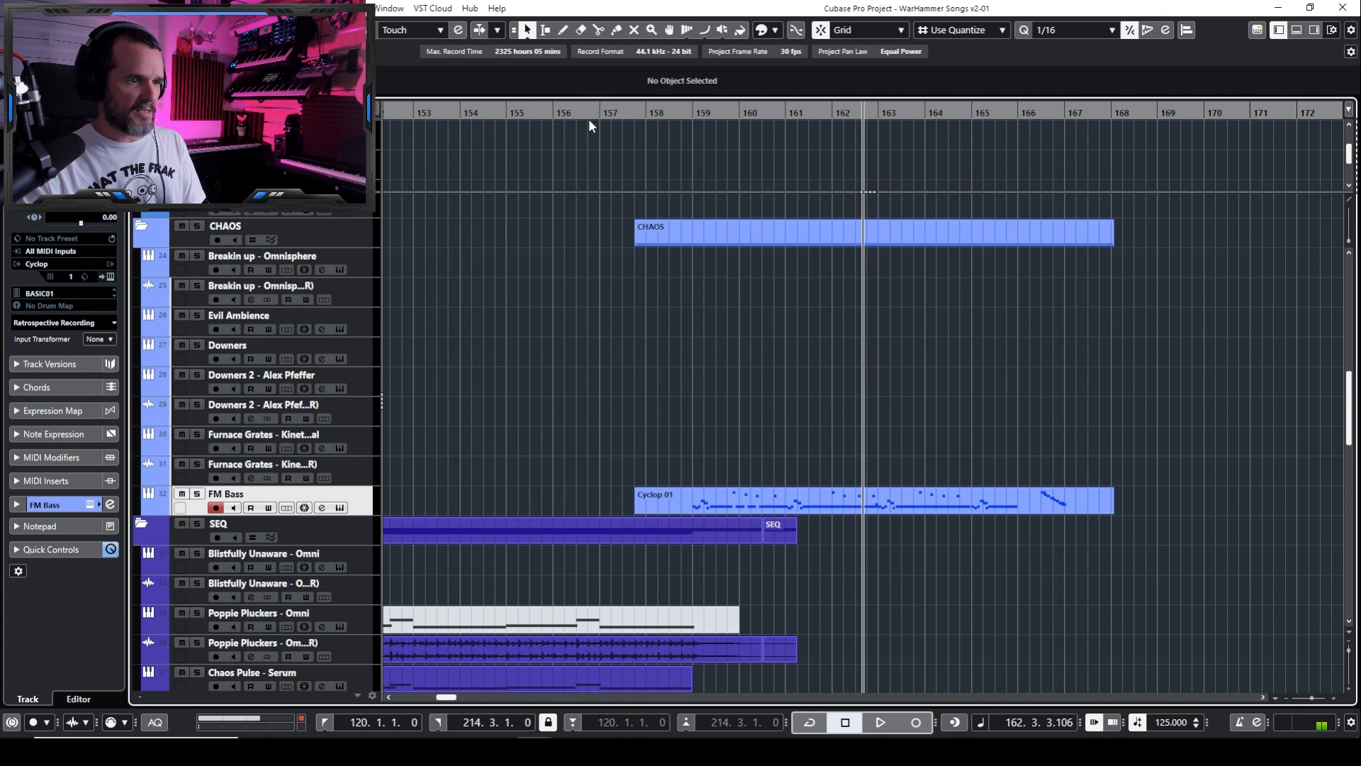
# Play the full mix from just before bar 155, turn the FM Bass OneKnob Filter up during playback, and close the plug-in
pyautogui.click(493, 111)
pyautogui.press('space')
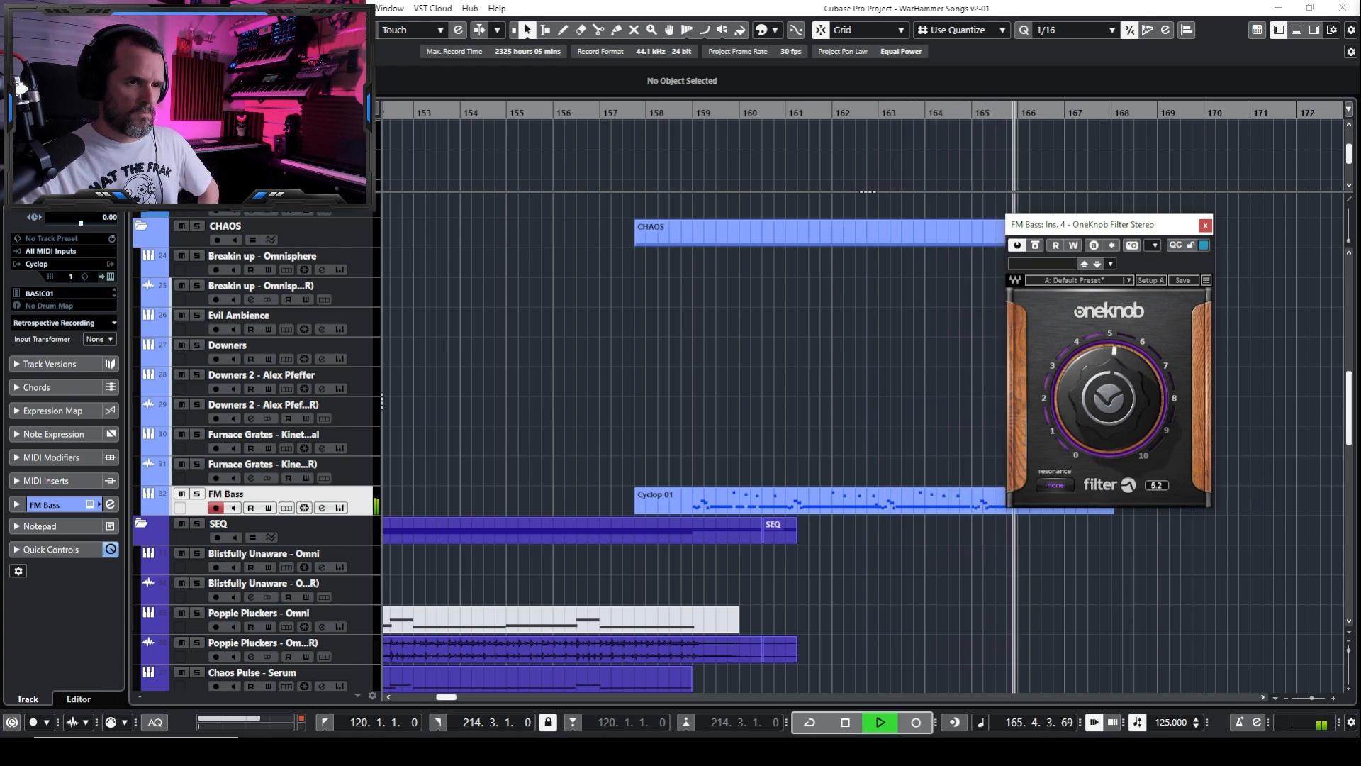
pyautogui.moveTo(1137, 407); pyautogui.dragTo(1137, 361)
pyautogui.press('space')
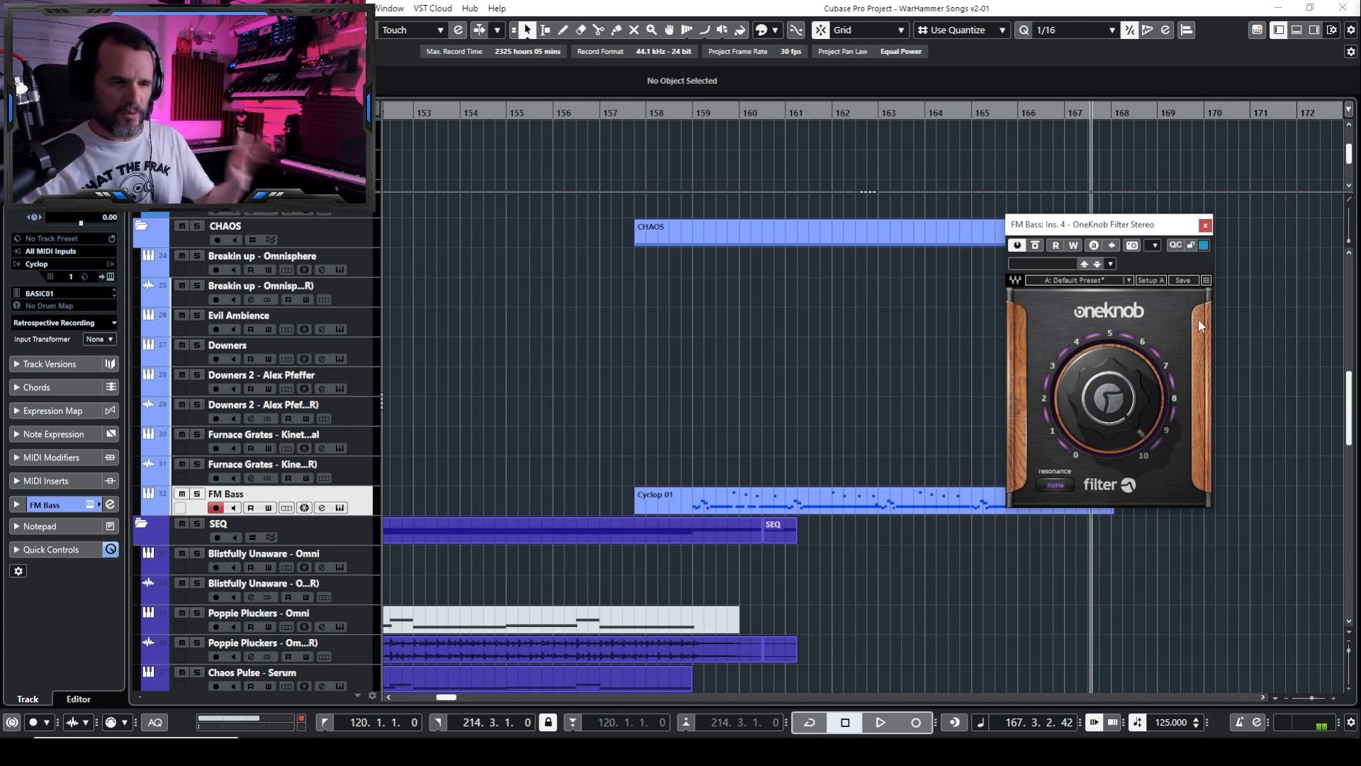
pyautogui.click(1204, 226)
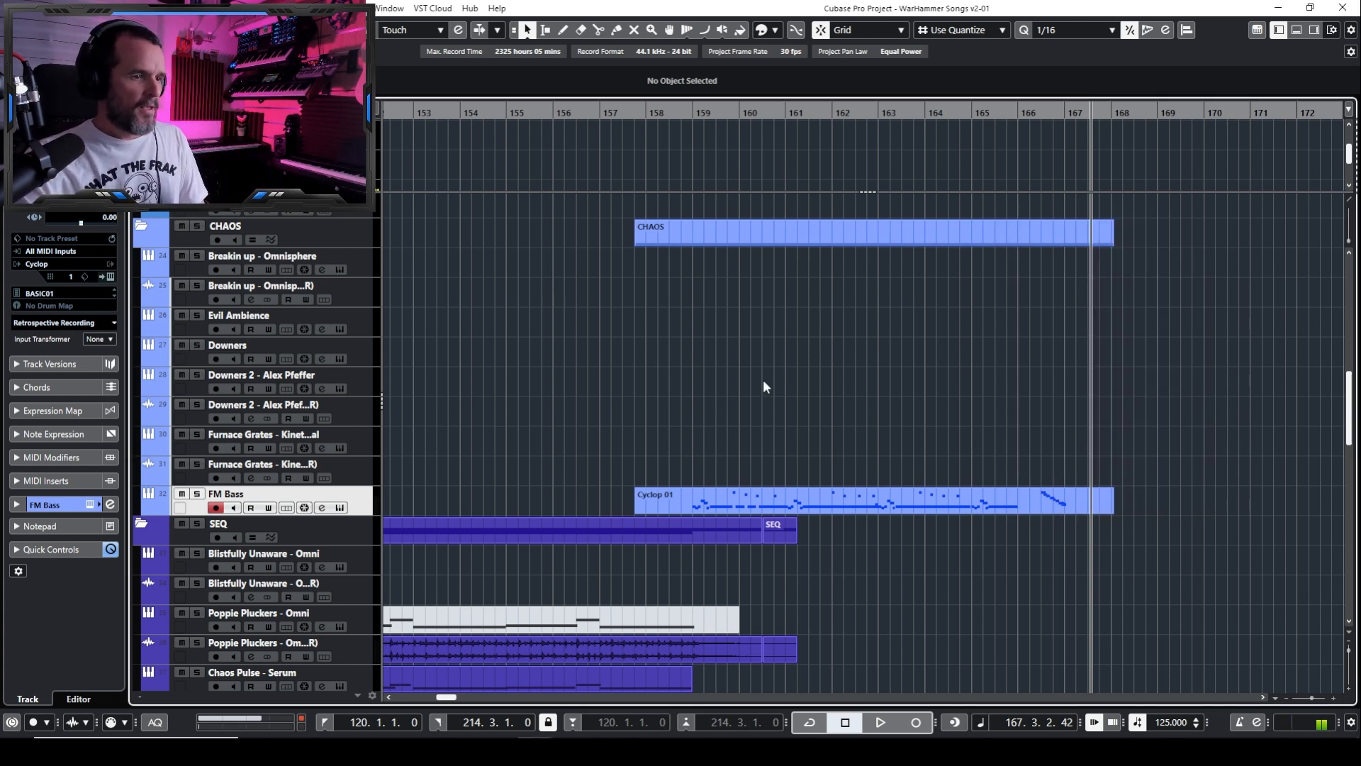
# Play the full mix from bar 157 to about bar 161
pyautogui.click(600, 112)
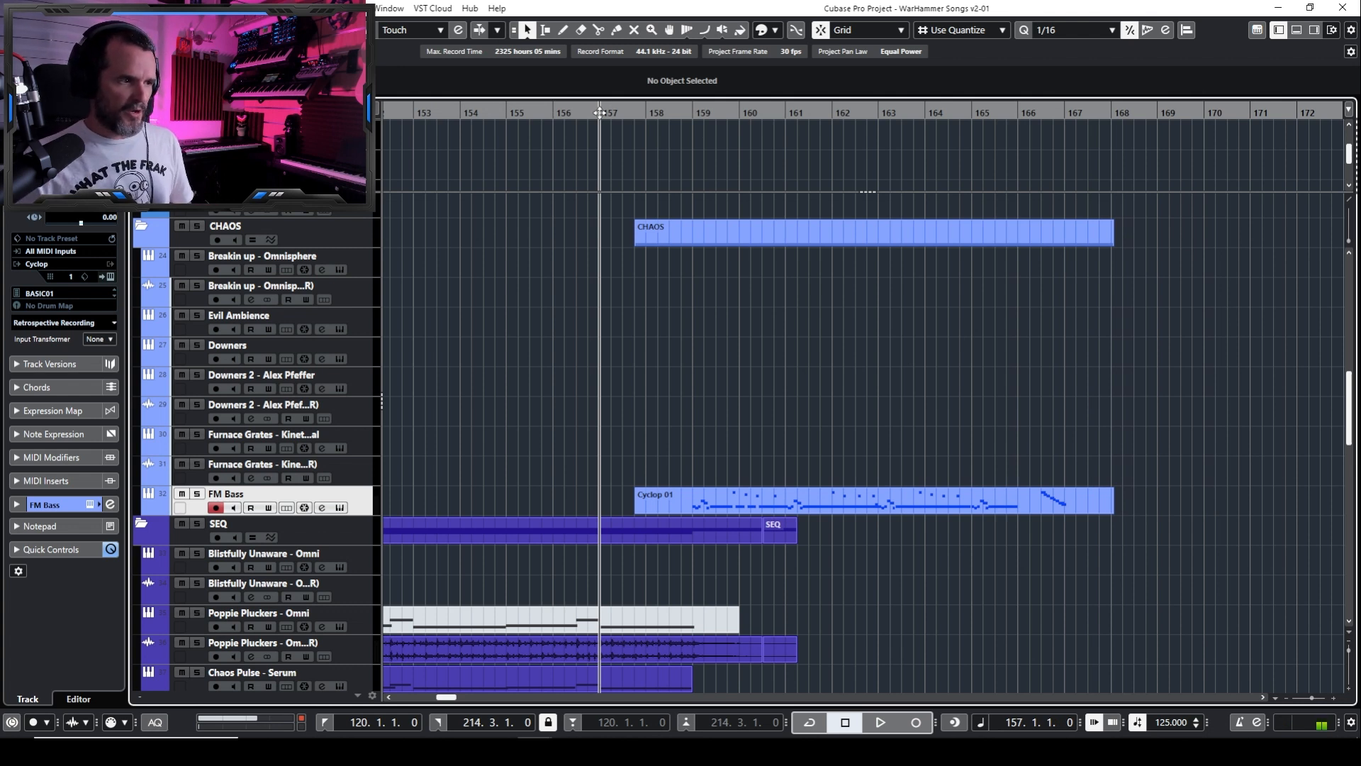
pyautogui.press('space')
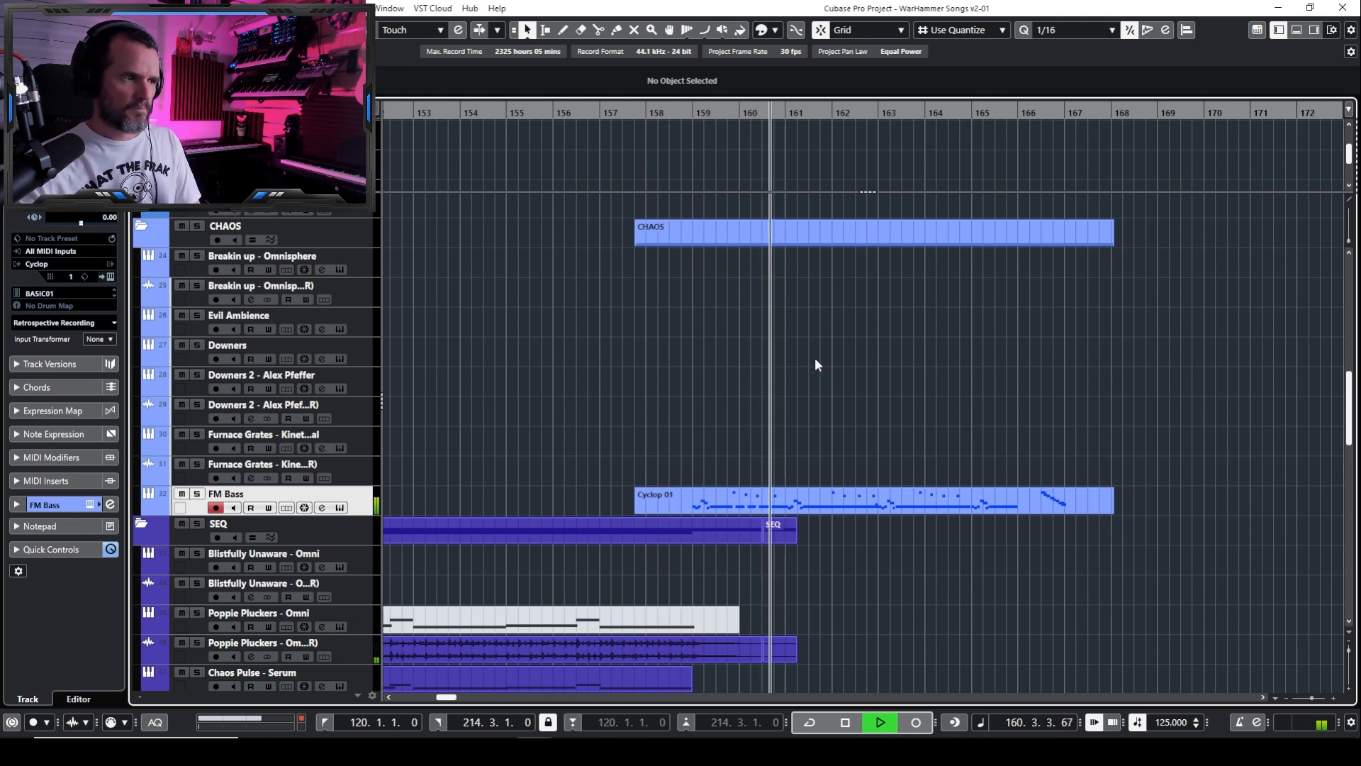
pyautogui.press('space')
# Search the tracks for "su" and select the Subs - Gravity track
pyautogui.scroll(10, 837, 381)
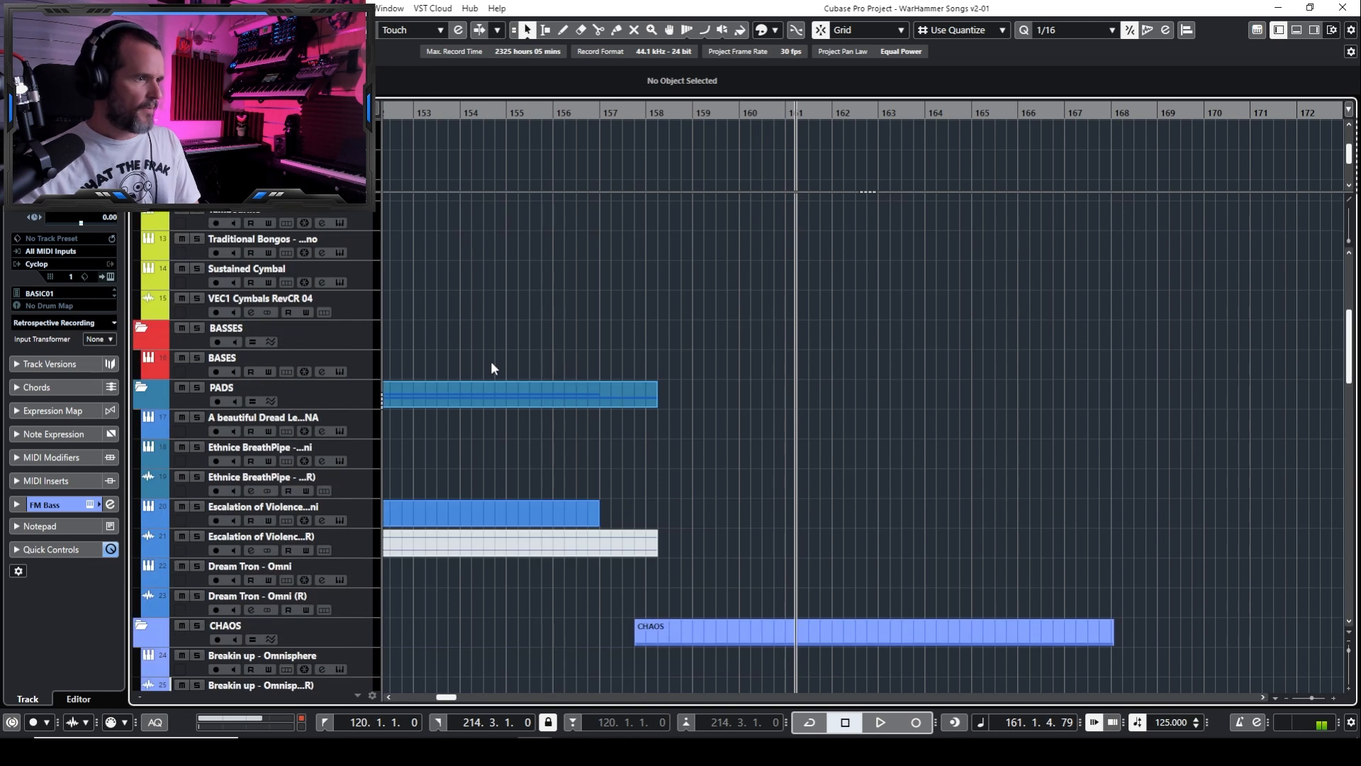
pyautogui.hotkey('ctrl', 'f')
pyautogui.write('su')
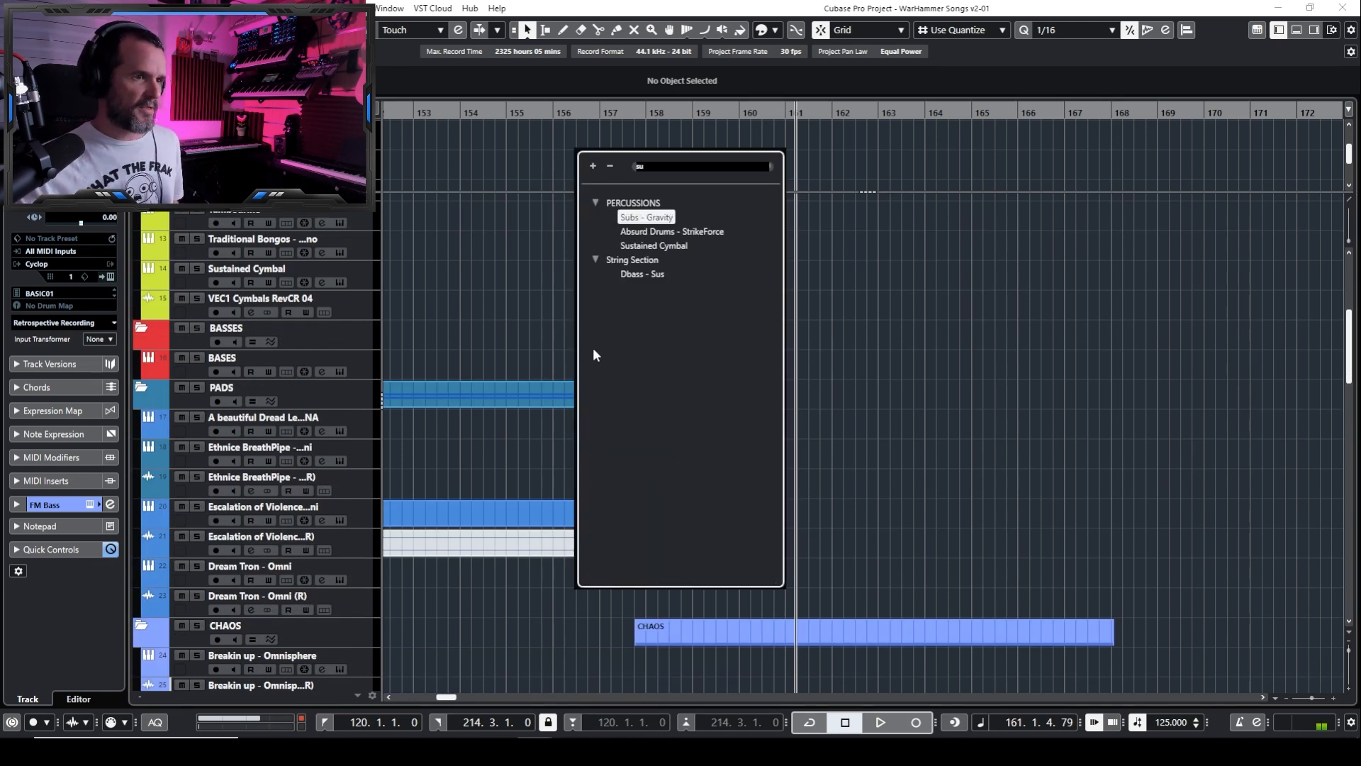
pyautogui.click(650, 220)
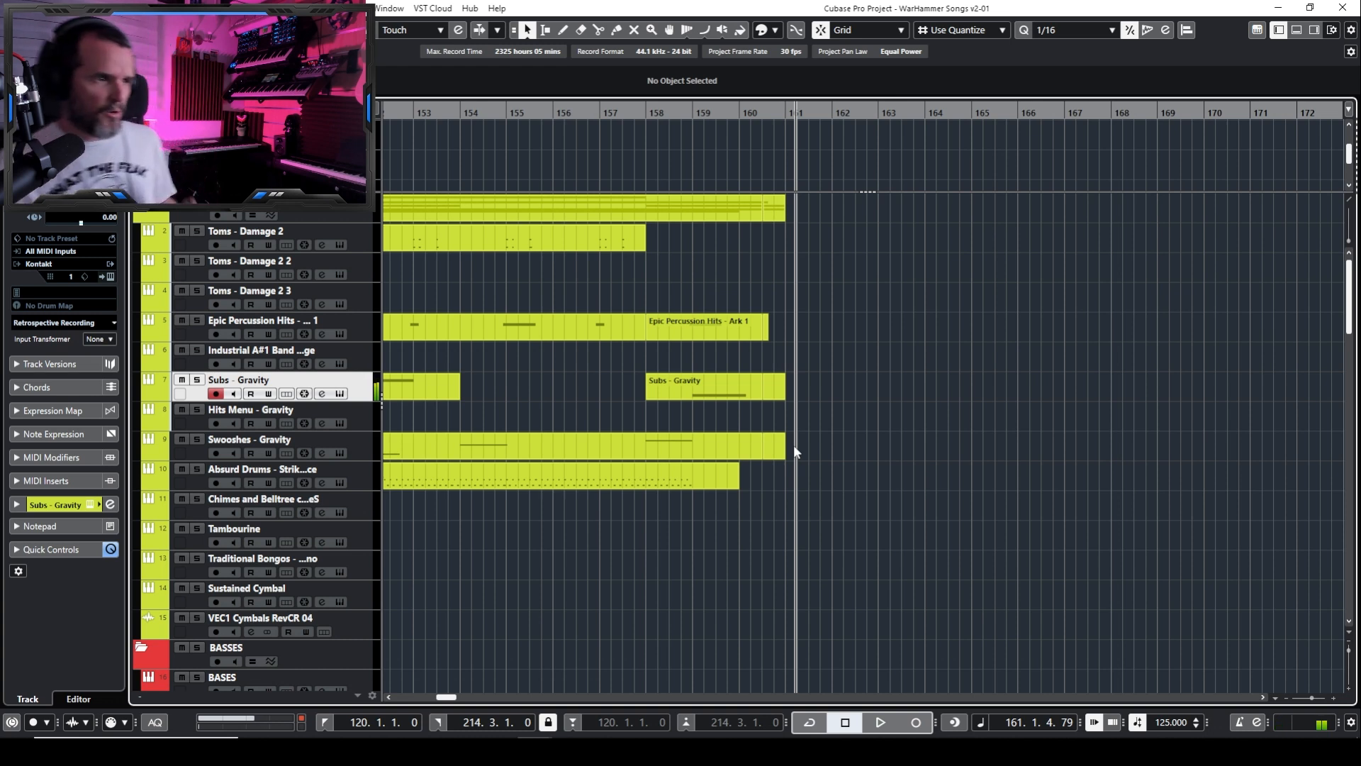
# Try recording a take on the Subs - Gravity track around bars 157 to 159, and undo the recorded notes
pyautogui.press('KP_Multiply')
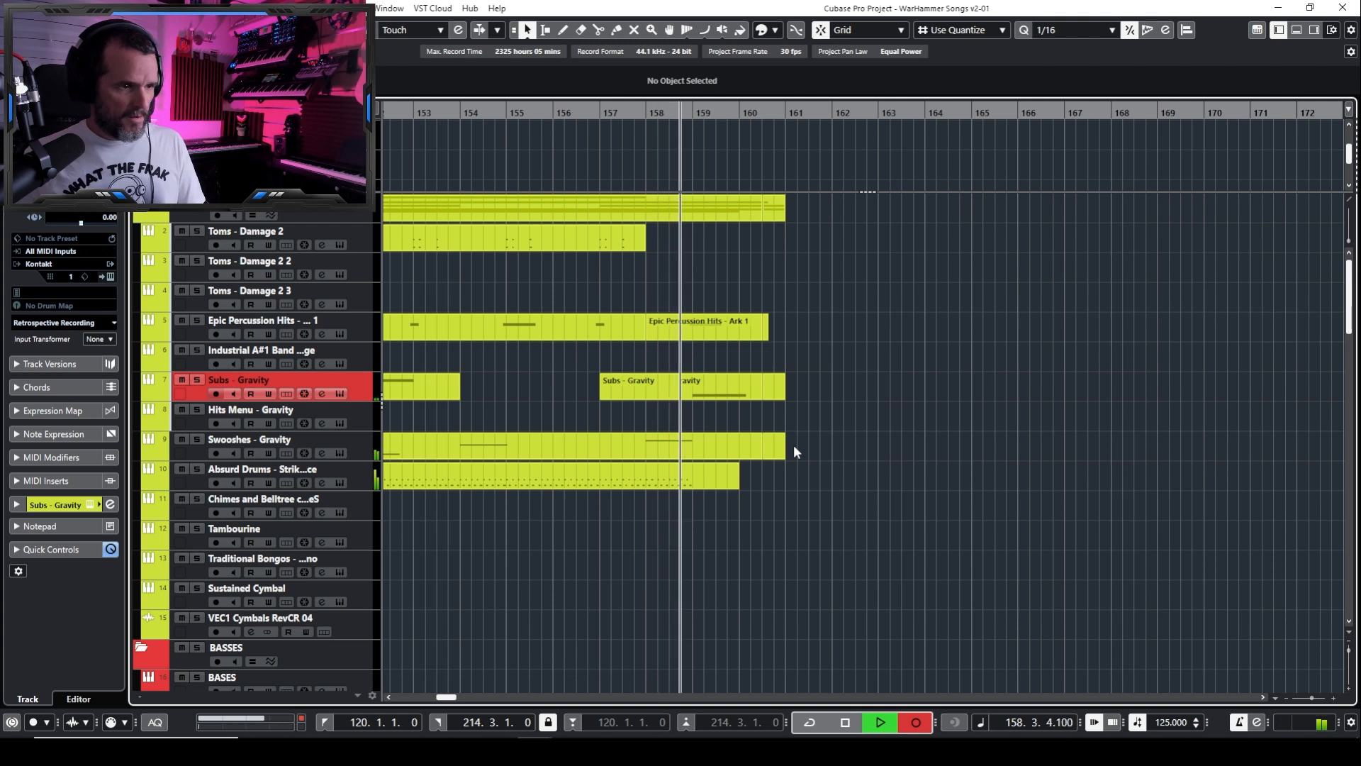
pyautogui.press('space')
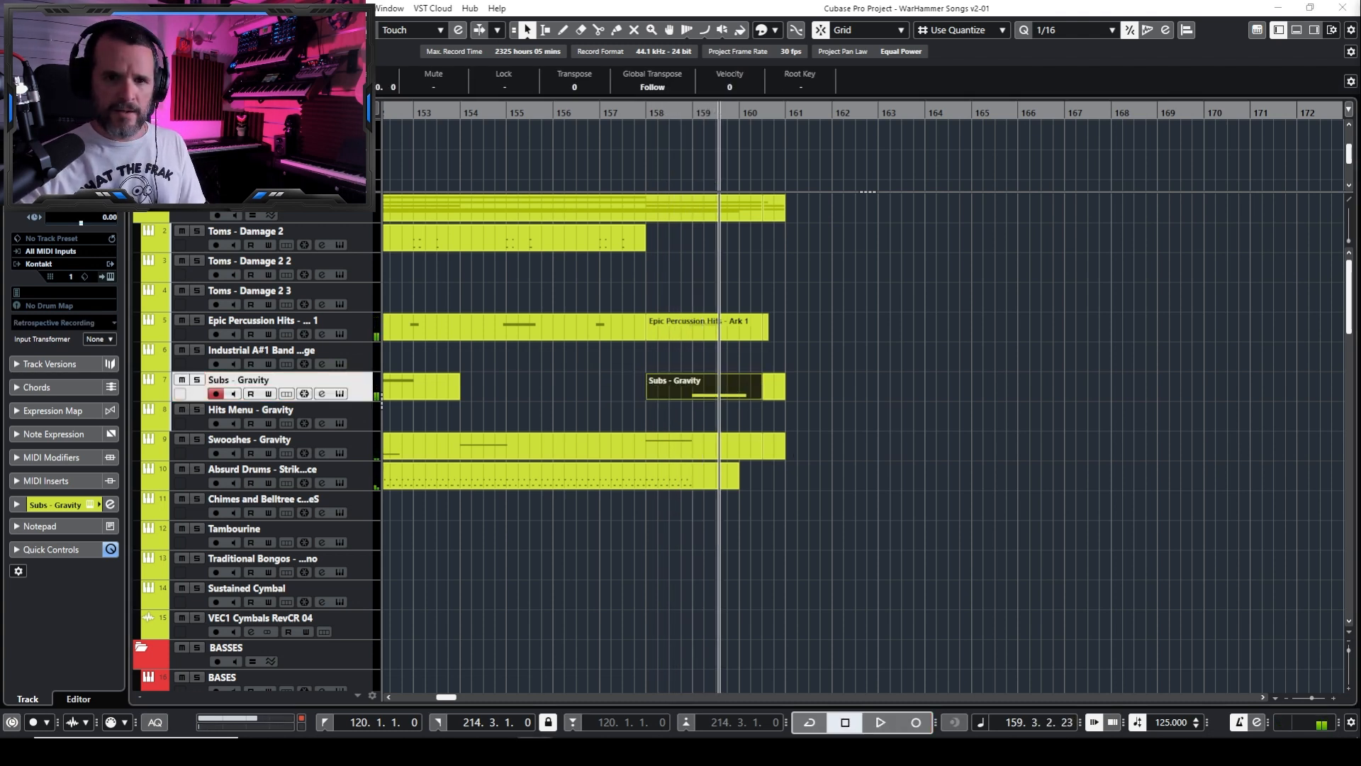
pyautogui.hotkey('ctrl', 'z')
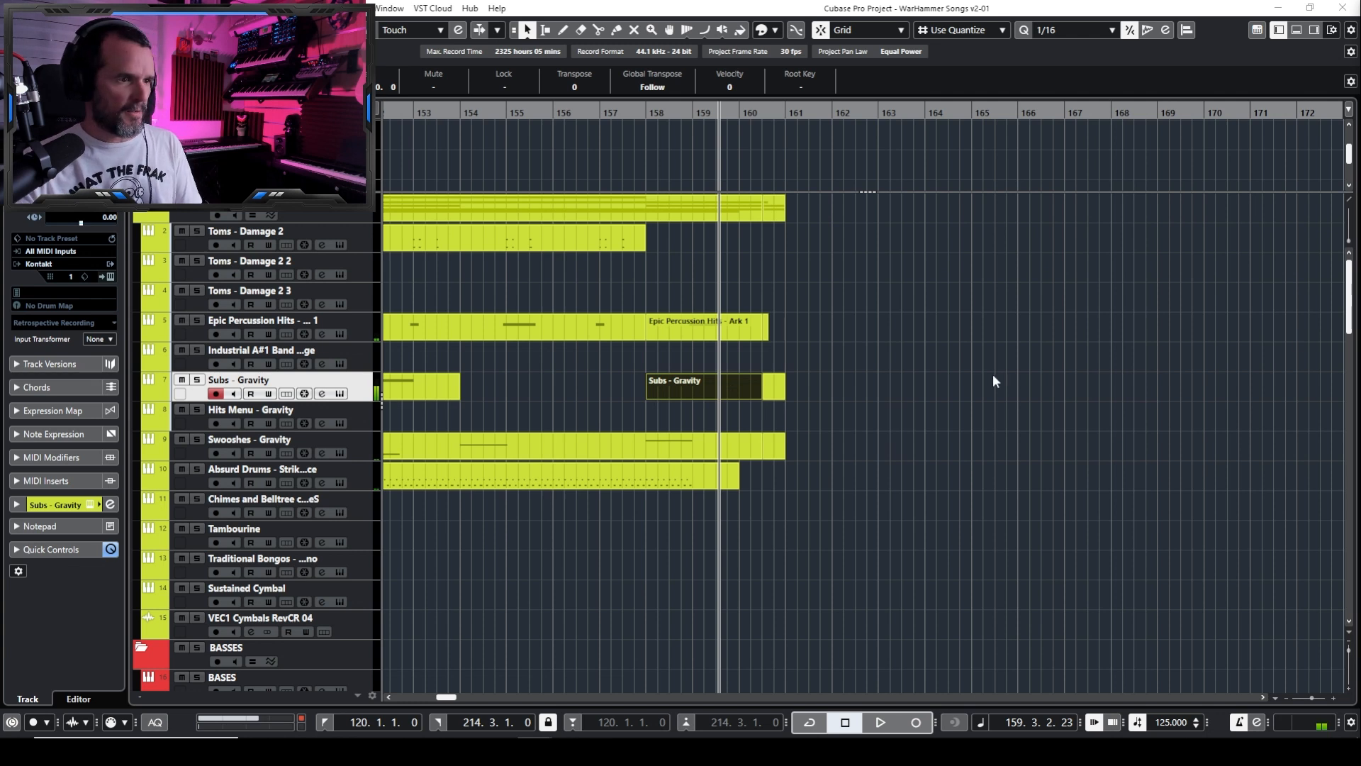
# Delete the Subs - Gravity parts between bars 158 and 161
pyautogui.moveTo(832, 377); pyautogui.dragTo(732, 402)
pyautogui.press('Delete')
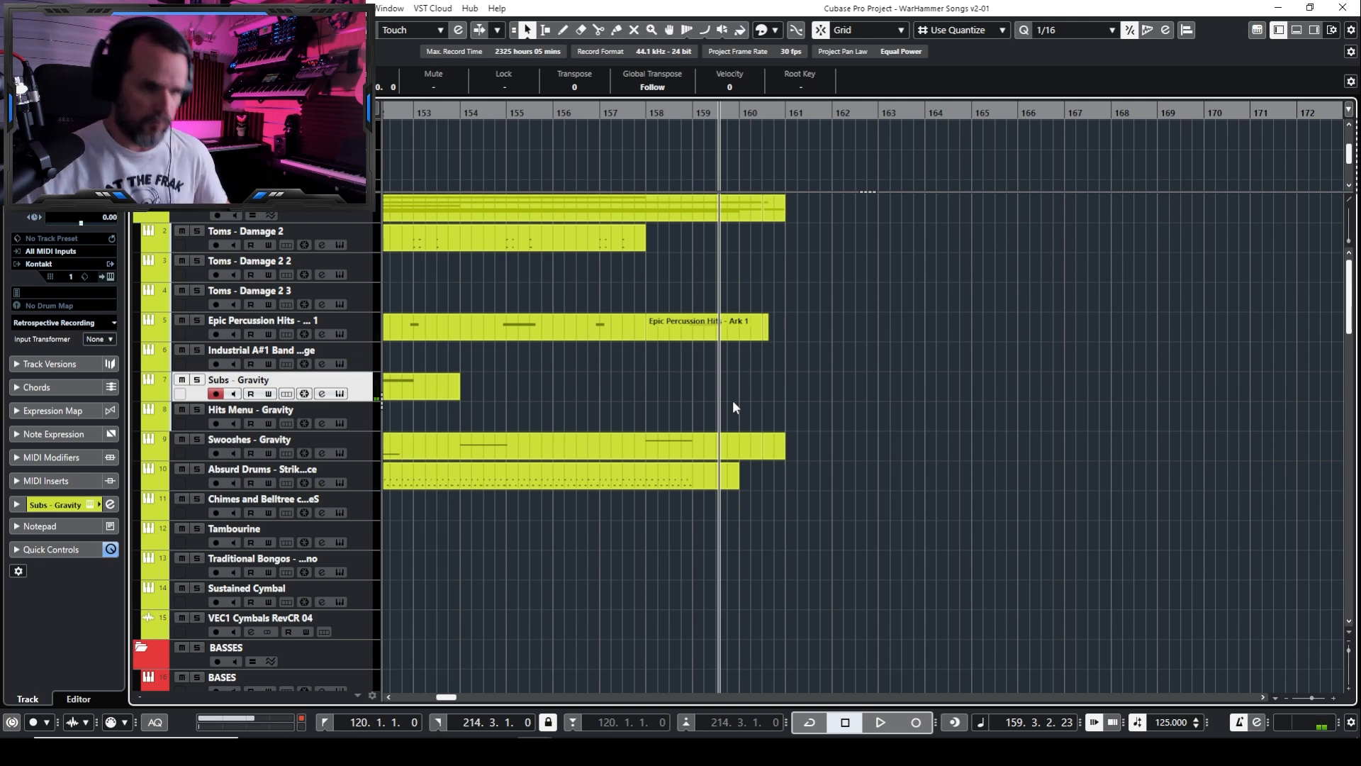
pyautogui.hotkey('alt', 'Tab')
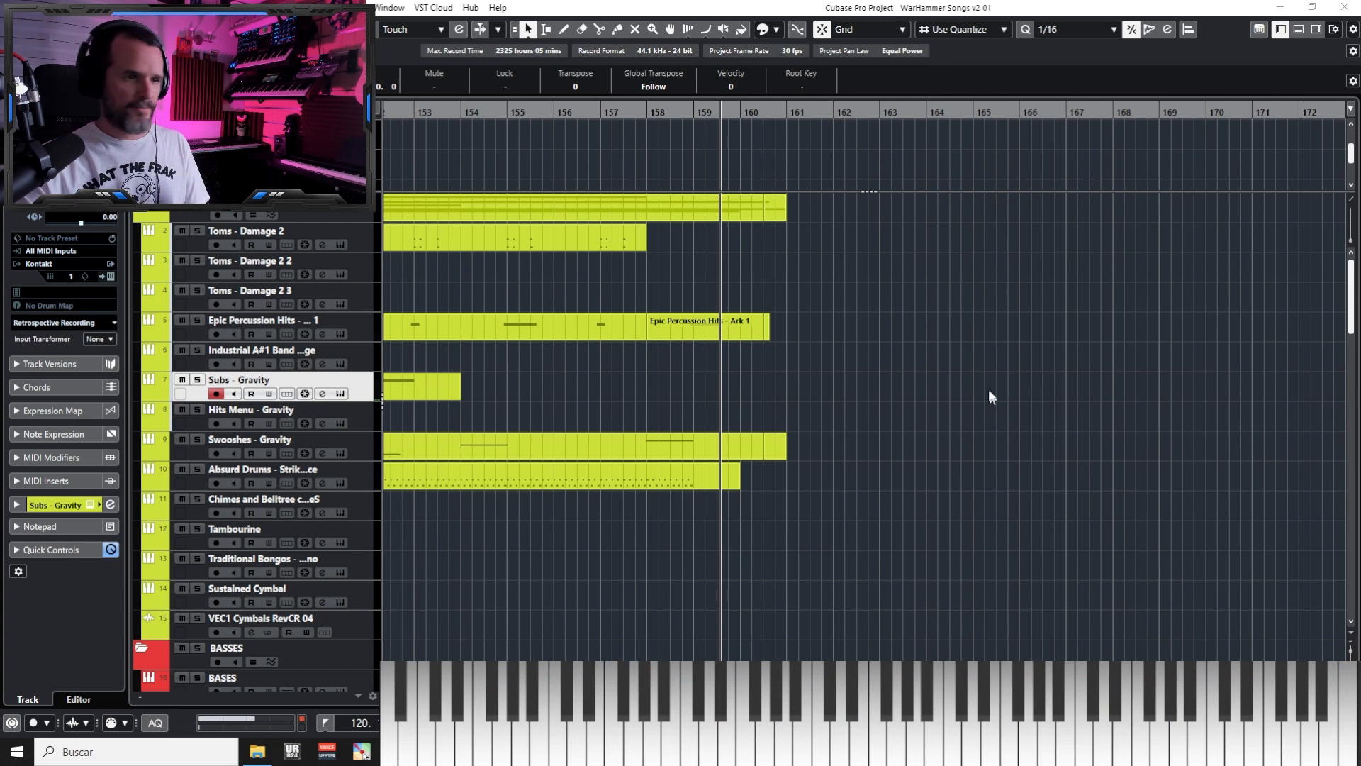
# Record a new take on the Subs - Gravity track, with its sustained note starting at bar 159
pyautogui.click(1069, 436)
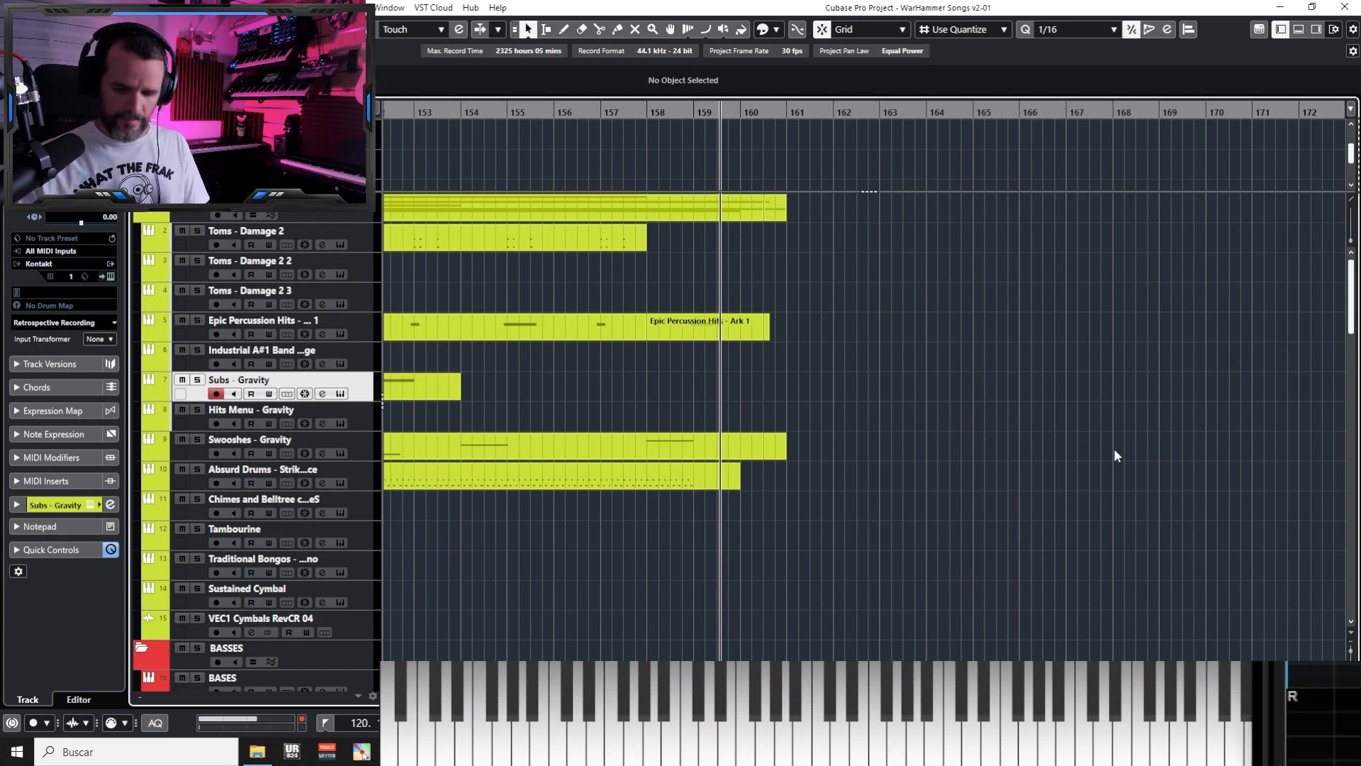
pyautogui.press('KP_Multiply')
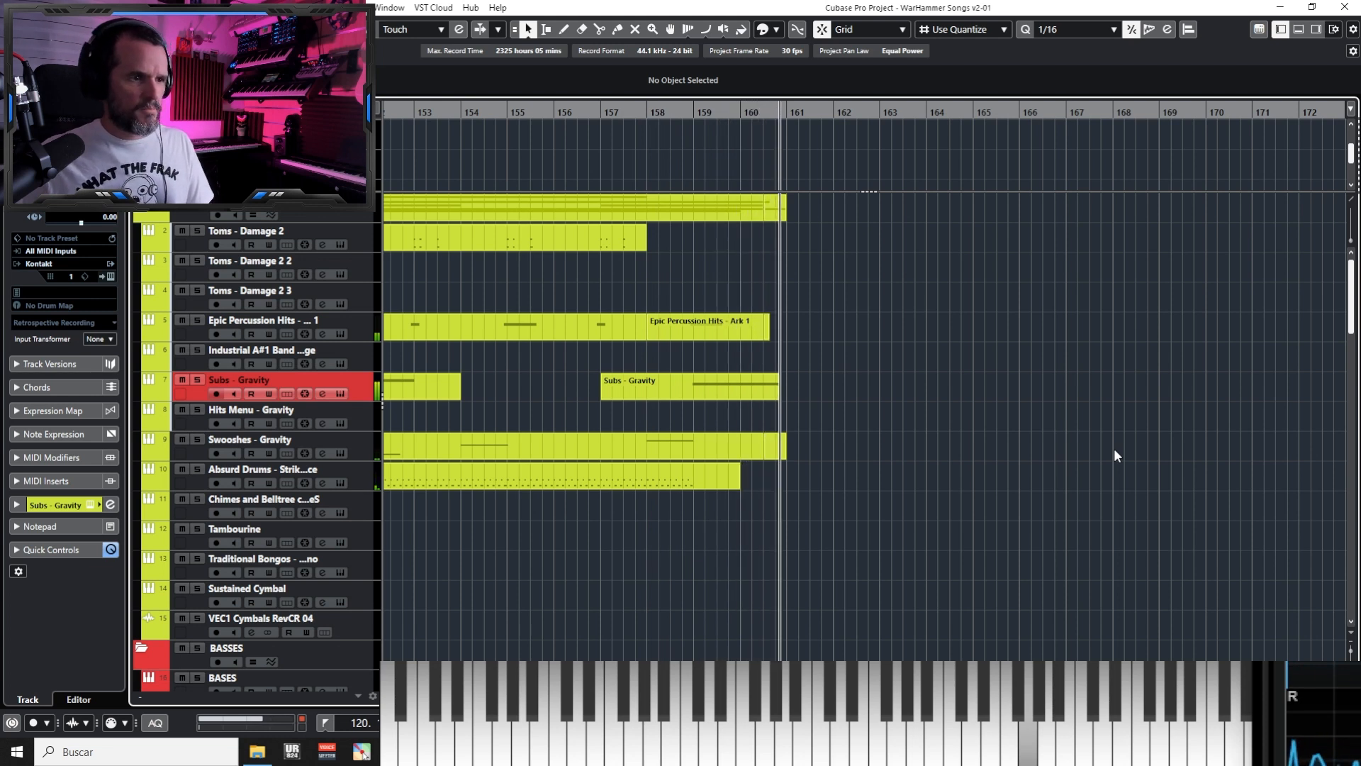
pyautogui.press('space')
pyautogui.click(974, 469)
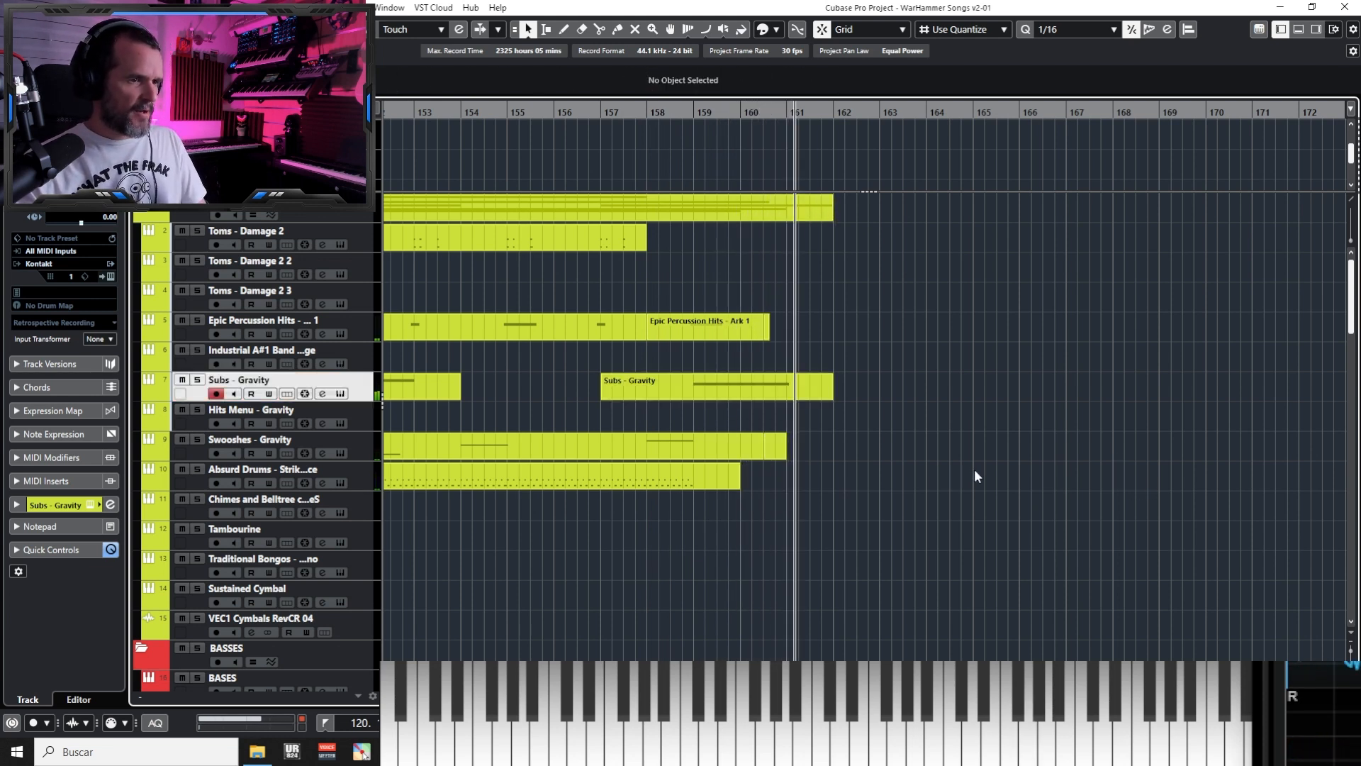
# Examine the start and length of the recorded Subs - Gravity note in the Key Editor and return to the project
pyautogui.click(725, 384)
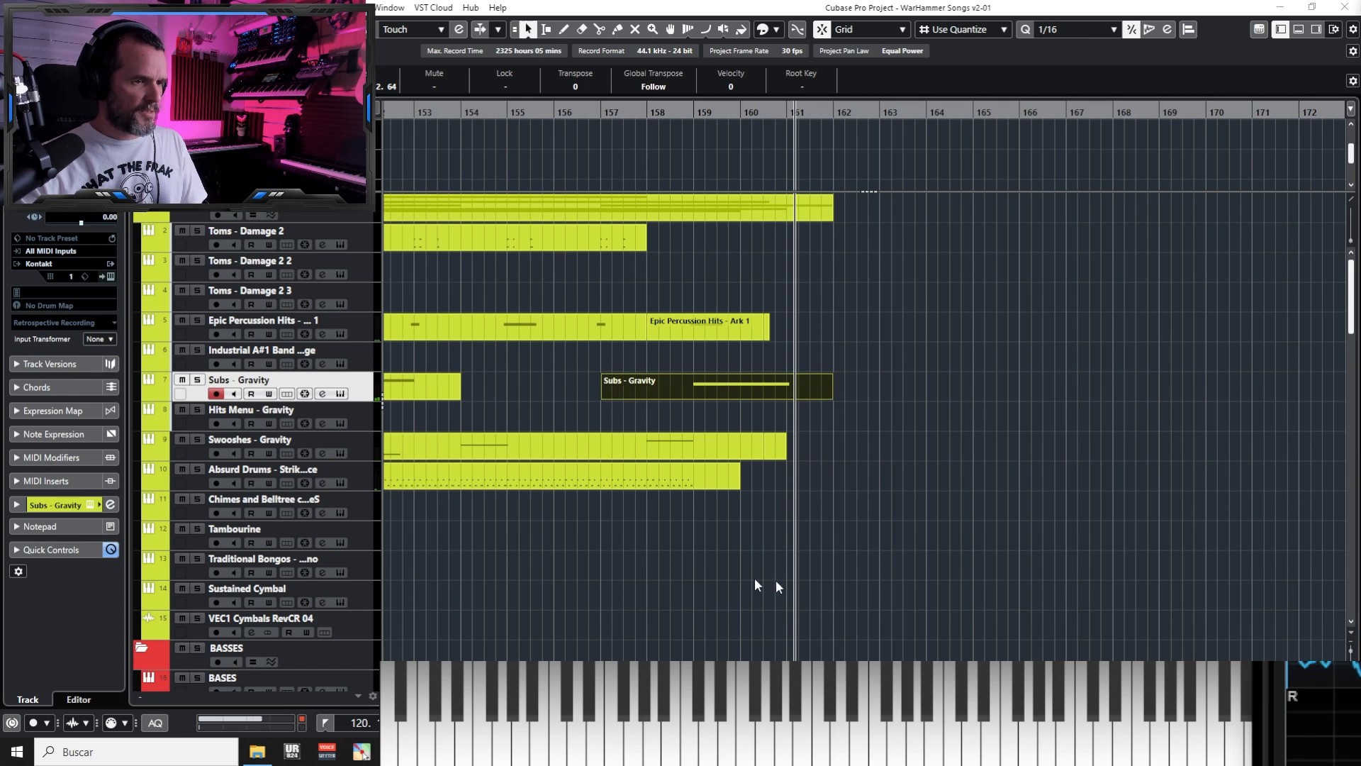
pyautogui.moveTo(1360, 99); pyautogui.dragTo(819, 81)
pyautogui.doubleClick(819, 81)
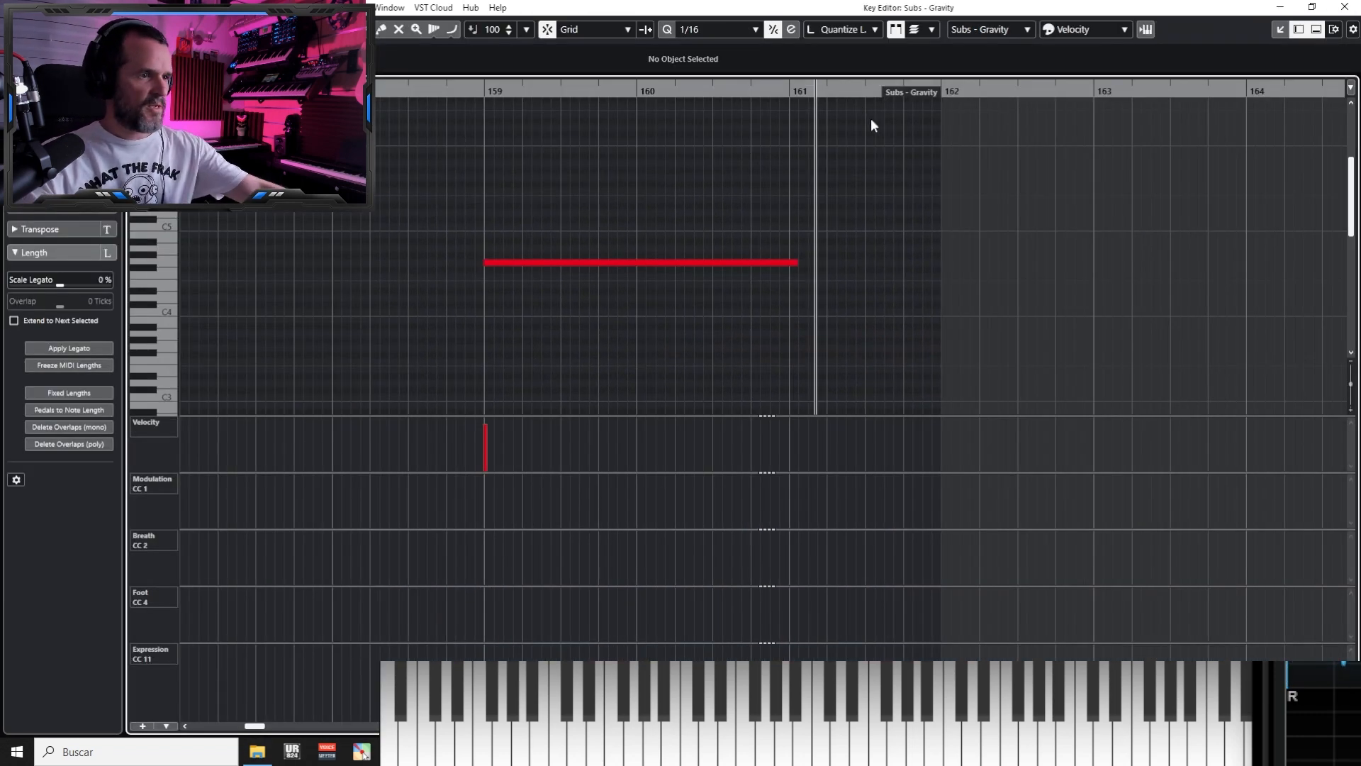
pyautogui.hotkey('alt', 'l')
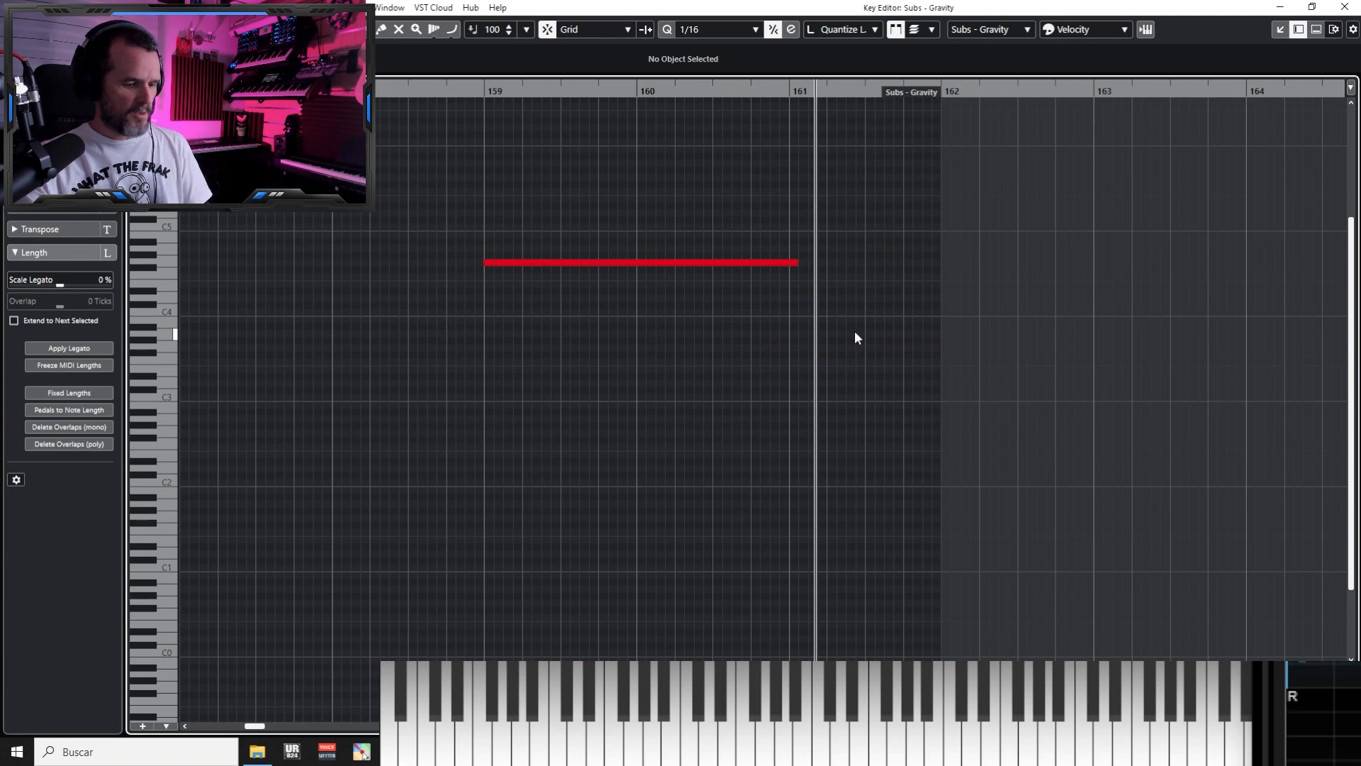
pyautogui.press('Return')
pyautogui.click(941, 430)
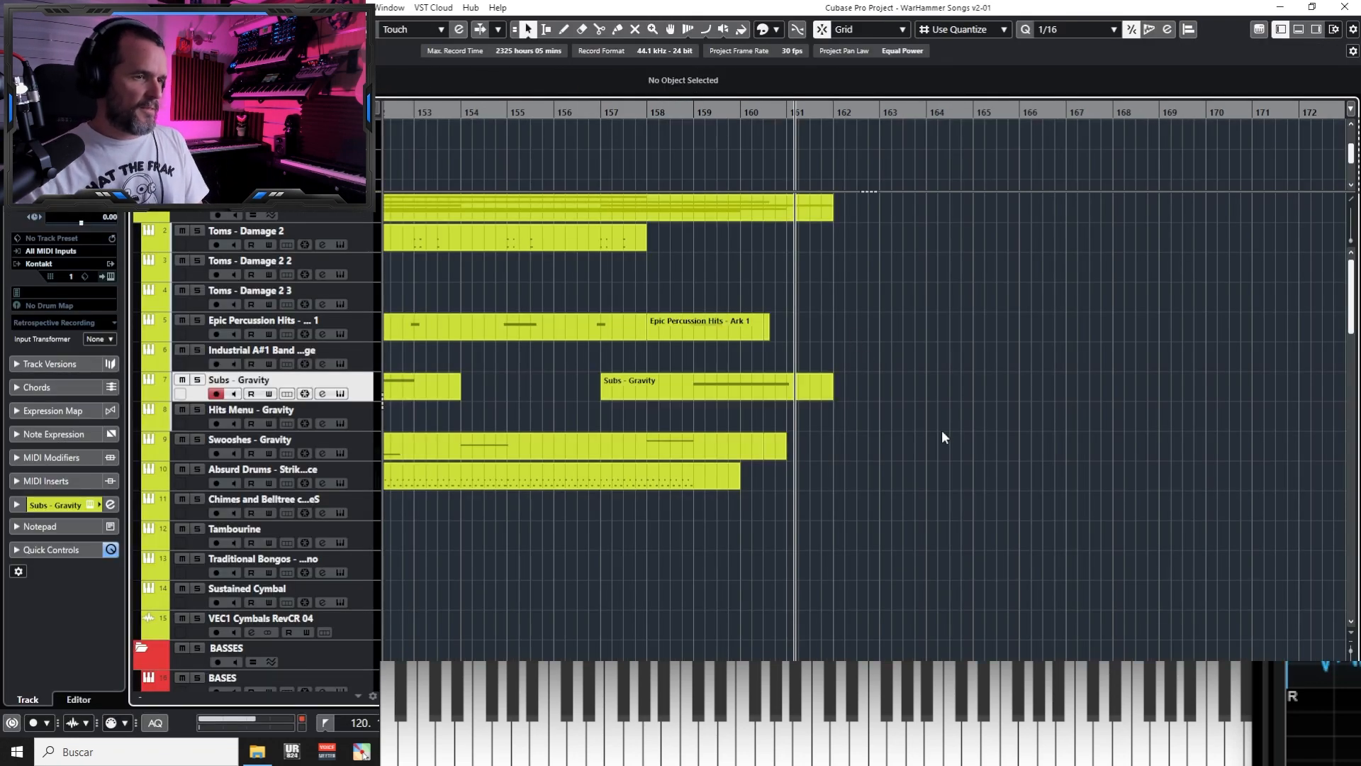
# Play the mix from about bar 158 and inspect the note in the Epic Percussion Hits - Ark 1 part starting there
pyautogui.press('KP_Subtract')
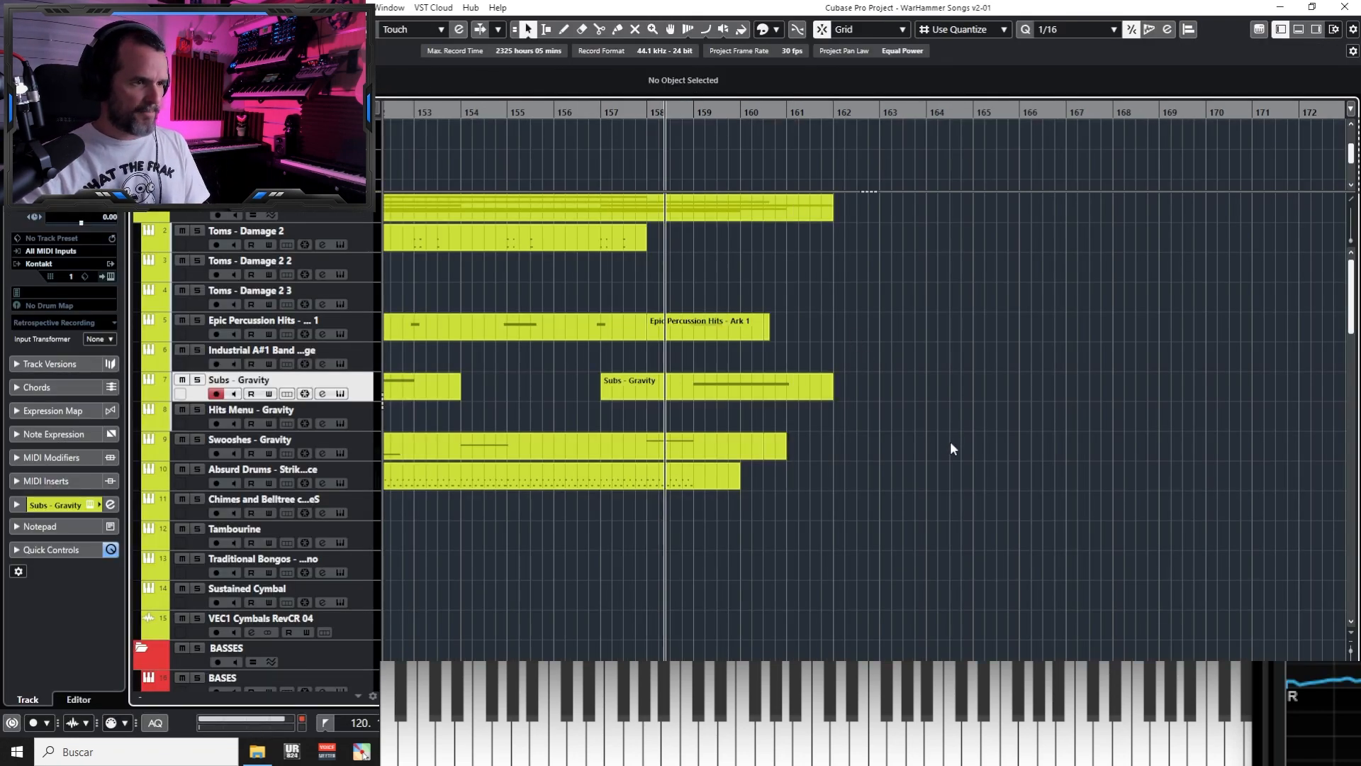
pyautogui.press('h')
pyautogui.press('h')
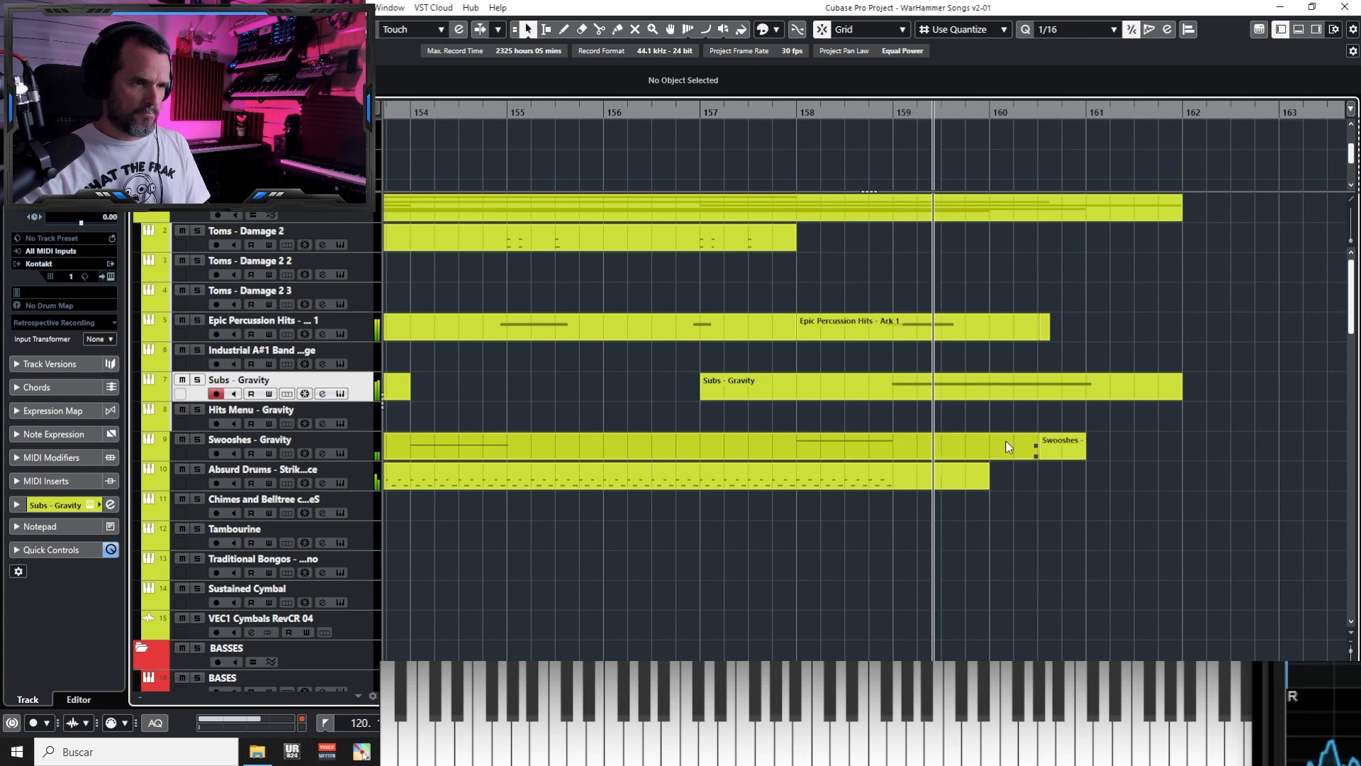
pyautogui.click(896, 329)
pyautogui.press('Return')
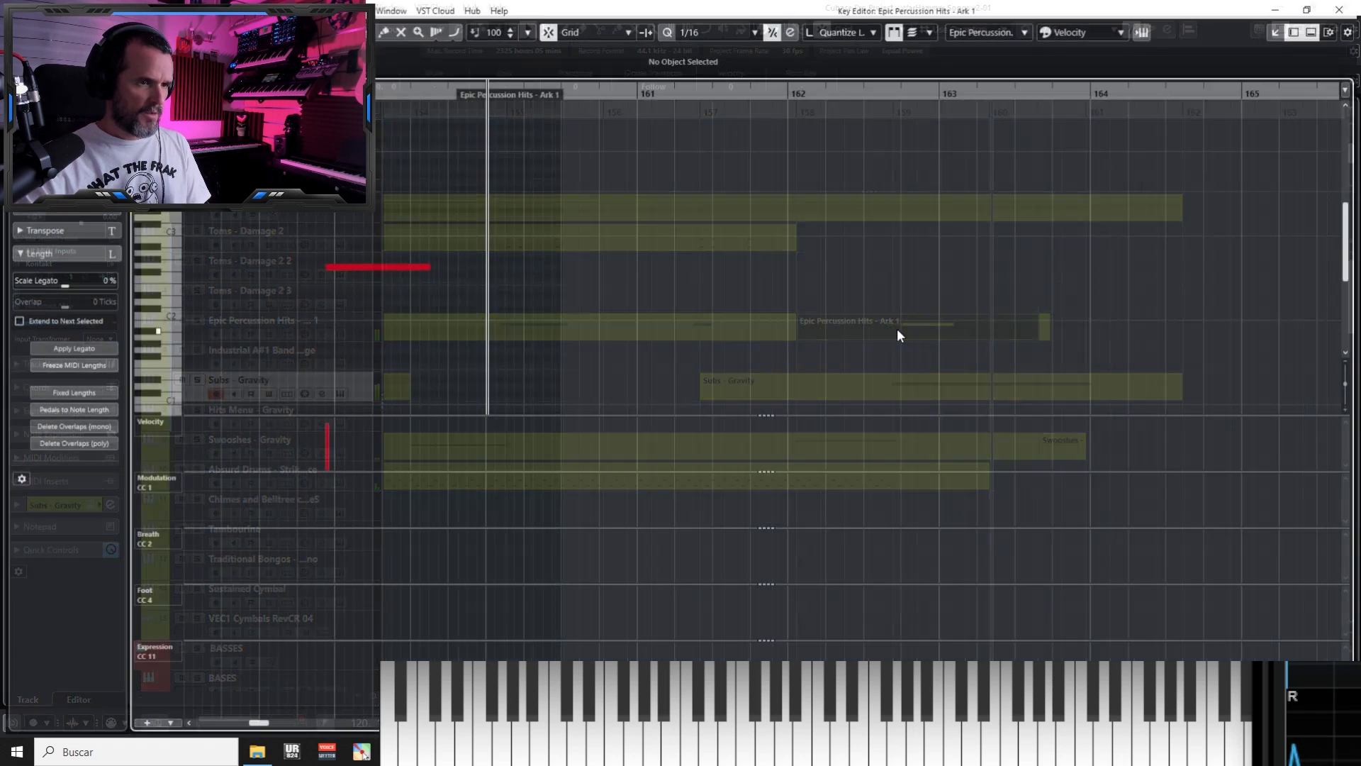
pyautogui.click(365, 265)
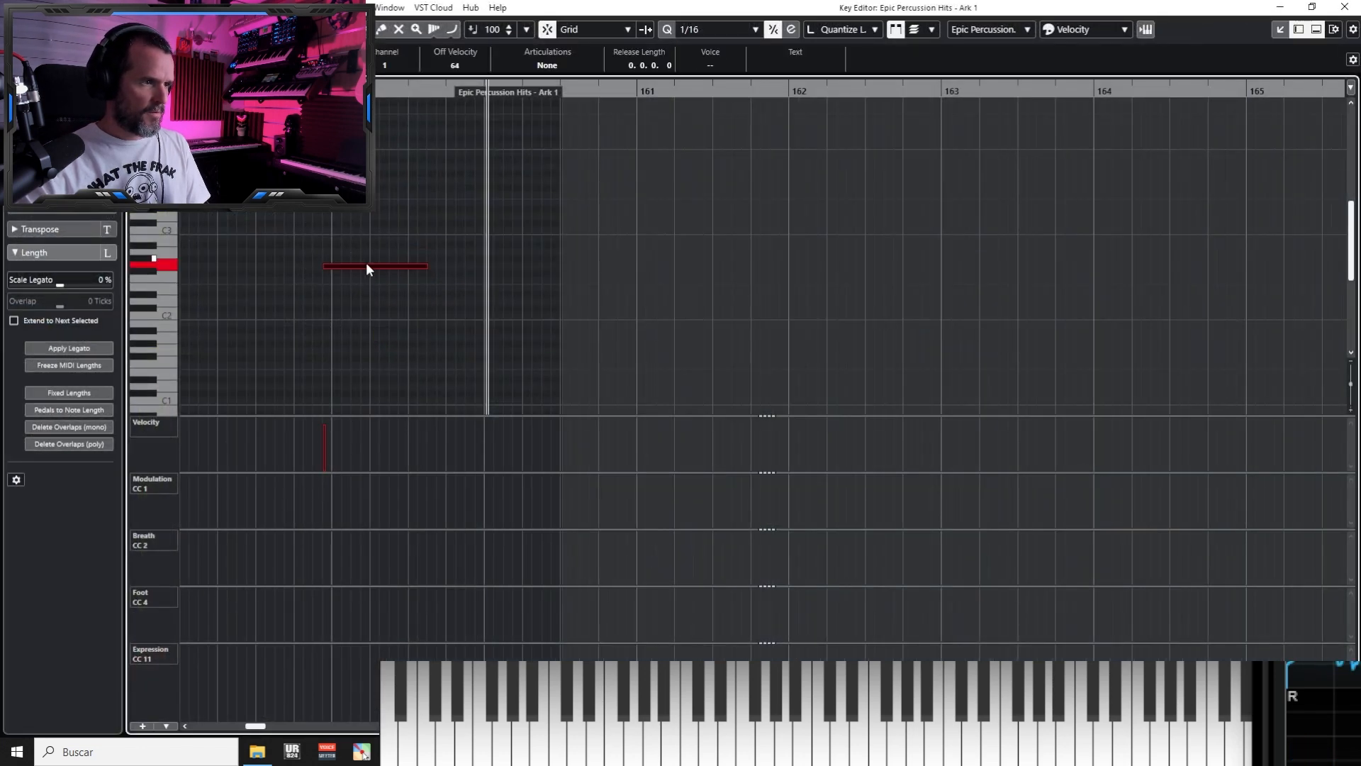
pyautogui.press('Return')
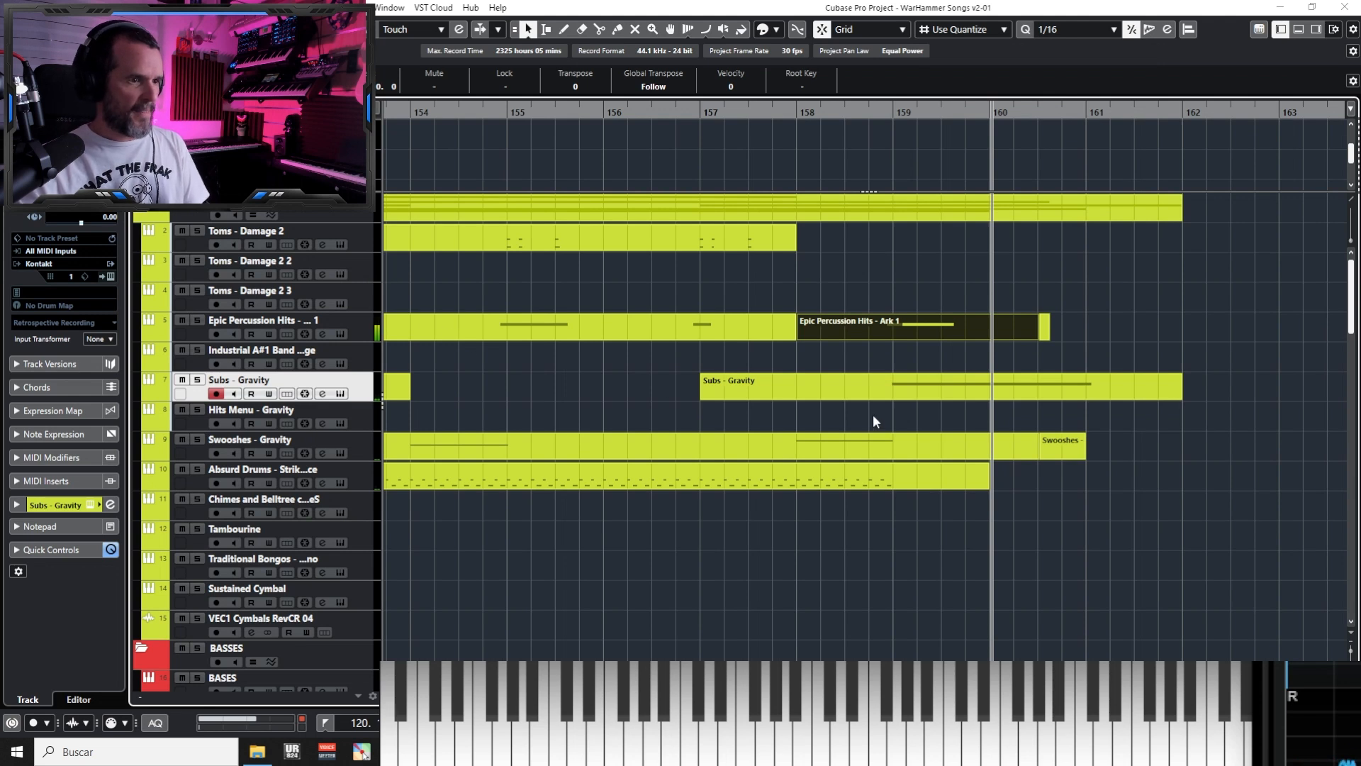
pyautogui.press('KP_0')
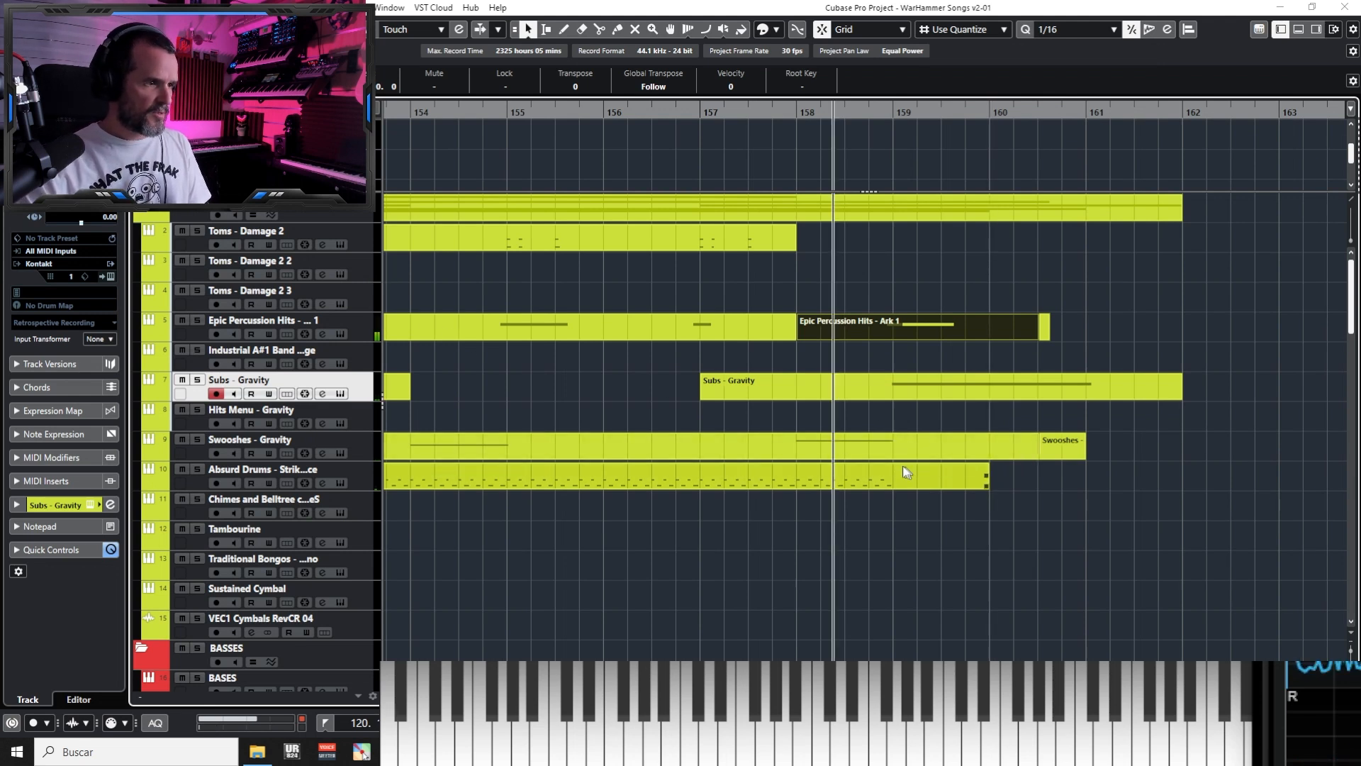
# Record a take on the Hits Menu - Gravity track from bar 158, with a long hit at bar 159
pyautogui.click(357, 411)
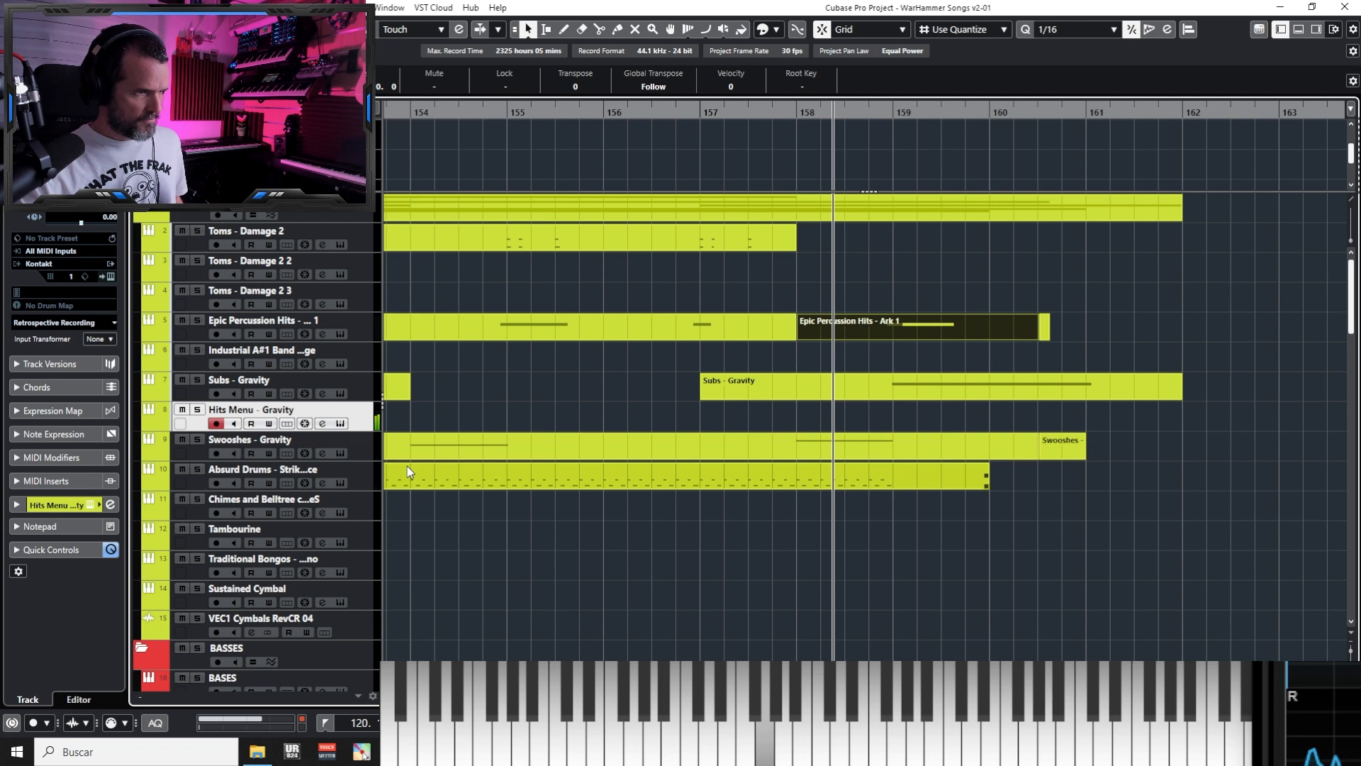
pyautogui.press('KP_Subtract')
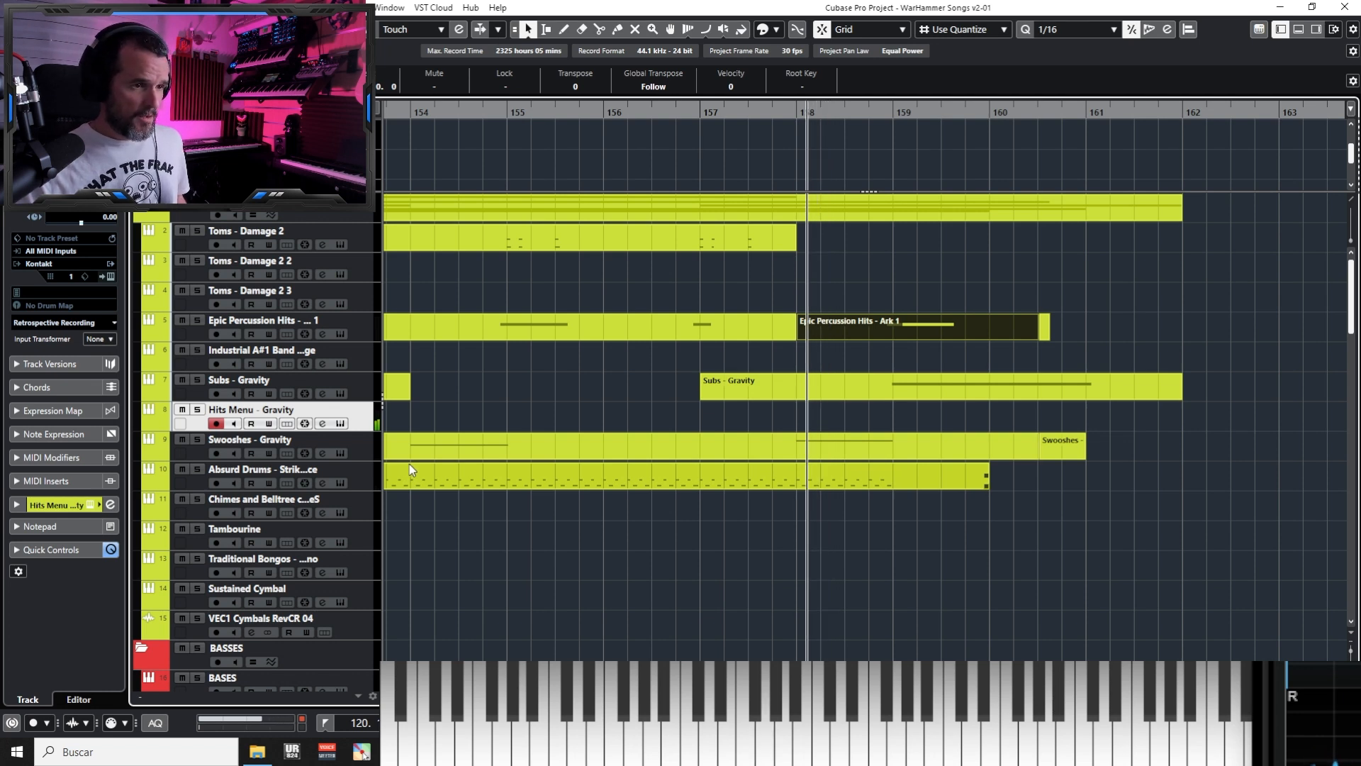
pyautogui.click(796, 115)
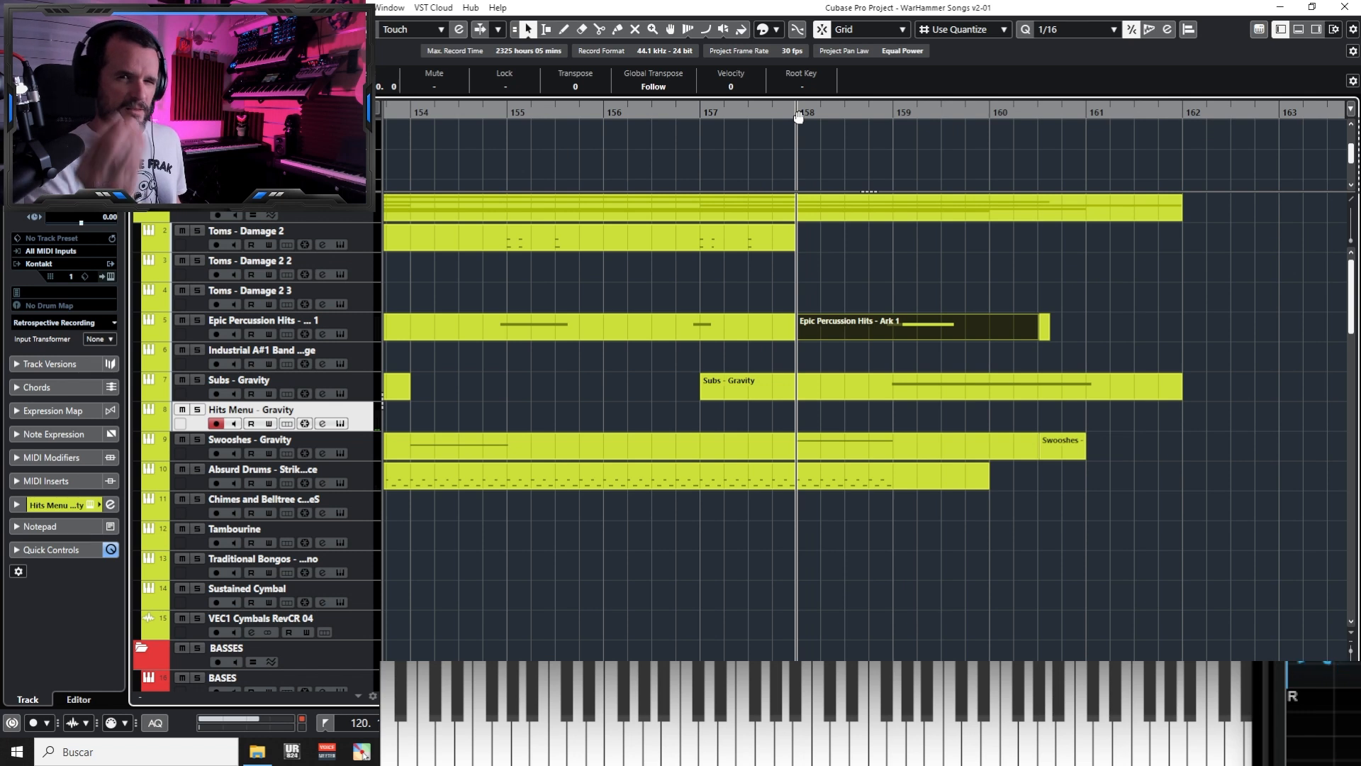
pyautogui.press('KP_Multiply')
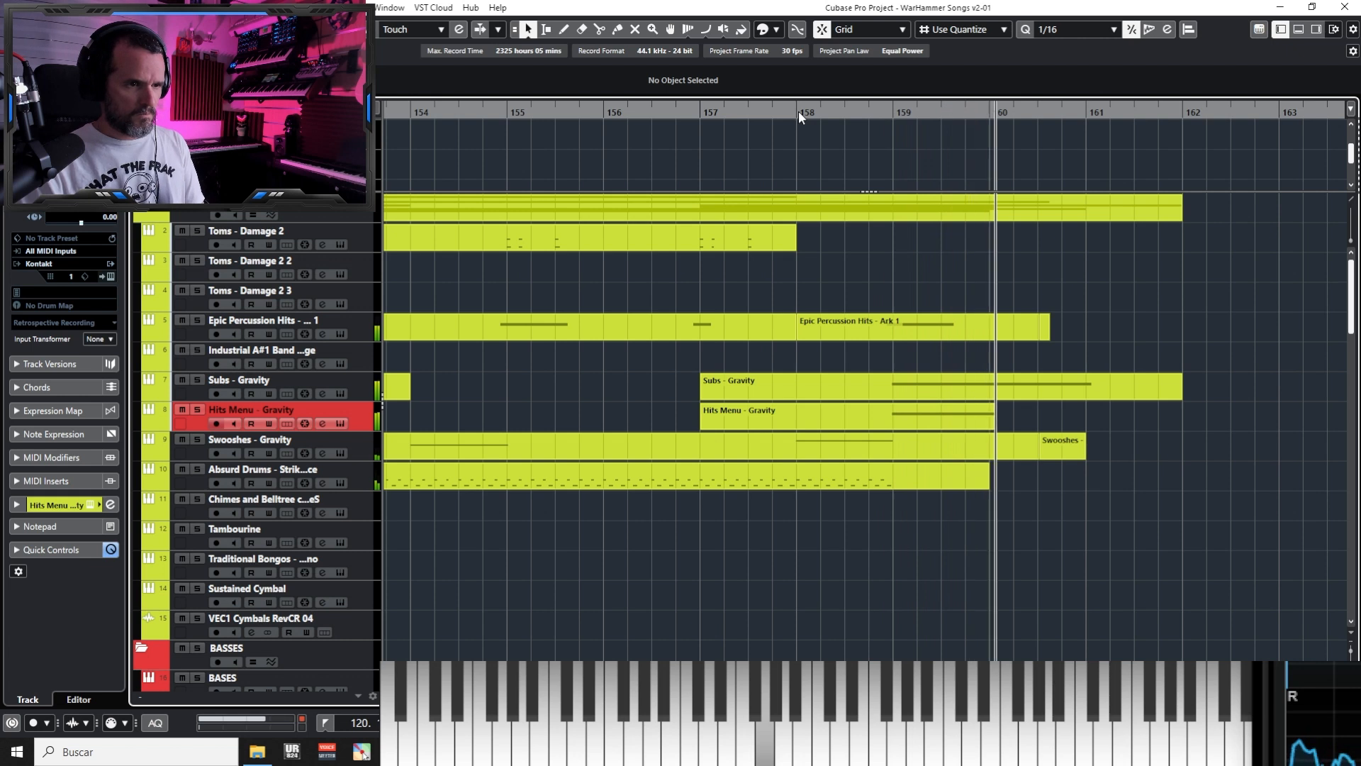
pyautogui.press('space')
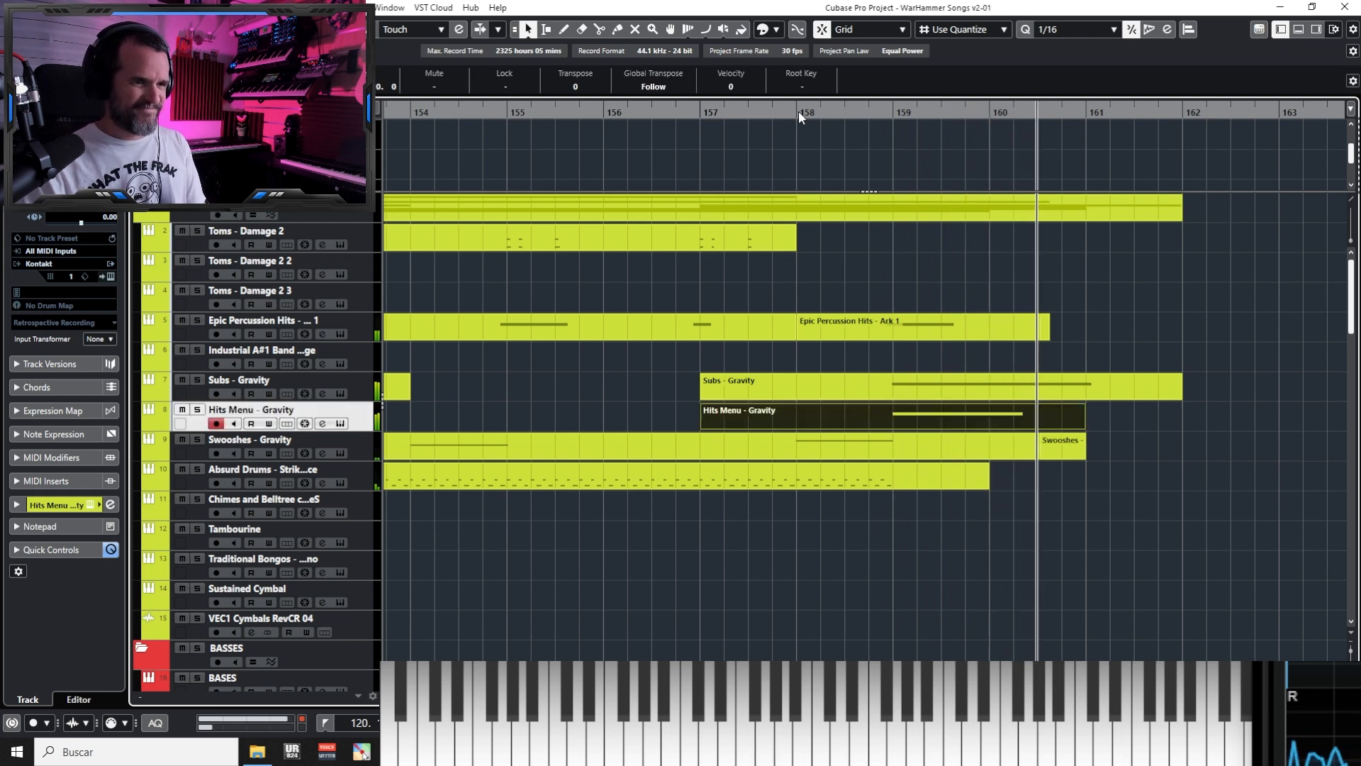
# Solo the Hits Menu - Gravity track to audition its sound alone, and turn the solo off again
pyautogui.click(930, 388)
pyautogui.click(1045, 536)
pyautogui.press('s')
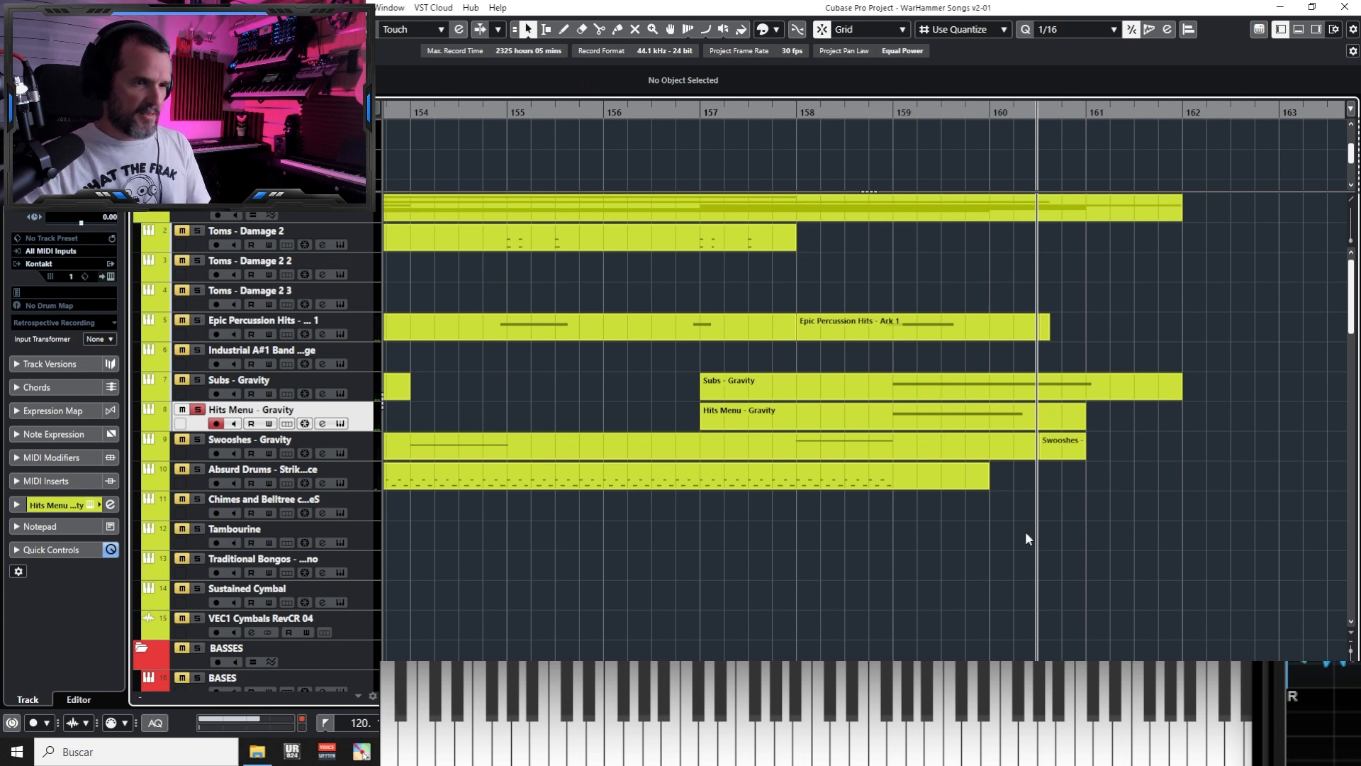
pyautogui.click(199, 410)
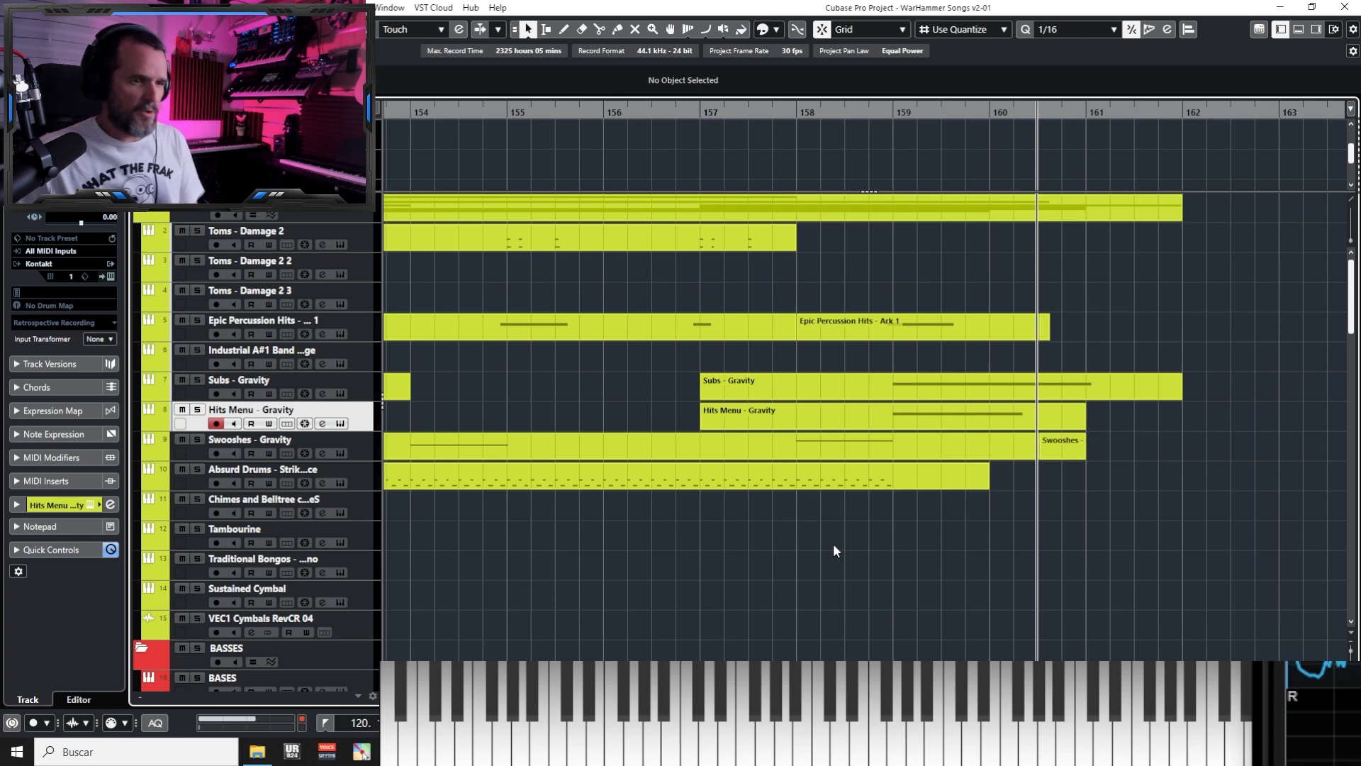
# Record a take of short notes, one per bar, on the Cello - Spic track in the String Section until about bar 166
pyautogui.scroll(-10, 833, 543)
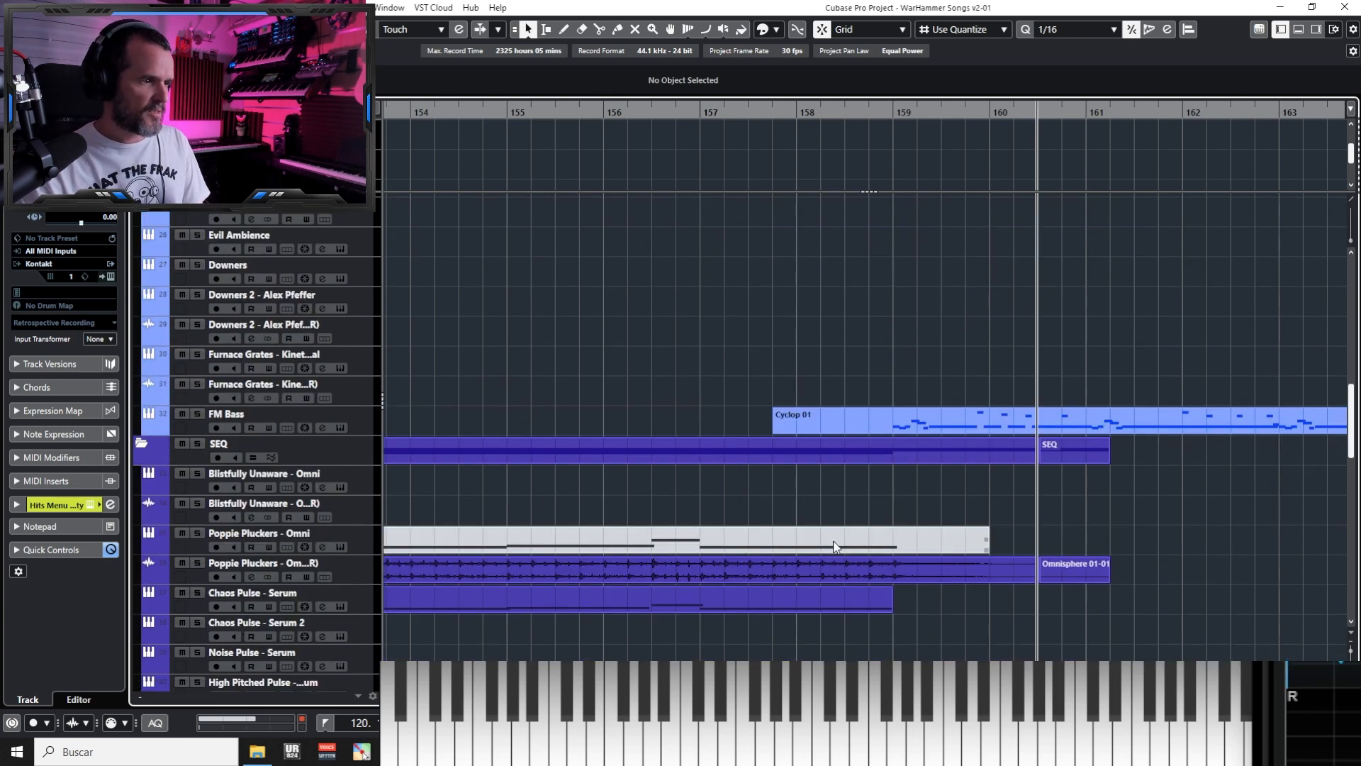
pyautogui.scroll(-4, 950, 544)
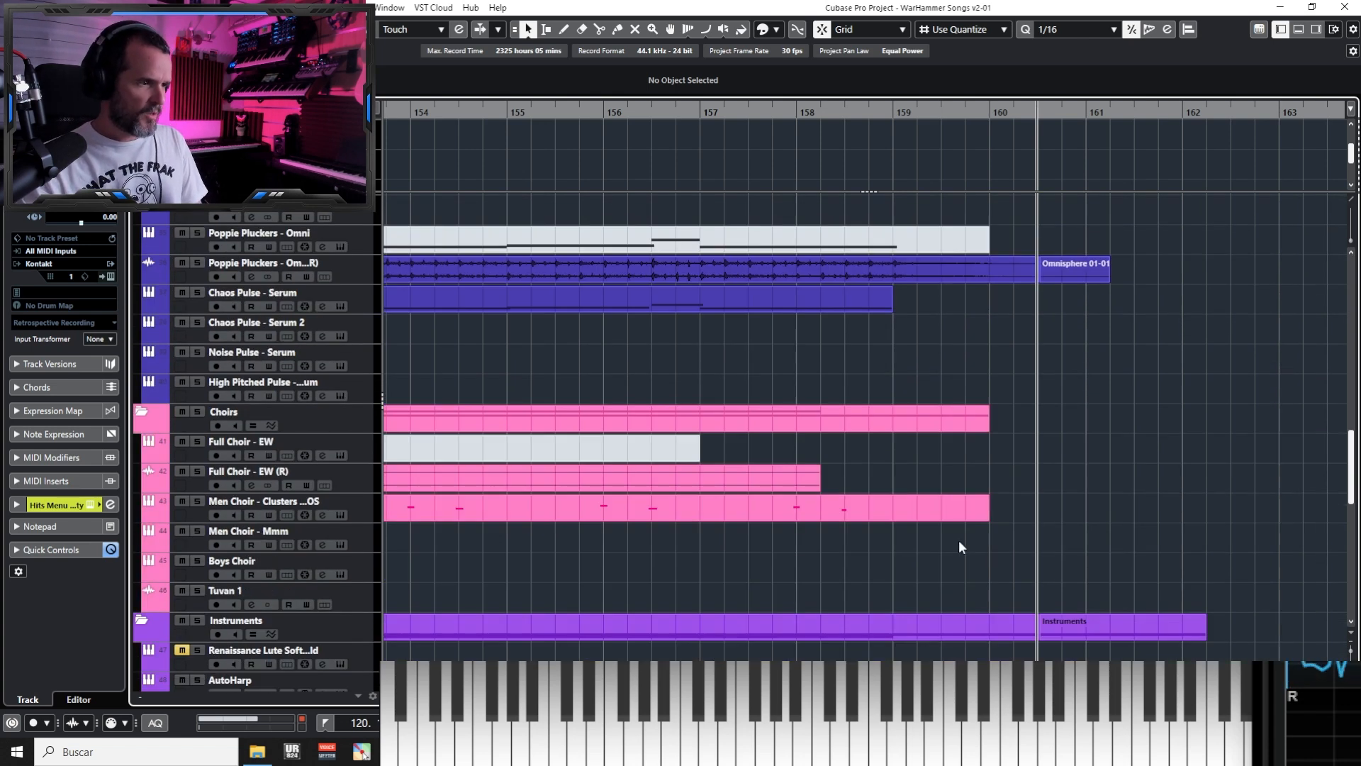
pyautogui.scroll(-7, 960, 547)
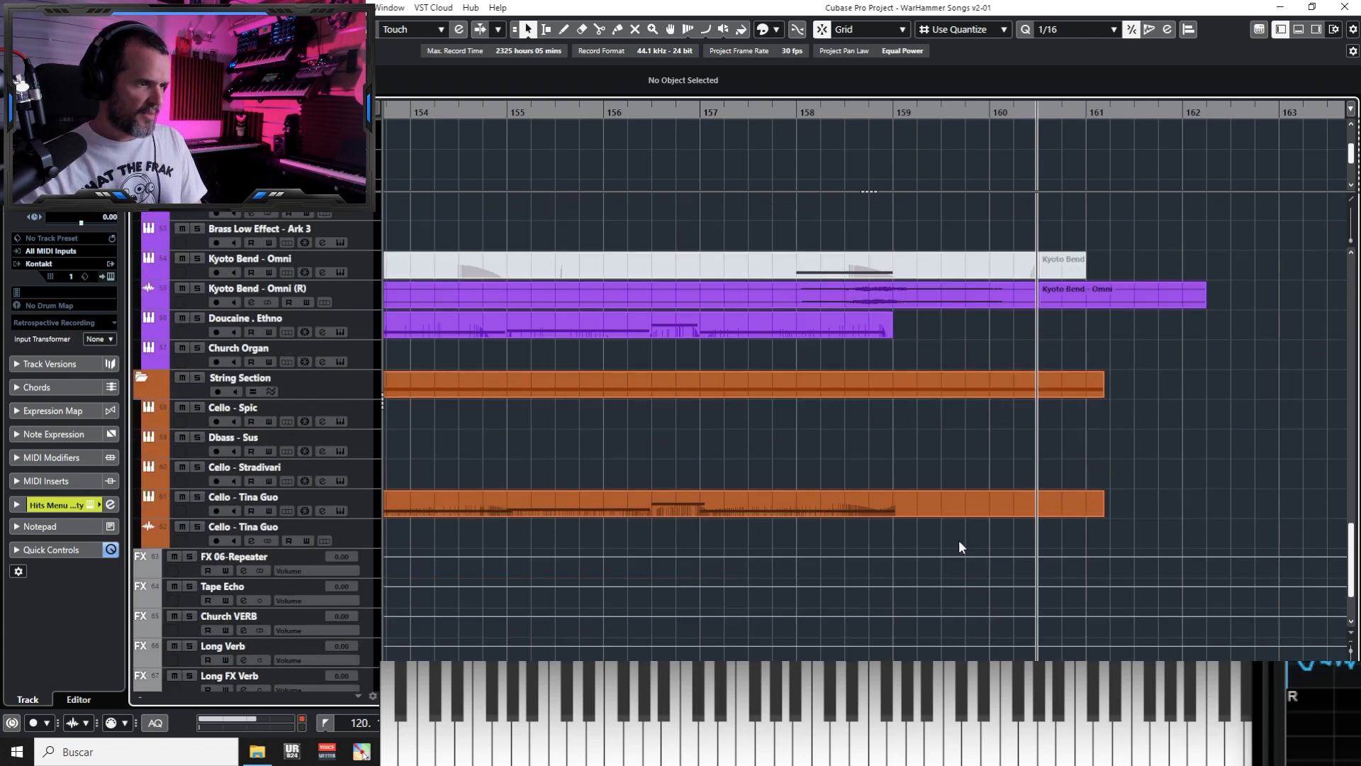
pyautogui.click(372, 418)
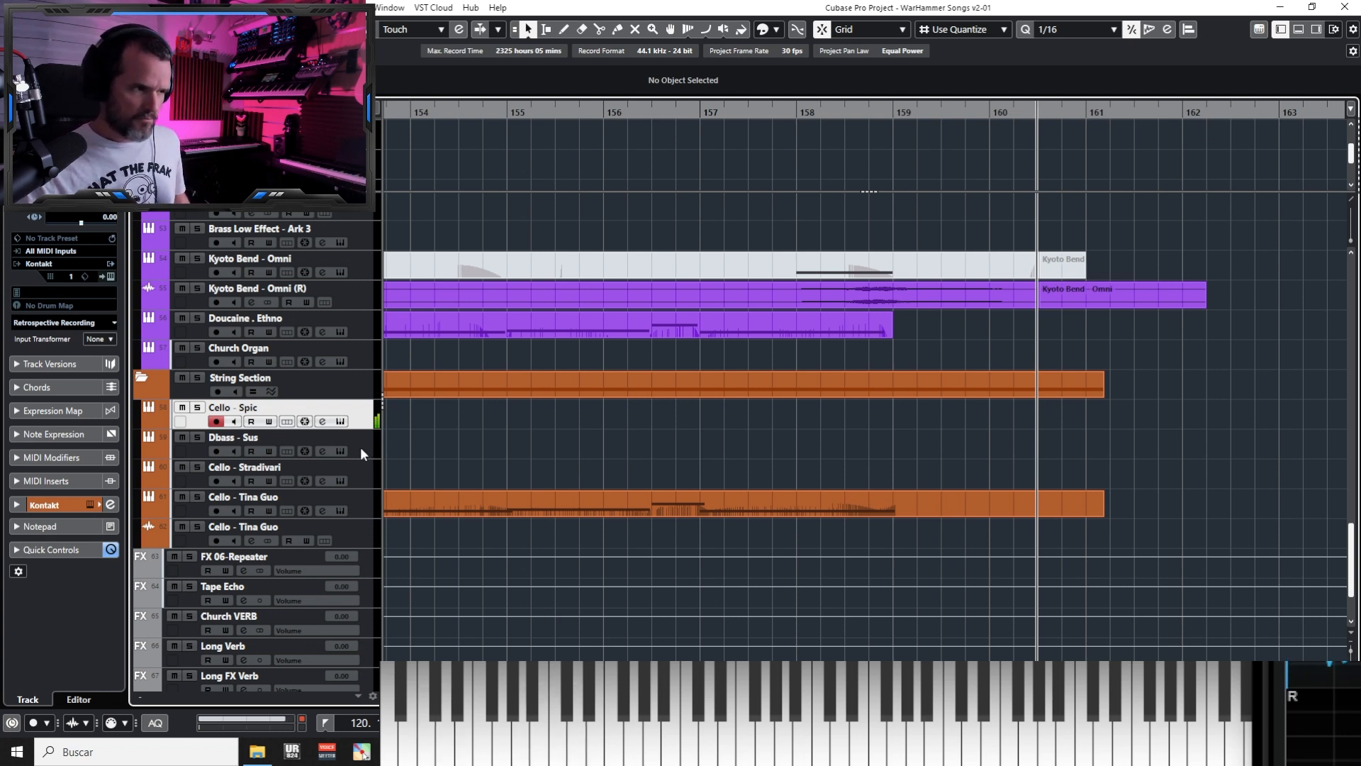
pyautogui.press('KP_Multiply')
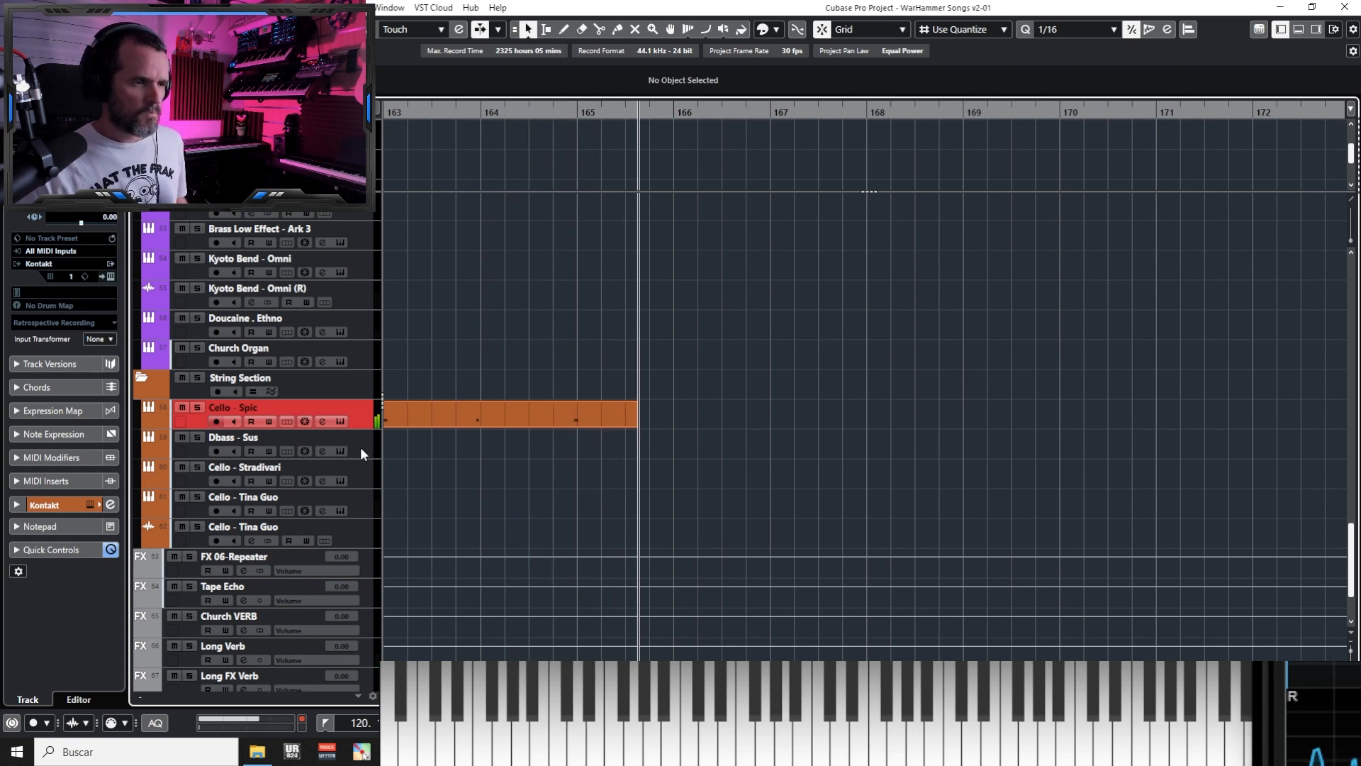
pyautogui.press('space')
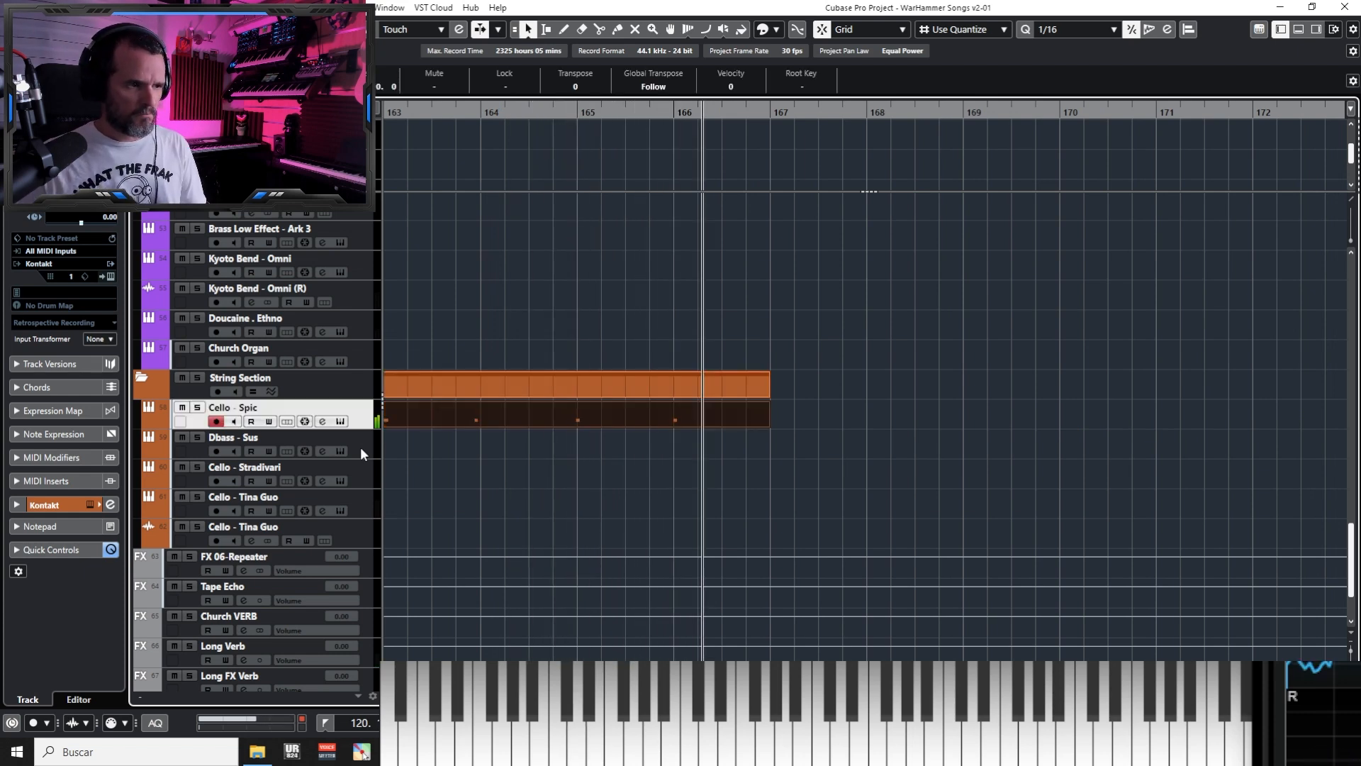
# Select all notes of the Cello - Spic part in the Key Editor and nudge them in 1/128 steps to line up with the bar starts
pyautogui.press('Return')
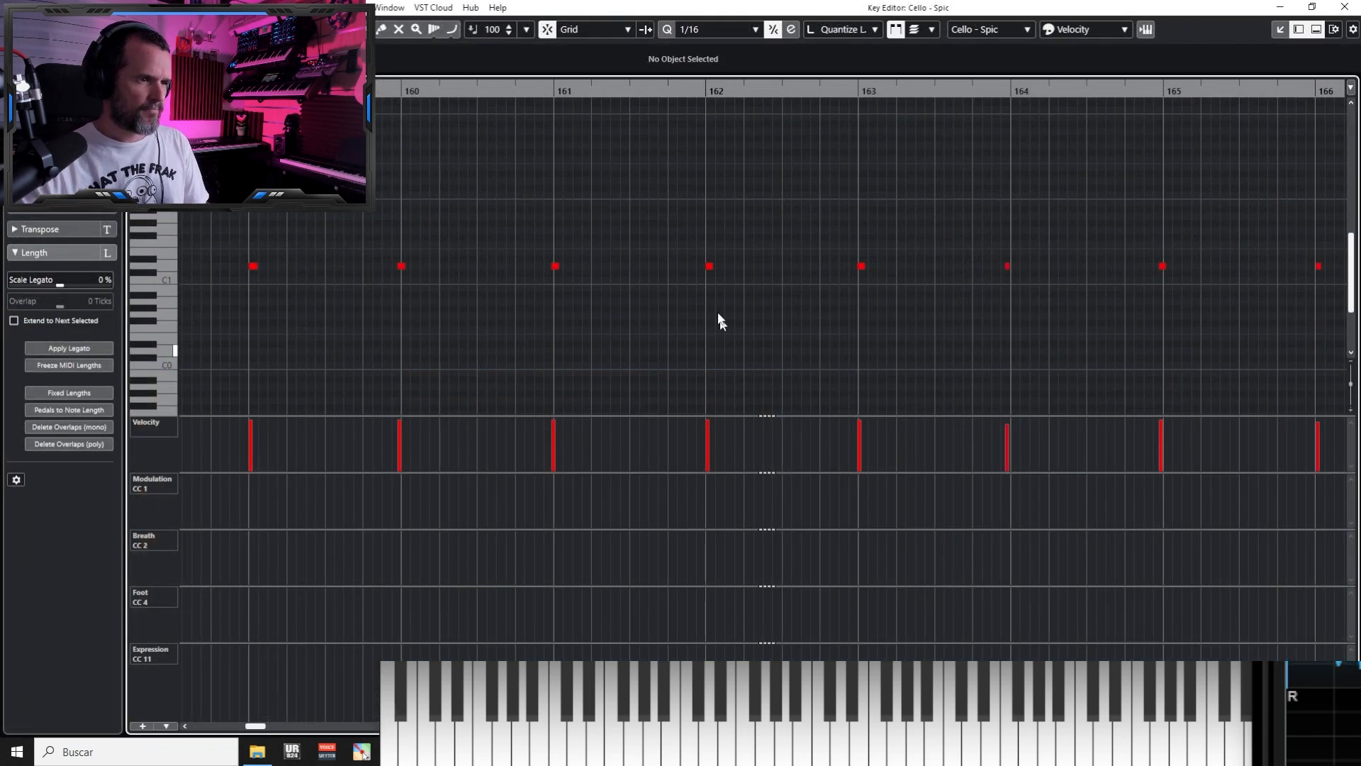
pyautogui.hotkey('ctrl', 'a')
pyautogui.hotkey('ctrl', 'Left')
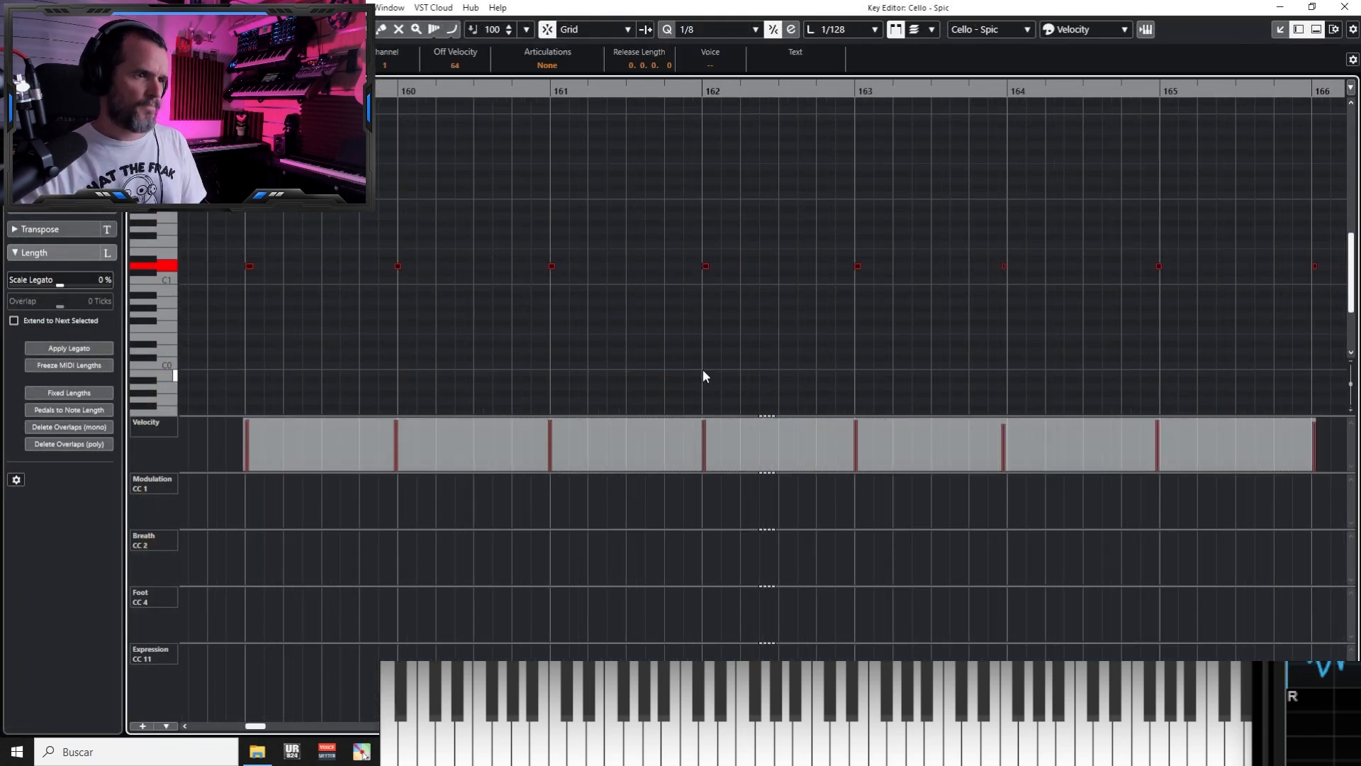
pyautogui.hotkey('ctrl', 'Right')
pyautogui.hotkey('ctrl', 'Left')
pyautogui.press('g')
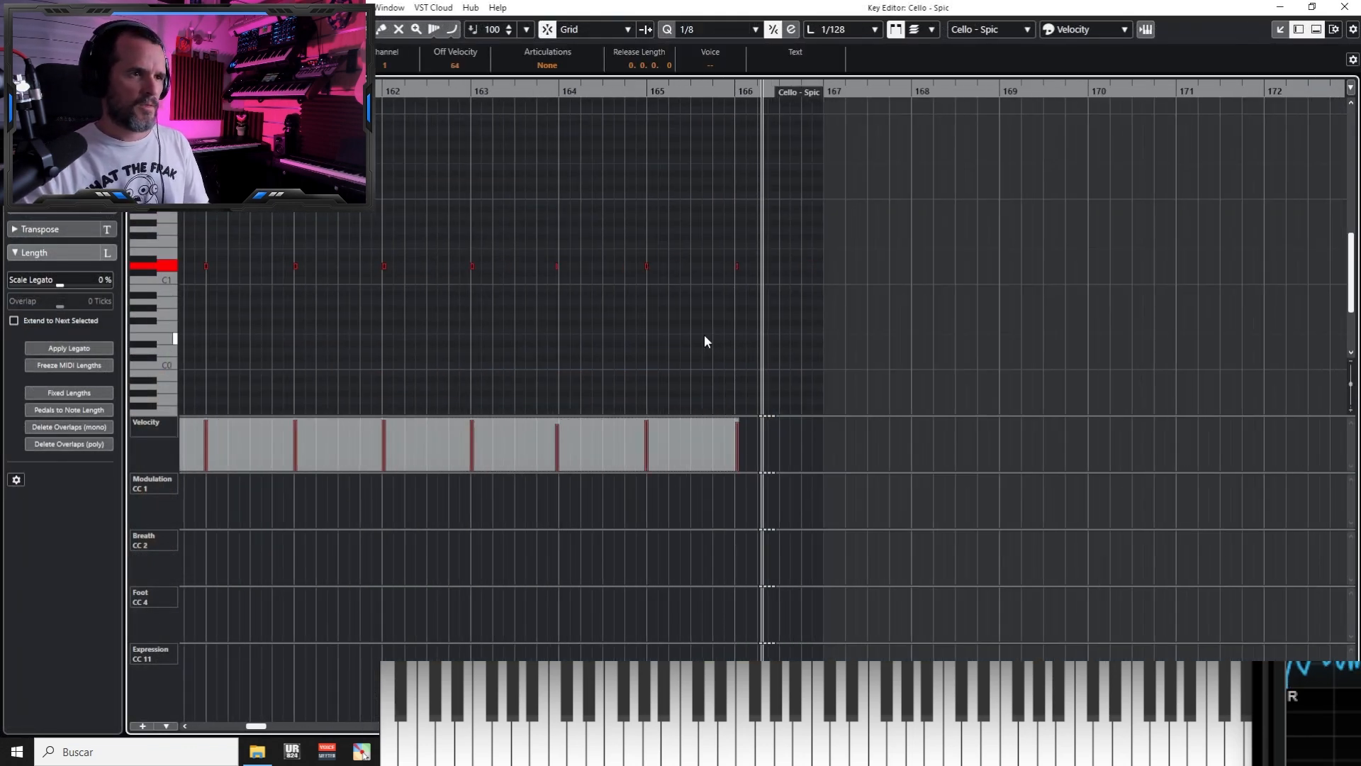
pyautogui.moveTo(603, 326); pyautogui.dragTo(729, 304)
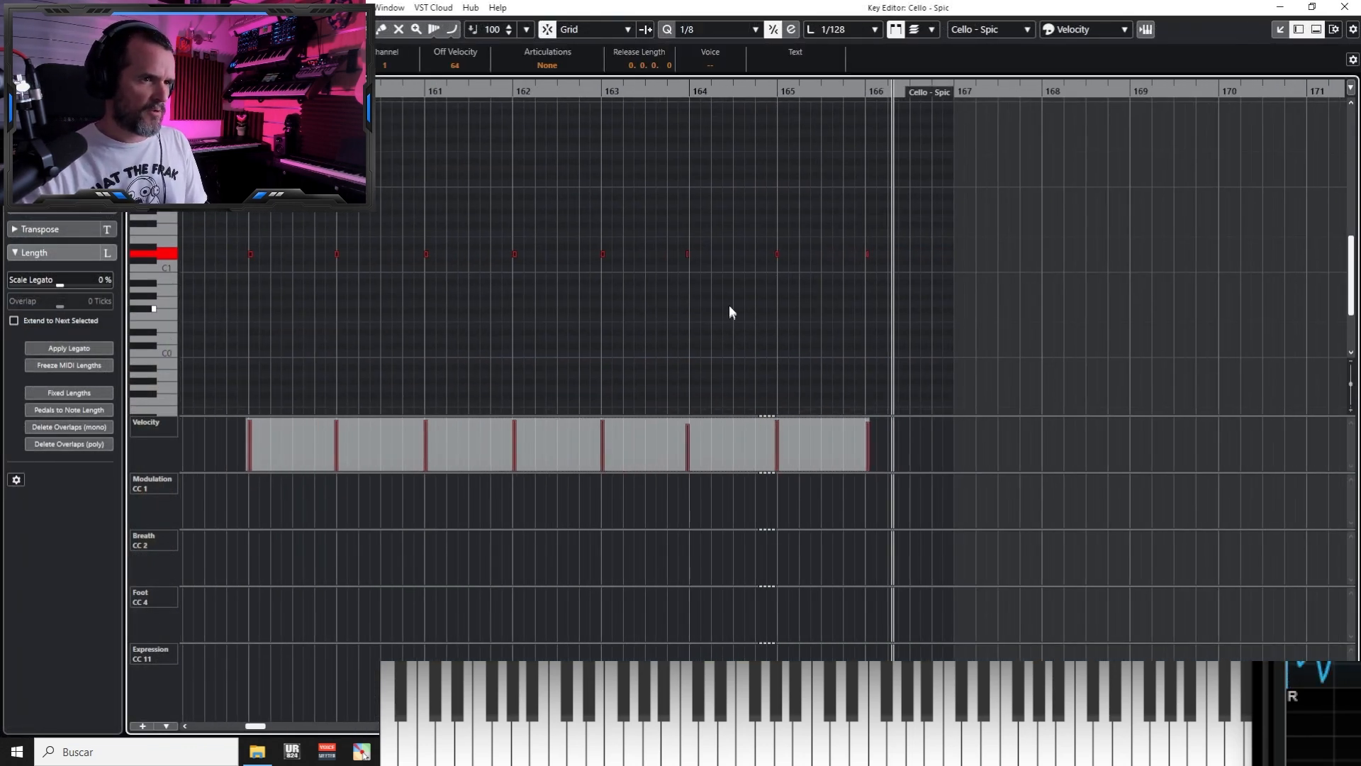
pyautogui.click(818, 29)
pyautogui.click(829, 50)
pyautogui.hotkey('ctrl', 'Right')
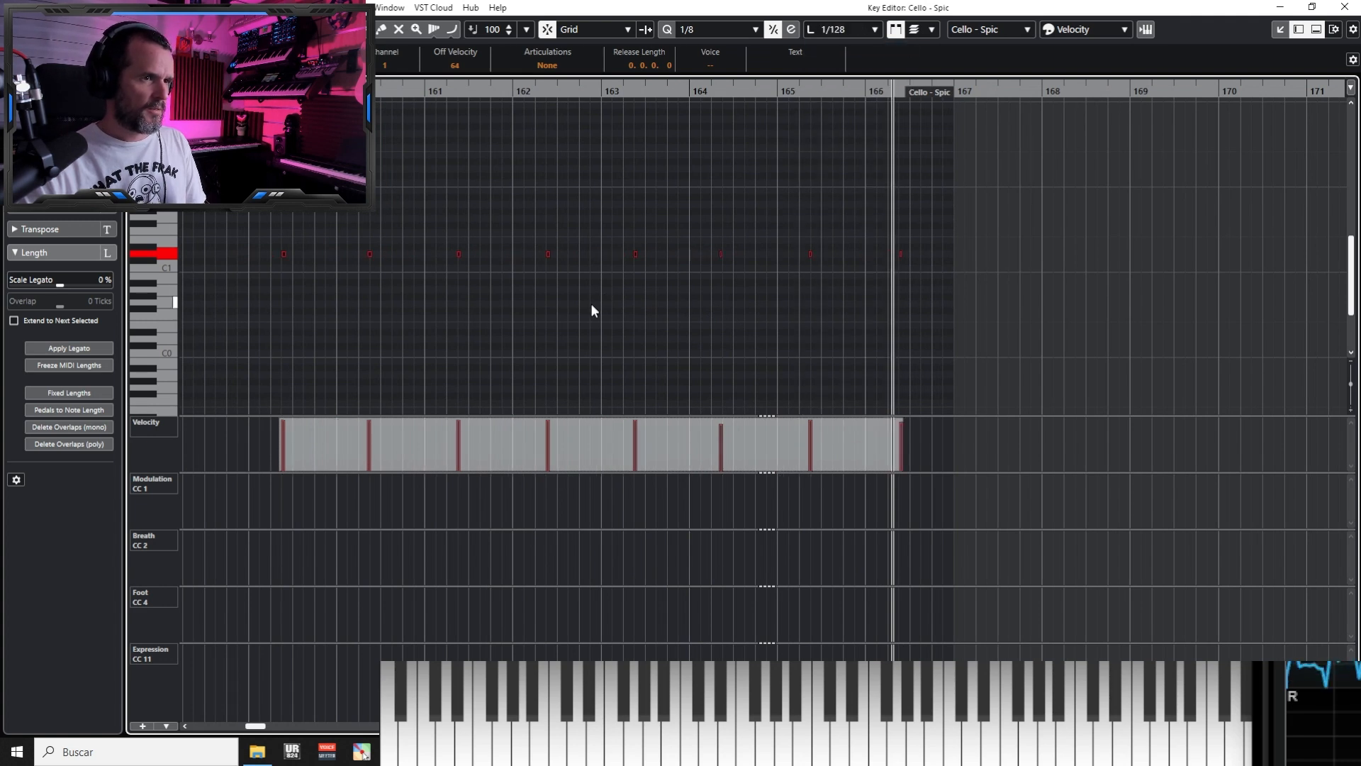
pyautogui.hotkey('ctrl', 'Left')
# Quantize the Cello - Spic notes to 1/8
pyautogui.moveTo(577, 303); pyautogui.dragTo(759, 304)
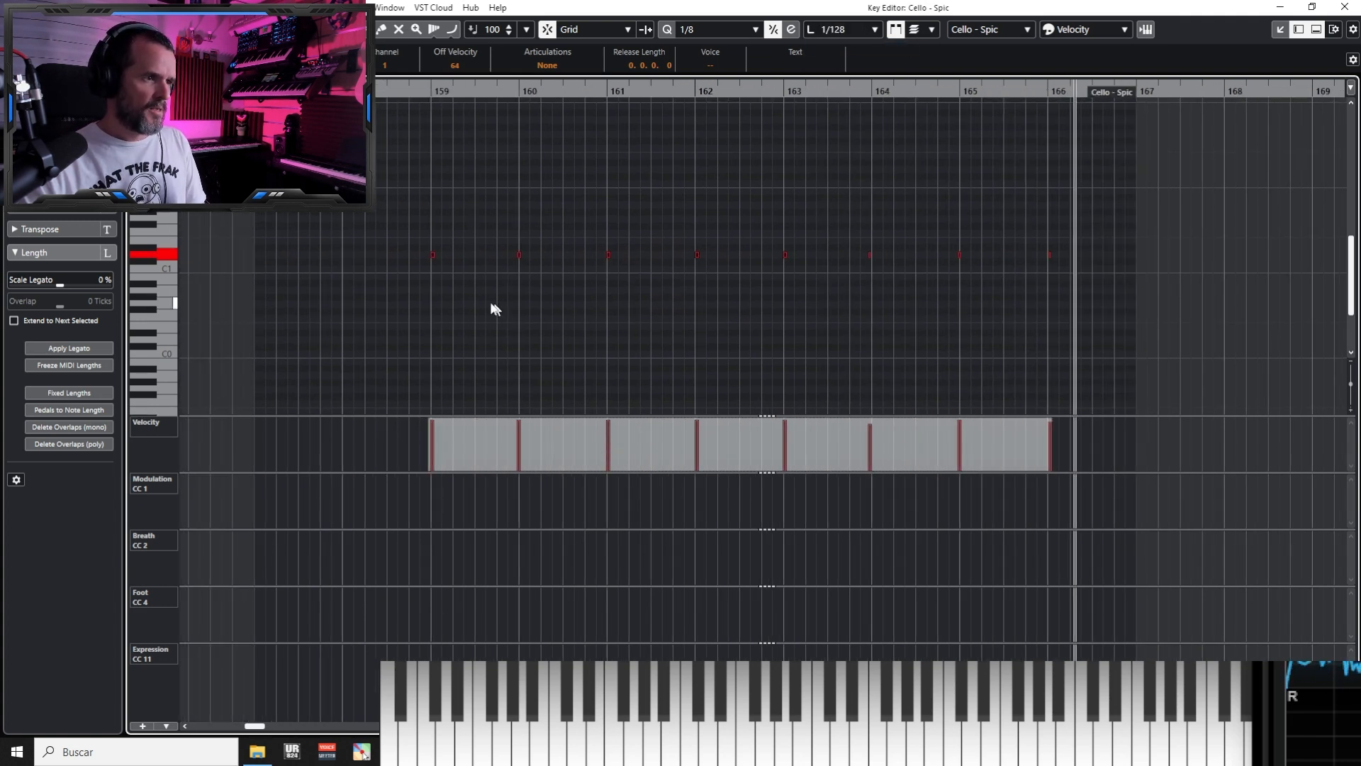
pyautogui.click(405, 236)
pyautogui.press('q')
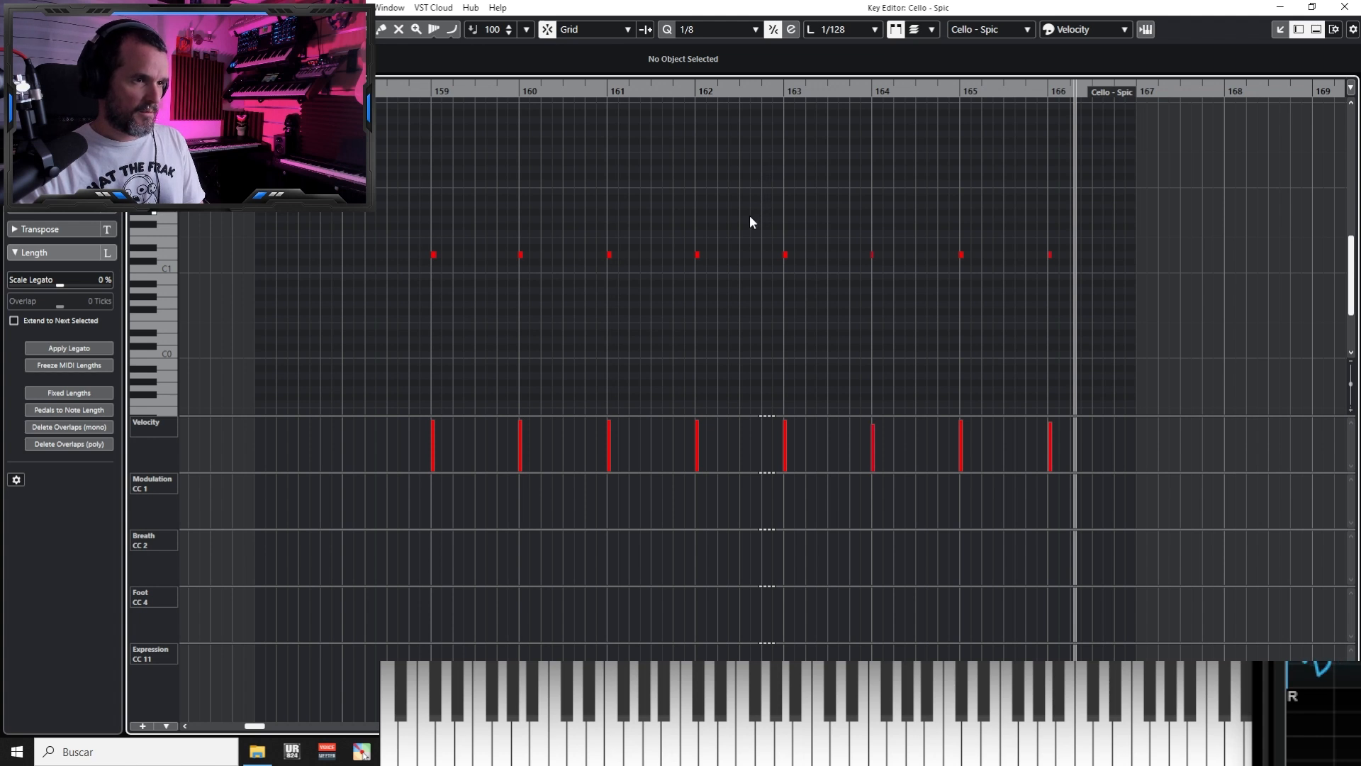
# Select all Cello - Spic notes and set the length quantize to Quantize Link
pyautogui.hotkey('ctrl', 'a')
pyautogui.press('8')
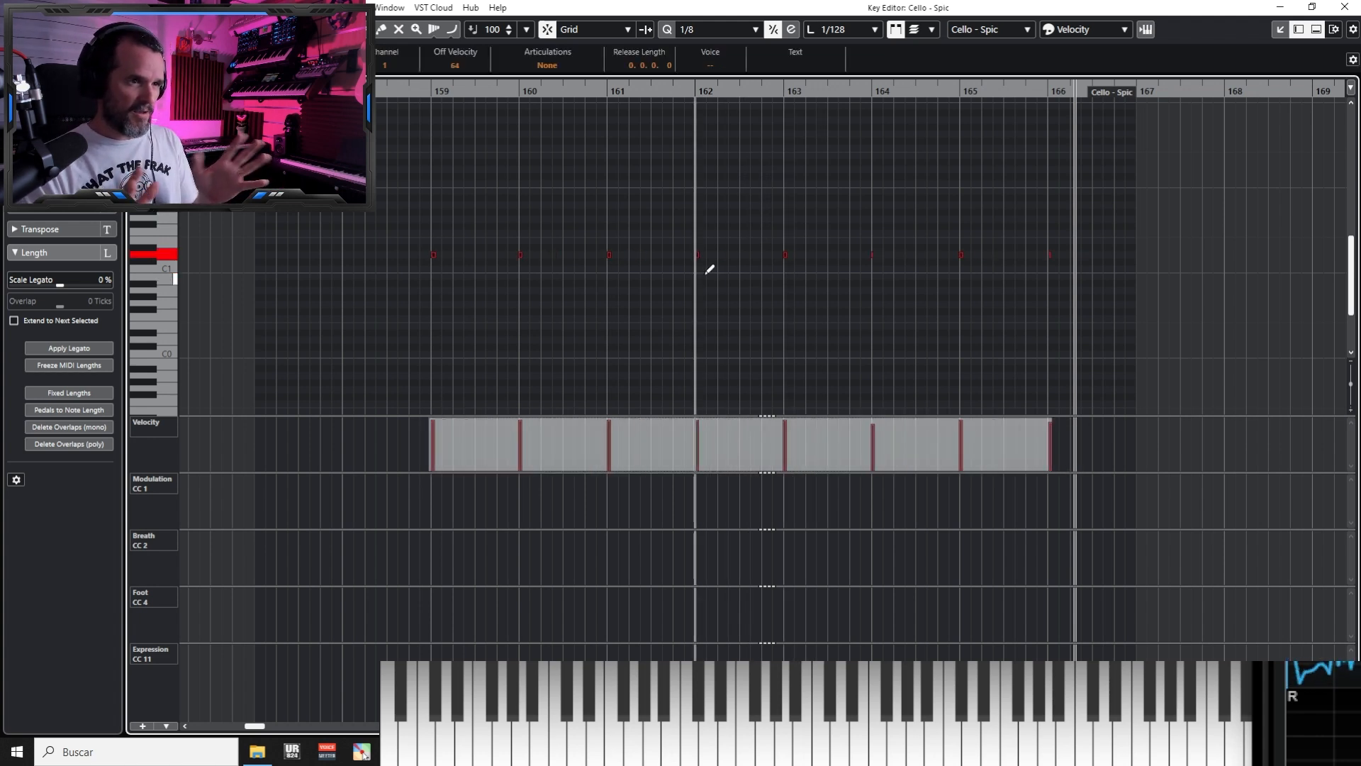
pyautogui.click(838, 32)
pyautogui.click(841, 47)
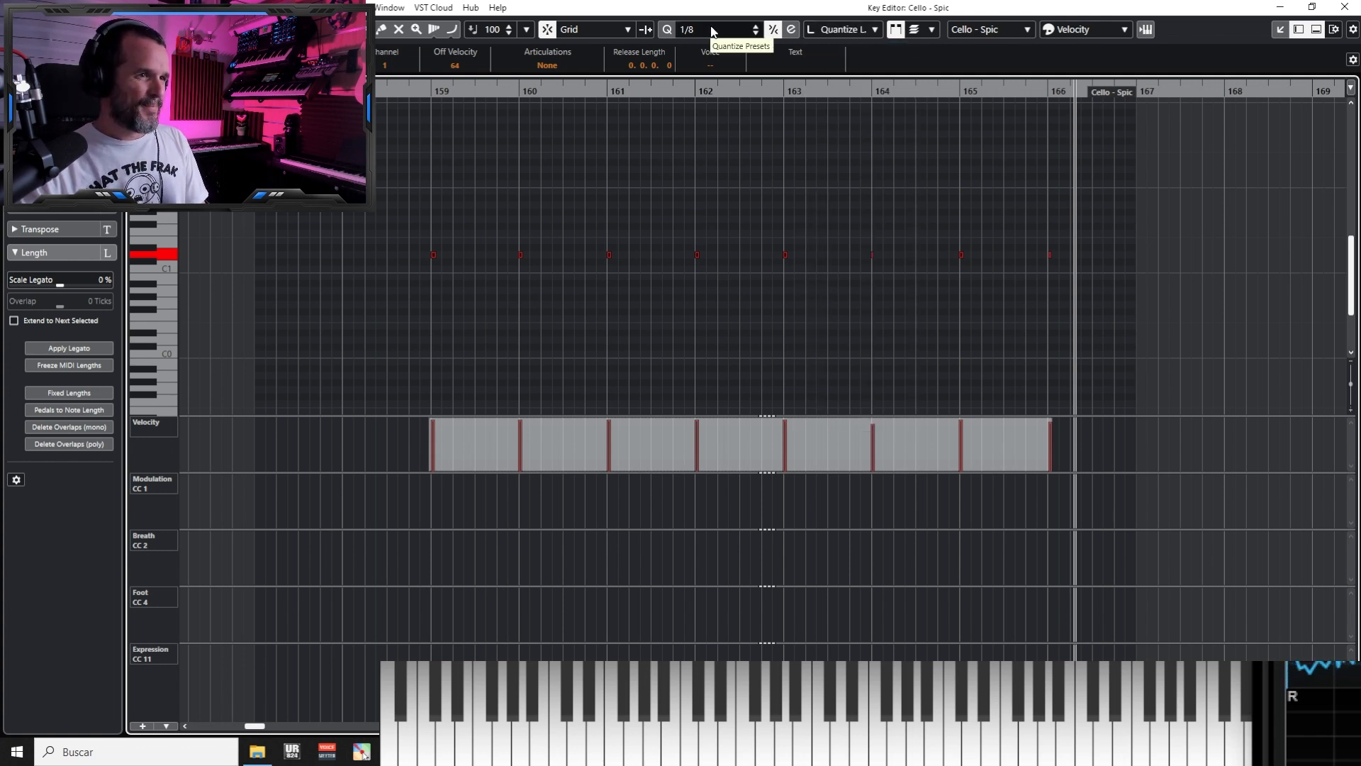
# Reselect Quantize Link and the 1/8 quantize preset for the Cello - Spic notes, deselect them and close the Key Editor
pyautogui.click(839, 29)
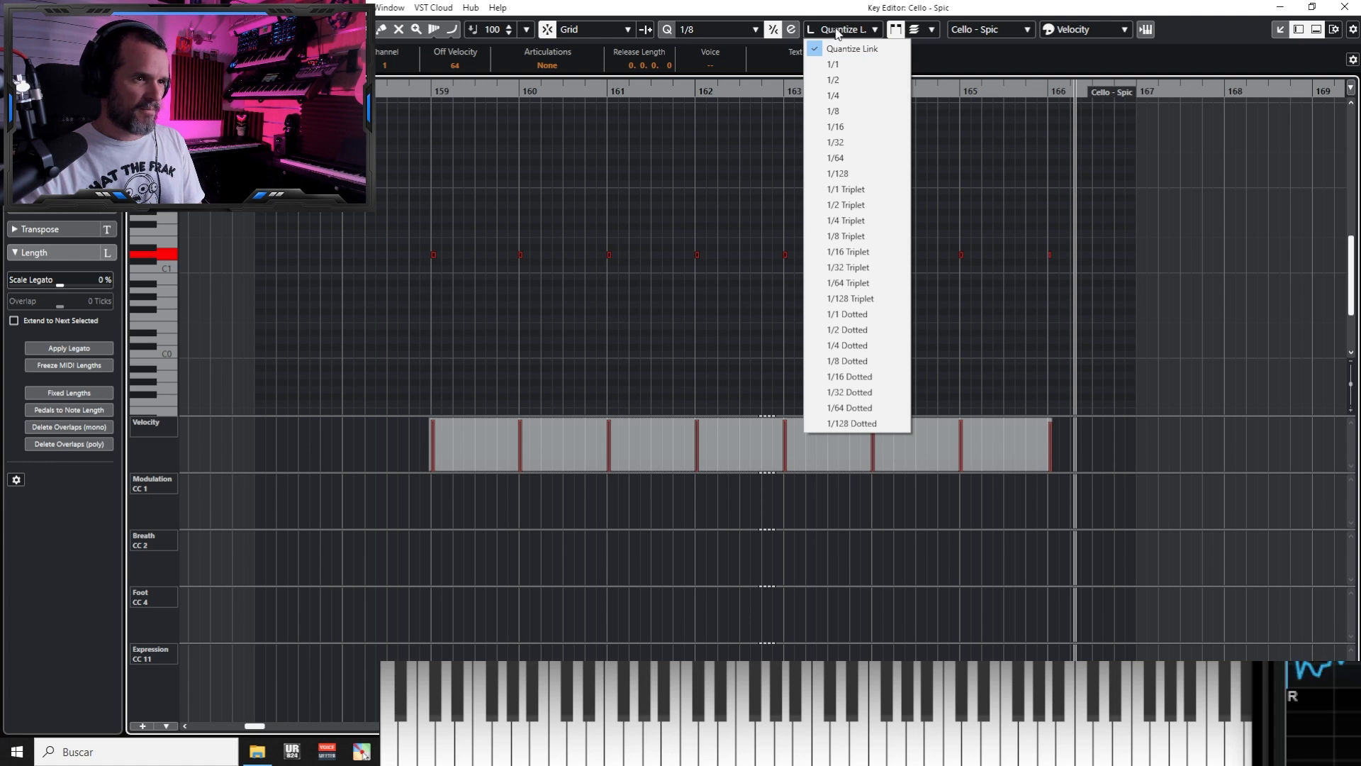
pyautogui.click(841, 48)
pyautogui.click(756, 30)
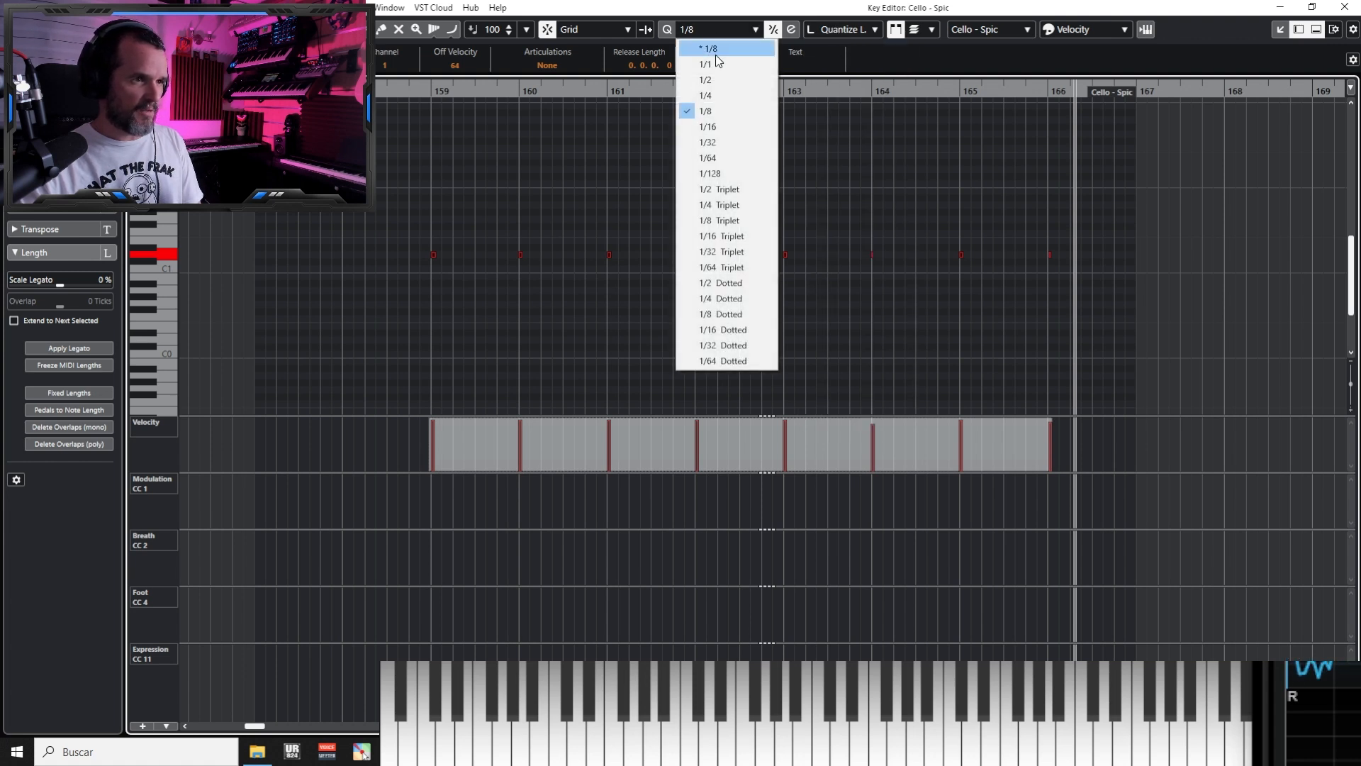
pyautogui.click(715, 53)
pyautogui.click(642, 227)
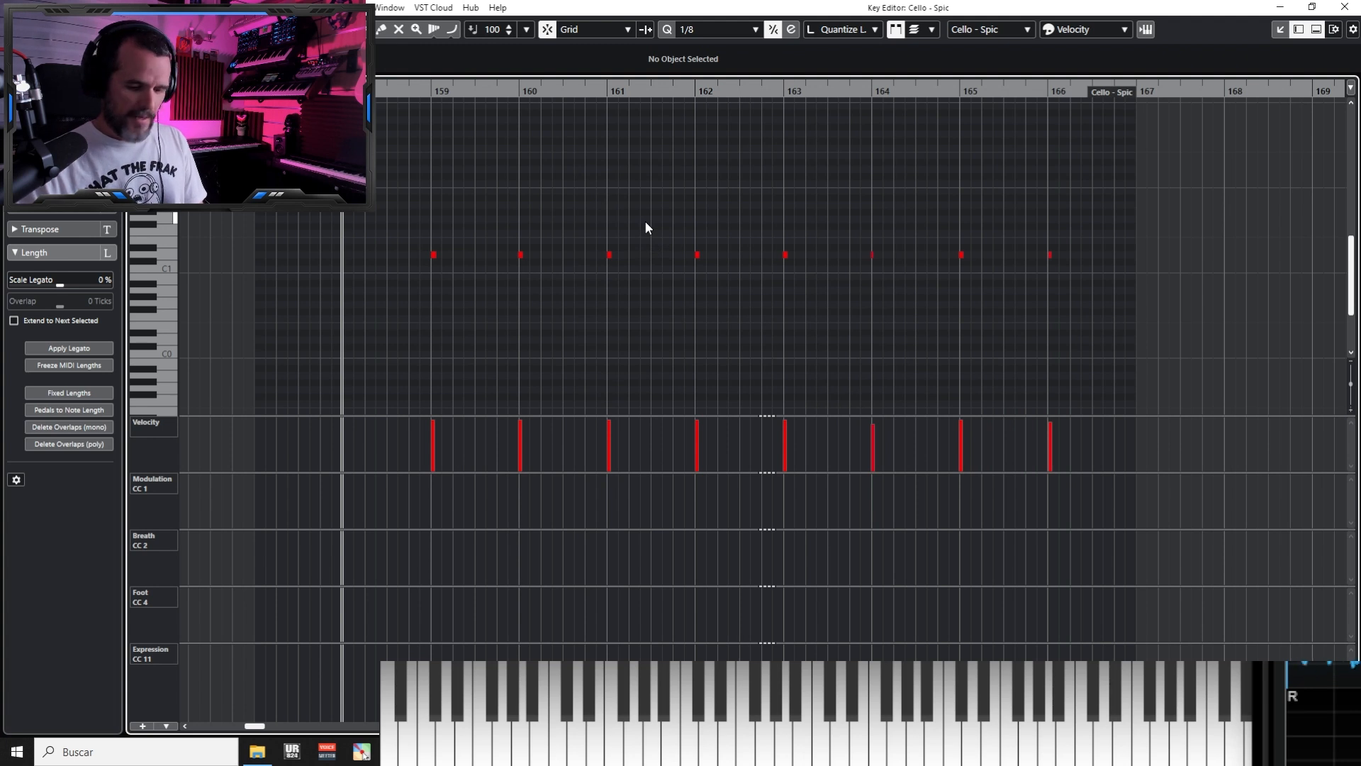
pyautogui.press('Return')
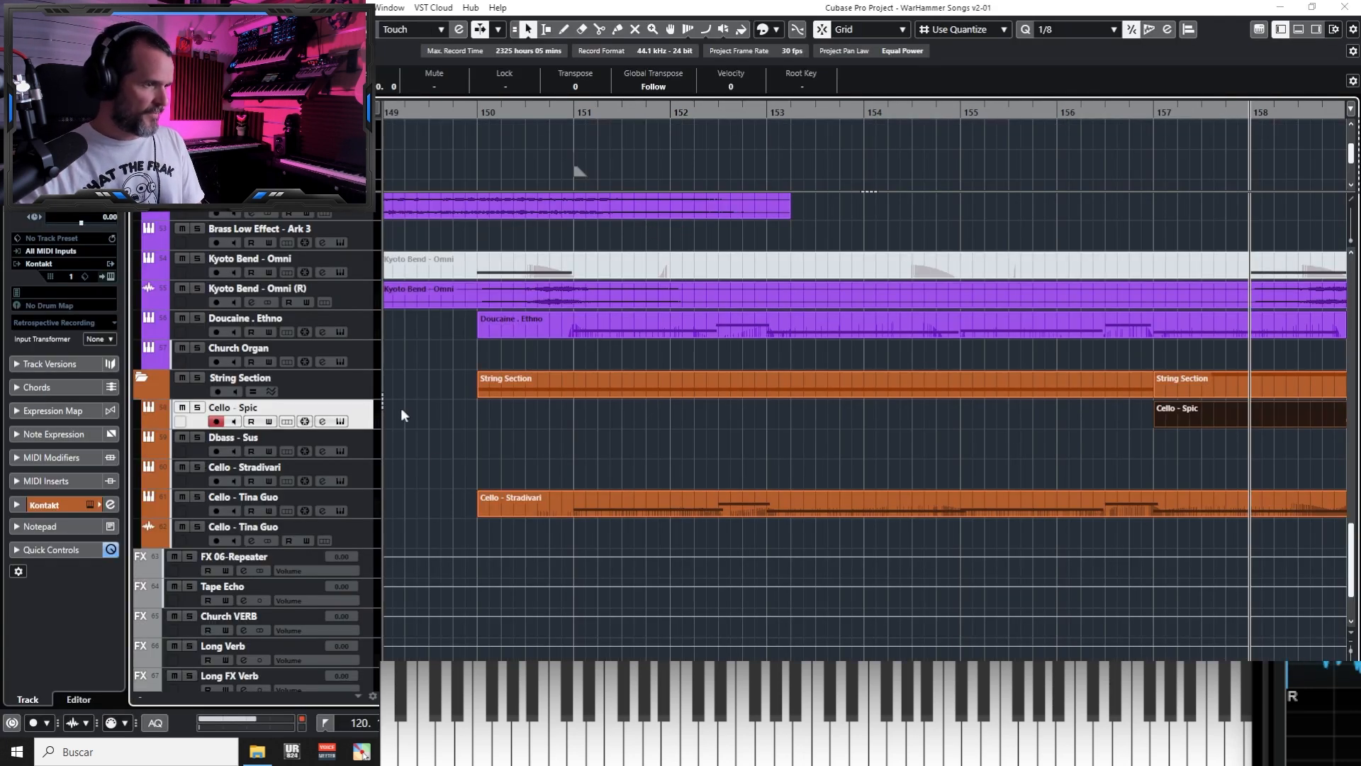
# Add a Kontakt 7 instrument track below the Dbass - Sus track in the String Section
pyautogui.click(356, 447)
pyautogui.press('t')
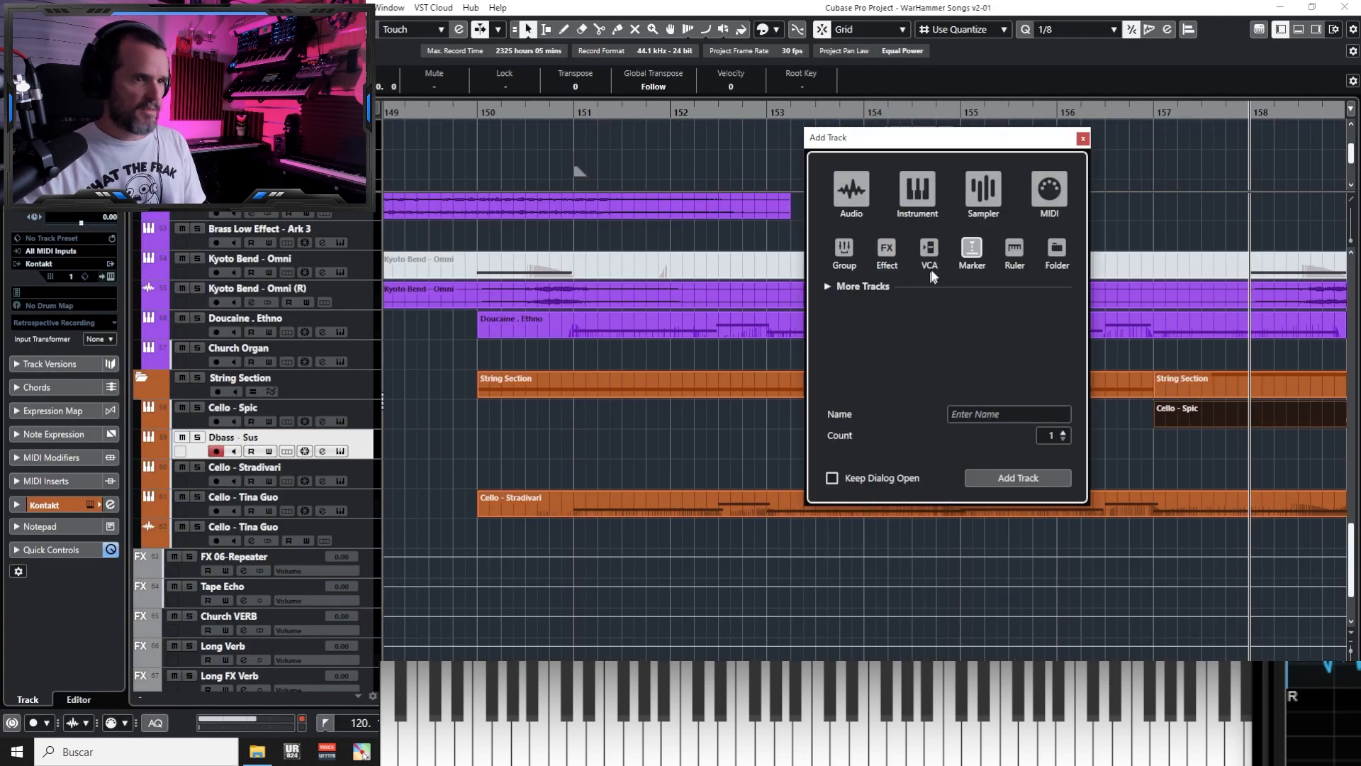
pyautogui.click(923, 207)
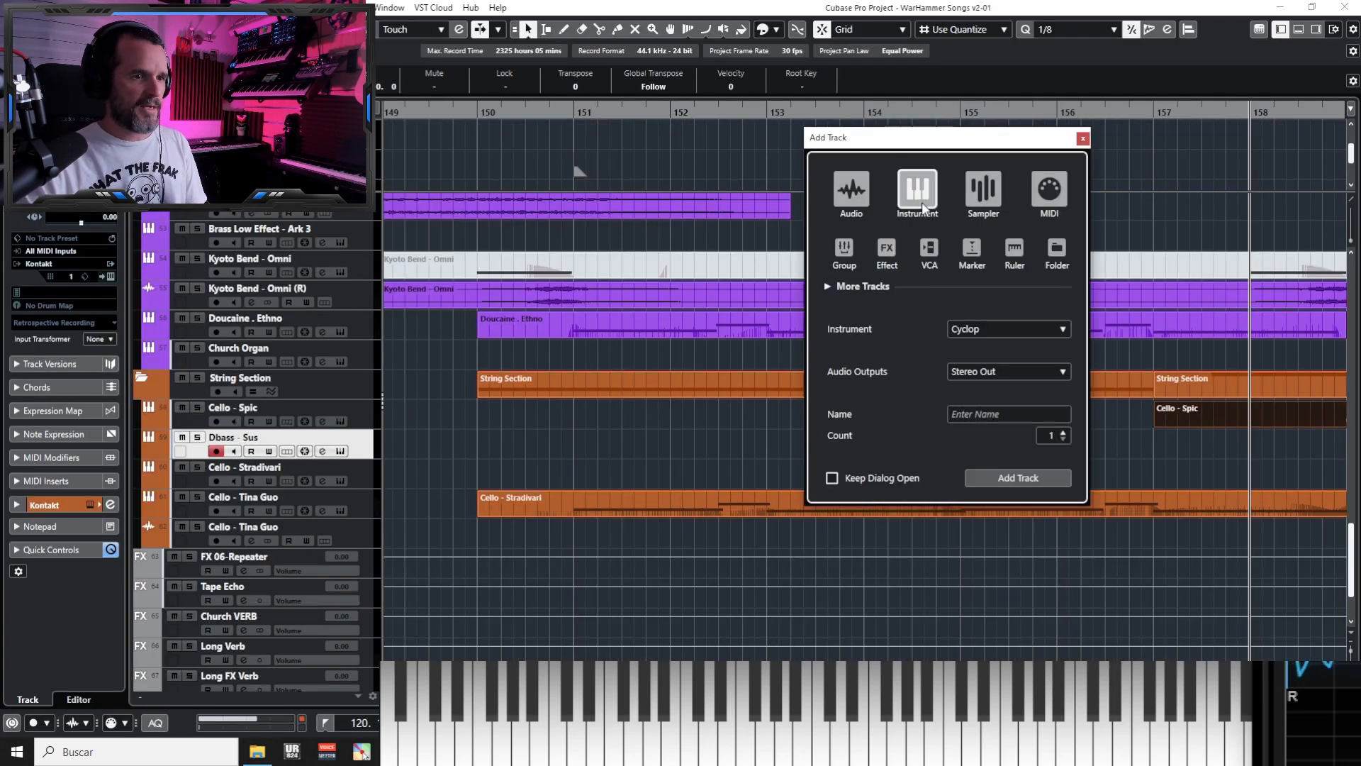
pyautogui.click(975, 324)
pyautogui.write('kon')
pyautogui.press('Return')
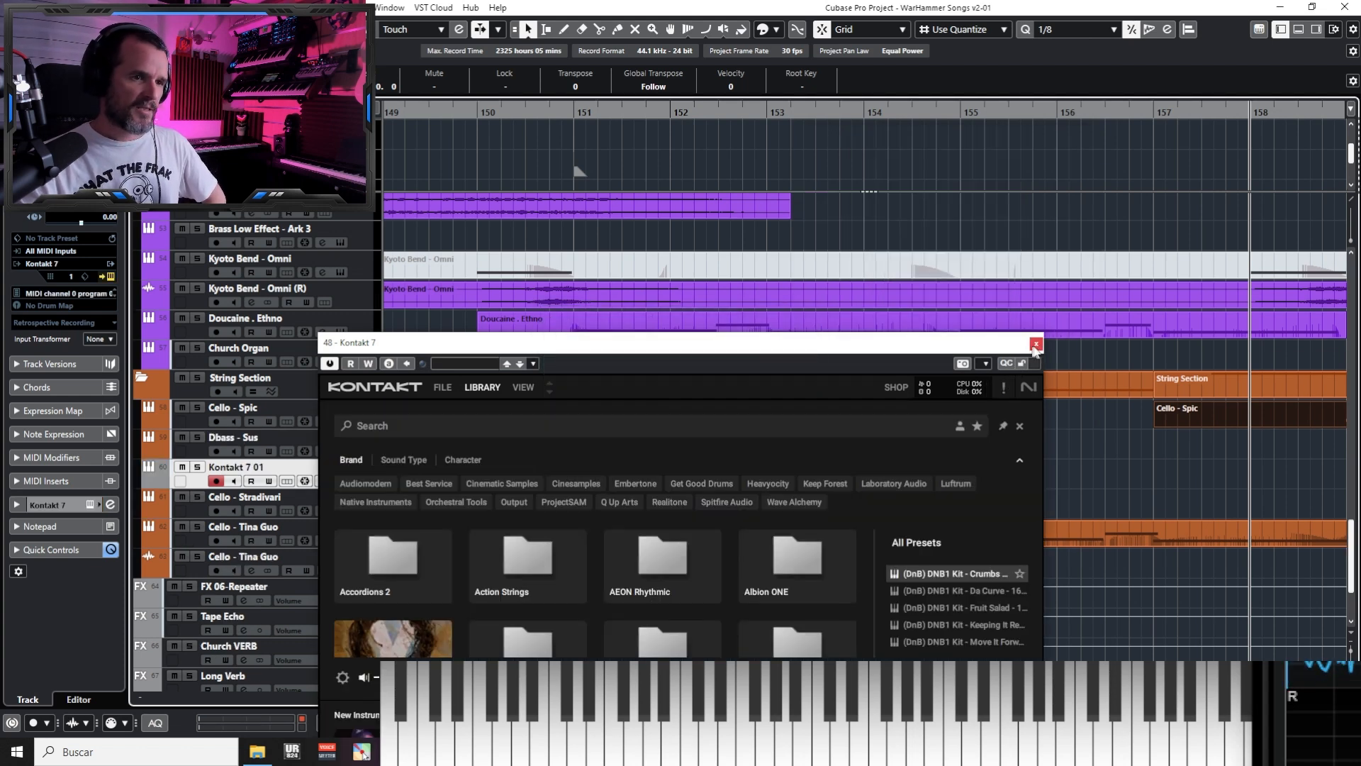
# Change the new track's instrument from Kontakt 7 to the Native Instruments GmbH Kontakt and move its window clear of the track list
pyautogui.click(1035, 345)
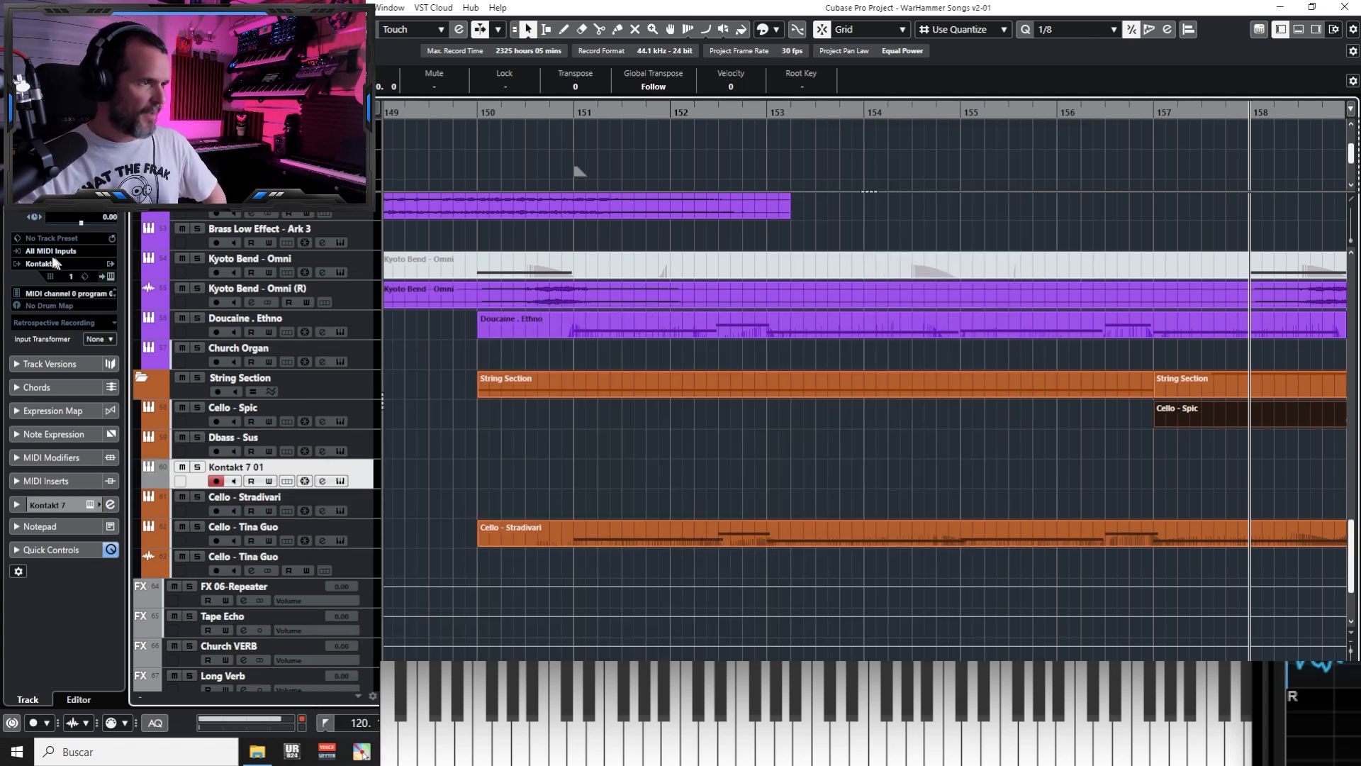
pyautogui.click(47, 265)
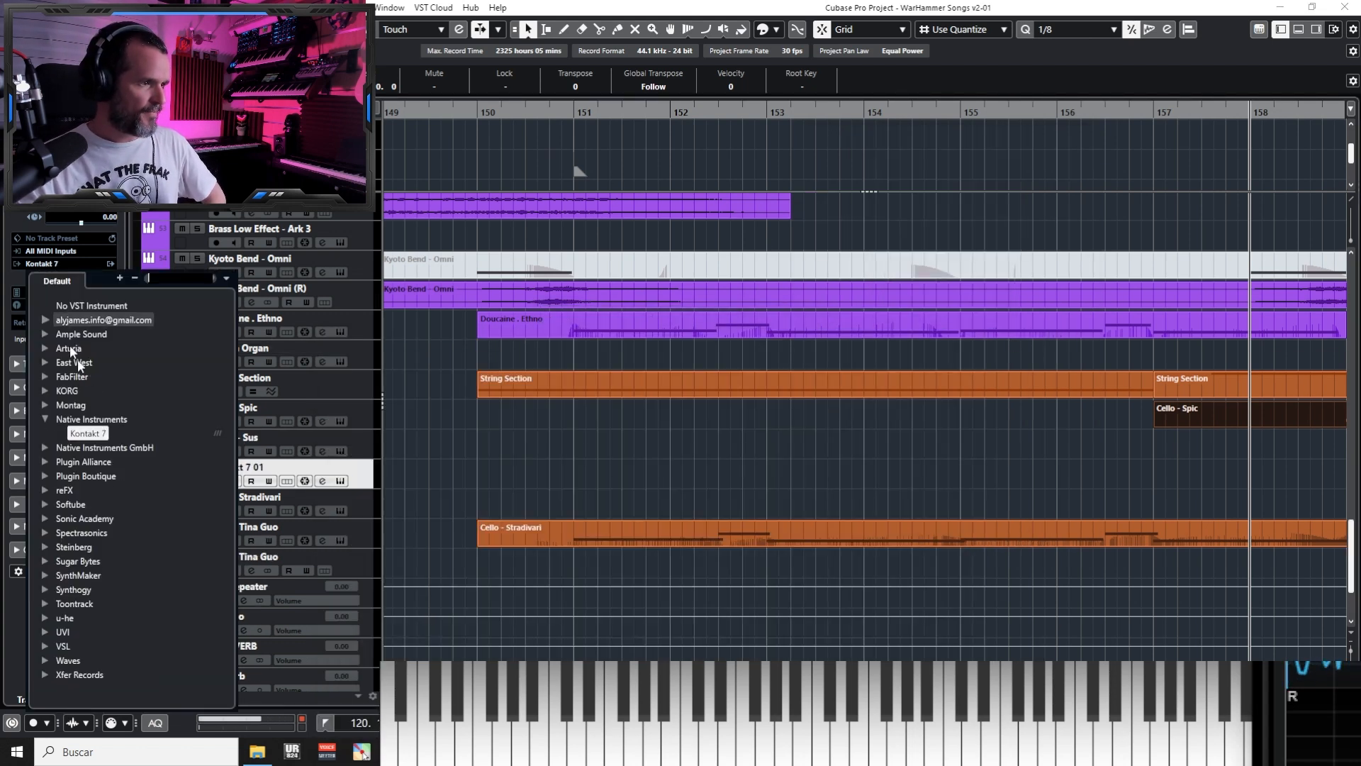
pyautogui.click(47, 448)
pyautogui.click(79, 472)
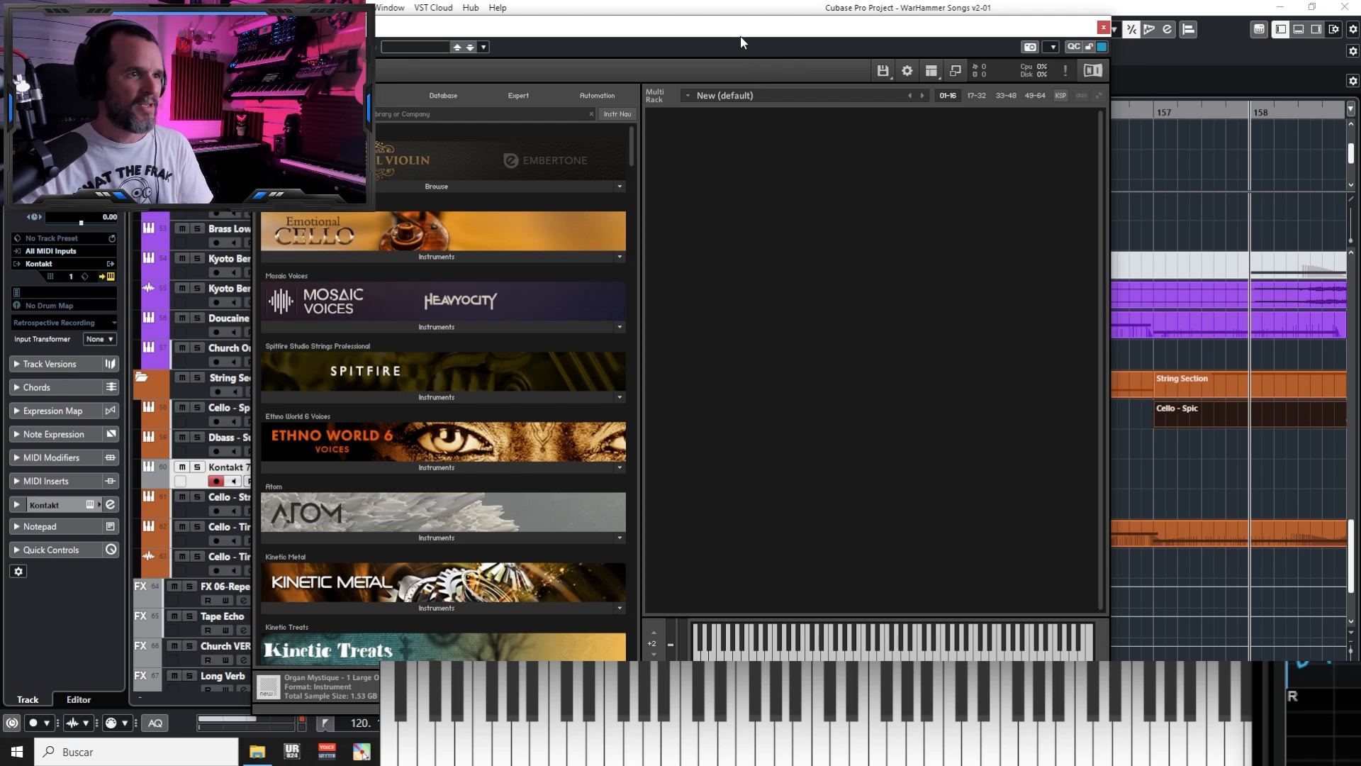
pyautogui.moveTo(740, 42); pyautogui.dragTo(1001, 44)
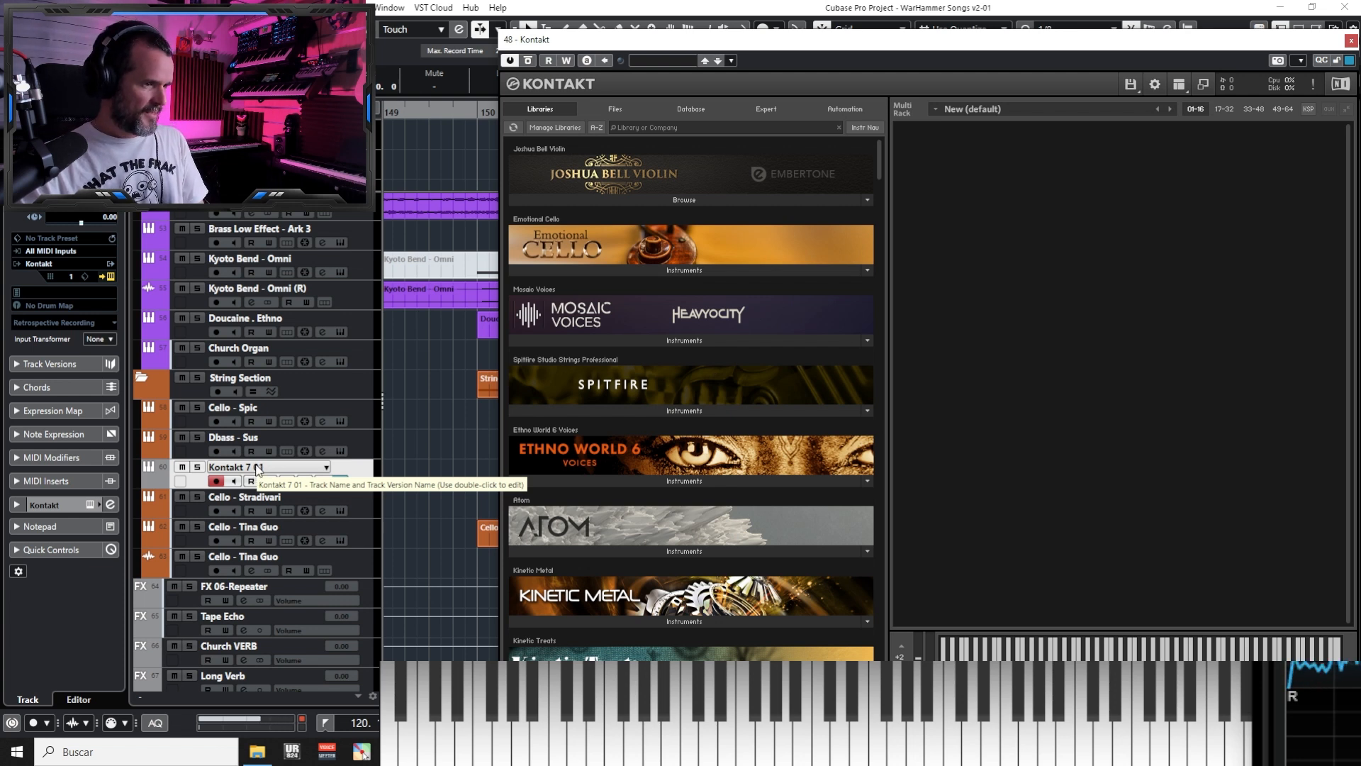
# Rename the new Kontakt track as Dbass - Spic
pyautogui.doubleClick(256, 468)
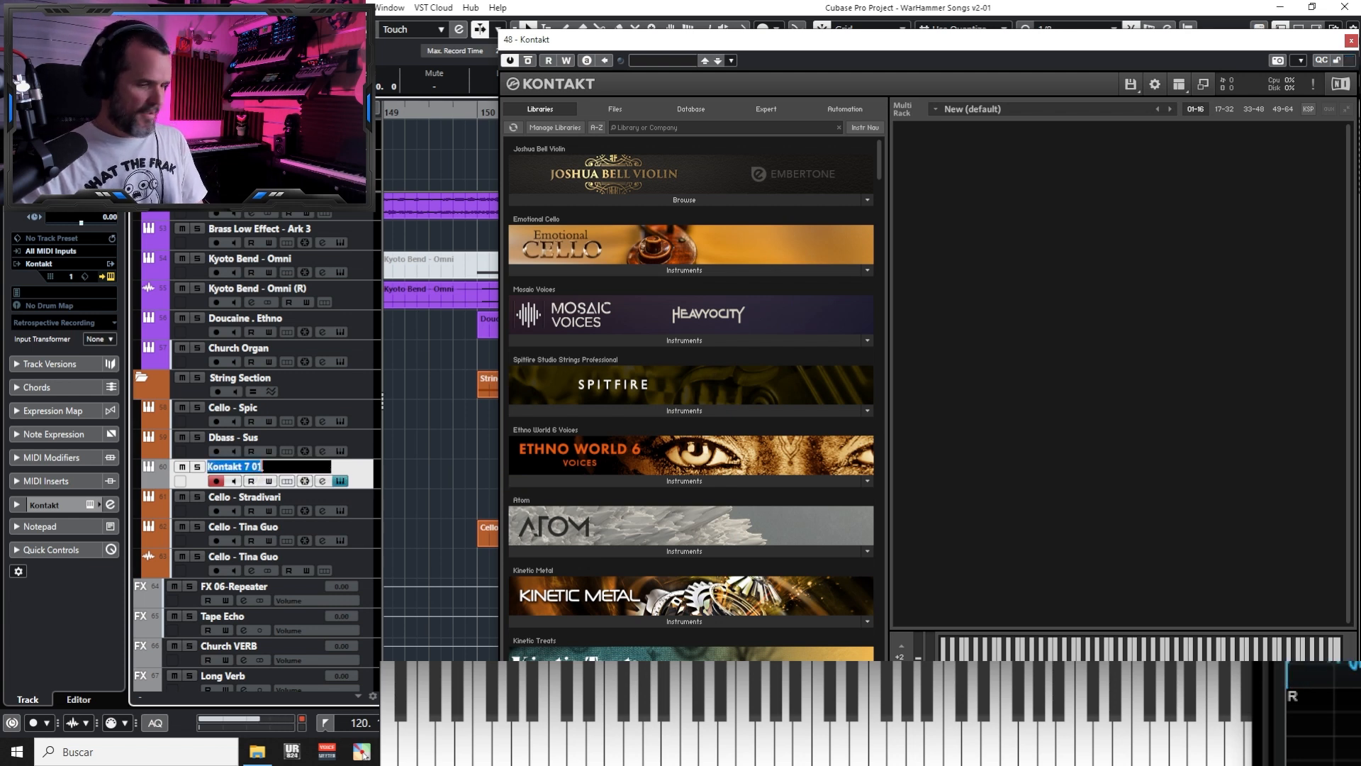
pyautogui.write('K')
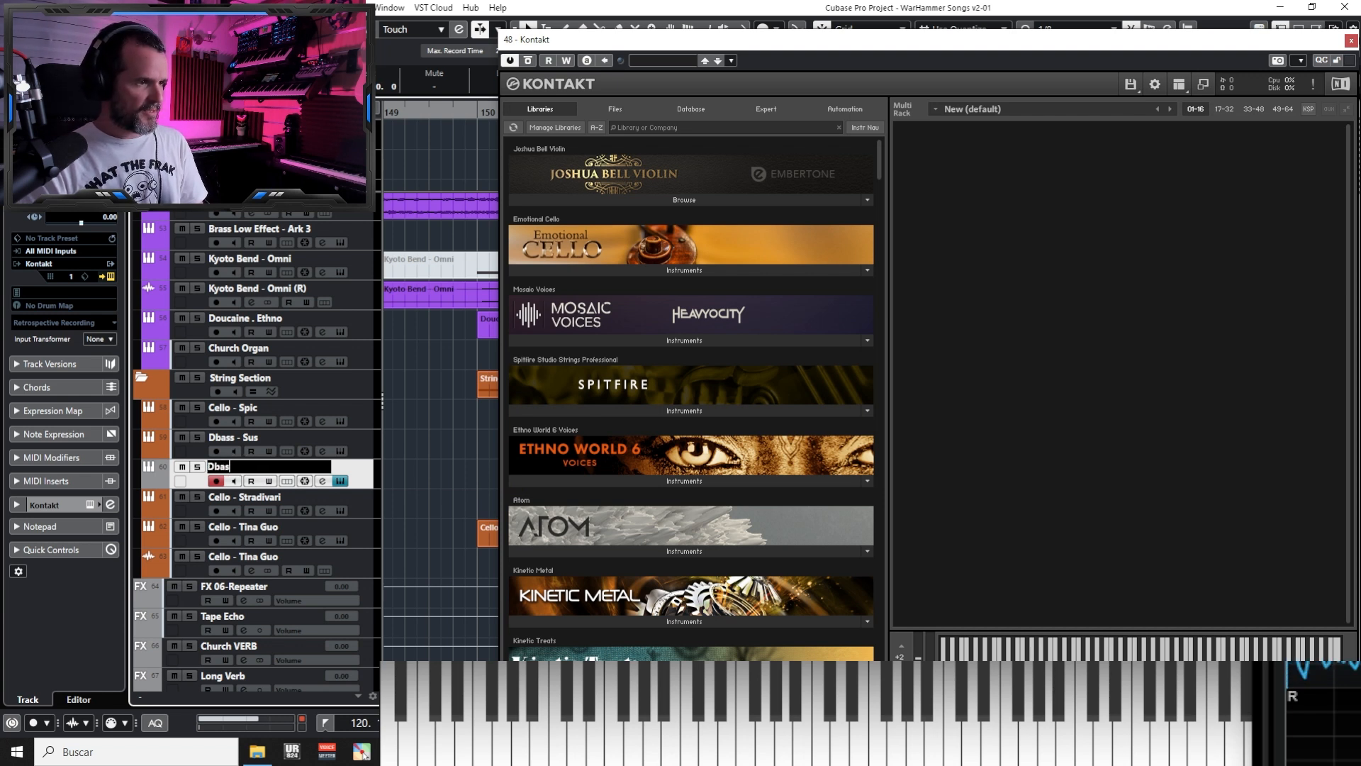
pyautogui.write('bass - Spic')
pyautogui.press('Return')
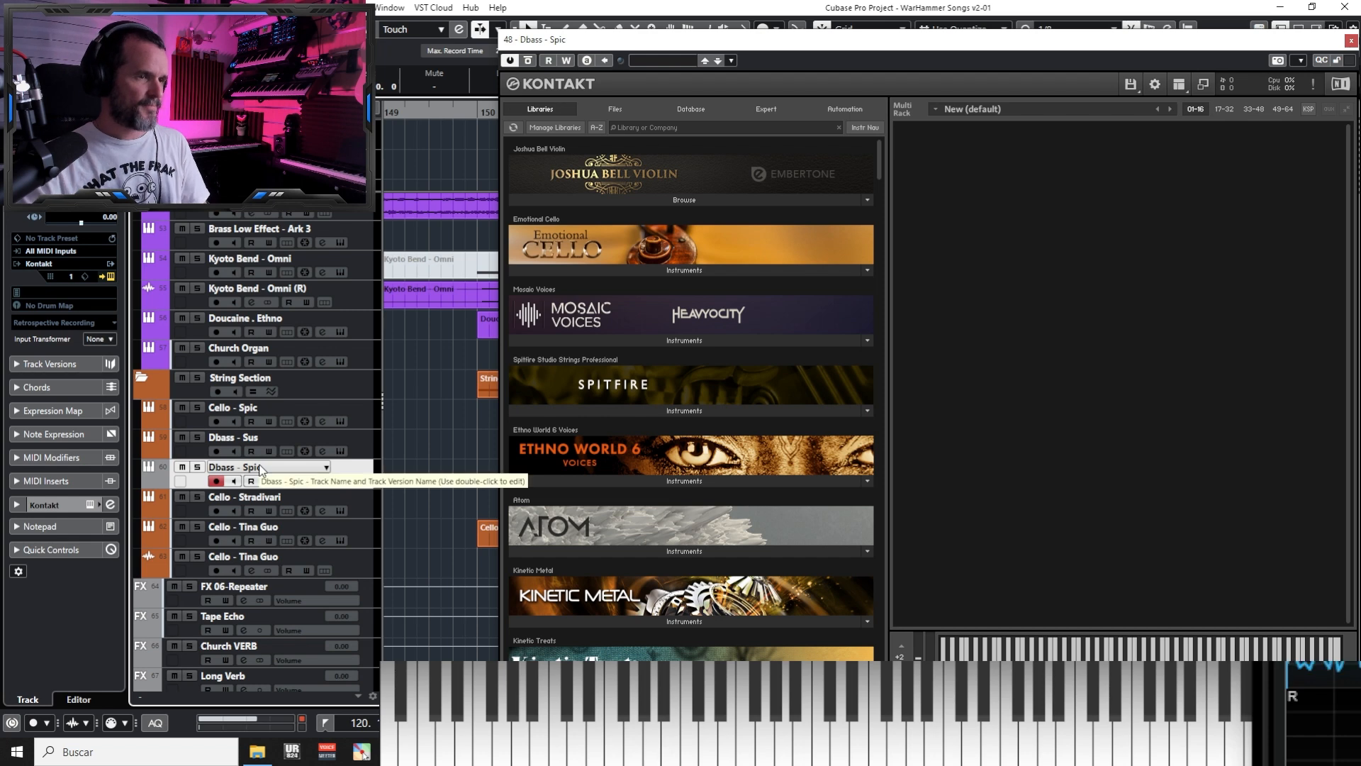
# Load the q - Basses (4) - Short Spiccato patch from Spitfire Studio Strings Professional's individual articulations
pyautogui.click(583, 409)
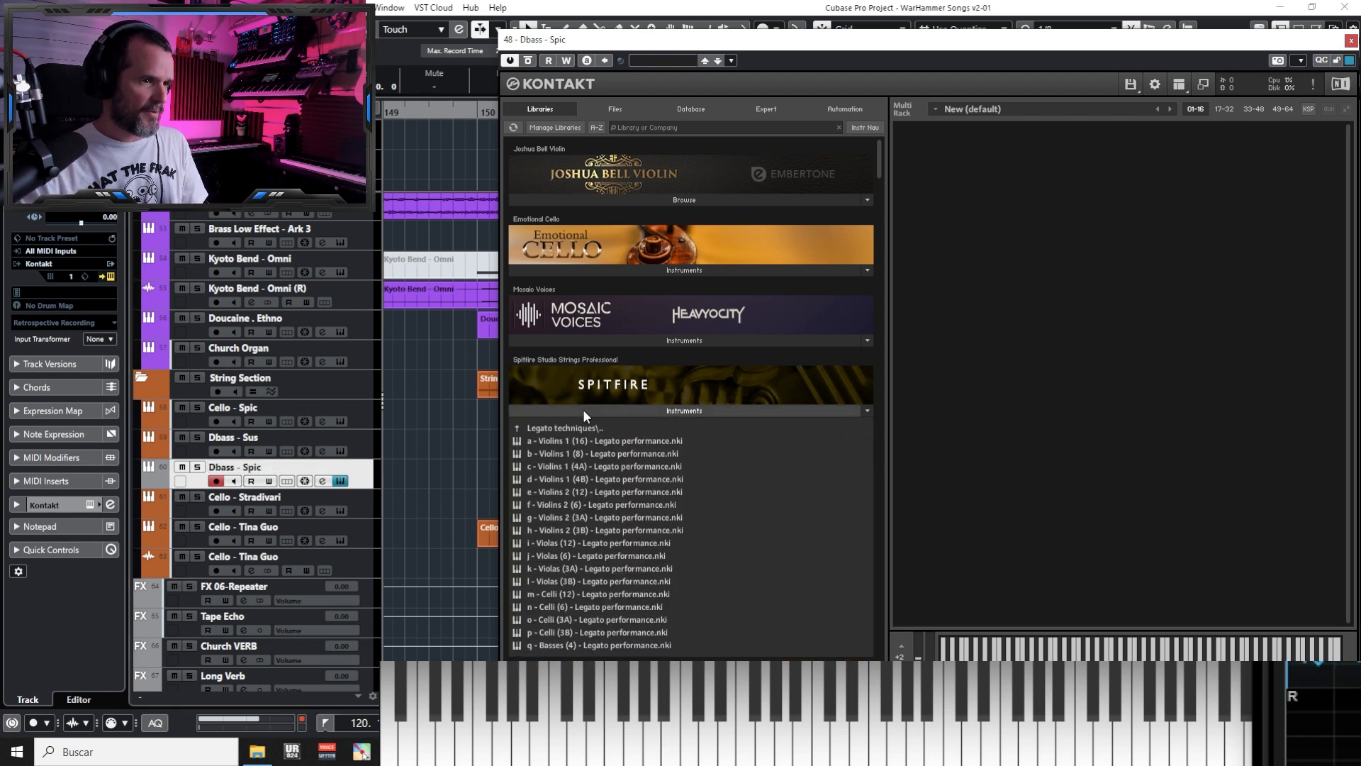
pyautogui.click(575, 428)
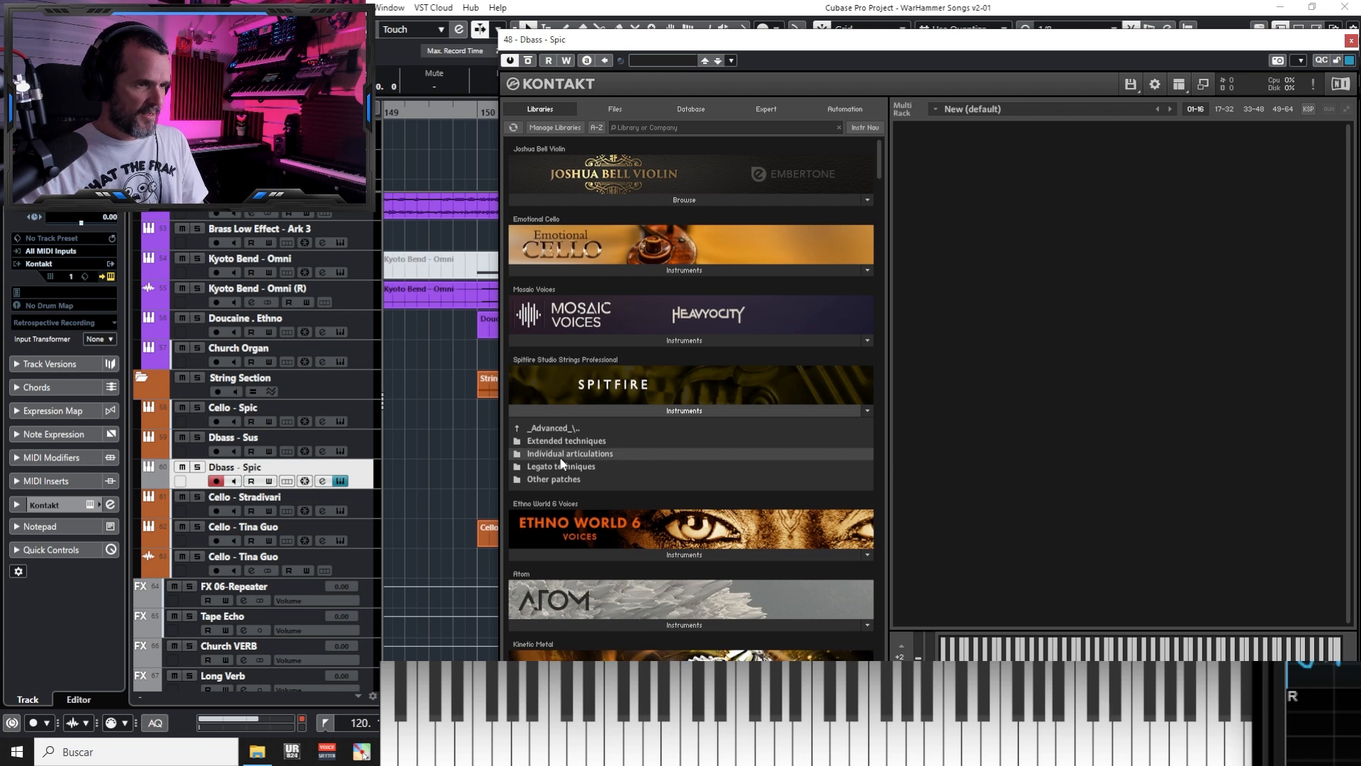
pyautogui.click(559, 455)
pyautogui.scroll(-1, 595, 511)
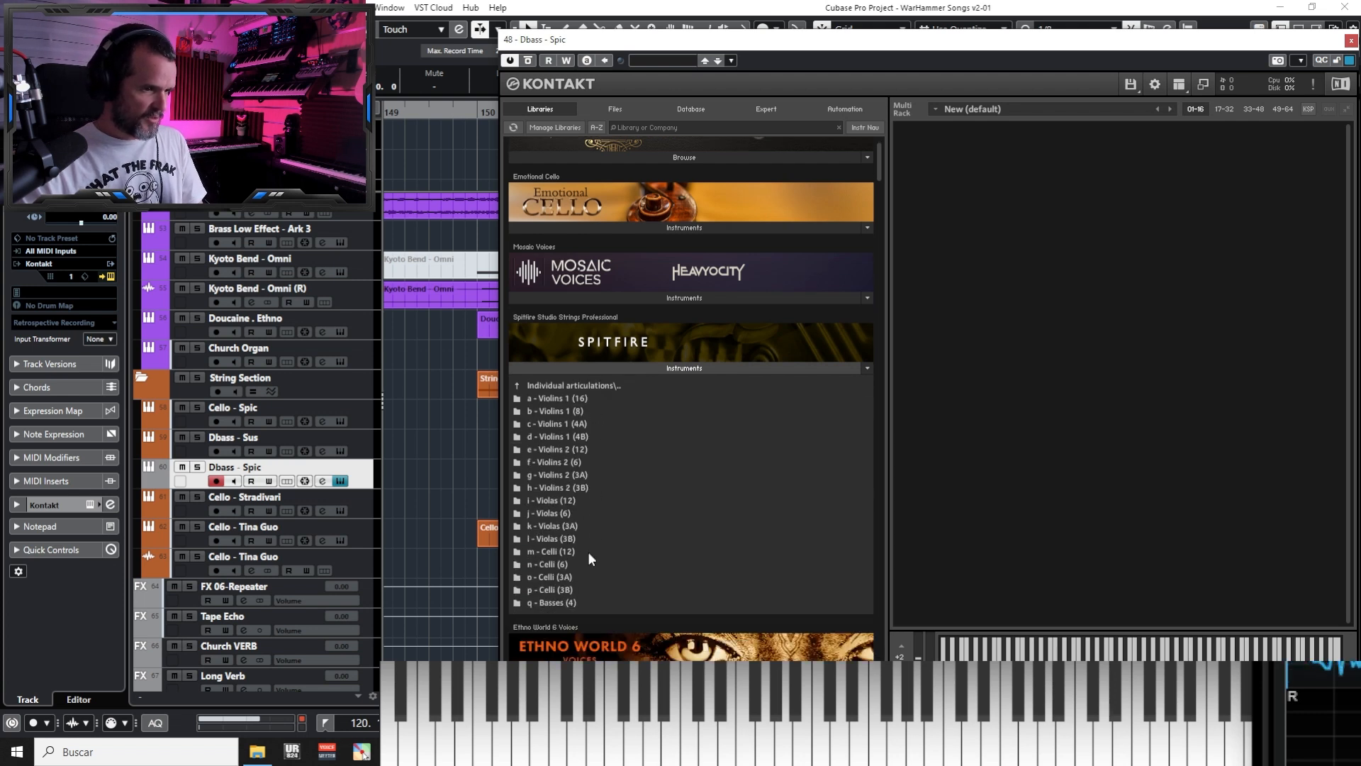
pyautogui.click(551, 600)
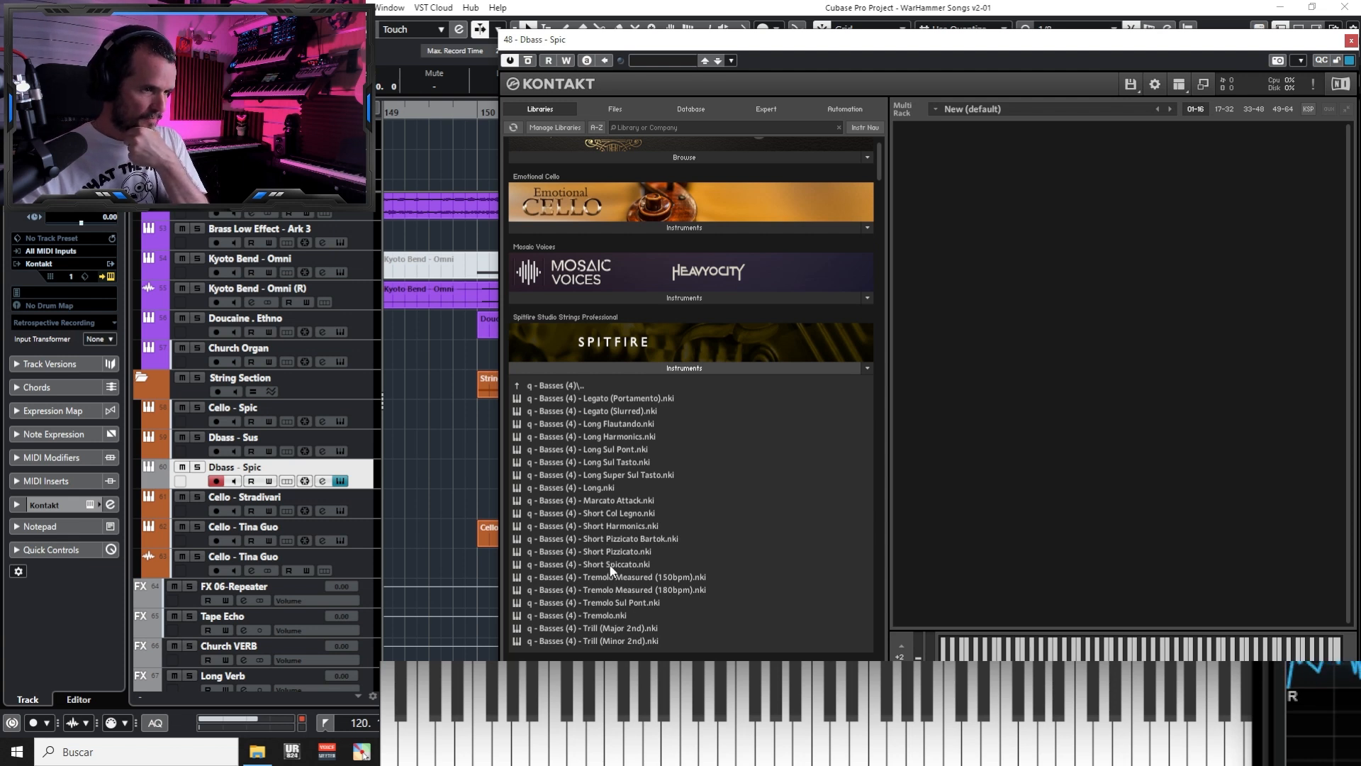
pyautogui.doubleClick(611, 567)
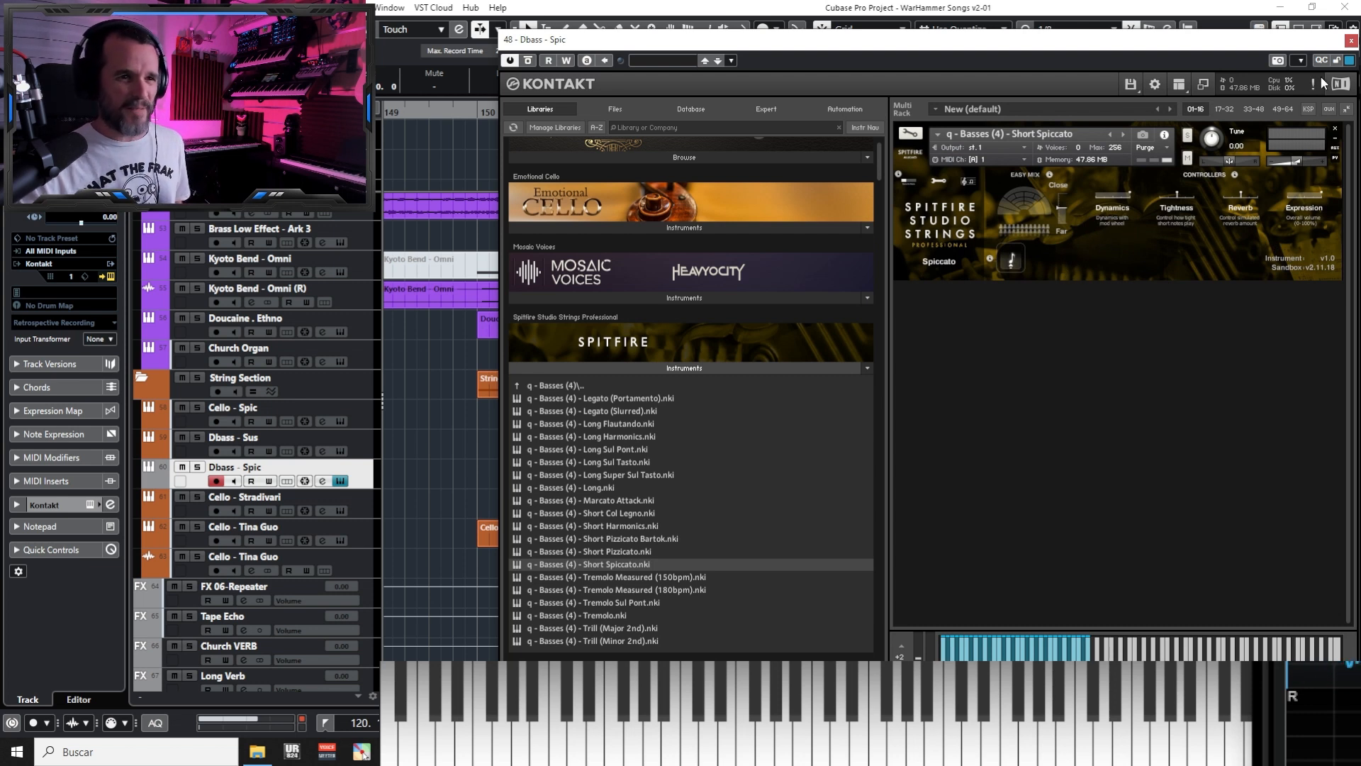
# Raise the Short Spiccato patch's volume, shift its mic mix towards Close and close the Kontakt window
pyautogui.moveTo(1297, 161)
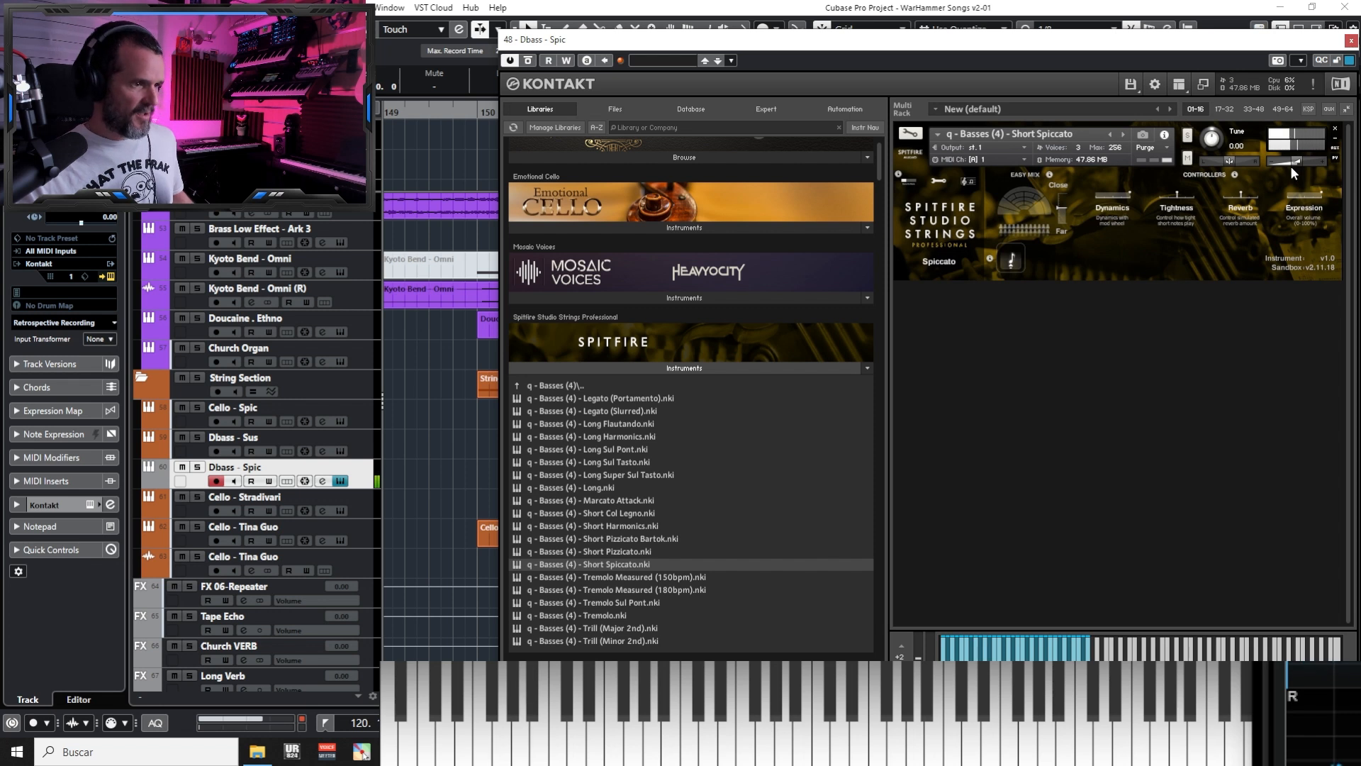
pyautogui.moveTo(1292, 167); pyautogui.dragTo(1313, 163)
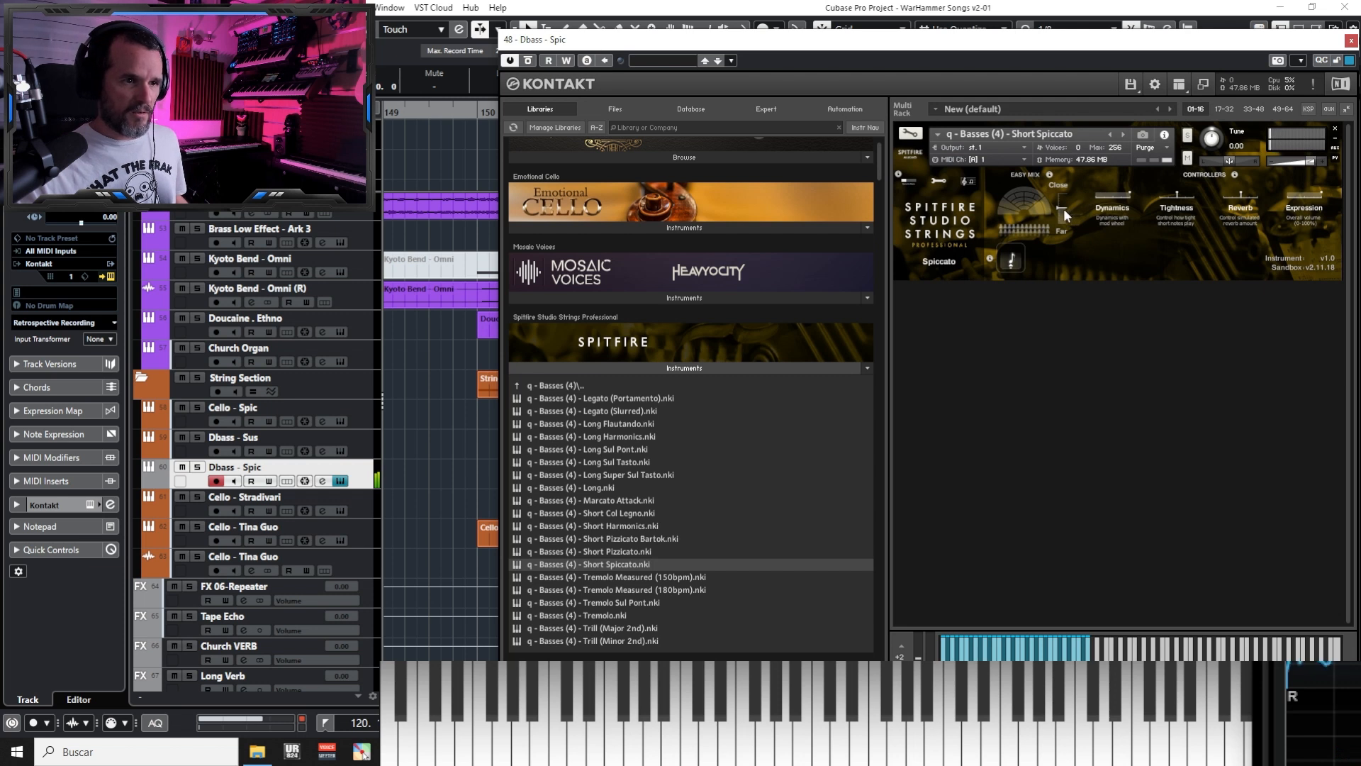
pyautogui.moveTo(1063, 209); pyautogui.dragTo(1064, 197)
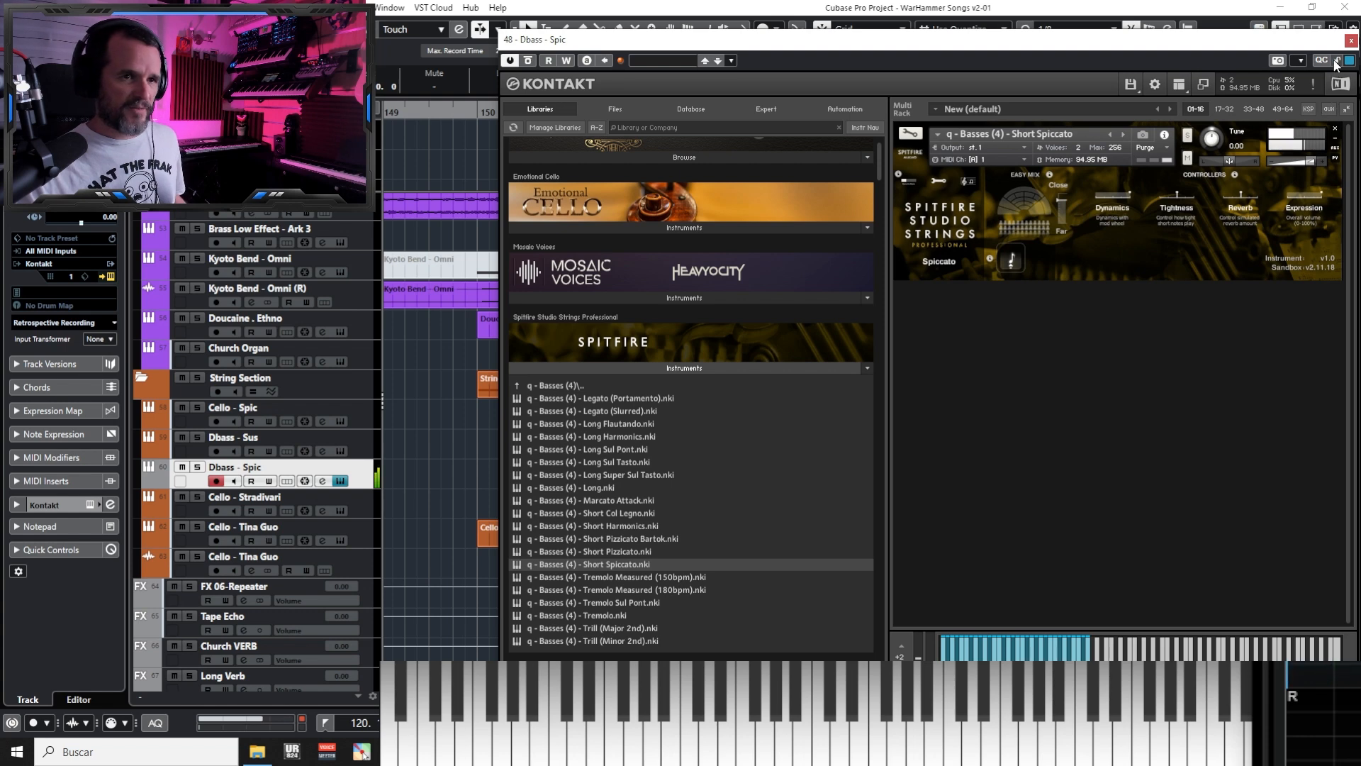
pyautogui.click(1351, 41)
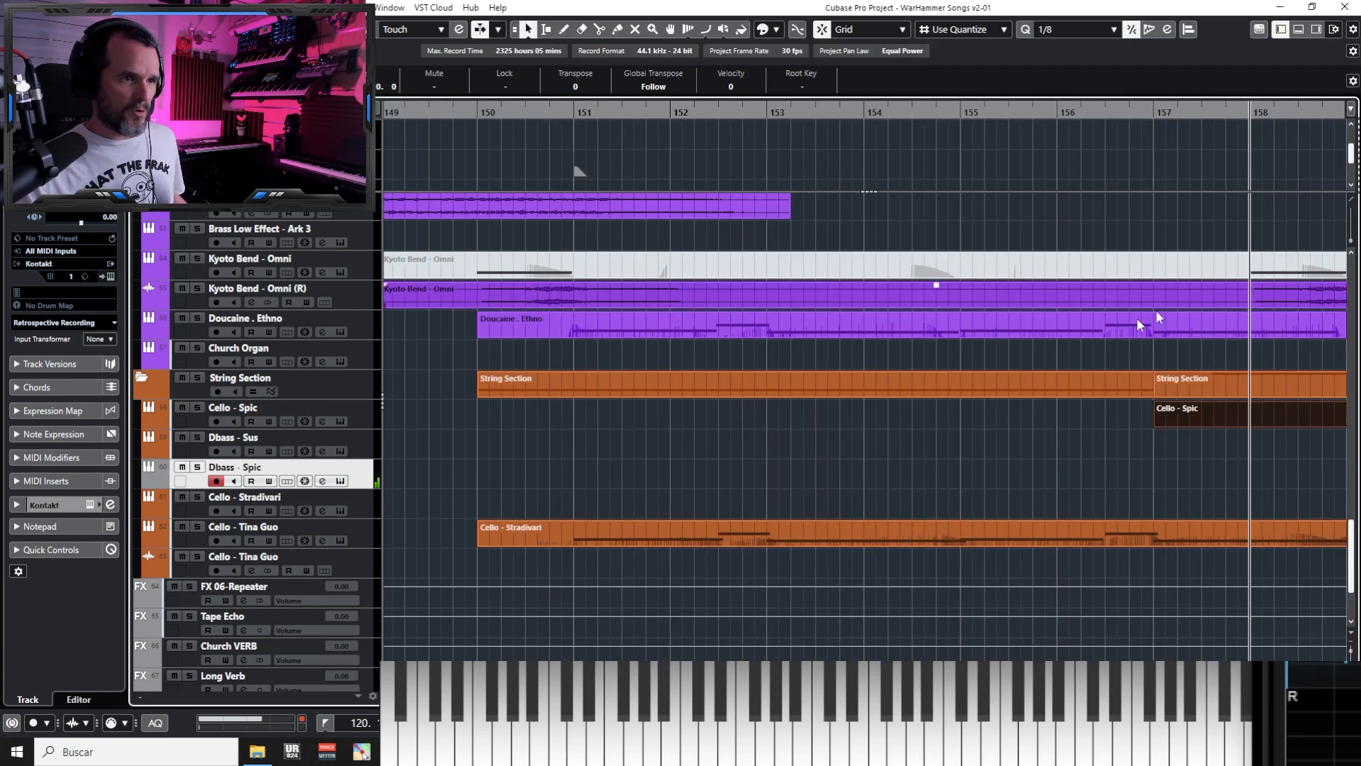
# Record a take of short double bass notes, one per bar, on the Dbass - Spic track until about bar 166
pyautogui.click(1092, 479)
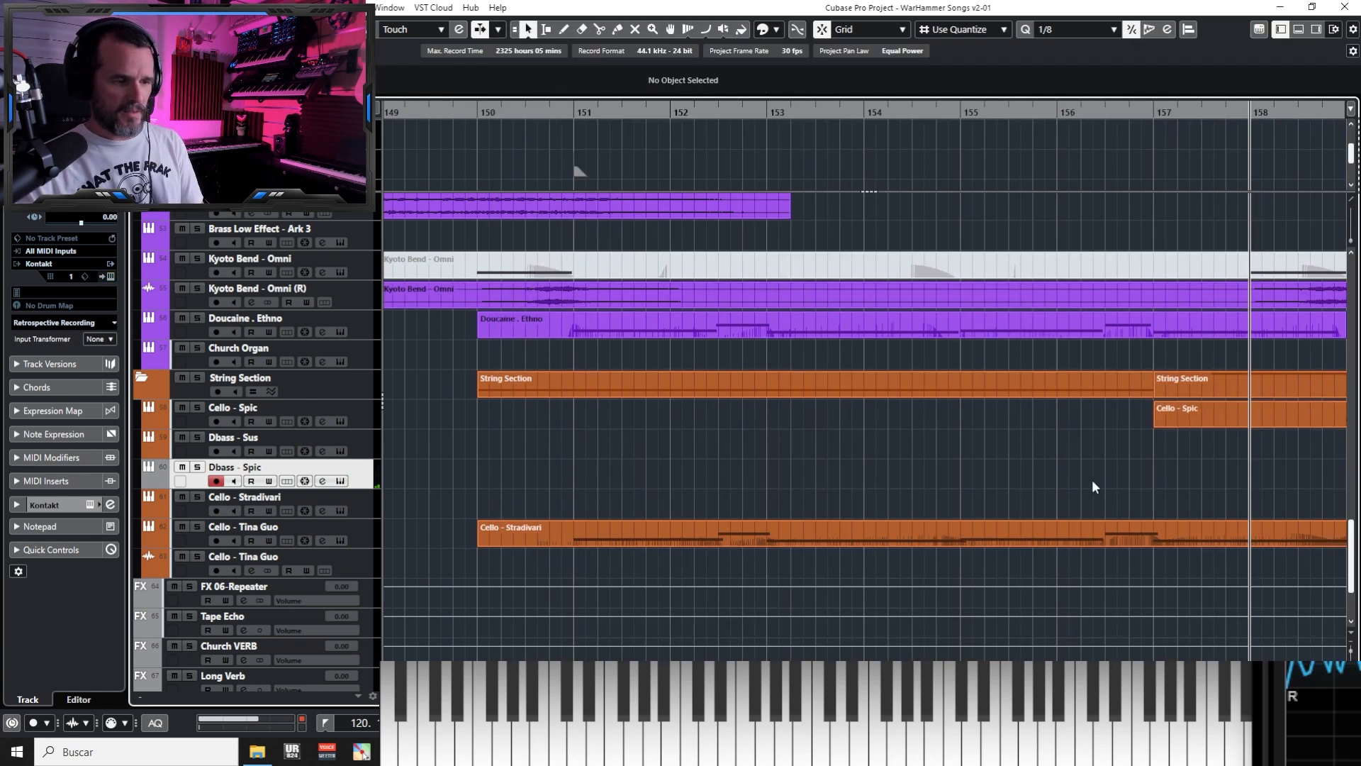
pyautogui.press('space')
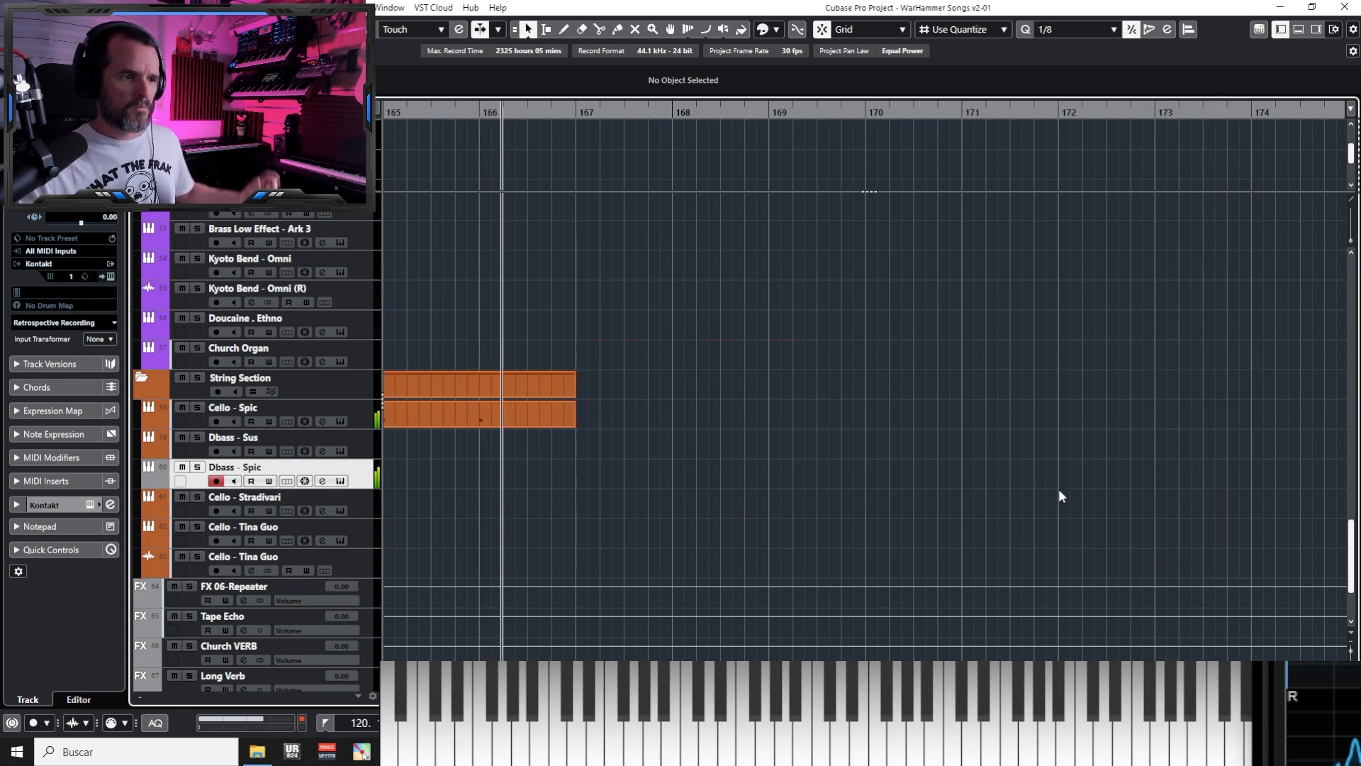
pyautogui.press('space')
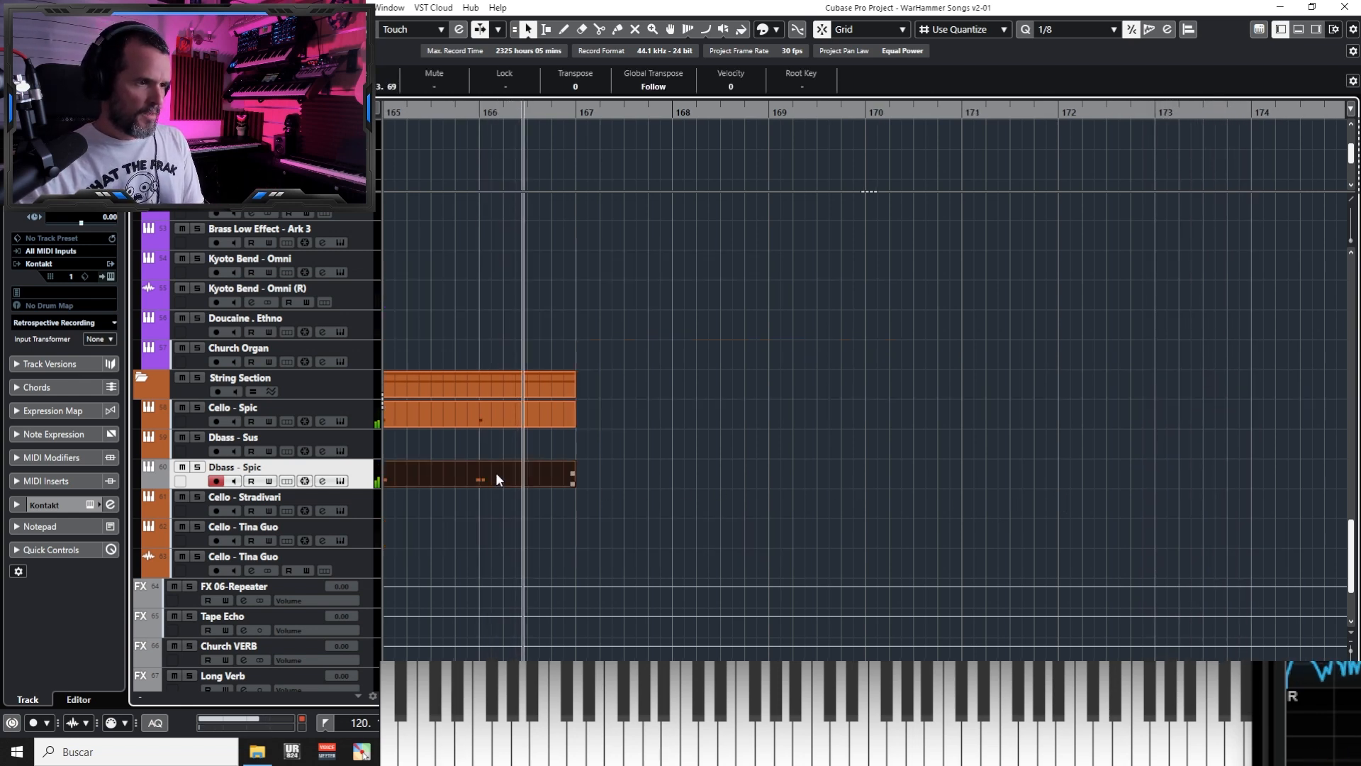
# Open the Dbass - Spic part in the Key Editor and quantize its notes to 1/16, including the two at bar 166
pyautogui.doubleClick(495, 472)
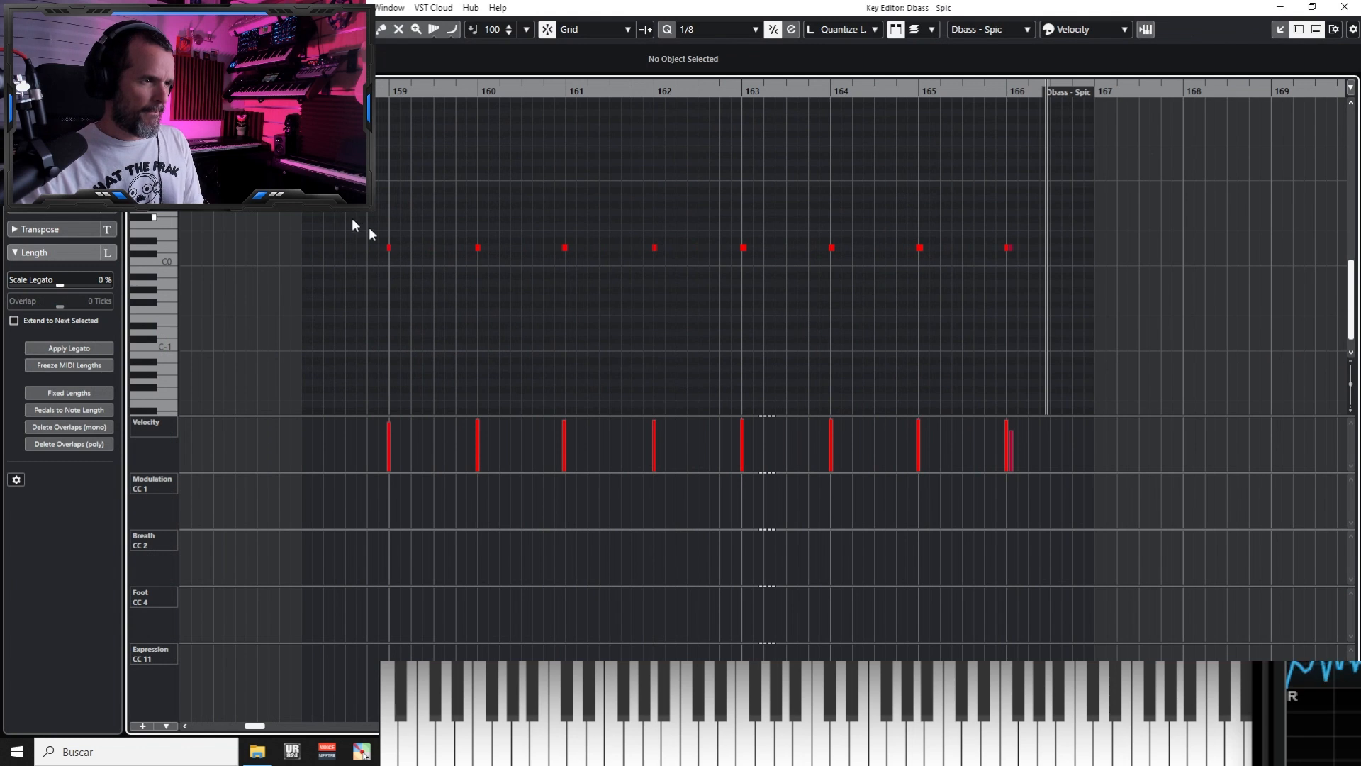
pyautogui.moveTo(352, 219); pyautogui.dragTo(936, 295)
pyautogui.moveTo(990, 88); pyautogui.dragTo(1015, 210)
pyautogui.press('h')
pyautogui.press('h')
pyautogui.press('h')
pyautogui.press('h')
pyautogui.moveTo(781, 229)
pyautogui.mouseDown()
pyautogui.moveTo(829, 274)
pyautogui.moveTo(801, 247)
pyautogui.mouseUp()
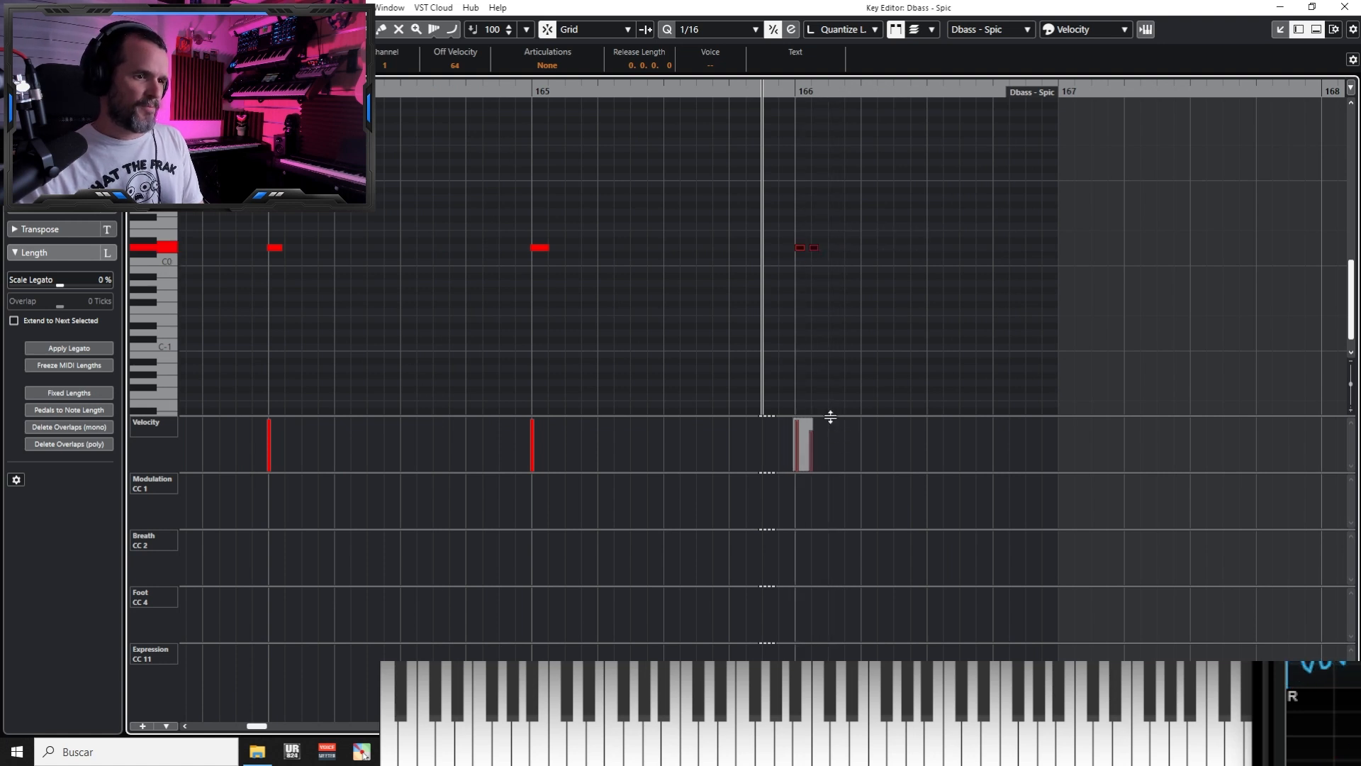
pyautogui.click(832, 388)
# Enlarge the velocity lane and raise the velocities of the two Dbass - Spic notes at bar 166
pyautogui.hotkey('alt', 'l')
pyautogui.press('3')
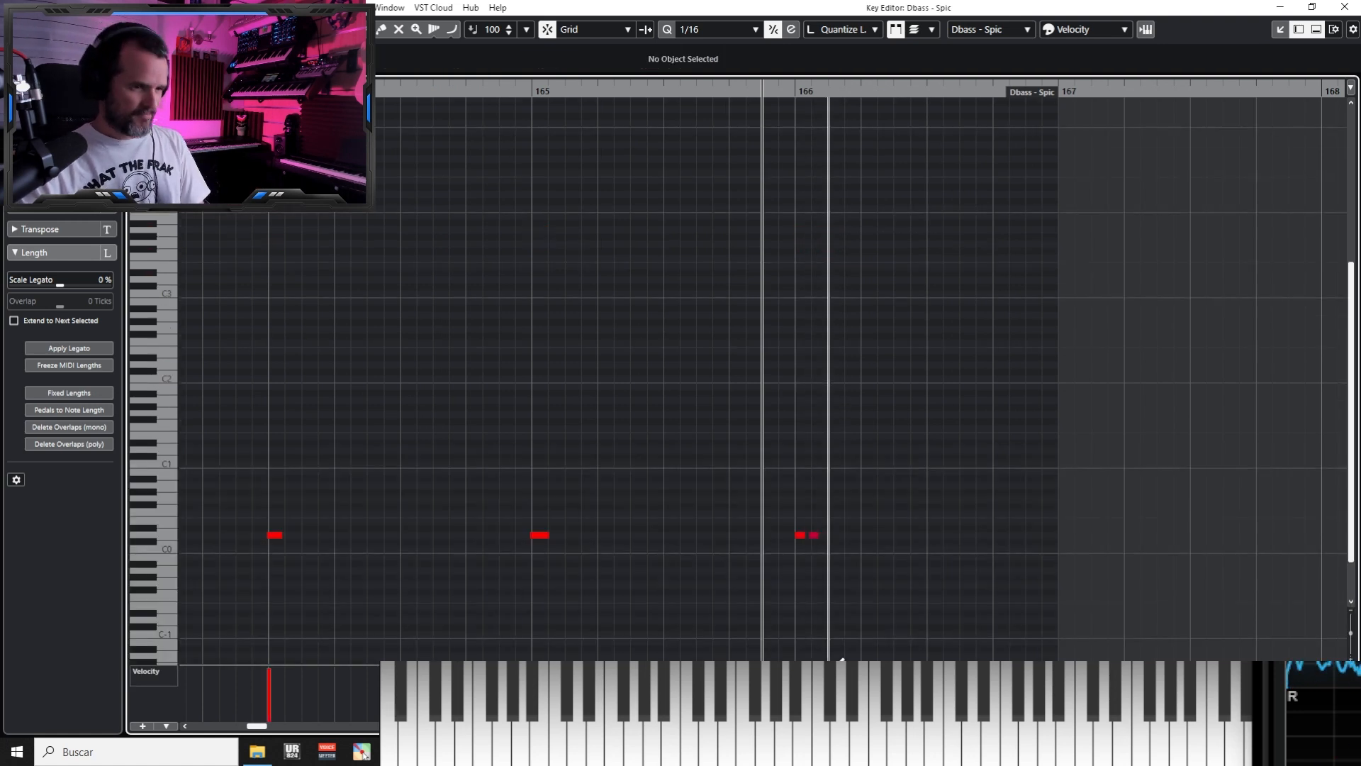
pyautogui.moveTo(841, 660); pyautogui.dragTo(864, 440)
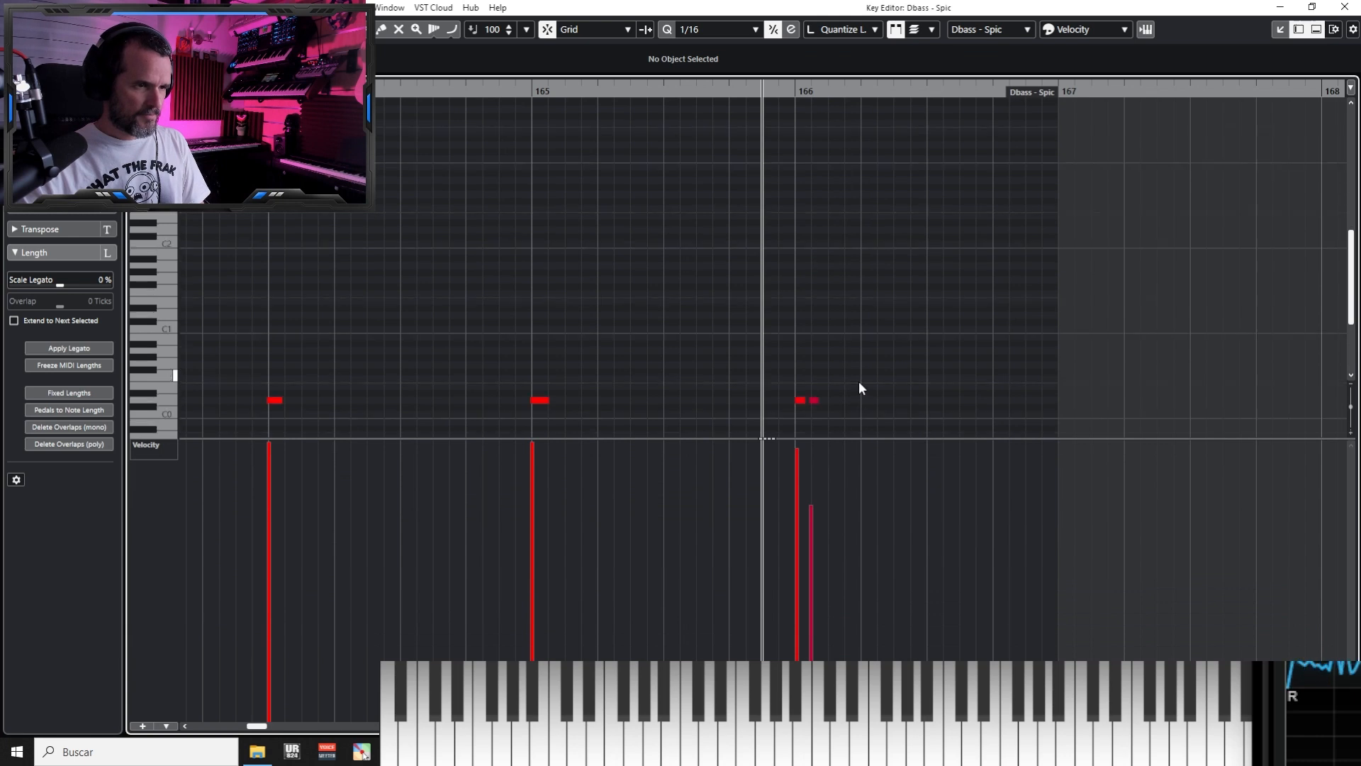
pyautogui.scroll(-2, 858, 381)
pyautogui.moveTo(800, 476); pyautogui.dragTo(797, 444)
pyautogui.moveTo(812, 477); pyautogui.dragTo(813, 471)
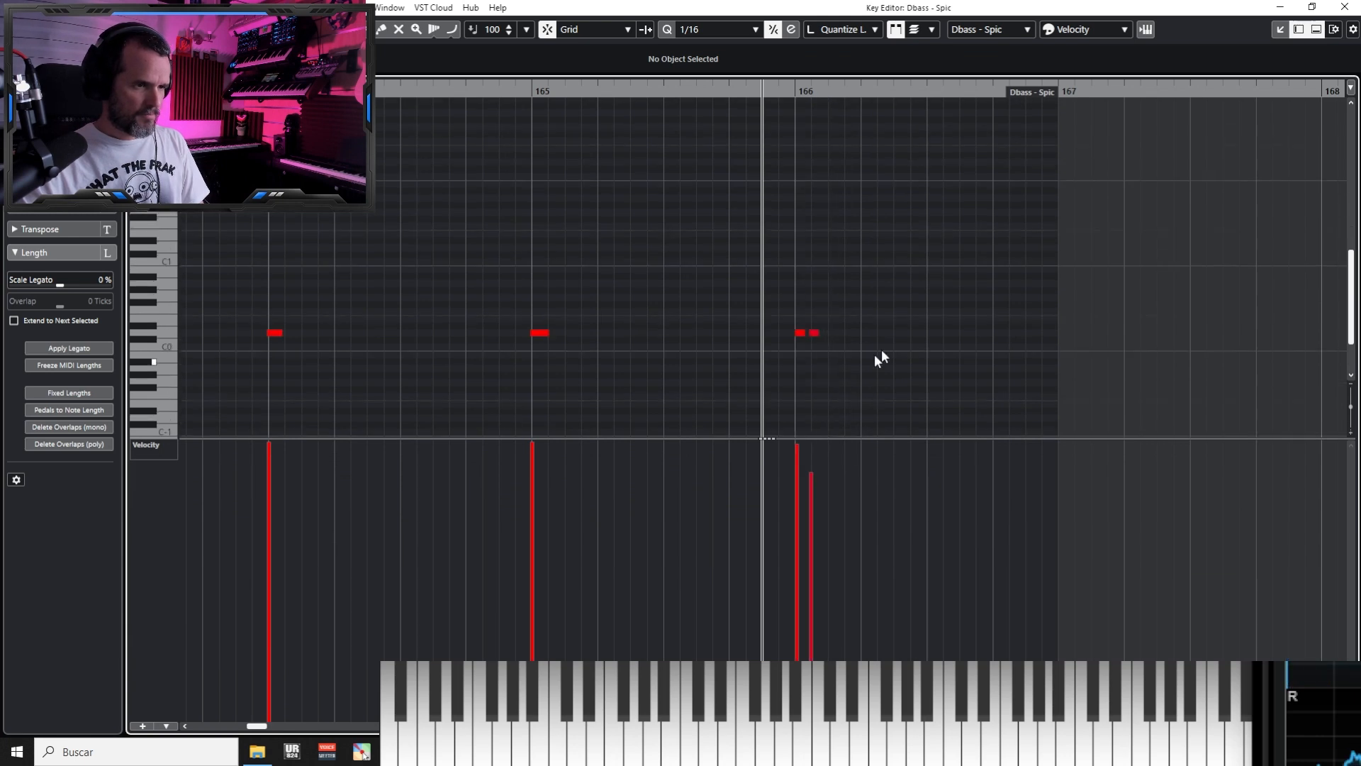
# Play back the Dbass - Spic part from its beginning with the whole part in view
pyautogui.press('KP_1')
pyautogui.press('space')
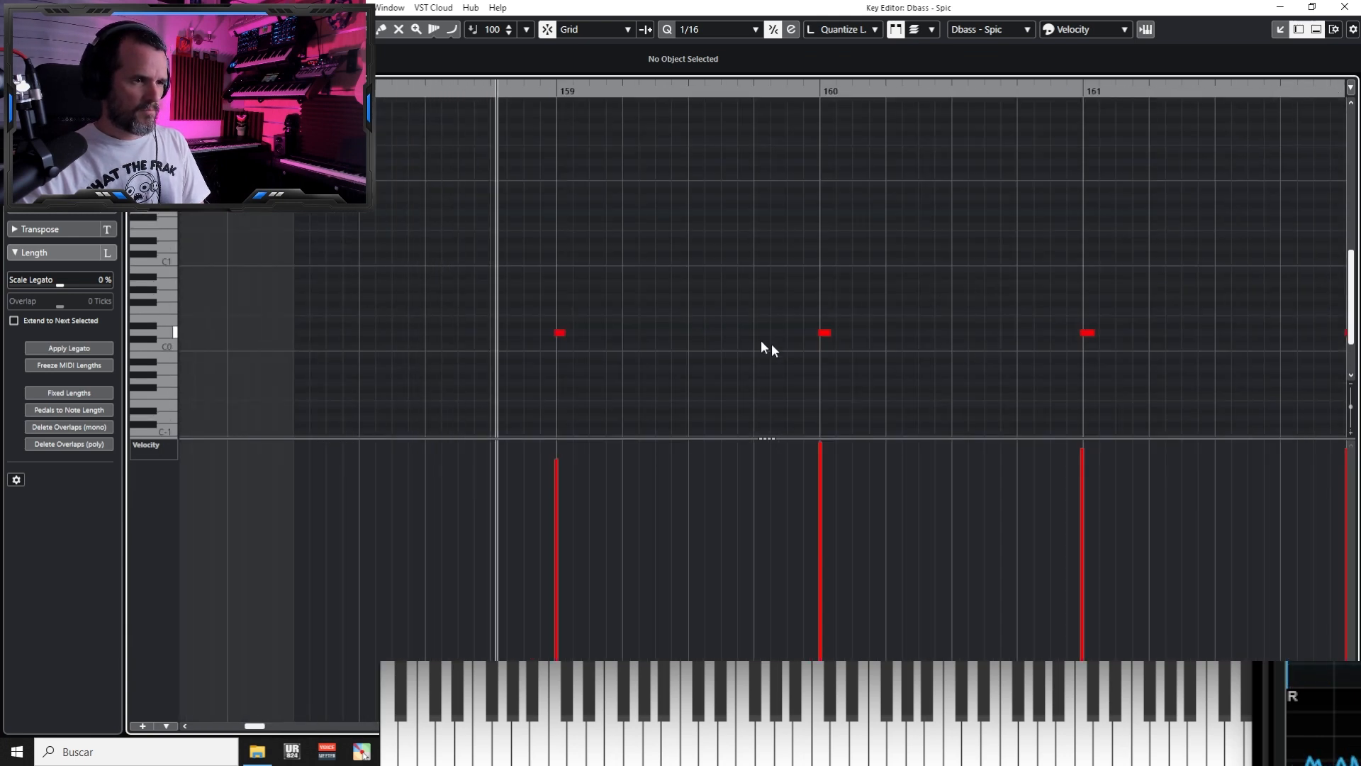
pyautogui.press('g')
pyautogui.press('g')
pyautogui.press('g')
pyautogui.press('g')
pyautogui.press('g')
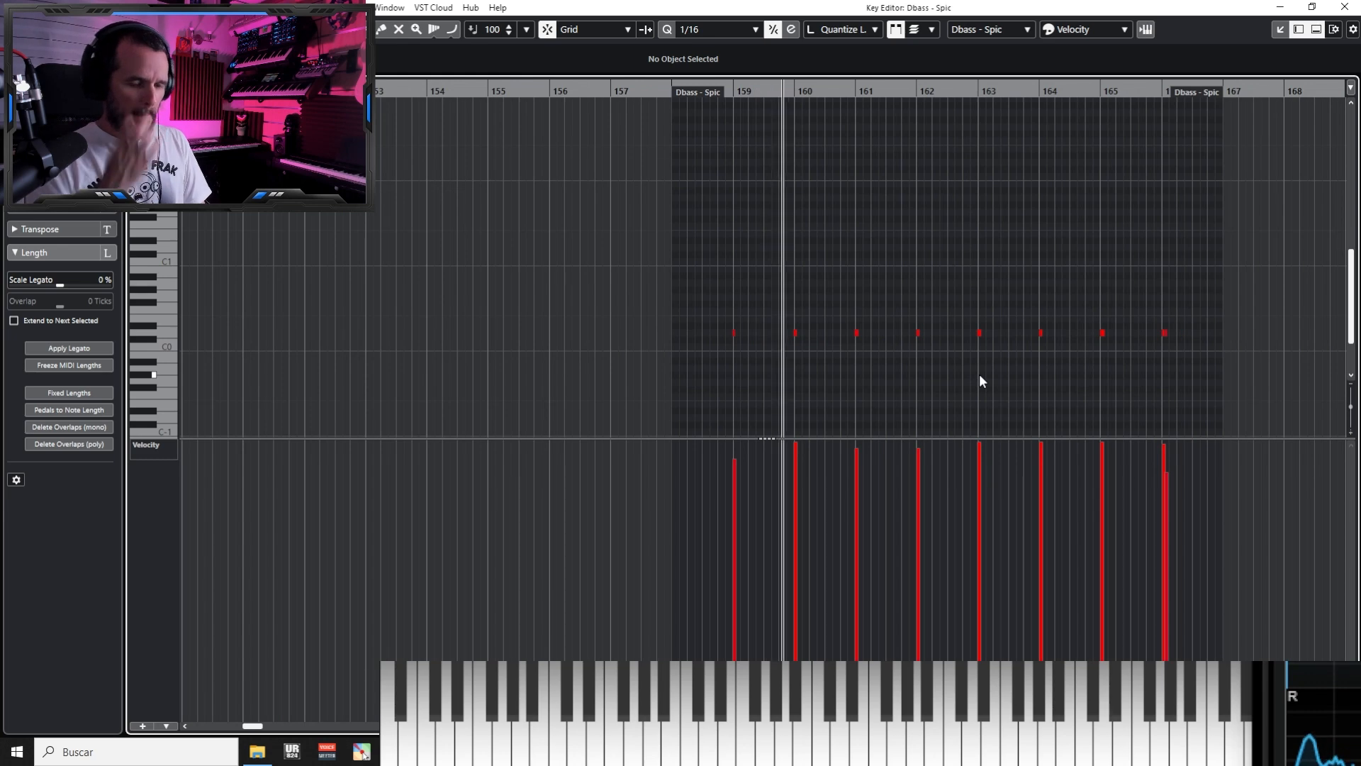
# Inspect the last note at bar 166 of the Cello - Spic part in the Key Editor, then return to the project
pyautogui.press('Return')
pyautogui.click(890, 418)
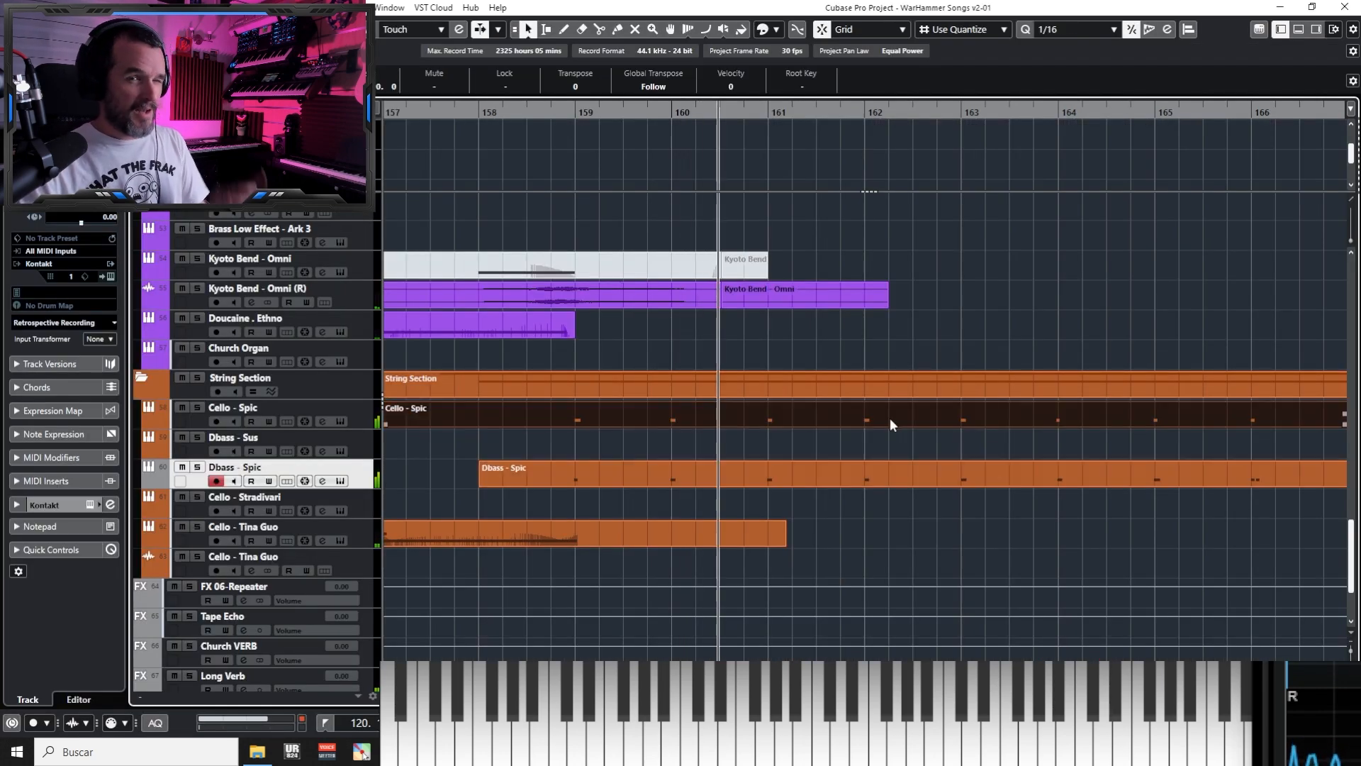
pyautogui.press('Return')
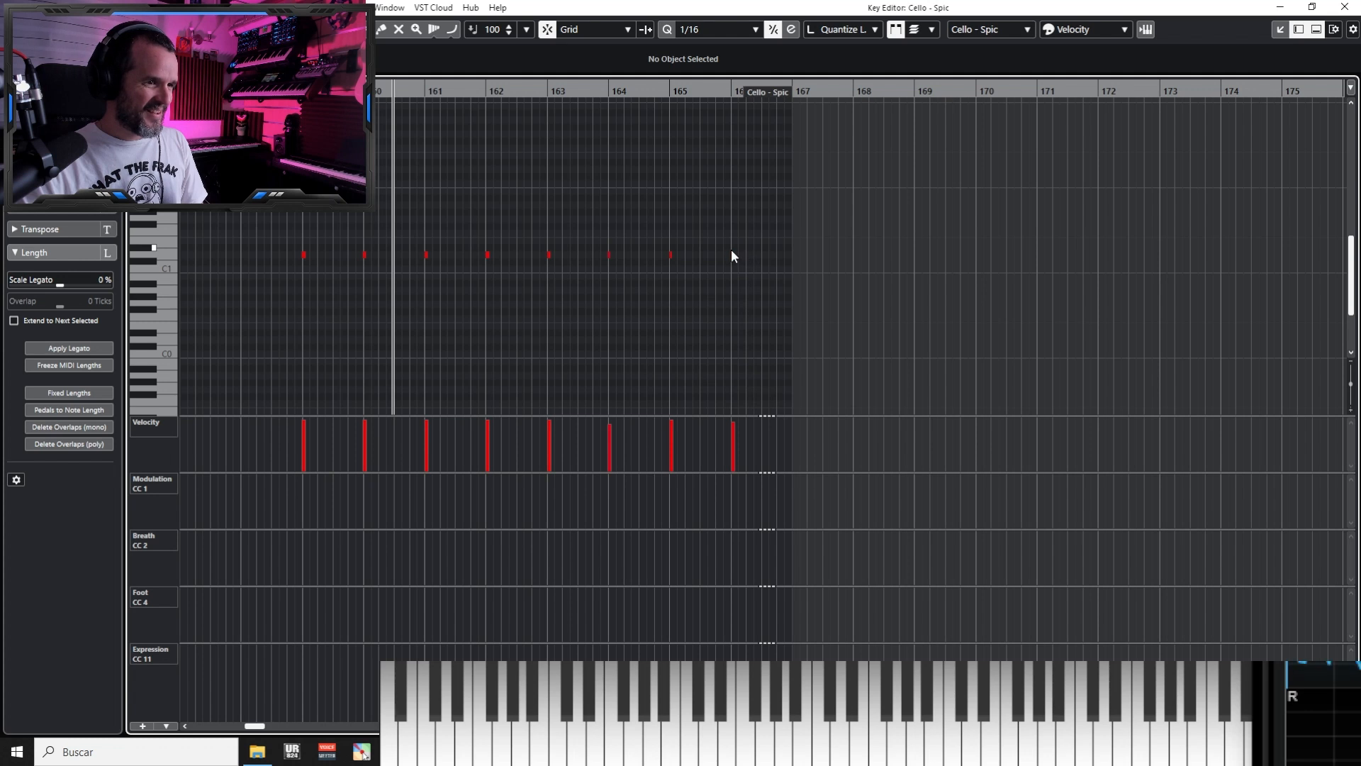
pyautogui.click(732, 255)
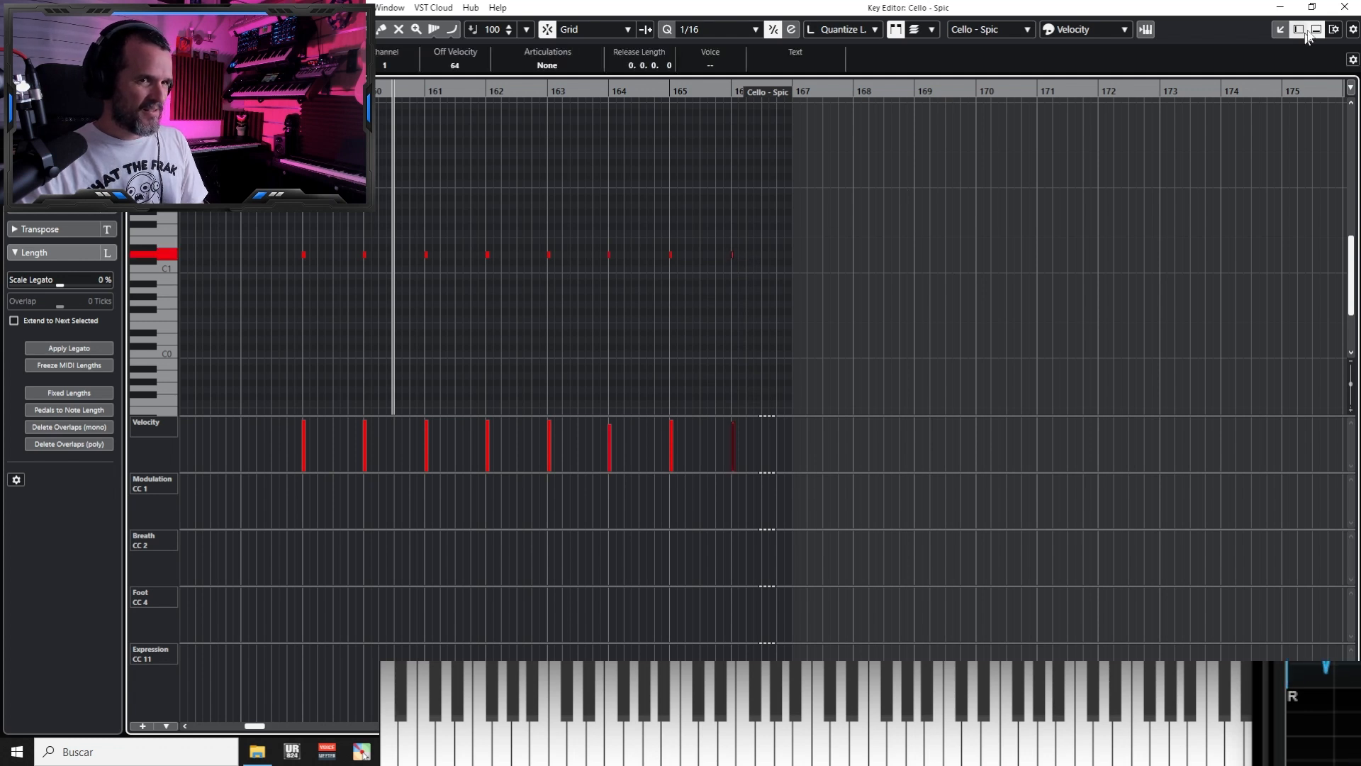
pyautogui.click(1344, 9)
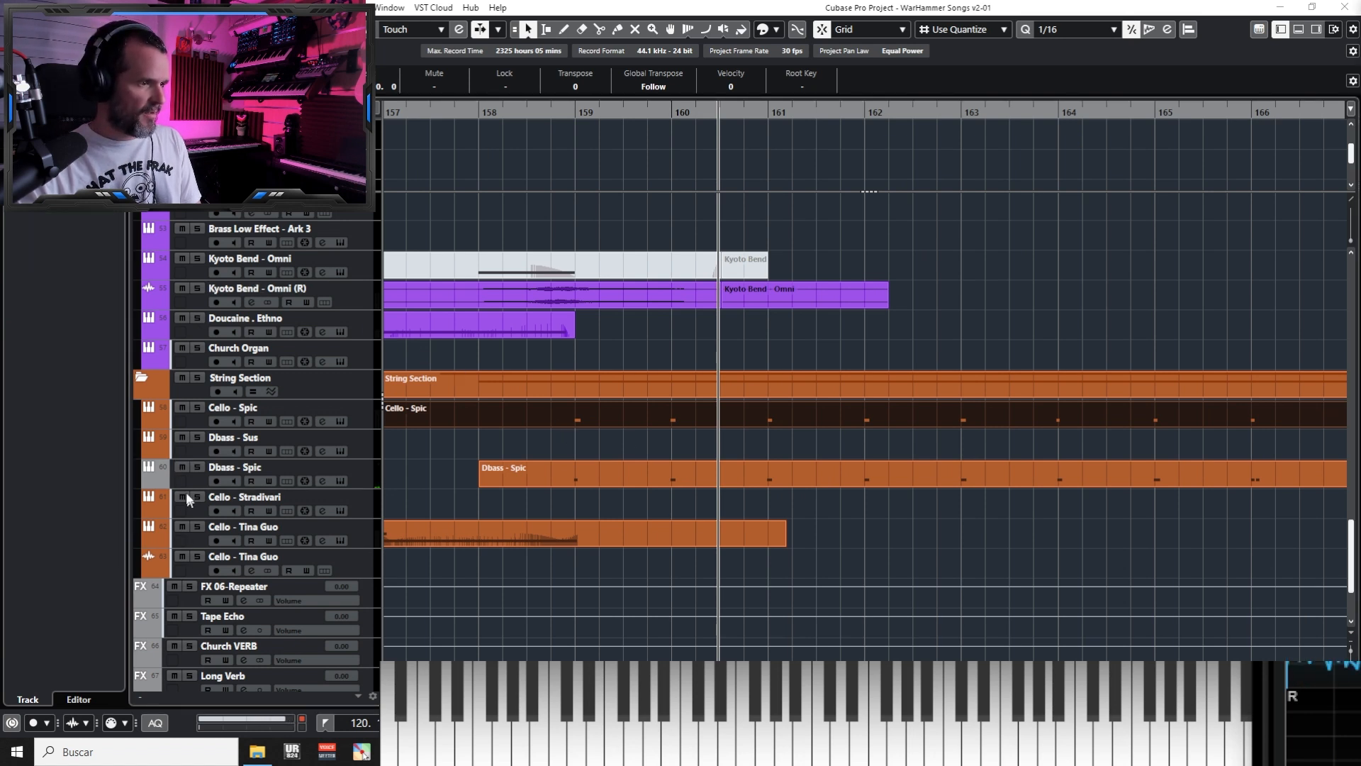
# Color the Dbass - Spic track orange like the other string tracks and select the track
pyautogui.click(166, 480)
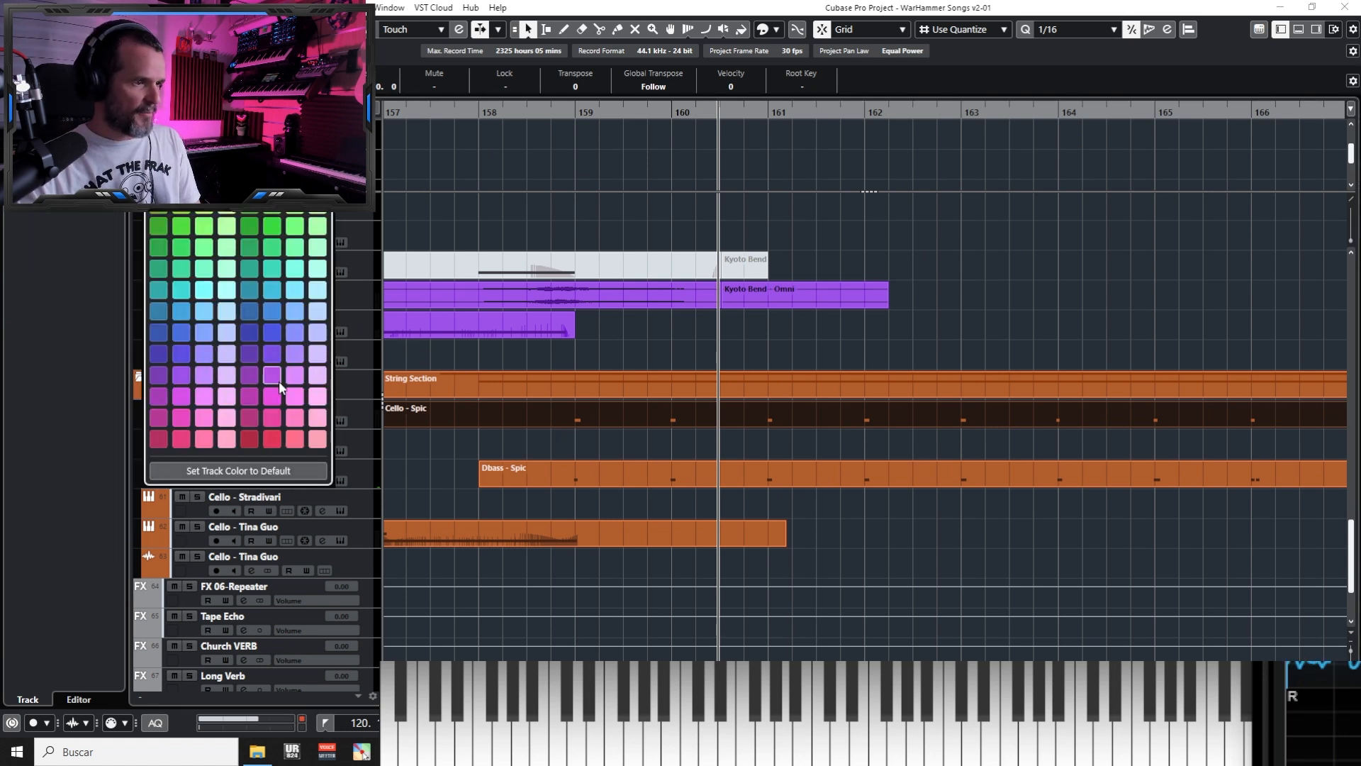
pyautogui.click(990, 297)
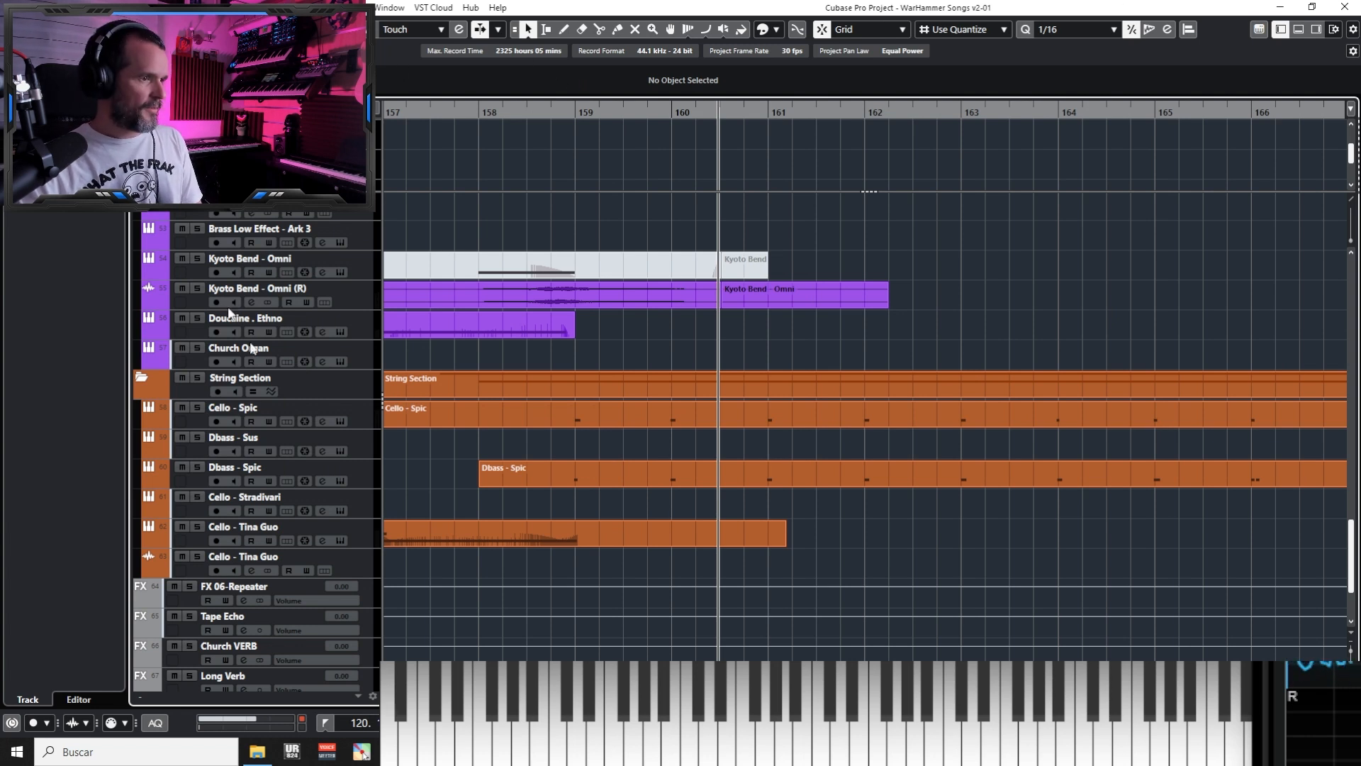
pyautogui.click(370, 467)
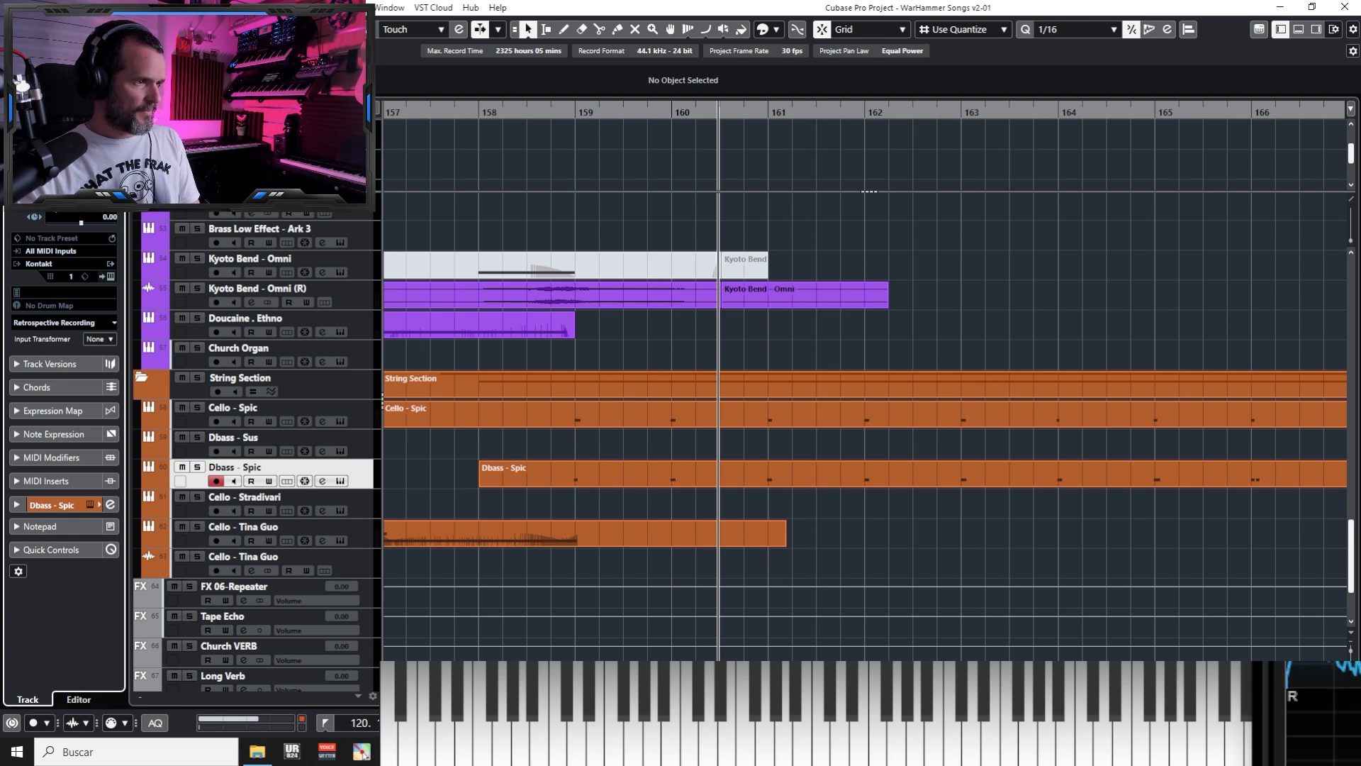
# Play back from about bar 158, select the Cello - Spic track and solo the String Section folder
pyautogui.press('space')
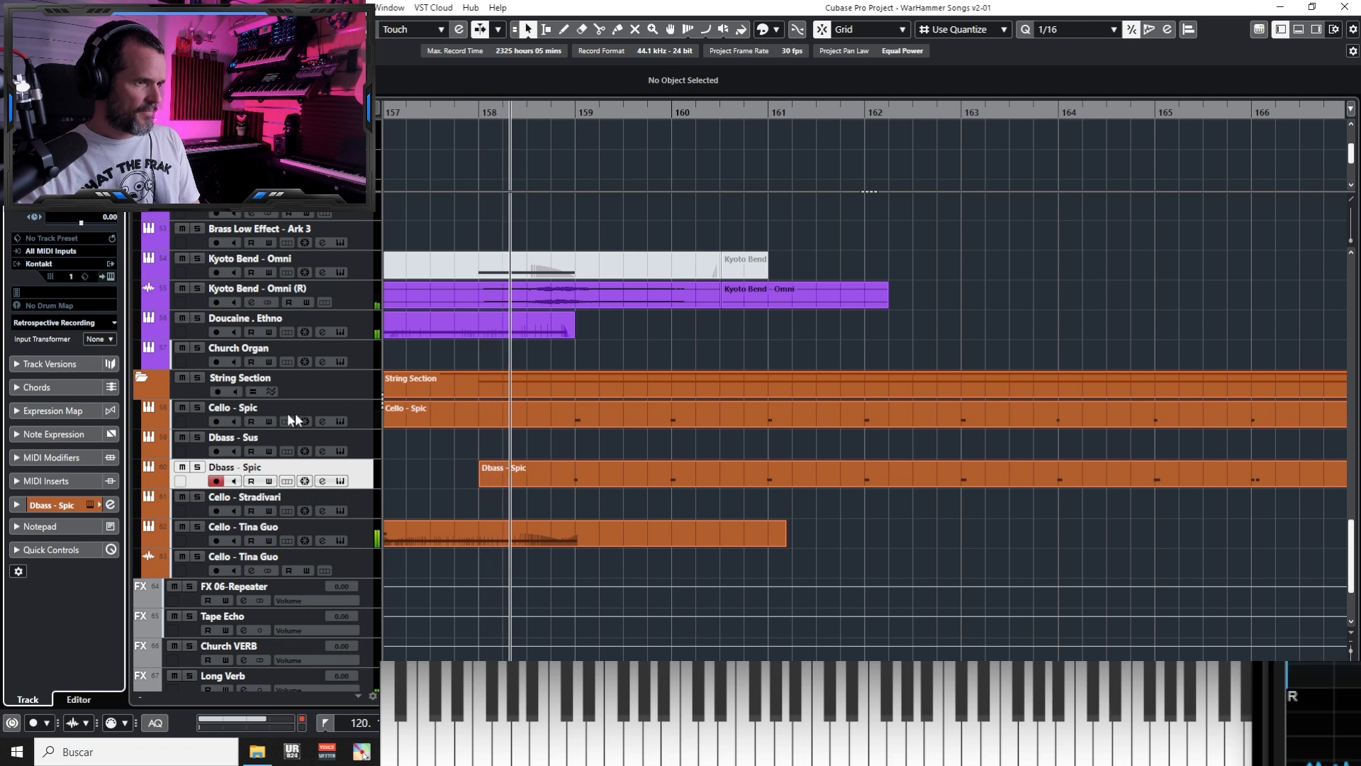
pyautogui.click(355, 417)
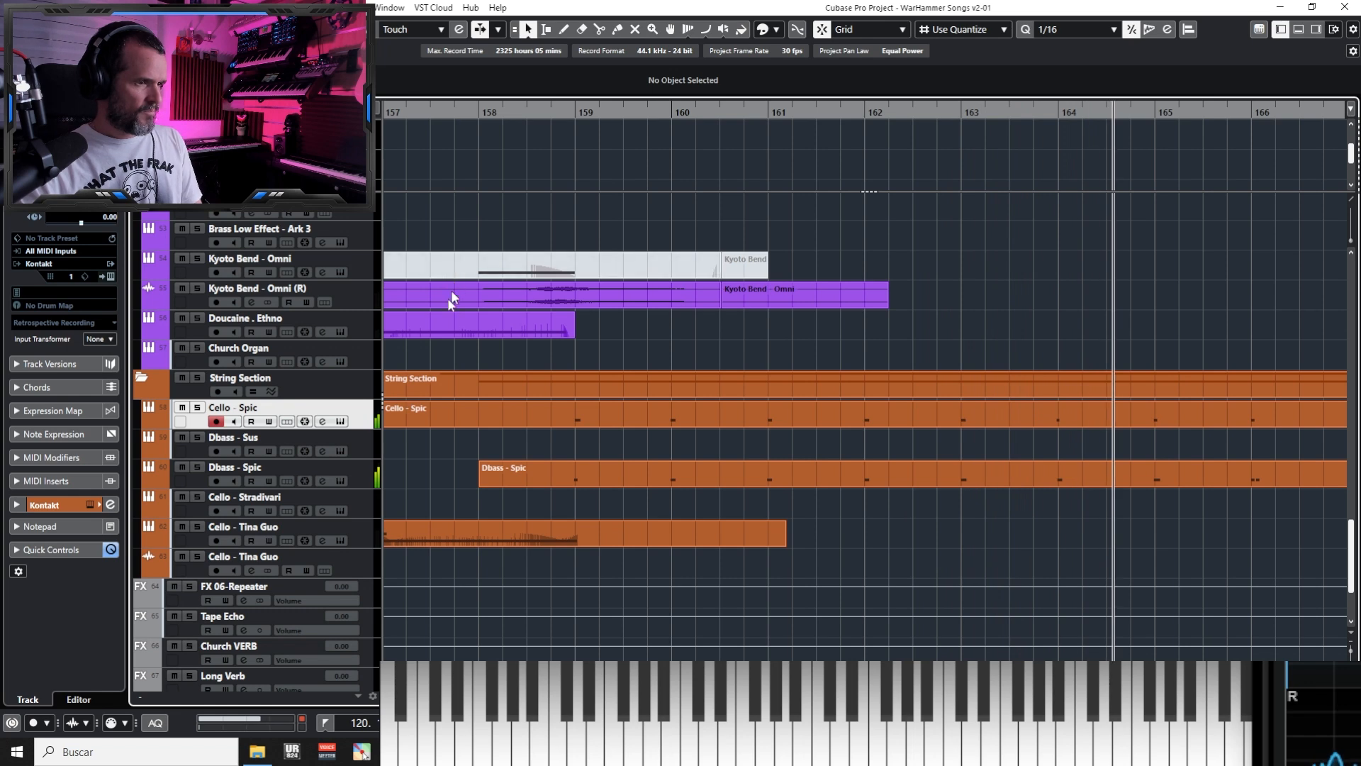
pyautogui.click(200, 377)
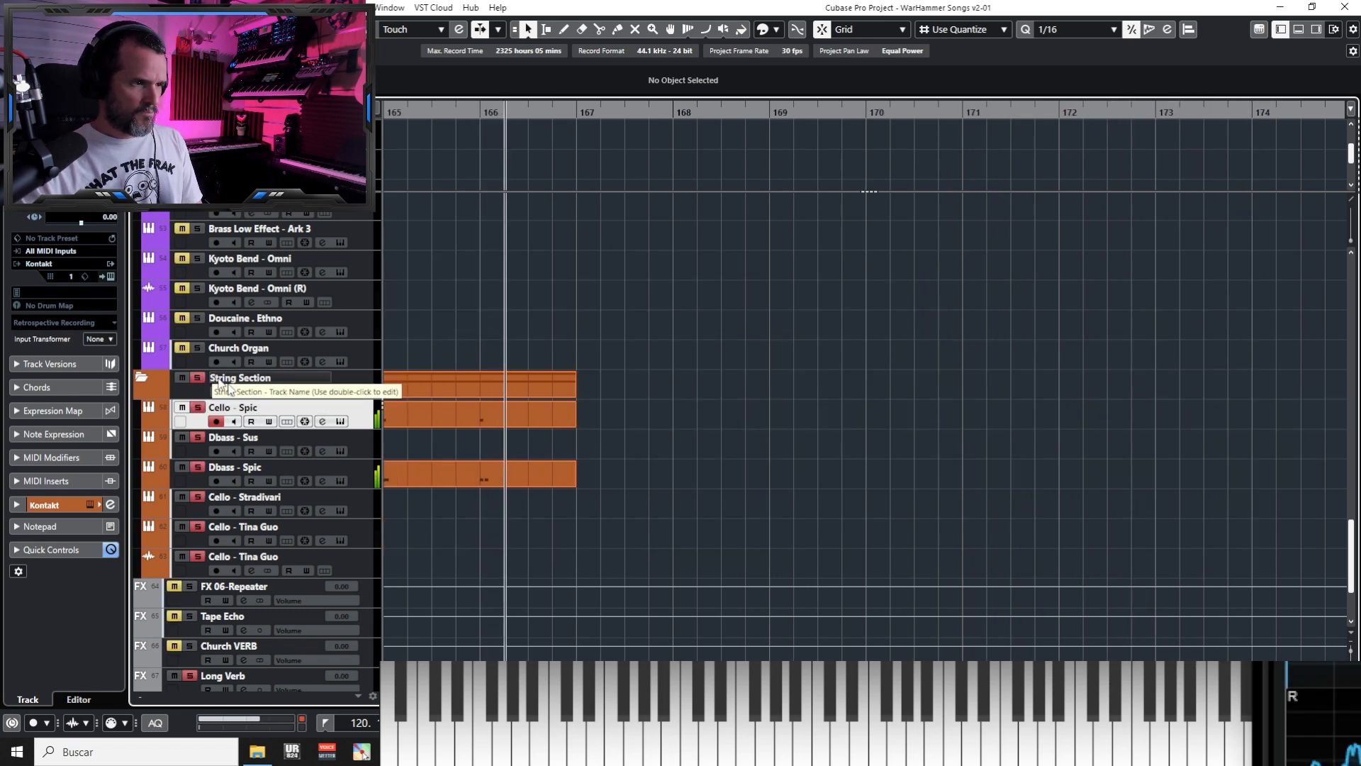
# In the Cello - Spic part, copy the bar 166 note one sixteenth further on and give the copy a lower velocity
pyautogui.doubleClick(486, 424)
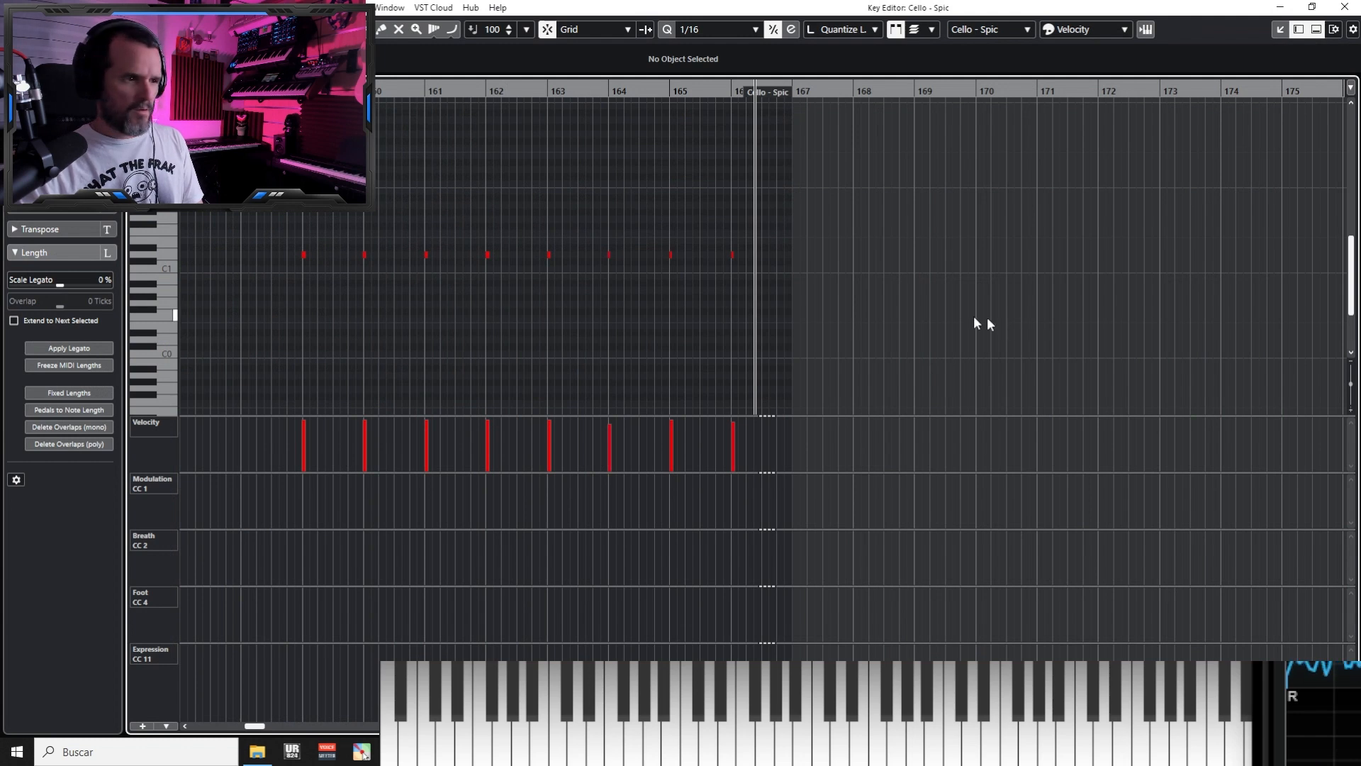
pyautogui.scroll(5, 756, 278)
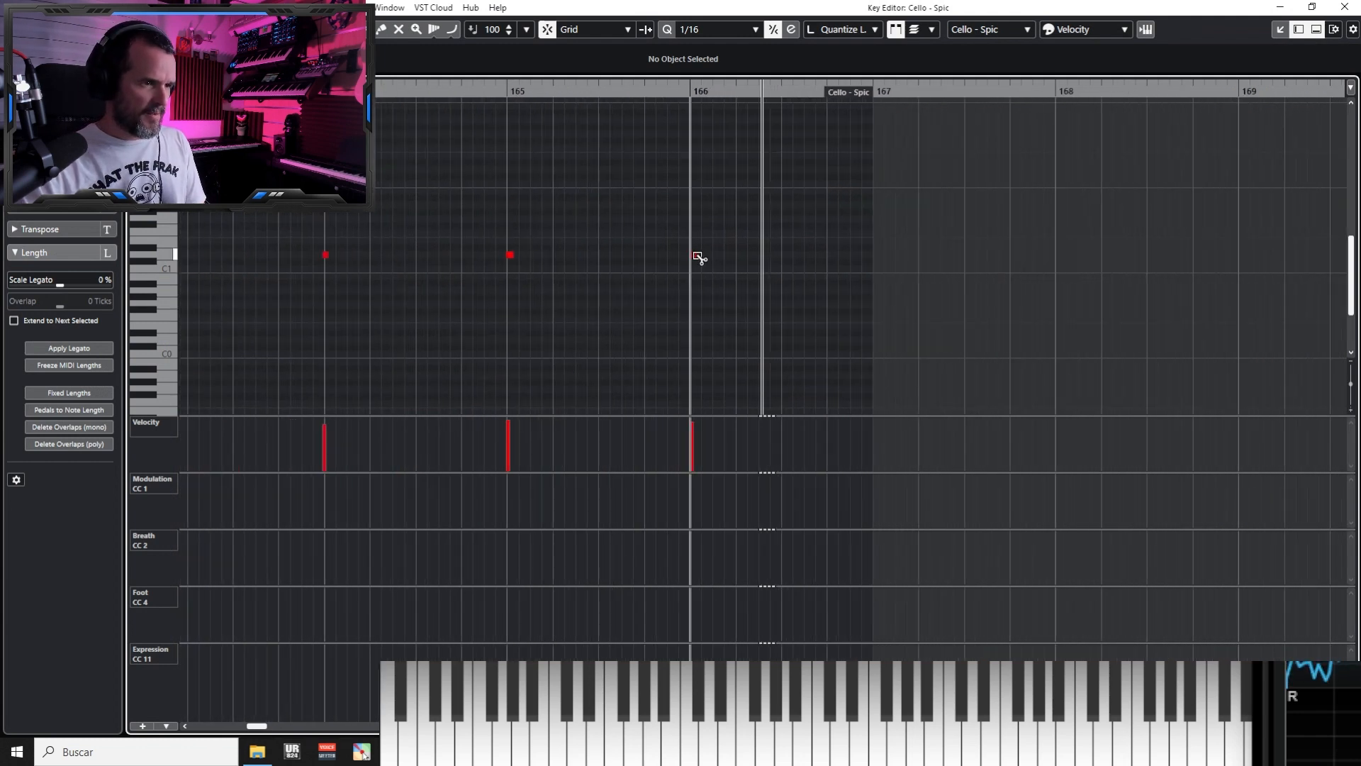
pyautogui.moveTo(696, 255); pyautogui.dragTo(707, 255)
pyautogui.click(705, 431)
pyautogui.press('space')
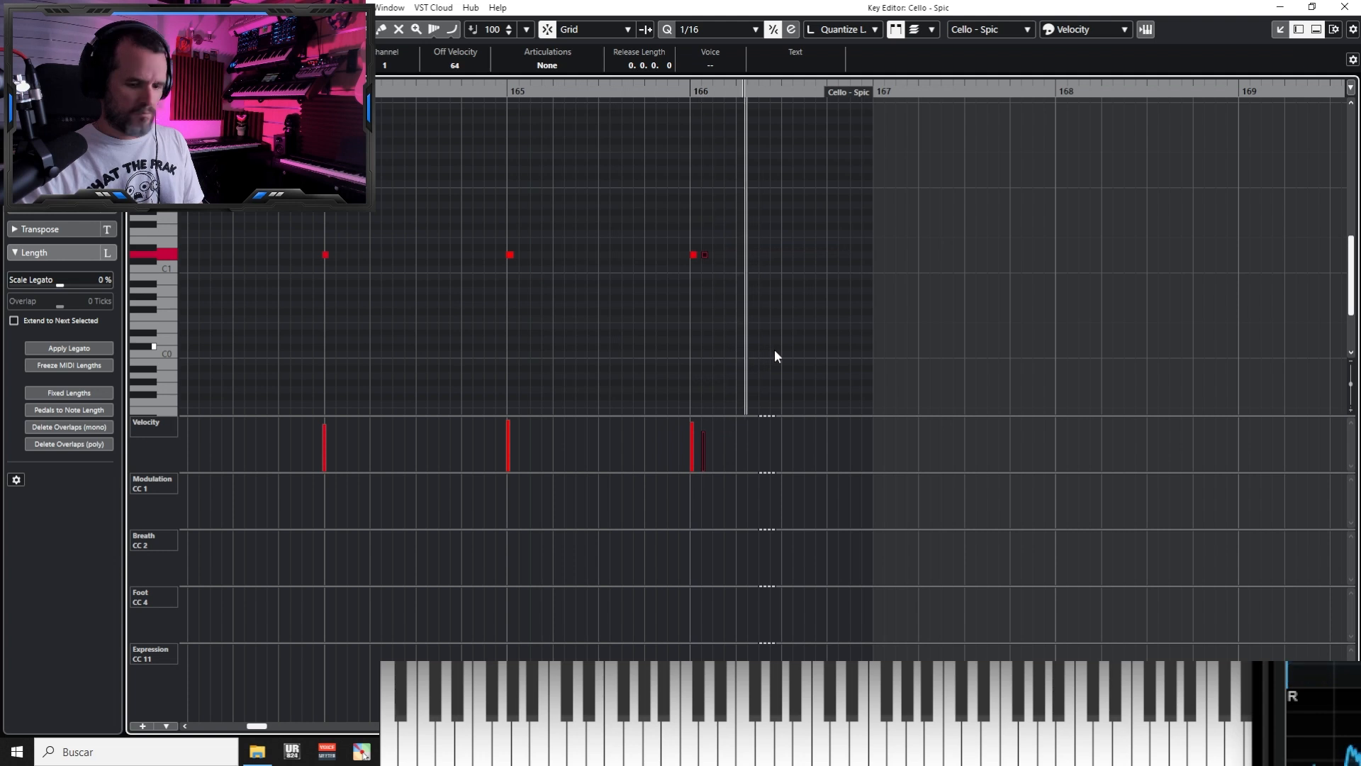
pyautogui.press('Escape')
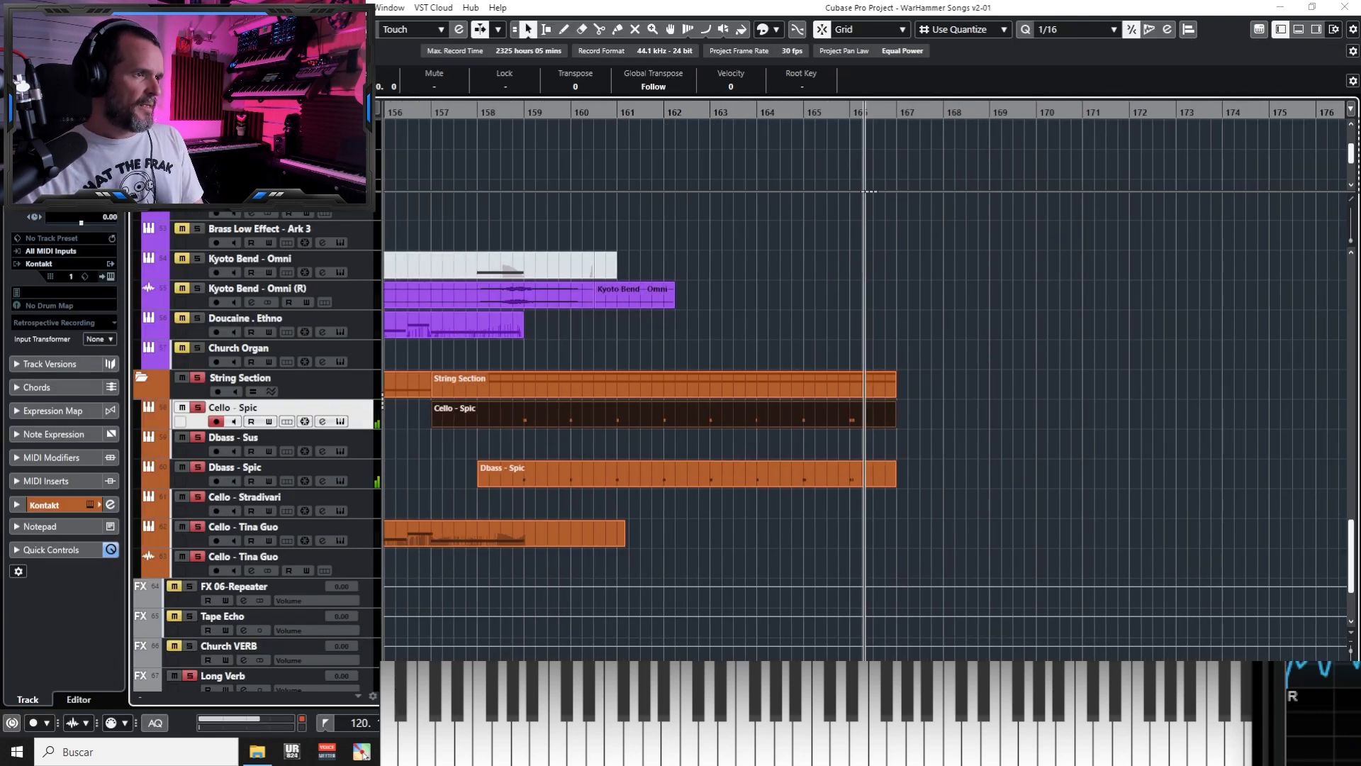
# Play back the arrangement into the FM Bass section until about bar 162, looking over the FM Bass and string parts
pyautogui.scroll(-1, 740, 326)
pyautogui.moveTo(751, 332); pyautogui.dragTo(893, 343)
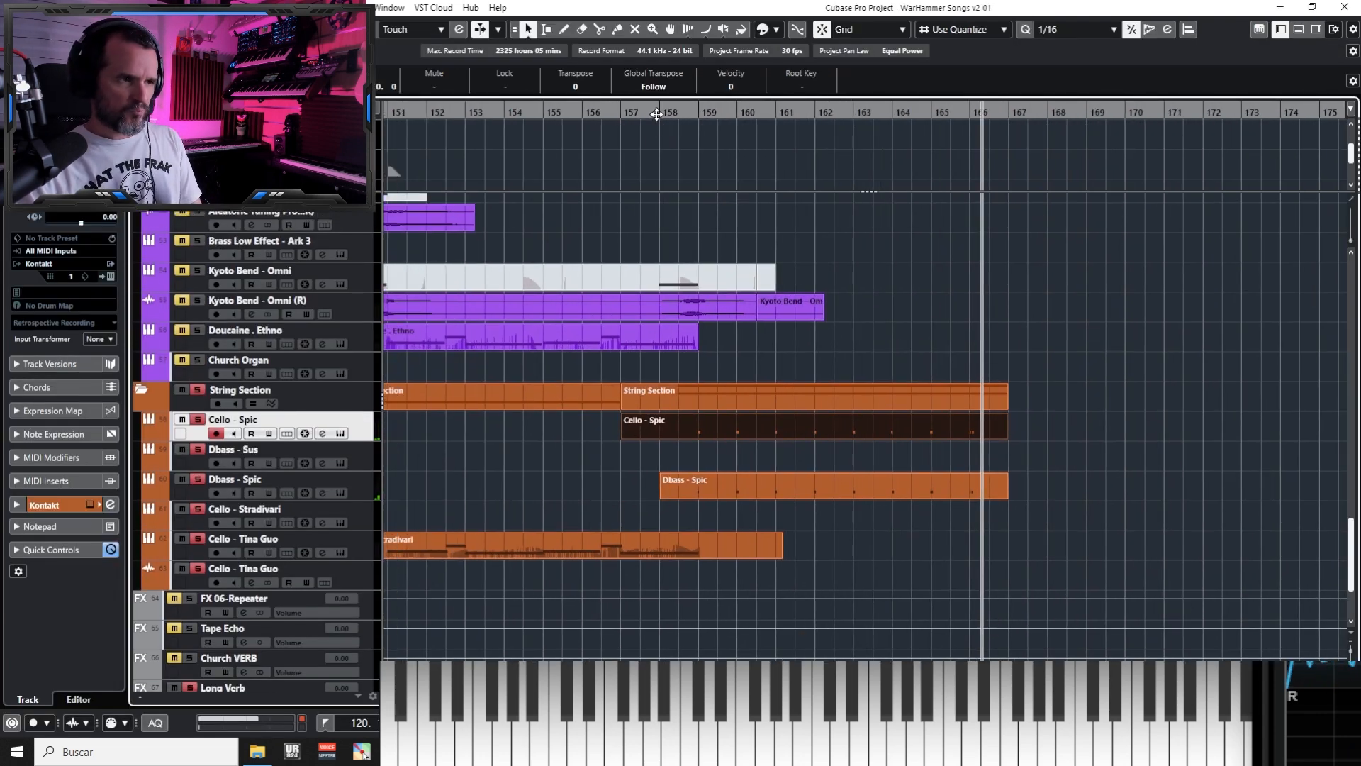
pyautogui.scroll(5, 1052, 414)
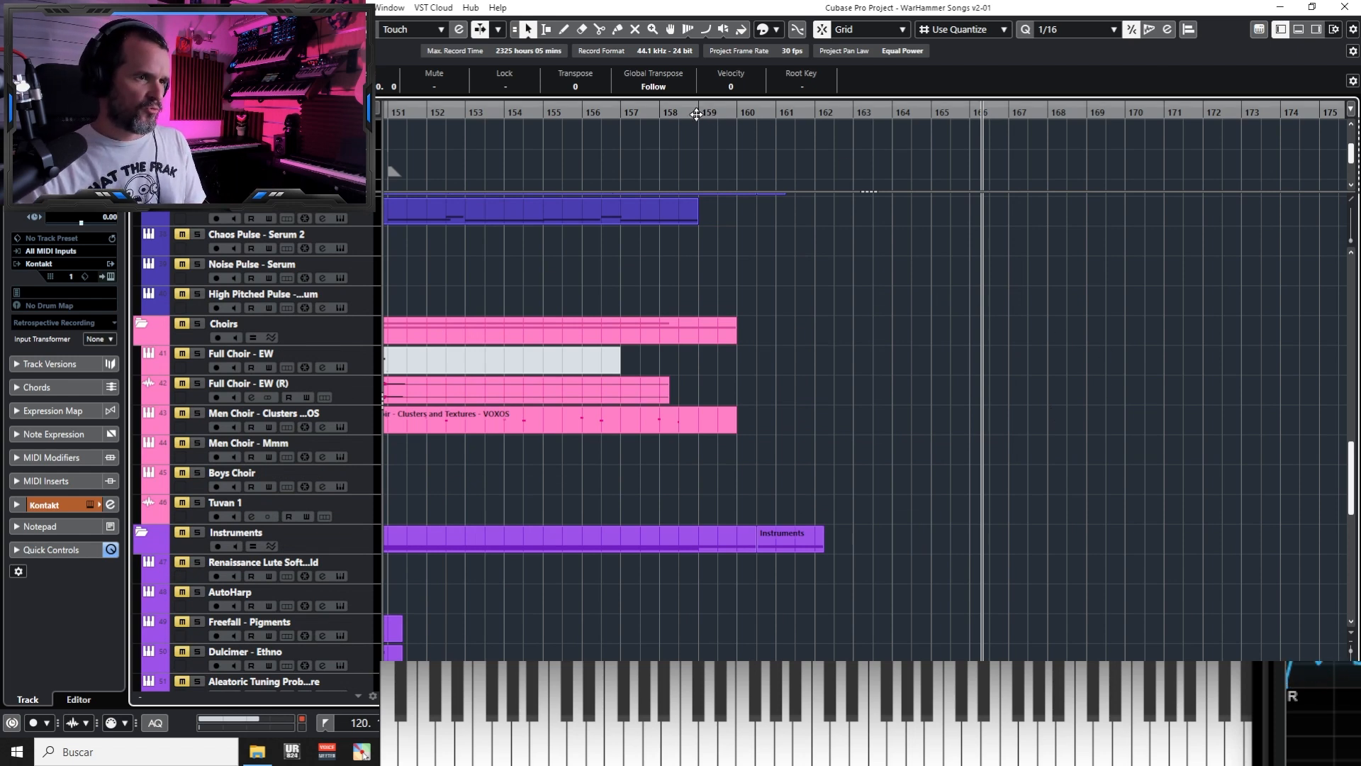
pyautogui.click(697, 112)
pyautogui.scroll(5, 871, 381)
pyautogui.scroll(1, 871, 381)
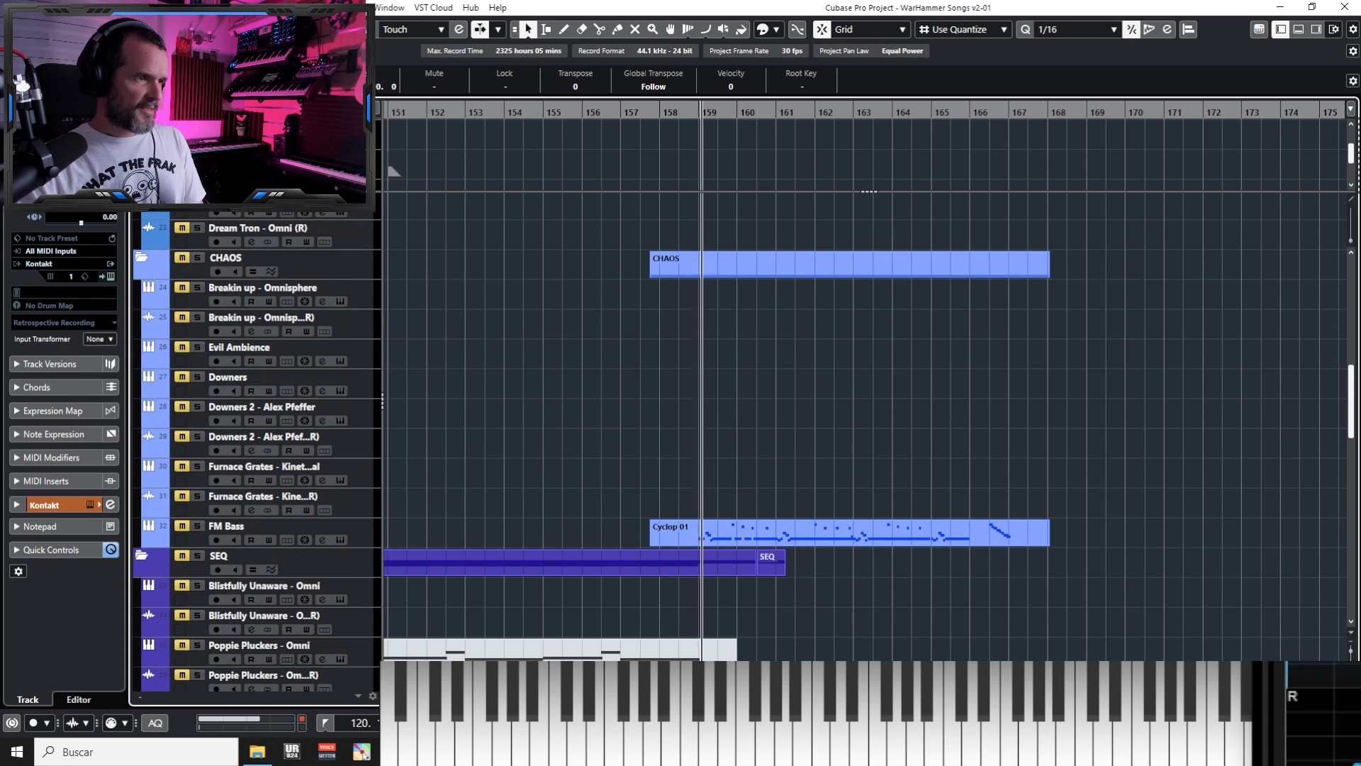
pyautogui.press('h')
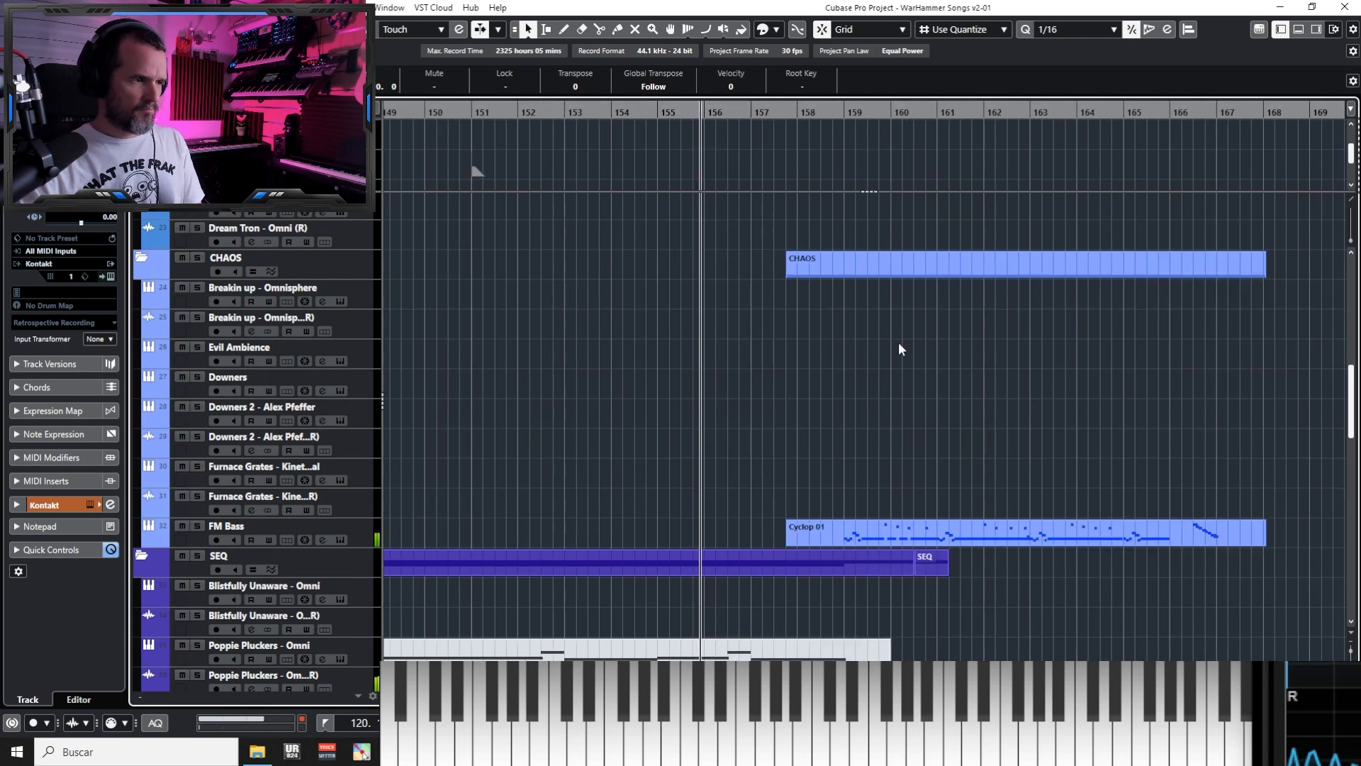
pyautogui.scroll(-8, 900, 347)
pyautogui.scroll(-3, 908, 350)
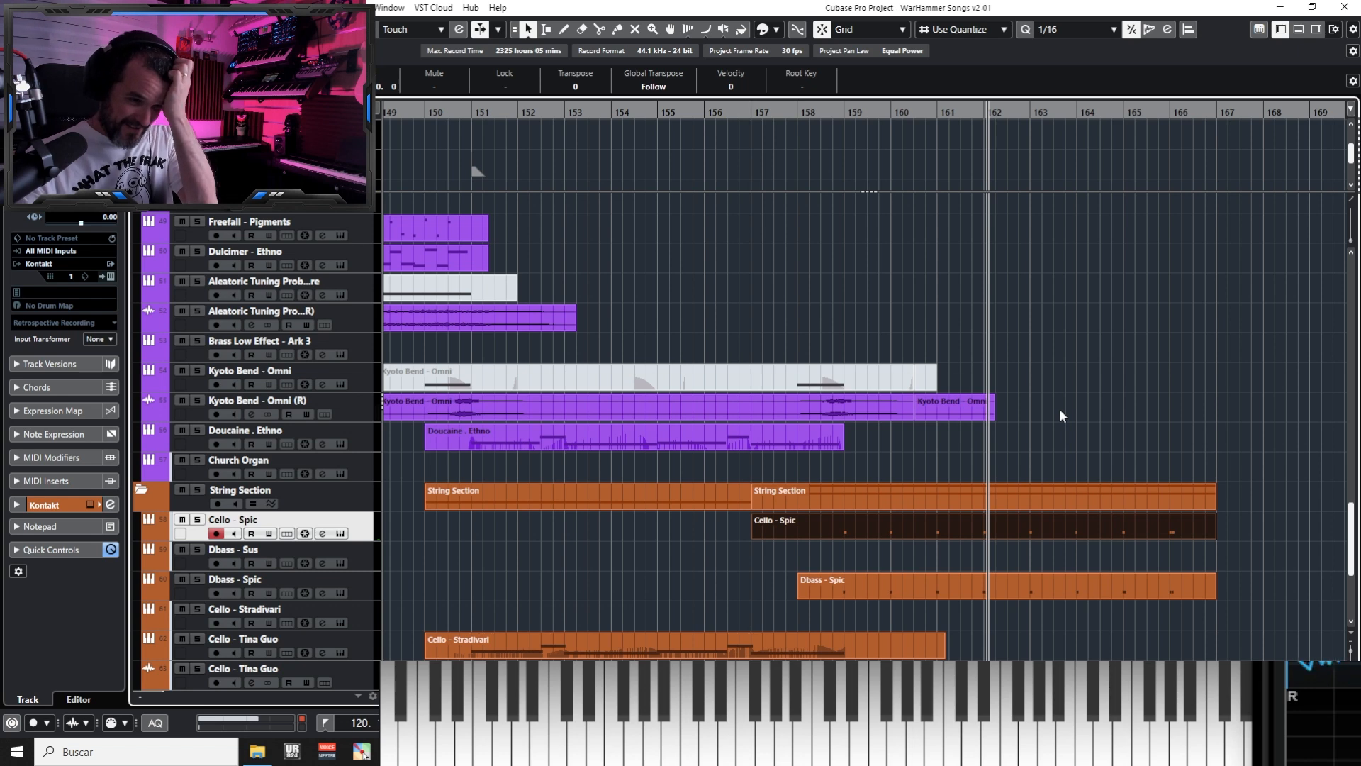
# Examine the existing Toms - Damage 2 part in the Key Editor and audition its high note at bar 143
pyautogui.scroll(15, 1101, 425)
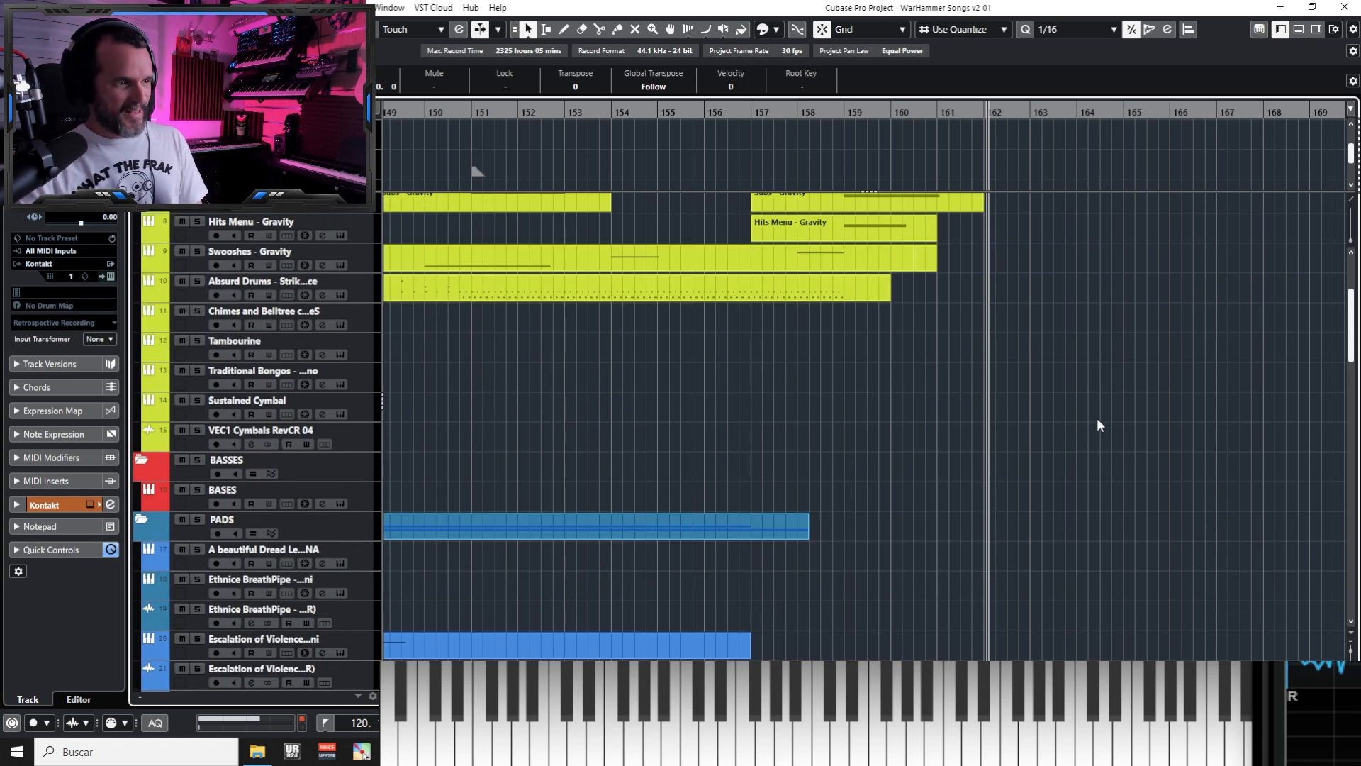
pyautogui.scroll(5, 1099, 423)
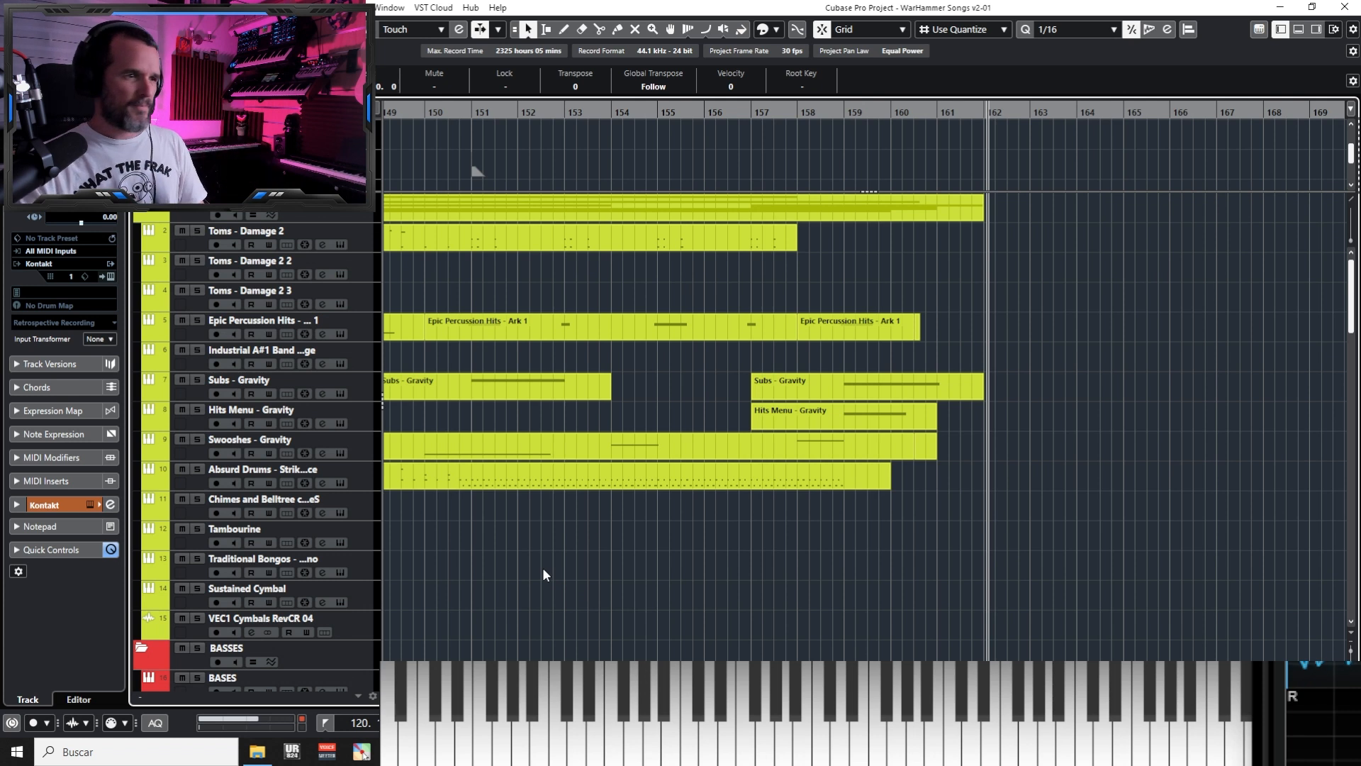
pyautogui.click(370, 236)
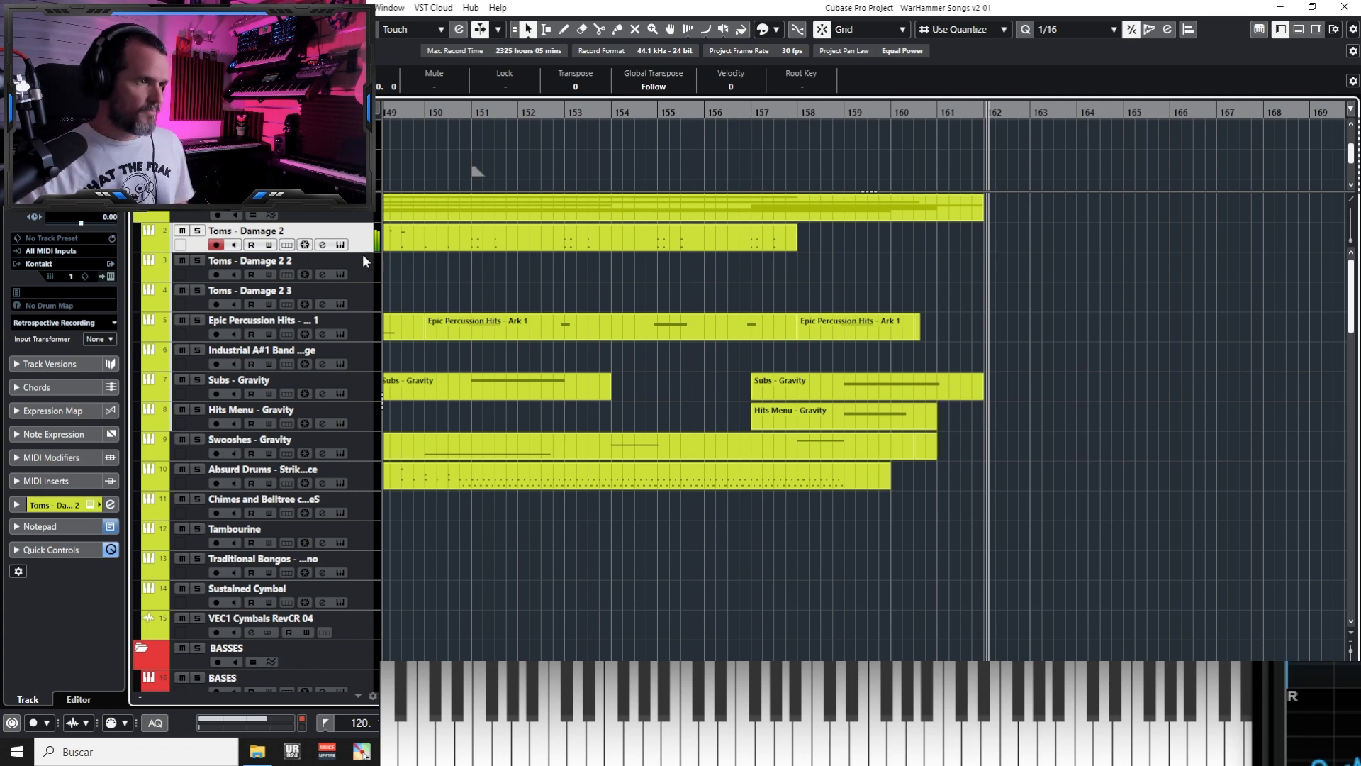
pyautogui.click(481, 248)
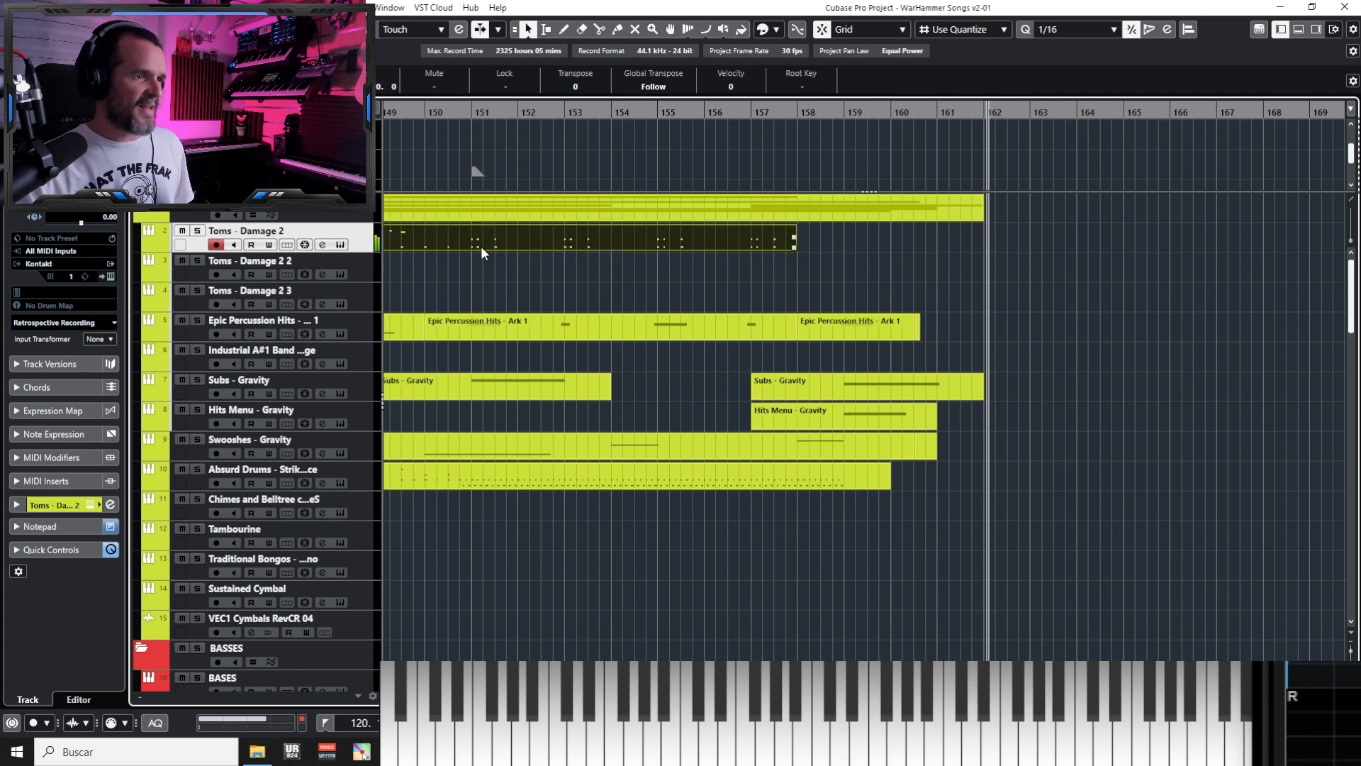
pyautogui.doubleClick(654, 245)
pyautogui.click(1096, 153)
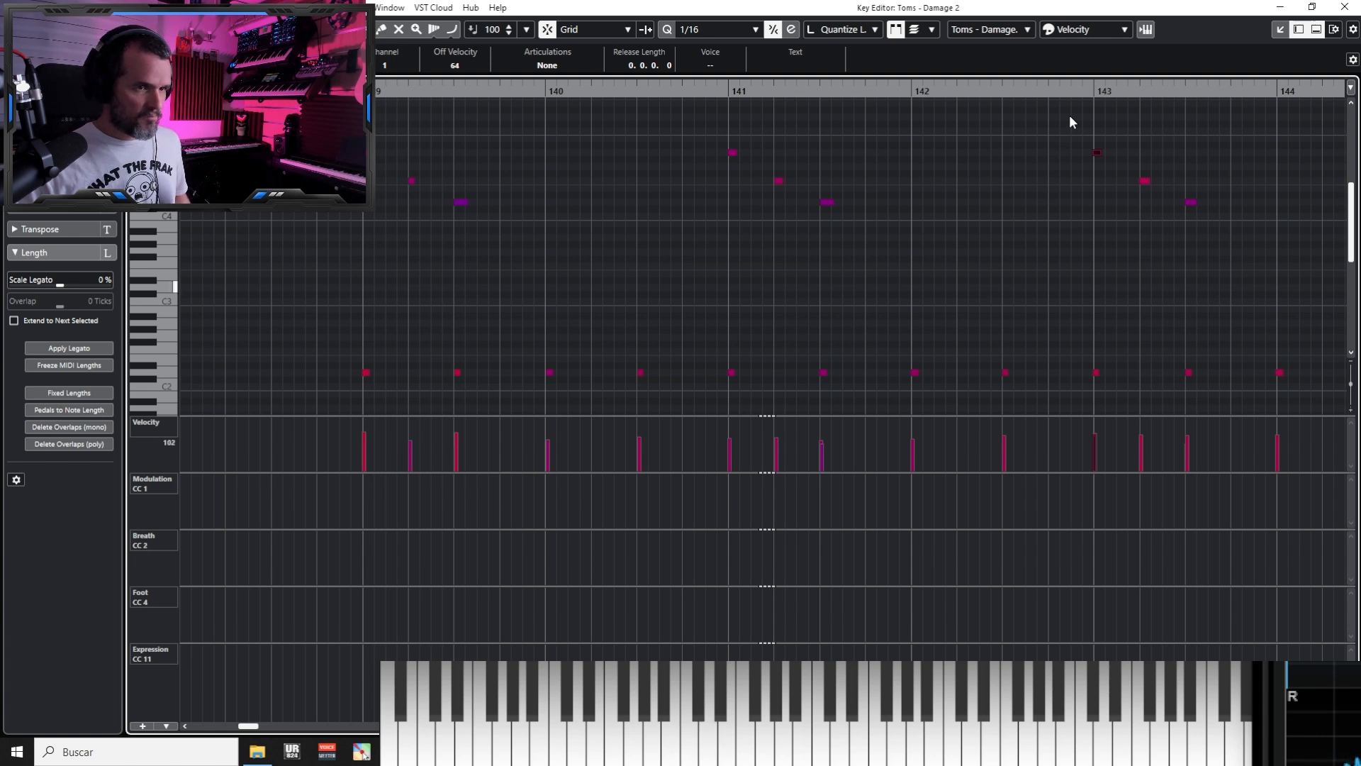
pyautogui.click(1344, 7)
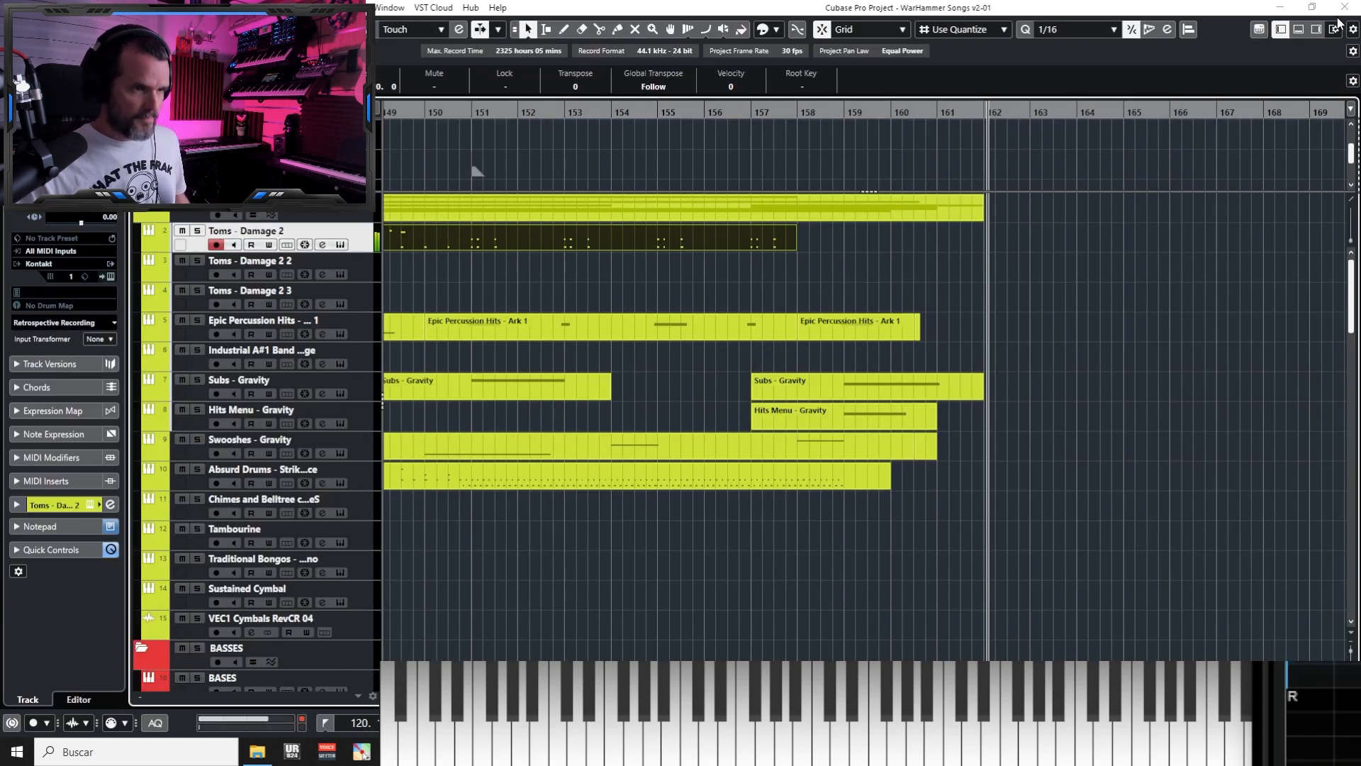
# Record a take of tom hits on the Toms - Damage 2 track from about bar 155 to about bar 166
pyautogui.press('space')
pyautogui.press('KP_Multiply')
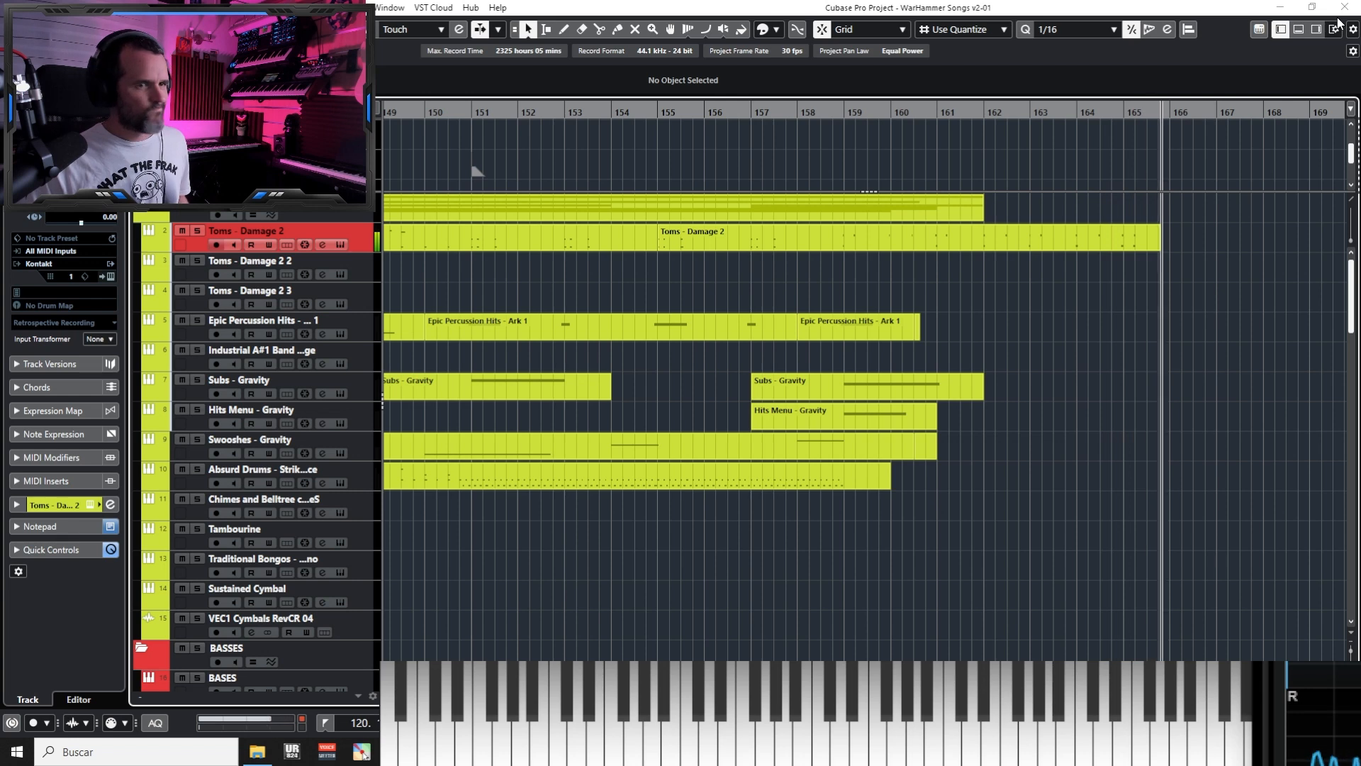
pyautogui.press('space')
# Open the recorded Toms - Damage 2 part in the Key Editor and quantize all its notes to 1/8
pyautogui.press('Return')
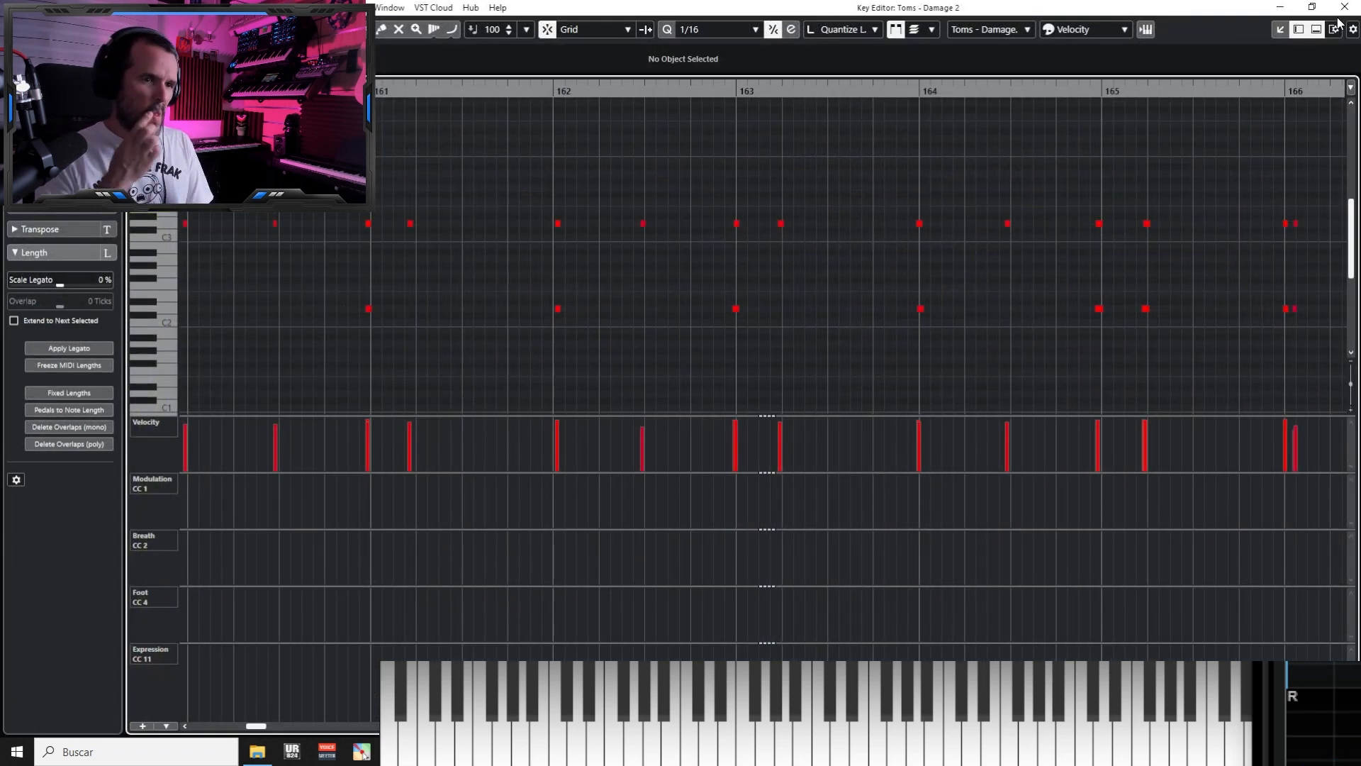
pyautogui.press('g')
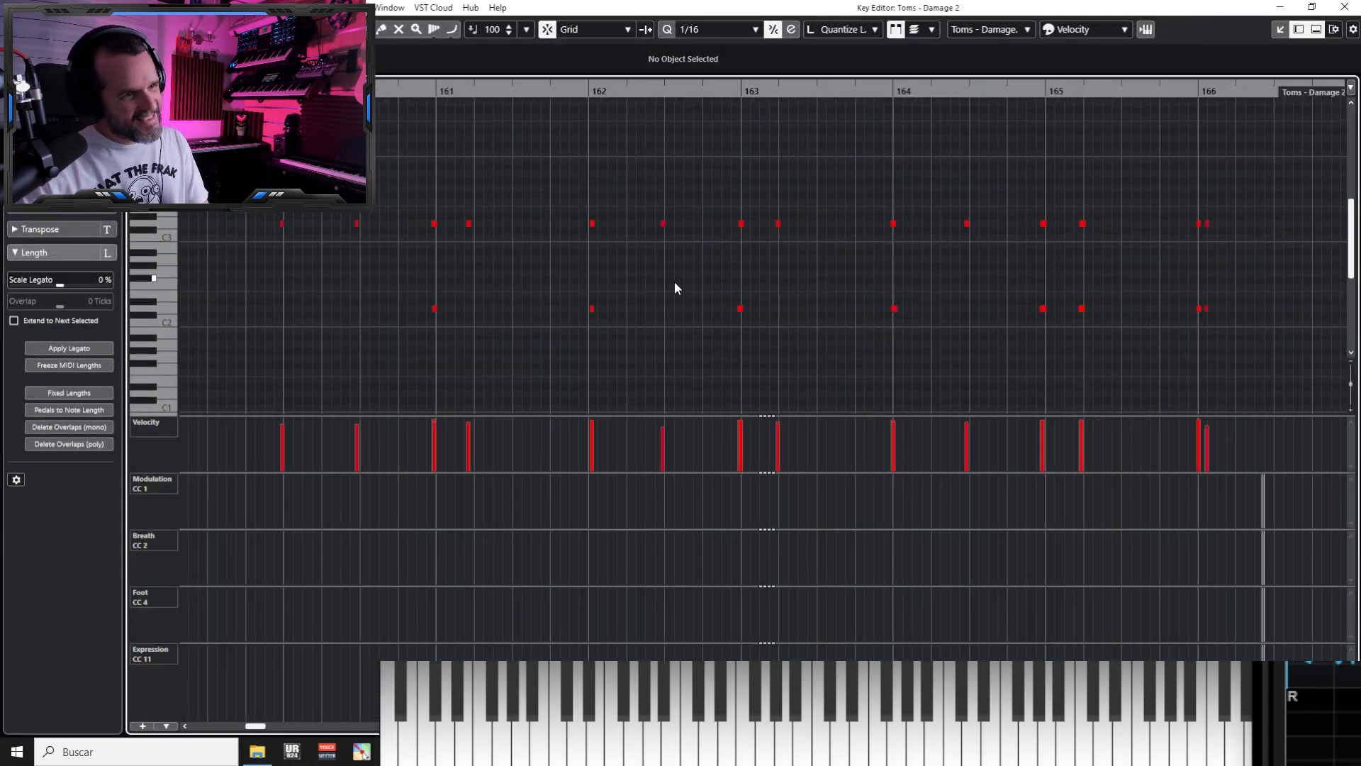
pyautogui.hotkey('ctrl', 'a')
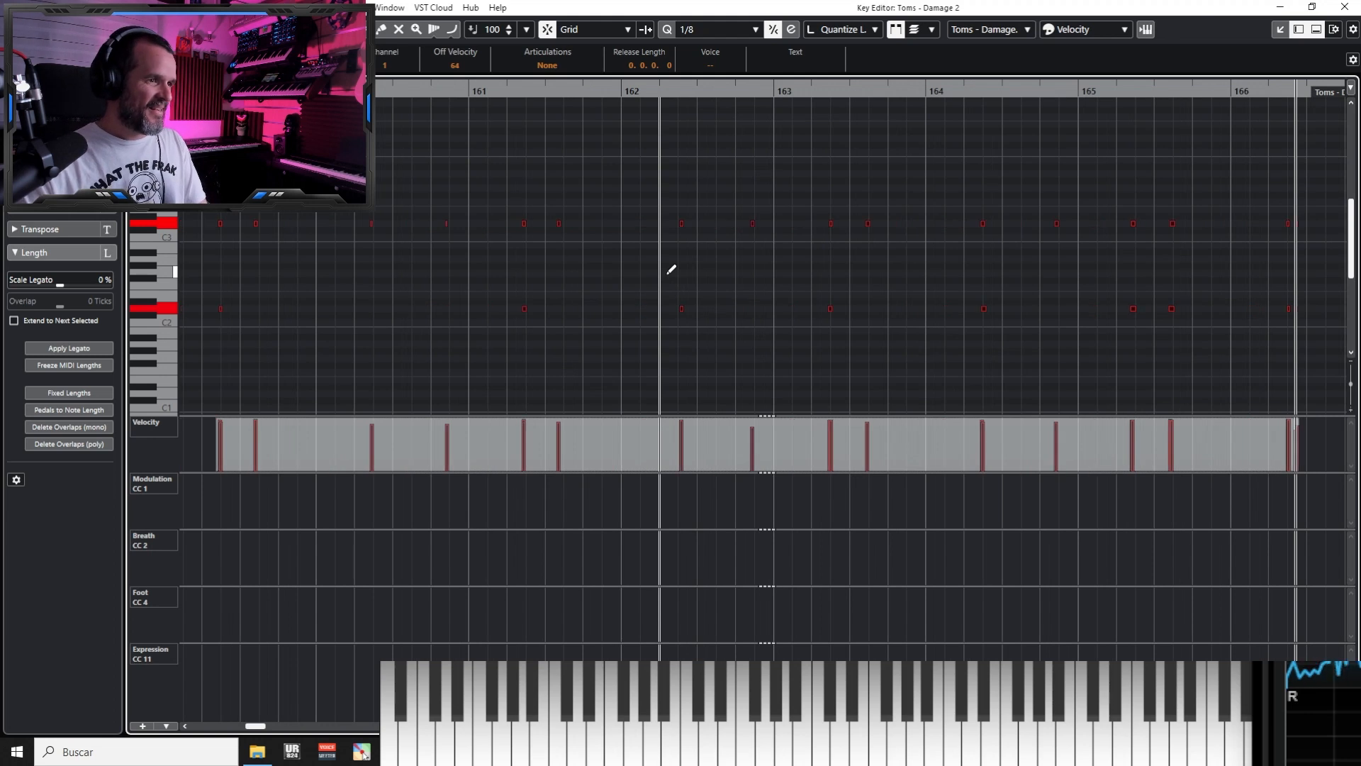
pyautogui.press('g')
pyautogui.press('h')
pyautogui.press('h')
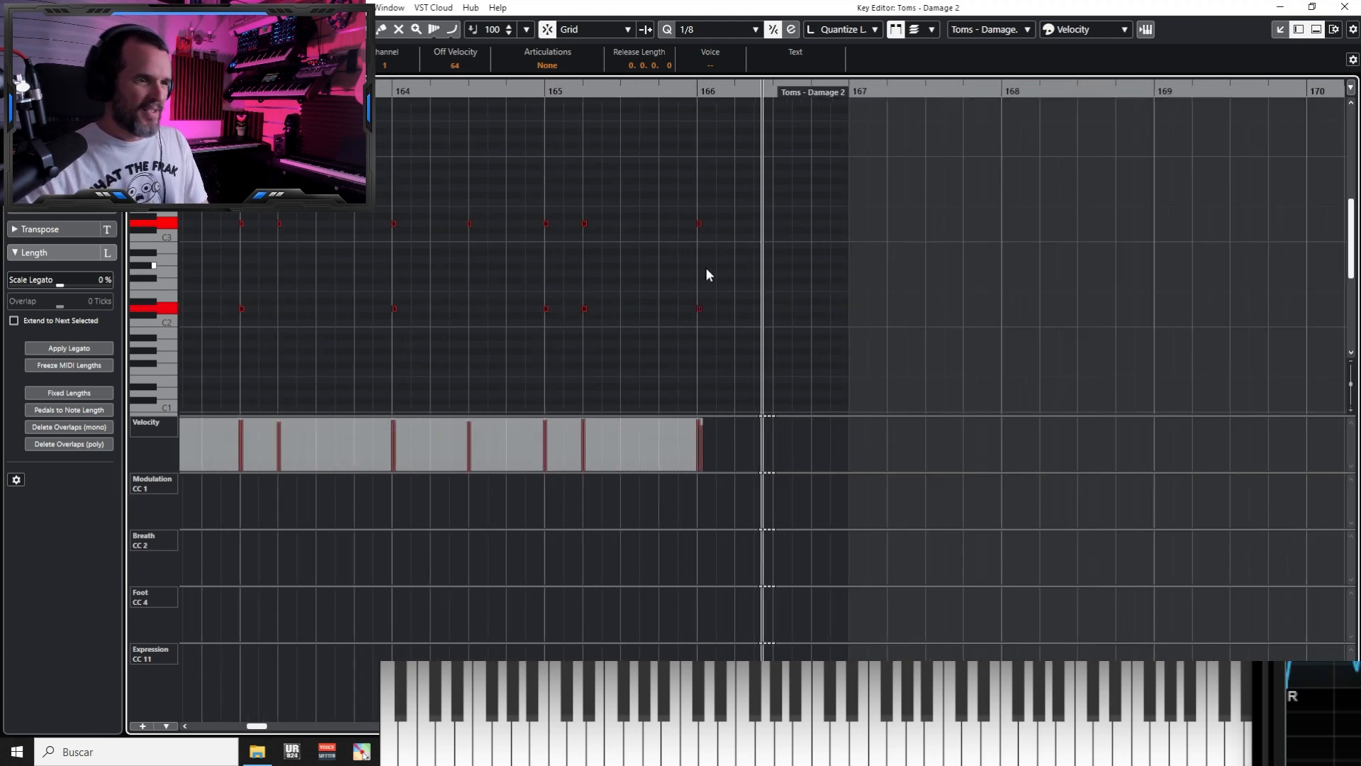
pyautogui.hotkey('ctrl', 'z')
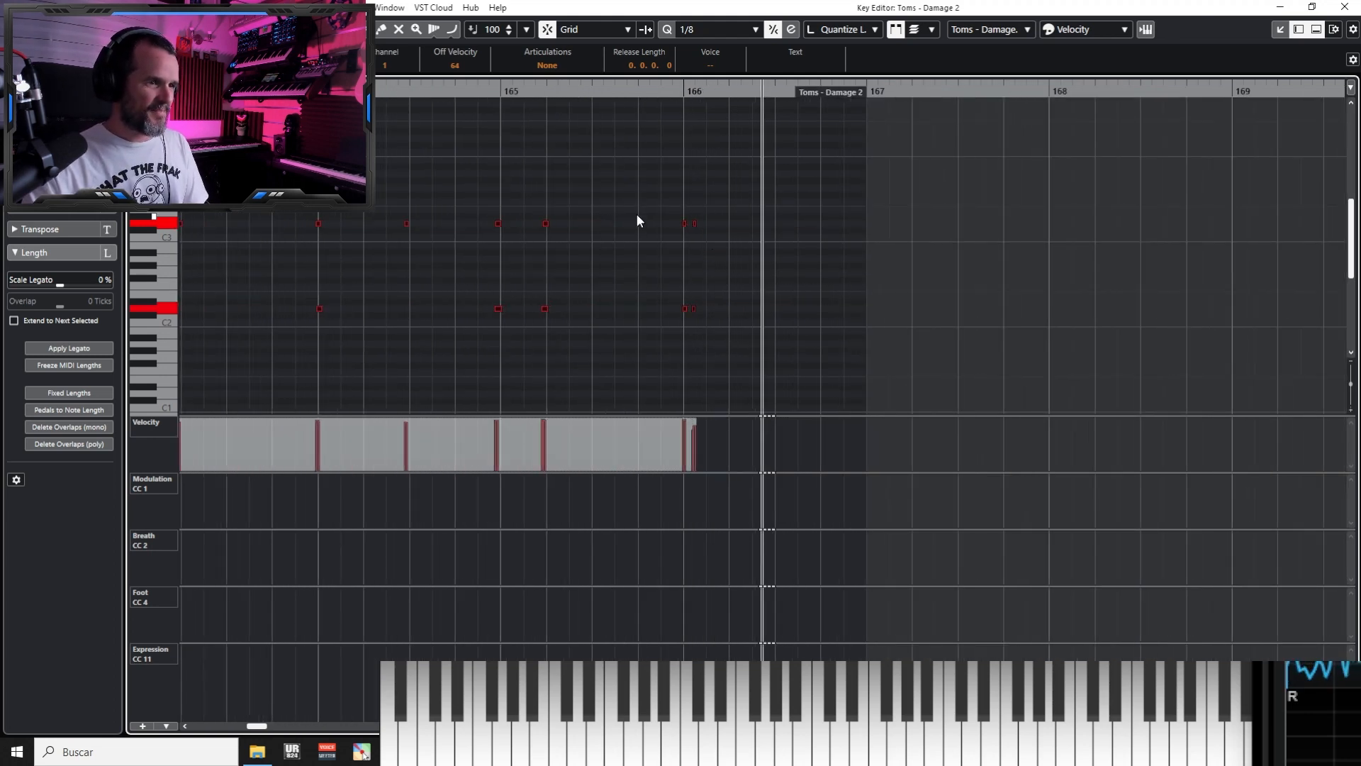
pyautogui.press('q')
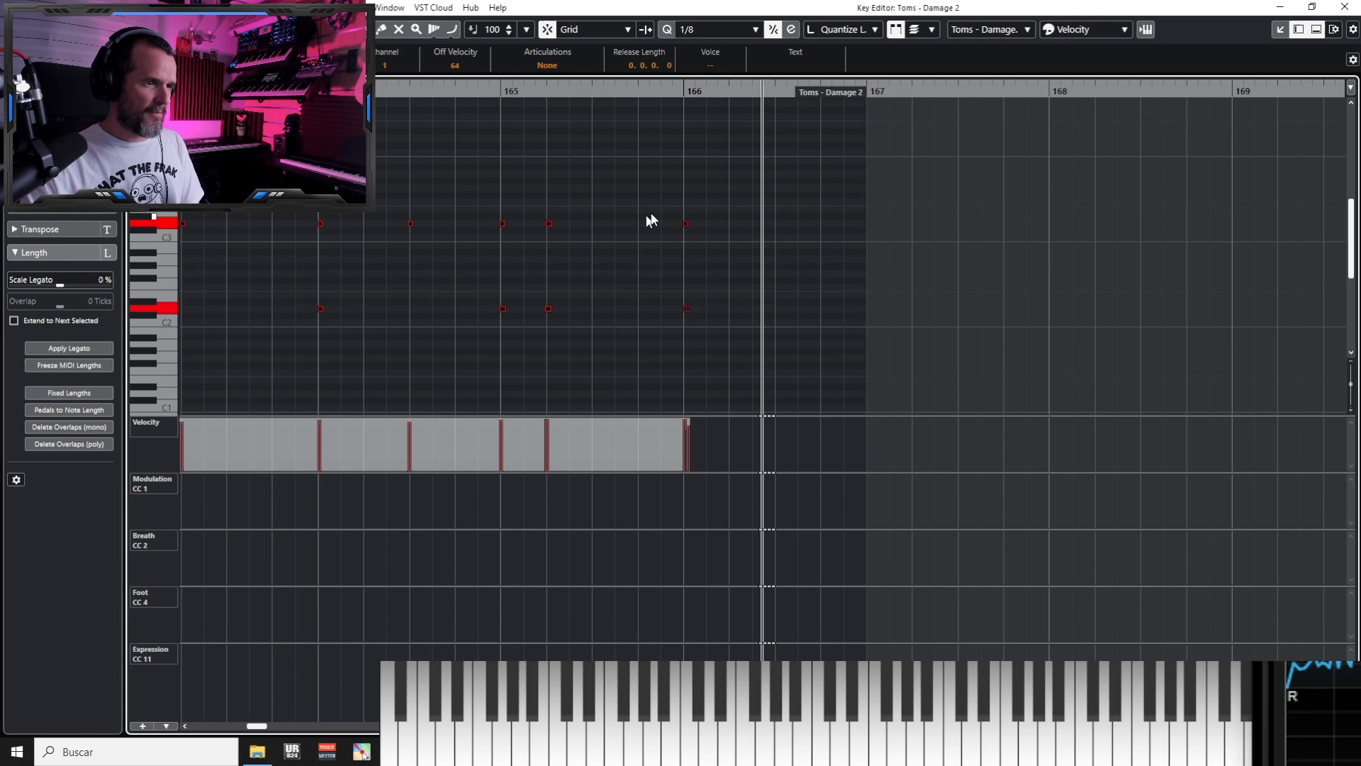
# Quantize the second pair of Toms - Damage 2 notes at bar 166 to 1/16, separating them from the first pair
pyautogui.click(696, 201)
pyautogui.press('h')
pyautogui.press('h')
pyautogui.press('h')
pyautogui.hotkey('alt', '5')
pyautogui.click(609, 223)
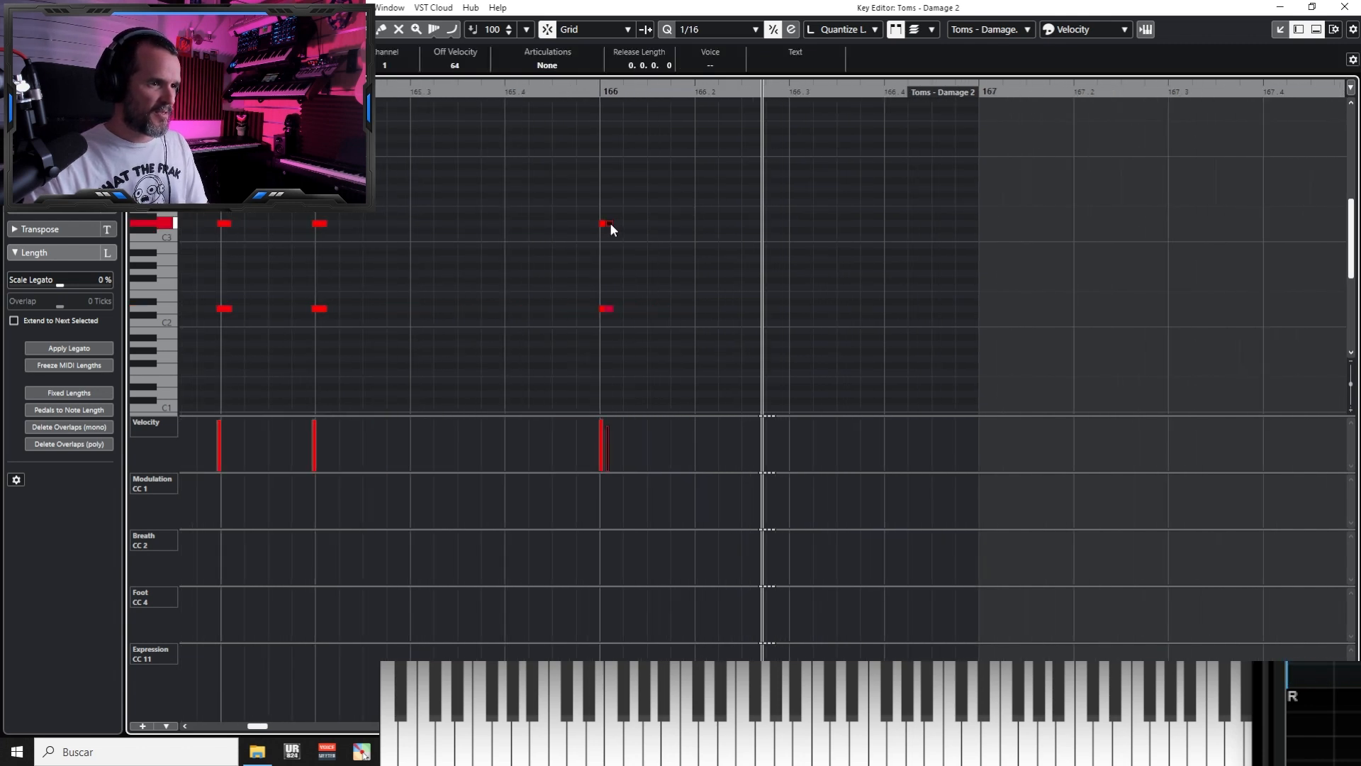
pyautogui.press('q')
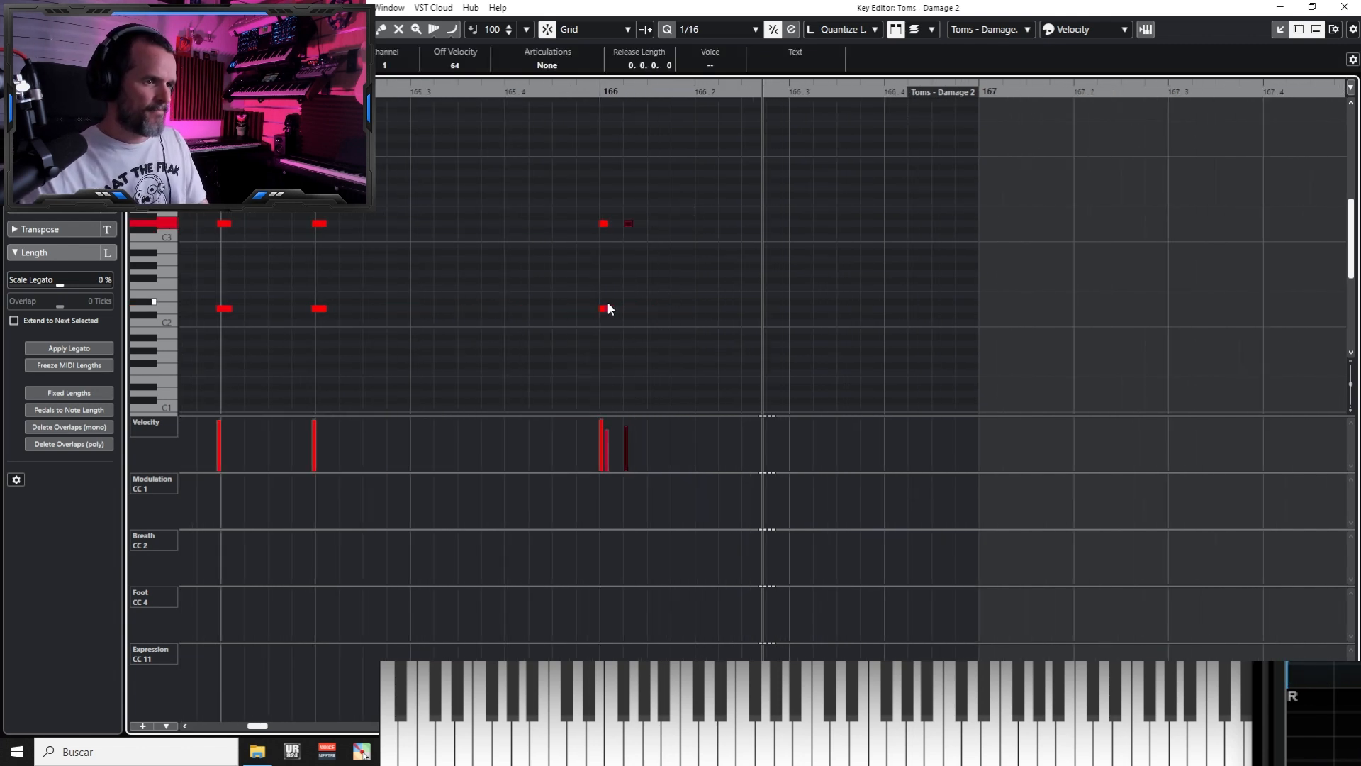
pyautogui.press('q')
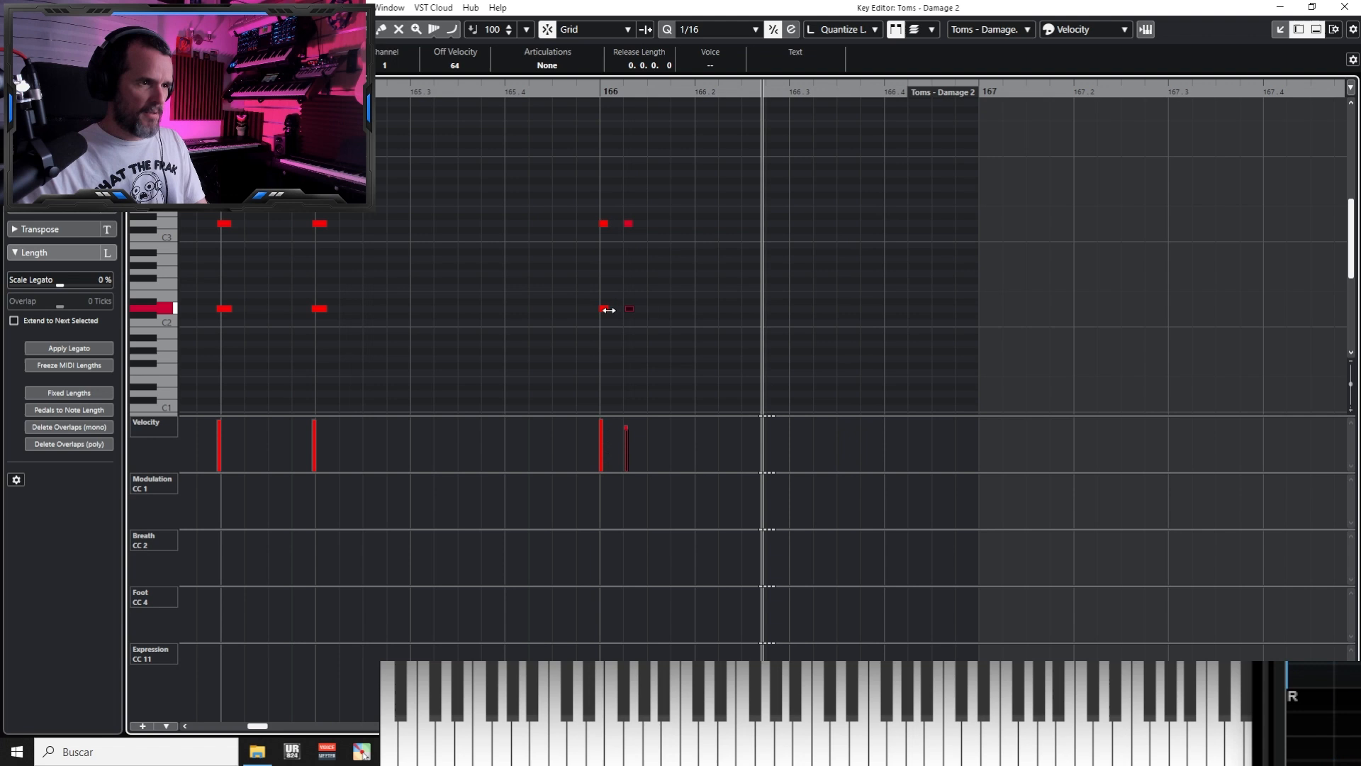
# Delete the low tom note at bar 162 in the Toms - Damage 2 part and play it back from bar 159
pyautogui.click(454, 245)
pyautogui.press('g')
pyautogui.press('g')
pyautogui.press('g')
pyautogui.press('g')
pyautogui.press('g')
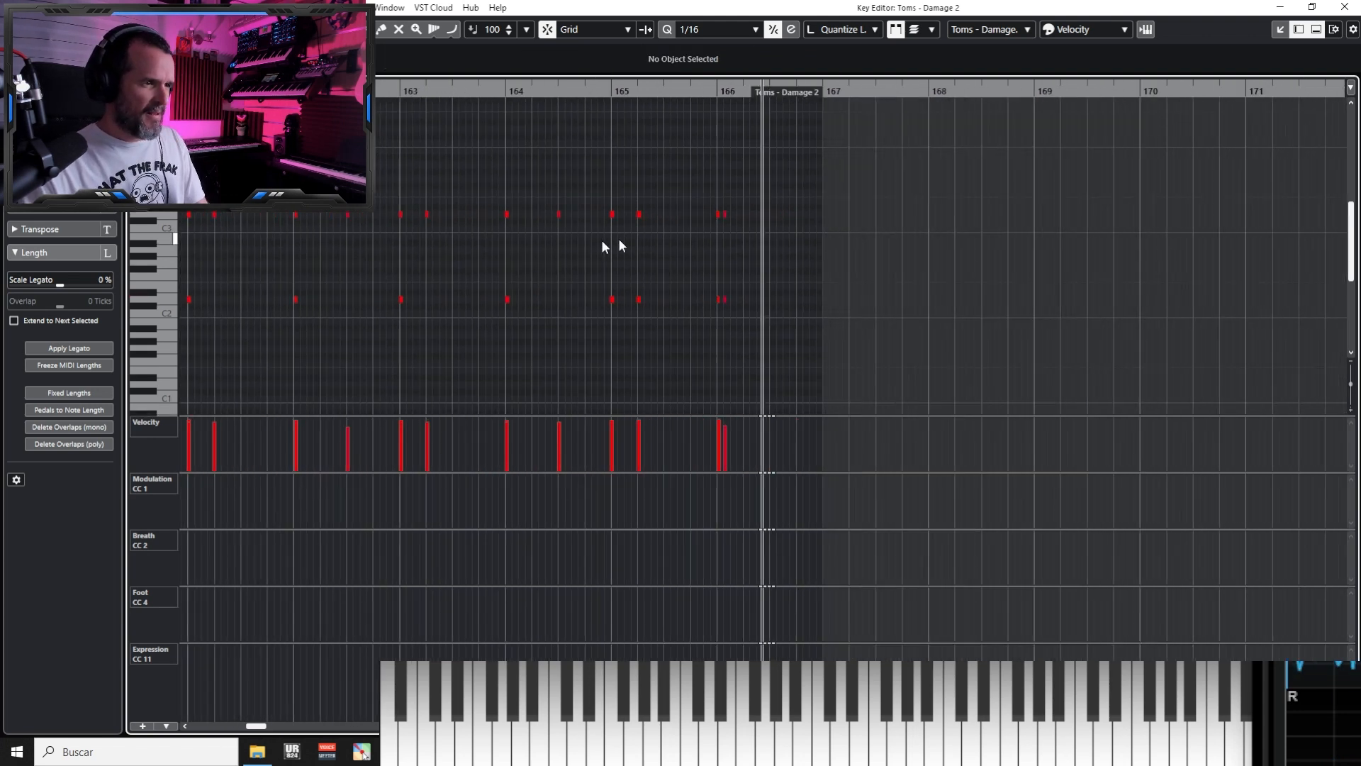
pyautogui.hscroll(-4, 604, 246)
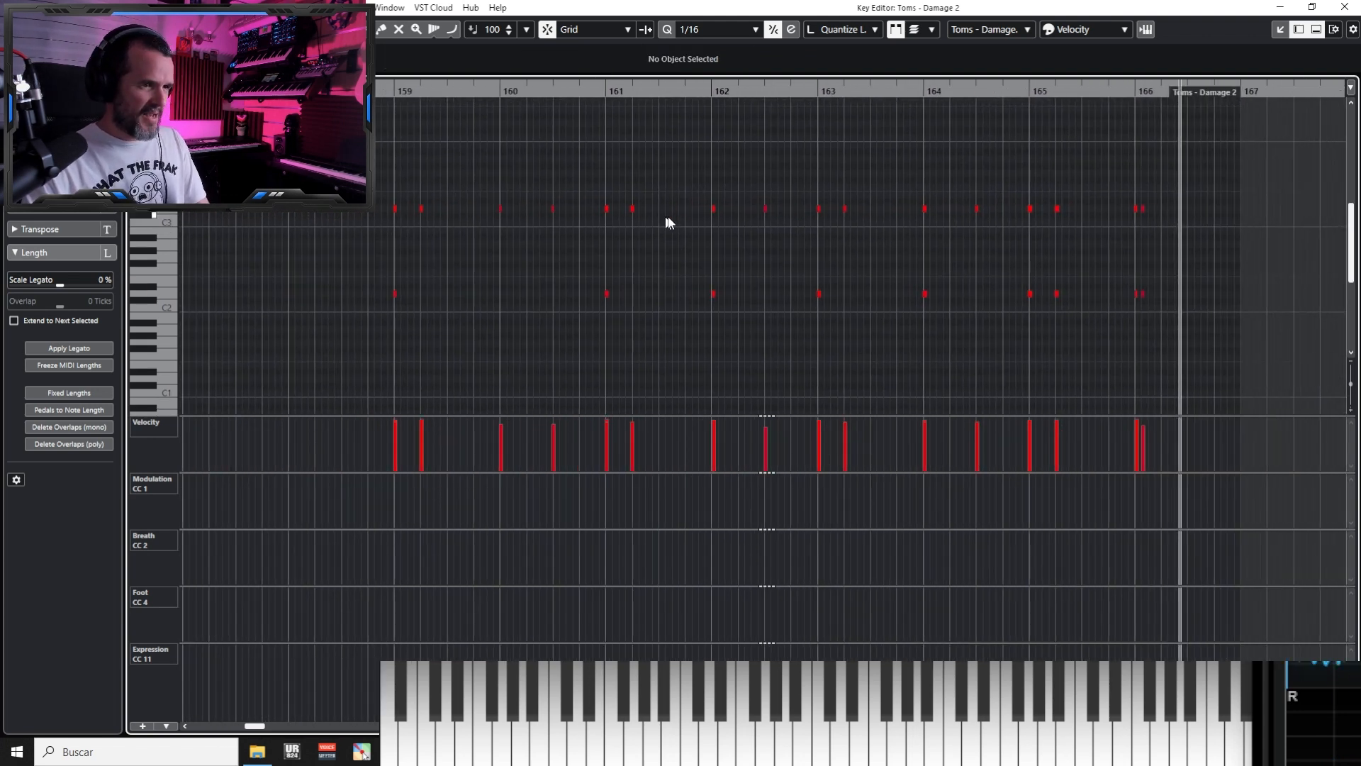
pyautogui.moveTo(721, 309); pyautogui.dragTo(722, 309)
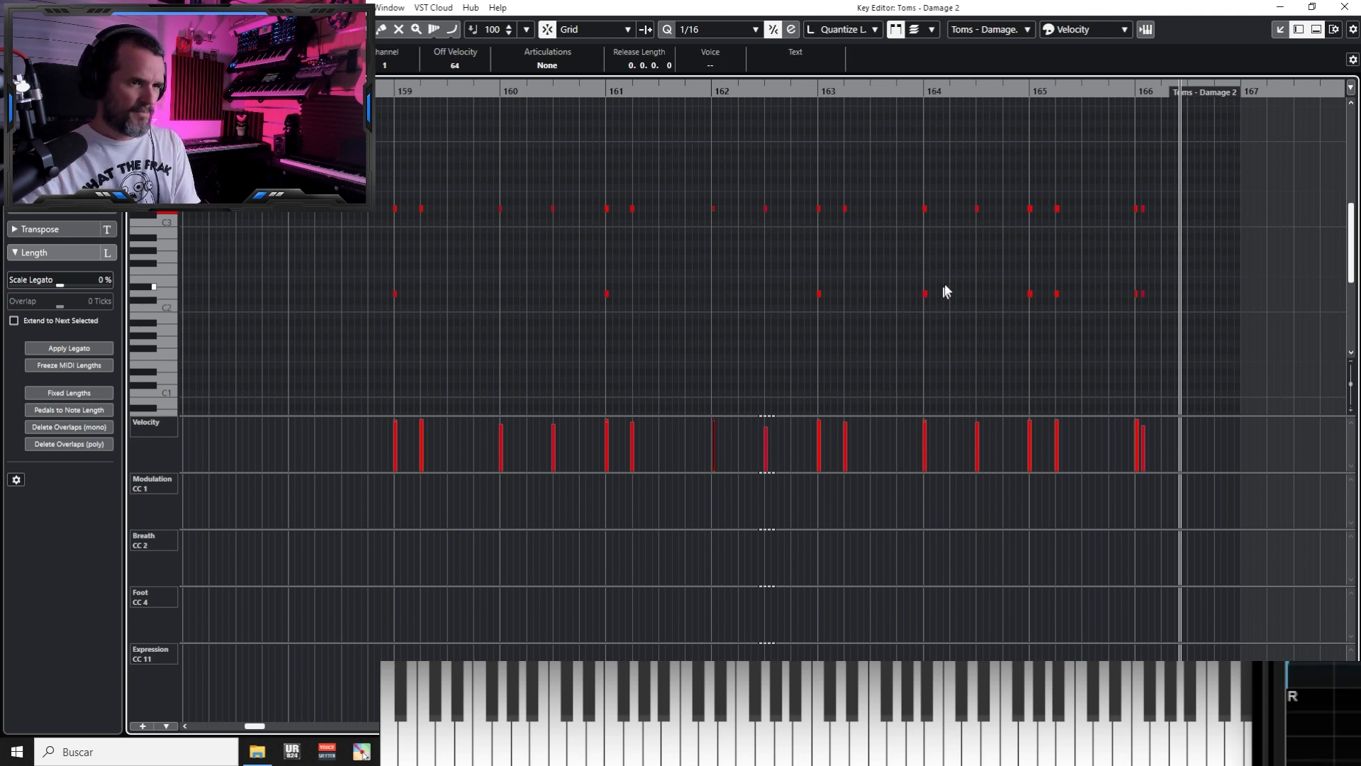
pyautogui.click(396, 99)
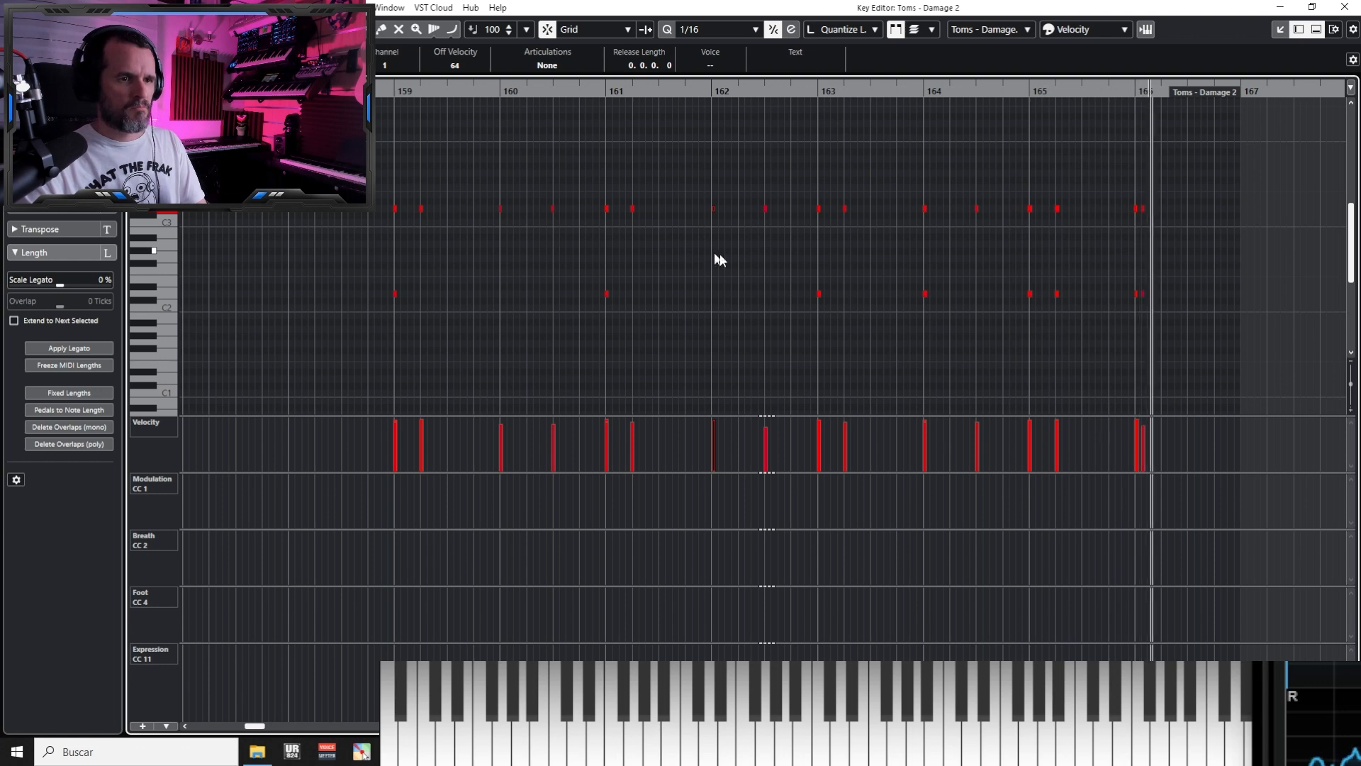
# Close the Key Editor and glue the new Toms - Damage 2 part to the preceding part at bar 155
pyautogui.click(1343, 7)
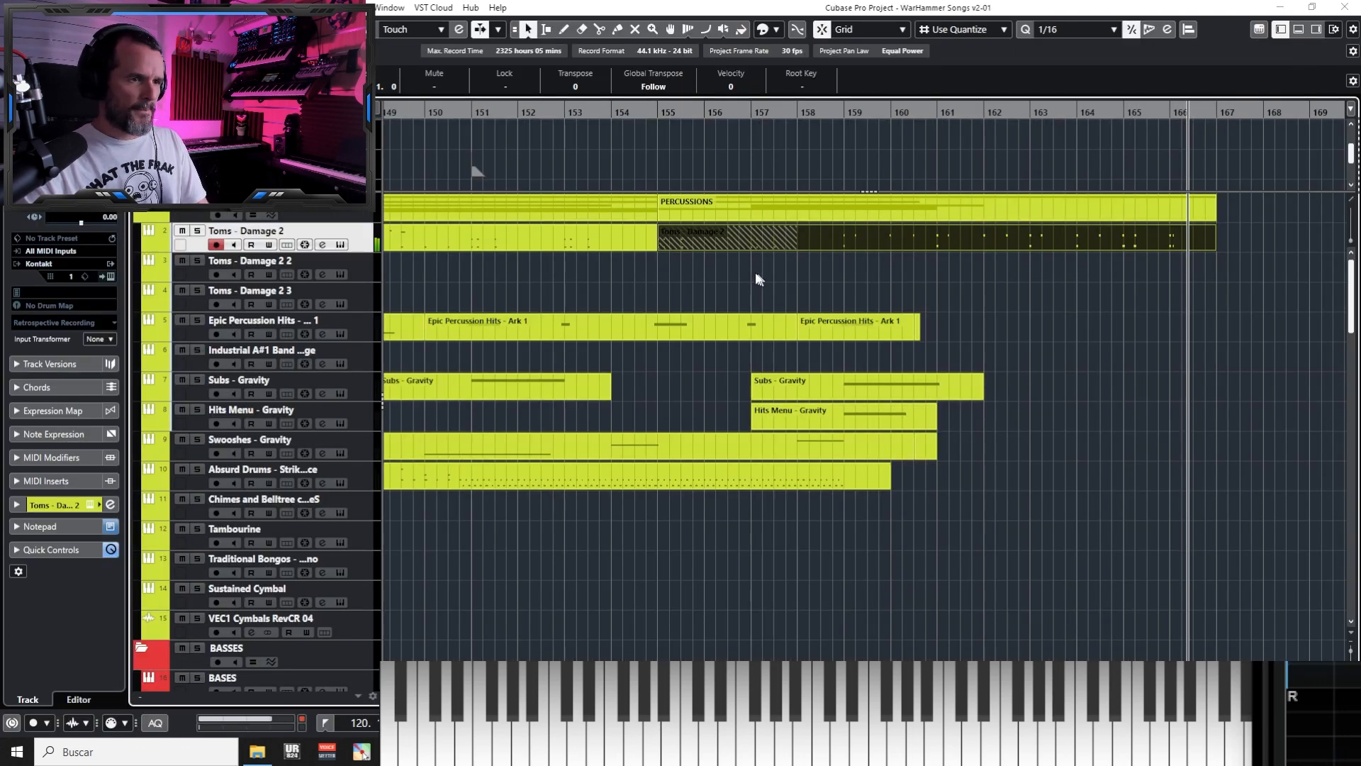
pyautogui.click(732, 277)
pyautogui.press('4')
pyautogui.click(643, 236)
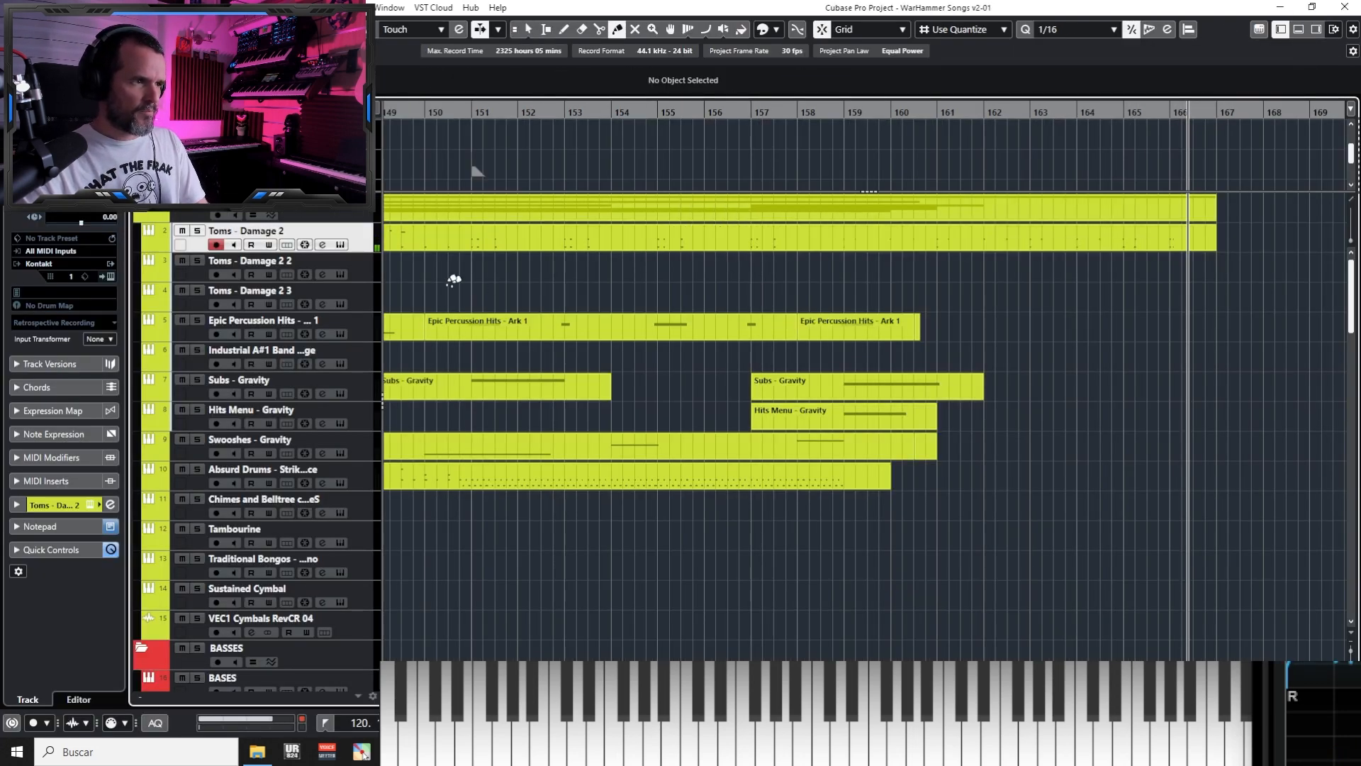
# Select the Toms - Damage 2 2 track for recording and move the playback position back before bar 159
pyautogui.click(368, 278)
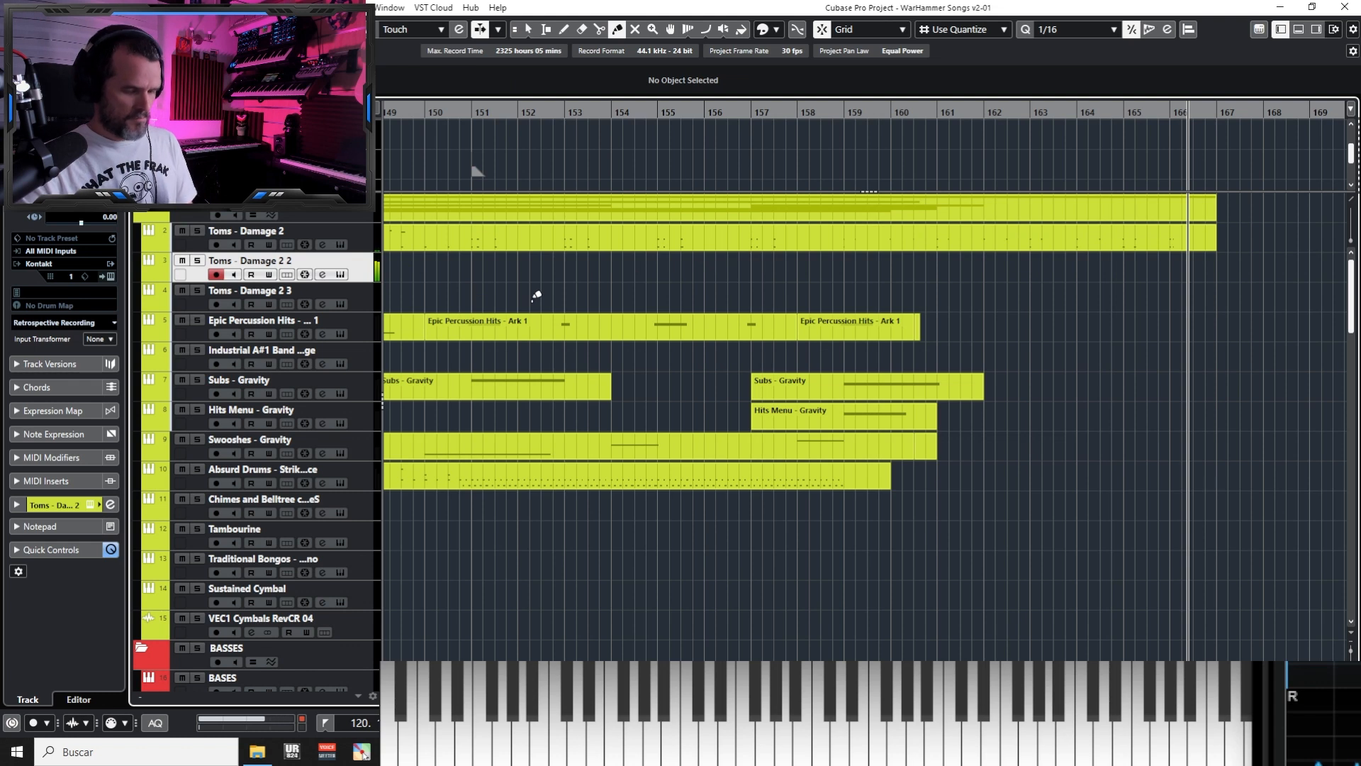
pyautogui.press('g')
pyautogui.press('g')
pyautogui.press('g')
pyautogui.press('g')
pyautogui.press('g')
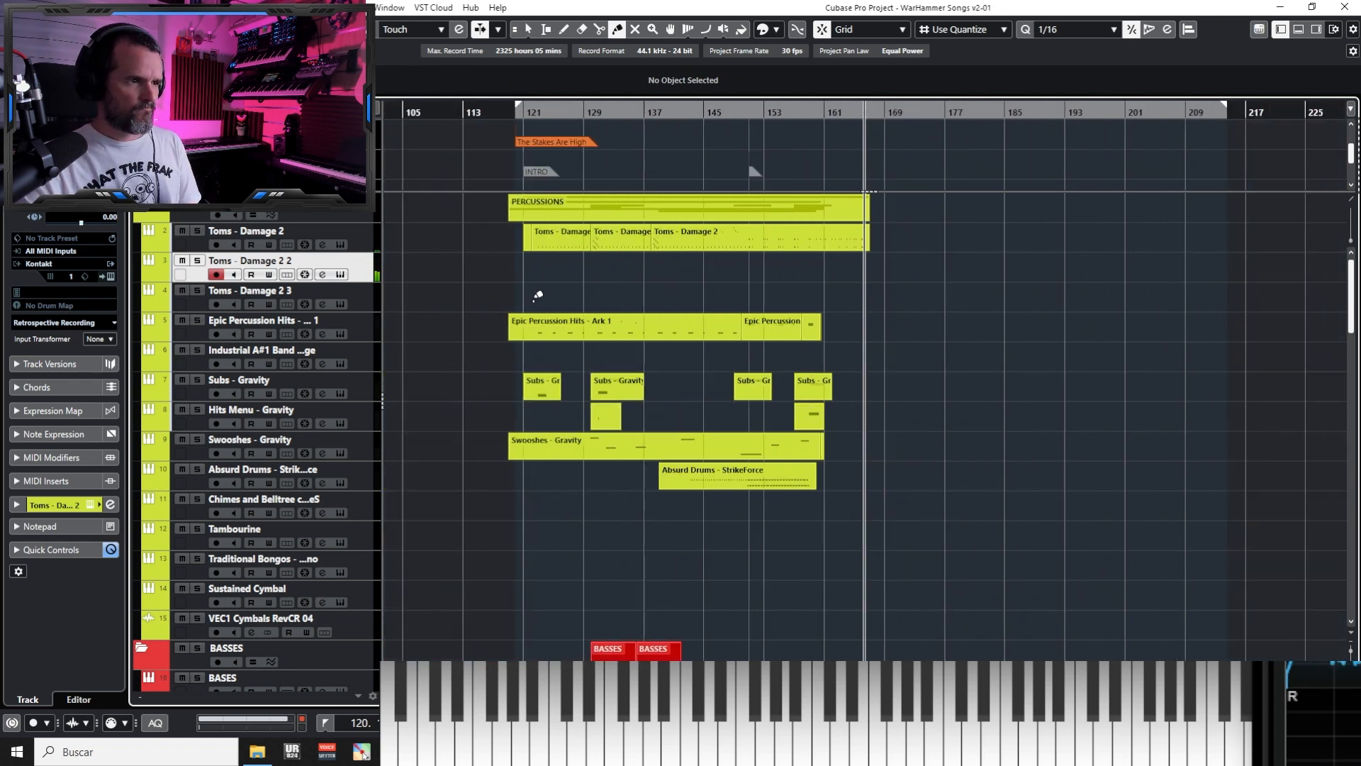
pyautogui.press('h')
pyautogui.press('h')
pyautogui.press('h')
pyautogui.press('h')
pyautogui.press('h')
pyautogui.press('h')
pyautogui.press('h')
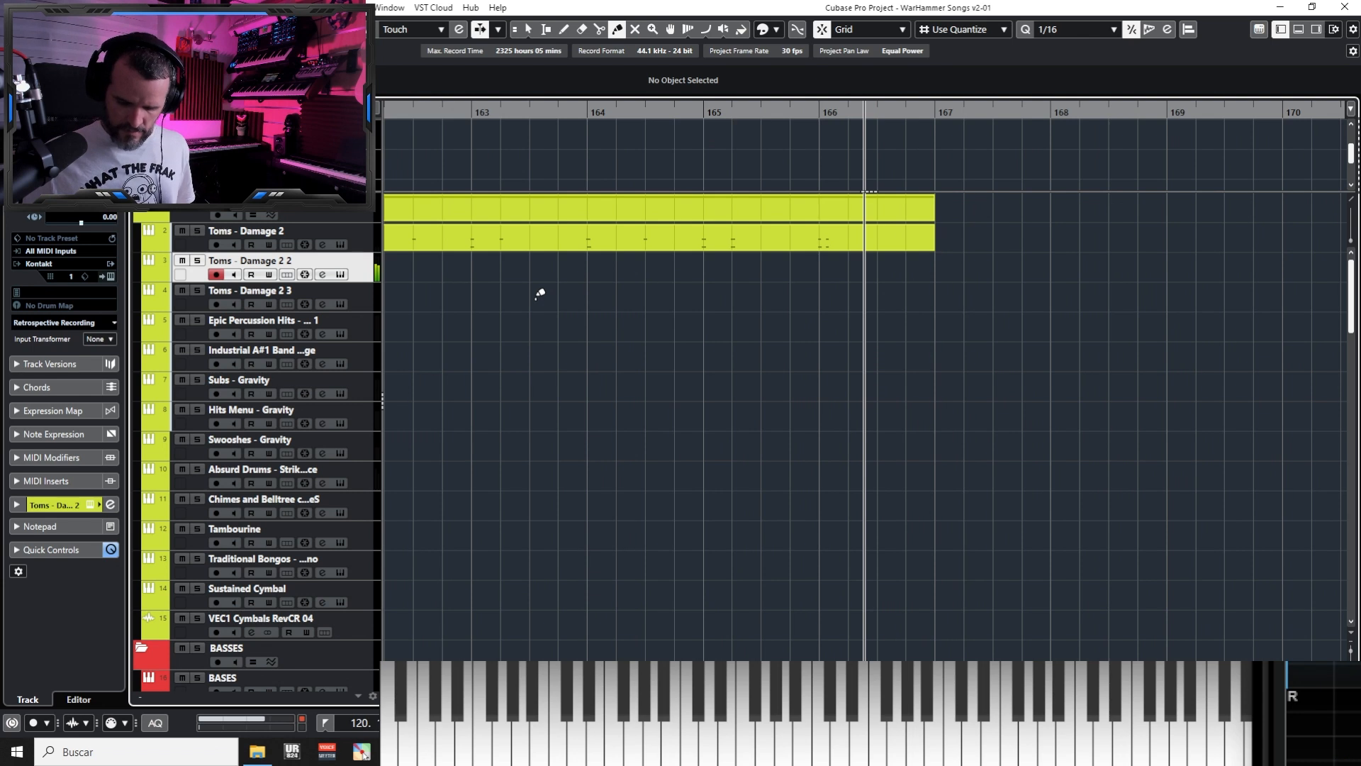
pyautogui.press('KP_Subtract')
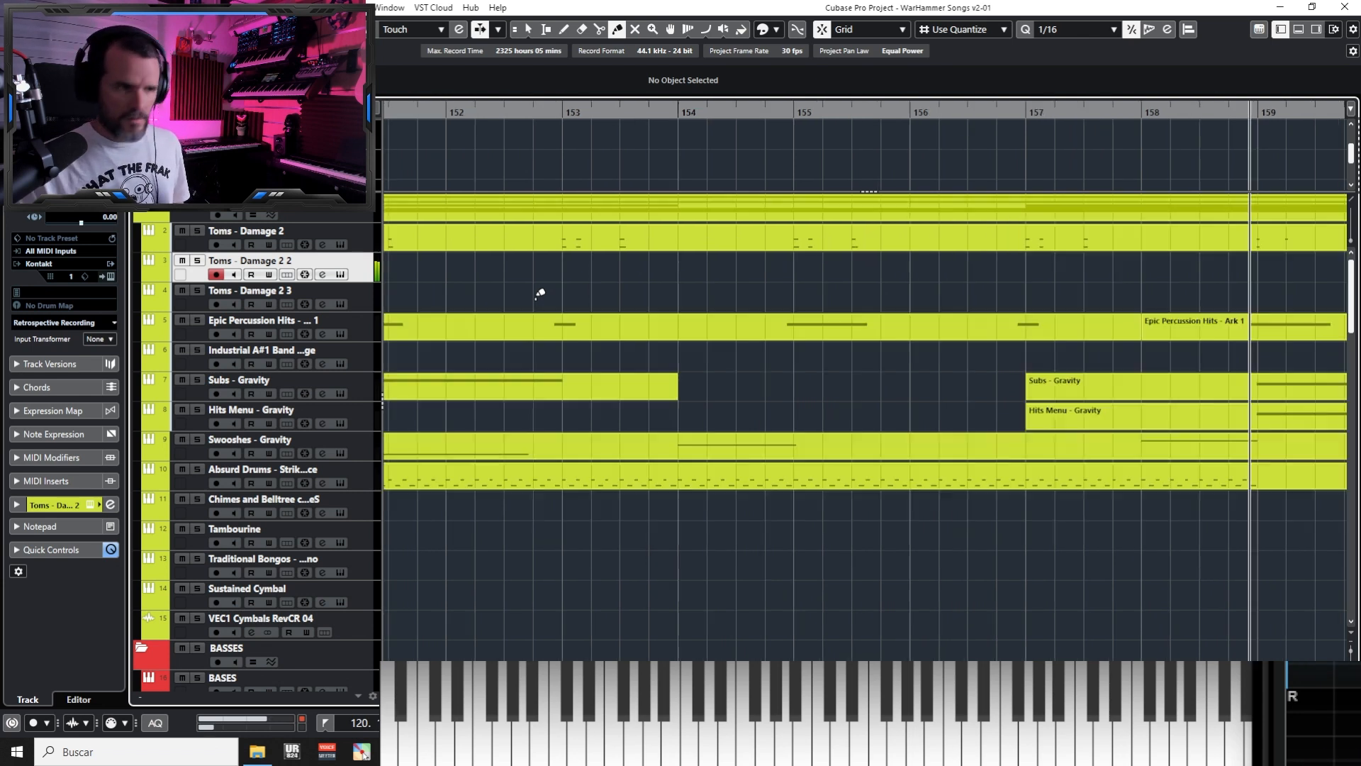
pyautogui.press('KP_Multiply')
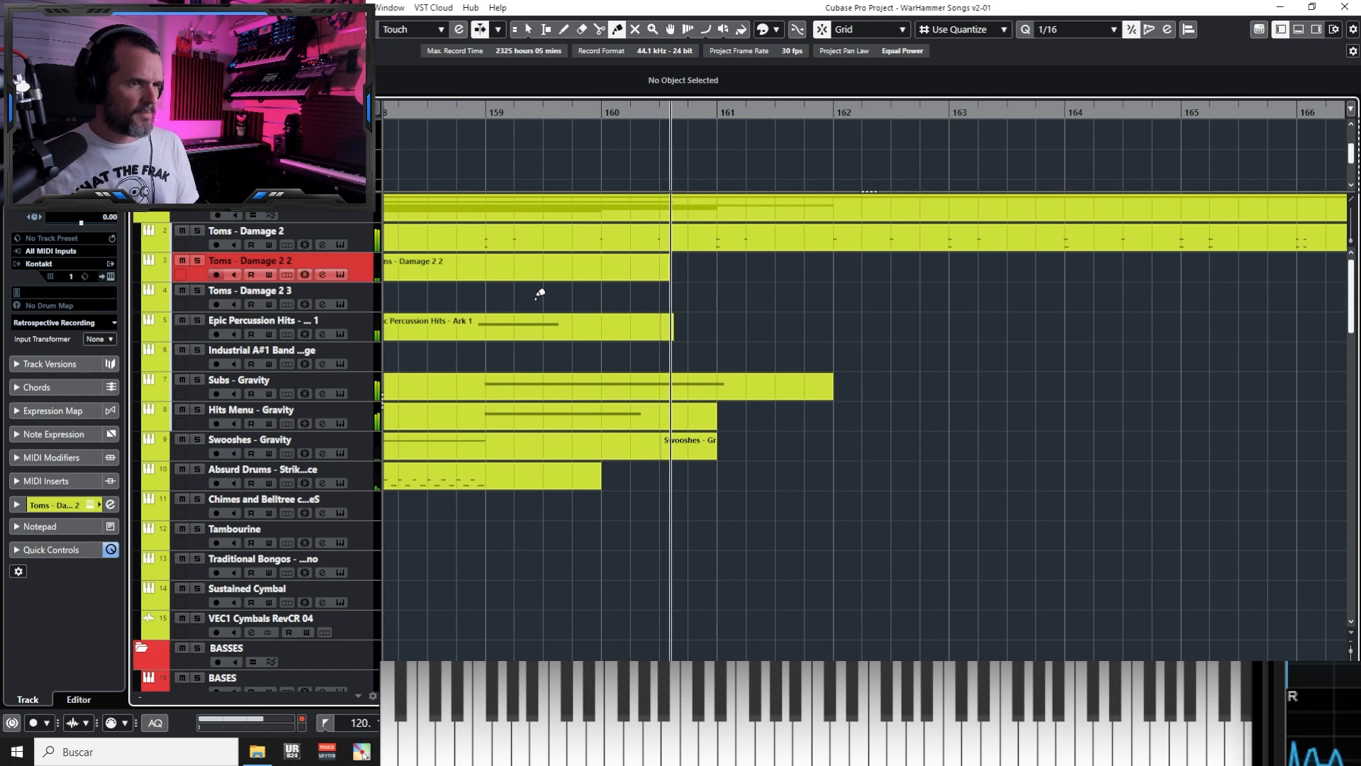
pyautogui.press('space')
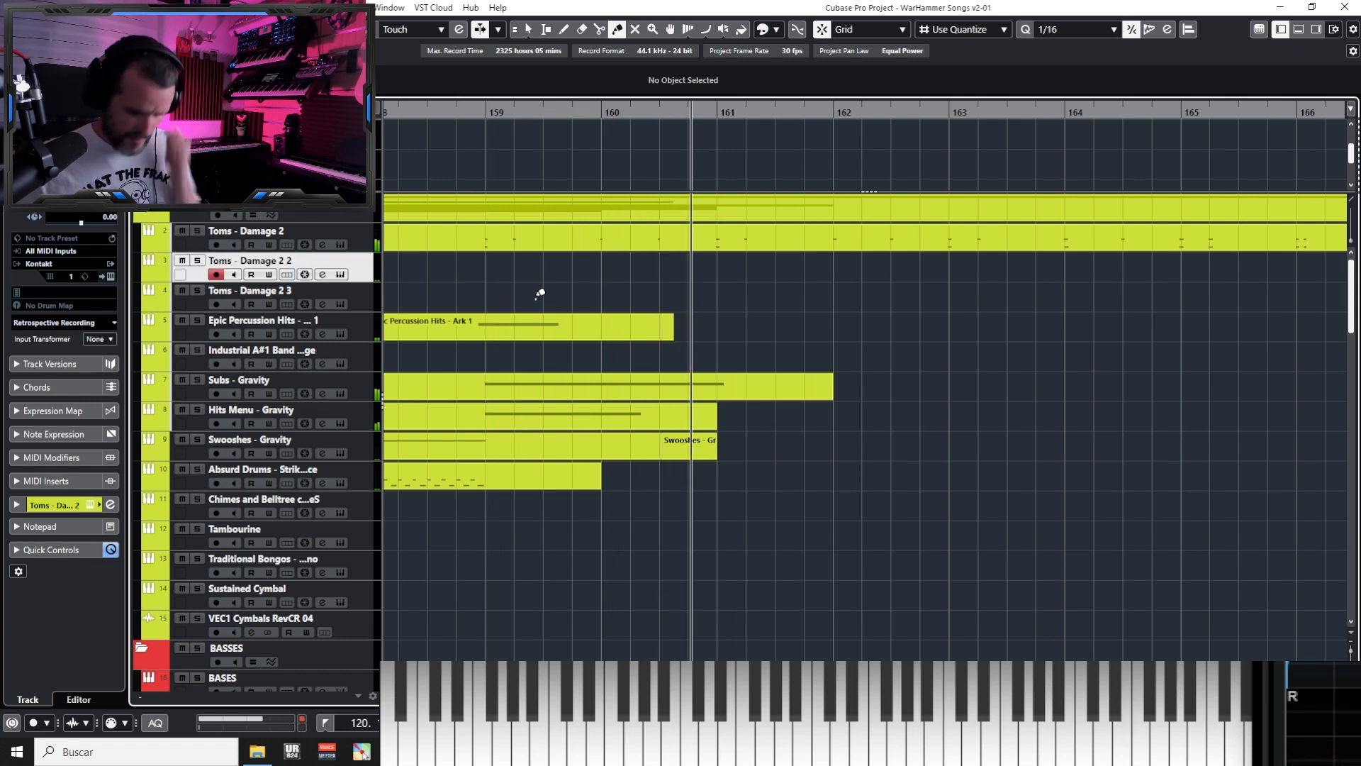
pyautogui.press('KP_Multiply')
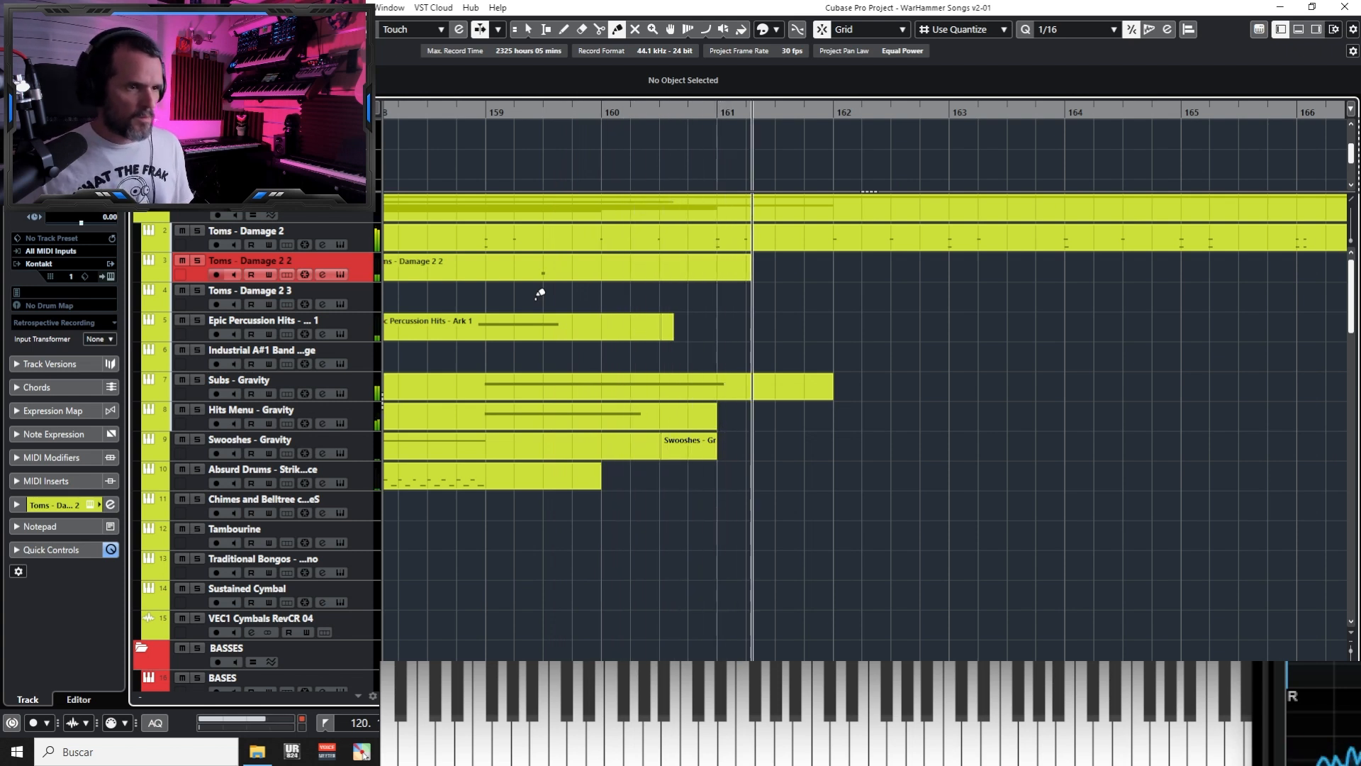
pyautogui.press('space')
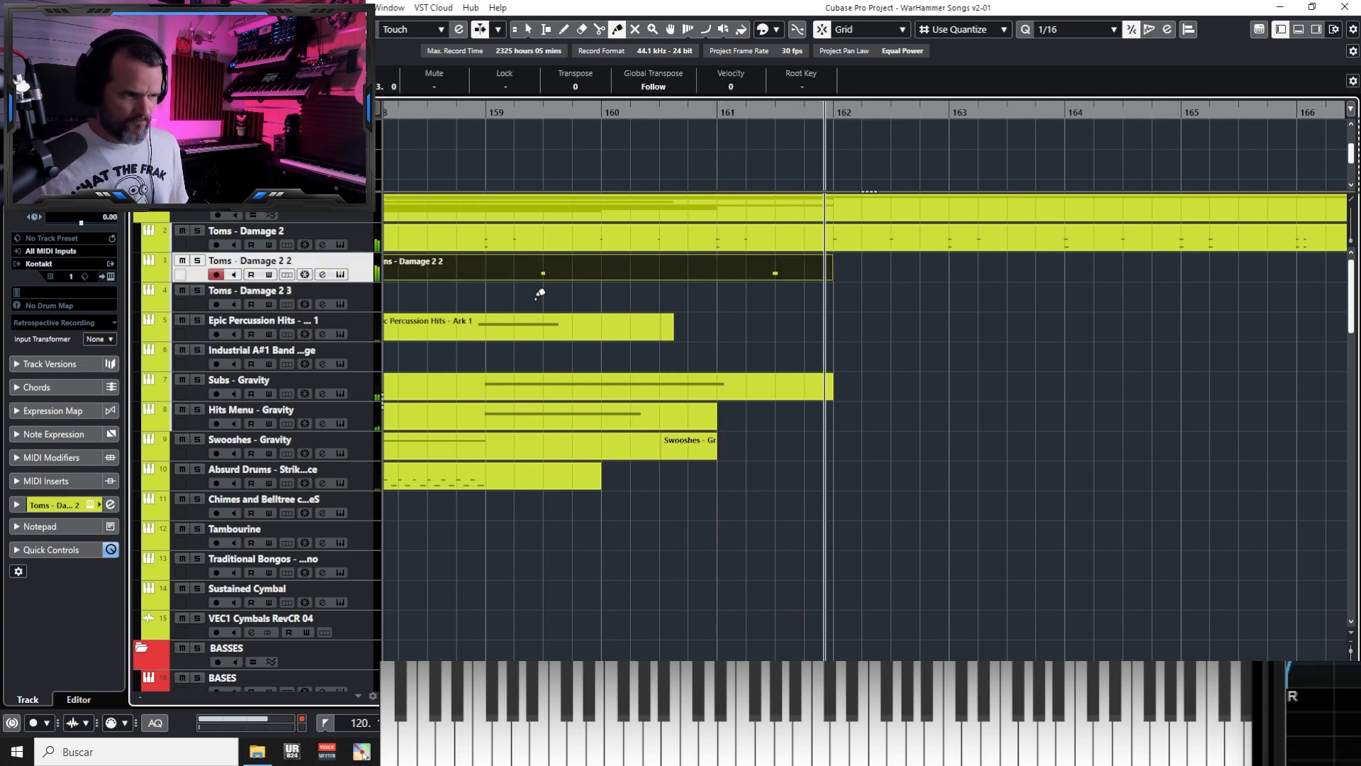
pyautogui.press('Delete')
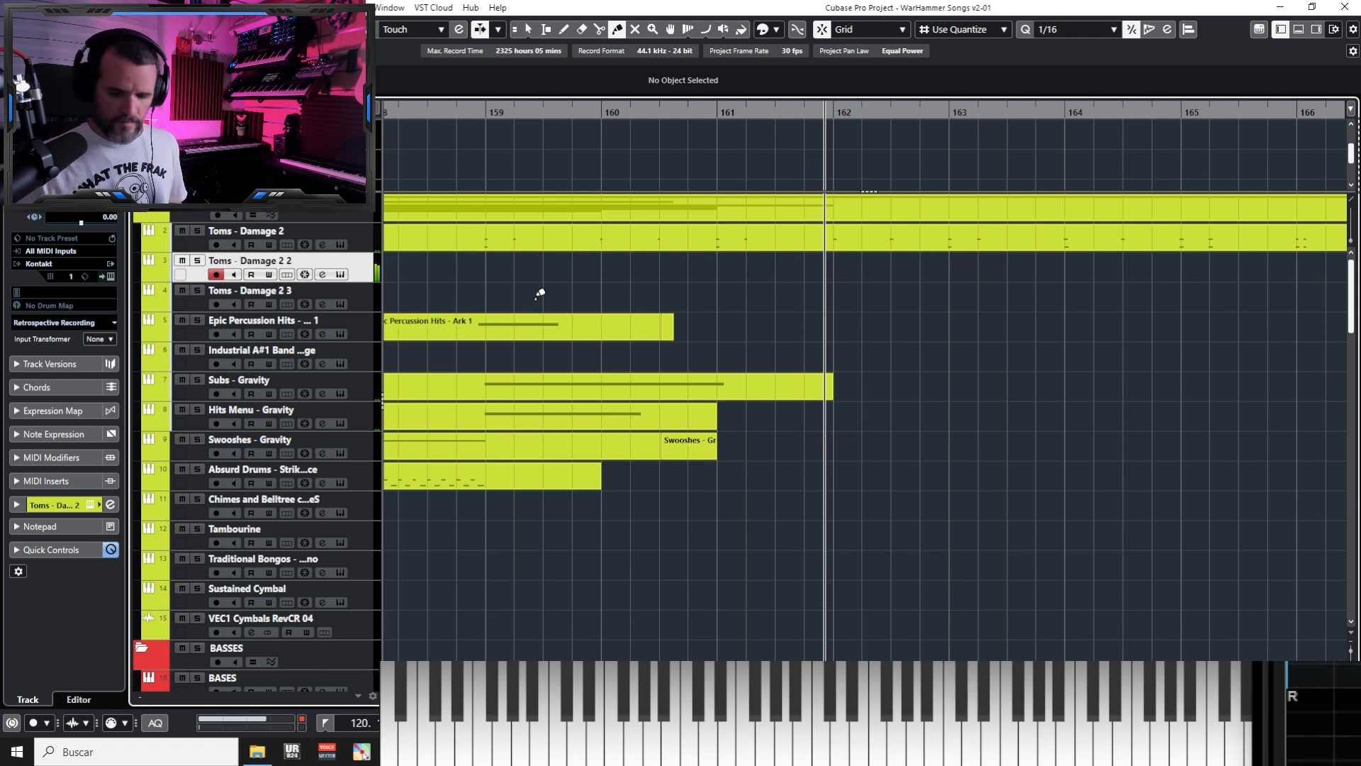
pyautogui.press('KP_Multiply')
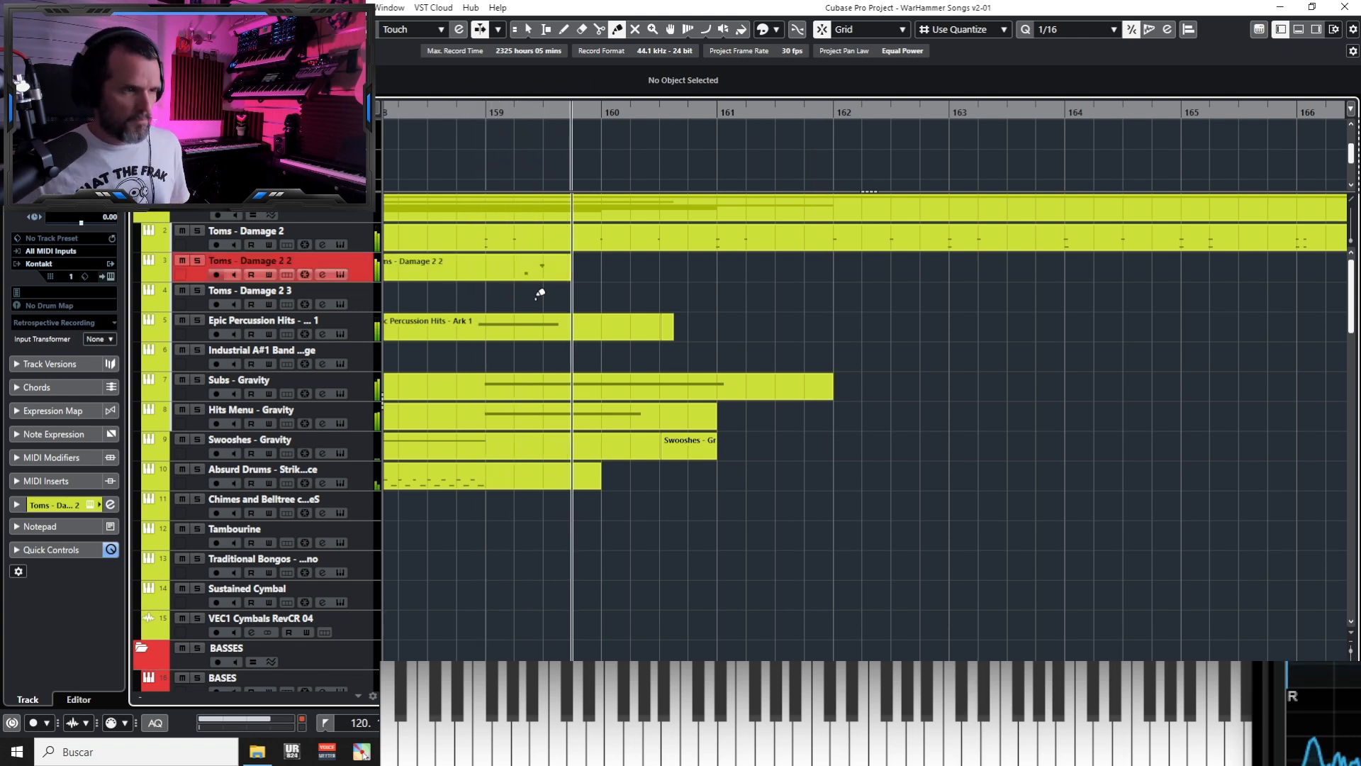
pyautogui.press('space')
pyautogui.press('Delete')
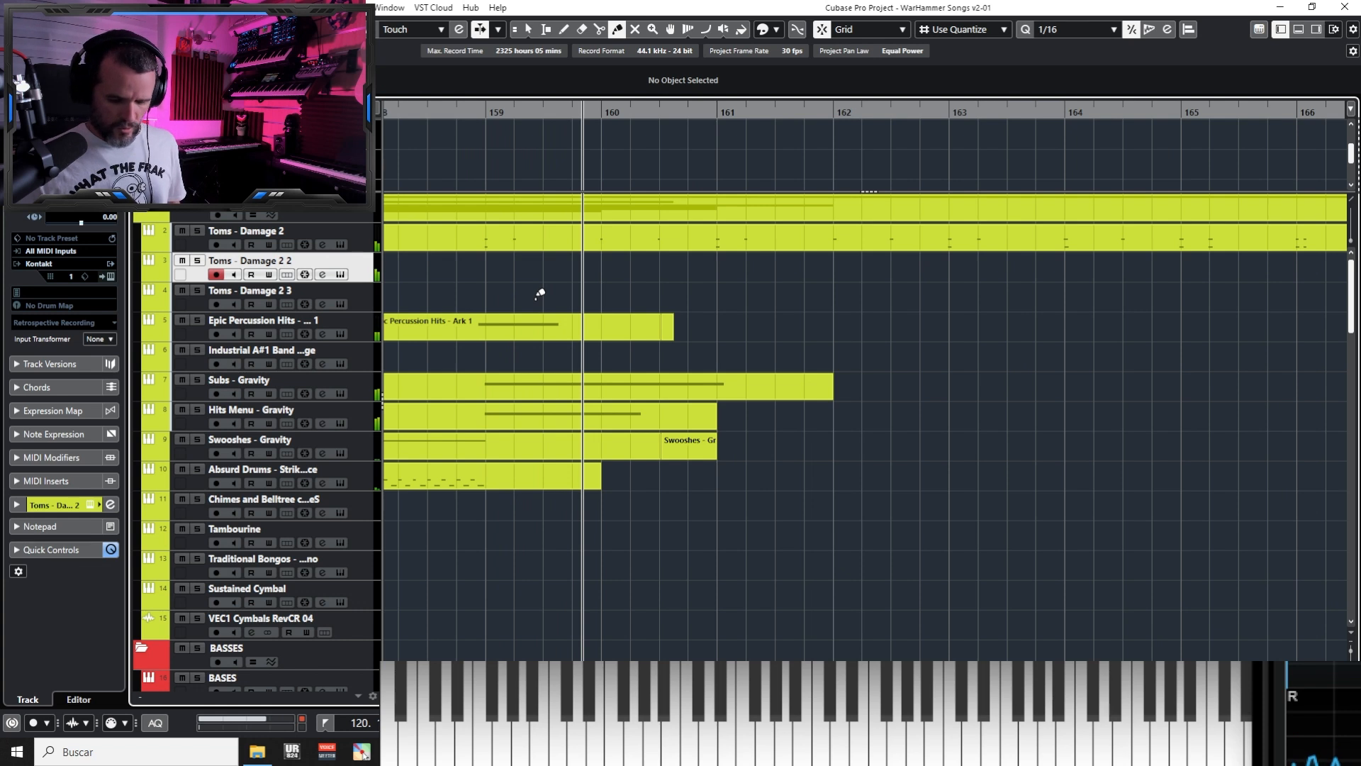
# Record tom hits on the Toms - Damage 2 2 track from about bar 159 to bar 166 and quantize them to 1/8
pyautogui.press('KP_Multiply')
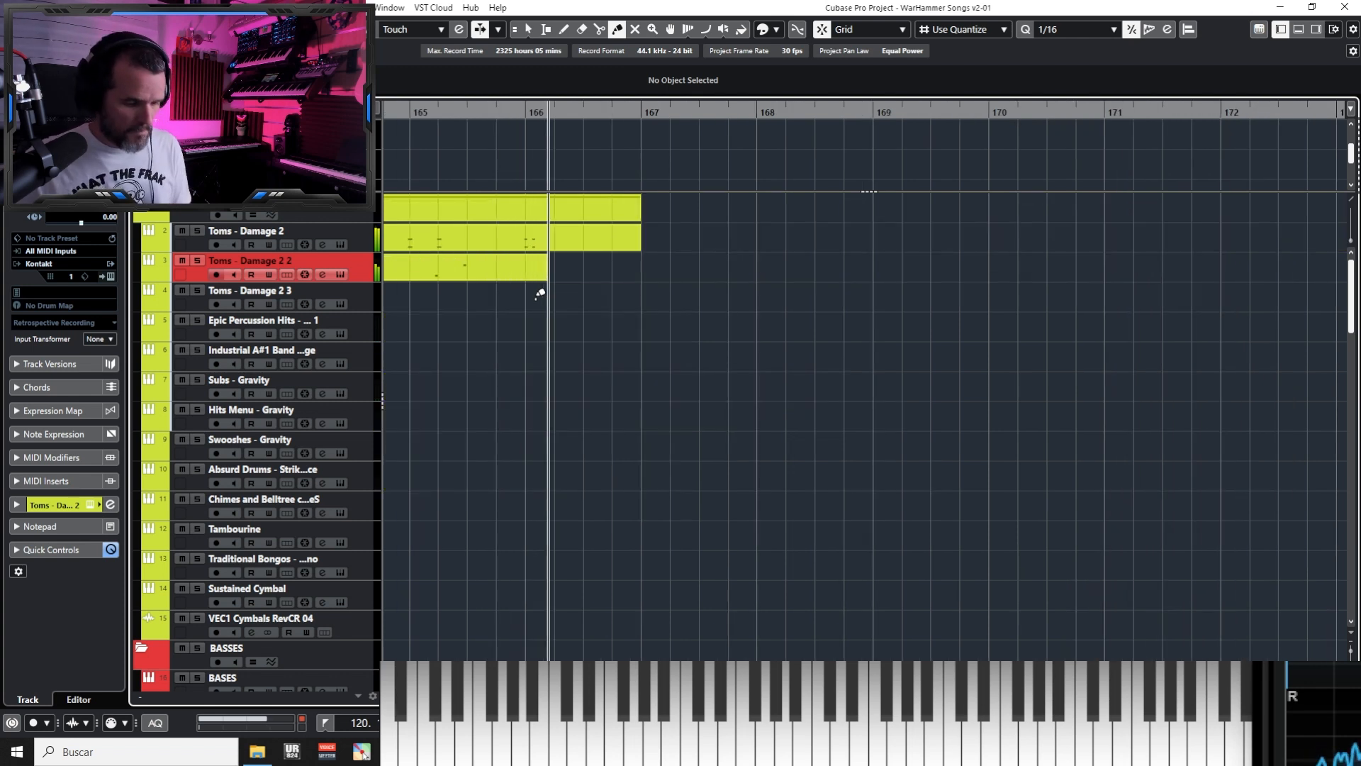
pyautogui.press('space')
pyautogui.press('1')
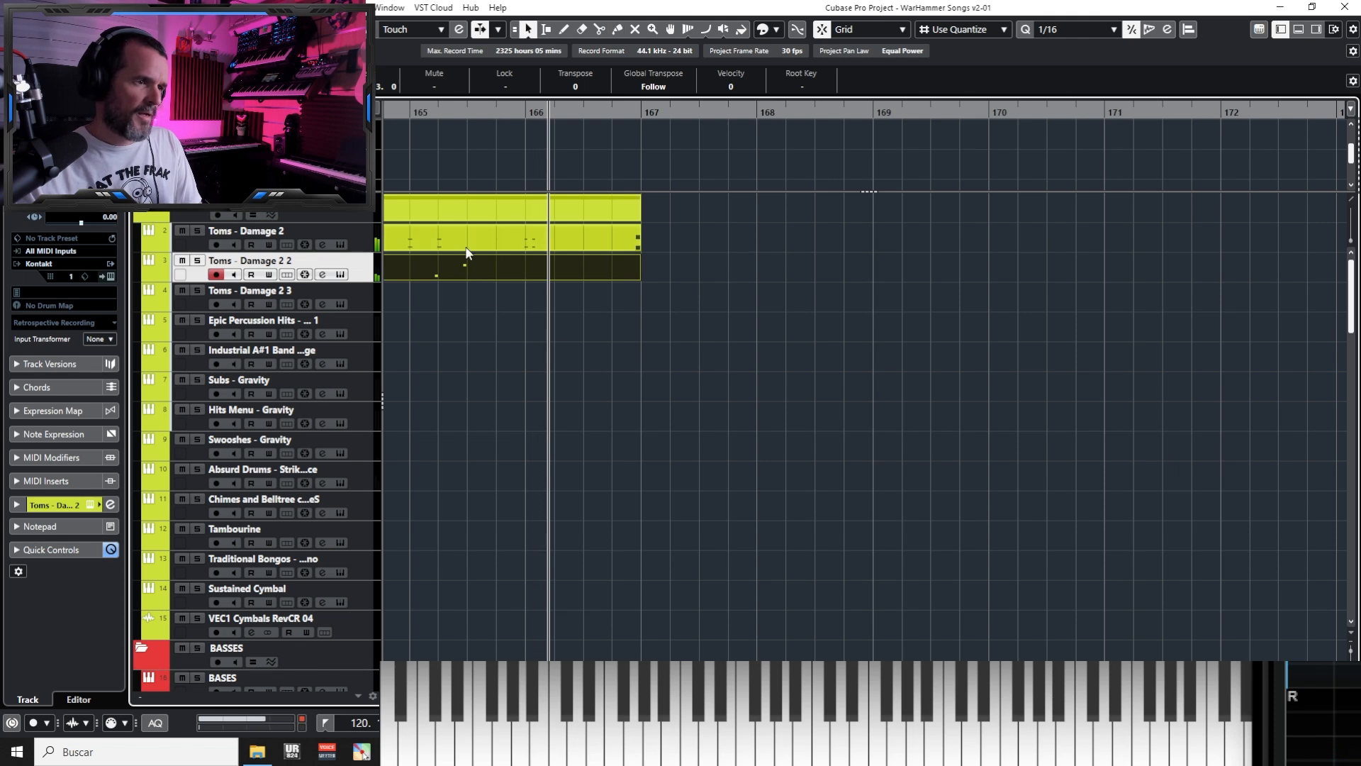
pyautogui.doubleClick(472, 265)
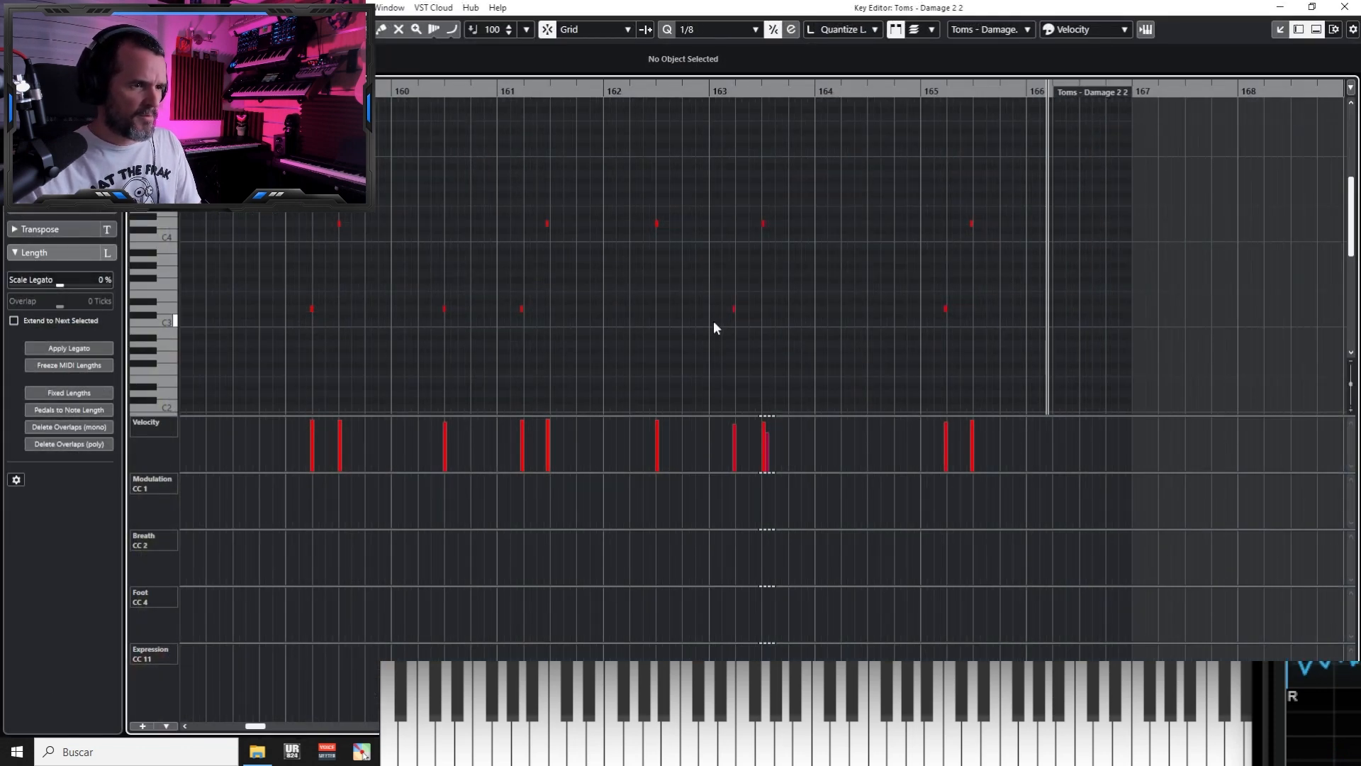
pyautogui.press('q')
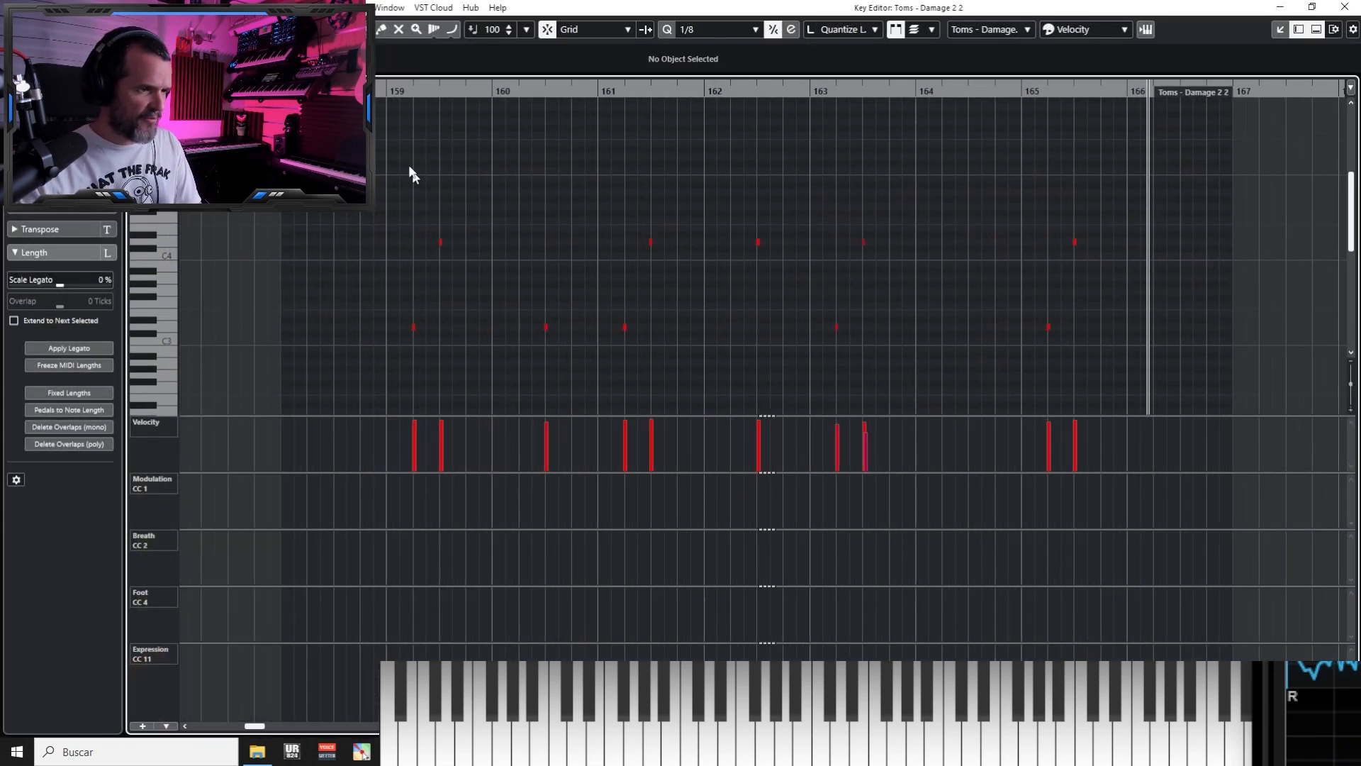
# Audition the Toms - Damage 2 2 part and copy the low note from mid-bar 160 to mid-bar 164
pyautogui.click(401, 91)
pyautogui.press('h')
pyautogui.press('space')
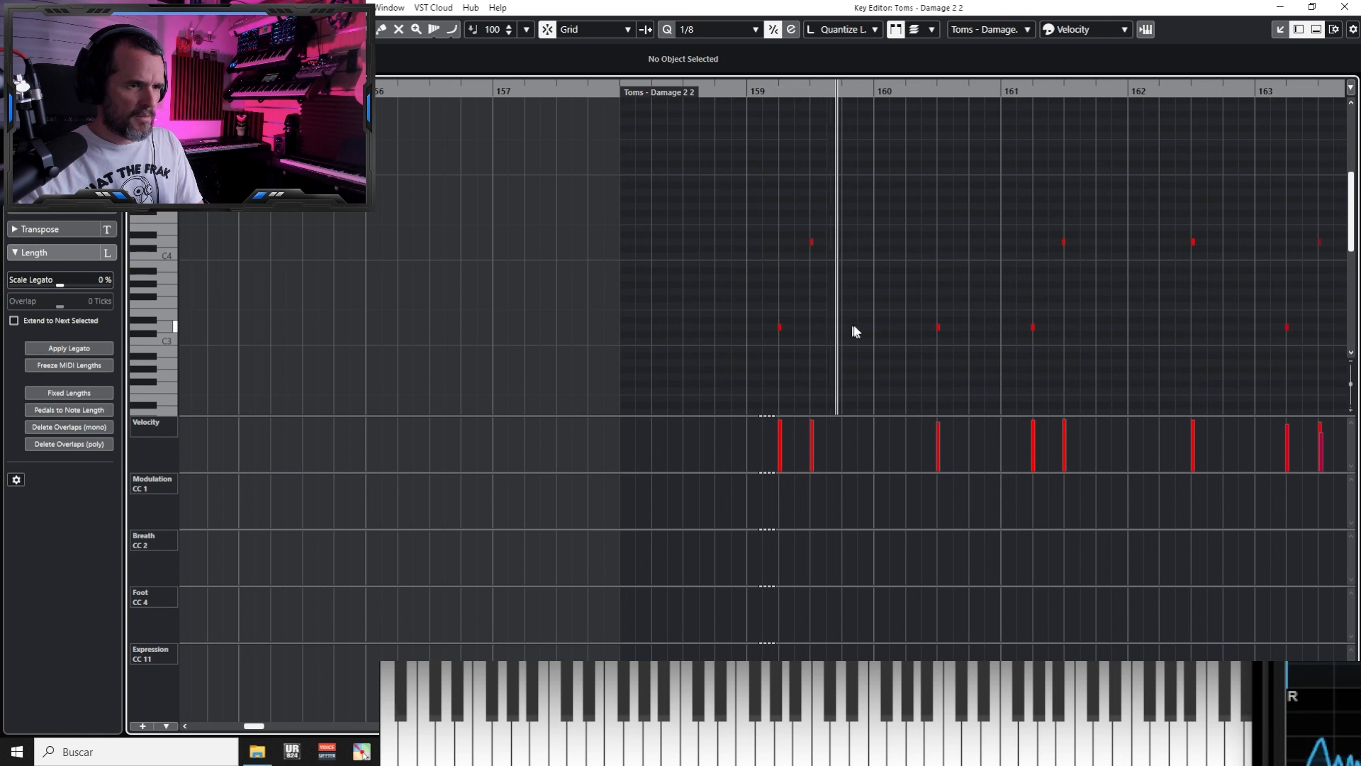
pyautogui.moveTo(1112, 340); pyautogui.dragTo(804, 301)
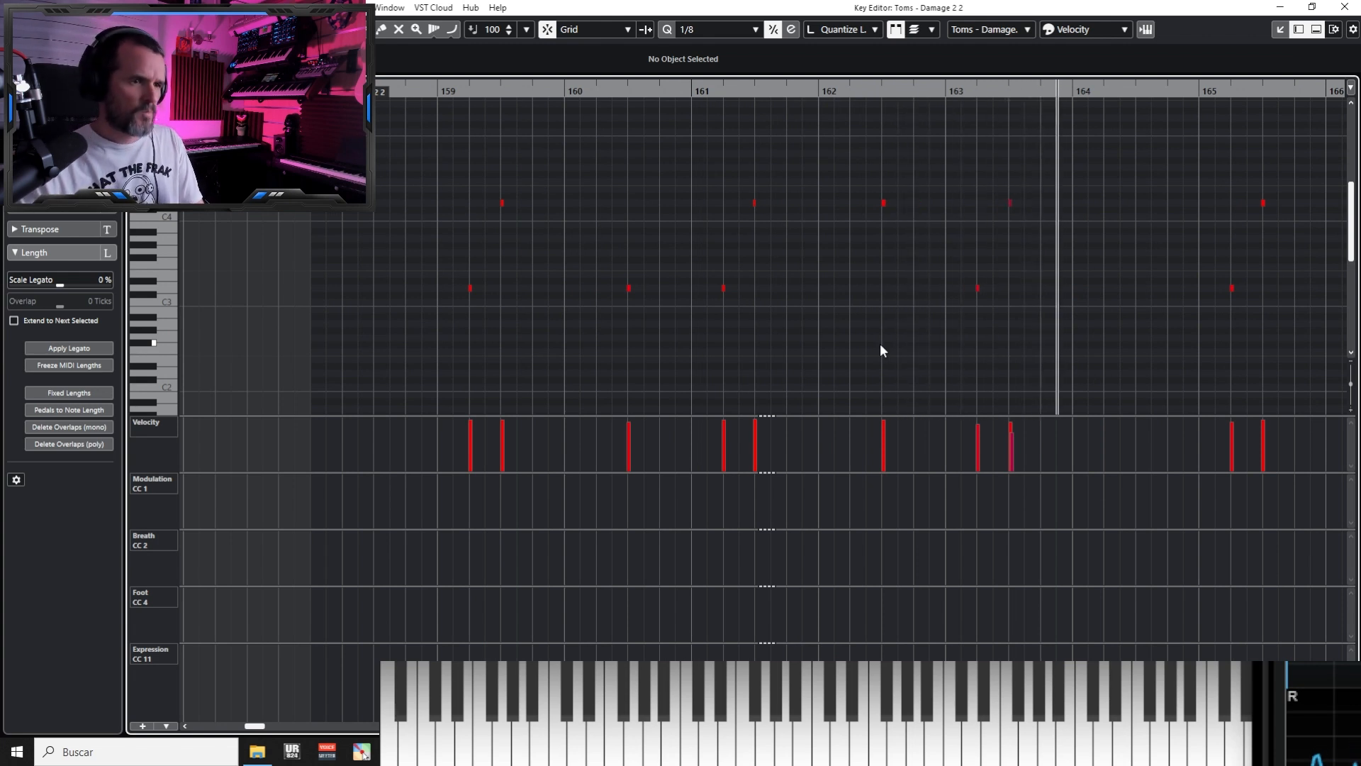
pyautogui.press('g')
pyautogui.press('space')
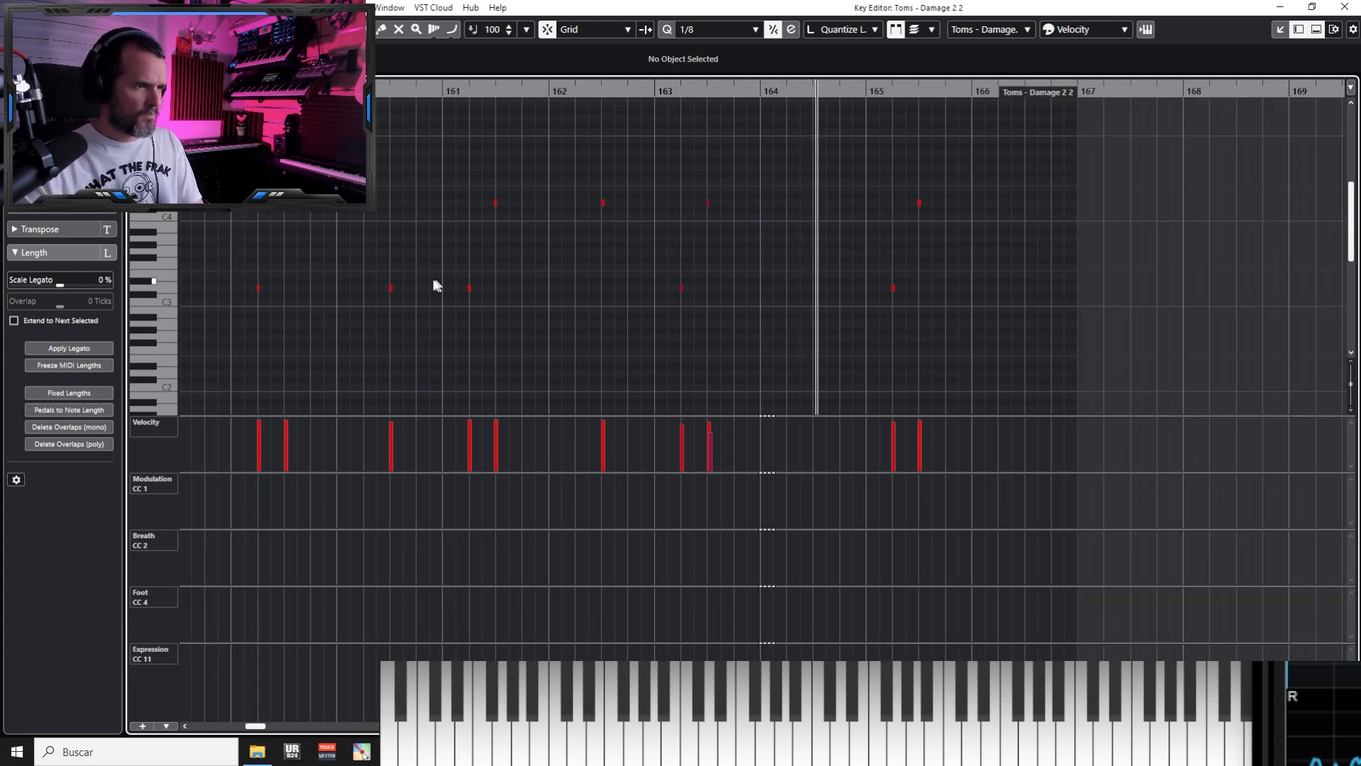
pyautogui.click(391, 289)
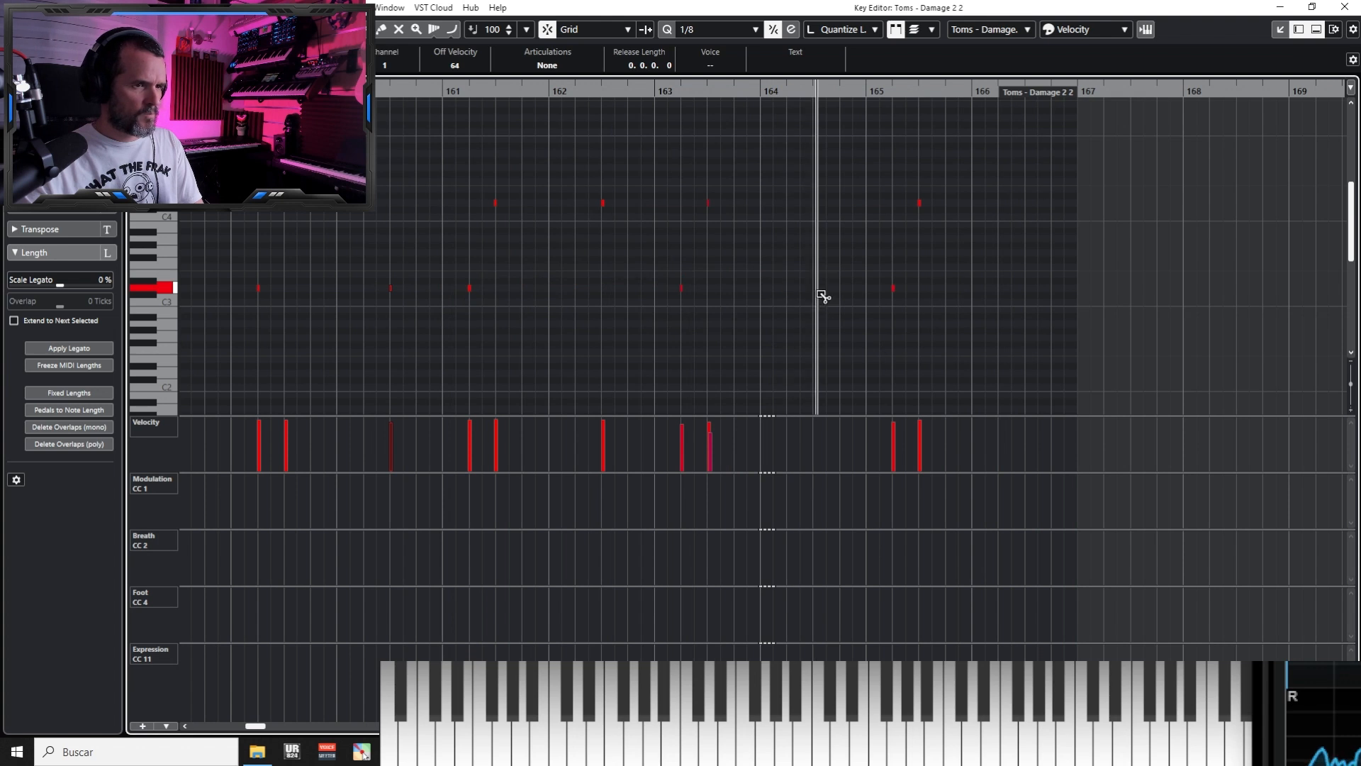
pyautogui.press('space')
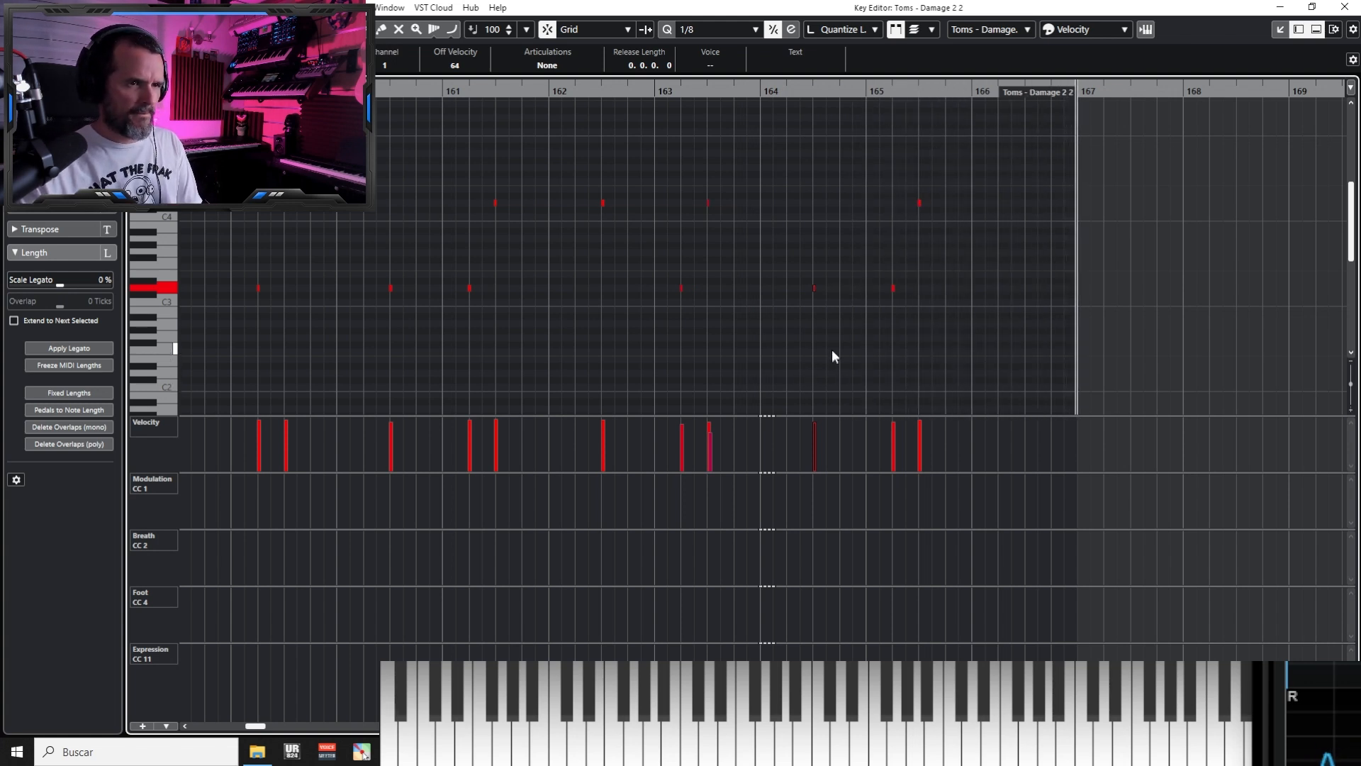
pyautogui.press('Return')
# Play back the two toms tracks together in the project from about bar 159 through bar 166
pyautogui.click(833, 352)
pyautogui.moveTo(424, 355); pyautogui.dragTo(933, 341)
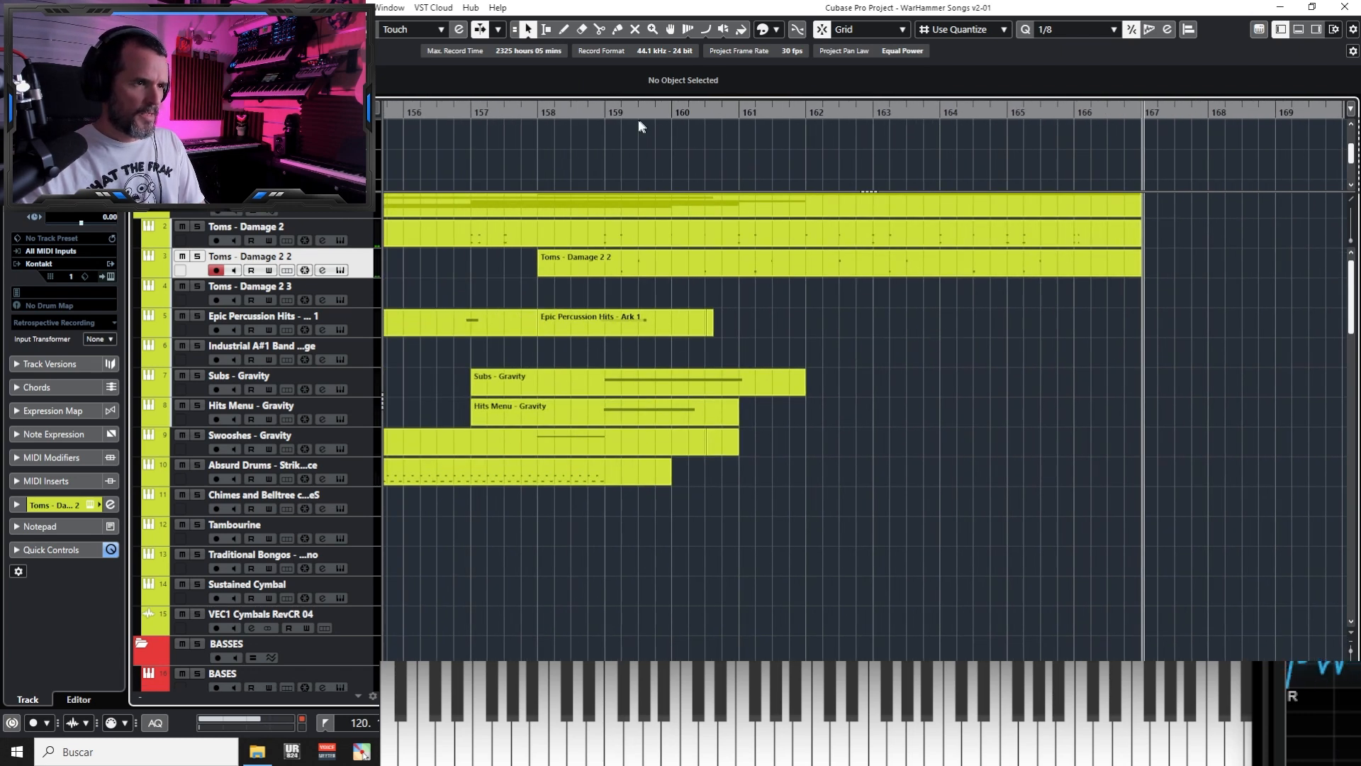
pyautogui.click(604, 112)
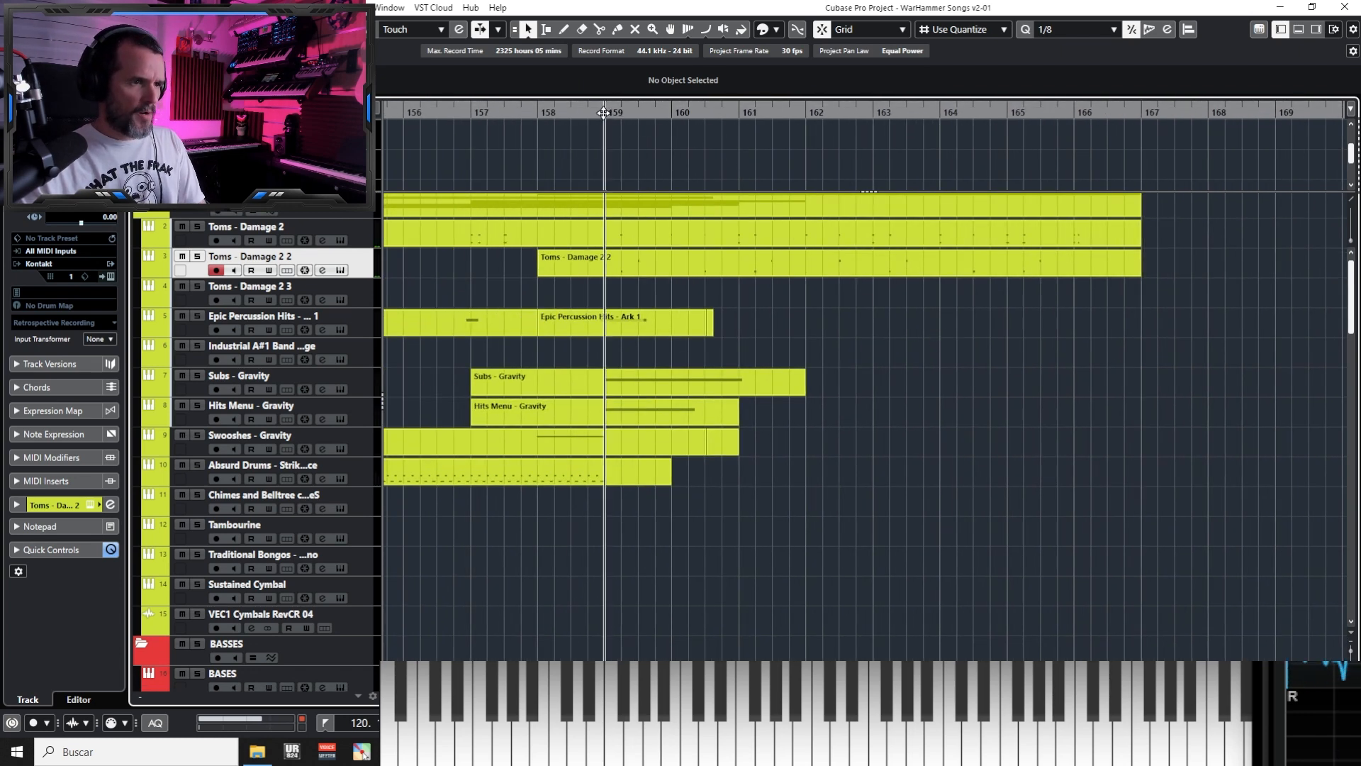
pyautogui.click(540, 125)
pyautogui.press('space')
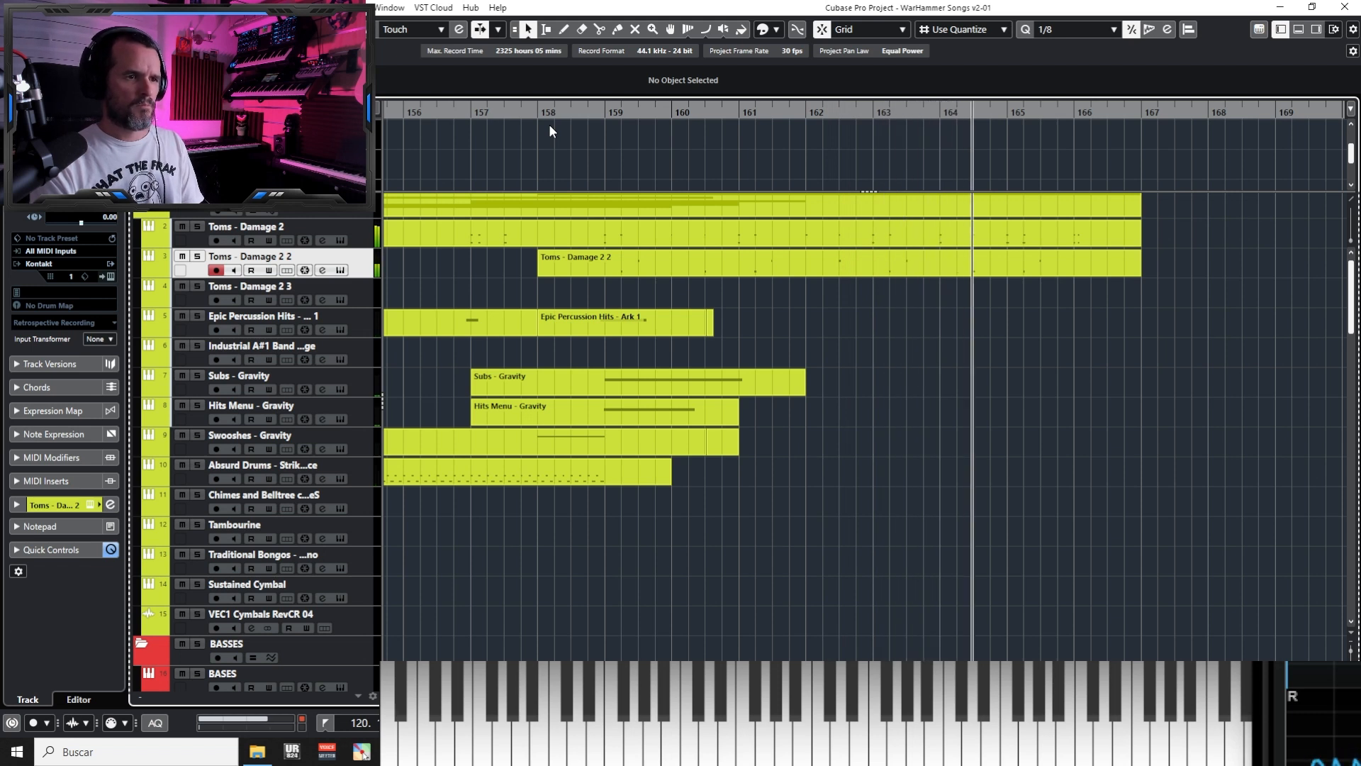
pyautogui.click(929, 360)
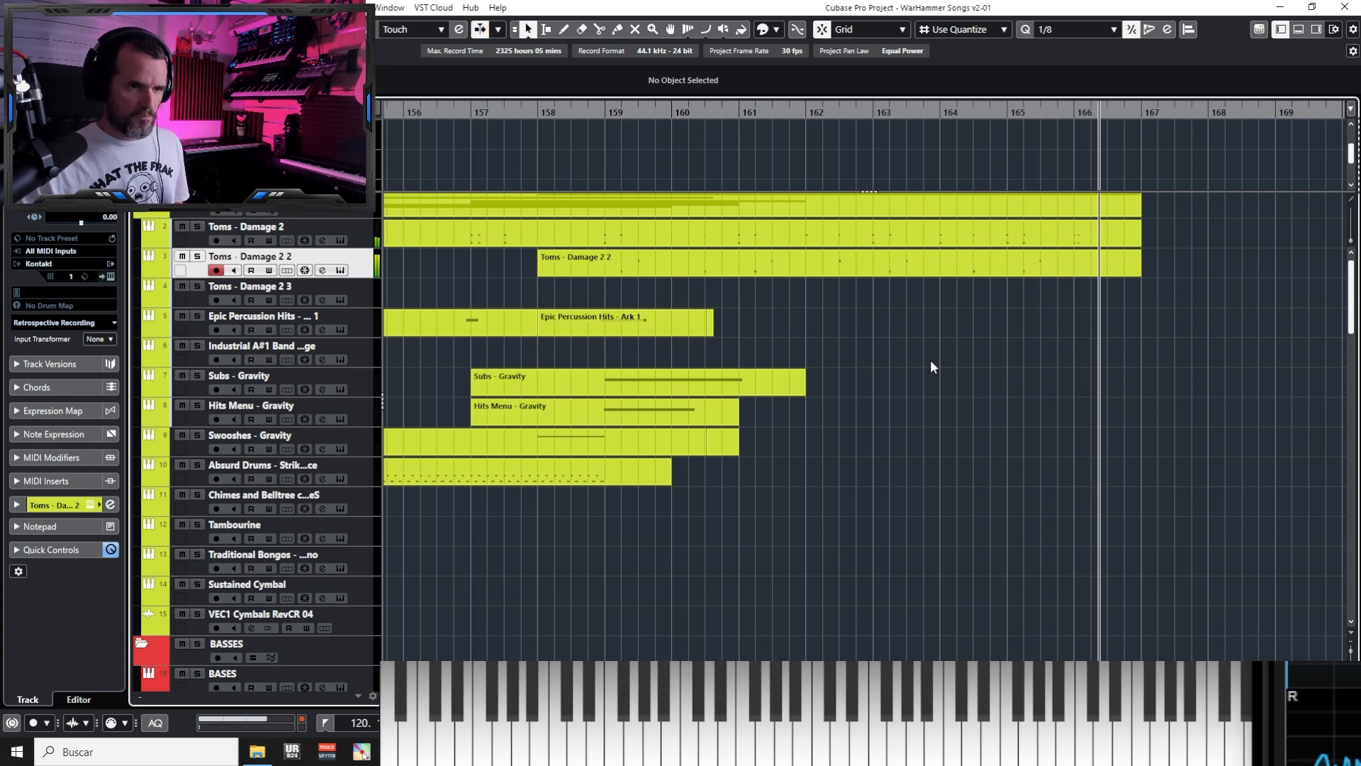
# Record an extra take of two tom hits around bar 166 on the Toms - Damage 2 2 track
pyautogui.press('KP_Subtract')
pyautogui.press('KP_Multiply')
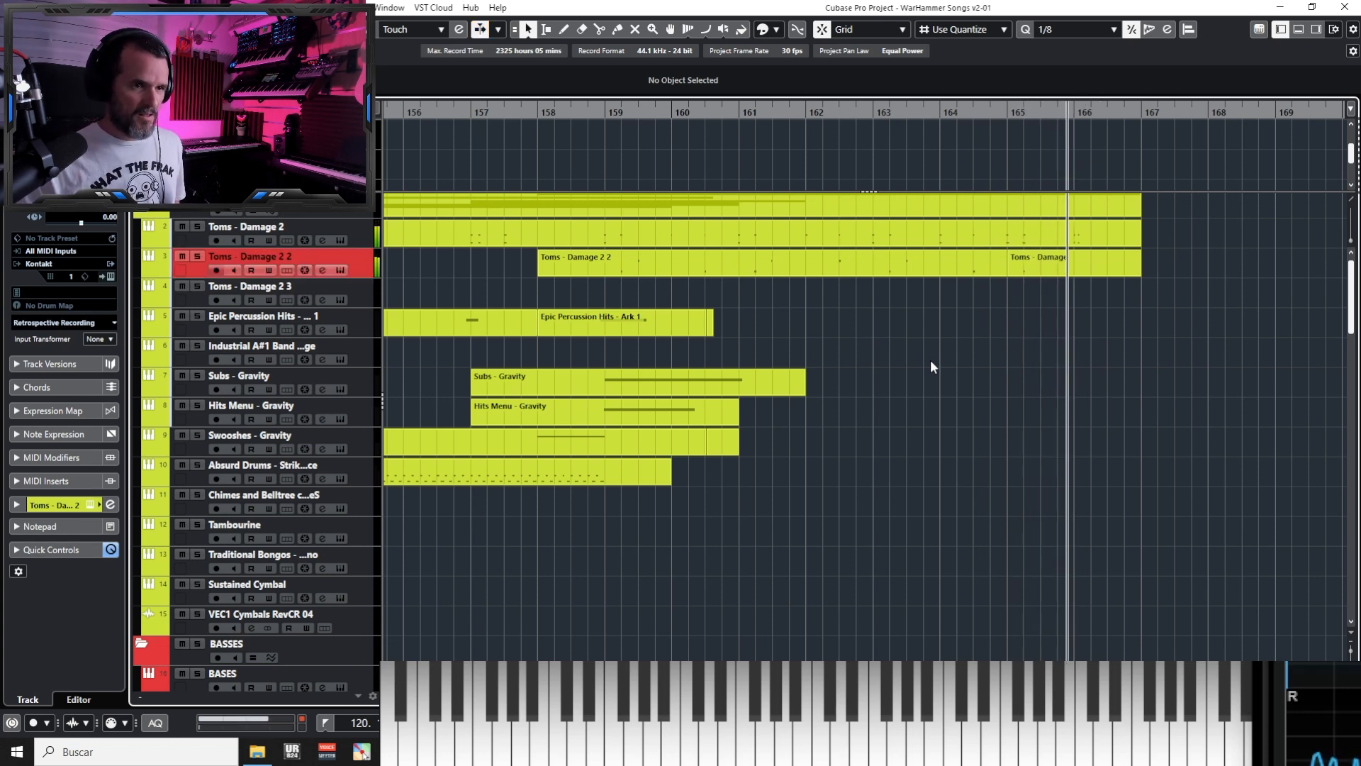
pyautogui.press('space')
# Quantize the two new Toms - Damage 2 2 notes at bar 166 to 1/16 in the Key Editor and audition them
pyautogui.press('Return')
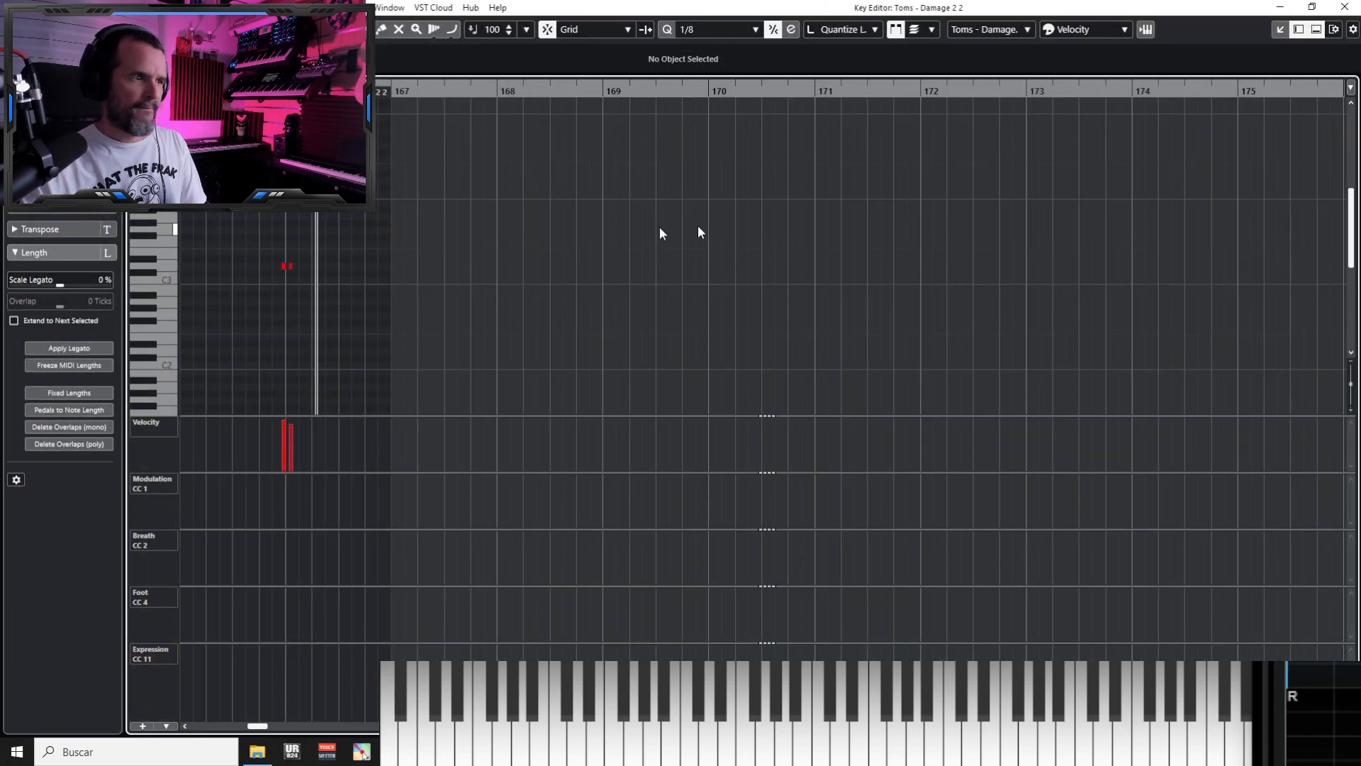
pyautogui.hotkey('ctrl', 'Left')
pyautogui.hotkey('ctrl', 'Left')
pyautogui.hotkey('ctrl', 'Left')
pyautogui.press('h')
pyautogui.press('h')
pyautogui.press('h')
pyautogui.press('h')
pyautogui.press('h')
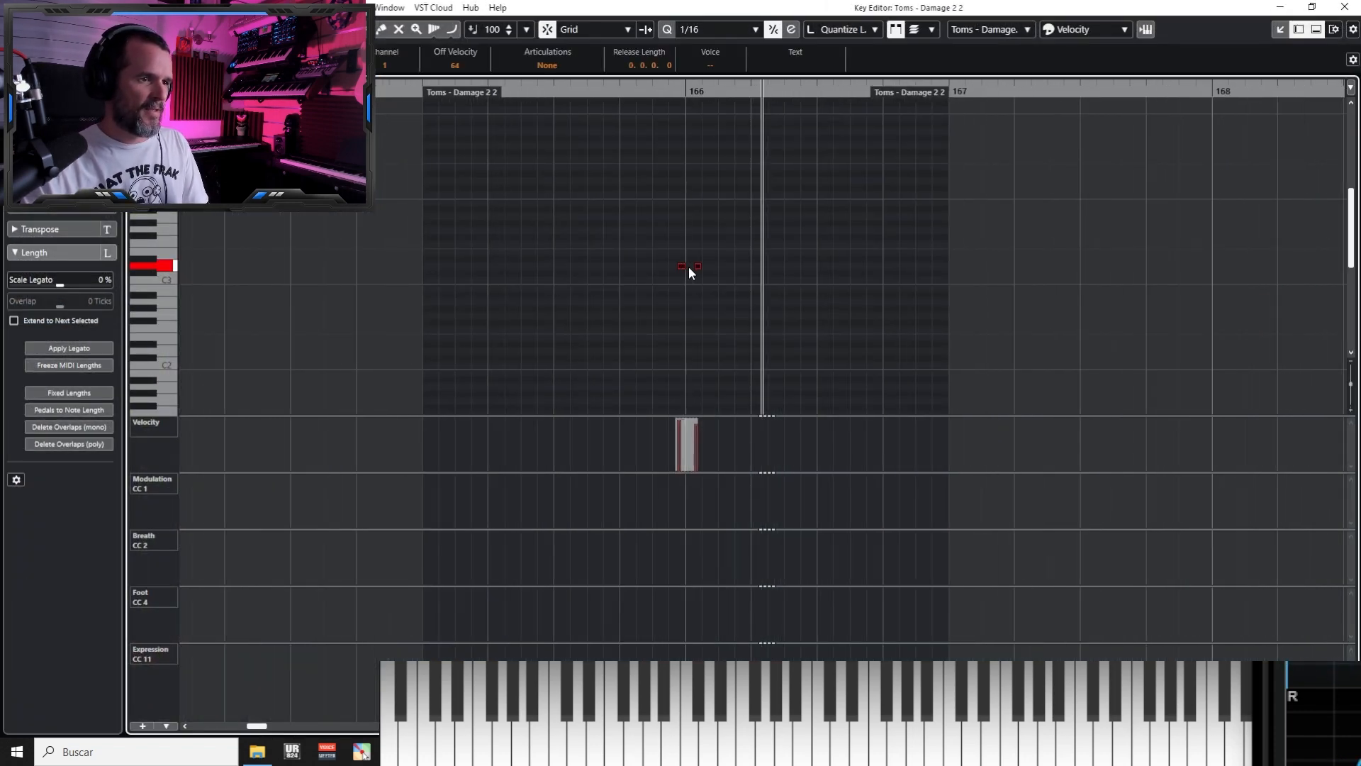
pyautogui.click(781, 271)
pyautogui.press('g')
pyautogui.press('g')
pyautogui.press('space')
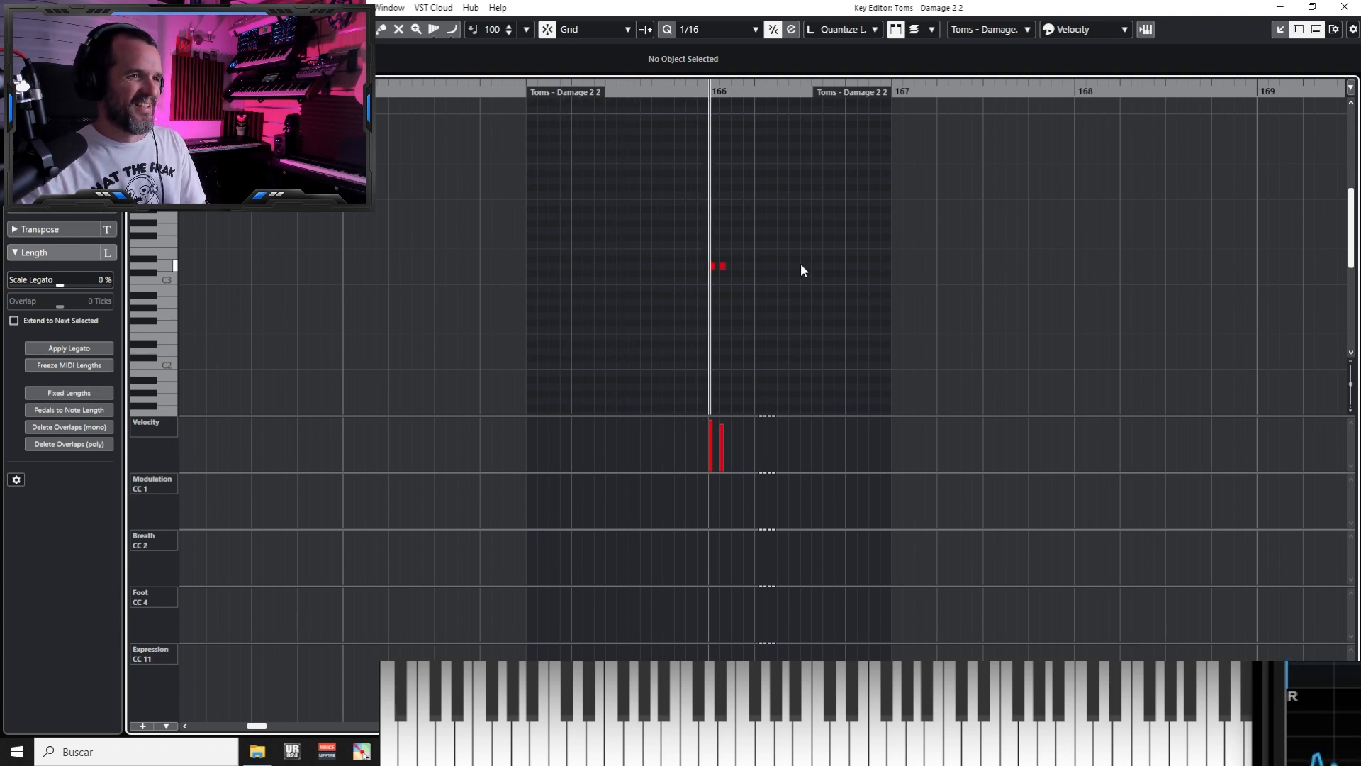
# Close the Key Editor and glue the new two-hit part at bar 166 into the main Toms - Damage 2 2 part
pyautogui.press('Escape')
pyautogui.click(864, 300)
pyautogui.press('4')
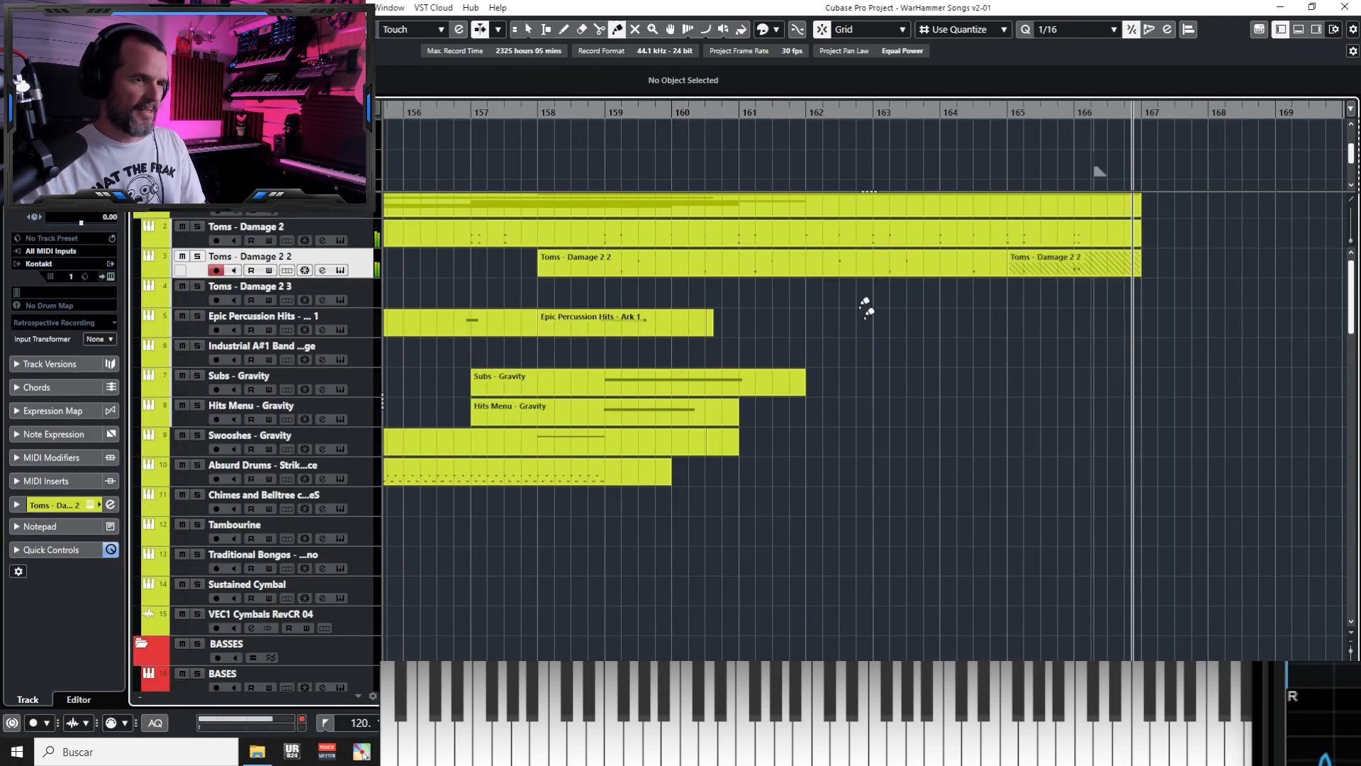
pyautogui.click(856, 258)
pyautogui.press('1')
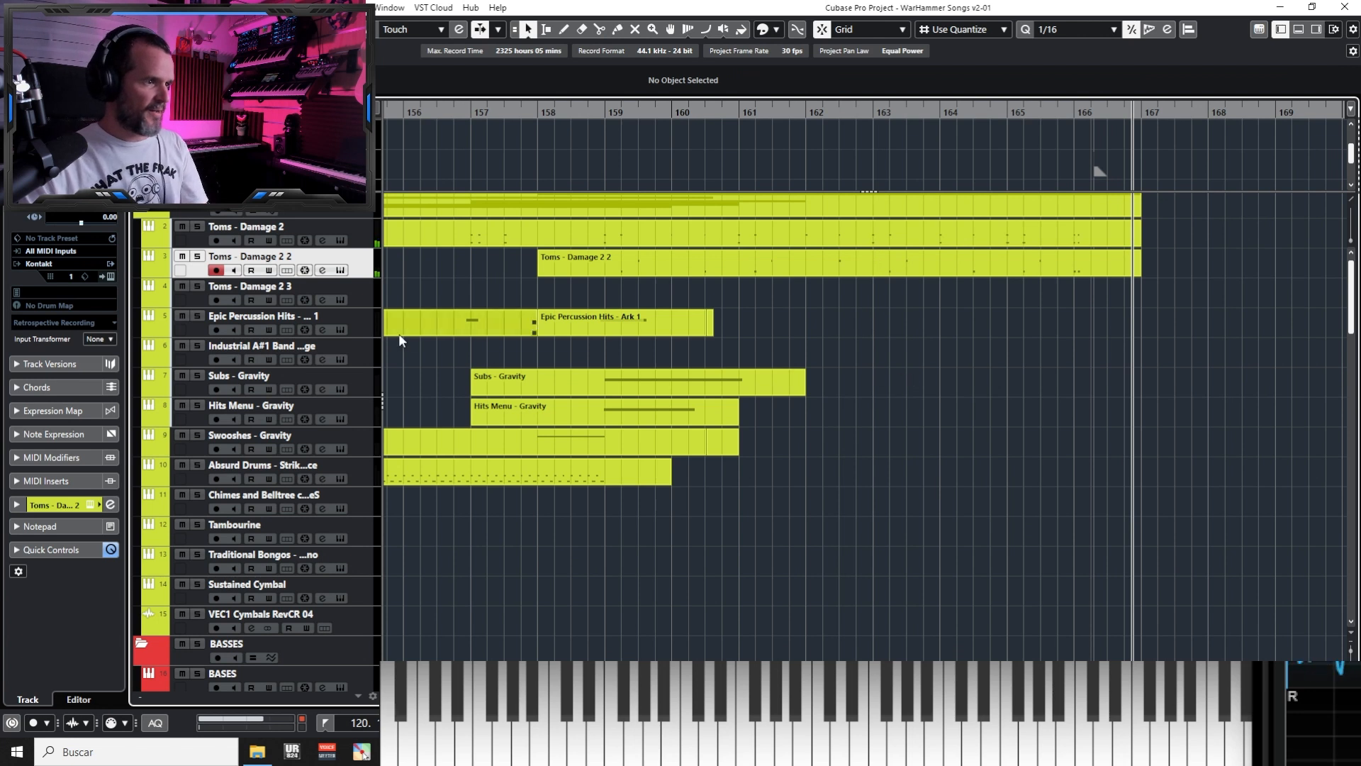
# Record a swoosh note around mid-bar 159 on the Swooshes - Gravity track, starting the recording at bar 158
pyautogui.click(368, 446)
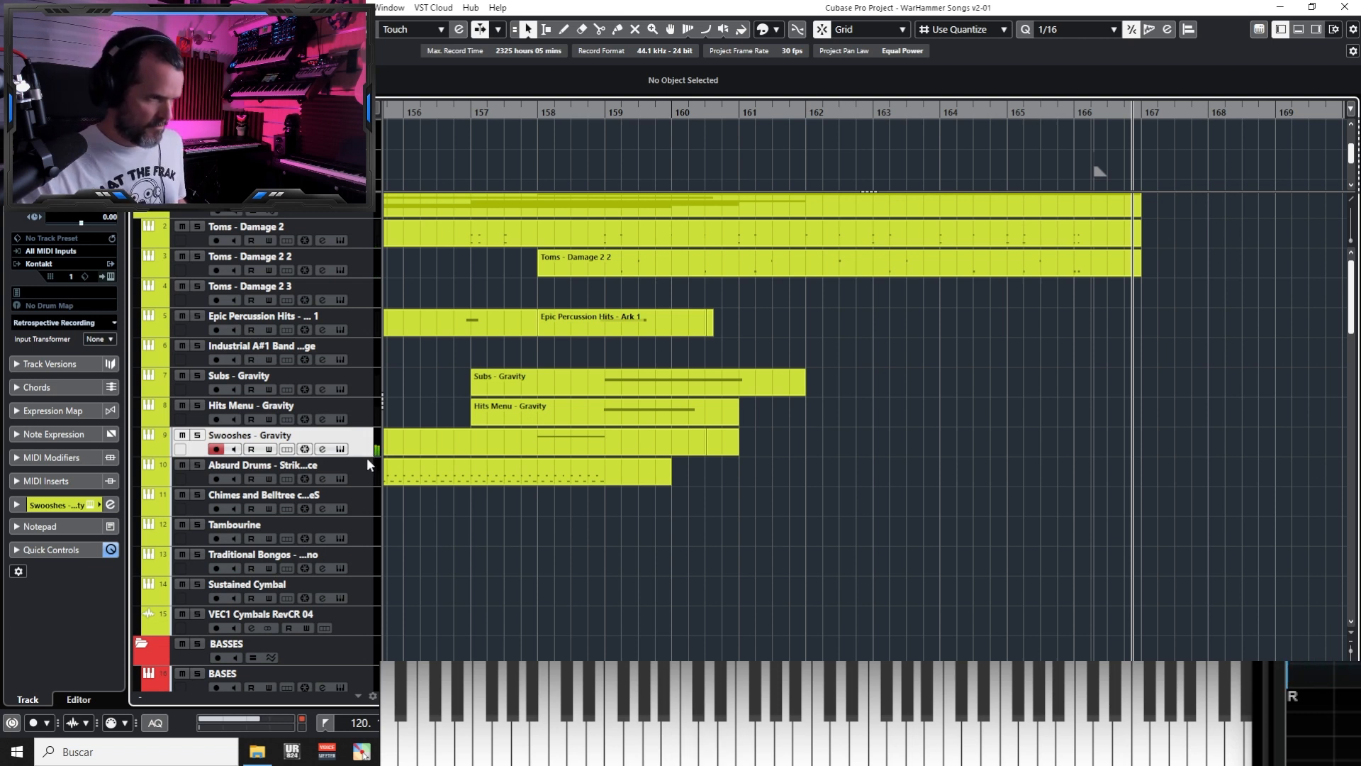
pyautogui.click(535, 114)
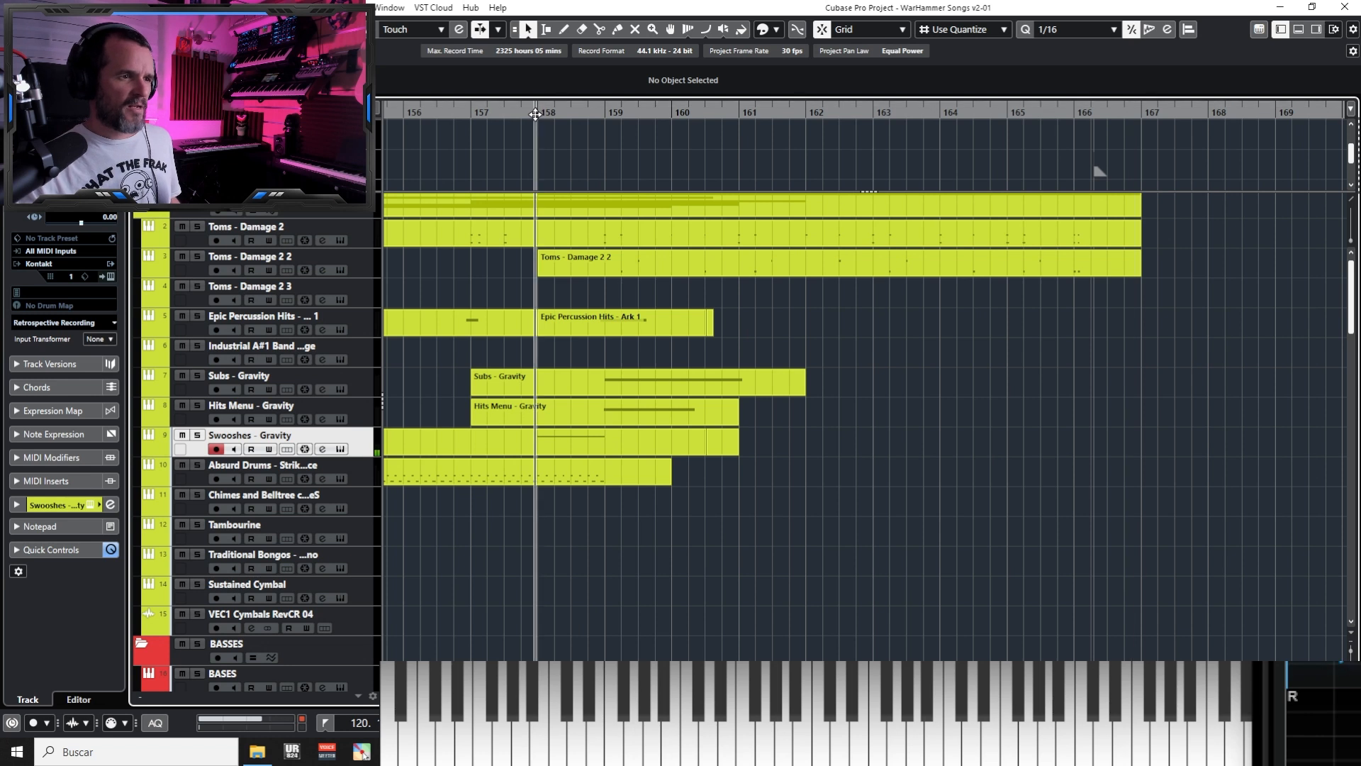
pyautogui.press('KP_Multiply')
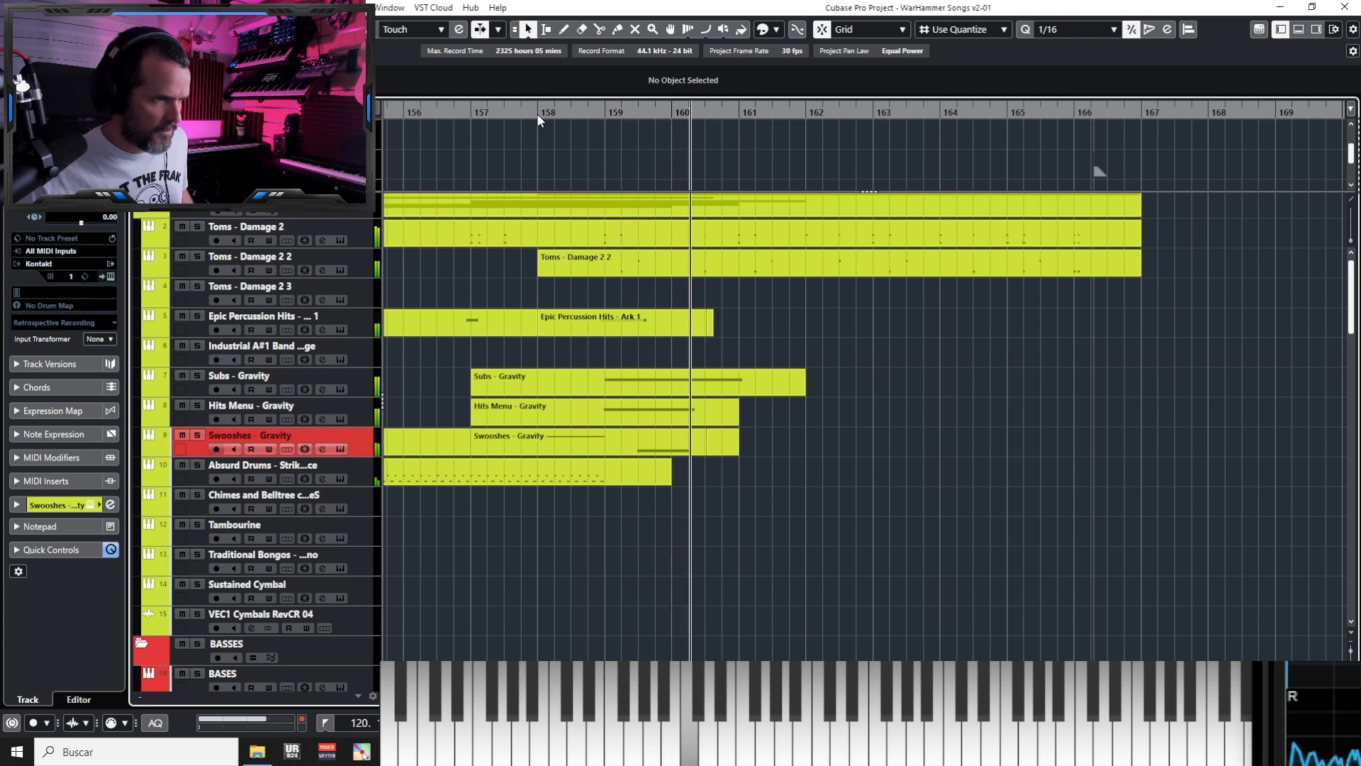
pyautogui.press('KP_Multiply')
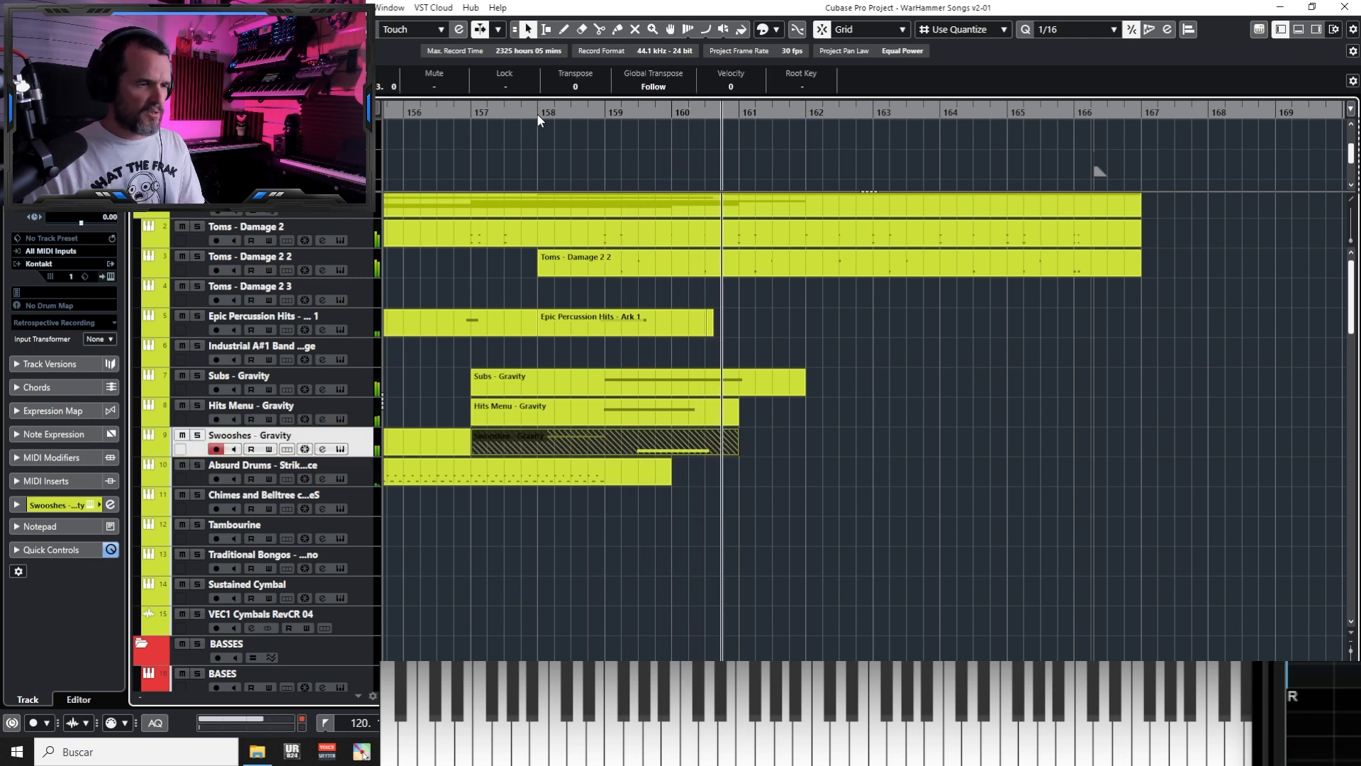
# Nudge the recorded Swooshes - Gravity part earlier so its note begins at bar 159, and play it back from bar 158
pyautogui.hotkey('ctrl', 'Left')
pyautogui.hotkey('ctrl', 'Left')
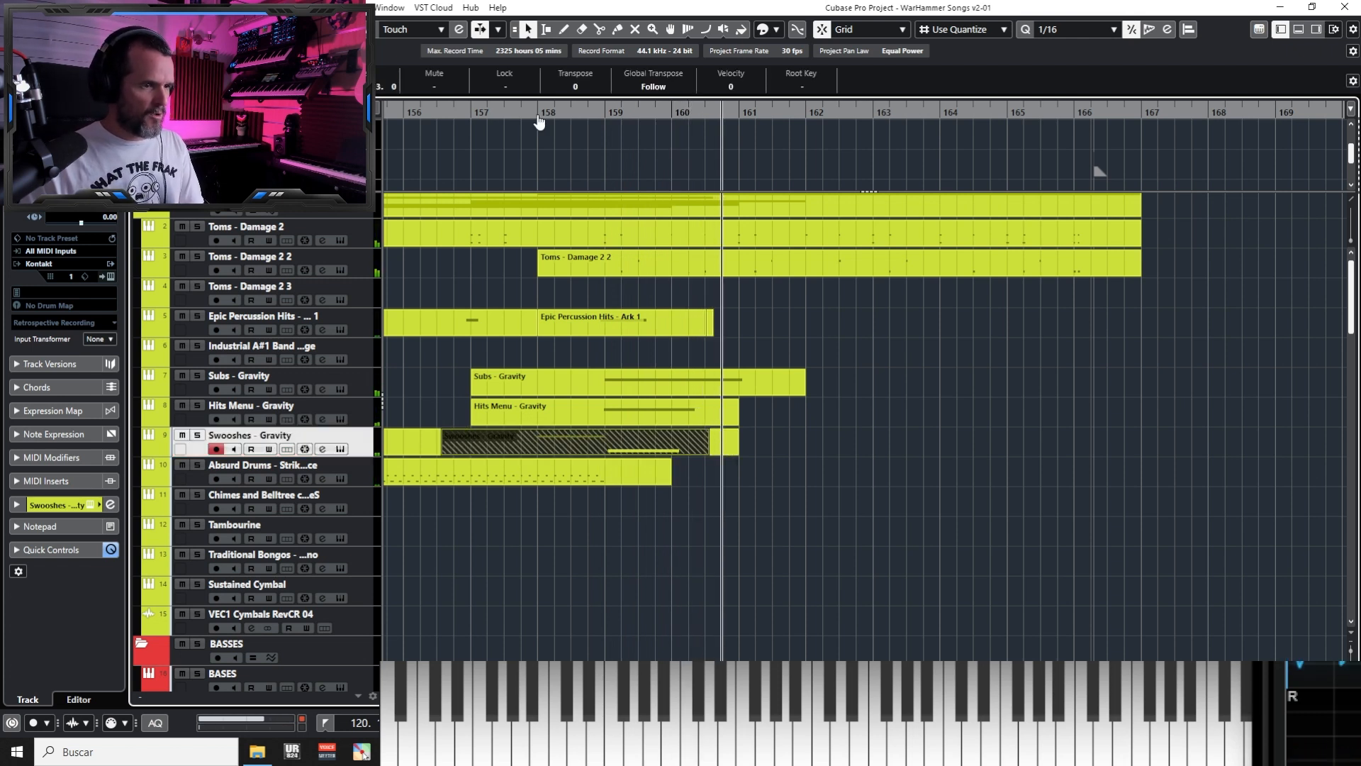
pyautogui.hotkey('ctrl', 'Left')
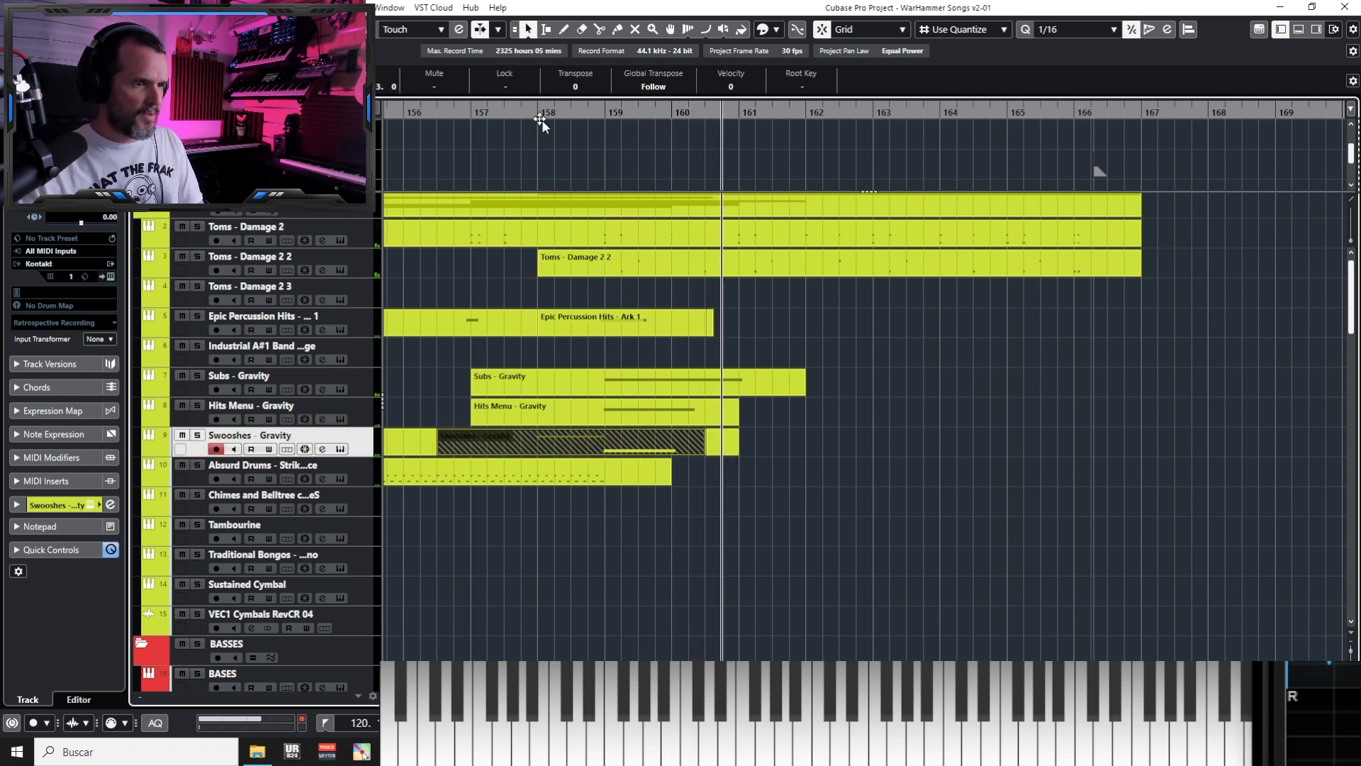
pyautogui.click(755, 450)
pyautogui.press('h')
pyautogui.press('h')
pyautogui.press('h')
pyautogui.press('KP_0')
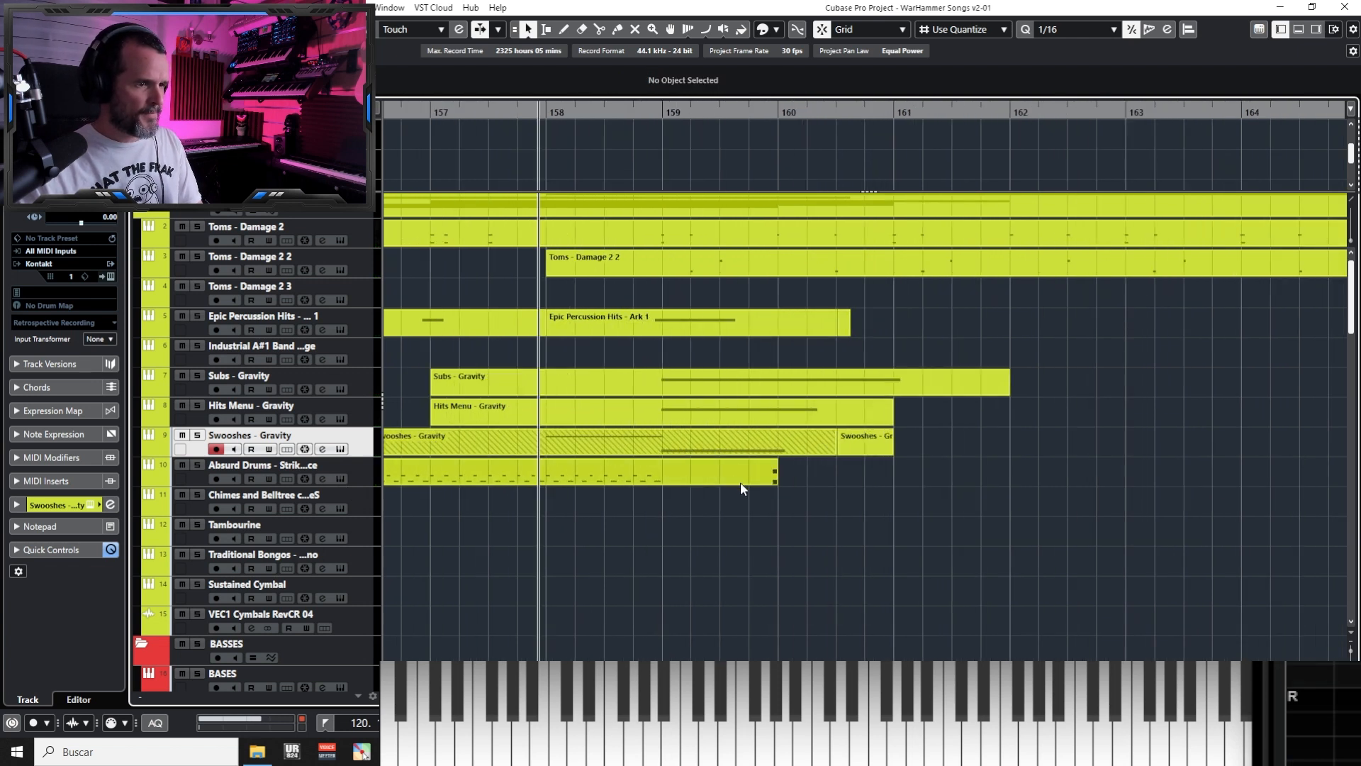
pyautogui.press('space')
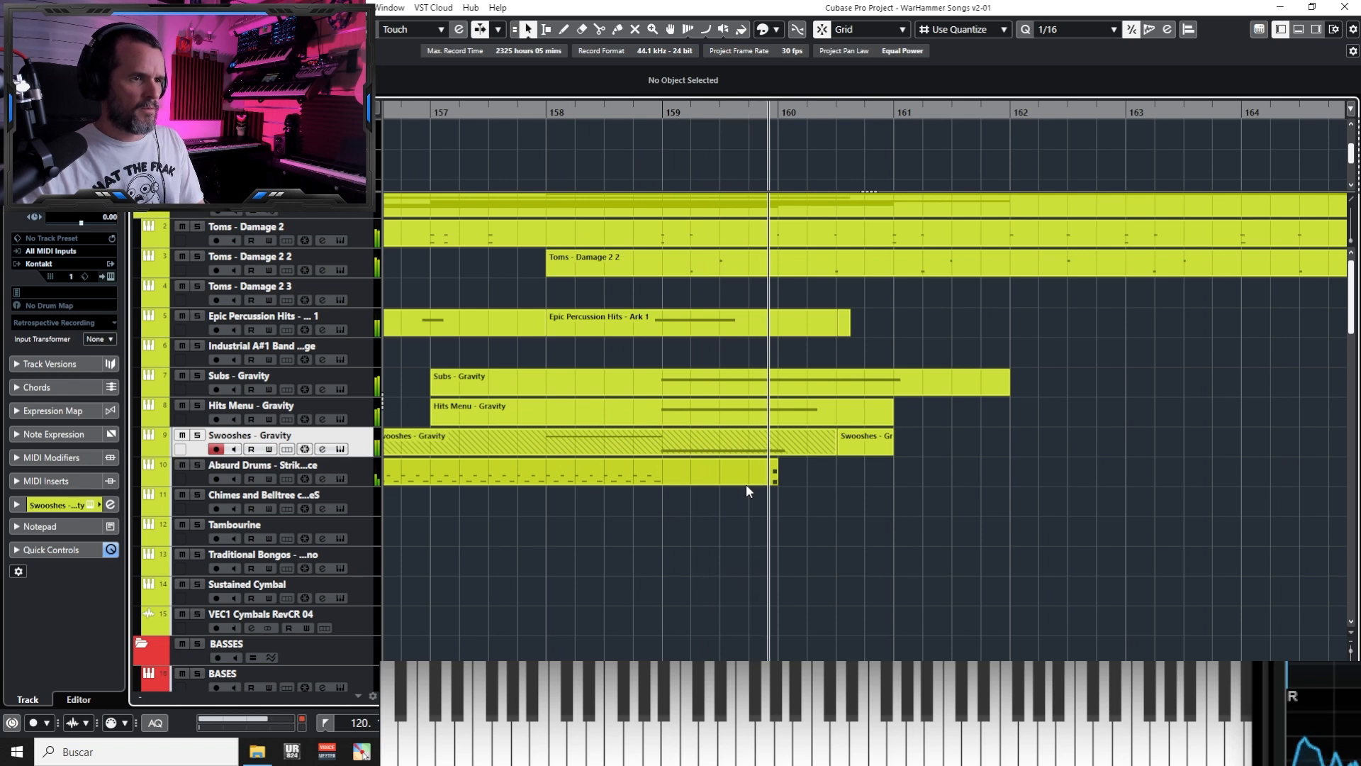
# Inspect the swoosh note in the Key Editor and listen to it with the other tracks through bar 160
pyautogui.click(775, 449)
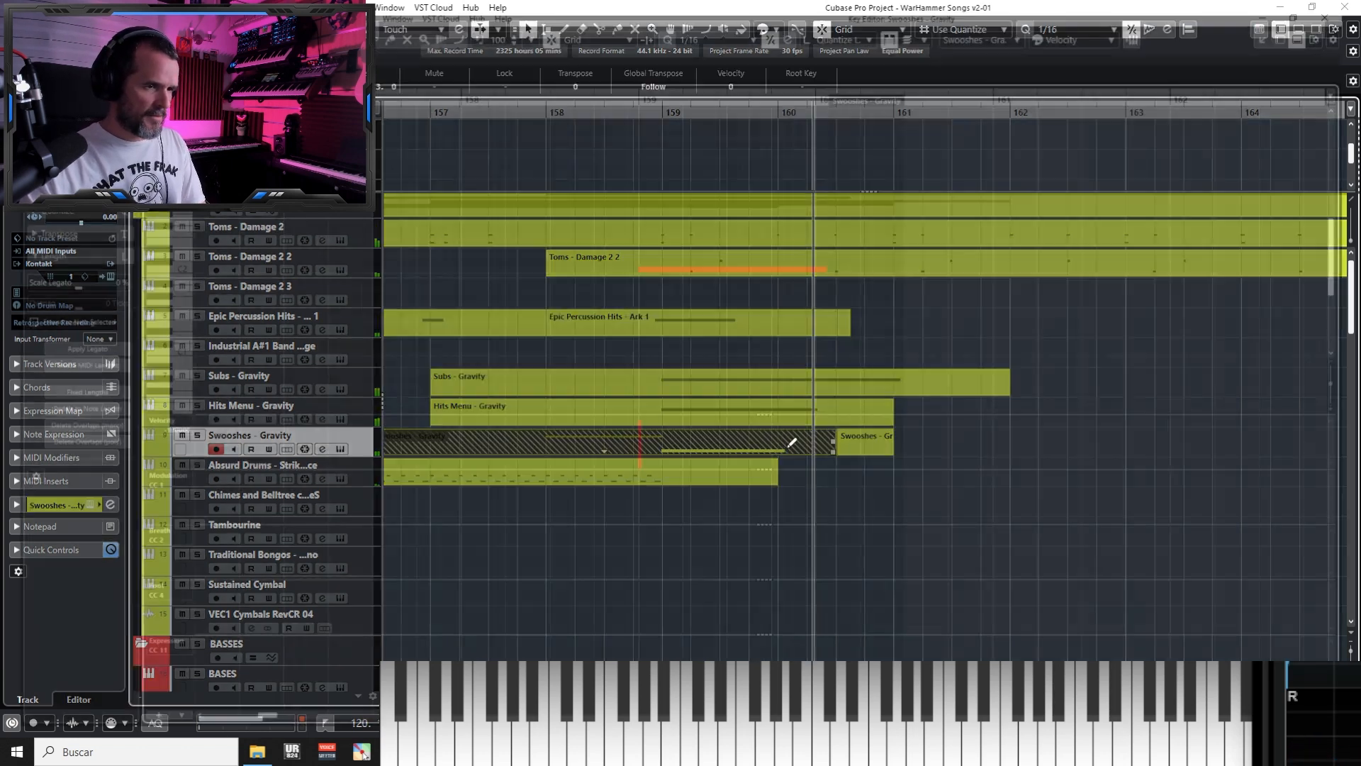
pyautogui.doubleClick(787, 443)
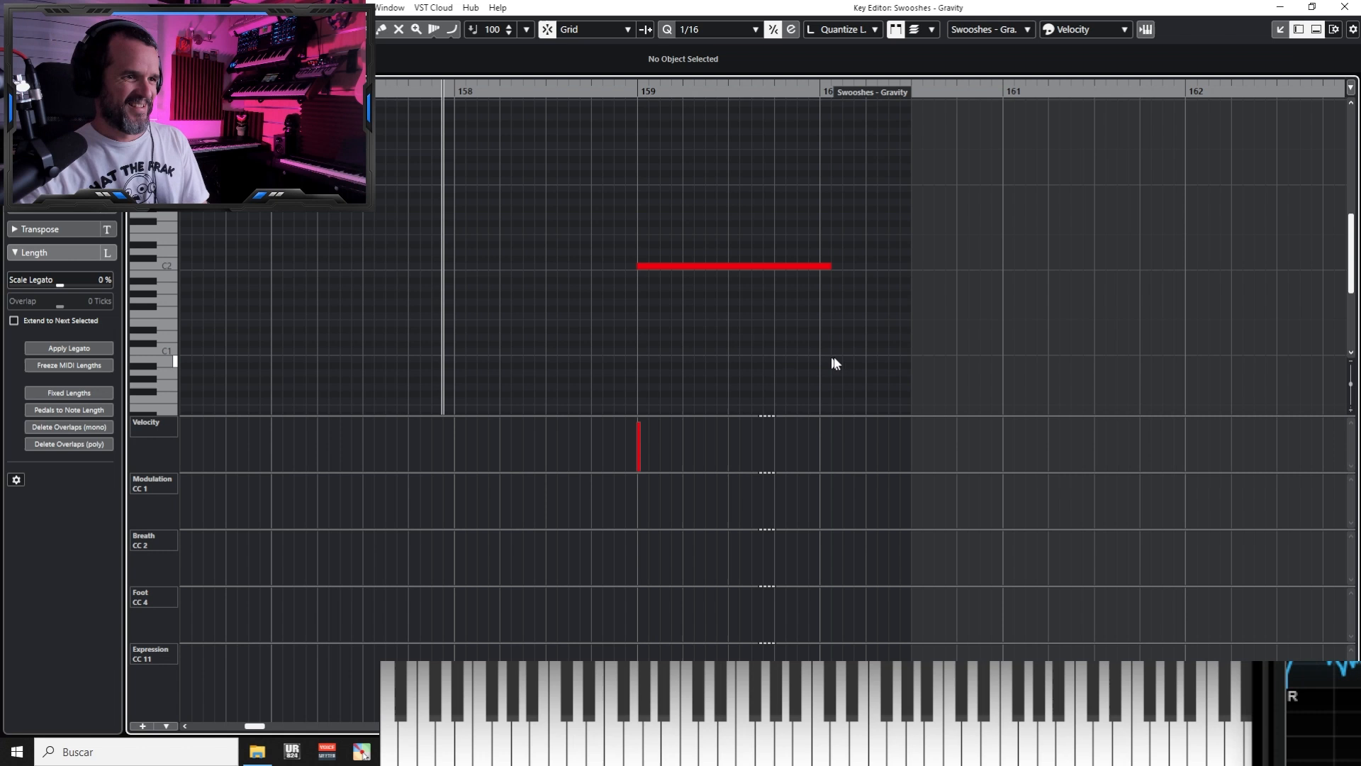
pyautogui.press('space')
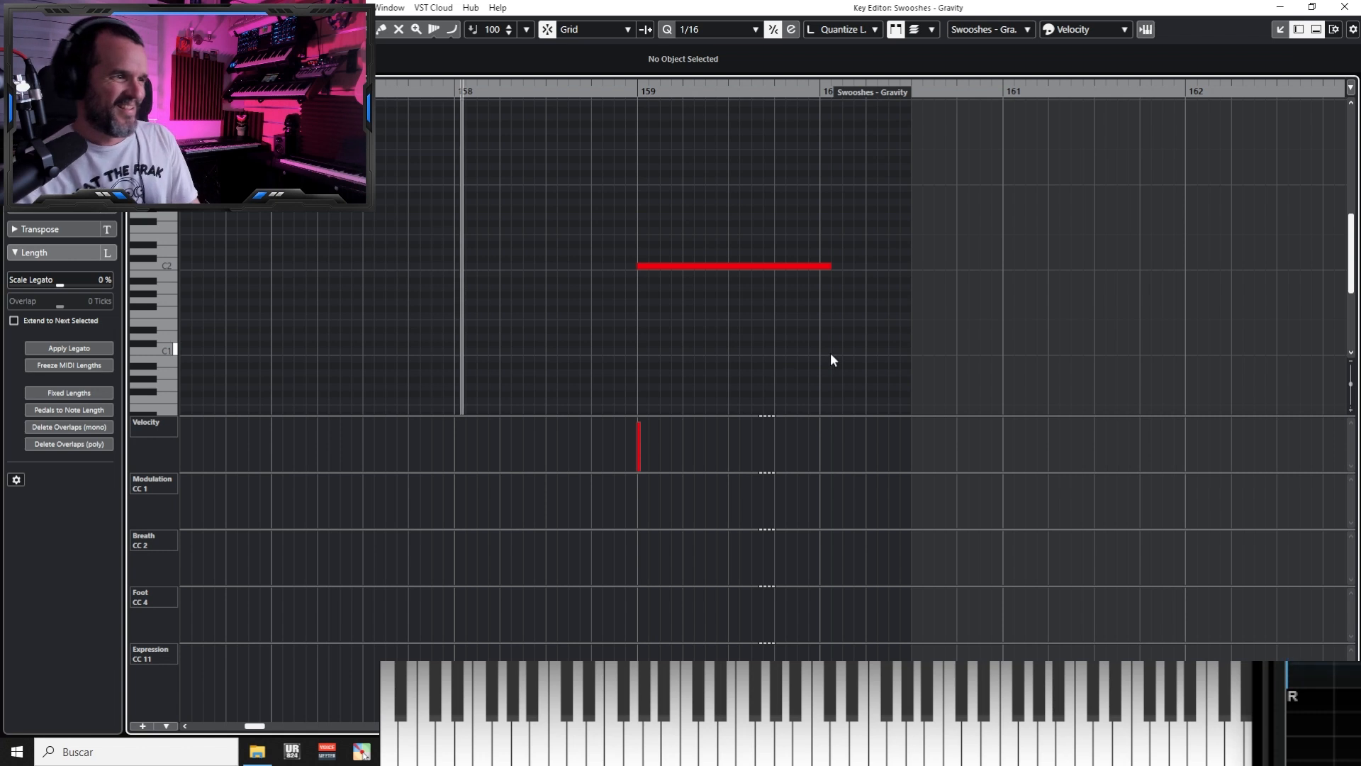
pyautogui.press('Return')
pyautogui.click(838, 614)
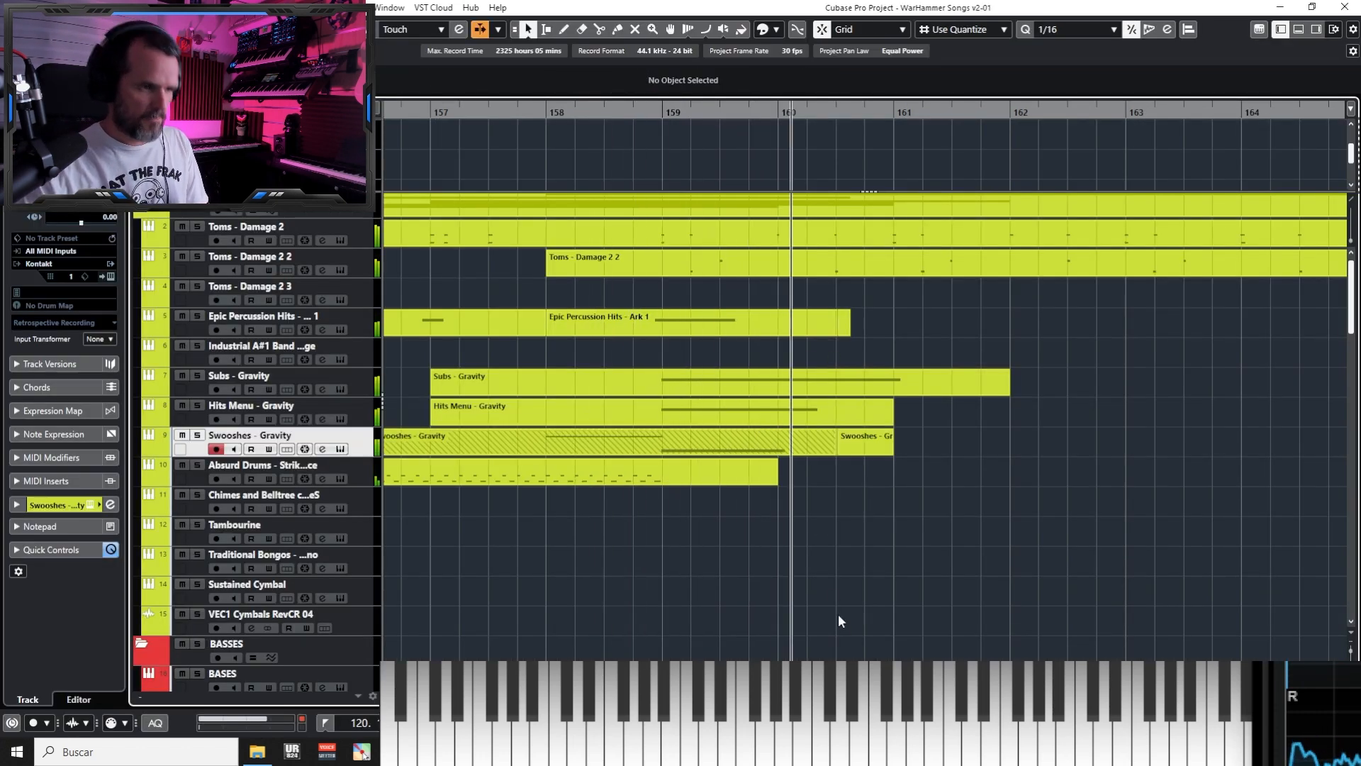
pyautogui.press('space')
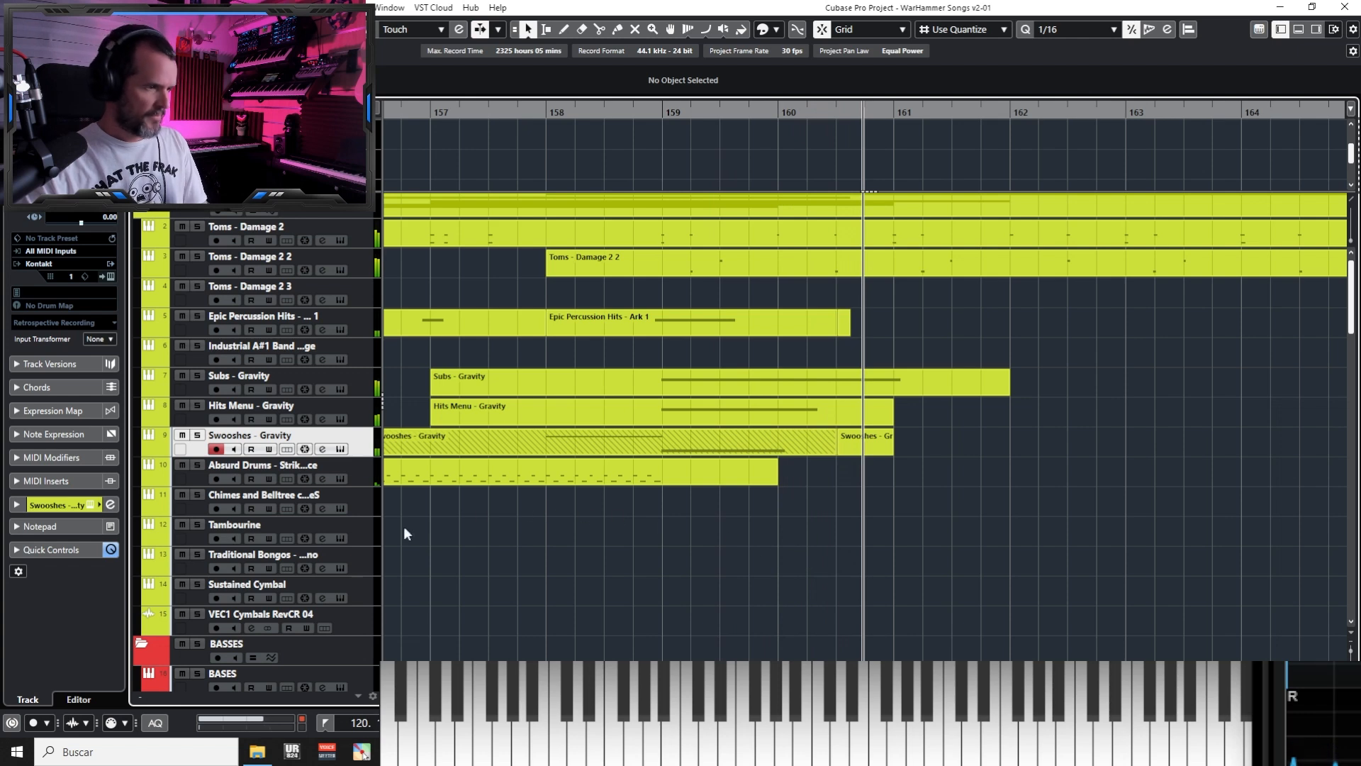
# Find the Downers track in the CHAOS folder, select it for recording and try out its sound
pyautogui.scroll(-2, 409, 530)
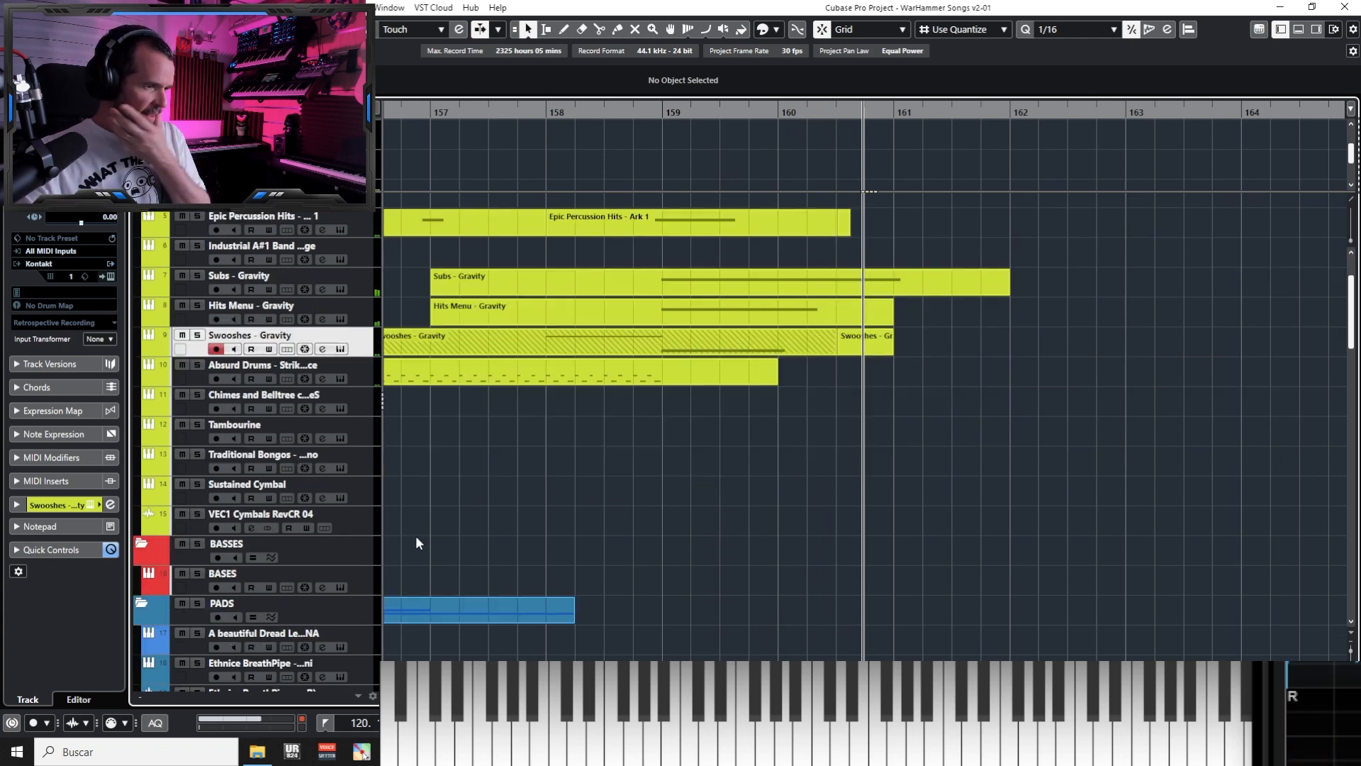
pyautogui.scroll(-4, 415, 534)
pyautogui.scroll(-2, 416, 542)
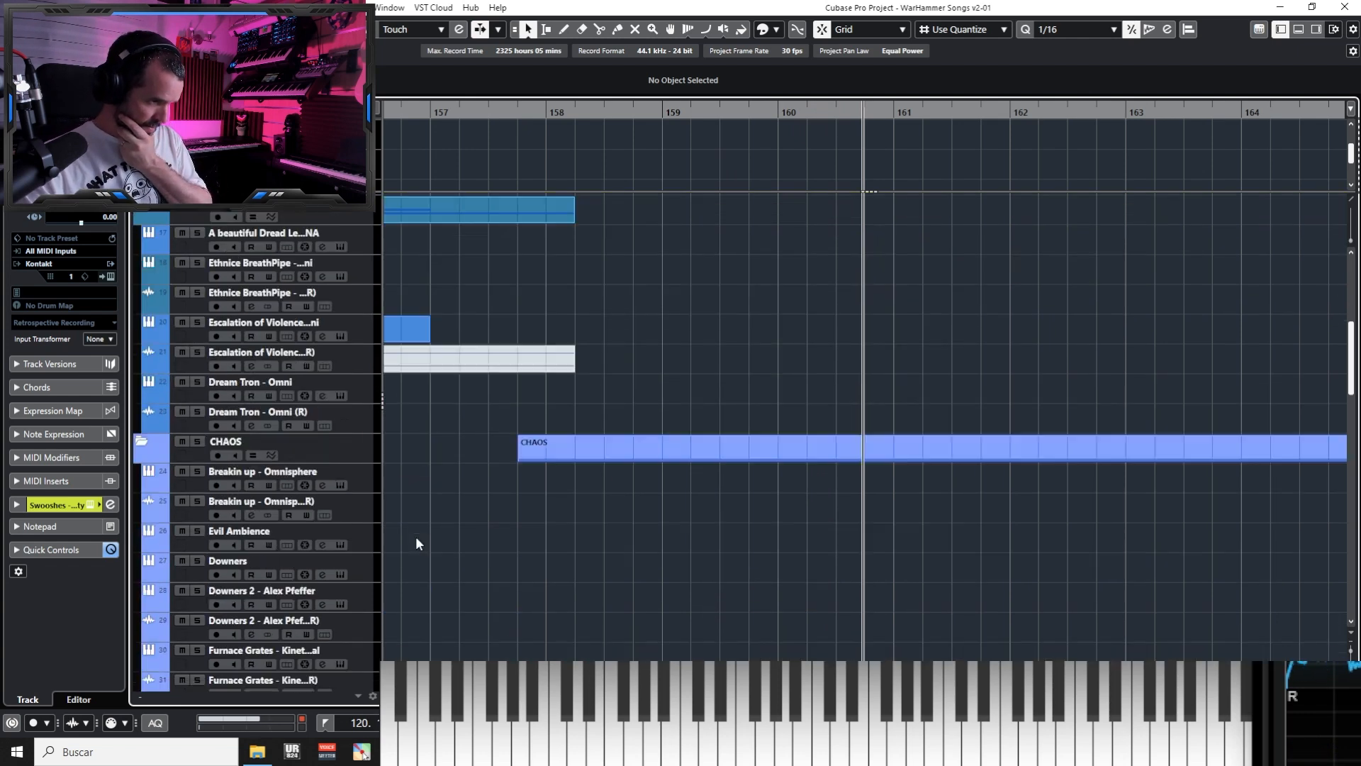
pyautogui.scroll(-2, 416, 541)
pyautogui.click(365, 564)
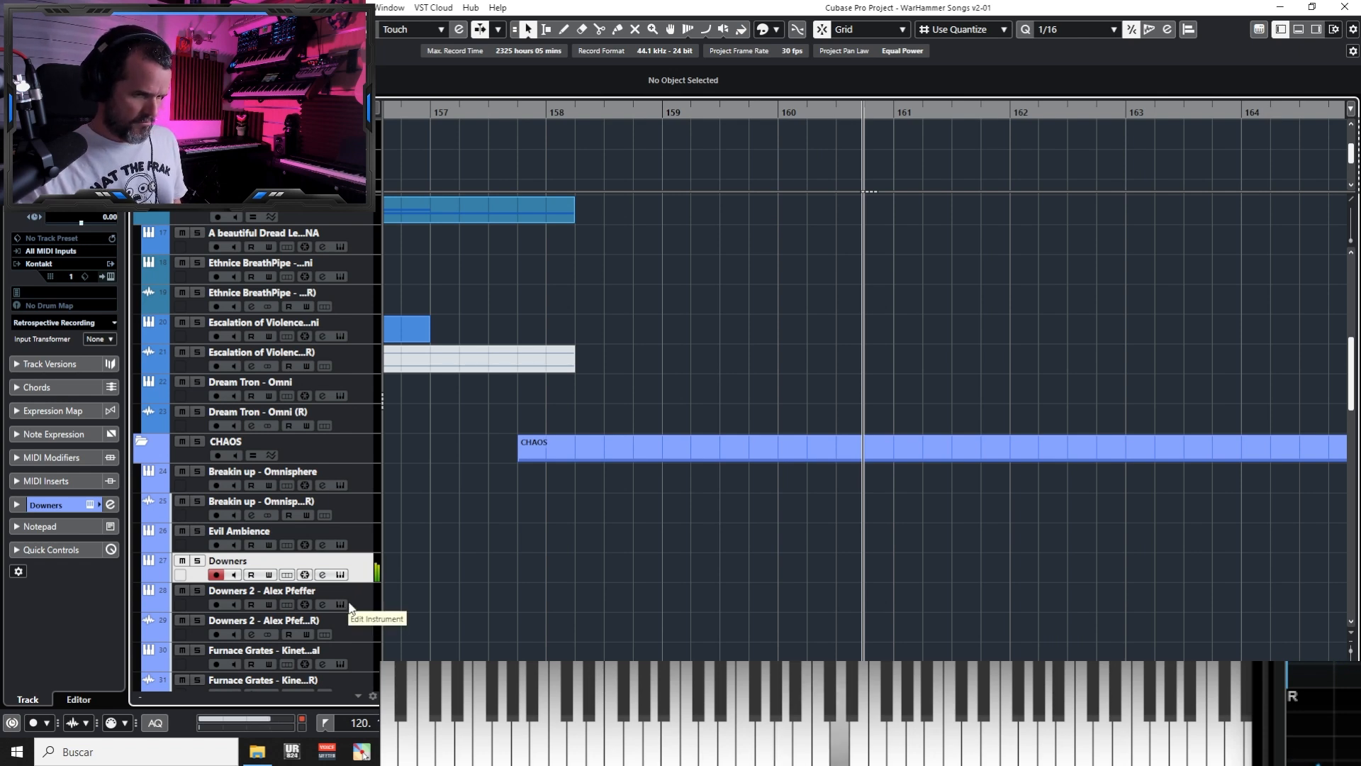
# Capture two takes of a falling effect on Downers while playing back from around bar 159, the second with its note at mid-bar 160
pyautogui.scroll(10, 649, 564)
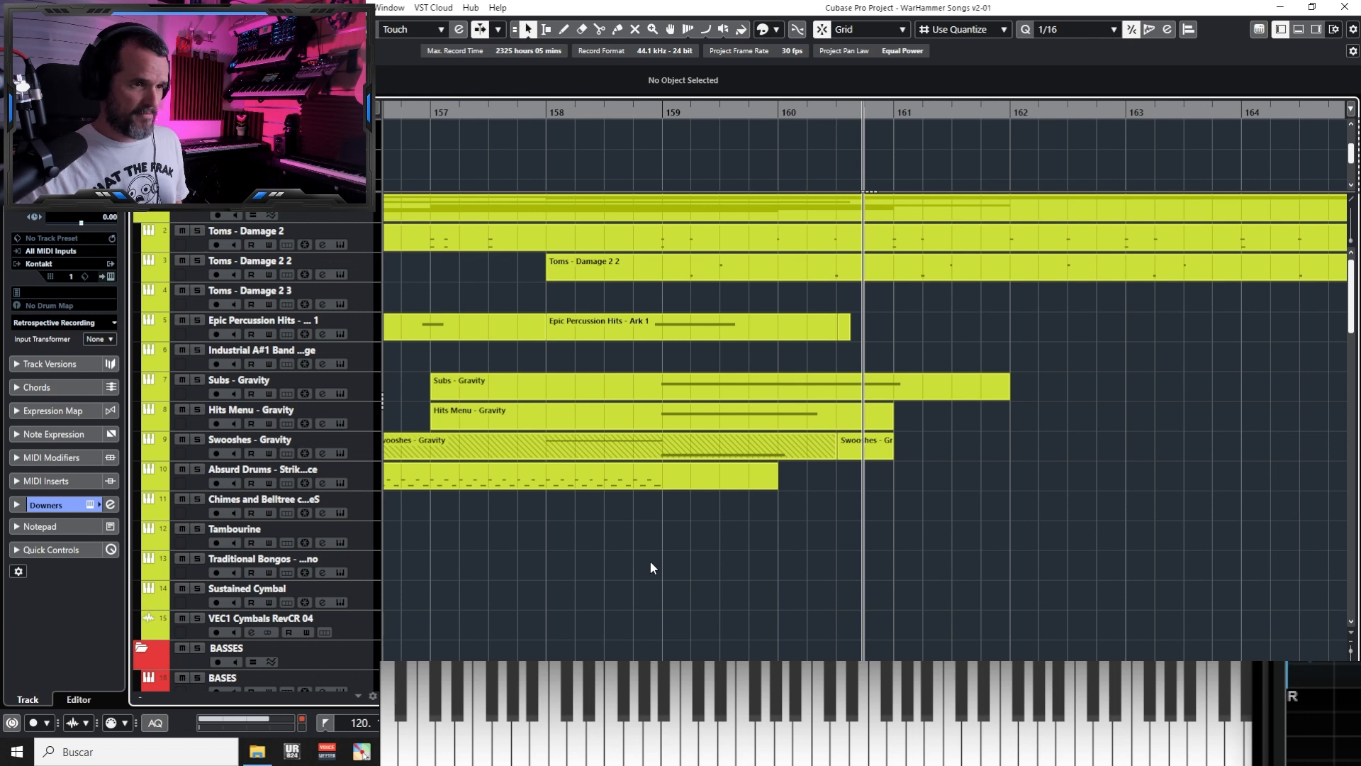
pyautogui.press('KP_Subtract')
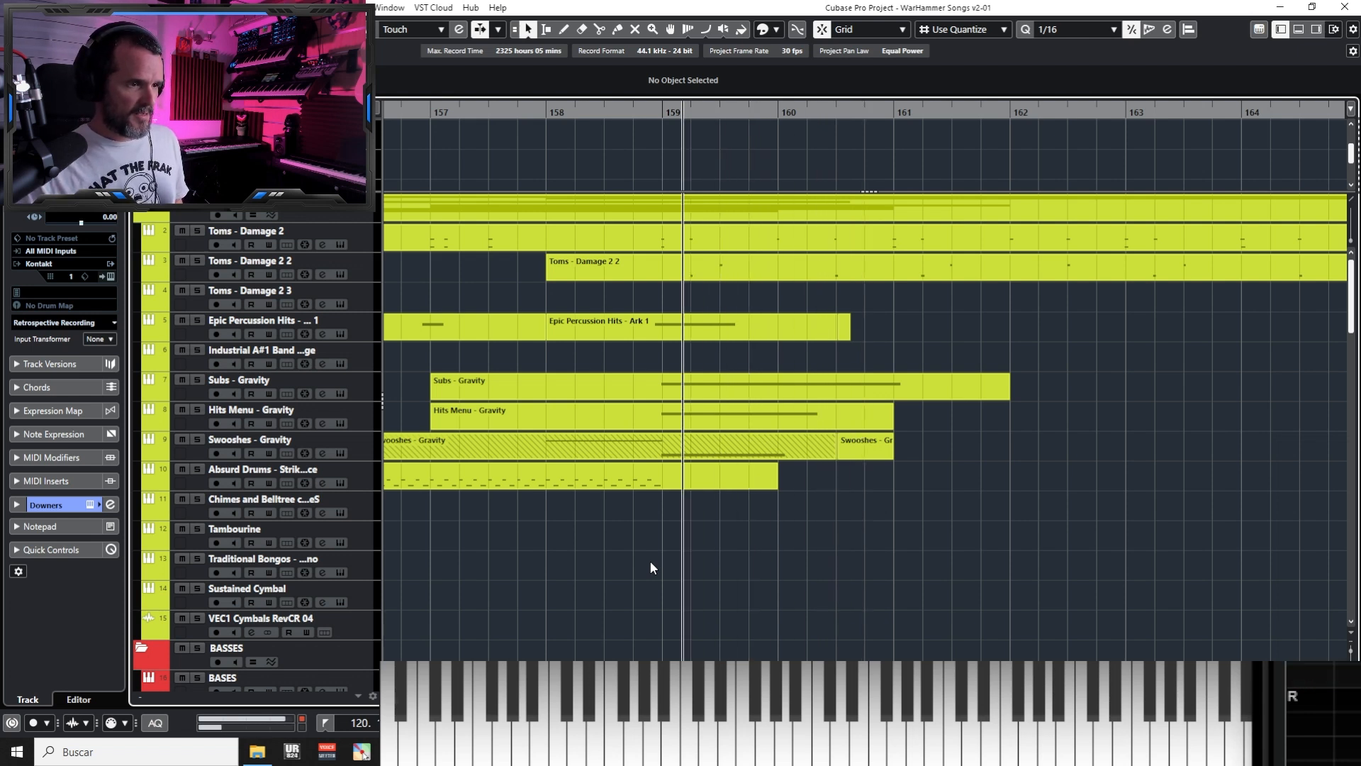
pyautogui.press('space')
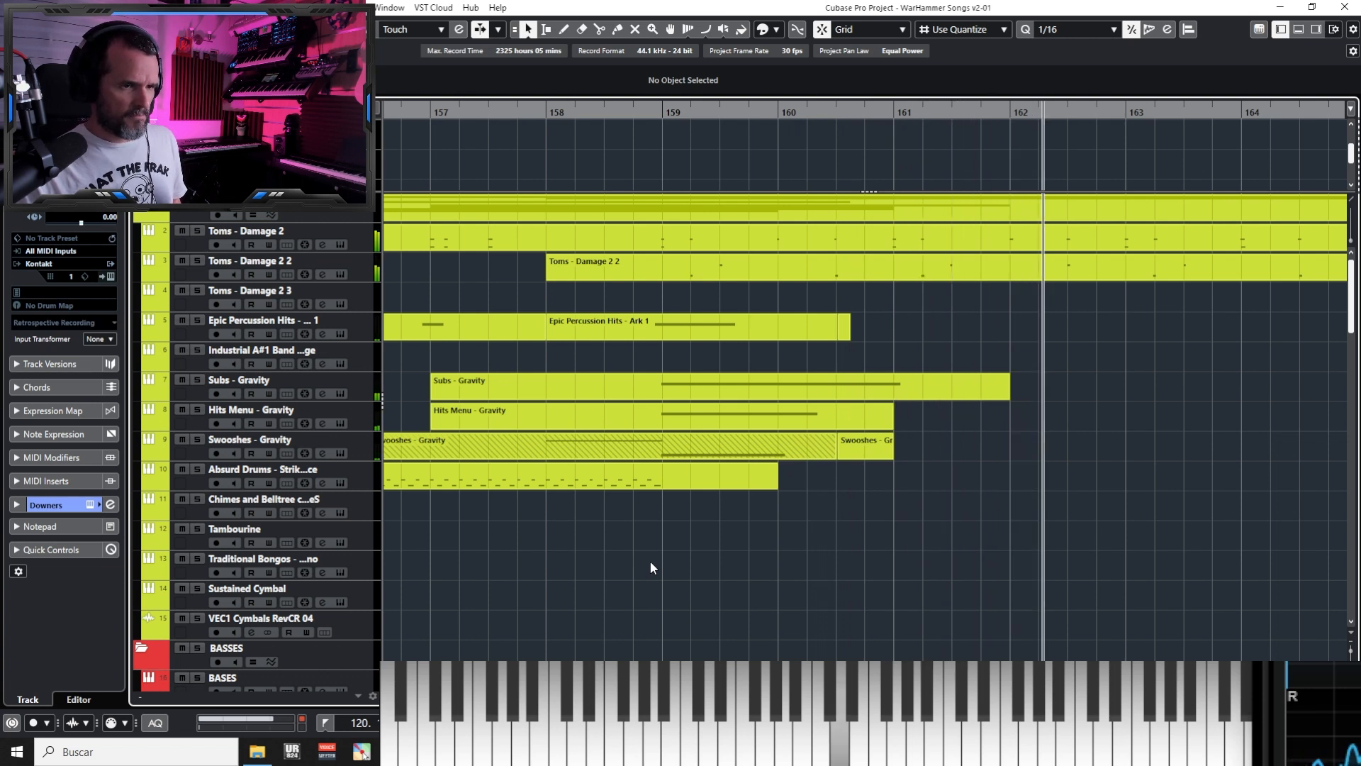
pyautogui.press('space')
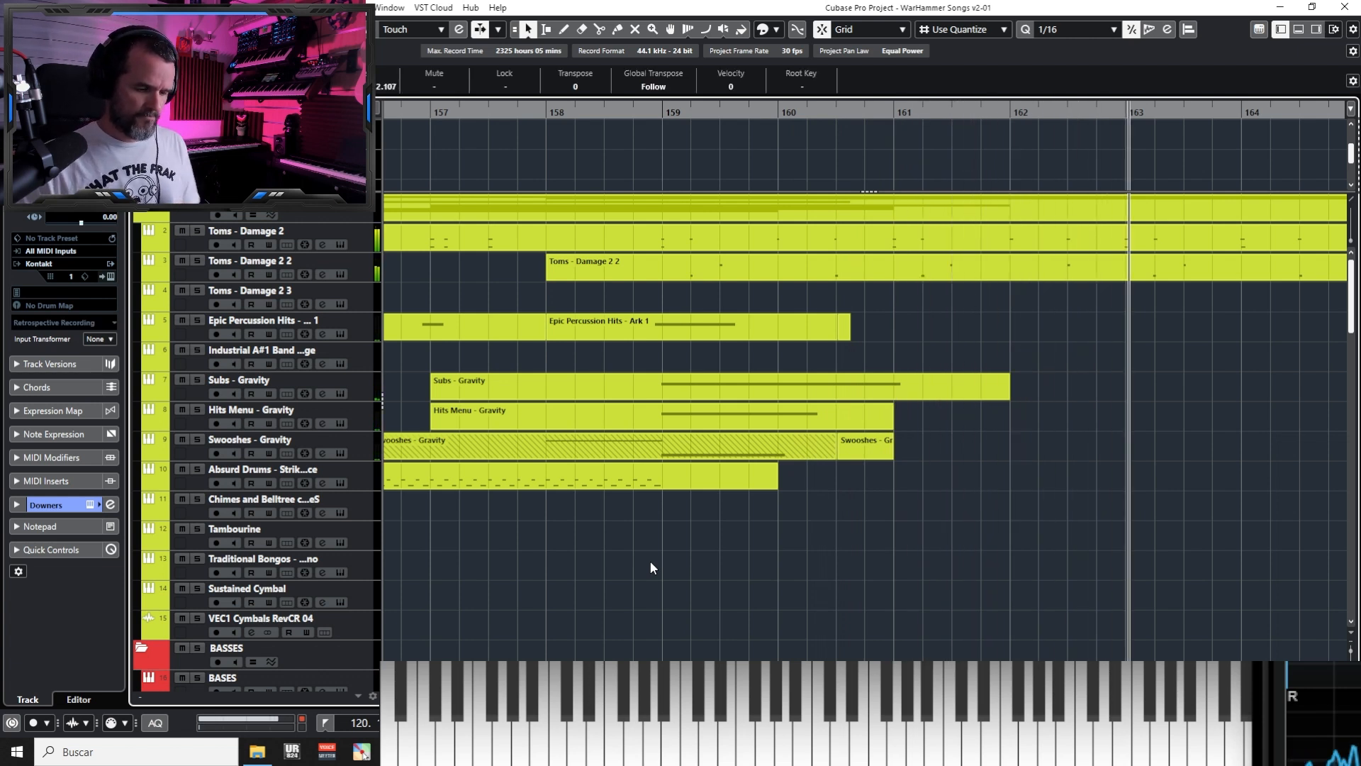
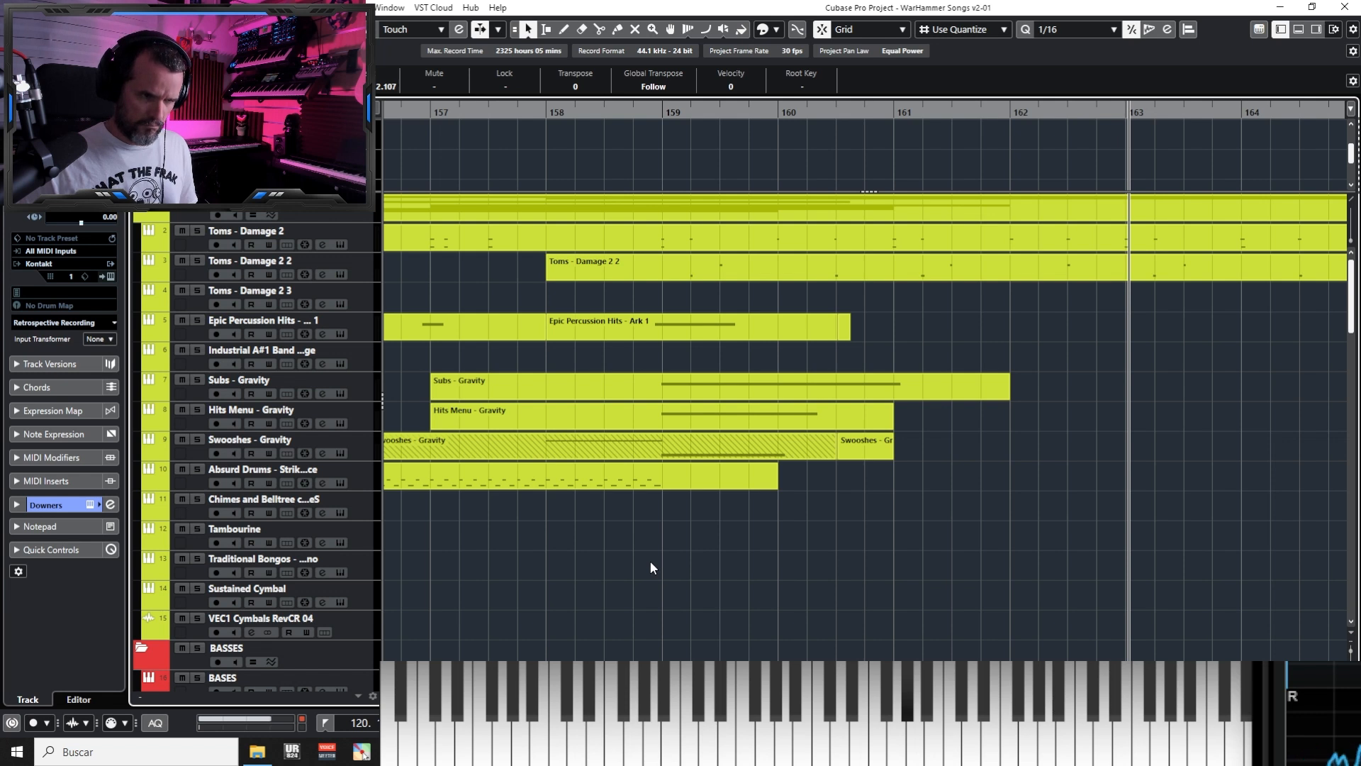
pyautogui.press('KP_Subtract')
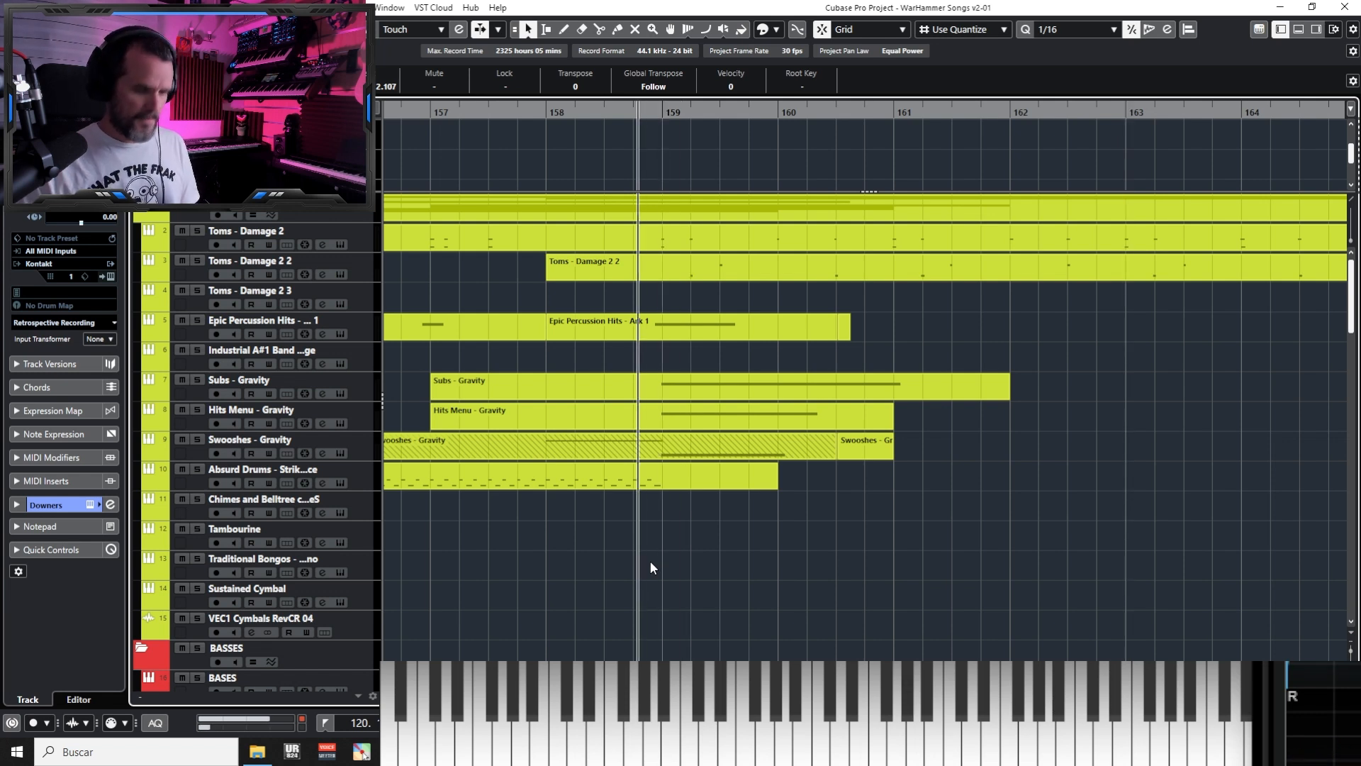
pyautogui.press('space')
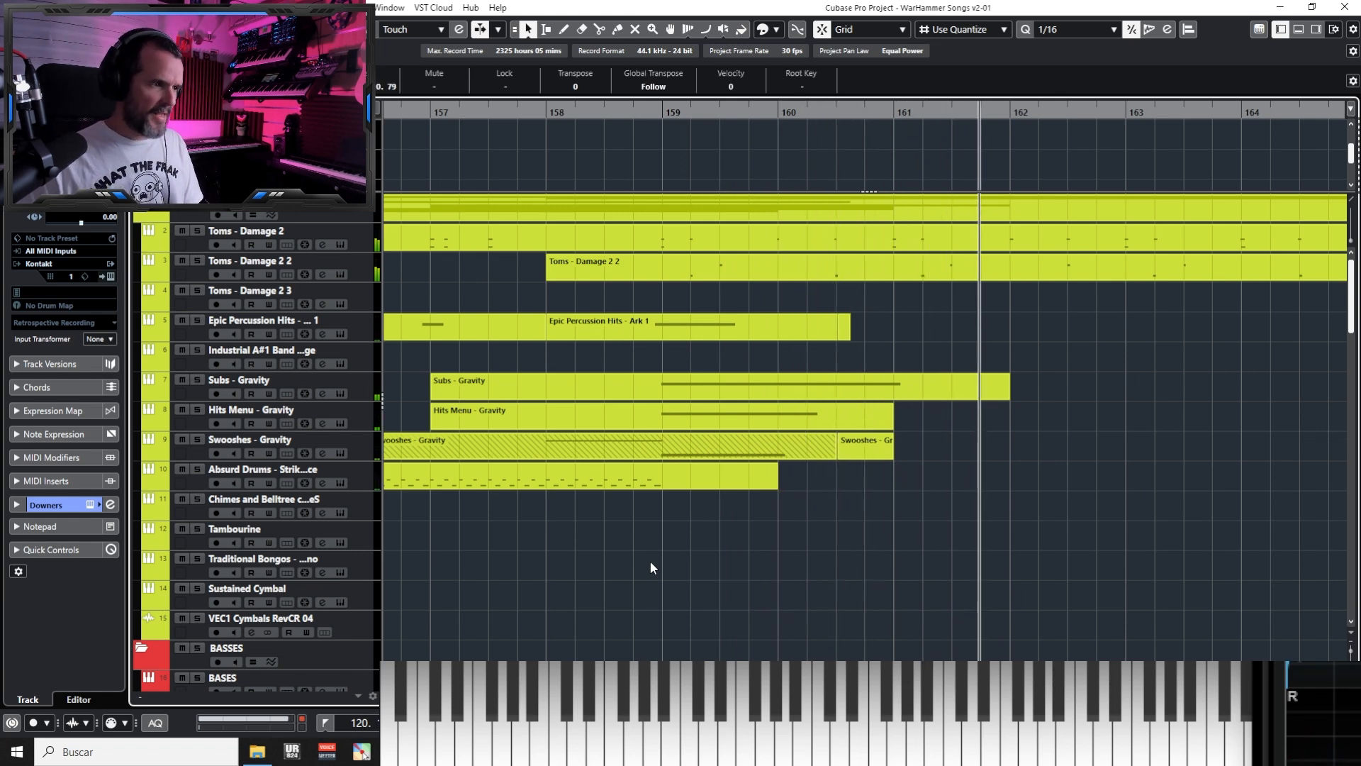
# Move the second Downers take half a bar earlier so its note starts at bar 160, and delete the leftover first take
pyautogui.scroll(-8, 676, 556)
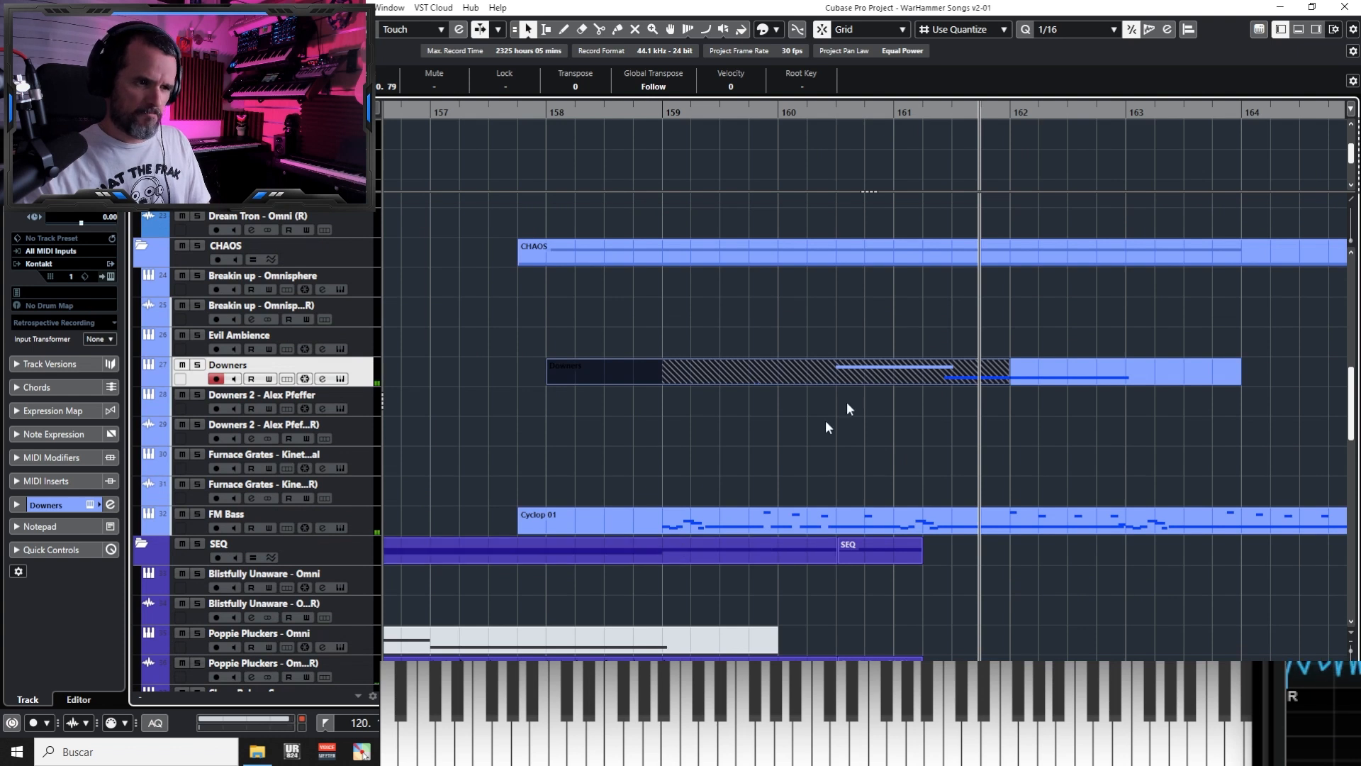
pyautogui.moveTo(901, 369); pyautogui.dragTo(841, 368)
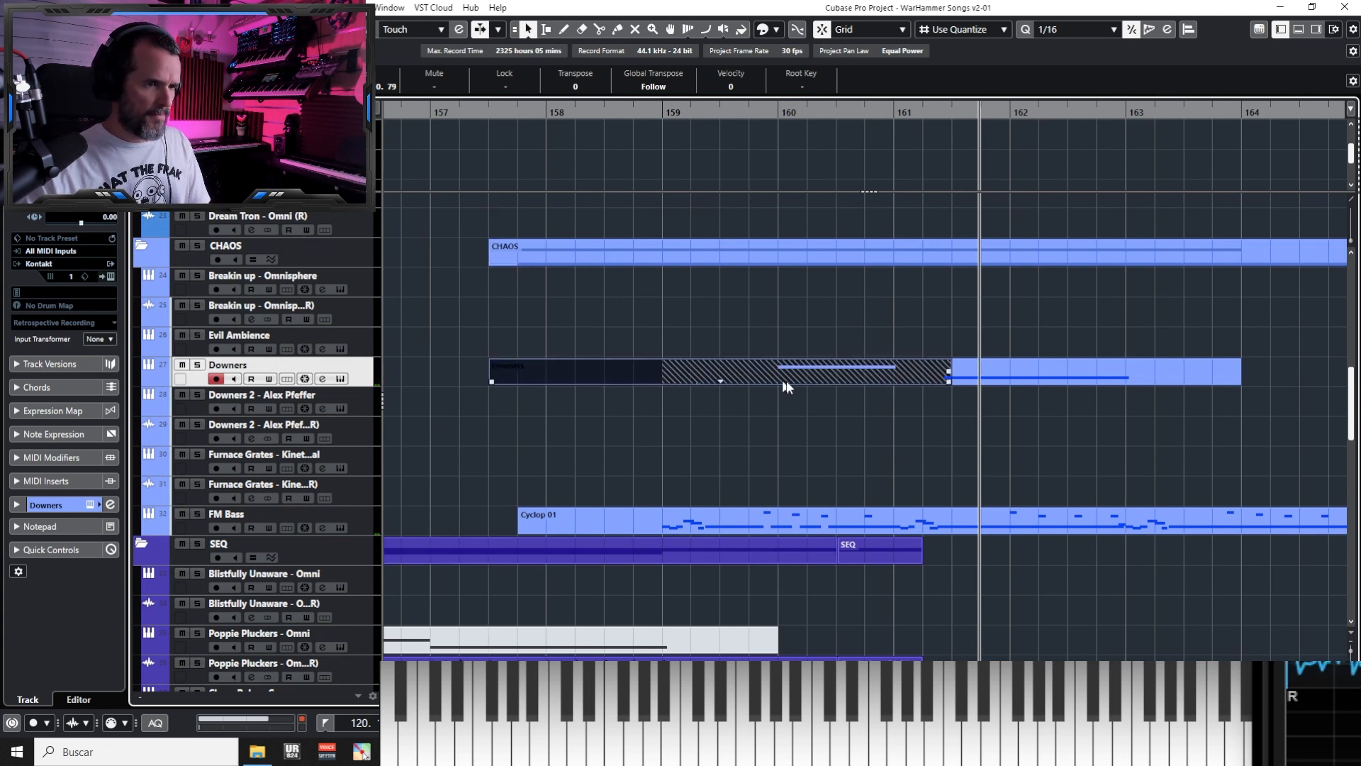
pyautogui.moveTo(952, 380); pyautogui.dragTo(952, 381)
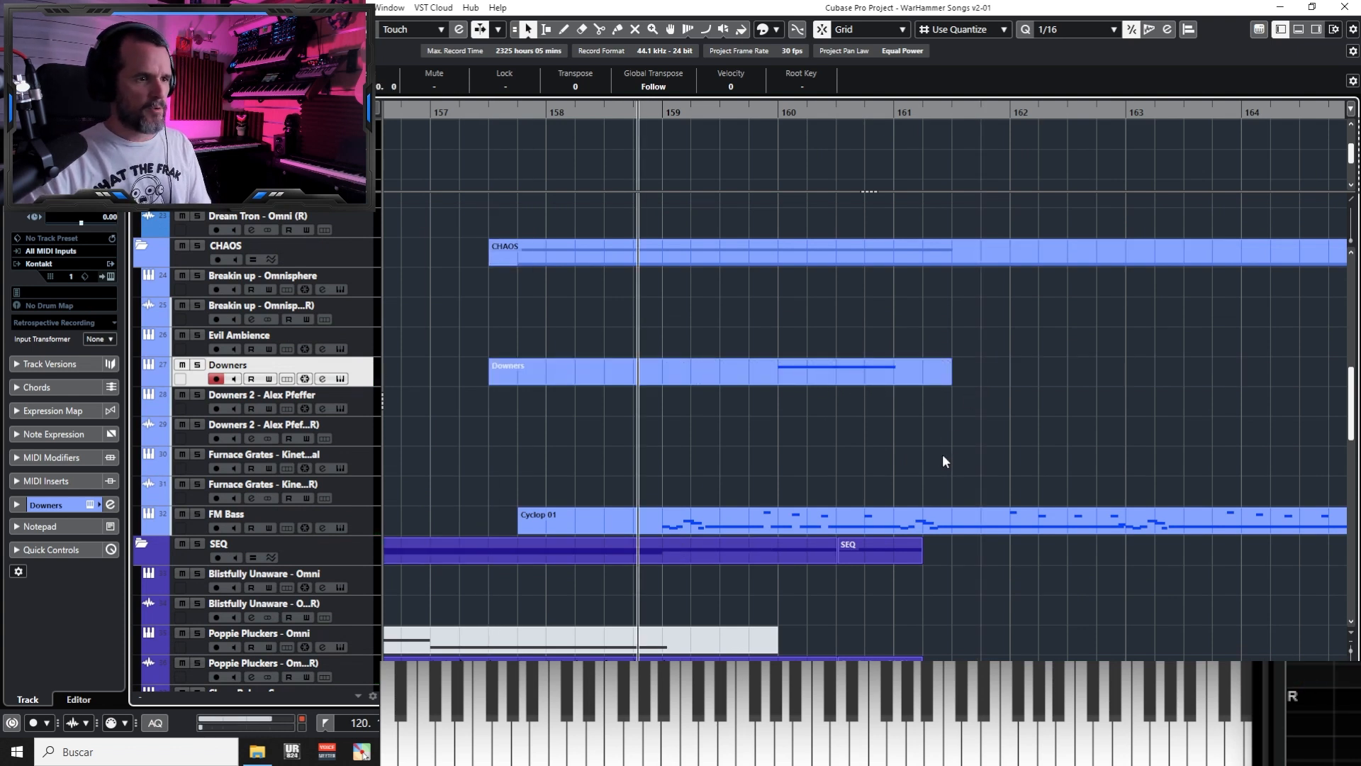
pyautogui.press('space')
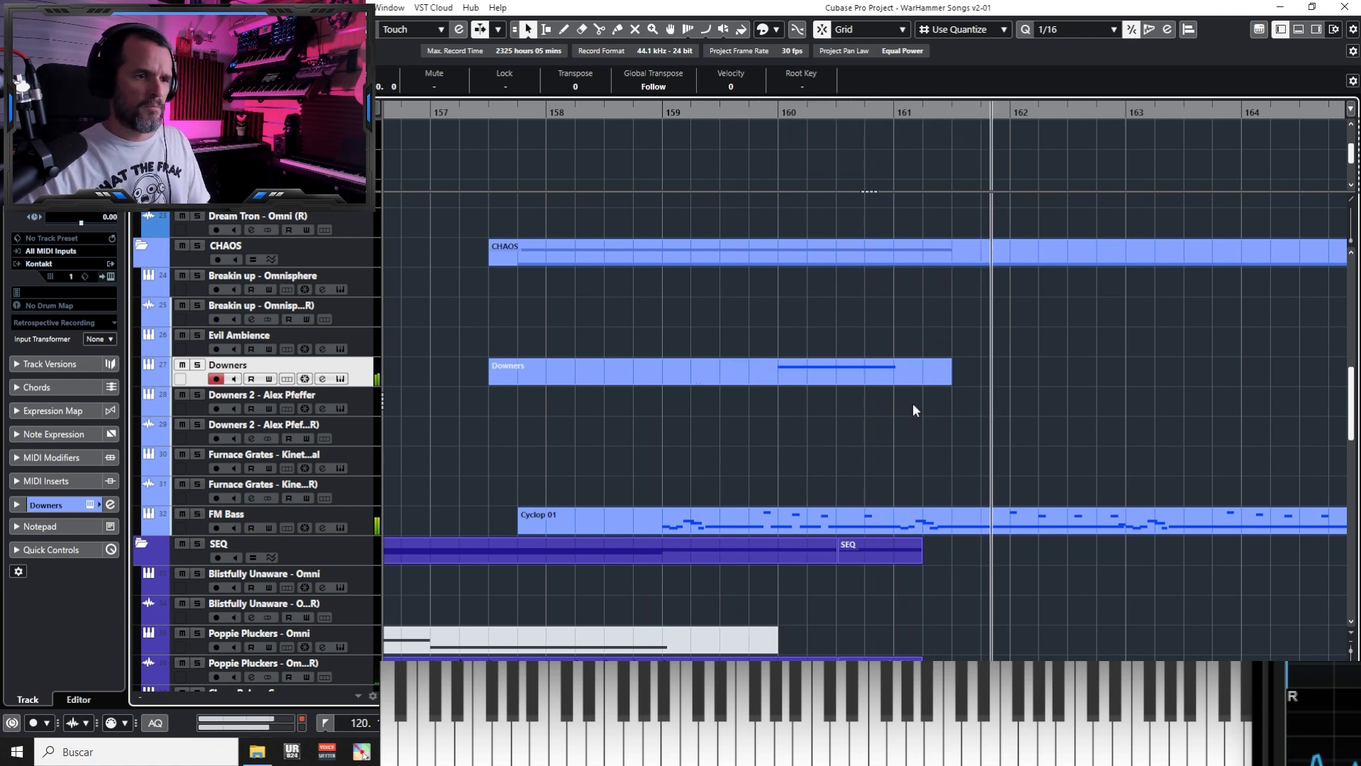
# Show the volume automation of the High Pitched Pulse - Serum track and raise it to -7.37 just after the INTRO marker
pyautogui.scroll(-8, 439, 509)
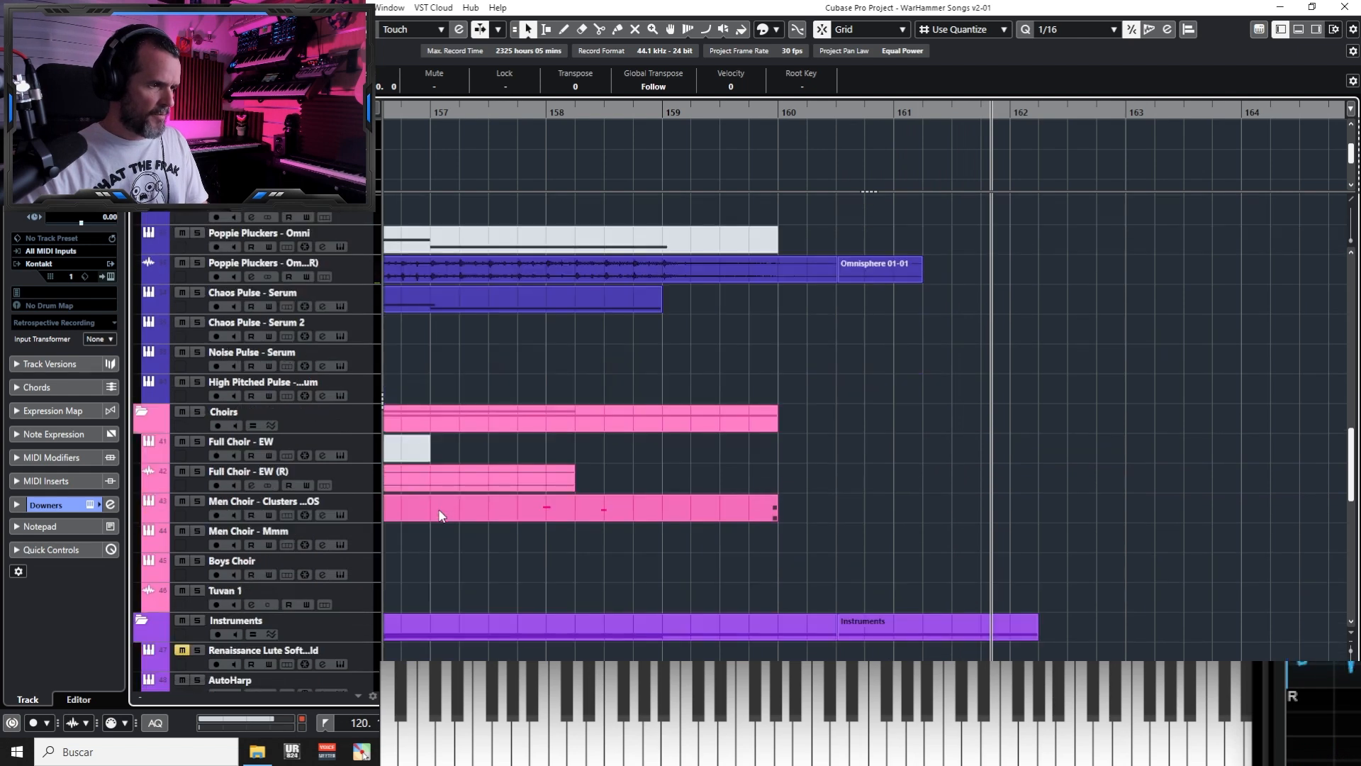
pyautogui.click(376, 394)
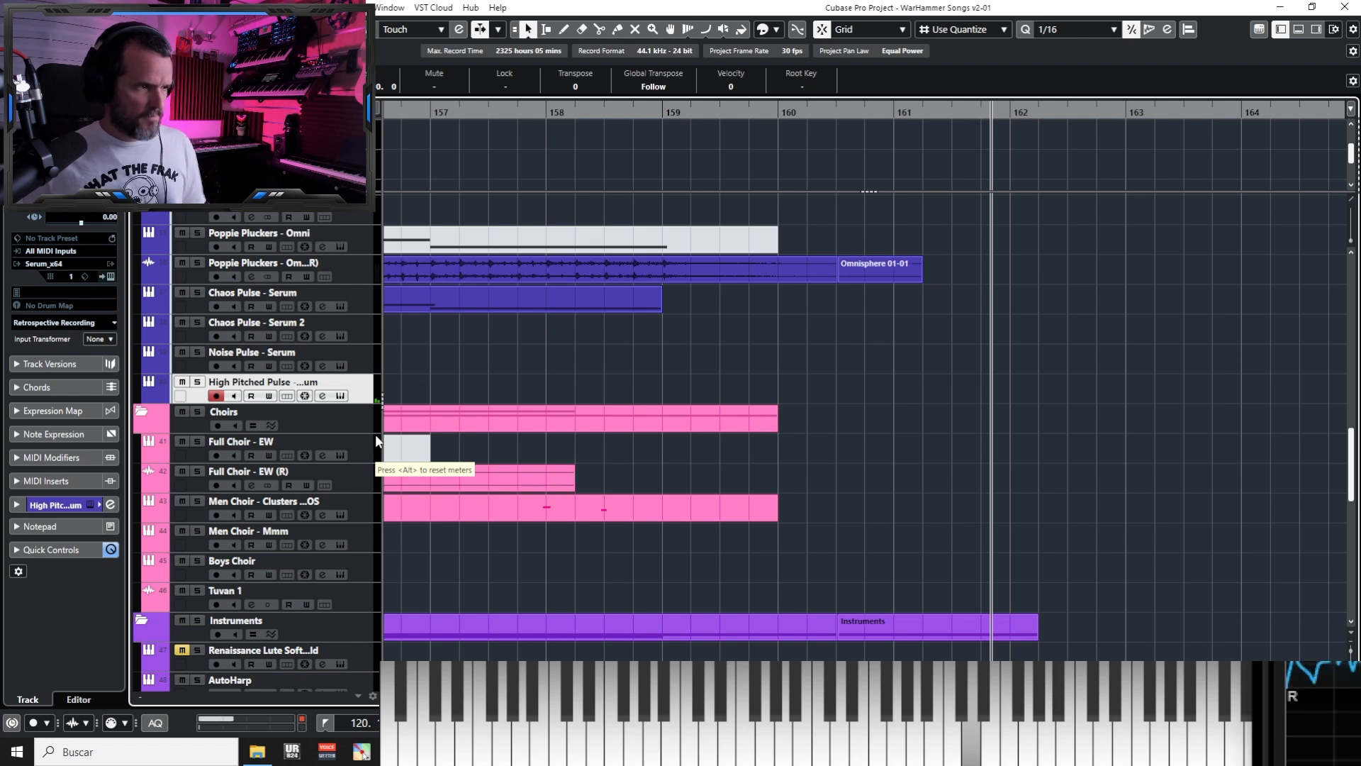
pyautogui.click(594, 364)
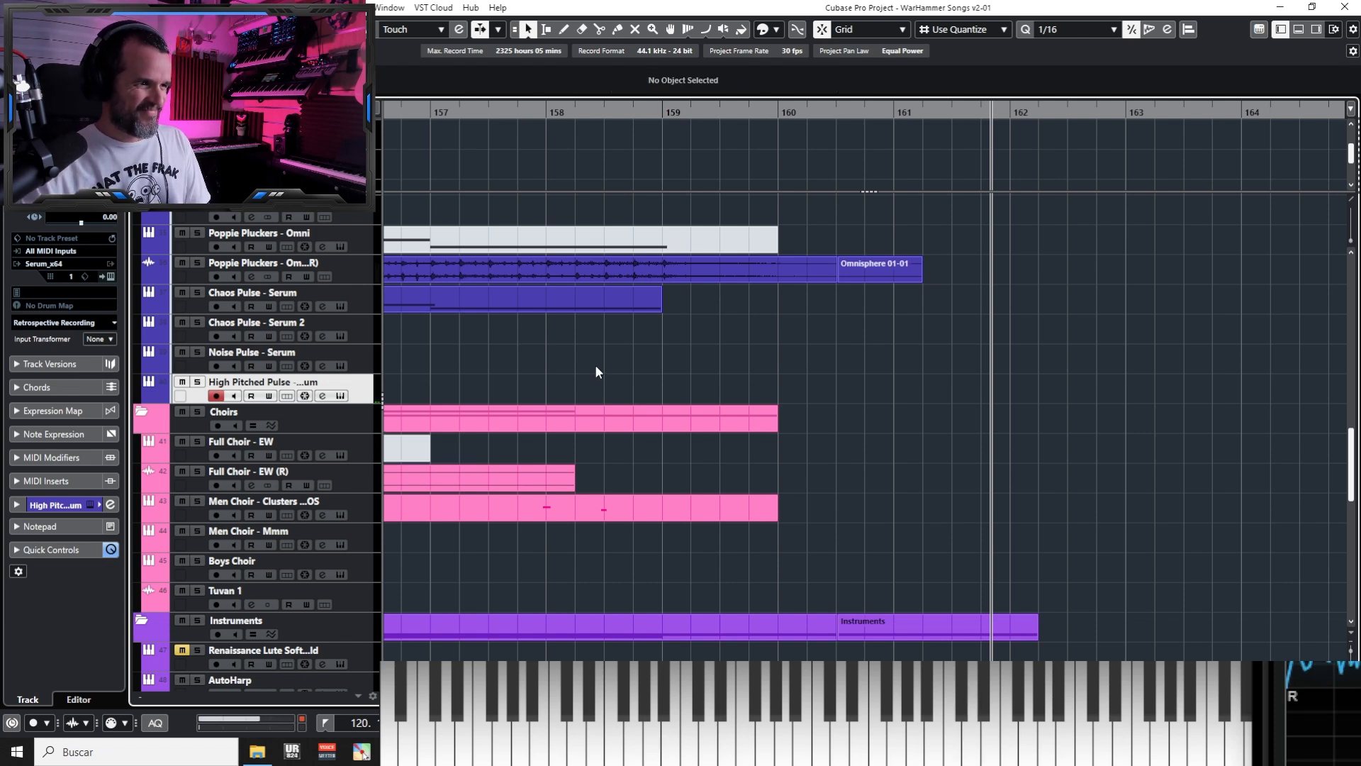
pyautogui.press('g')
pyautogui.press('g')
pyautogui.press('g')
pyautogui.press('g')
pyautogui.press('g')
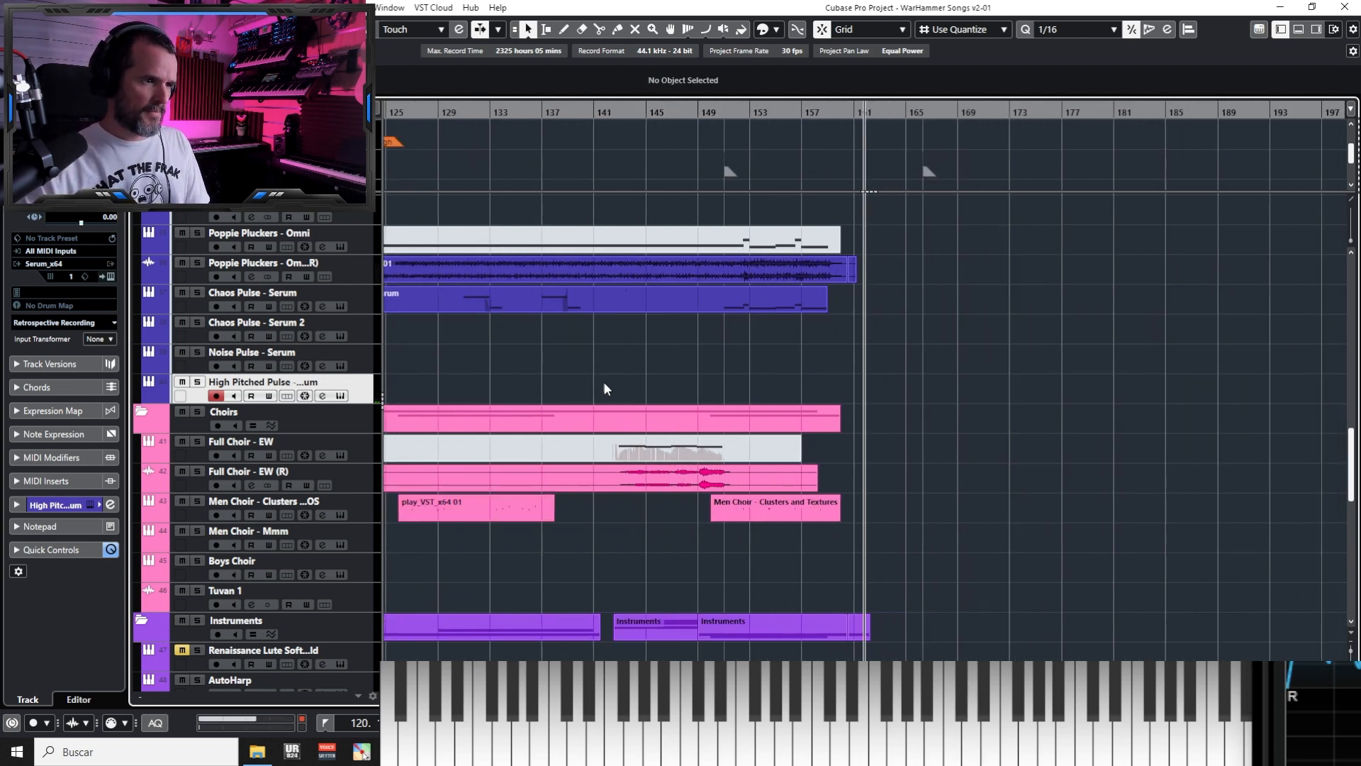
pyautogui.click(149, 397)
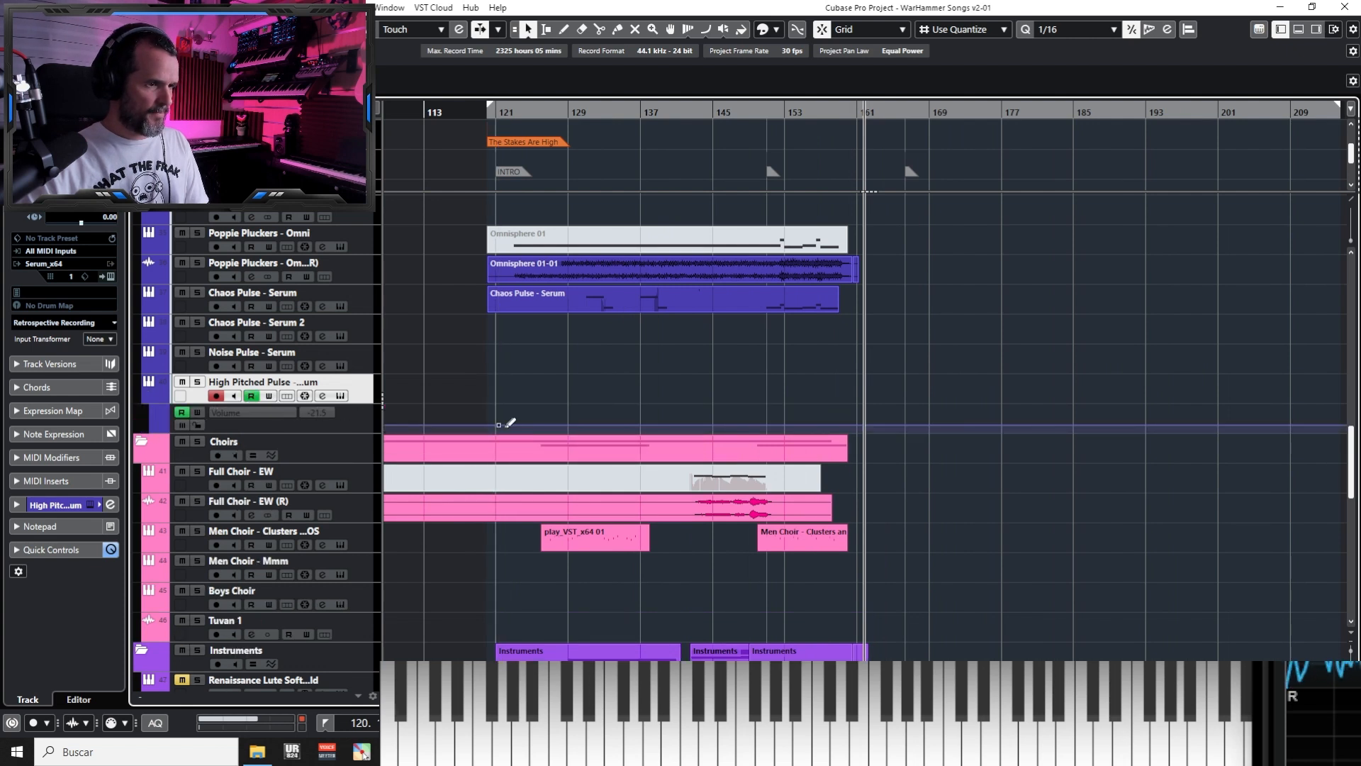
pyautogui.moveTo(504, 423); pyautogui.dragTo(508, 418)
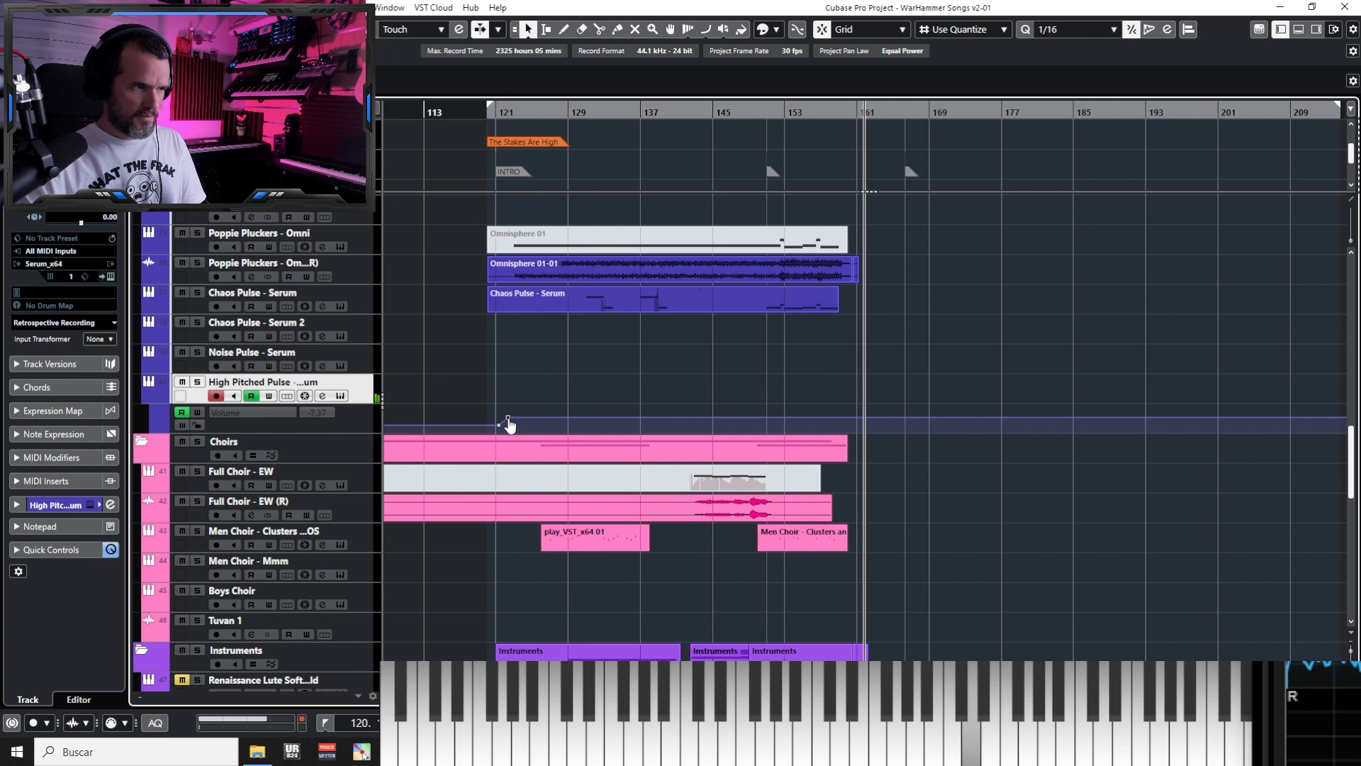
# Open the Serum instrument of the High Pitched Pulse - Serum track, try out its pitch bend wheel and close it
pyautogui.press('h')
pyautogui.press('h')
pyautogui.press('h')
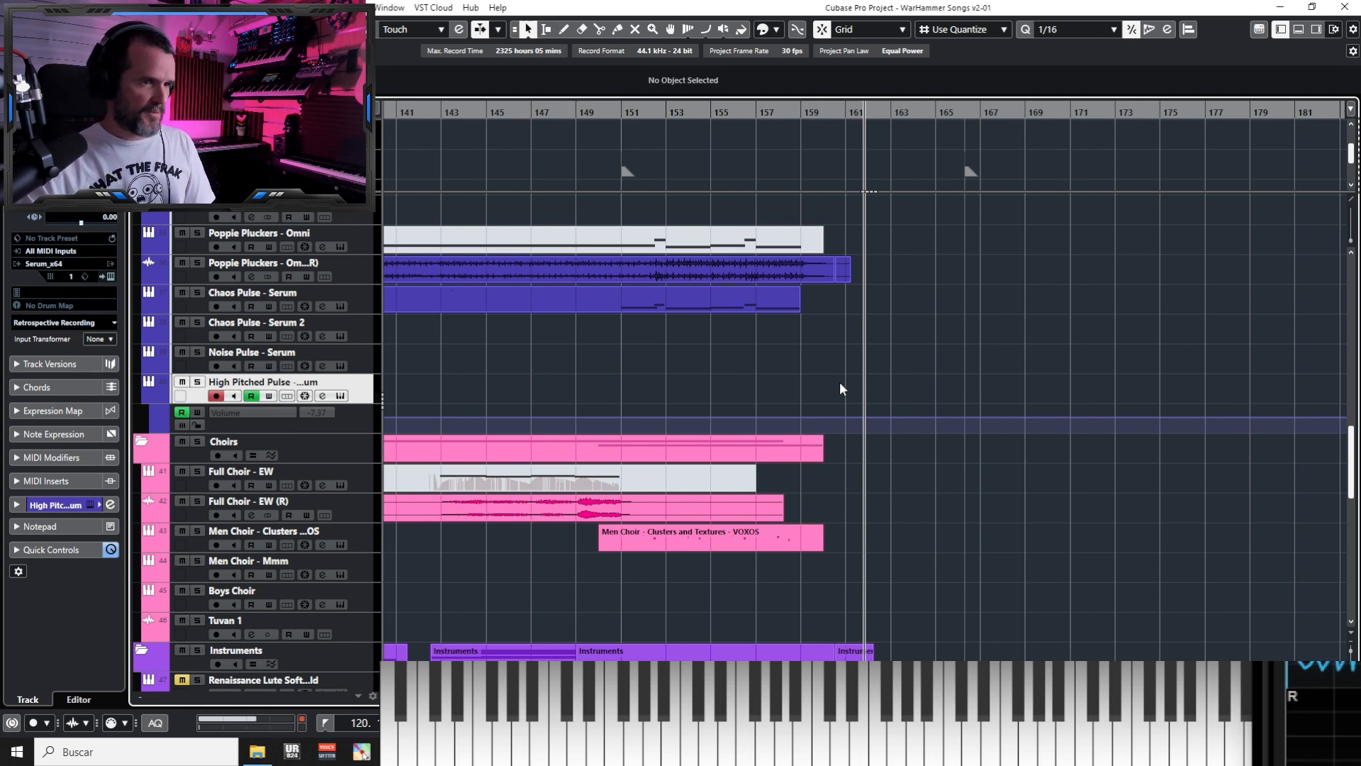
pyautogui.scroll(2, 839, 384)
pyautogui.scroll(2, 841, 387)
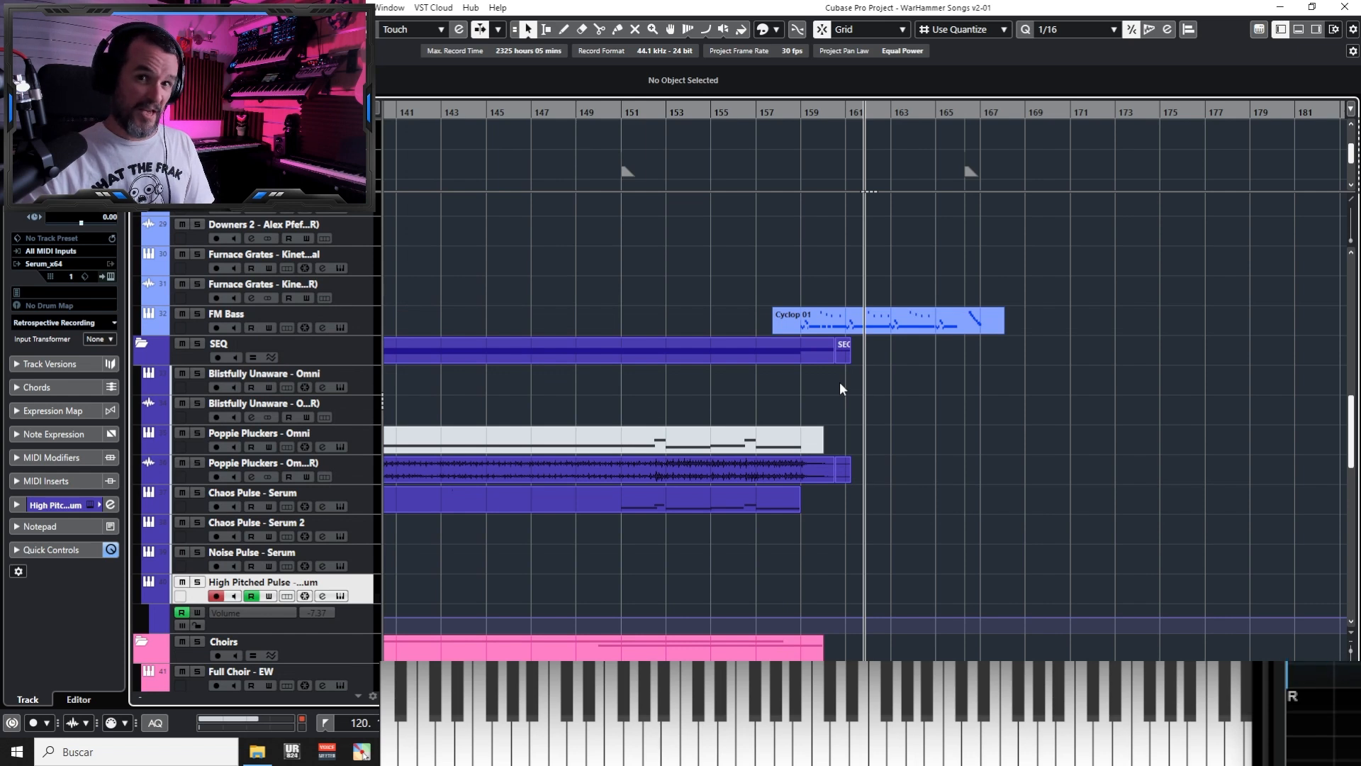
pyautogui.click(341, 596)
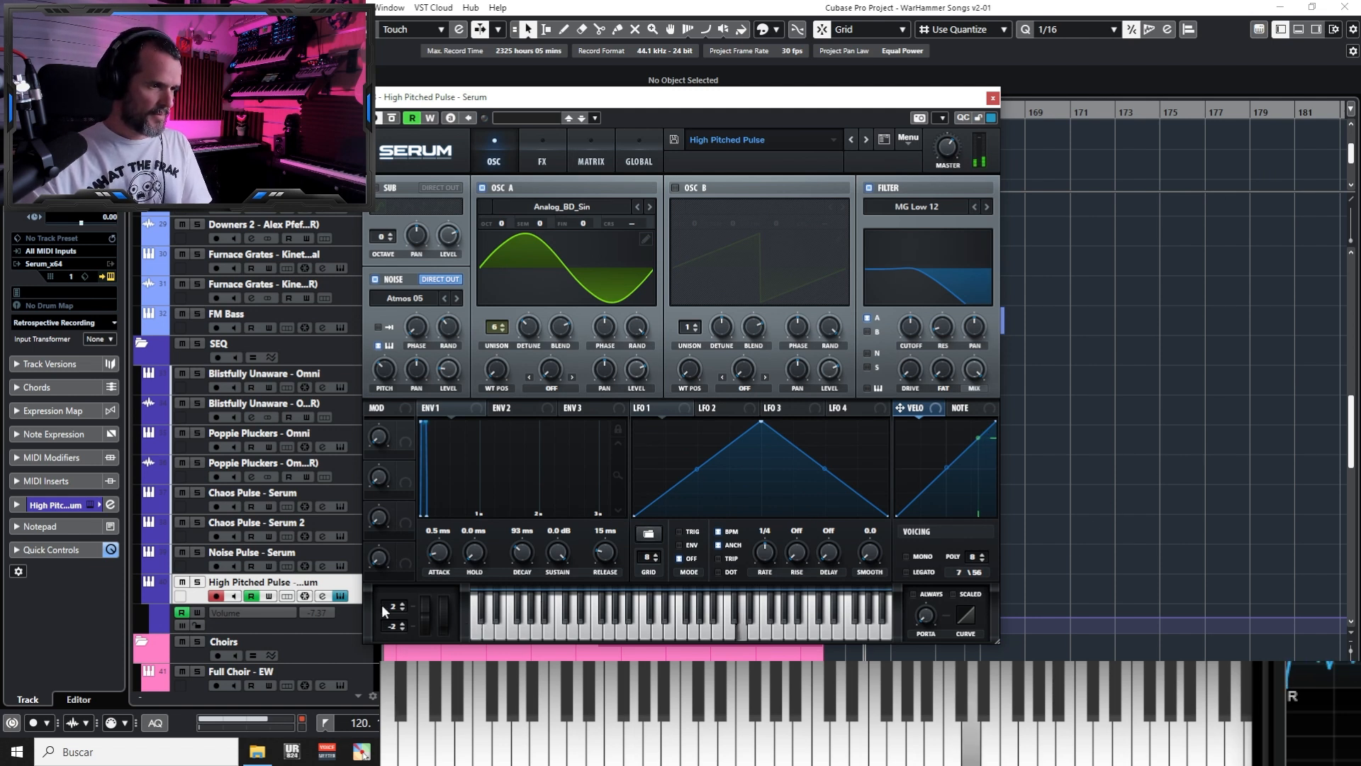
pyautogui.moveTo(424, 615); pyautogui.dragTo(427, 604)
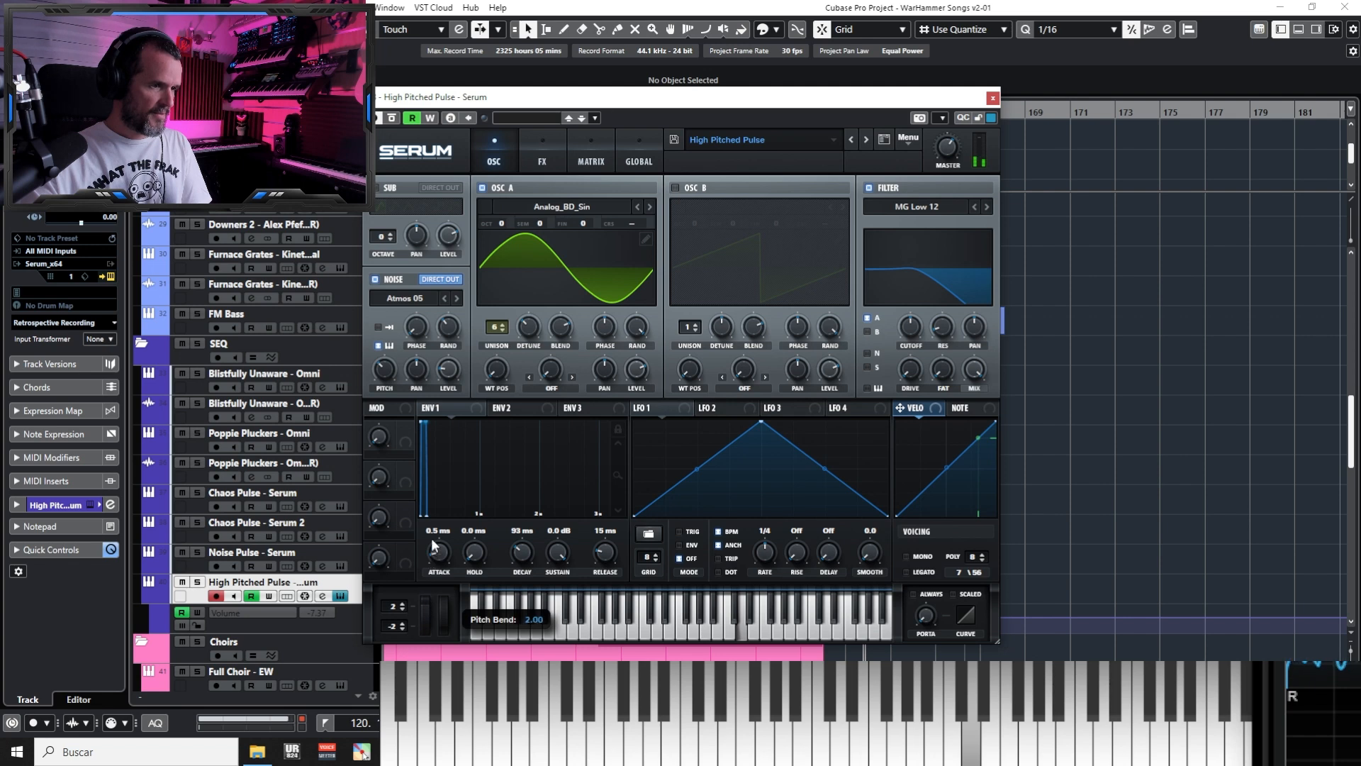
pyautogui.click(993, 98)
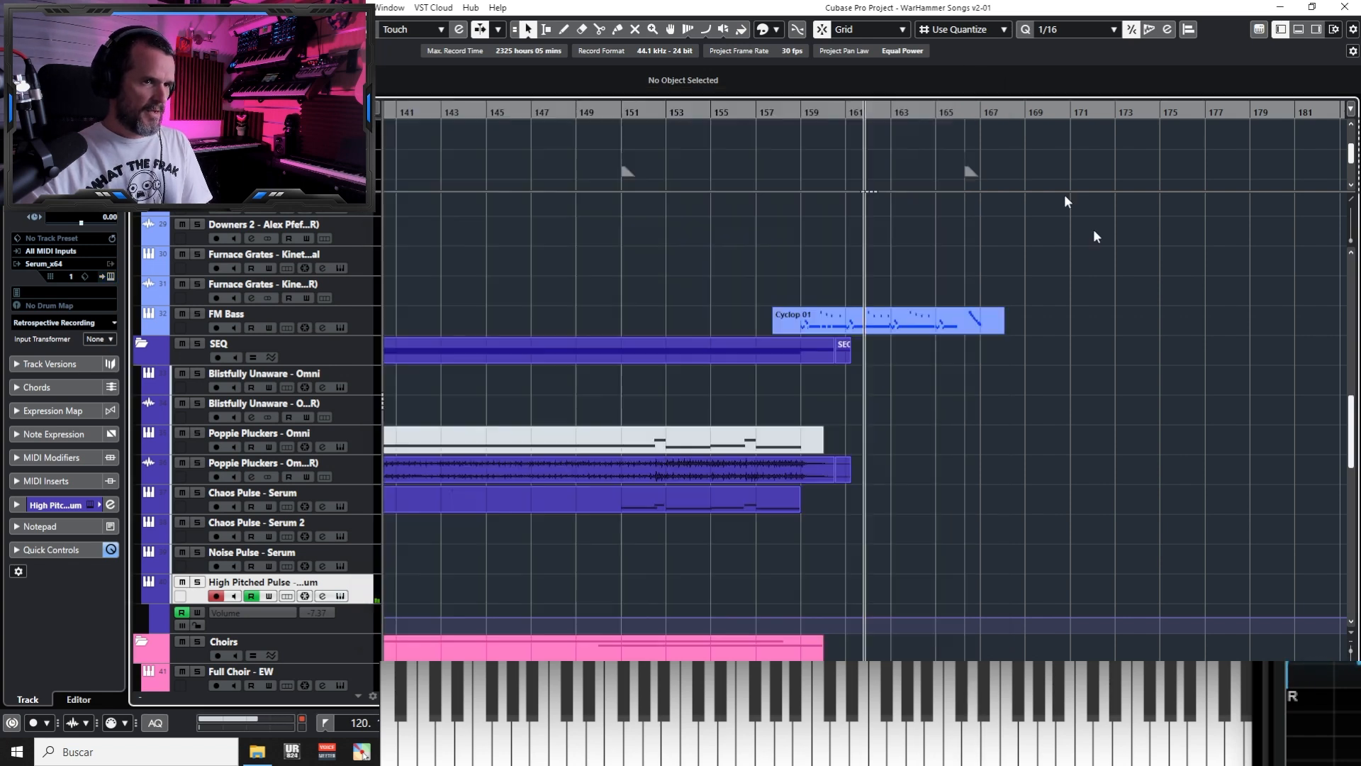
# Examine where else in the project the pulse tracks have parts, around bars 245 to 281, and return to the INTRO section
pyautogui.press('g')
pyautogui.press('g')
pyautogui.press('g')
pyautogui.press('g')
pyautogui.press('g')
pyautogui.press('g')
pyautogui.press('g')
pyautogui.press('g')
pyautogui.press('g')
pyautogui.press('g')
pyautogui.press('g')
pyautogui.press('g')
pyautogui.press('g')
pyautogui.press('g')
pyautogui.press('g')
pyautogui.press('g')
pyautogui.press('g')
pyautogui.press('g')
pyautogui.press('g')
pyautogui.press('g')
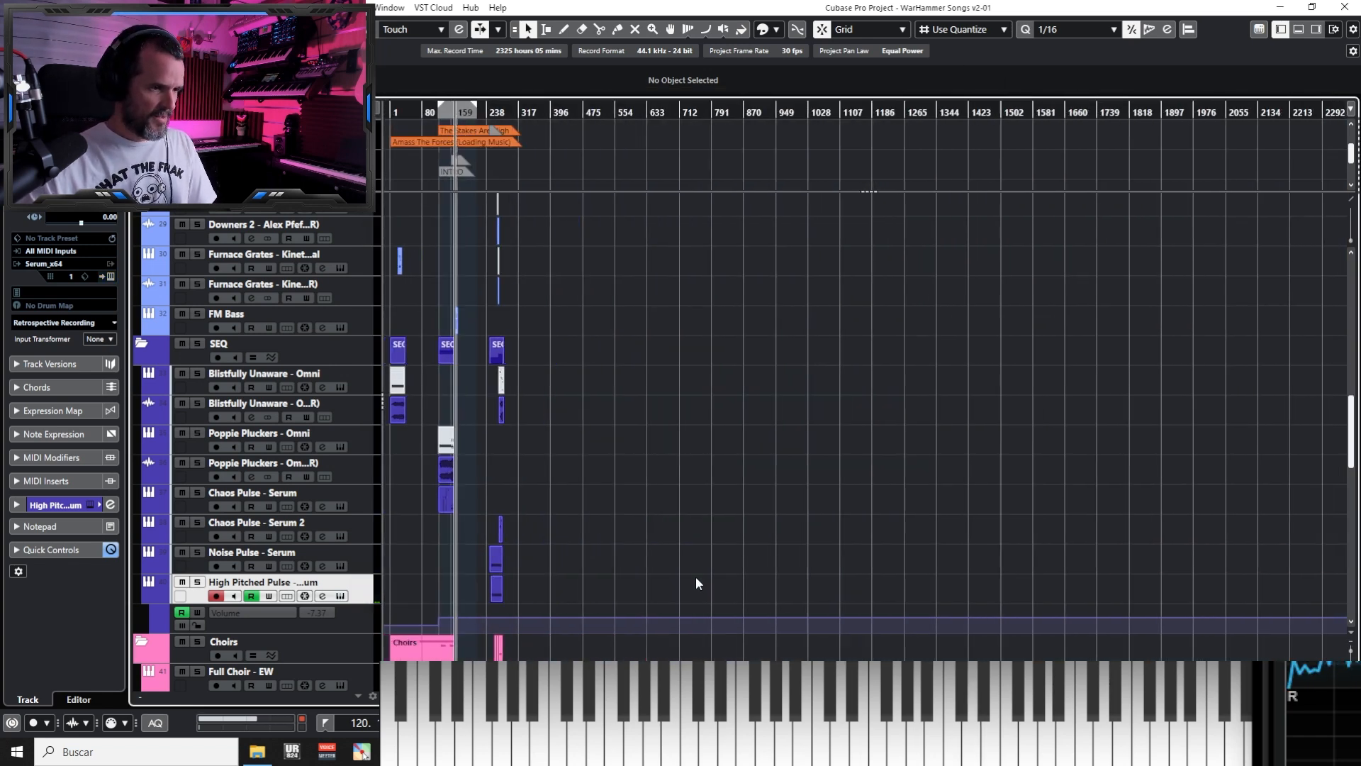
pyautogui.press('h')
pyautogui.press('h')
pyautogui.press('h')
pyautogui.press('h')
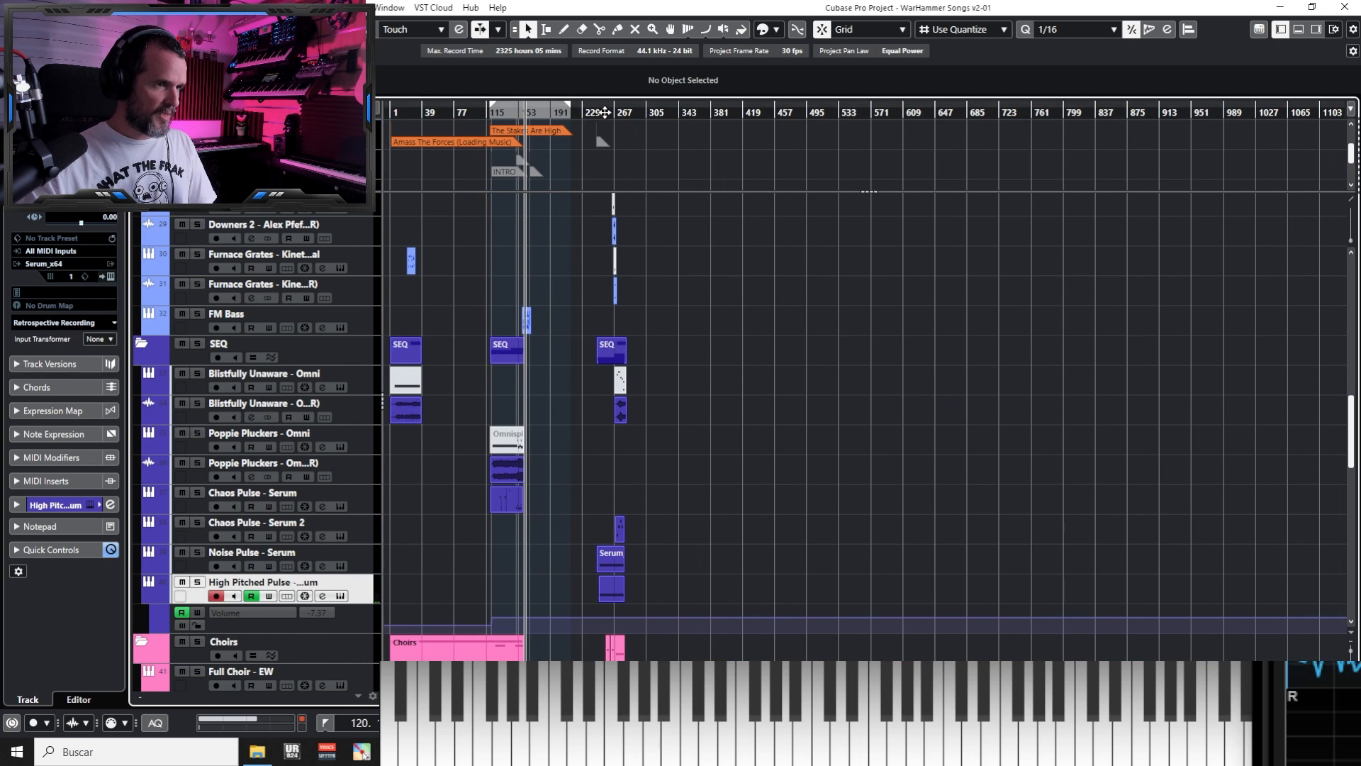
pyautogui.moveTo(603, 110); pyautogui.dragTo(610, 173)
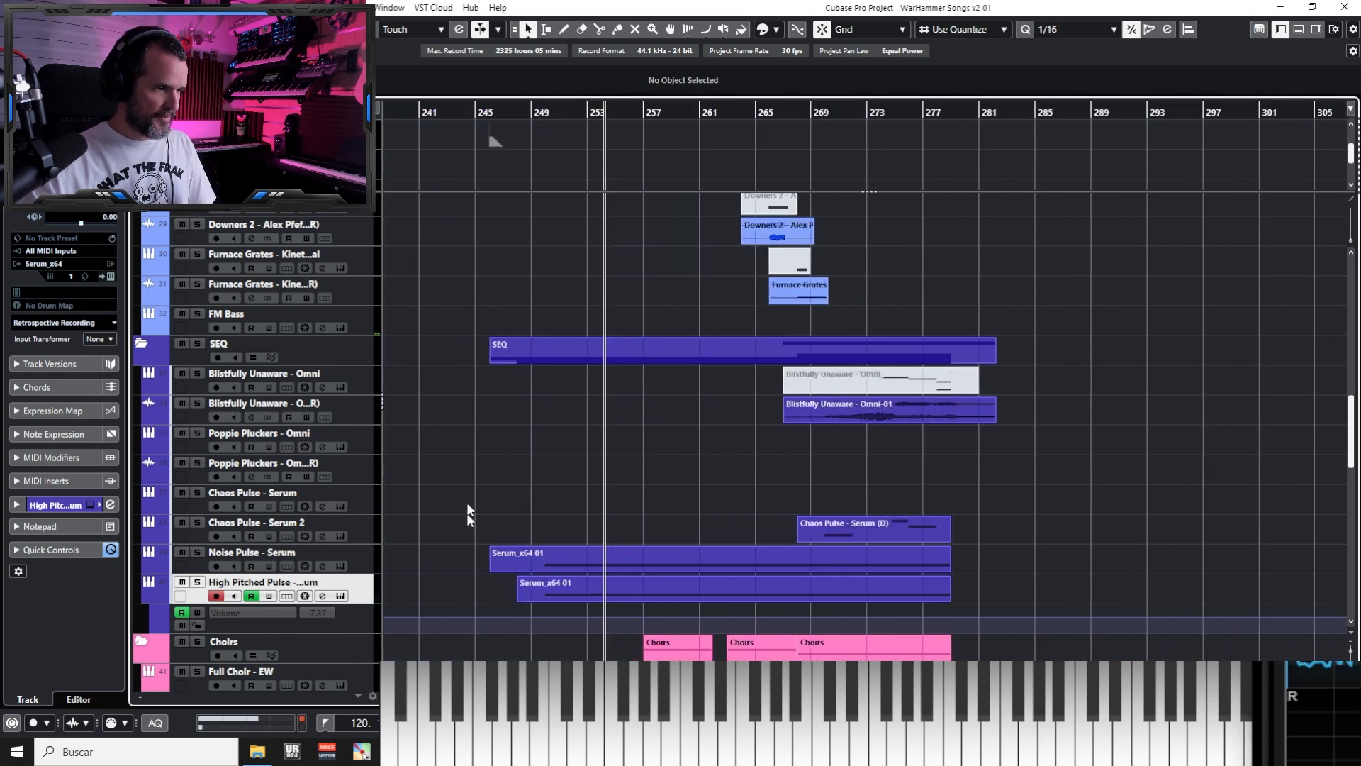
pyautogui.press('g')
pyautogui.press('g')
pyautogui.press('g')
pyautogui.press('g')
pyautogui.press('g')
pyautogui.press('g')
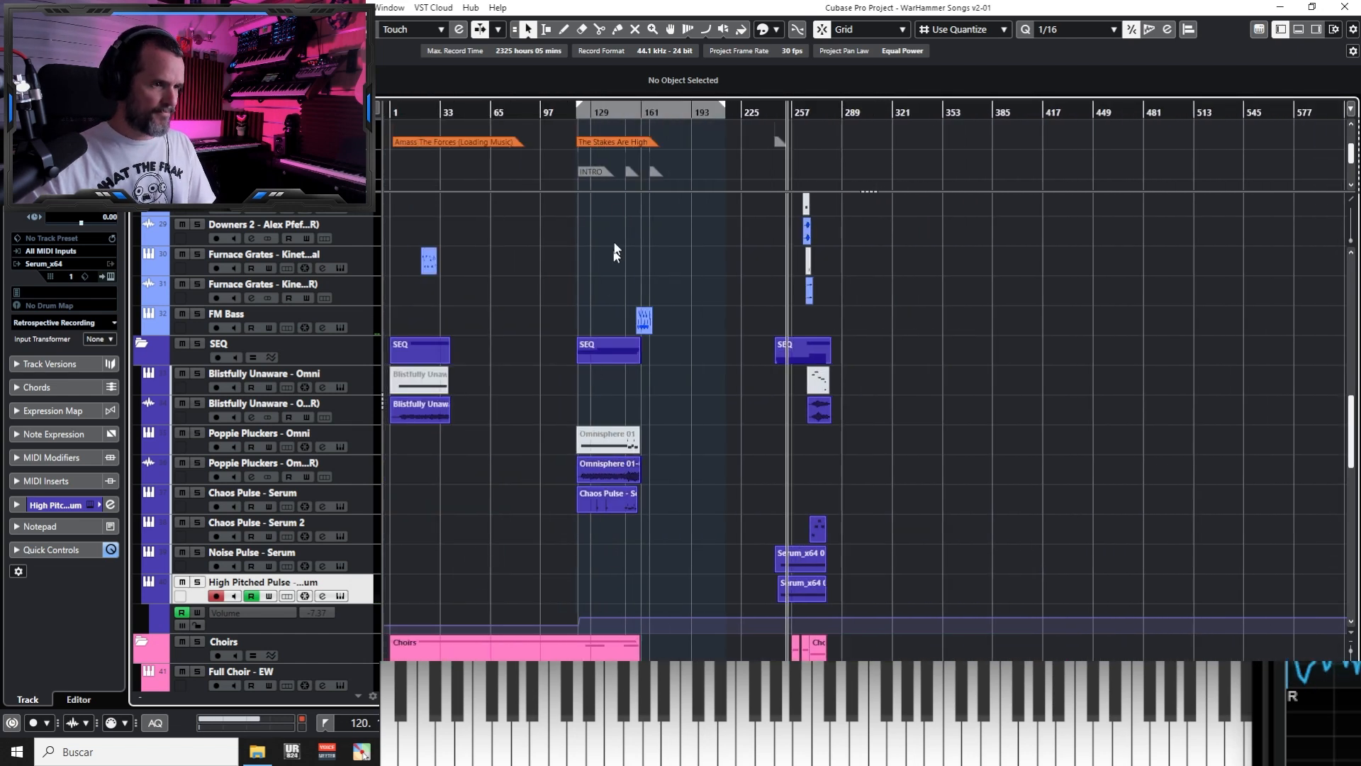
pyautogui.moveTo(586, 118); pyautogui.dragTo(719, 494)
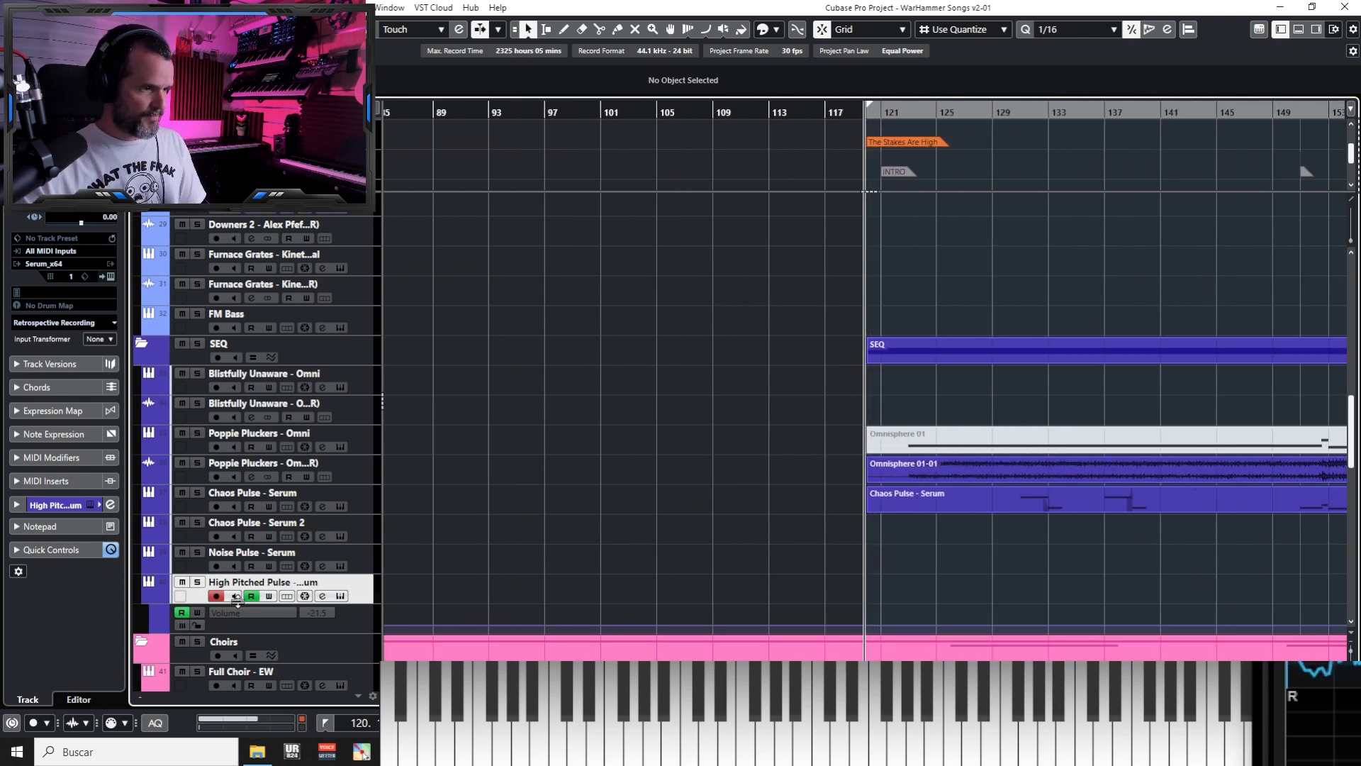
# Turn off automation reading on High Pitched Pulse - Serum, duplicate the track and collapse the automation lanes of both tracks
pyautogui.click(254, 597)
pyautogui.rightClick(365, 588)
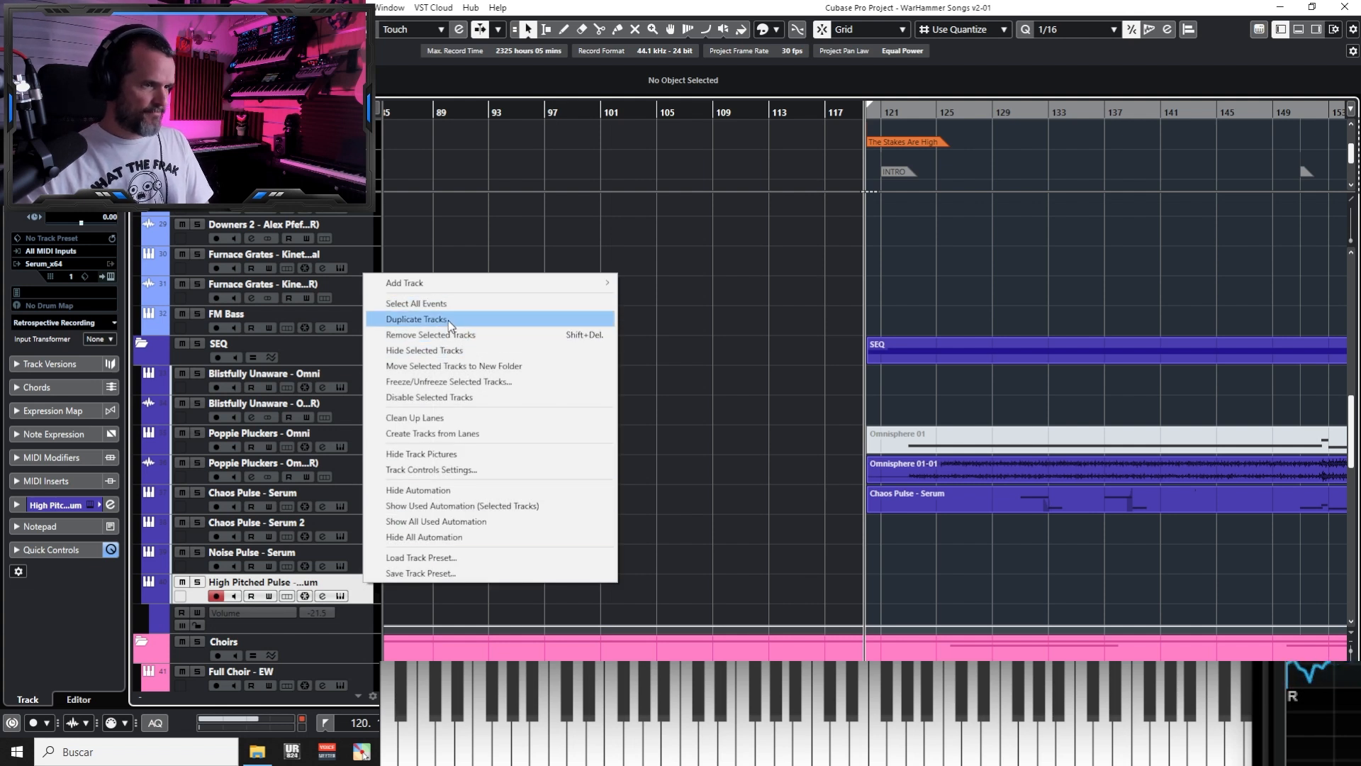
pyautogui.click(450, 322)
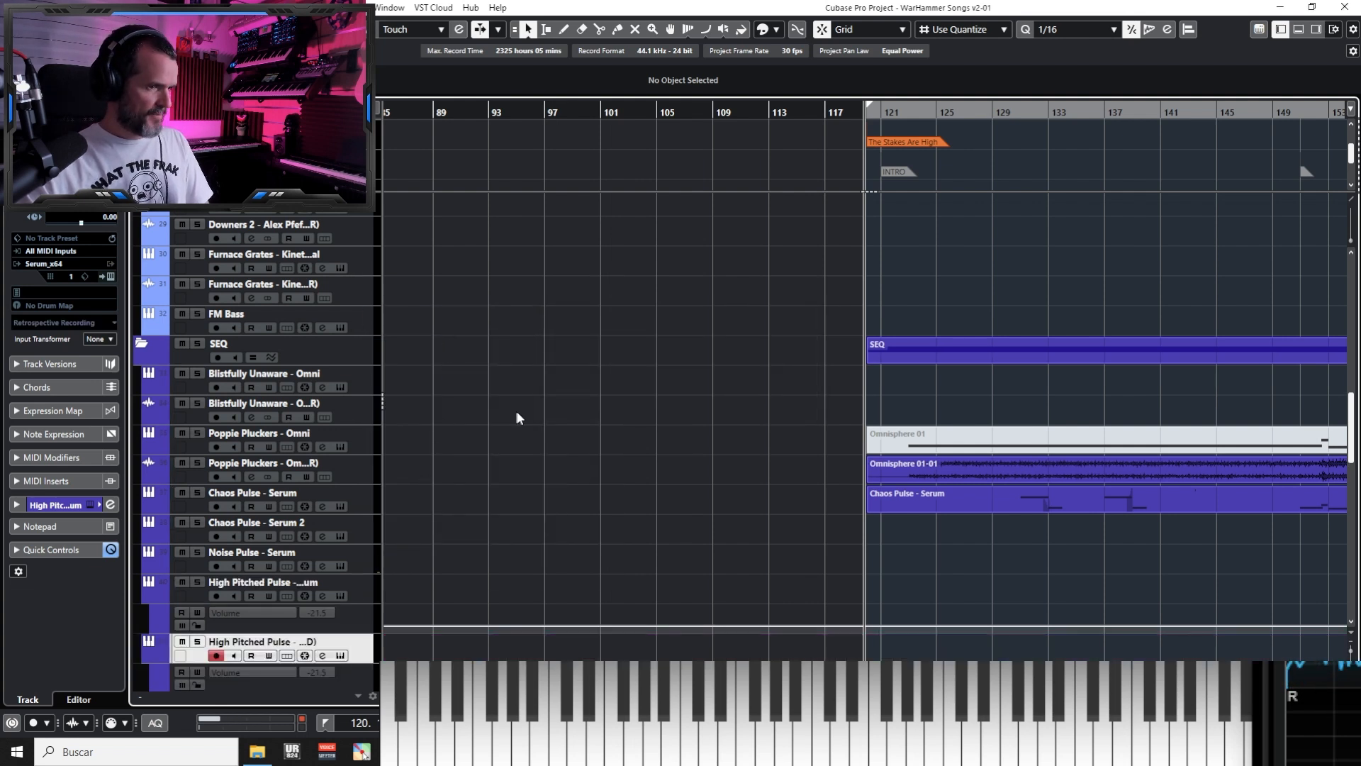
pyautogui.click(148, 597)
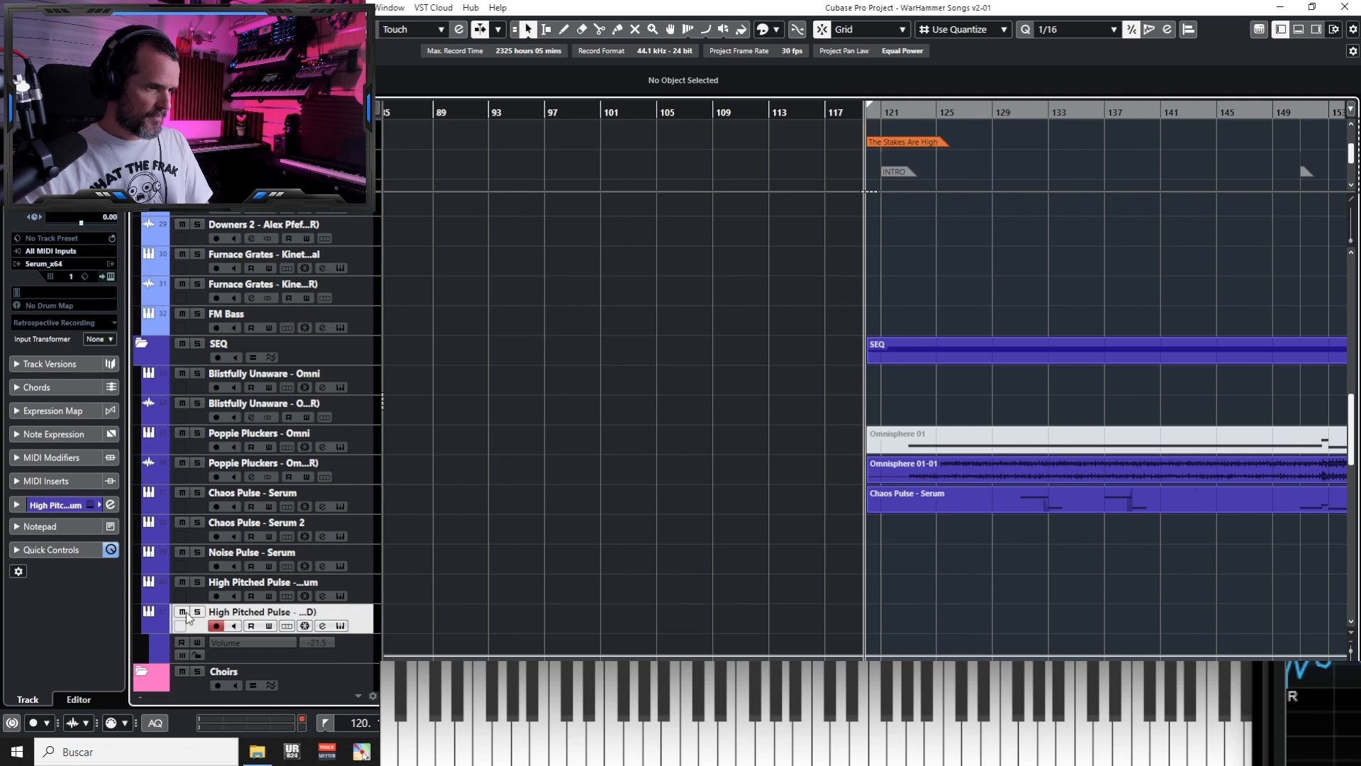
pyautogui.click(149, 626)
# Delete the copied part in the 245 to 280 bar region of the duplicated High Pitched Pulse track
pyautogui.press('g')
pyautogui.press('g')
pyautogui.press('g')
pyautogui.press('g')
pyautogui.press('g')
pyautogui.press('g')
pyautogui.press('g')
pyautogui.press('g')
pyautogui.press('g')
pyautogui.press('g')
pyautogui.press('g')
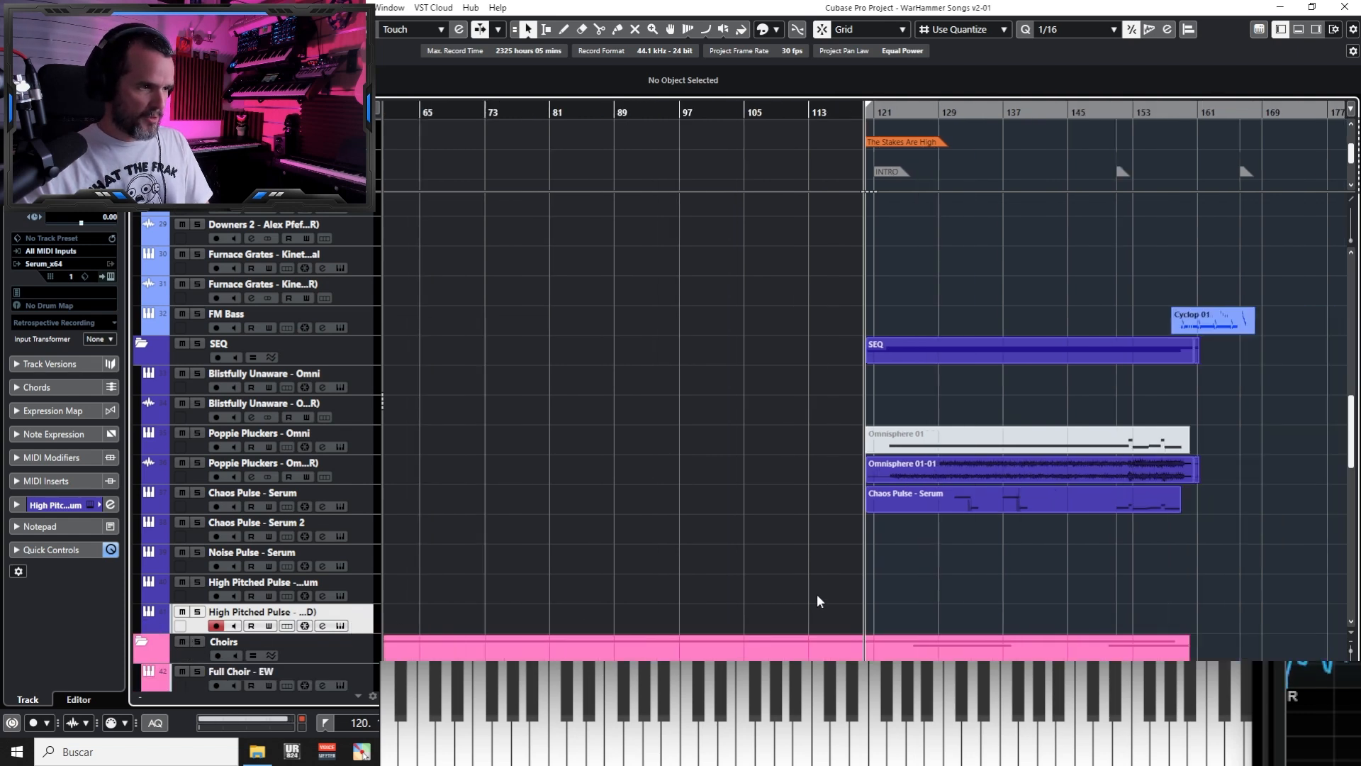
pyautogui.click(886, 614)
pyautogui.press('Delete')
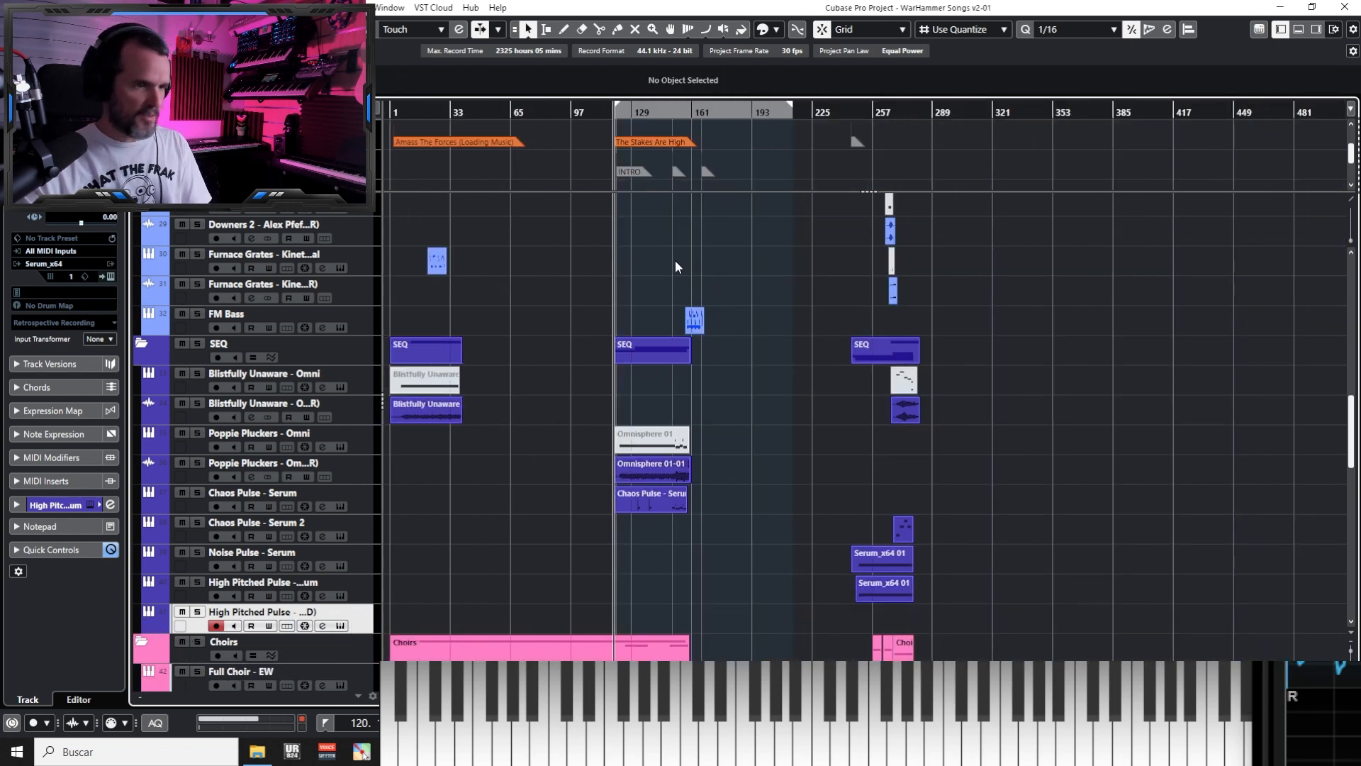
# Rename the duplicated track as High Pitched Pulse - Pitch Bend
pyautogui.press('h')
pyautogui.press('h')
pyautogui.press('h')
pyautogui.press('h')
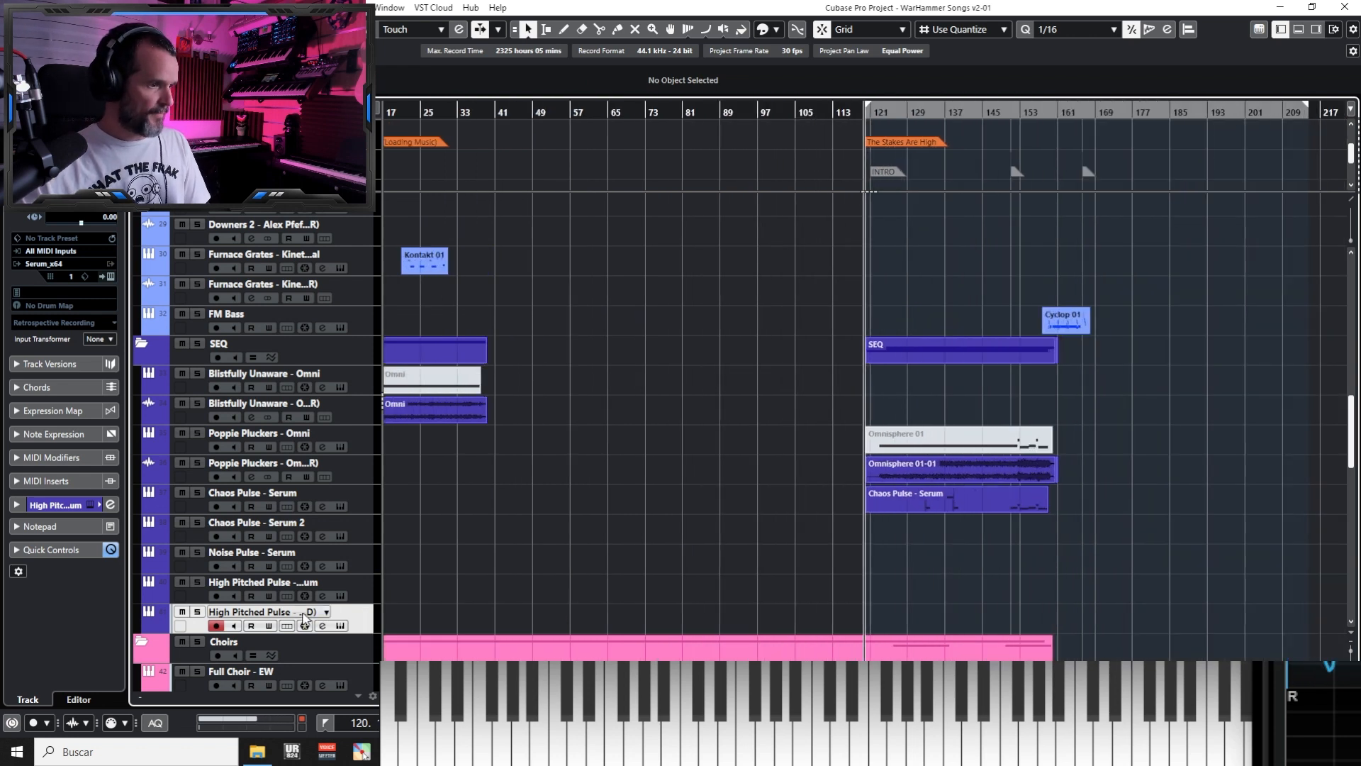
pyautogui.doubleClick(307, 611)
pyautogui.click(329, 611)
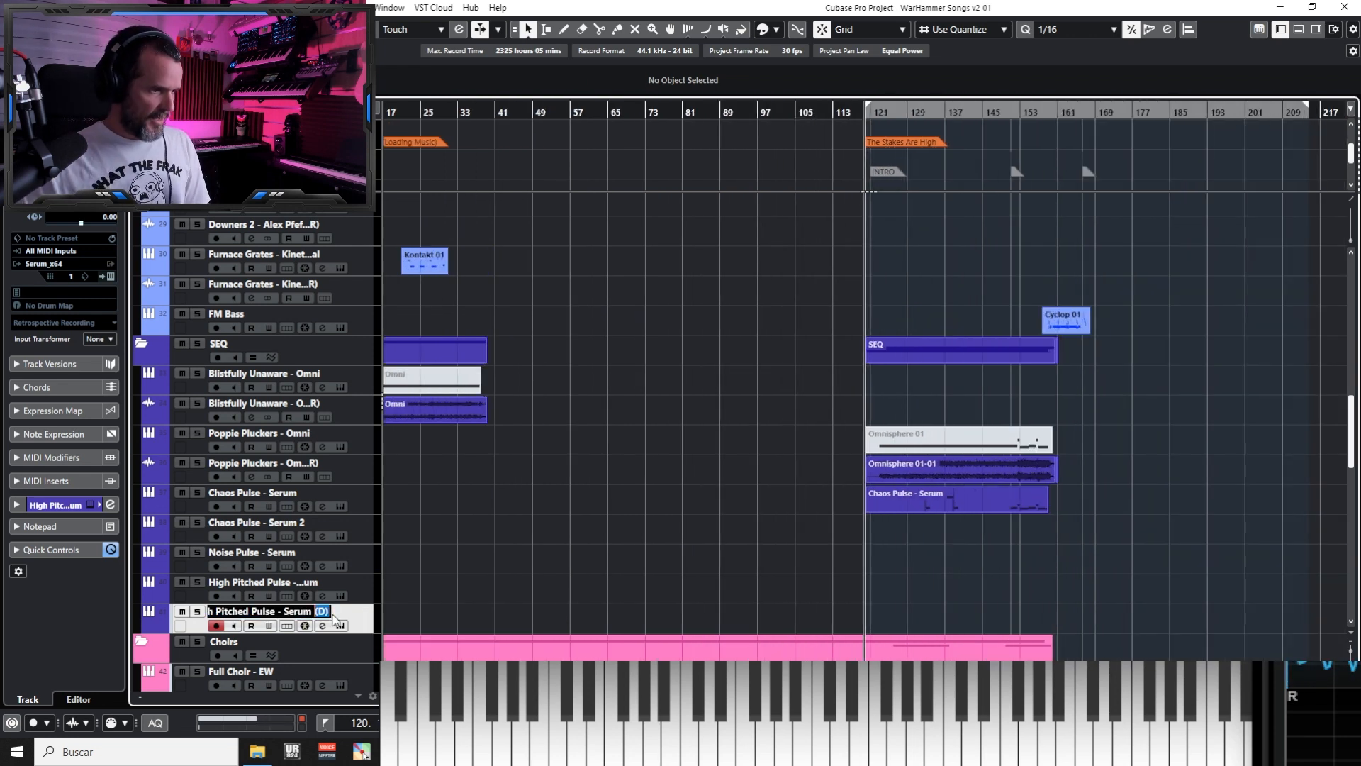
pyautogui.press('BackSpace')
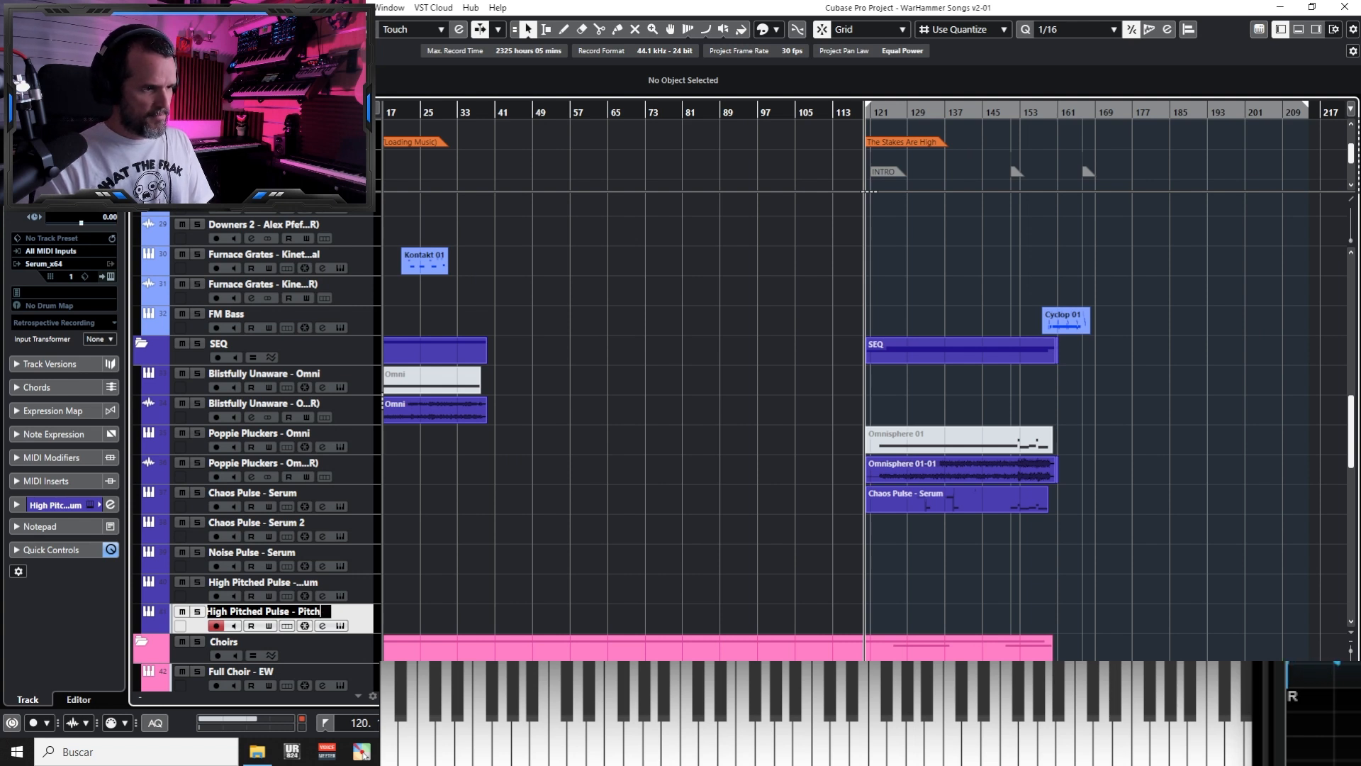
pyautogui.write('Bend')
pyautogui.press('Return')
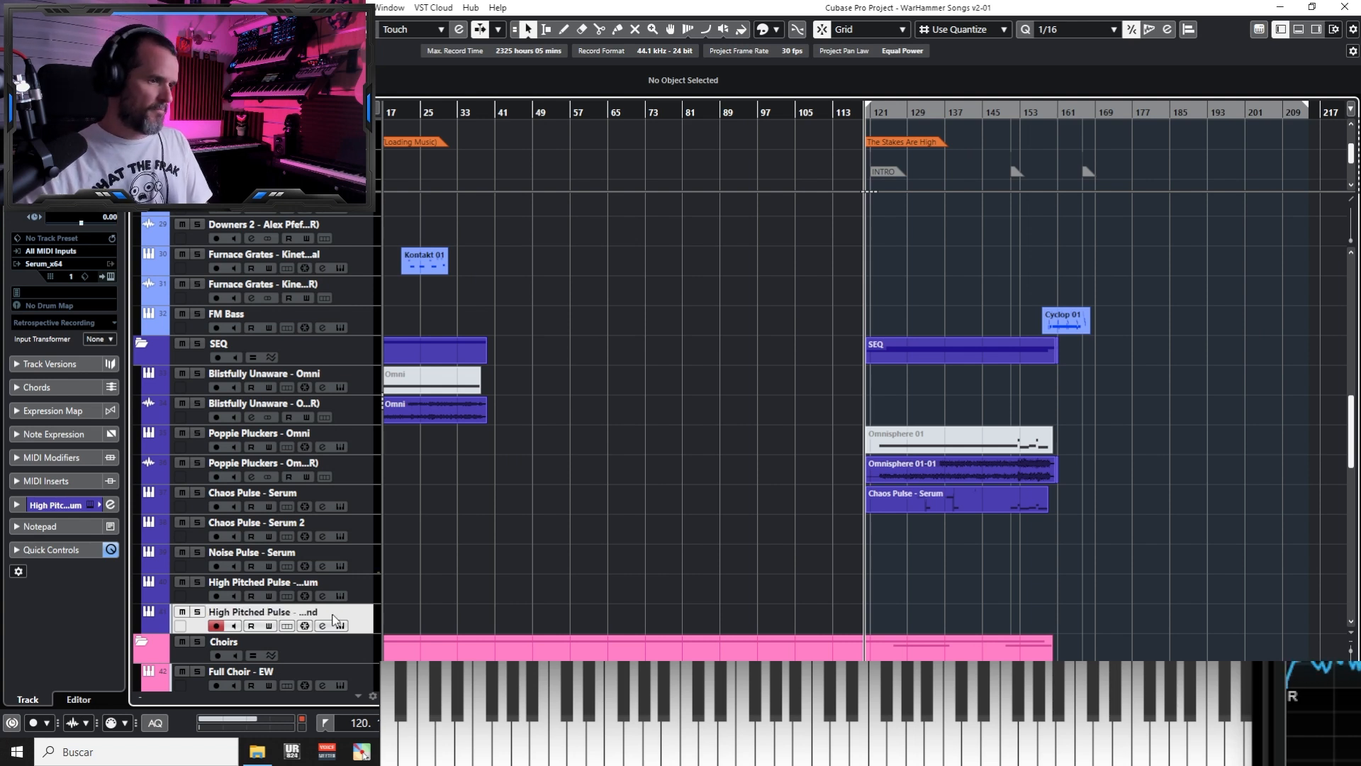
# Set the upward pitch bend range to 12 in the Serum instrument of High Pitched Pulse - Pitch Bend and close it
pyautogui.click(343, 625)
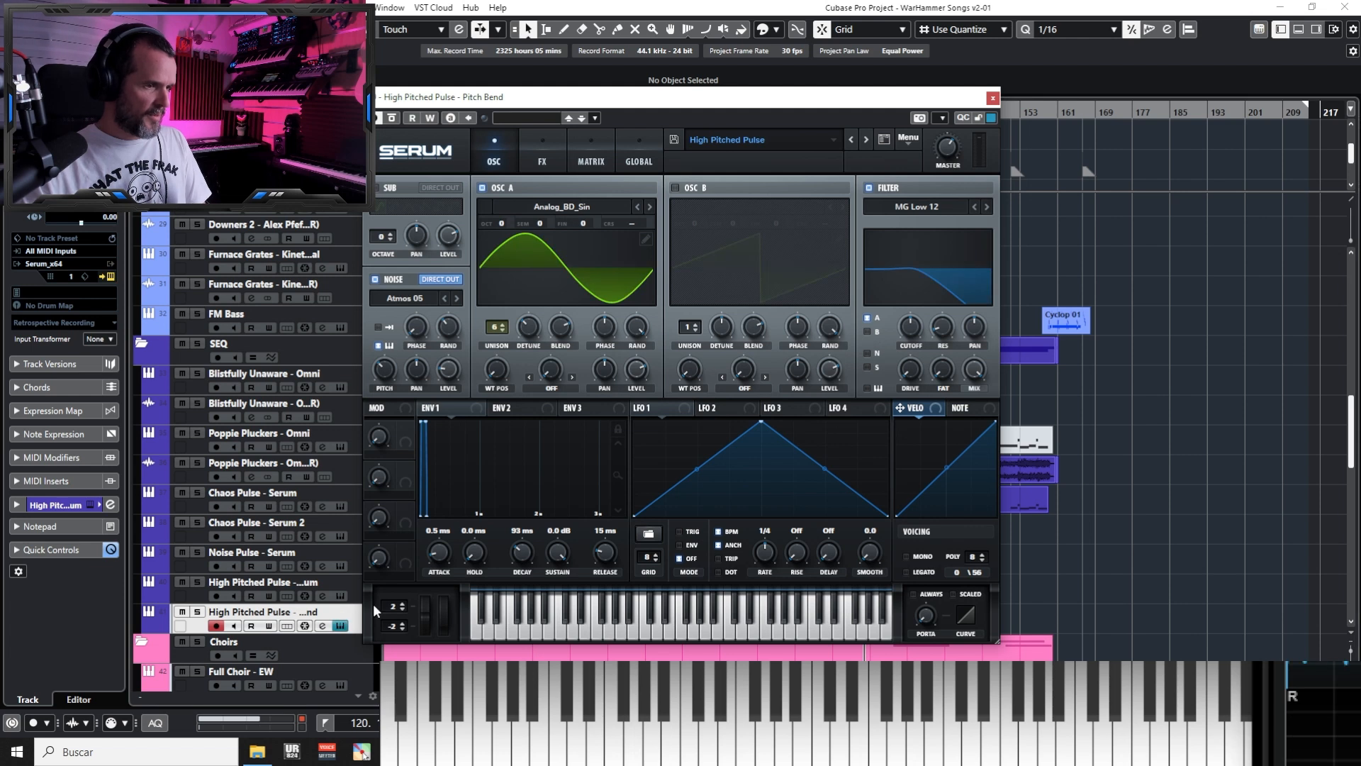
pyautogui.click(403, 603)
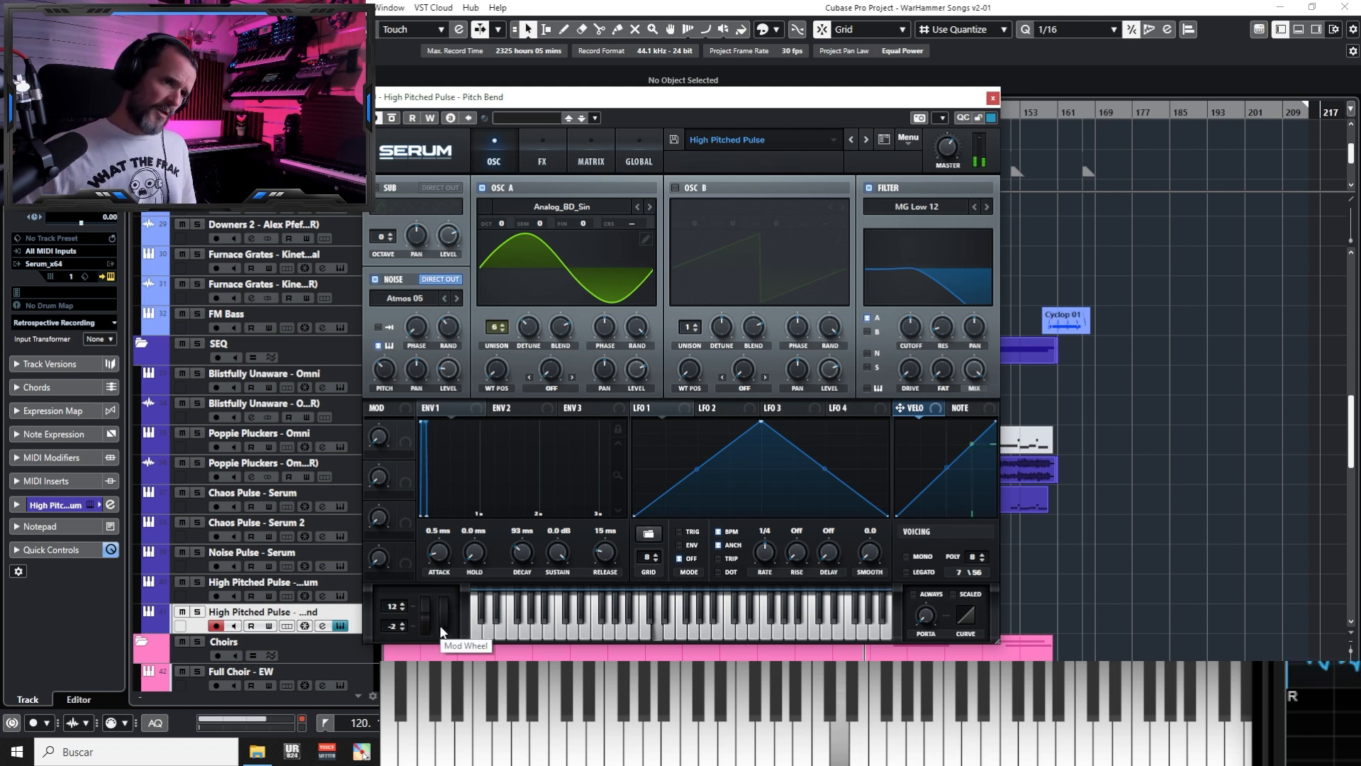
pyautogui.click(992, 100)
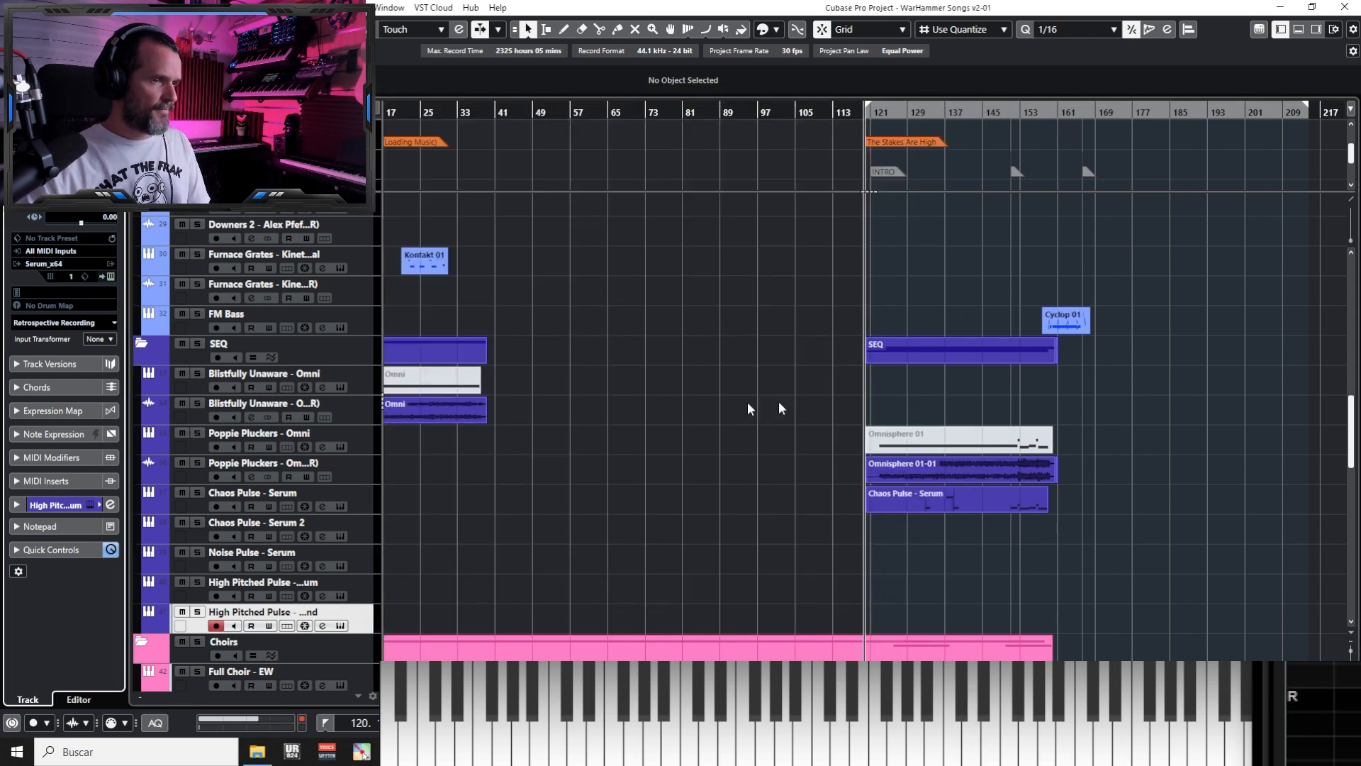
# Play the passage leading into the FM Bass section from around bar 153 and review the CHAOS and pad tracks
pyautogui.click(991, 301)
pyautogui.press('h')
pyautogui.click(1061, 113)
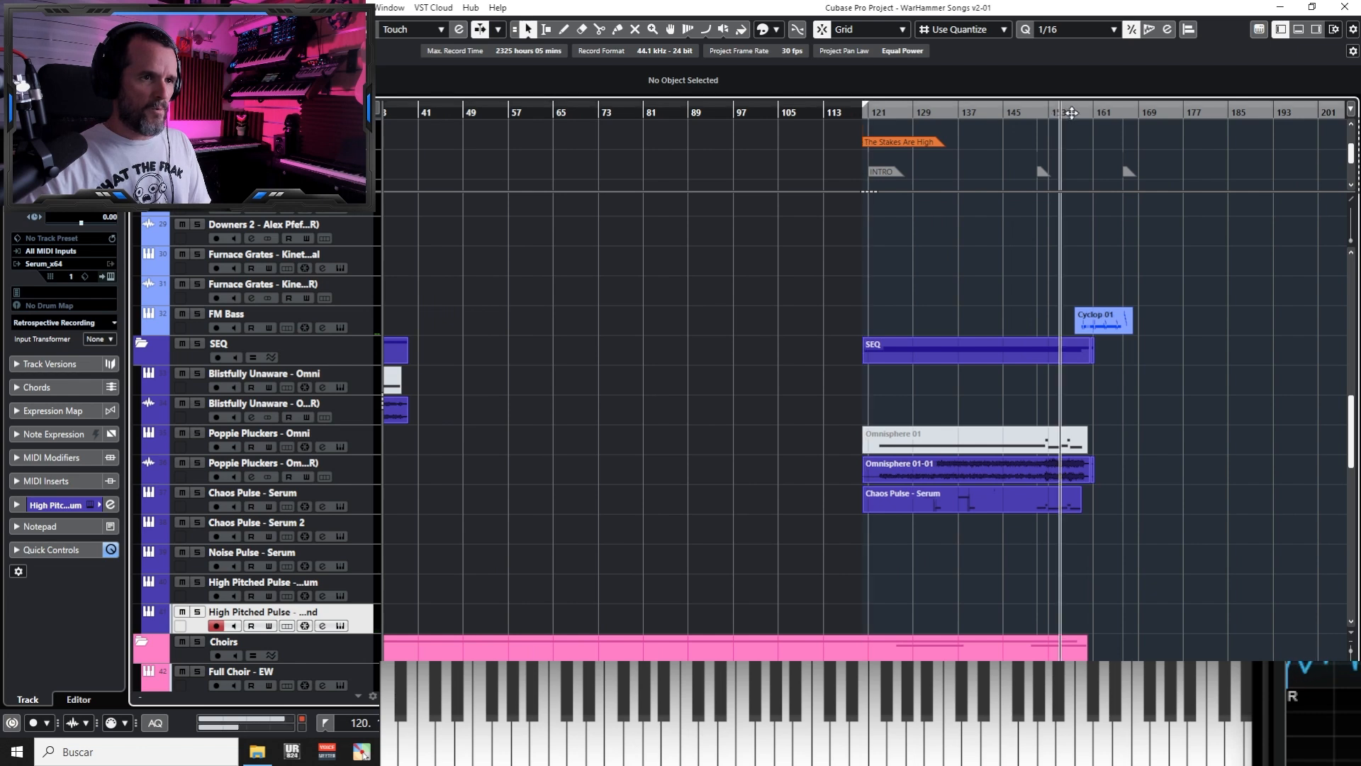
pyautogui.press('h')
pyautogui.press('h')
pyautogui.press('h')
pyautogui.press('h')
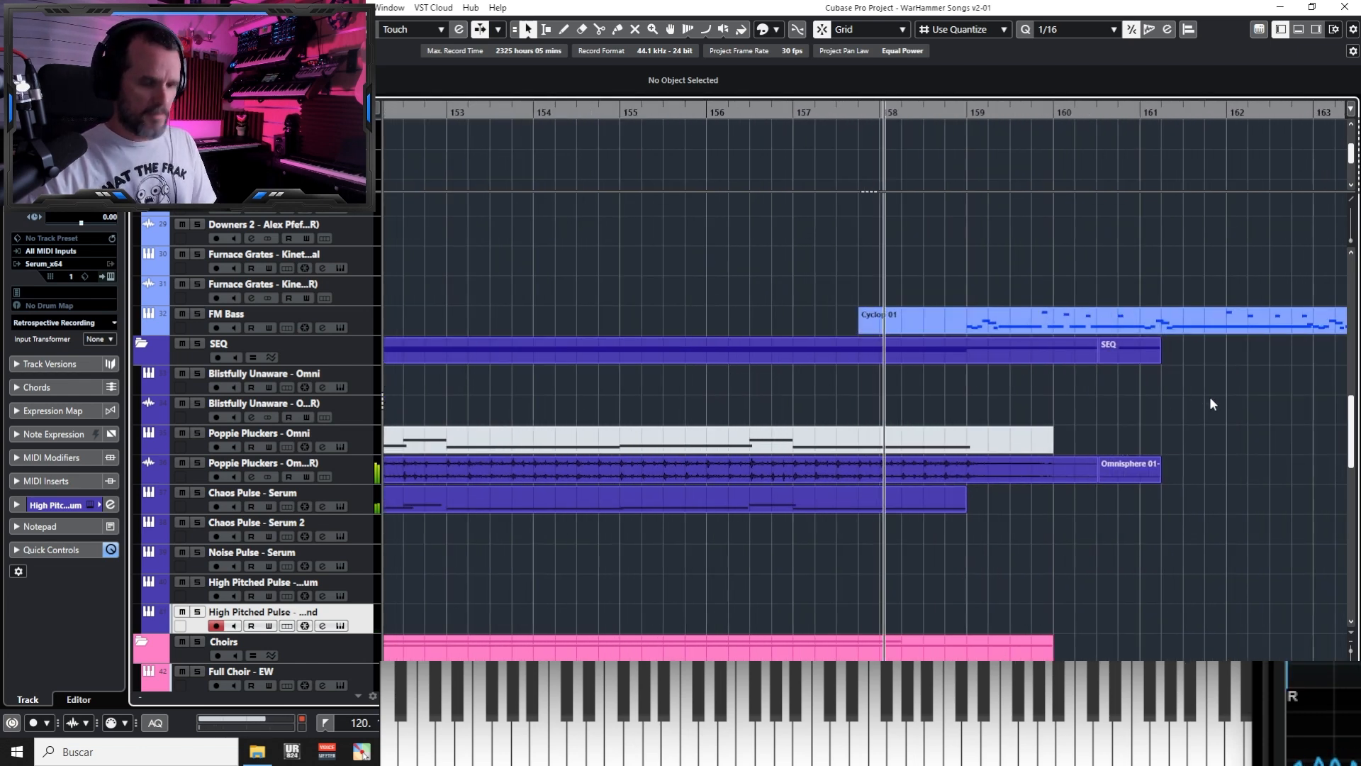
pyautogui.press('g')
pyautogui.press('g')
pyautogui.press('g')
pyautogui.scroll(4, 1164, 500)
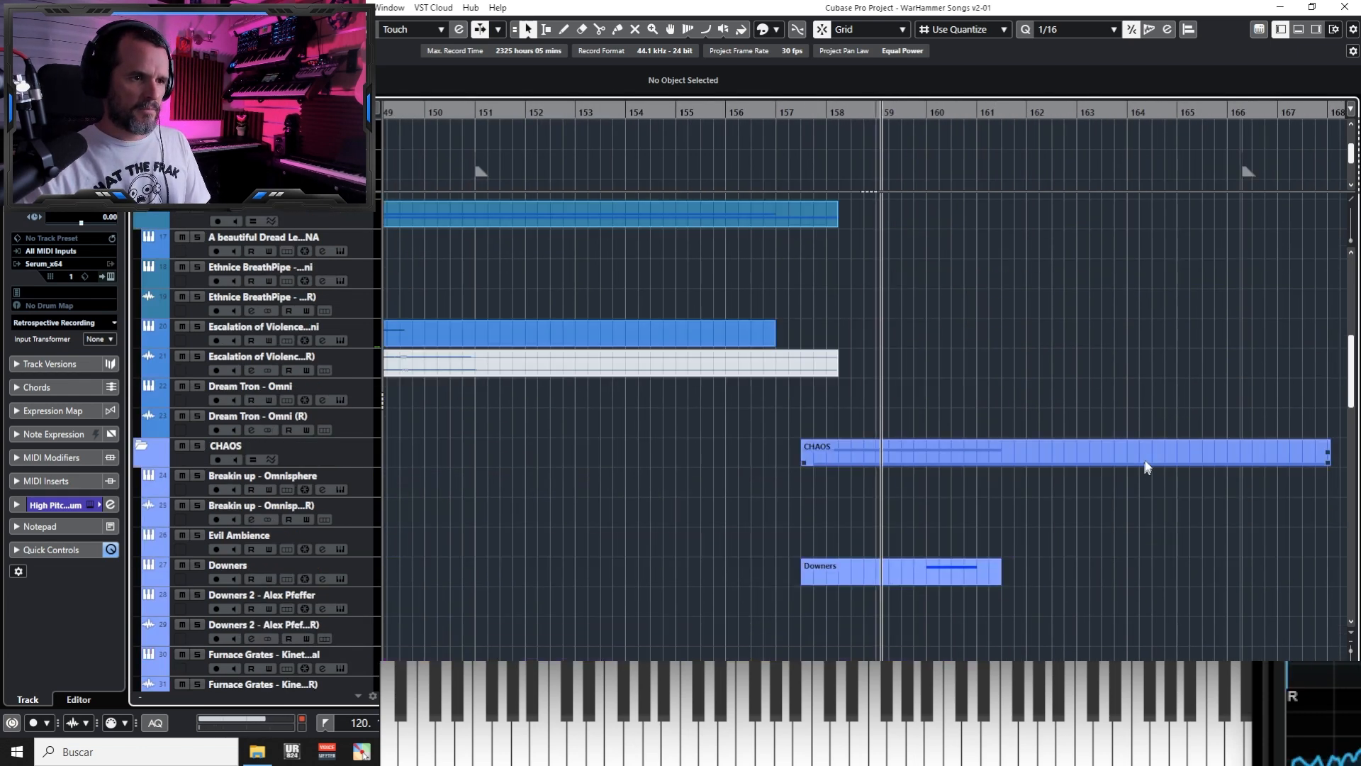
pyautogui.moveTo(1142, 343); pyautogui.dragTo(939, 403)
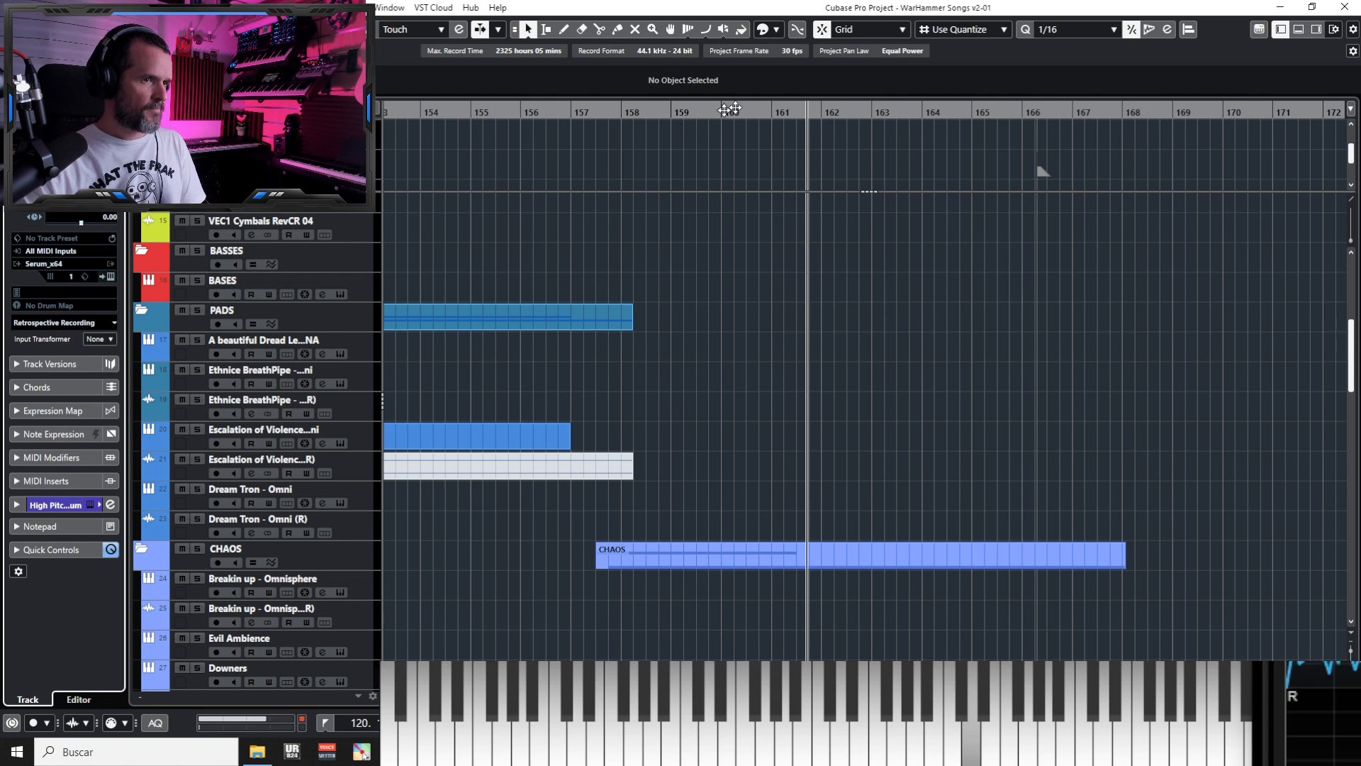
# Replay the passage around bars 155 to 162, examine the percussion parts and return to the High Pitched Pulse - Pitch Bend track
pyautogui.click(728, 111)
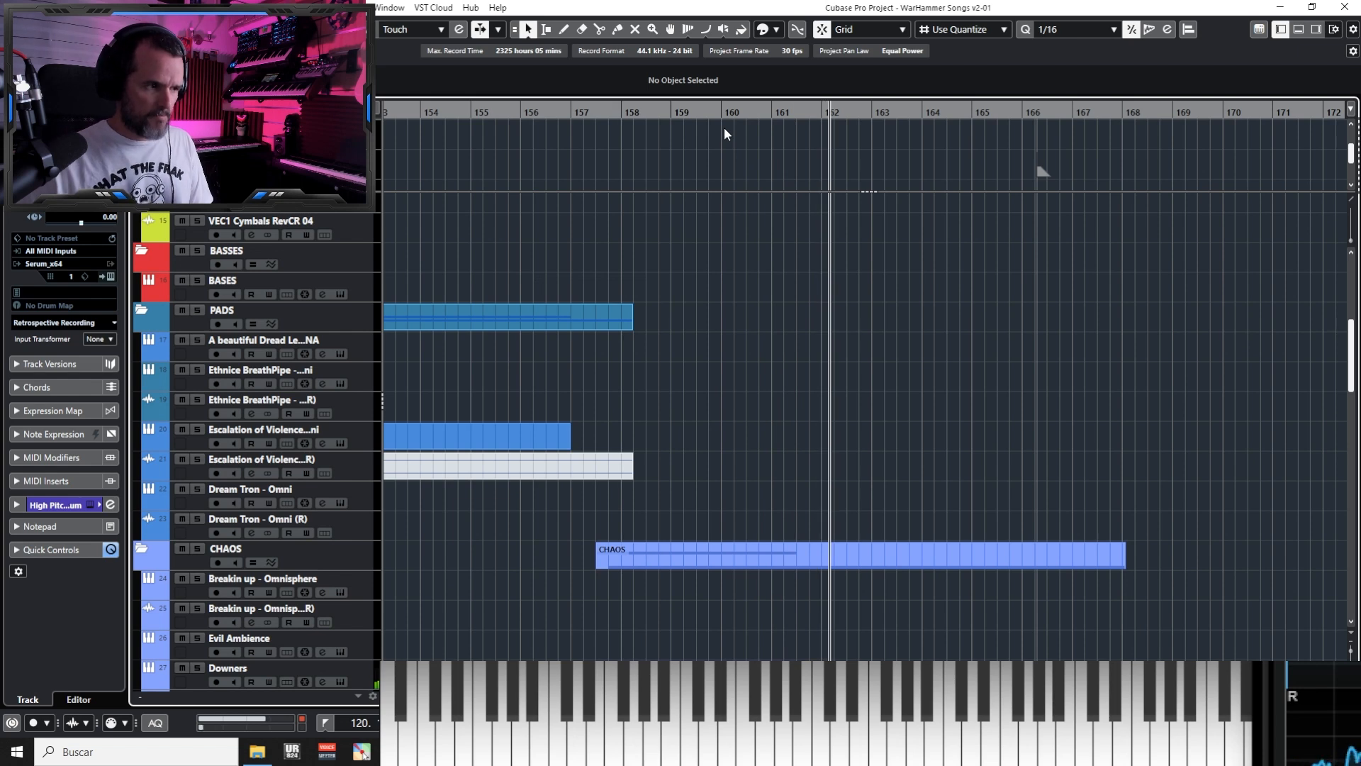
pyautogui.click(569, 111)
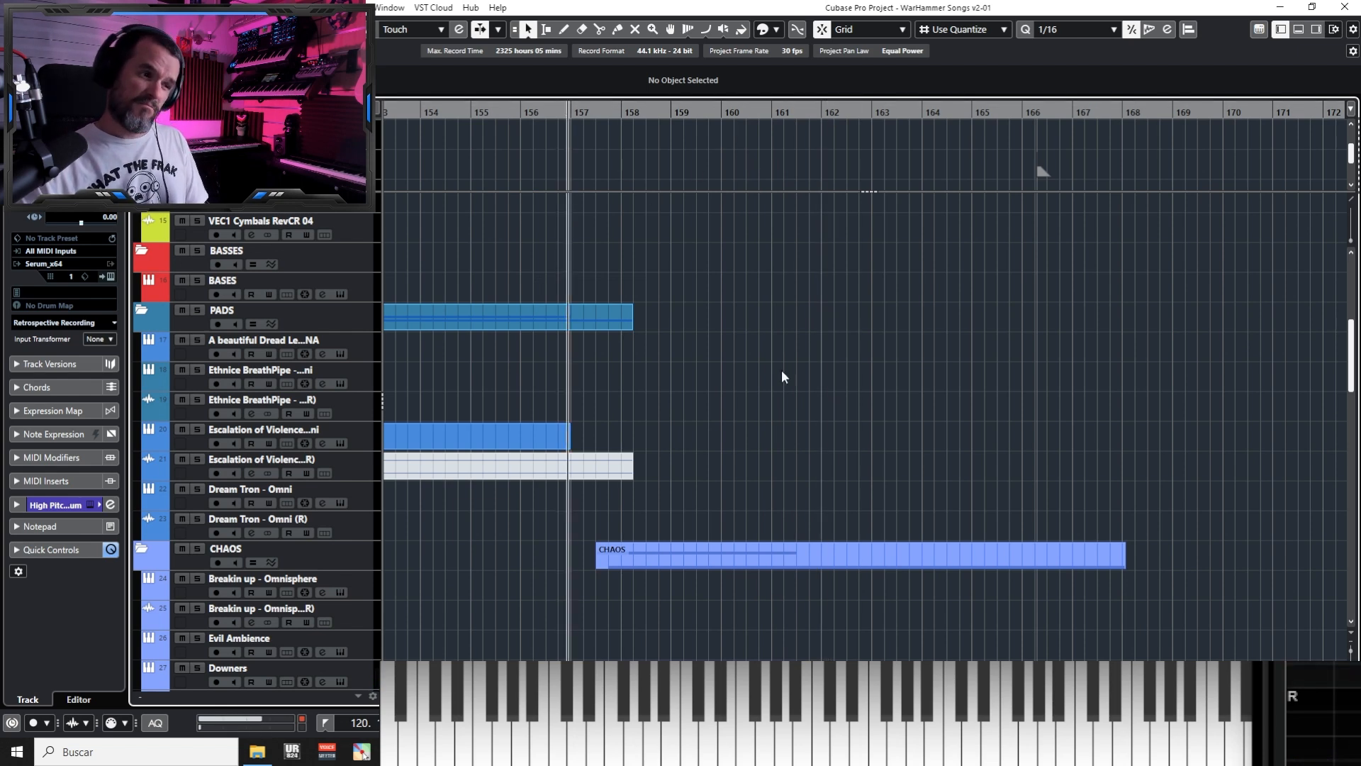
pyautogui.press('KP_Subtract')
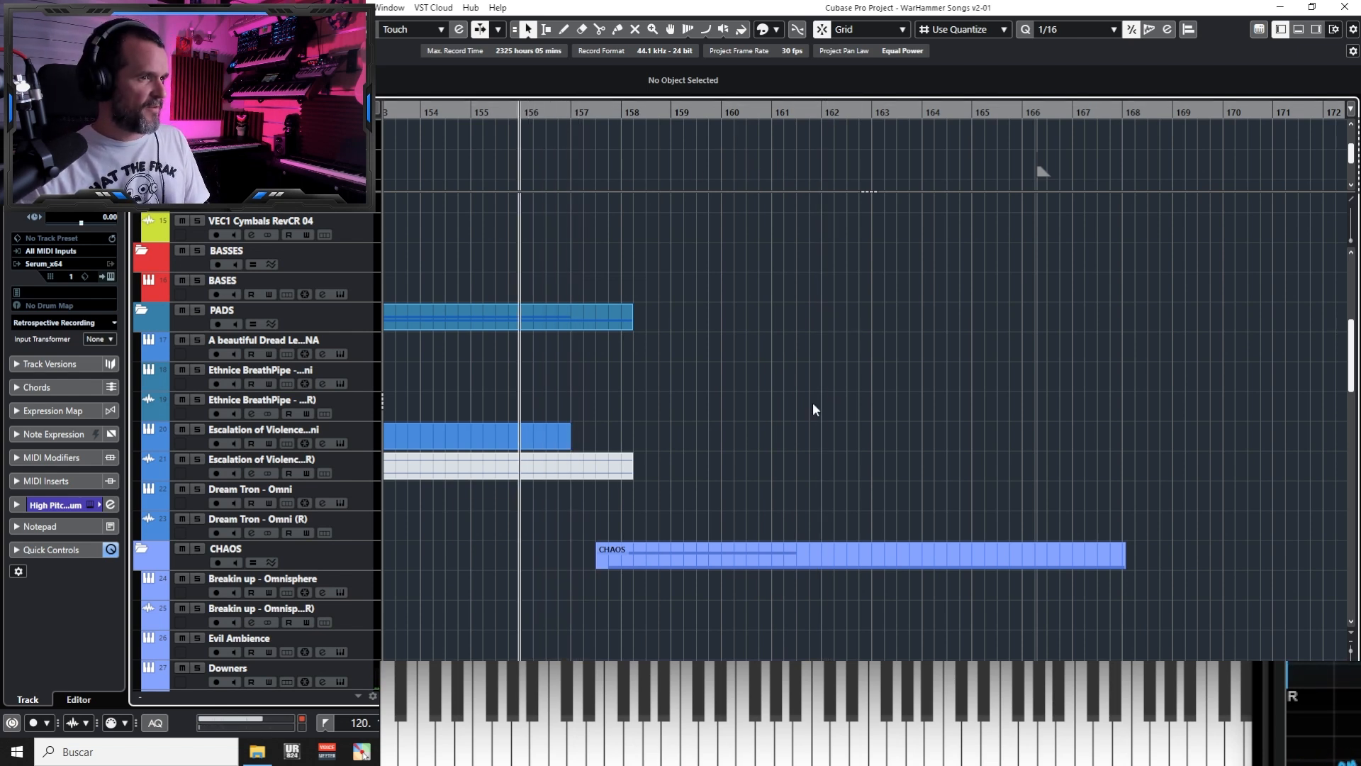
pyautogui.scroll(5, 814, 410)
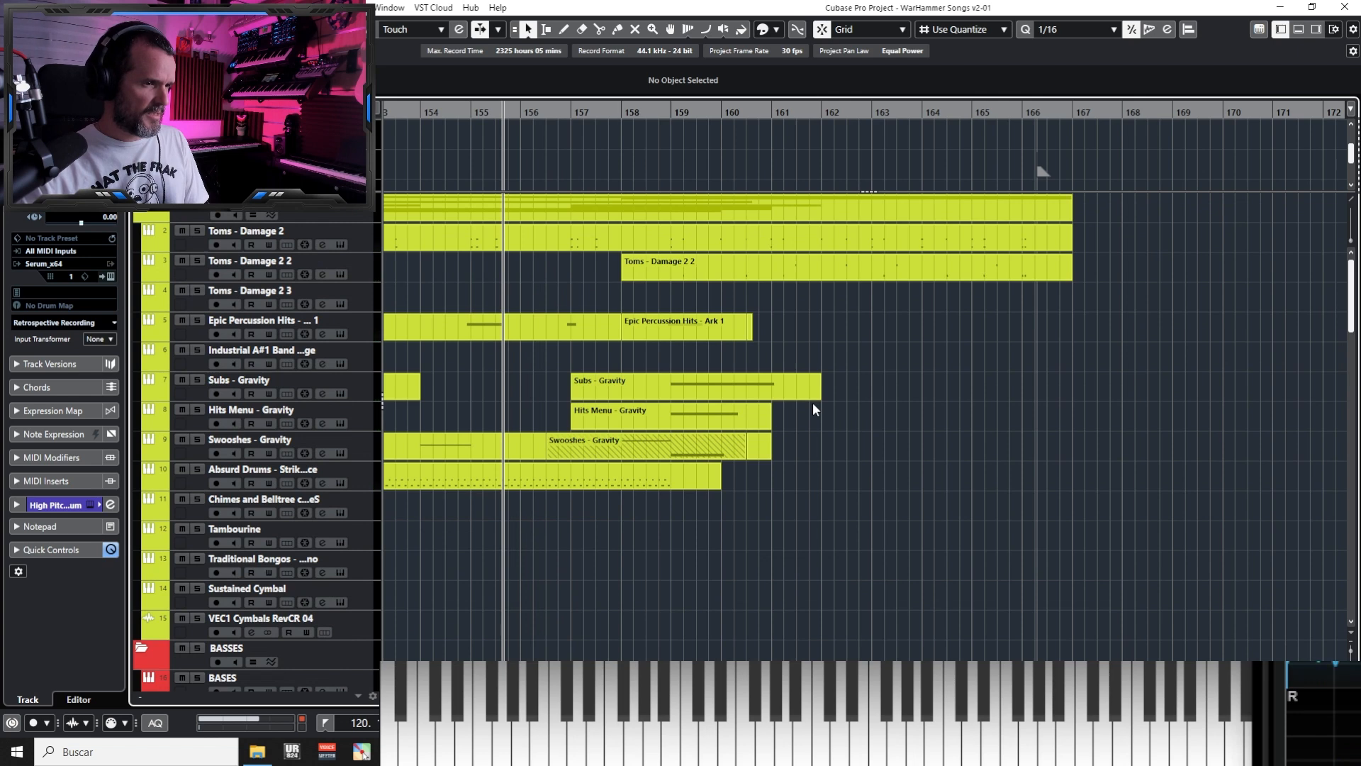
pyautogui.press('KP_Subtract')
pyautogui.press('KP_Add')
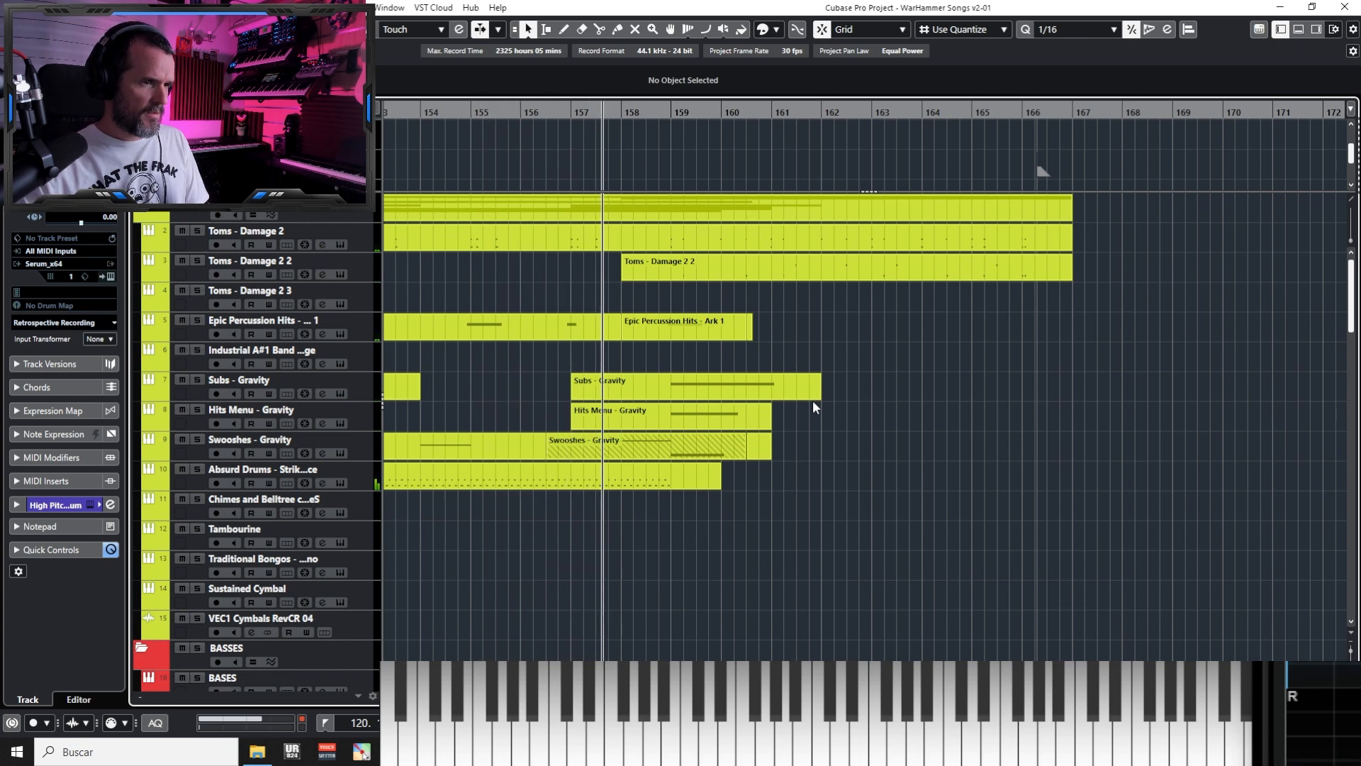
pyautogui.press('h')
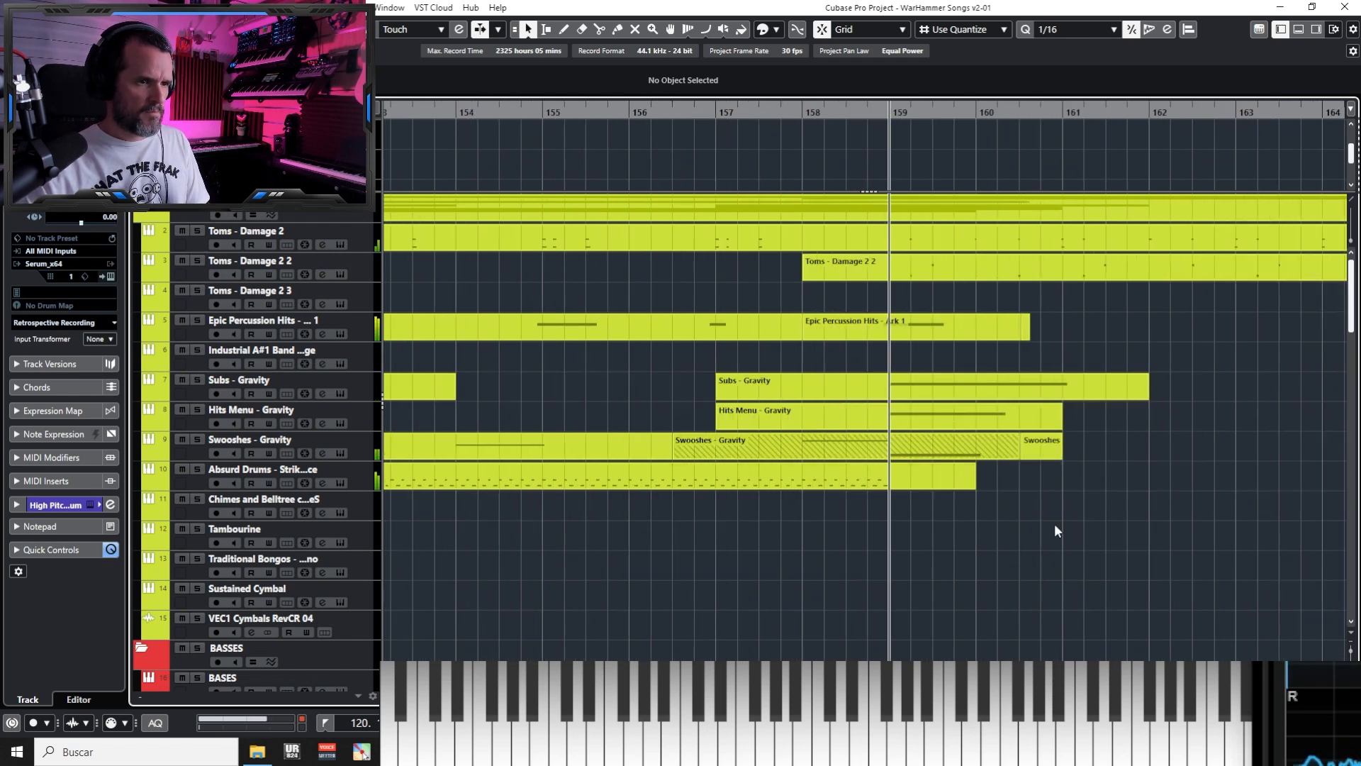
pyautogui.moveTo(1054, 525); pyautogui.dragTo(897, 519)
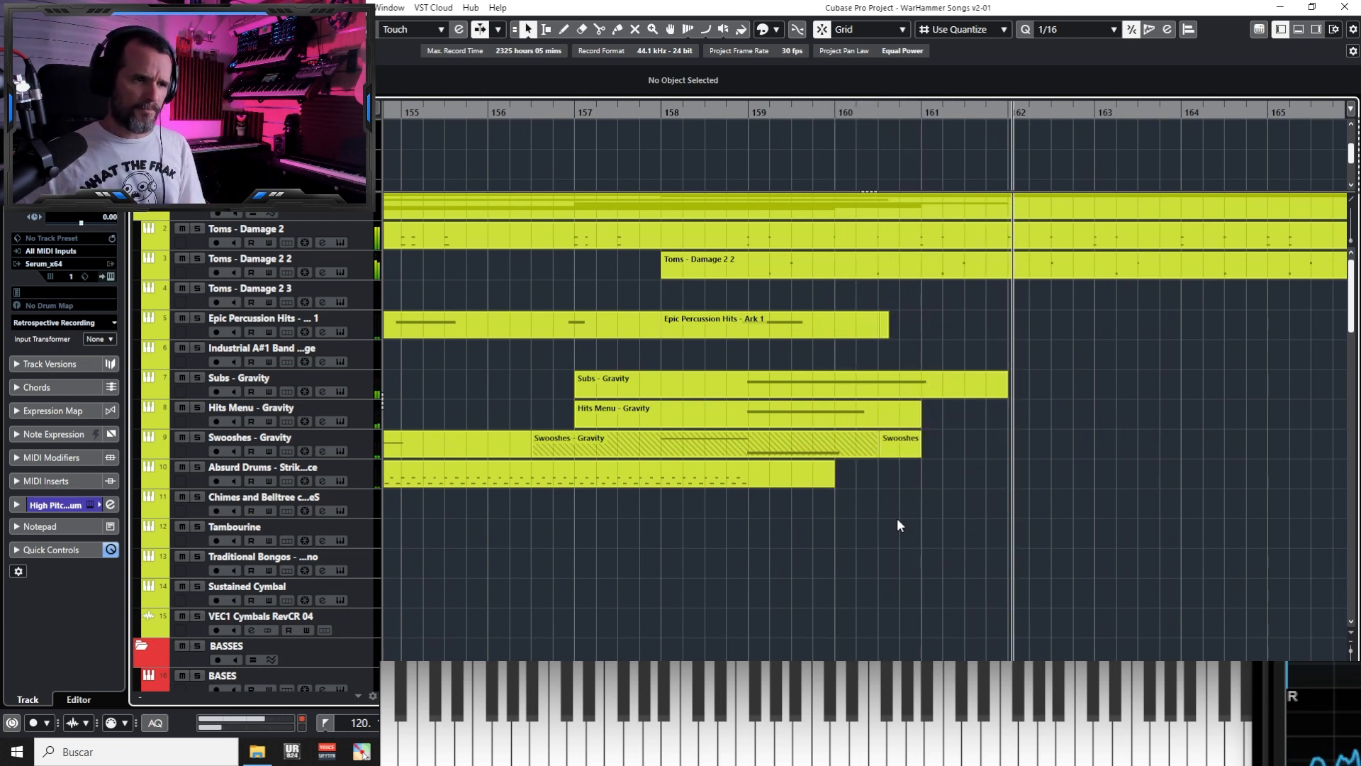
pyautogui.scroll(-5, 1050, 403)
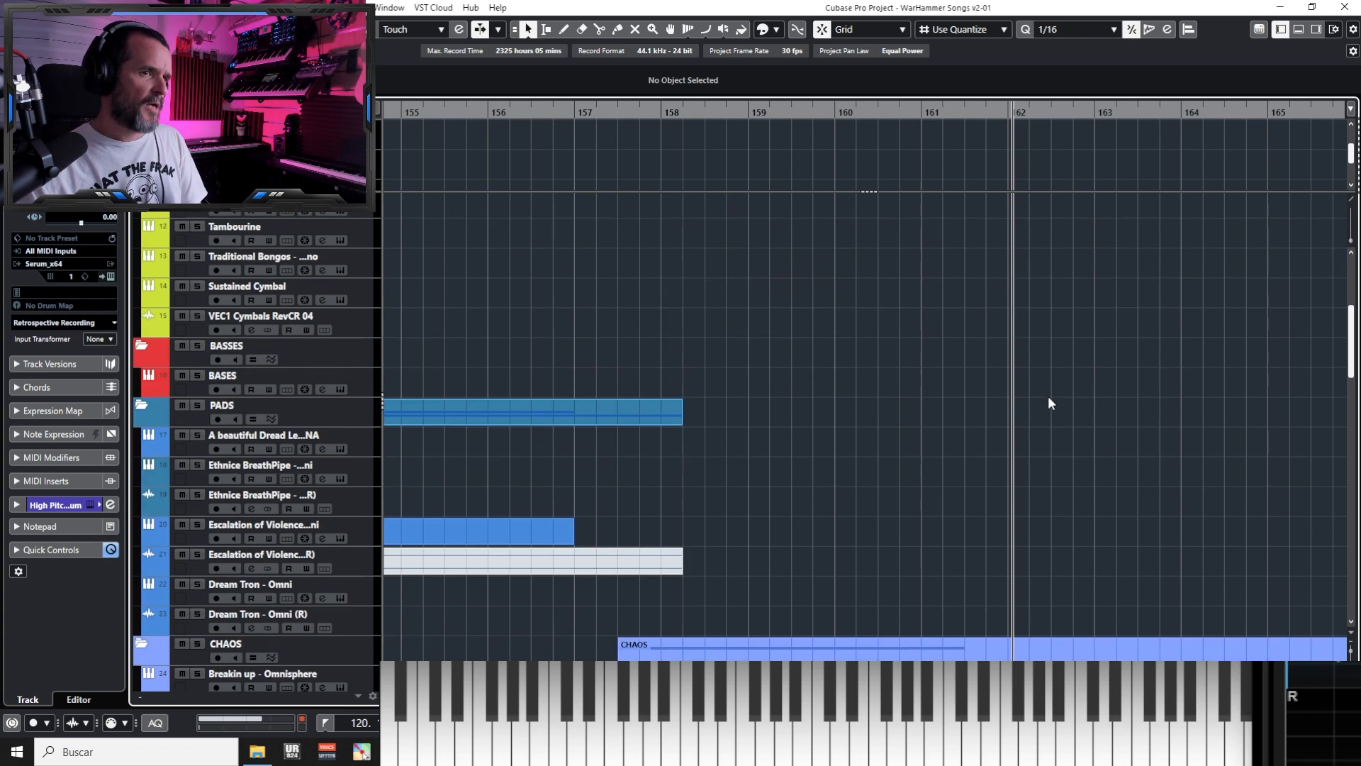
pyautogui.scroll(-10, 1050, 402)
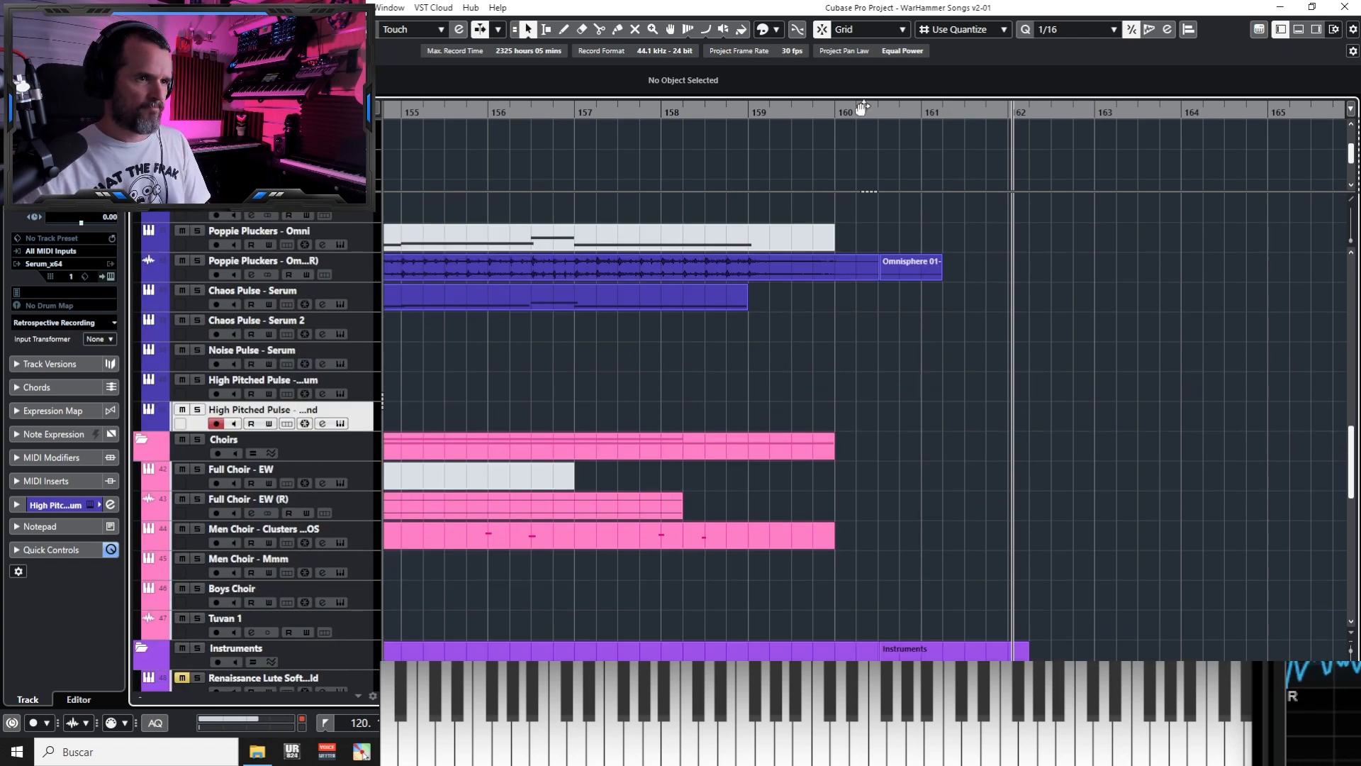
# Record a sustained note spanning bar 161 on the High Pitched Pulse - Pitch Bend track, starting the take at bar 160
pyautogui.click(842, 115)
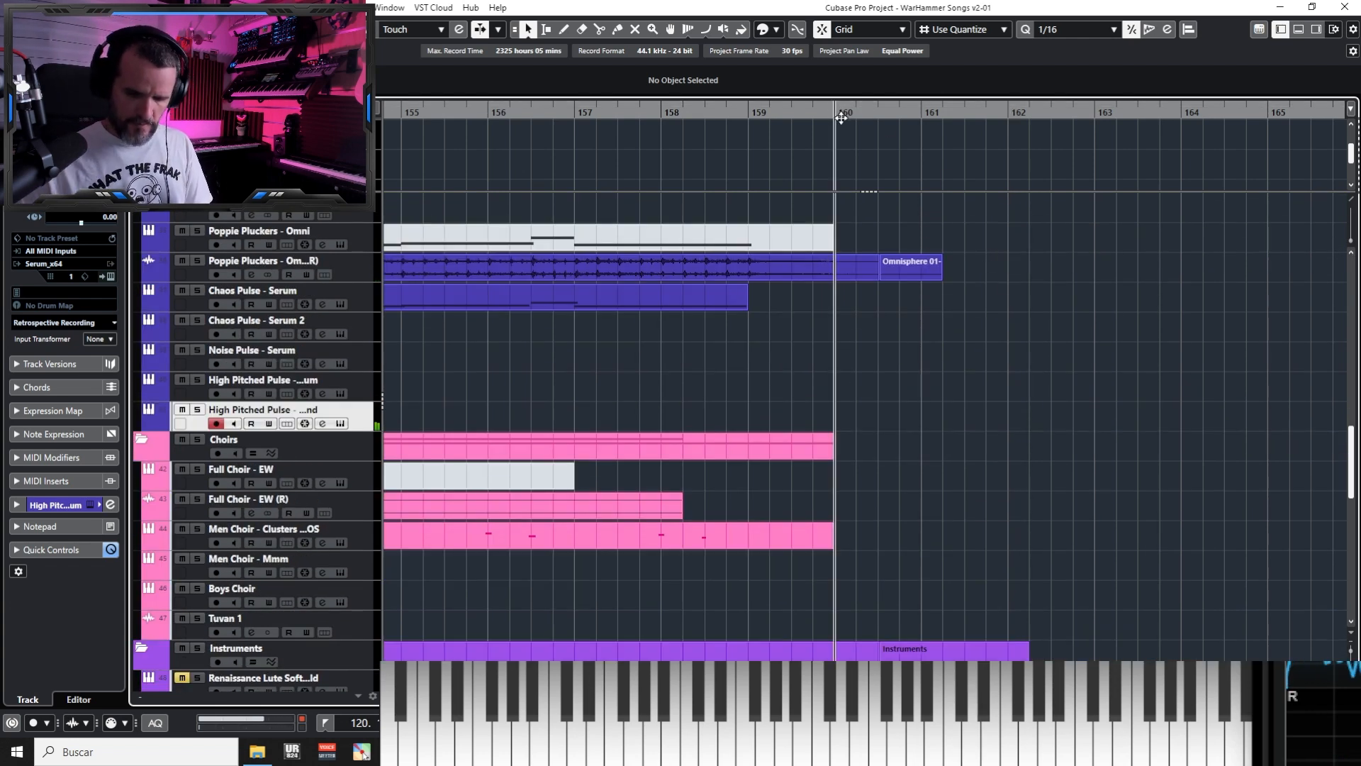
pyautogui.press('KP_Multiply')
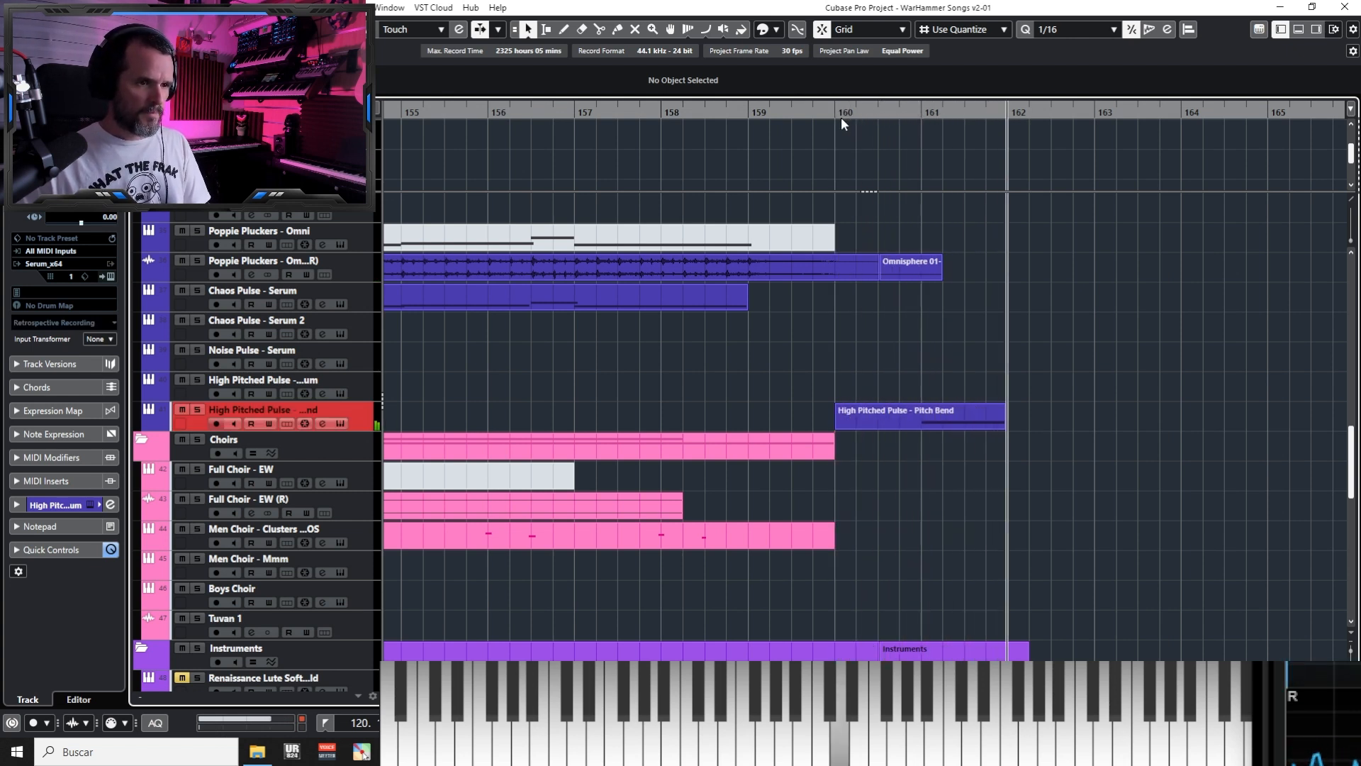
pyautogui.press('space')
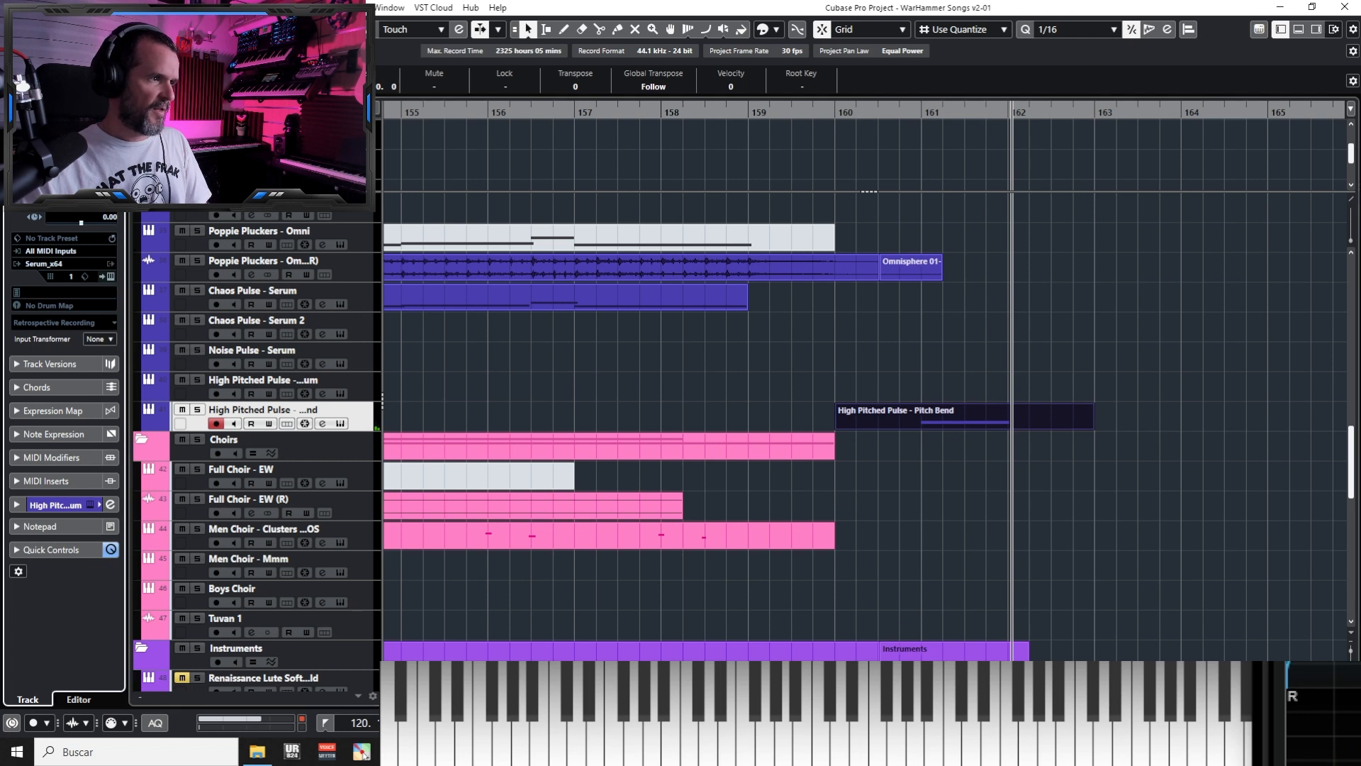
pyautogui.press('KP_1')
pyautogui.press('space')
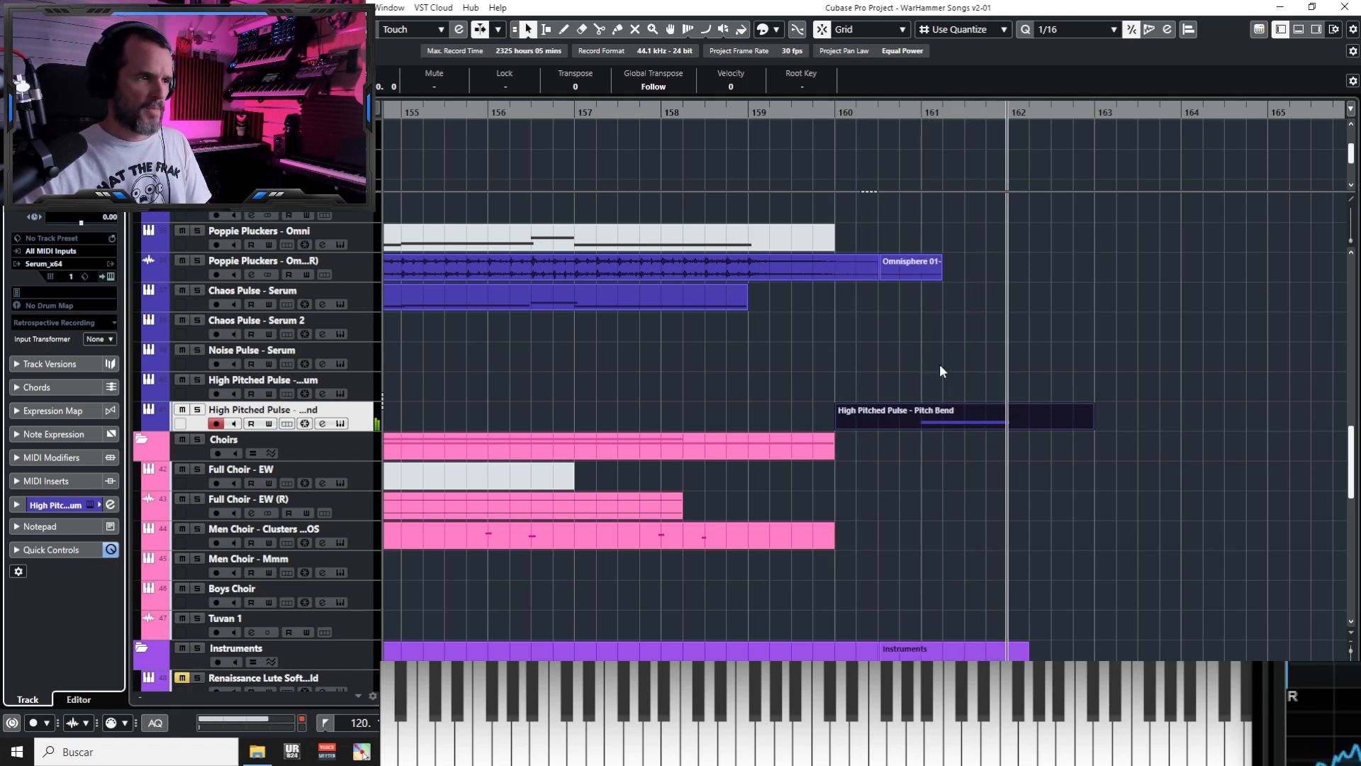
# Open the recorded High Pitched Pulse - Pitch Bend part for note editing and switch its Modulation controller lane to Pitchbend
pyautogui.doubleClick(1000, 423)
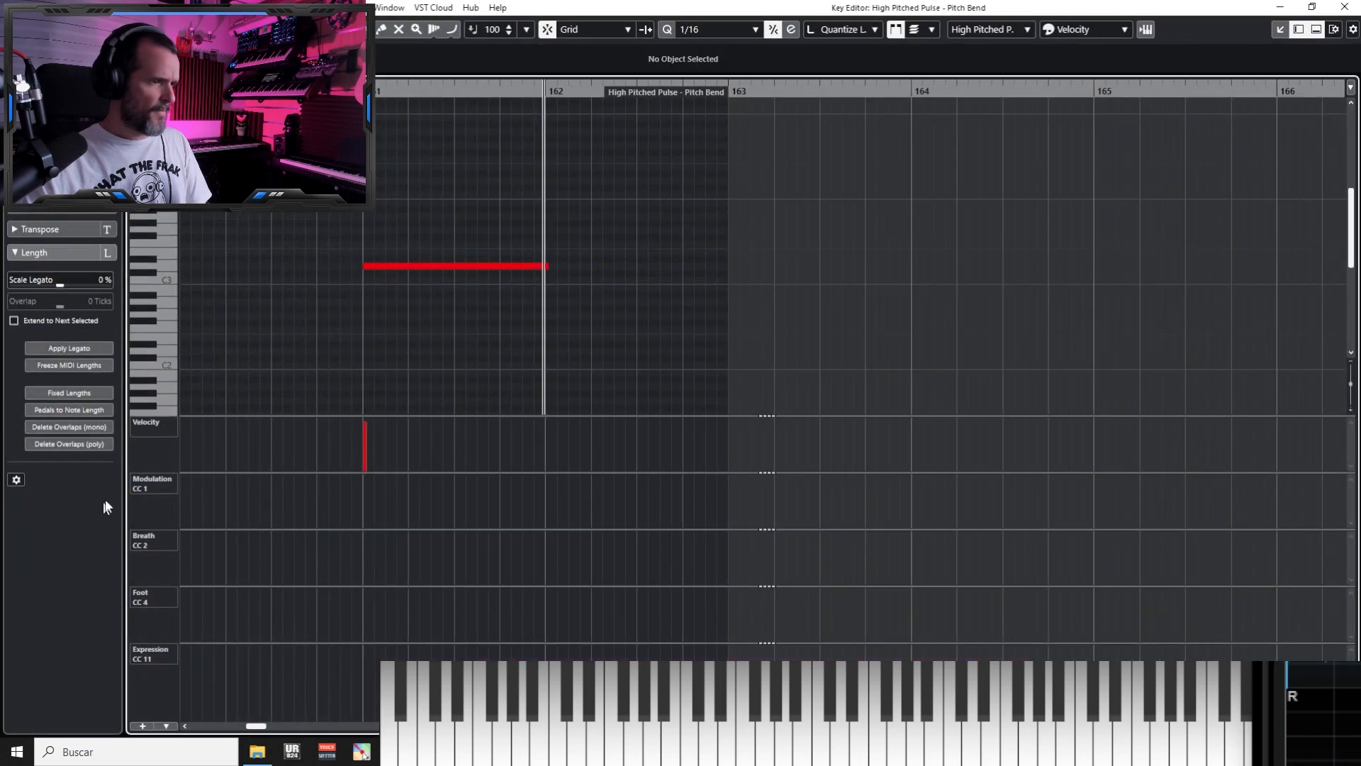
pyautogui.click(163, 489)
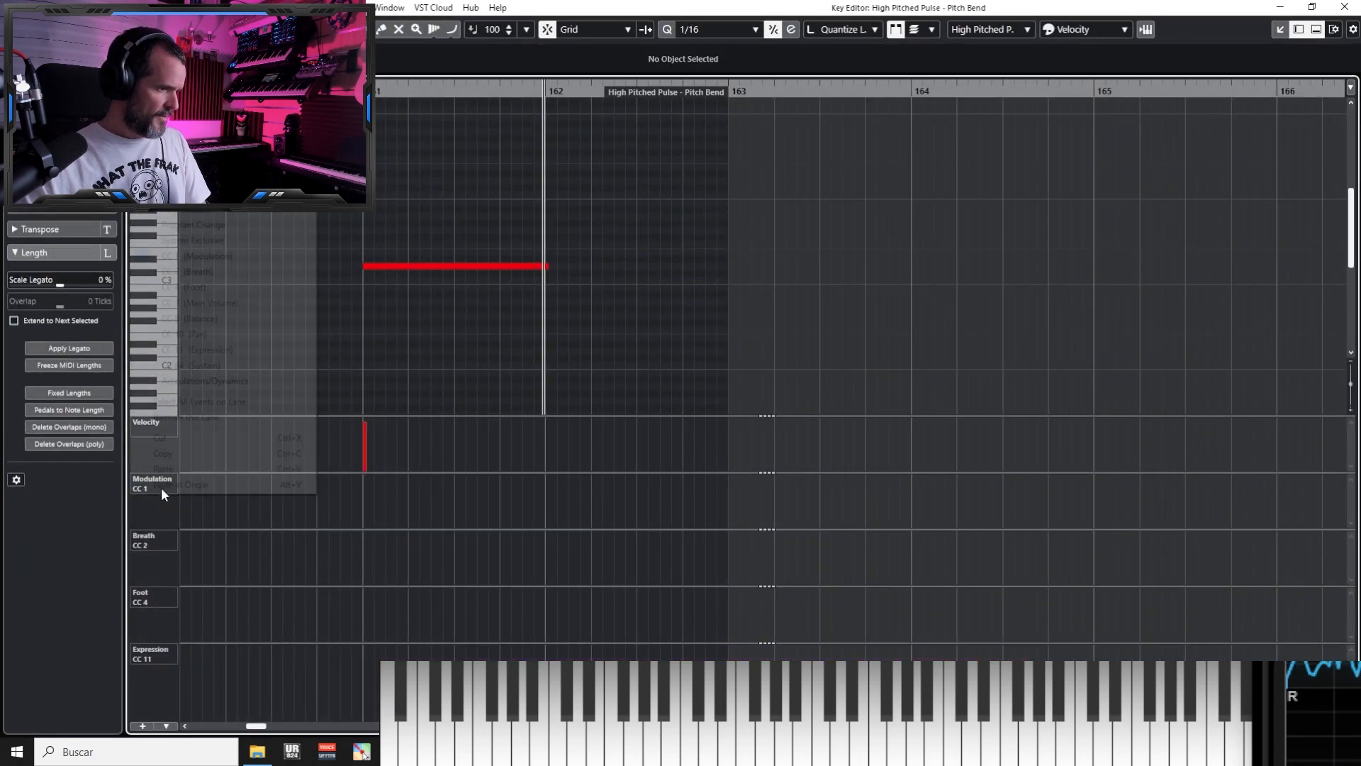
pyautogui.click(182, 178)
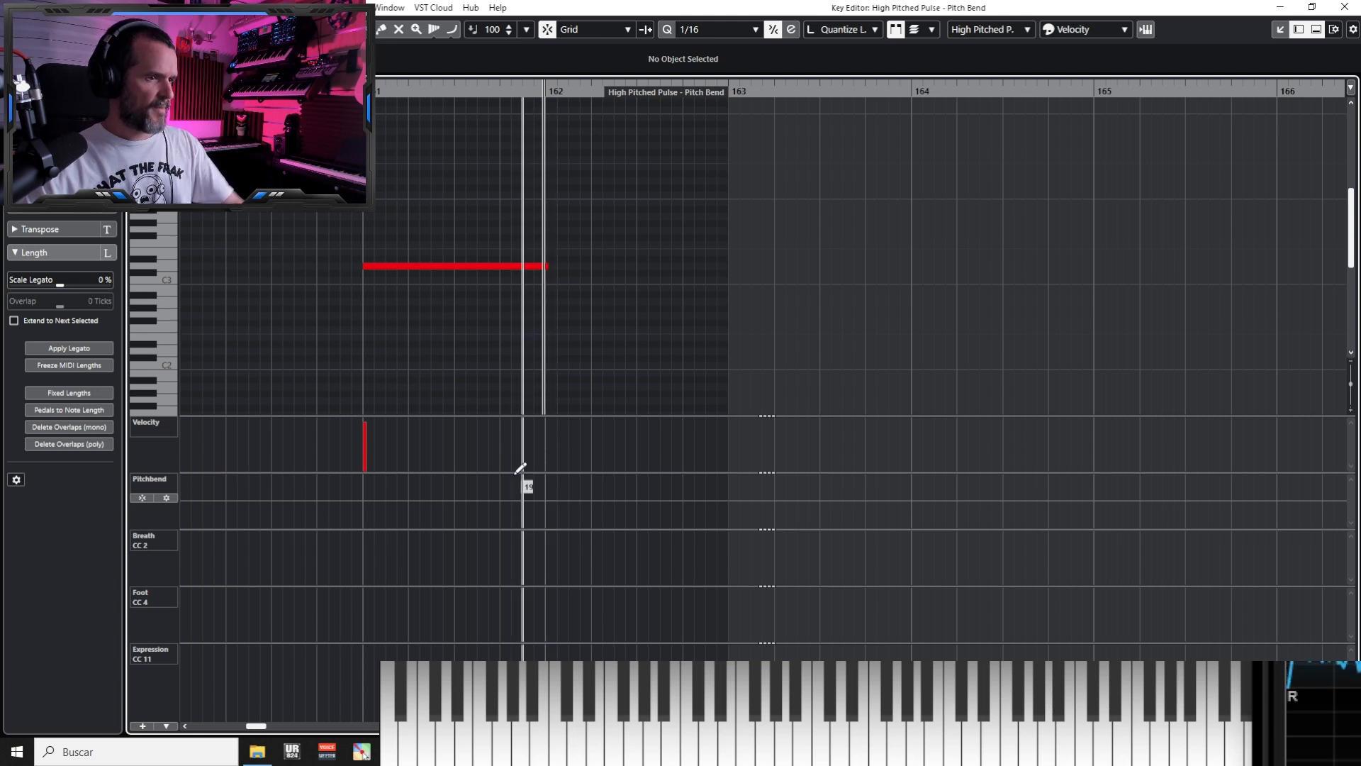
# Add a near-neutral pitch bend point at the note's start in bar 161 and one at 2730 halfway through the bar
pyautogui.click(363, 500)
pyautogui.click(454, 492)
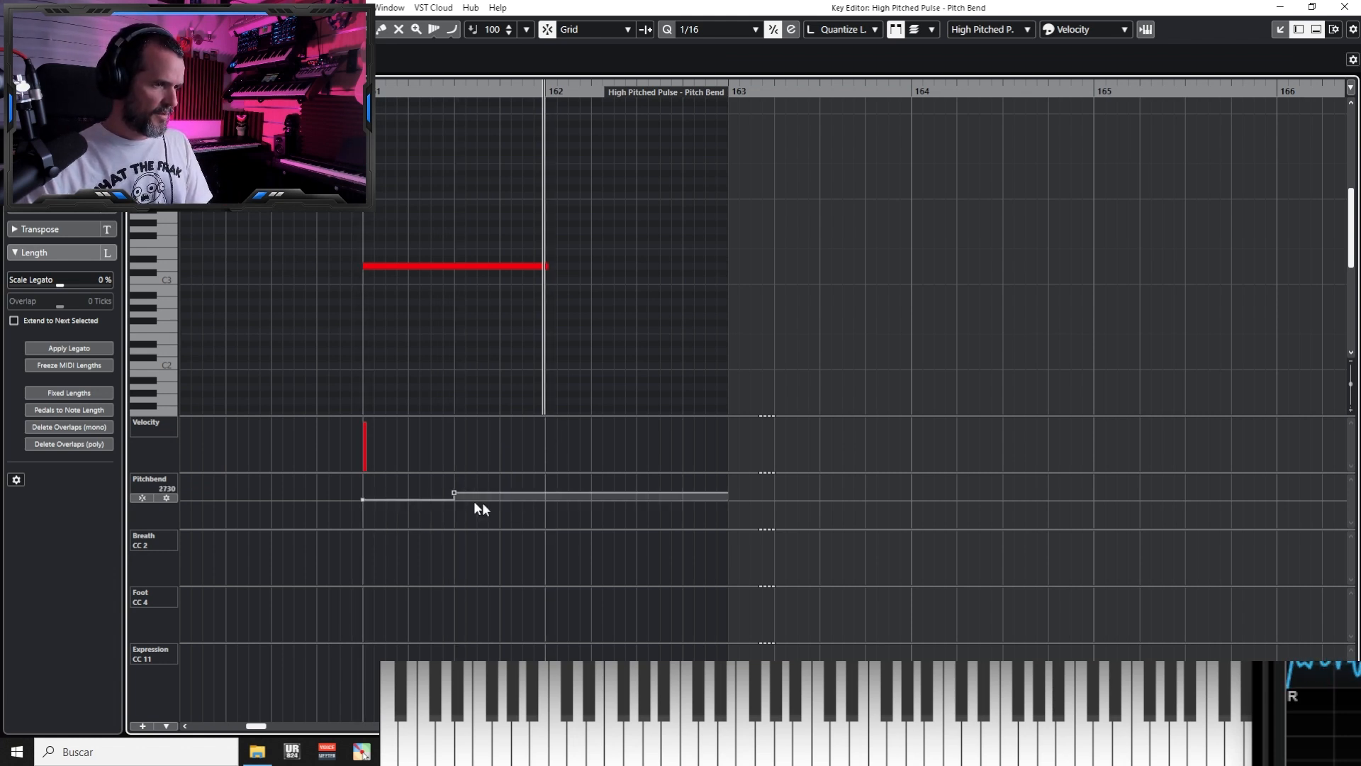
pyautogui.click(443, 362)
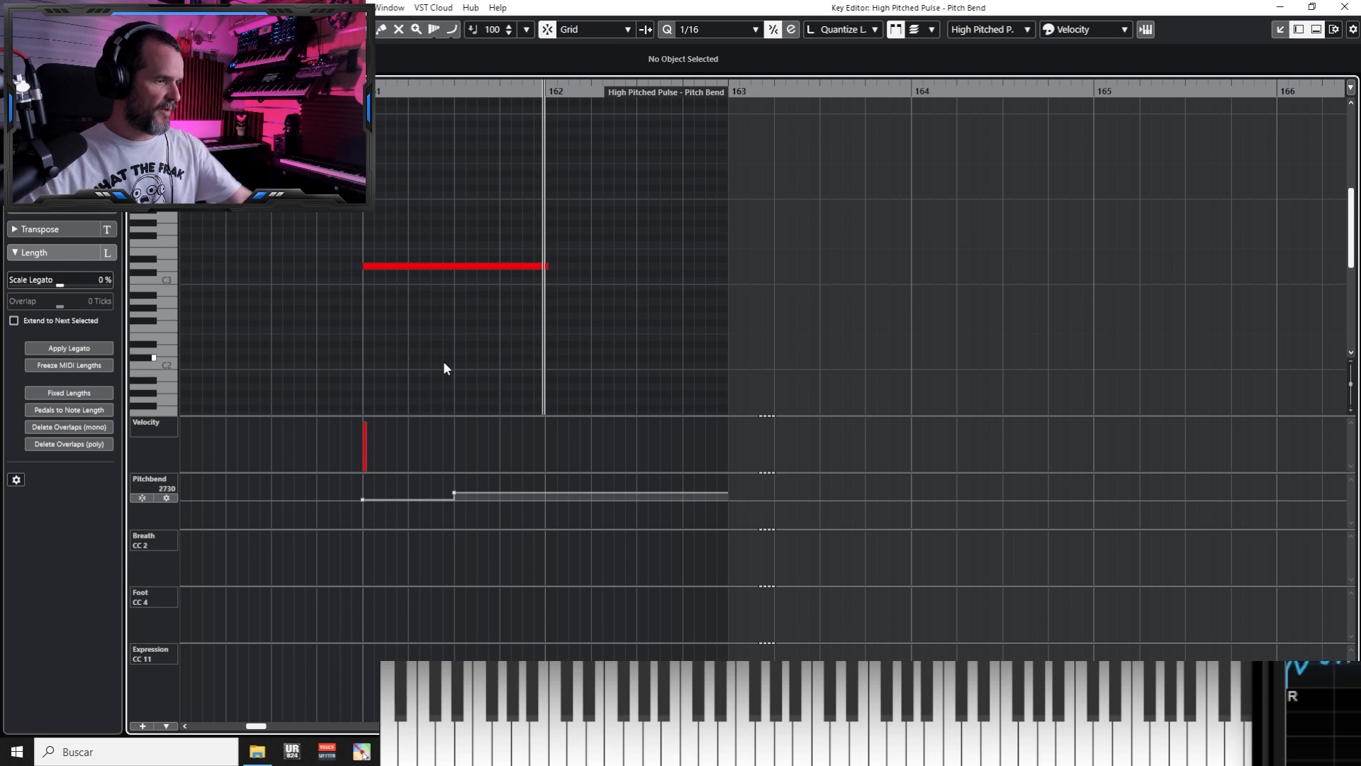
# Reduce the controller lanes to Velocity and Pitchbend and enlarge the Pitchbend lane around the bar 161 note
pyautogui.hotkey('alt', 'l')
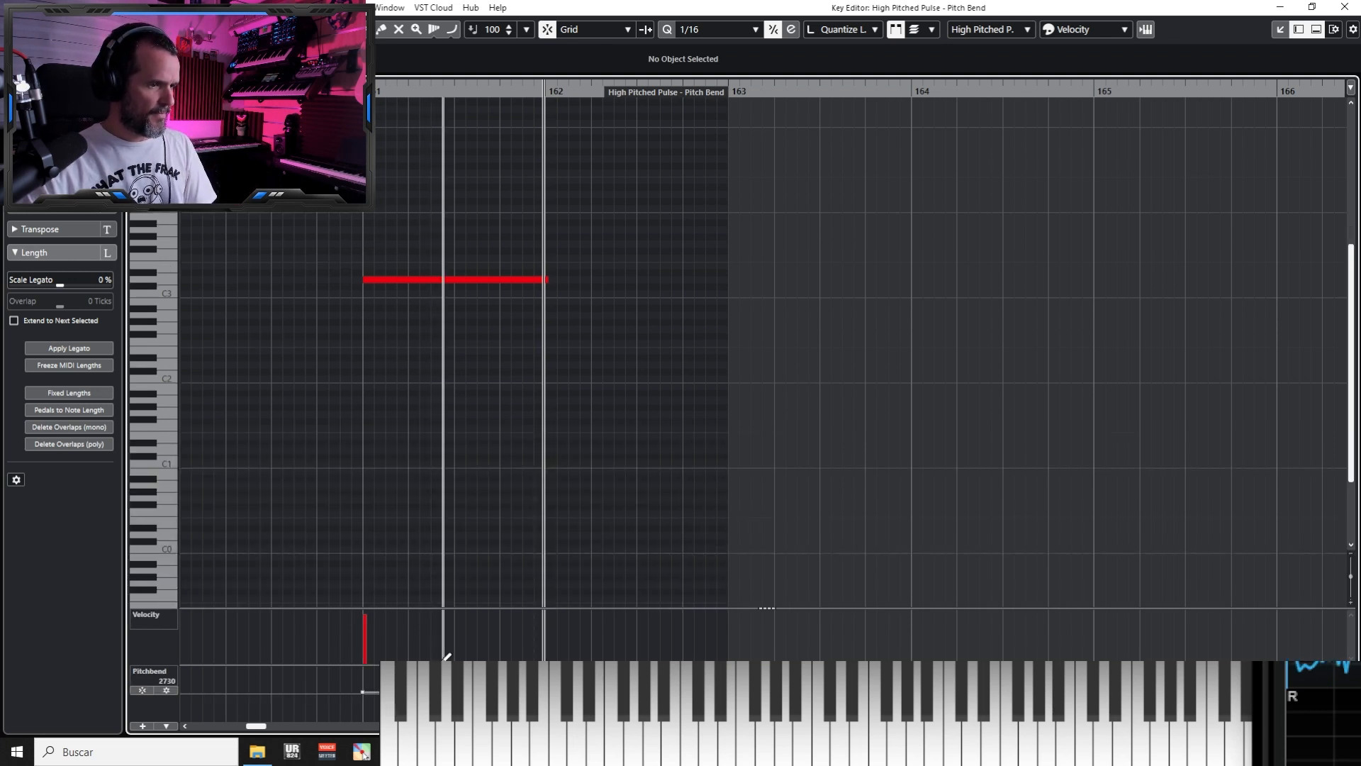
pyautogui.moveTo(446, 665); pyautogui.dragTo(534, 389)
pyautogui.press('h')
pyautogui.press('h')
pyautogui.press('h')
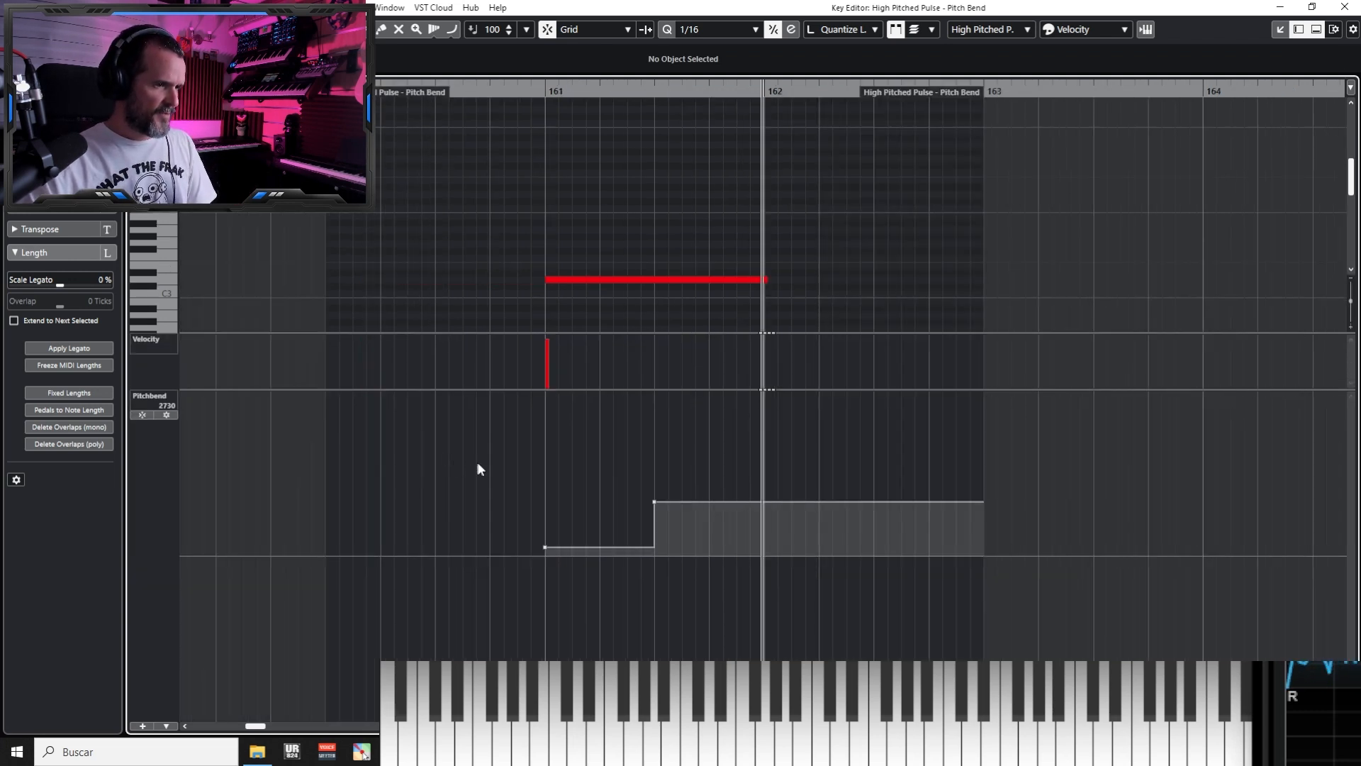
# Redraw the pitch bend as a single parabolic rise from 0 at bar 161 to the maximum at bar 162
pyautogui.press('Delete')
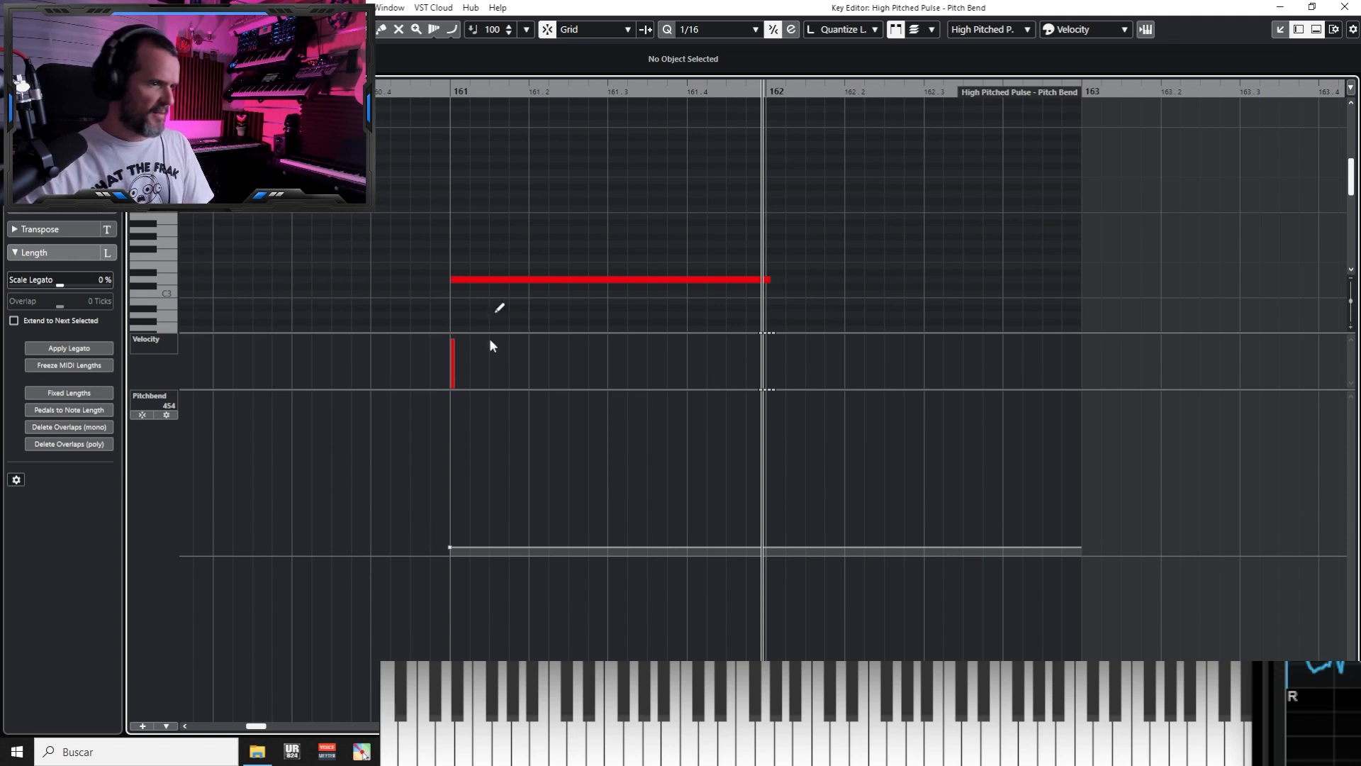
pyautogui.moveTo(451, 551); pyautogui.dragTo(450, 559)
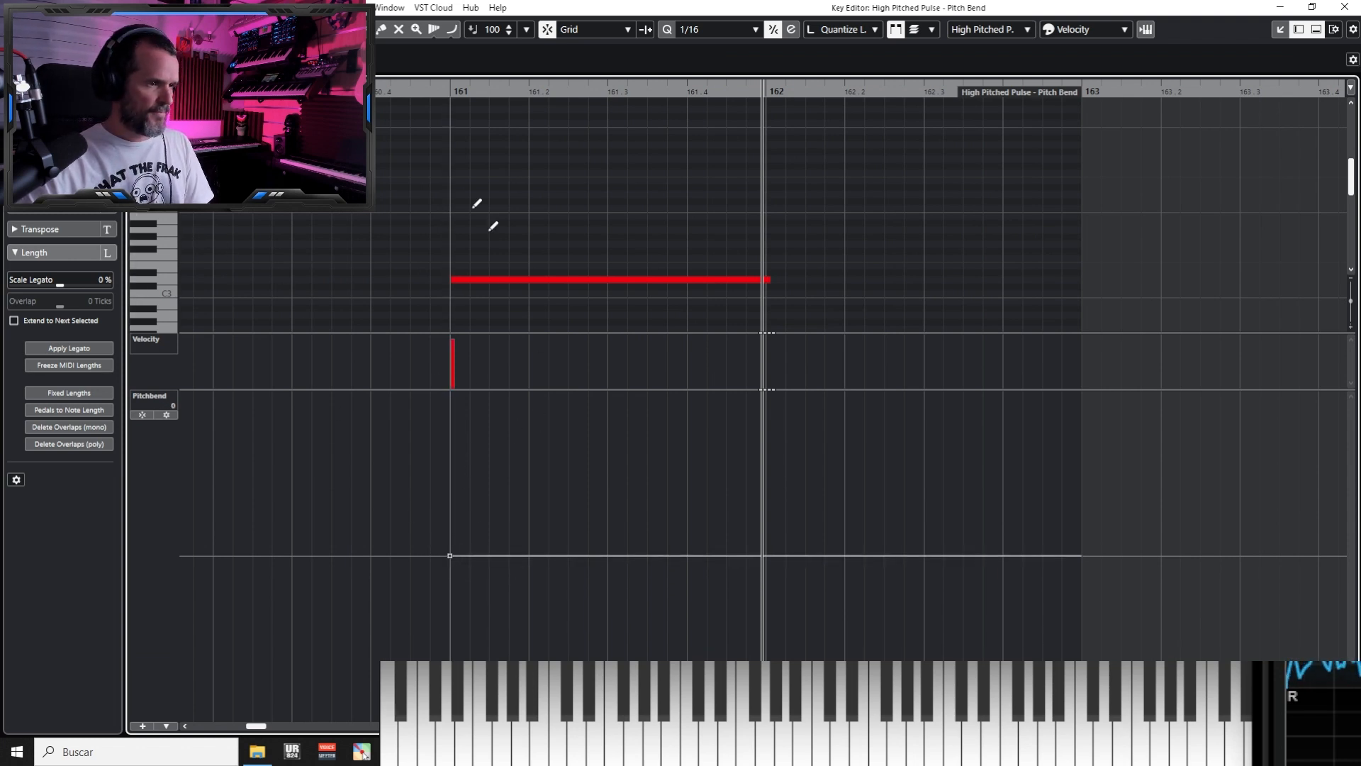
pyautogui.click(453, 31)
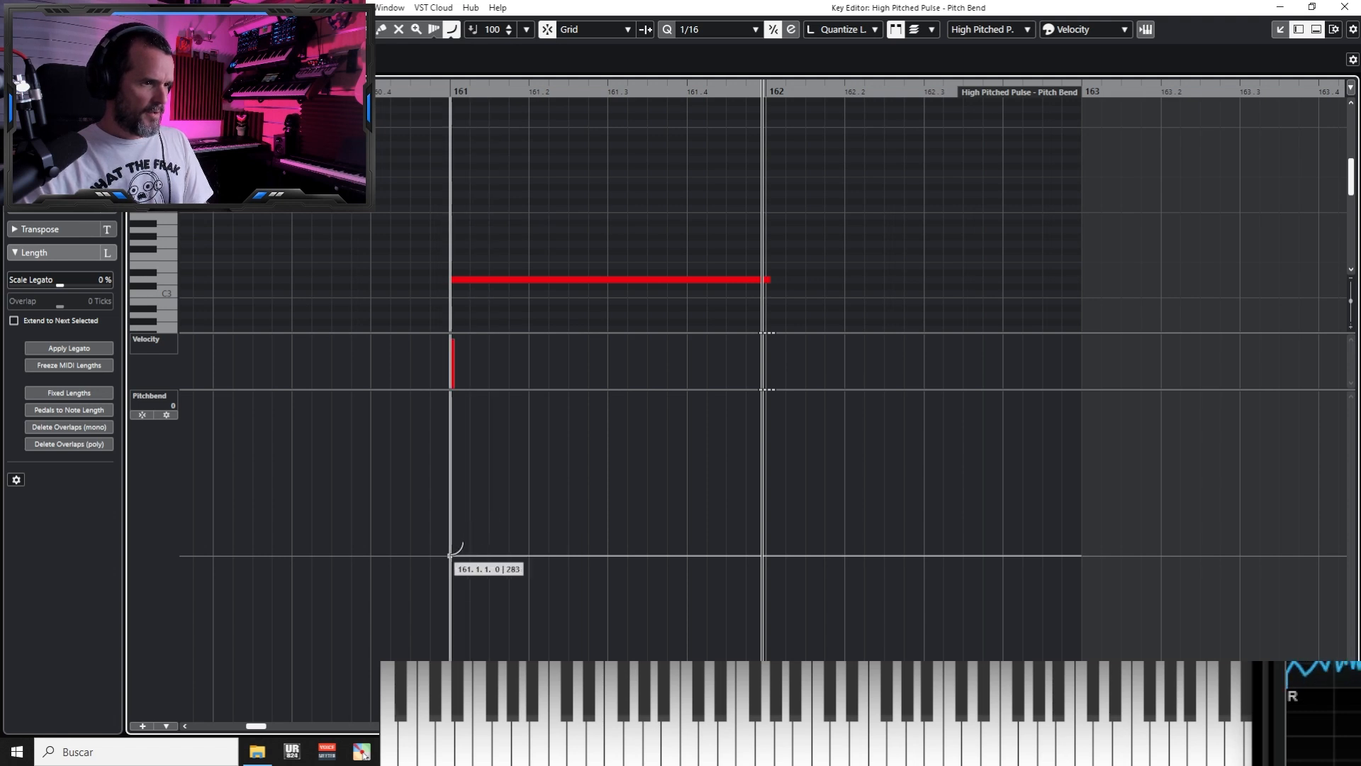
pyautogui.moveTo(456, 556); pyautogui.dragTo(764, 390)
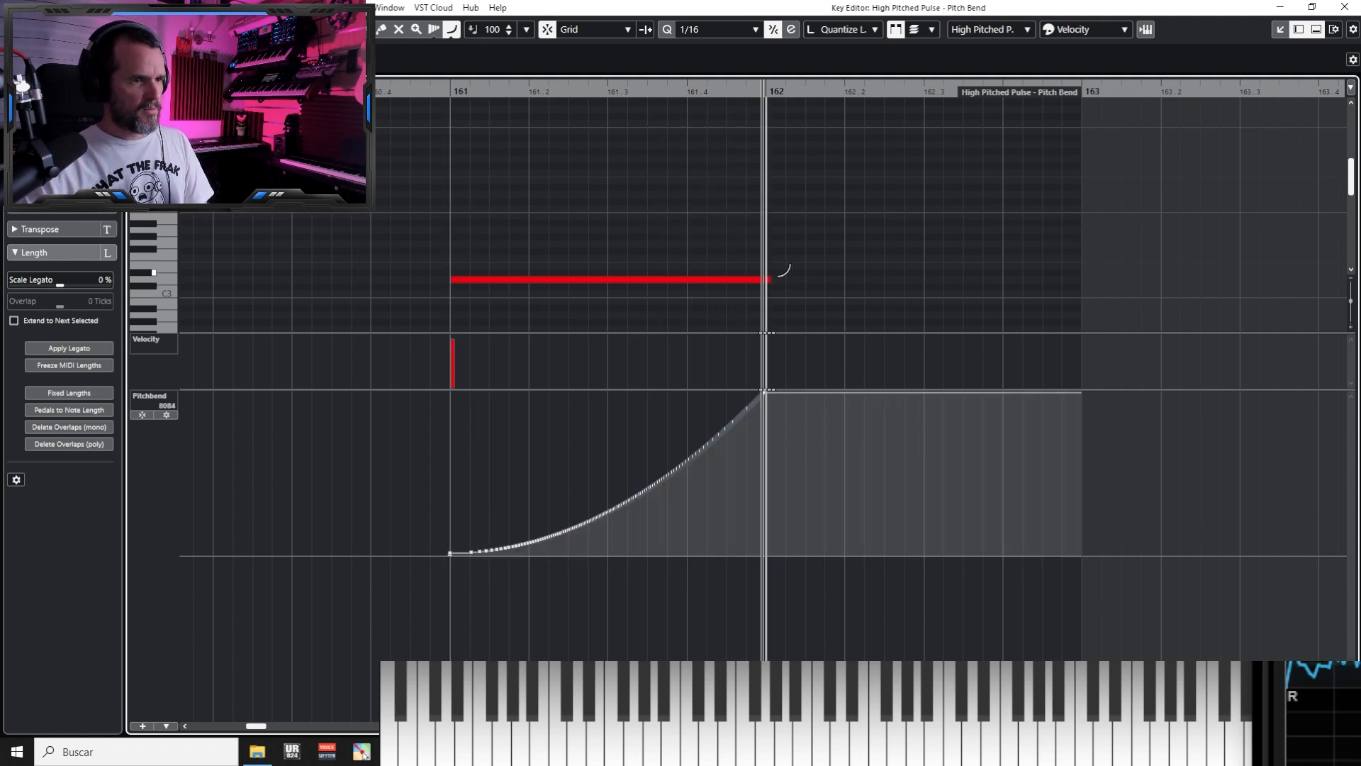
# Play back the passage from bar 159 to hear the pitch bend rise on the note
pyautogui.press('1')
pyautogui.click(762, 278)
pyautogui.press('space')
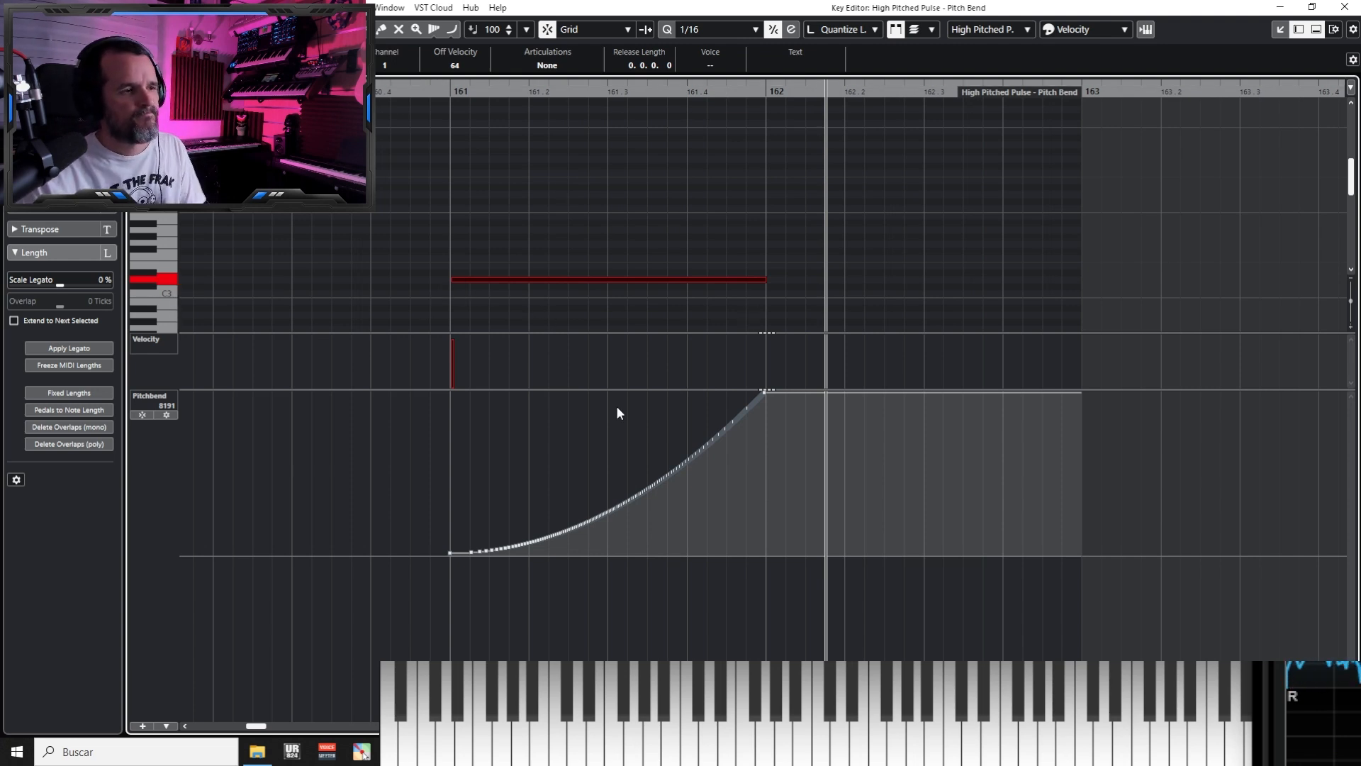
pyautogui.press('KP_0')
pyautogui.press('g')
pyautogui.press('g')
pyautogui.press('g')
pyautogui.press('g')
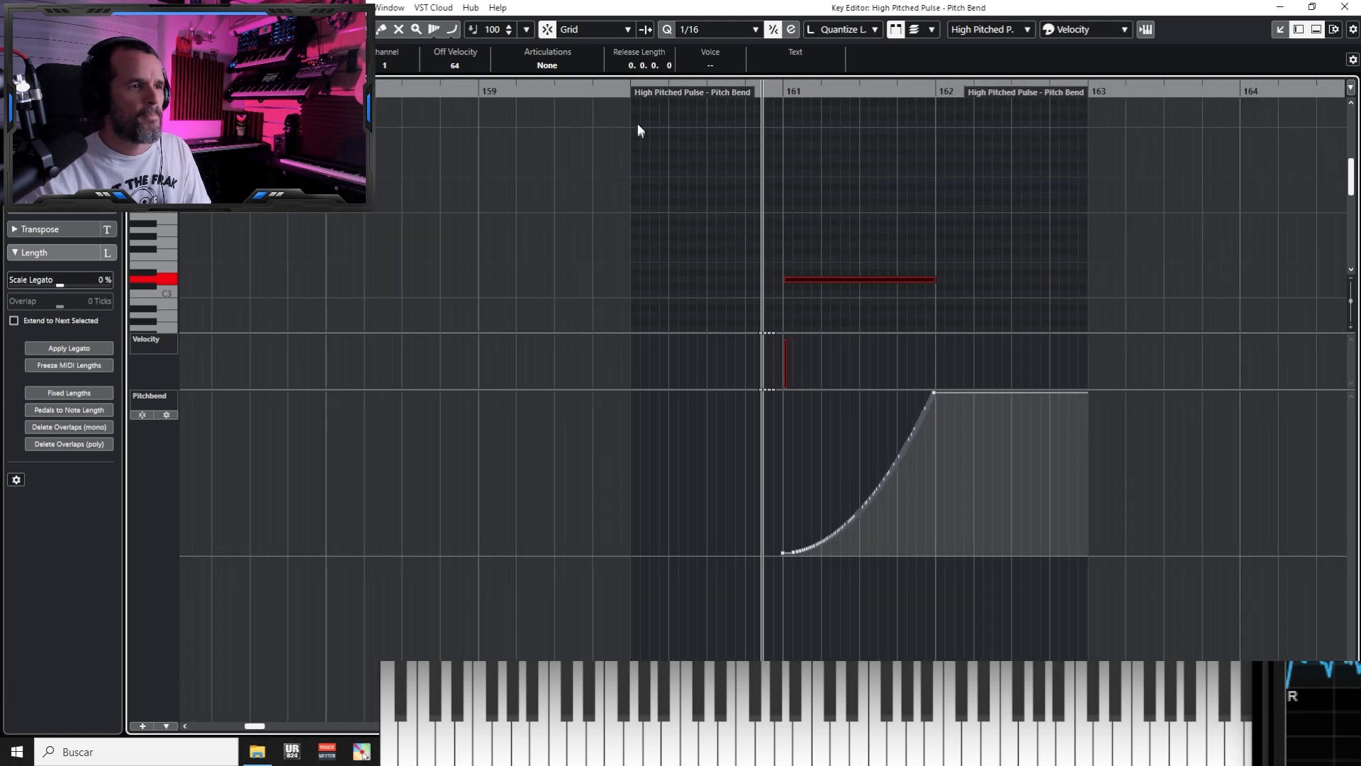
pyautogui.click(475, 90)
pyautogui.press('space')
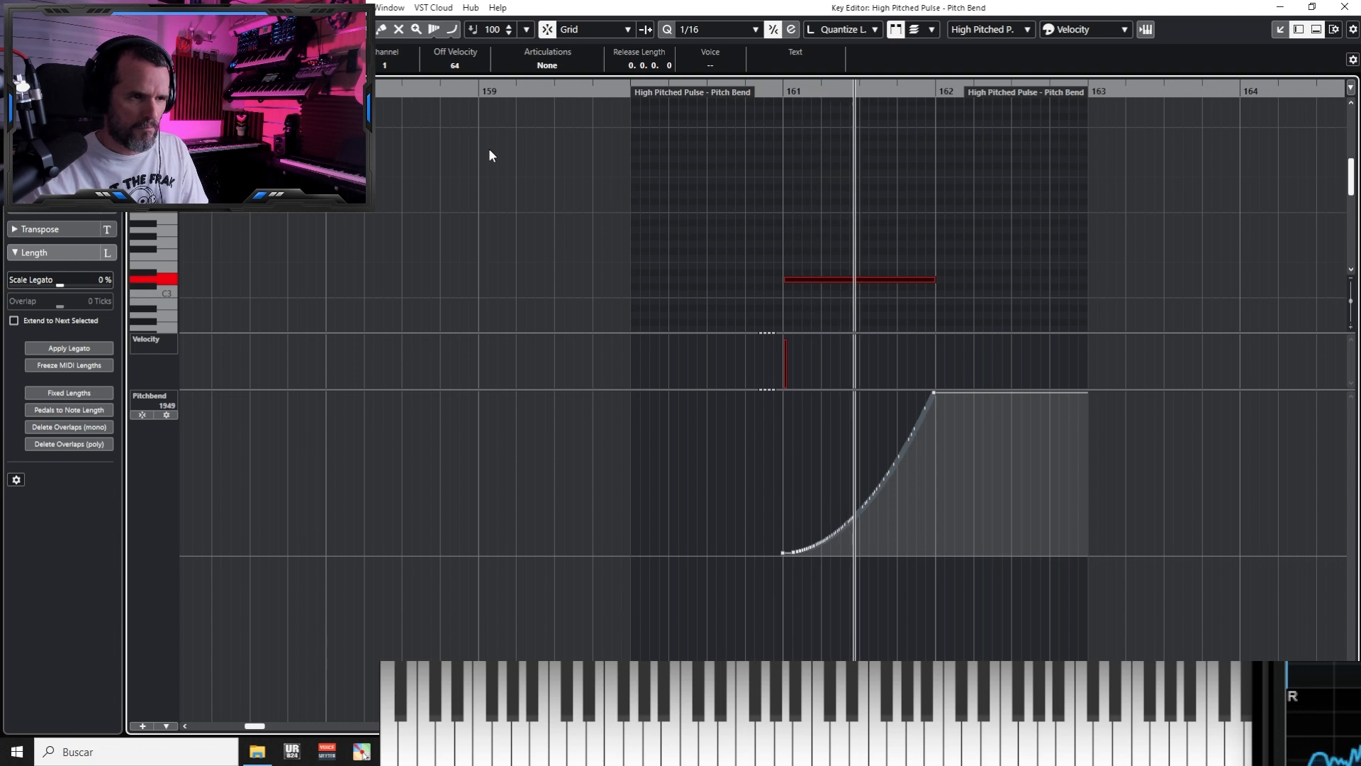
pyautogui.press('space')
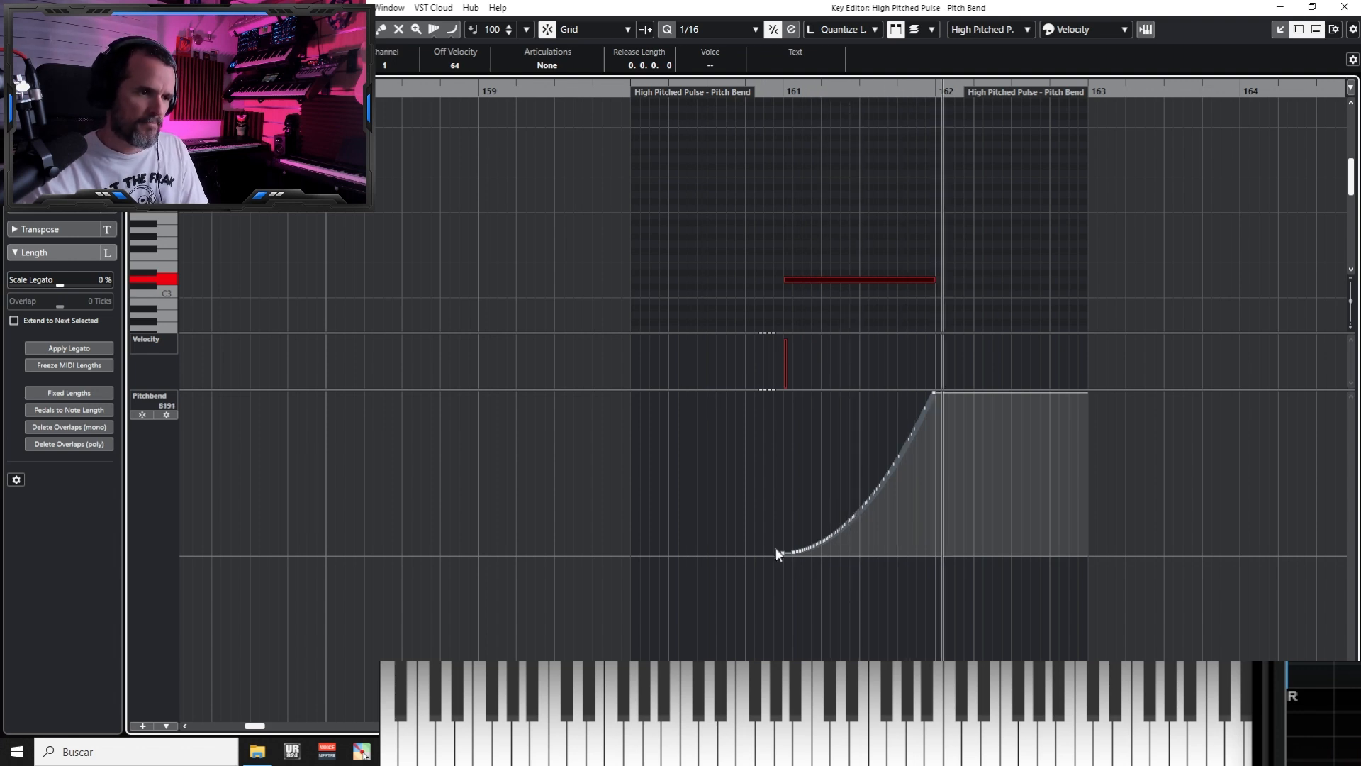
# Undo the pitch bend curve and delete the remaining pitch bend point at bar 161
pyautogui.hotkey('ctrl', 'z')
pyautogui.click(781, 553)
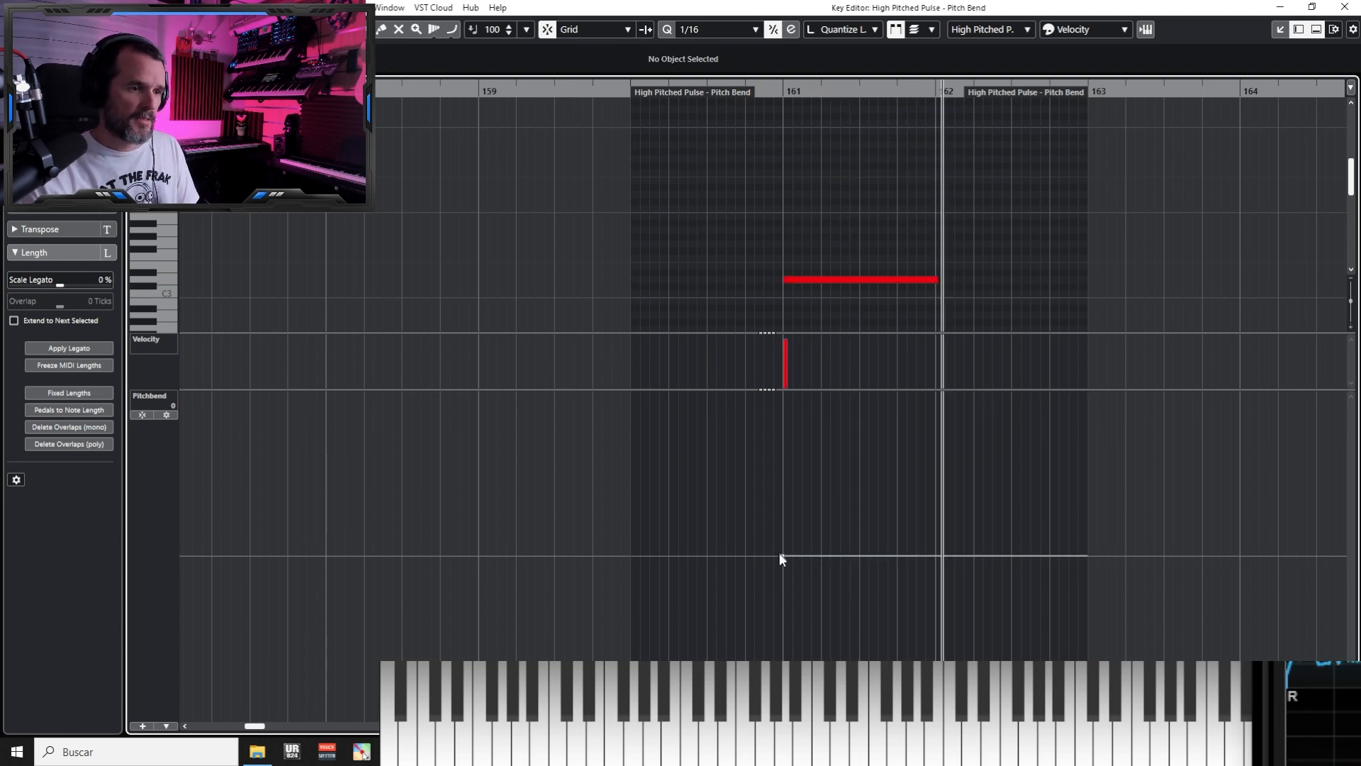
pyautogui.press('Delete')
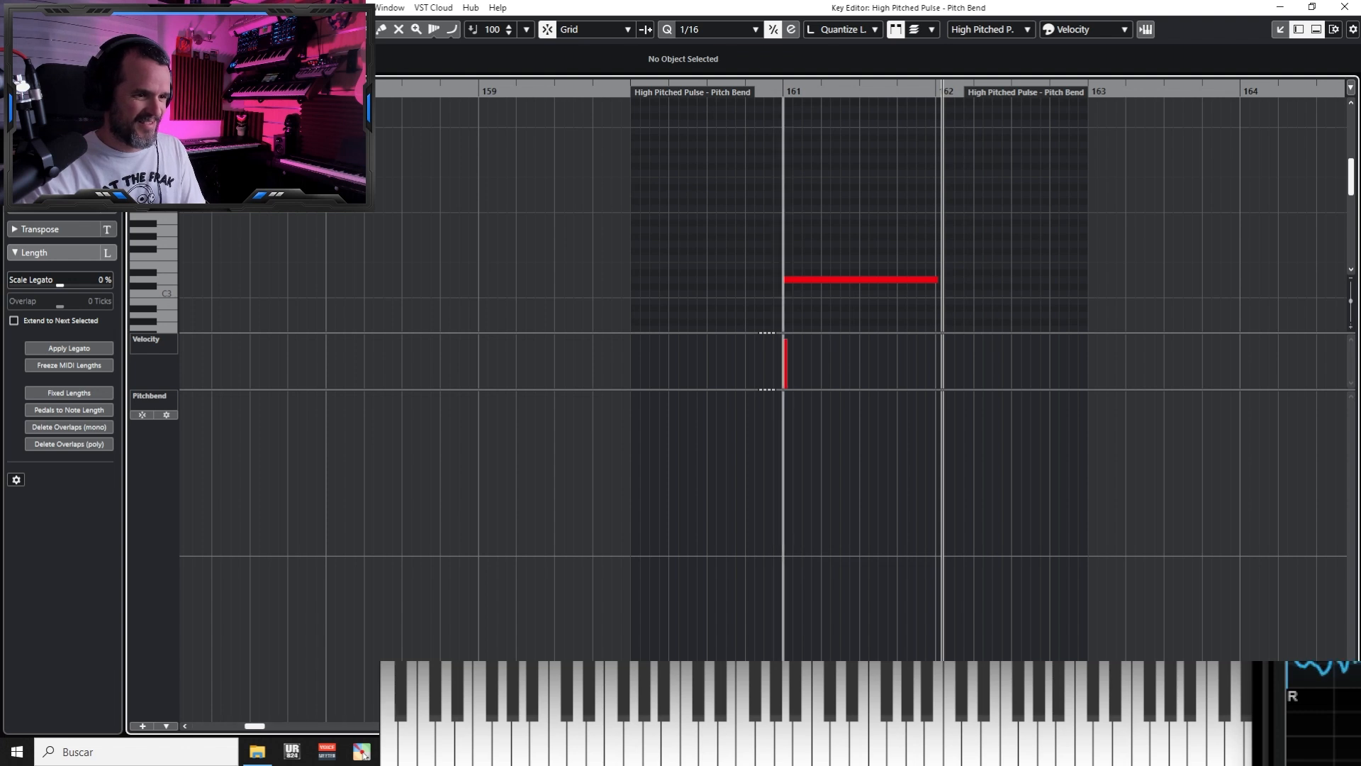
# Try to draw a pitch bend rise from the minimum at bar 161 to bar 162, and undo it
pyautogui.moveTo(783, 716)
pyautogui.mouseDown()
pyautogui.moveTo(872, 629)
pyautogui.moveTo(949, 436)
pyautogui.moveTo(946, 404)
pyautogui.mouseUp()
pyautogui.hotkey('ctrl', 'z')
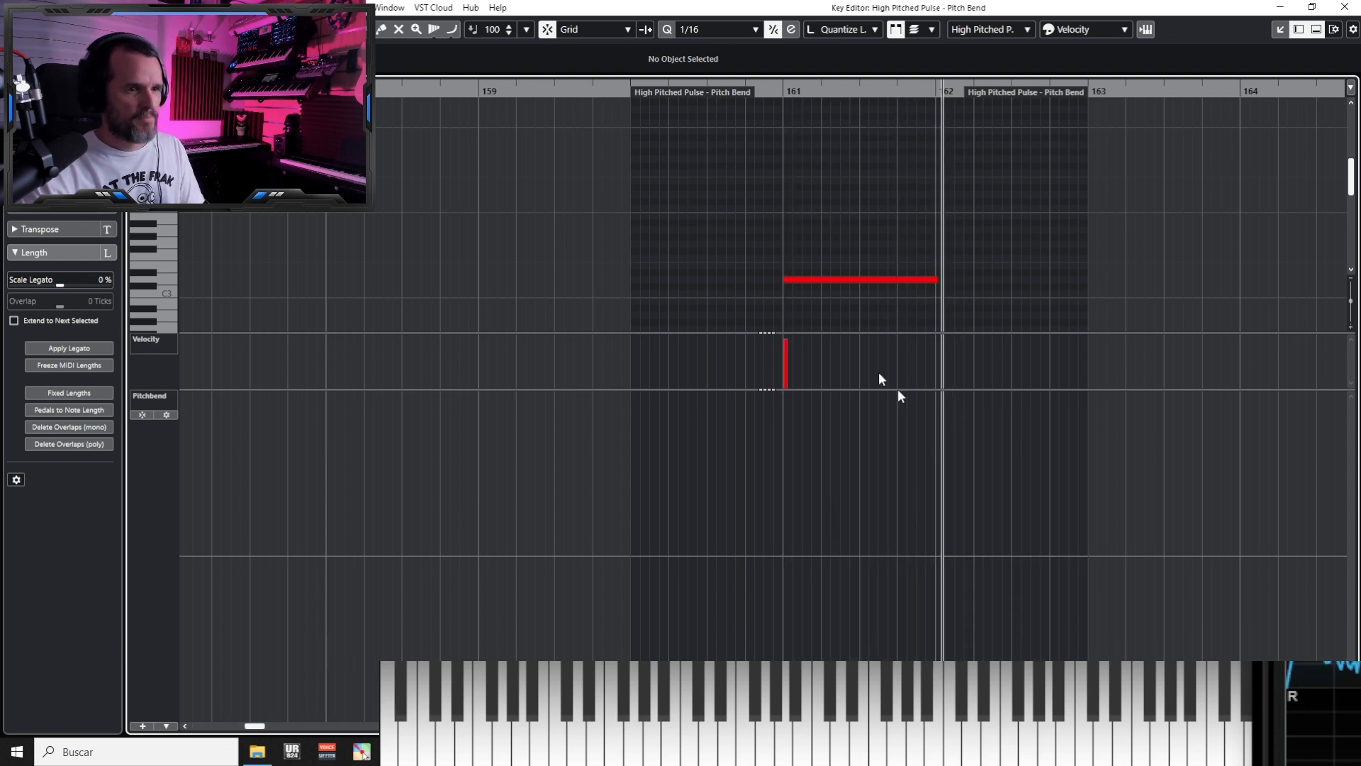
# Draw a parabolic pitch bend curve from the negative range at bar 161 up to the maximum at bar 162
pyautogui.click(452, 29)
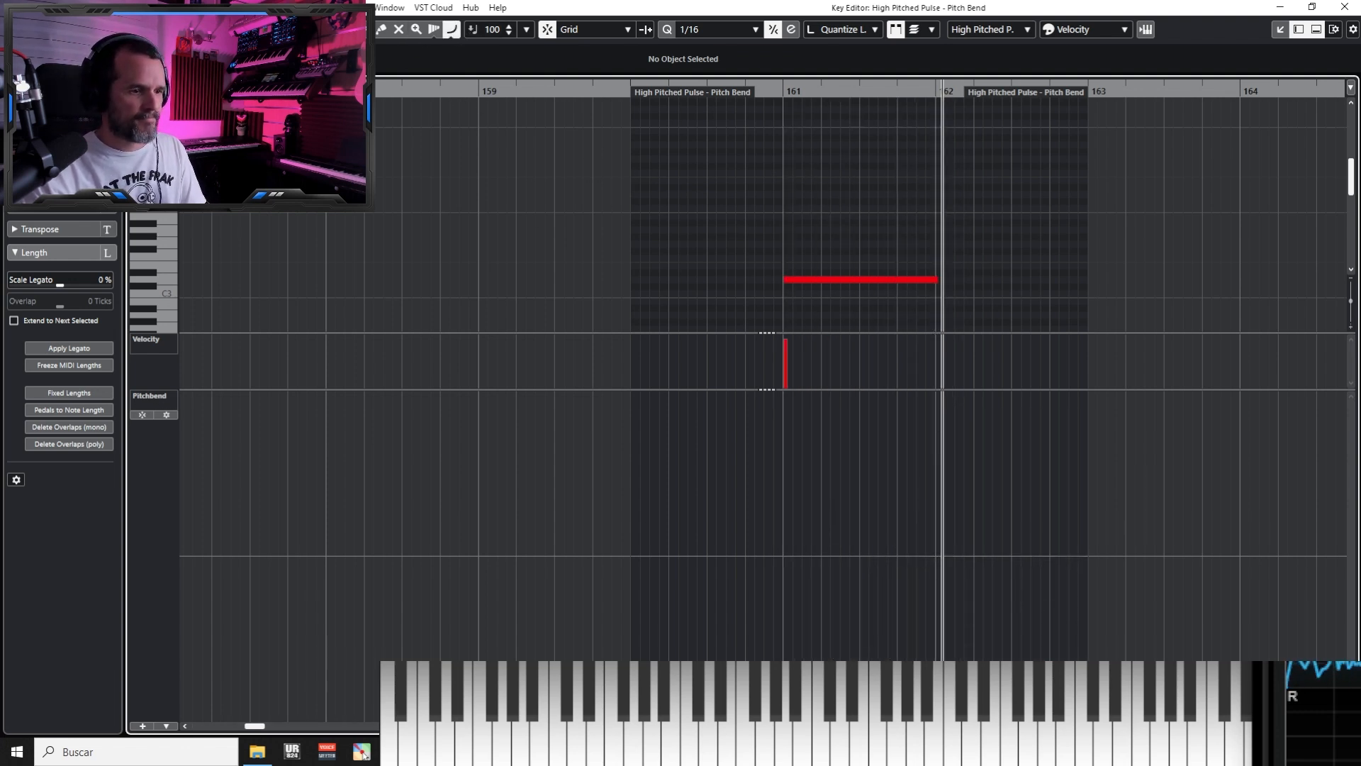
pyautogui.moveTo(783, 716)
pyautogui.mouseDown()
pyautogui.moveTo(915, 510)
pyautogui.moveTo(938, 386)
pyautogui.mouseUp()
pyautogui.hotkey('ctrl', 'z')
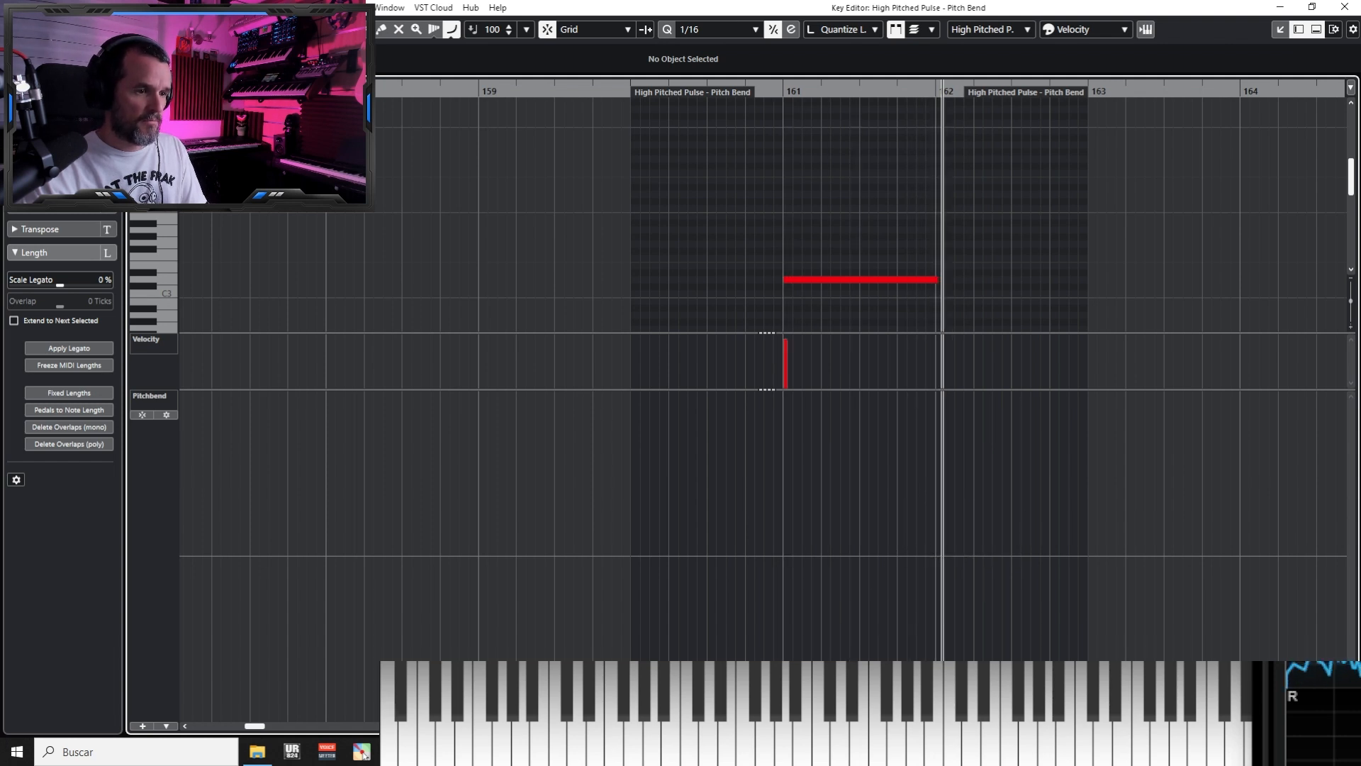
pyautogui.moveTo(829, 709)
pyautogui.mouseDown()
pyautogui.moveTo(953, 433)
pyautogui.moveTo(936, 385)
pyautogui.mouseUp()
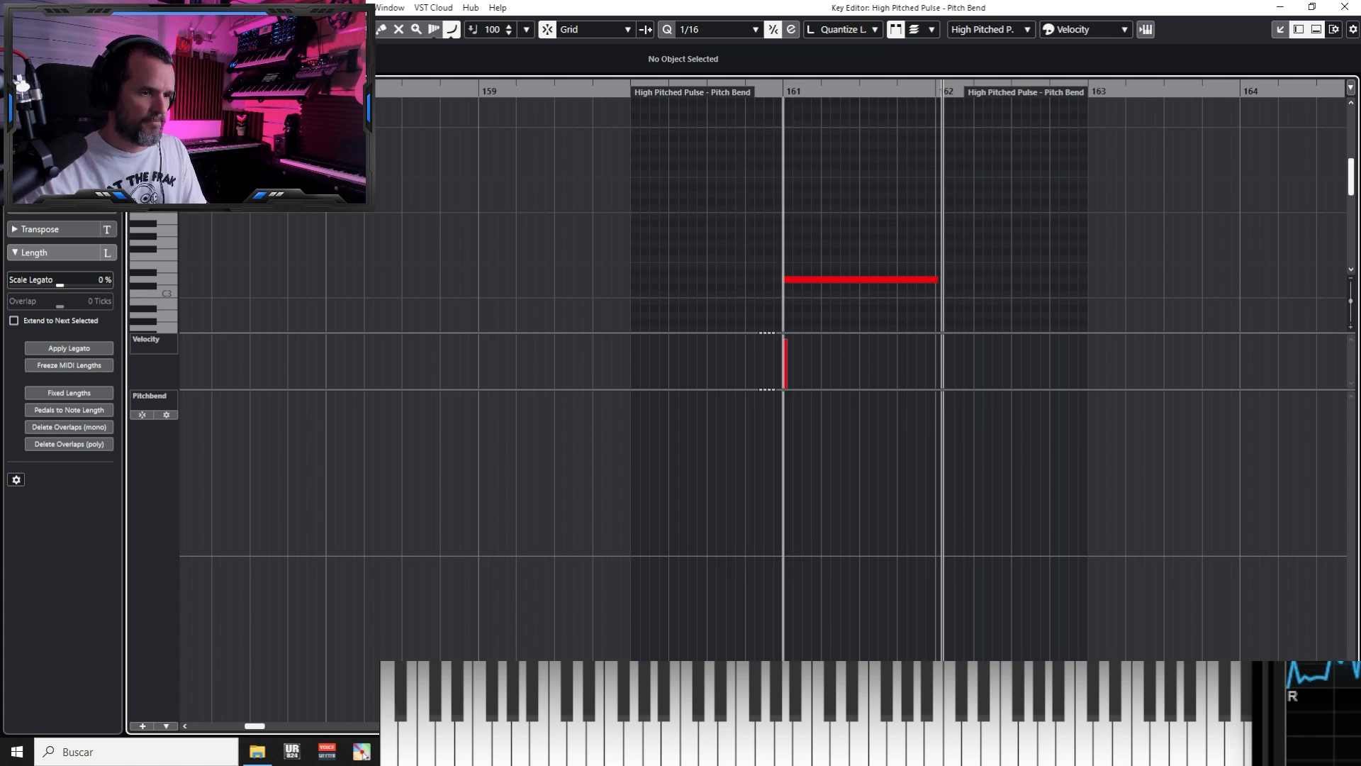
pyautogui.moveTo(784, 709)
pyautogui.mouseDown()
pyautogui.moveTo(850, 624)
pyautogui.moveTo(938, 403)
pyautogui.moveTo(946, 431)
pyautogui.mouseUp()
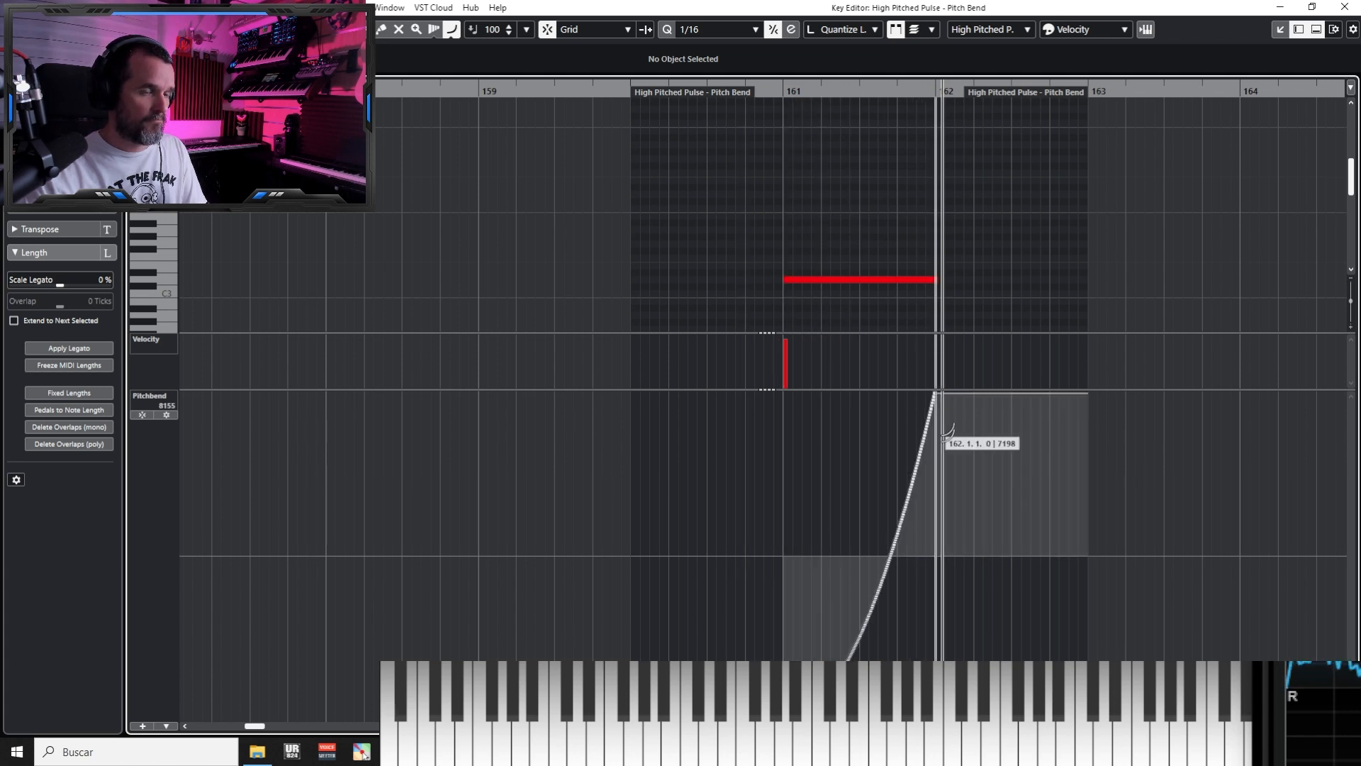
# Play back the redrawn pitch bend from bar 161 and return to the project window
pyautogui.click(784, 90)
pyautogui.press('space')
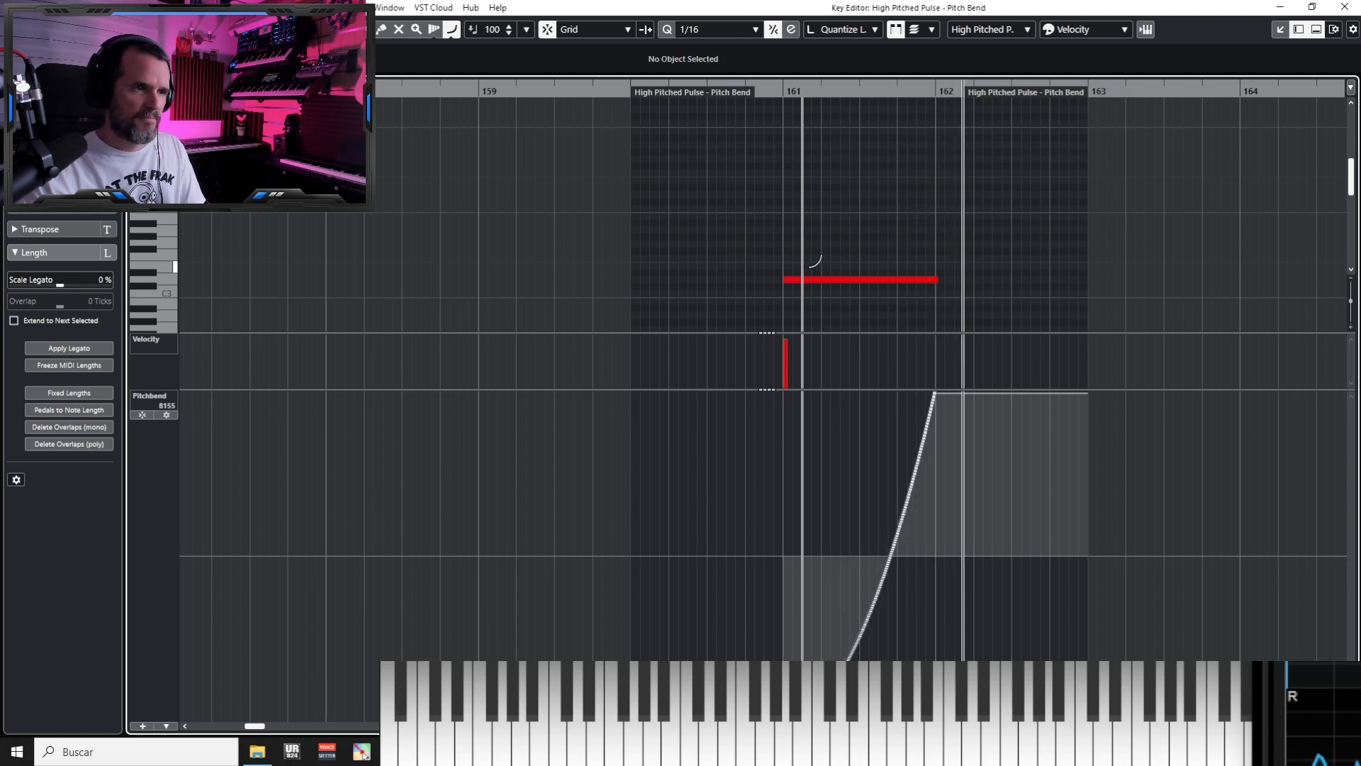
pyautogui.press('1')
pyautogui.press('h')
pyautogui.press('h')
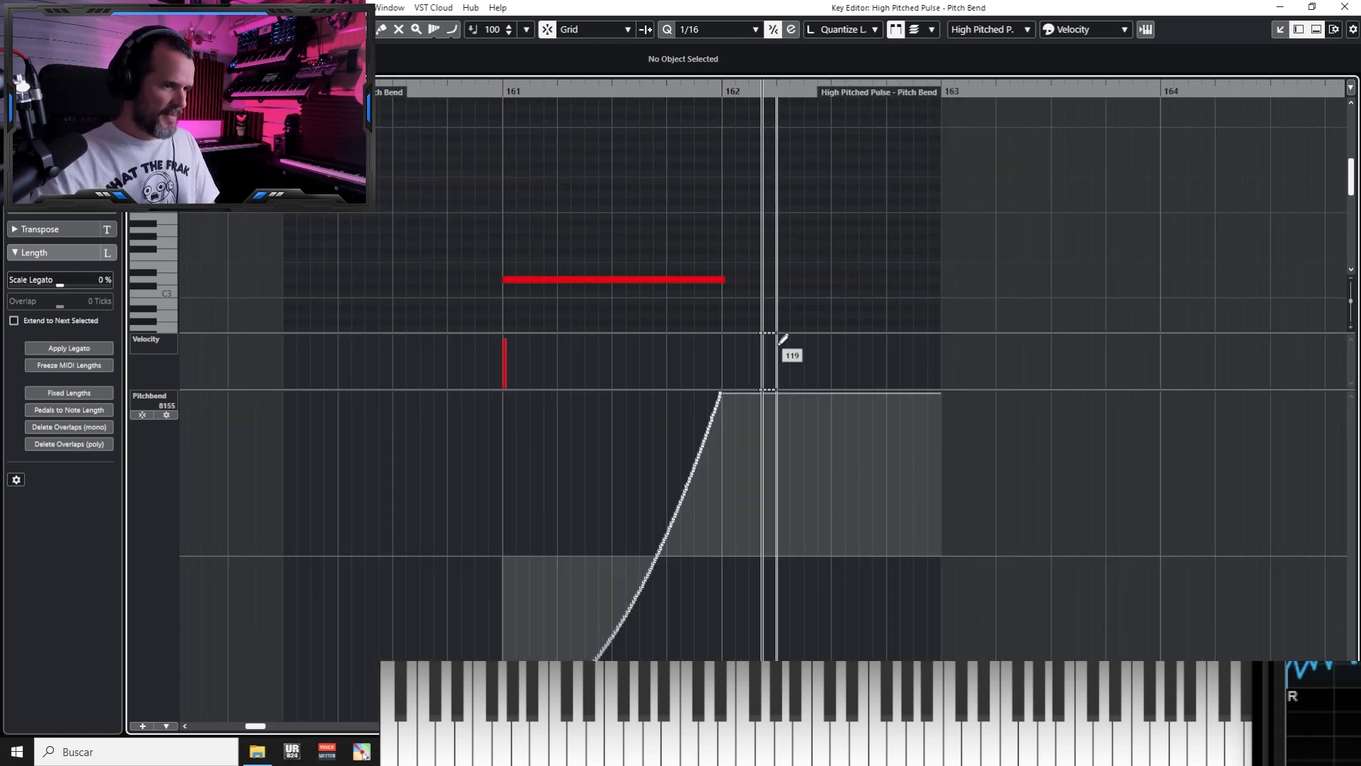
pyautogui.moveTo(815, 290); pyautogui.dragTo(970, 269)
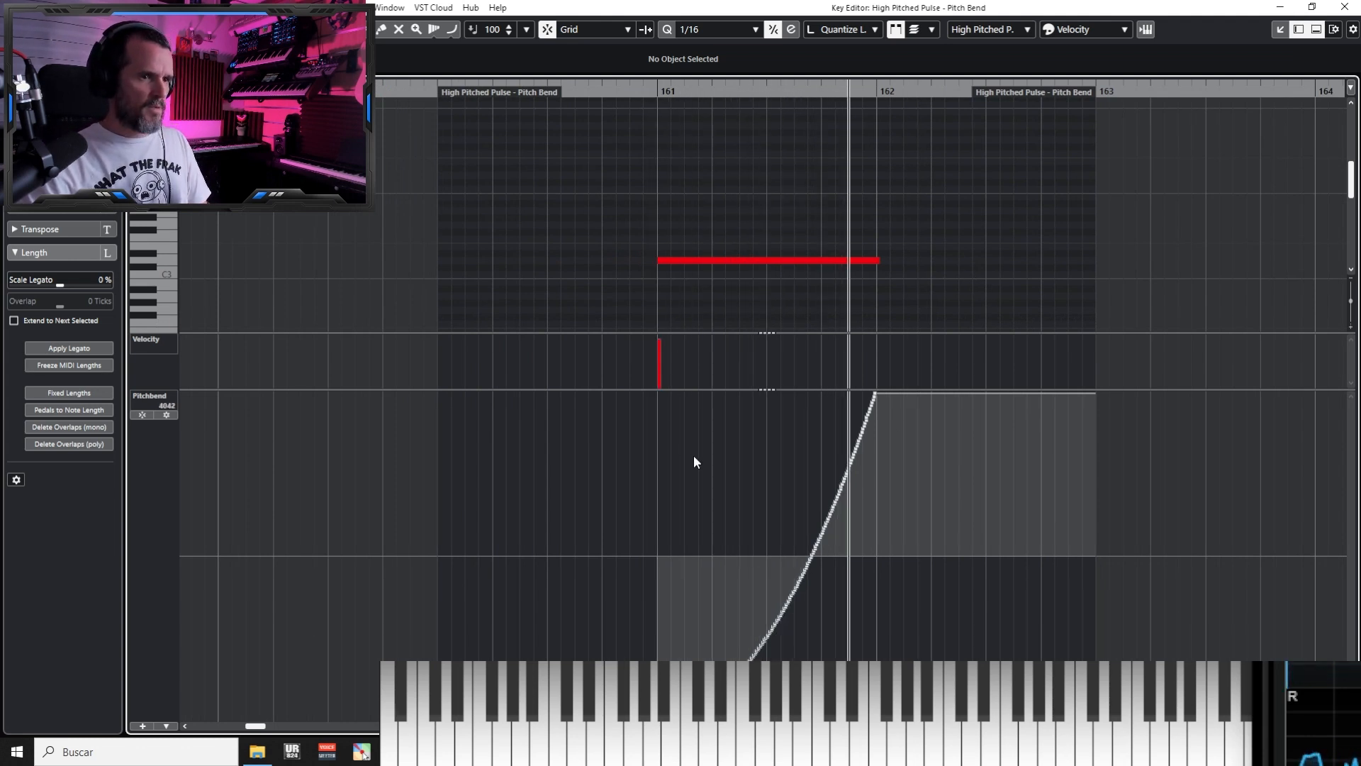
pyautogui.press('Return')
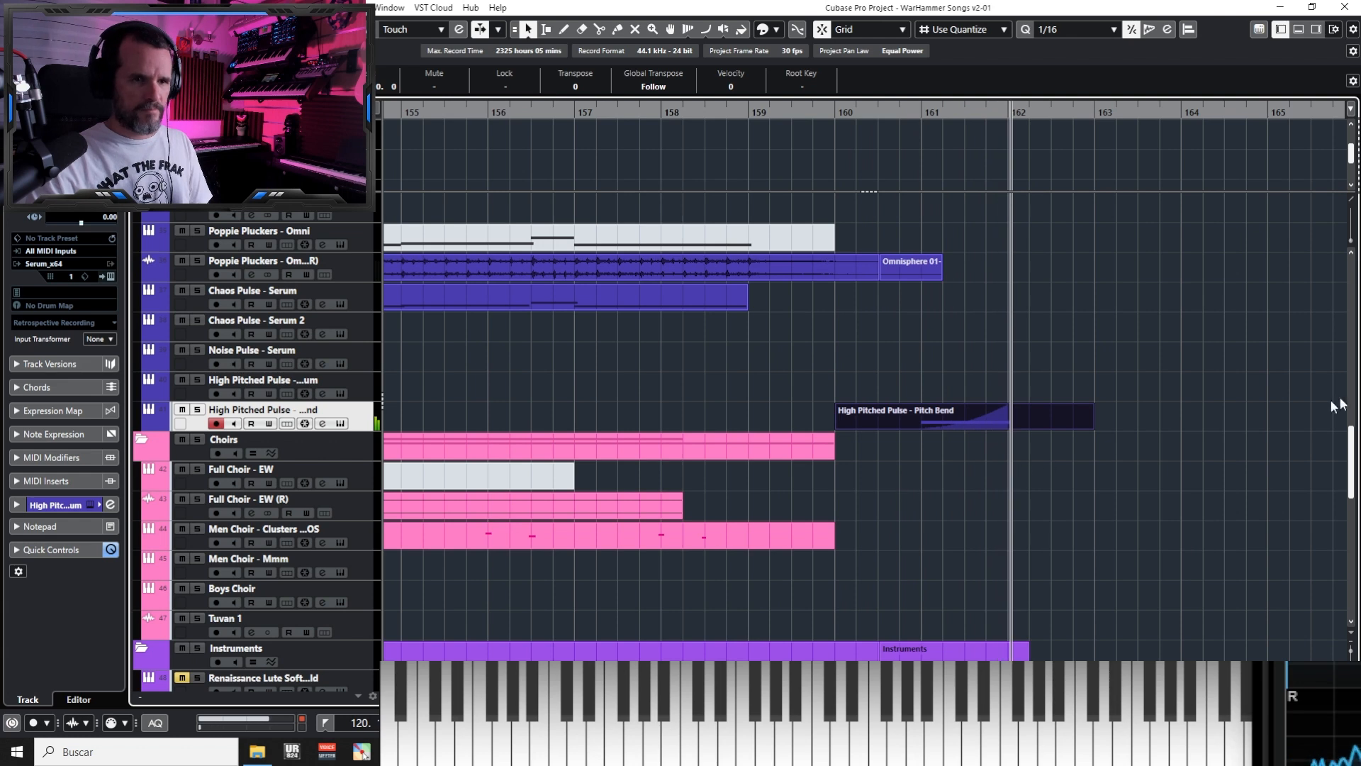
# Enable automation read and write for the pitch bend track's Serum instrument and raise its filter cutoff to the maximum
pyautogui.click(341, 423)
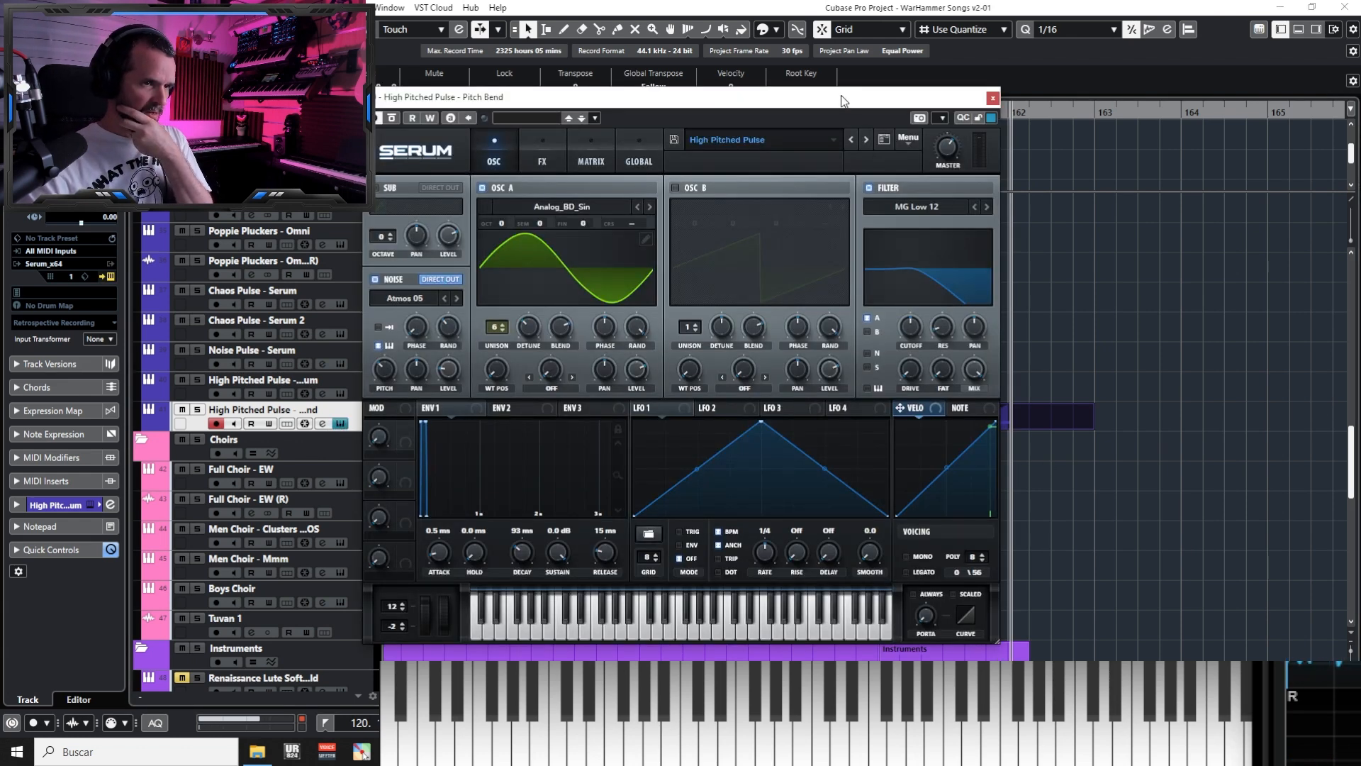
pyautogui.moveTo(843, 101); pyautogui.dragTo(1359, 128)
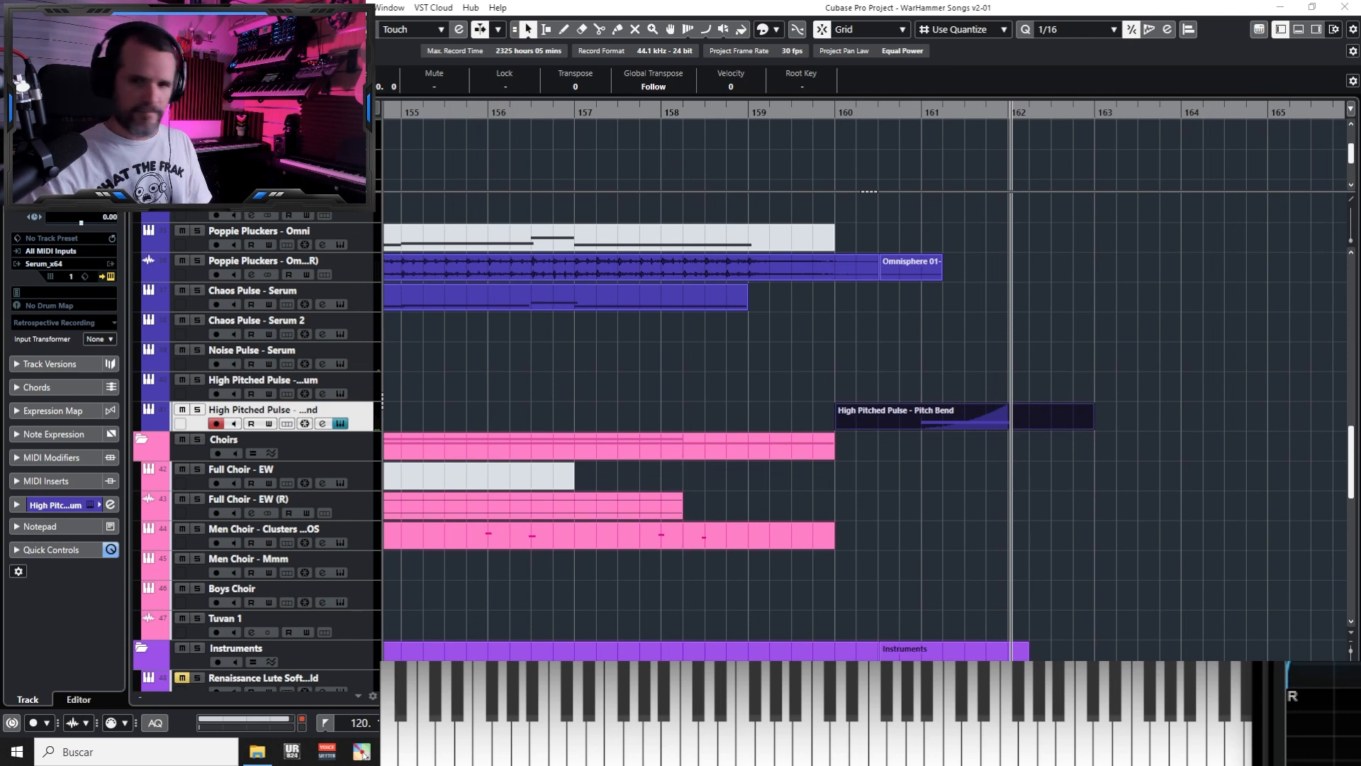
pyautogui.moveTo(1359, 213); pyautogui.dragTo(691, 132)
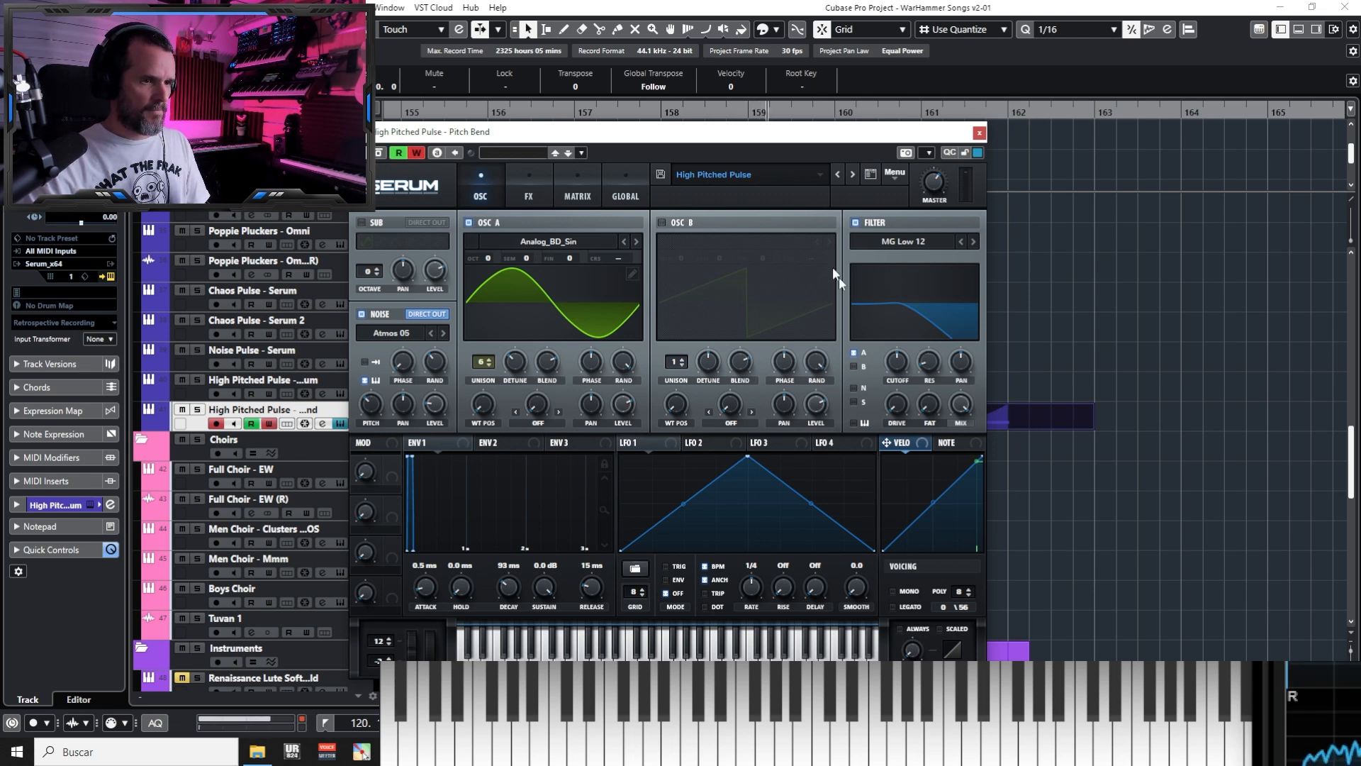
pyautogui.moveTo(894, 367); pyautogui.dragTo(883, 279)
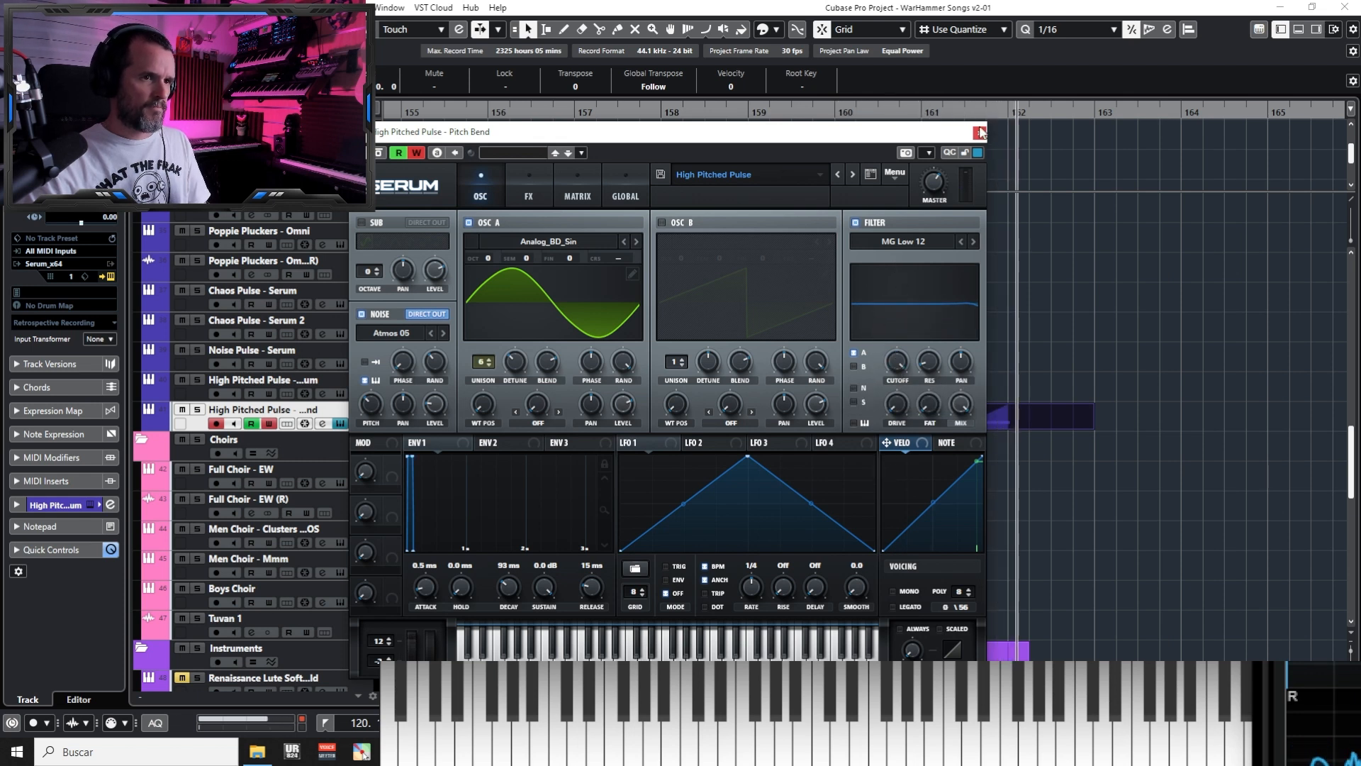
pyautogui.click(979, 134)
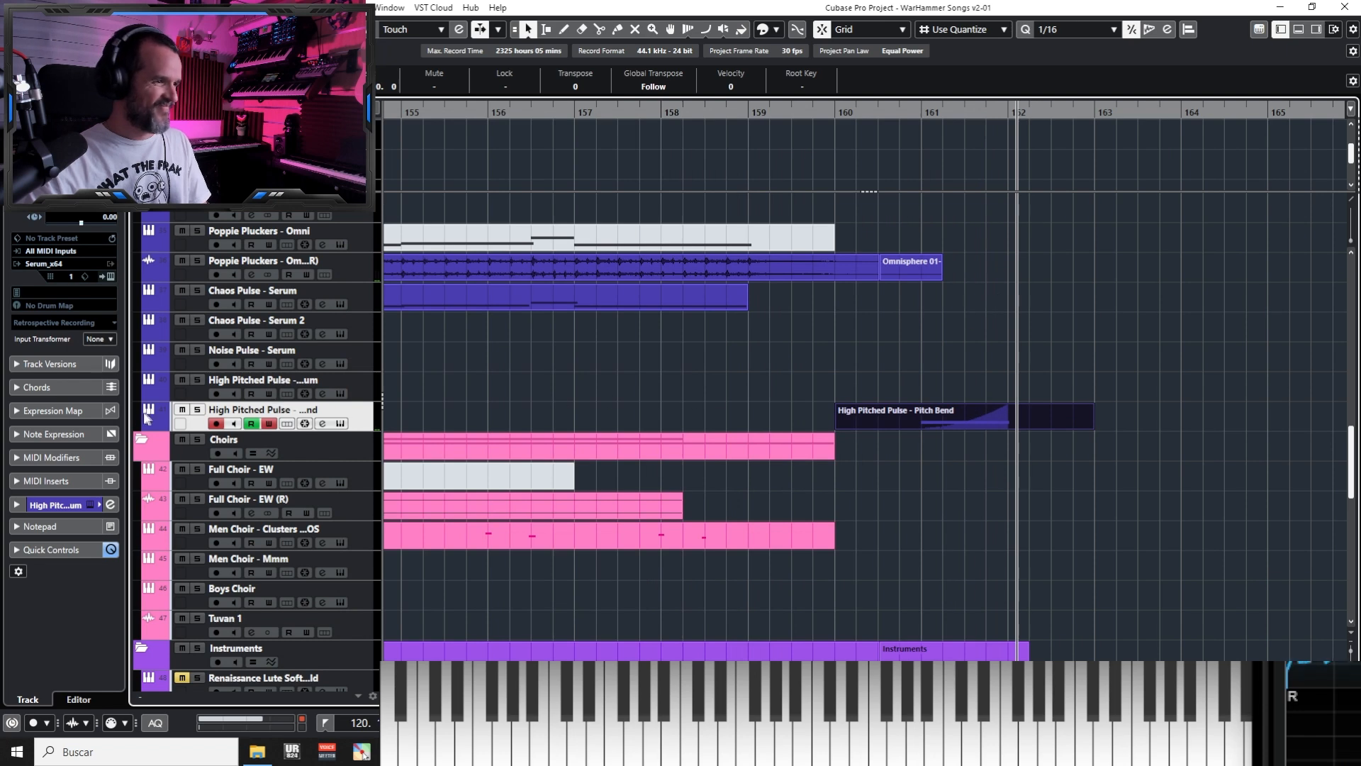
# Show the Fil Cutoff automation lane beneath the High Pitched Pulse - Pitch Bend track and enlarge its height
pyautogui.click(148, 423)
pyautogui.click(275, 441)
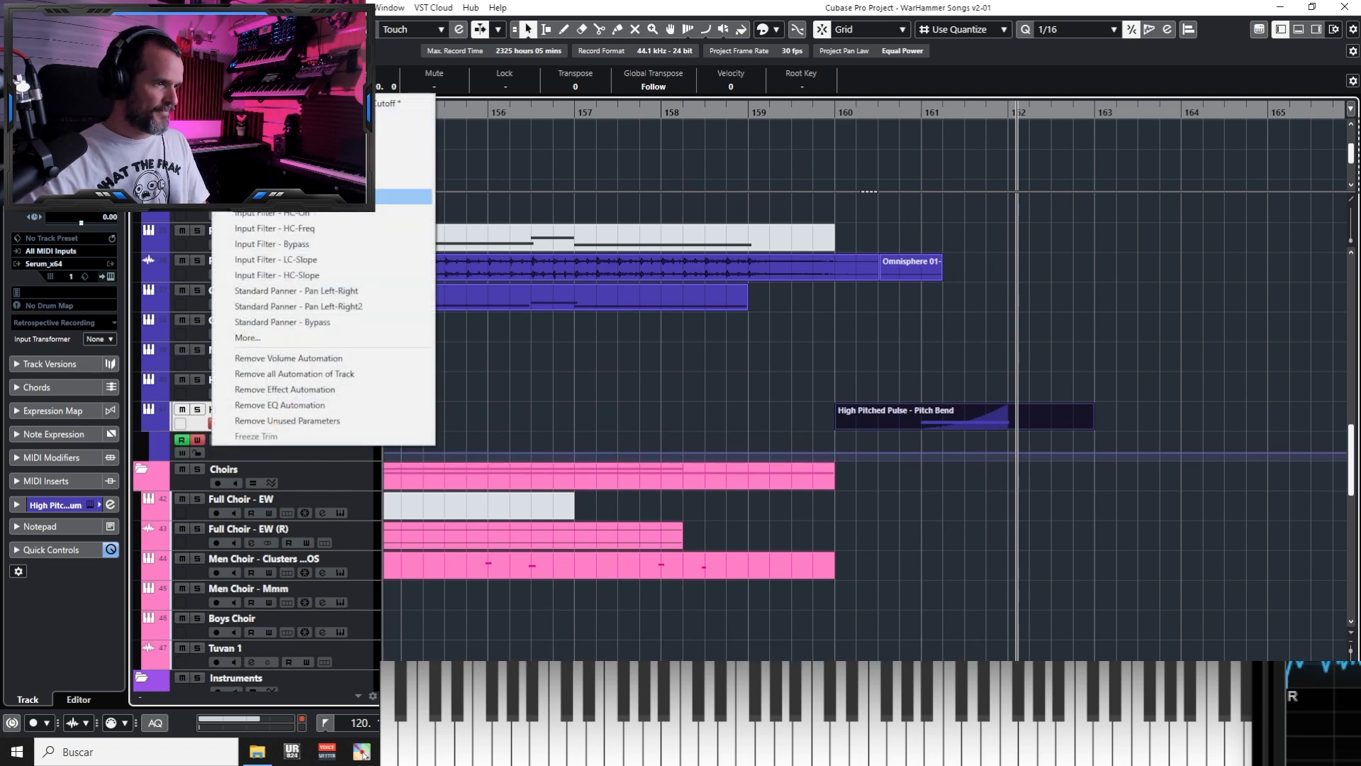
pyautogui.click(404, 102)
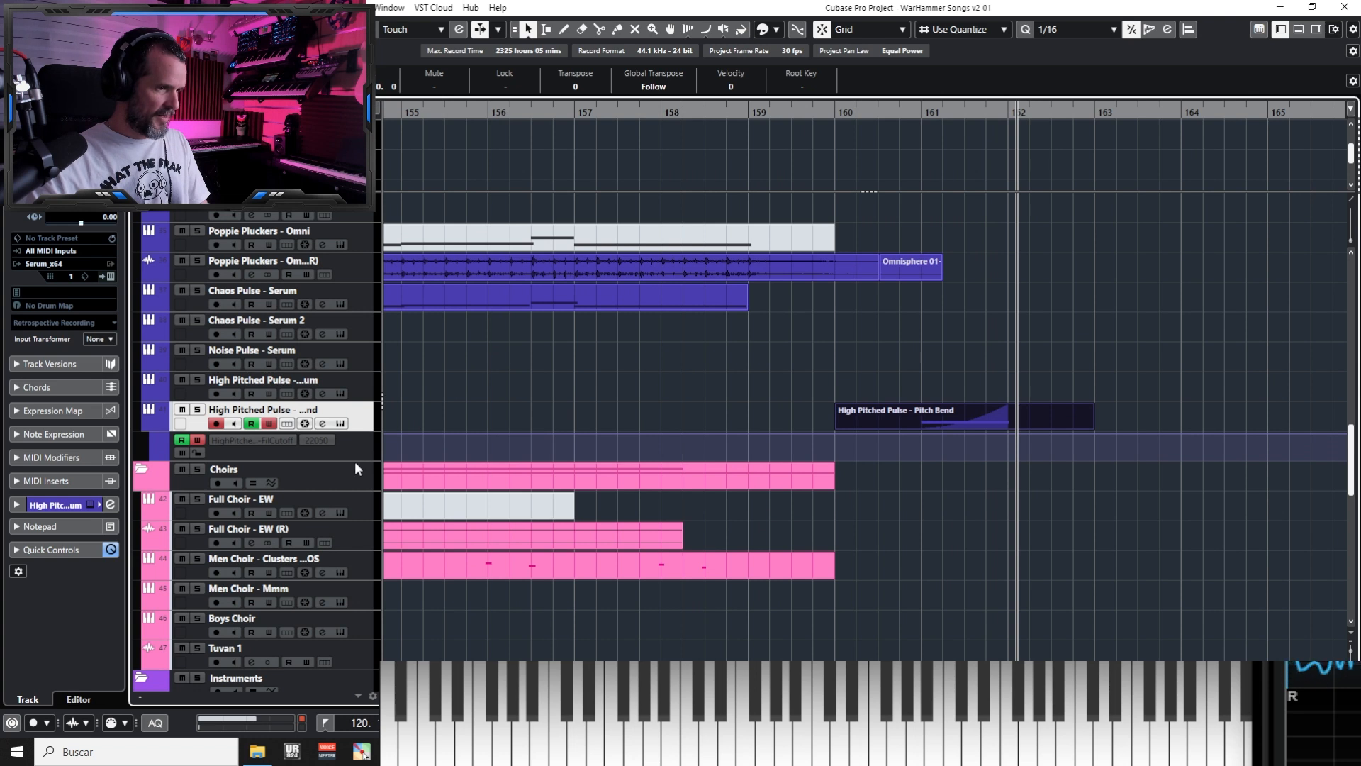
pyautogui.moveTo(354, 460); pyautogui.dragTo(355, 575)
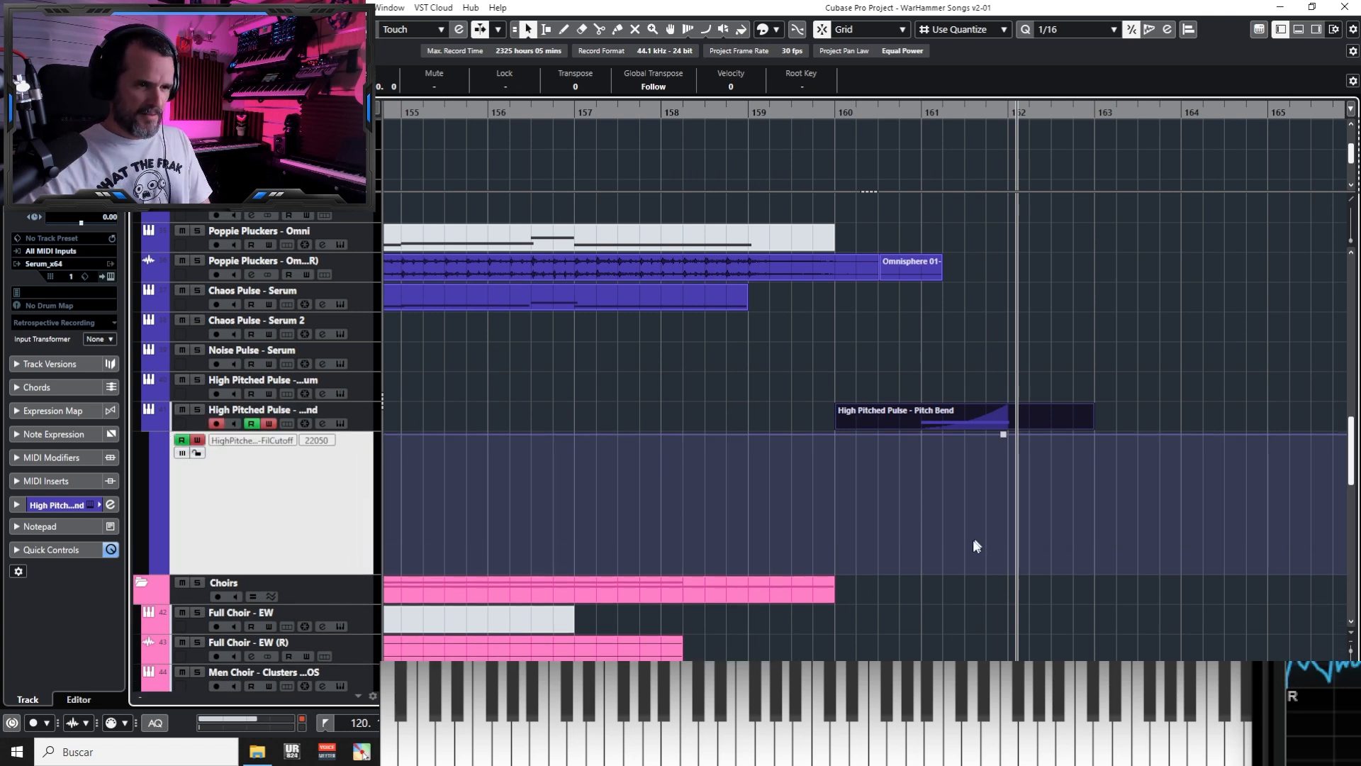
# Draw a parabolic filter cutoff rise with the Parabola tool from bar 161 to the maximum at bar 162
pyautogui.click(705, 30)
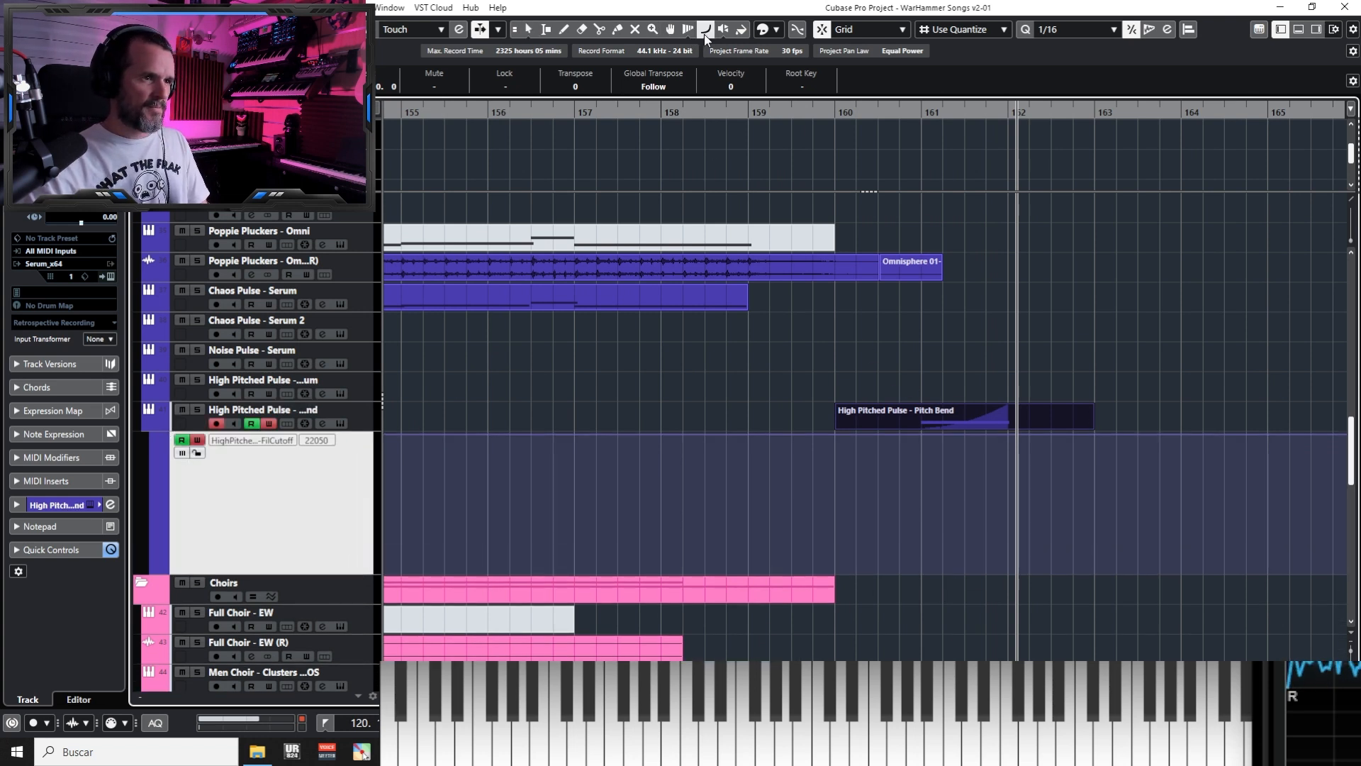
pyautogui.moveTo(925, 528); pyautogui.dragTo(1008, 434)
# Solo the pitch bend track and play from bar 161 to check the cutoff sweep in Serum
pyautogui.click(921, 111)
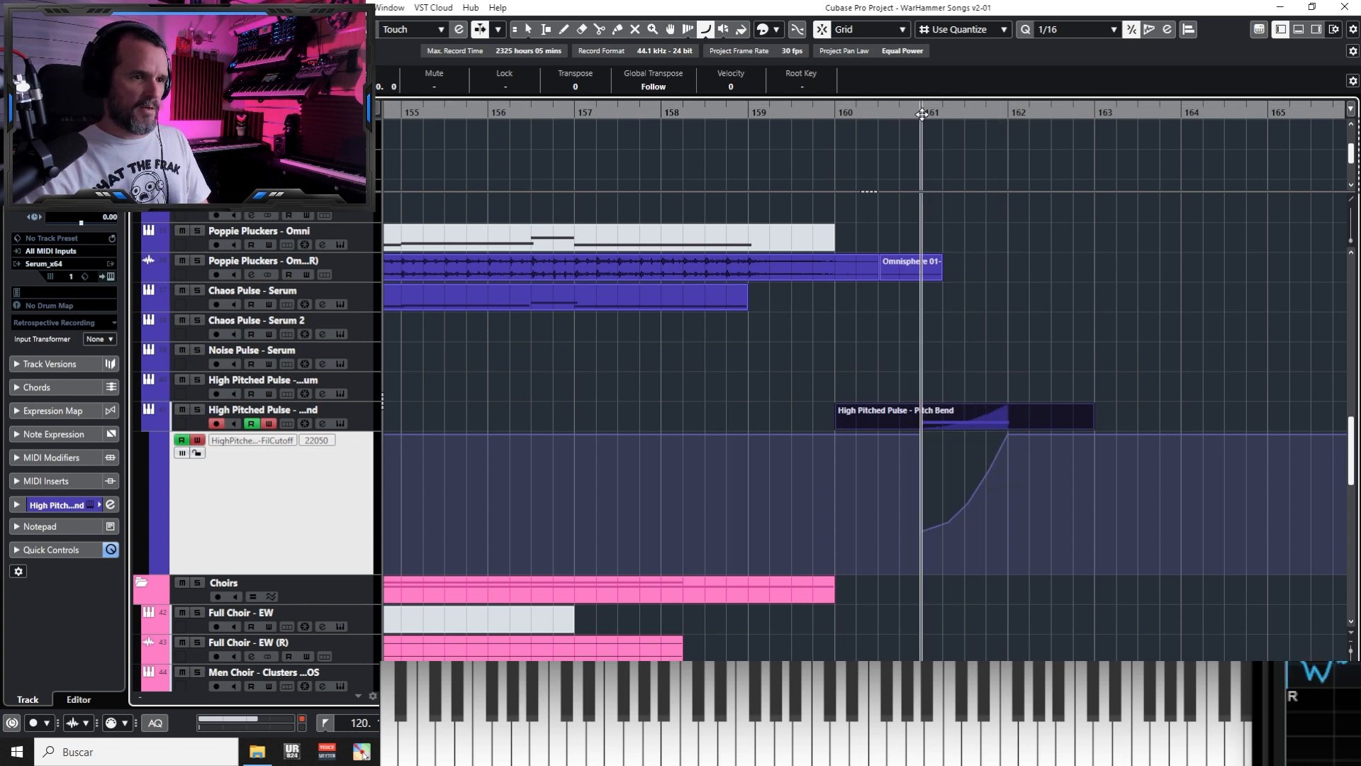
pyautogui.click(344, 428)
pyautogui.press('s')
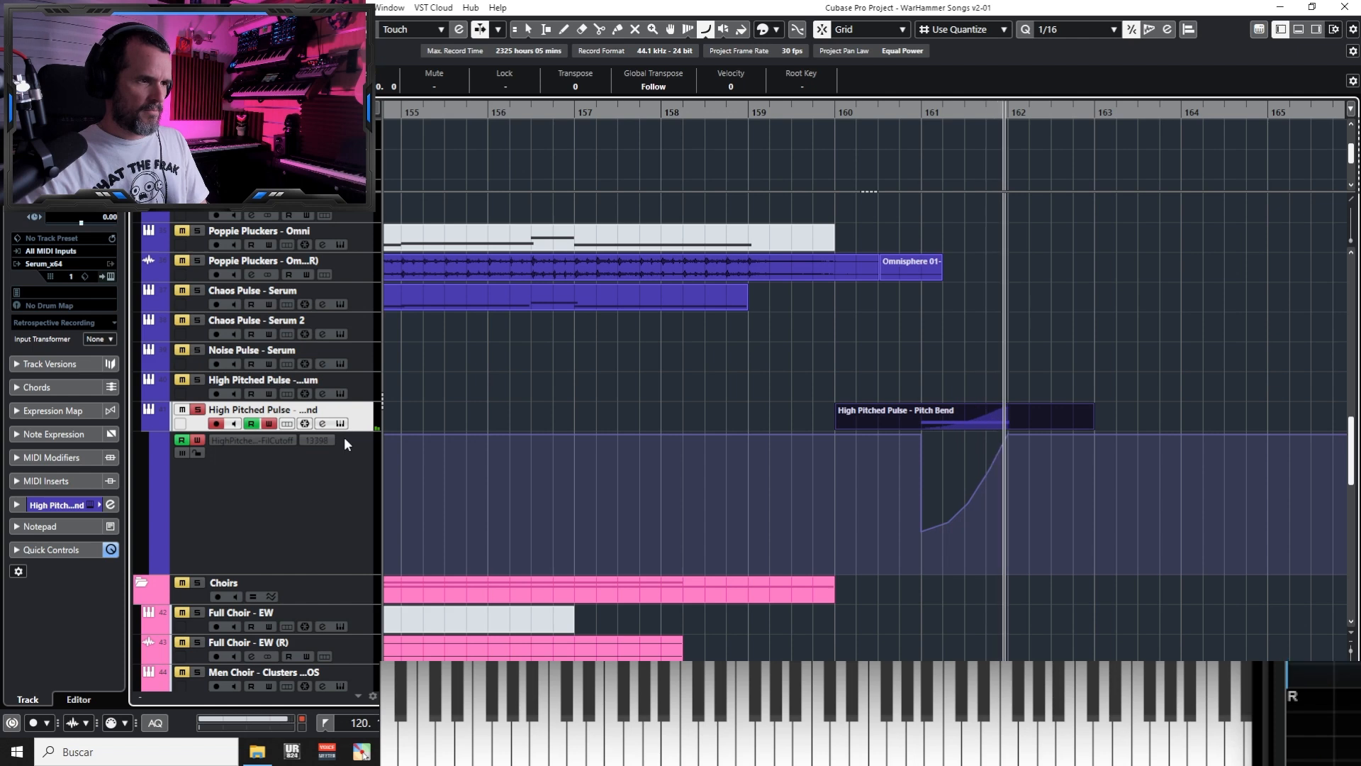
pyautogui.click(339, 423)
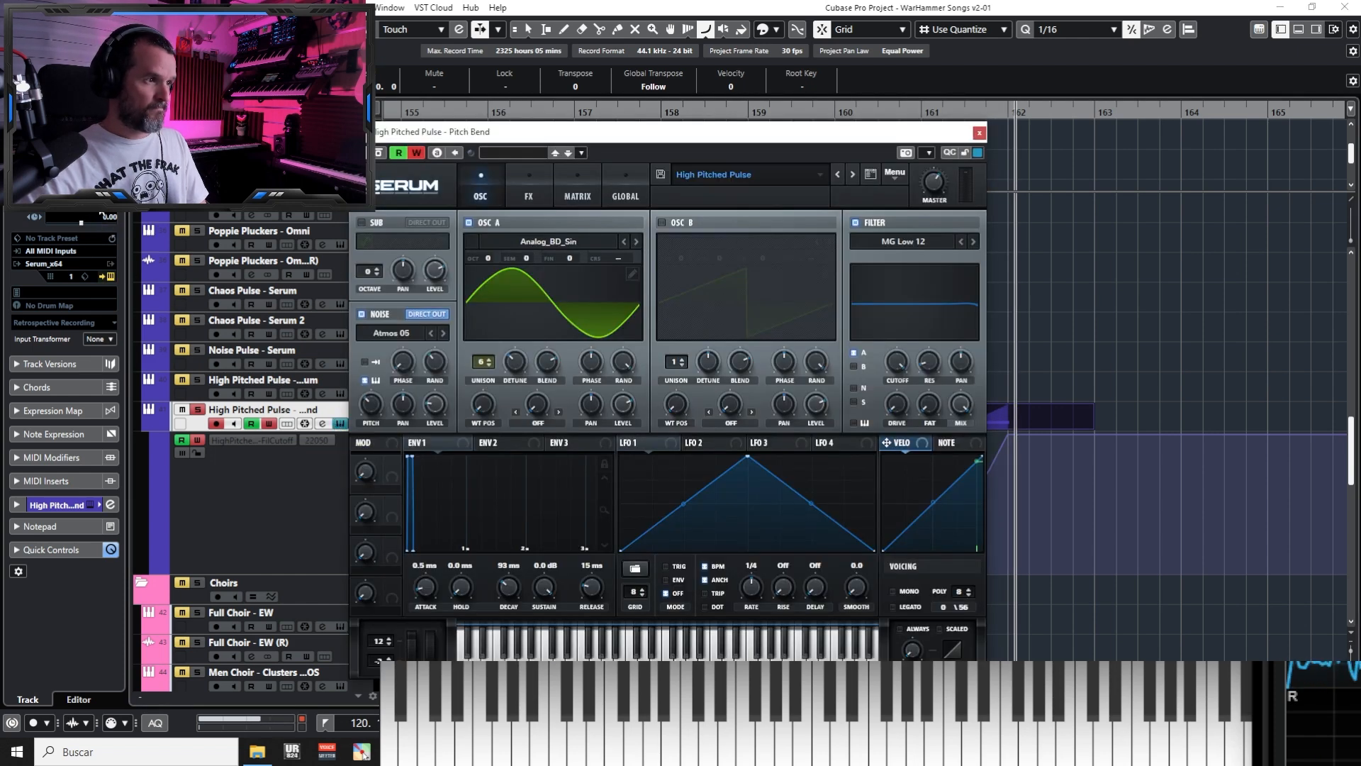
pyautogui.click(978, 134)
# Switch the track's automation lane to Volume and delete the volume point near bar 121
pyautogui.click(227, 441)
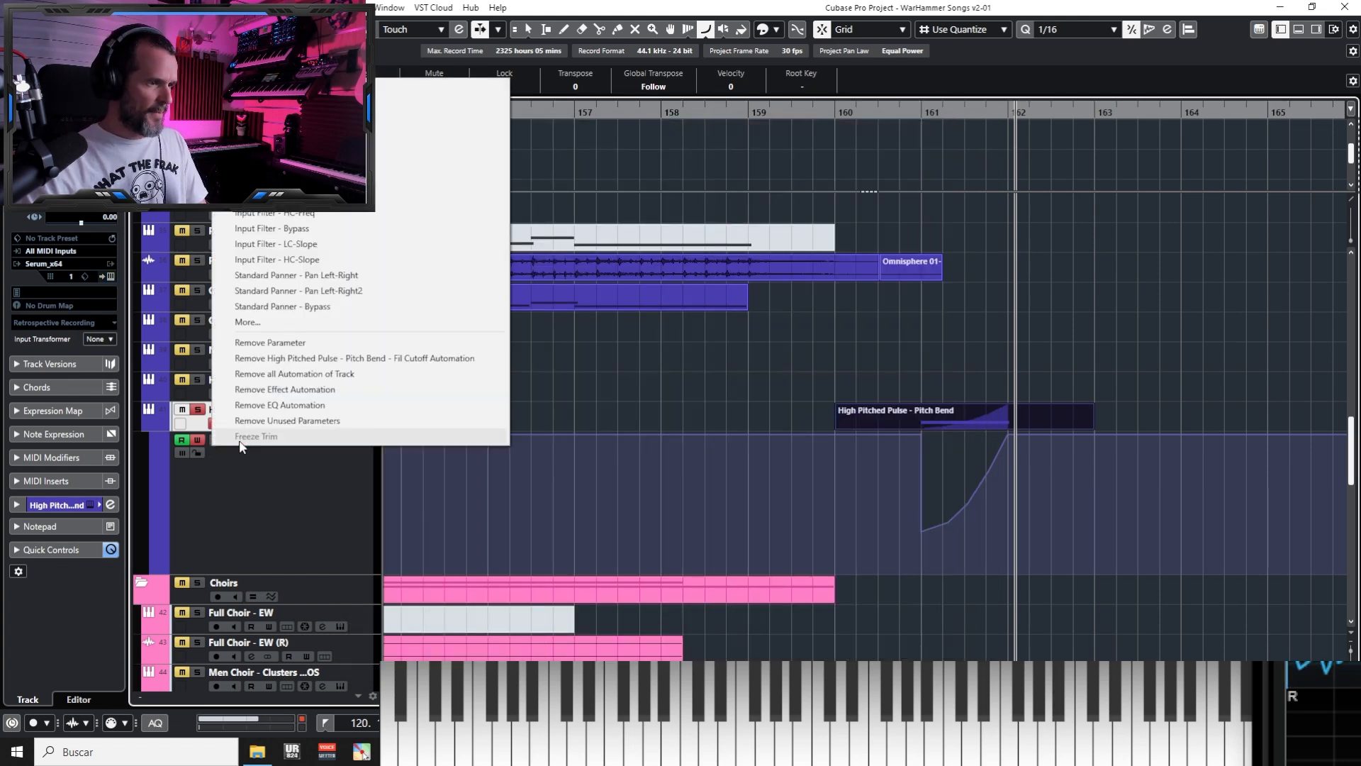
pyautogui.click(250, 88)
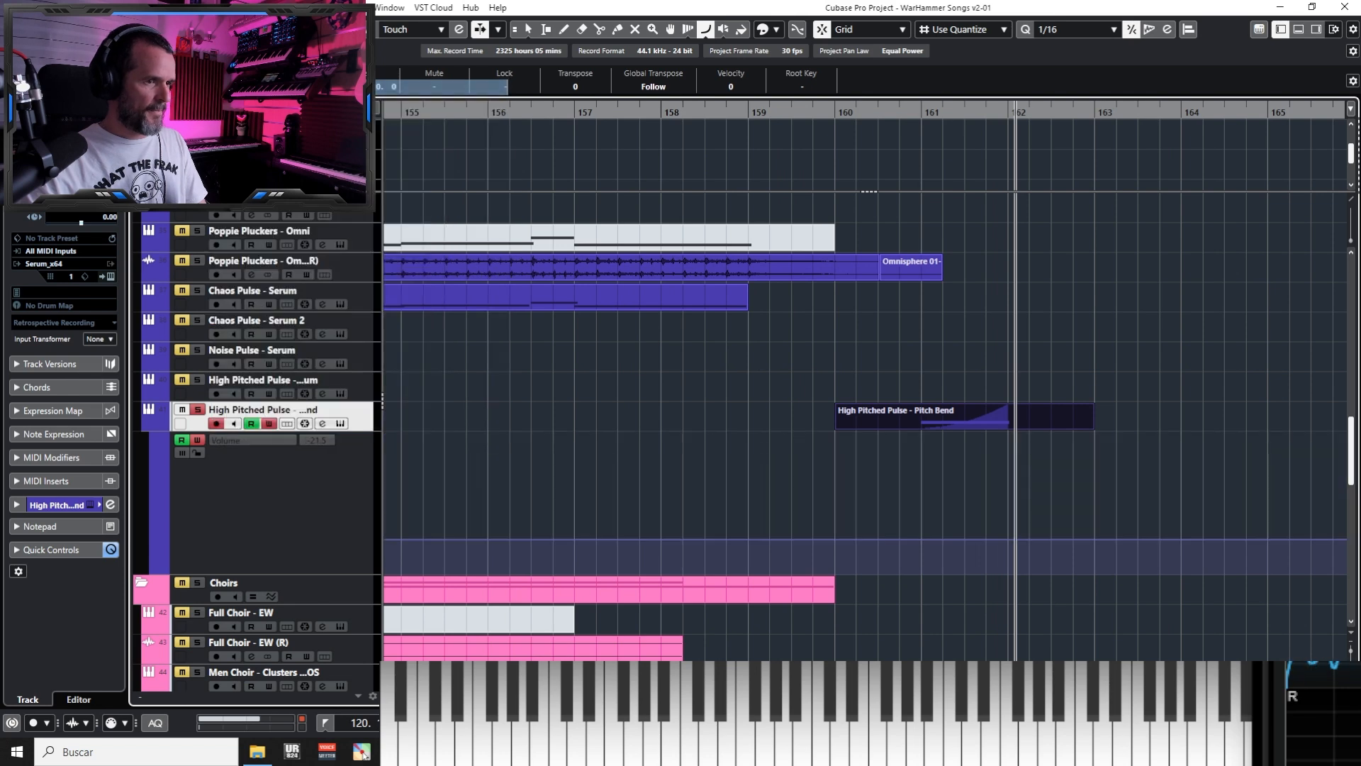
pyautogui.press('g')
pyautogui.press('g')
pyautogui.press('g')
pyautogui.press('g')
pyautogui.press('g')
pyautogui.press('g')
pyautogui.press('g')
pyautogui.press('g')
pyautogui.press('g')
pyautogui.press('g')
pyautogui.press('g')
pyautogui.press('1')
pyautogui.press('g')
pyautogui.press('g')
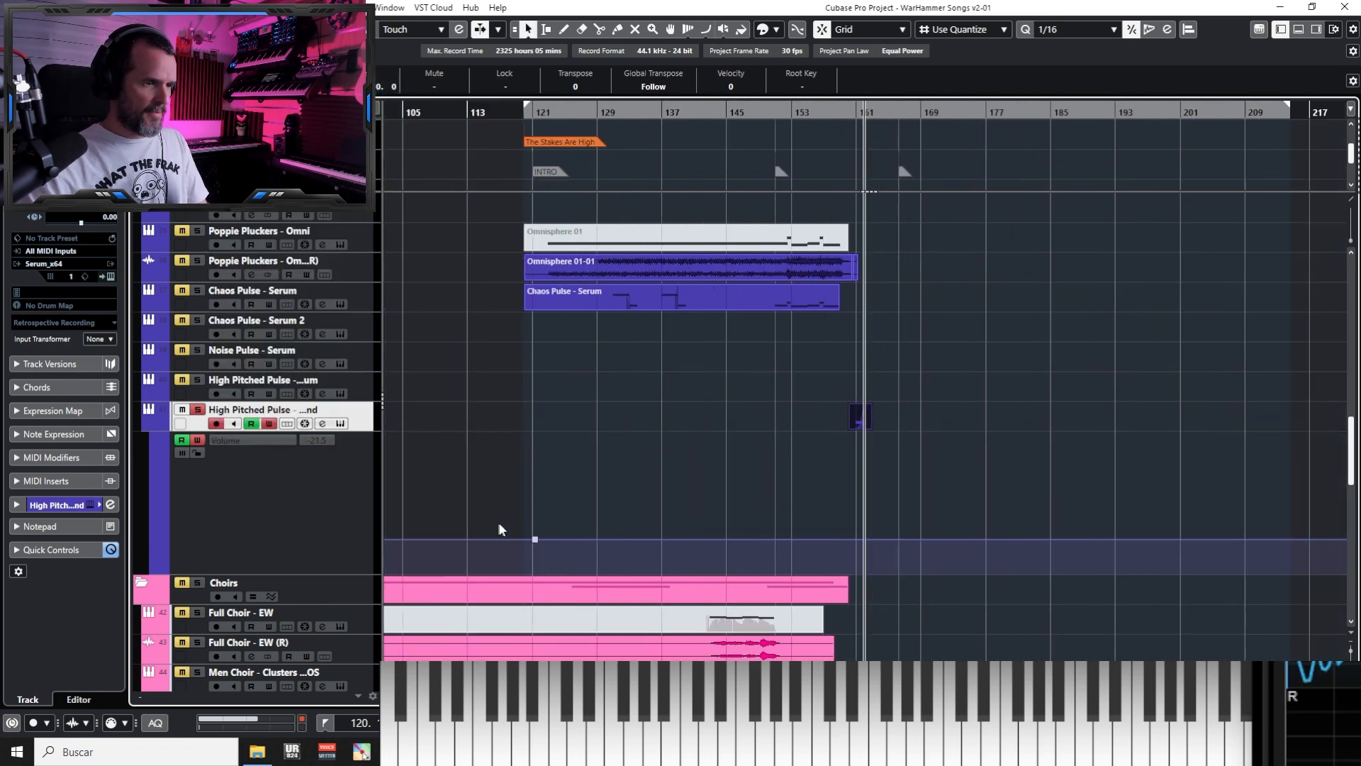
pyautogui.moveTo(499, 522); pyautogui.dragTo(557, 559)
pyautogui.press('Delete')
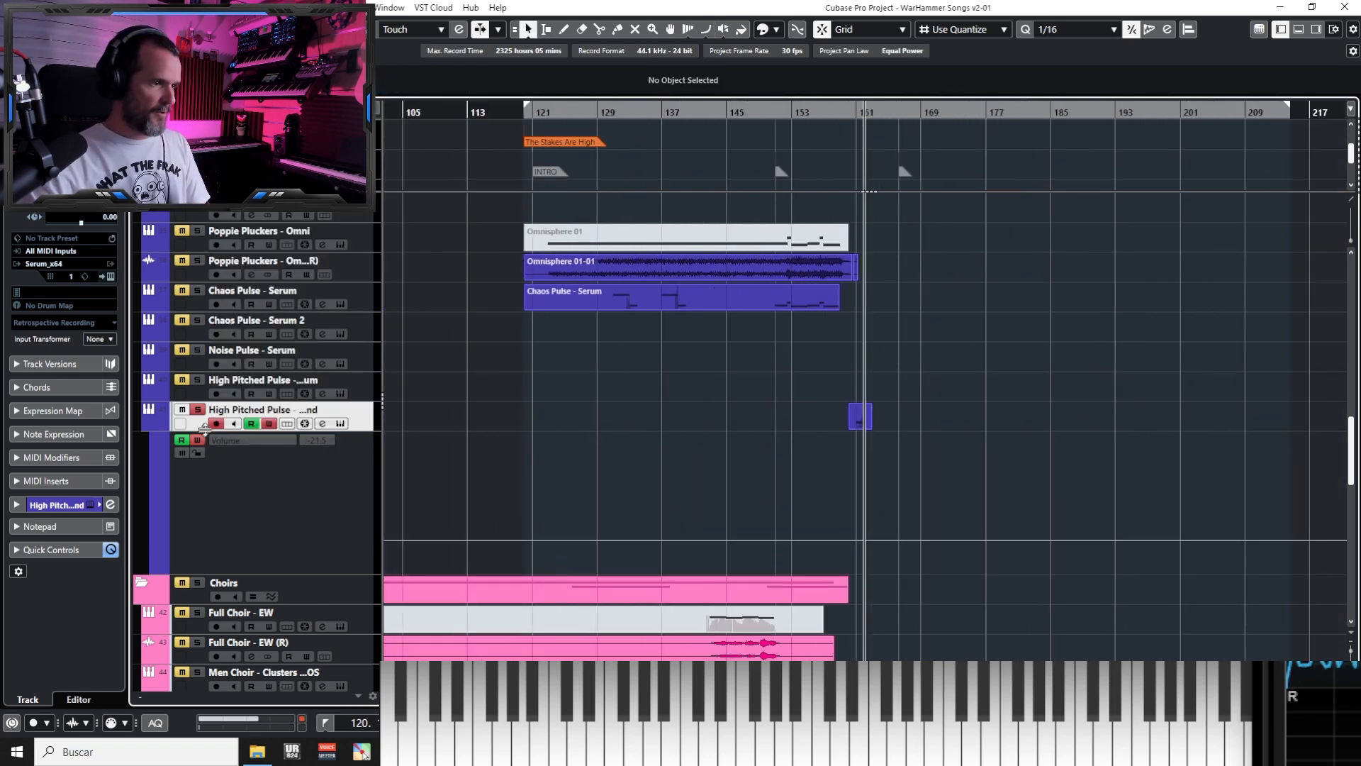
# Reset the High Pitched Pulse - Pitch Bend track's volume to 0.00, check it in playback, and disable its automation writing
pyautogui.keyDown('ctrl'); pyautogui.click(81, 188); pyautogui.keyUp('ctrl')
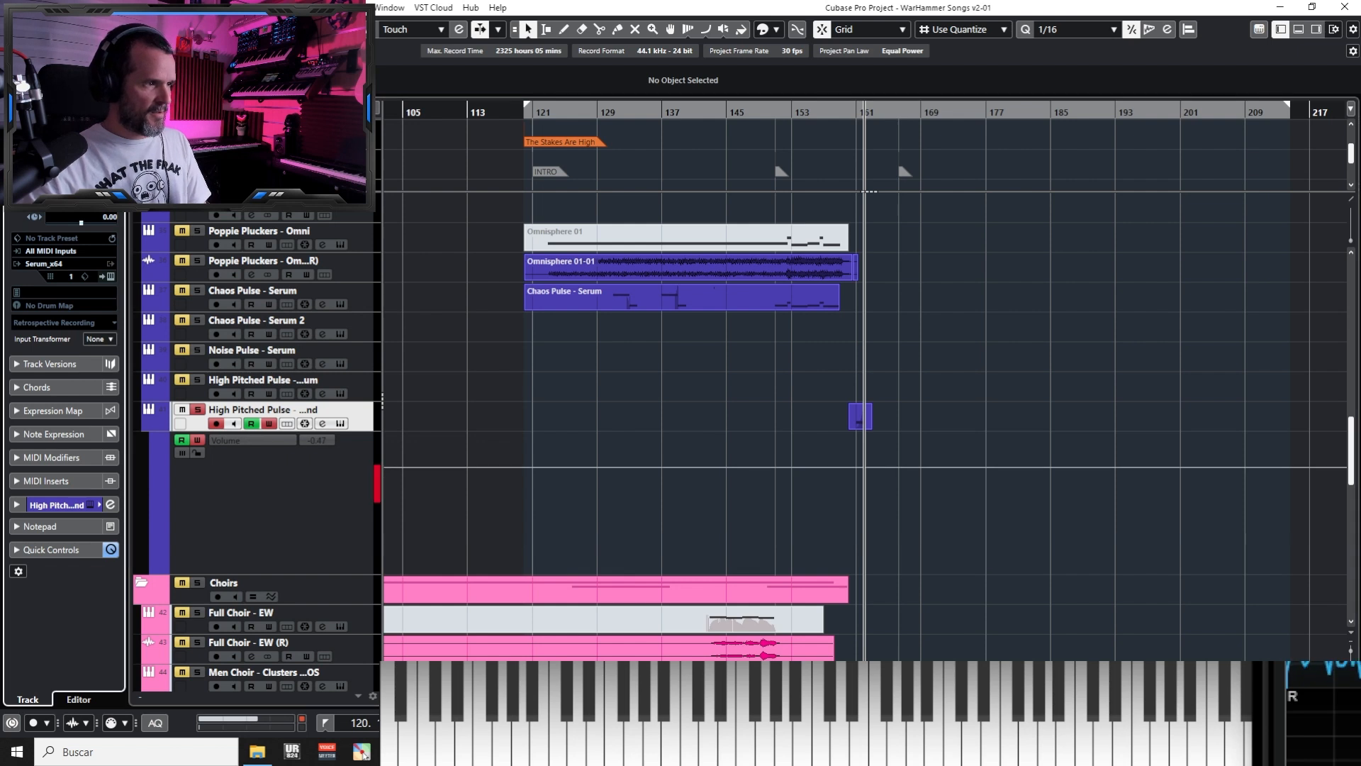
pyautogui.press('KP_Subtract')
pyautogui.press('space')
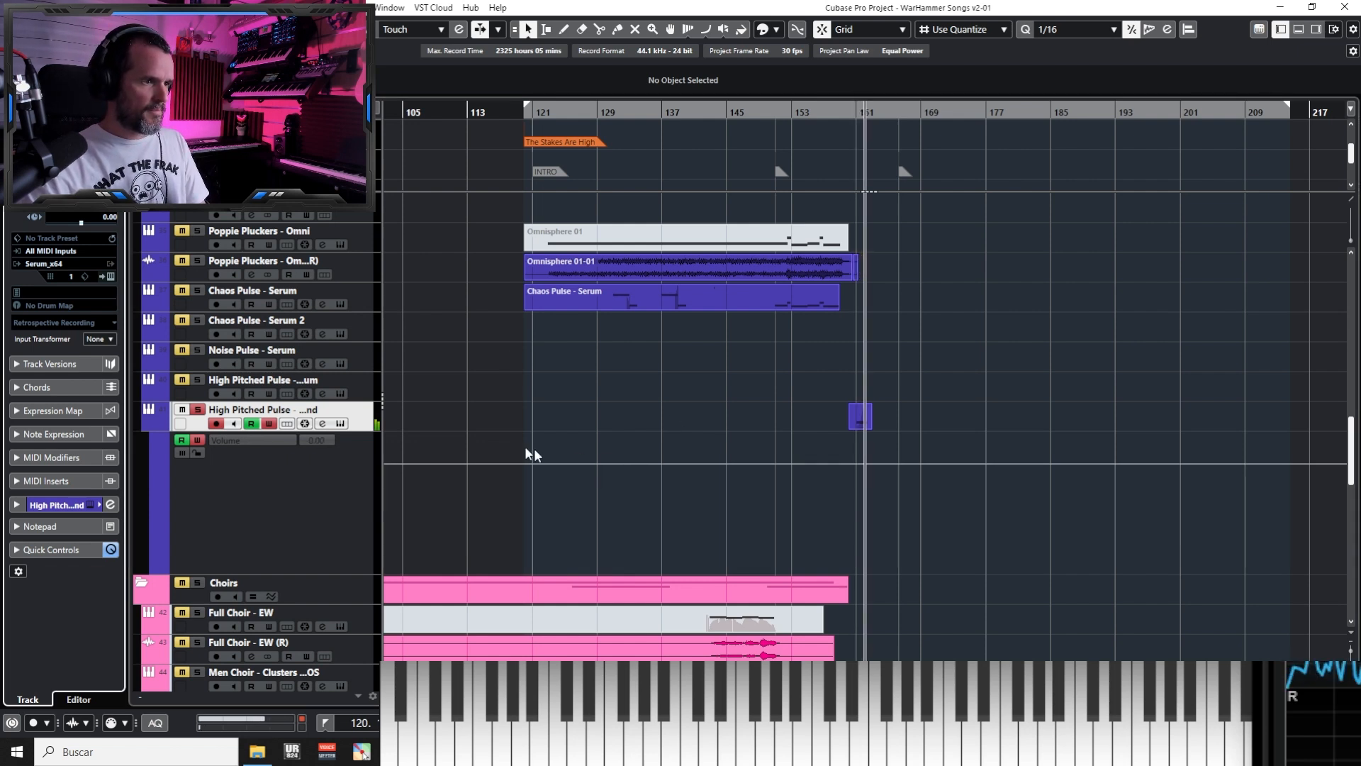
pyautogui.click(341, 424)
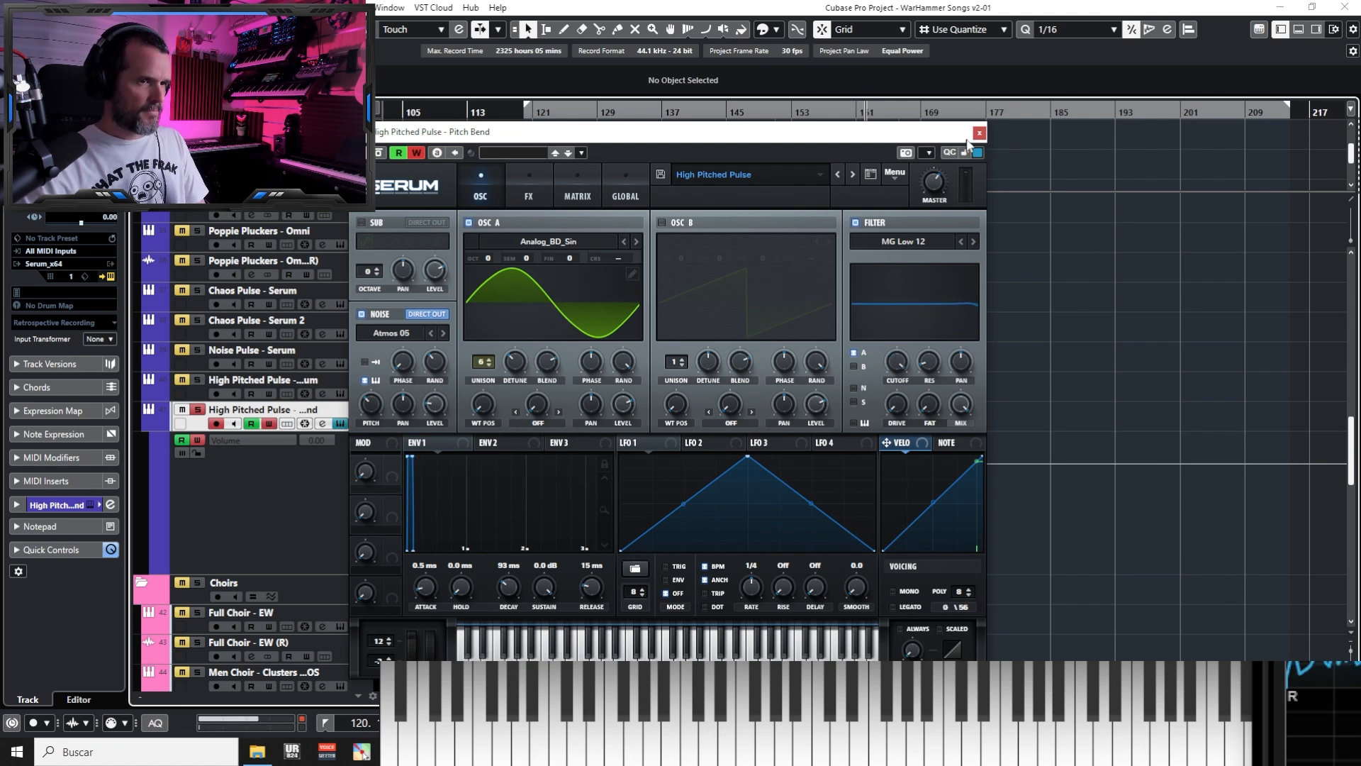
pyautogui.click(981, 135)
pyautogui.scroll(2, 855, 450)
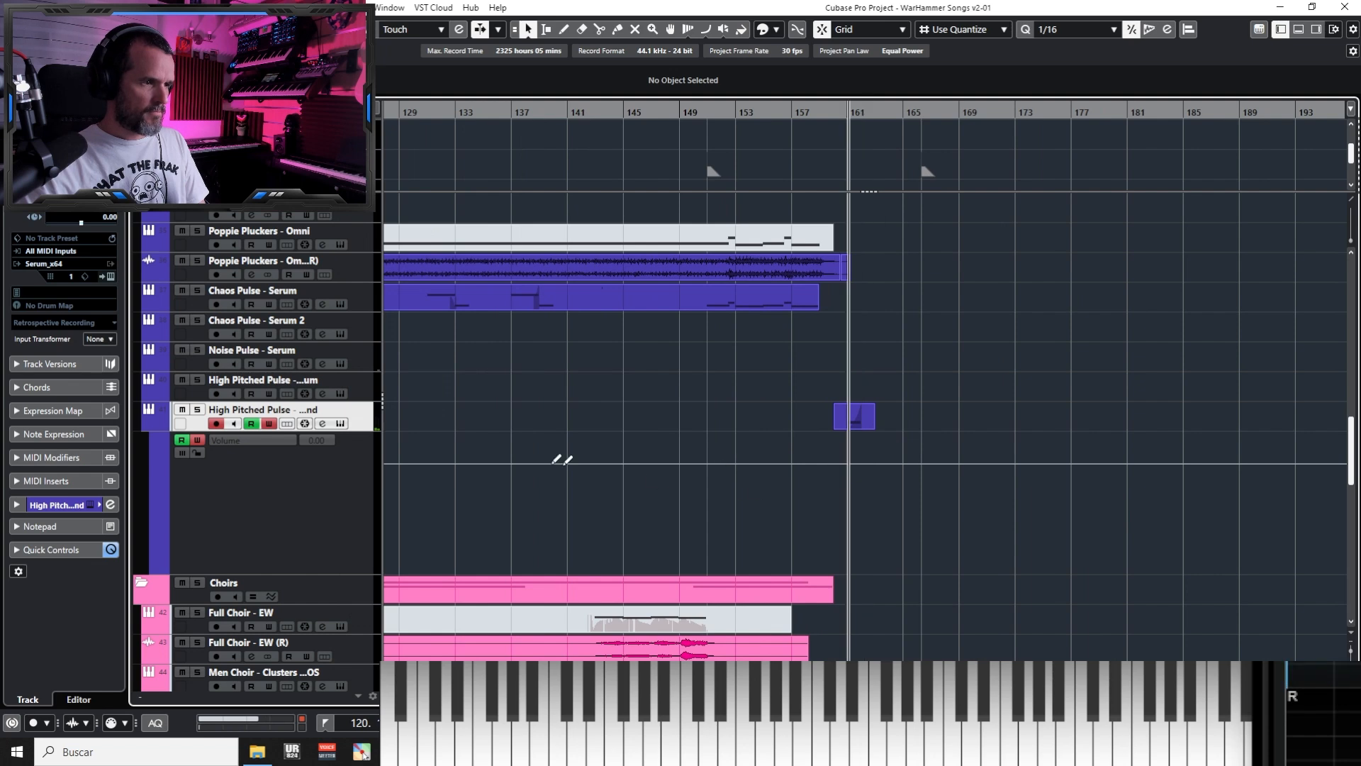
pyautogui.click(269, 424)
# Open the High Pitched Pulse - Pitch Bend MIDI part in the Key Editor and delete its entire pitch bend curve
pyautogui.press('h')
pyautogui.press('h')
pyautogui.press('h')
pyautogui.press('h')
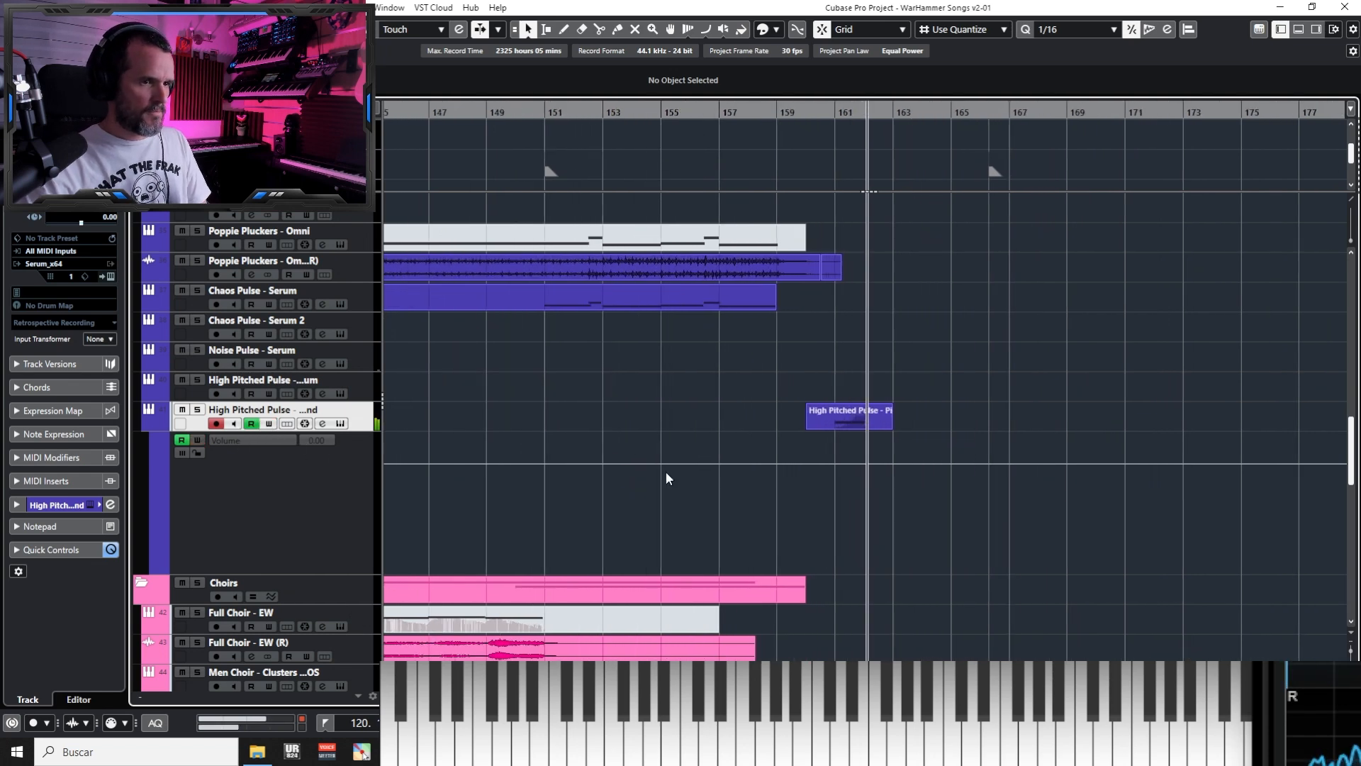
pyautogui.doubleClick(851, 421)
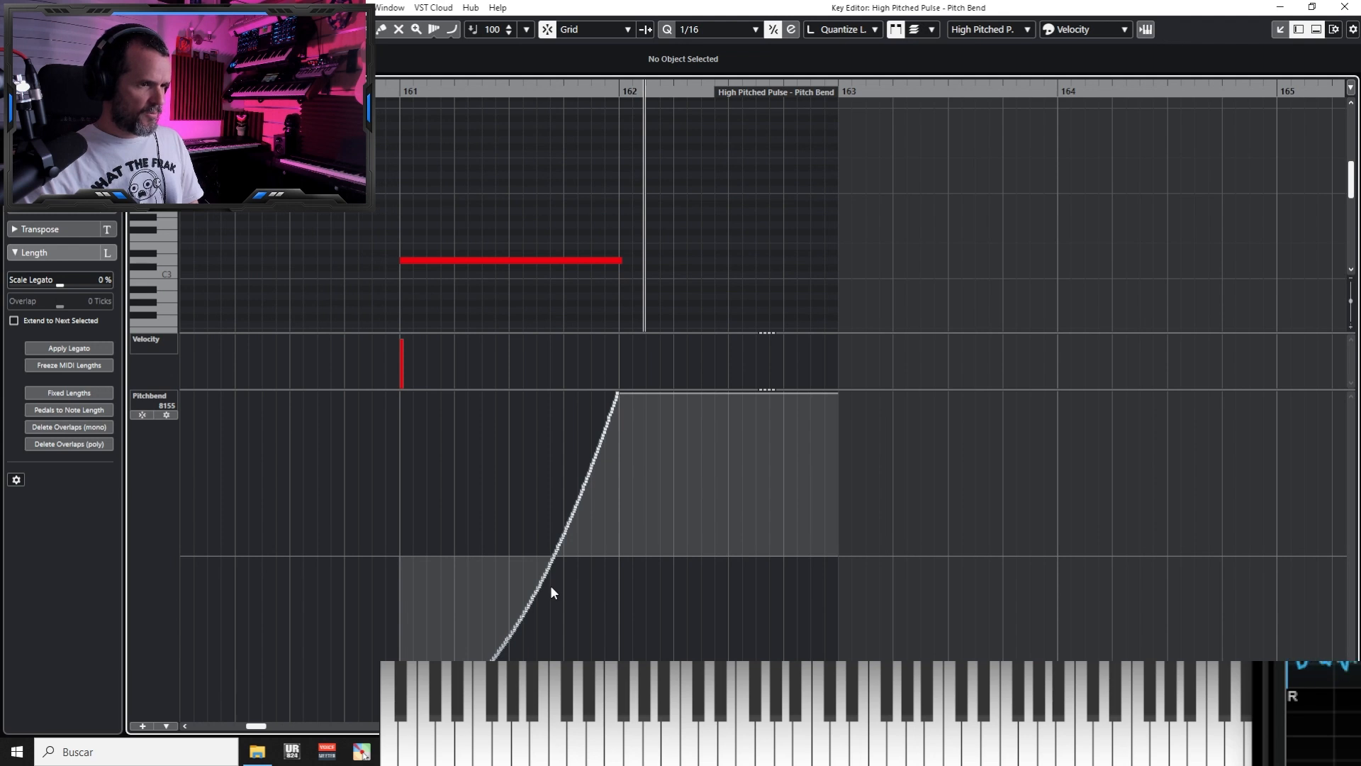
pyautogui.moveTo(717, 456); pyautogui.dragTo(370, 686)
pyautogui.press('Delete')
pyautogui.moveTo(406, 542); pyautogui.dragTo(785, 404)
pyautogui.press('Delete')
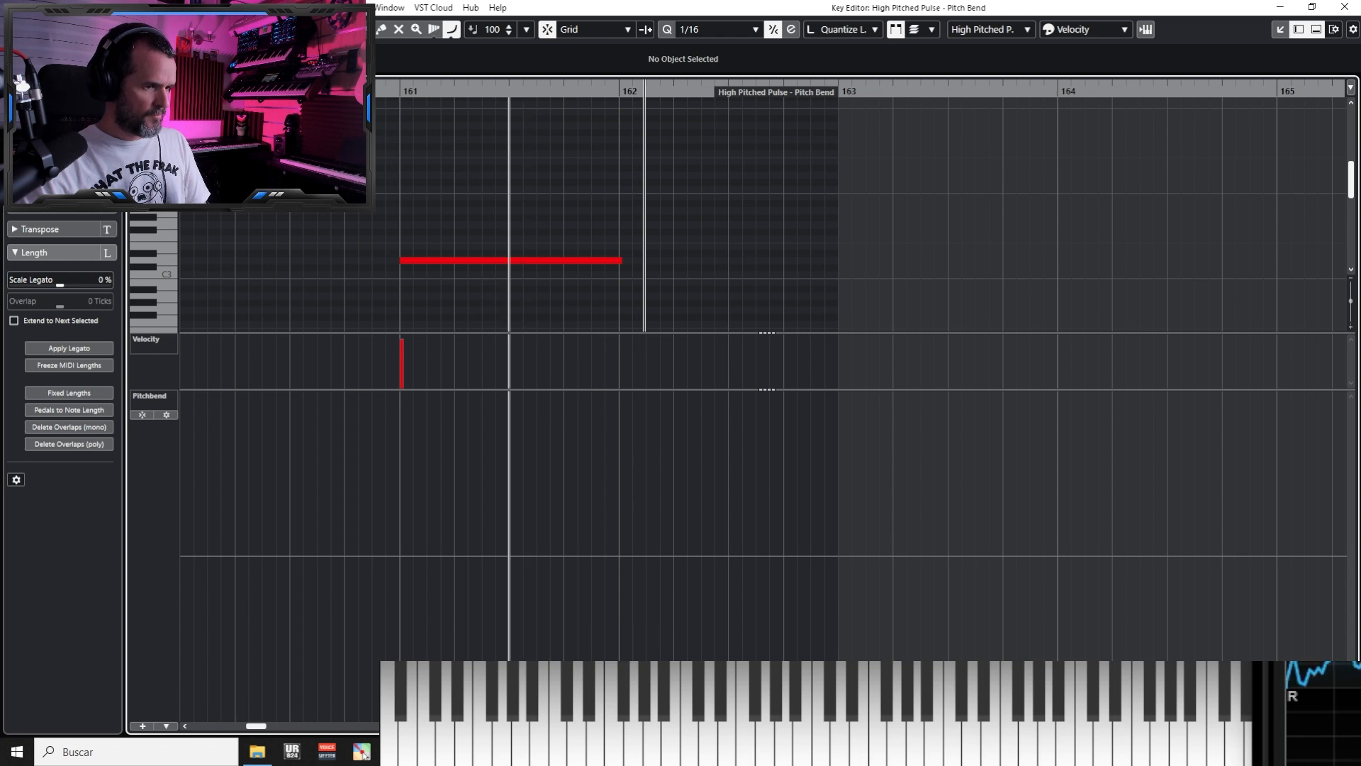
# Draw a parabolic pitch bend rise from 161.3 to the top at bar 162, with a minimum point just before bar 161
pyautogui.moveTo(523, 730)
pyautogui.mouseDown()
pyautogui.moveTo(637, 404)
pyautogui.moveTo(618, 394)
pyautogui.mouseUp()
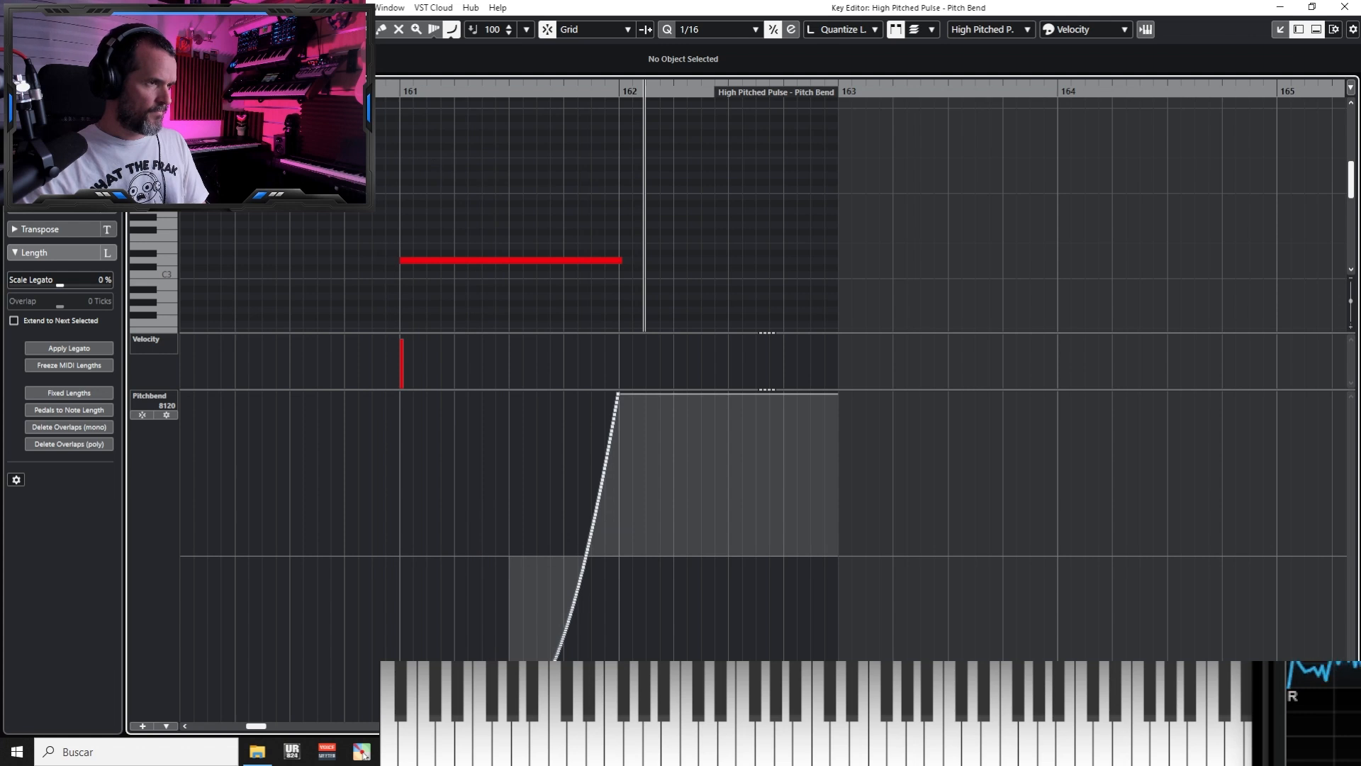
pyautogui.click(310, 29)
pyautogui.click(385, 717)
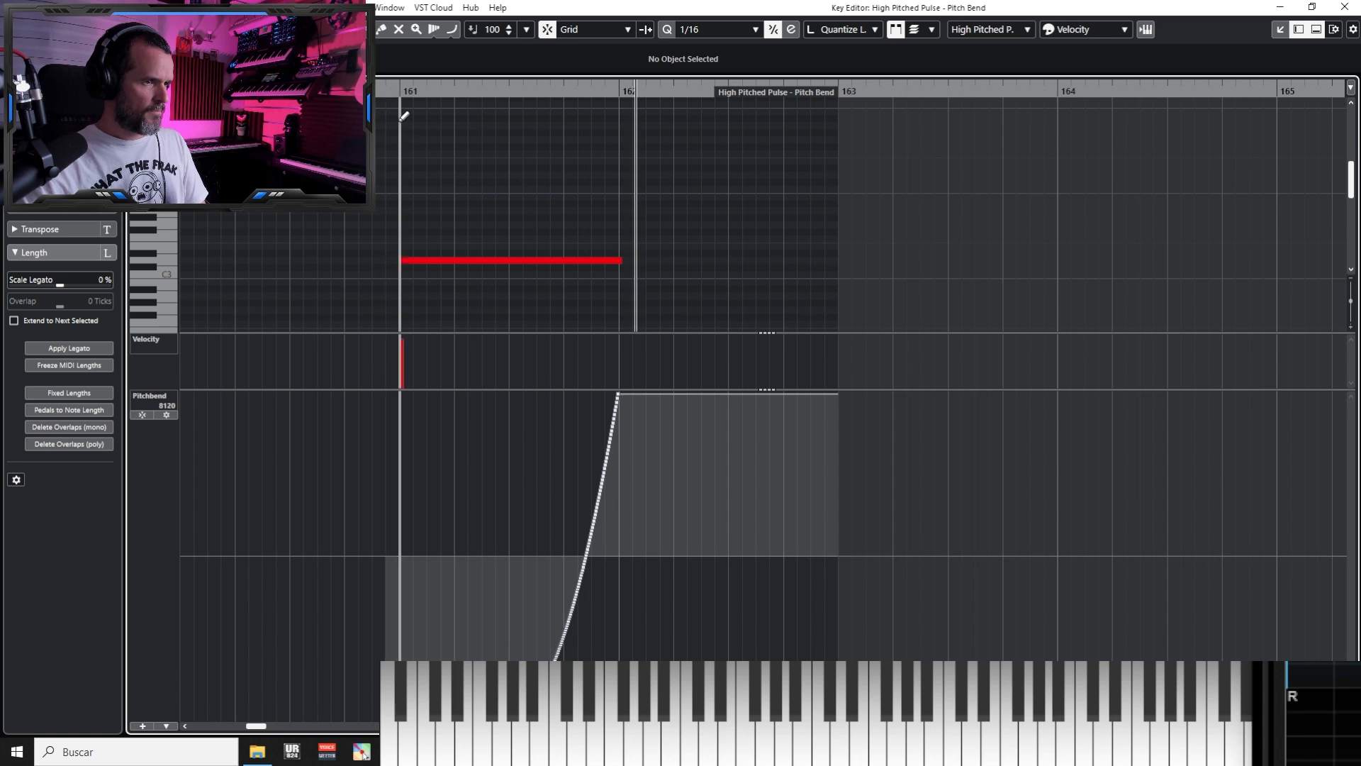
# Close the Key Editor, reset the pitch bend track's volume to 0.00 and play the part
pyautogui.click(1348, 8)
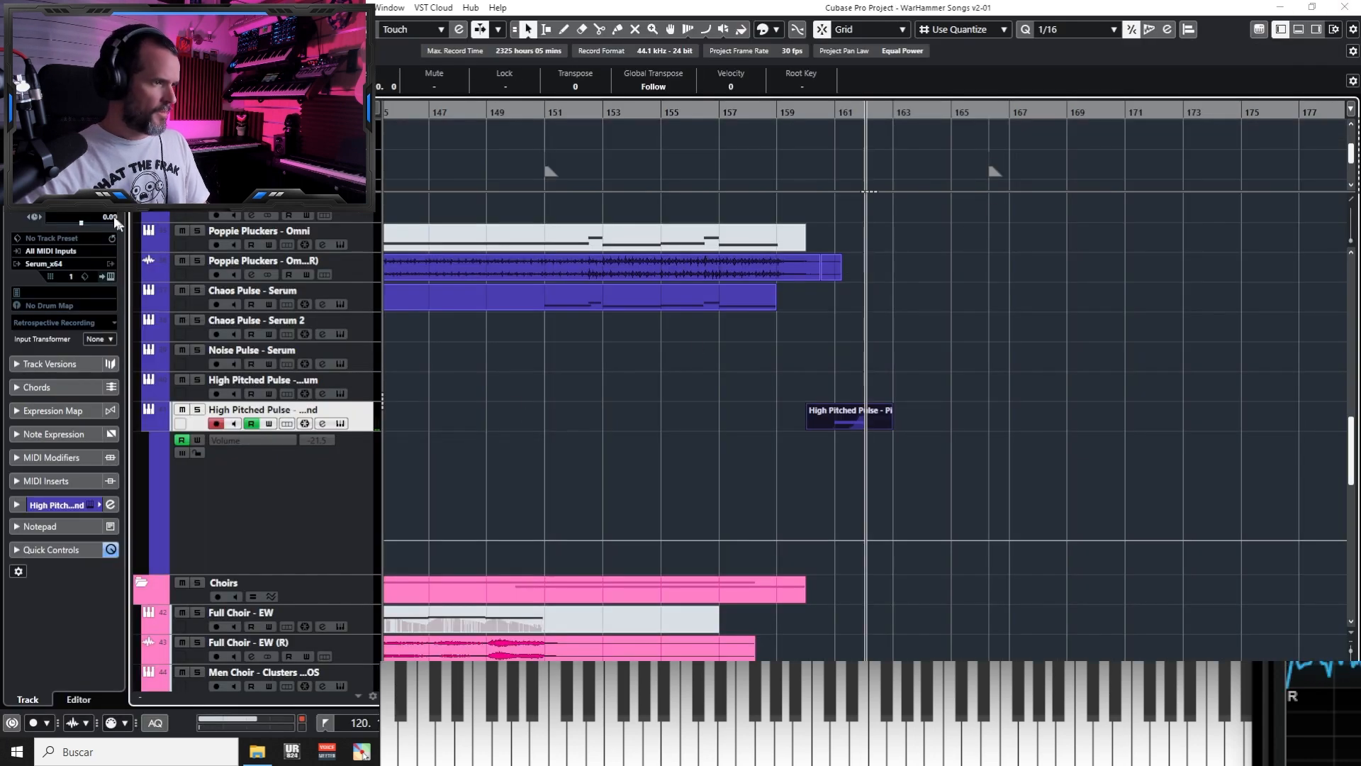
pyautogui.keyDown('ctrl'); pyautogui.click(105, 193); pyautogui.keyUp('ctrl')
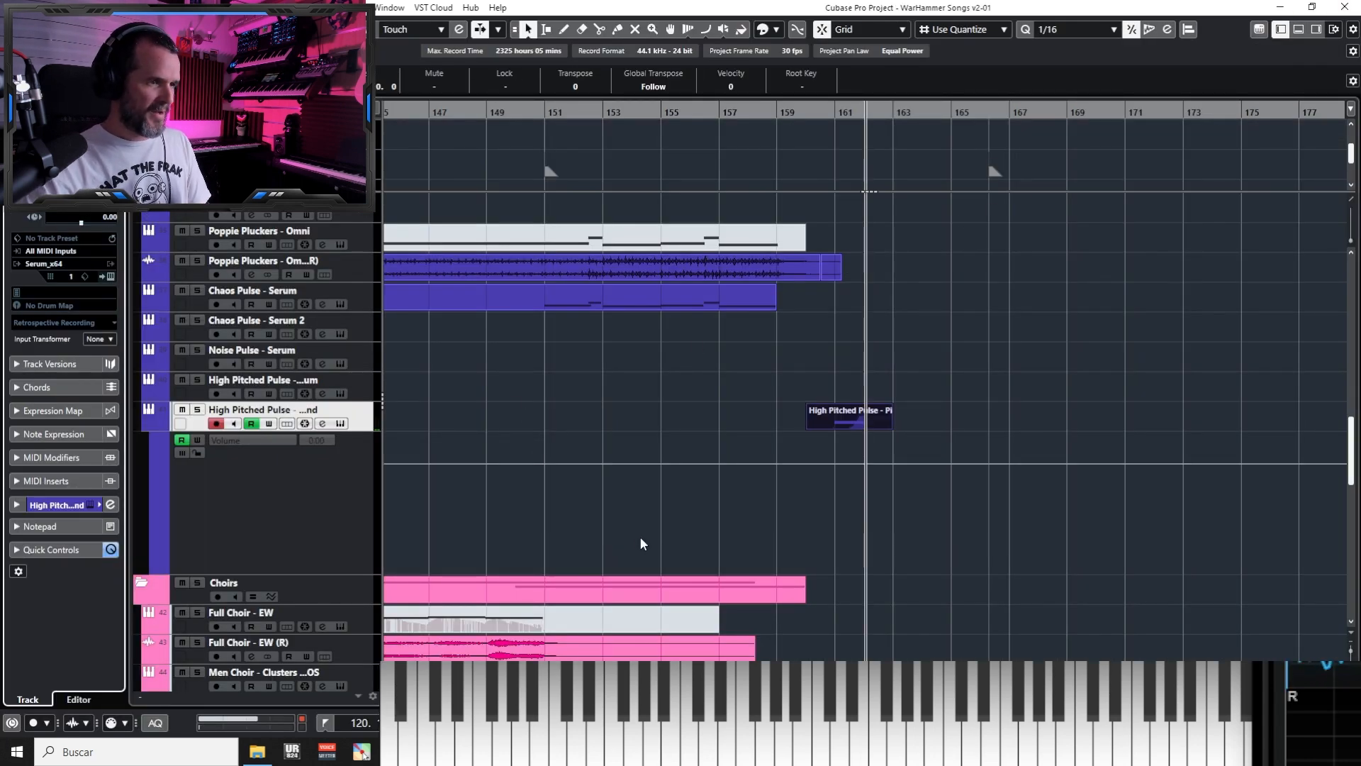
pyautogui.press('space')
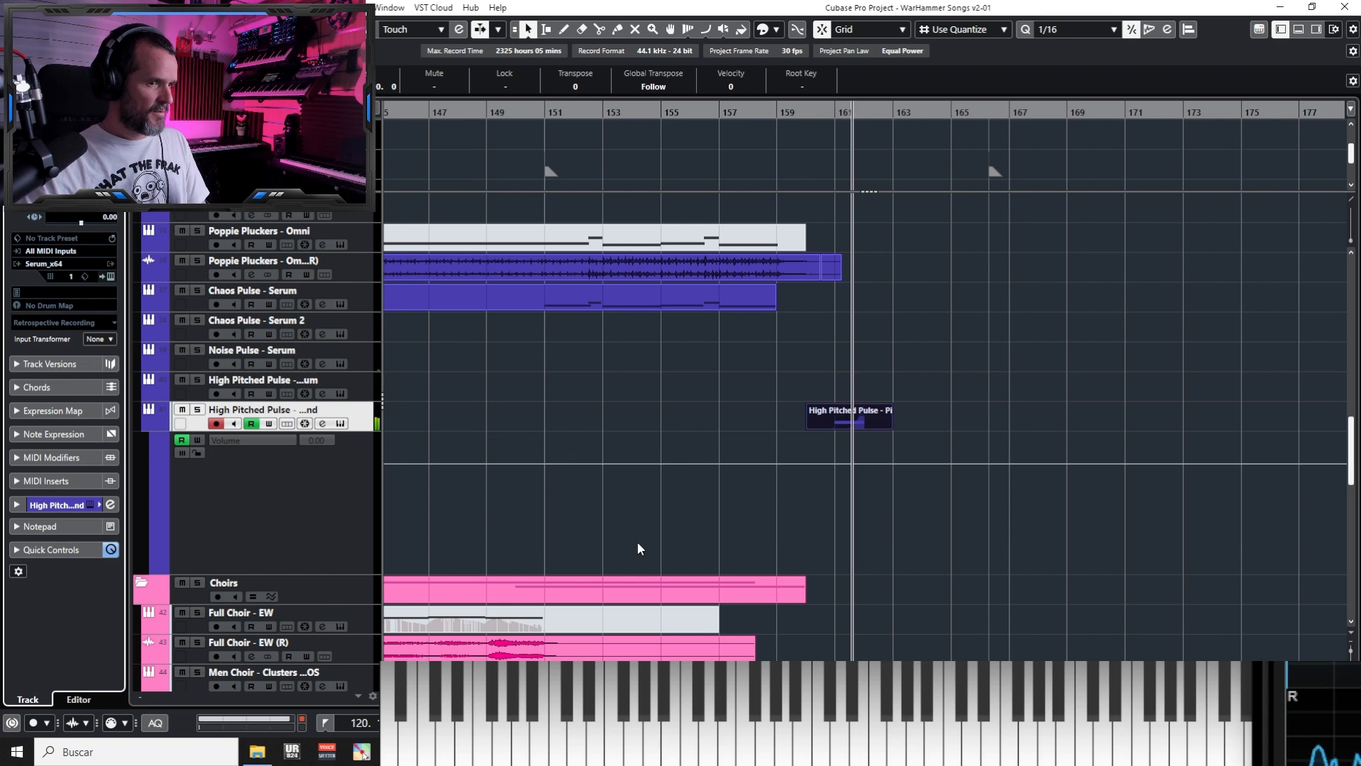
# Transpose the note in the pitch bend part up one octave in the Key Editor and play it back
pyautogui.doubleClick(872, 415)
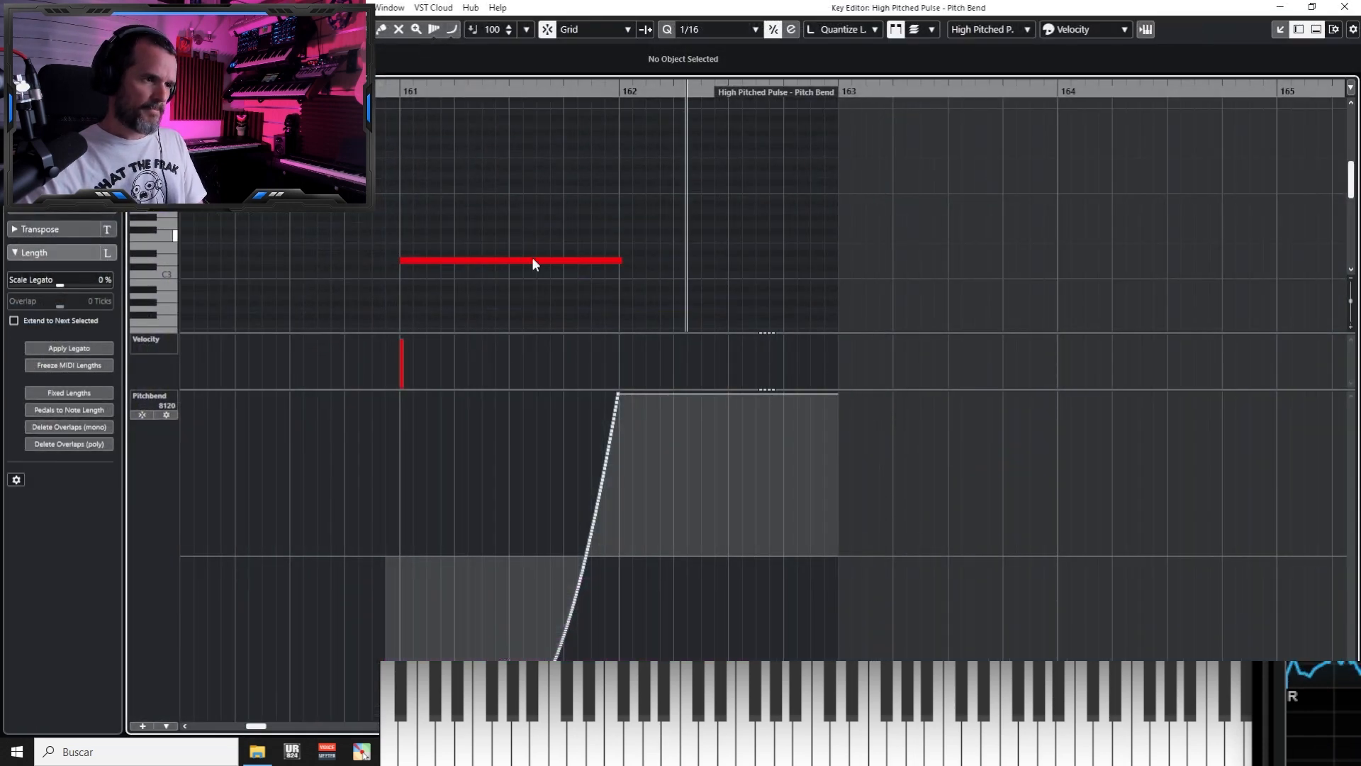
pyautogui.click(533, 262)
pyautogui.hotkey('shift', 'Up')
pyautogui.press('space')
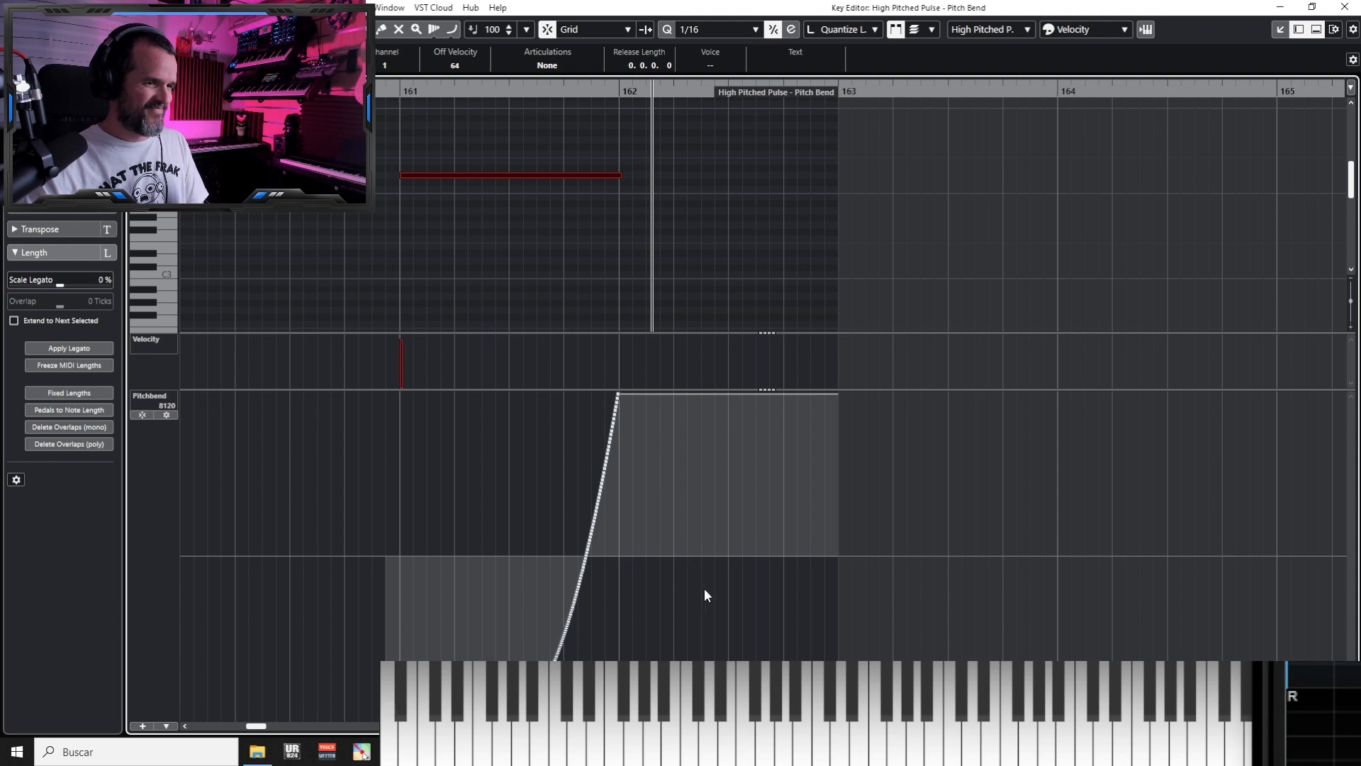
# Try shifting the whole pitch bend curve slightly earlier, play it back, and undo the shift
pyautogui.moveTo(738, 591); pyautogui.dragTo(591, 399)
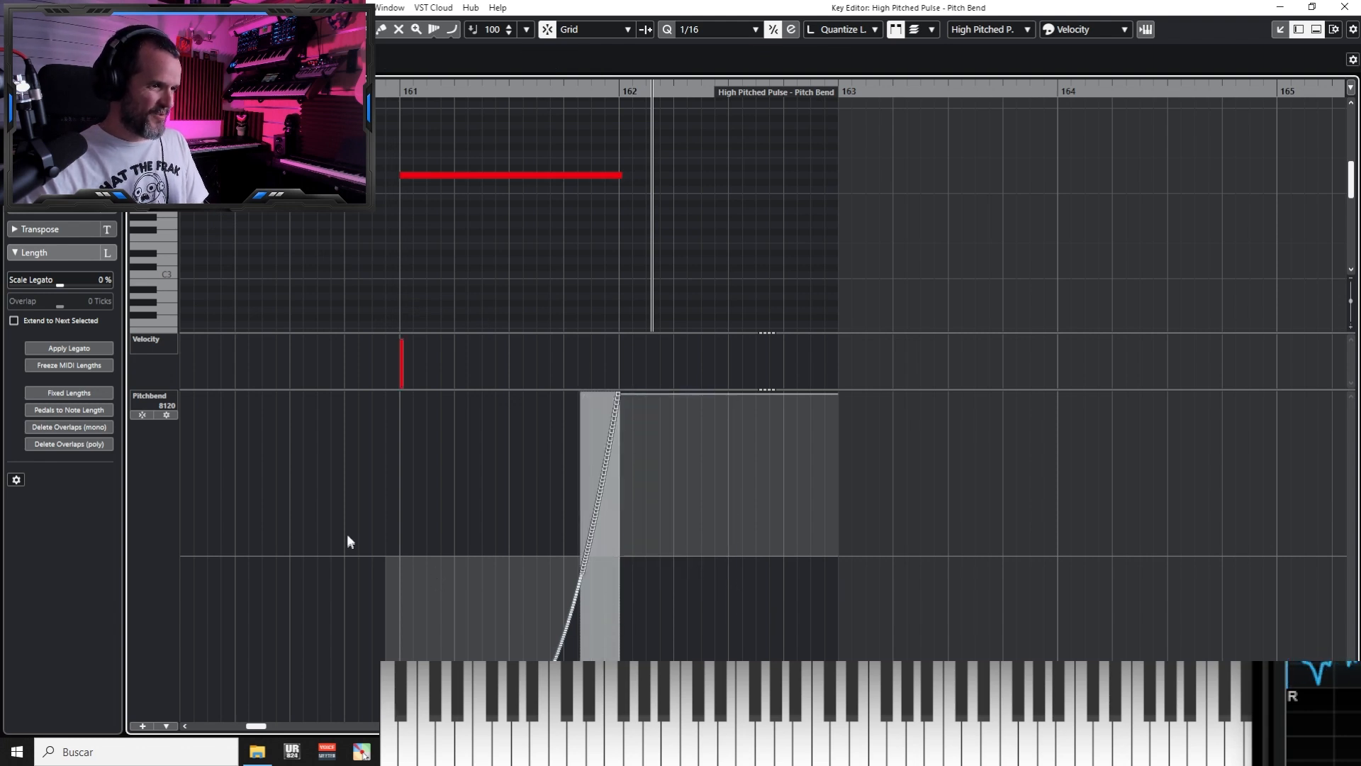
pyautogui.moveTo(347, 535); pyautogui.dragTo(617, 720)
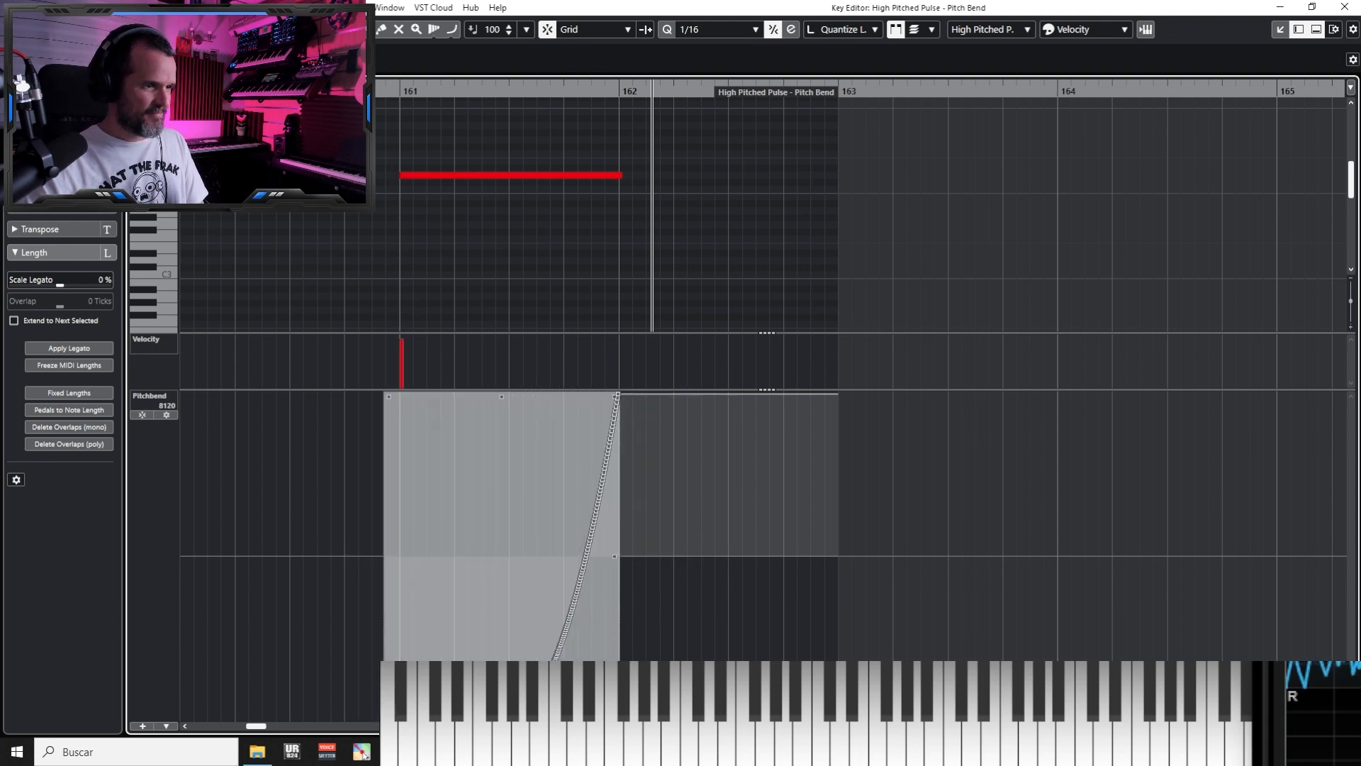
pyautogui.moveTo(595, 664); pyautogui.dragTo(556, 661)
pyautogui.press('KP_0')
pyautogui.press('space')
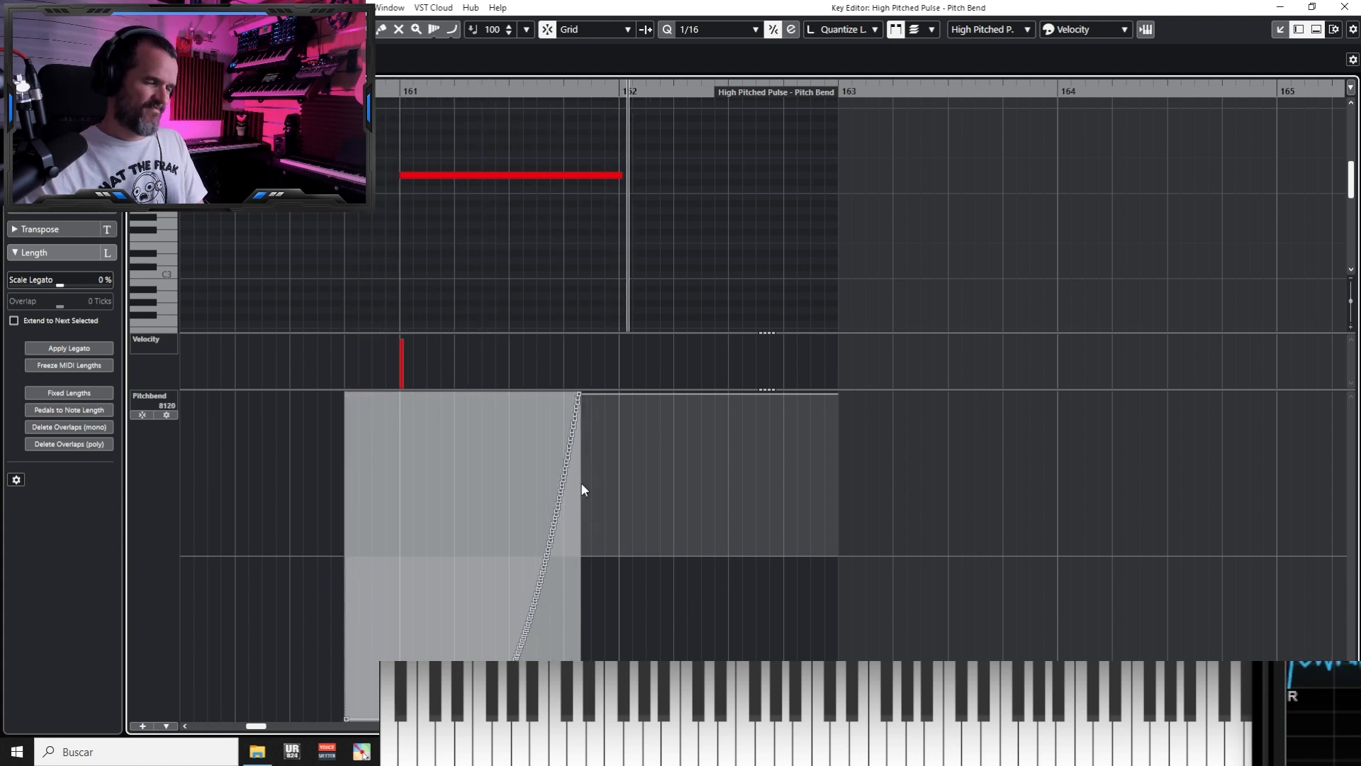
pyautogui.hotkey('ctrl', 'z')
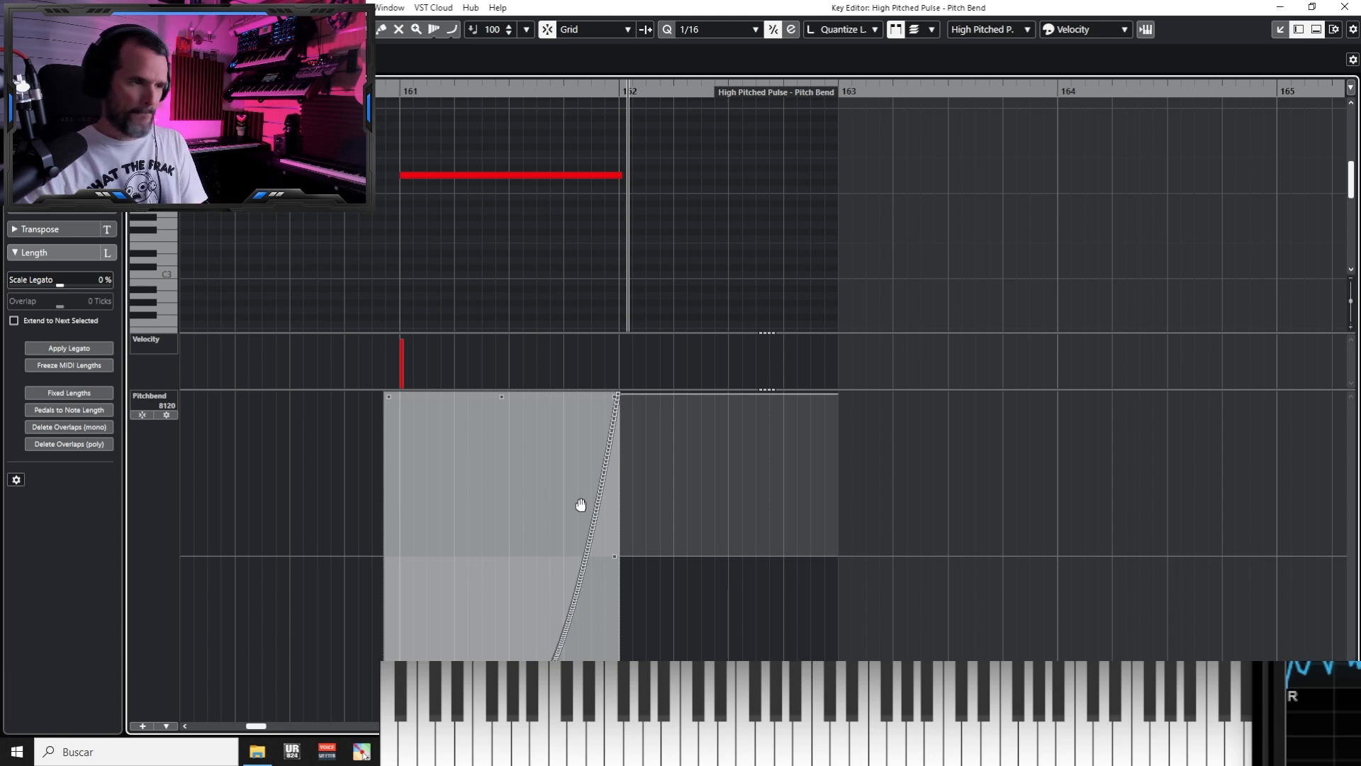
# Replace the pitch bend curve with two straight Line-tool ramps, rising to the centre at 161.3 and to the maximum at bar 162
pyautogui.press('Delete')
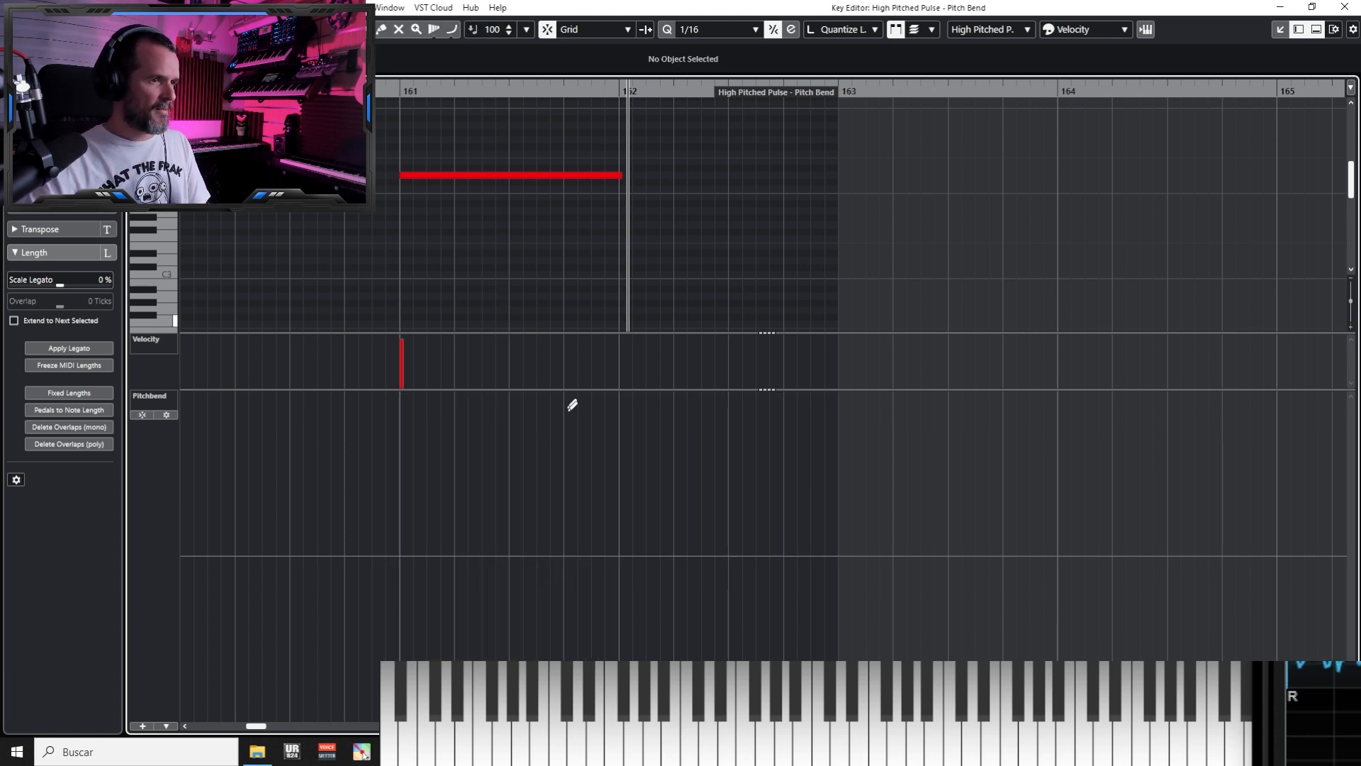
pyautogui.click(453, 34)
pyautogui.click(486, 122)
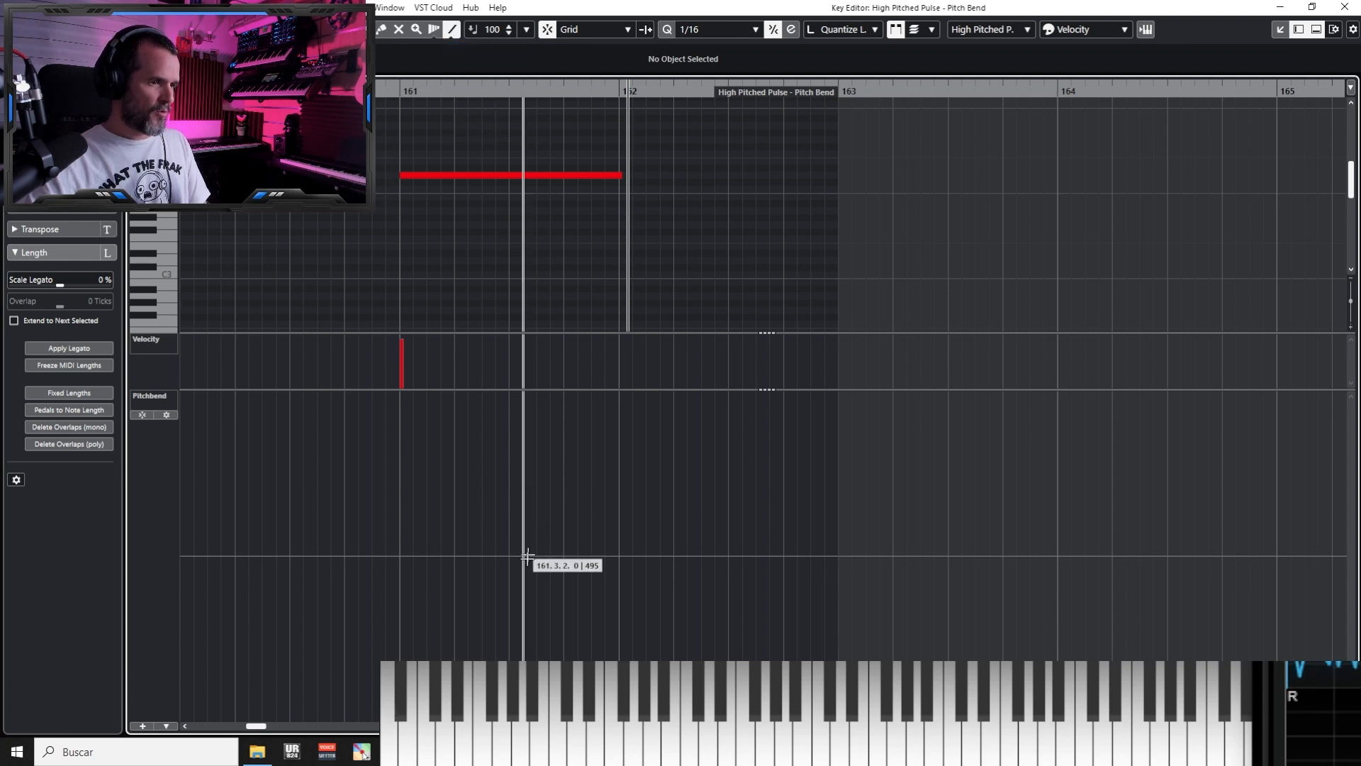
pyautogui.moveTo(510, 552)
pyautogui.mouseDown()
pyautogui.moveTo(629, 395)
pyautogui.moveTo(617, 393)
pyautogui.mouseUp()
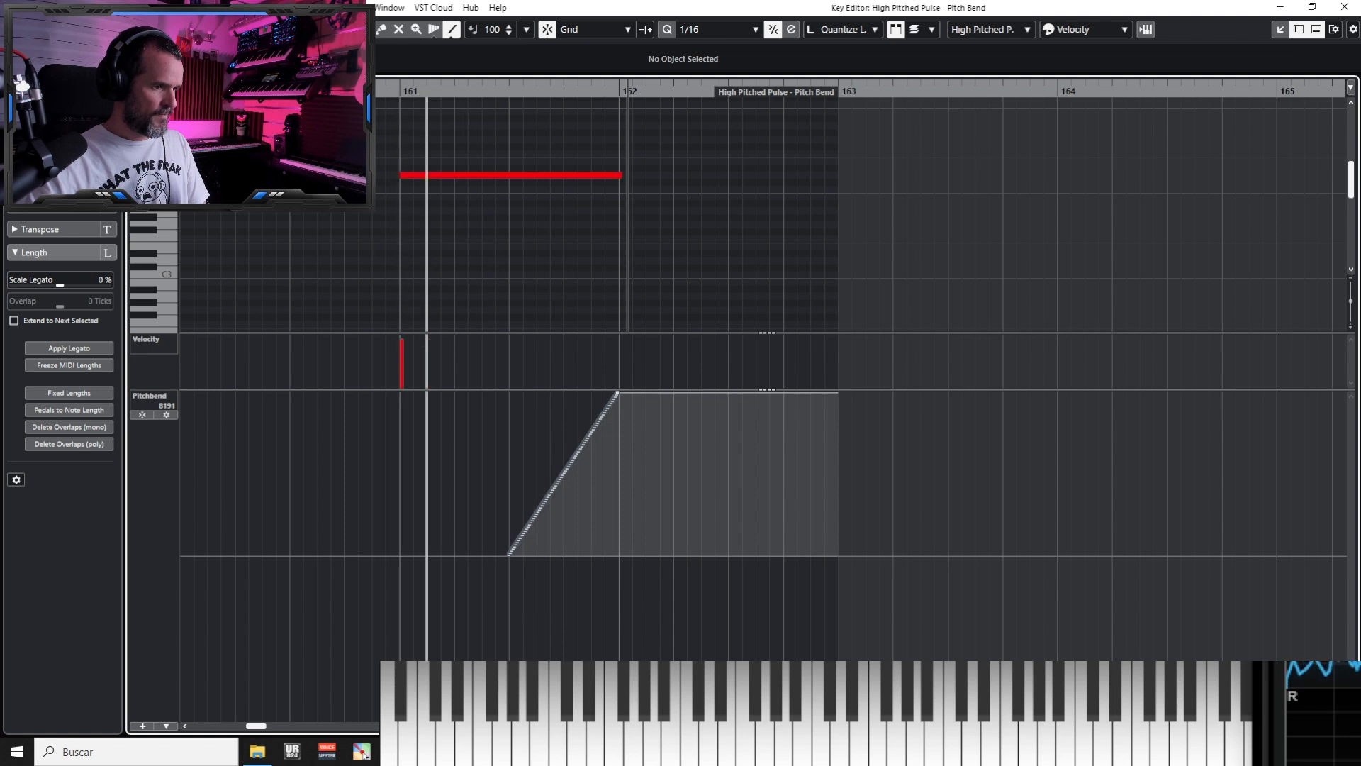
pyautogui.moveTo(468, 703); pyautogui.dragTo(507, 553)
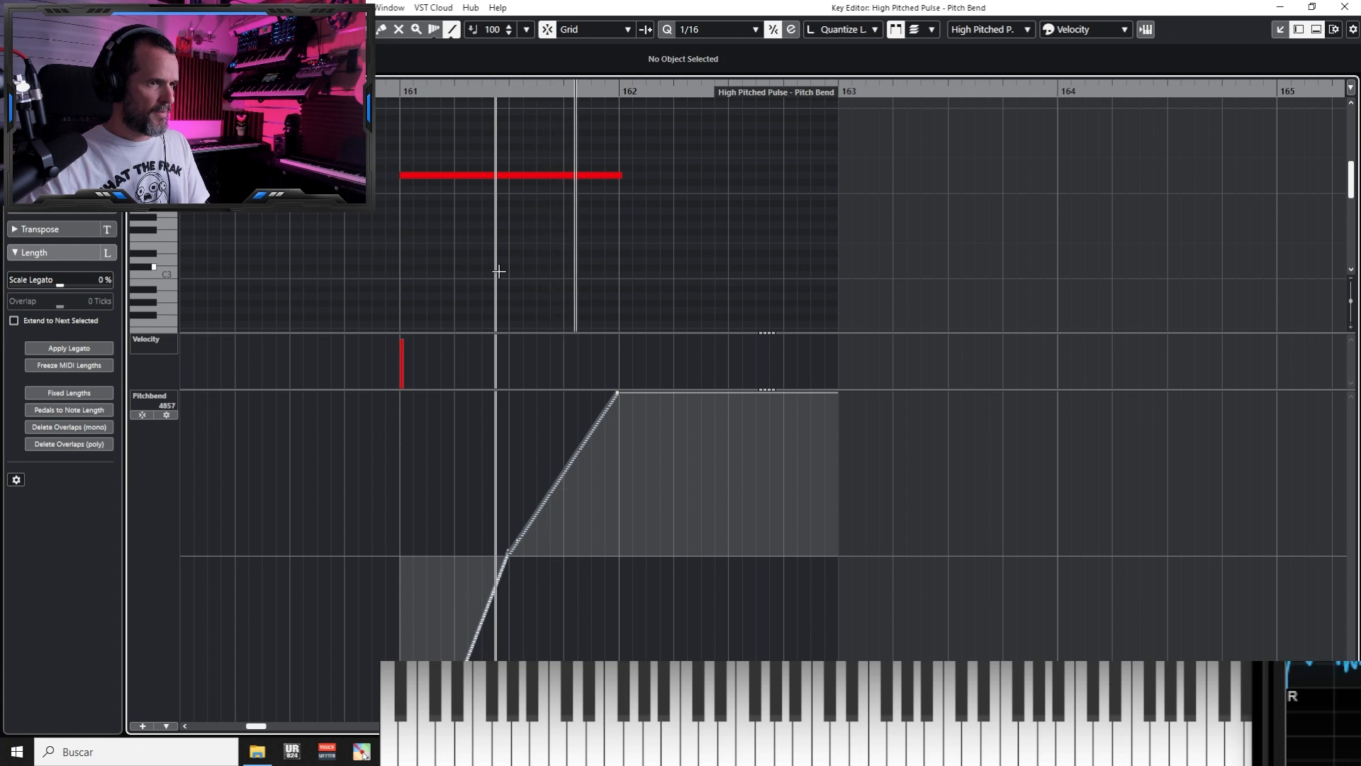
# Trim the end of the note back to bar 162 and play the result
pyautogui.click(621, 174)
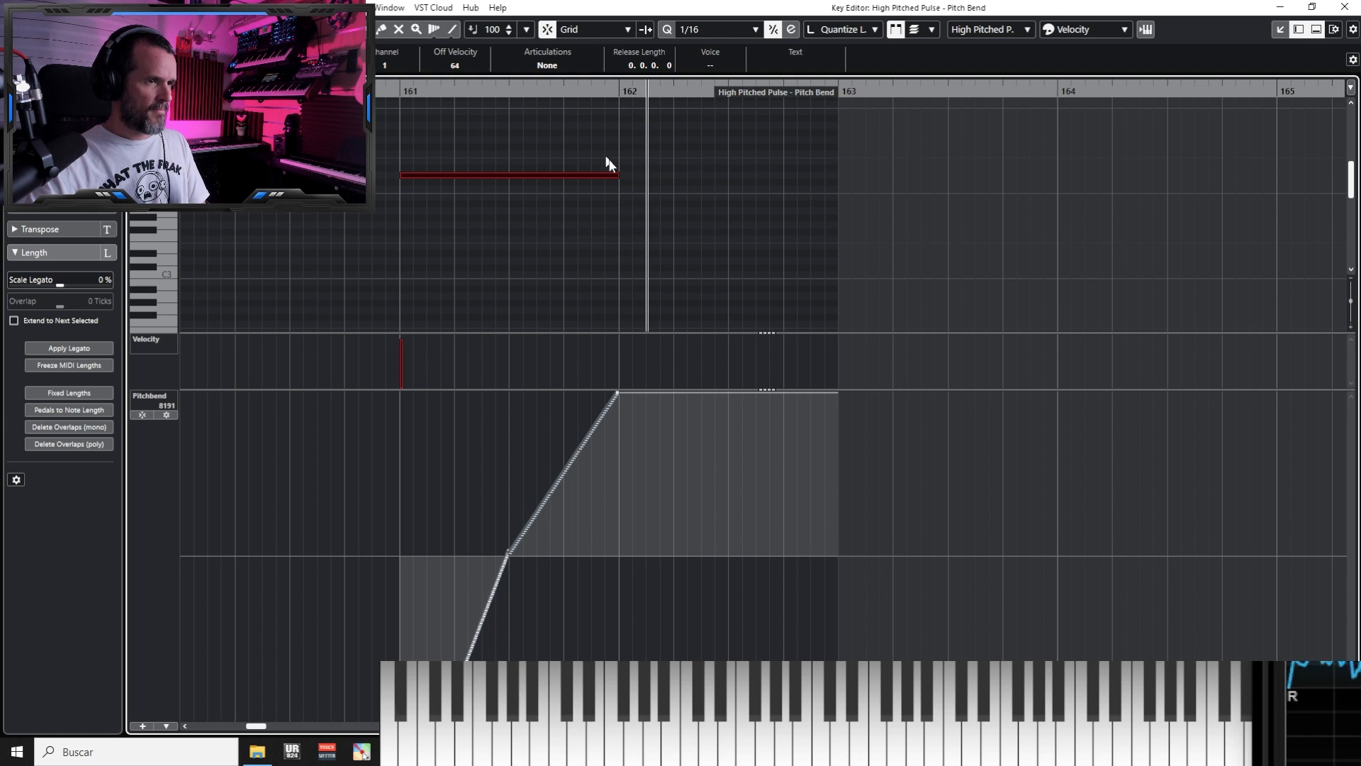
pyautogui.moveTo(618, 175); pyautogui.dragTo(613, 184)
pyautogui.press('KP_1')
pyautogui.press('space')
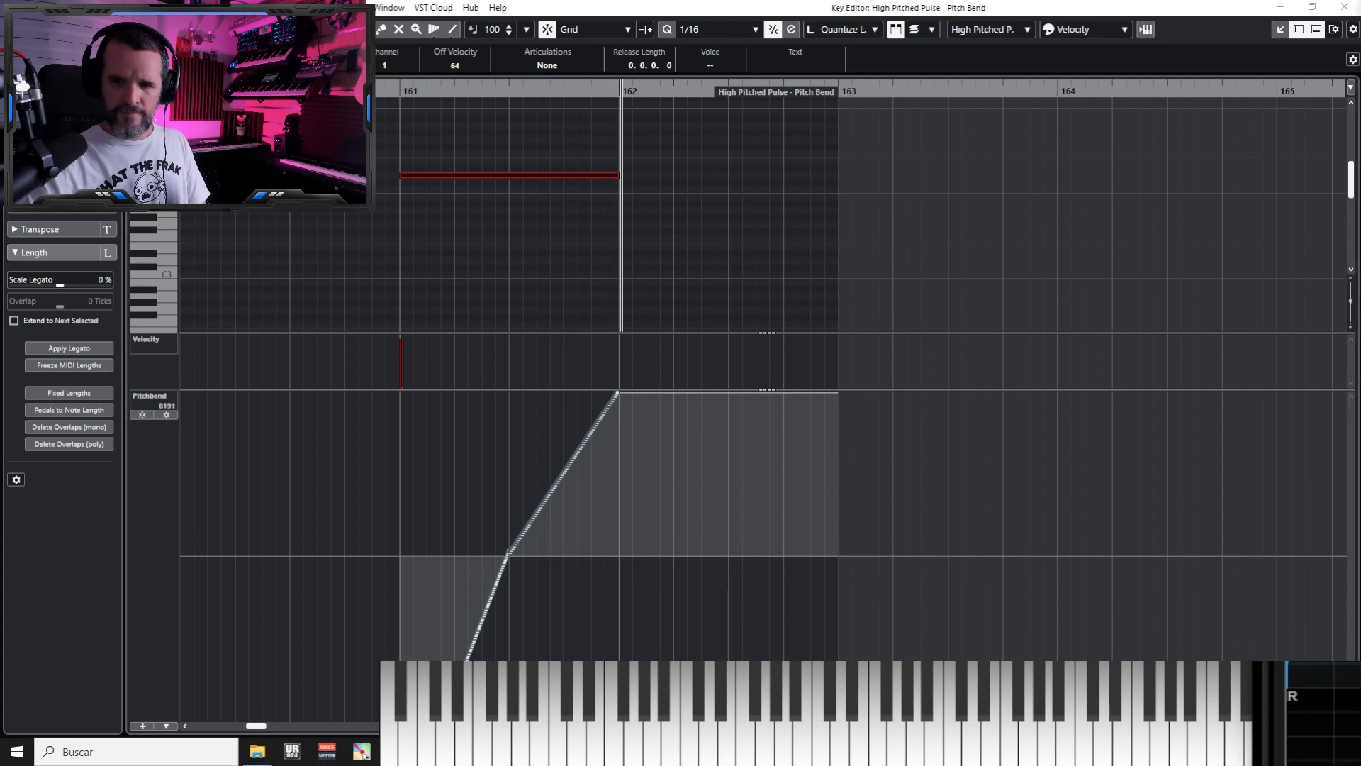
# Close the Key Editor, play the passage leading into the pulse in context, and place the playhead at bar 157
pyautogui.click(1345, 7)
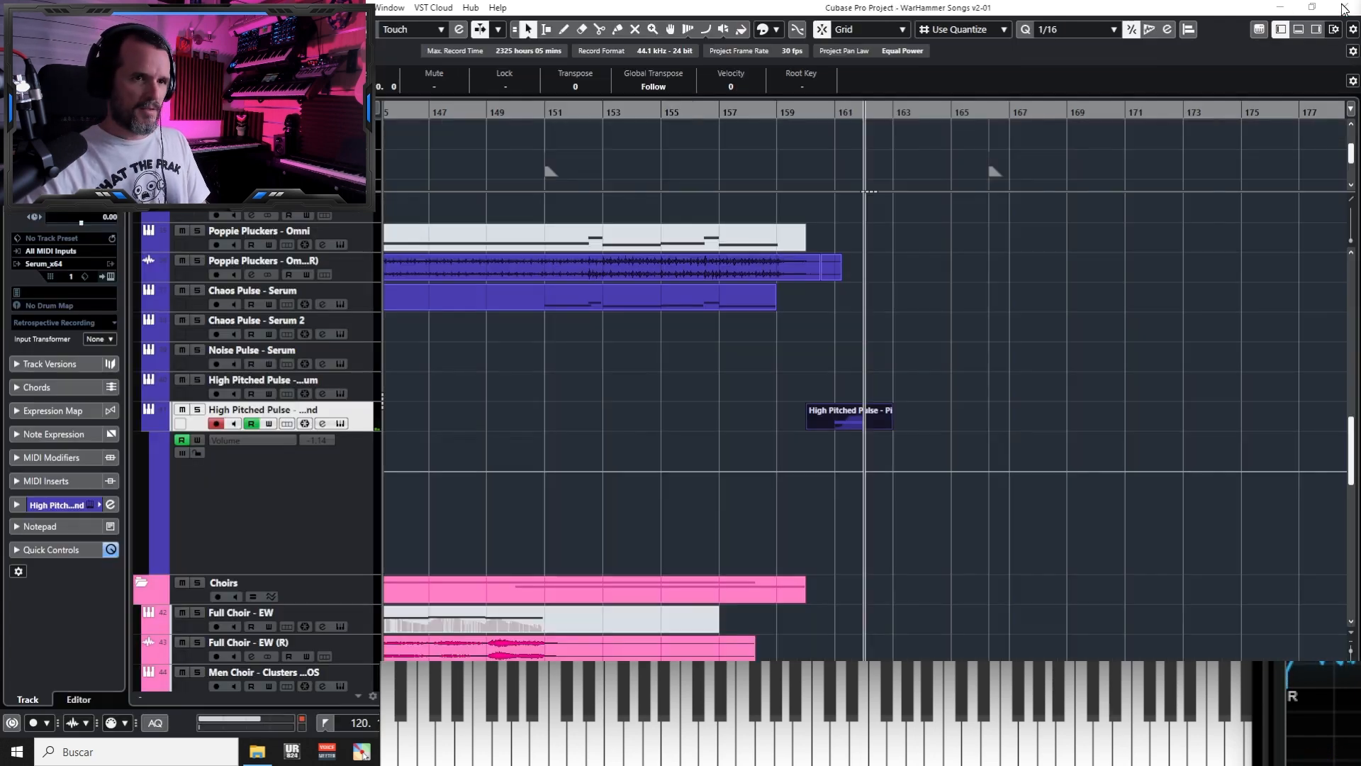
pyautogui.click(917, 326)
pyautogui.click(521, 114)
pyautogui.press('space')
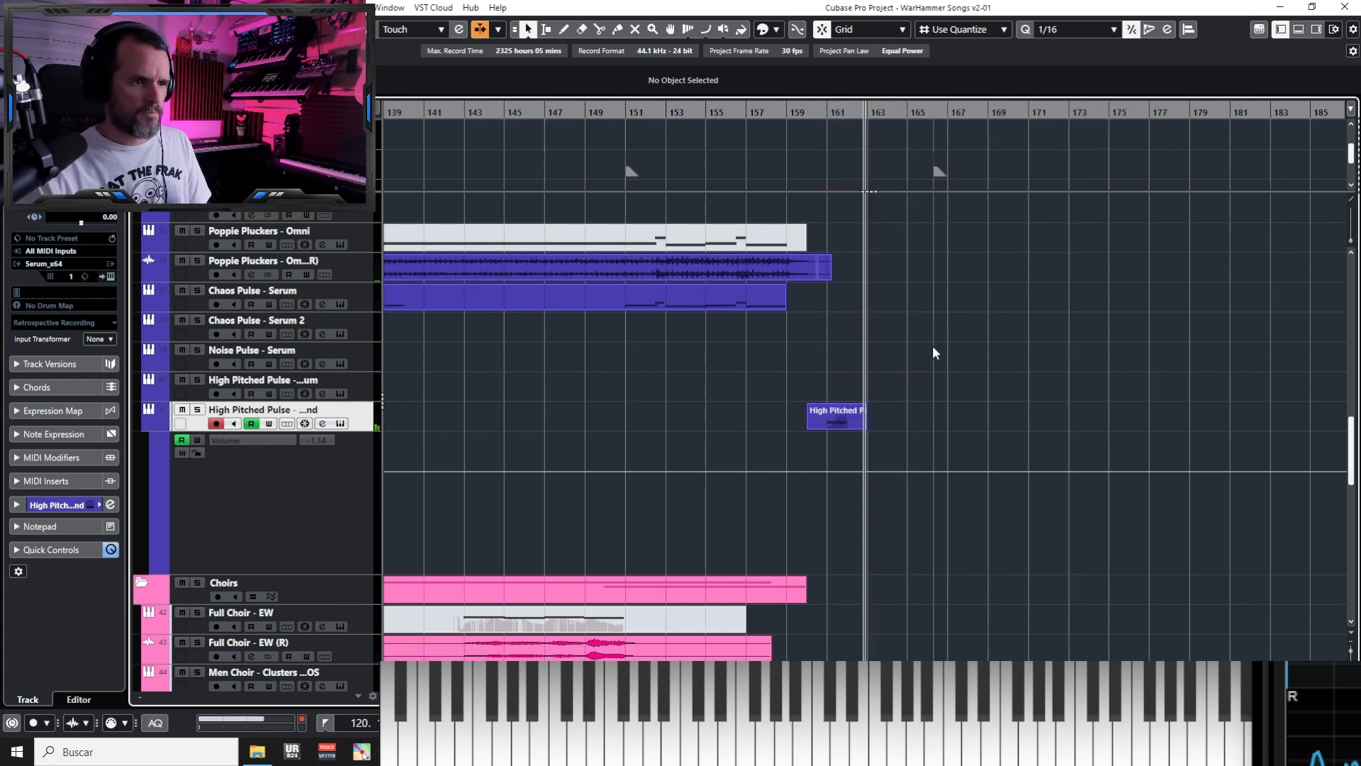
pyautogui.click(688, 112)
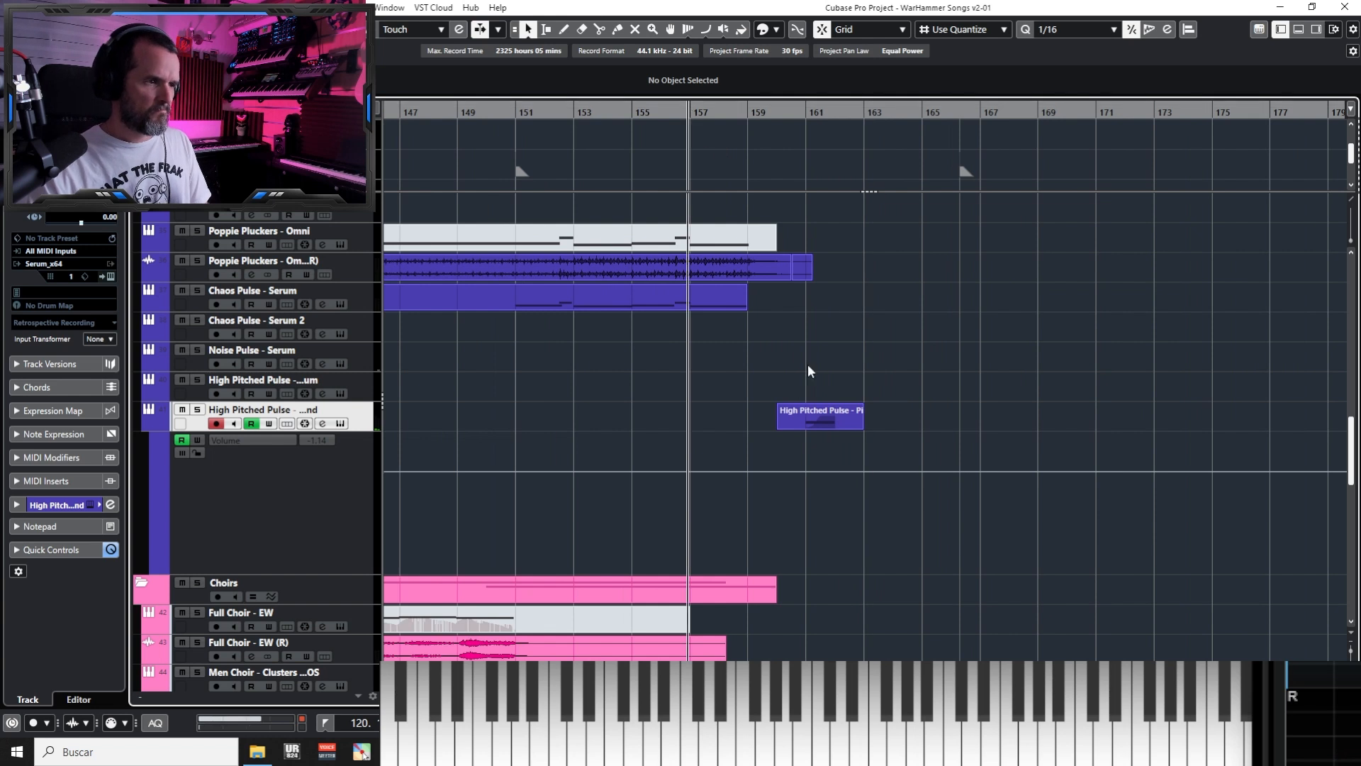
# Set the pitch bend track's Bitcrush downsampling rate to 5.52 kHz while auditioning it, and close the plug-in
pyautogui.click(147, 424)
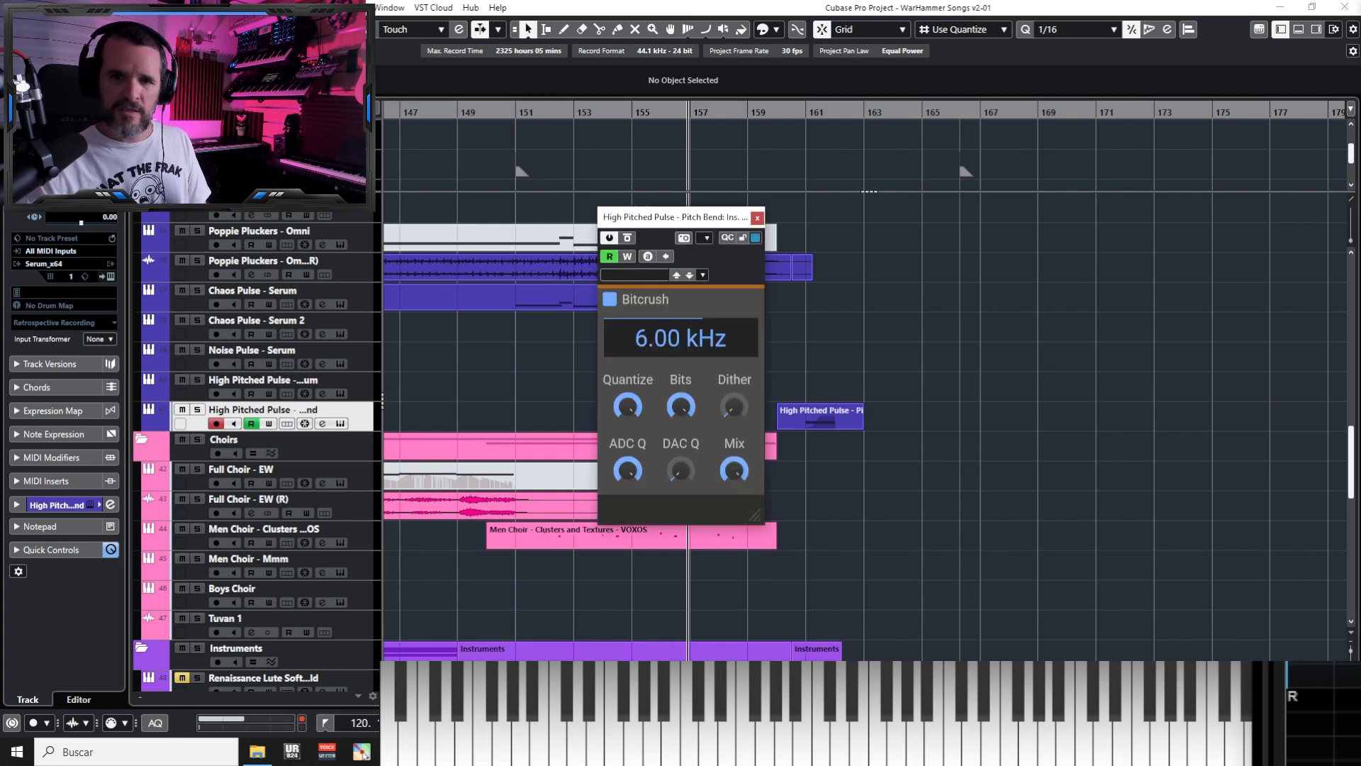
pyautogui.press('KP_Add')
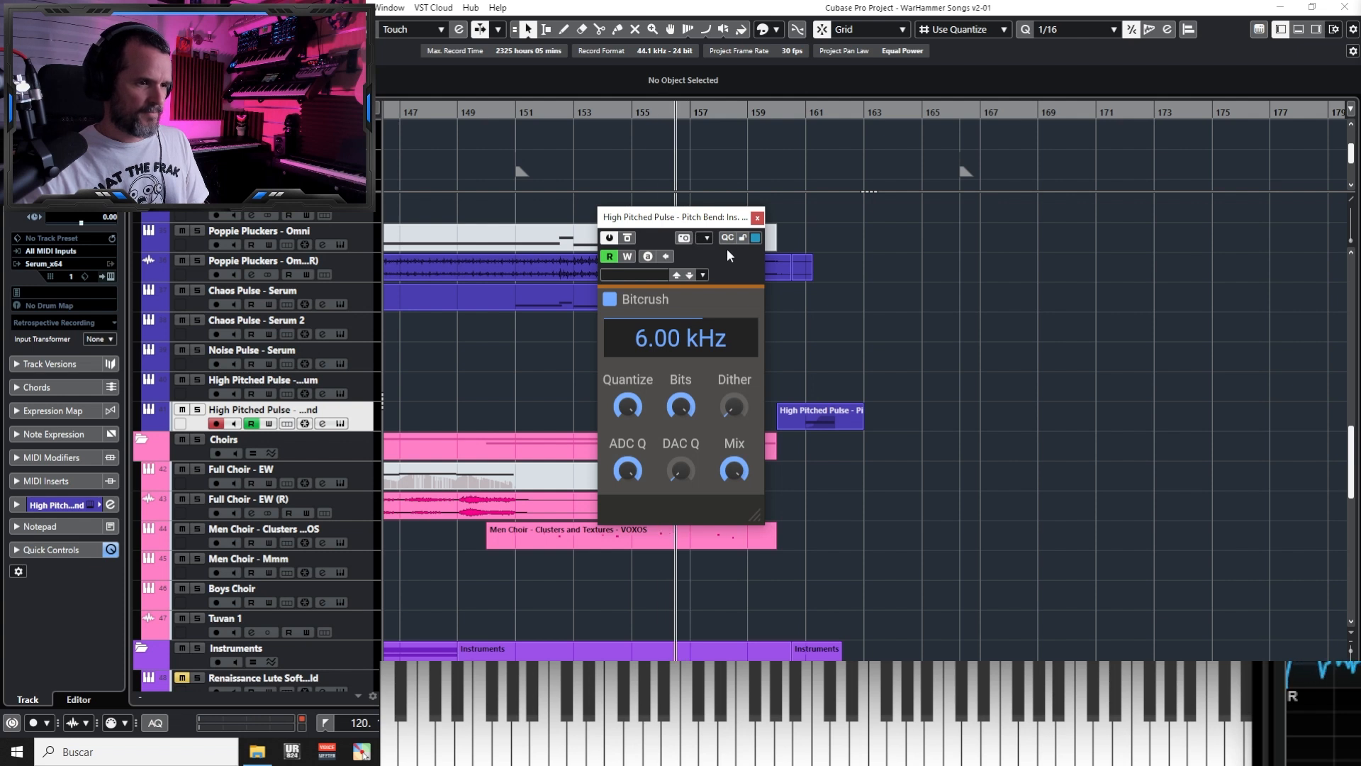
pyautogui.moveTo(685, 335)
pyautogui.mouseDown()
pyautogui.moveTo(685, 310)
pyautogui.moveTo(685, 365)
pyautogui.moveTo(685, 326)
pyautogui.moveTo(685, 343)
pyautogui.moveTo(672, 313)
pyautogui.moveTo(672, 324)
pyautogui.mouseUp()
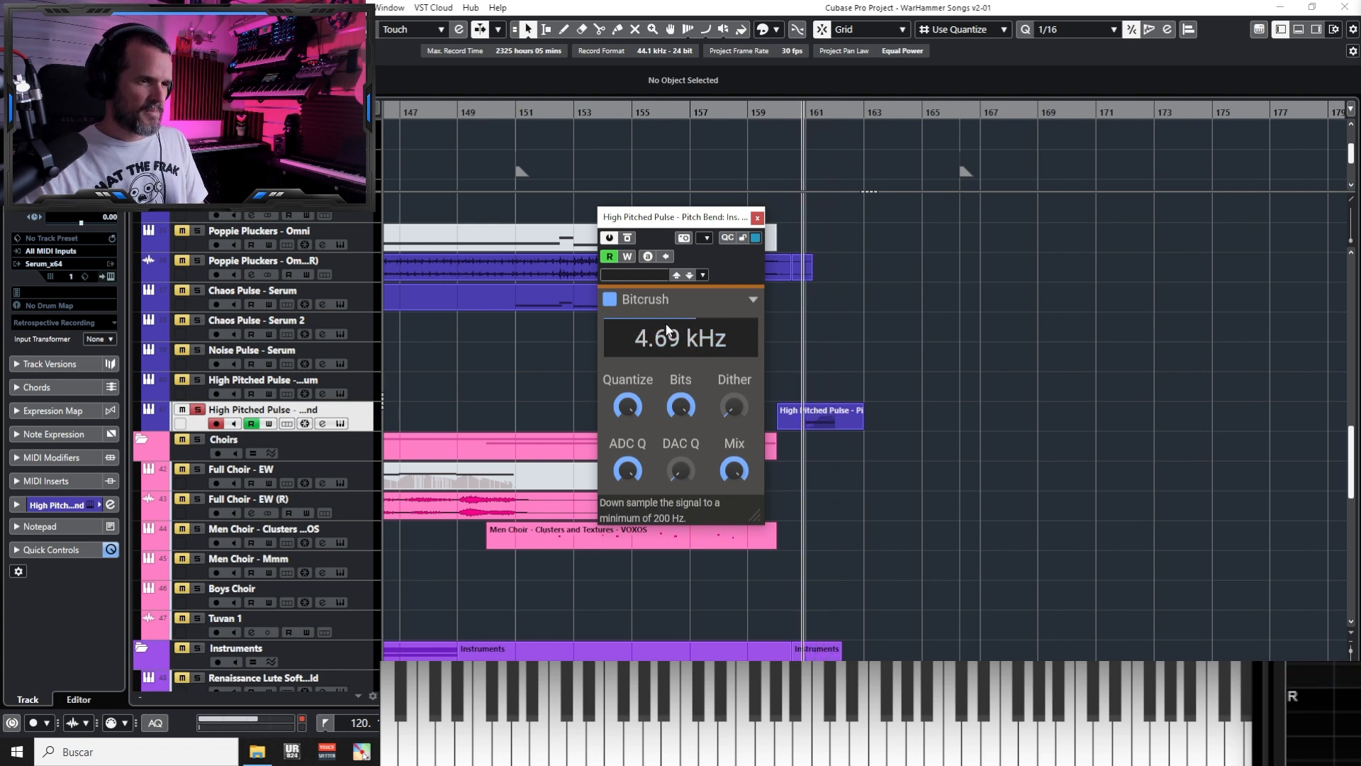
pyautogui.moveTo(680, 338)
pyautogui.mouseDown()
pyautogui.moveTo(671, 362)
pyautogui.moveTo(667, 316)
pyautogui.mouseUp()
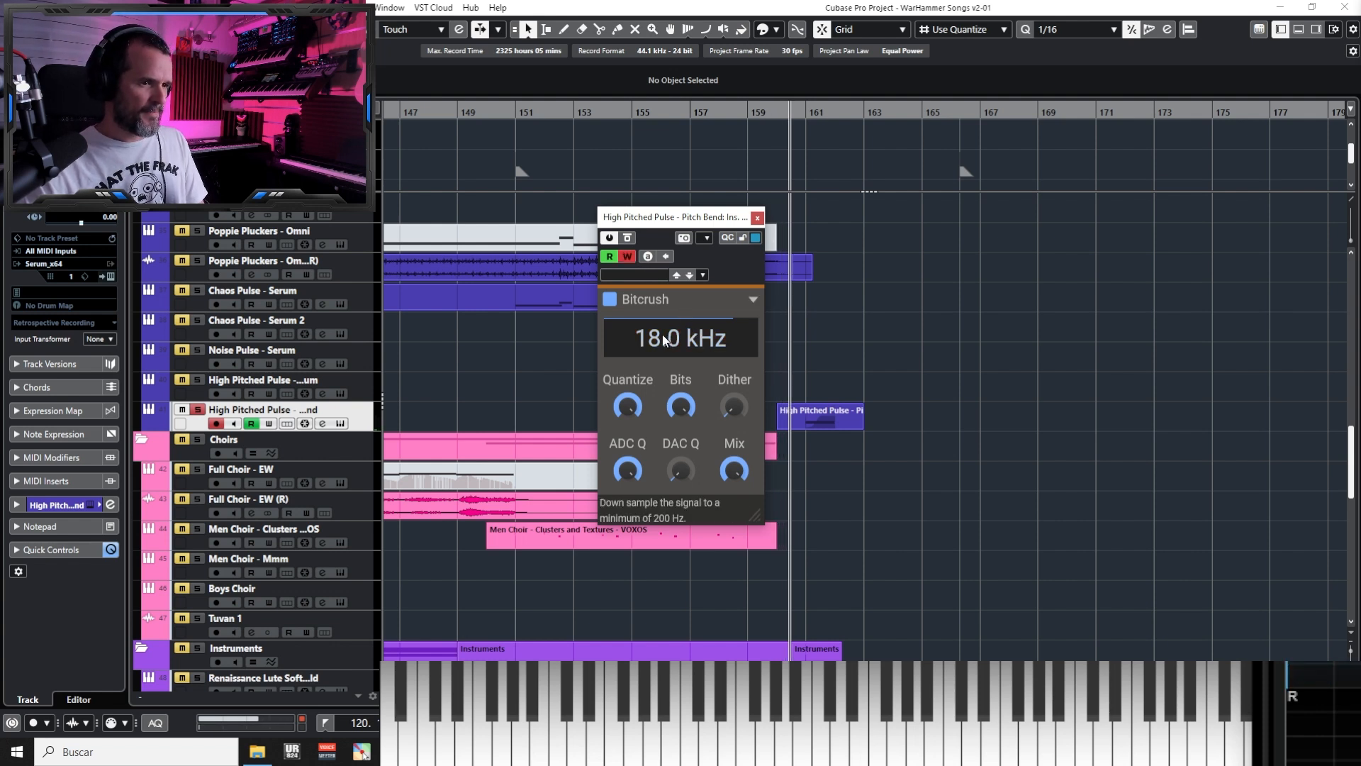
pyautogui.moveTo(664, 340); pyautogui.dragTo(665, 383)
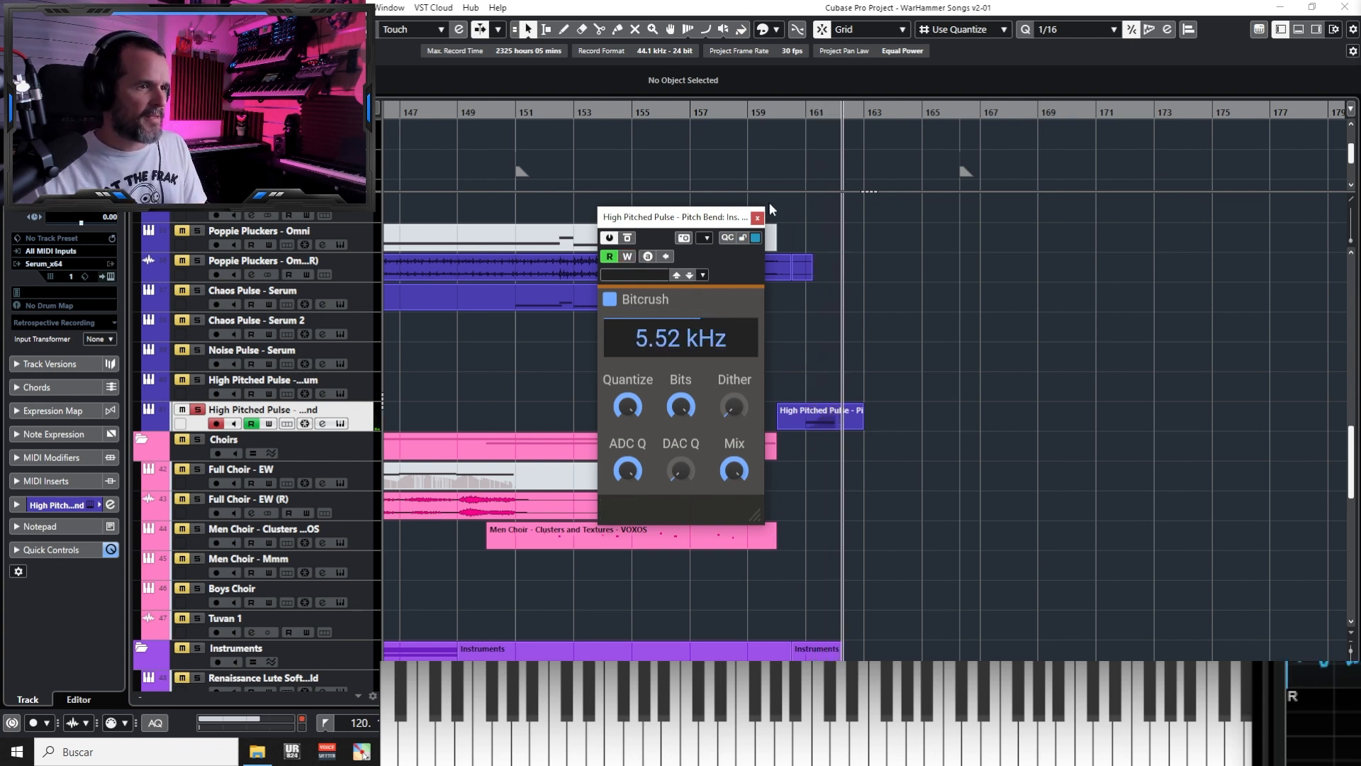
pyautogui.click(757, 217)
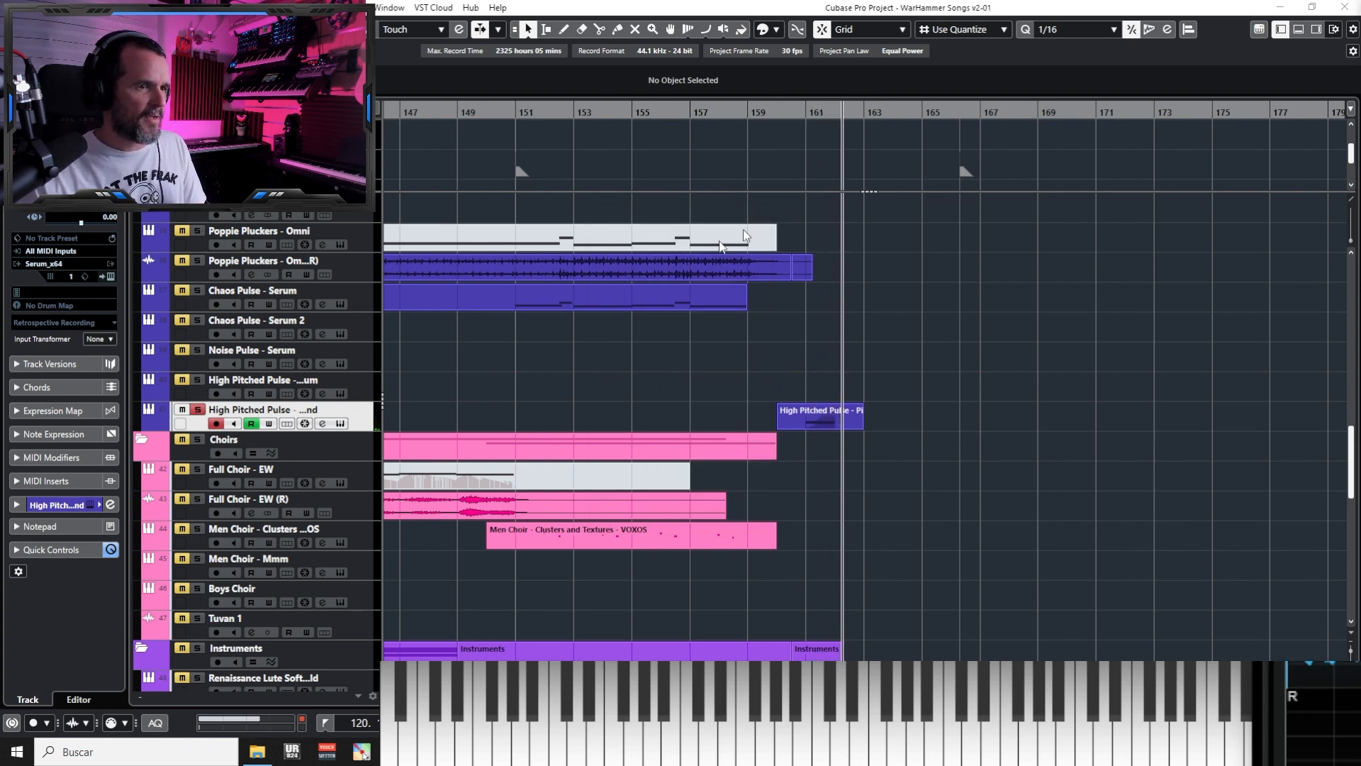
# Show the High Pitched Pulse pitch bend track's automation lane and assign it to the Bitcrush Rate parameter
pyautogui.click(148, 425)
pyautogui.click(248, 439)
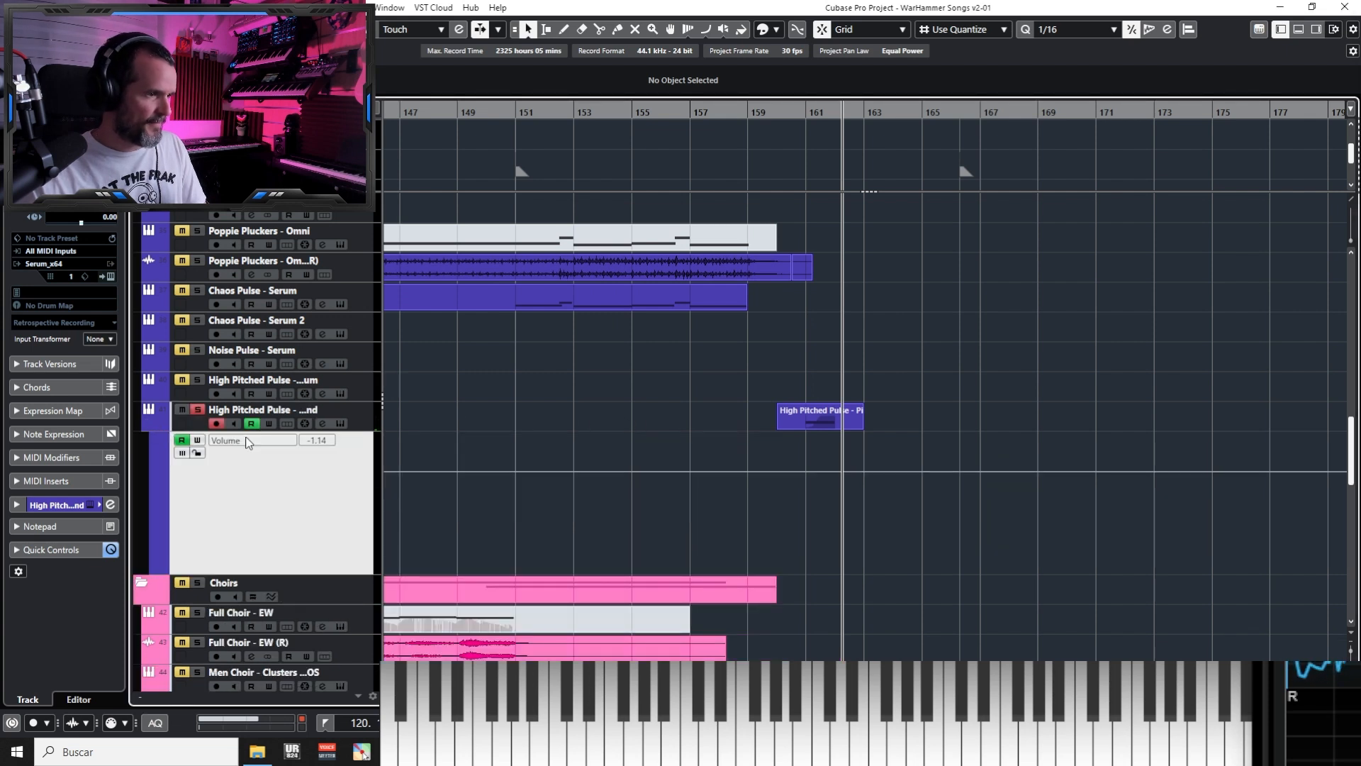
pyautogui.click(262, 441)
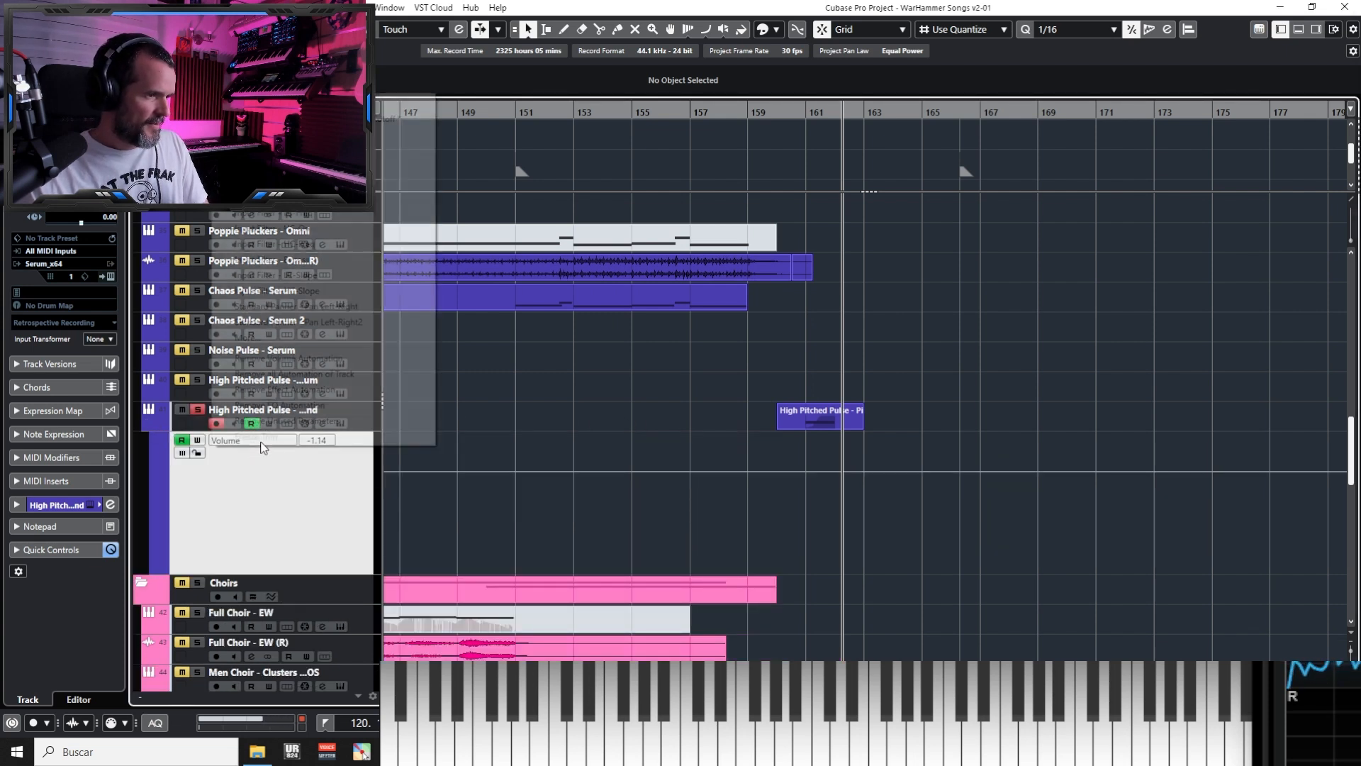
pyautogui.click(319, 273)
pyautogui.press('h')
pyautogui.press('h')
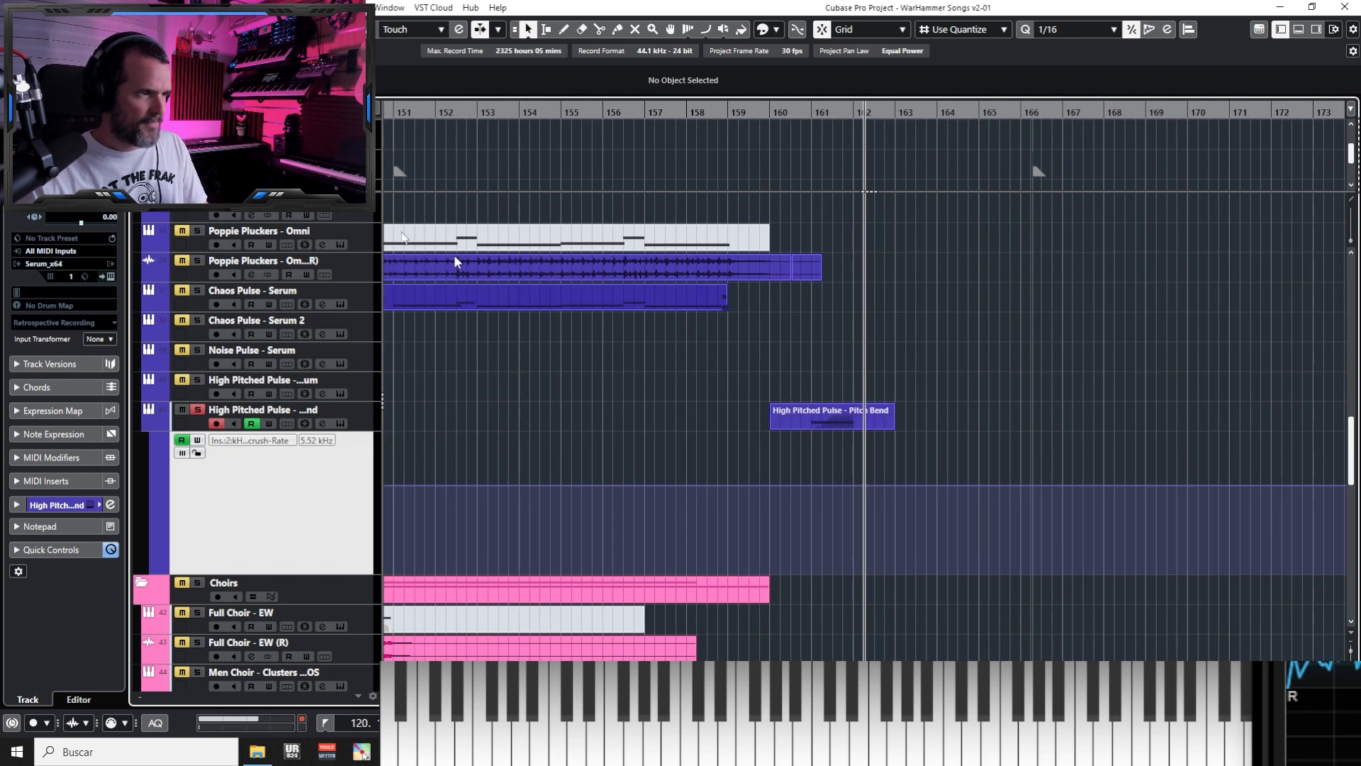
pyautogui.click(255, 441)
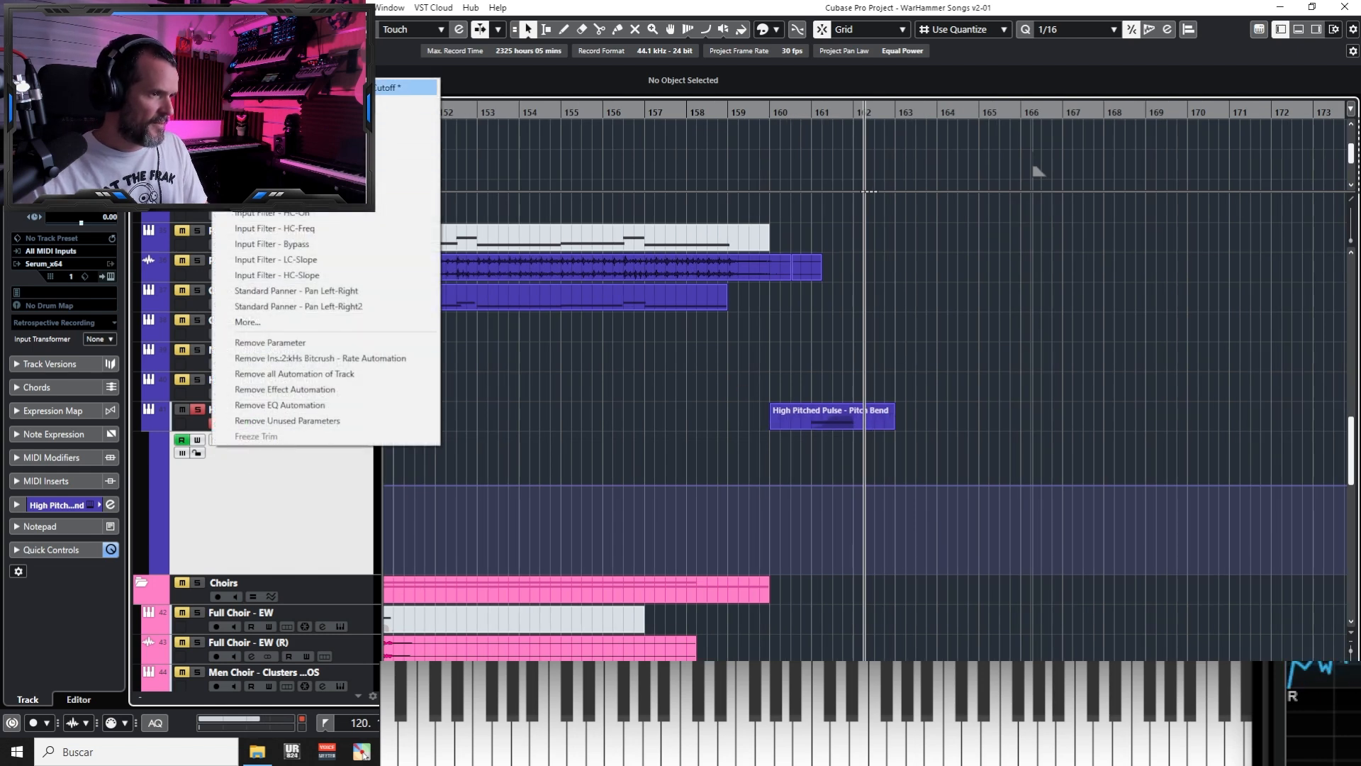
pyautogui.click(597, 434)
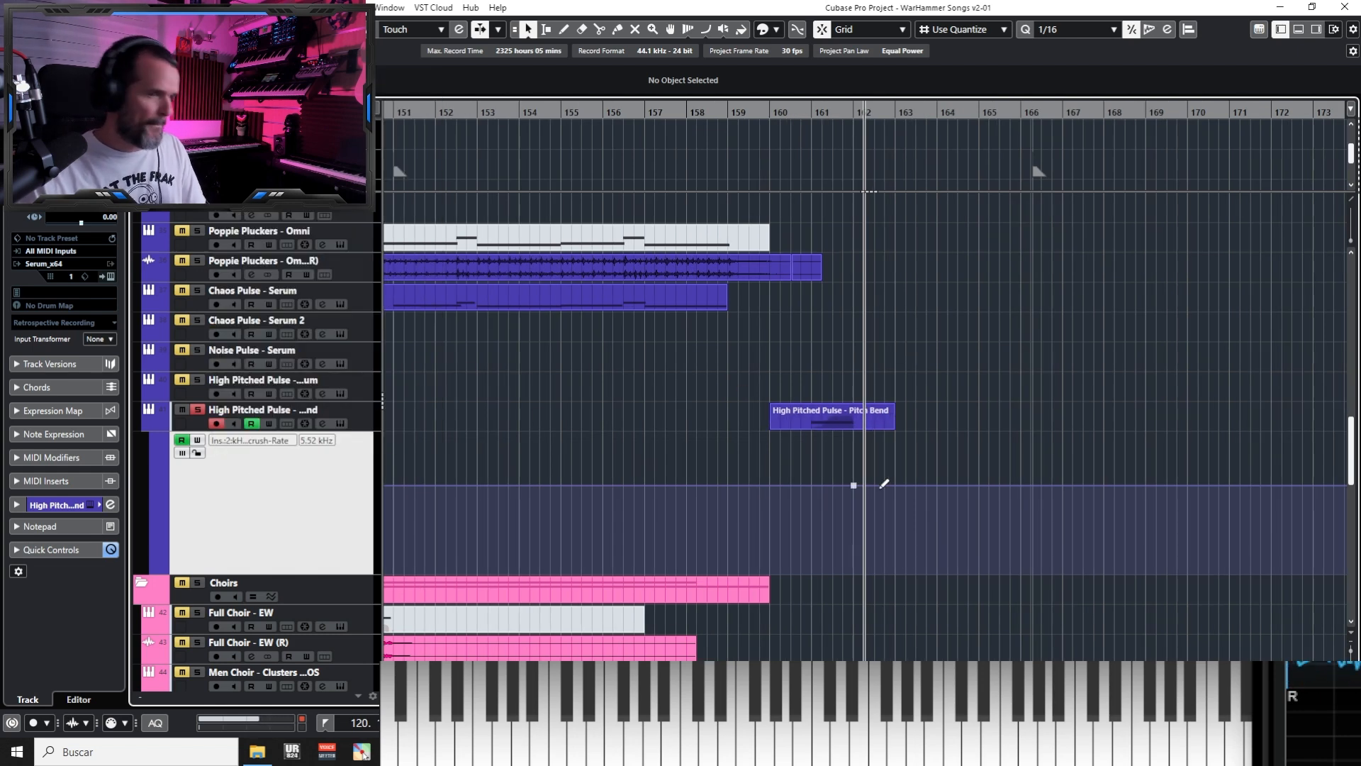
# Open the pitch bend track's Bitcrush plug-in and move its window clear of the automation lane beside the pulse
pyautogui.press('h')
pyautogui.press('h')
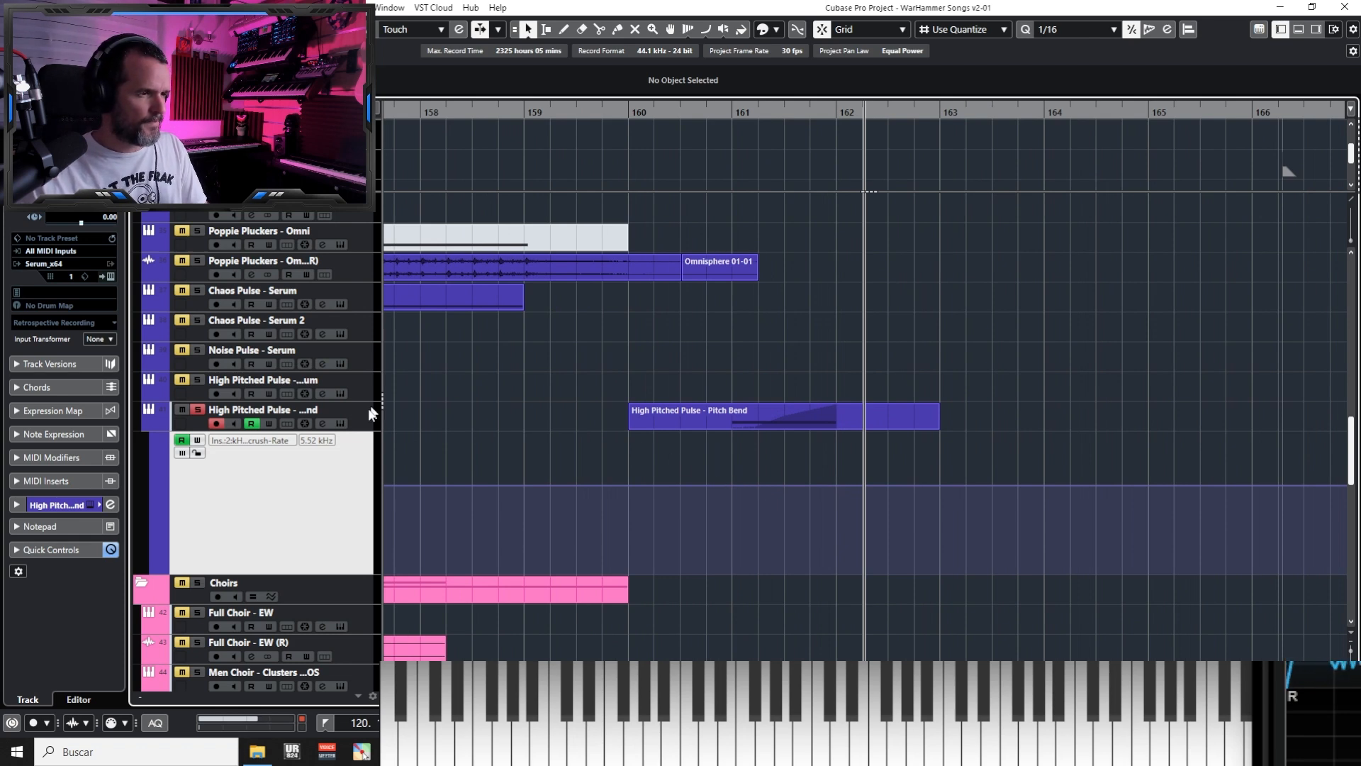
pyautogui.click(341, 423)
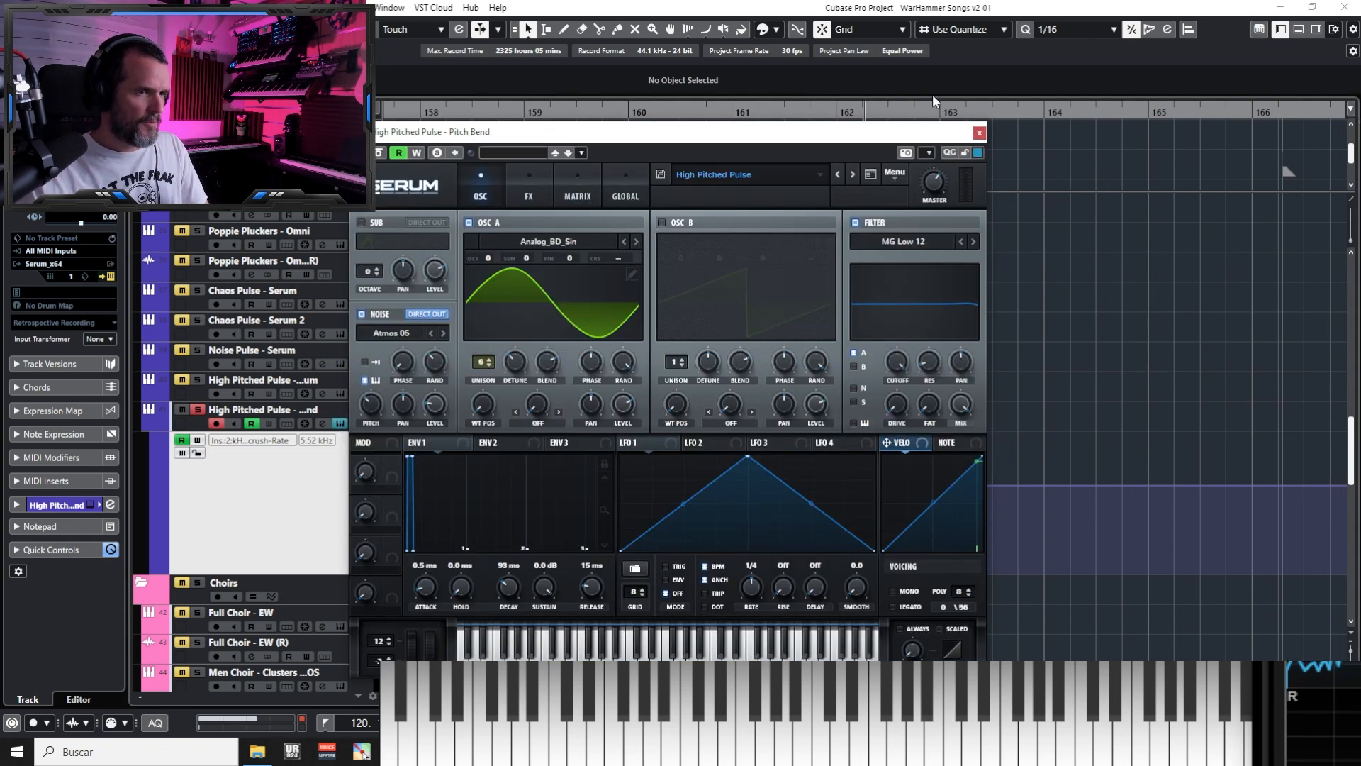
pyautogui.click(979, 132)
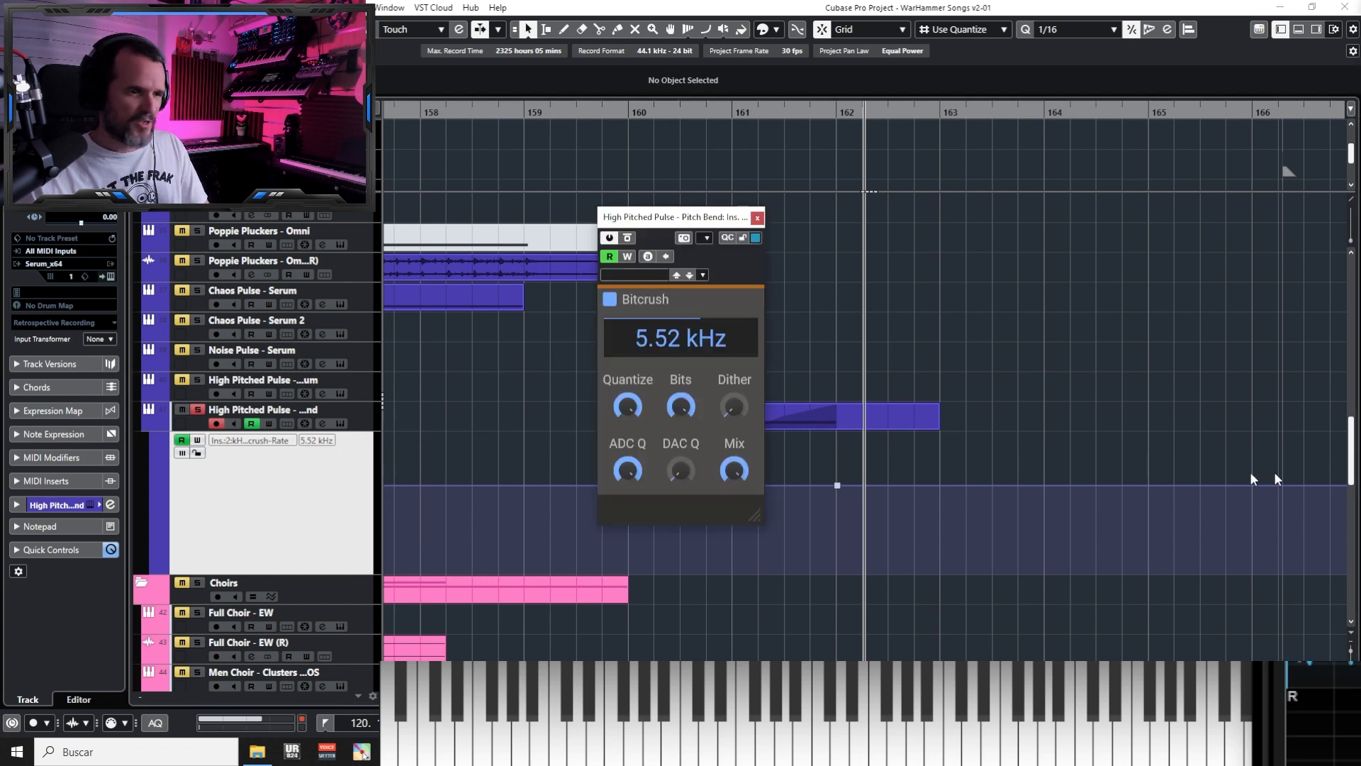
pyautogui.moveTo(723, 212); pyautogui.dragTo(1187, 211)
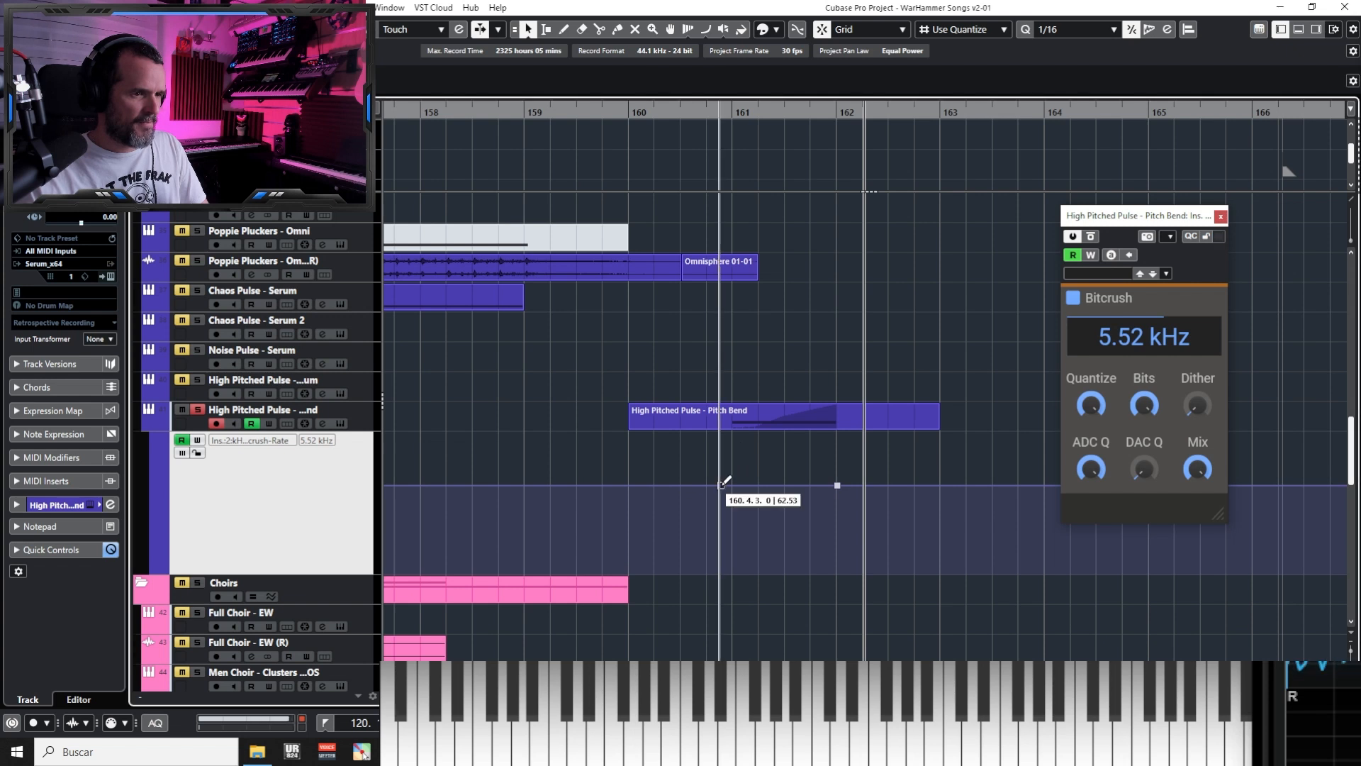
# Draw a bowed Bitcrush rate curve falling from 14.4 kHz at bar 161 to near the minimum at bar 162, and play it
pyautogui.click(732, 462)
pyautogui.click(732, 113)
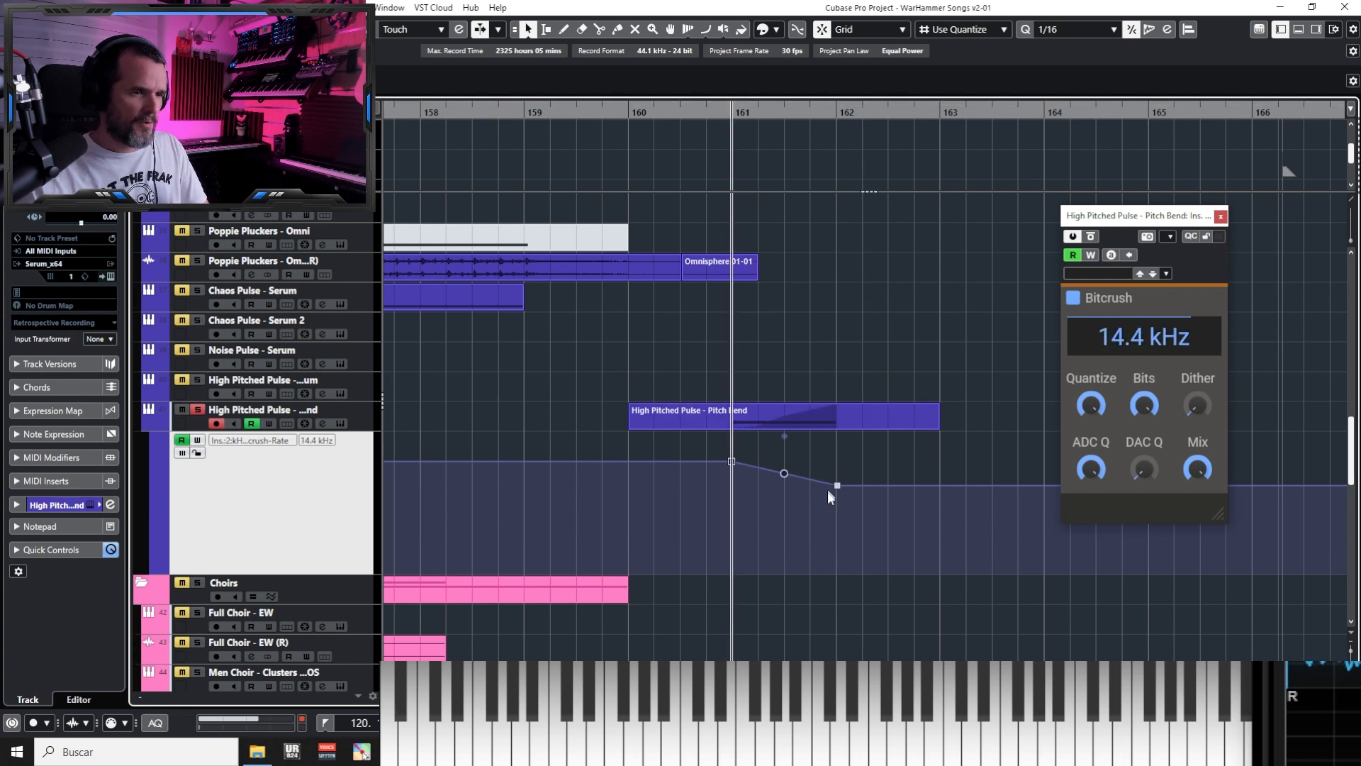
pyautogui.moveTo(839, 487); pyautogui.dragTo(837, 568)
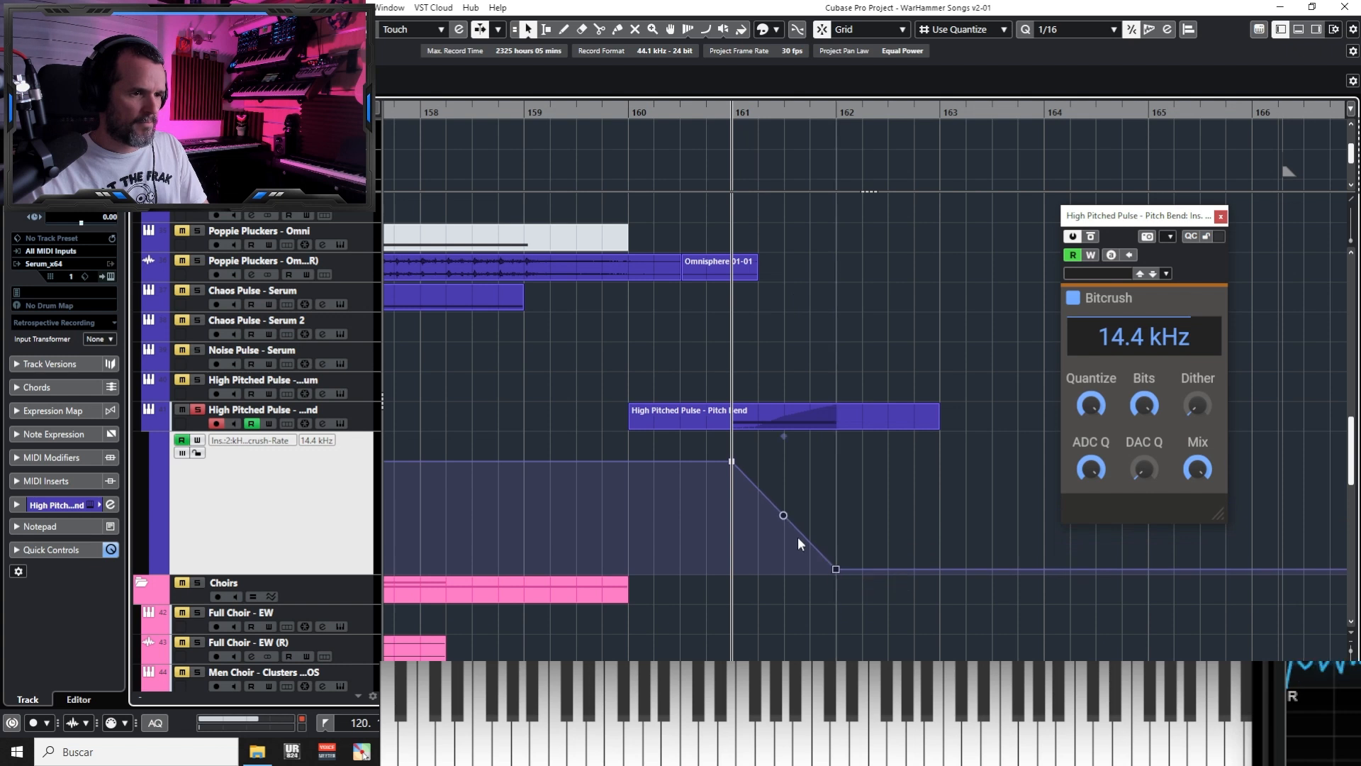
pyautogui.press('space')
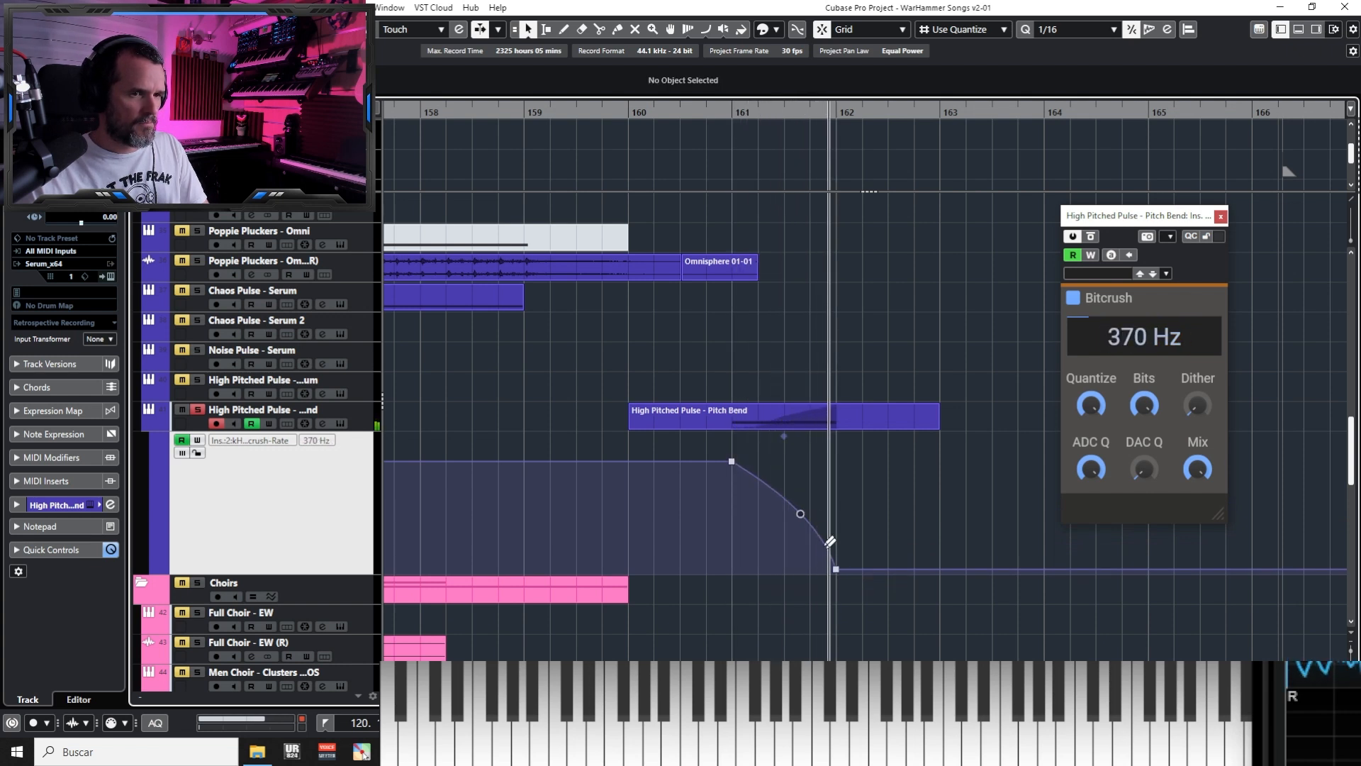
# Raise the rate curve's end point at bar 162 to 1.01 kHz, delete the stray extra point and audition the result
pyautogui.moveTo(834, 562); pyautogui.dragTo(835, 528)
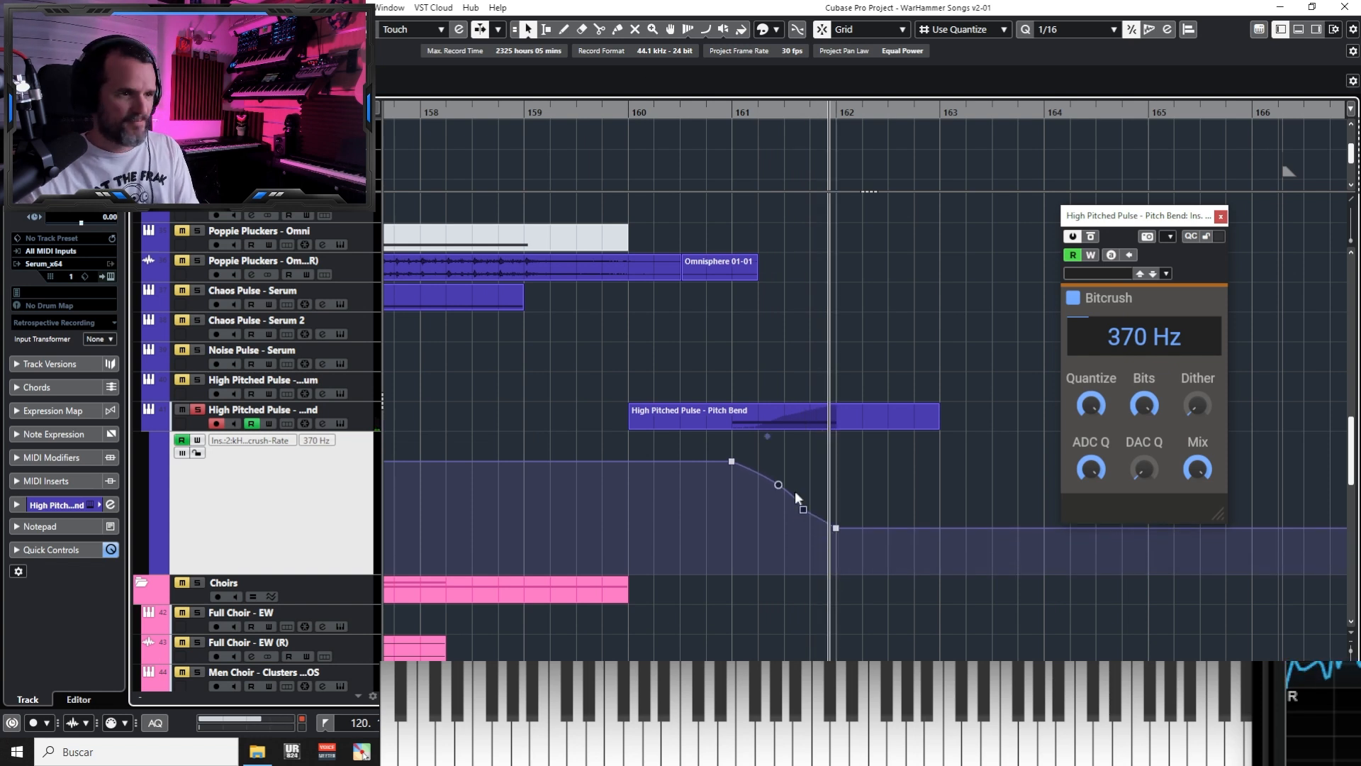
pyautogui.press('Delete')
pyautogui.press('space')
pyautogui.press('space')
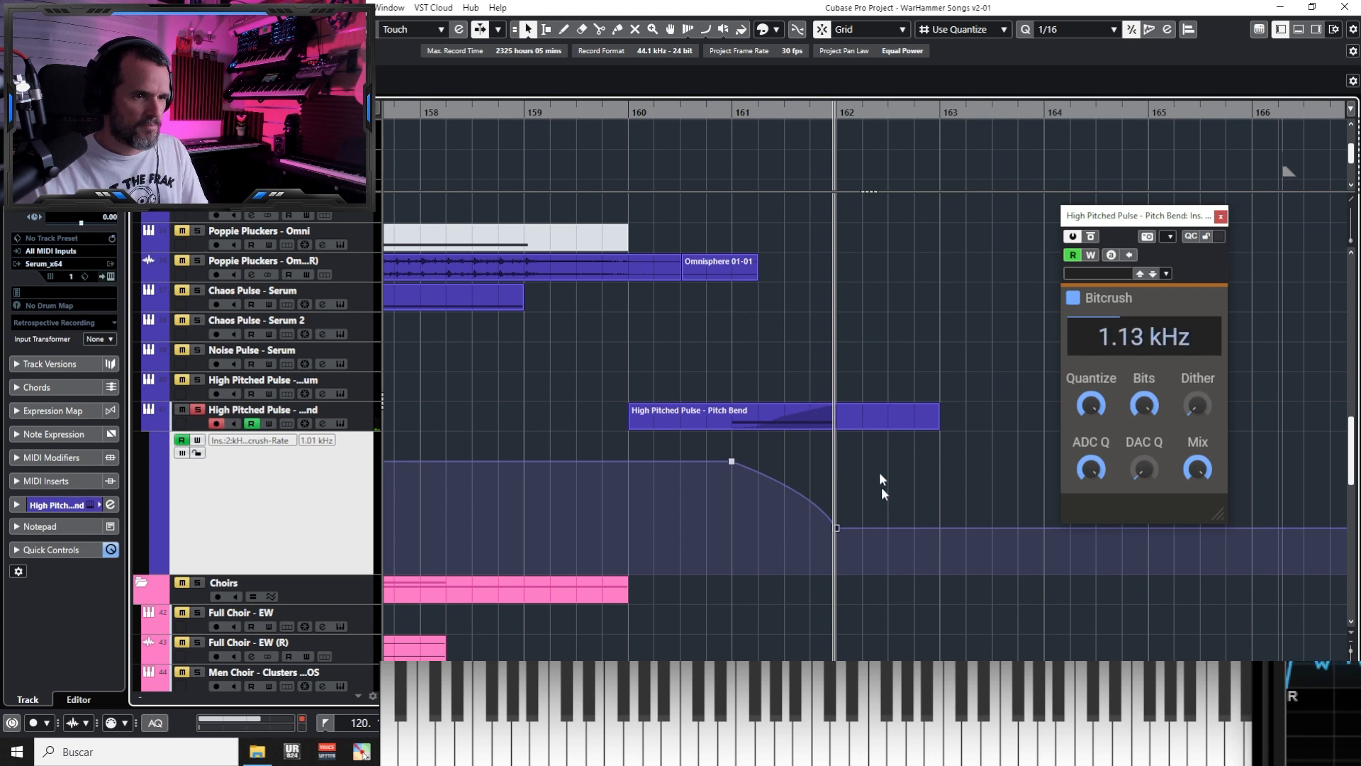
pyautogui.press('space')
pyautogui.press('KP_Subtract')
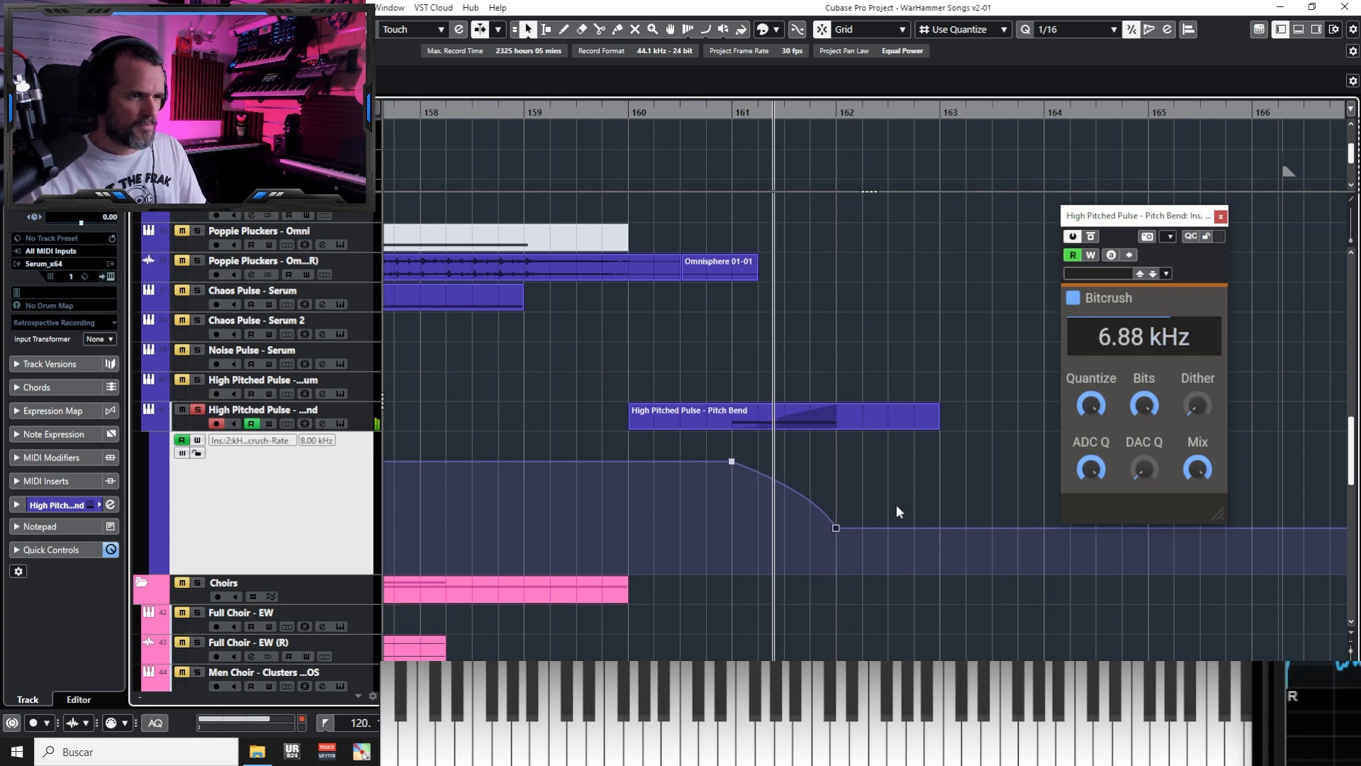
pyautogui.press('space')
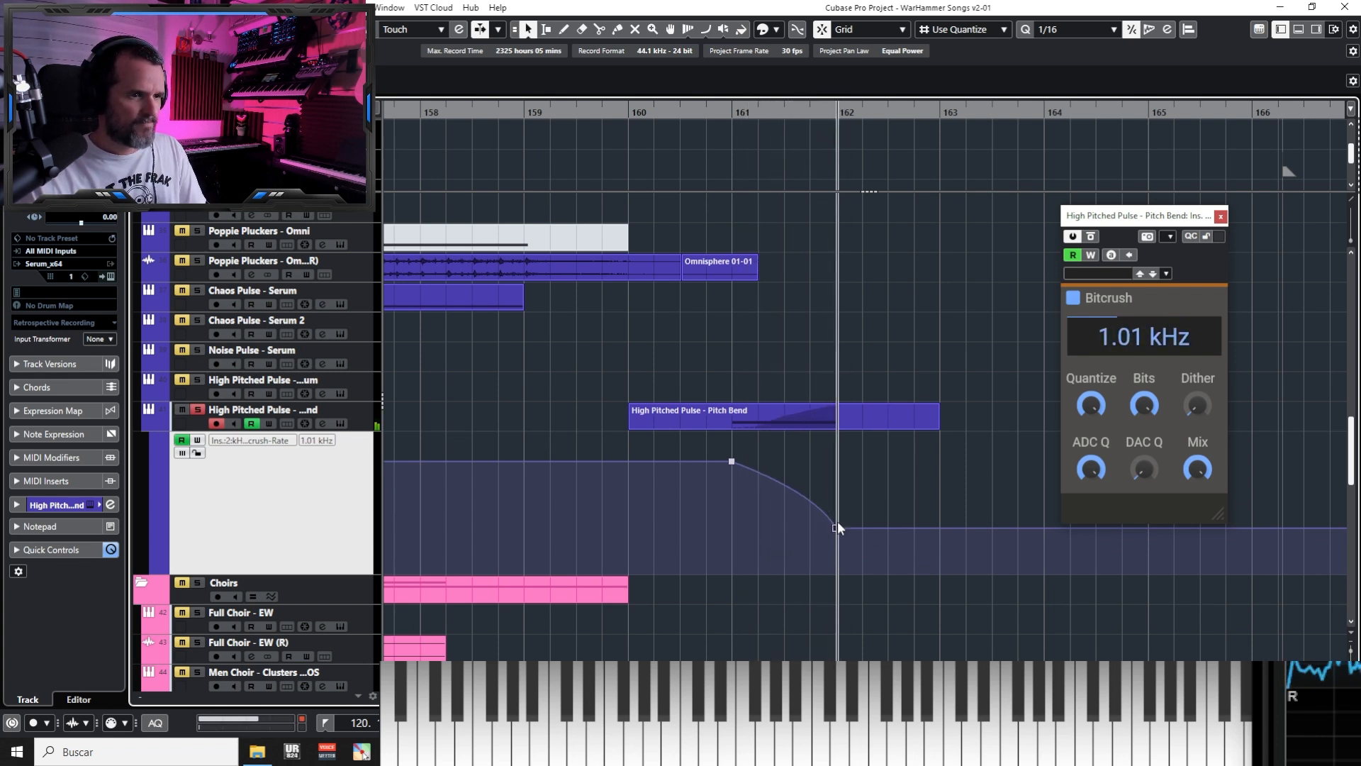
# Try end-point rates of 1.90 kHz and 4.35 kHz at bar 162, auditioning the pulse with each
pyautogui.moveTo(837, 535); pyautogui.dragTo(837, 520)
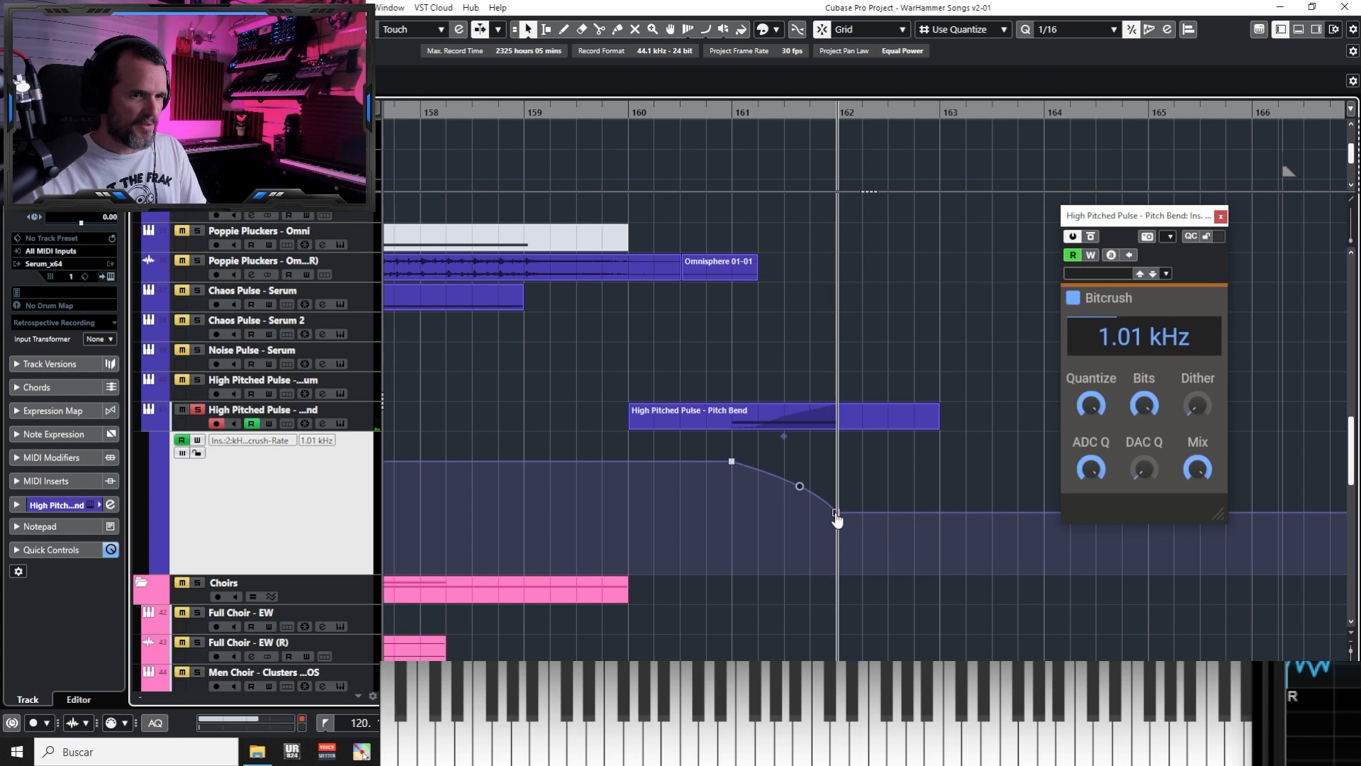
pyautogui.press('space')
pyautogui.click(841, 510)
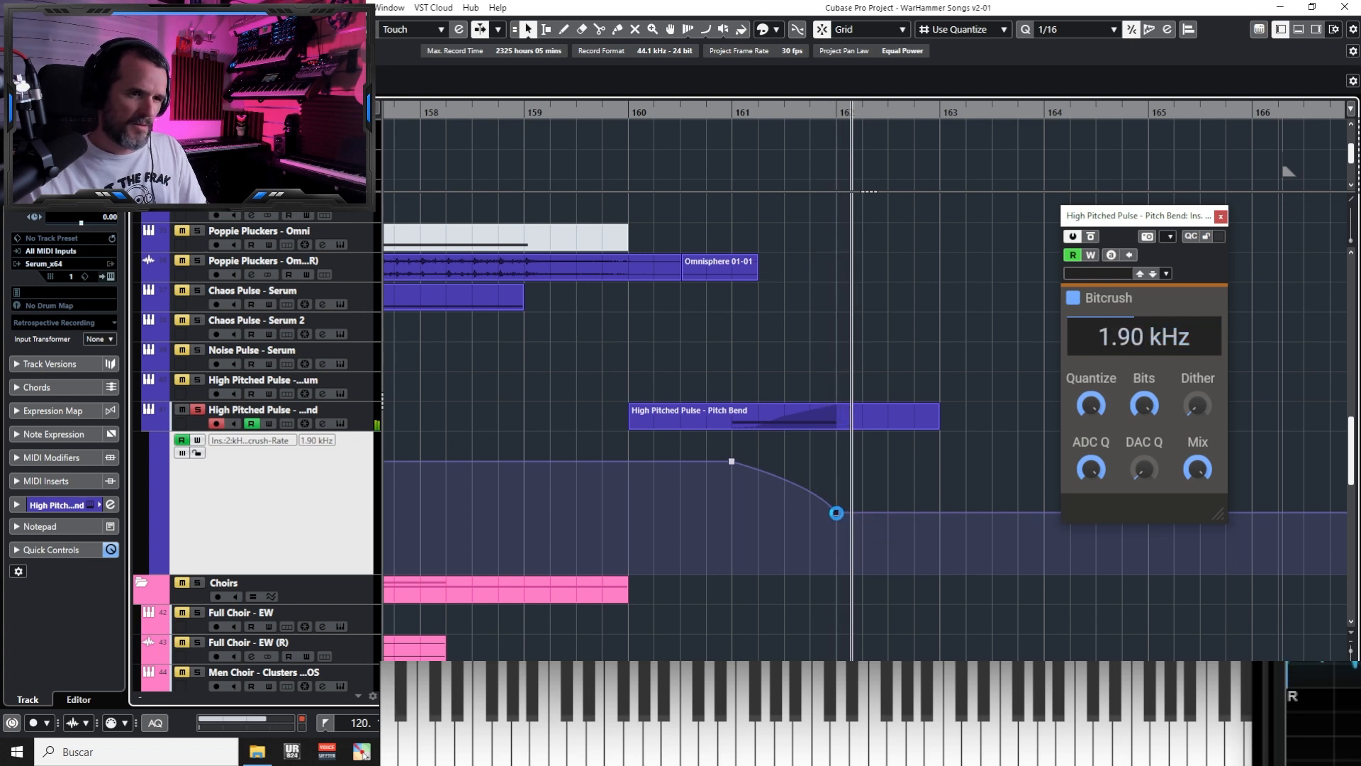
pyautogui.moveTo(838, 519); pyautogui.dragTo(838, 497)
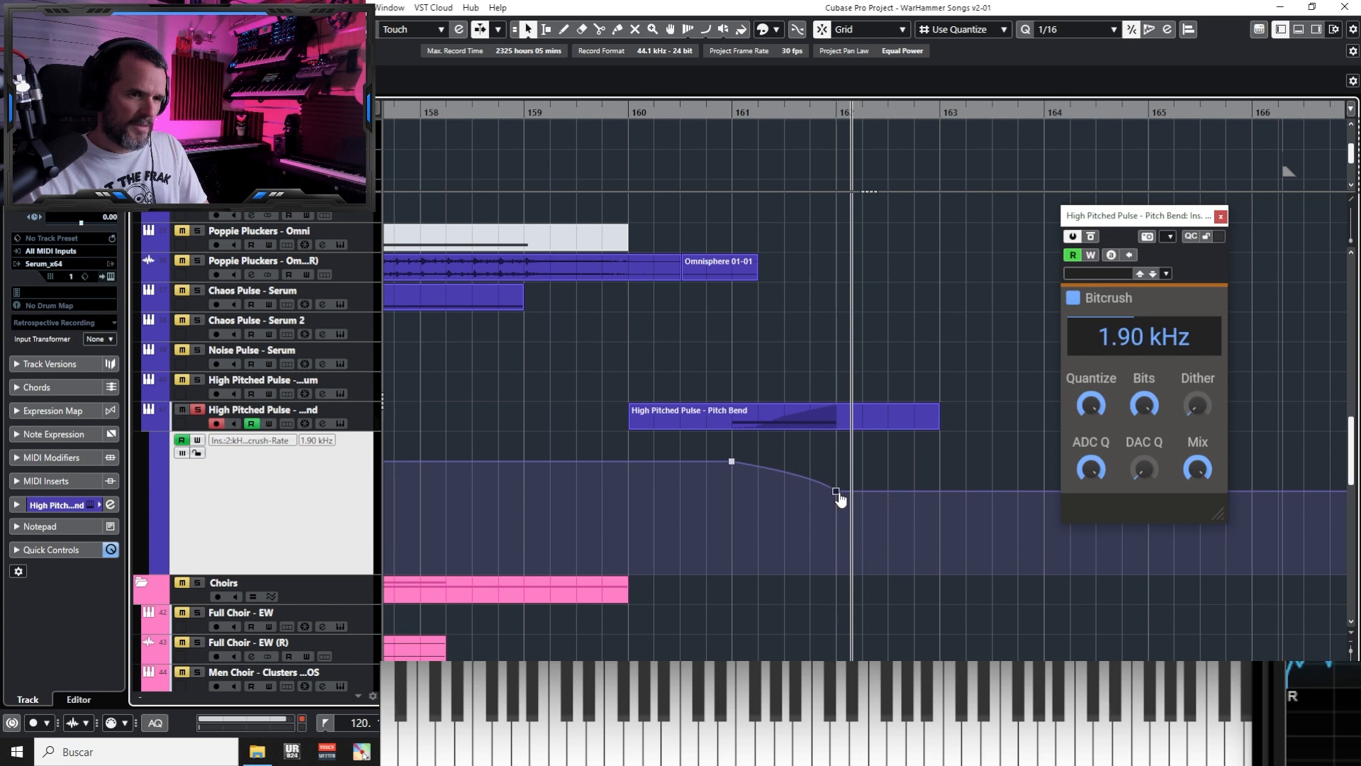
pyautogui.press('space')
pyautogui.press('KP_Subtract')
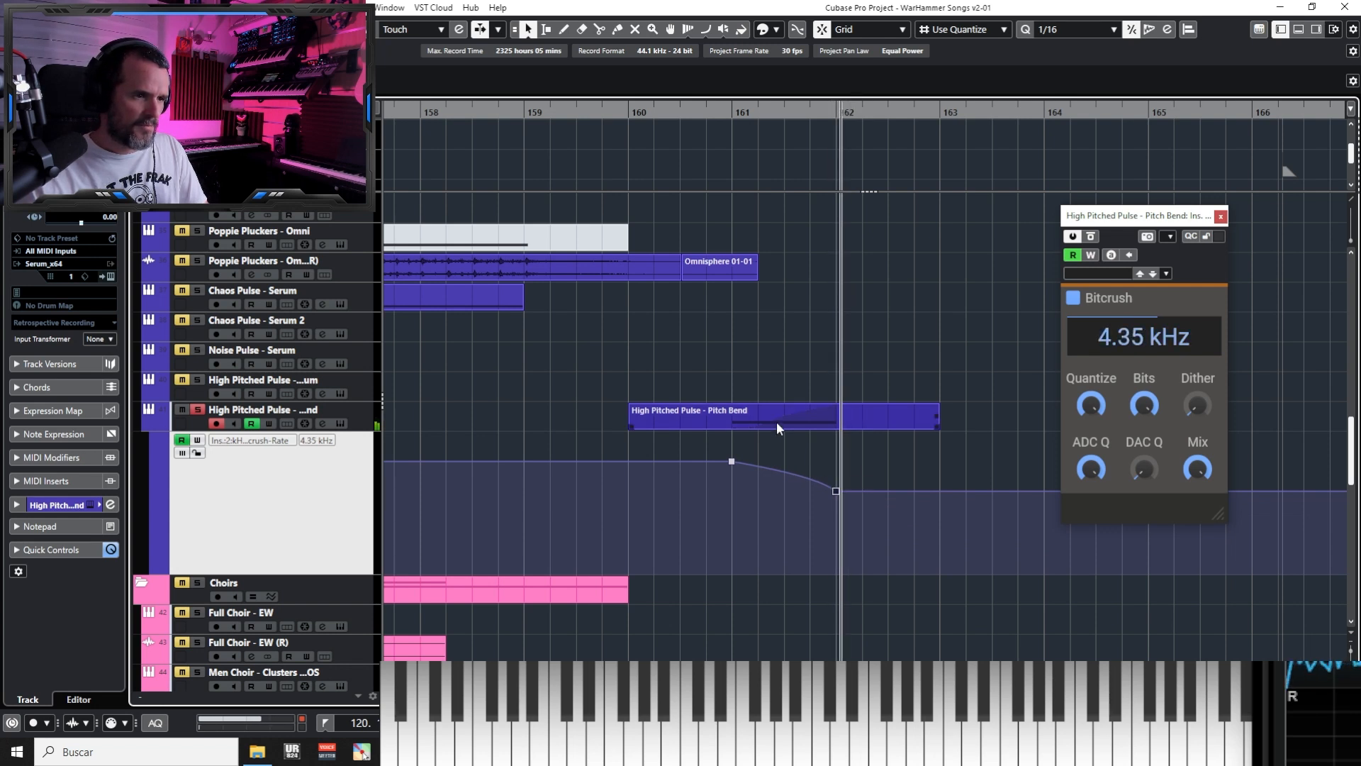
pyautogui.press('space')
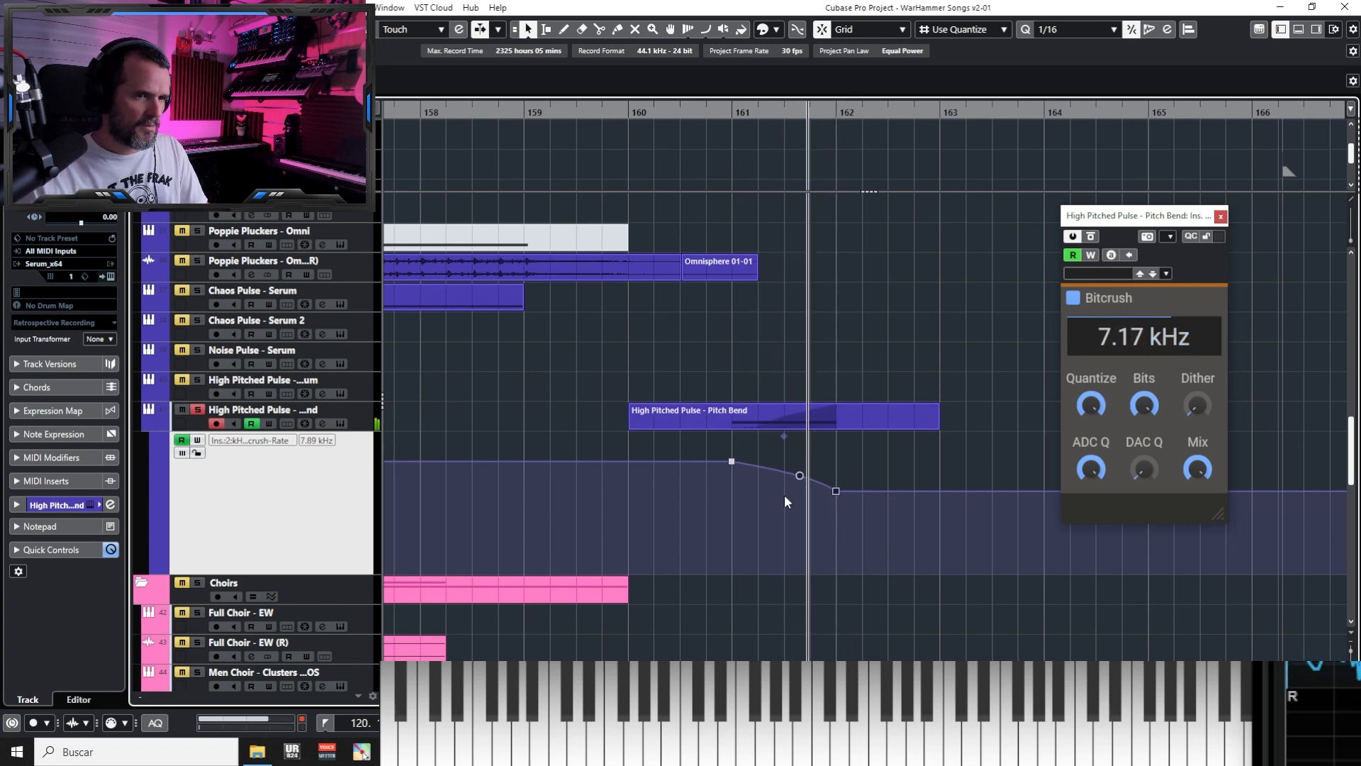
# Set the Bitcrush rate curve's end point at bar 162 to 1.96 kHz and play the pulse
pyautogui.moveTo(836, 490); pyautogui.dragTo(836, 511)
pyautogui.press('KP_Subtract')
pyautogui.press('space')
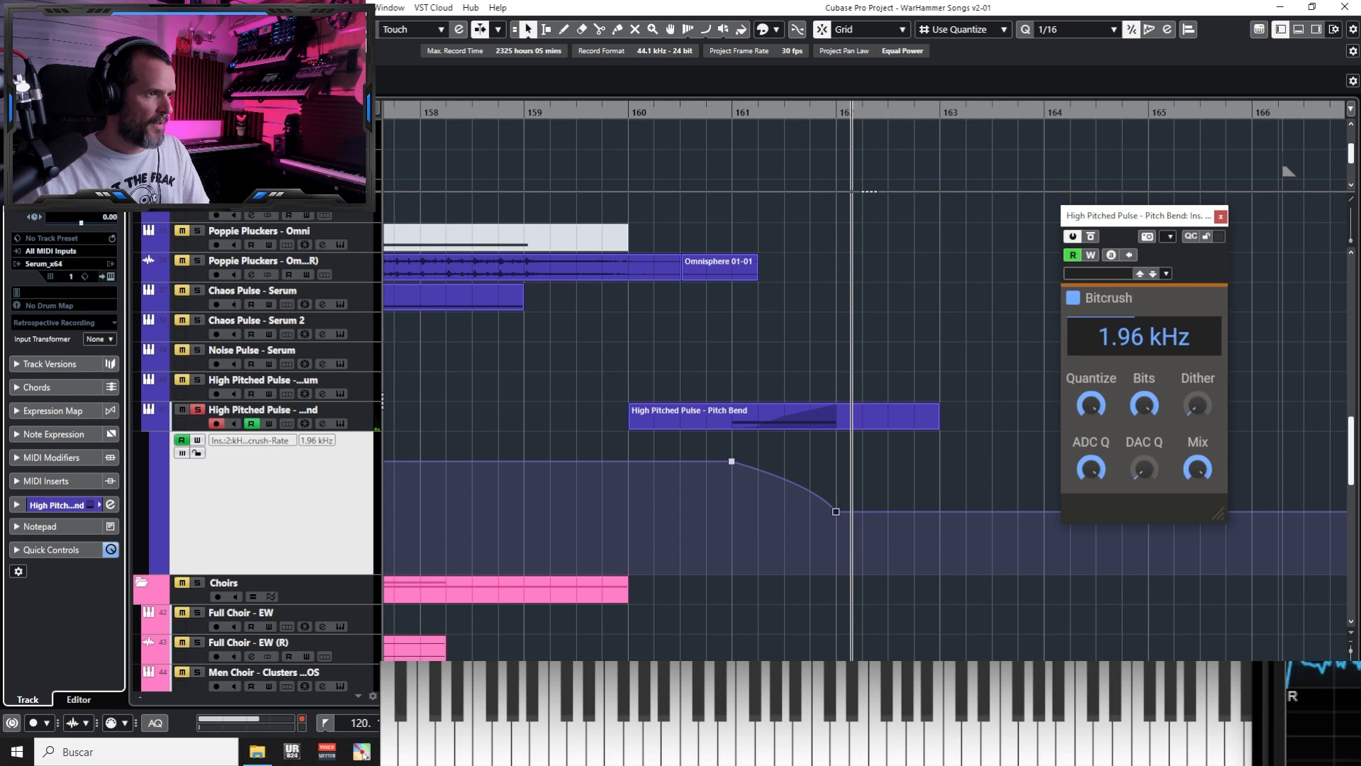
# Unsolo the pitch bend track and play the pulse in the full mix, closing Bitcrush and hiding the automation lane
pyautogui.click(197, 409)
pyautogui.press('KP_0')
pyautogui.press('space')
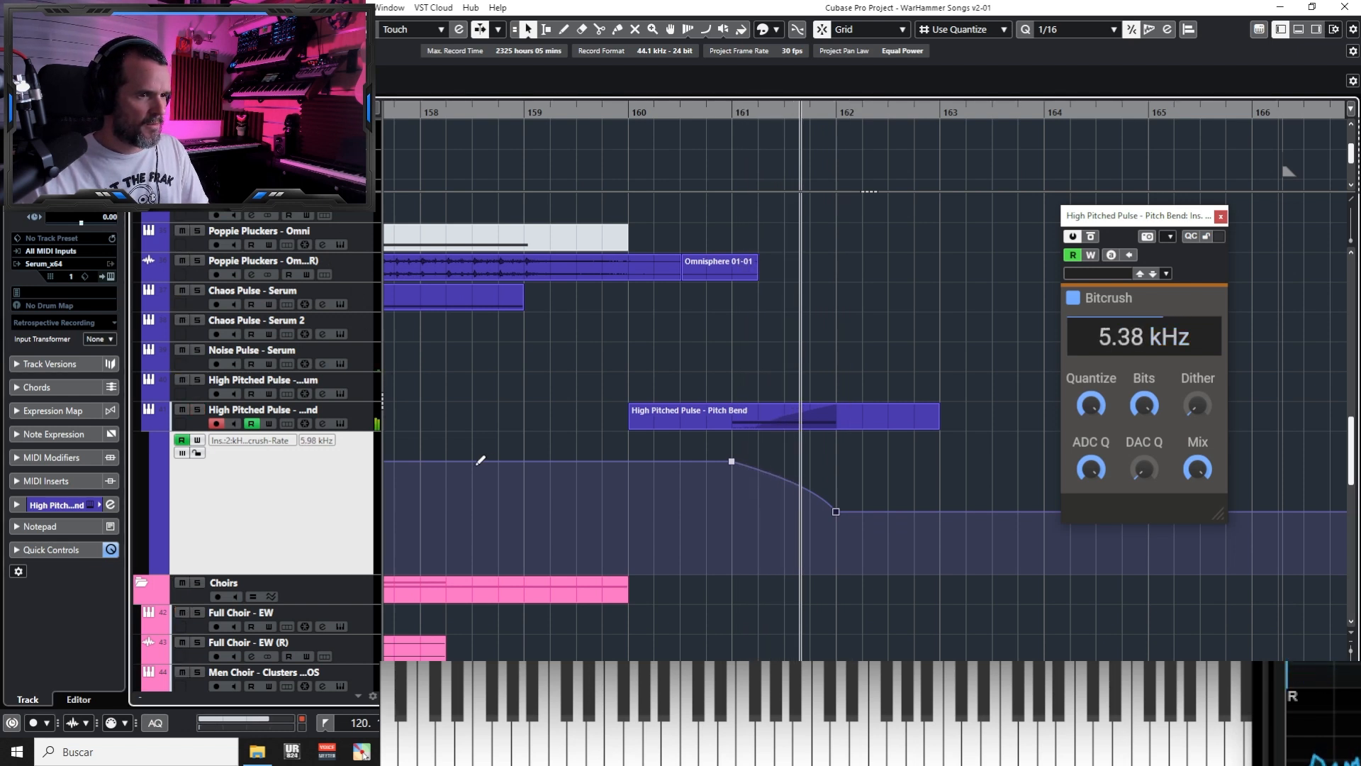
pyautogui.click(1221, 216)
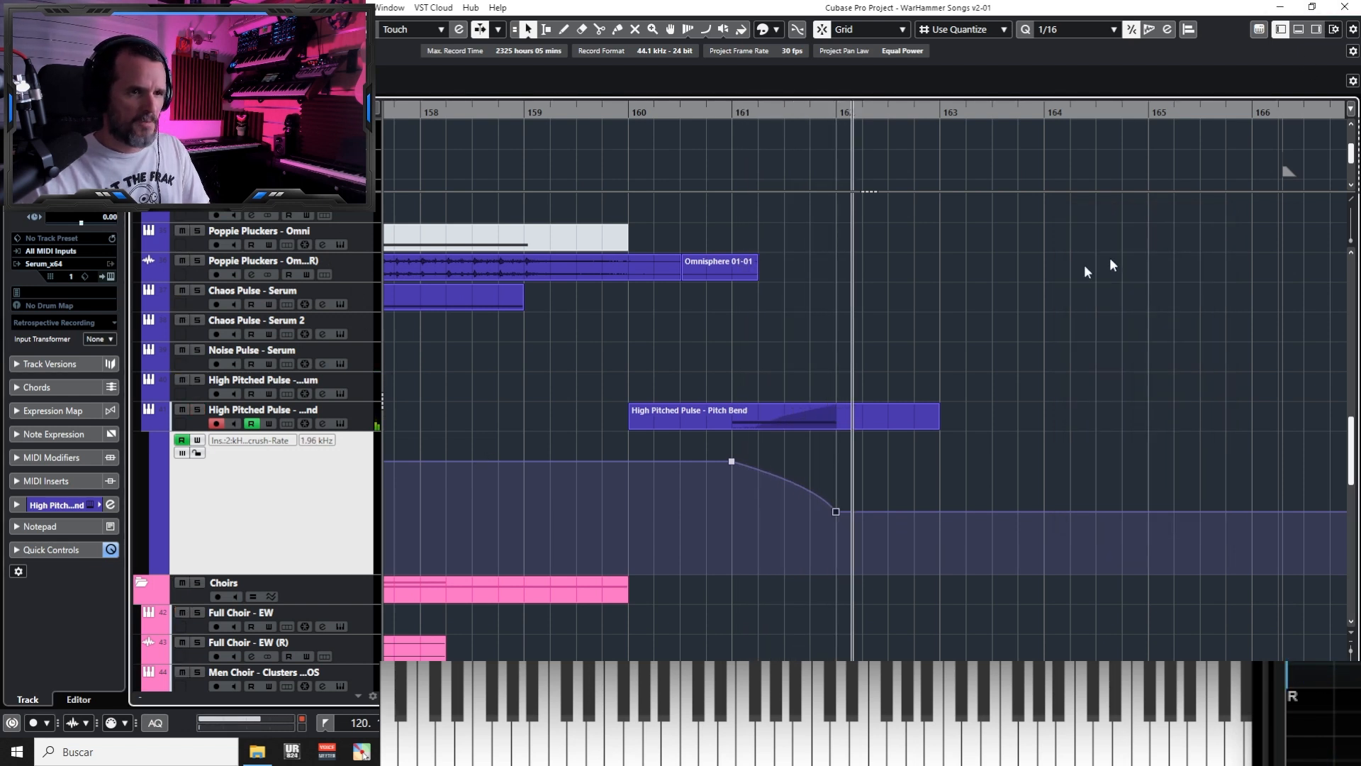
pyautogui.click(150, 424)
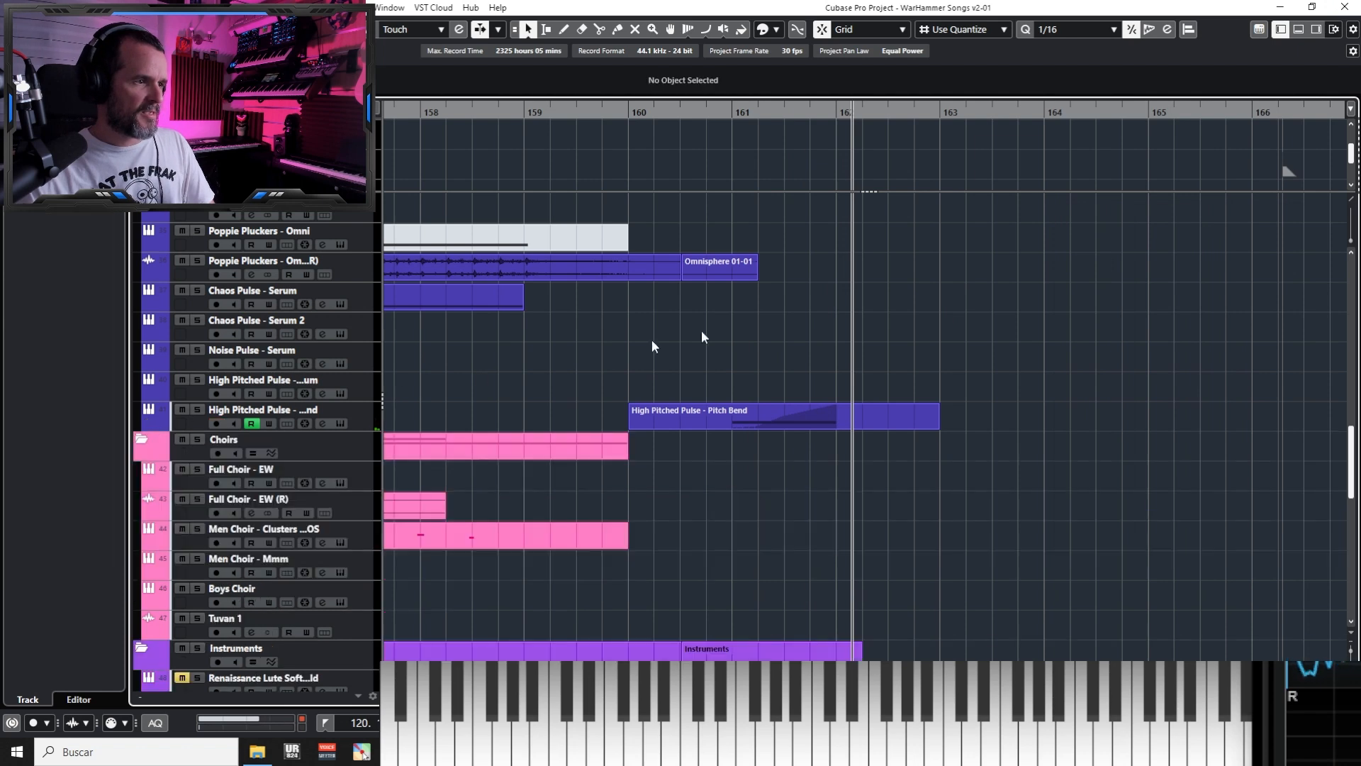
# Play the song from about bar 150 through the pulse and move the left locator to bar 159
pyautogui.press('g')
pyautogui.press('g')
pyautogui.press('g')
pyautogui.press('g')
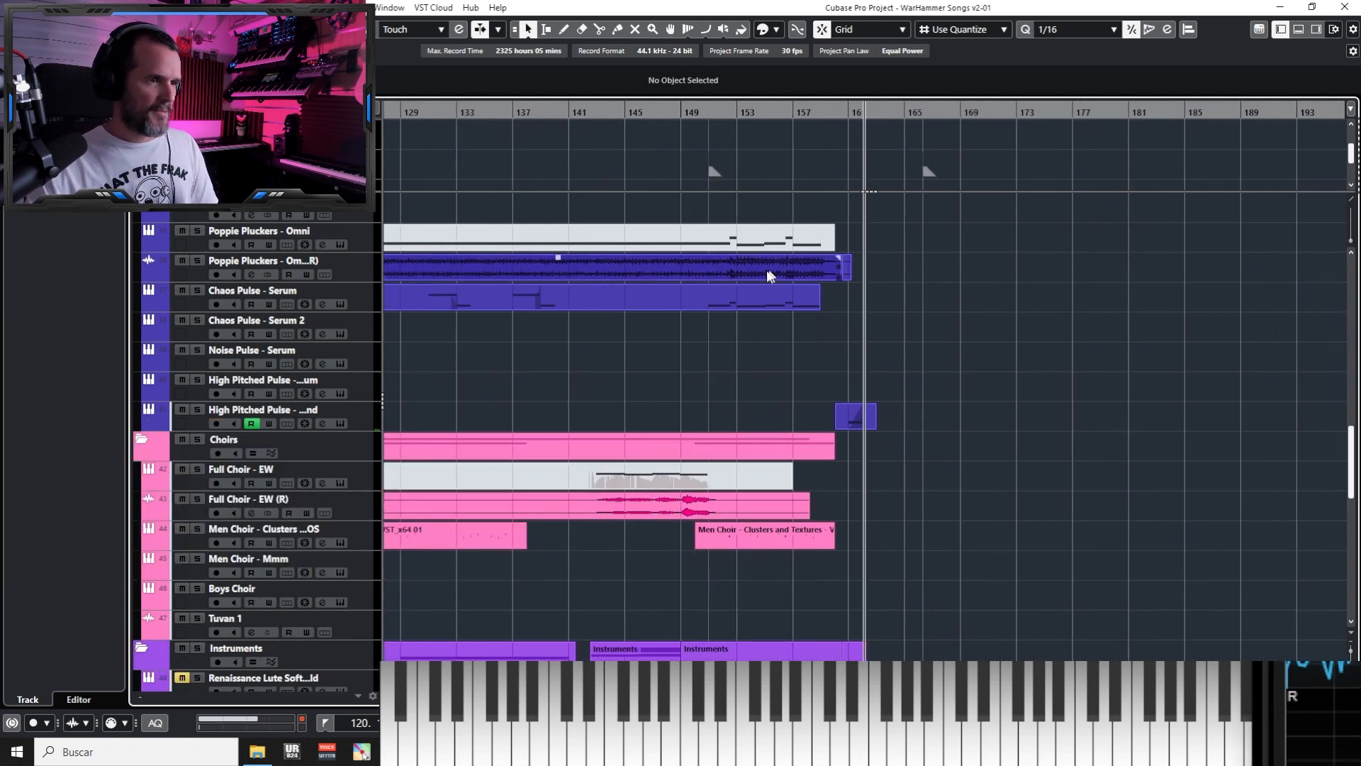
pyautogui.click(705, 110)
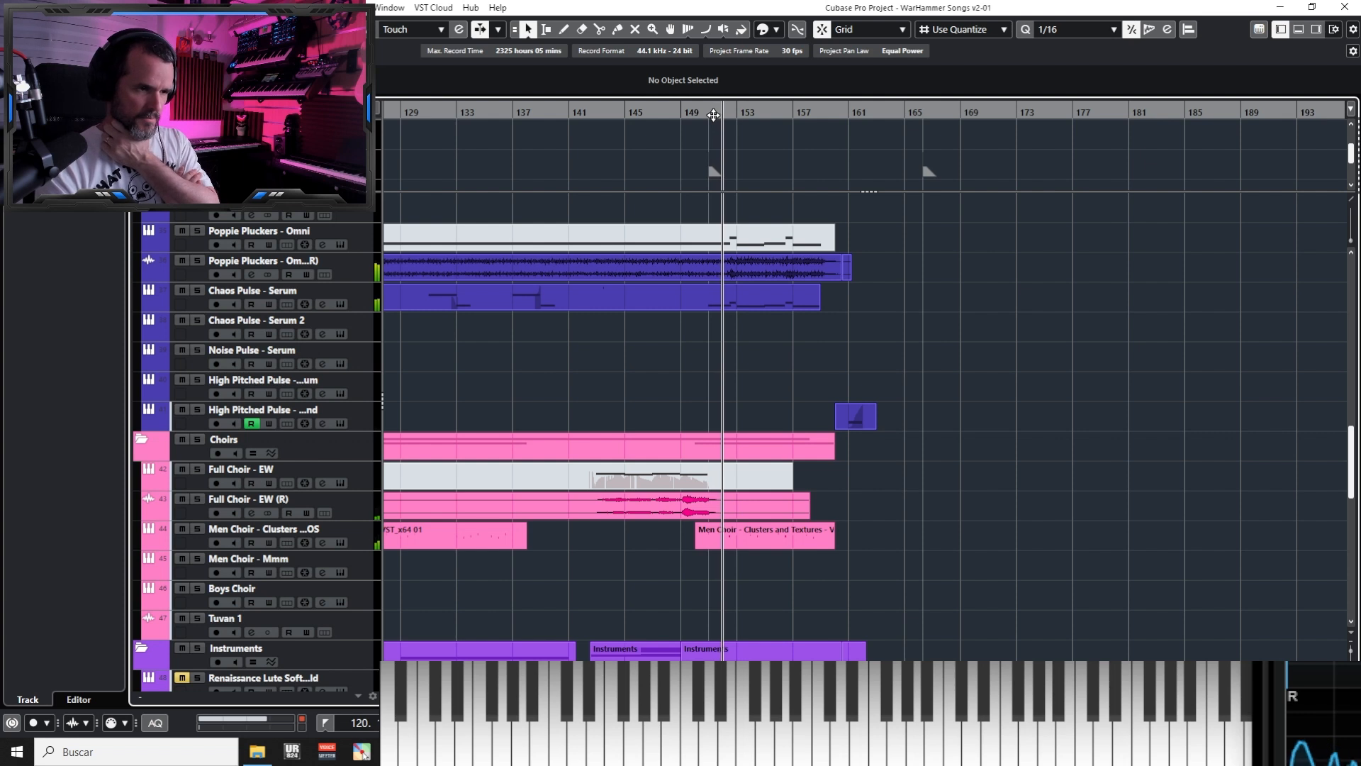
pyautogui.press('KP_Add')
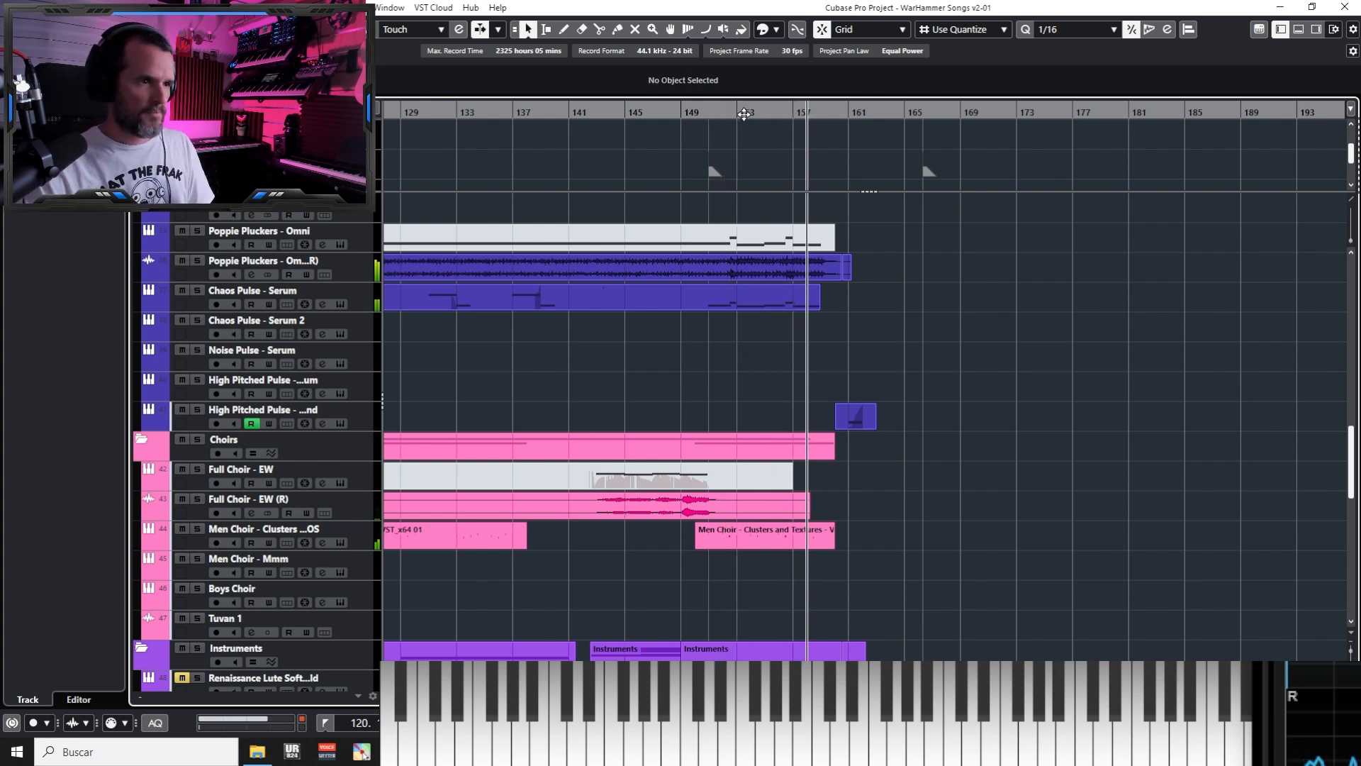
pyautogui.moveTo(713, 115); pyautogui.dragTo(666, 168)
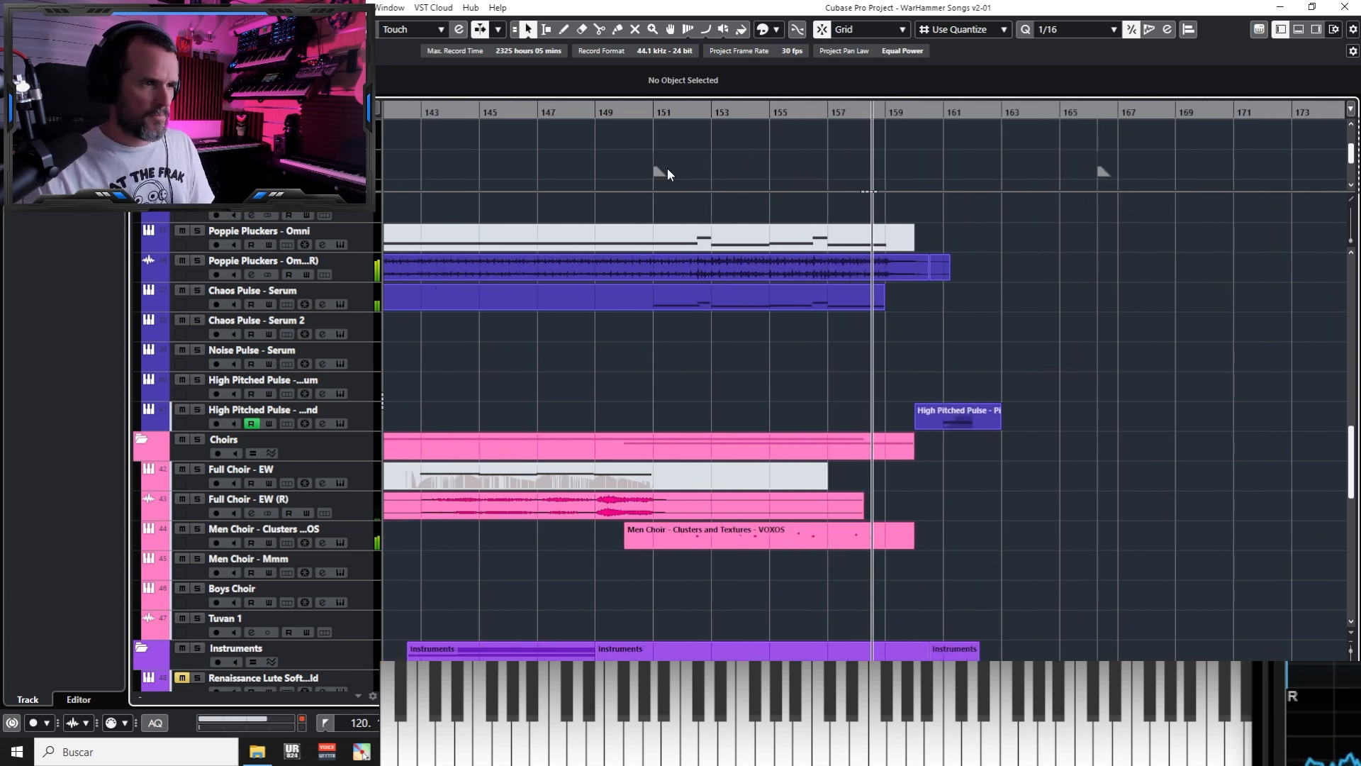
pyautogui.click(886, 164)
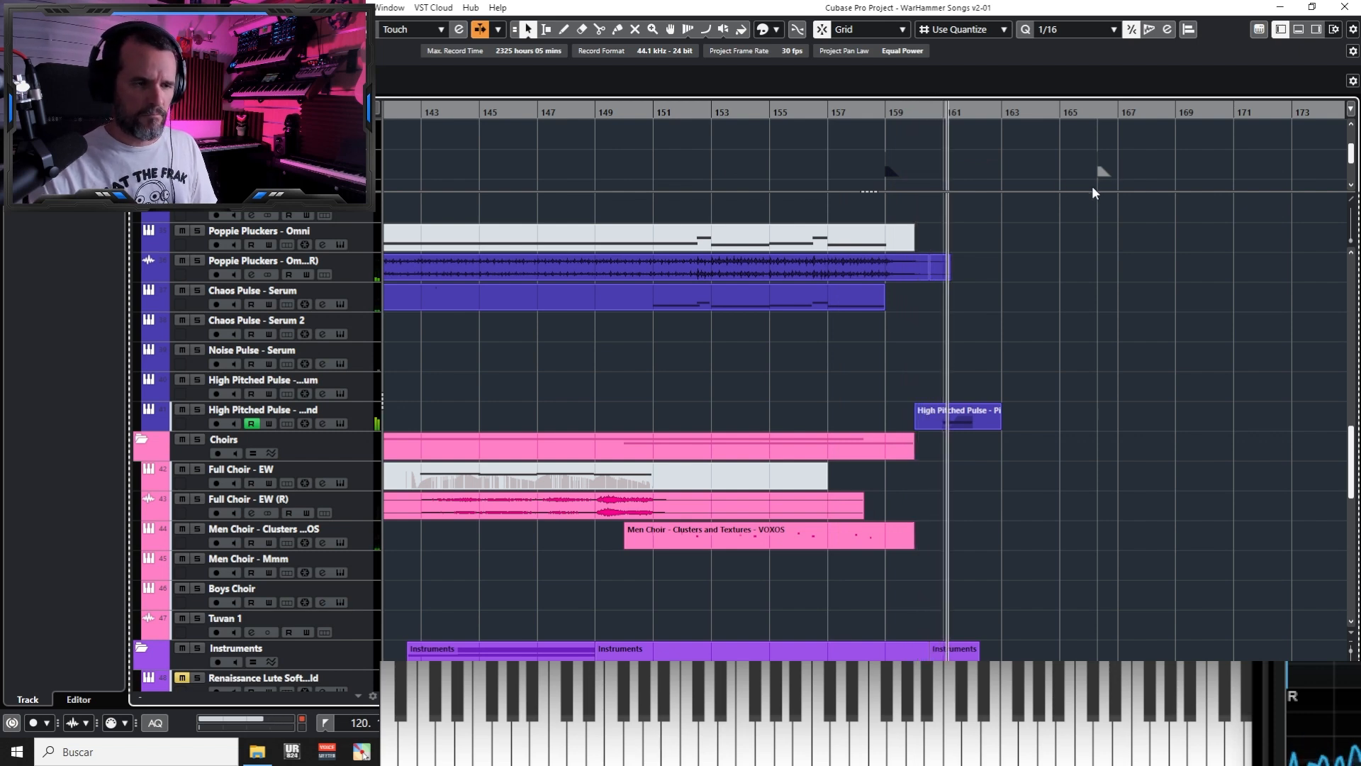
# Record two short cluster hits around bar 162 on the Men Choir - Clusters and Textures track
pyautogui.press('g')
pyautogui.press('g')
pyautogui.press('h')
pyautogui.press('h')
pyautogui.press('h')
pyautogui.press('h')
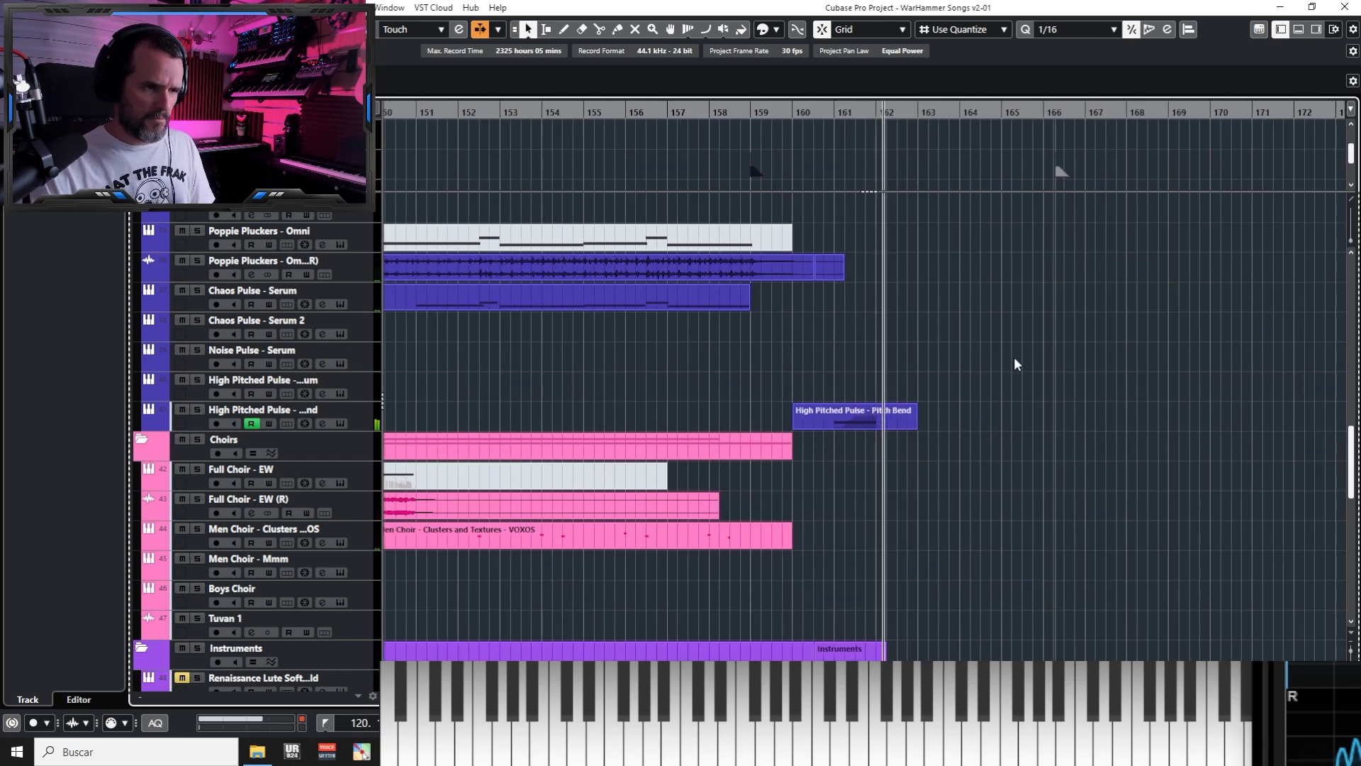
pyautogui.scroll(-10, 856, 386)
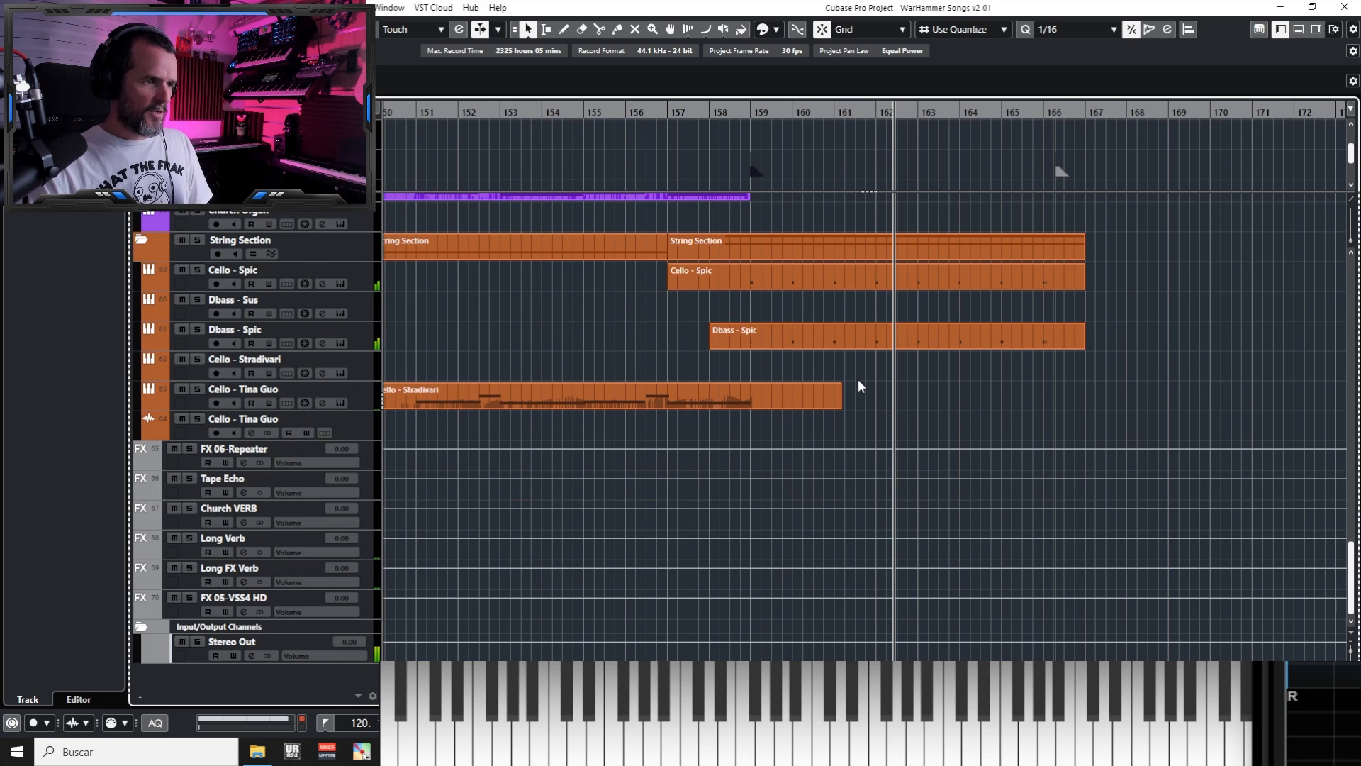
pyautogui.scroll(5, 858, 386)
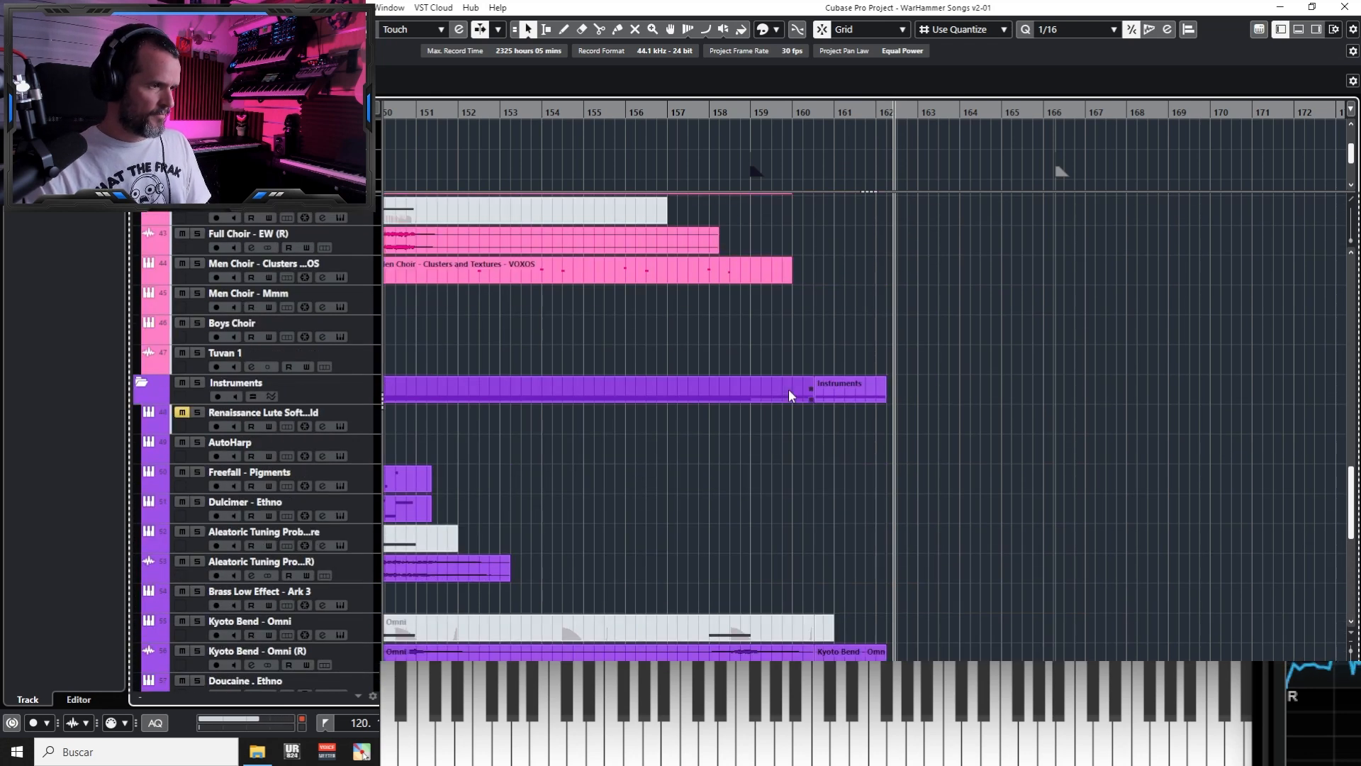
pyautogui.scroll(3, 792, 396)
pyautogui.click(363, 378)
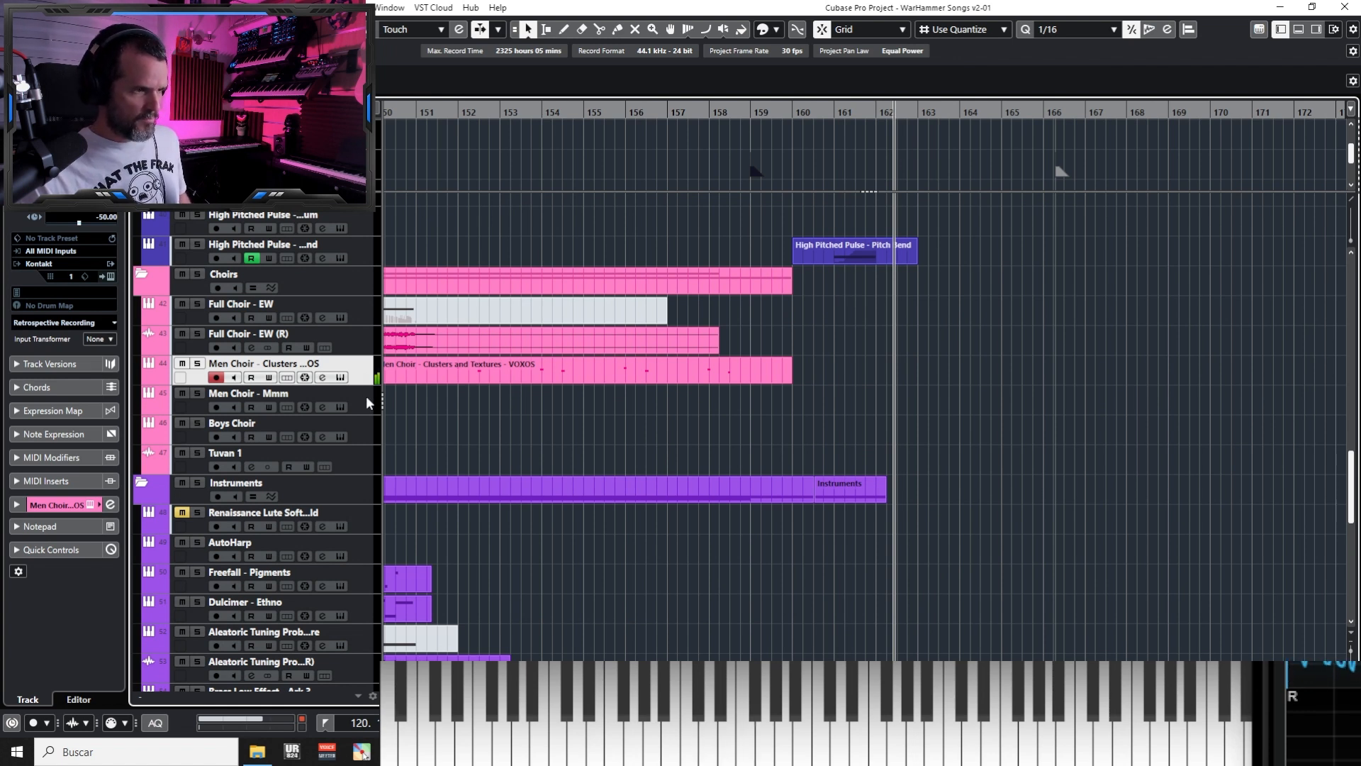
pyautogui.press('KP_Subtract')
pyautogui.press('KP_Multiply')
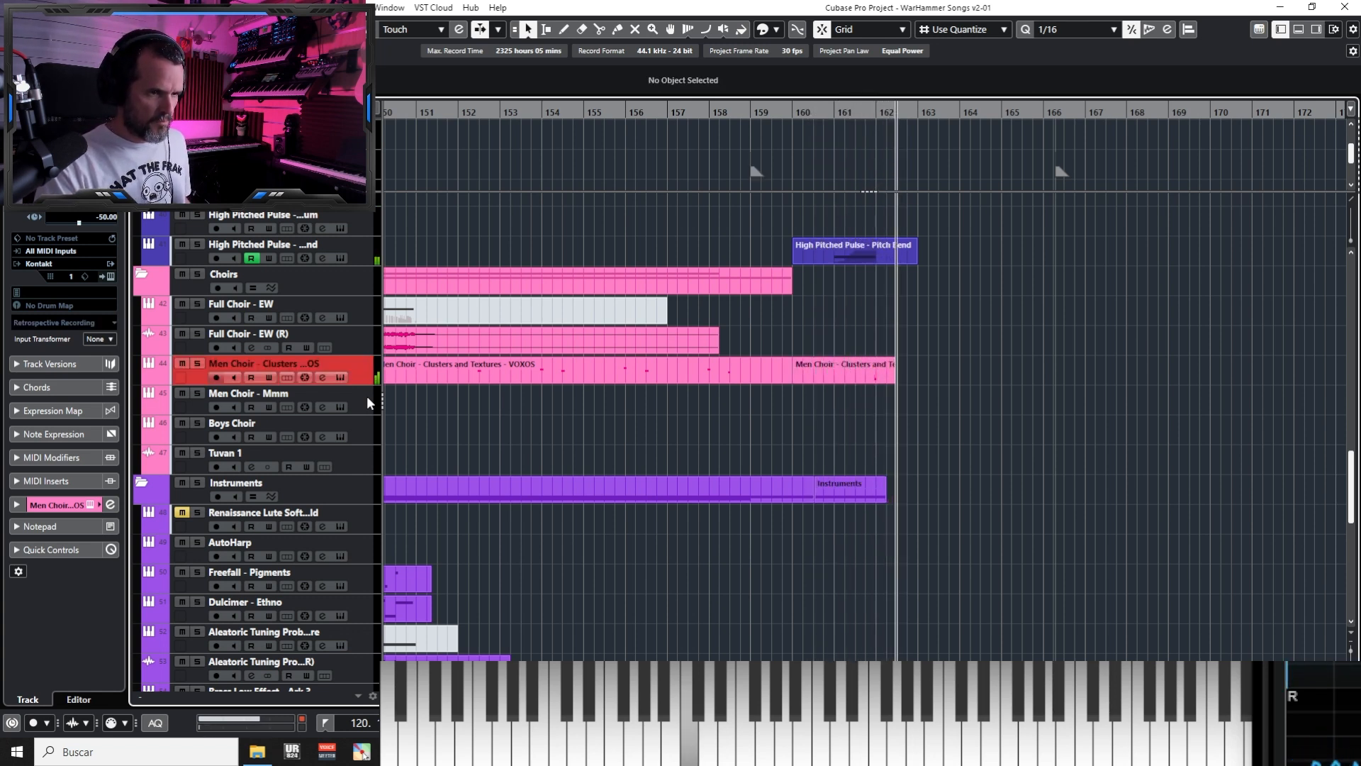
pyautogui.press('space')
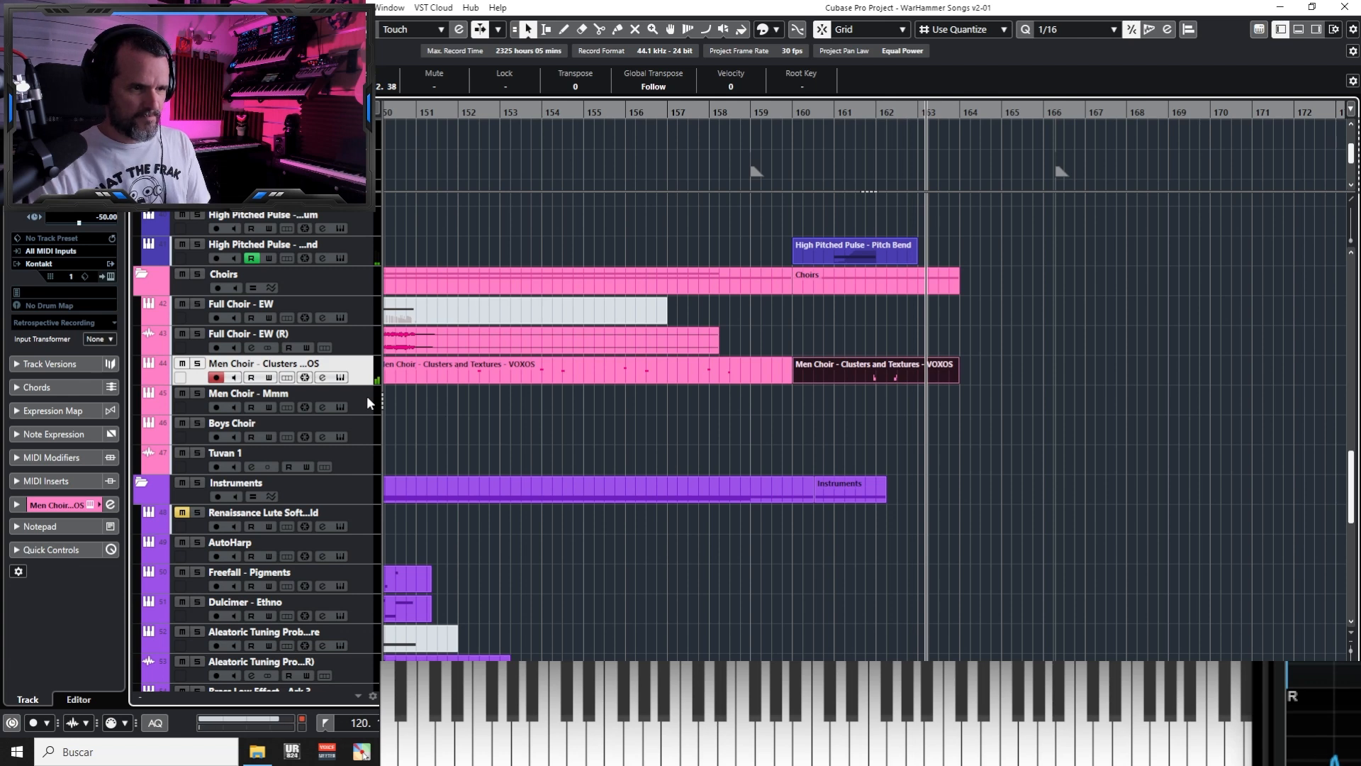
# Delete the stray notes above C2 in the new men's choir part, quantize the two C2 hits to 1/8 and play them
pyautogui.press('Return')
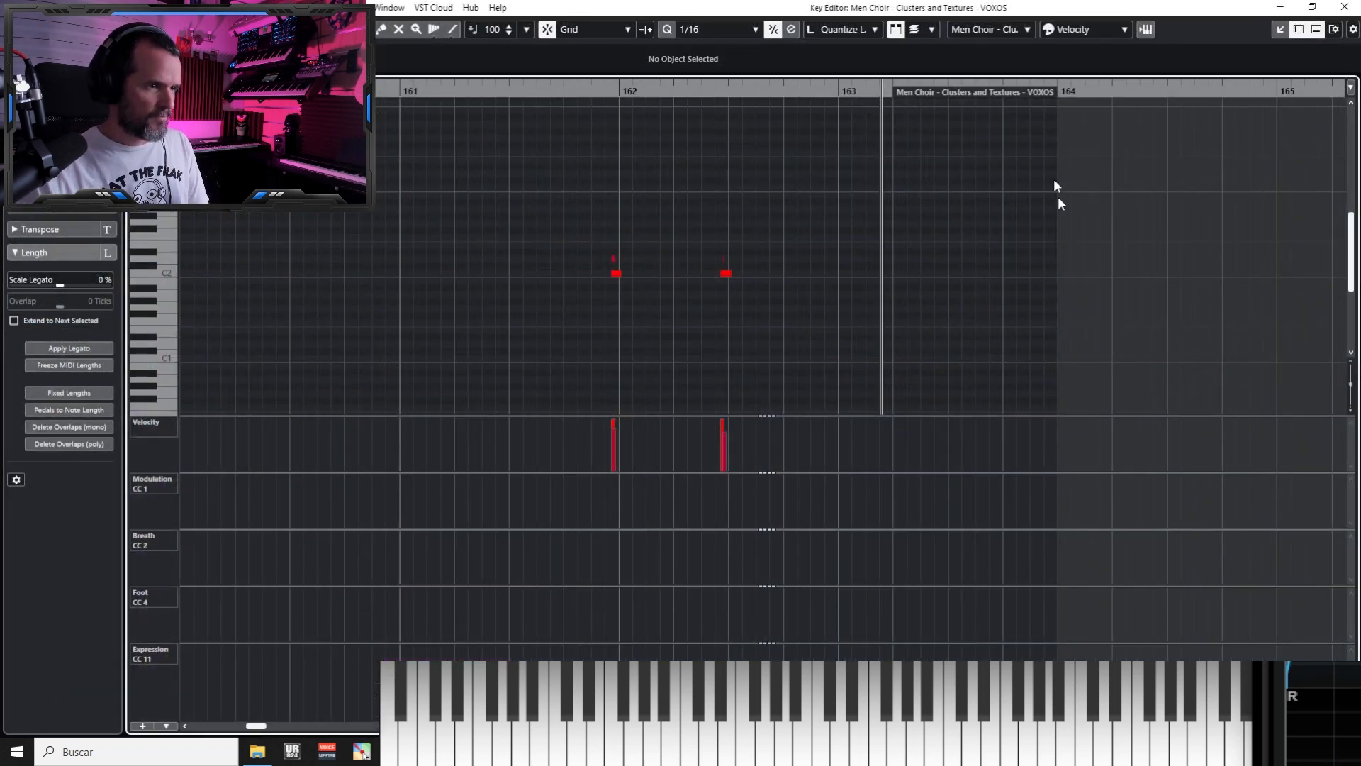
pyautogui.moveTo(740, 265); pyautogui.dragTo(737, 264)
pyautogui.click(608, 262)
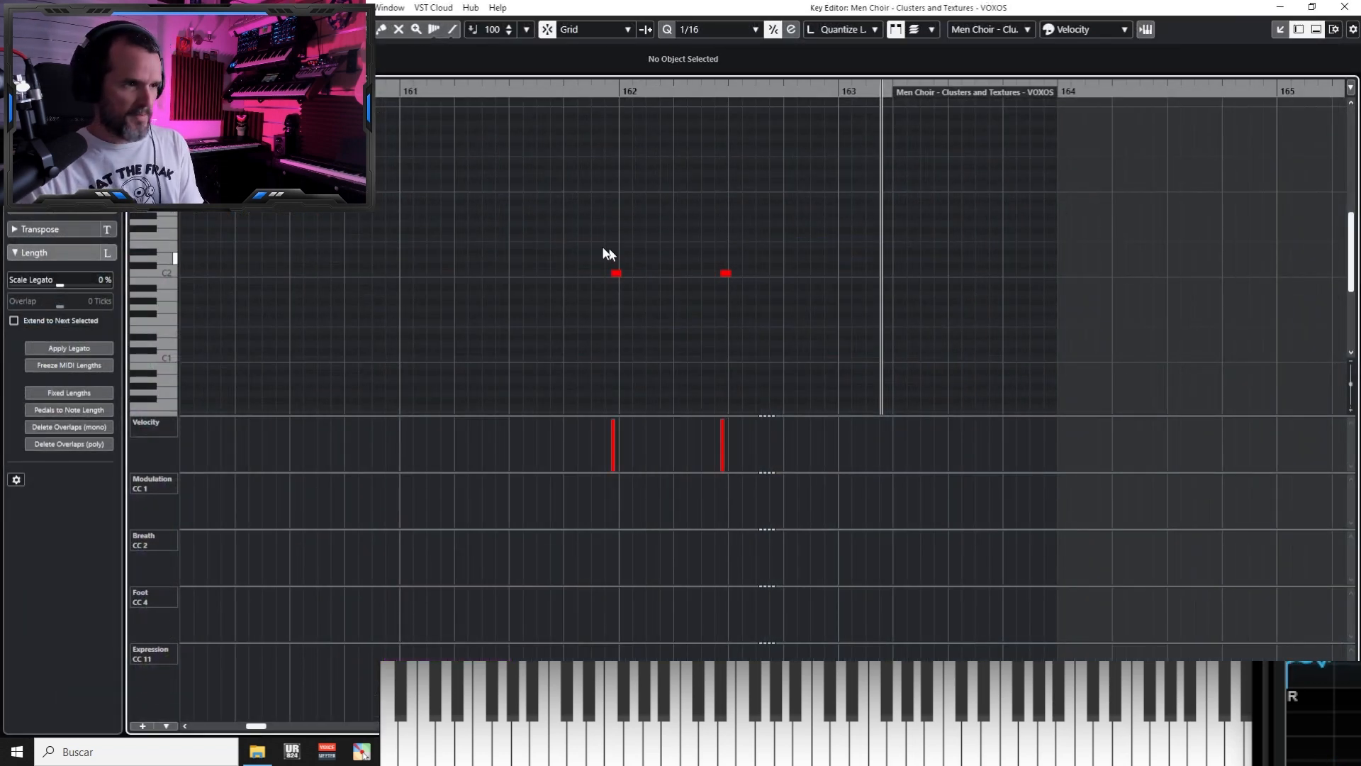
pyautogui.moveTo(556, 237); pyautogui.dragTo(731, 278)
pyautogui.press('q')
pyautogui.press('space')
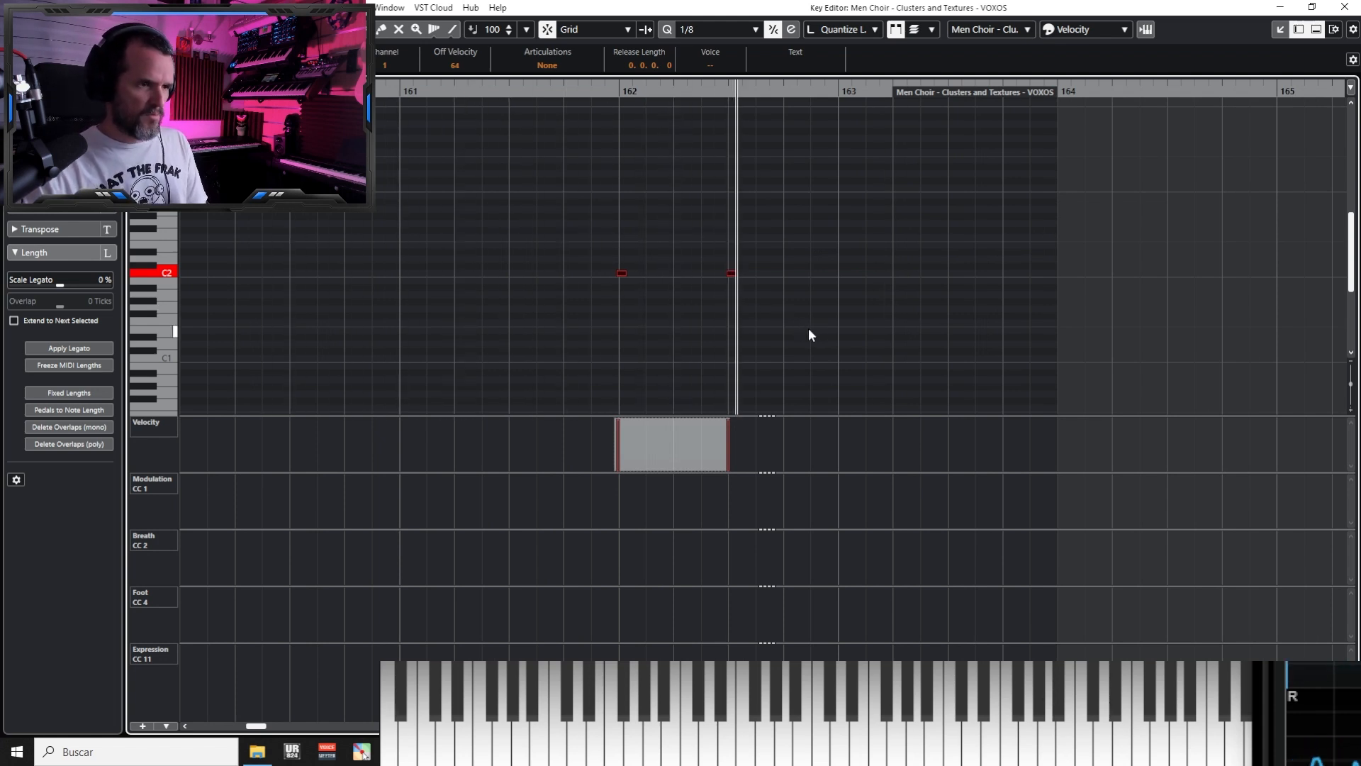
pyautogui.click(1345, 9)
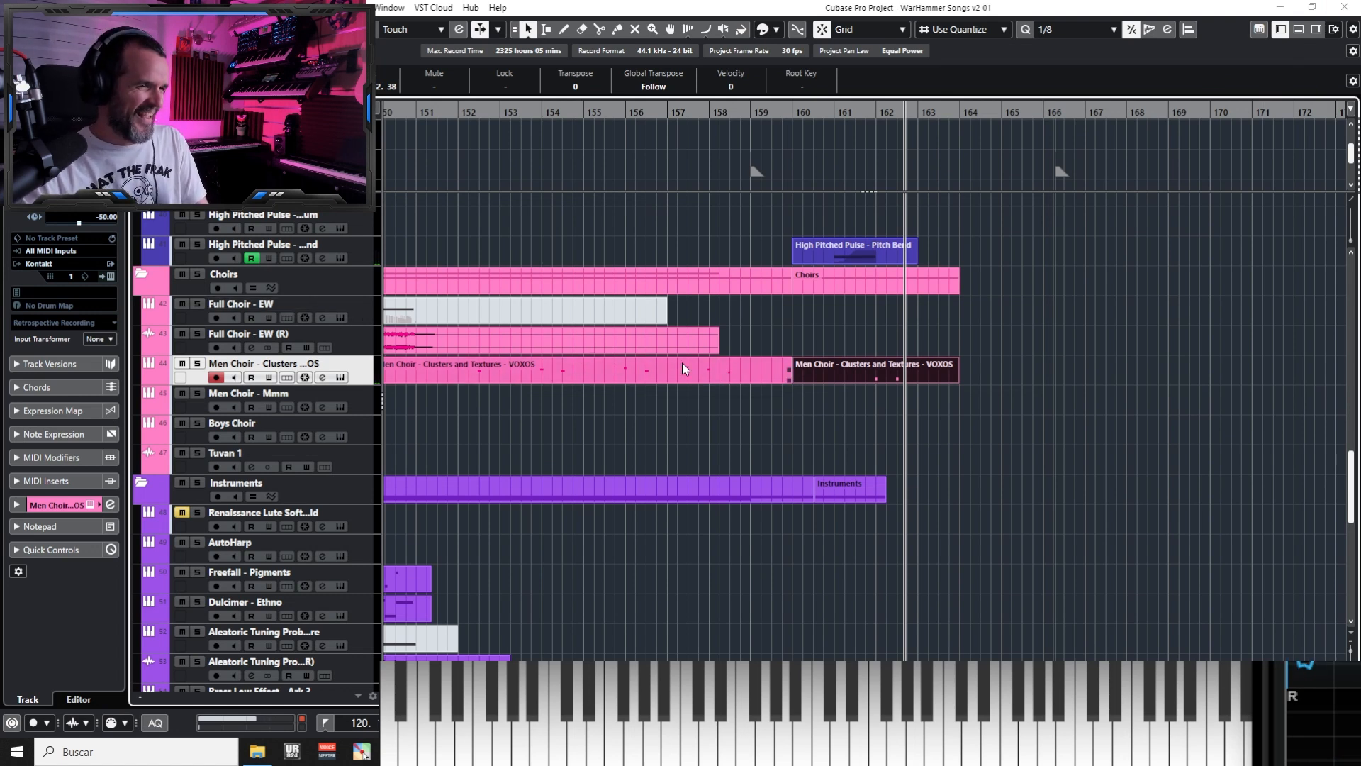
# Record two matching hits around bar 162 on the Full Choir - EW track and play them back
pyautogui.click(363, 307)
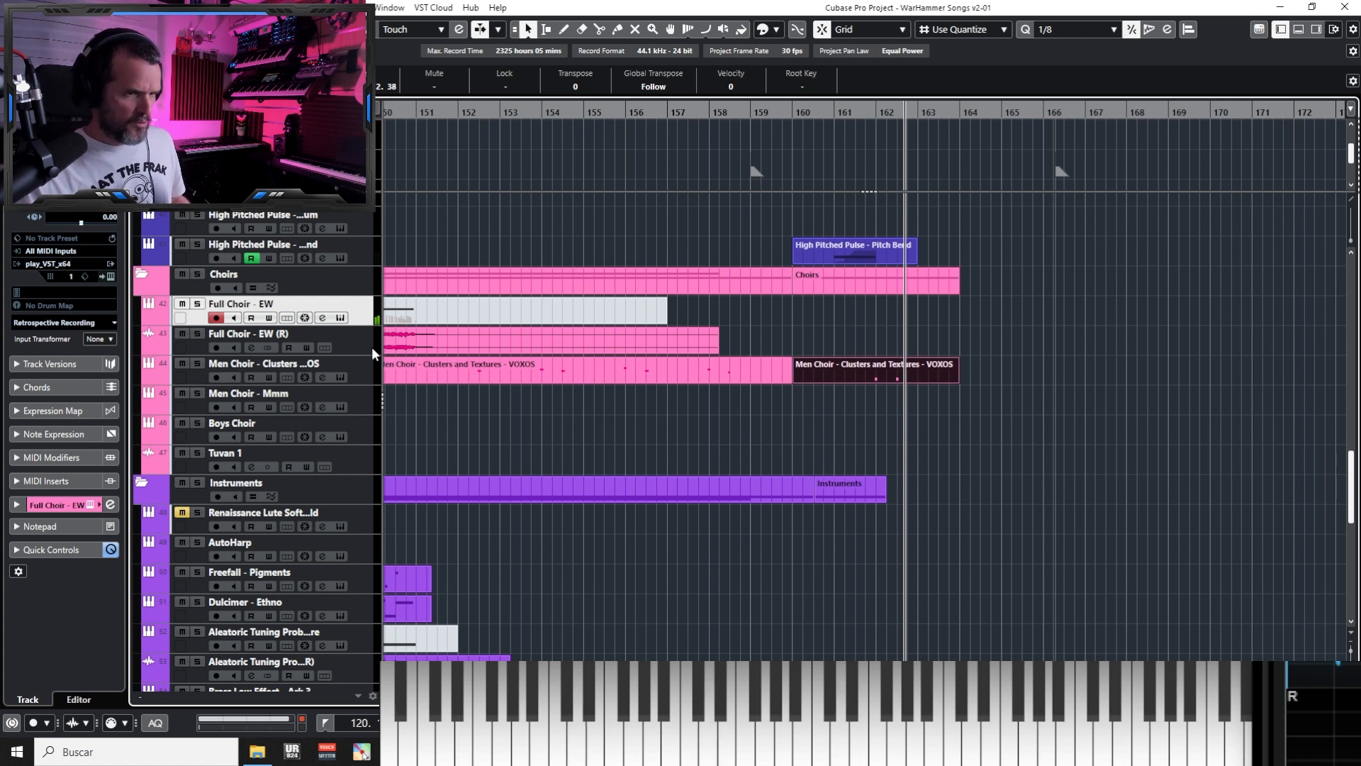
pyautogui.press('KP_Multiply')
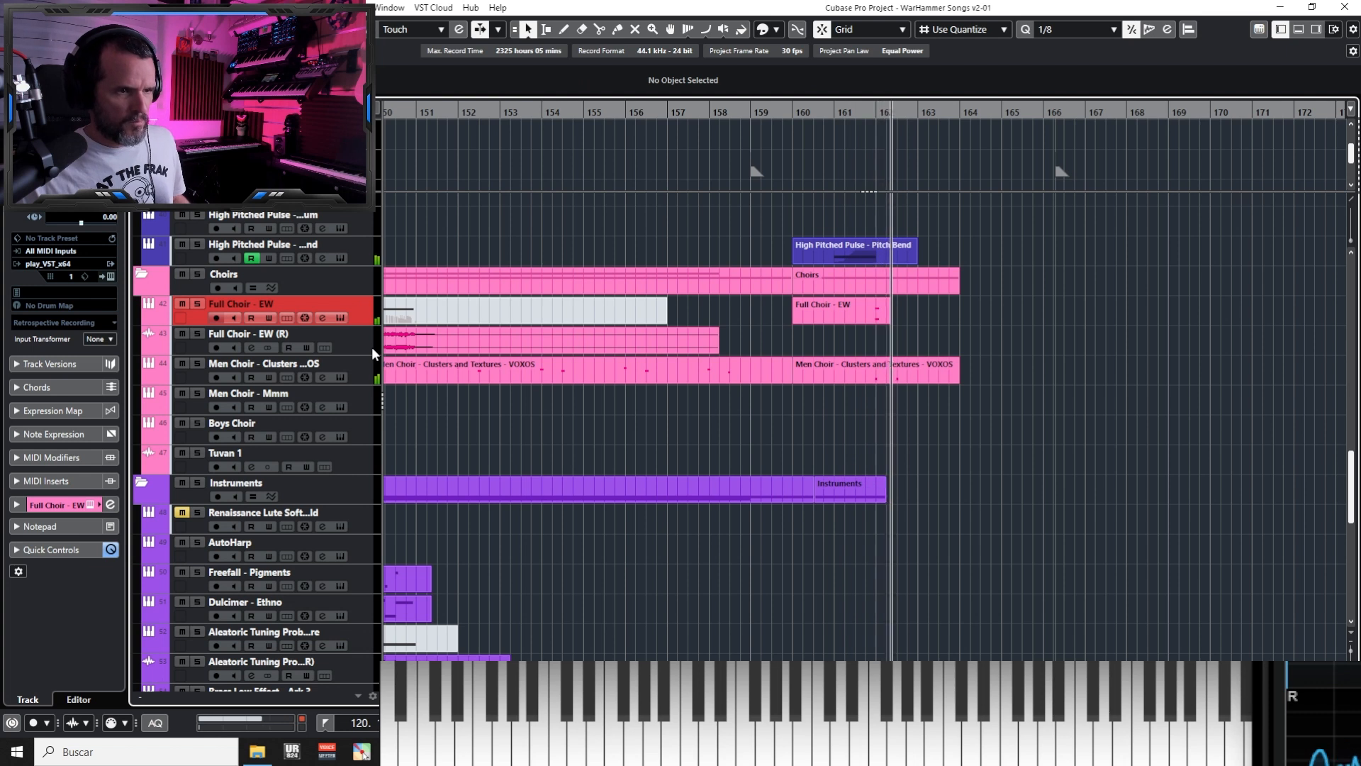
pyautogui.press('space')
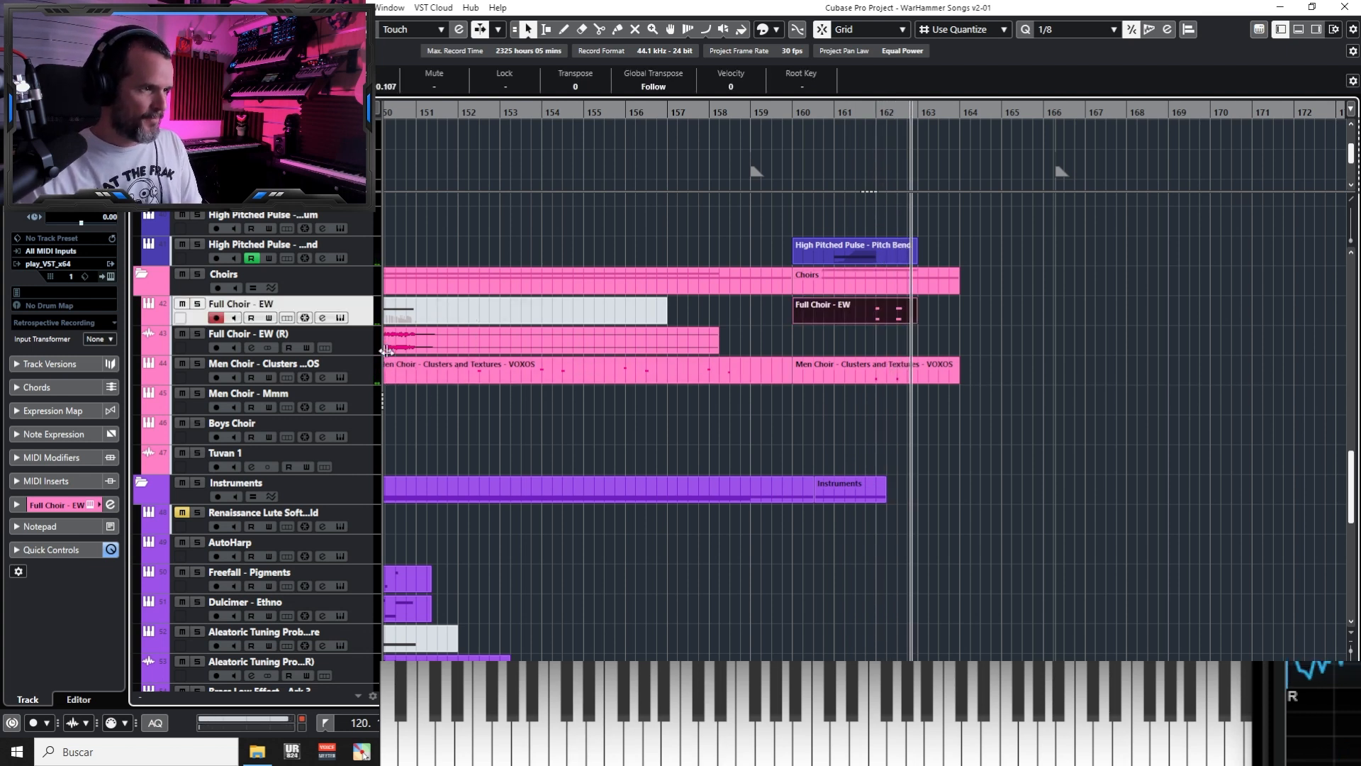
pyautogui.press('KP_Subtract')
pyautogui.press('KP_Subtract')
pyautogui.press('KP_Subtract')
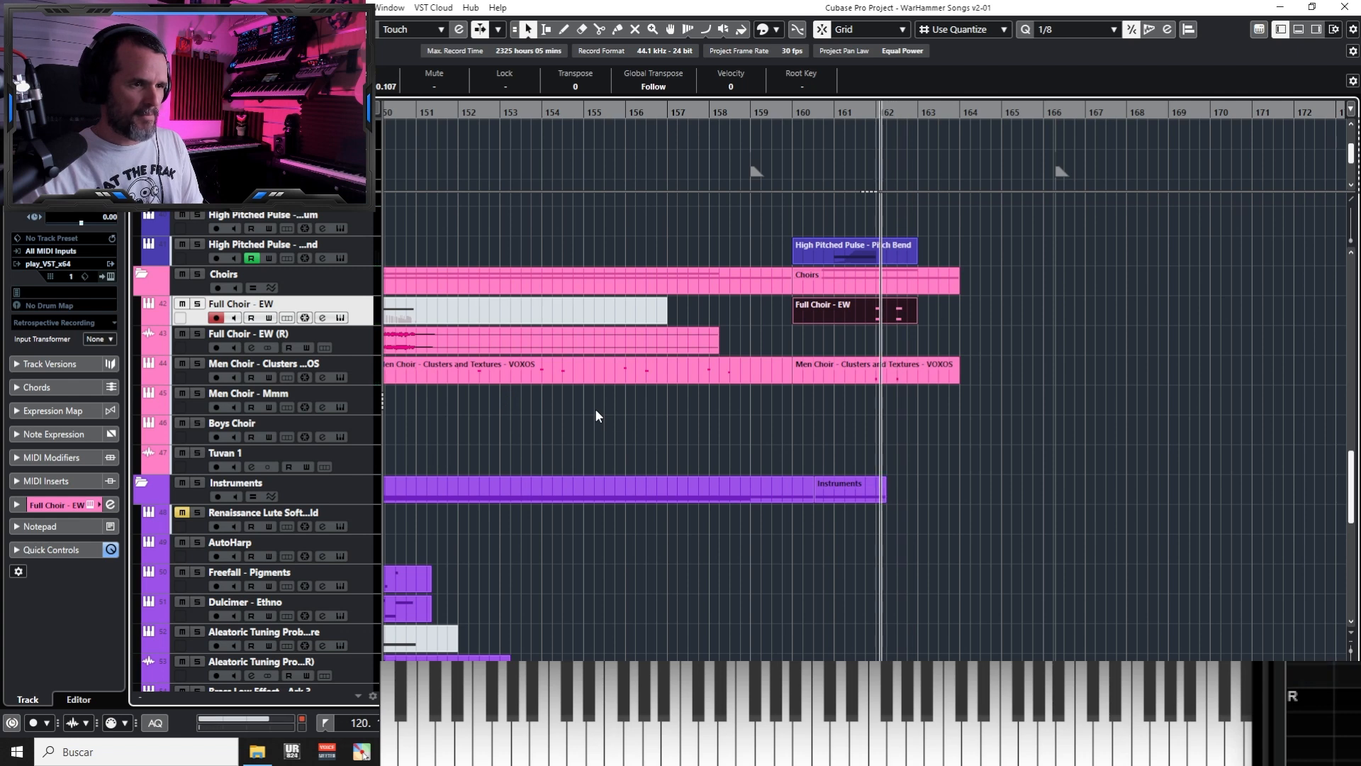
pyautogui.press('space')
pyautogui.press('h')
pyautogui.press('h')
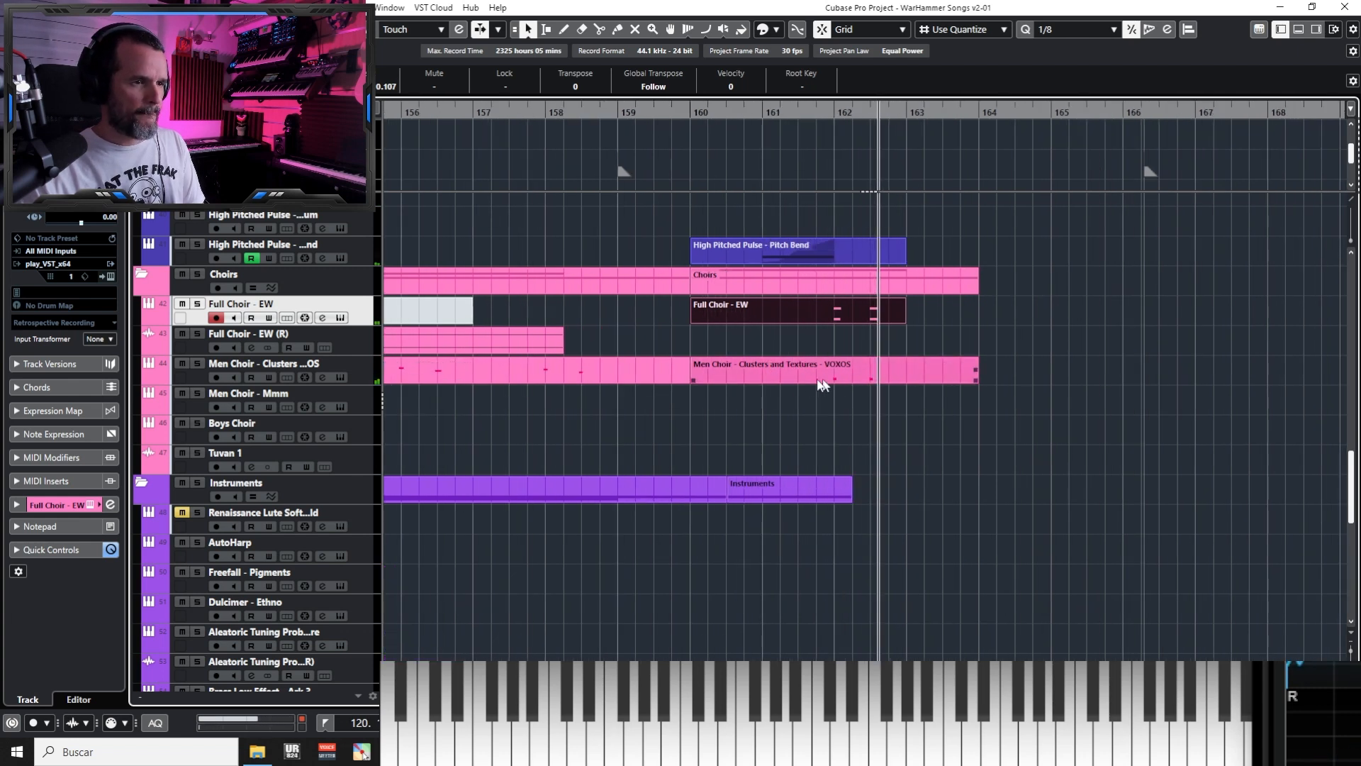
# Select the Men Choir - Clusters track and play the song from about bar 155, trying out additional cluster notes
pyautogui.click(360, 374)
pyautogui.press('g')
pyautogui.press('g')
pyautogui.press('g')
pyautogui.press('g')
pyautogui.press('g')
pyautogui.press('g')
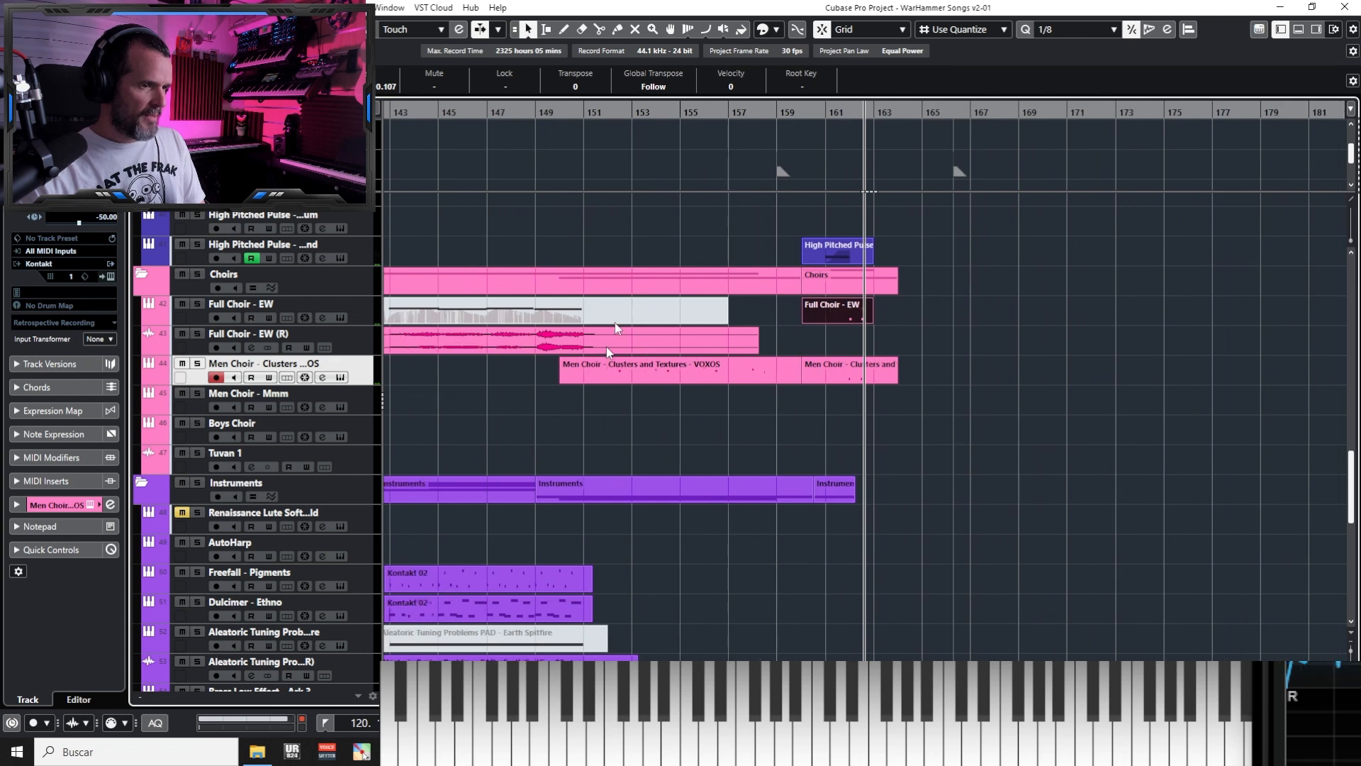
pyautogui.click(688, 115)
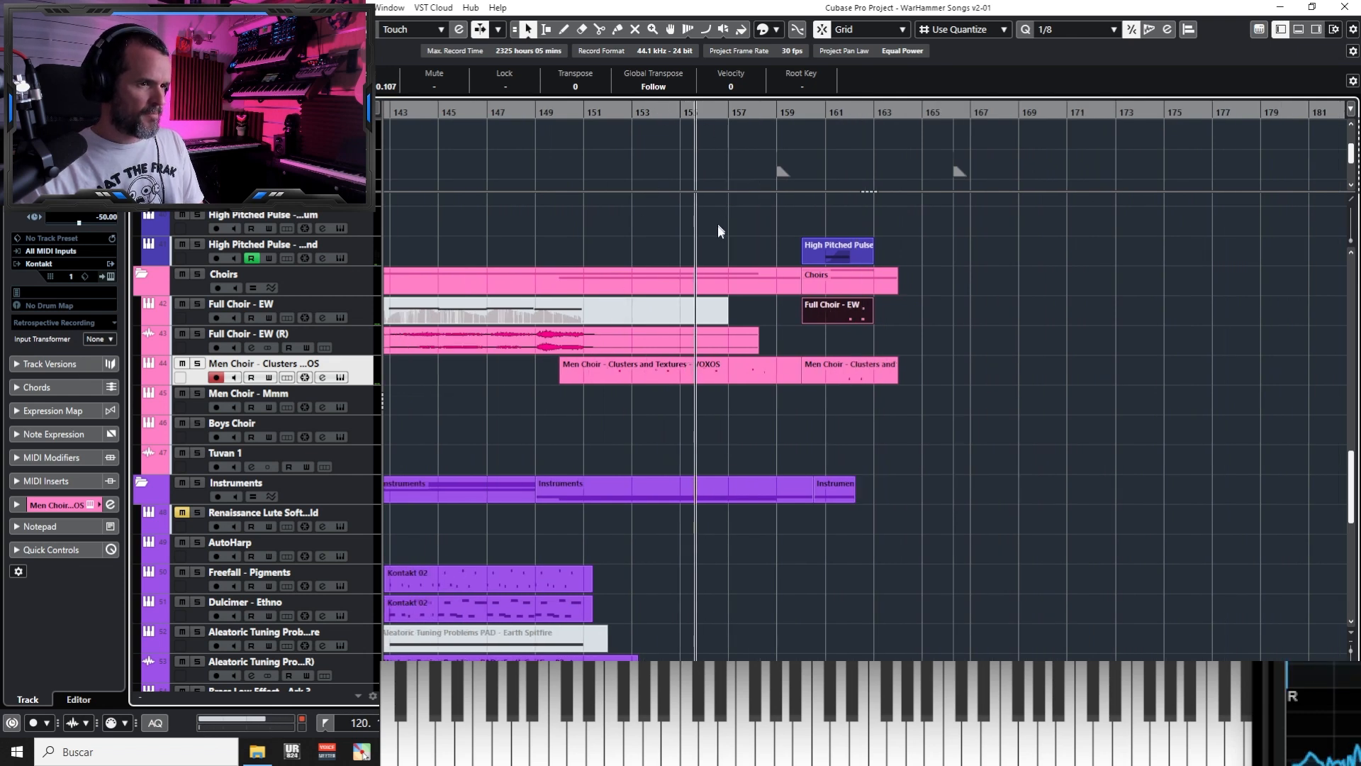
pyautogui.click(870, 376)
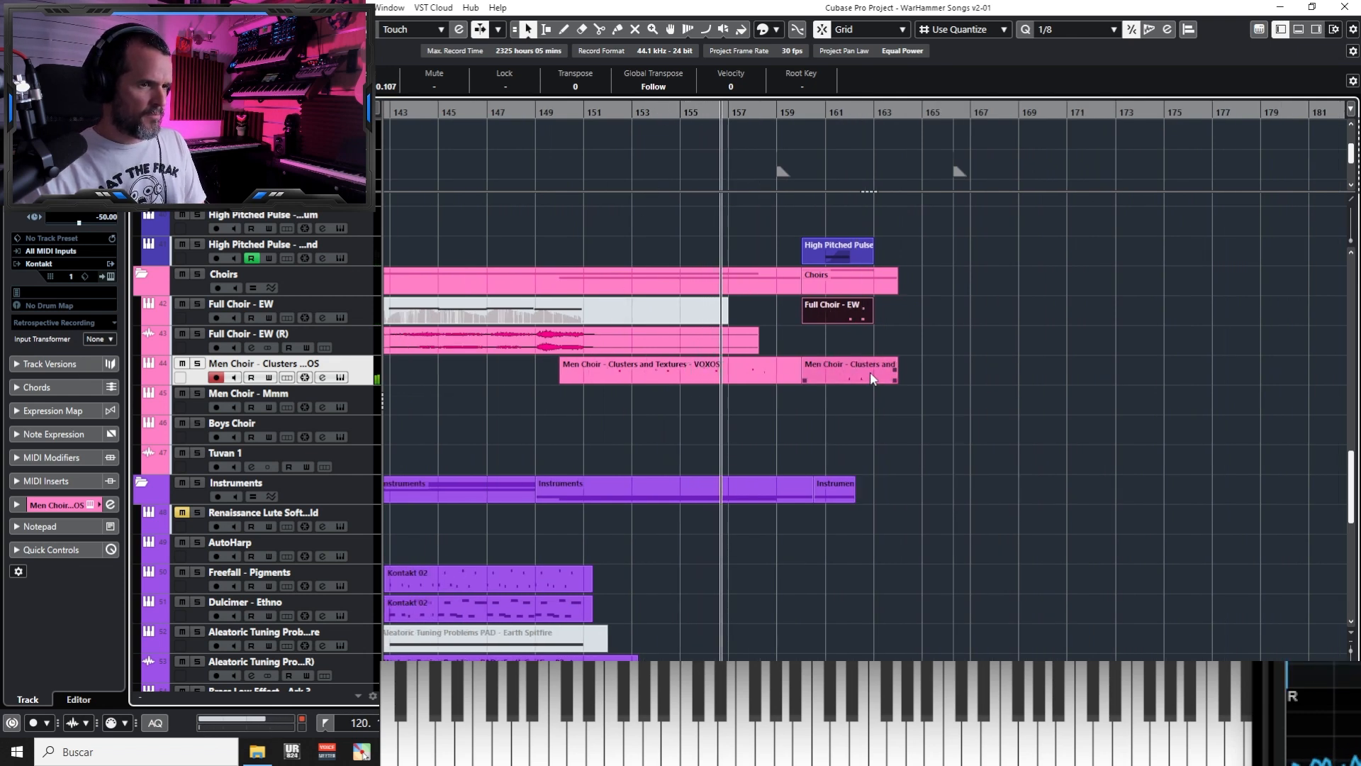
pyautogui.doubleClick(871, 374)
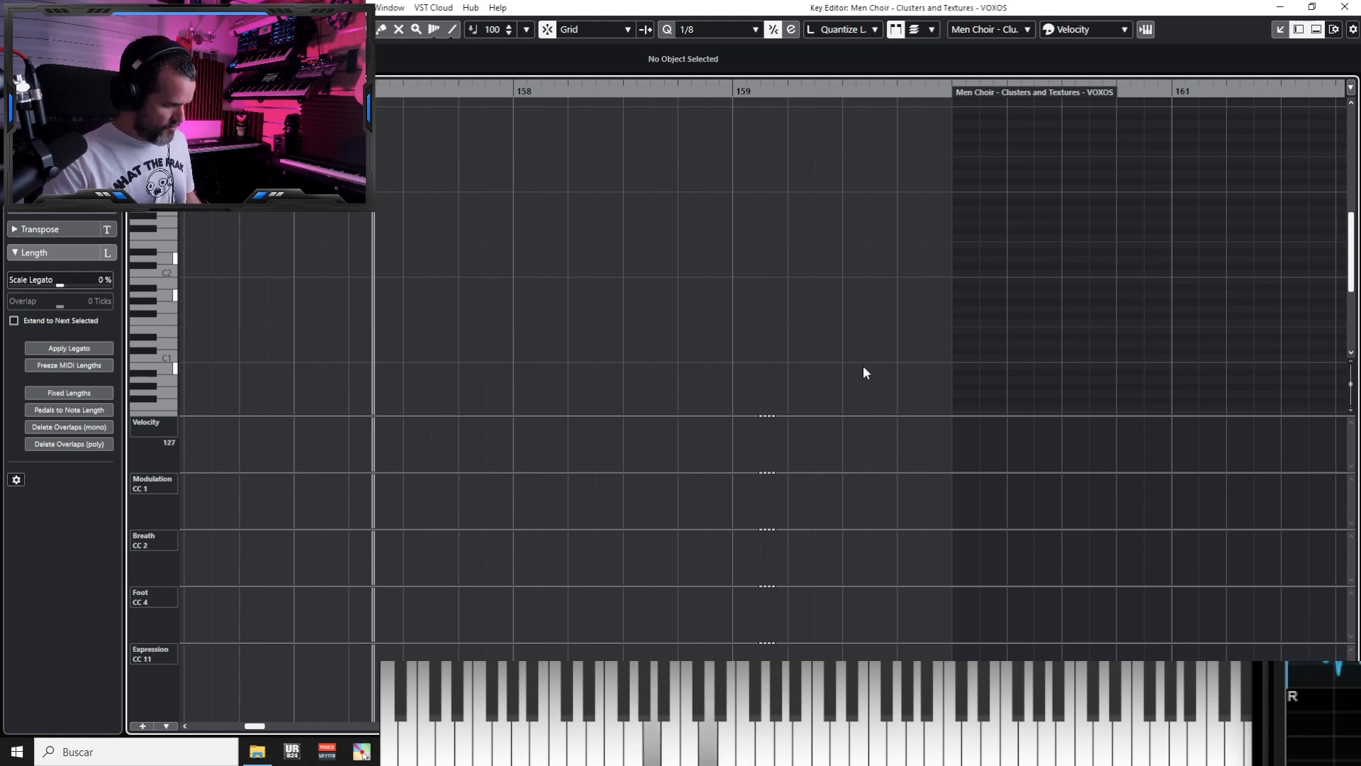
pyautogui.press('Return')
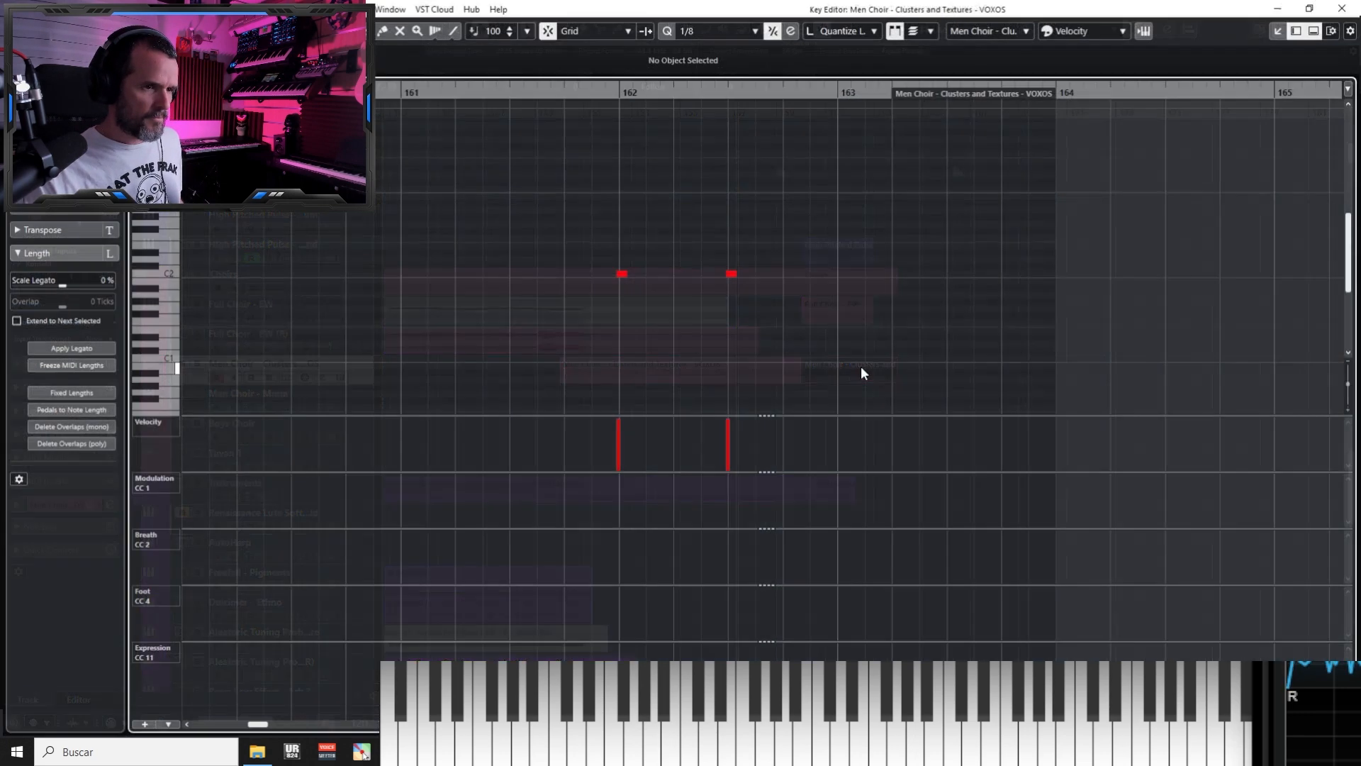
# Duplicate the two C2 men's choir hits at bar 162 down to F#1 and play them from about bar 159
pyautogui.doubleClick(860, 366)
pyautogui.moveTo(589, 242); pyautogui.dragTo(734, 296)
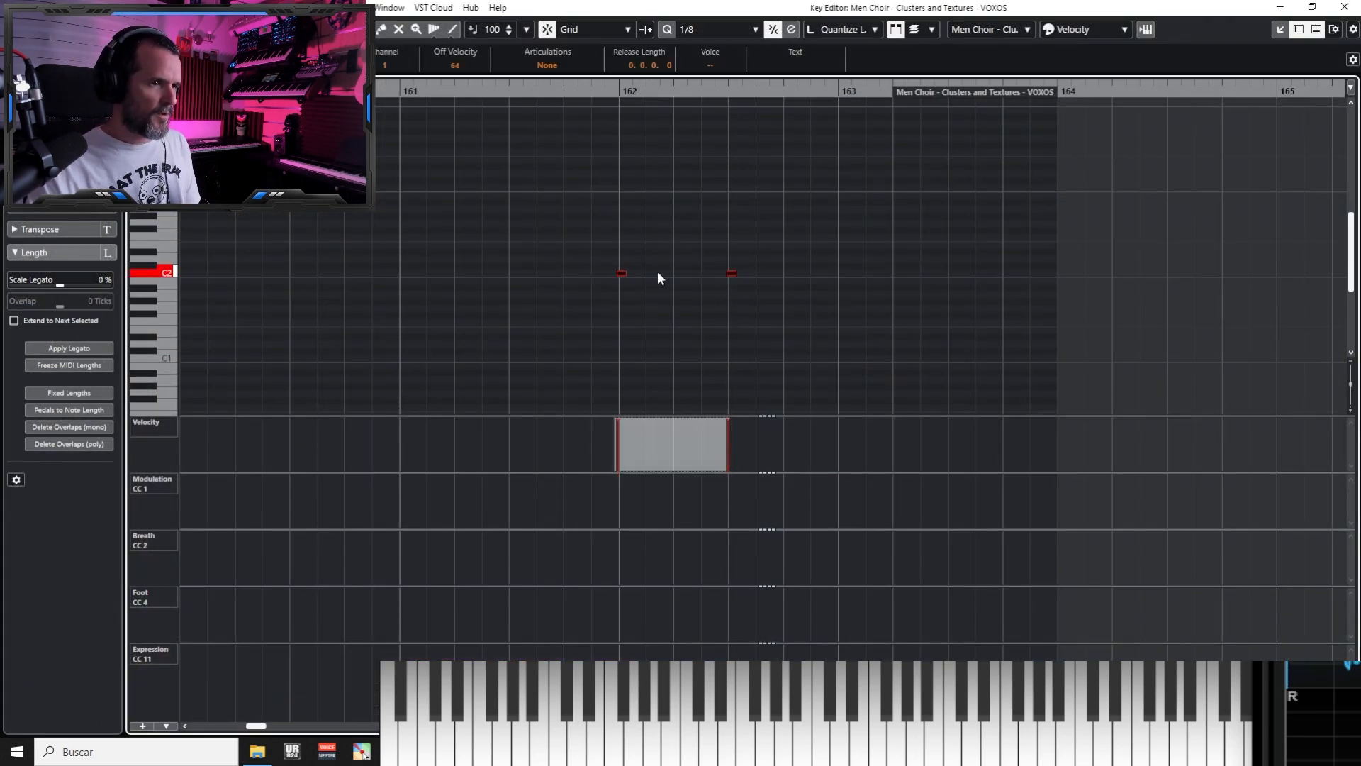
pyautogui.moveTo(622, 276); pyautogui.dragTo(617, 314)
pyautogui.press('space')
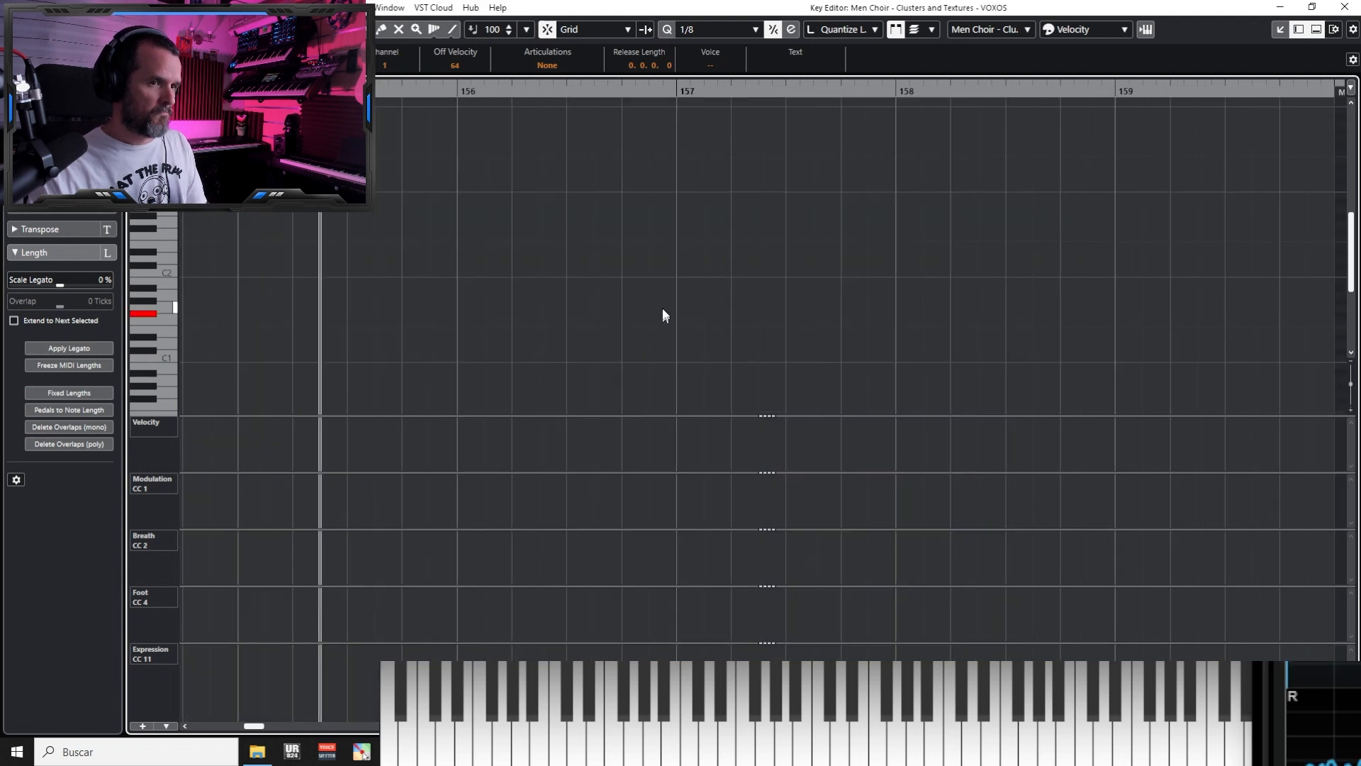
pyautogui.click(1122, 93)
pyautogui.moveTo(1162, 288); pyautogui.dragTo(660, 259)
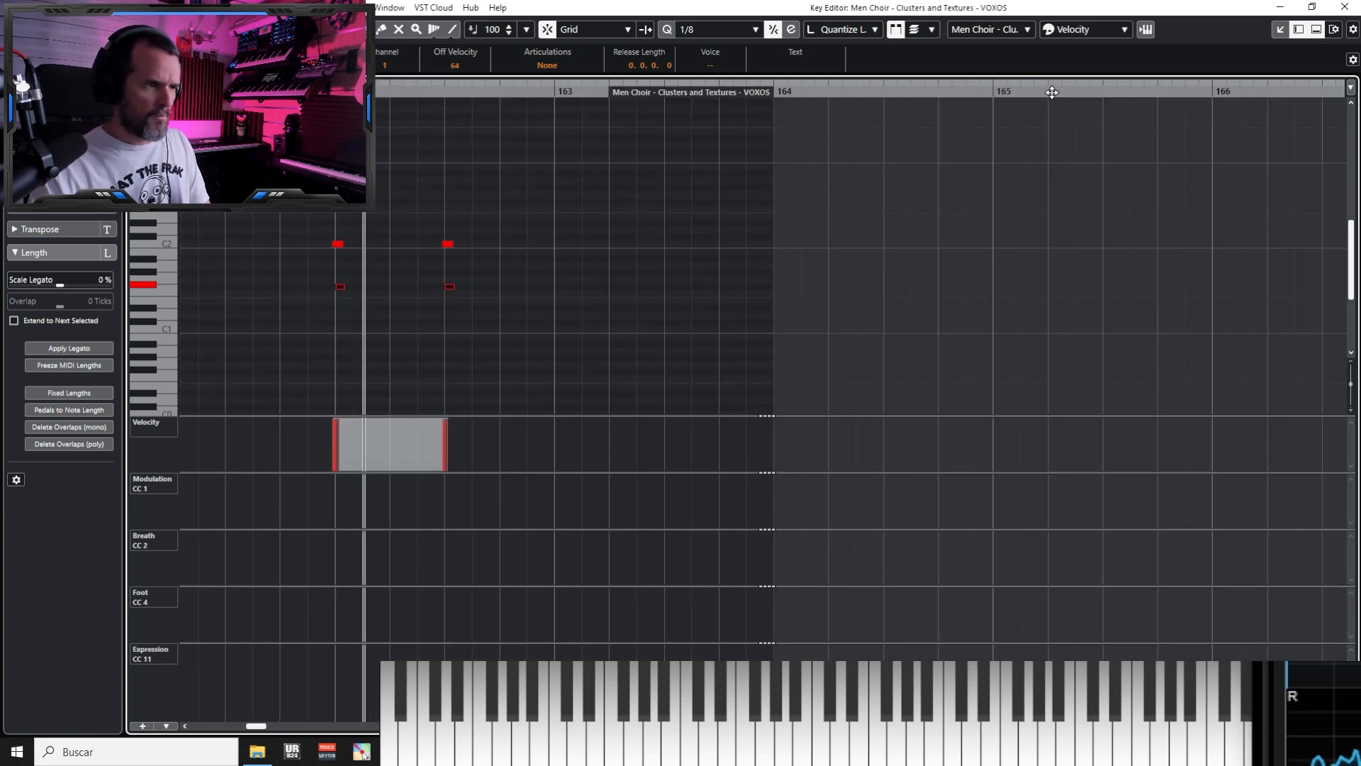
pyautogui.click(1345, 9)
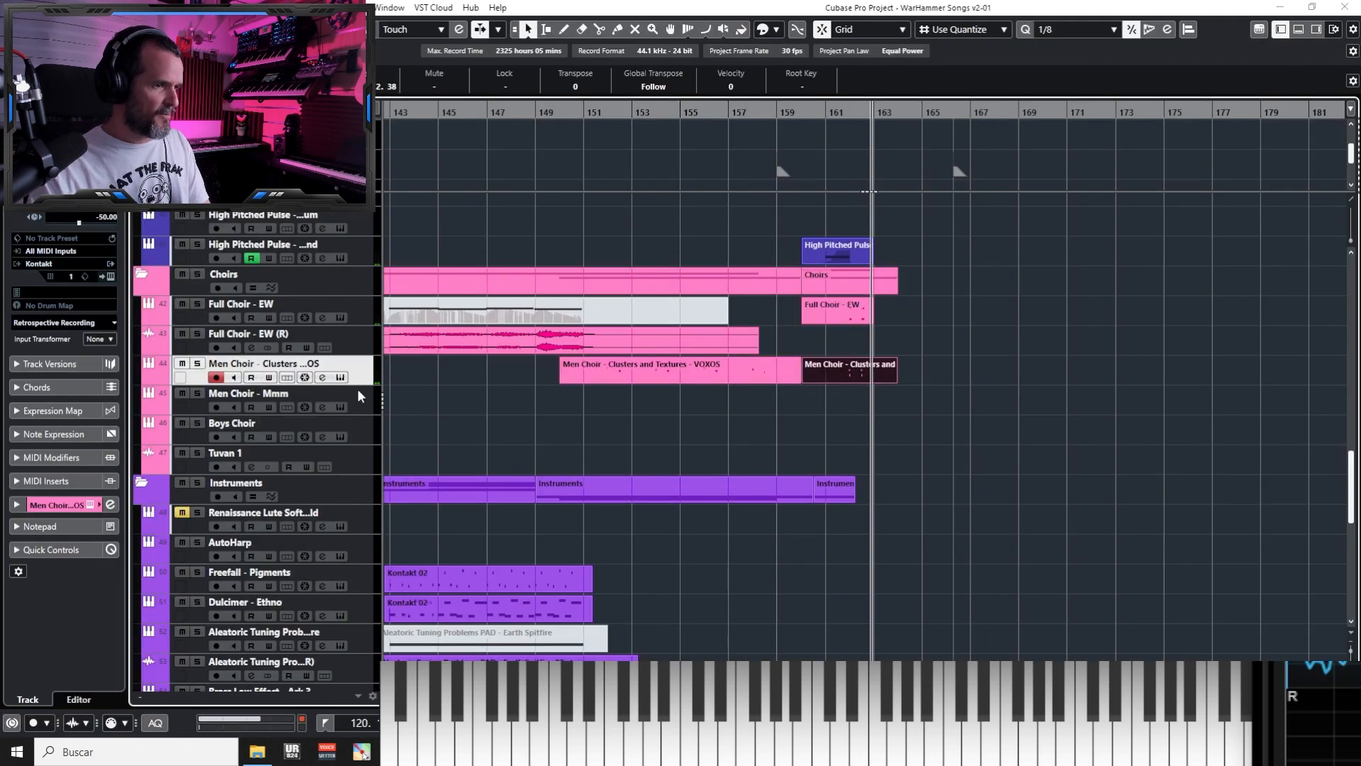
# Automate the Men Choir - Clusters volume with a short ramp around bar 160, rising to -0.75, and enlarge the automation lane
pyautogui.click(631, 276)
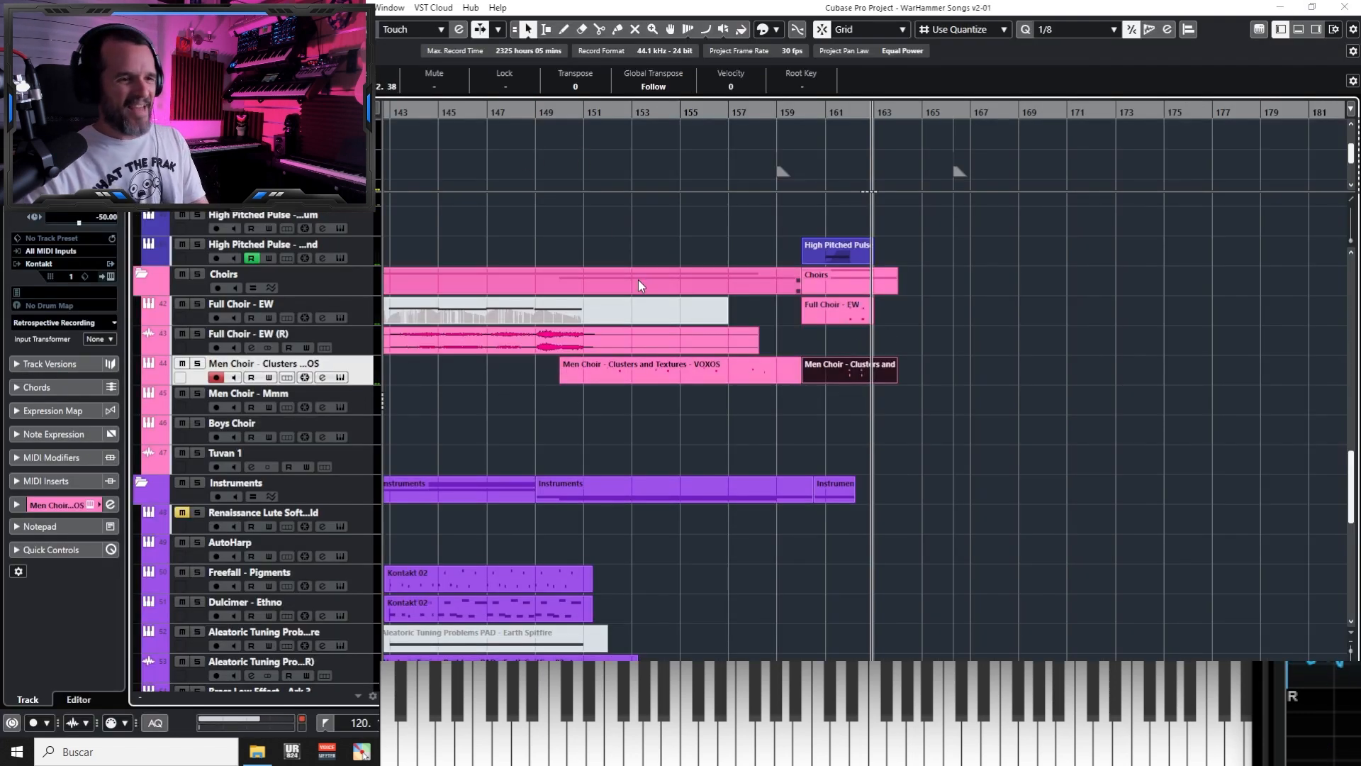
pyautogui.click(151, 378)
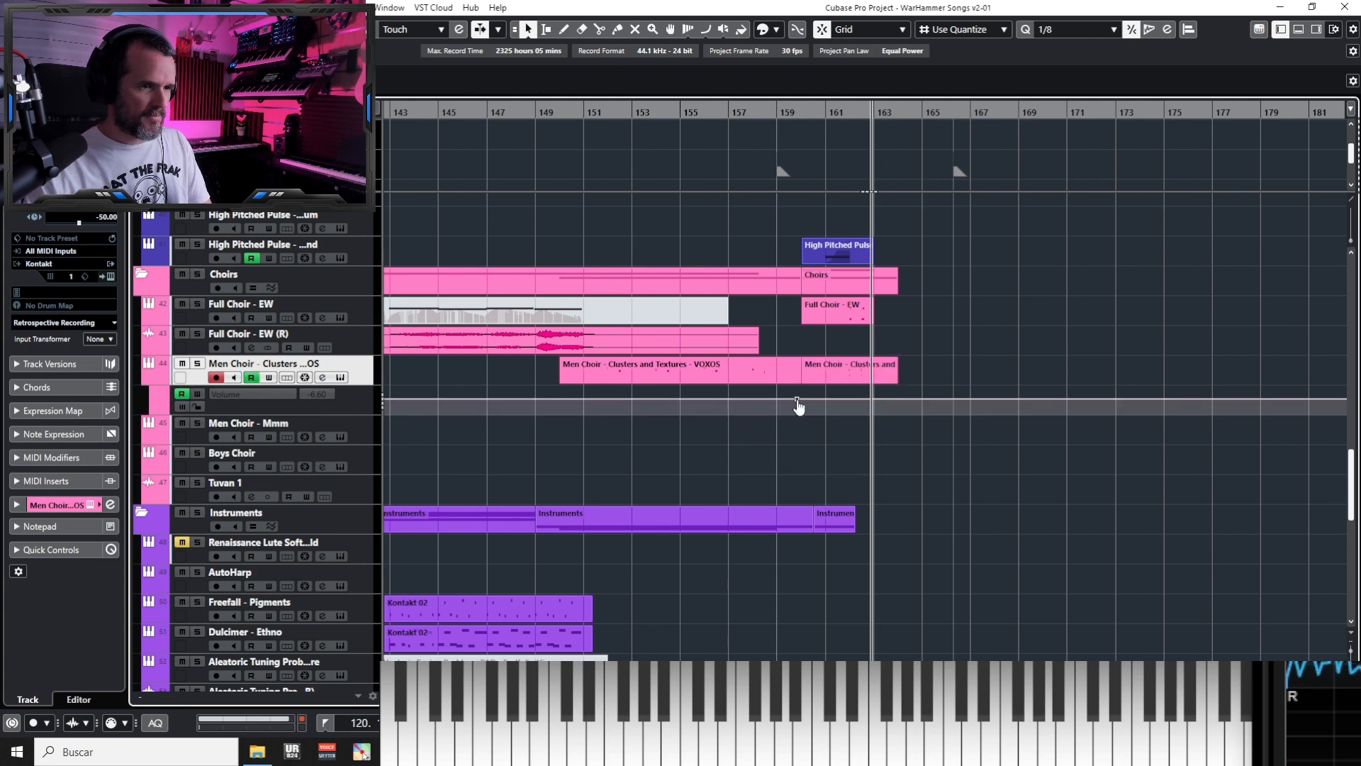
pyautogui.moveTo(797, 398); pyautogui.dragTo(807, 392)
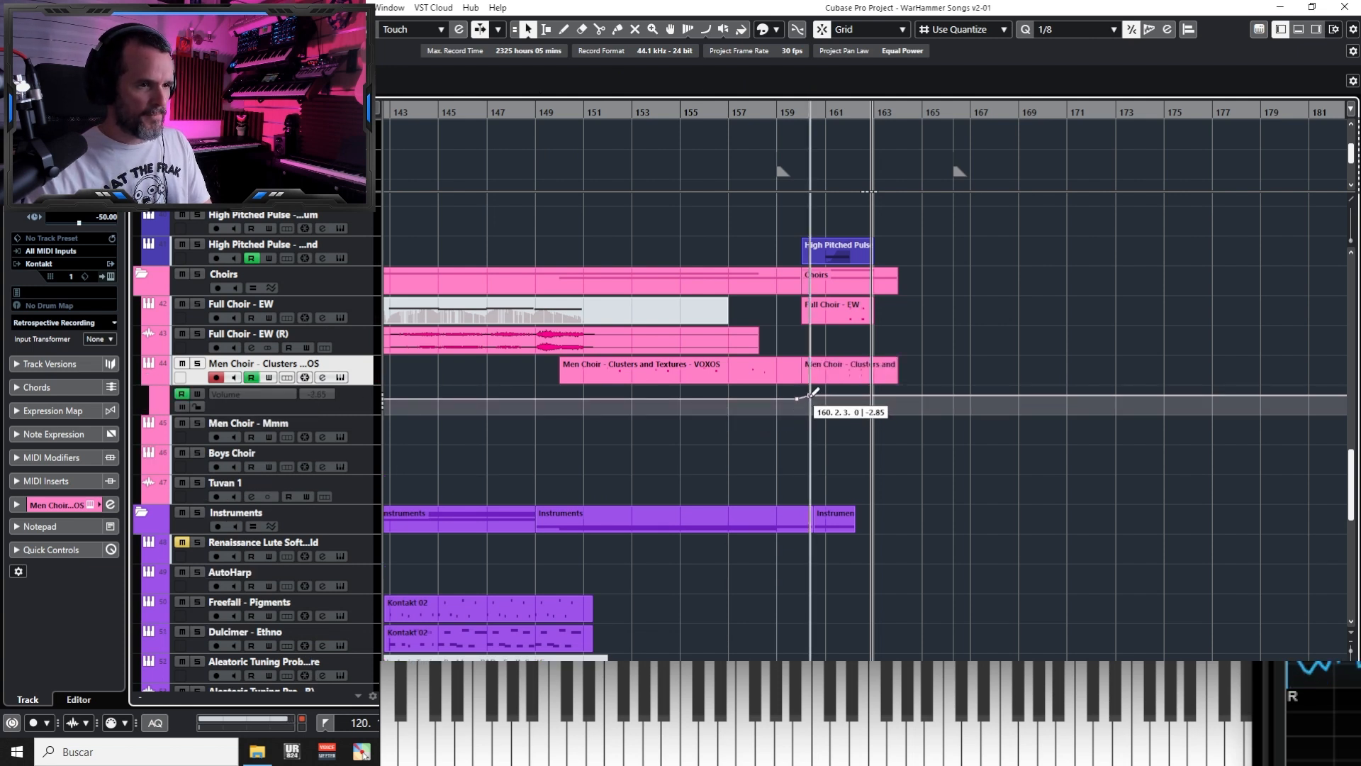
pyautogui.scroll(2, 805, 391)
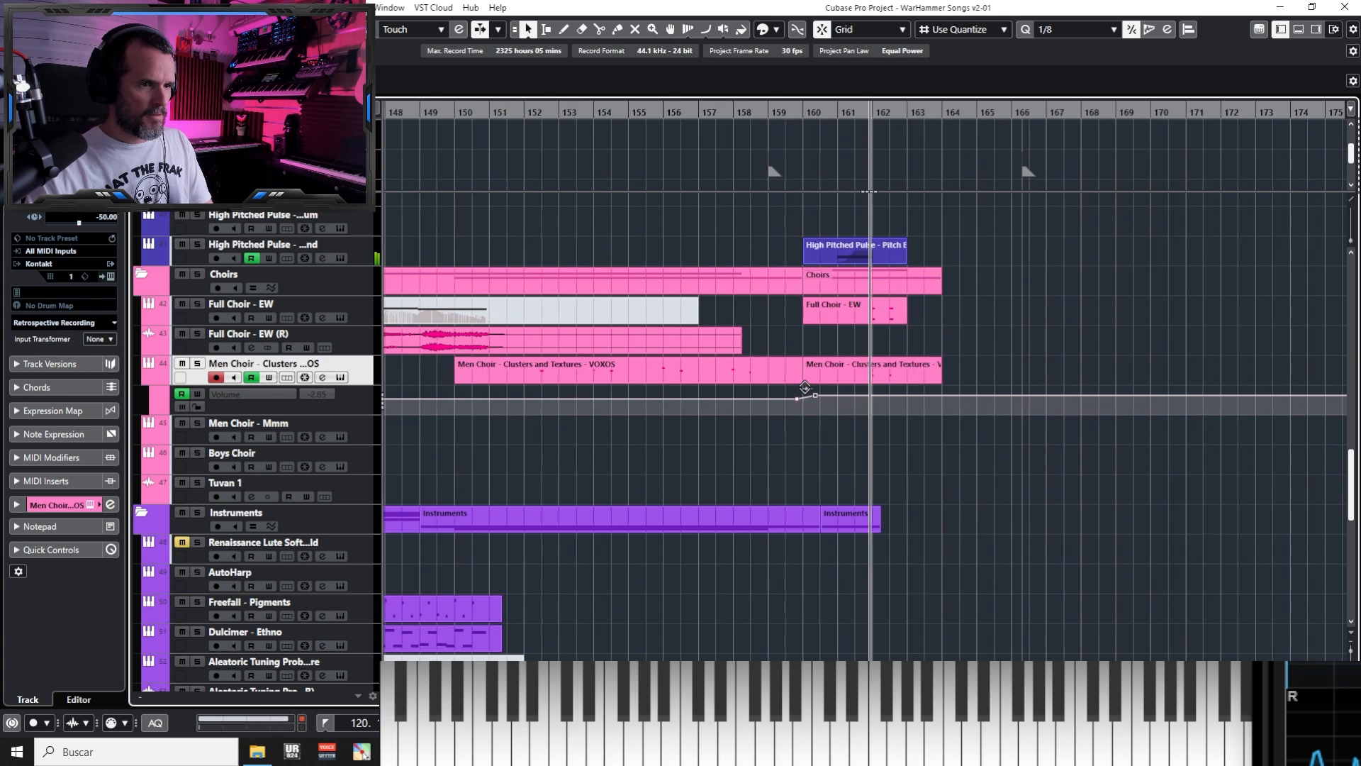
pyautogui.moveTo(815, 396); pyautogui.dragTo(816, 401)
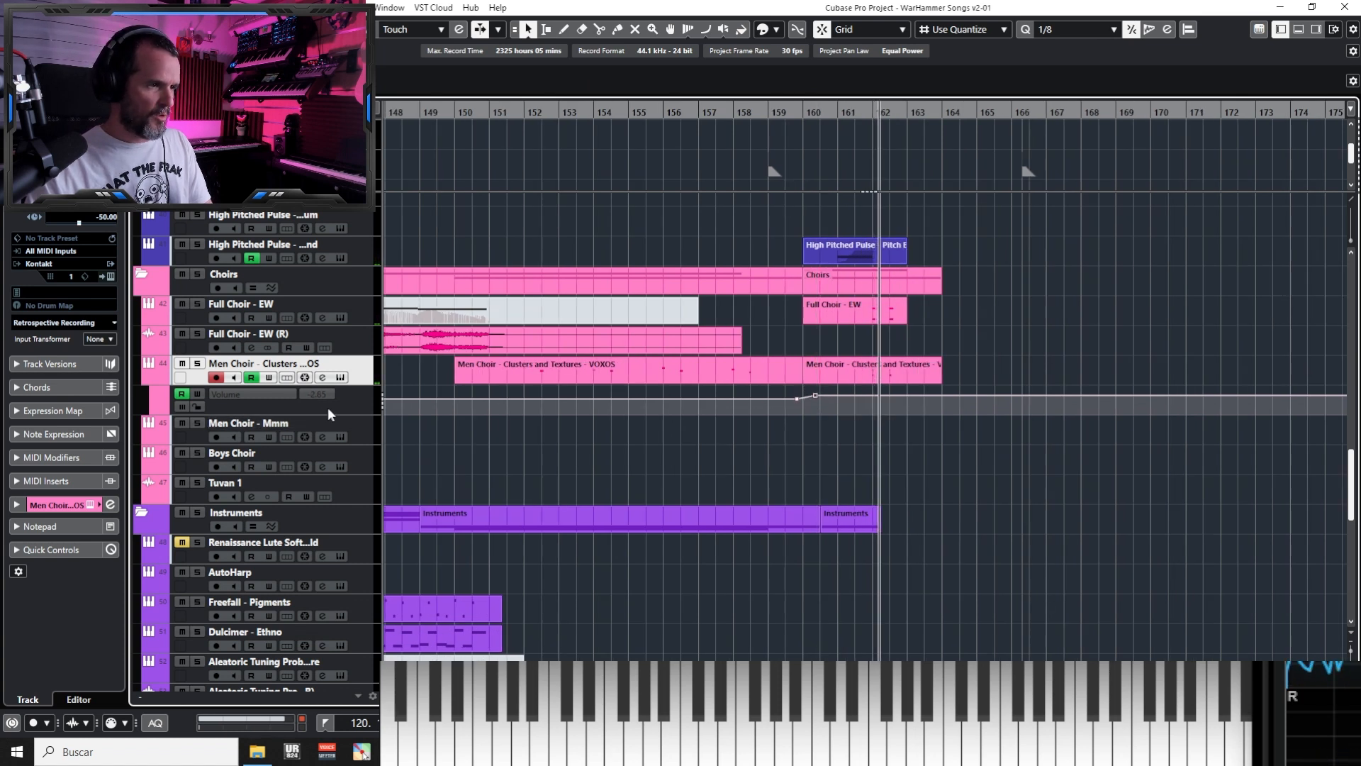
pyautogui.moveTo(337, 413); pyautogui.dragTo(339, 514)
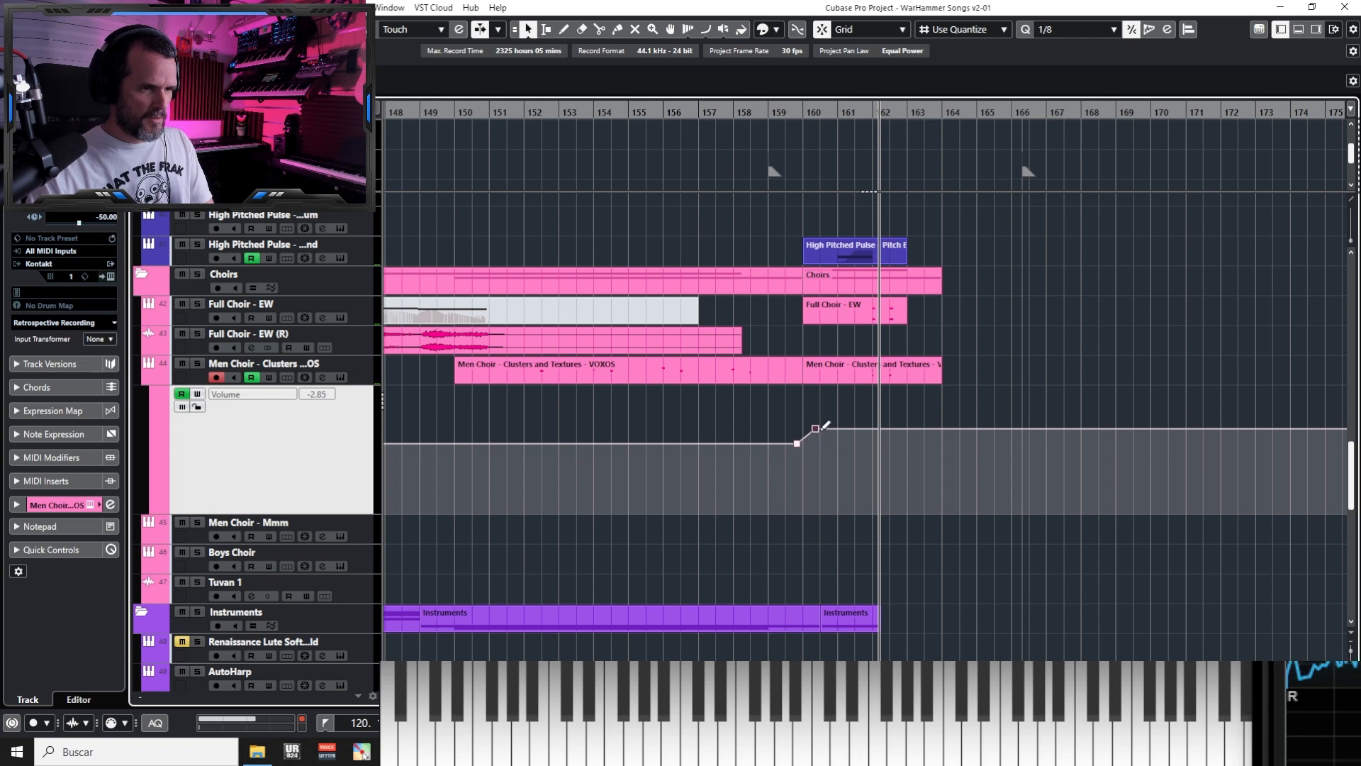
pyautogui.moveTo(816, 427); pyautogui.dragTo(819, 419)
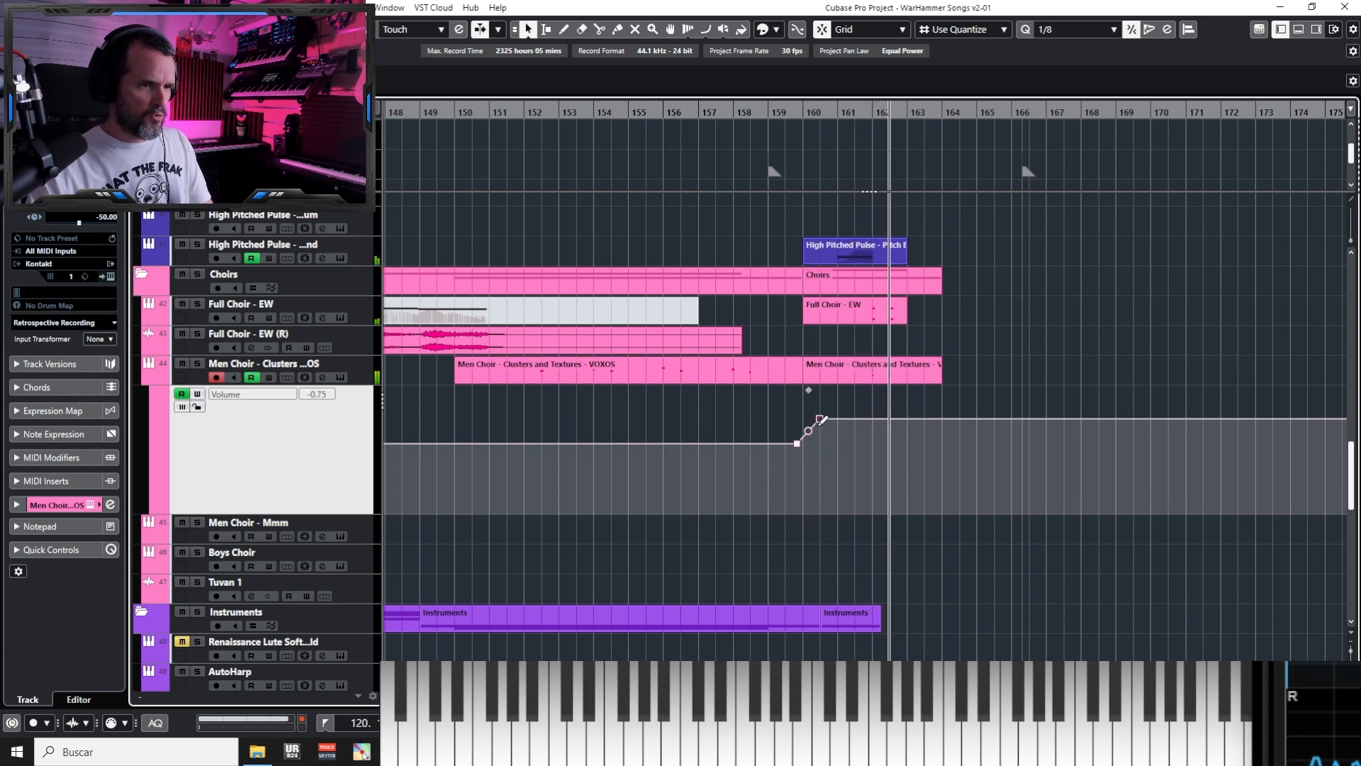
# Transpose the lower pair of men's choir hits at bar 162 up two semitones to G#1 and play the result
pyautogui.doubleClick(836, 370)
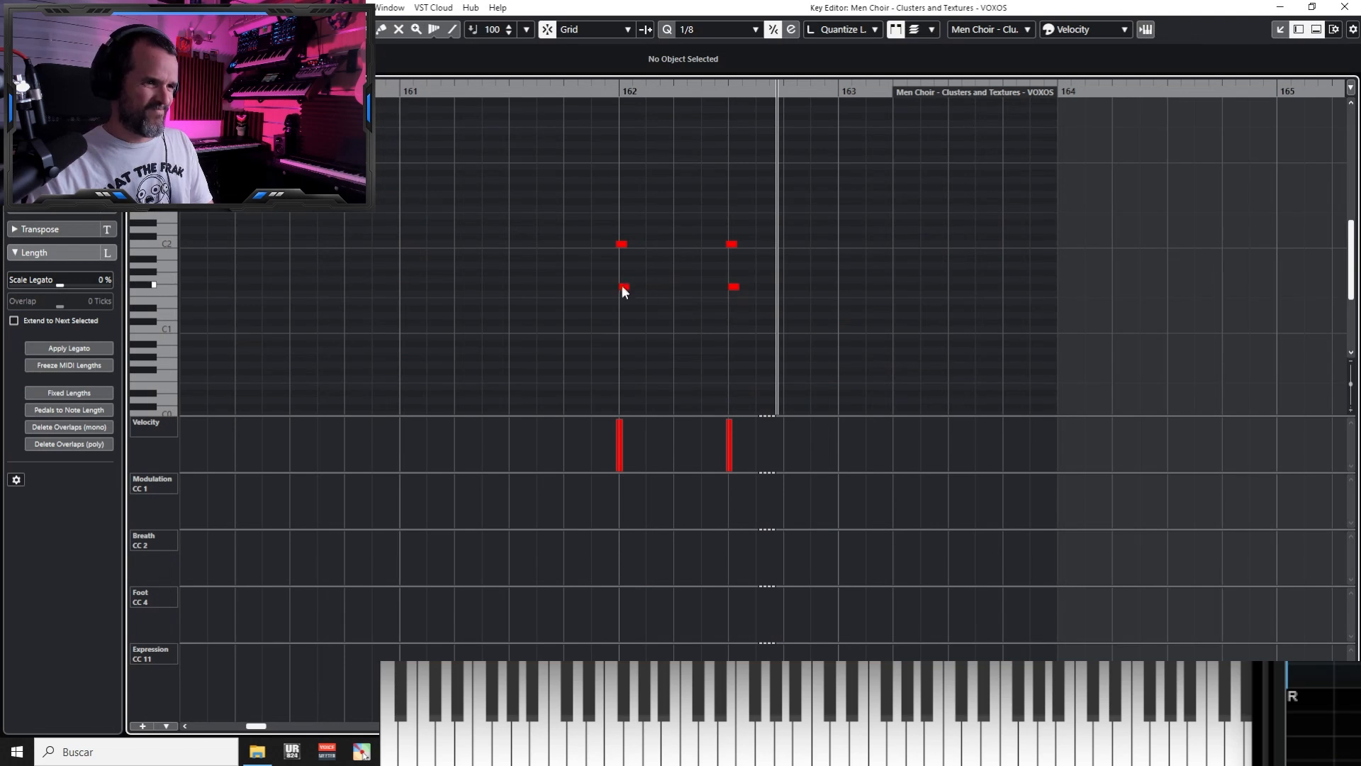
pyautogui.moveTo(608, 282); pyautogui.dragTo(776, 297)
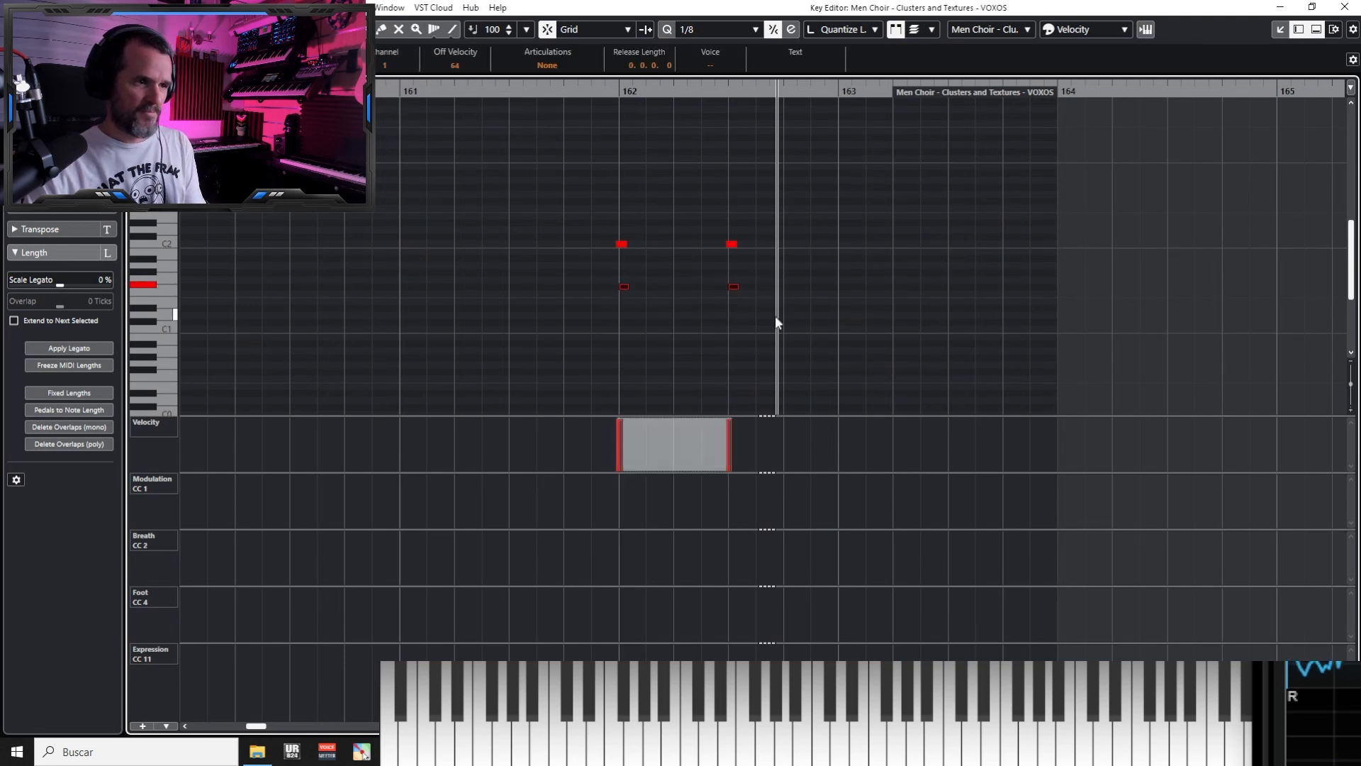
pyautogui.click(624, 279)
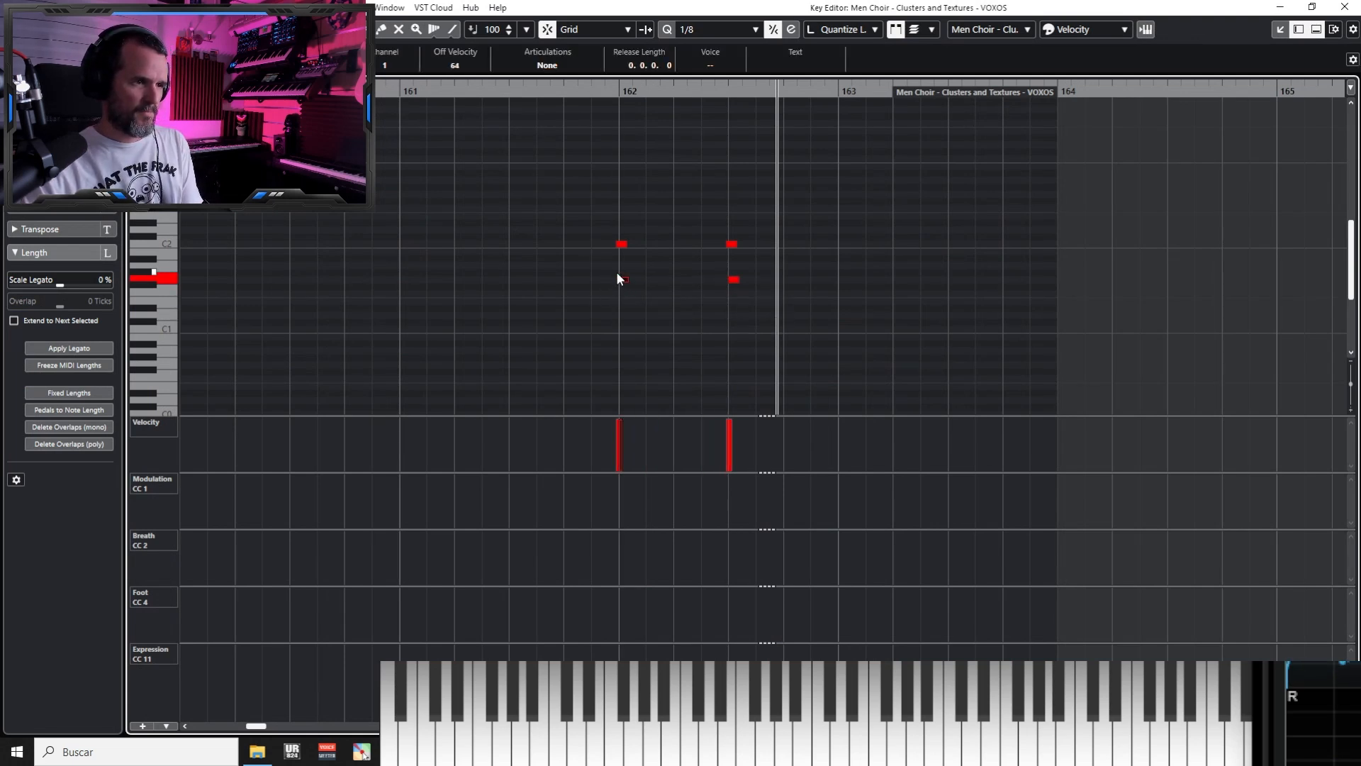
pyautogui.moveTo(611, 275); pyautogui.dragTo(784, 297)
pyautogui.press('Up')
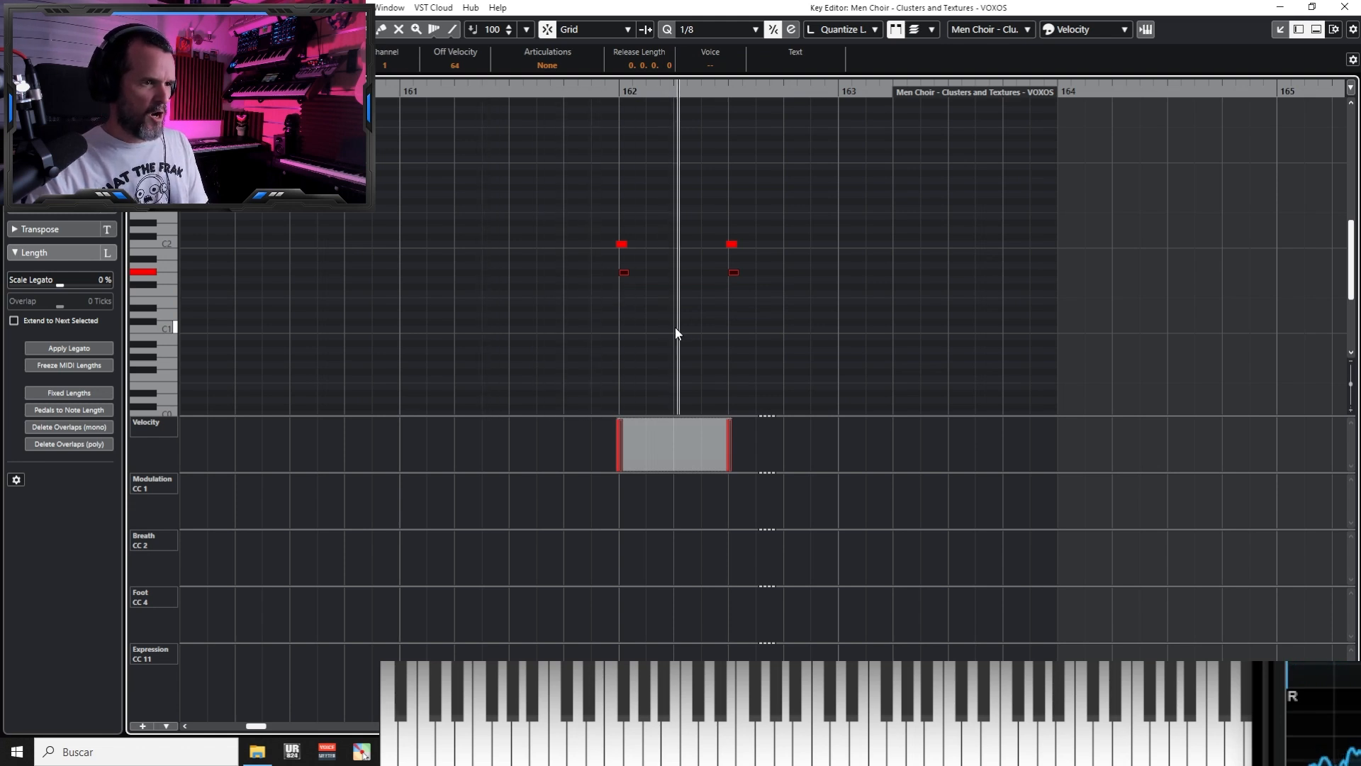
# Stop playback, close the men's choir note editor, and play the song from about bar 150 and again into the transition
pyautogui.press('space')
pyautogui.press('Return')
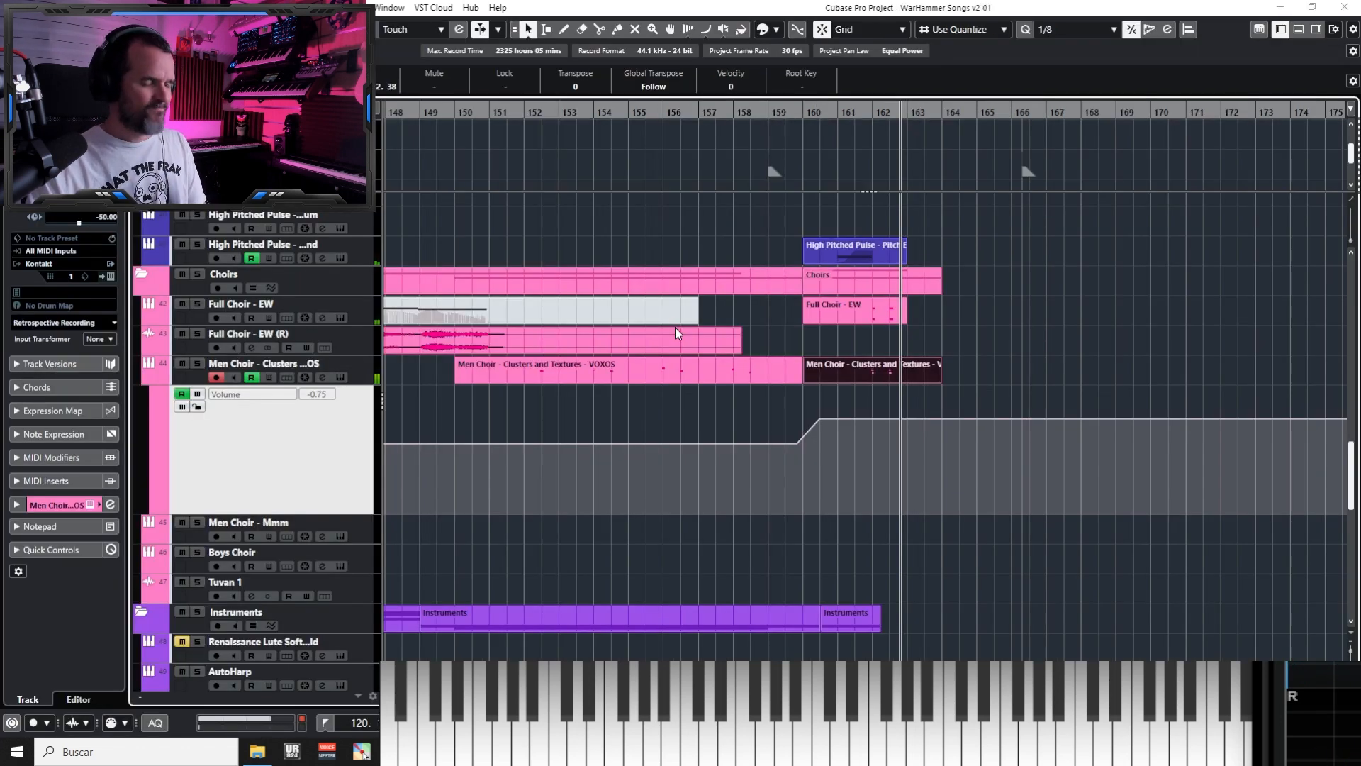
pyautogui.click(720, 380)
pyautogui.click(477, 111)
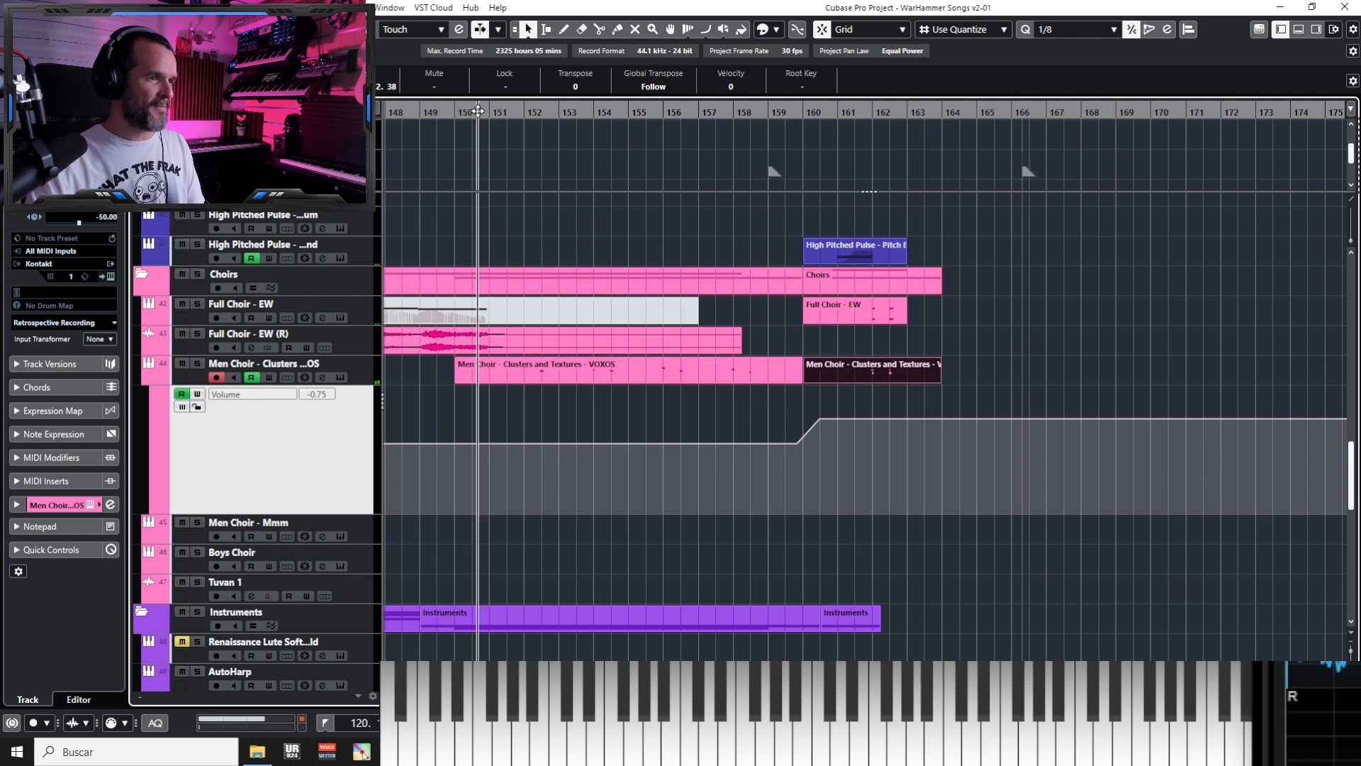
pyautogui.press('space')
pyautogui.click(753, 112)
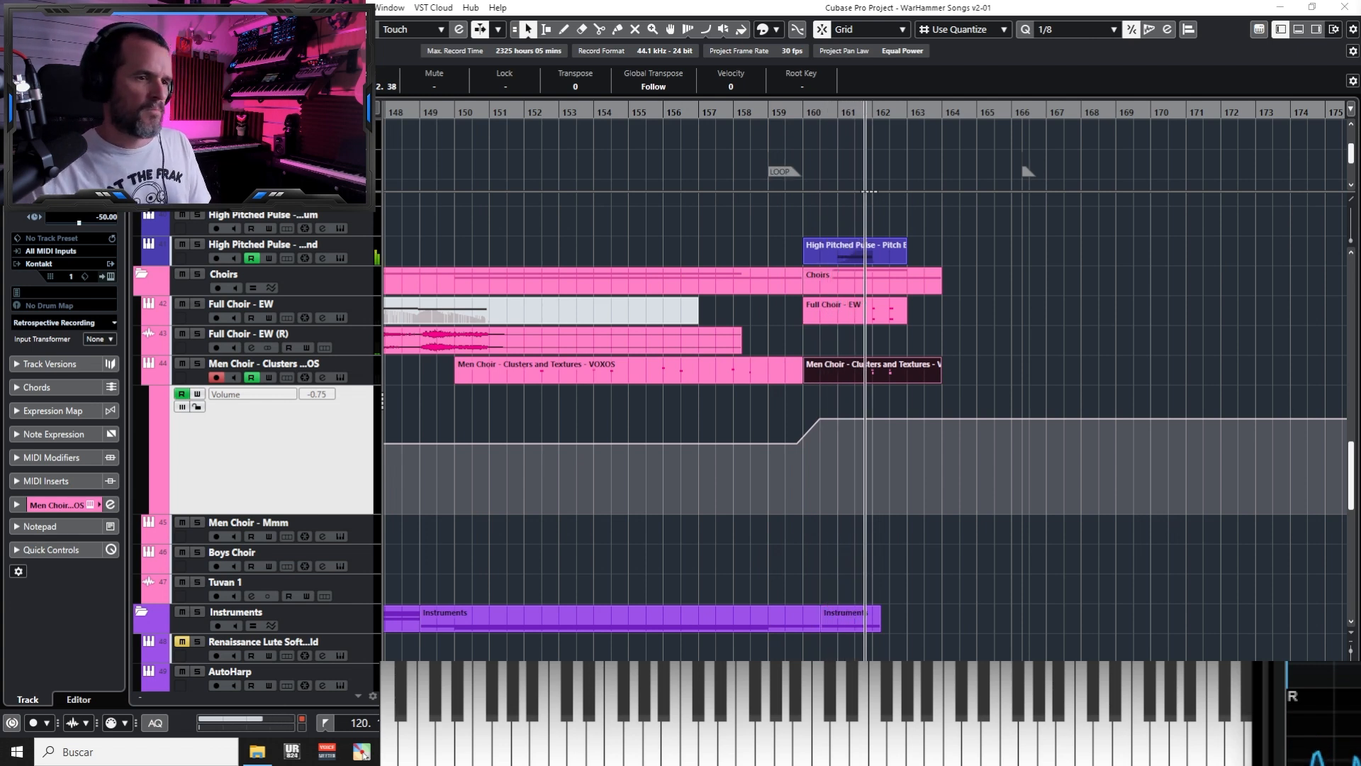
pyautogui.press('space')
# Play the transition from bar 159 to about bar 166 to review how the parts work together
pyautogui.click(1015, 349)
pyautogui.press('h')
pyautogui.press('h')
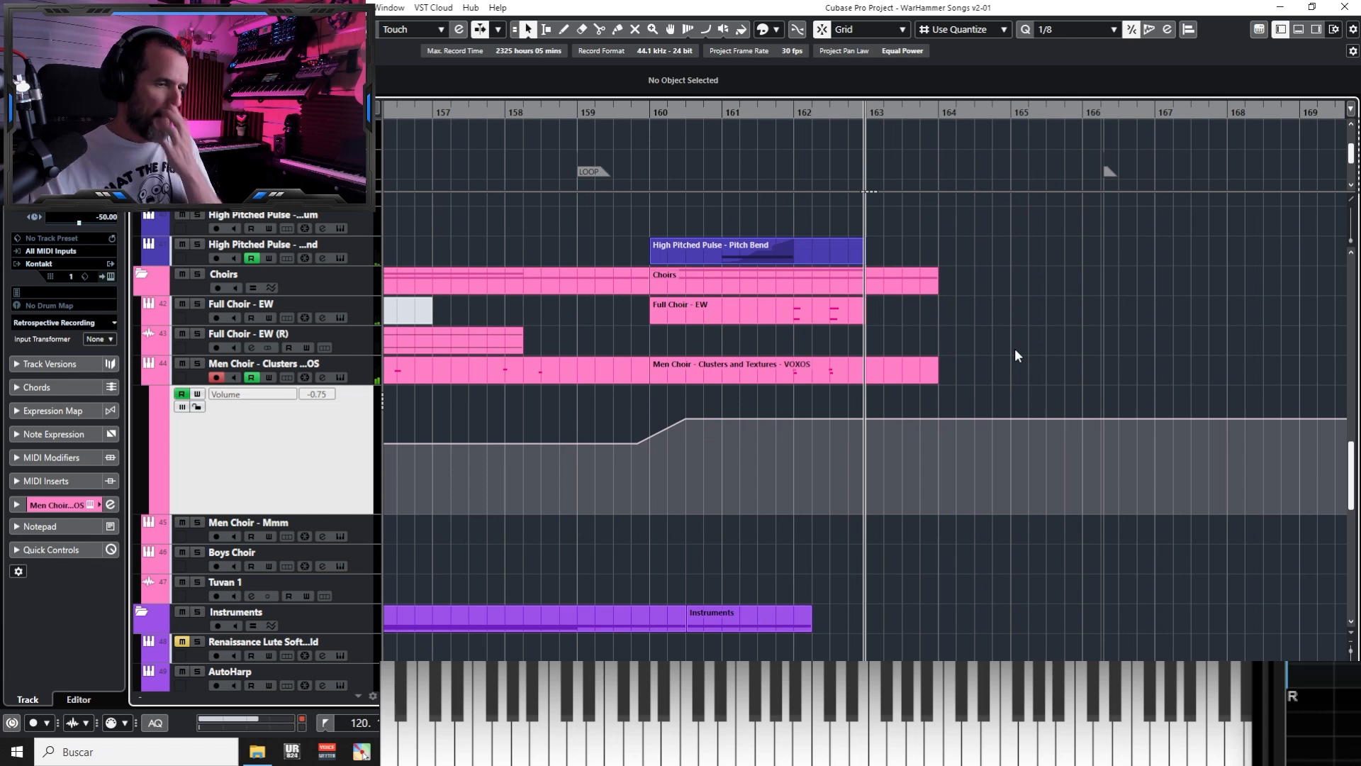
pyautogui.scroll(5, 1014, 348)
pyautogui.click(592, 134)
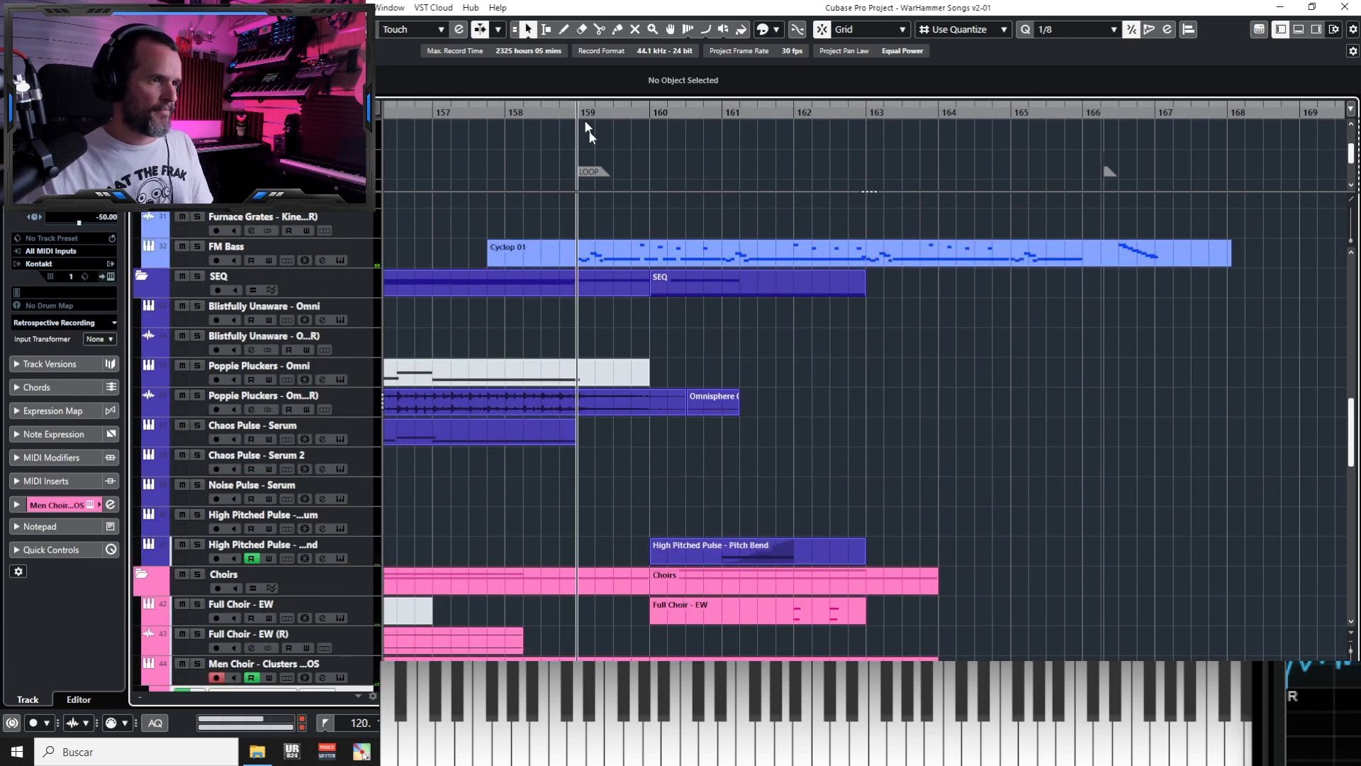
pyautogui.press('space')
pyautogui.scroll(-4, 870, 408)
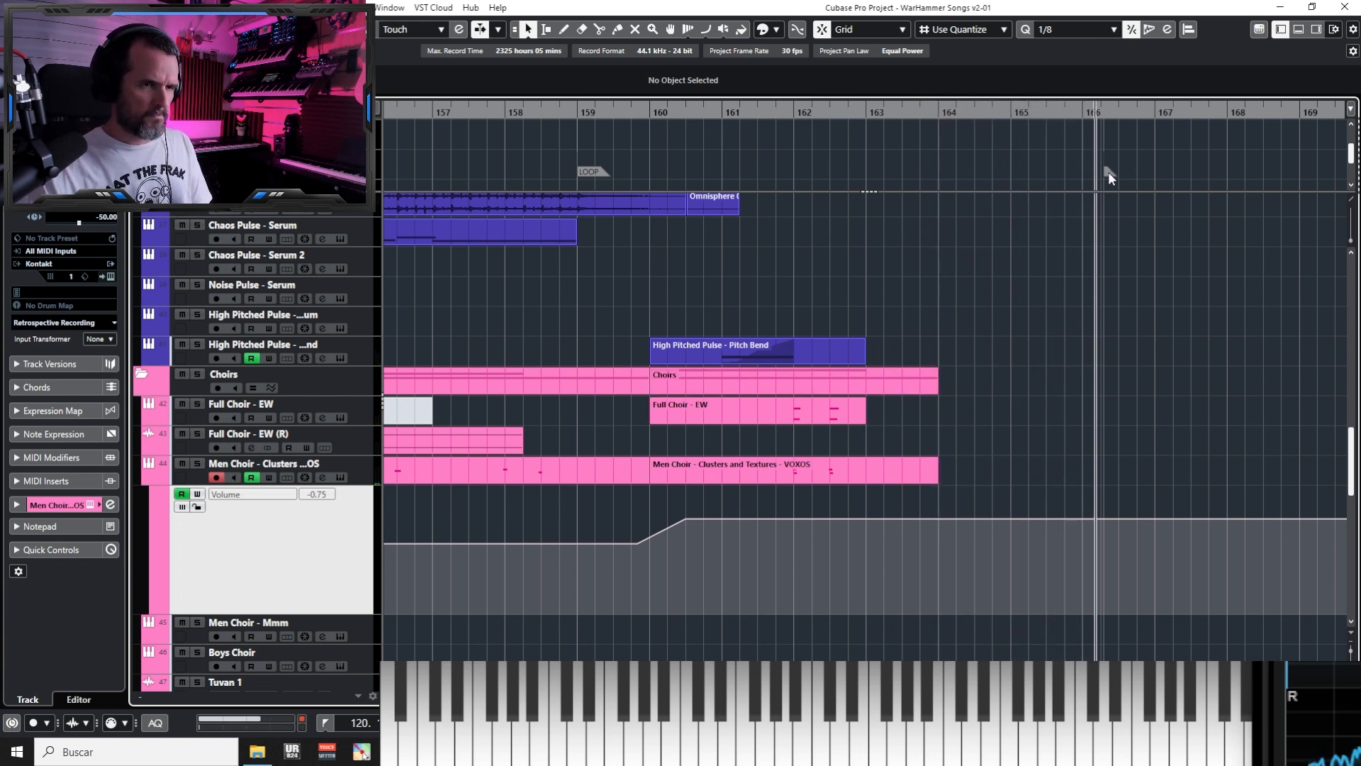
pyautogui.press('space')
# Move the loop's end marker to bar 167 and, while playing from bar 159, hide the Men Choir - Clusters automation lane
pyautogui.moveTo(1108, 171); pyautogui.dragTo(1160, 175)
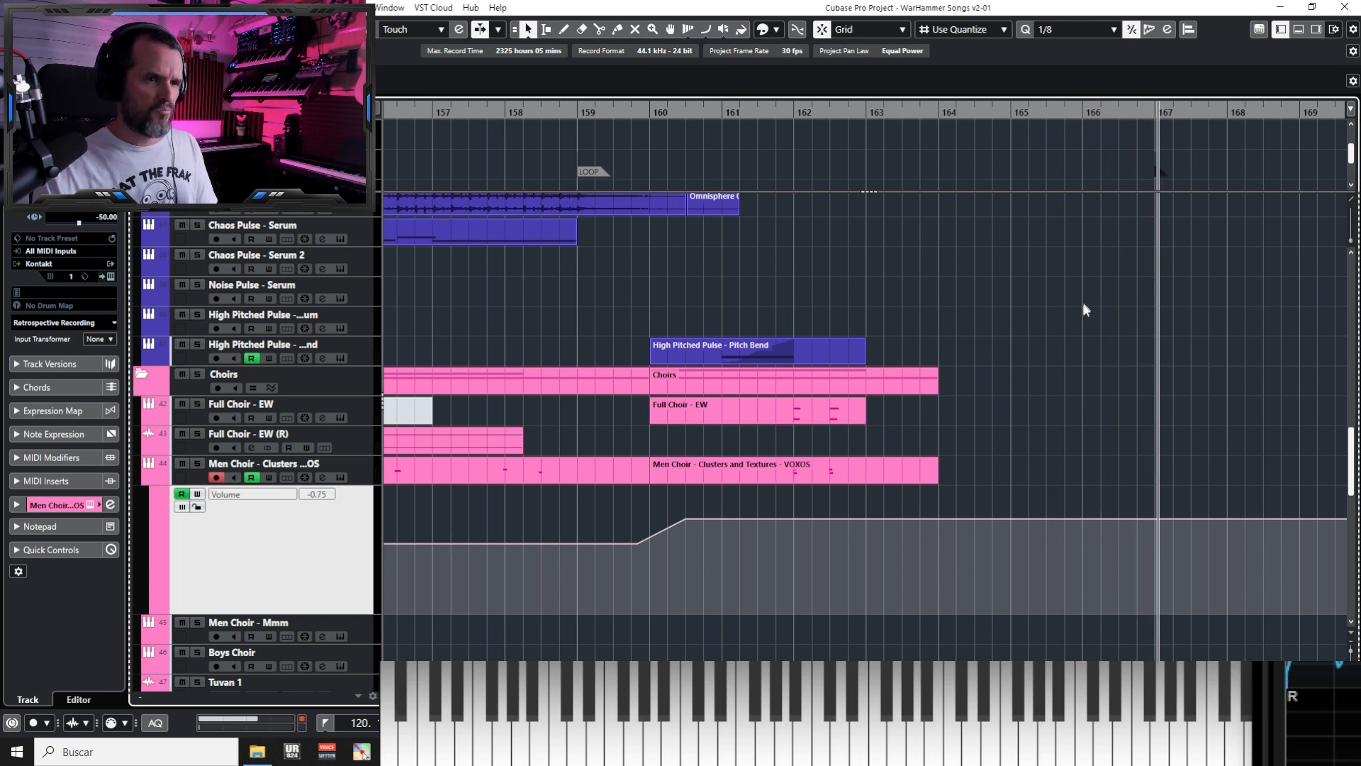
pyautogui.doubleClick(587, 120)
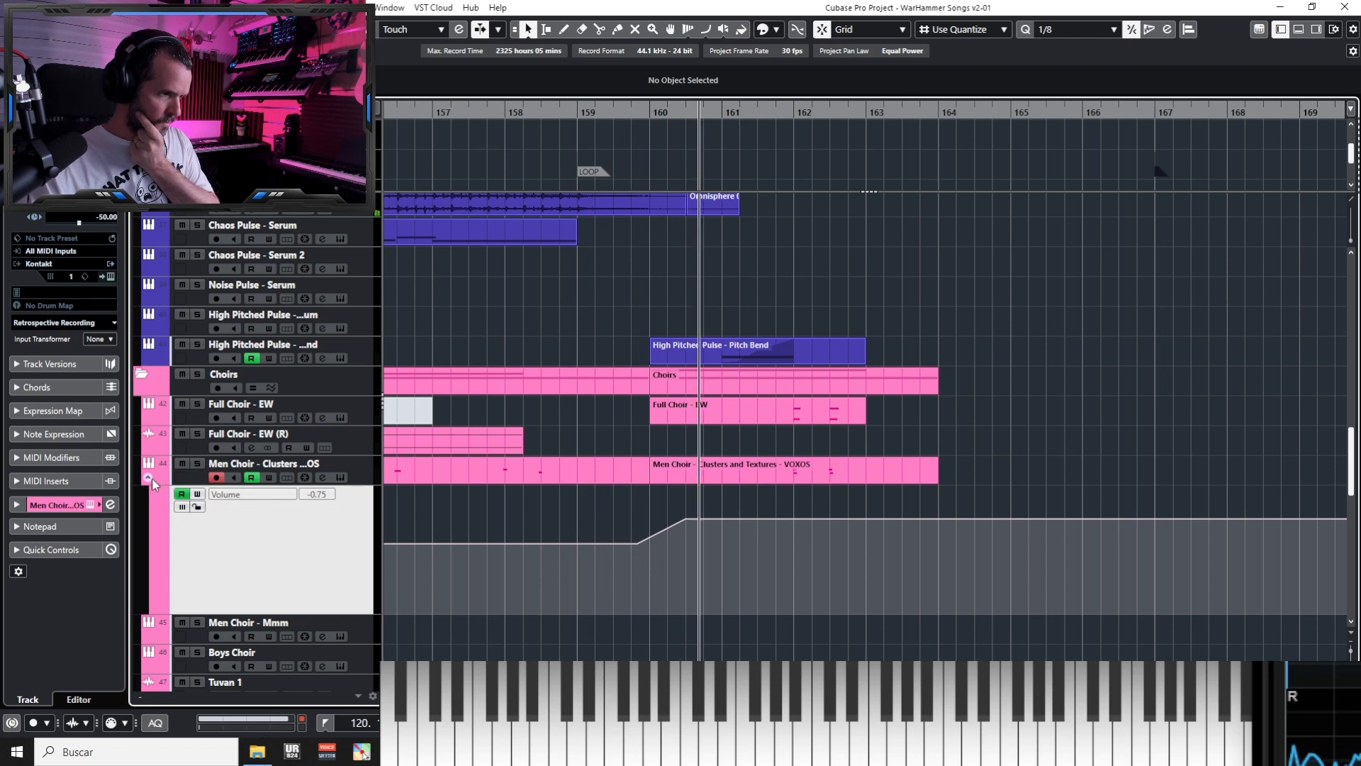
pyautogui.click(150, 479)
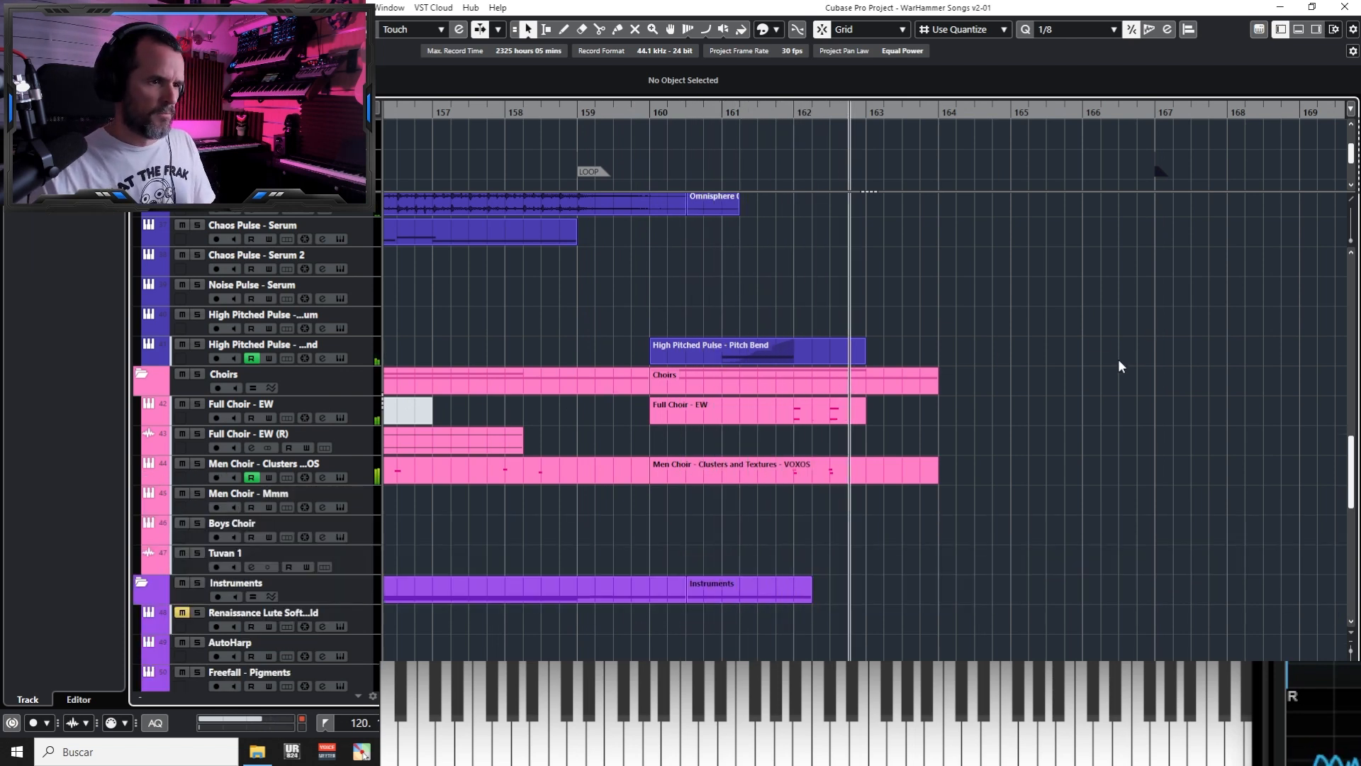
# Try to split the Swooshes - Gravity part near bar 159
pyautogui.scroll(8, 944, 350)
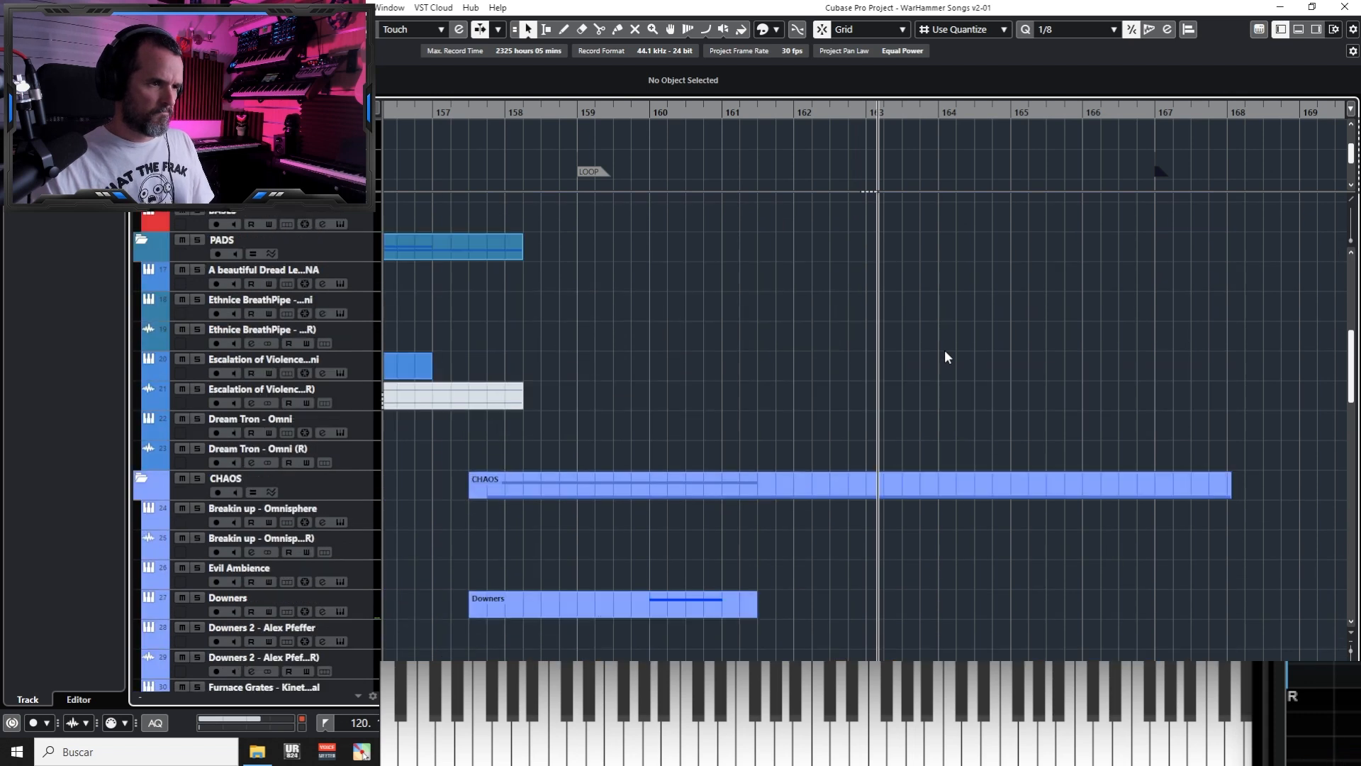
pyautogui.scroll(6, 944, 350)
pyautogui.press('3')
pyautogui.click(640, 446)
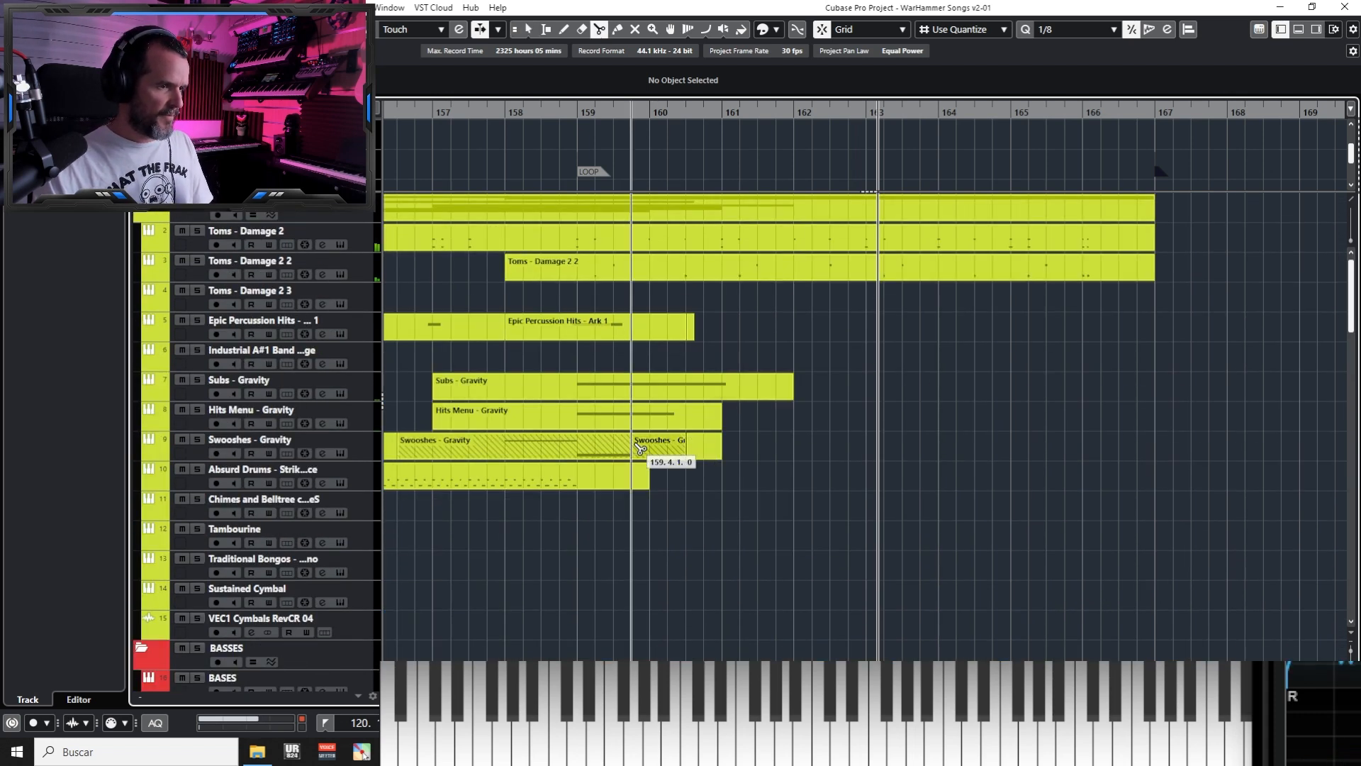
pyautogui.press('4')
pyautogui.click(610, 441)
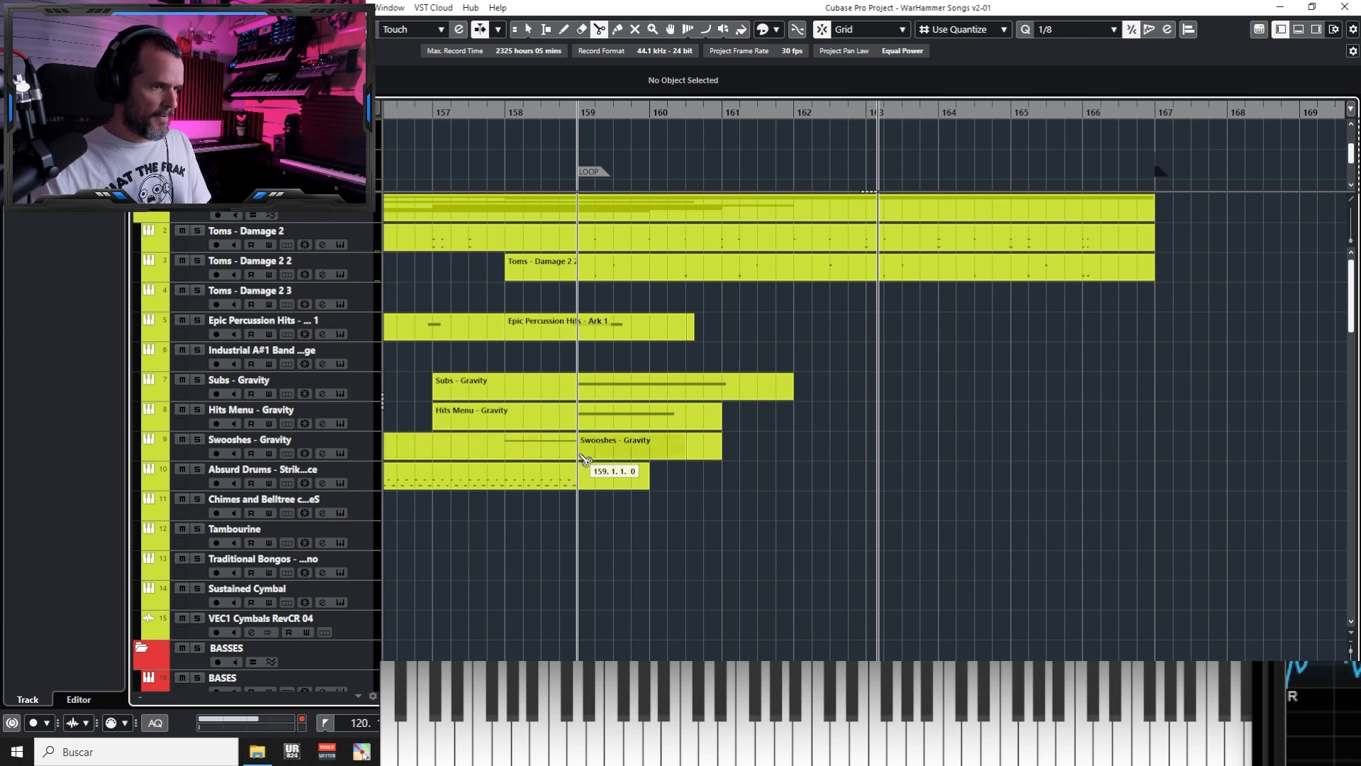
# Inspect the C2 note at bar 159 of the Swooshes - Gravity part in its note editor and close the editor
pyautogui.press('1')
pyautogui.click(606, 454)
pyautogui.doubleClick(606, 454)
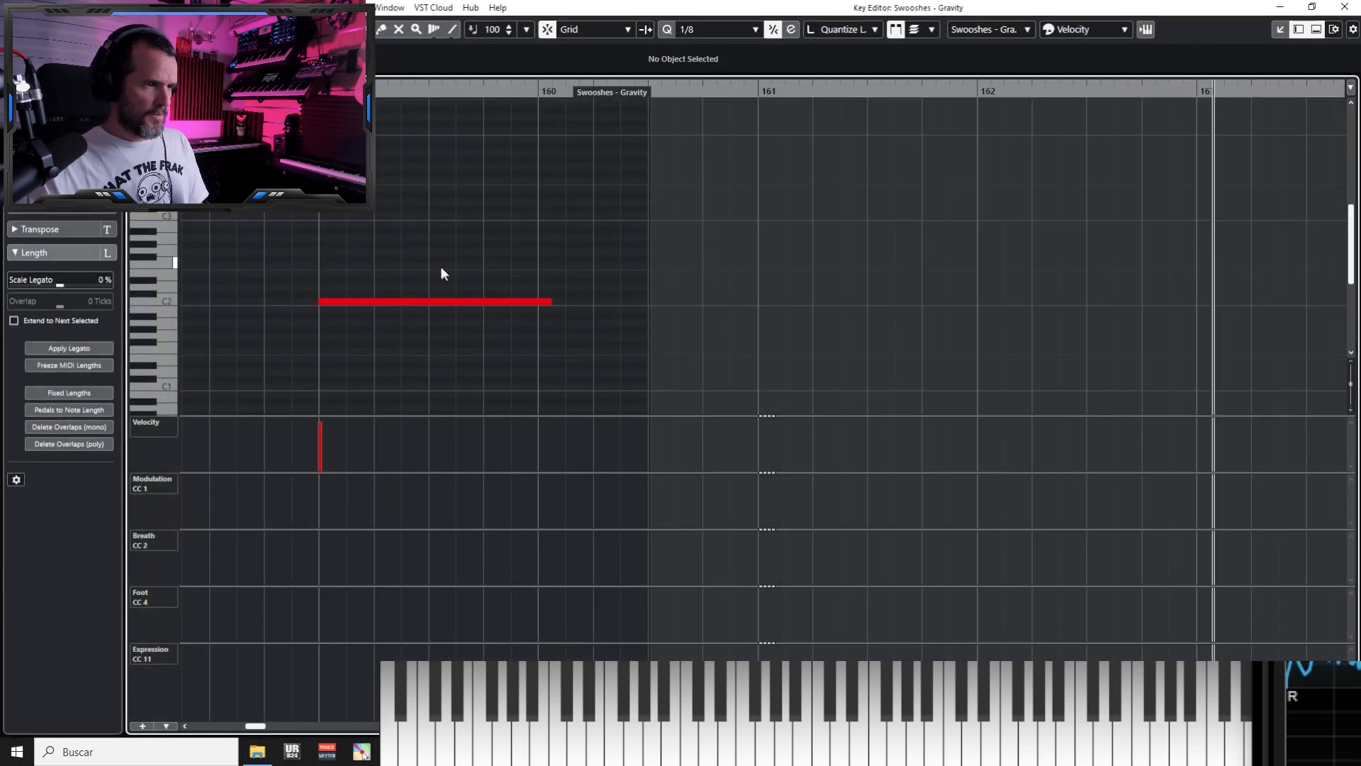
pyautogui.click(431, 301)
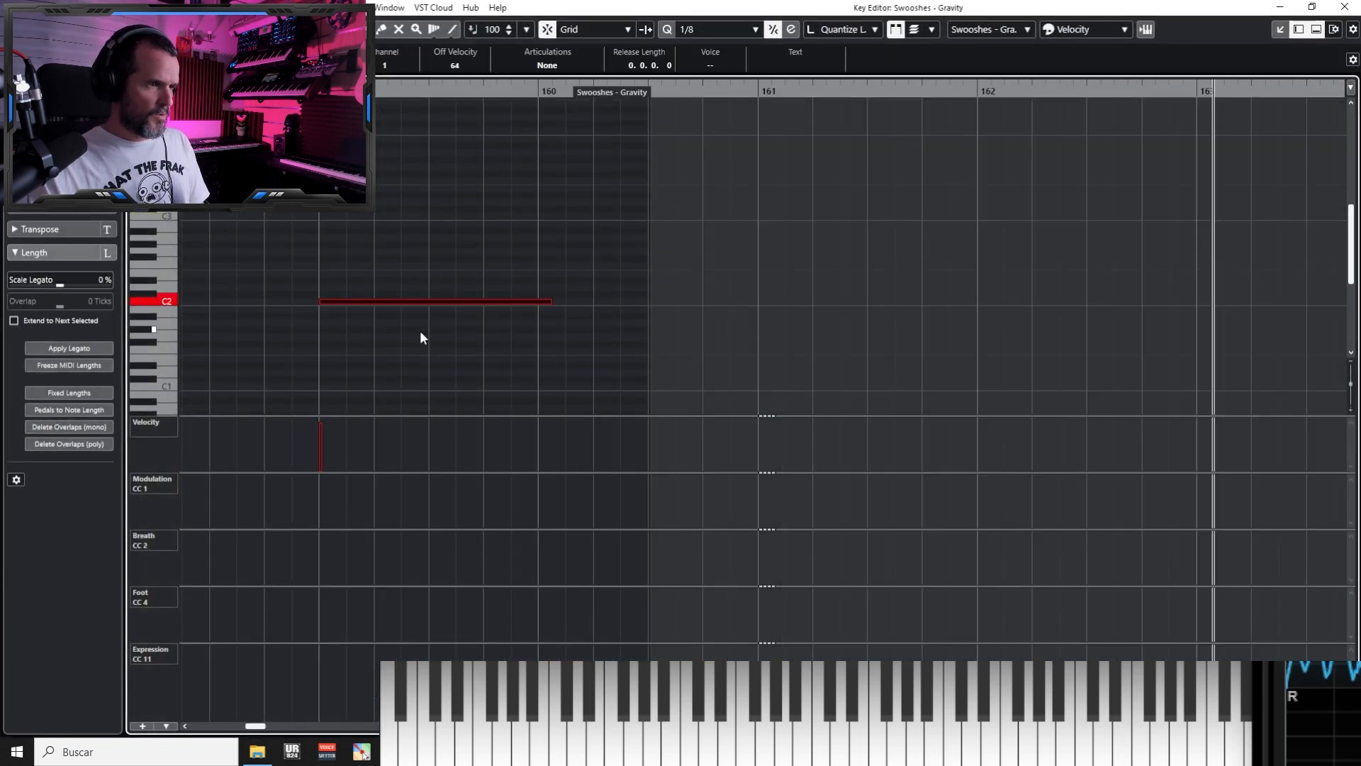
pyautogui.press('Return')
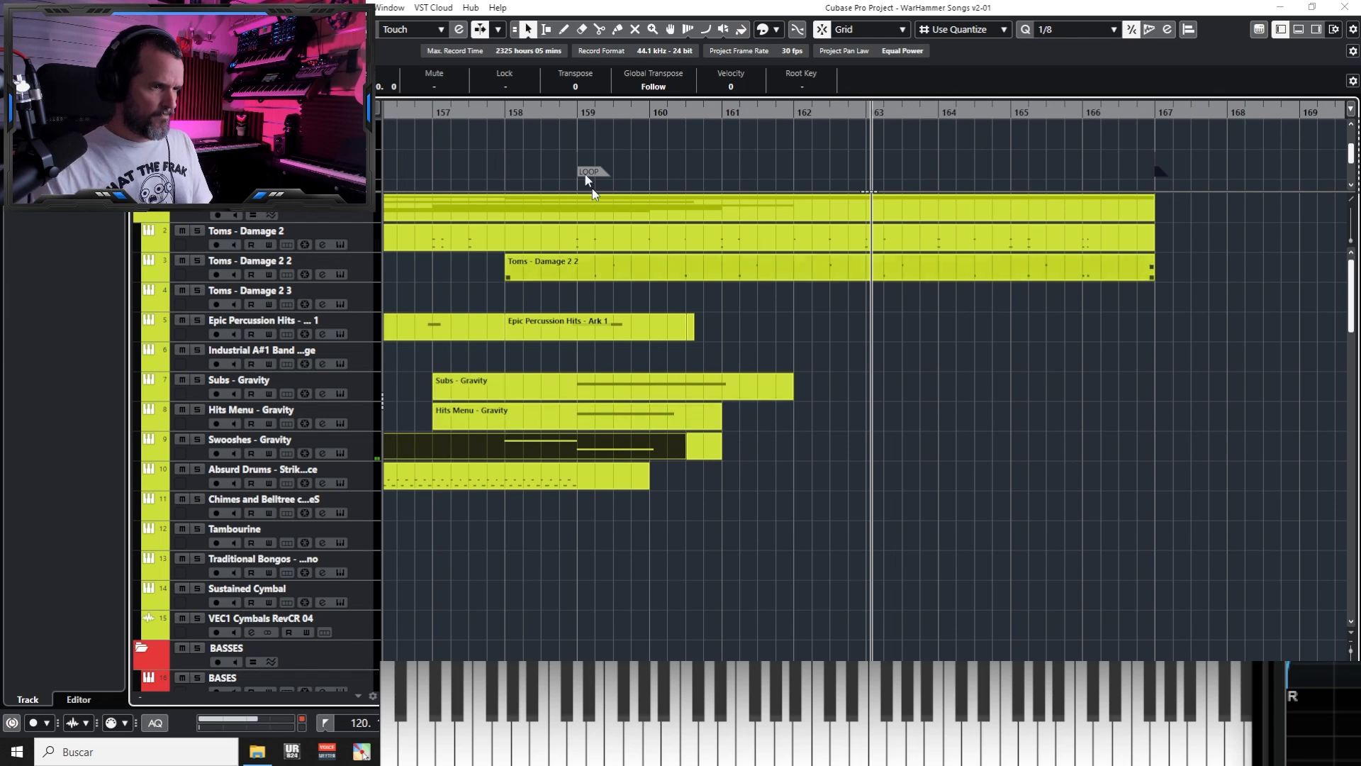
# Try to split the Swooshes - Gravity part at the cursor on bar 159, and undo the split
pyautogui.click(575, 113)
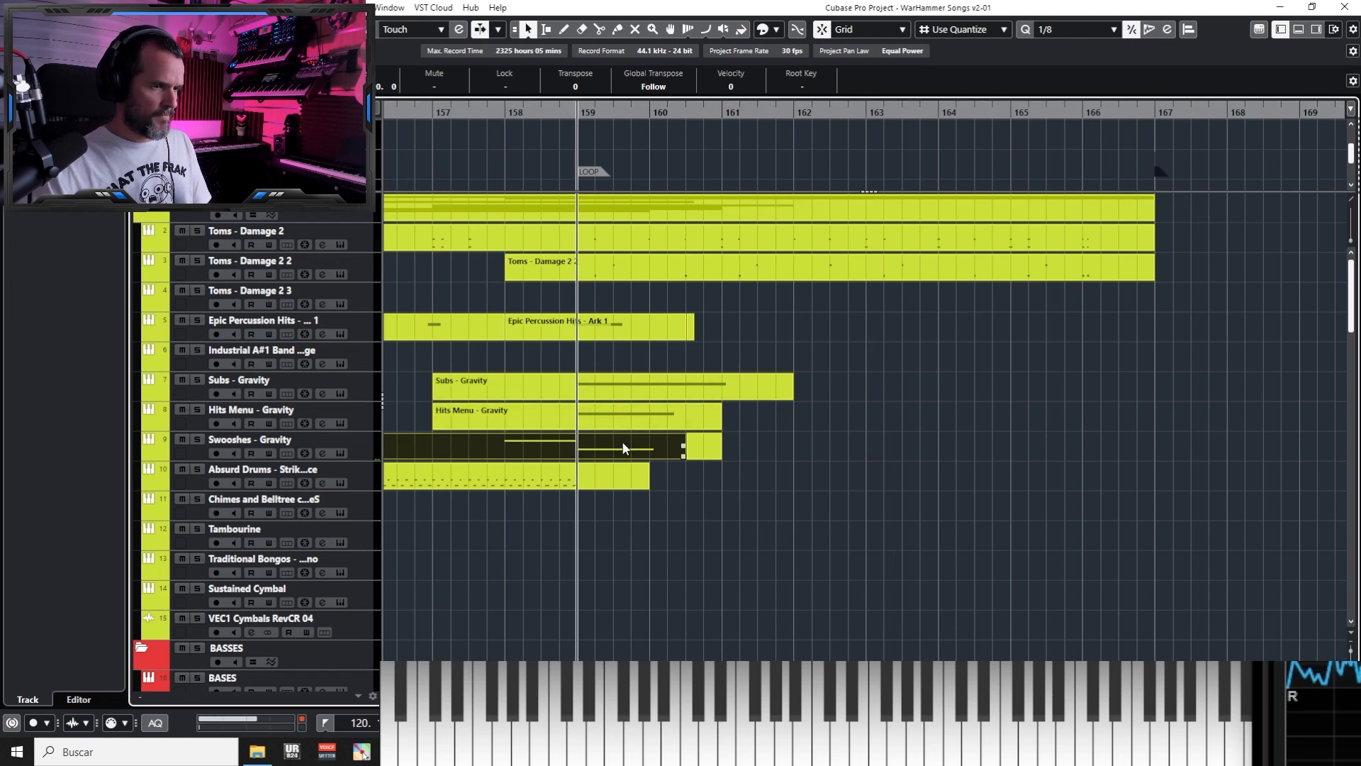
pyautogui.hotkey('alt', 'x')
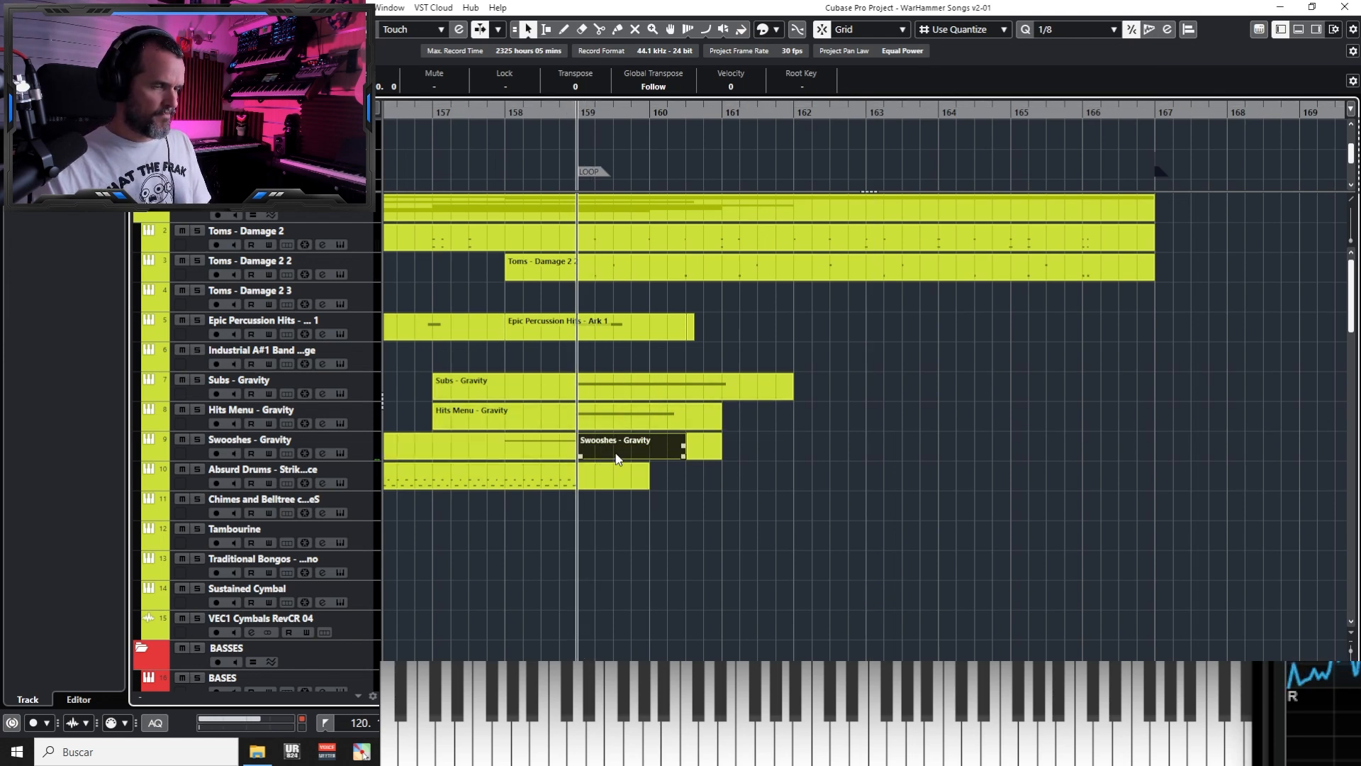
pyautogui.hotkey('ctrl', 'z')
# Check up close in the note editor whether the swoosh's C2 note starts exactly at bar 159
pyautogui.doubleClick(617, 457)
pyautogui.press('h')
pyautogui.press('h')
pyautogui.press('h')
pyautogui.press('h')
pyautogui.press('h')
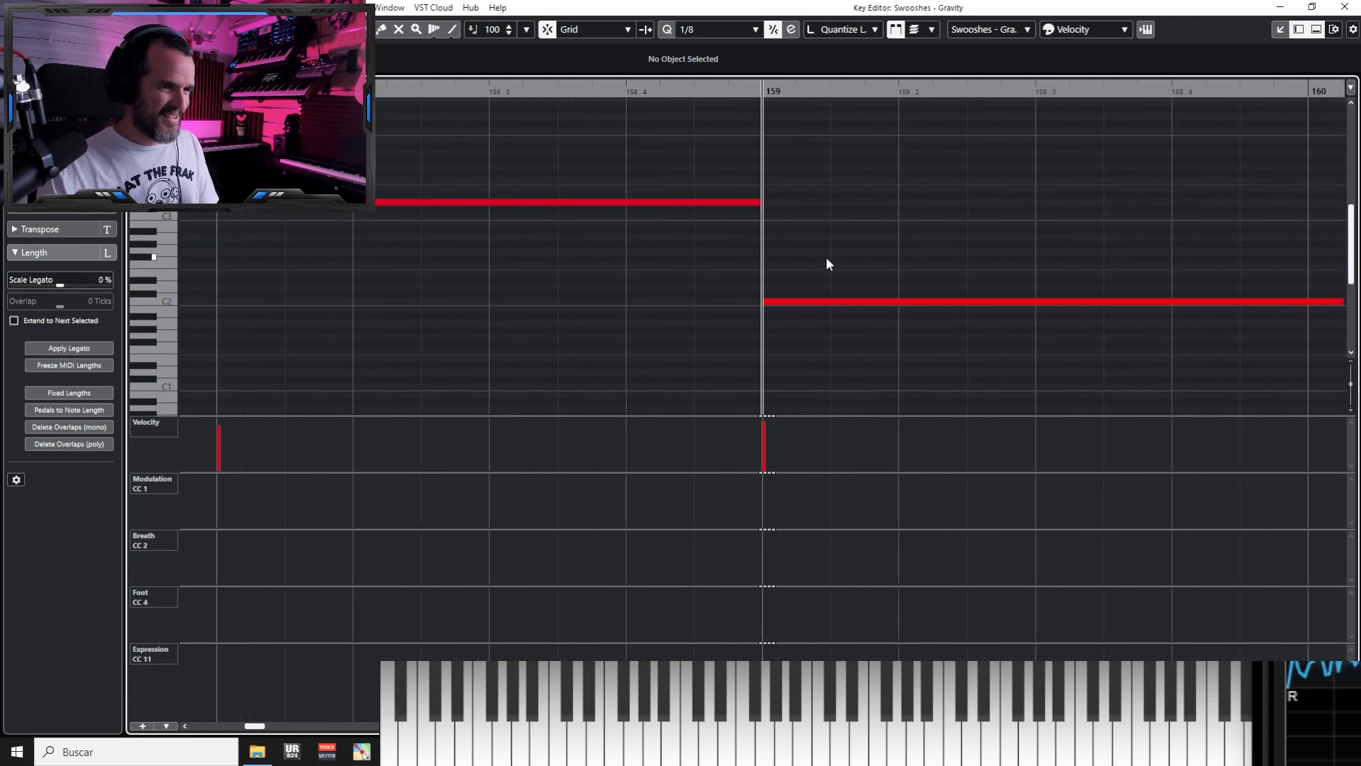
pyautogui.click(829, 302)
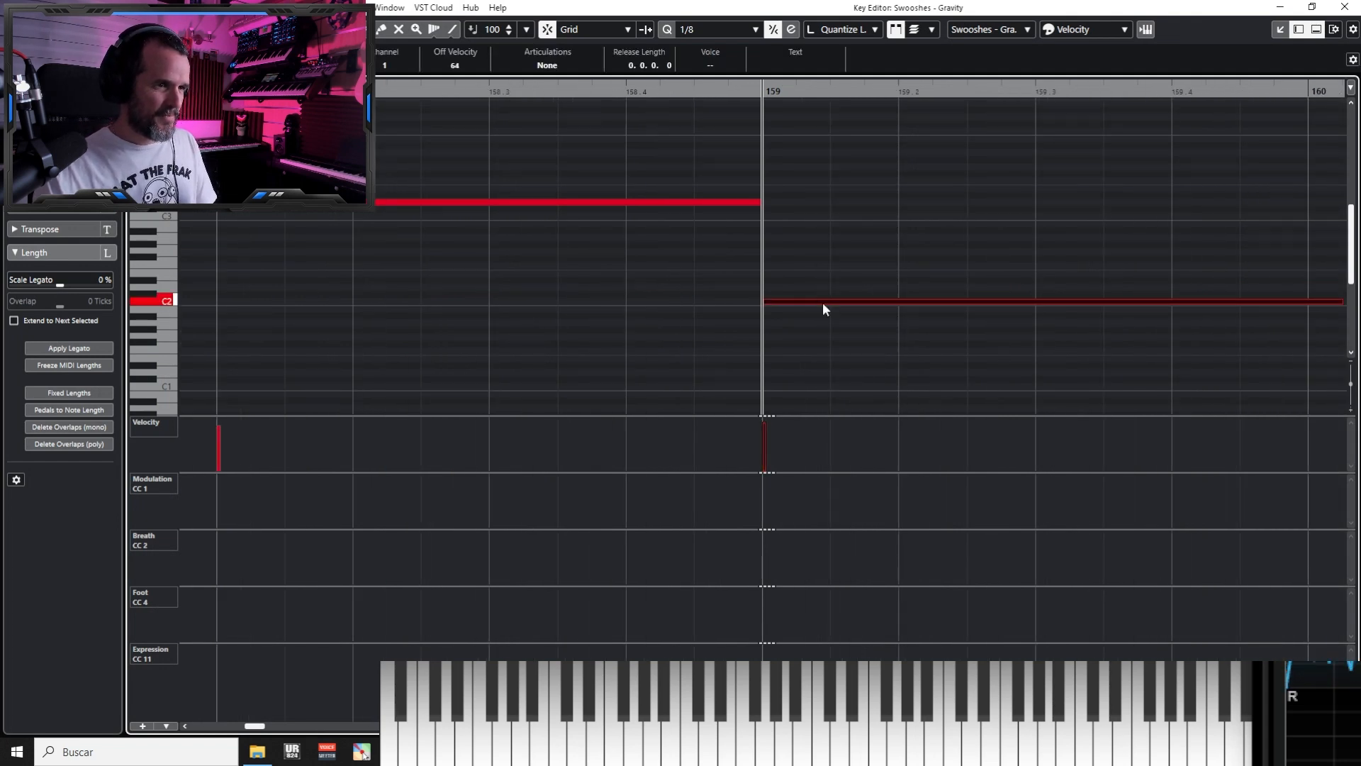
pyautogui.press('g')
pyautogui.press('g')
pyautogui.press('g')
pyautogui.press('g')
pyautogui.press('g')
pyautogui.click(1346, 7)
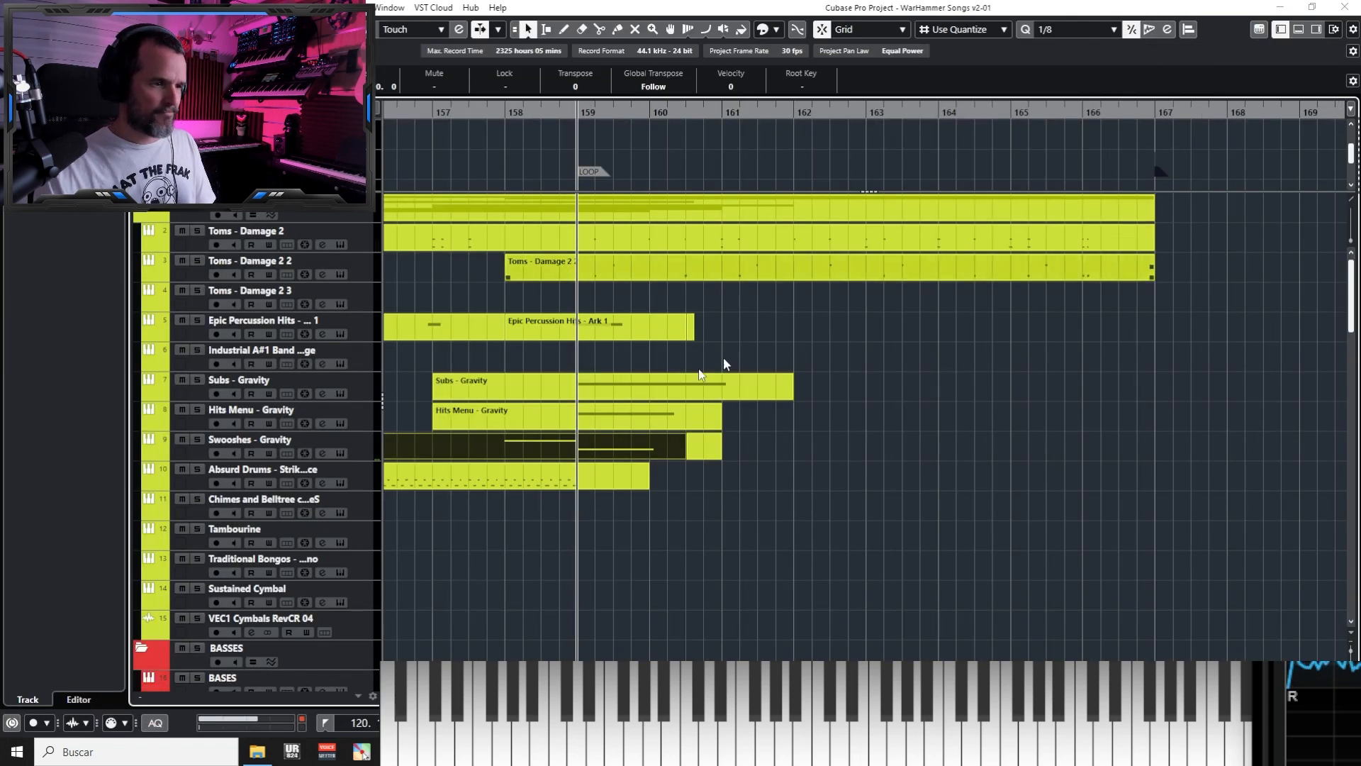
# Split the Swooshes - Gravity part at bar 159 and glue the new part to the short one that follows it
pyautogui.press('h')
pyautogui.press('h')
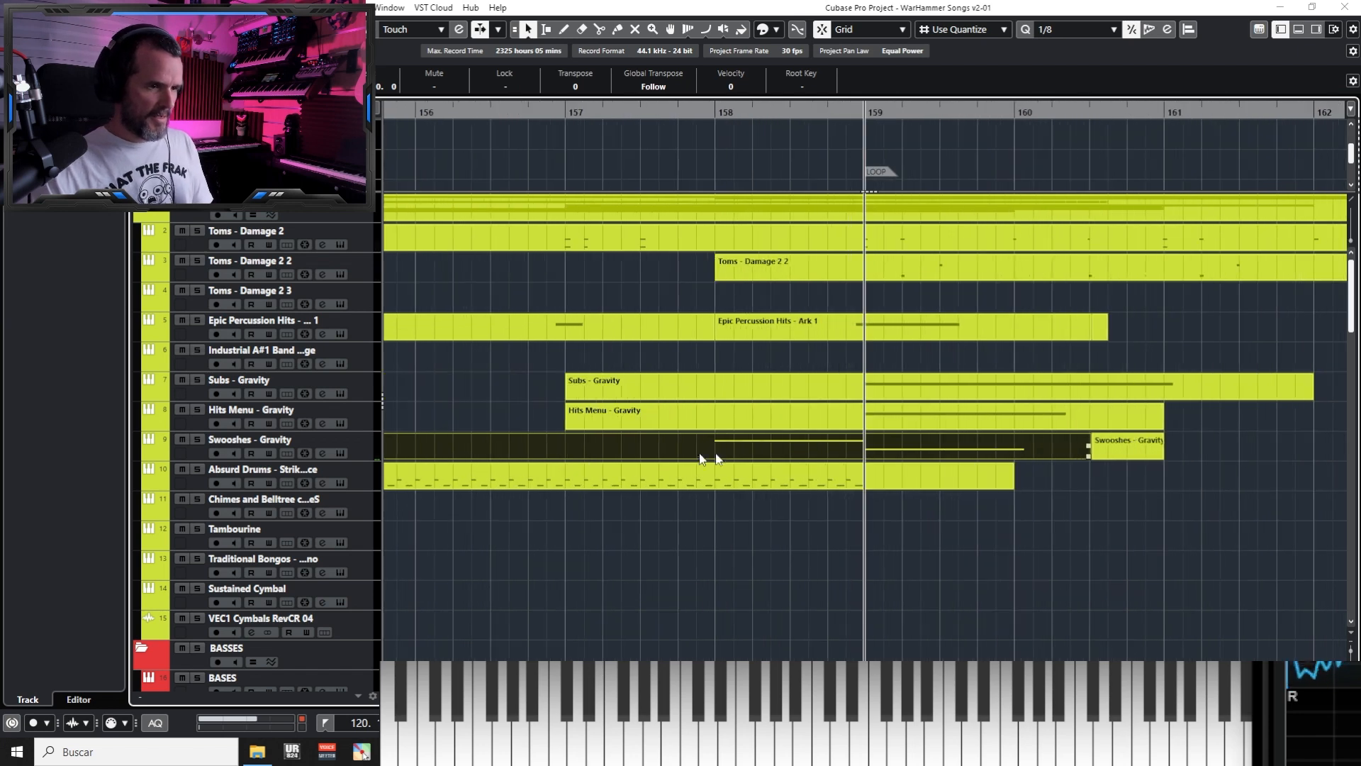
pyautogui.click(866, 451)
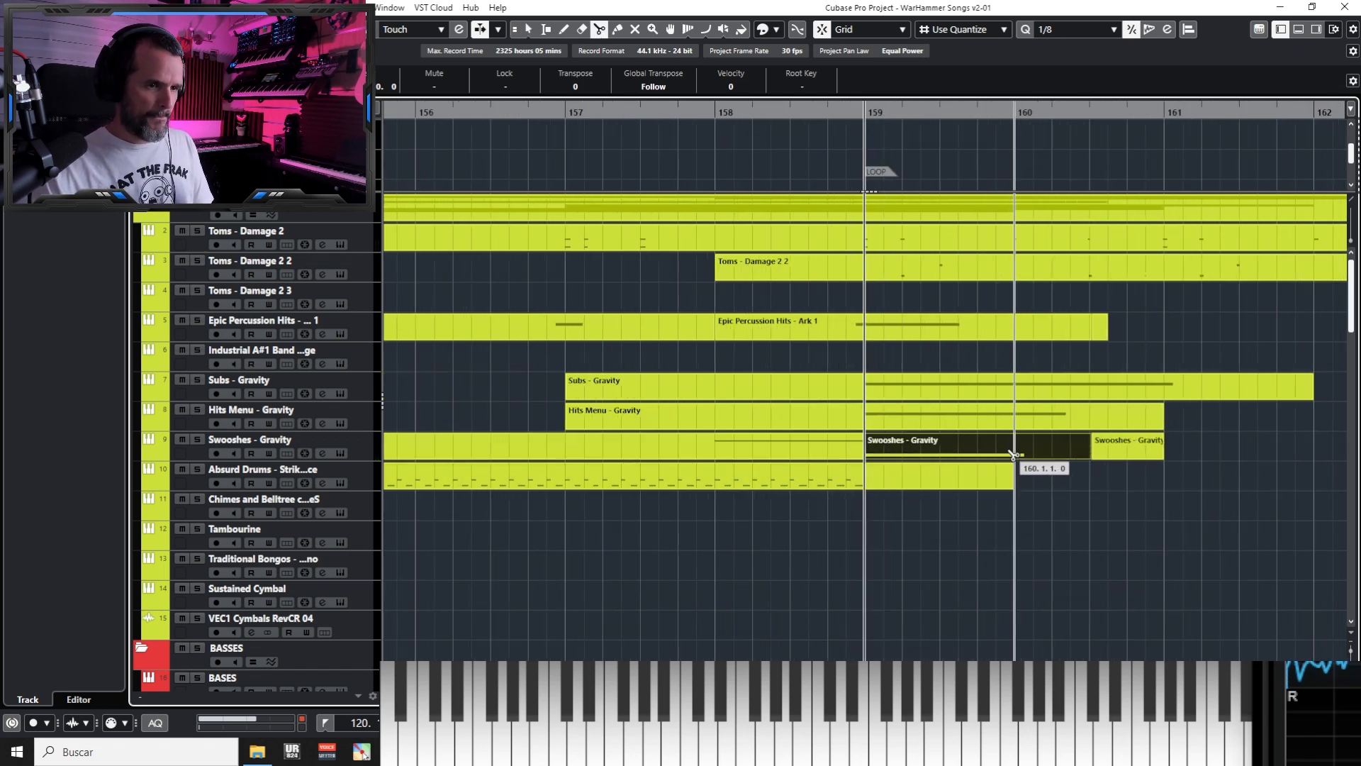
pyautogui.press('4')
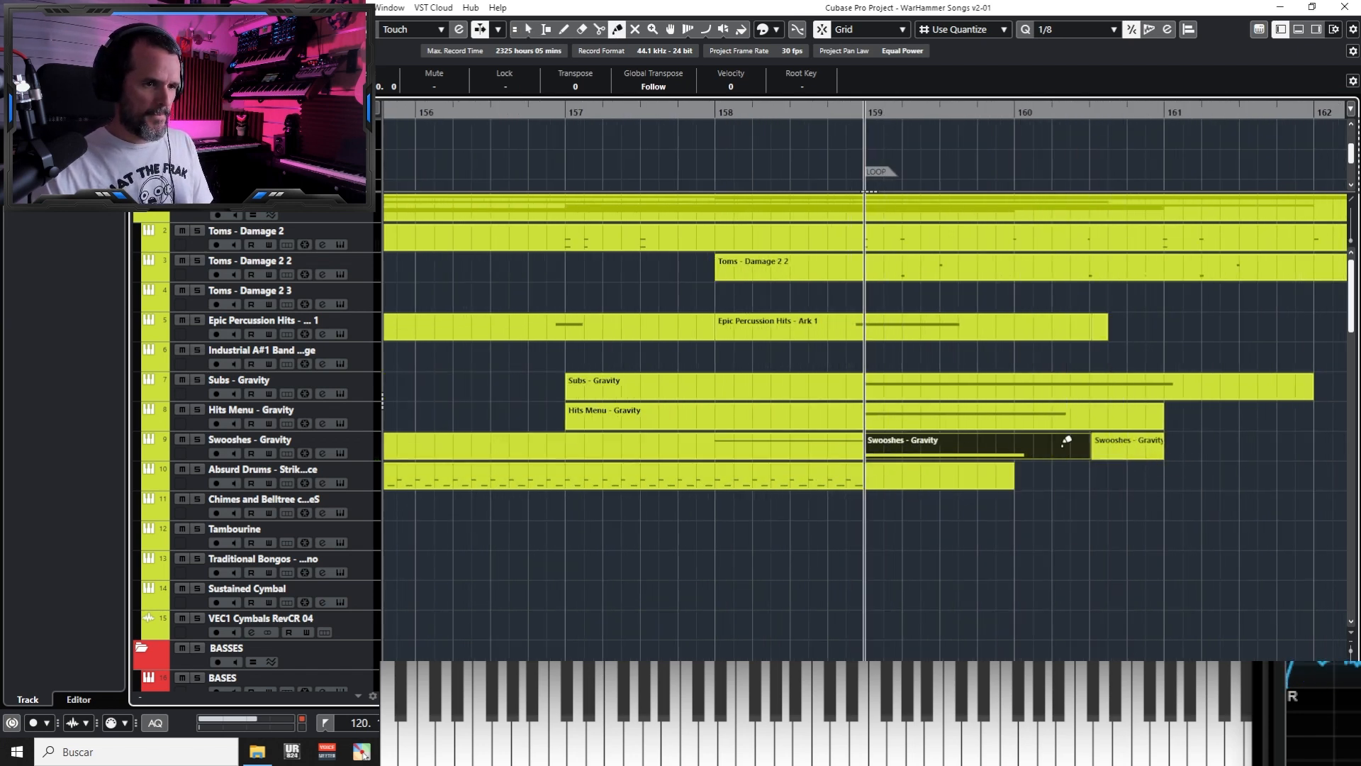
pyautogui.click(1063, 446)
pyautogui.press('g')
# During playback, extend the Swooshes - Gravity part starting at bar 159 to bar 162 and duplicate it directly after itself
pyautogui.press('space')
pyautogui.moveTo(1121, 468); pyautogui.dragTo(820, 468)
pyautogui.moveTo(959, 472); pyautogui.dragTo(826, 454)
pyautogui.press('1')
pyautogui.click(673, 431)
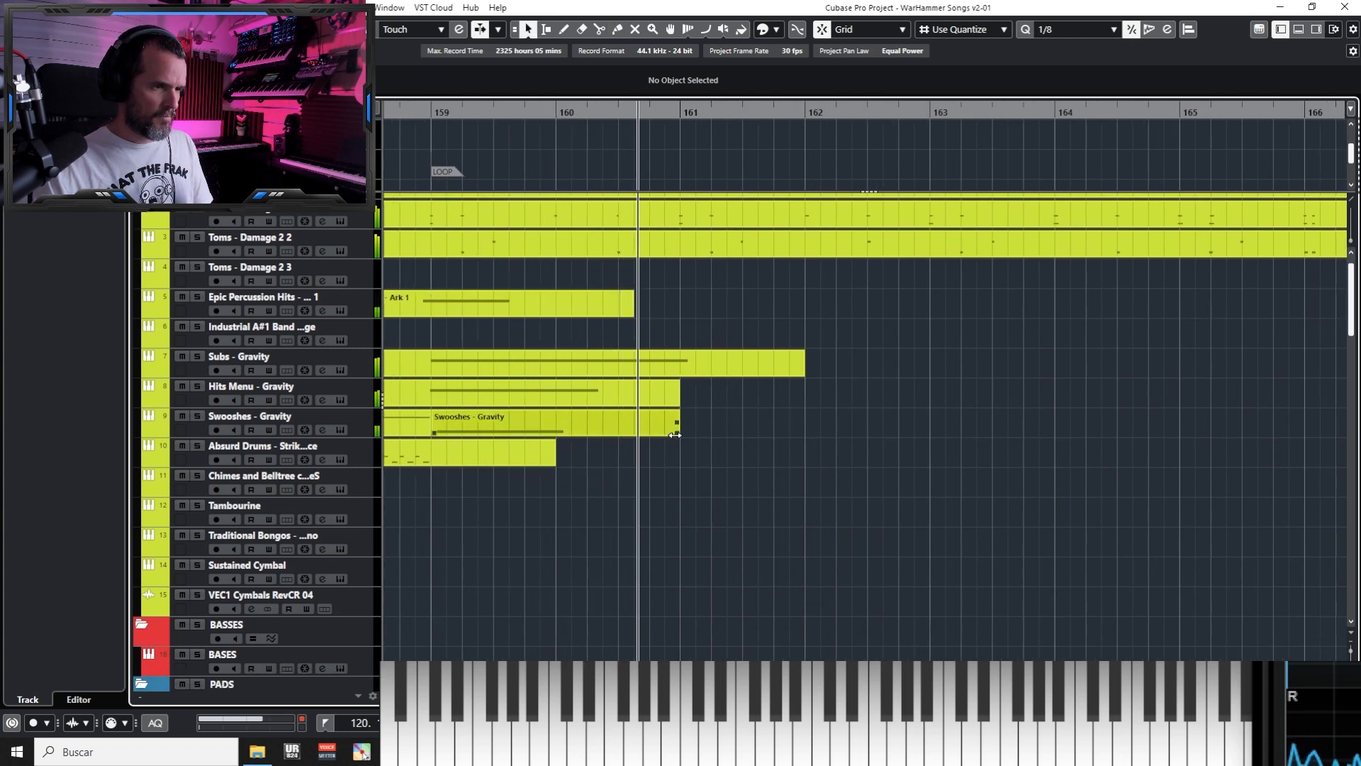
pyautogui.moveTo(679, 431); pyautogui.dragTo(804, 432)
pyautogui.hotkey('ctrl', 'd')
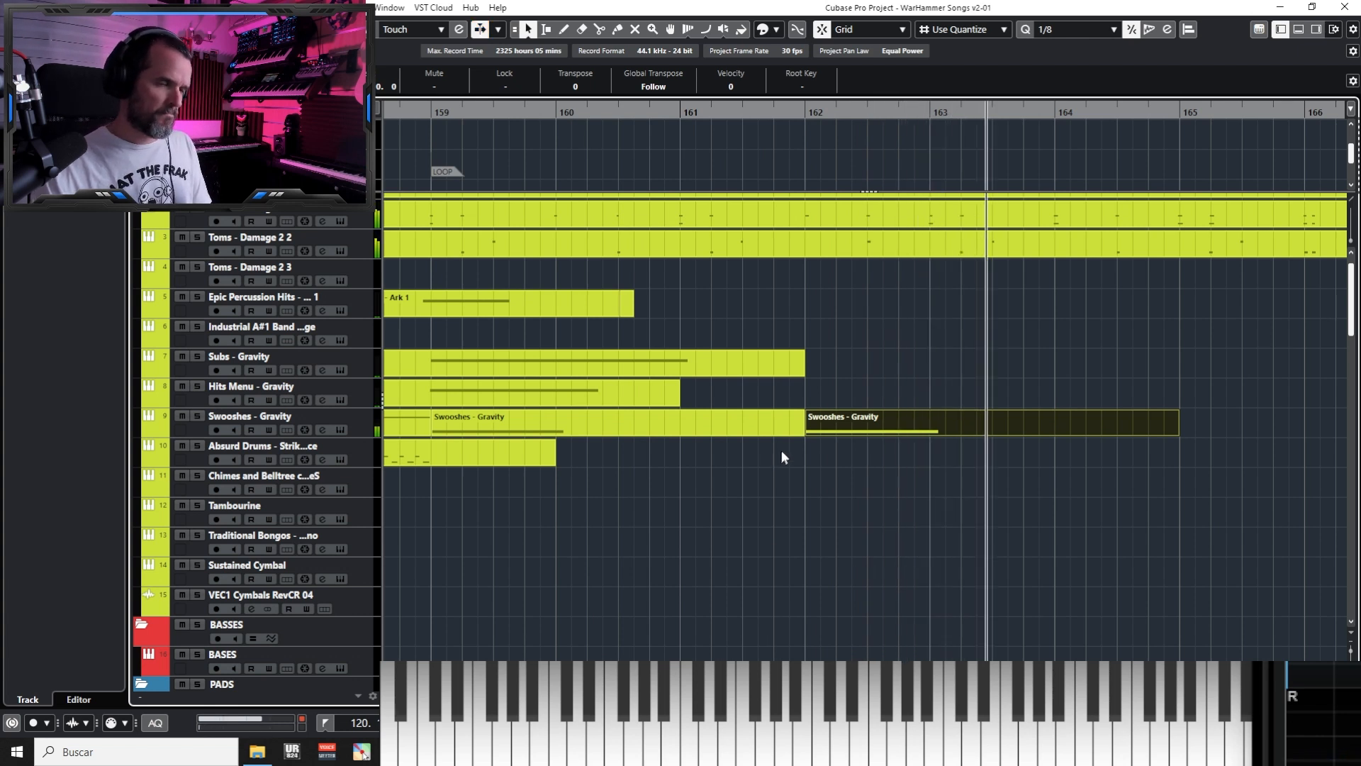
pyautogui.press('g')
pyautogui.press('g')
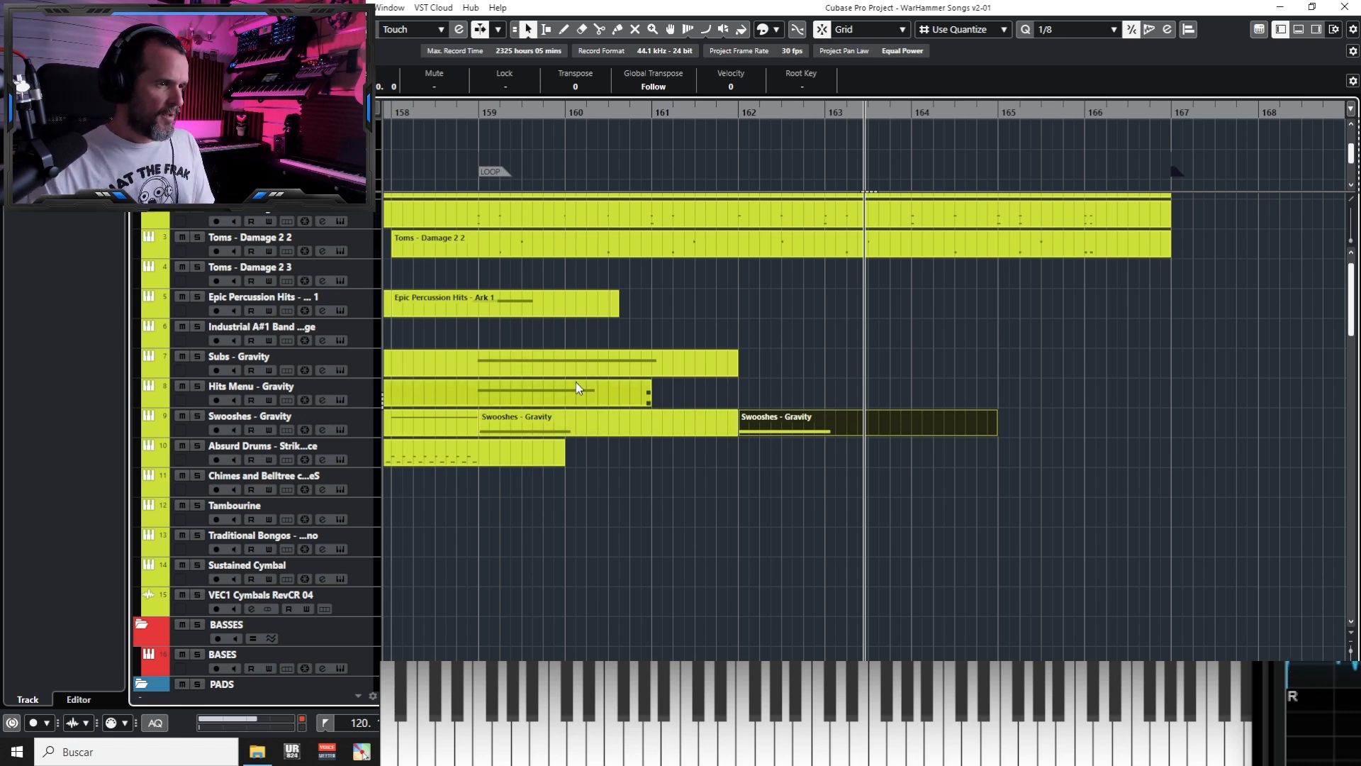
# Check the Downers note in its editor and split the Downers part at bar 160
pyautogui.scroll(-10, 576, 381)
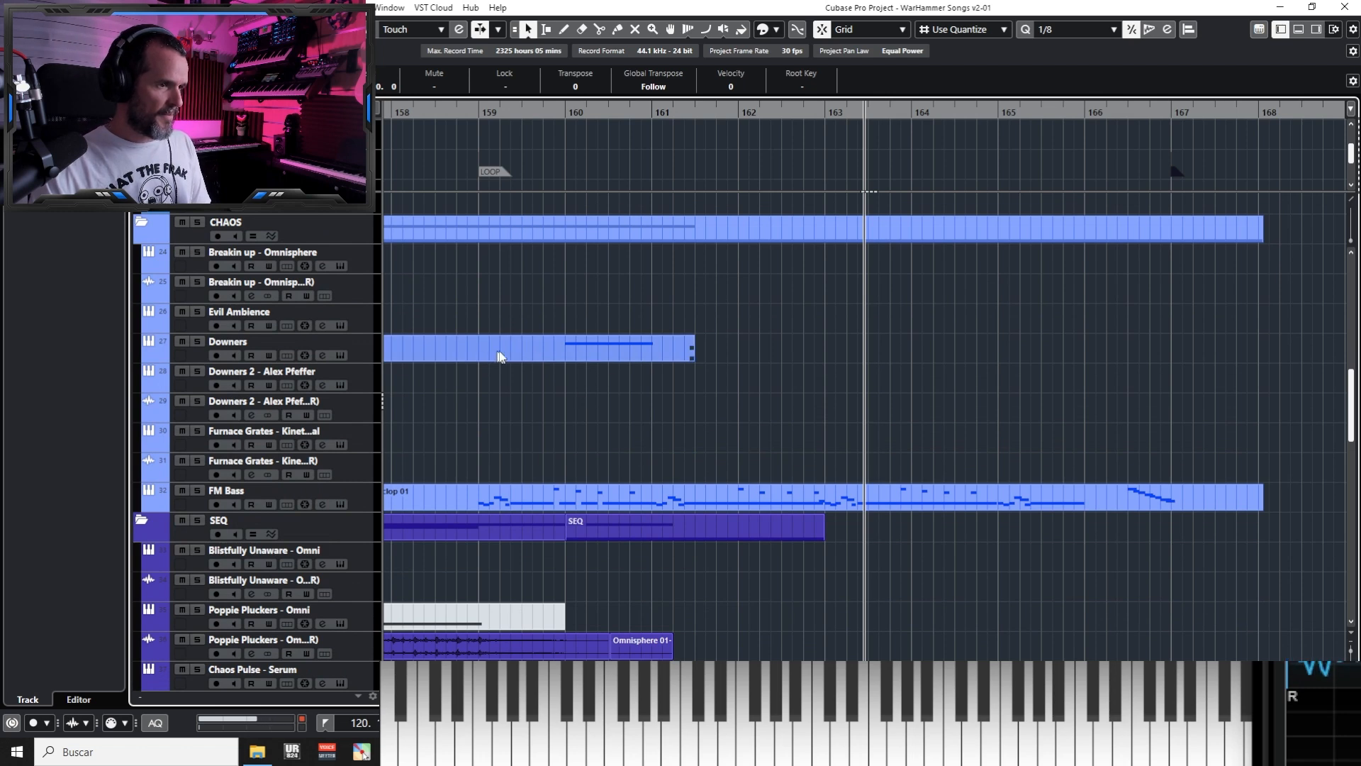
pyautogui.click(563, 355)
pyautogui.doubleClick(563, 351)
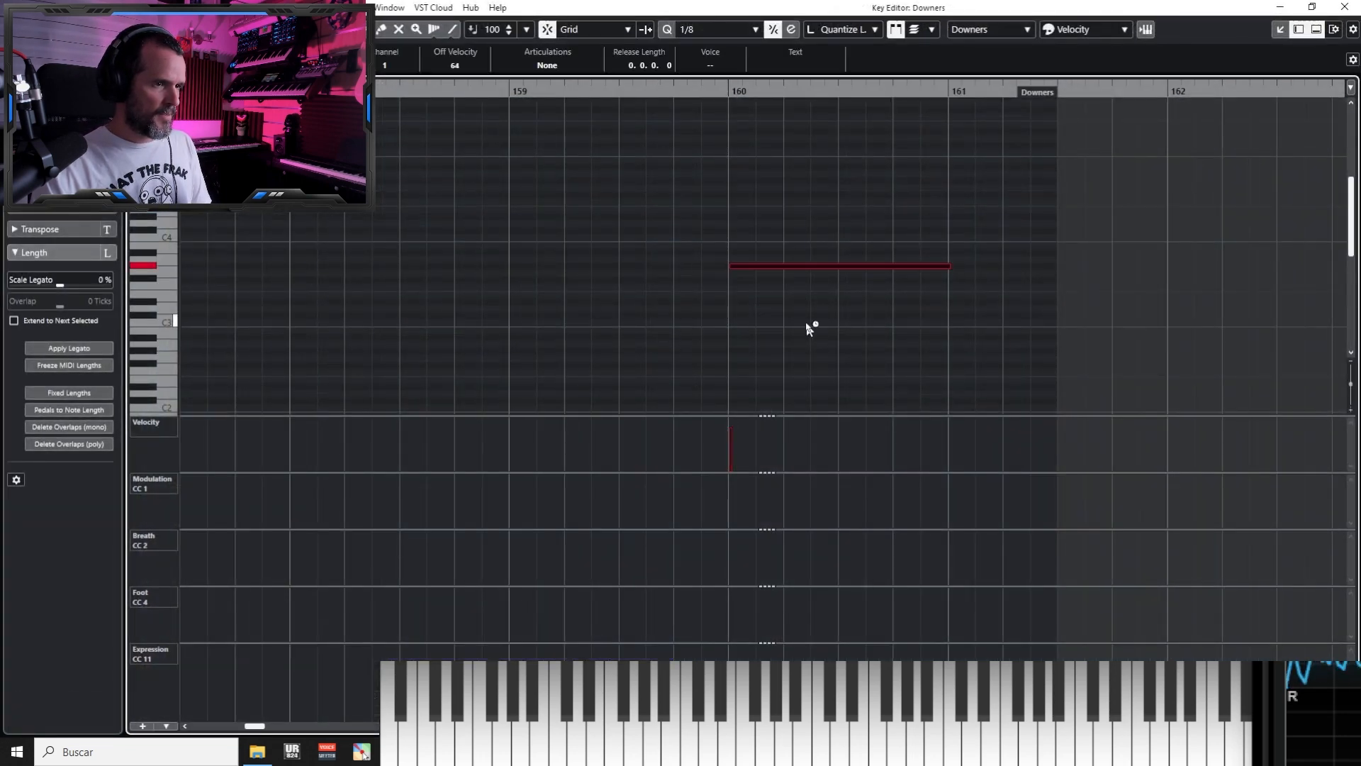
pyautogui.press('Escape')
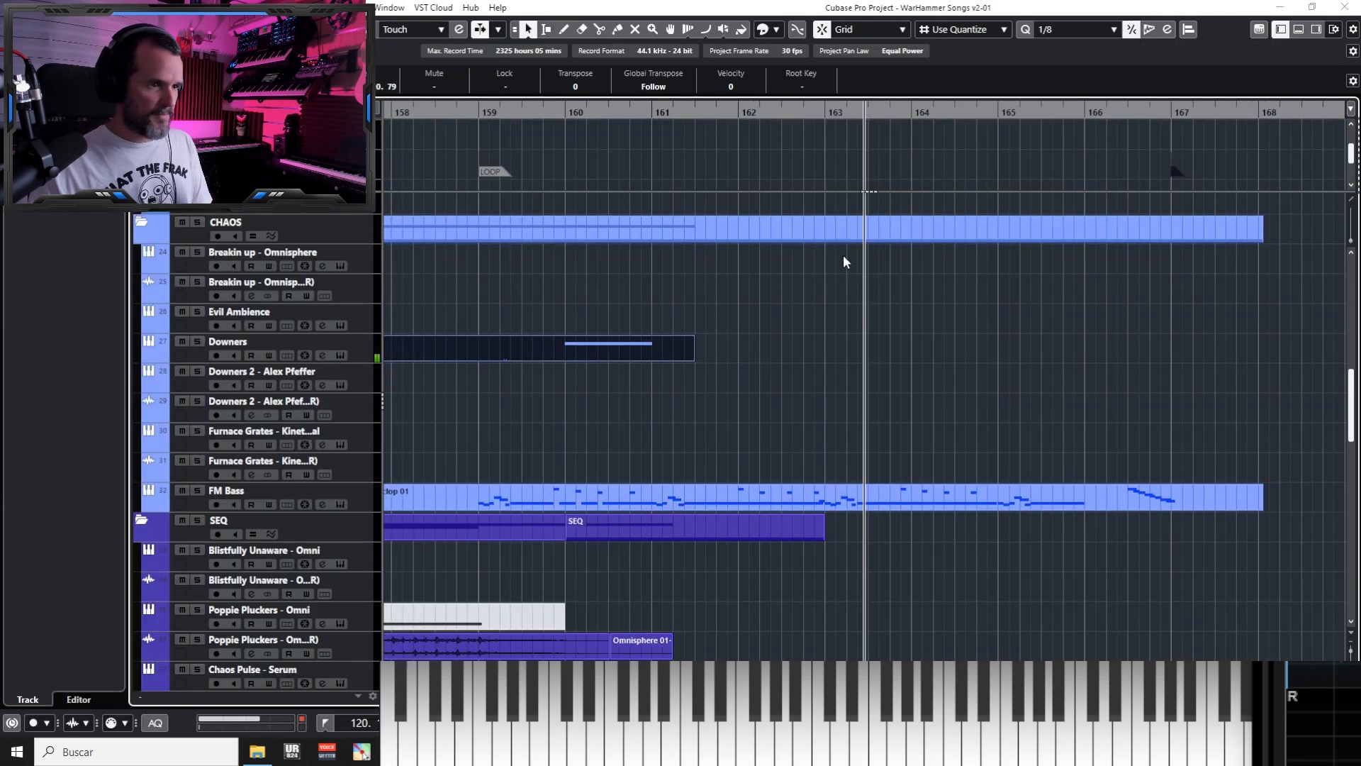
pyautogui.keyDown('alt'); pyautogui.click(569, 351); pyautogui.keyUp('alt')
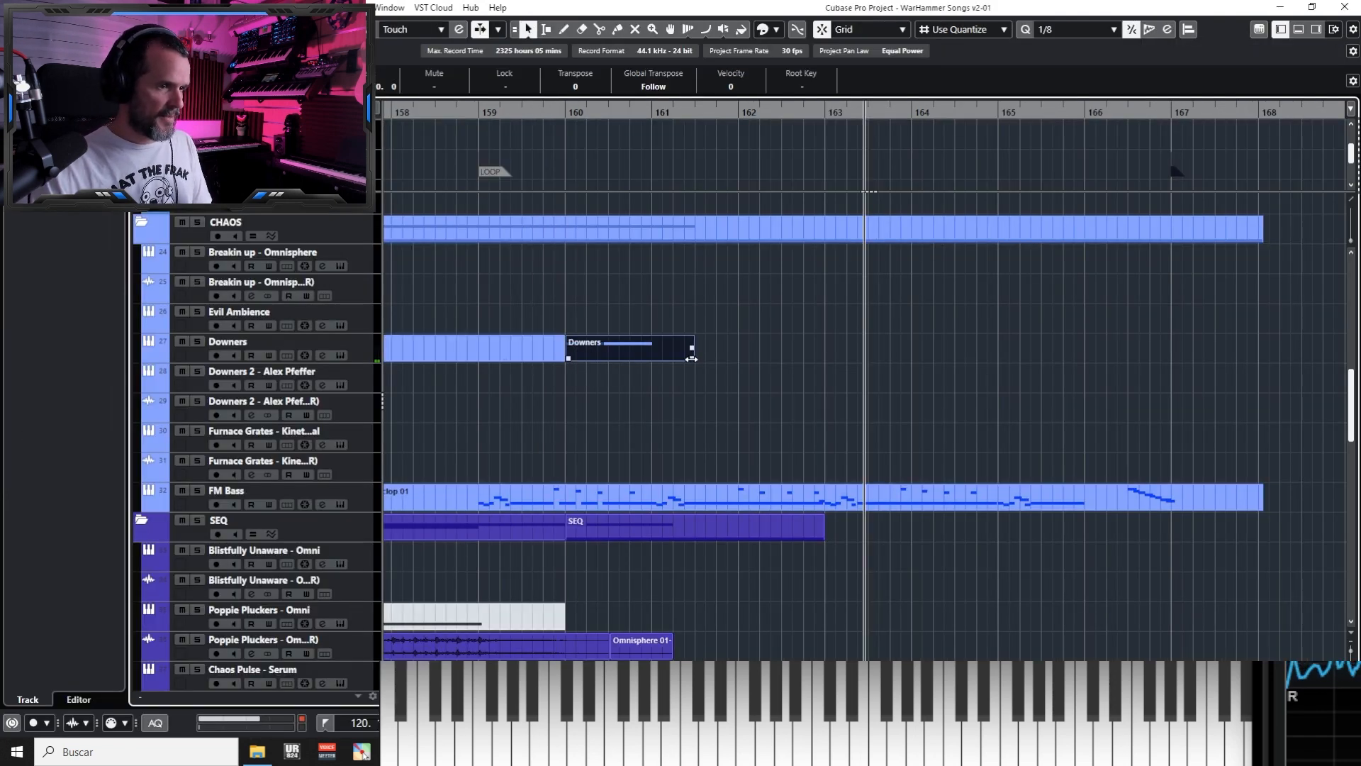
# Extend the Downers part starting at bar 160 to bar 163 and duplicate it directly after itself
pyautogui.moveTo(691, 359); pyautogui.dragTo(825, 356)
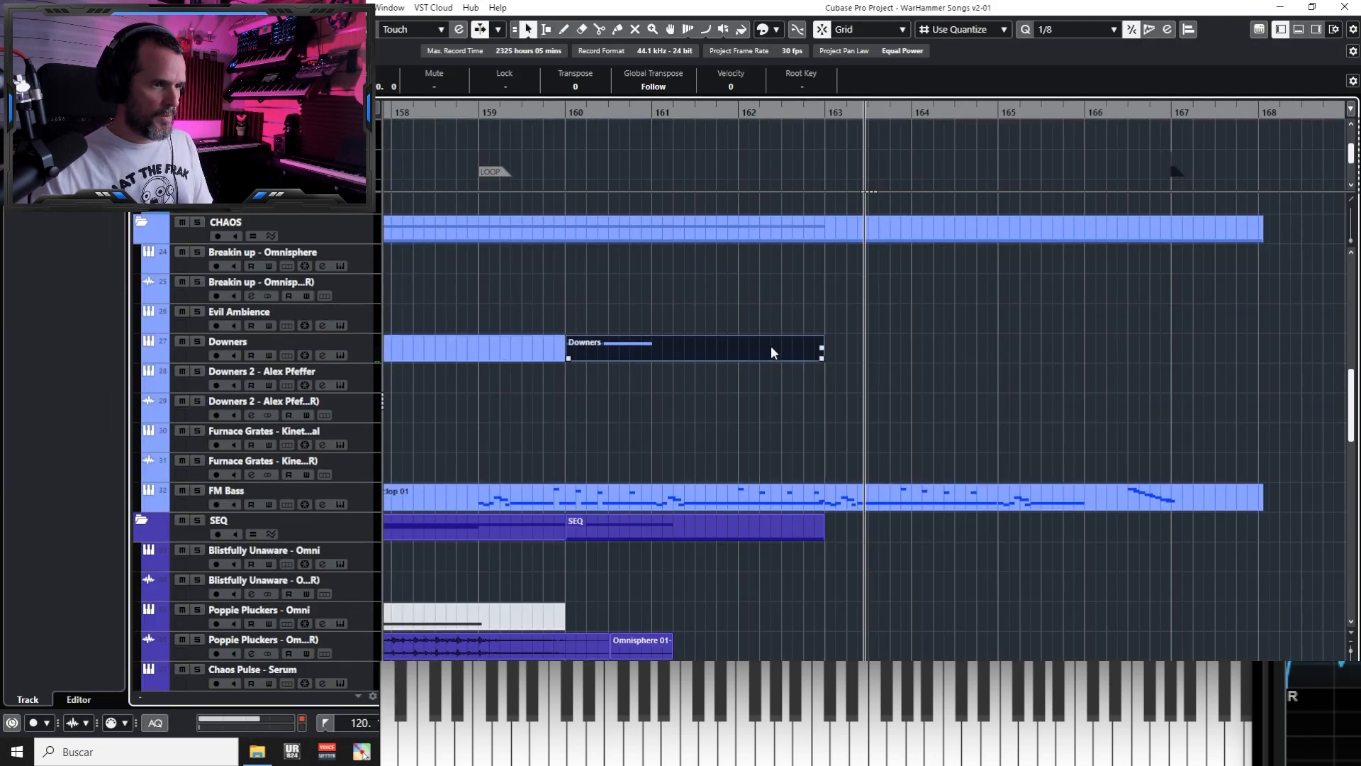
pyautogui.hotkey('ctrl', 'd')
# Play the song from bar 159 to about bar 165 to review the repeated swooshes and downers
pyautogui.click(498, 112)
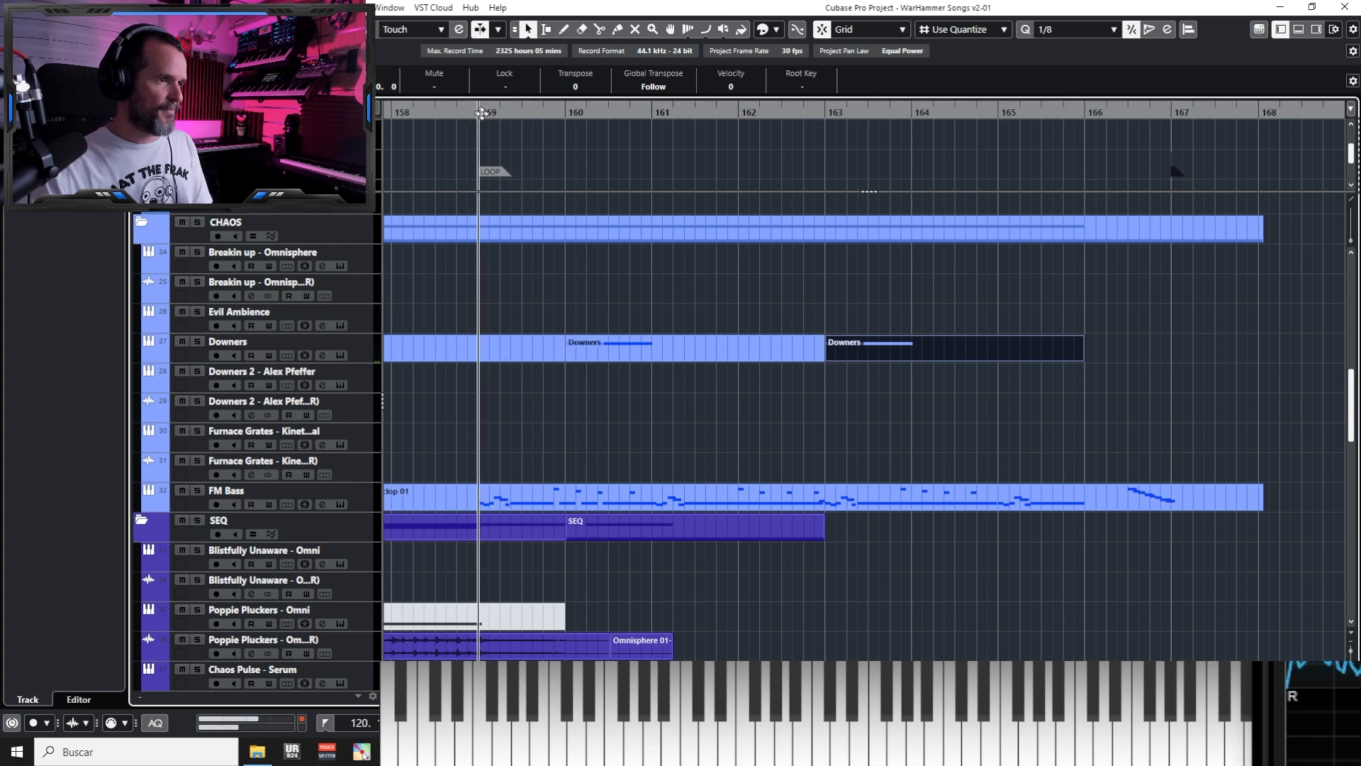
pyautogui.press('space')
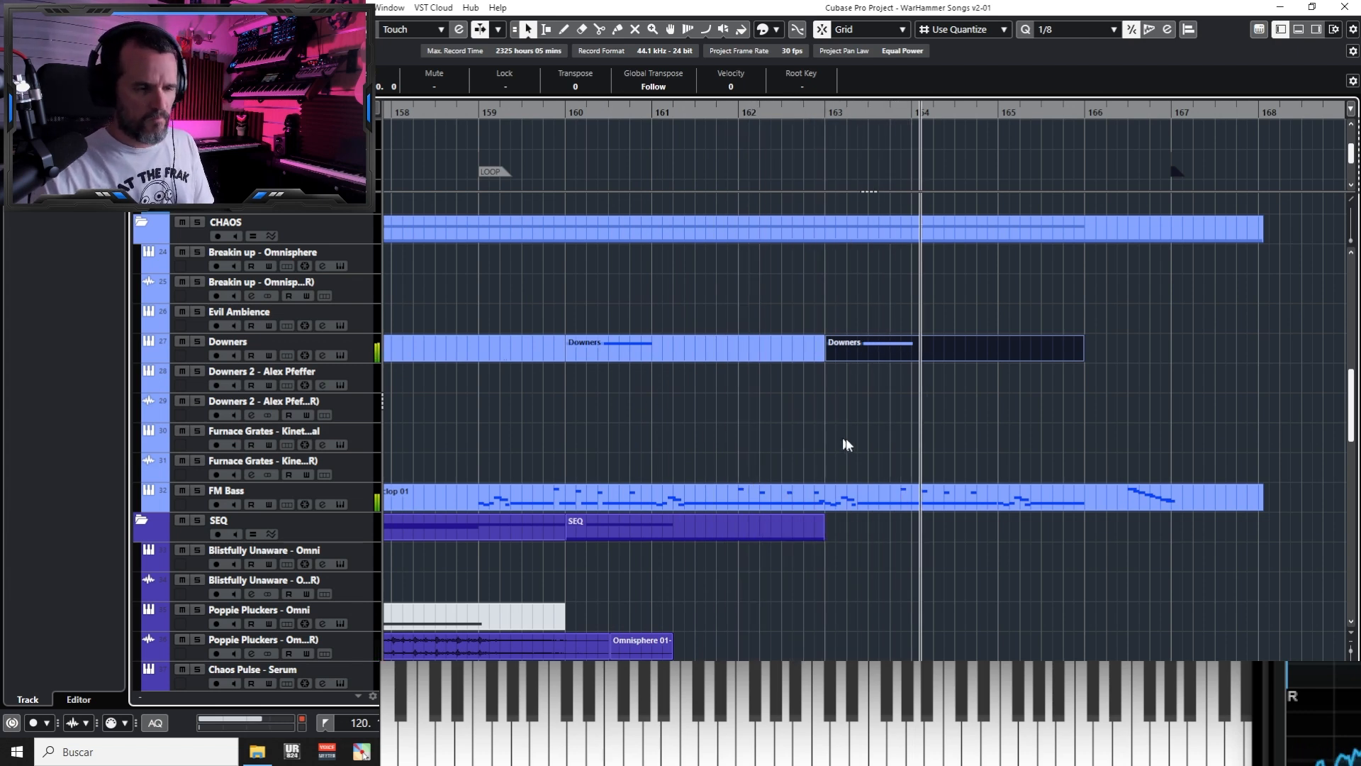
pyautogui.scroll(10, 969, 440)
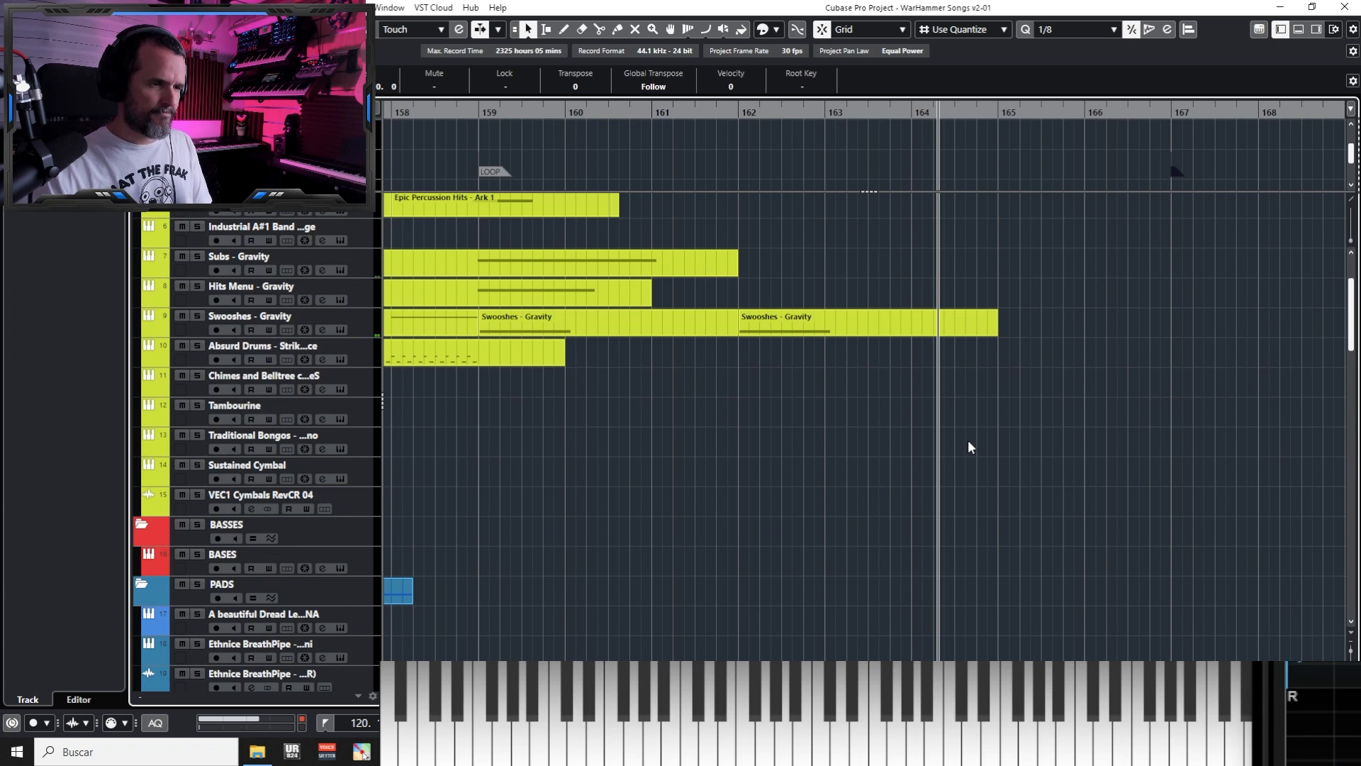
pyautogui.scroll(-8, 968, 439)
pyautogui.click(966, 440)
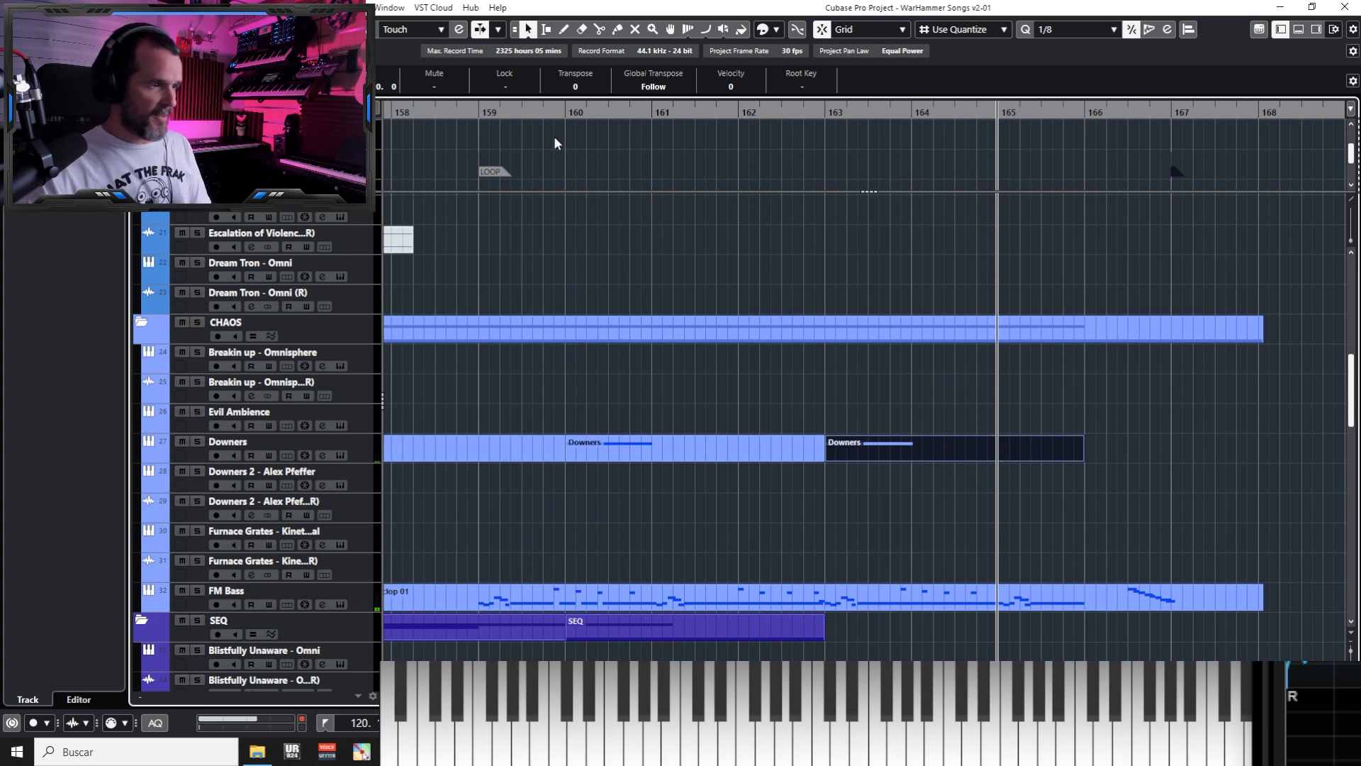
# Play the song from bar 159 to about bar 163 and check the percussion tracks during playback
pyautogui.click(477, 113)
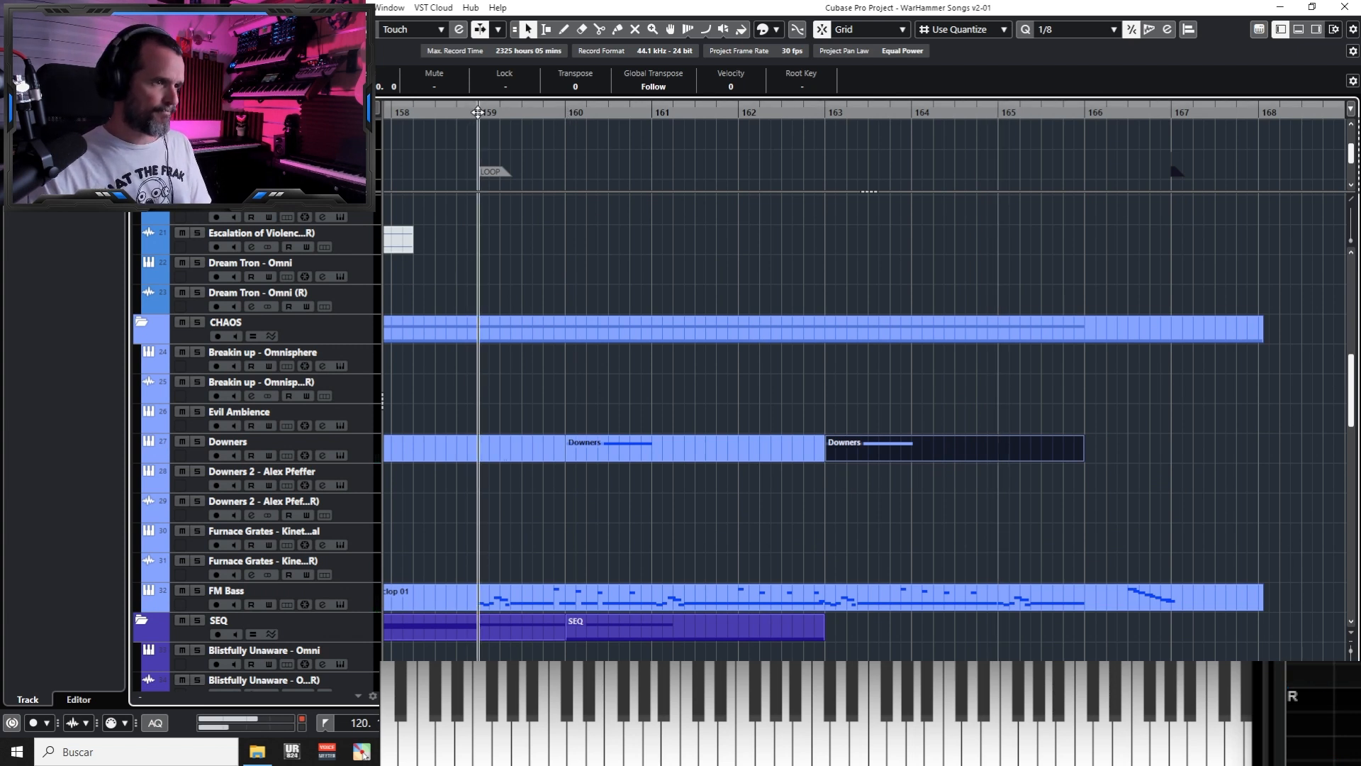
pyautogui.press('space')
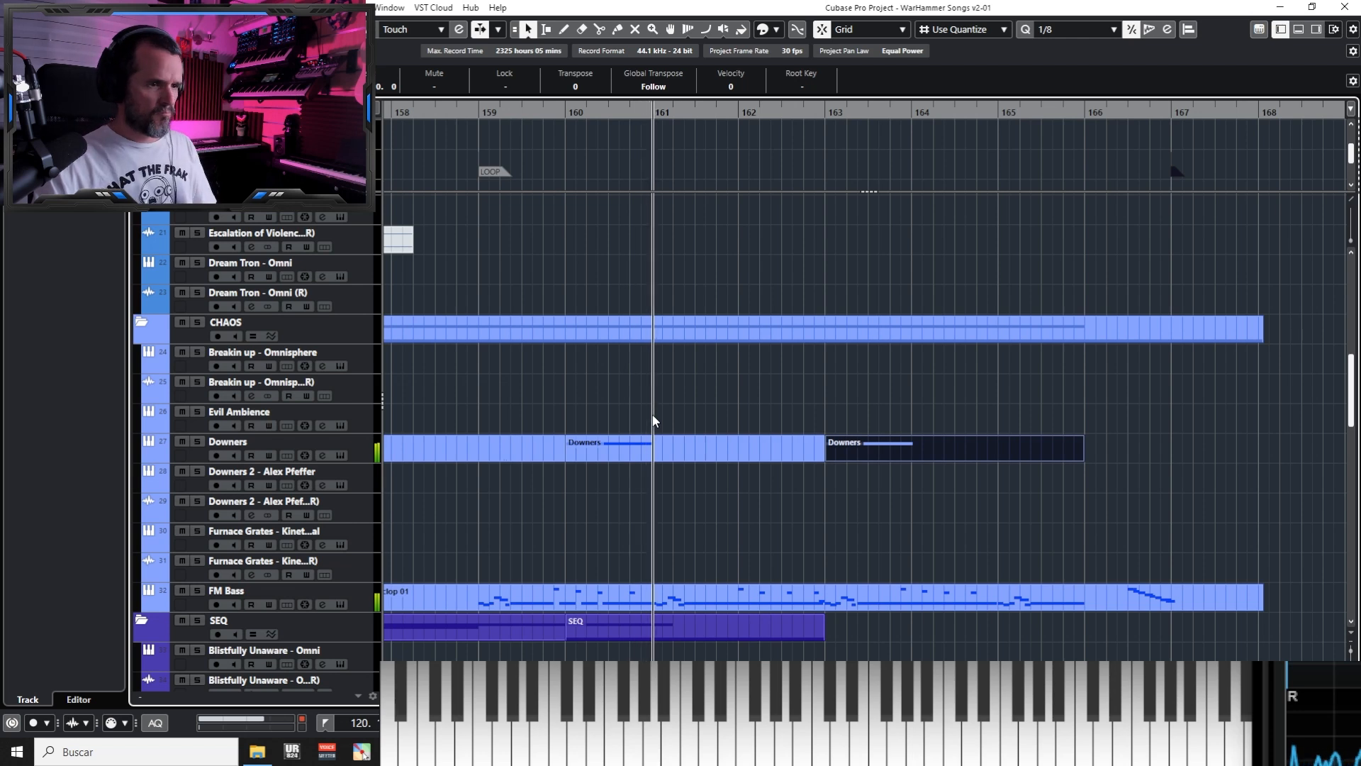
pyautogui.scroll(8, 653, 419)
pyautogui.scroll(2, 652, 418)
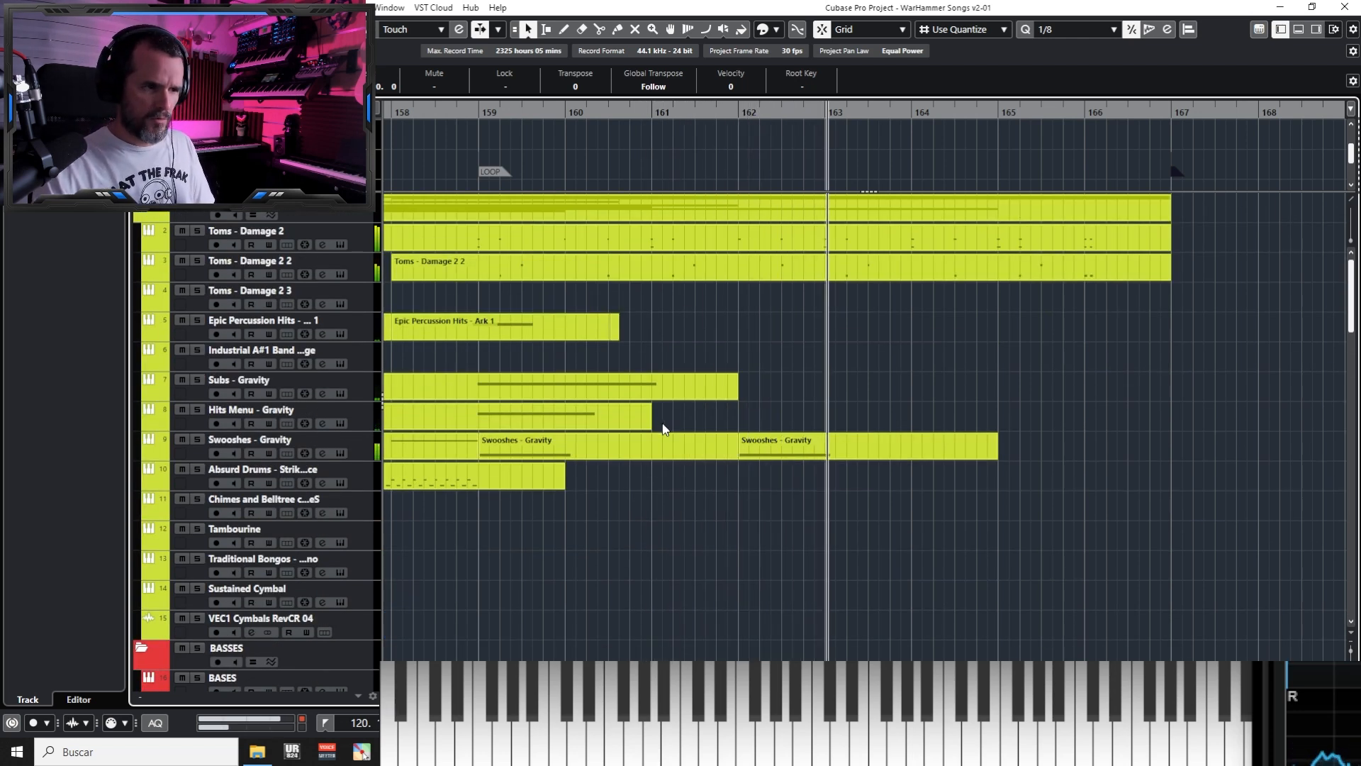
# Record a sub hit at bar 163 on the Subs - Gravity track, in a part running from bar 162 to bar 165
pyautogui.click(363, 377)
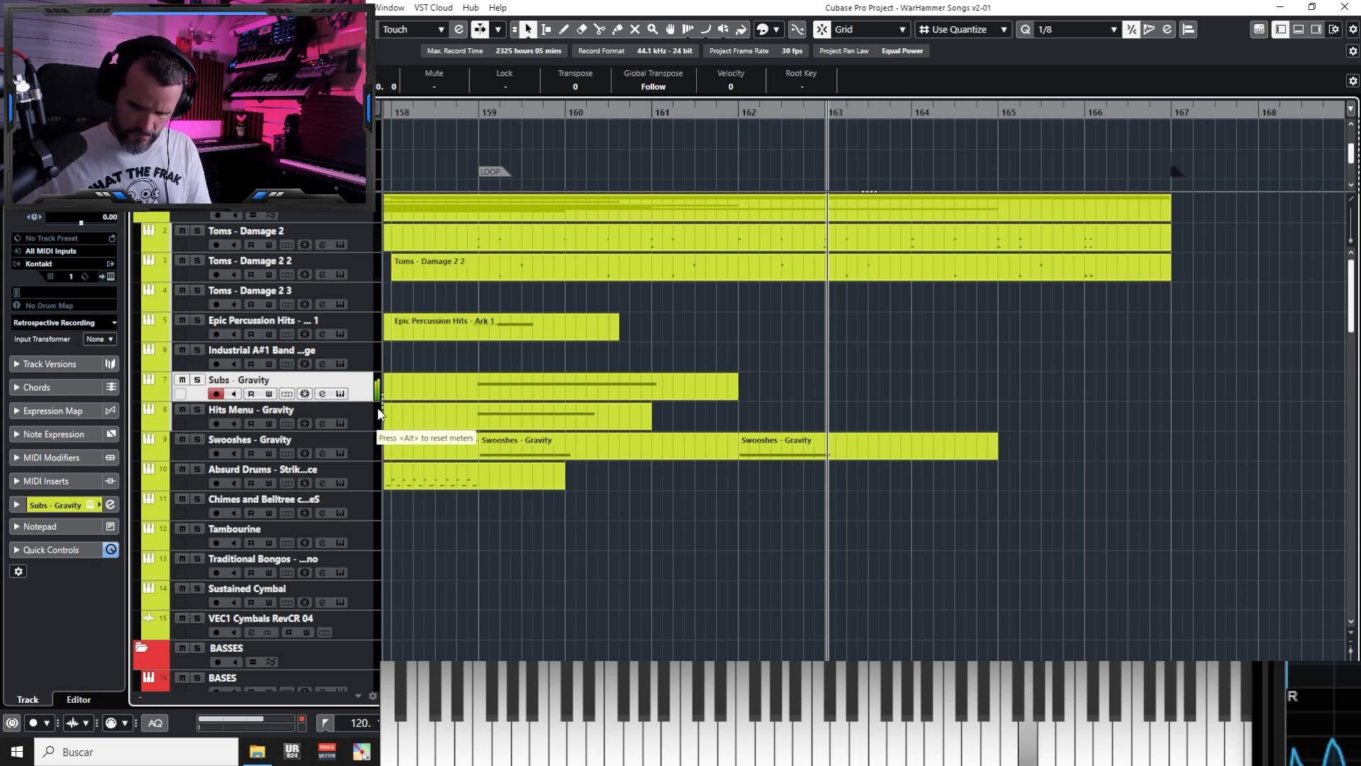
pyautogui.press('KP_Subtract')
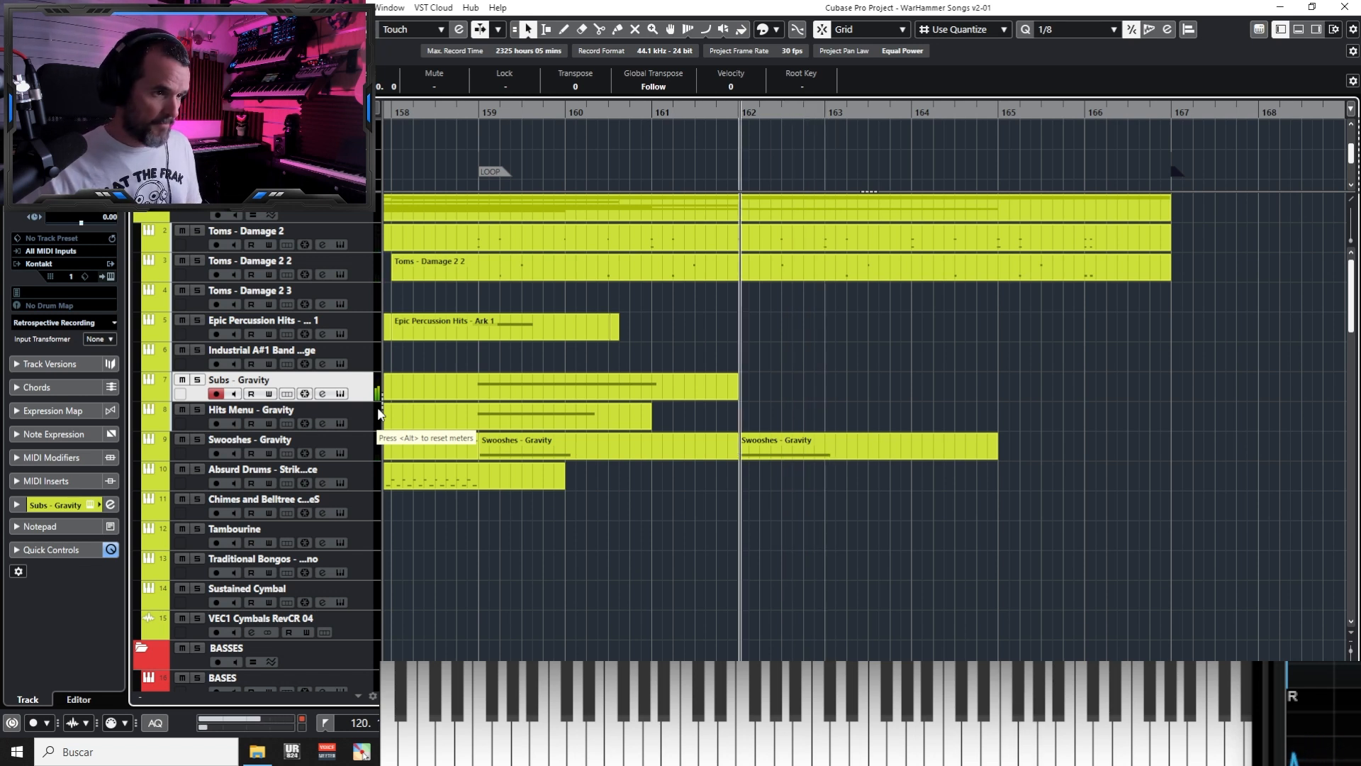
pyautogui.press('KP_Multiply')
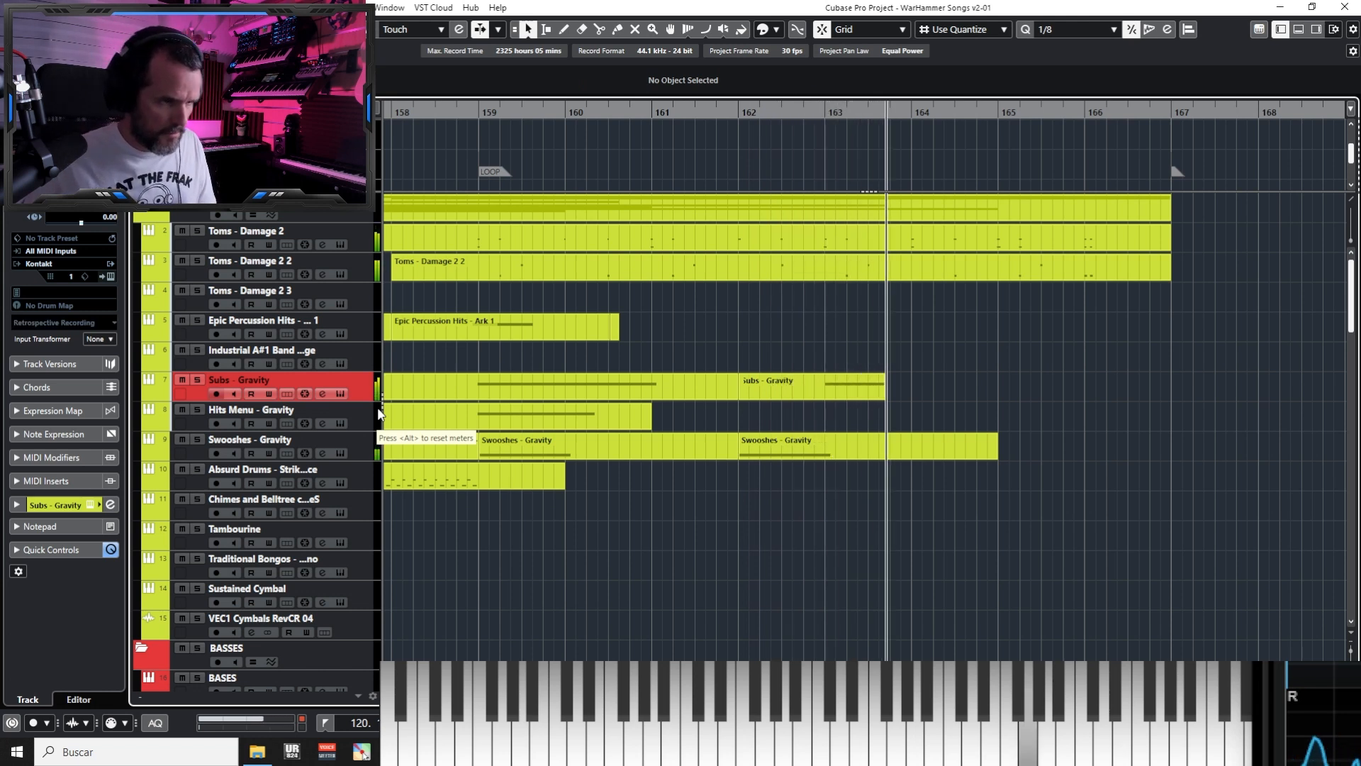
pyautogui.press('KP_0')
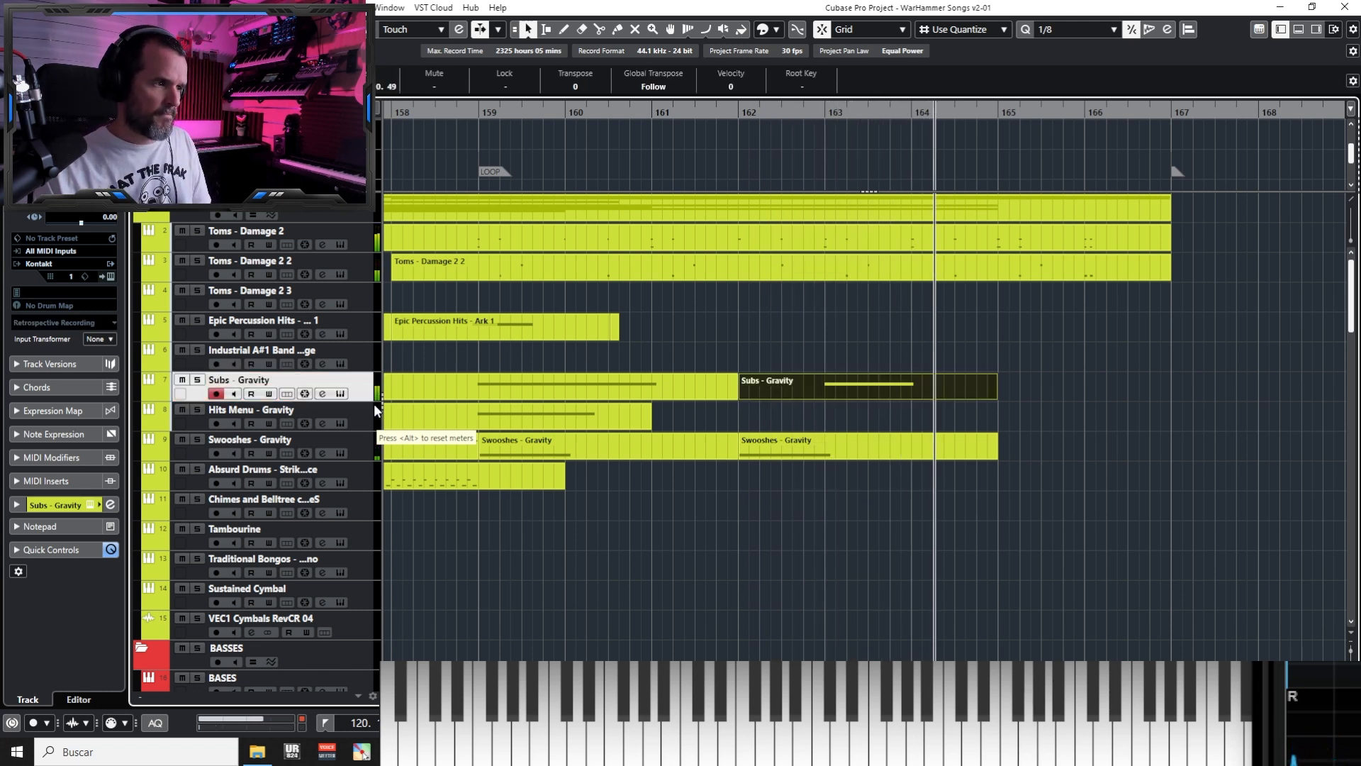
# Audition the new sub hit around bar 163 with the Subs - Gravity track soloed, and clear the solo
pyautogui.press('s')
pyautogui.press('KP_Subtract')
pyautogui.press('space')
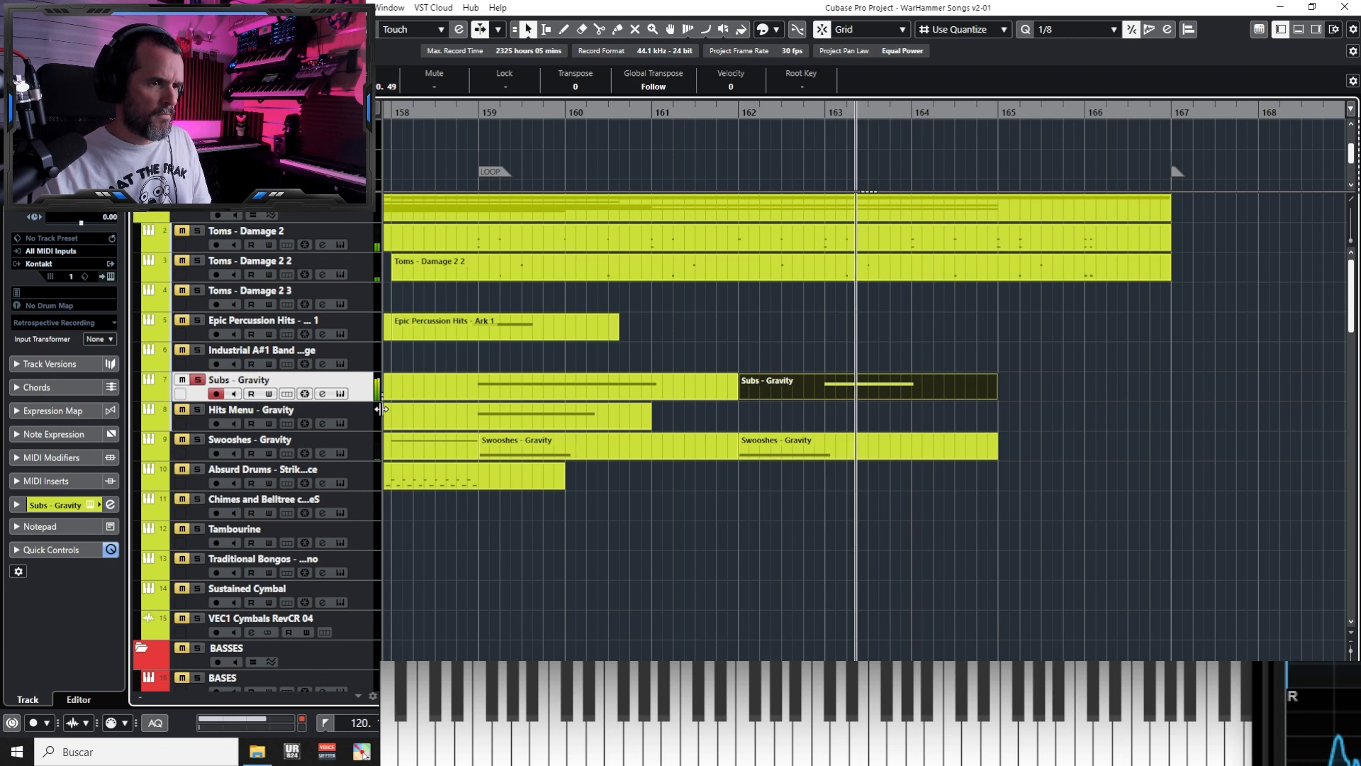
pyautogui.press('space')
pyautogui.click(198, 380)
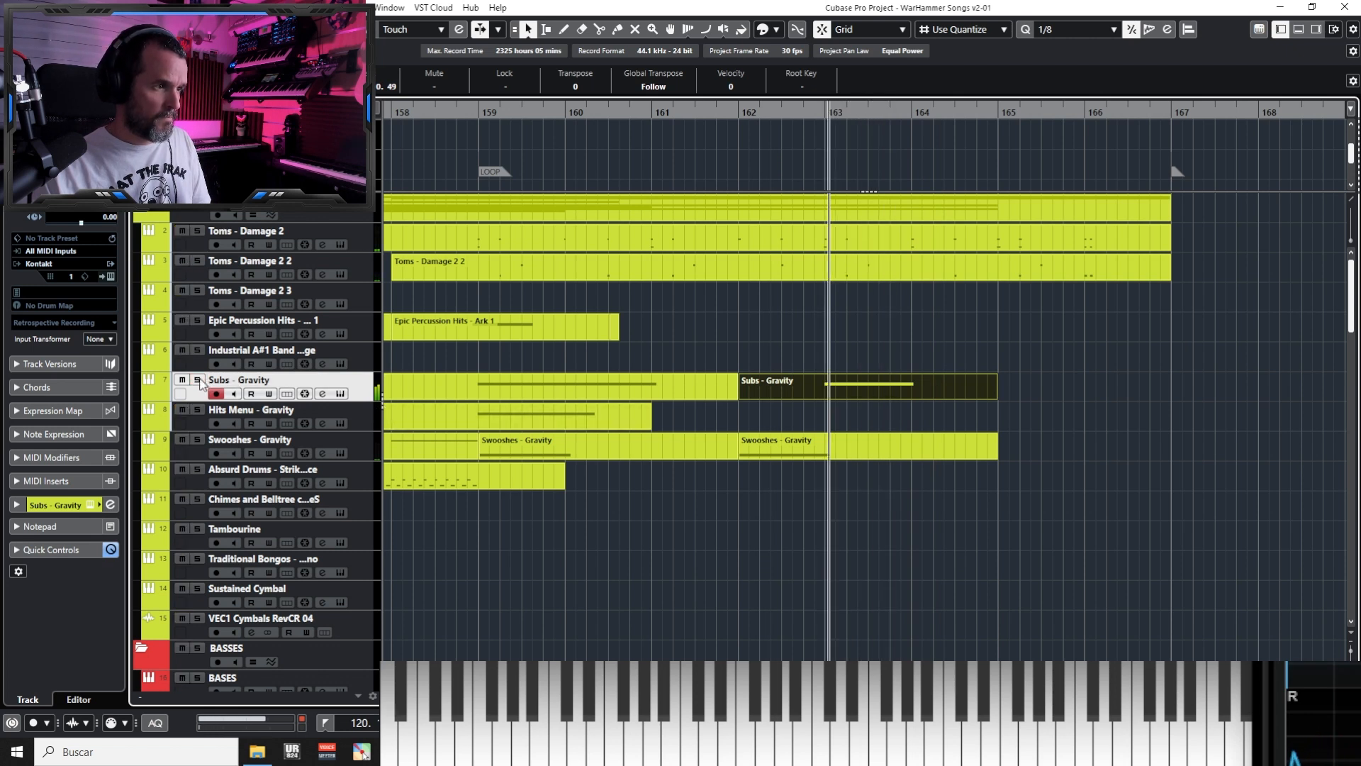
# Play the new sub hit in the full mix and replay the section from about bar 159 to review it
pyautogui.press('KP_Subtract')
pyautogui.press('space')
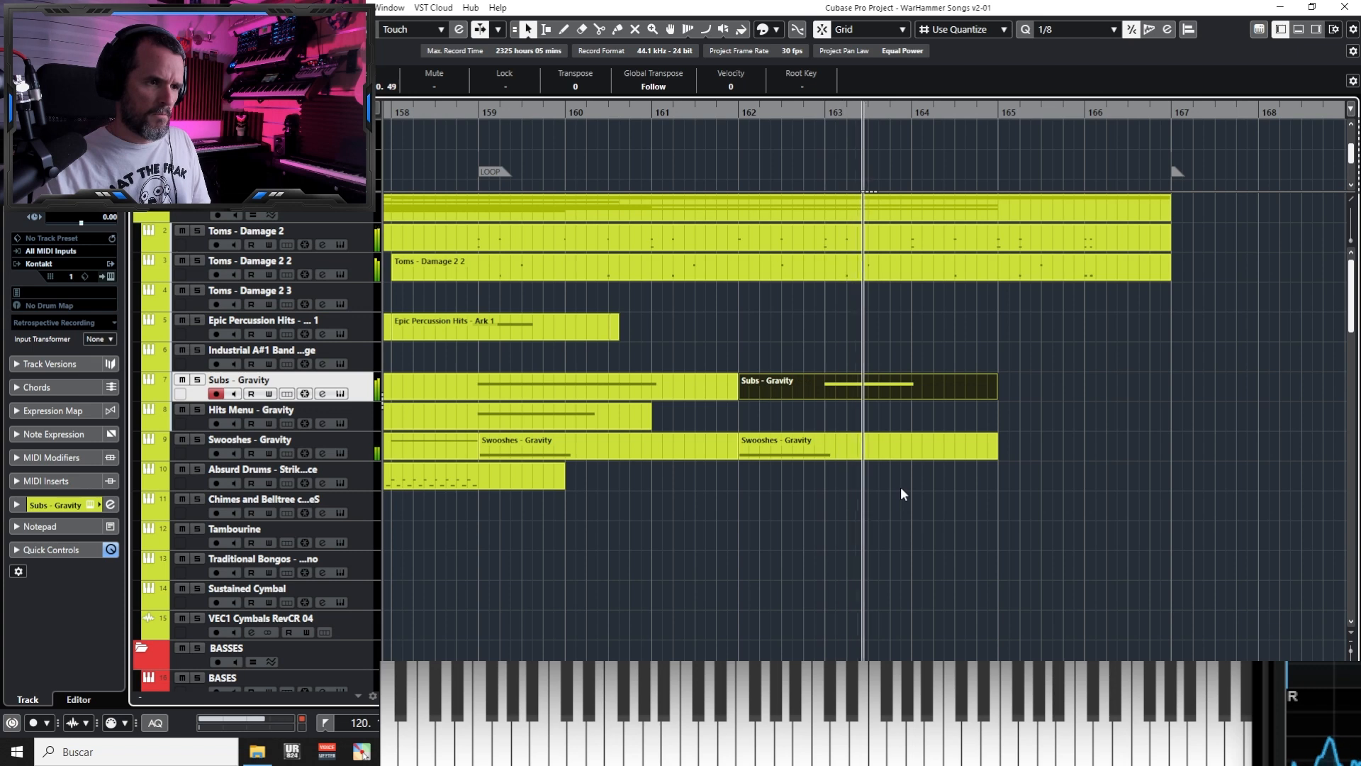
pyautogui.scroll(-10, 902, 494)
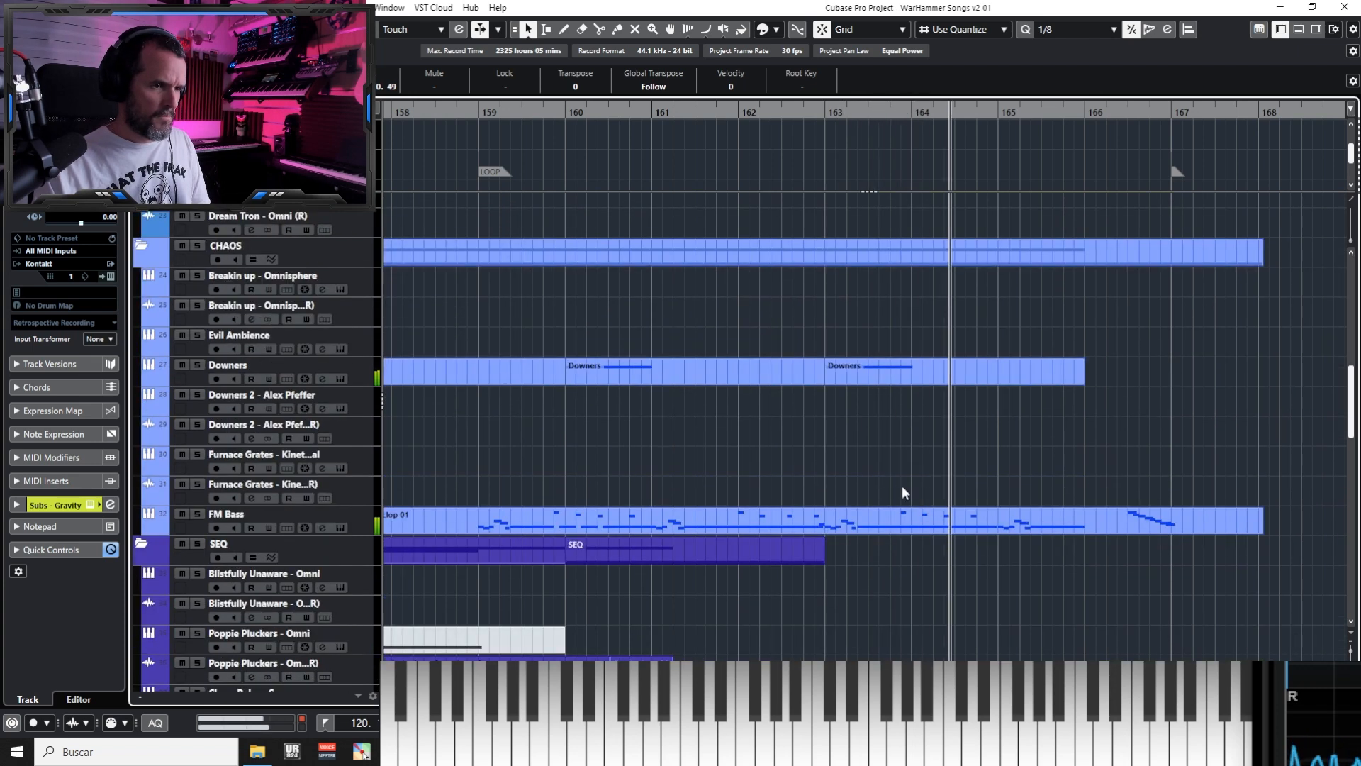
pyautogui.scroll(10, 873, 386)
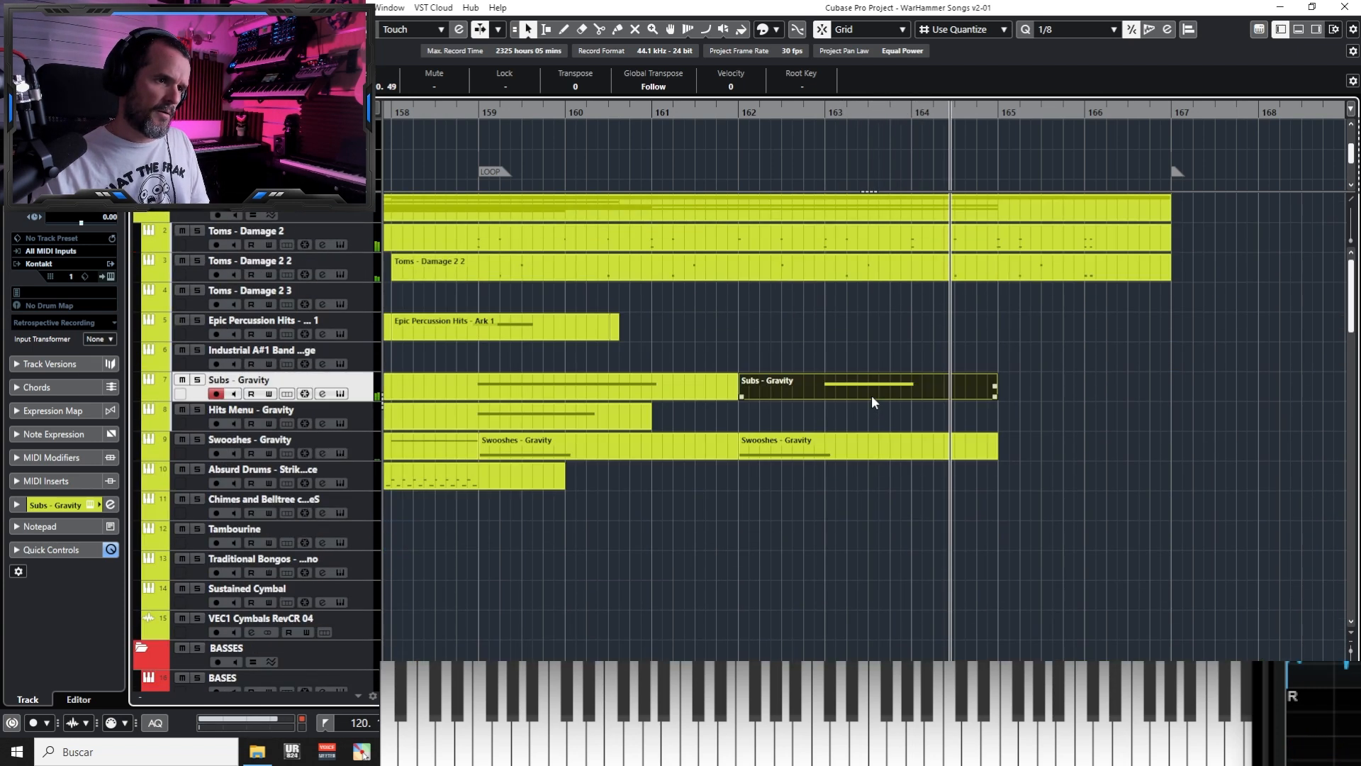
pyautogui.scroll(-2, 861, 447)
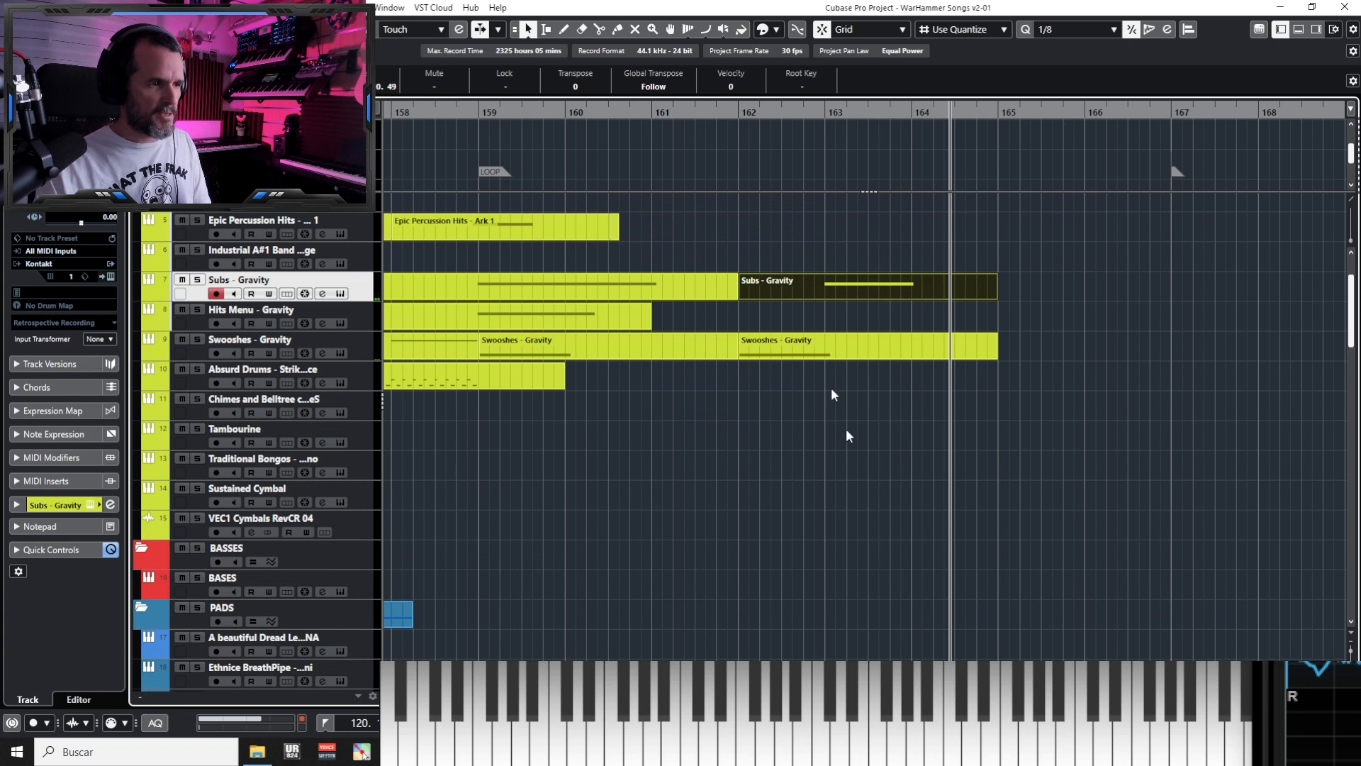
pyautogui.click(492, 112)
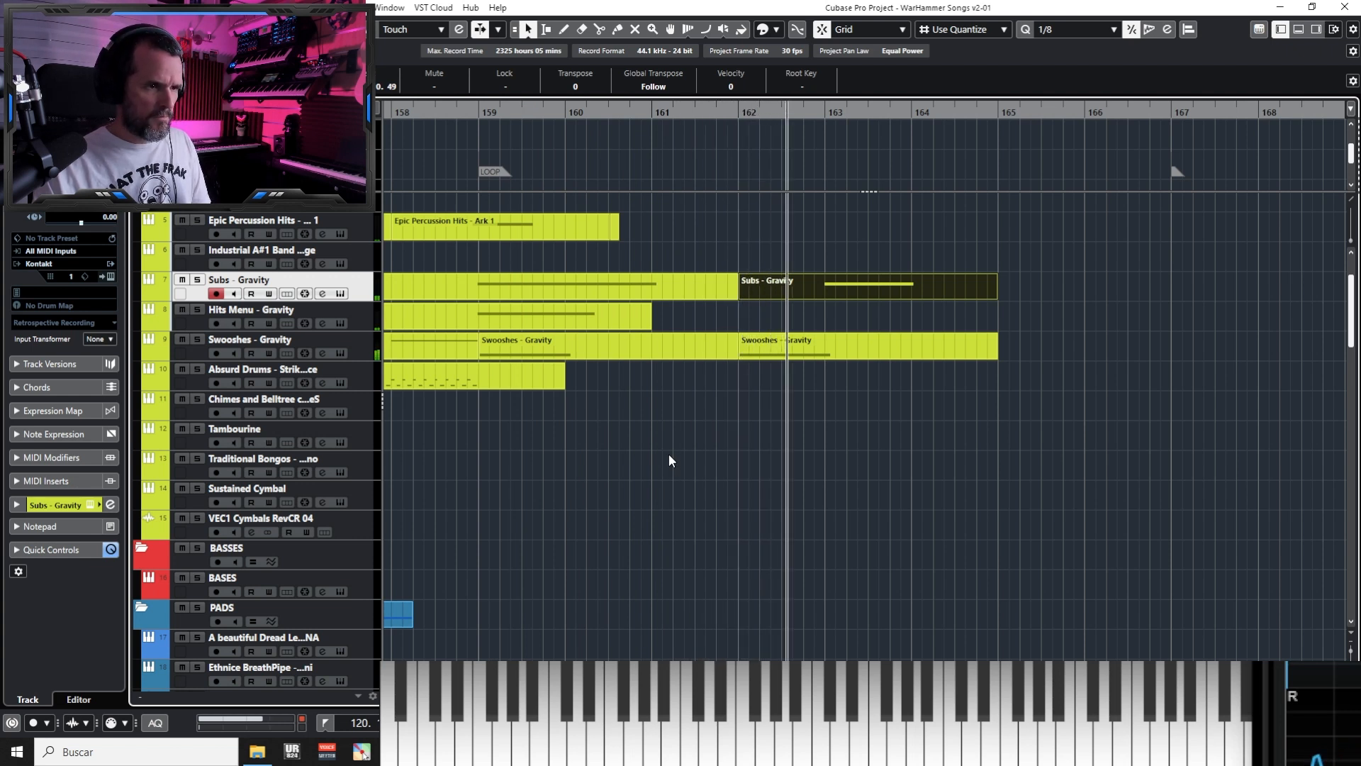
# Try to record a take on the Tambourine track from bar 159
pyautogui.click(373, 436)
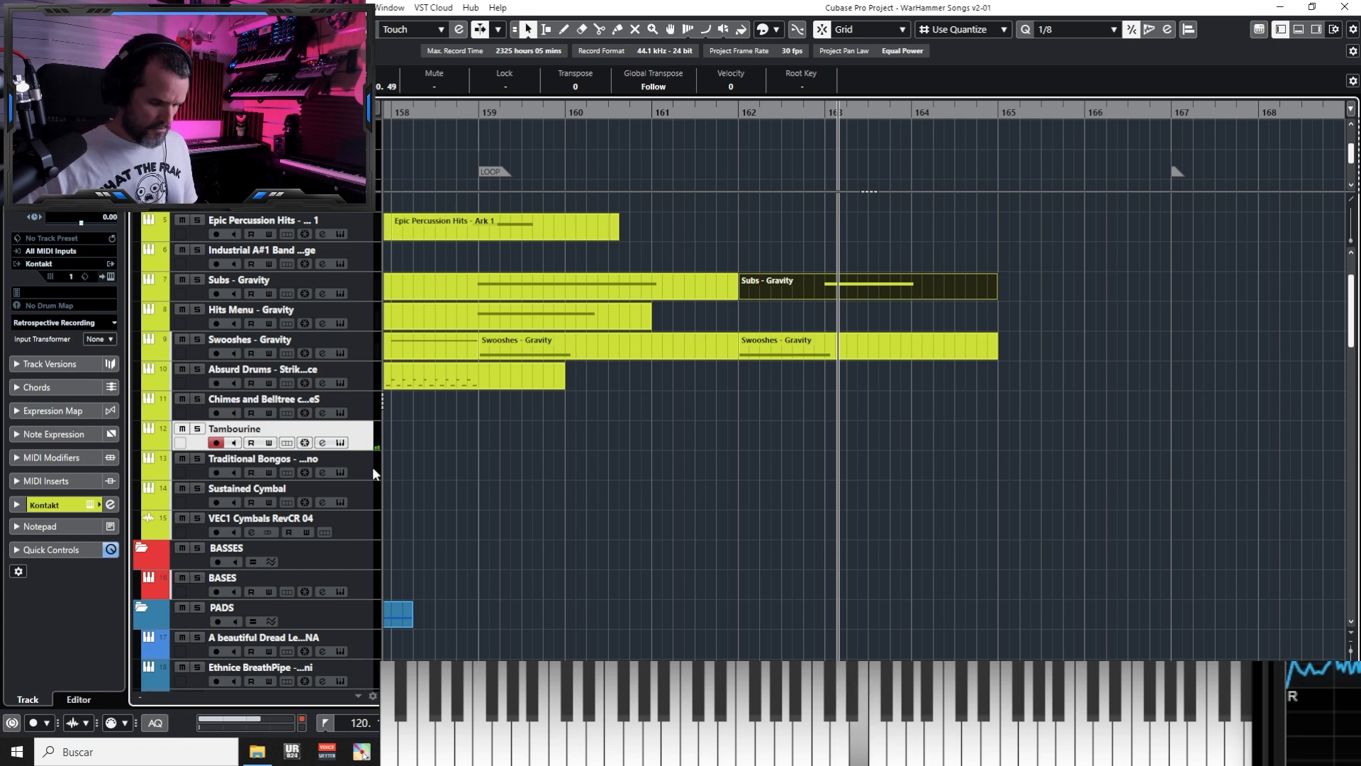
pyautogui.press('KP_1')
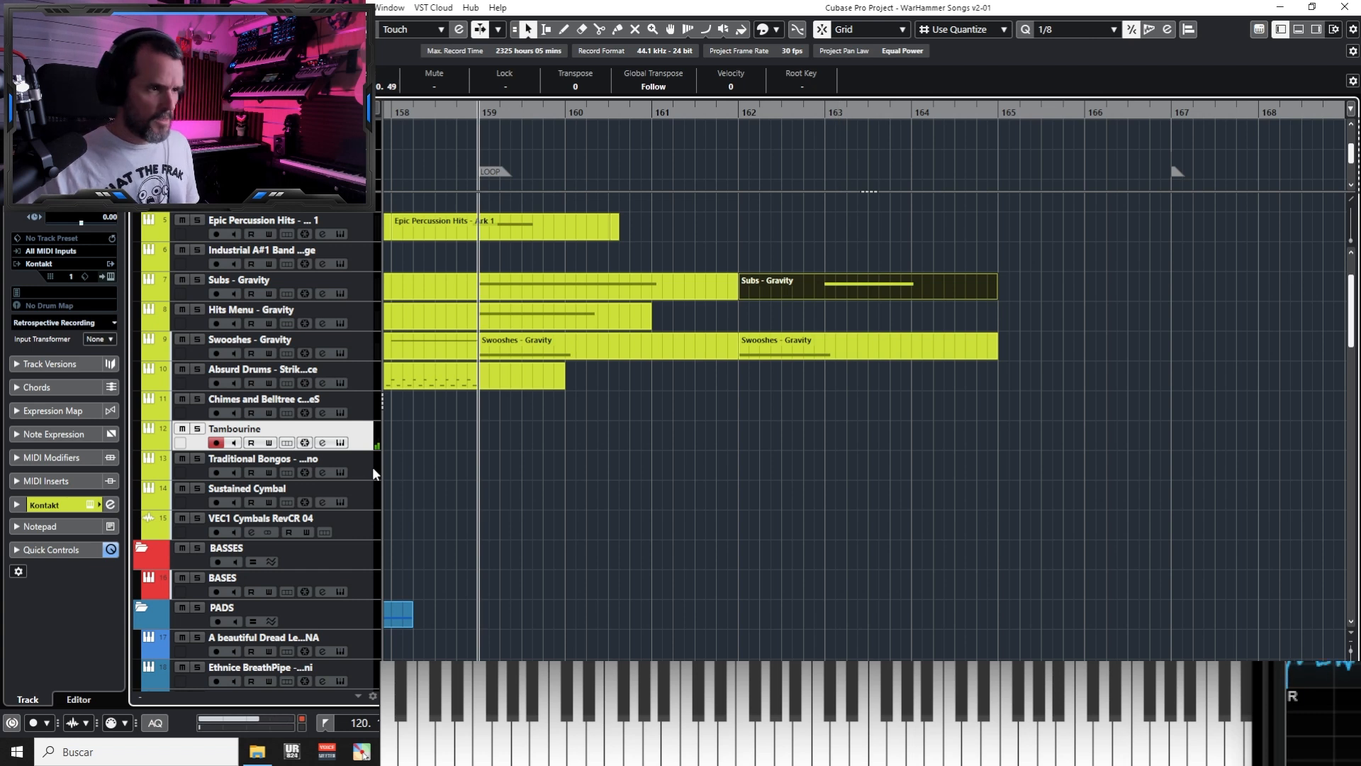
pyautogui.press('KP_Multiply')
pyautogui.press('KP_0')
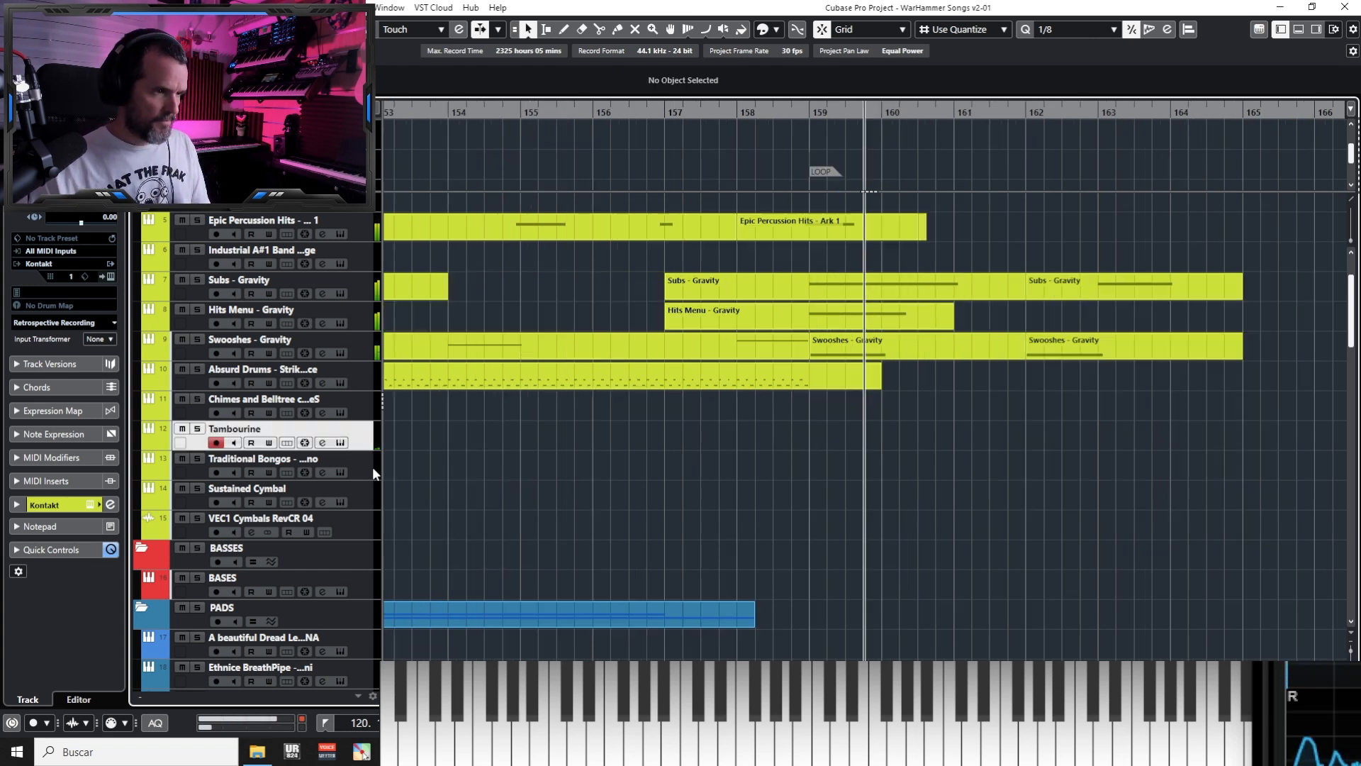
pyautogui.press('KP_Subtract')
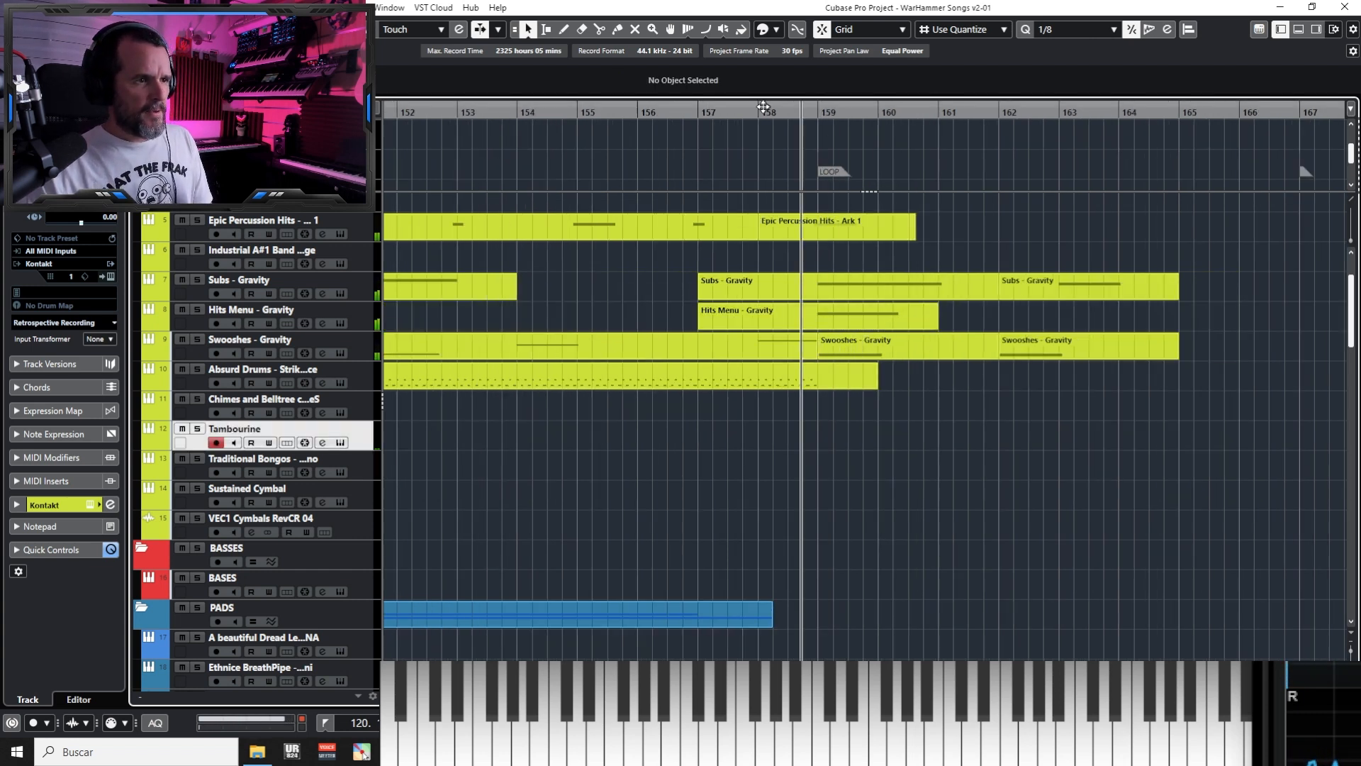
# Place the playhead at bar 158 and audition the Freefall - Pigments, Dulcimer - Ethno and Aleatoric Tuning instrument sounds for the transition
pyautogui.click(758, 112)
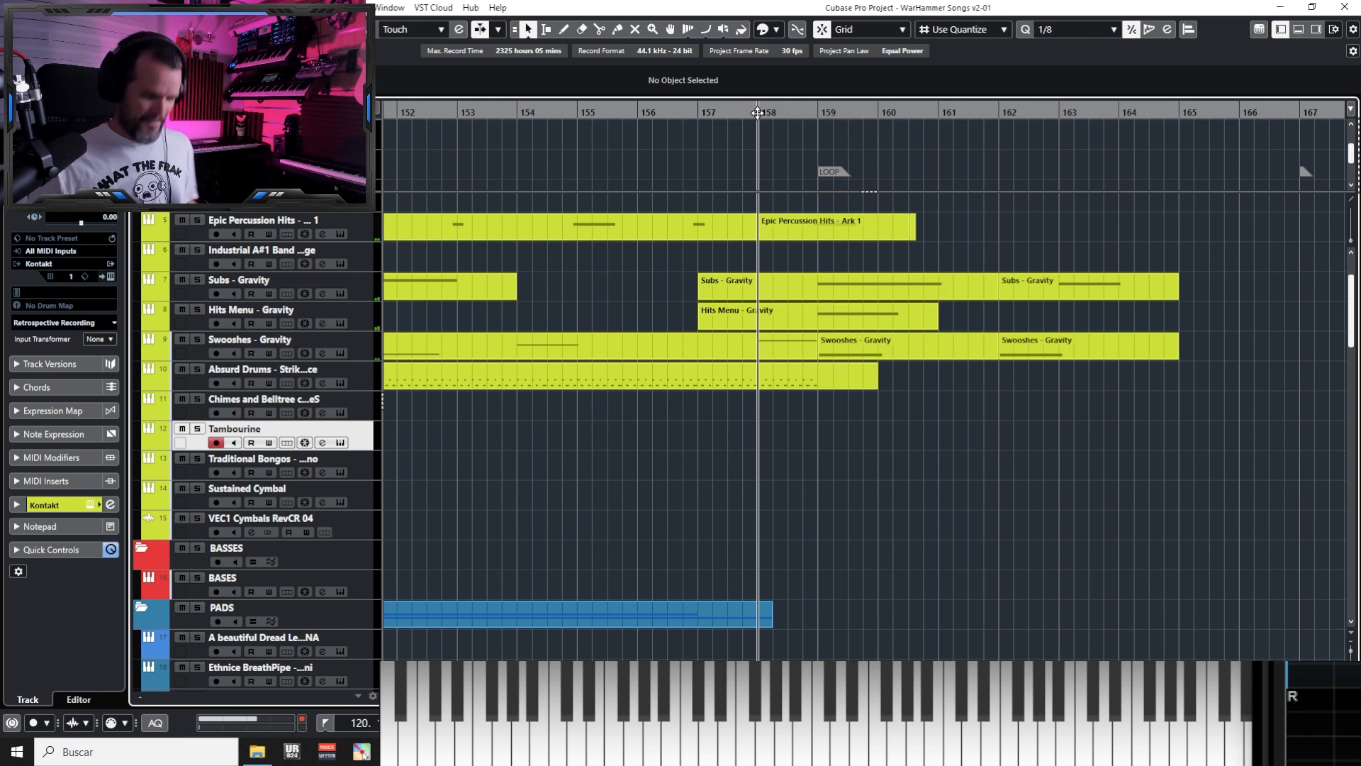
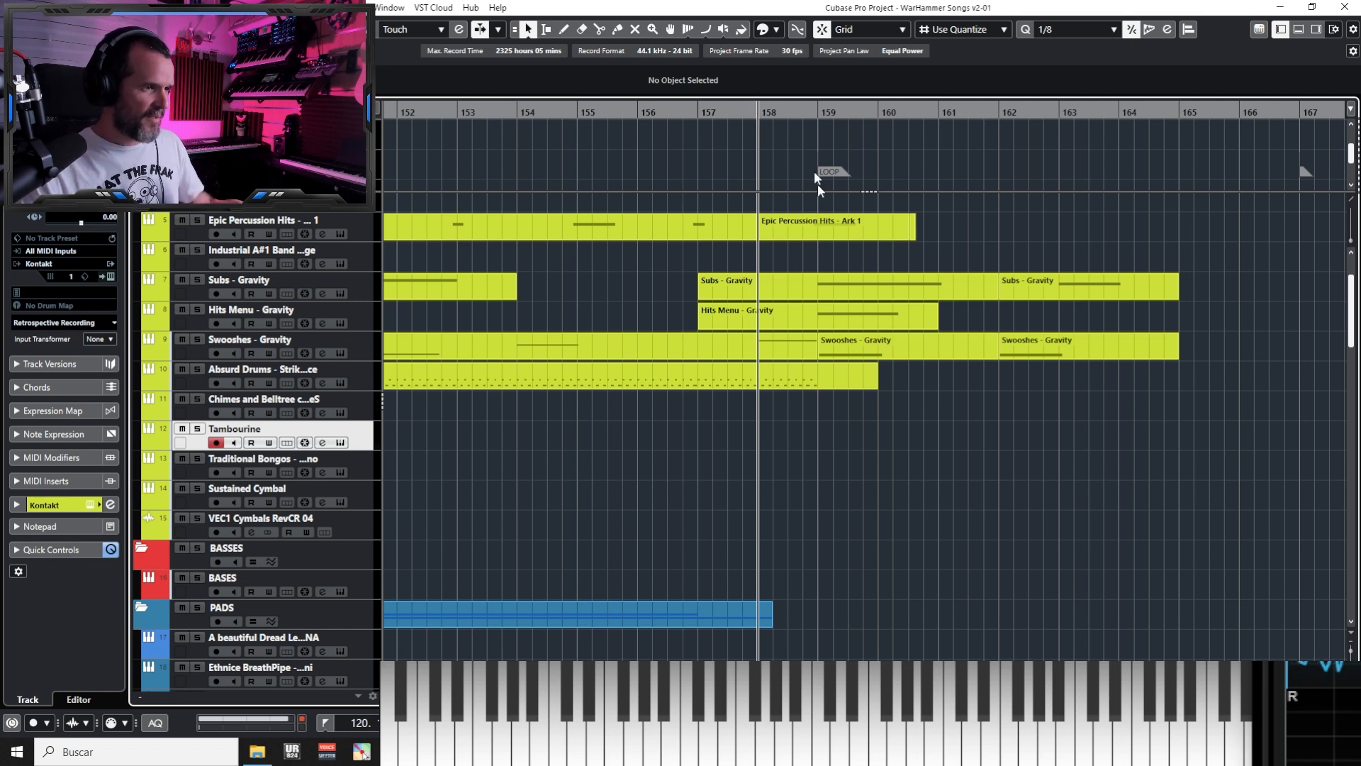
pyautogui.scroll(3, 842, 480)
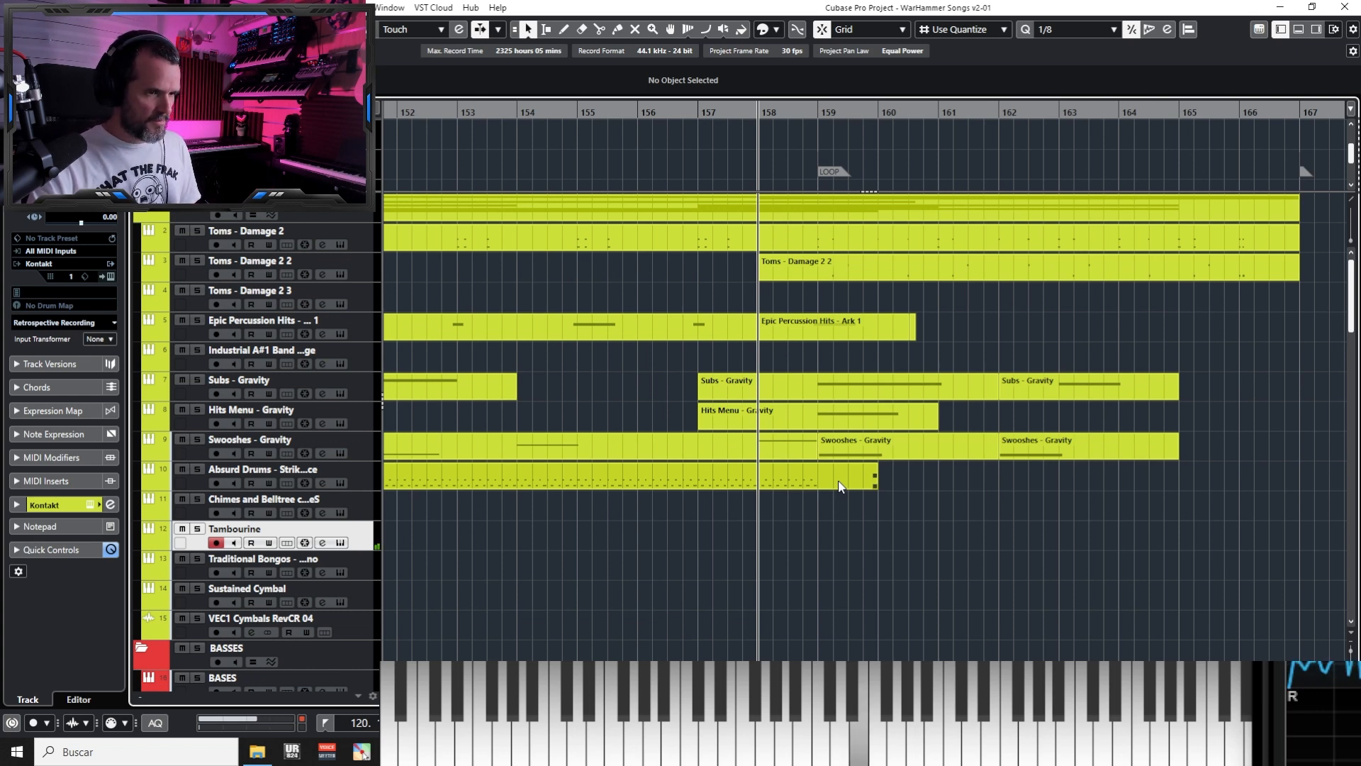
pyautogui.scroll(-13, 840, 486)
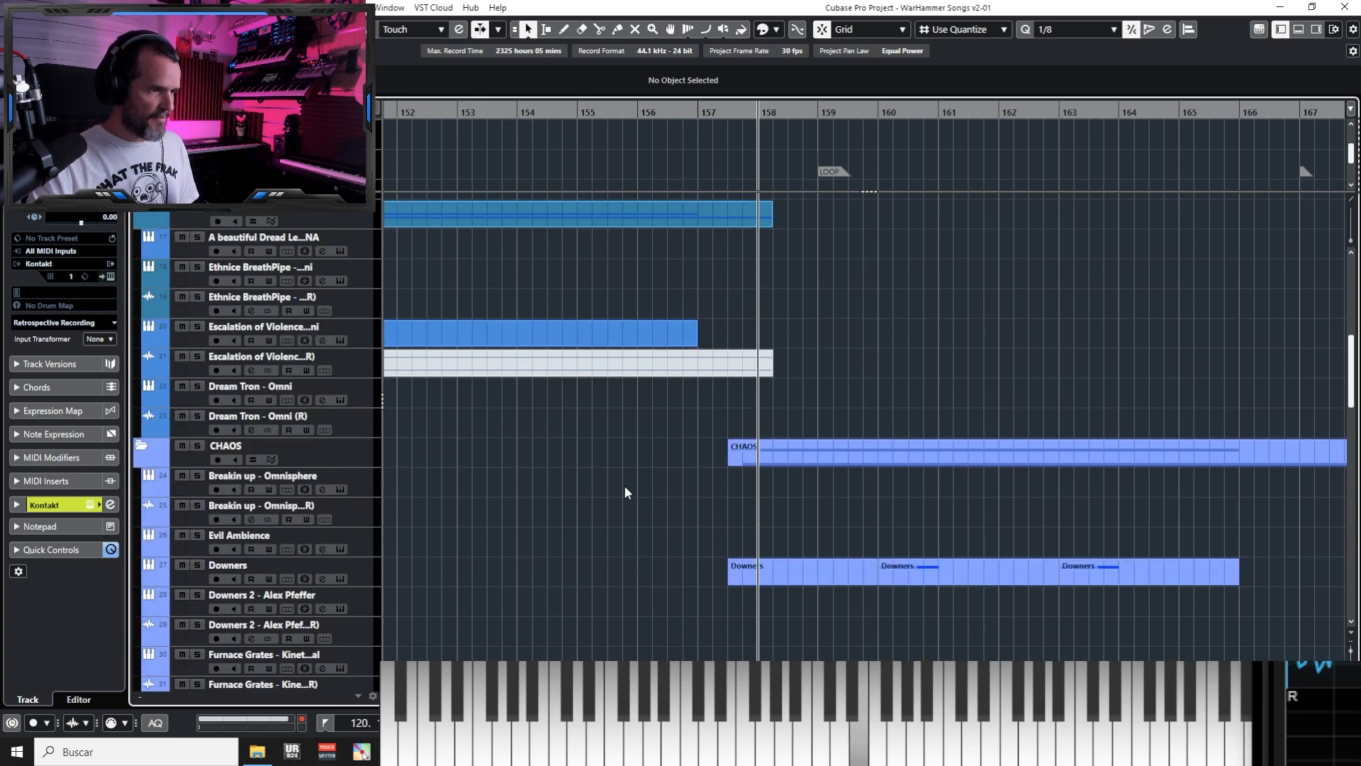
pyautogui.scroll(-9, 574, 488)
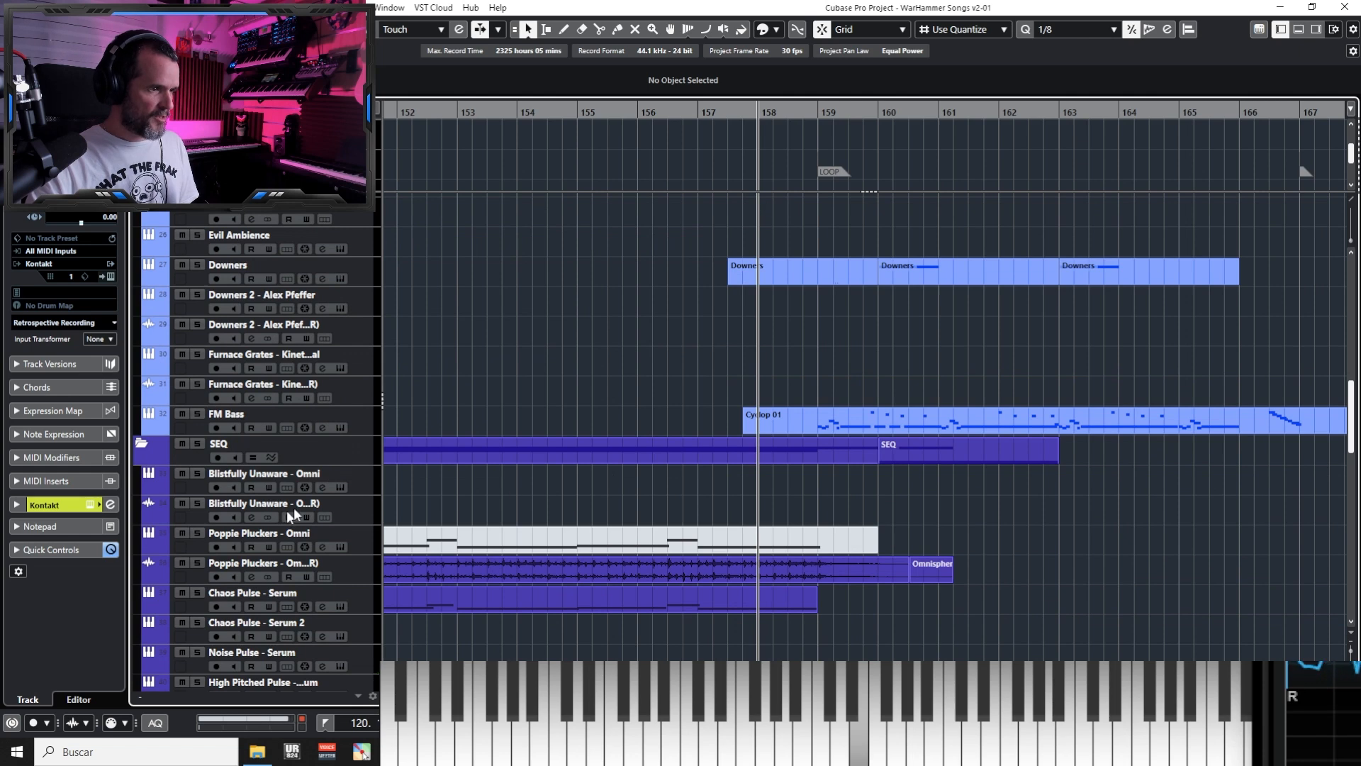
pyautogui.scroll(-8, 293, 513)
pyautogui.scroll(-6, 377, 505)
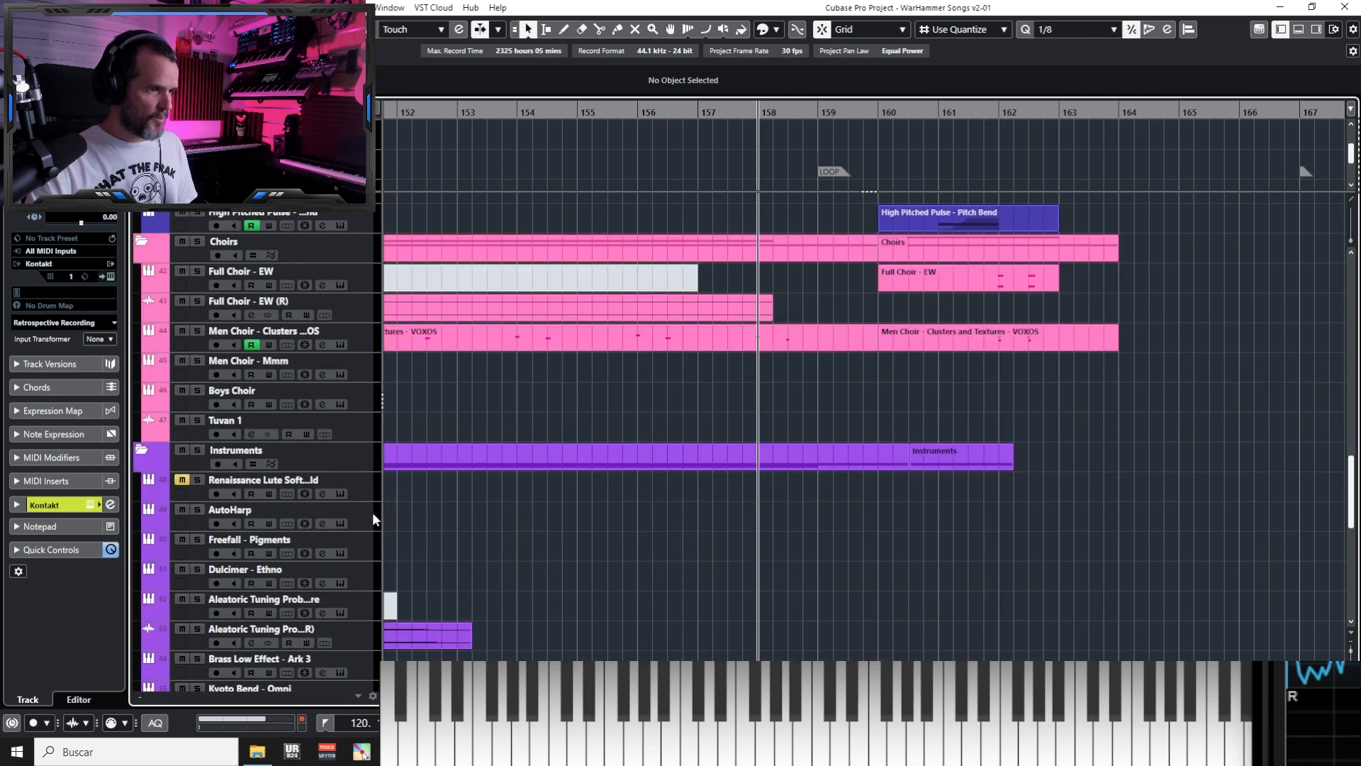
pyautogui.click(362, 582)
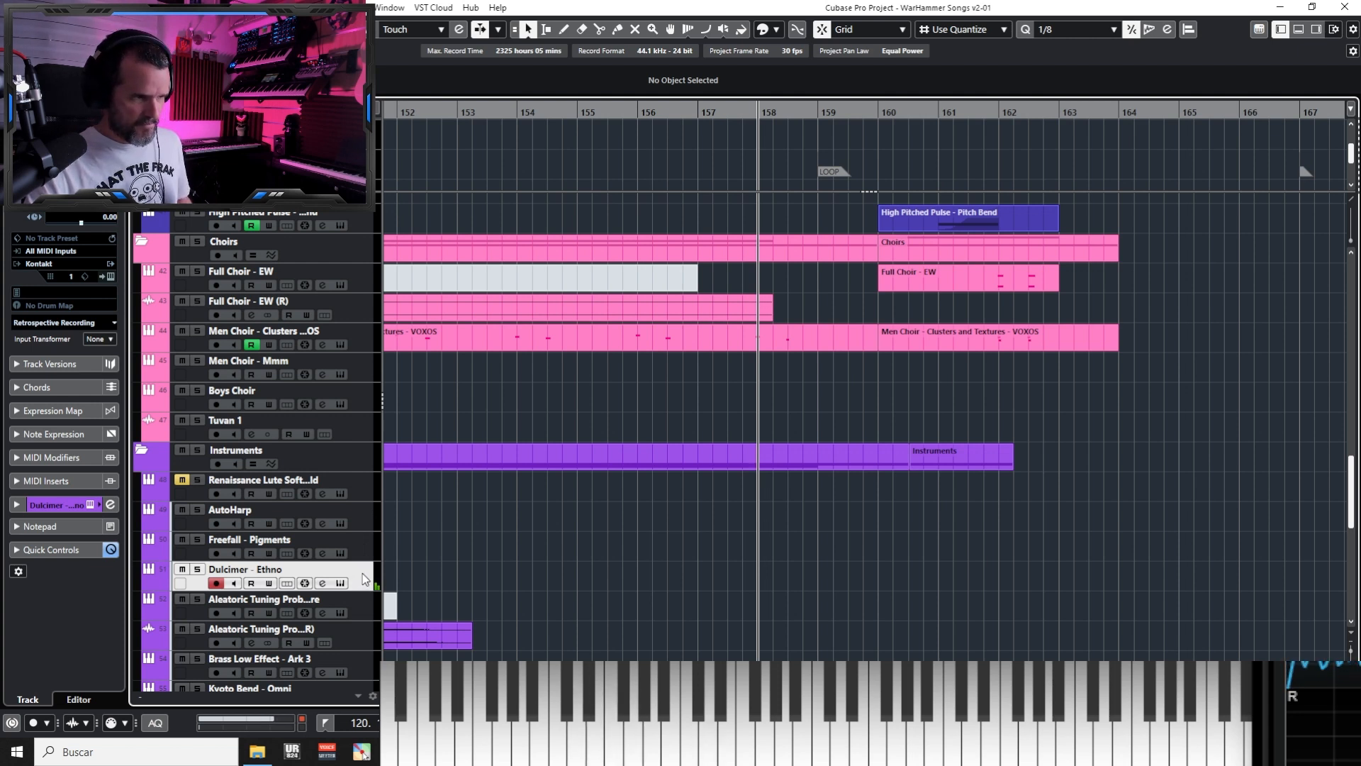
pyautogui.press('Up')
pyautogui.press('Up')
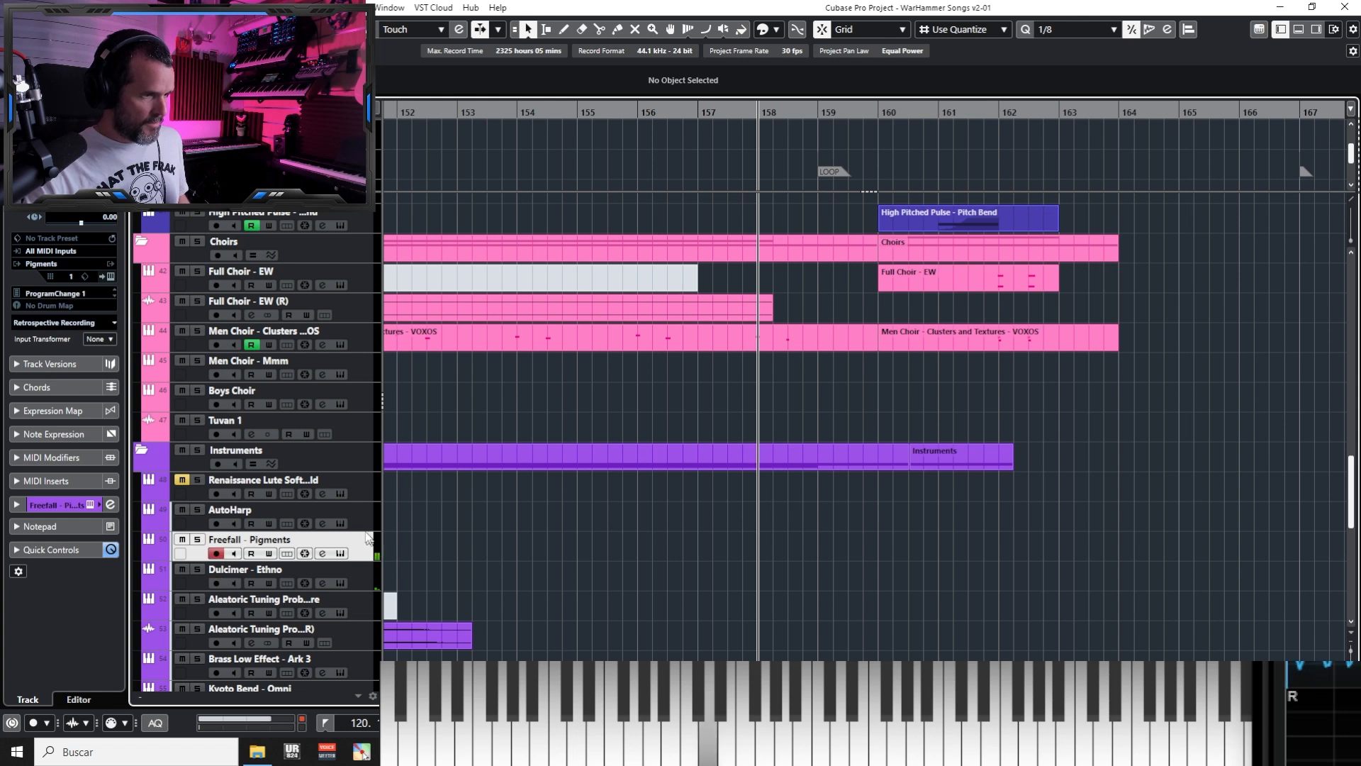
pyautogui.click(368, 582)
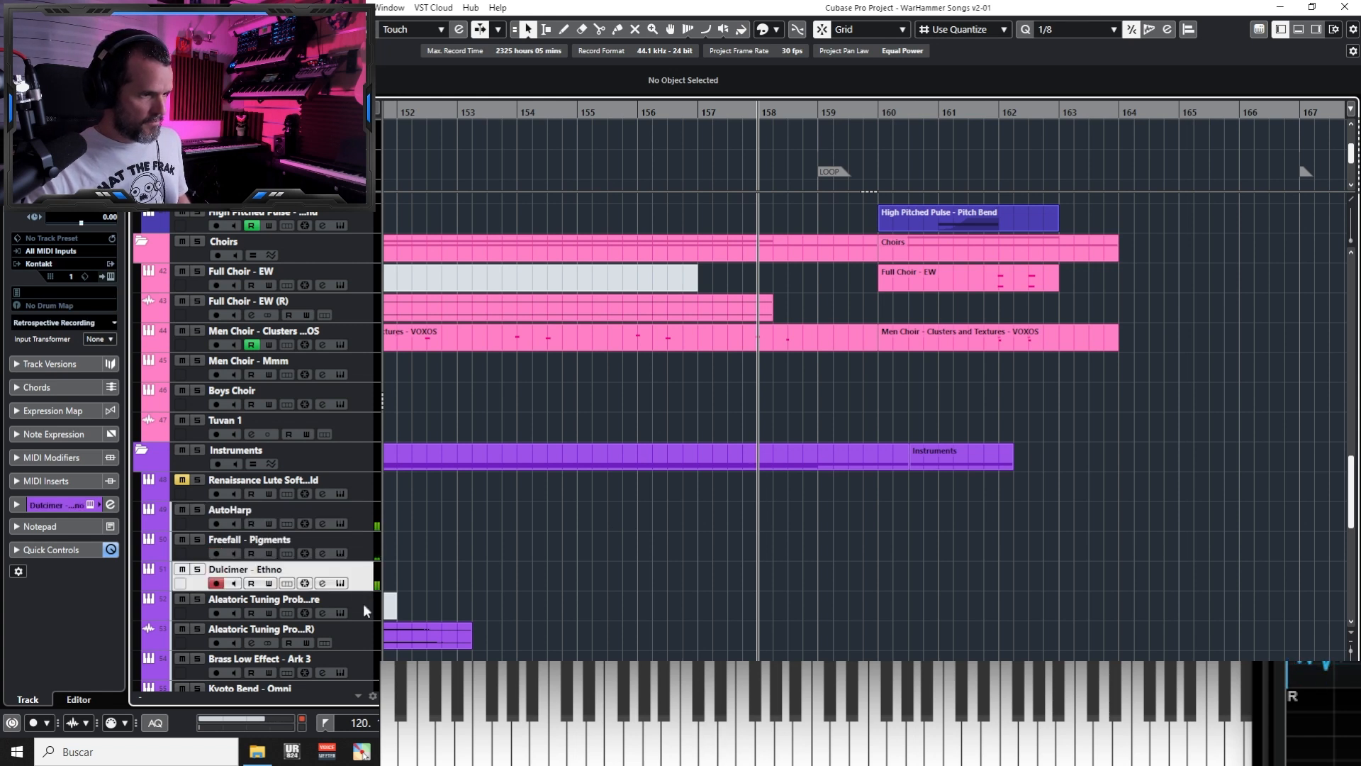
pyautogui.click(368, 608)
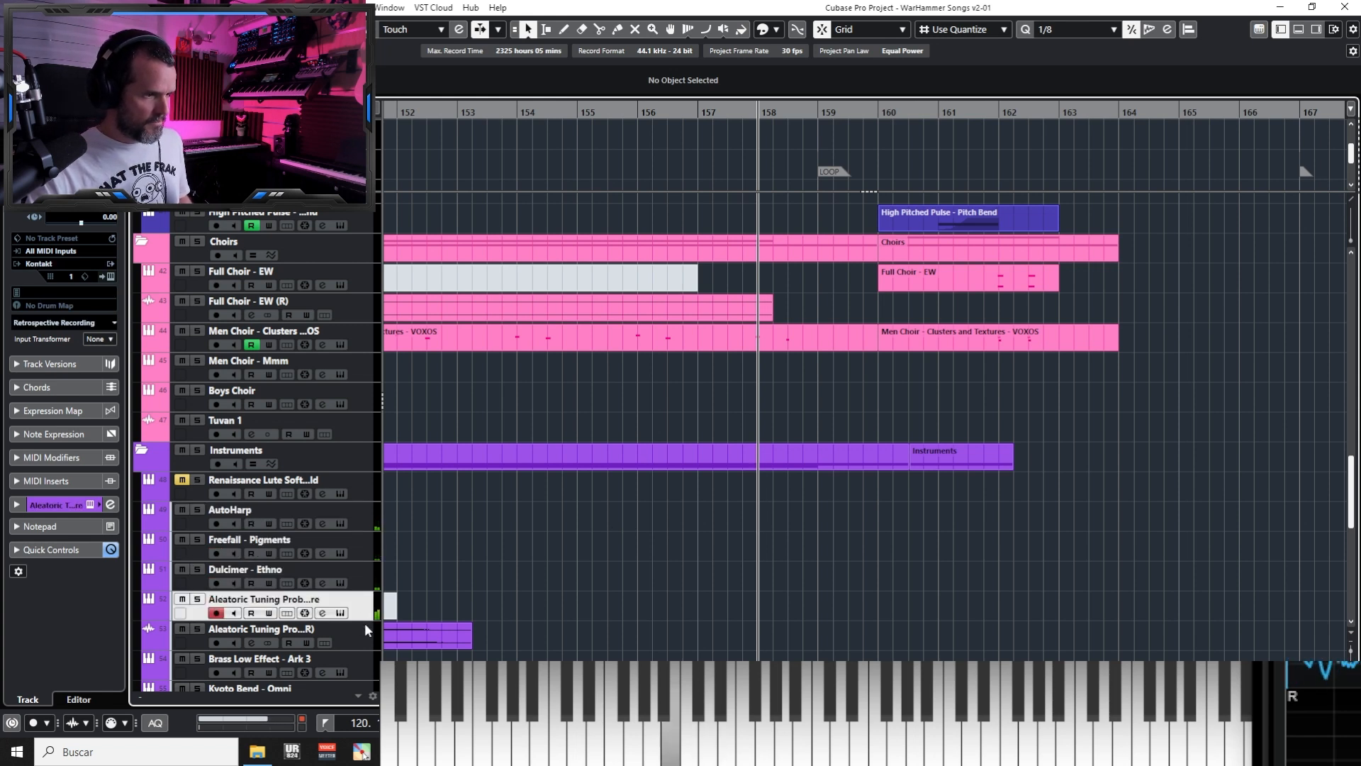
# Record a low brass effect note at bar 159 on the Brass Low Effect - Ark 3 track, in a part from bar 158 to bar 161
pyautogui.click(367, 669)
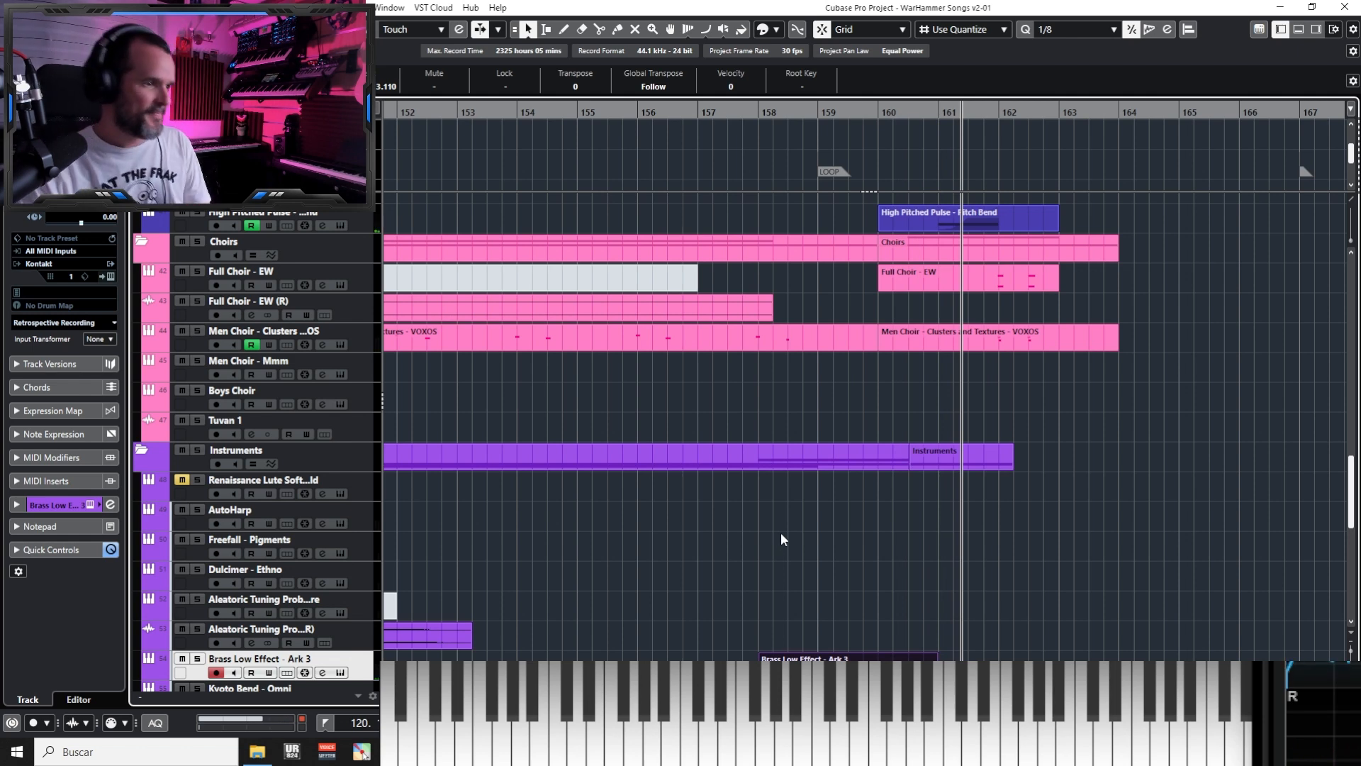
pyautogui.scroll(-3, 603, 533)
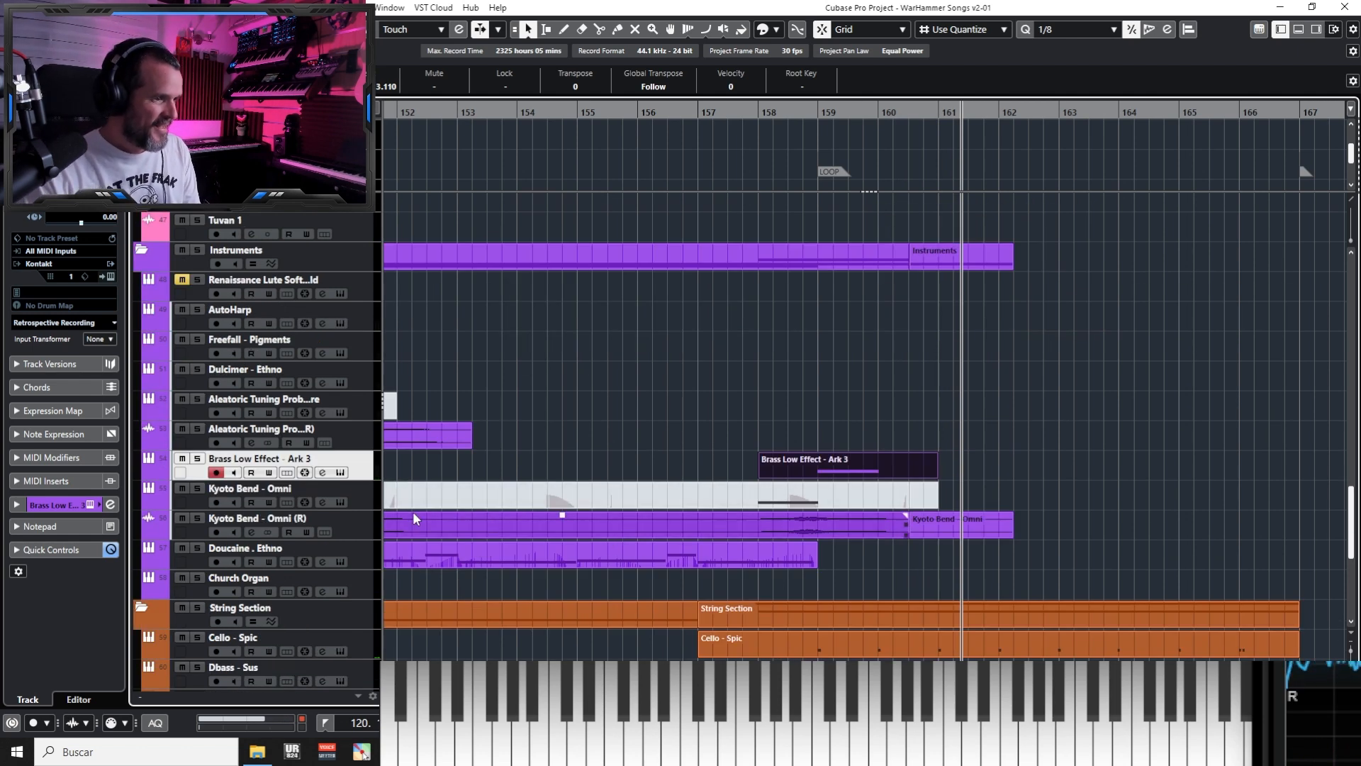
# Audition the Kyoto Bend - Omni sound and play the song from about bar 161 to bar 165 to review the arrangement
pyautogui.click(368, 526)
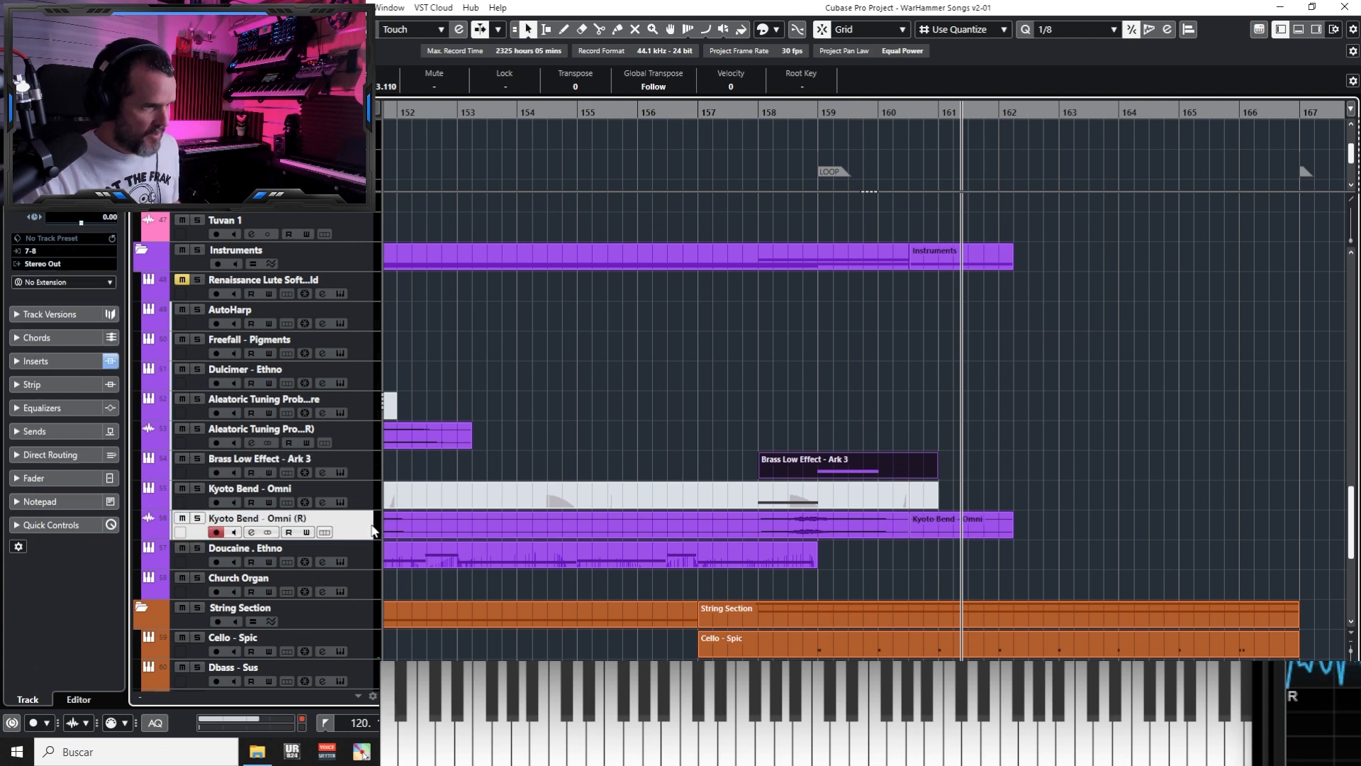
pyautogui.click(362, 494)
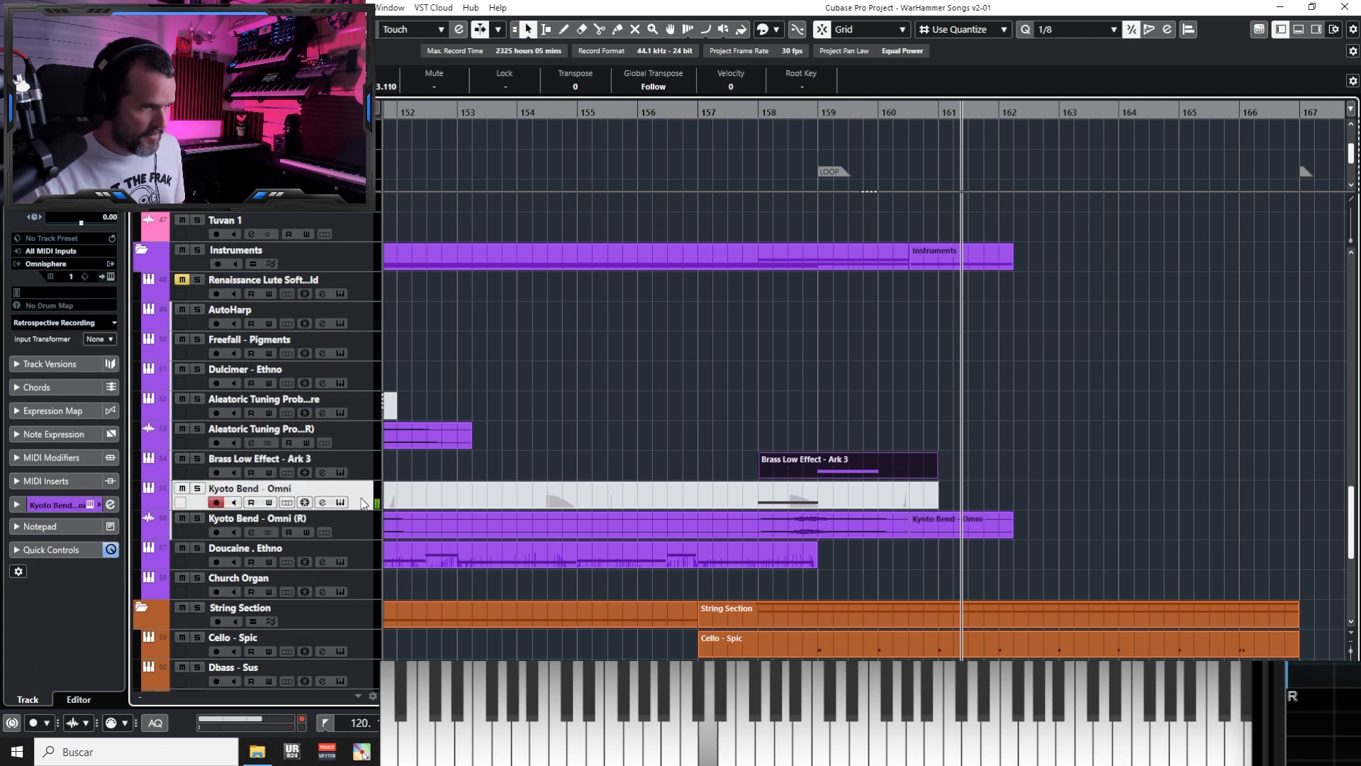
pyautogui.click(820, 459)
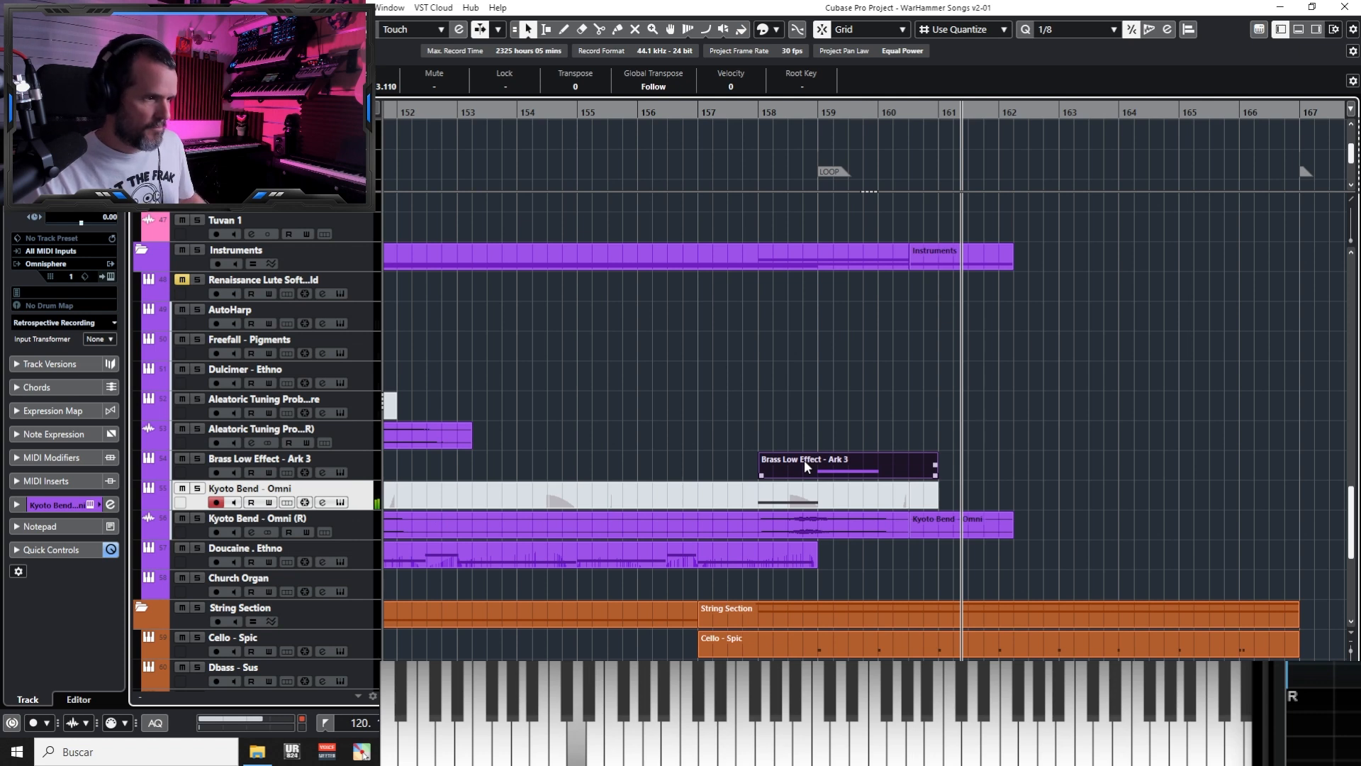
pyautogui.scroll(15, 1158, 443)
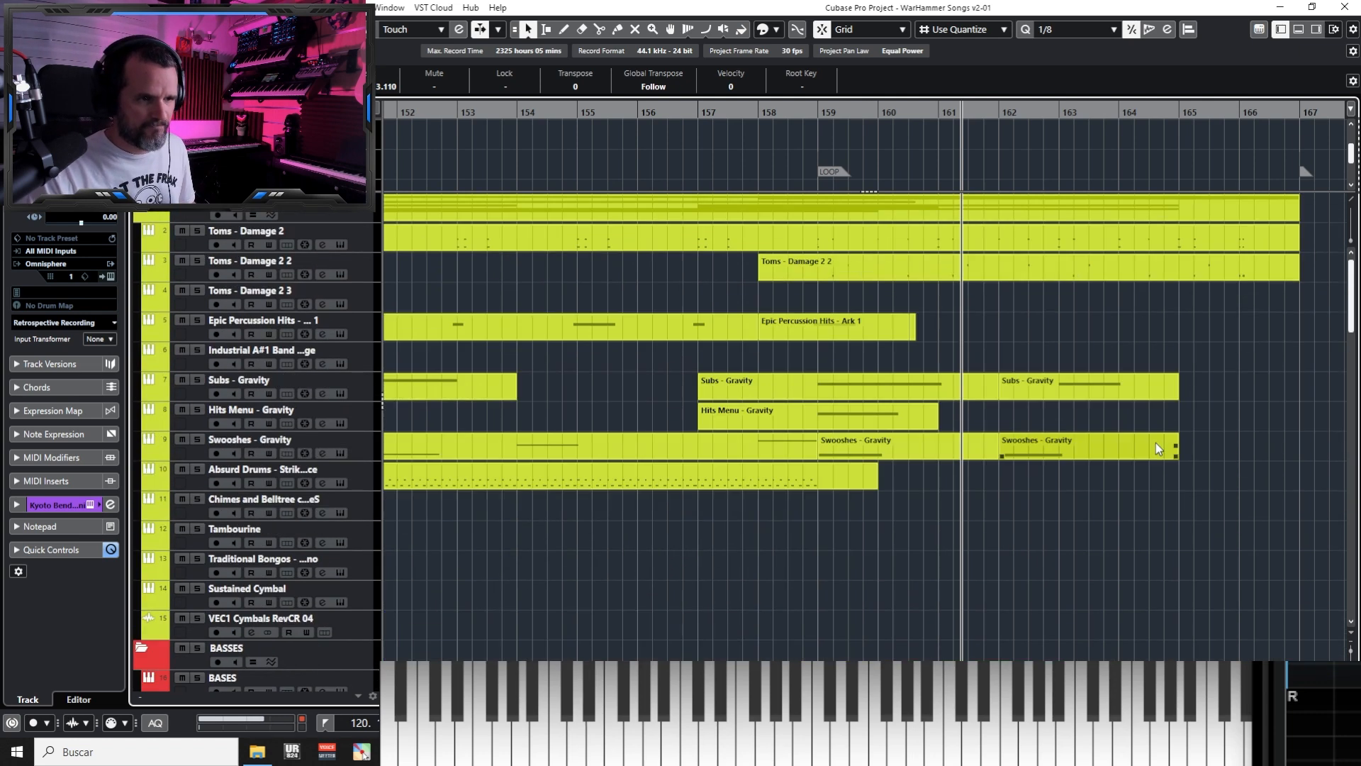
pyautogui.press('space')
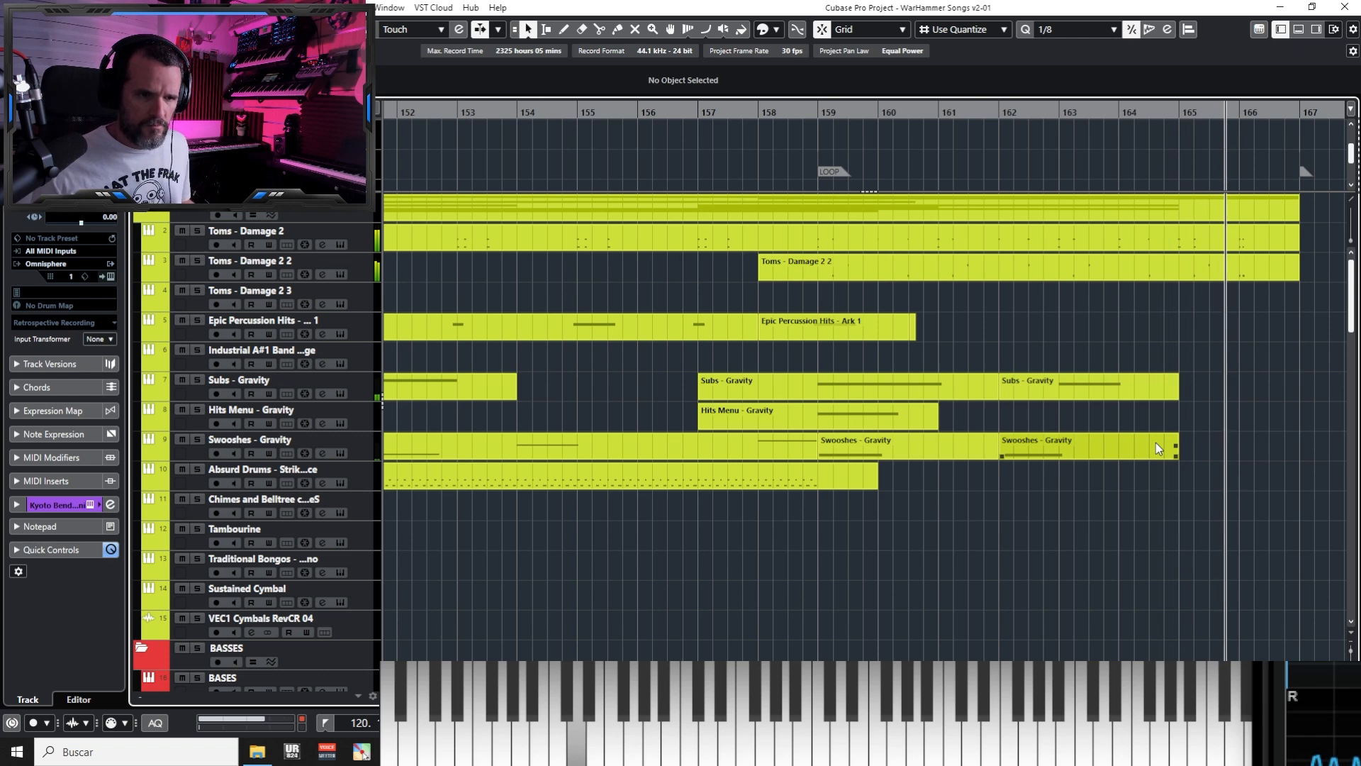
# Finish recording the Kyoto Bend - Omni part up to bar 167 and inspect its note at bar 164 in the Key Editor
pyautogui.press('space')
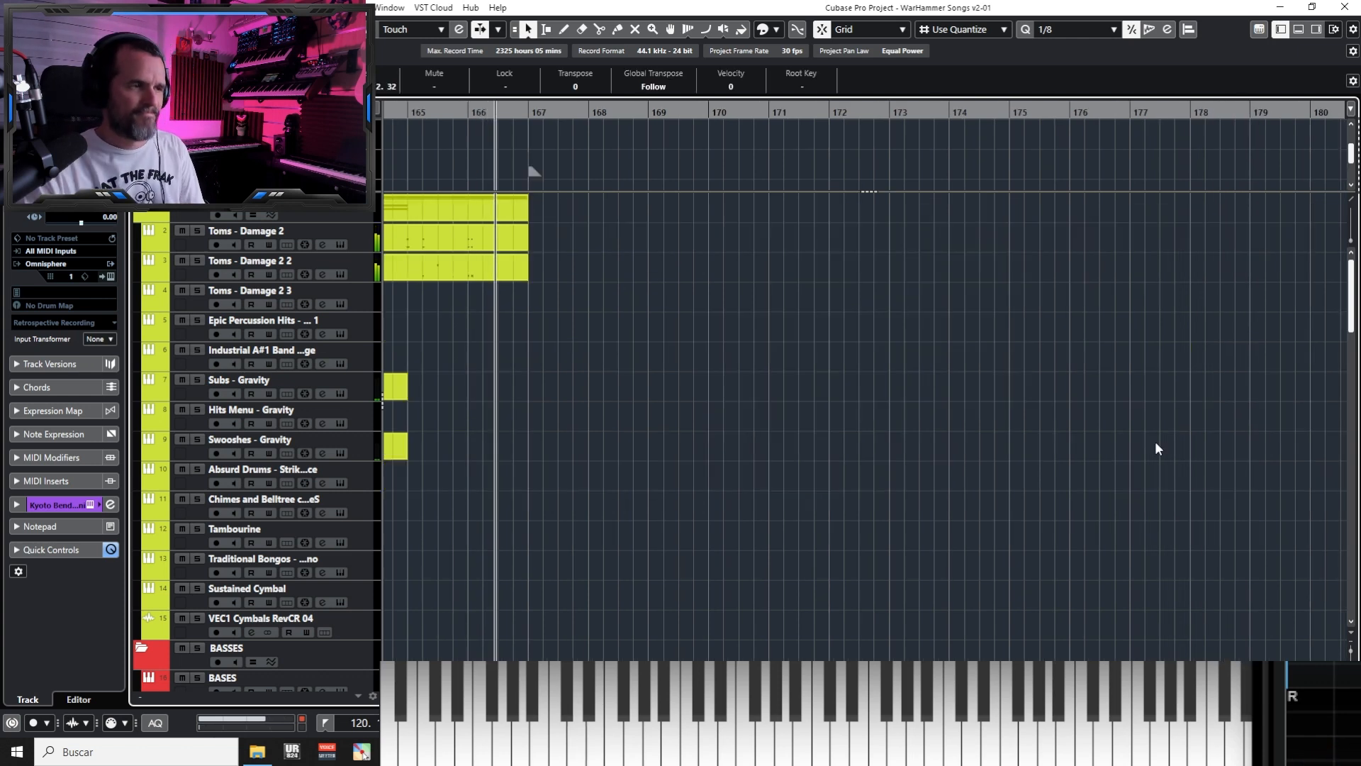
pyautogui.press('g')
pyautogui.press('g')
pyautogui.scroll(-7, 719, 451)
pyautogui.scroll(-10, 720, 454)
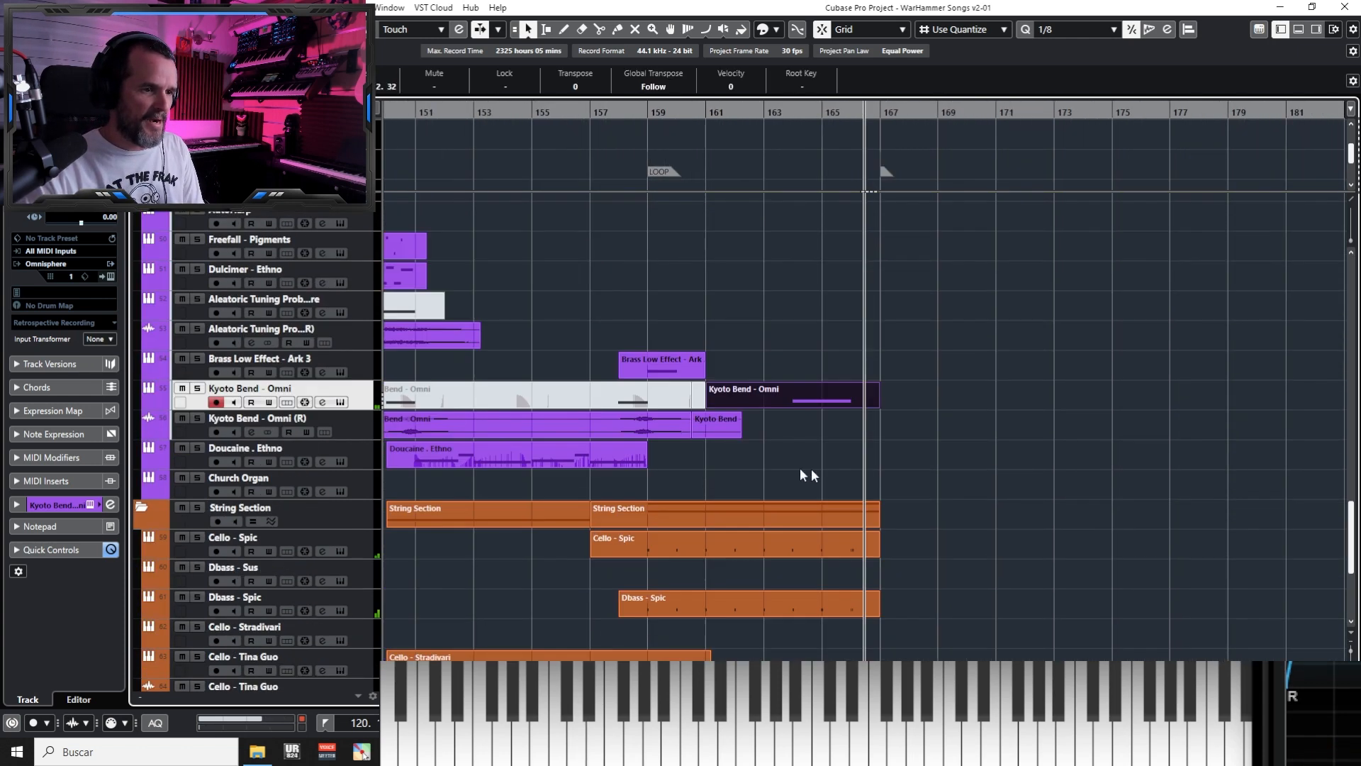
pyautogui.doubleClick(814, 396)
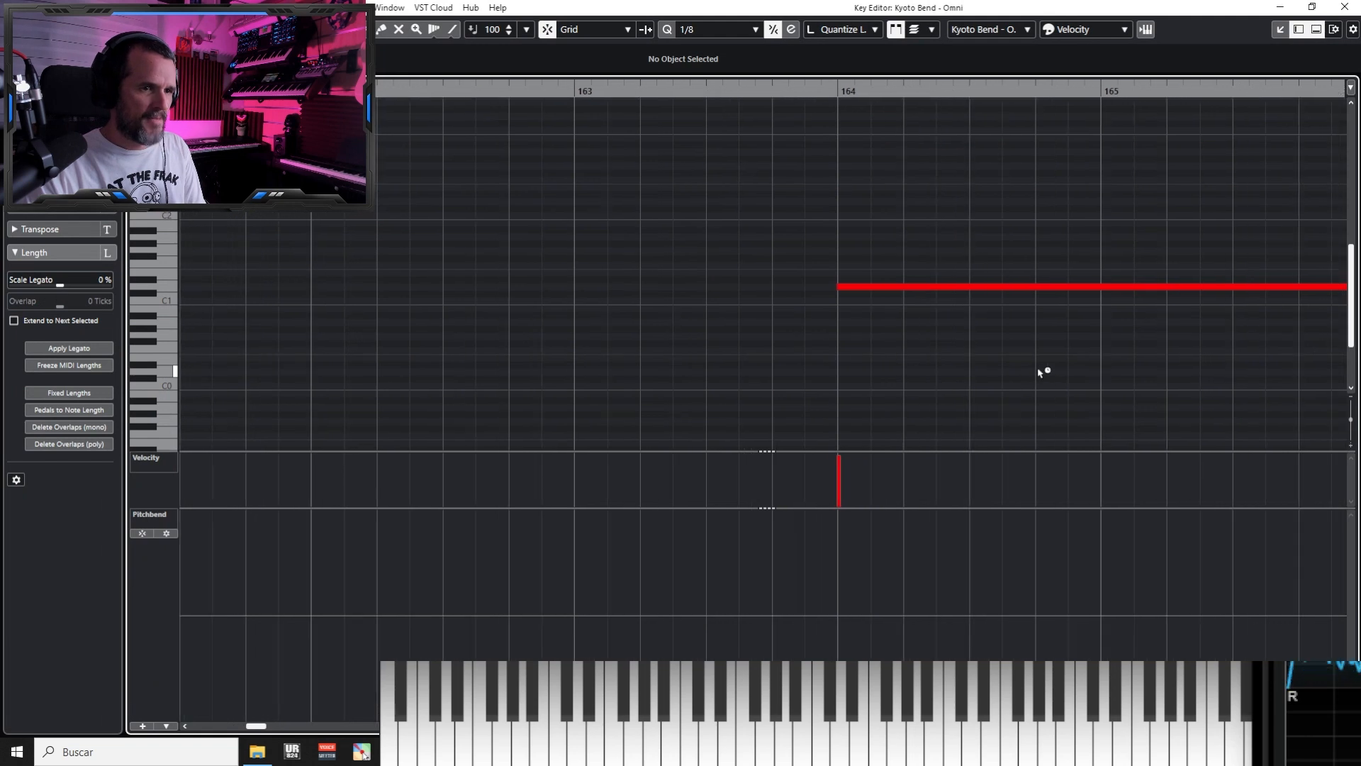
pyautogui.click(854, 286)
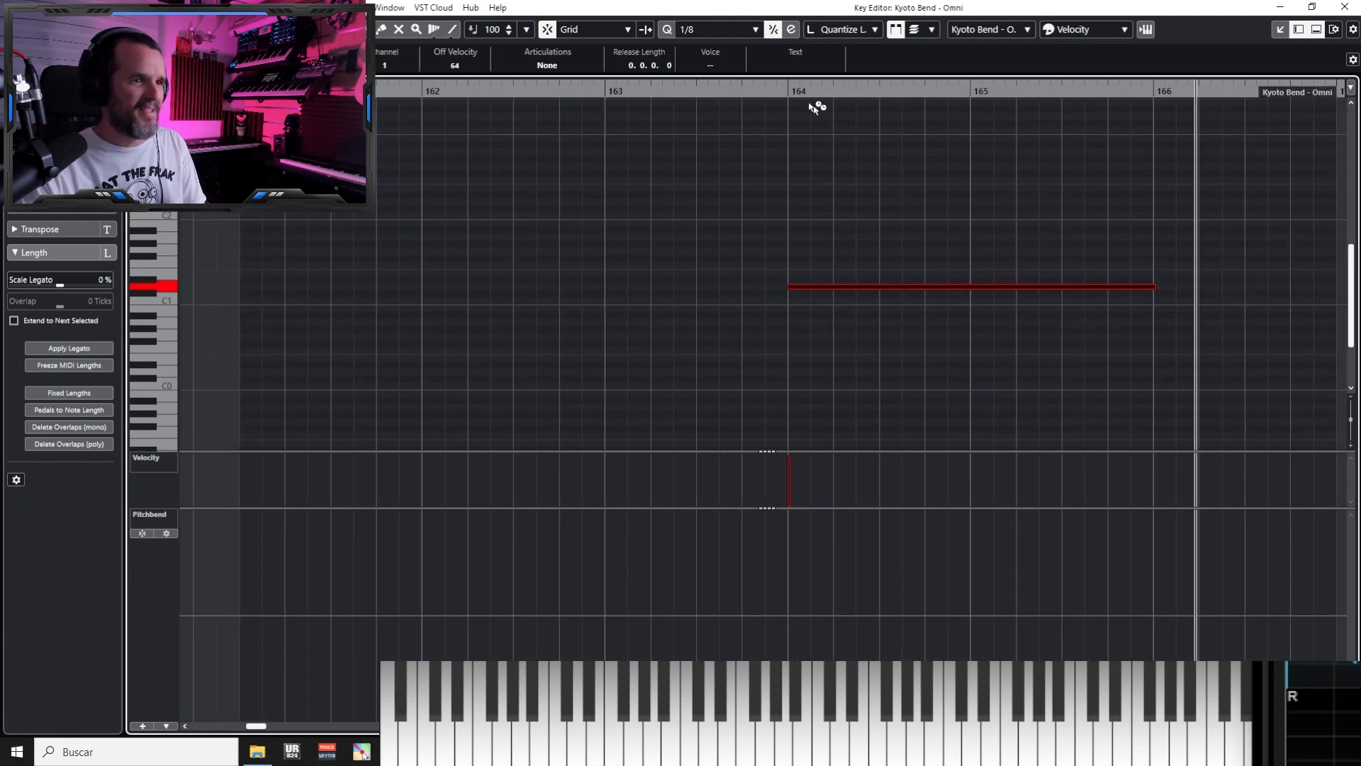
pyautogui.click(787, 100)
pyautogui.click(786, 93)
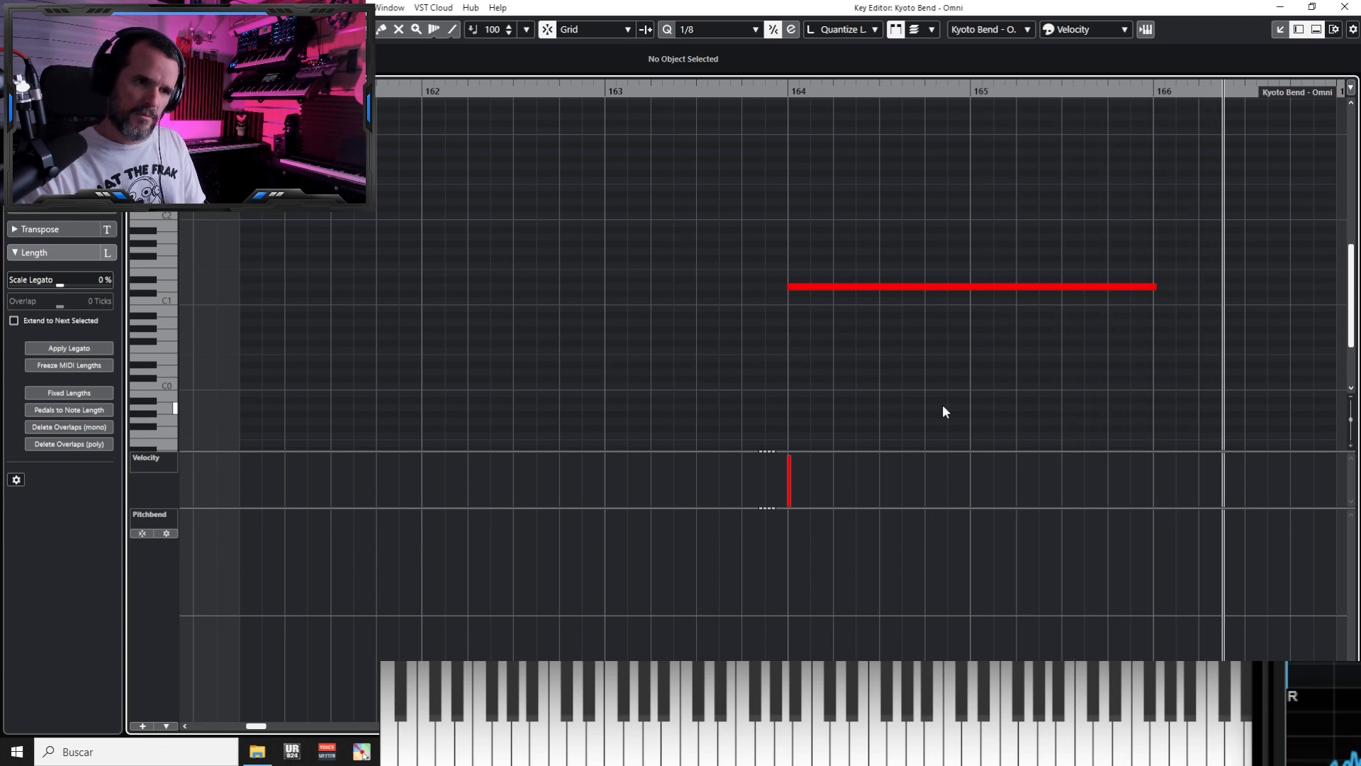
pyautogui.press('Return')
# Play the loop section from bar 159 and look through the tracks from the FM Bass down to the instruments
pyautogui.press('g')
pyautogui.press('g')
pyautogui.press('g')
pyautogui.press('g')
pyautogui.press('h')
pyautogui.press('h')
pyautogui.press('h')
pyautogui.press('h')
pyautogui.press('h')
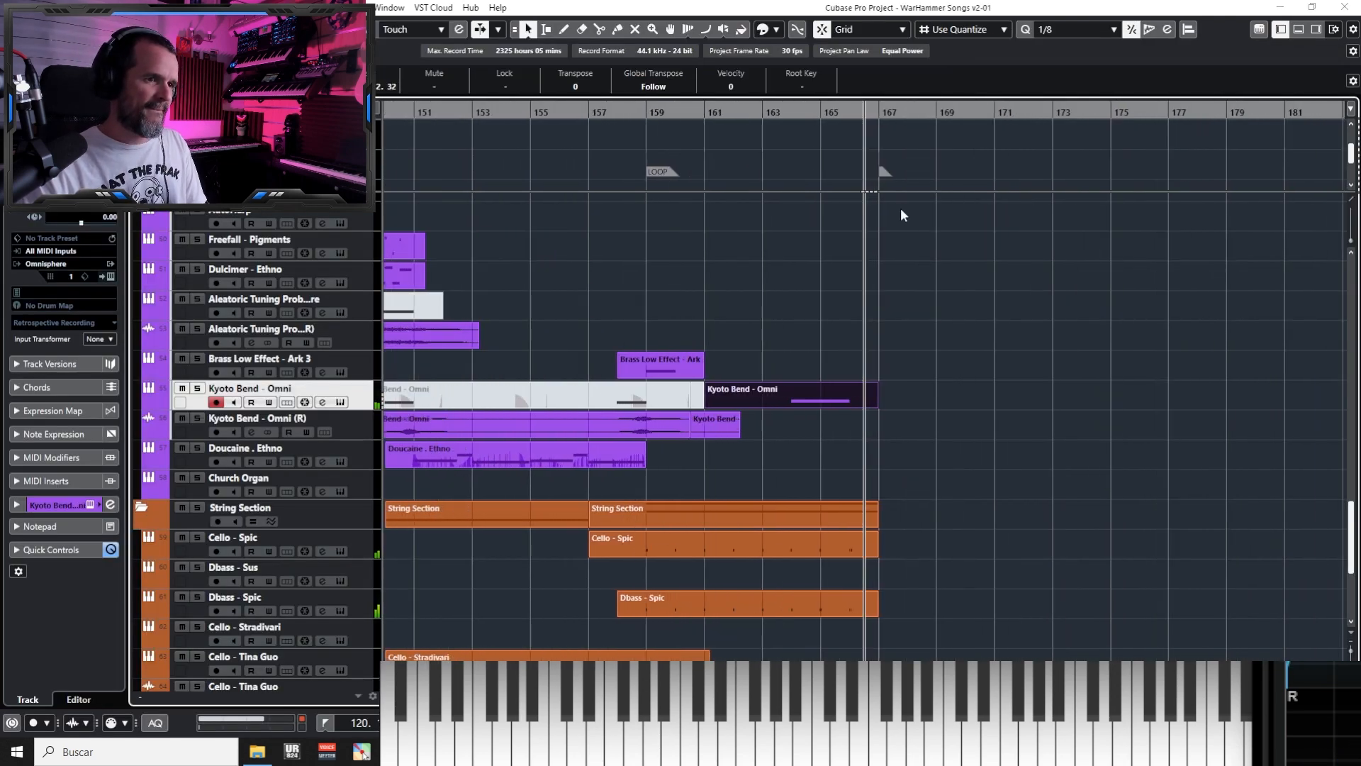
pyautogui.scroll(5, 911, 320)
pyautogui.press('h')
pyautogui.press('g')
pyautogui.press('g')
pyautogui.press('g')
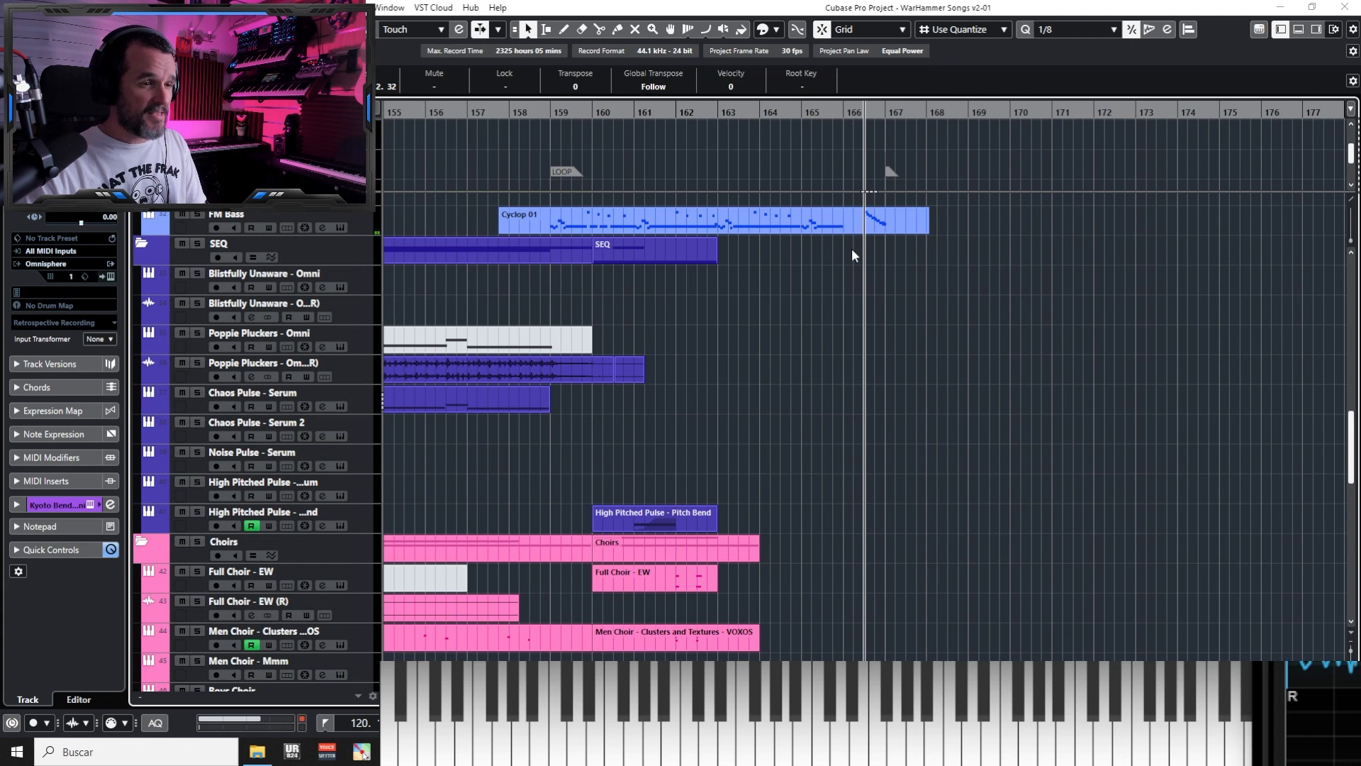
pyautogui.click(605, 112)
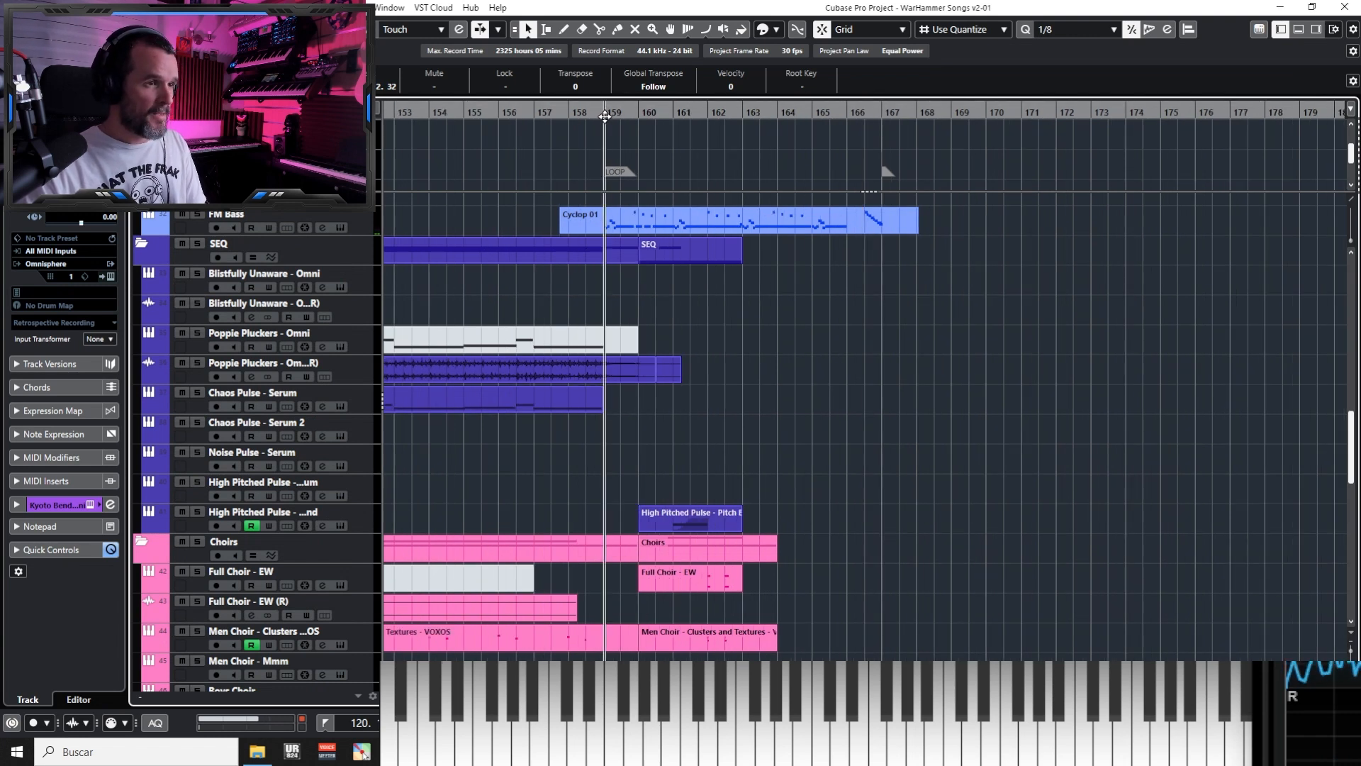
pyautogui.press('space')
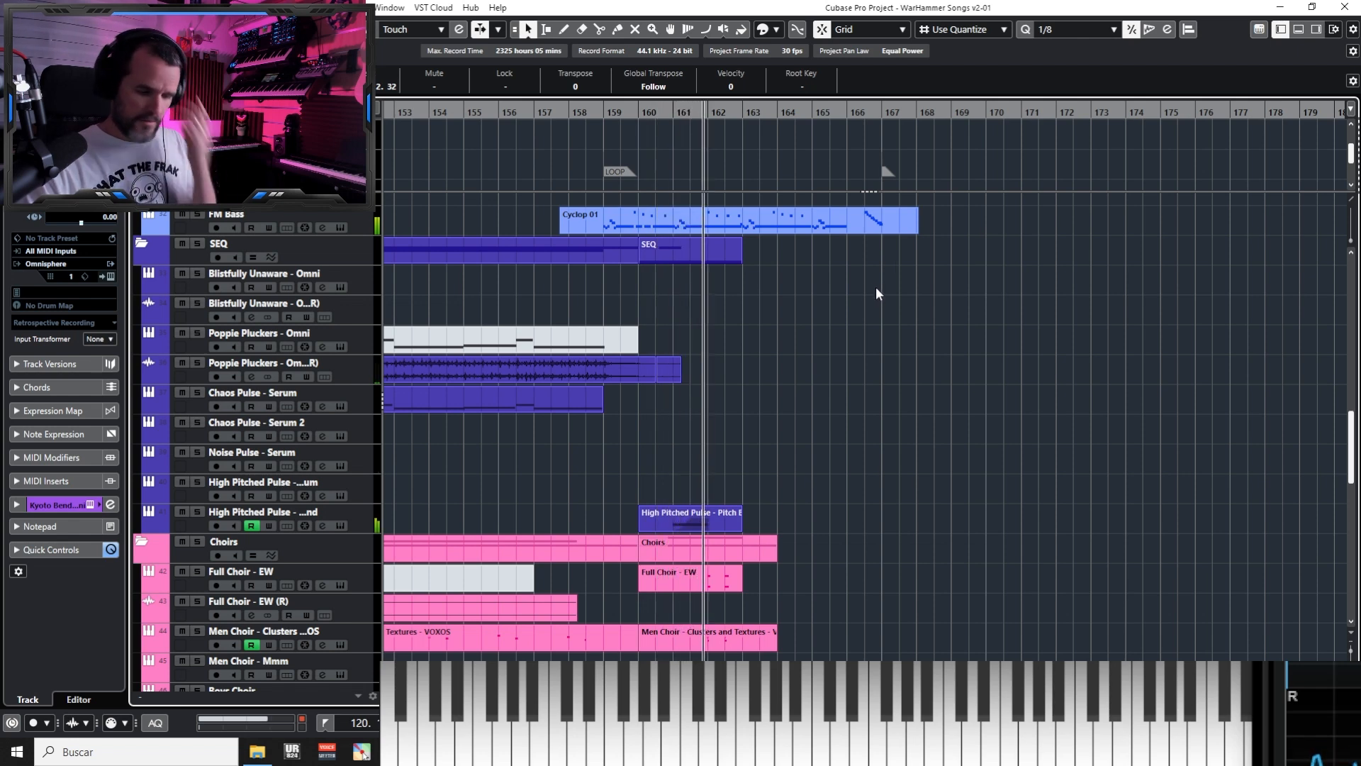
pyautogui.scroll(-6, 872, 292)
pyautogui.scroll(-4, 870, 297)
pyautogui.scroll(10, 860, 322)
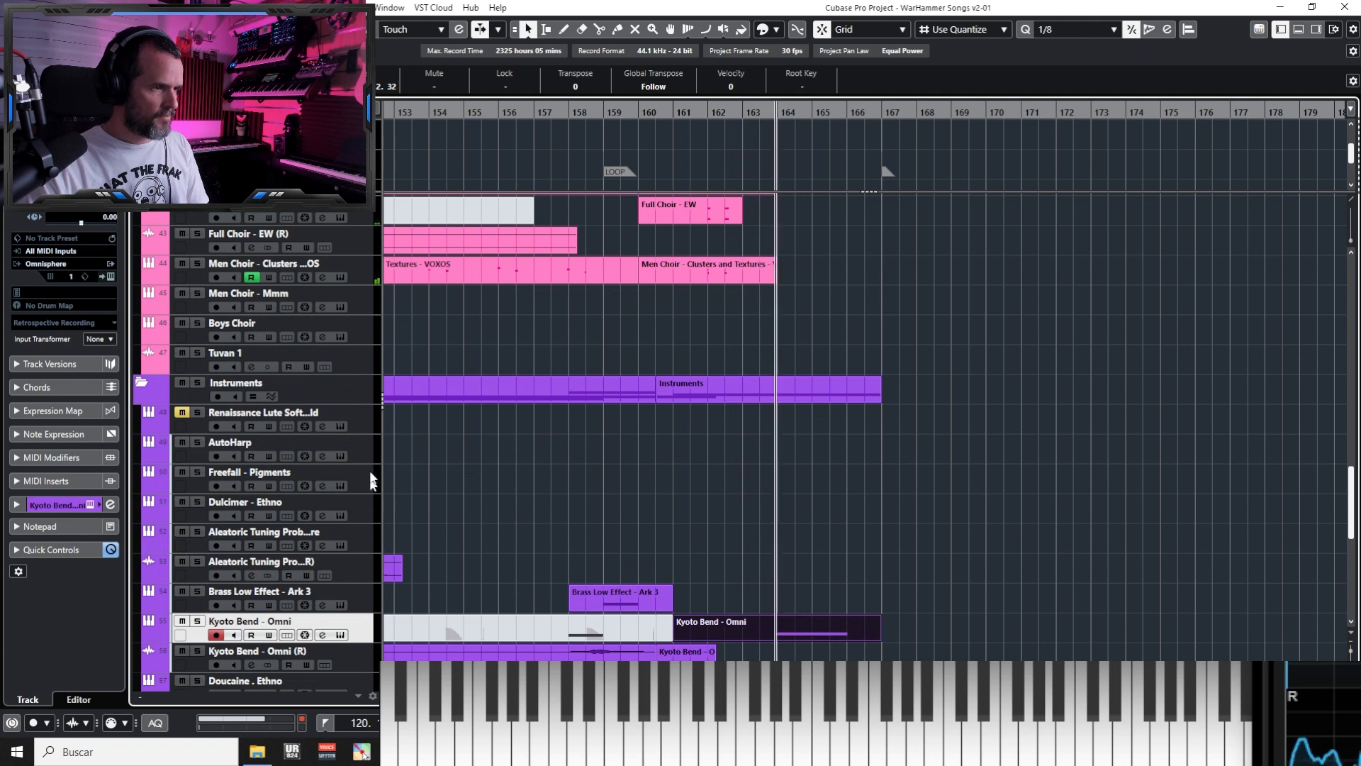
# Unmute the Renaissance Lute Soft - Ethno World track and record a melody take over the transition from bar 158
pyautogui.click(190, 414)
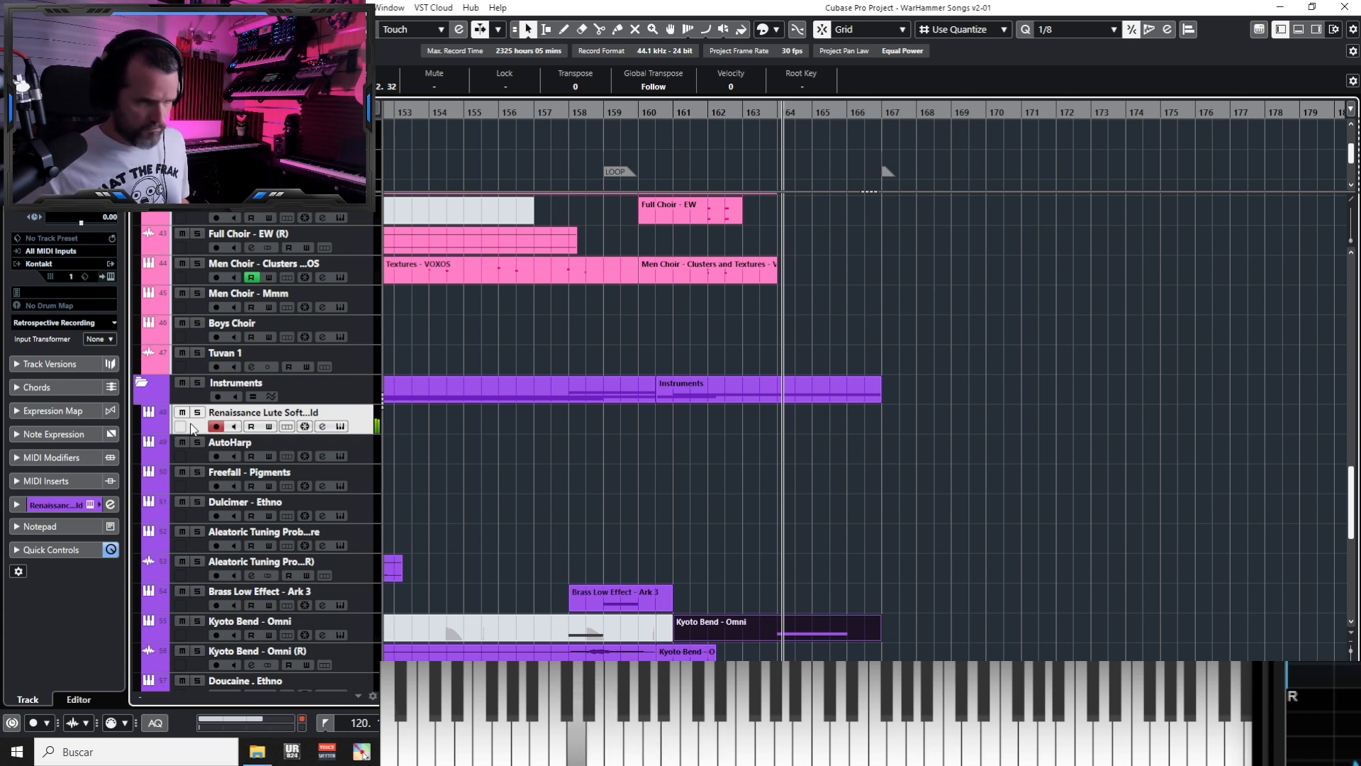
pyautogui.press('space')
pyautogui.press('KP_Multiply')
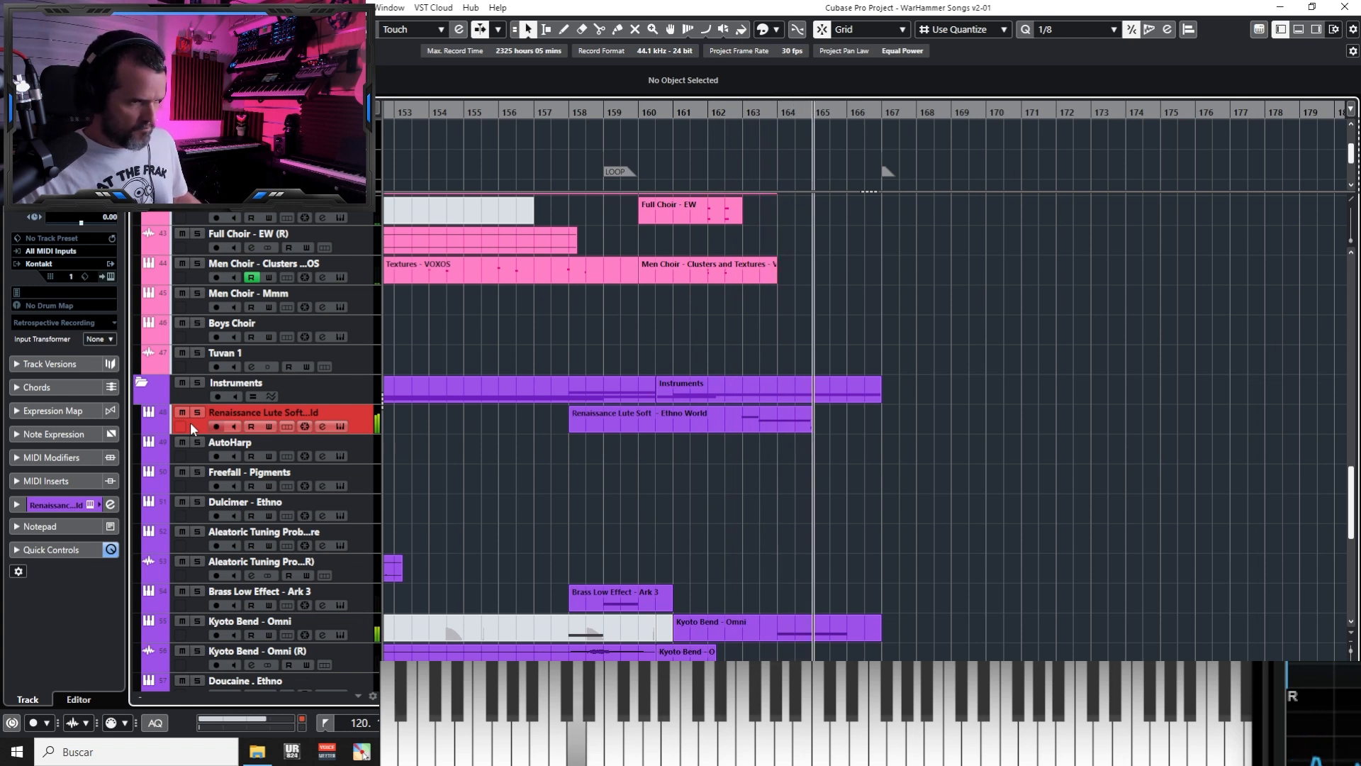
pyautogui.press('space')
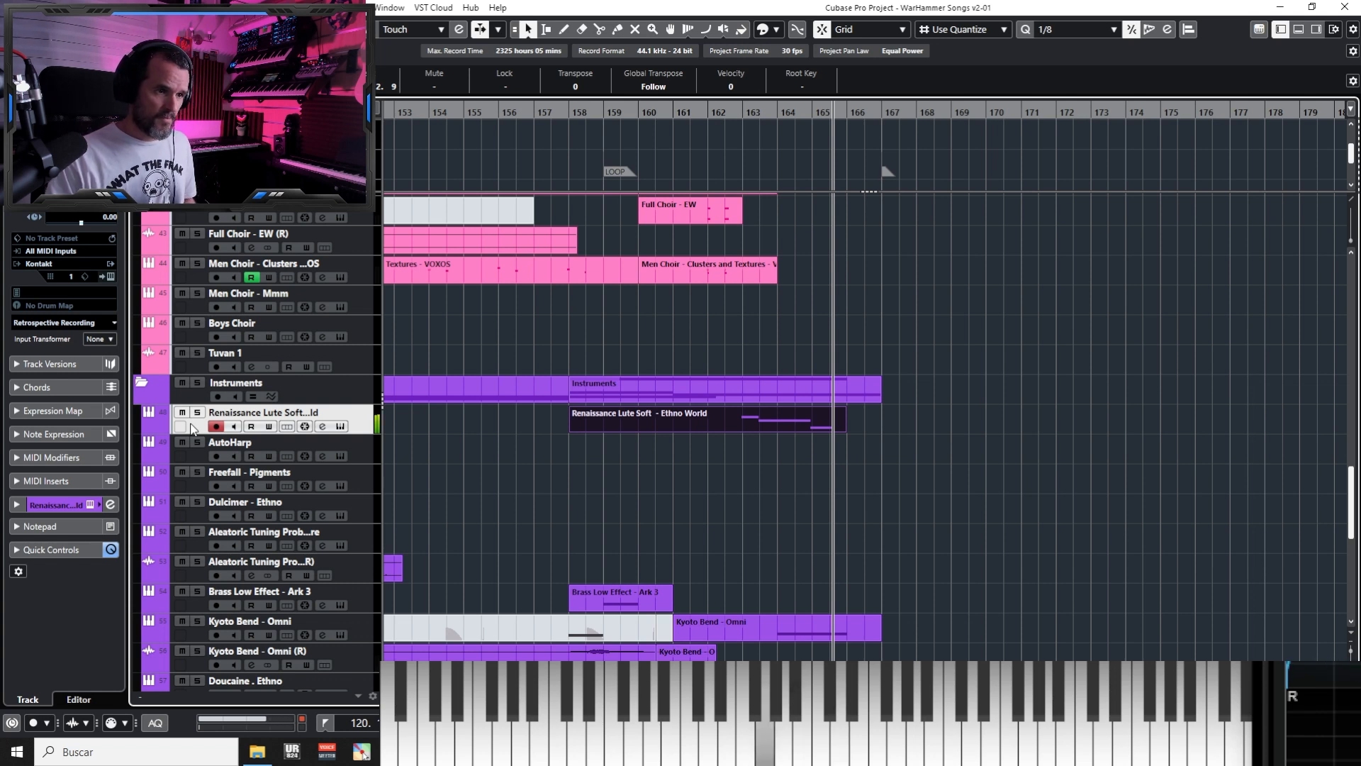
# Undo the first lute take and try to record another one from bar 162
pyautogui.click(191, 424)
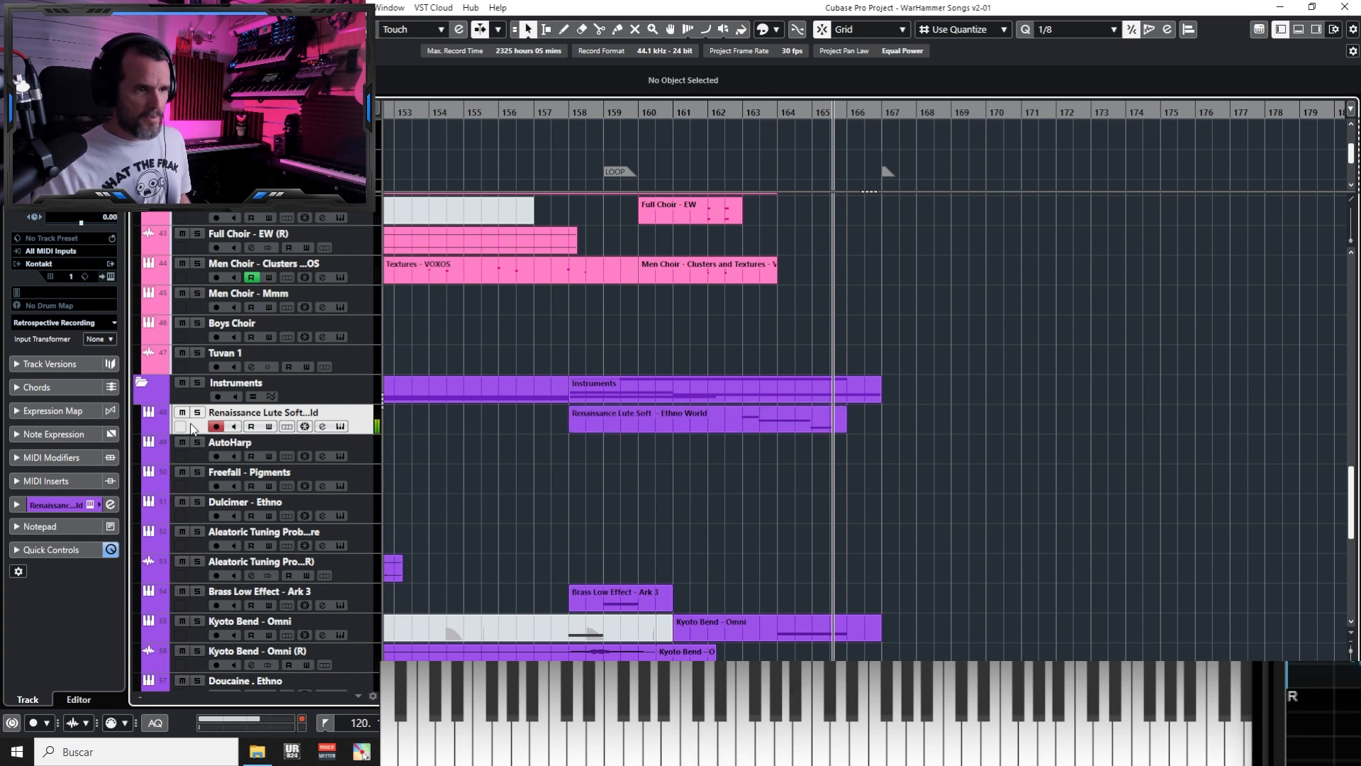
pyautogui.hotkey('ctrl', 'z')
pyautogui.press('KP_0')
pyautogui.press('KP_Add')
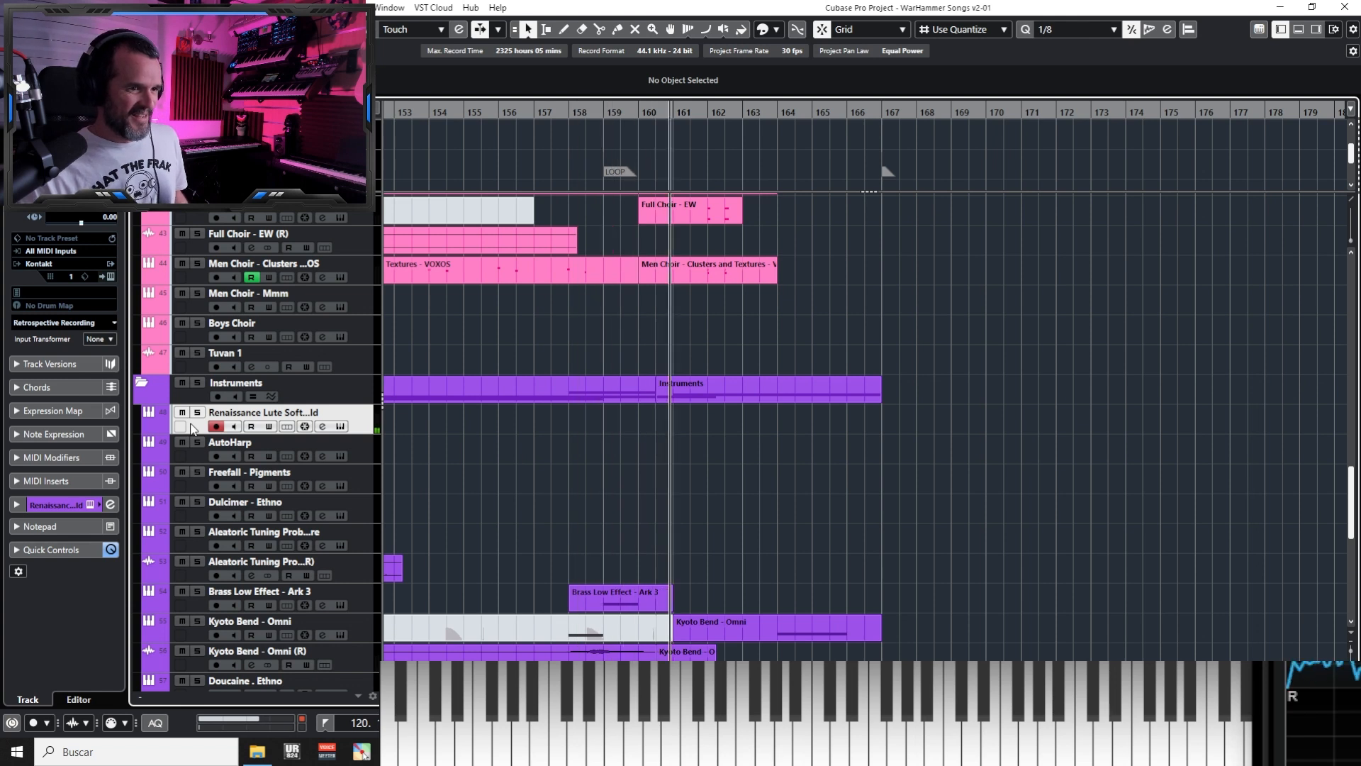
pyautogui.press('KP_Multiply')
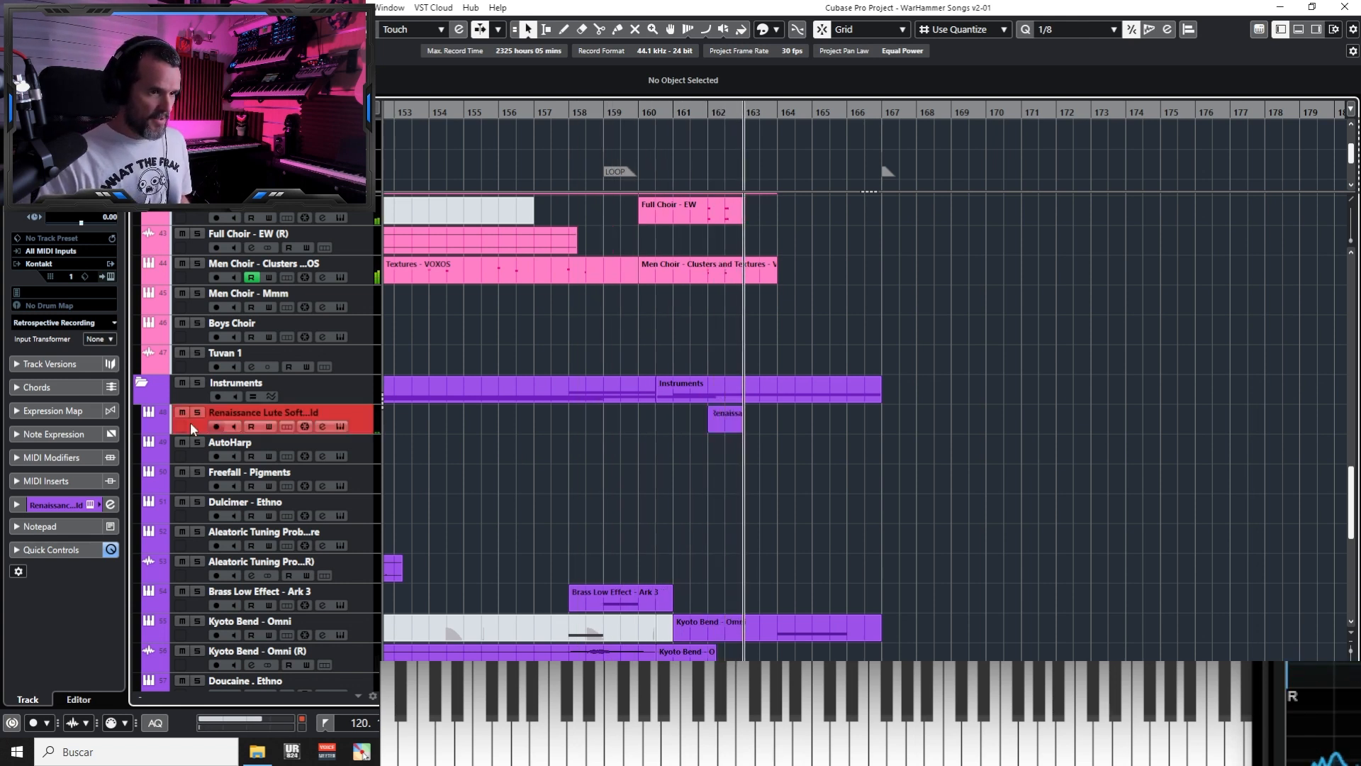
pyautogui.press('KP_0')
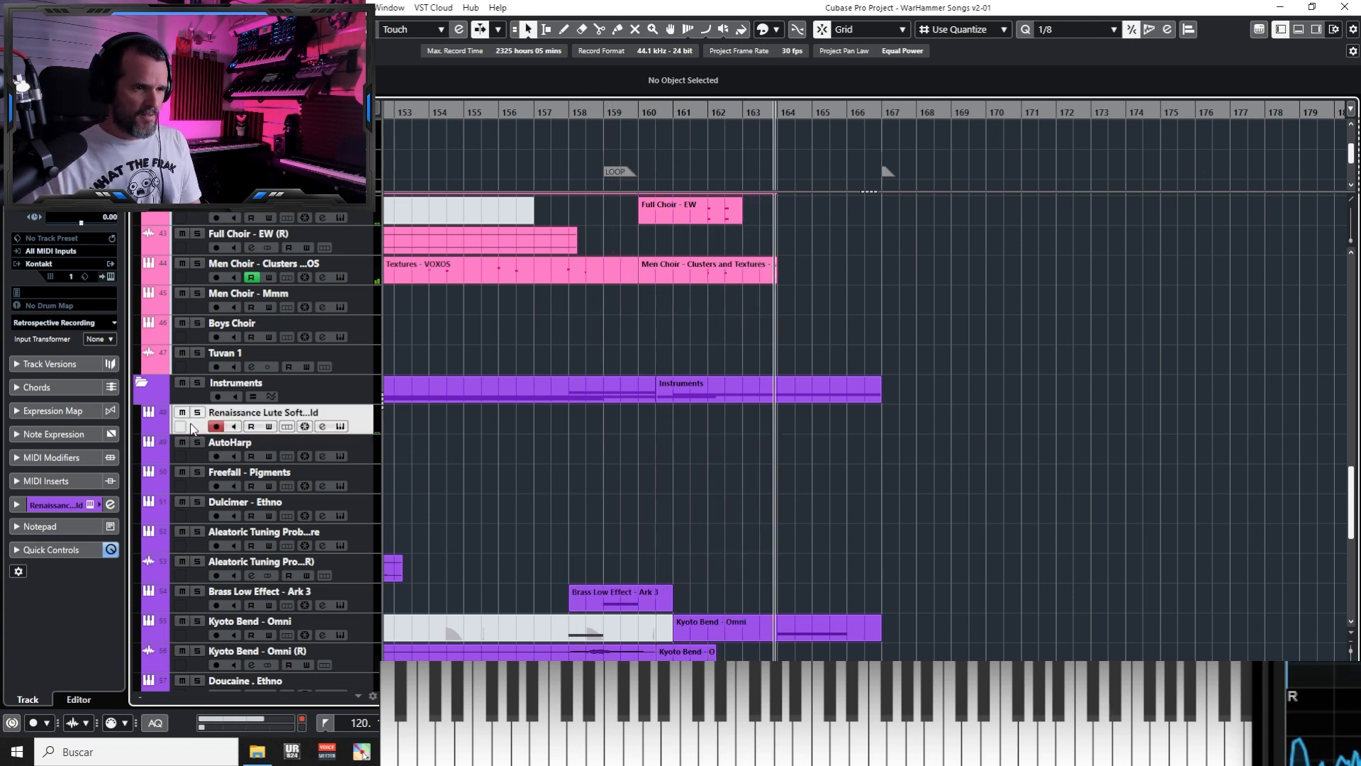
# Try a lute melody take from bar 161 and delete it
pyautogui.press('KP_0')
pyautogui.press('KP_Subtract')
pyautogui.press('KP_Multiply')
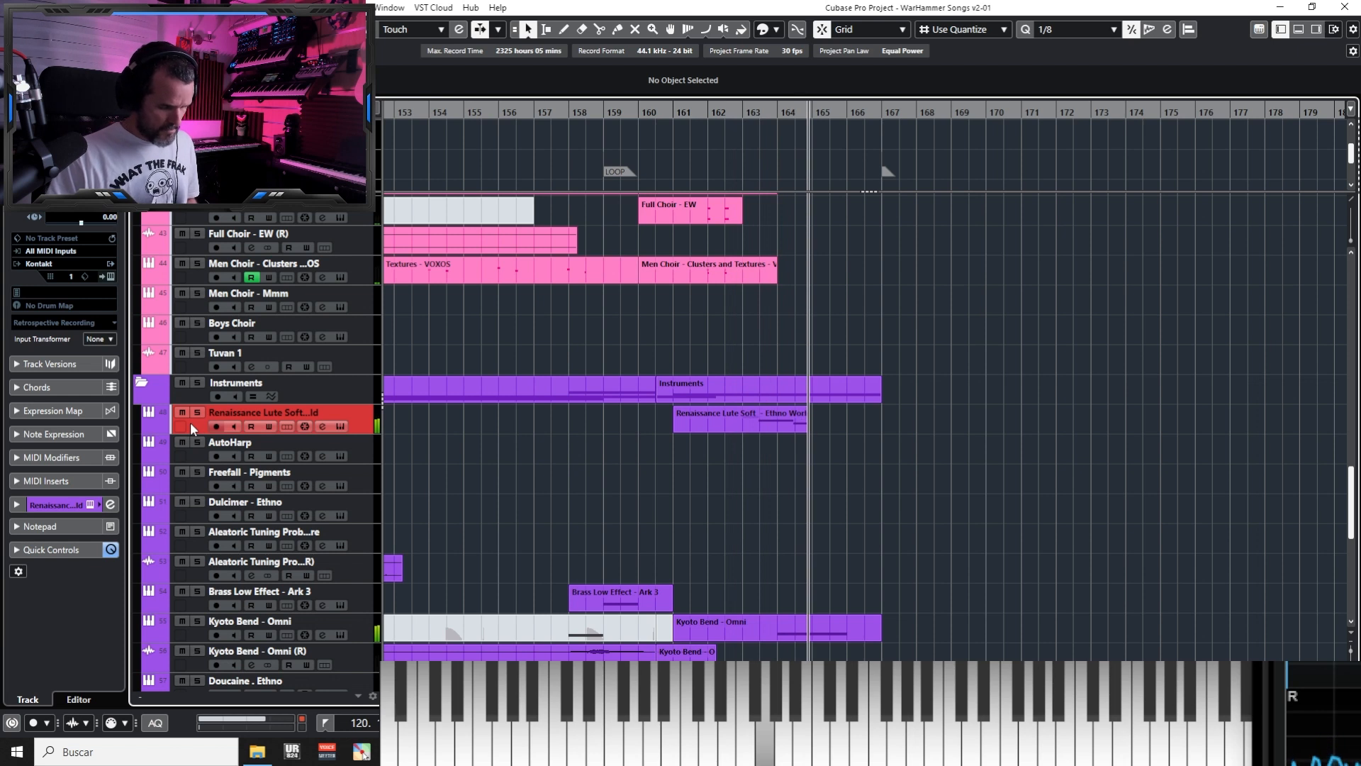
pyautogui.press('space')
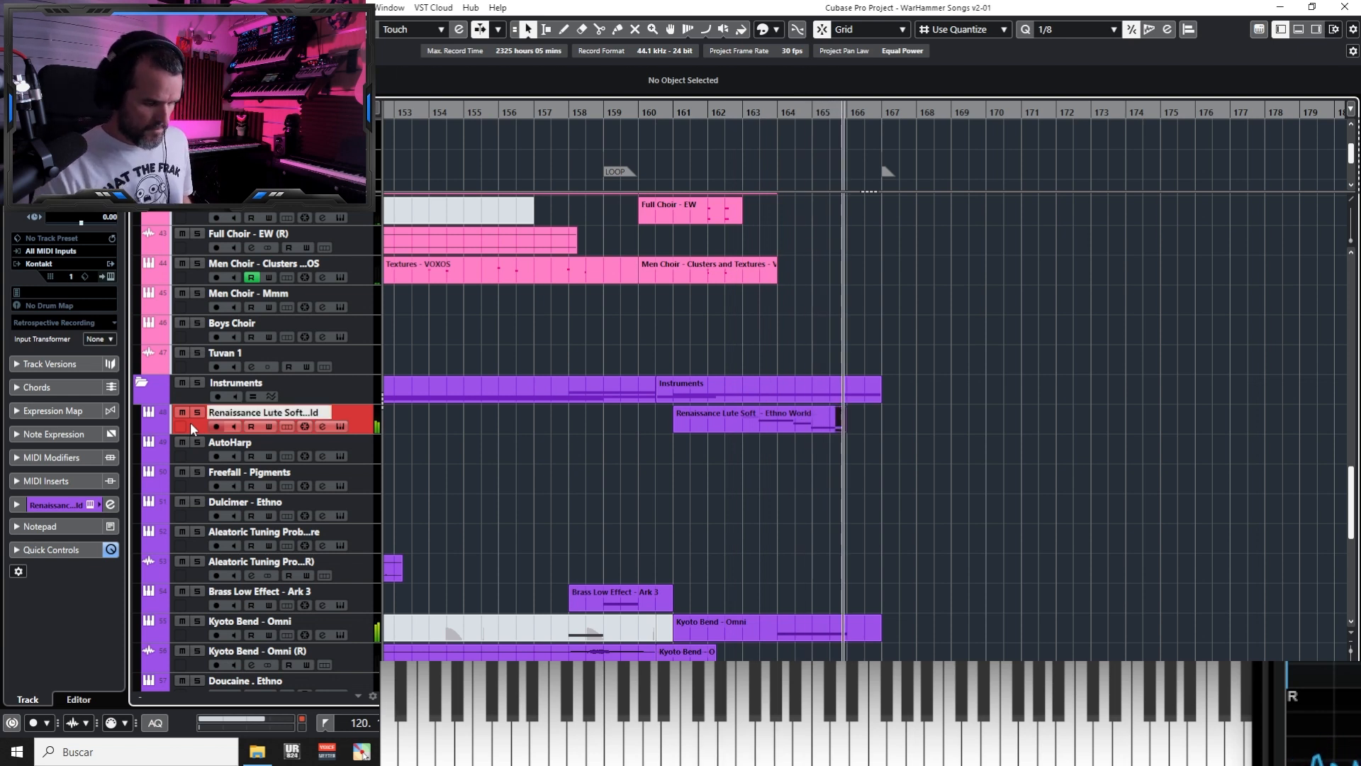
pyautogui.press('Delete')
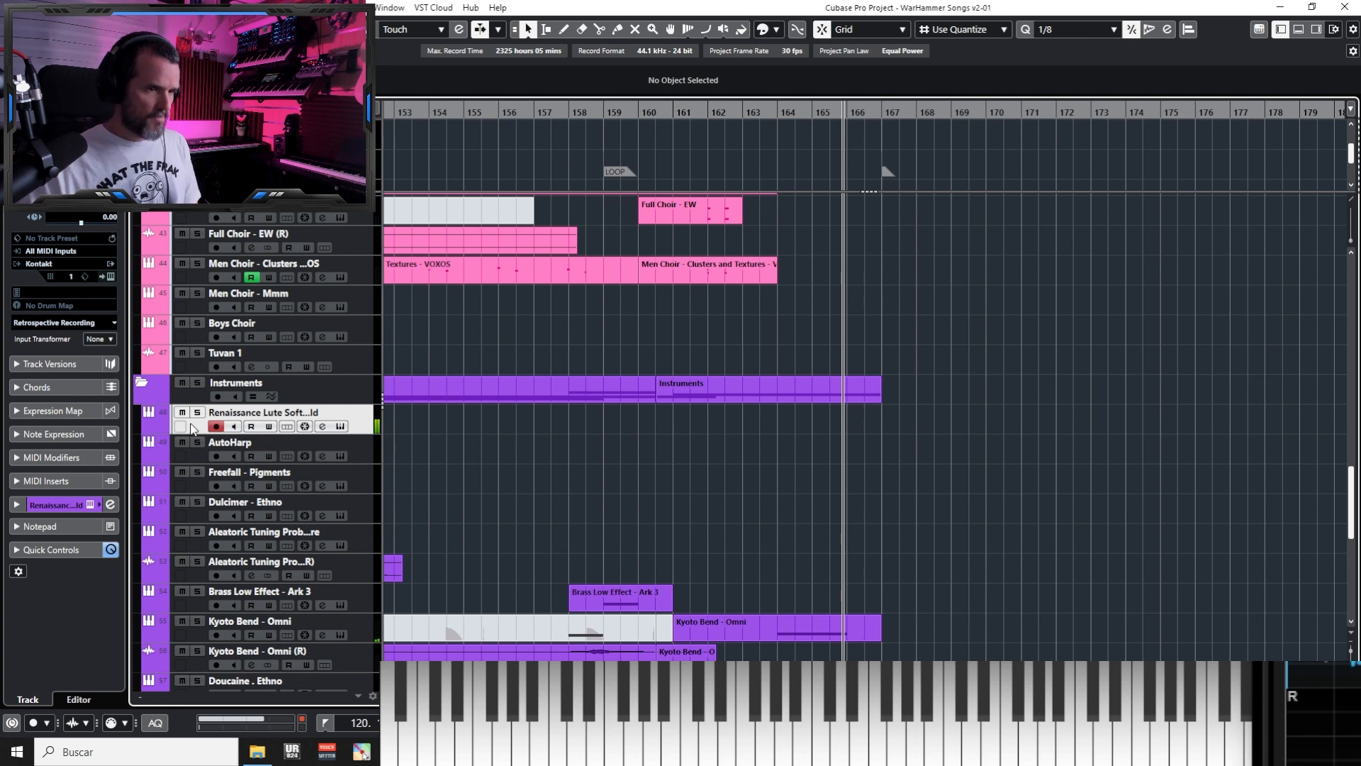
# Show the Renaissance Lute Soft track's volume automation and draw a slight rise from bar 159 to about bar 160
pyautogui.click(148, 426)
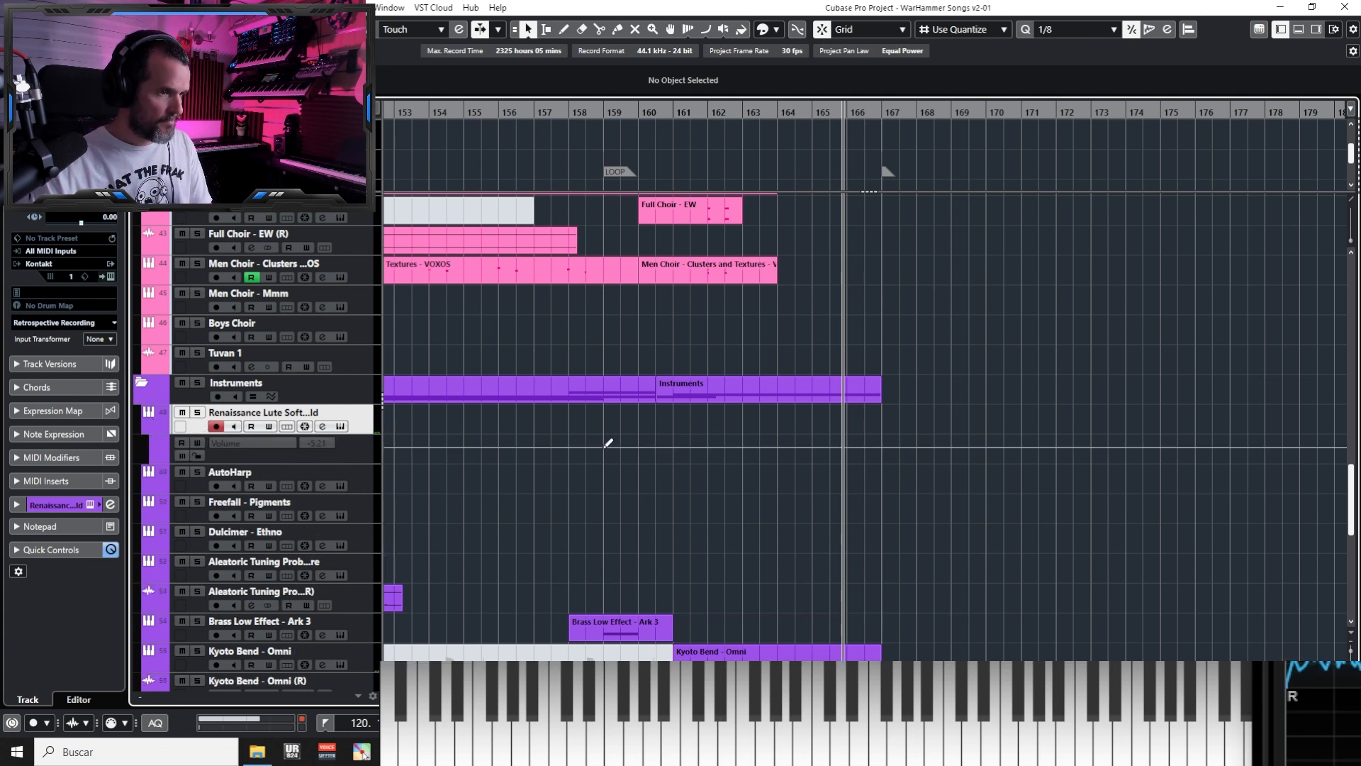
pyautogui.moveTo(604, 446); pyautogui.dragTo(635, 443)
# Record the lute melody in a part from bar 161 to bar 167, with notes starting at bar 163, and check them in the Key Editor
pyautogui.press('KP_0')
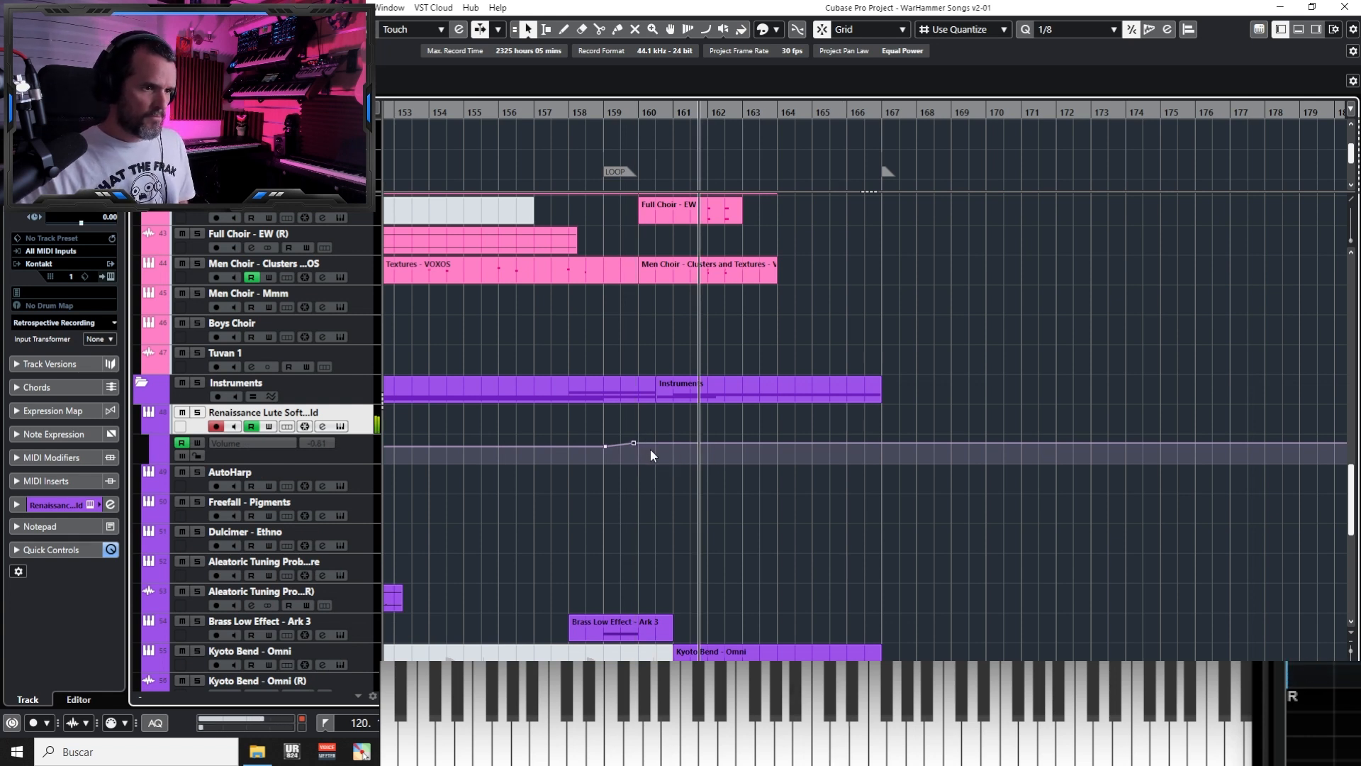
pyautogui.press('KP_Multiply')
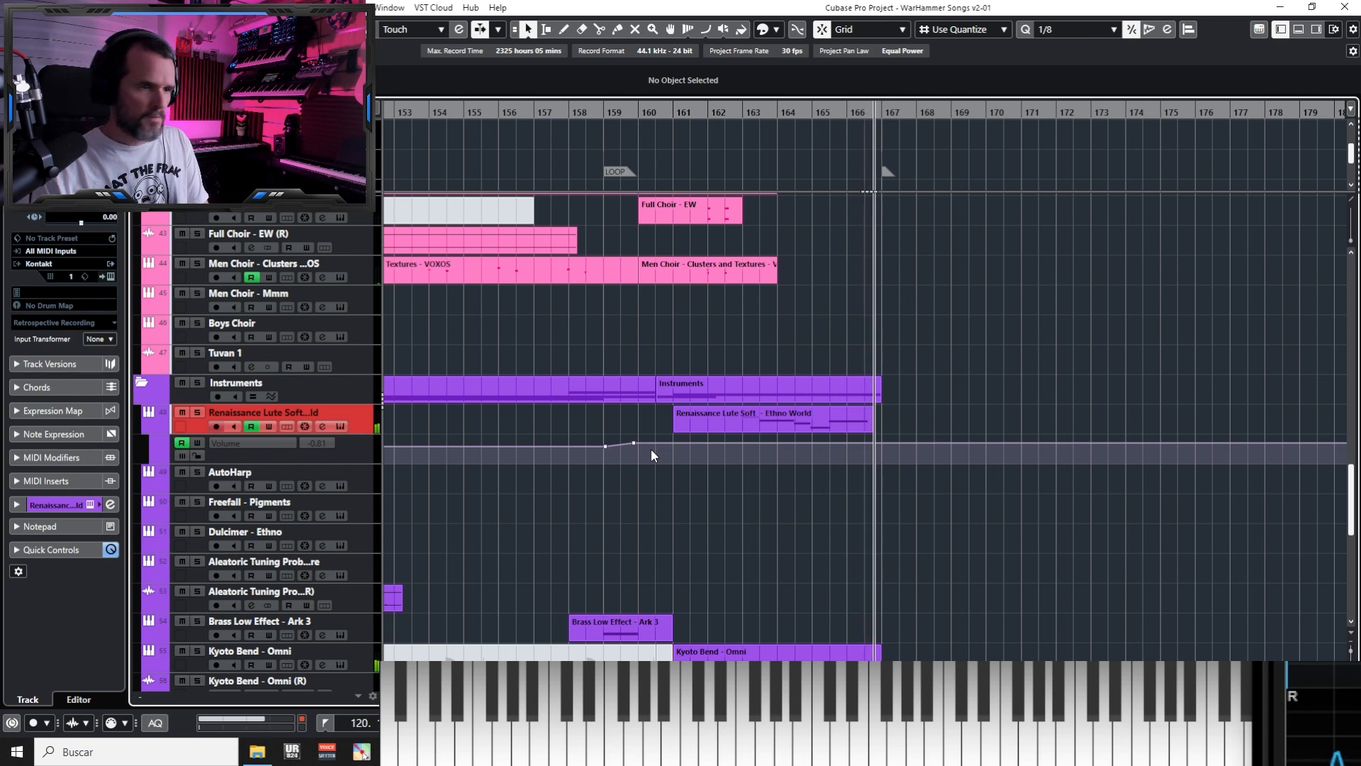
pyautogui.press('space')
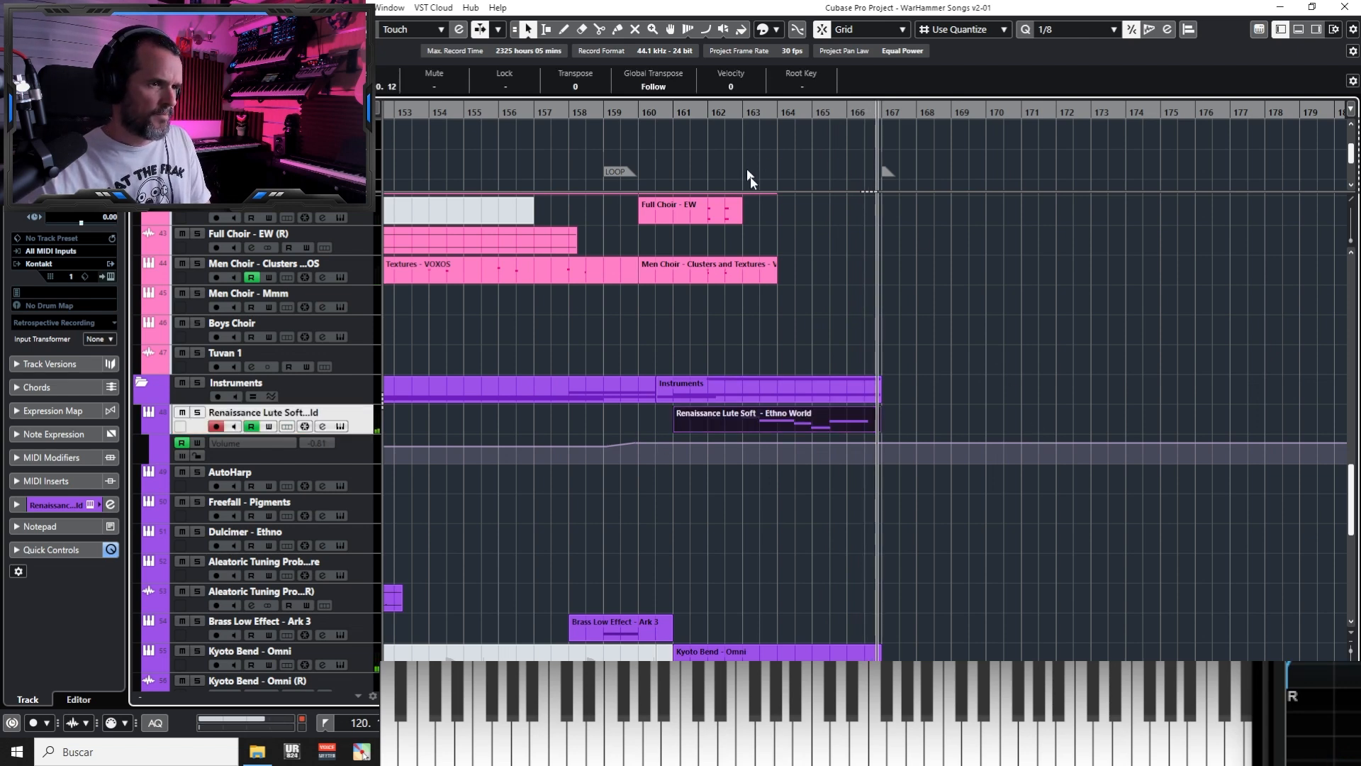
pyautogui.doubleClick(759, 418)
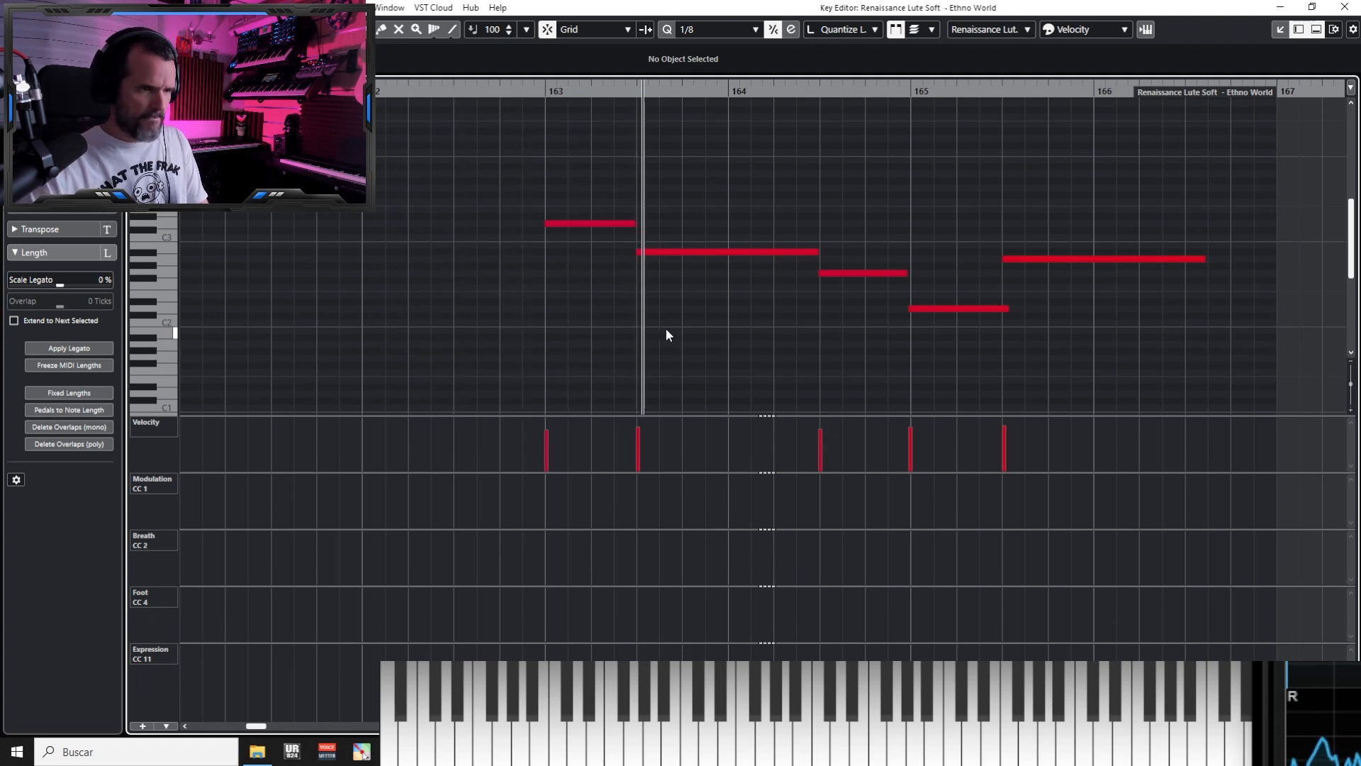
pyautogui.press('Escape')
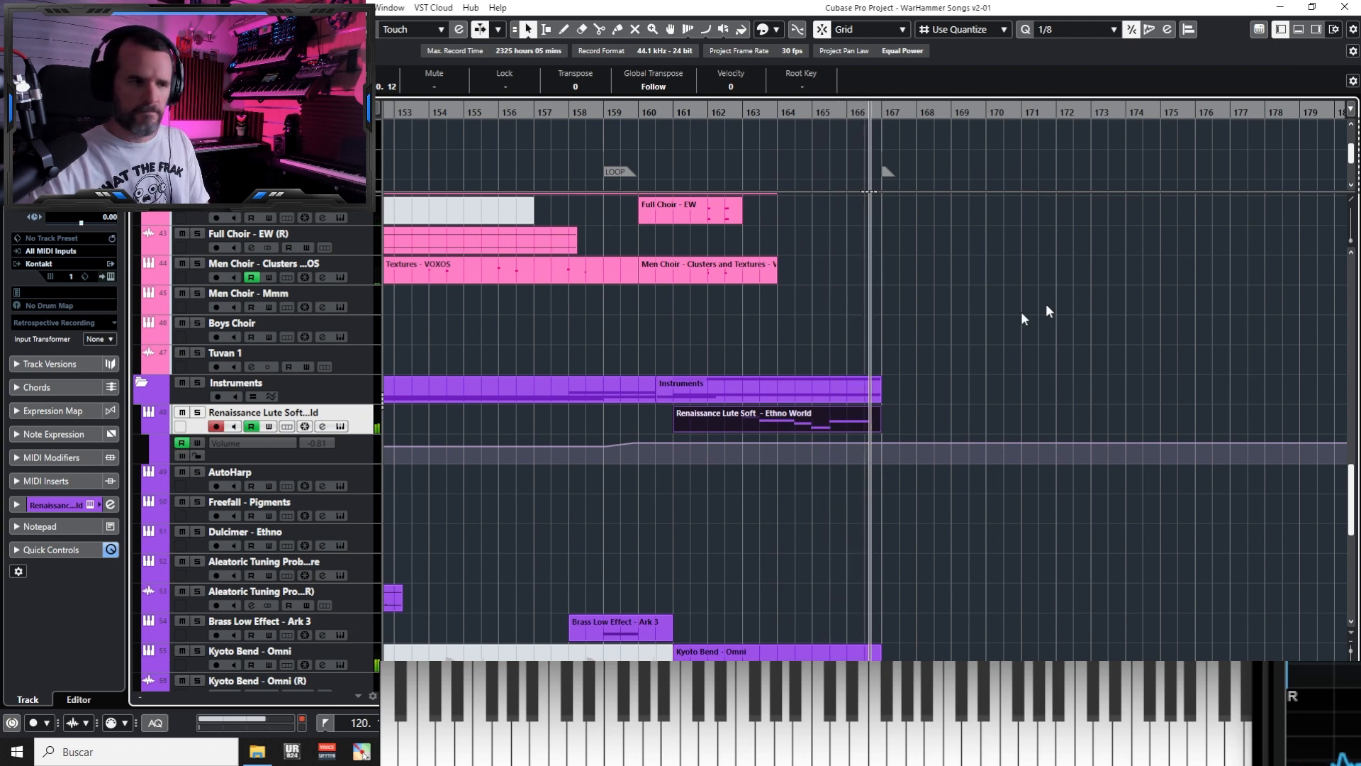
# Play the song from bar 159 and from earlier points around bars 143 and 151 to review how the arrangement leads into the loop
pyautogui.click(606, 120)
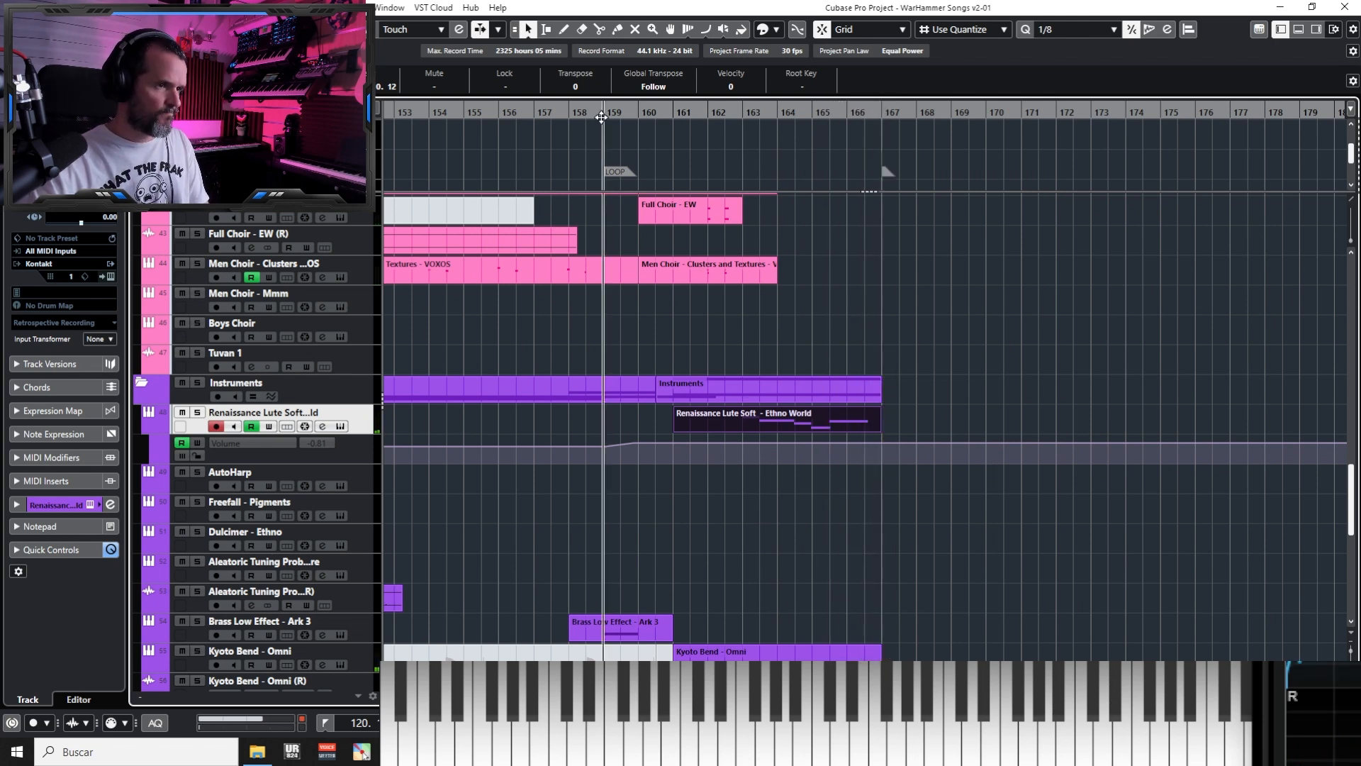
pyautogui.scroll(5, 843, 286)
pyautogui.scroll(2, 843, 287)
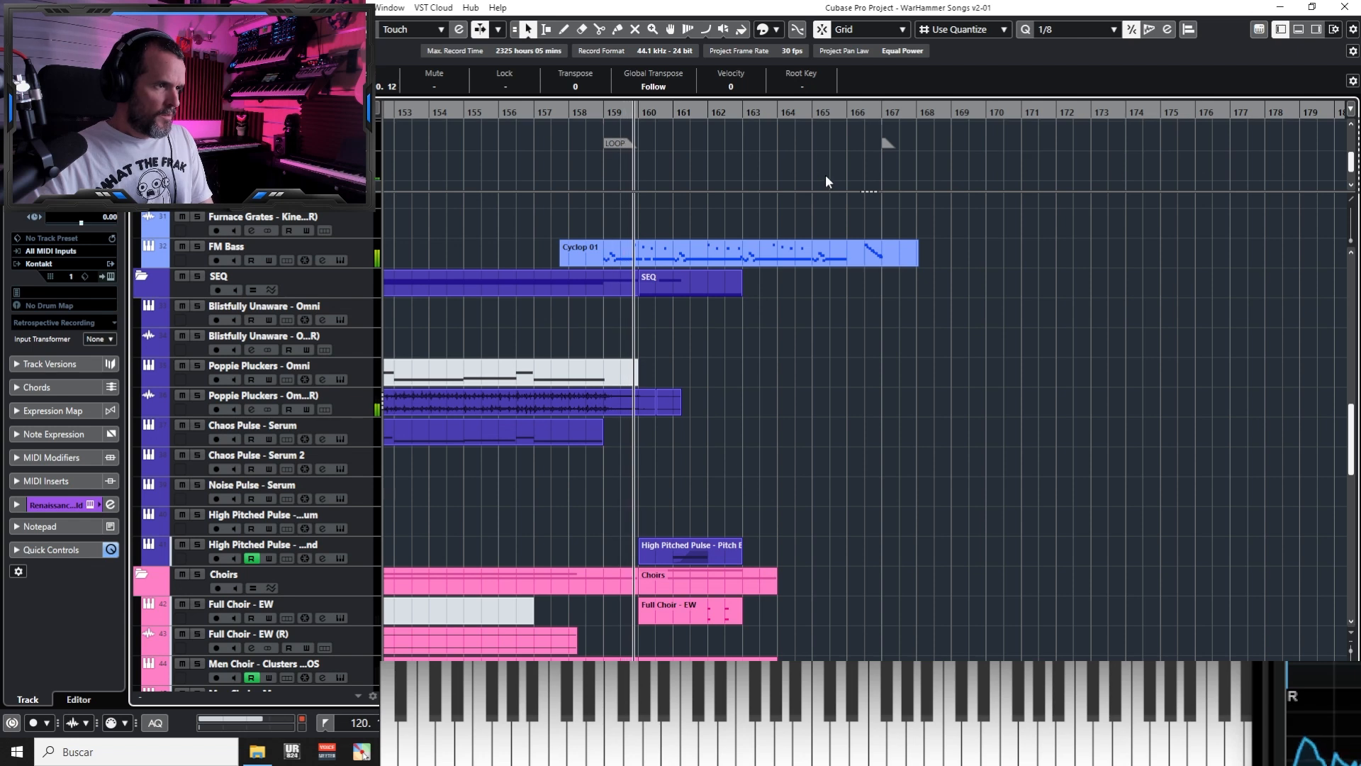
pyautogui.scroll(1, 820, 166)
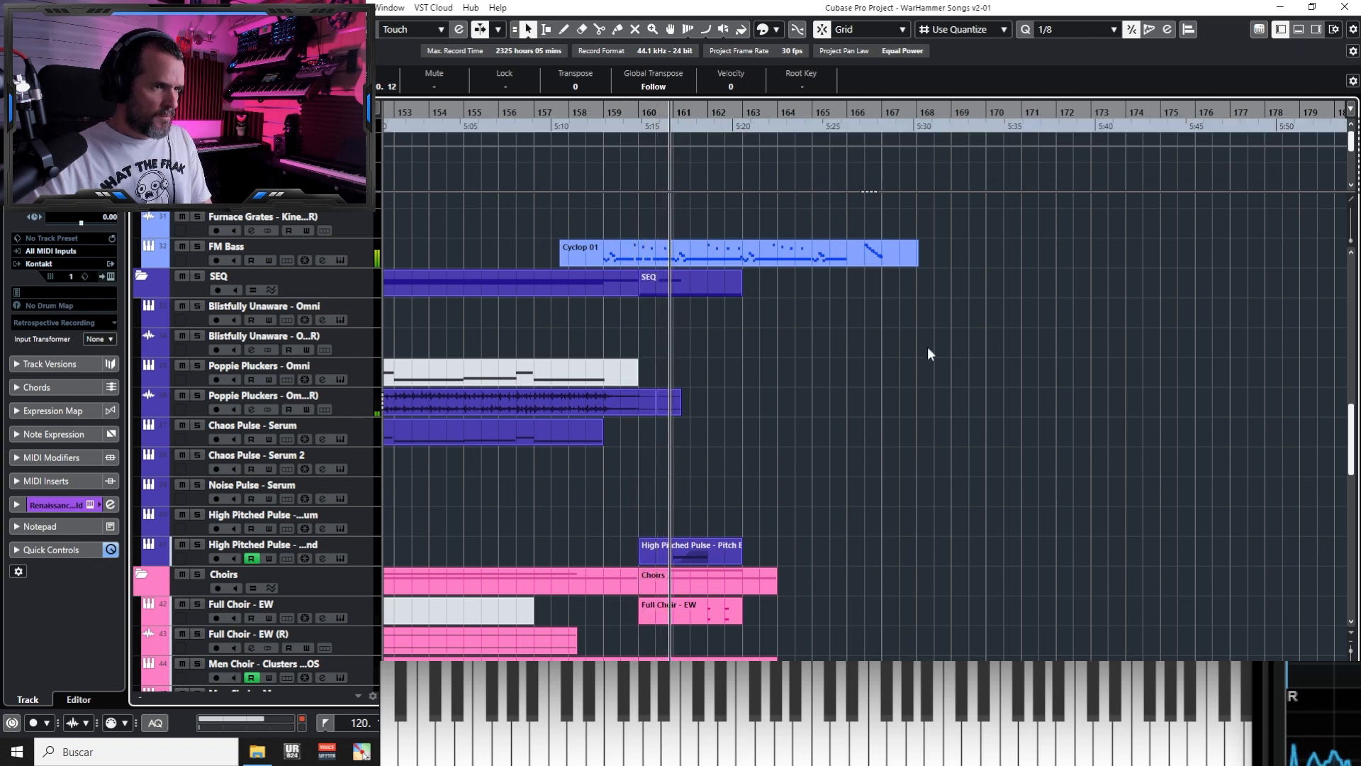
pyautogui.press('h')
pyautogui.press('h')
pyautogui.press('g')
pyautogui.press('g')
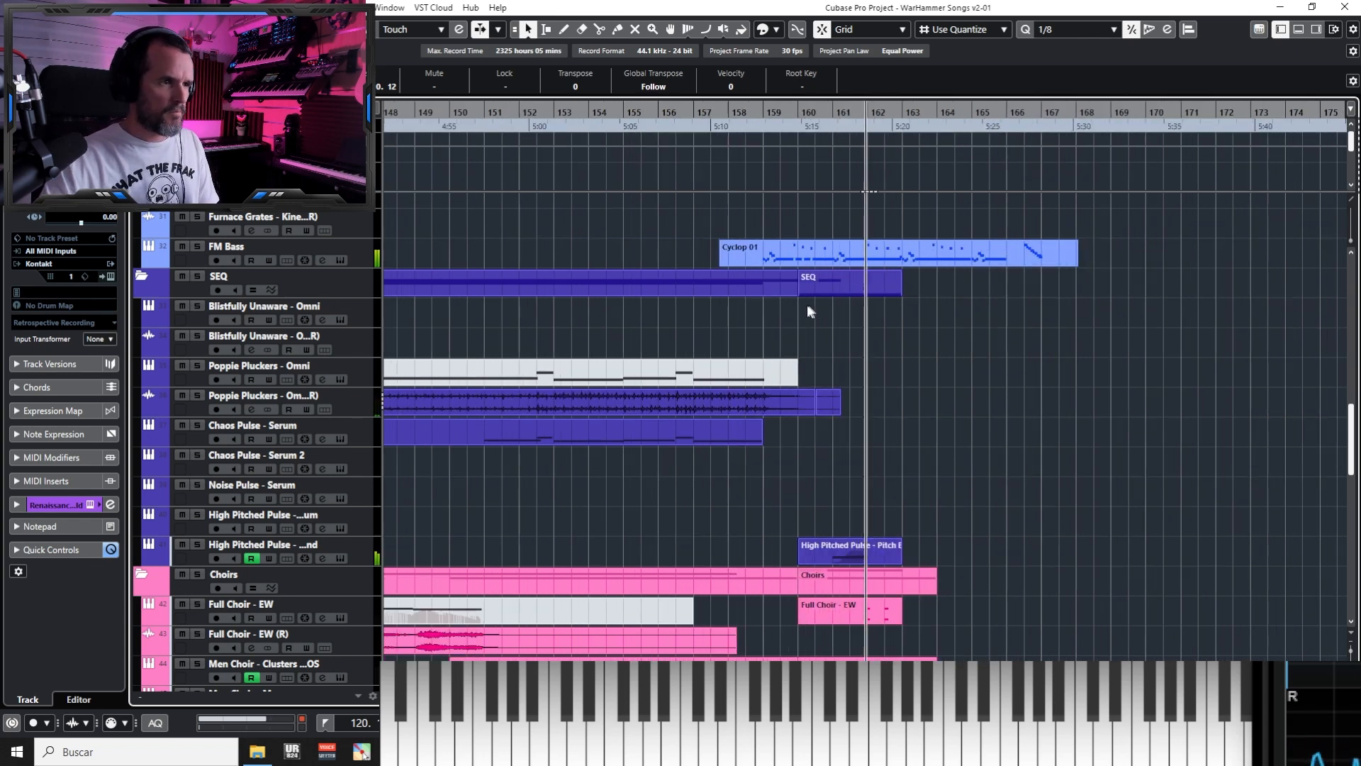
pyautogui.press('g')
pyautogui.click(549, 130)
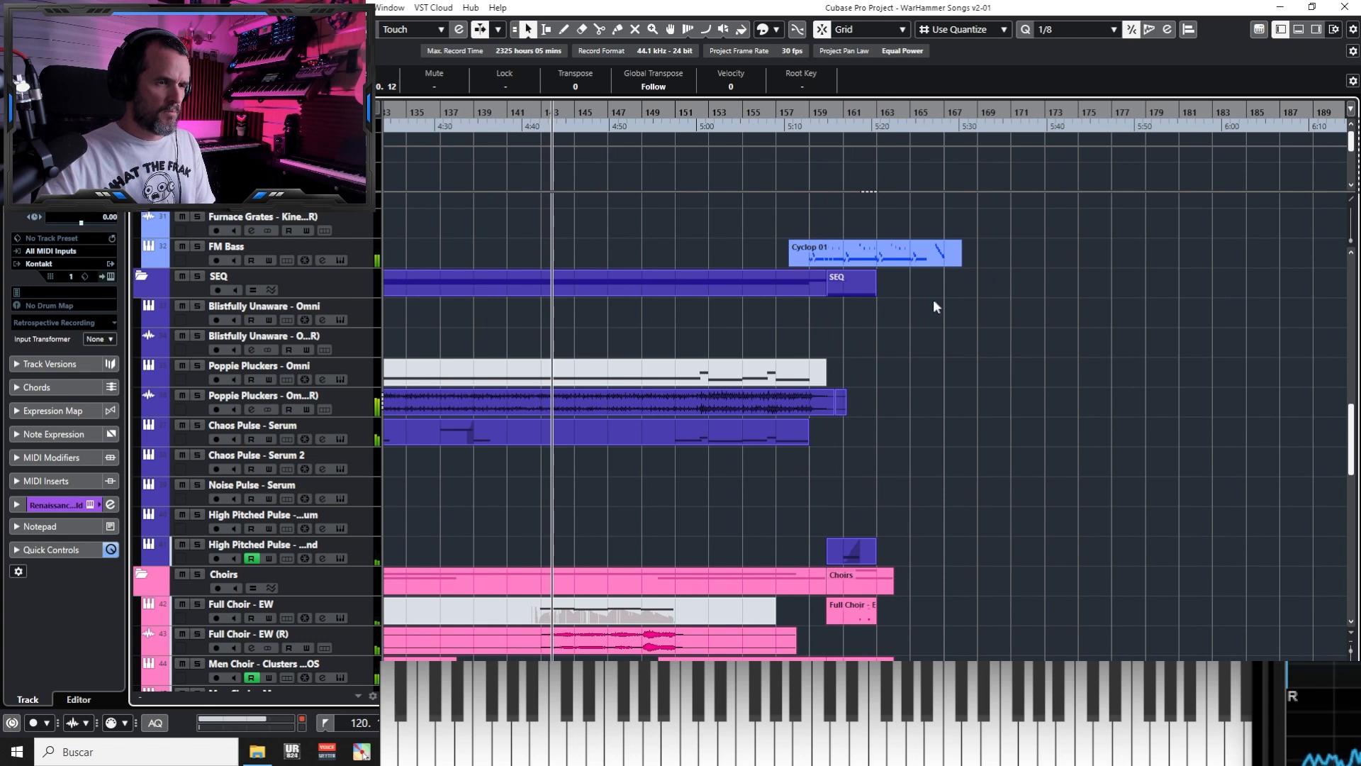
pyautogui.click(687, 131)
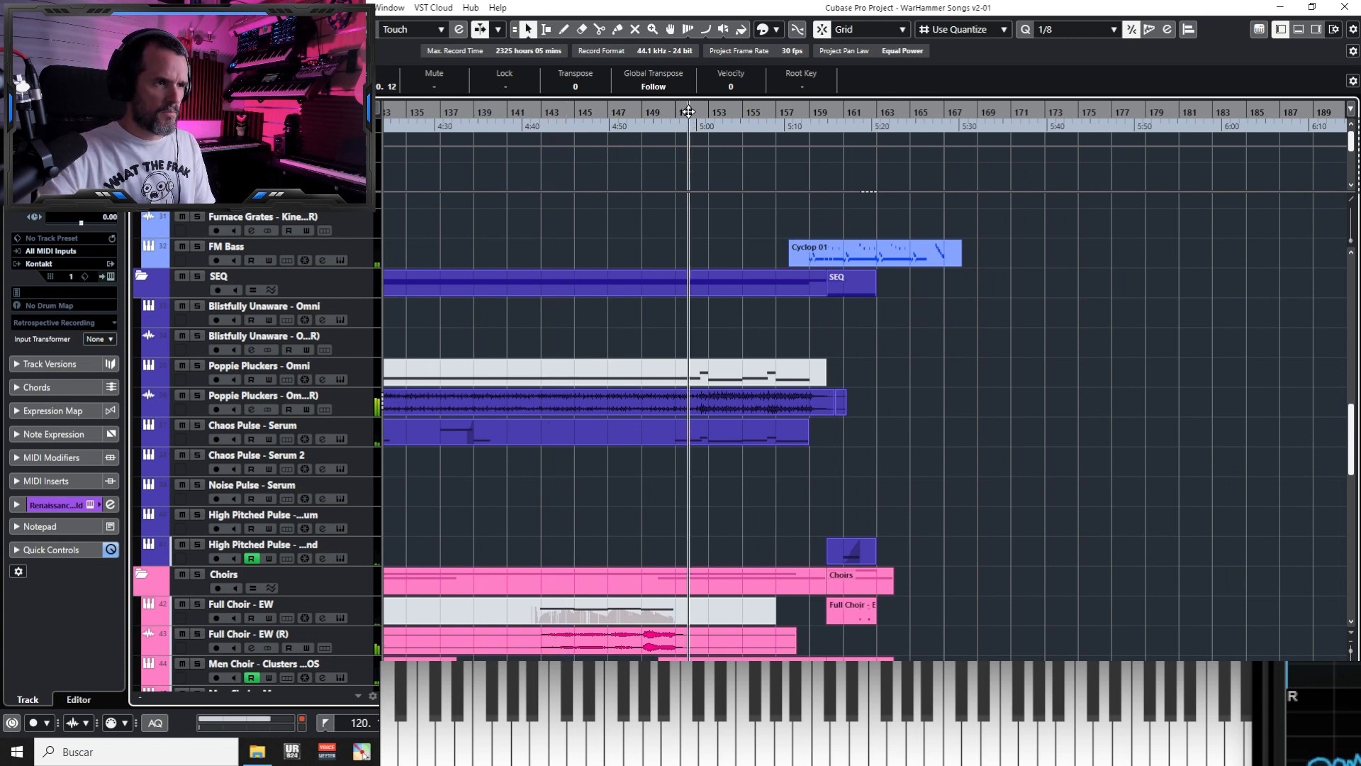
pyautogui.press('h')
pyautogui.press('h')
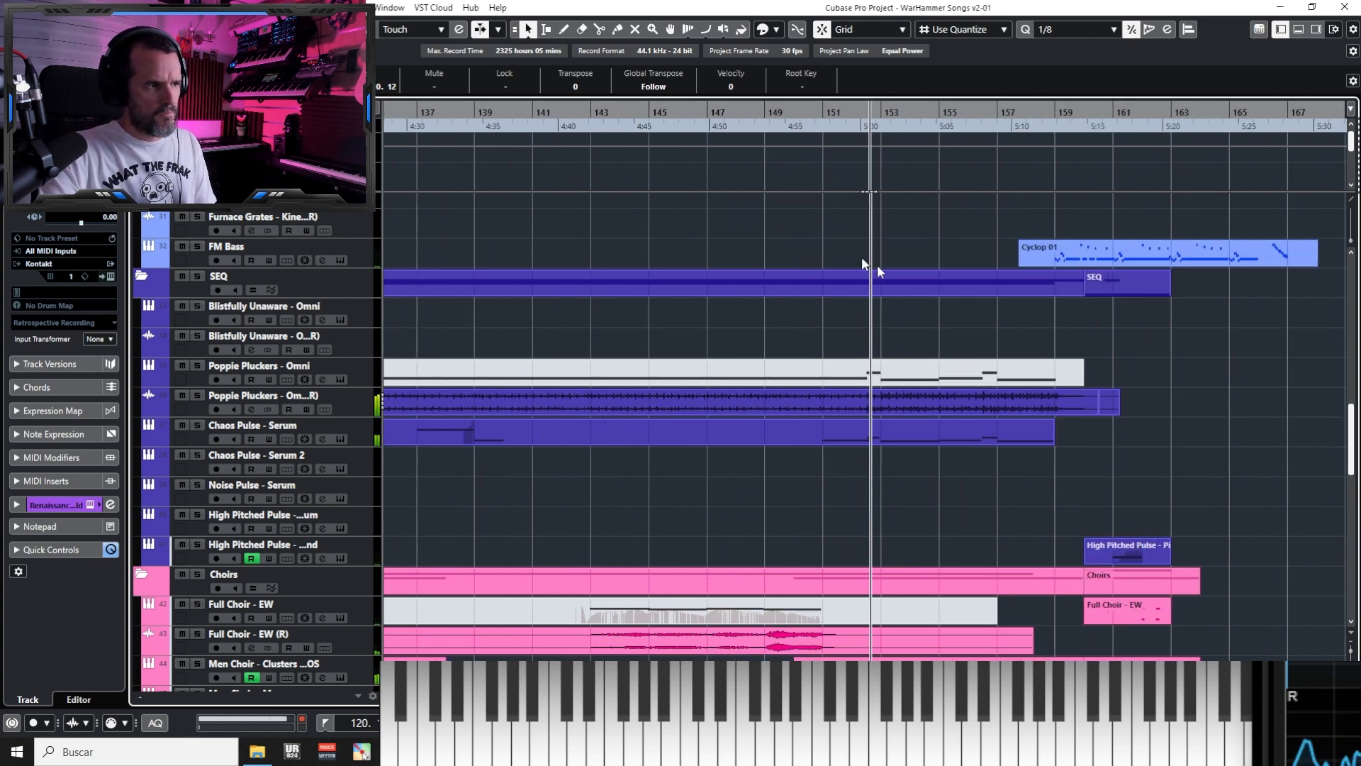
# Select the FM Bass track and examine its OneKnob Driver and OneKnob Filter inserts during playback
pyautogui.click(359, 253)
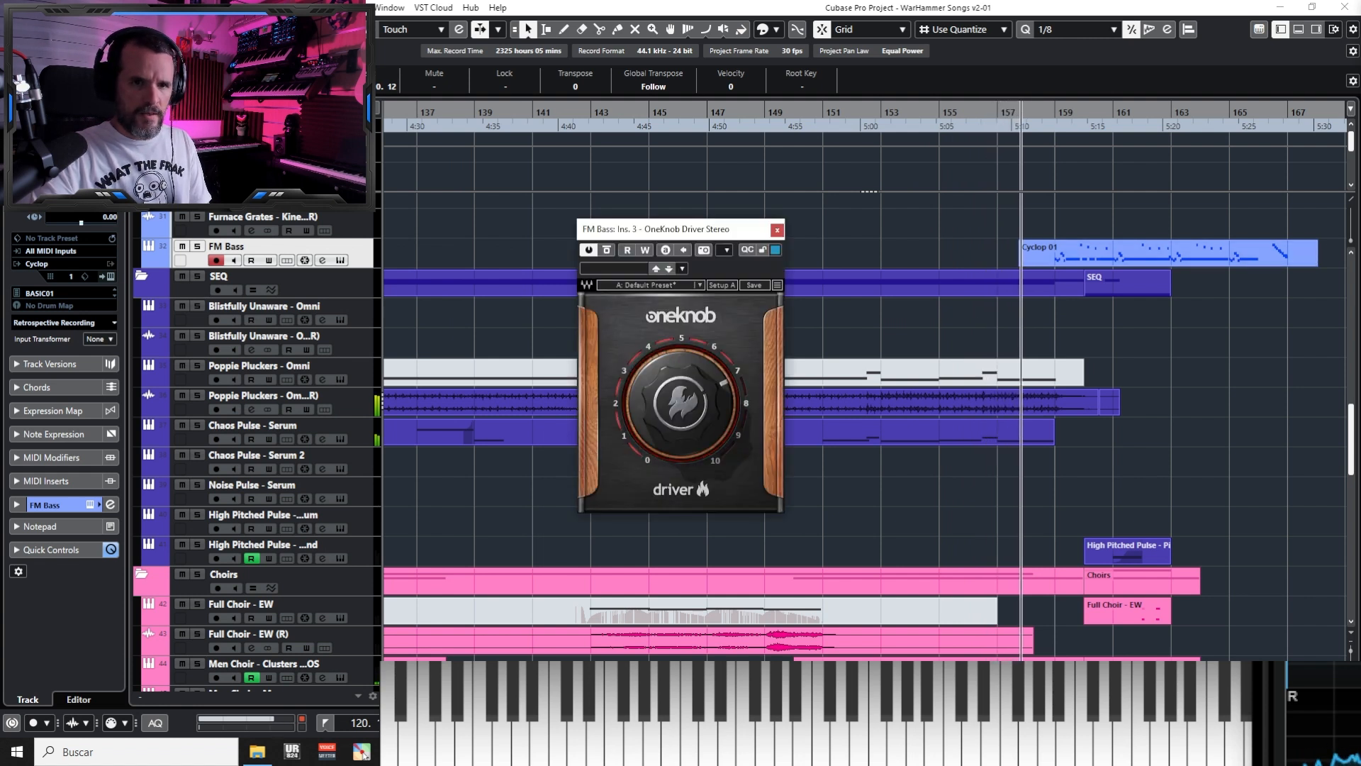
pyautogui.moveTo(1098, 397)
pyautogui.mouseDown()
pyautogui.moveTo(1098, 496)
pyautogui.moveTo(1098, 397)
pyautogui.mouseUp()
pyautogui.press('space')
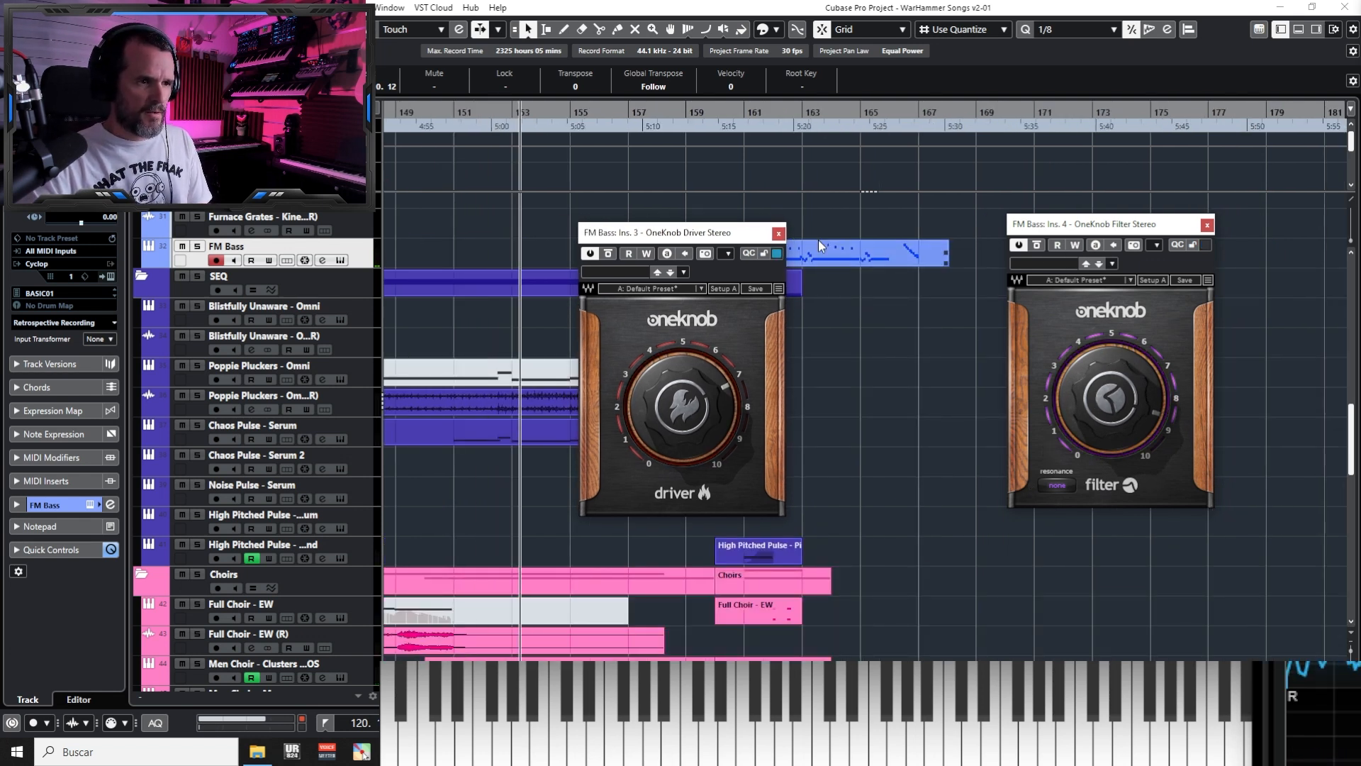
# Close the OneKnob Driver window and enable automation read and write in the FM Bass OneKnob Filter, setting its resonance to high
pyautogui.click(777, 229)
pyautogui.click(791, 248)
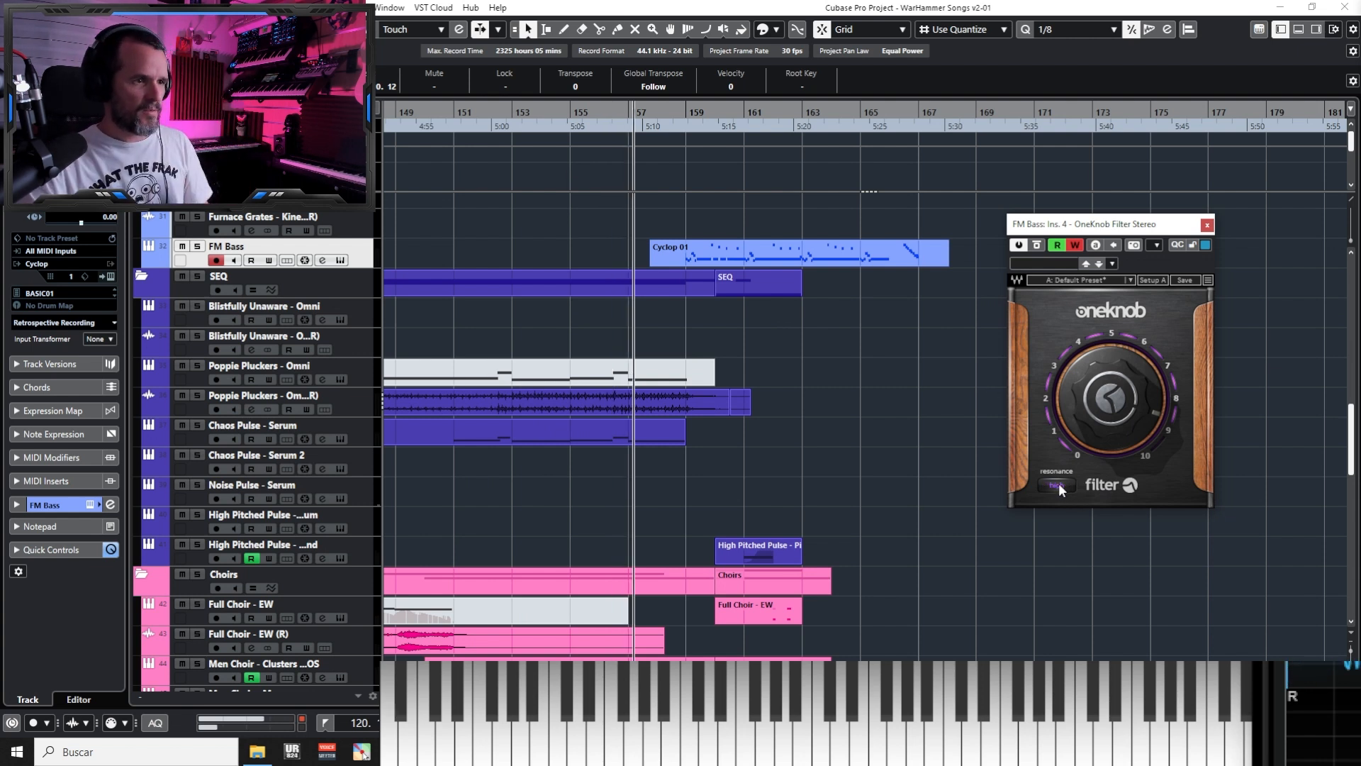
pyautogui.click(732, 249)
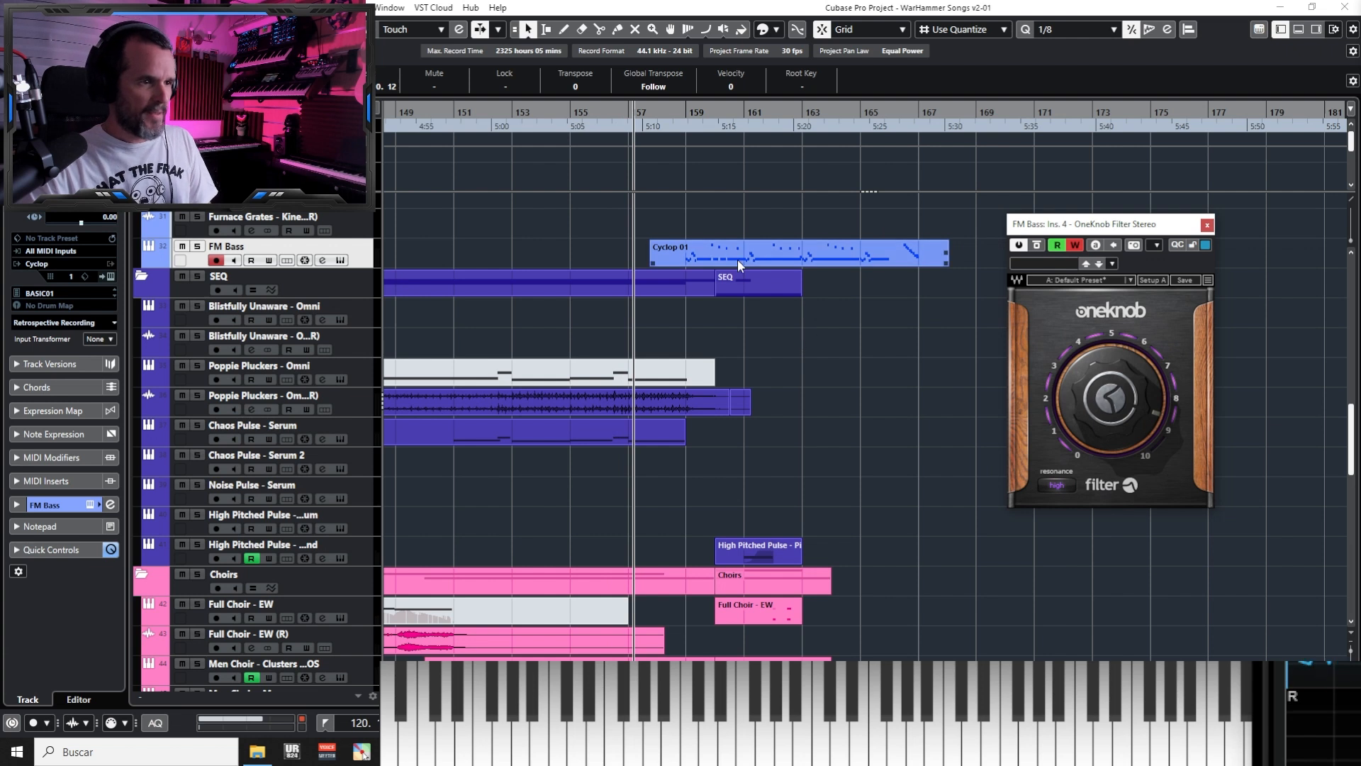
pyautogui.click(745, 277)
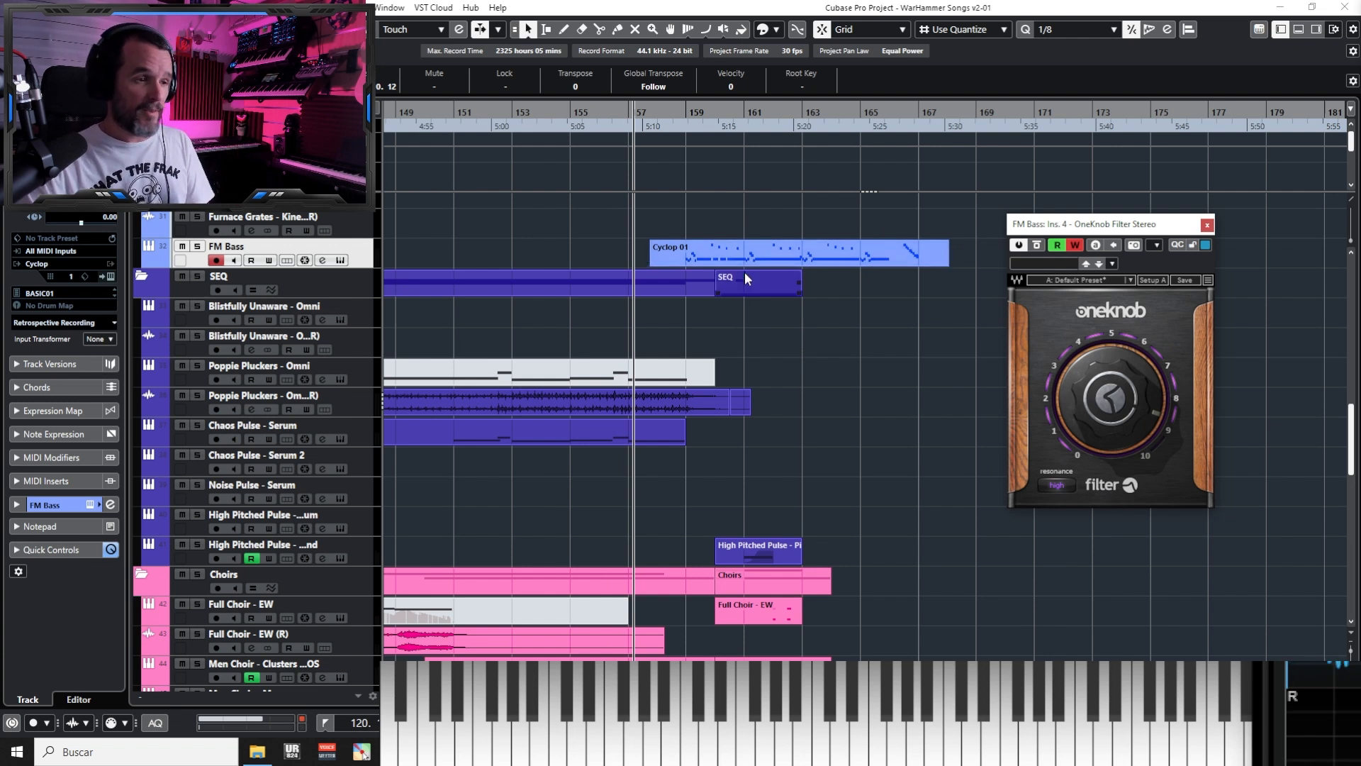
pyautogui.click(952, 378)
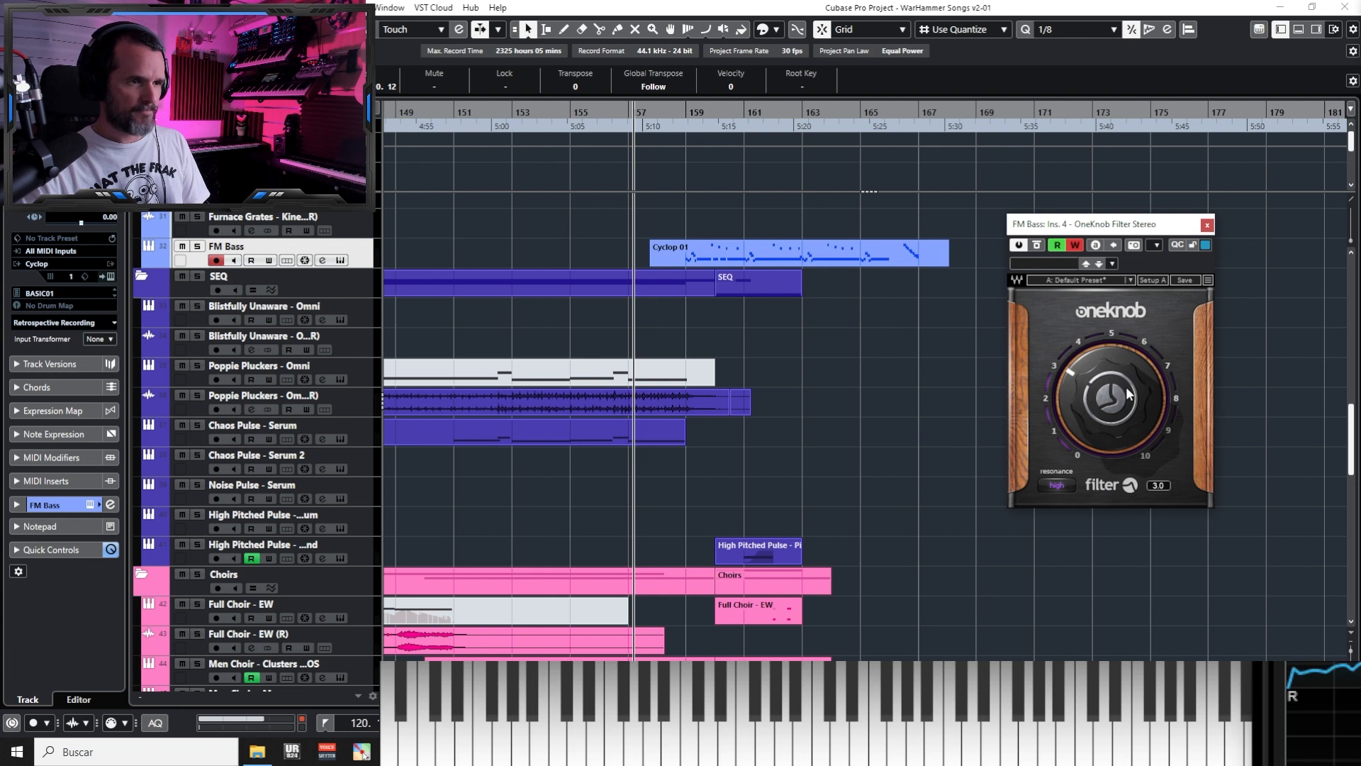
# Try OneKnob Filter settings between 3.9 and 5.2 on the FM Bass during playback
pyautogui.moveTo(1127, 394); pyautogui.dragTo(1127, 382)
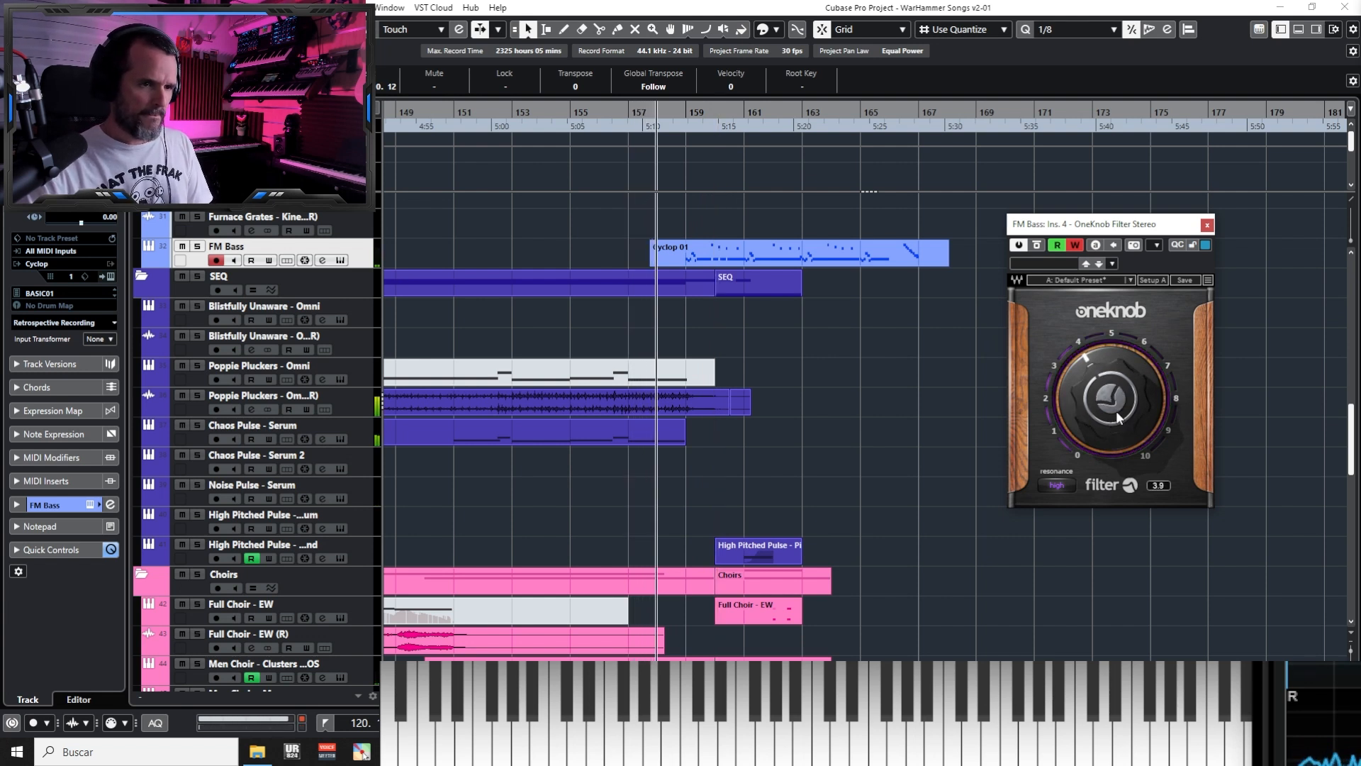
pyautogui.scroll(6, 1118, 417)
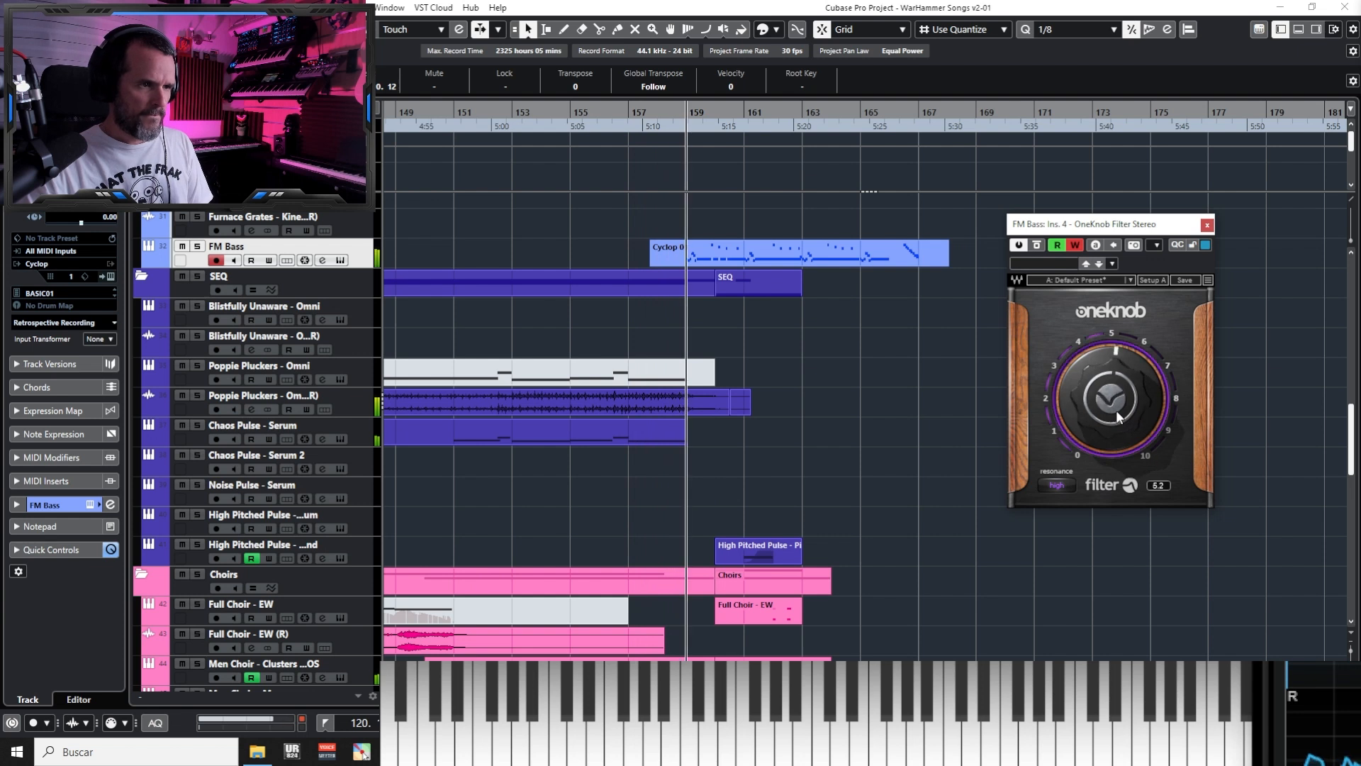
pyautogui.scroll(-6, 1118, 417)
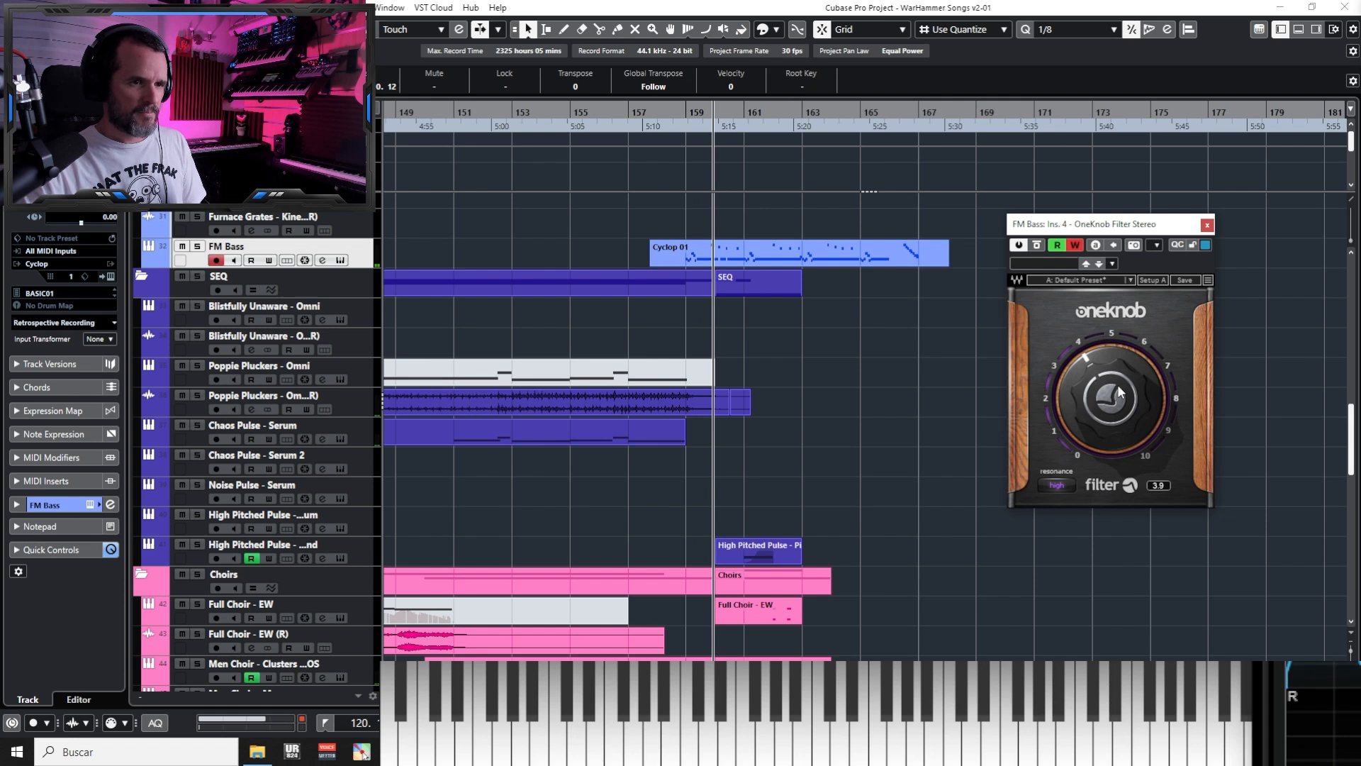
# Show the FM Bass track's automation for the OneKnob Filter parameter and undo the stray automation point
pyautogui.click(149, 261)
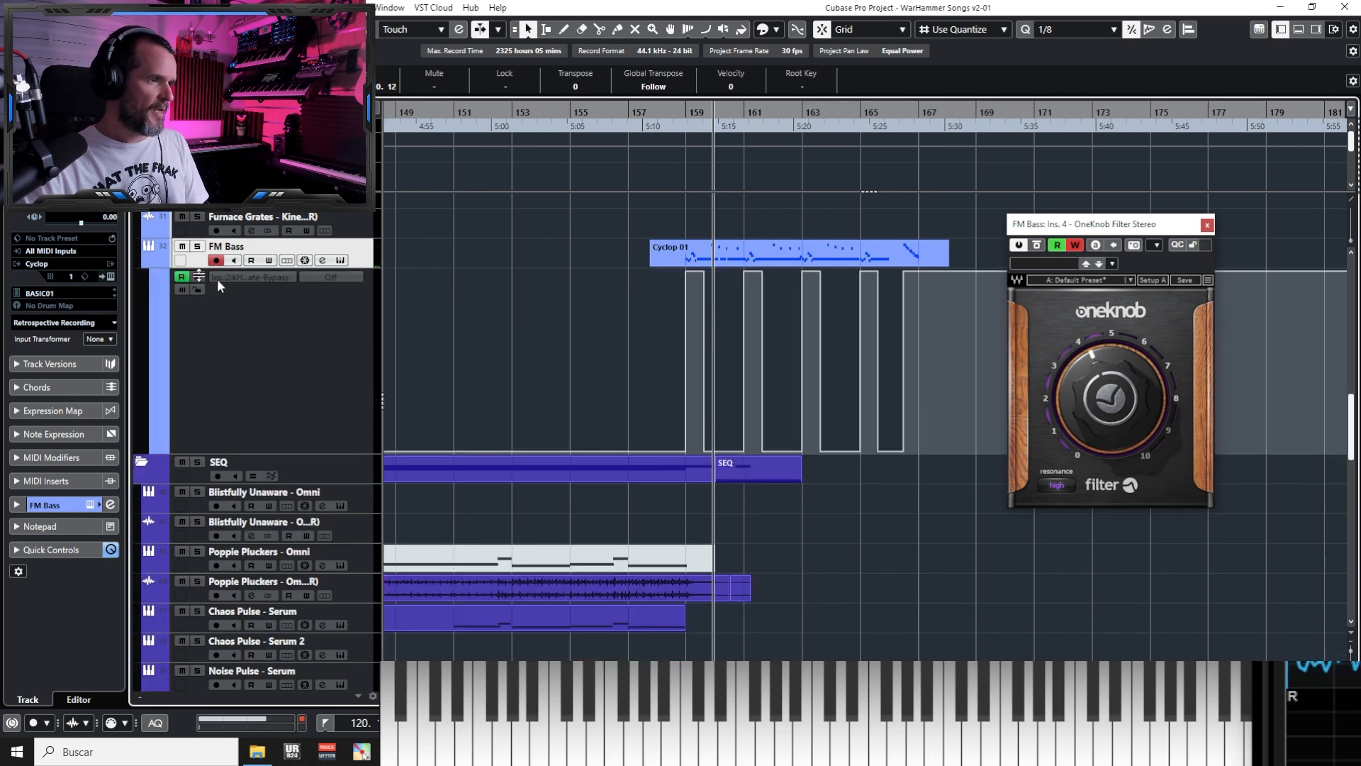
pyautogui.click(261, 271)
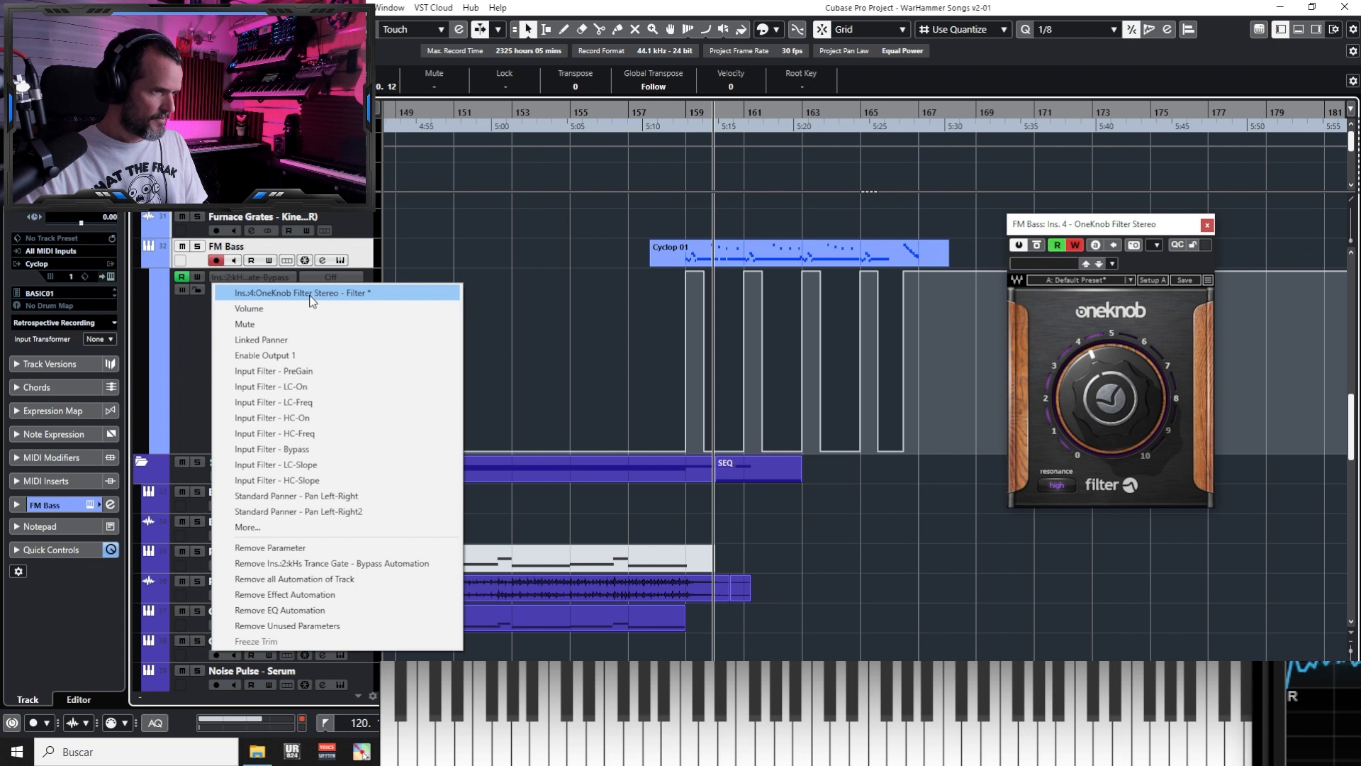
pyautogui.click(310, 294)
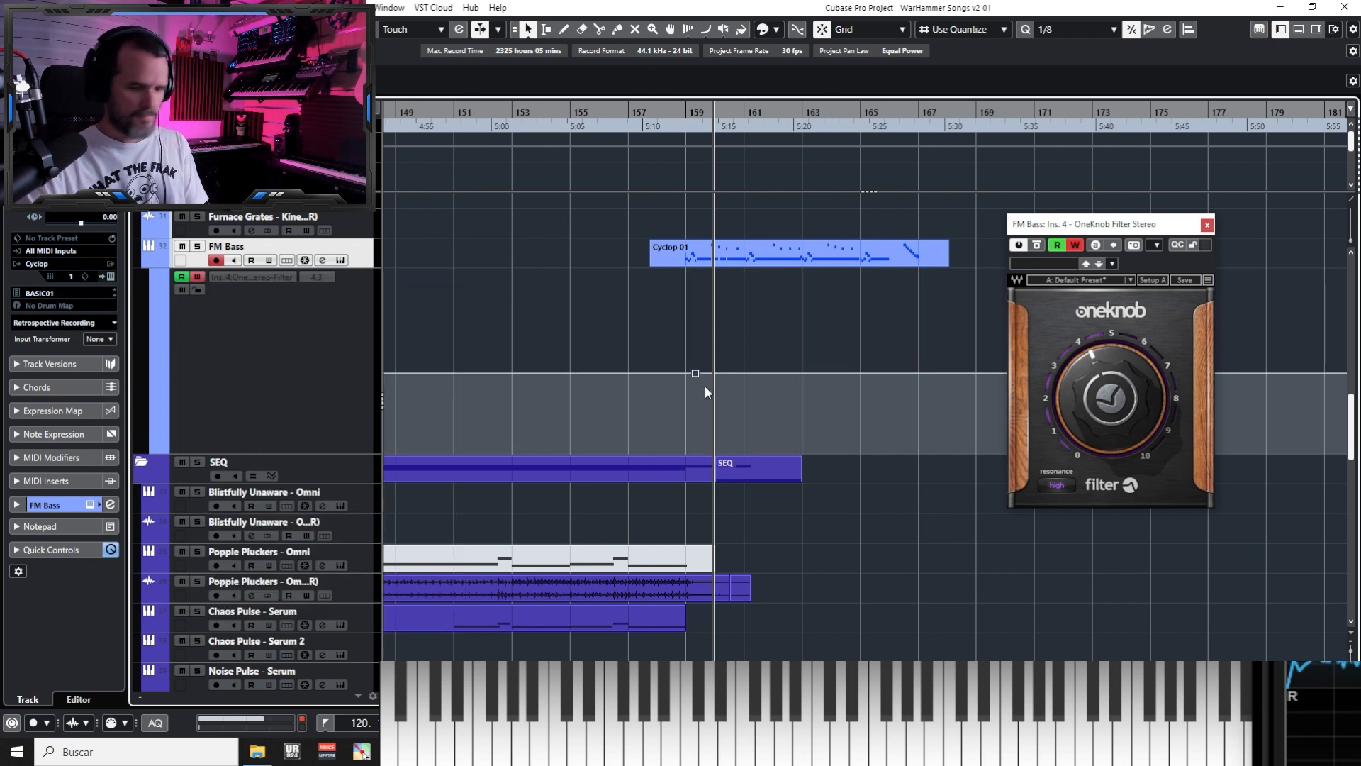
pyautogui.hotkey('ctrl', 'z')
# Play the FM Bass part repeatedly while raising the OneKnob Filter through 5.4 and 6.6 to 7.2
pyautogui.press('KP_Subtract')
pyautogui.press('space')
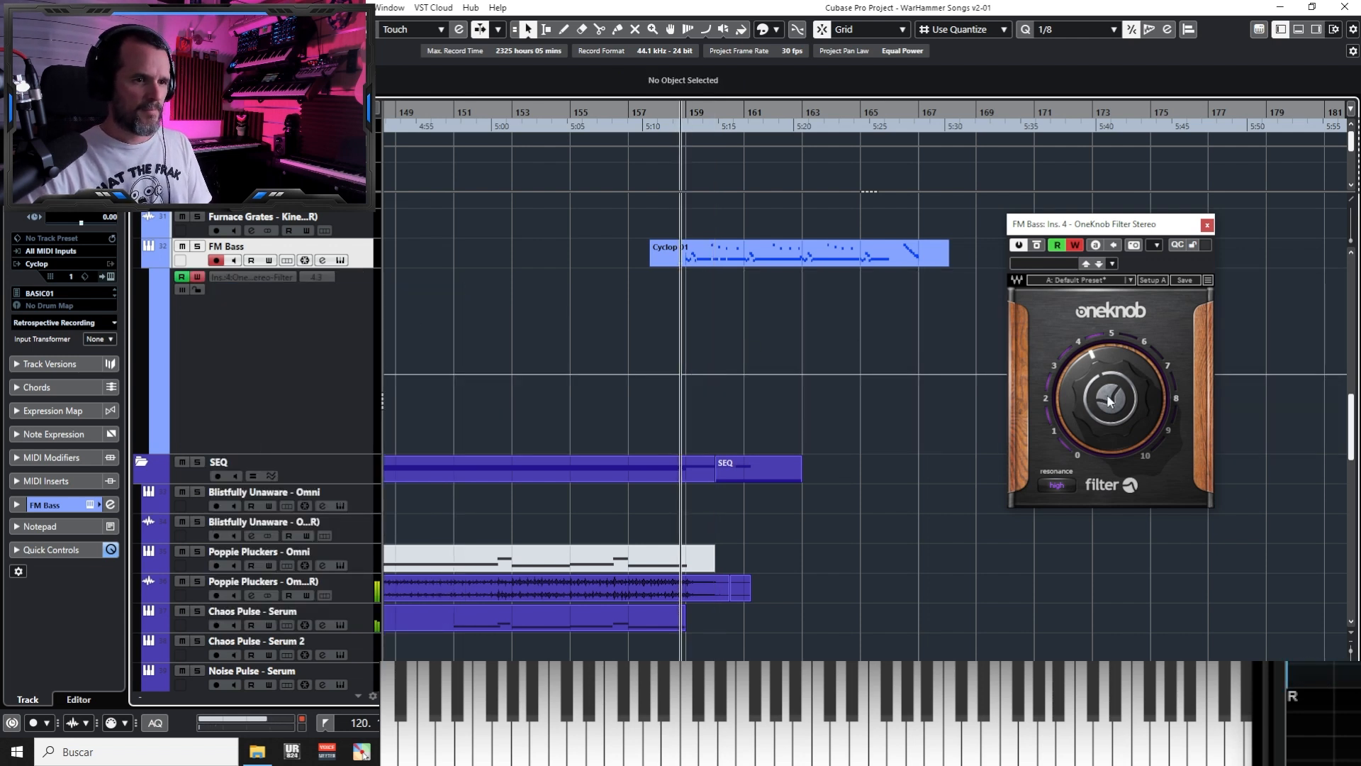
pyautogui.moveTo(1108, 394); pyautogui.dragTo(1107, 368)
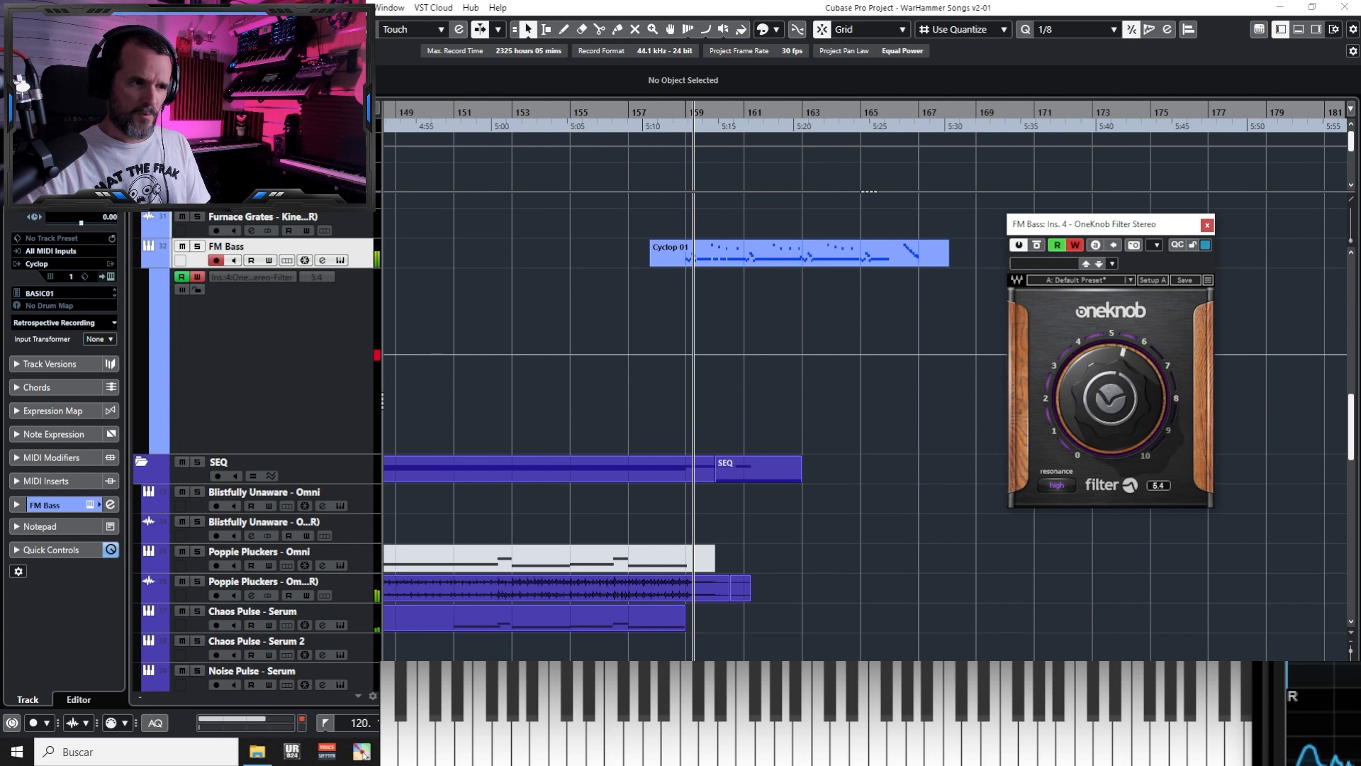
pyautogui.press('KP_Subtract')
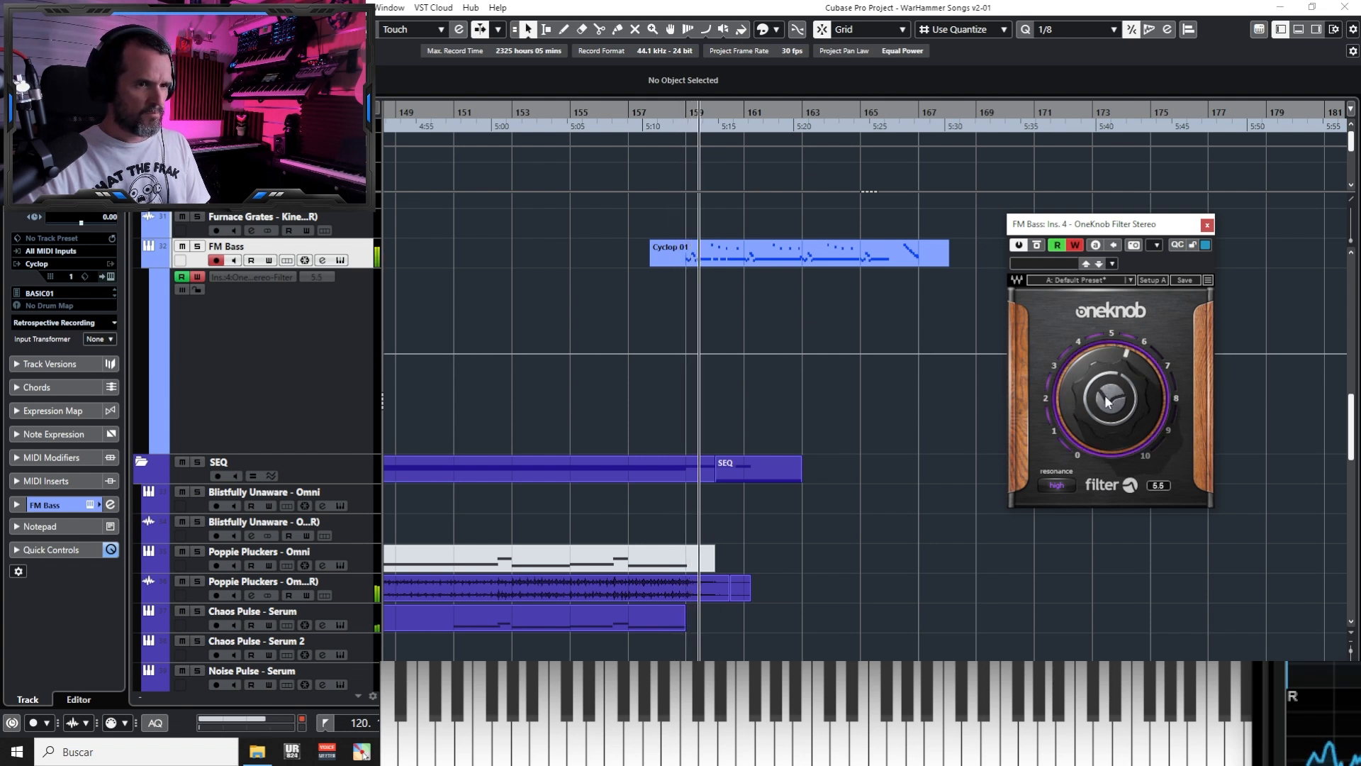
pyautogui.moveTo(1108, 401); pyautogui.dragTo(1108, 389)
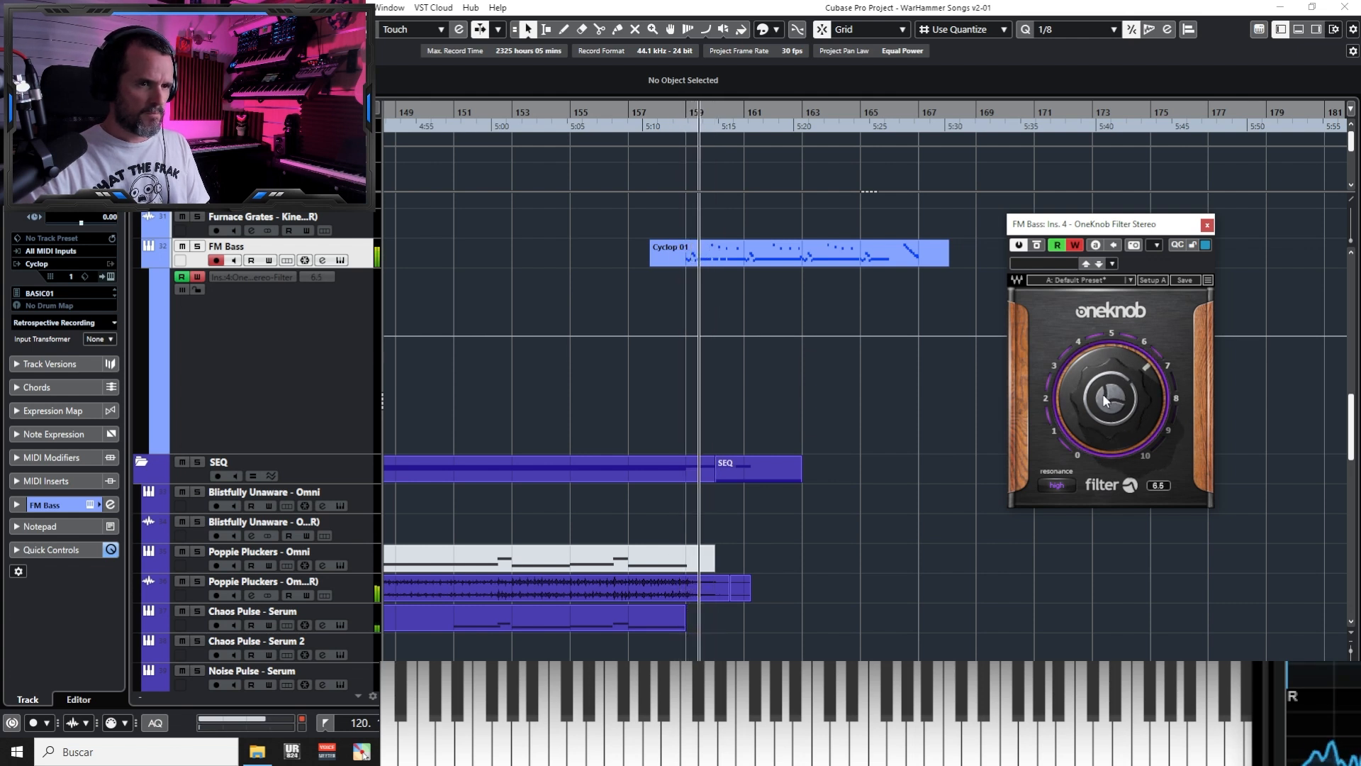
pyautogui.moveTo(1105, 399); pyautogui.dragTo(1105, 396)
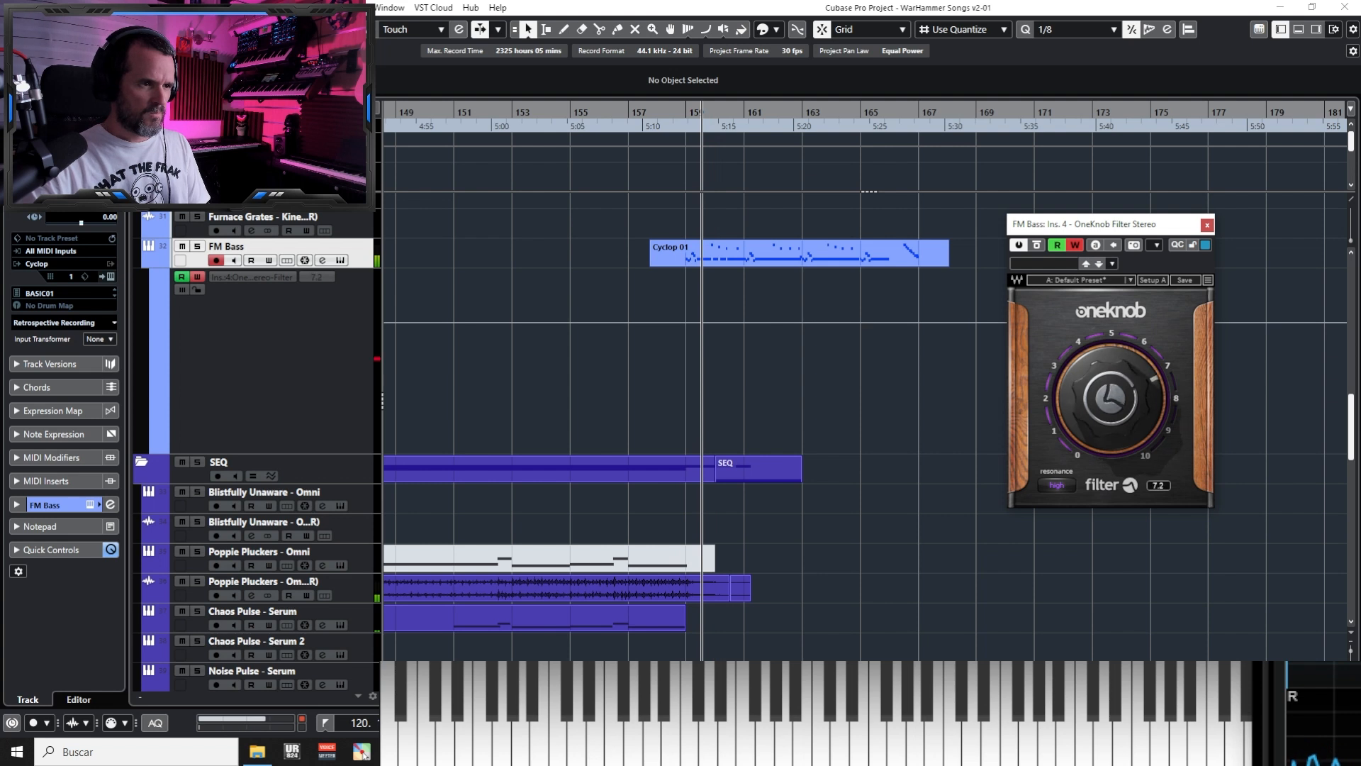
pyautogui.press('KP_Subtract')
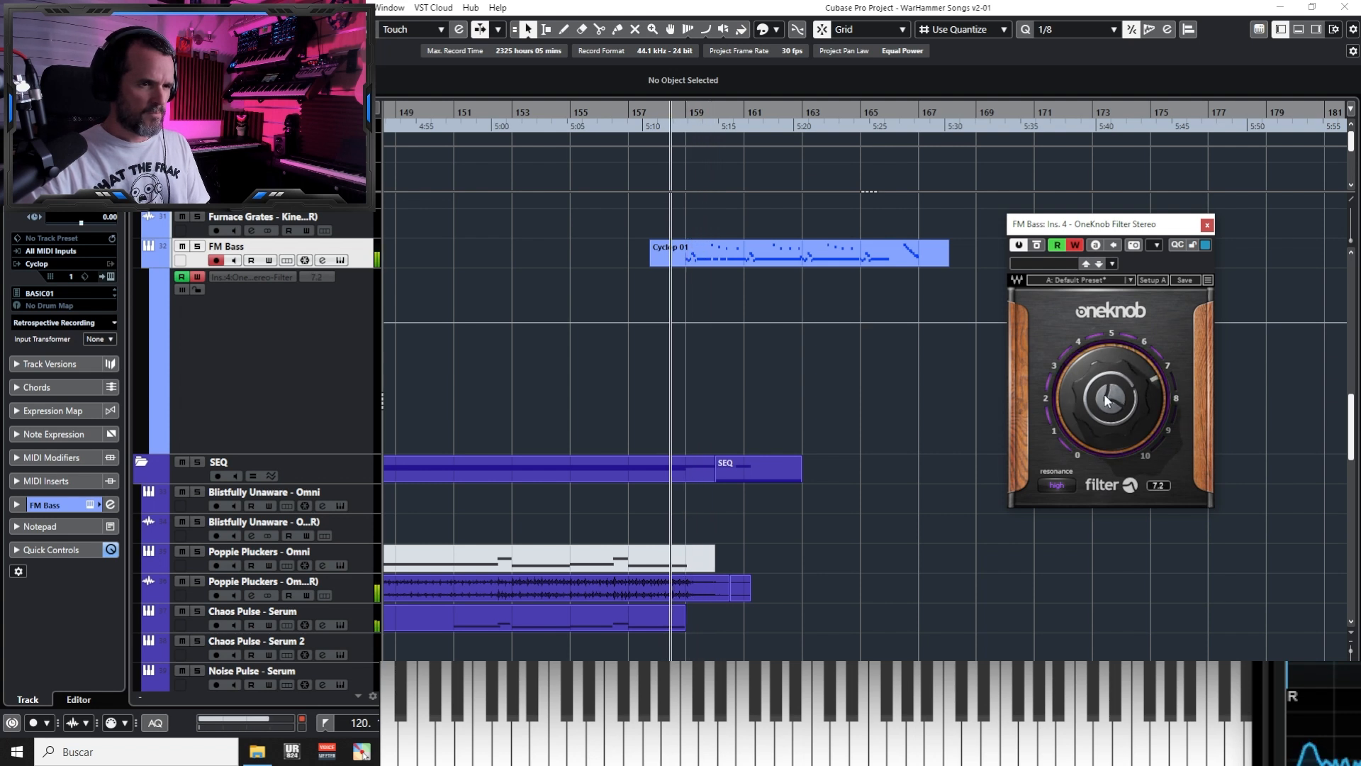
# Set the OneKnob Filter's resonance to none and lower its filter to 5.6 while auditioning the bass
pyautogui.click(1064, 486)
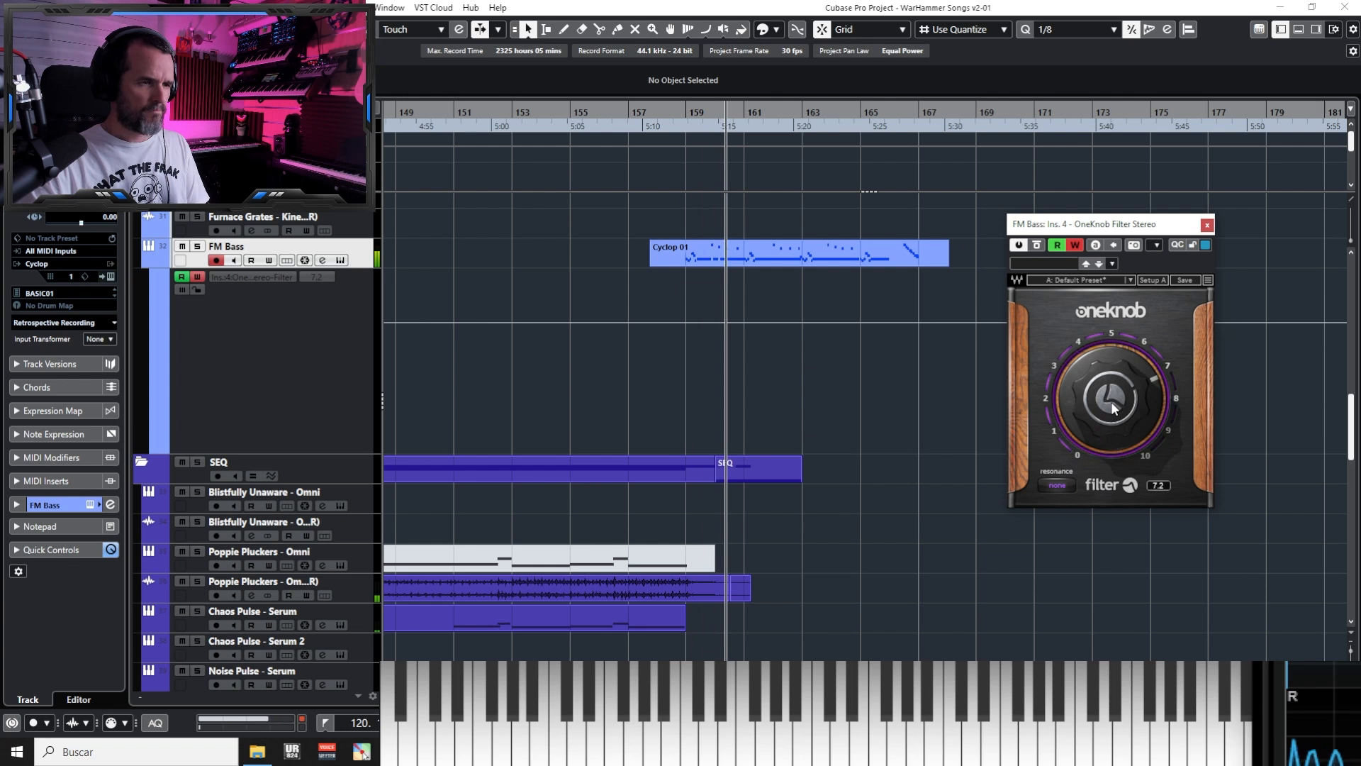
pyautogui.press('KP_Subtract')
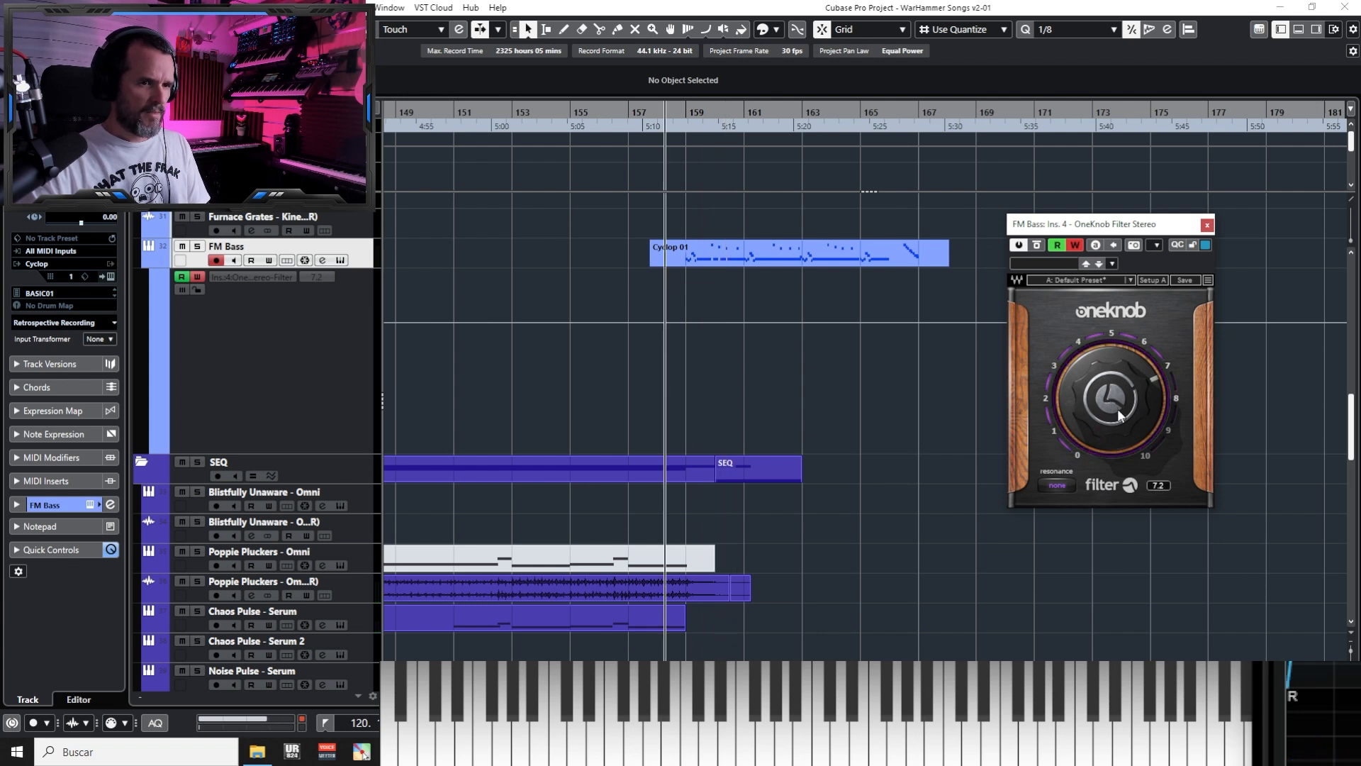
pyautogui.press('space')
pyautogui.moveTo(1118, 410); pyautogui.dragTo(1112, 394)
pyautogui.press('space')
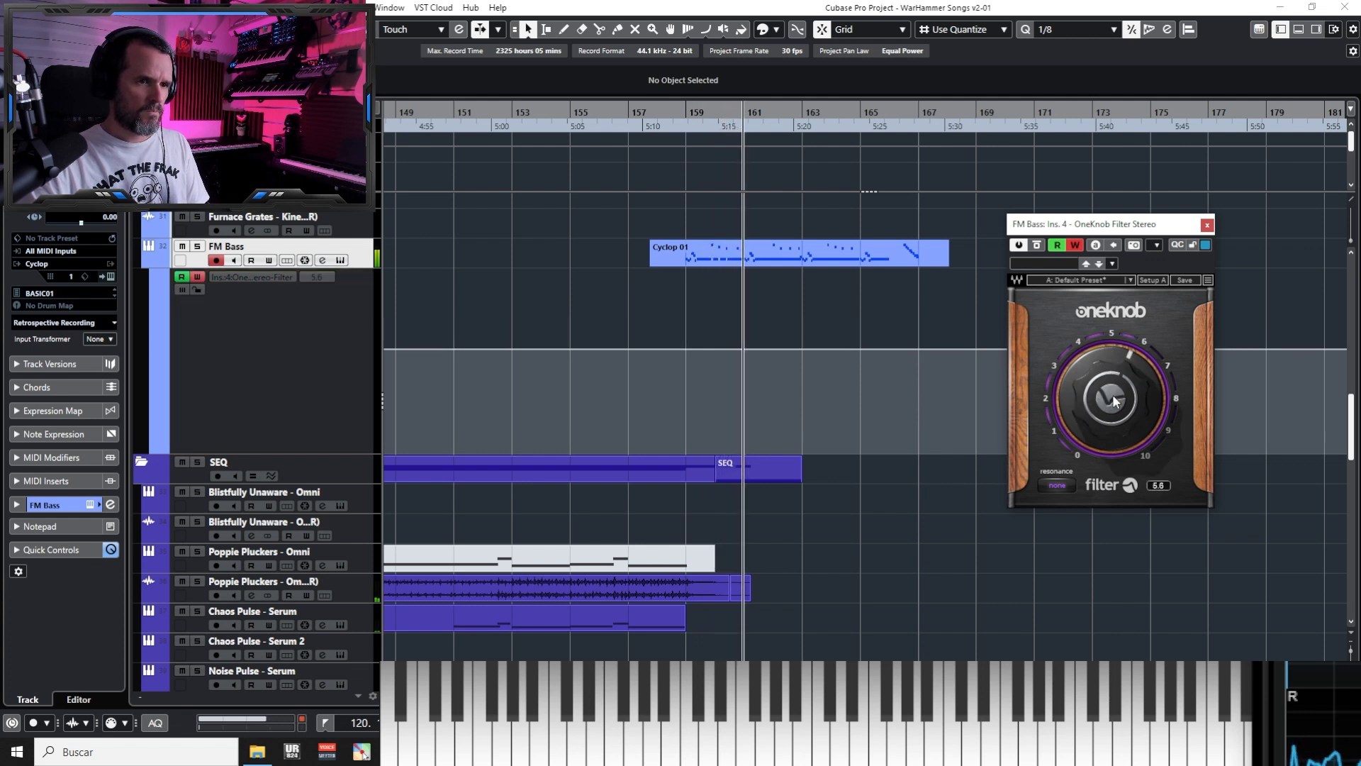
# Raise the OneKnob Filter gradually from 5.6 to 7.7 as the FM Bass part plays up to about bar 166
pyautogui.scroll(8, 1112, 394)
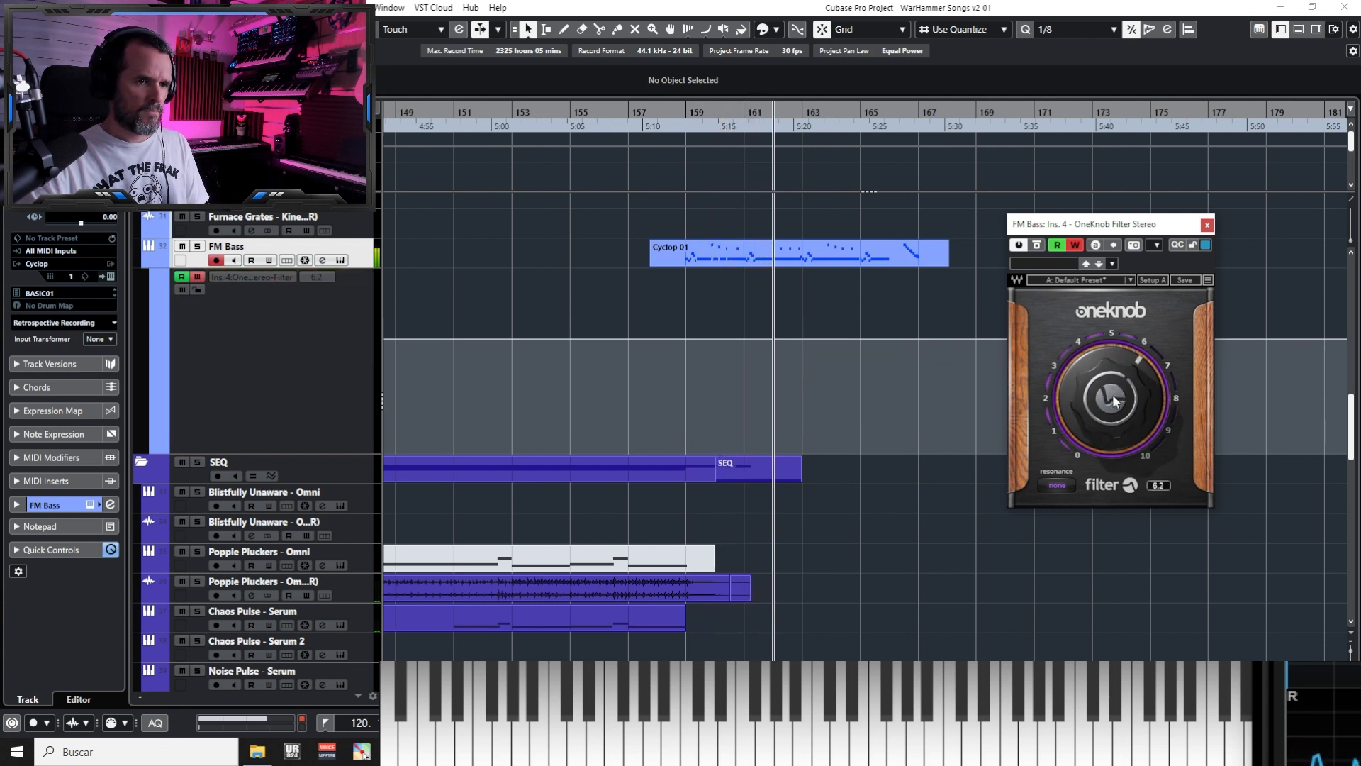
pyautogui.scroll(5, 1112, 399)
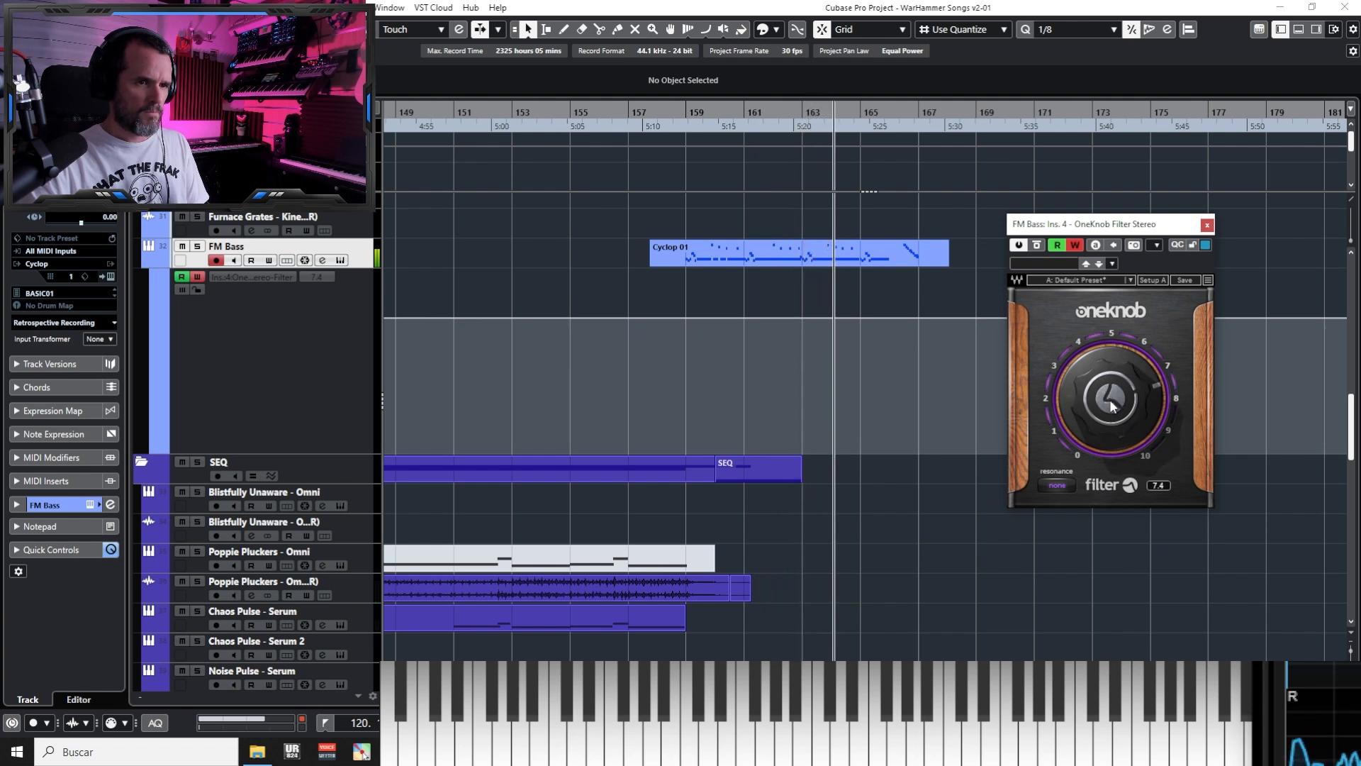
pyautogui.scroll(1, 1112, 406)
pyautogui.scroll(2, 1112, 406)
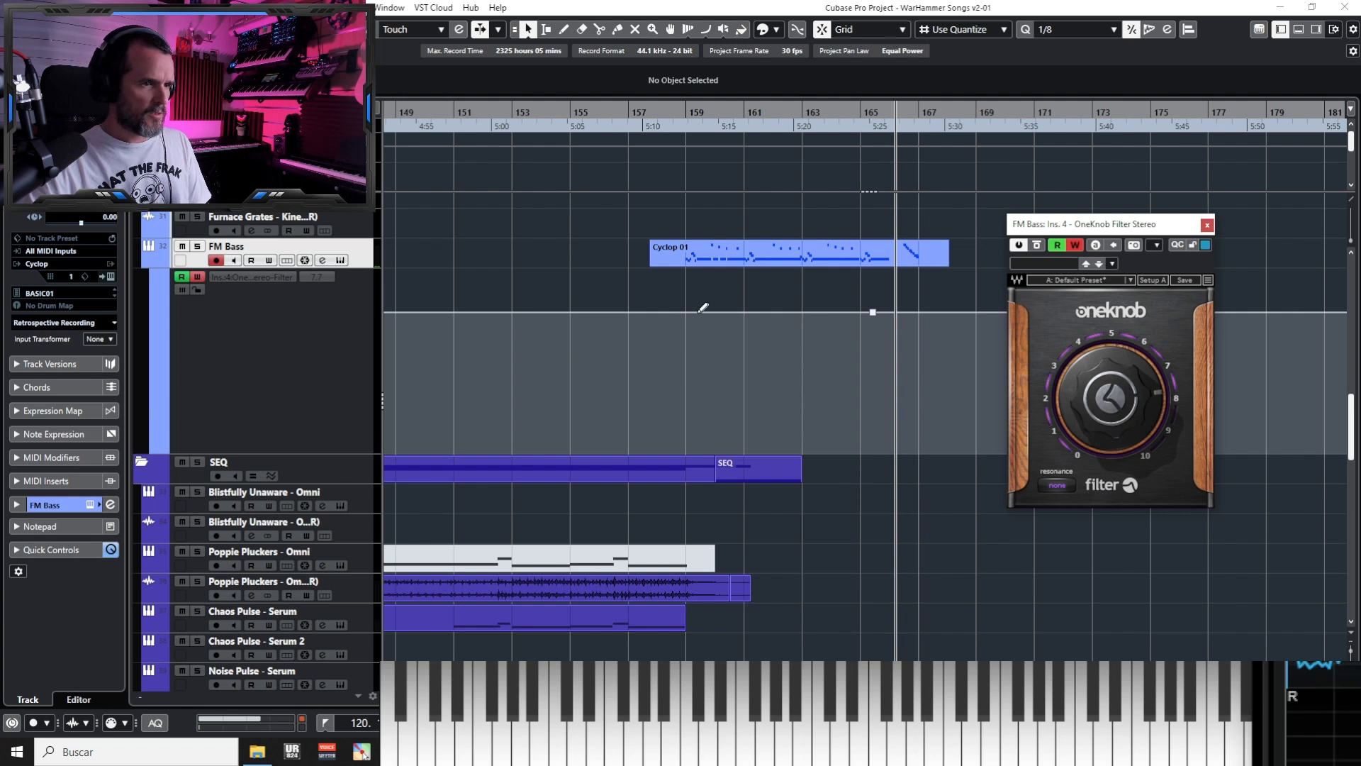
# Add a filter automation point of about 6 at bar 159, ramping up towards bar 165, and play from bar 159
pyautogui.moveTo(699, 312); pyautogui.dragTo(686, 345)
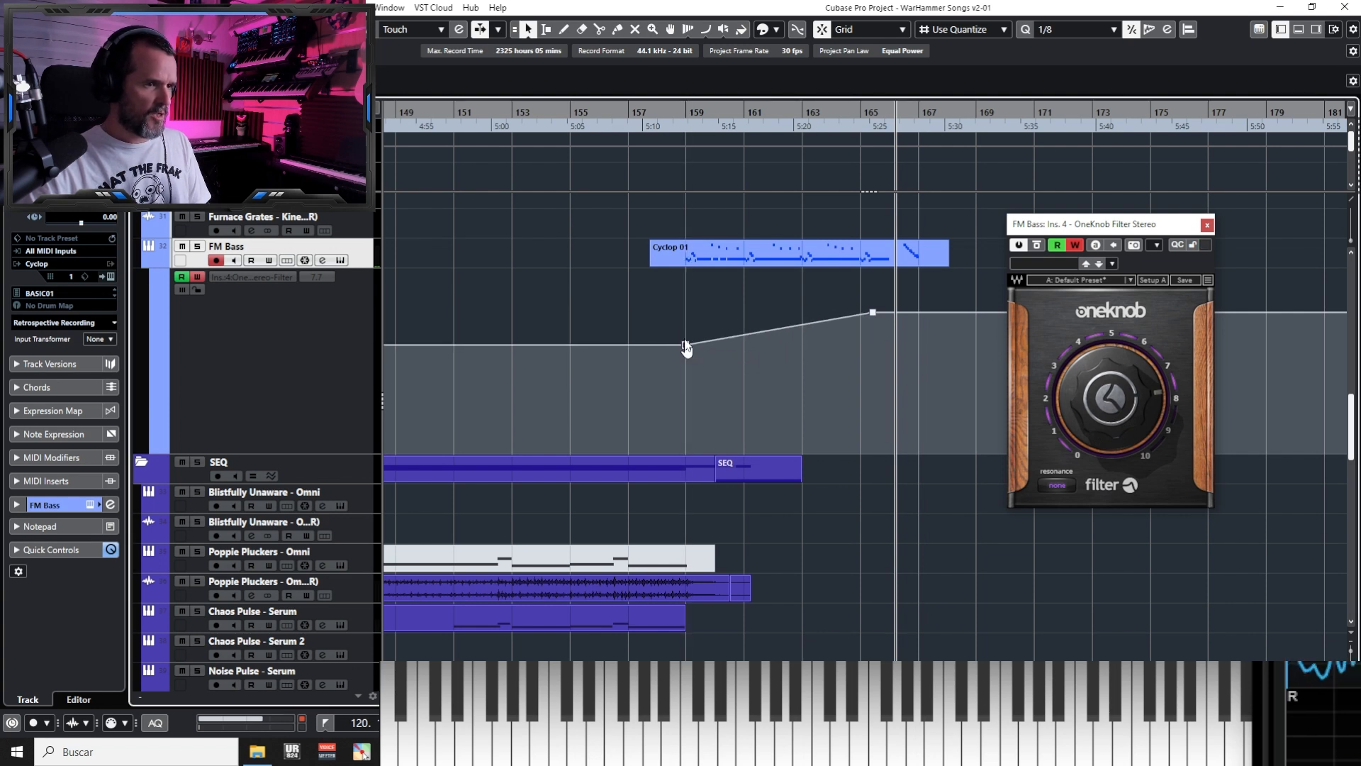
pyautogui.click(684, 116)
pyautogui.press('space')
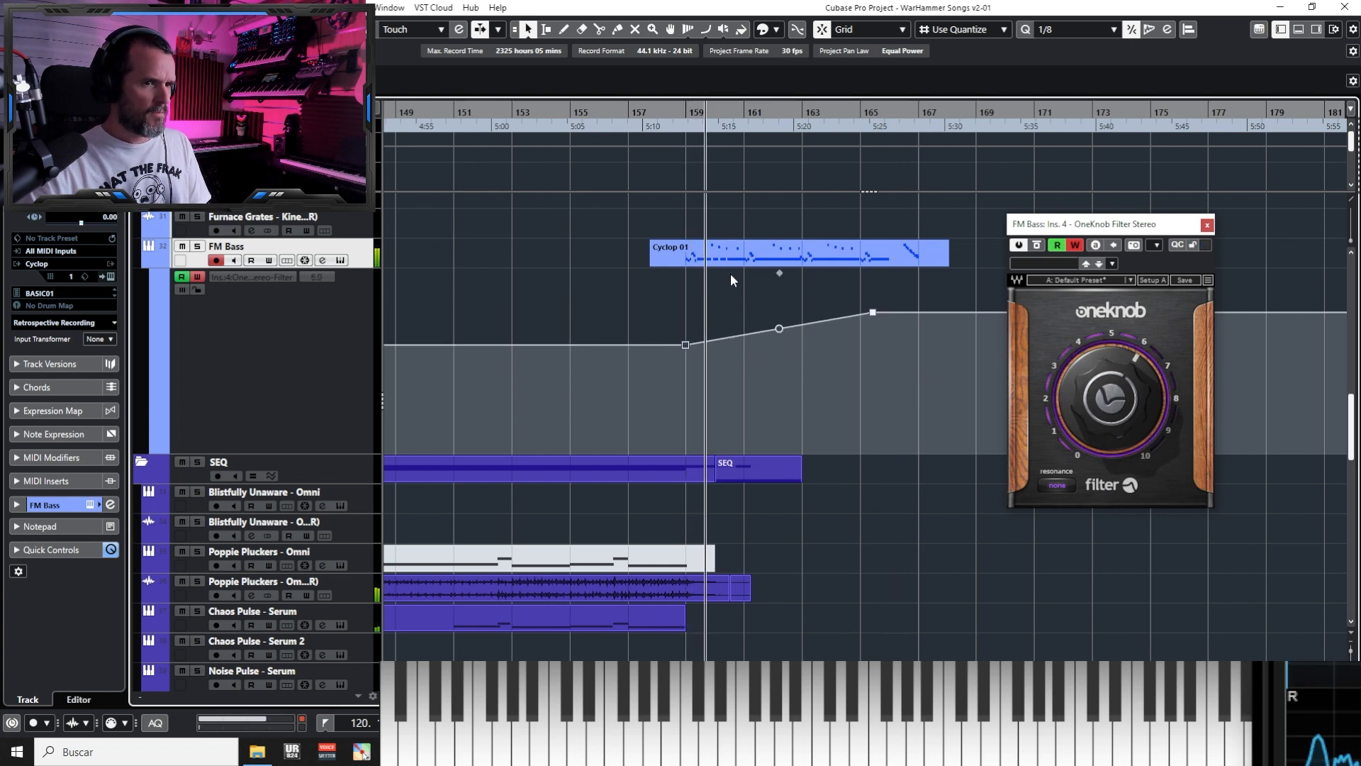
# Reshape the filter automation to start near 9 at bar 159 and fall steeply to about 5.2 before bar 160, and close the plug-in window
pyautogui.press('h')
pyautogui.press('h')
pyautogui.press('h')
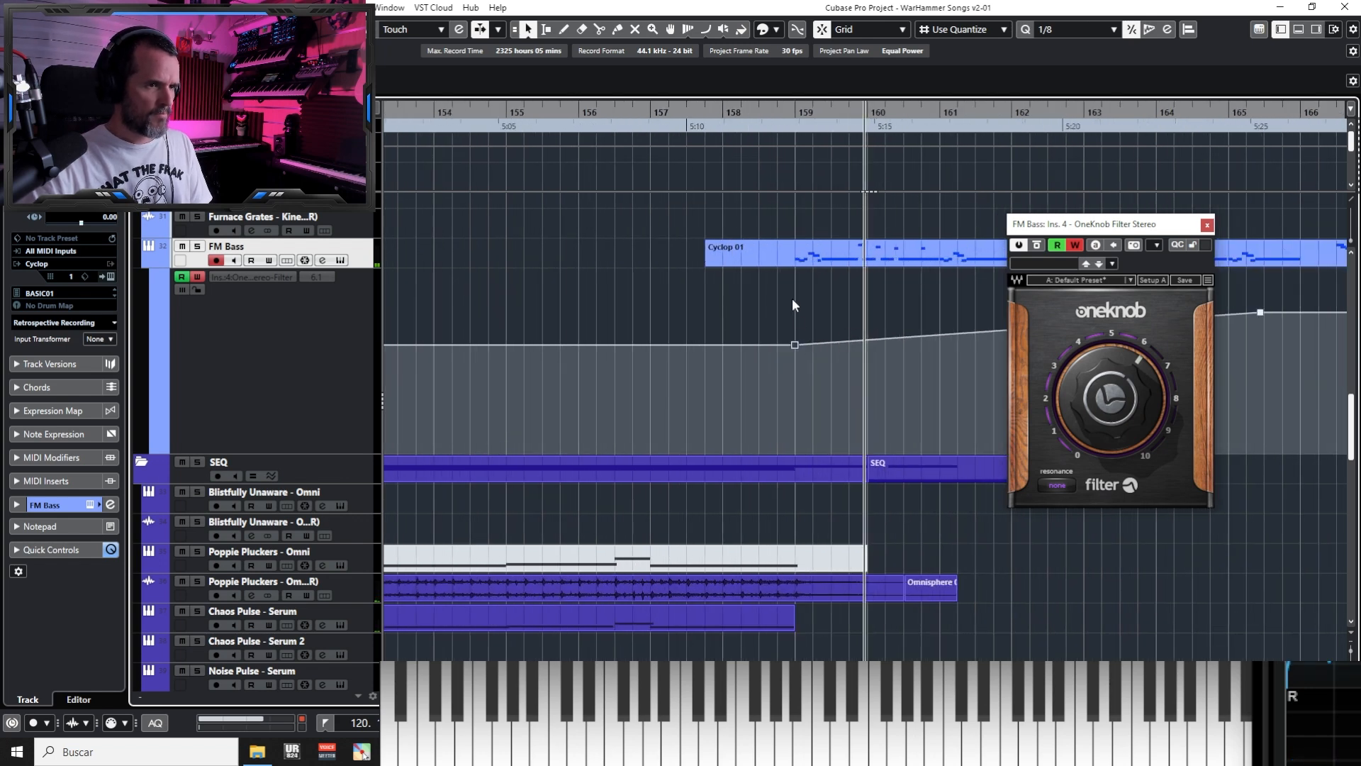
pyautogui.moveTo(795, 348); pyautogui.dragTo(840, 357)
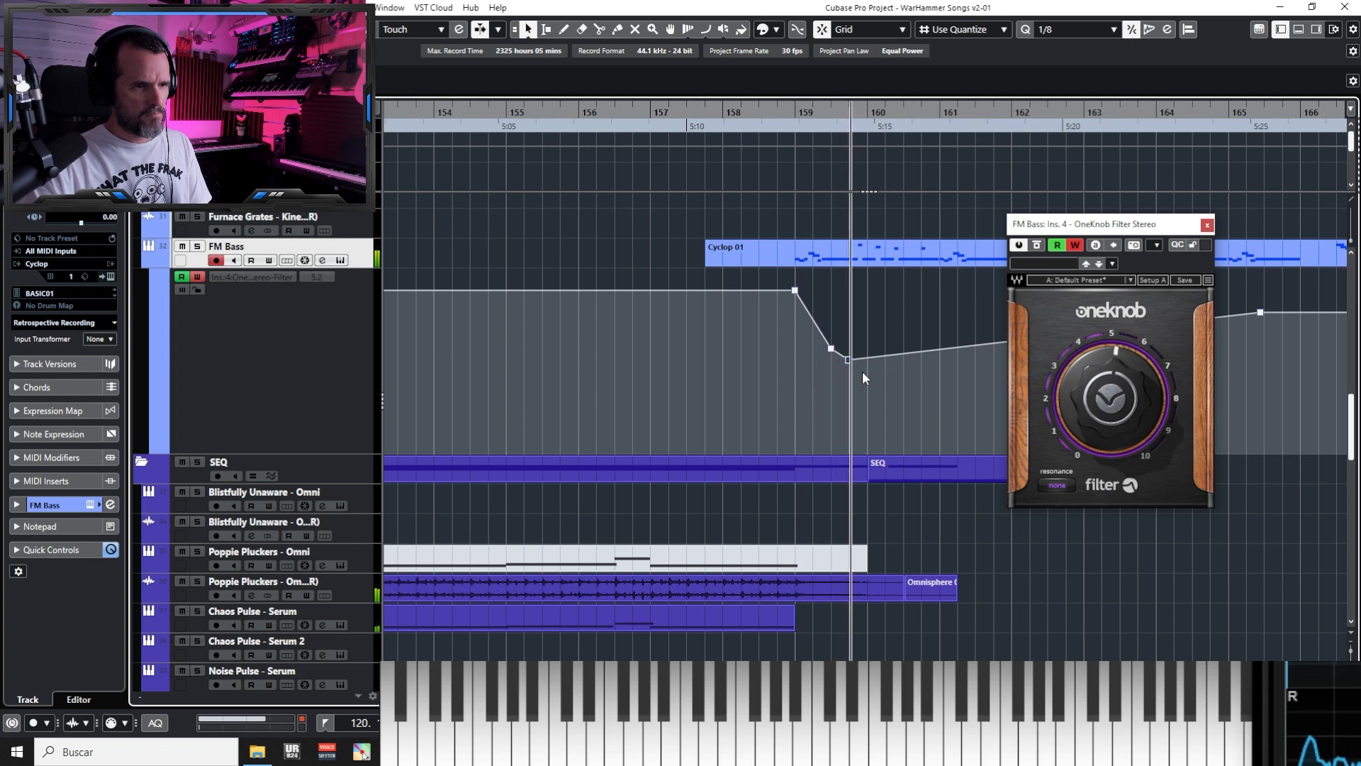
pyautogui.click(1204, 225)
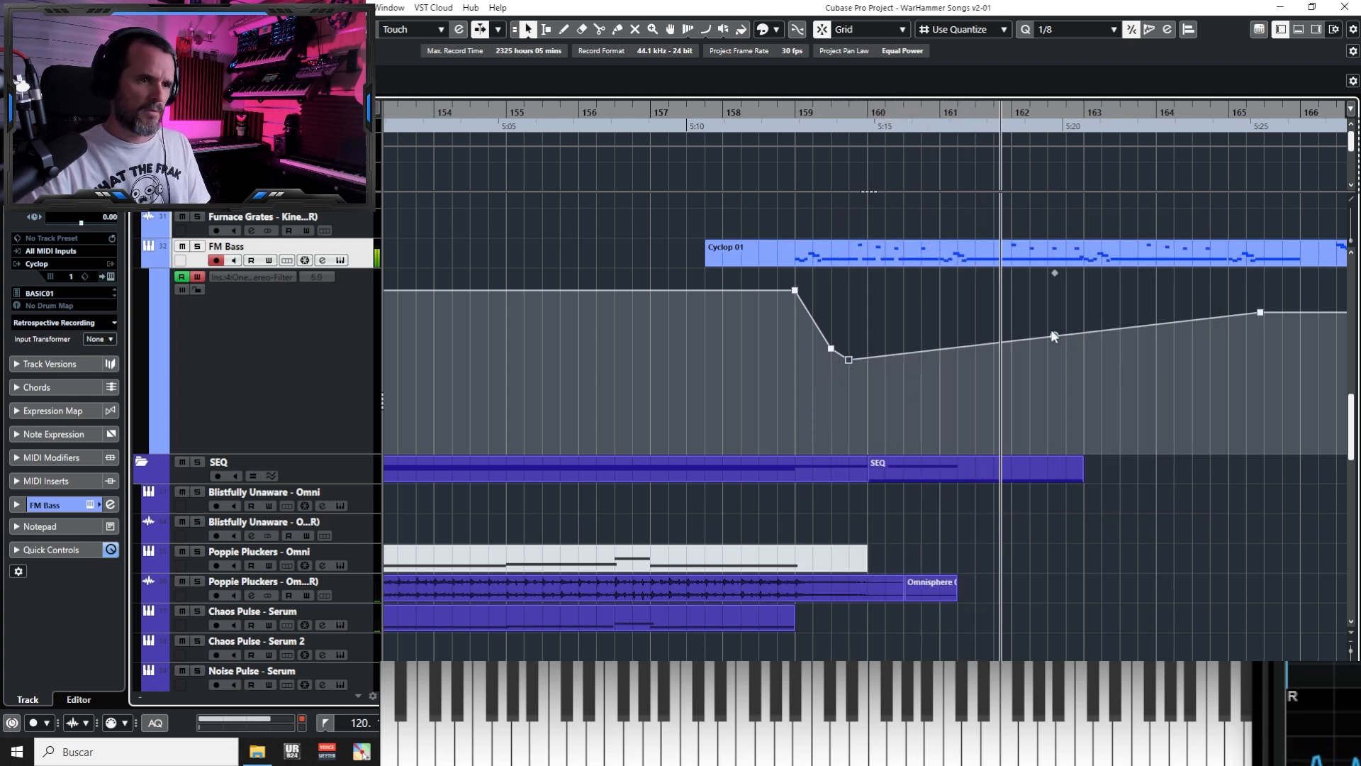
# Bend the filter's rising ramp into a slow-starting curve and raise its end point near bar 165 to the maximum
pyautogui.moveTo(1054, 340); pyautogui.dragTo(1149, 355)
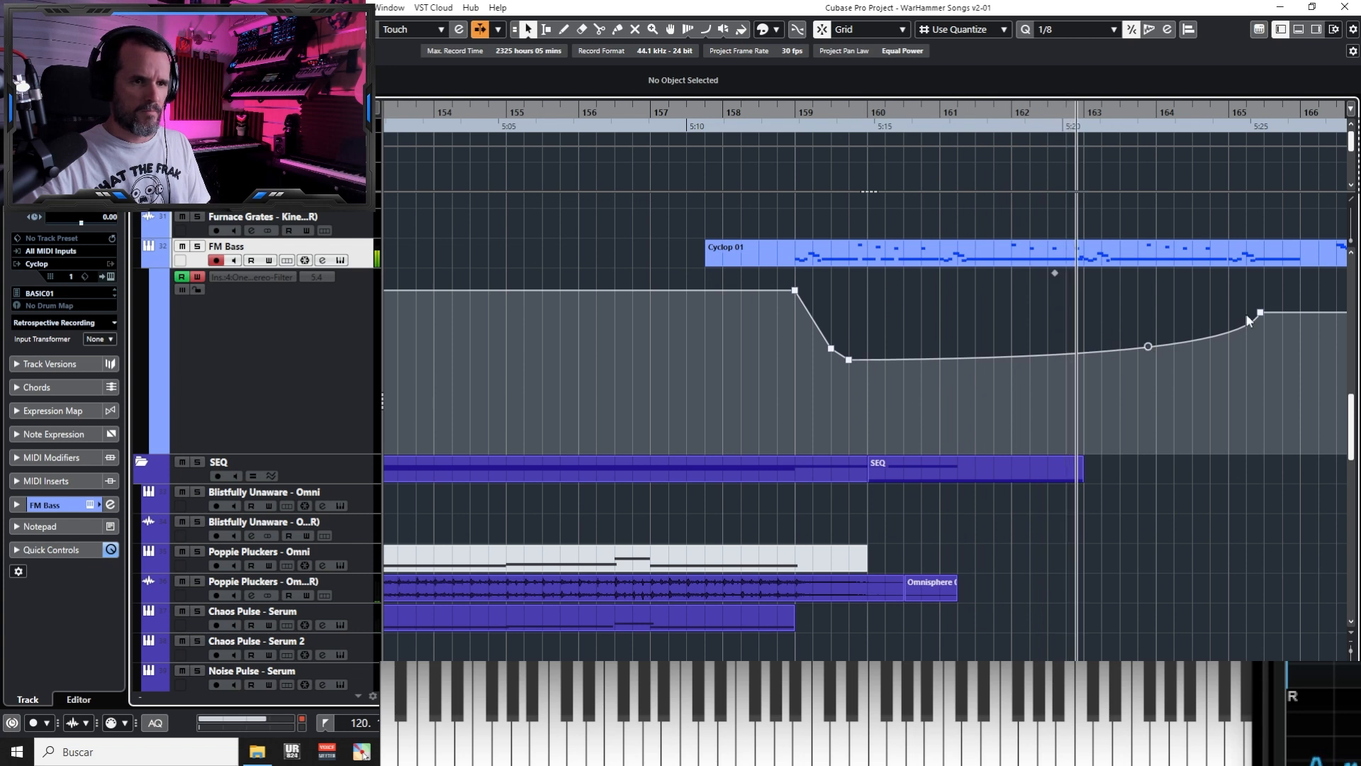
pyautogui.moveTo(1259, 312); pyautogui.dragTo(1263, 271)
pyautogui.moveTo(1152, 336); pyautogui.dragTo(1076, 346)
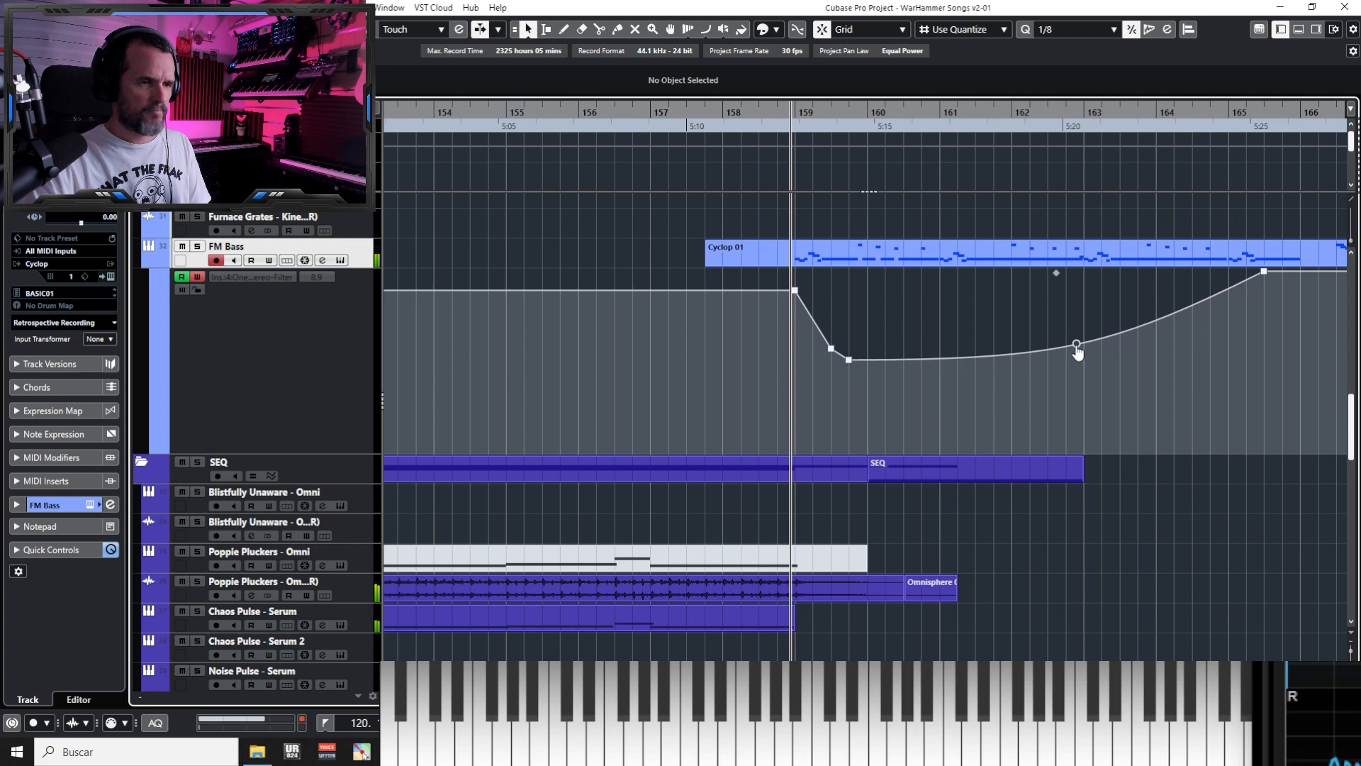
# Add a filter automation point just after bar 164 and bend the final segment upward so it levels off near the maximum
pyautogui.click(1175, 312)
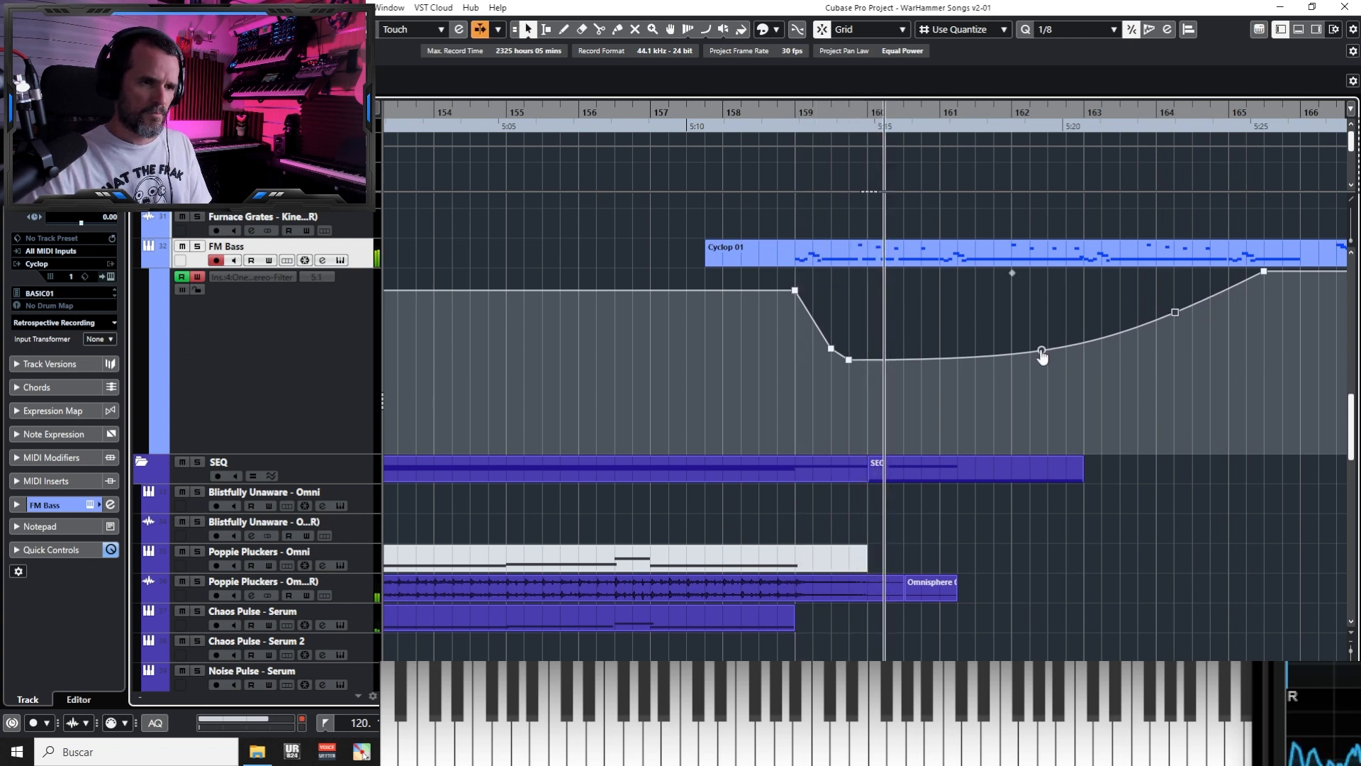
pyautogui.moveTo(1173, 312); pyautogui.dragTo(1182, 318)
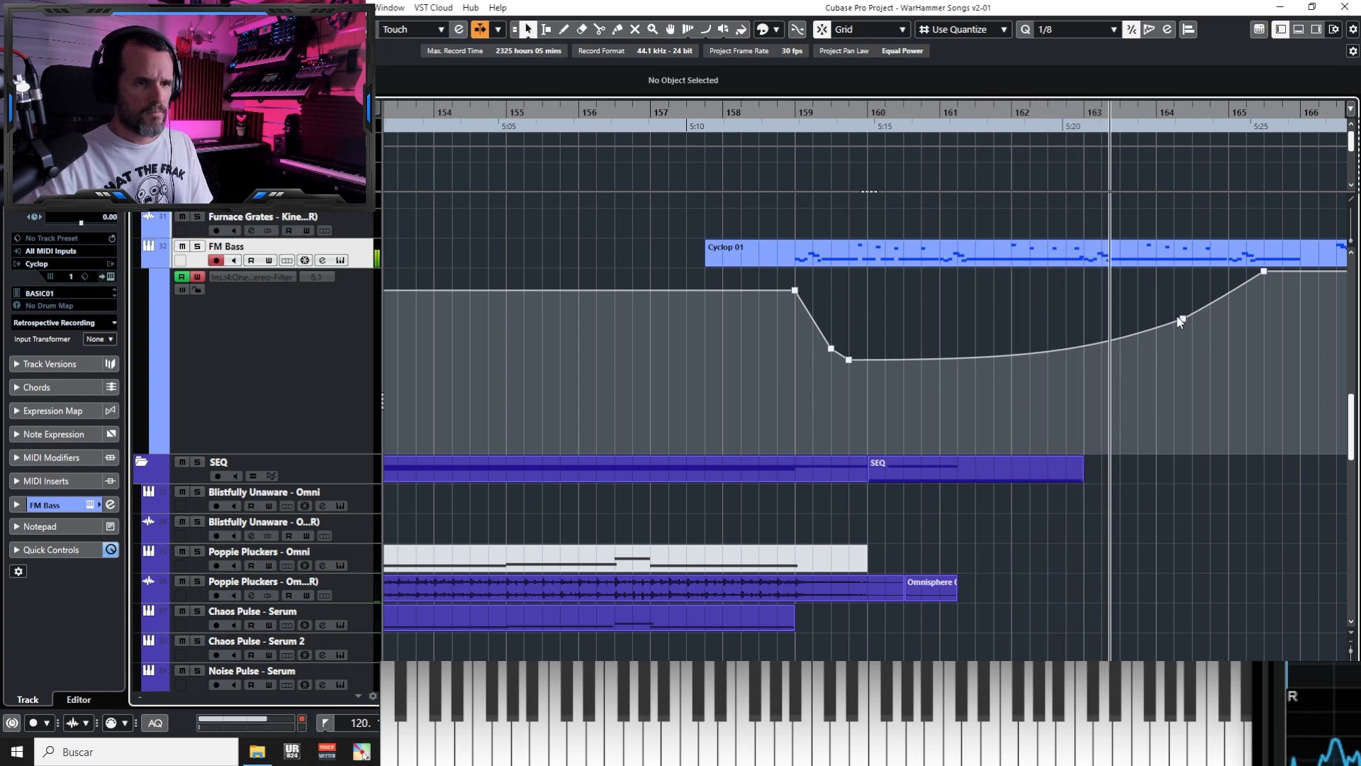
pyautogui.moveTo(1182, 319); pyautogui.dragTo(1219, 287)
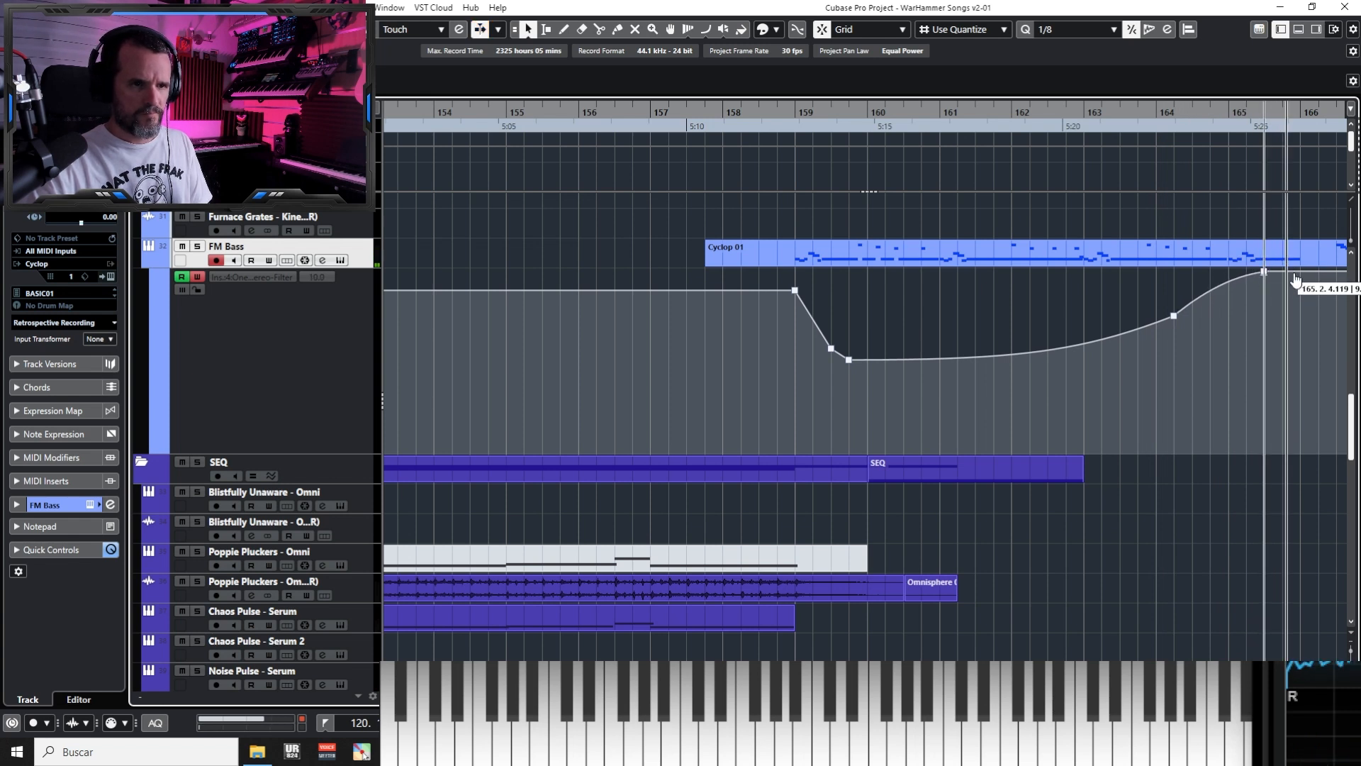
# Move the filter curve's maximum point to about bar 166 and replay the section
pyautogui.press('h')
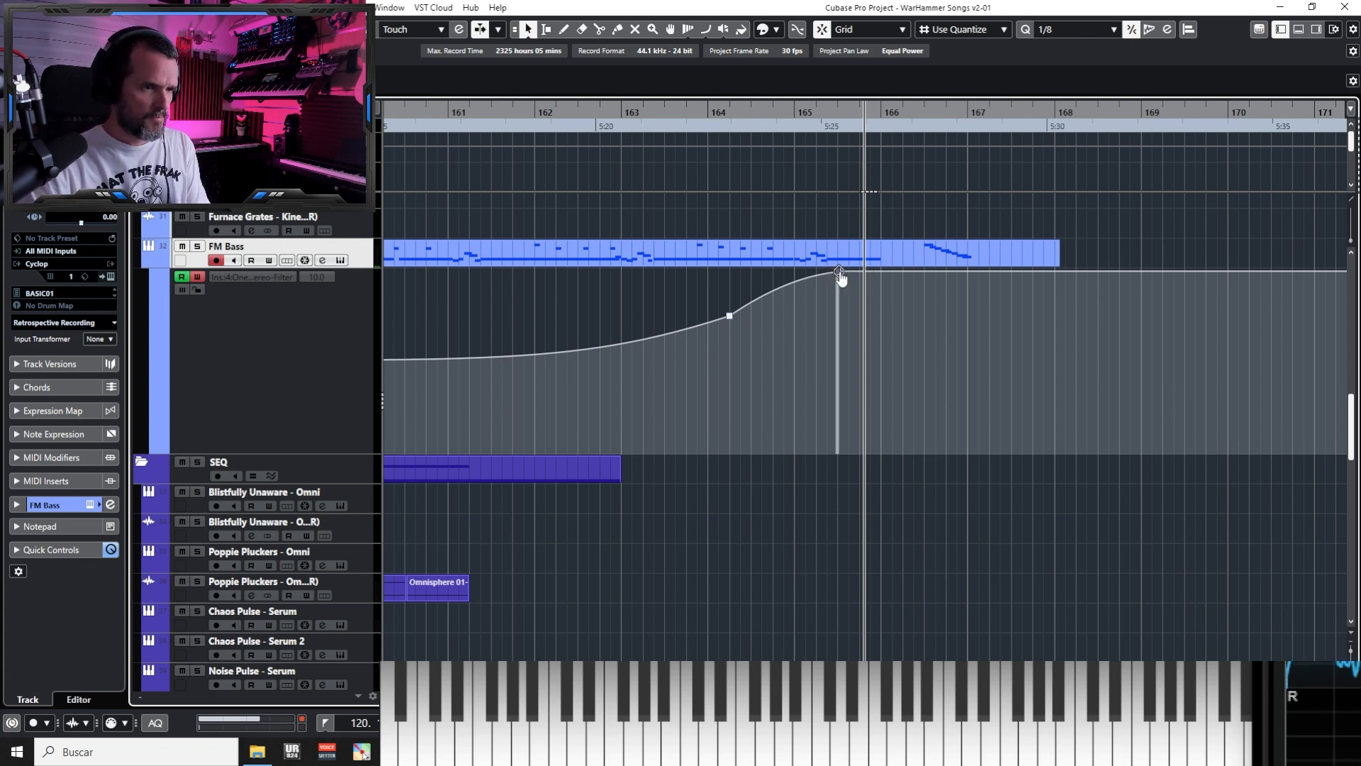
pyautogui.moveTo(838, 273); pyautogui.dragTo(891, 273)
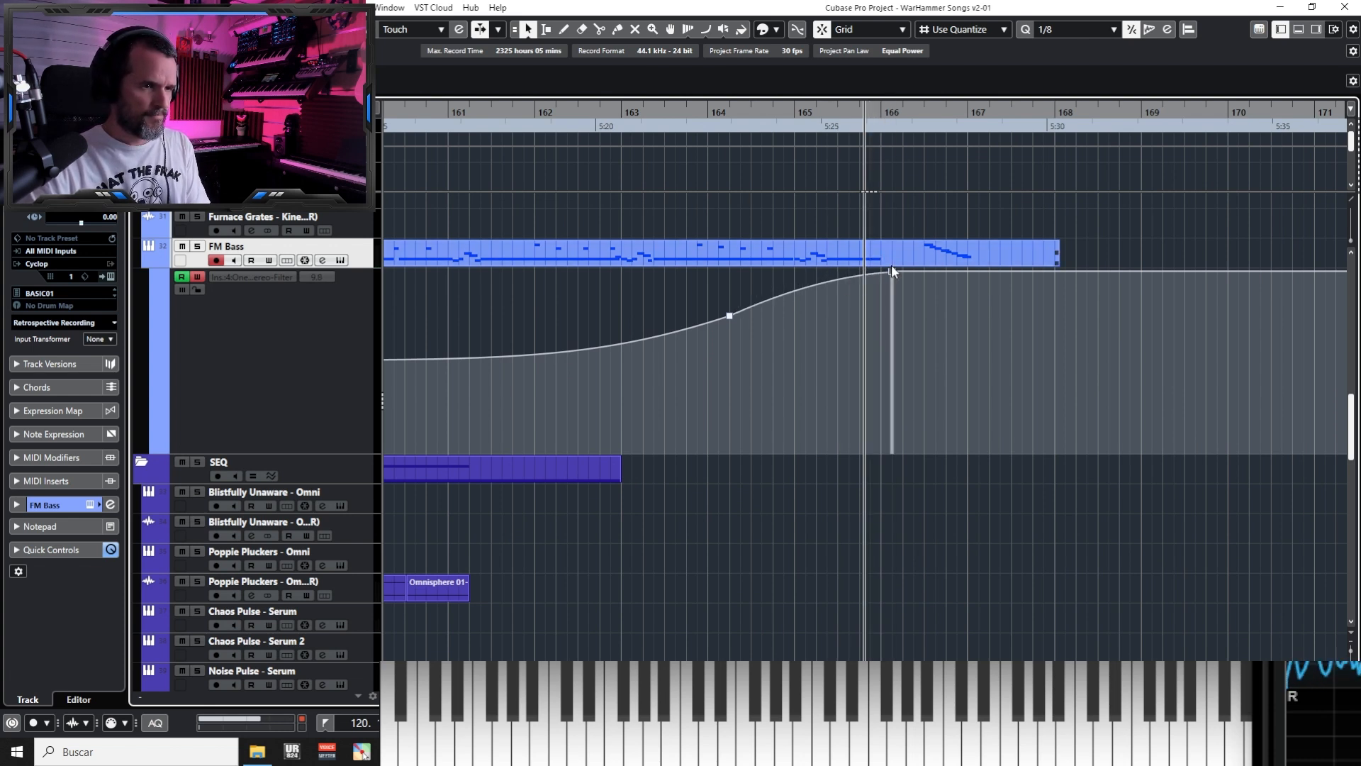
pyautogui.press('KP_Subtract')
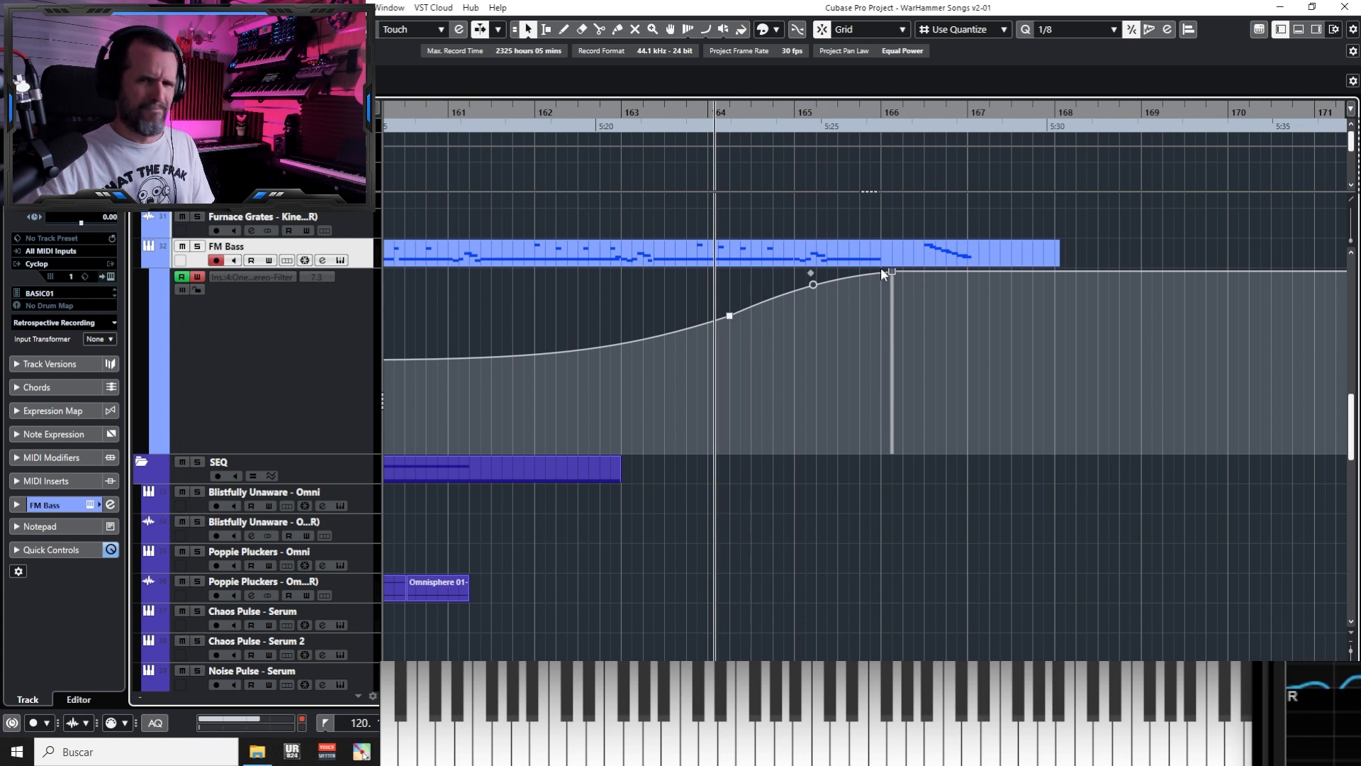
# Straighten the filter curve's segment between bars 164 and 166, replay the section and fold away the FM Bass automation
pyautogui.moveTo(813, 288); pyautogui.dragTo(813, 274)
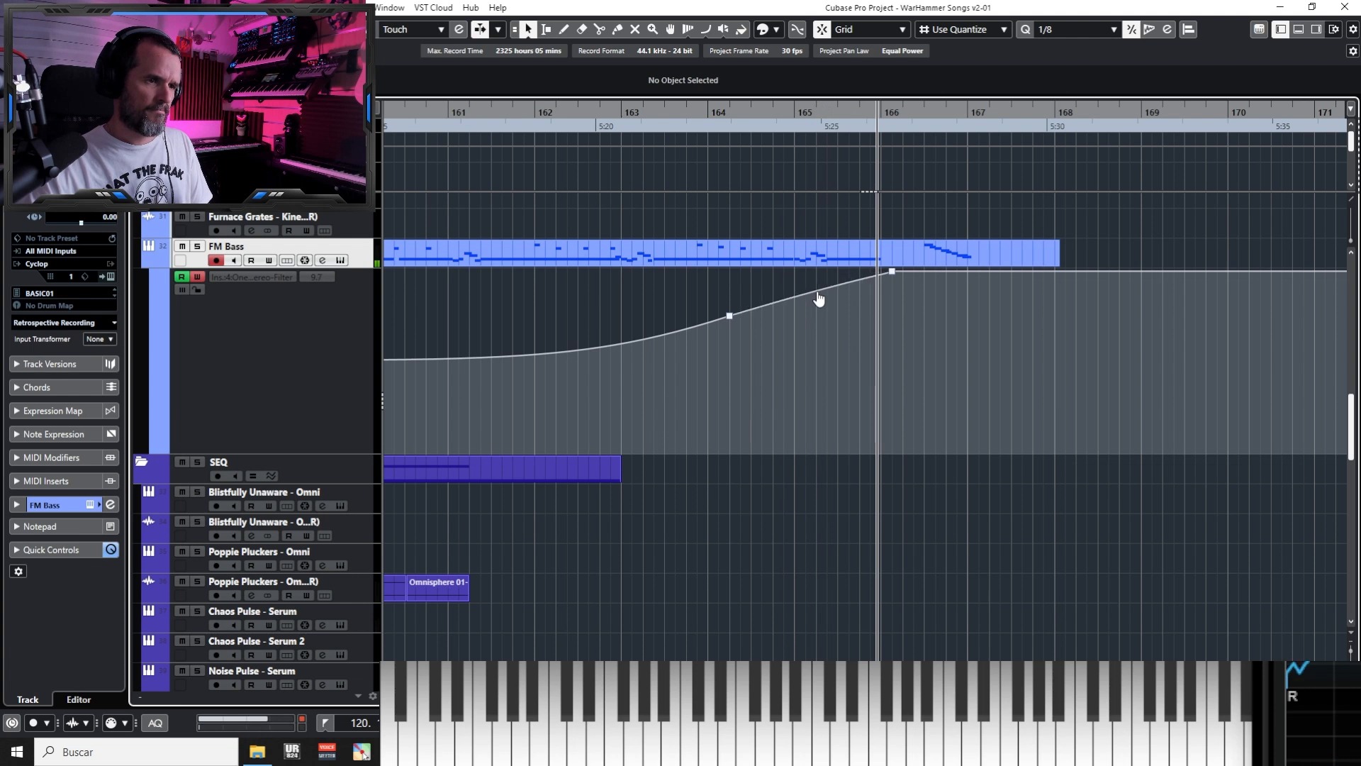
pyautogui.press('g')
pyautogui.press('g')
pyautogui.click(556, 130)
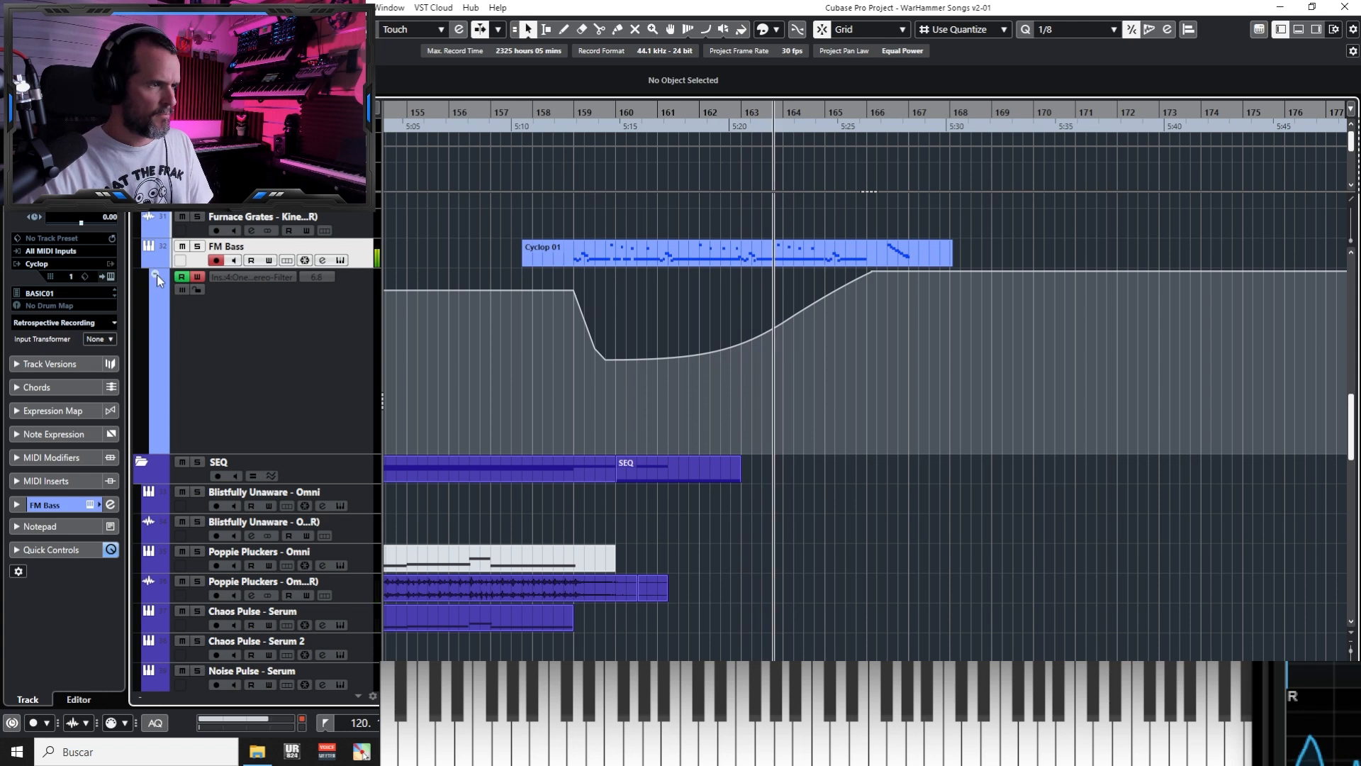
pyautogui.click(154, 273)
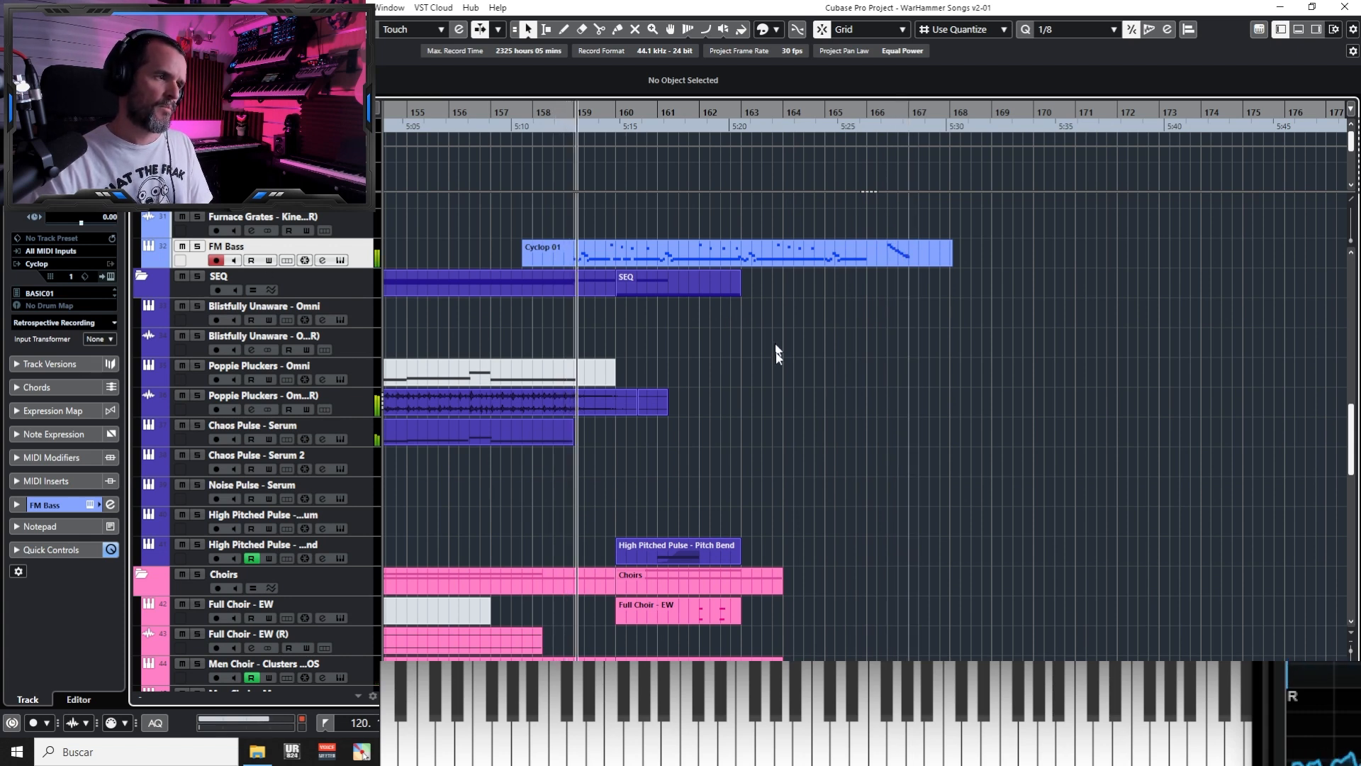
# Select the High Pitched Pulse pitch-bend track and listen to how the choir and instrument parts play around bars 160–164
pyautogui.scroll(-5, 782, 368)
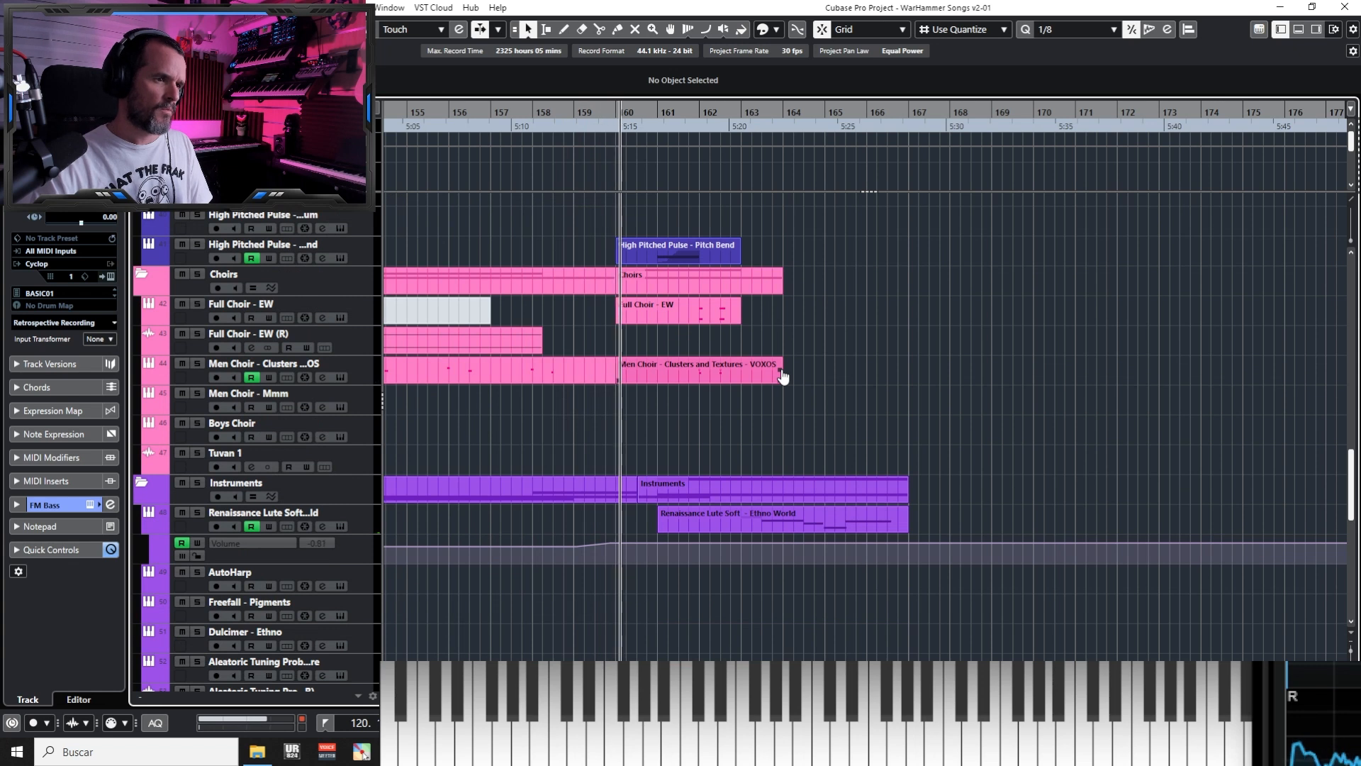
pyautogui.click(340, 246)
pyautogui.click(84, 174)
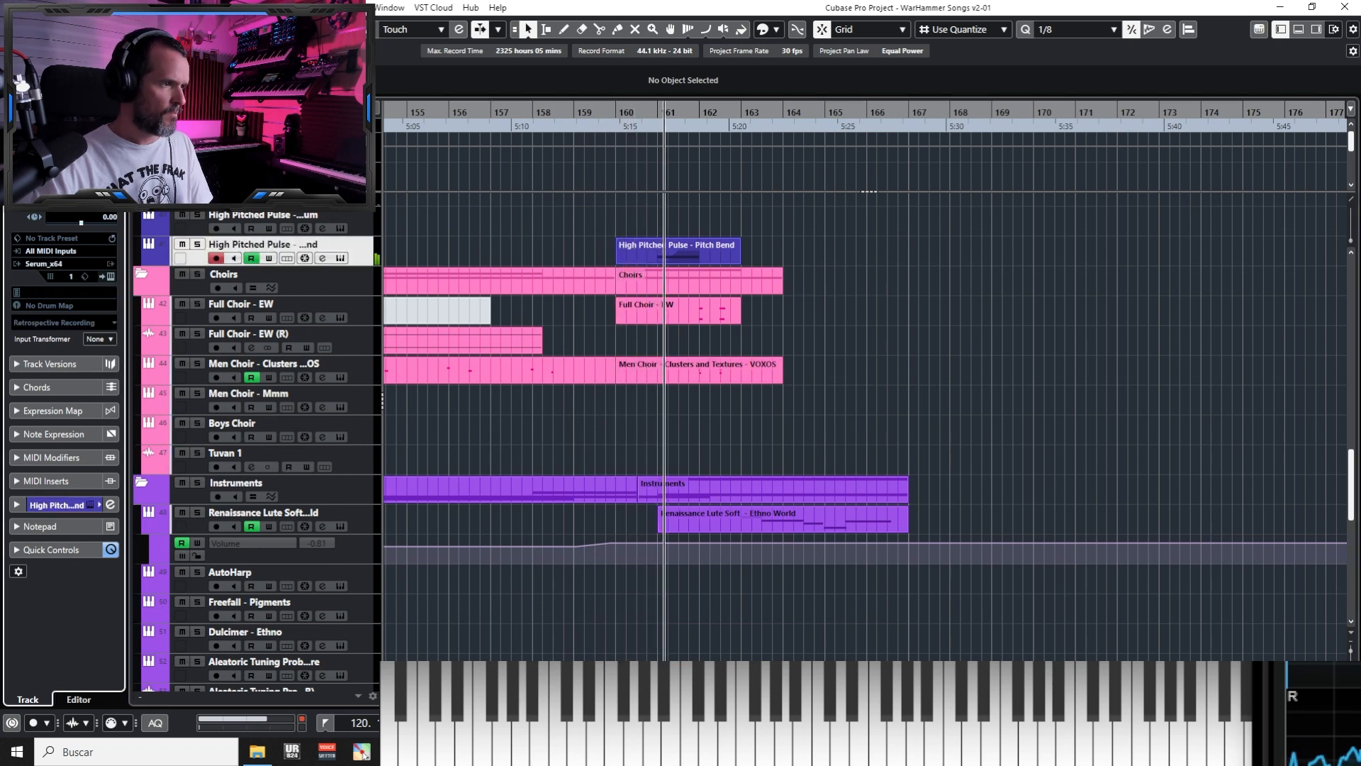
pyautogui.press('space')
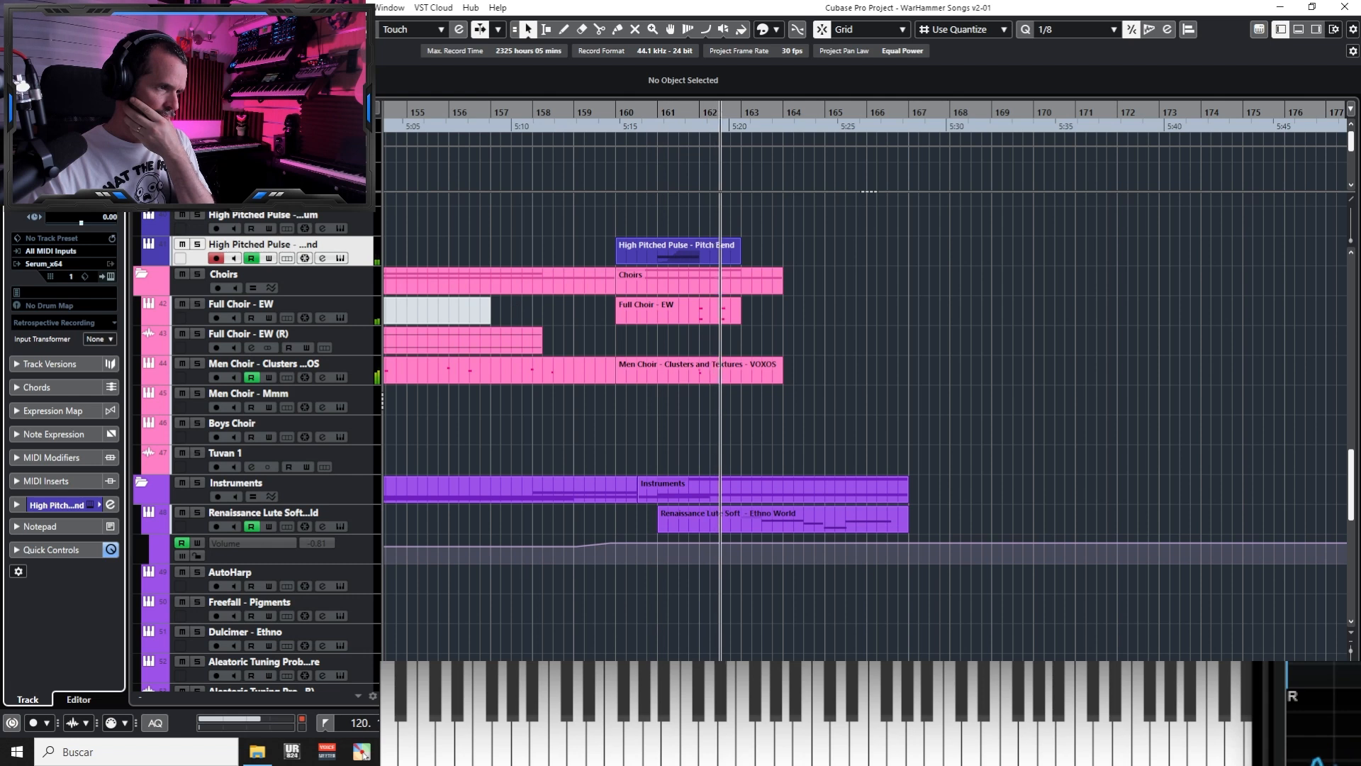
pyautogui.click(983, 364)
pyautogui.press('g')
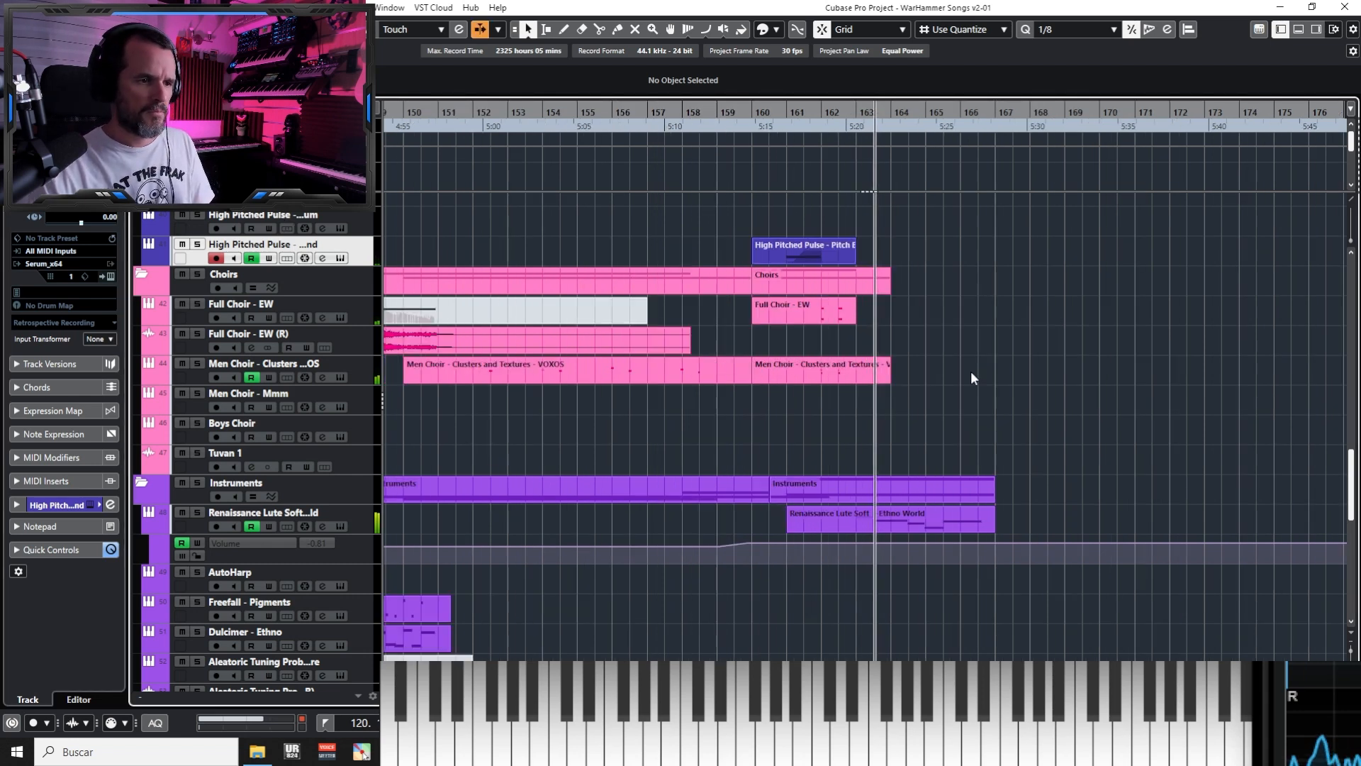
pyautogui.press('h')
pyautogui.press('h')
pyautogui.press('h')
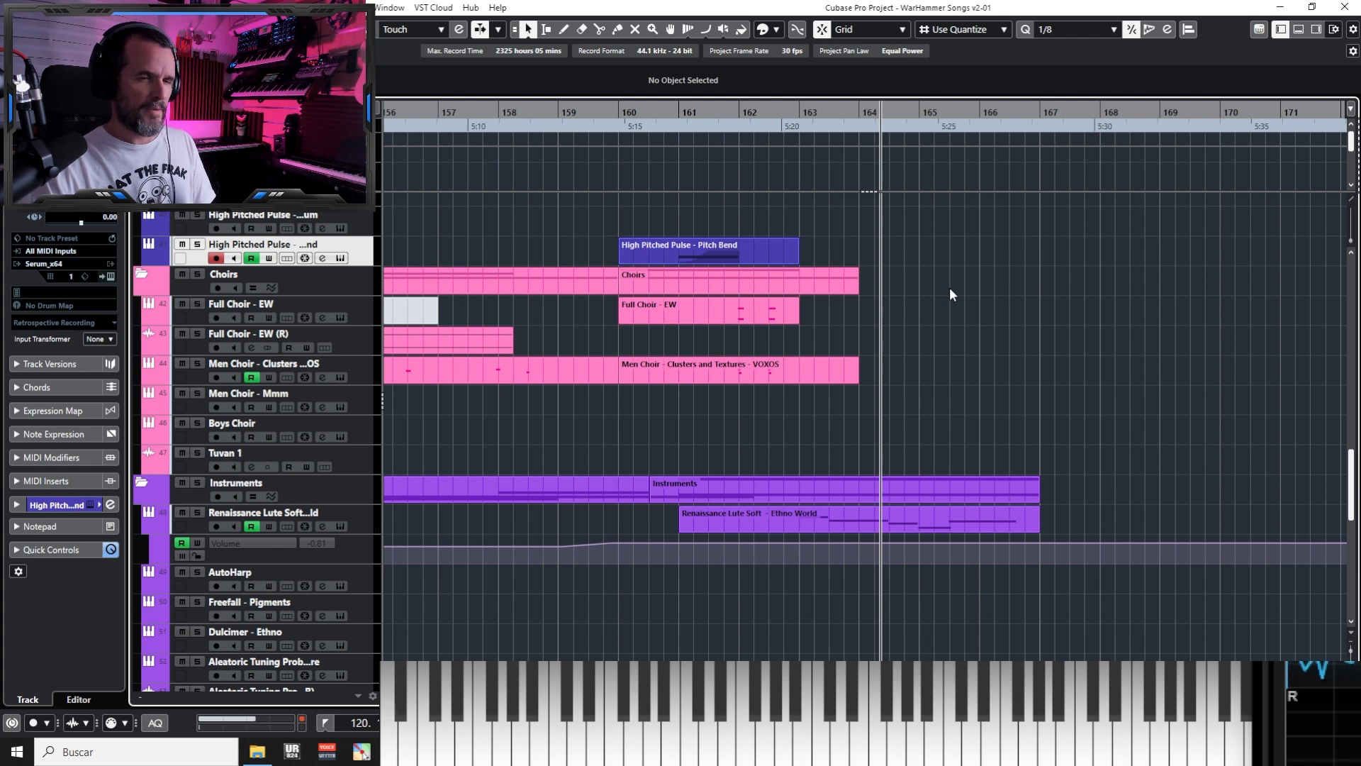
# Play from bar 160 and compare the bass, sequence, choir, instrument and string parts up to bar 167
pyautogui.click(622, 118)
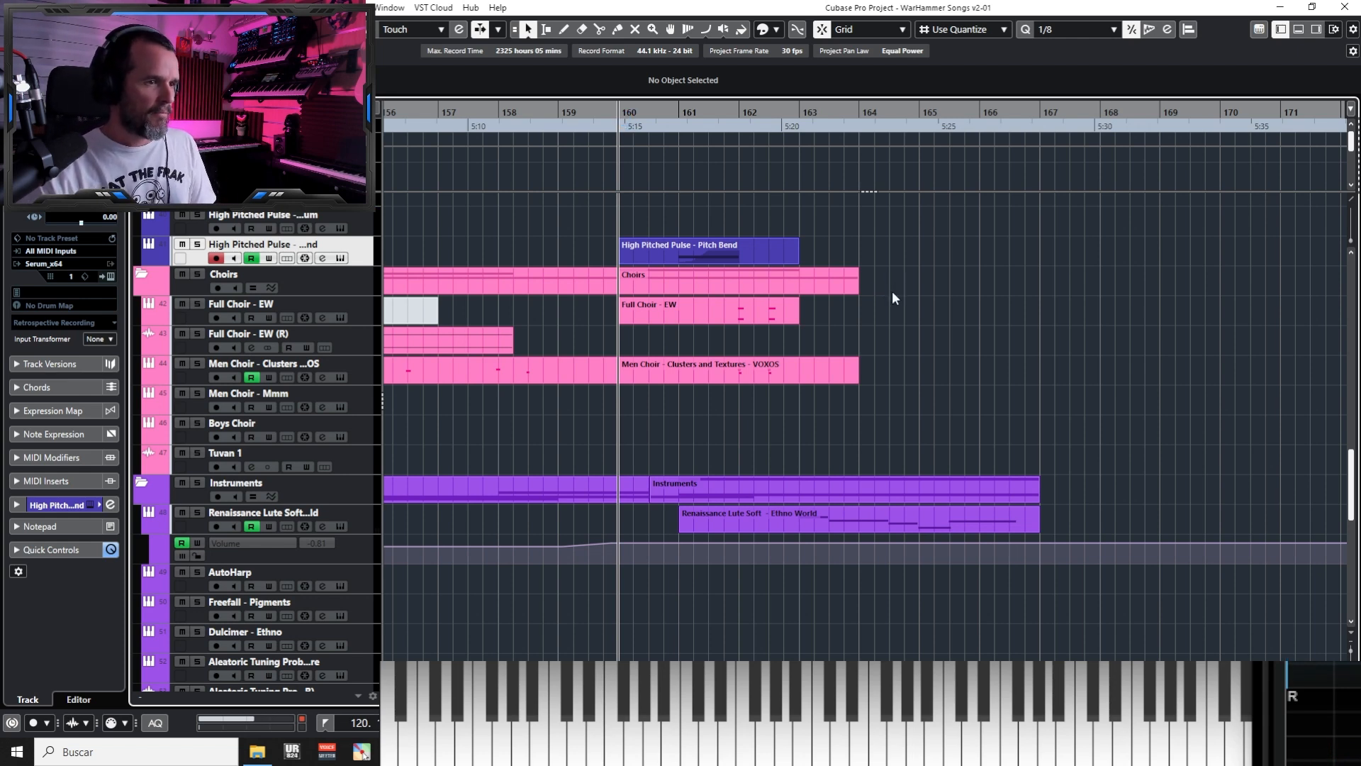
pyautogui.press('g')
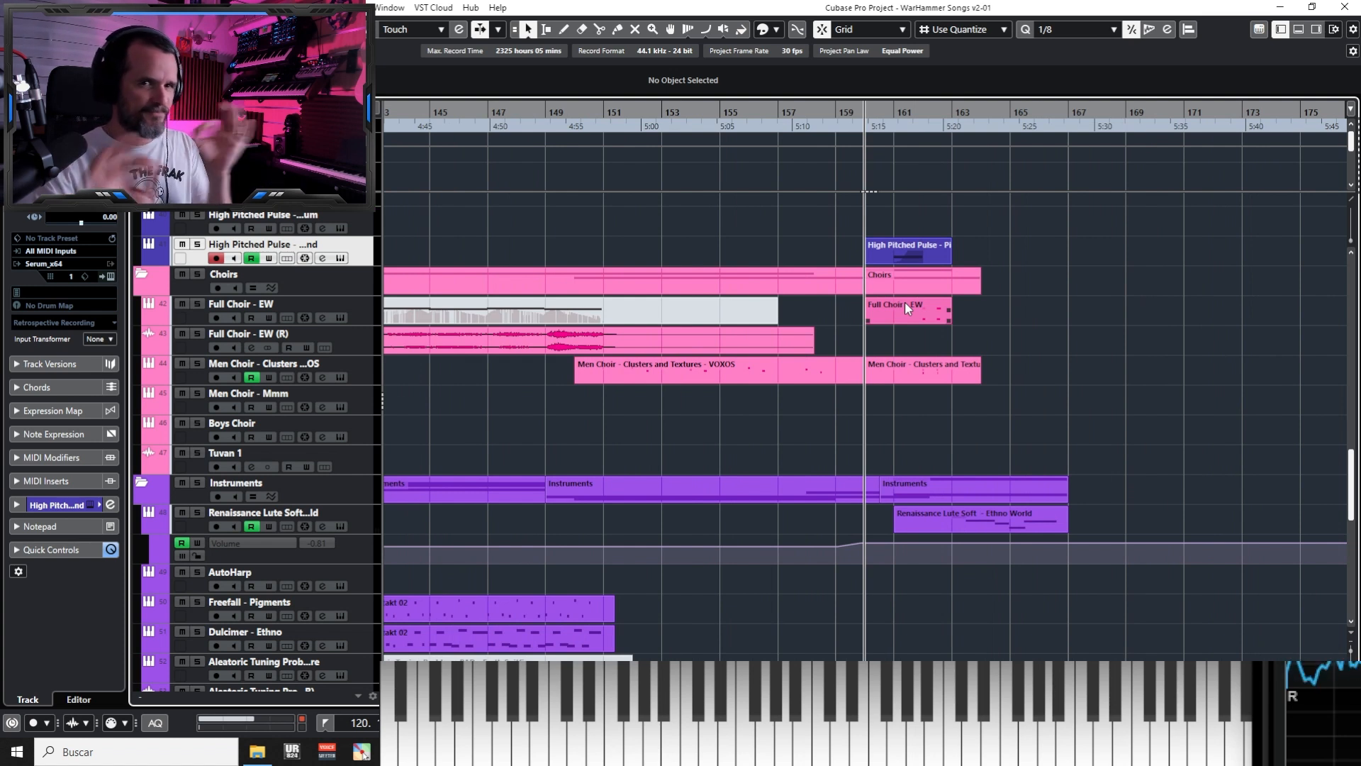
pyautogui.moveTo(1117, 303); pyautogui.dragTo(1063, 325)
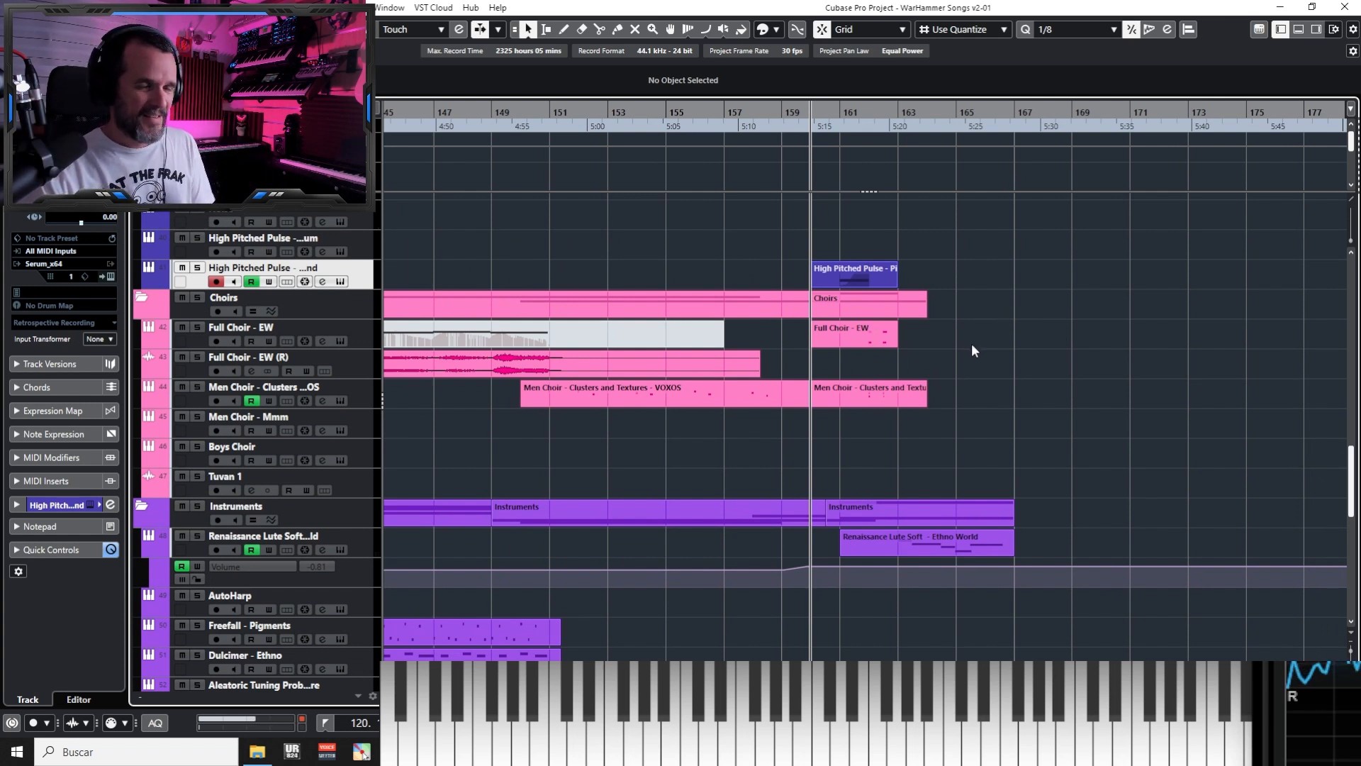
pyautogui.press('h')
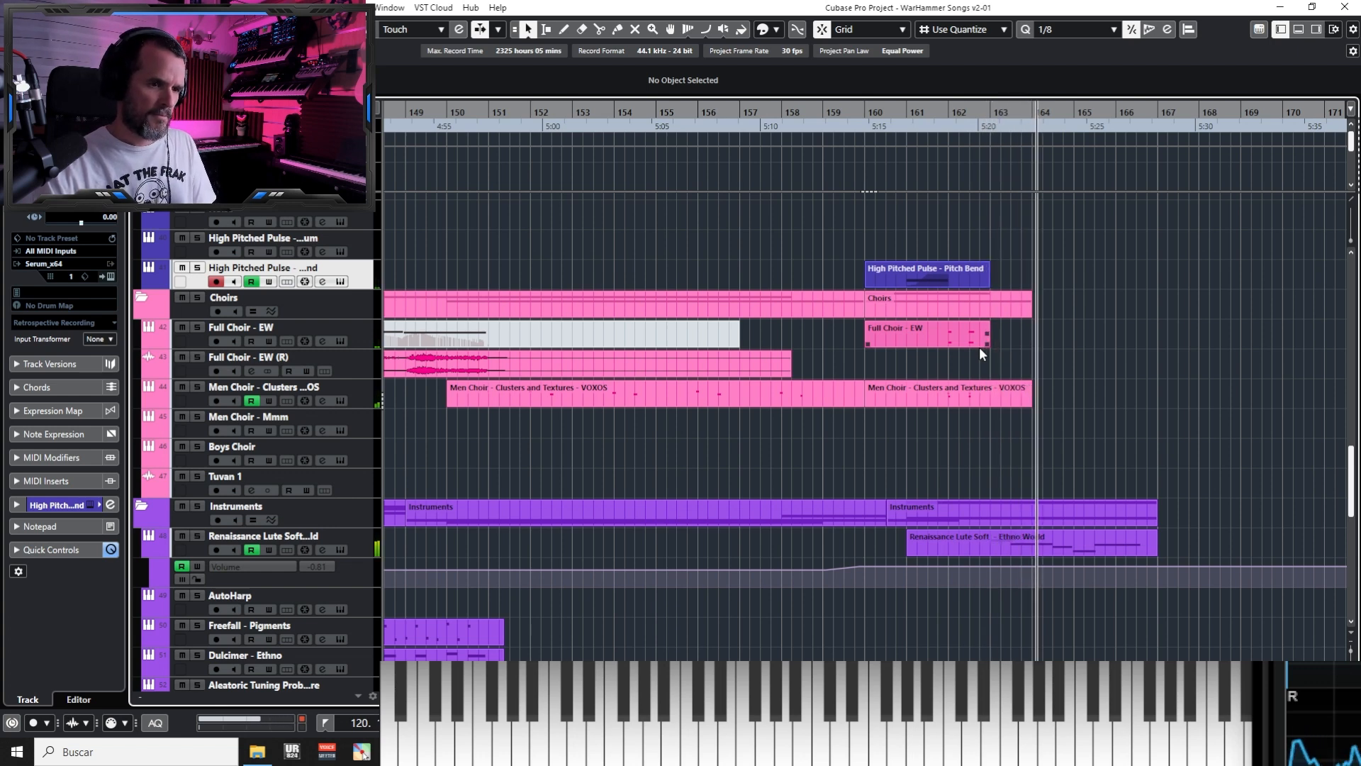
pyautogui.scroll(5, 1100, 351)
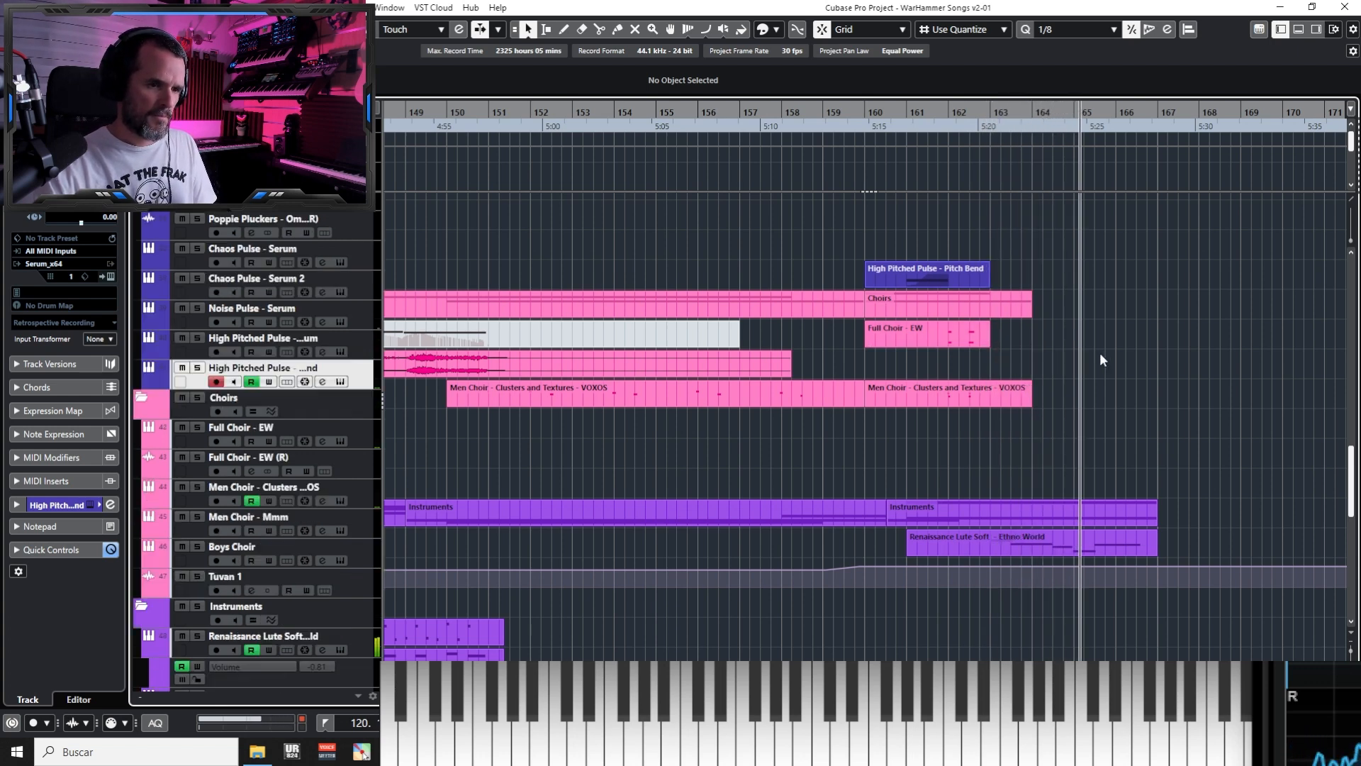
pyautogui.scroll(3, 1100, 356)
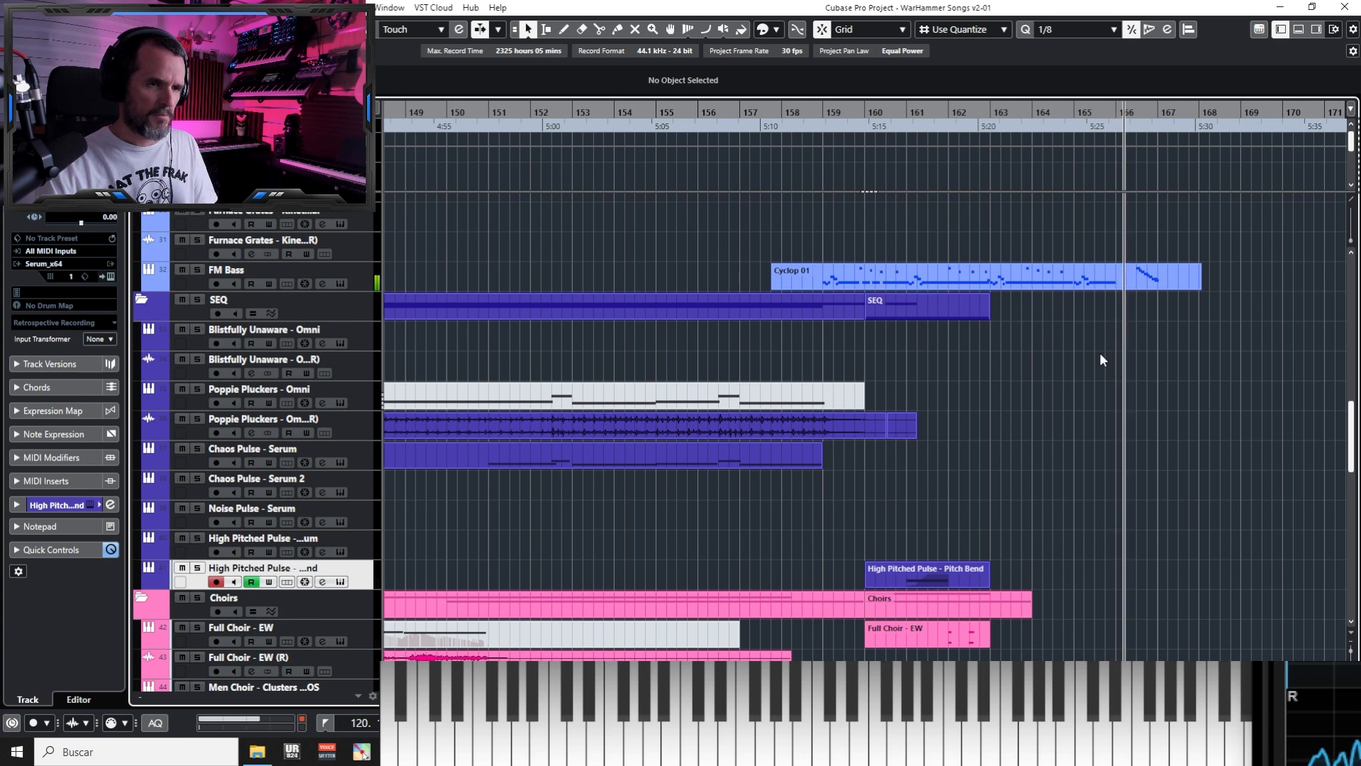
pyautogui.scroll(-12, 1058, 353)
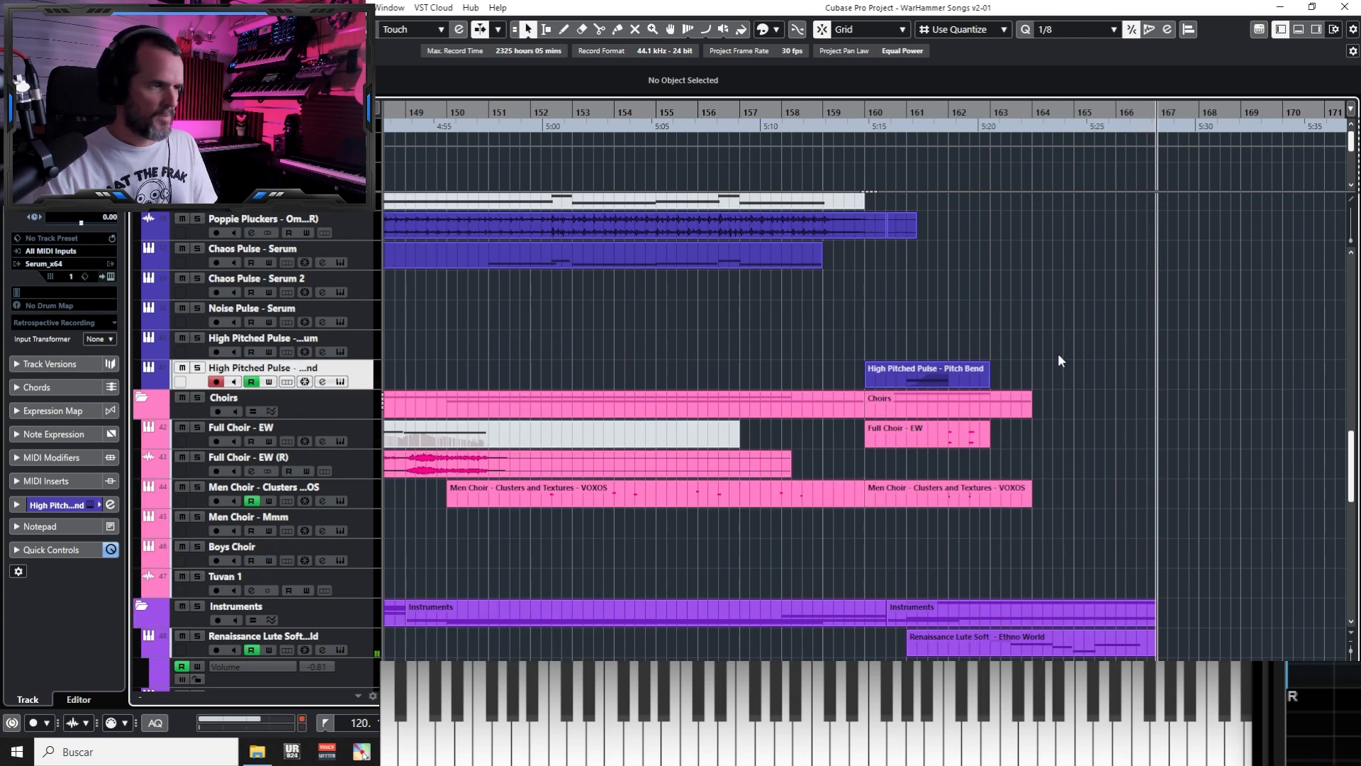
pyautogui.scroll(-5, 1057, 353)
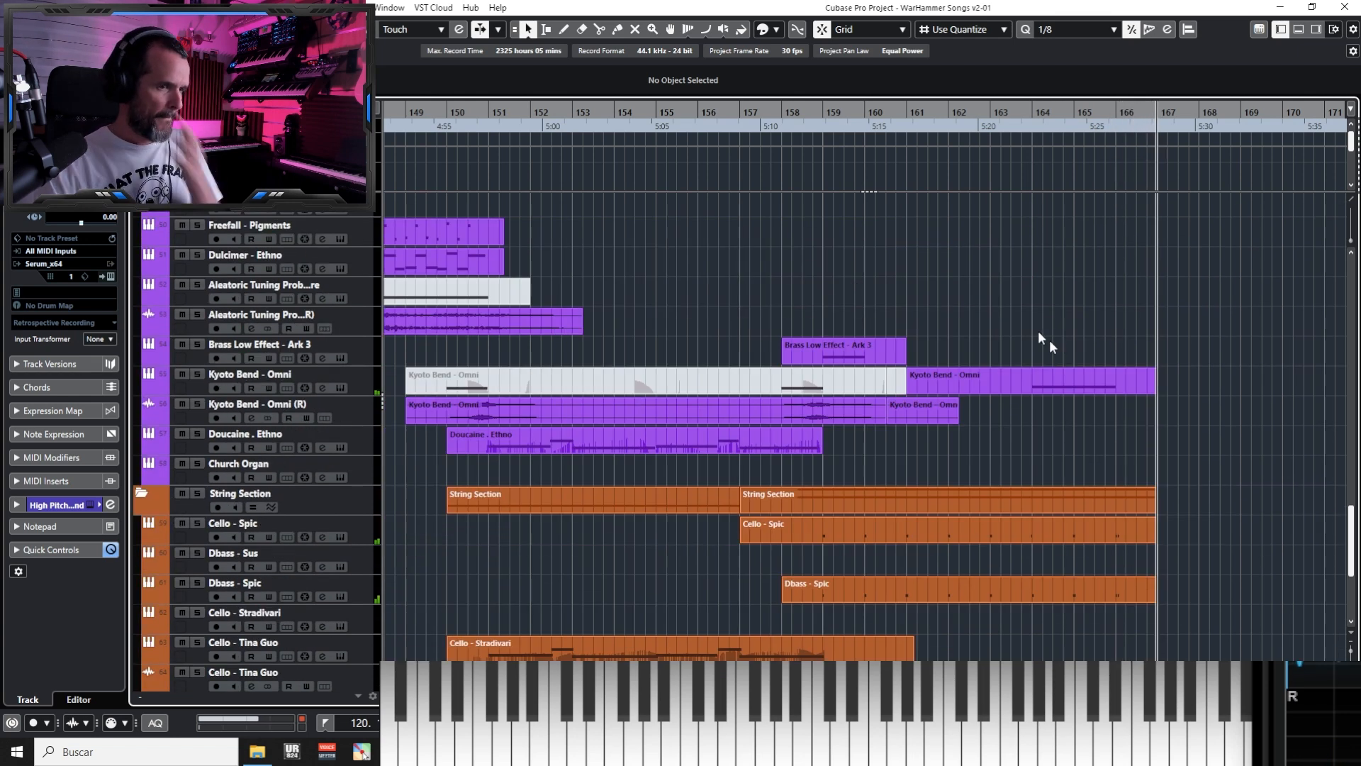
# Replay the transition and look through the choir, instrument and percussion tracks for gaps in the arrangement
pyautogui.click(577, 118)
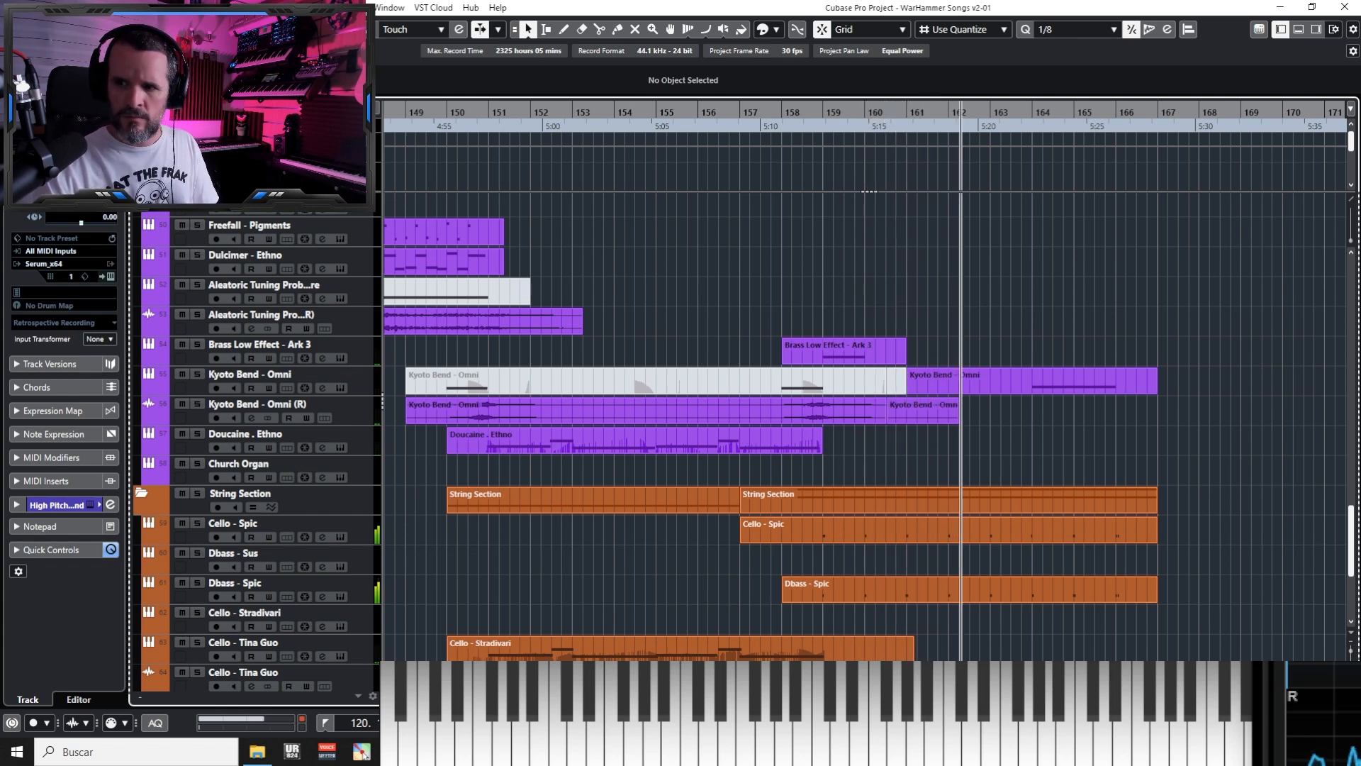
pyautogui.scroll(5, 1066, 411)
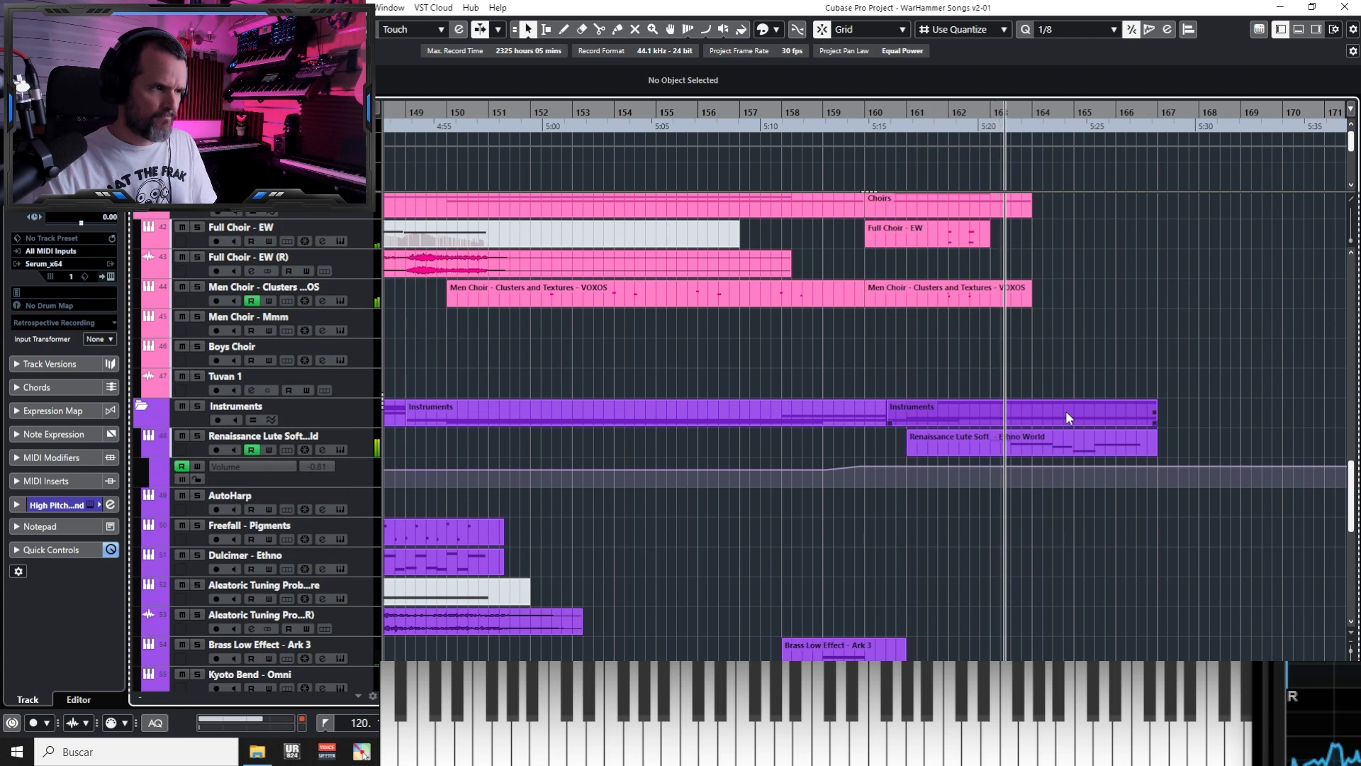
pyautogui.scroll(5, 1065, 411)
pyautogui.scroll(-5, 1065, 411)
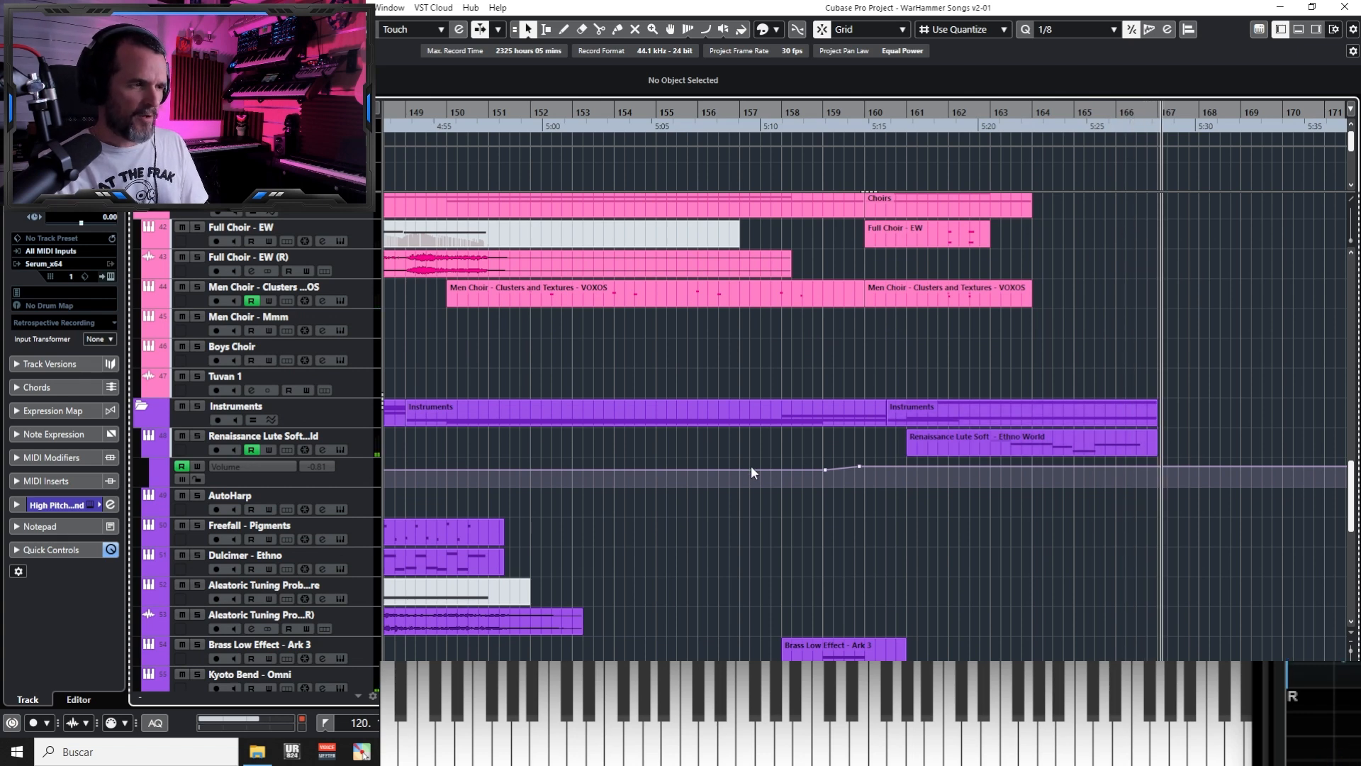
pyautogui.scroll(-2, 763, 458)
pyautogui.scroll(15, 763, 457)
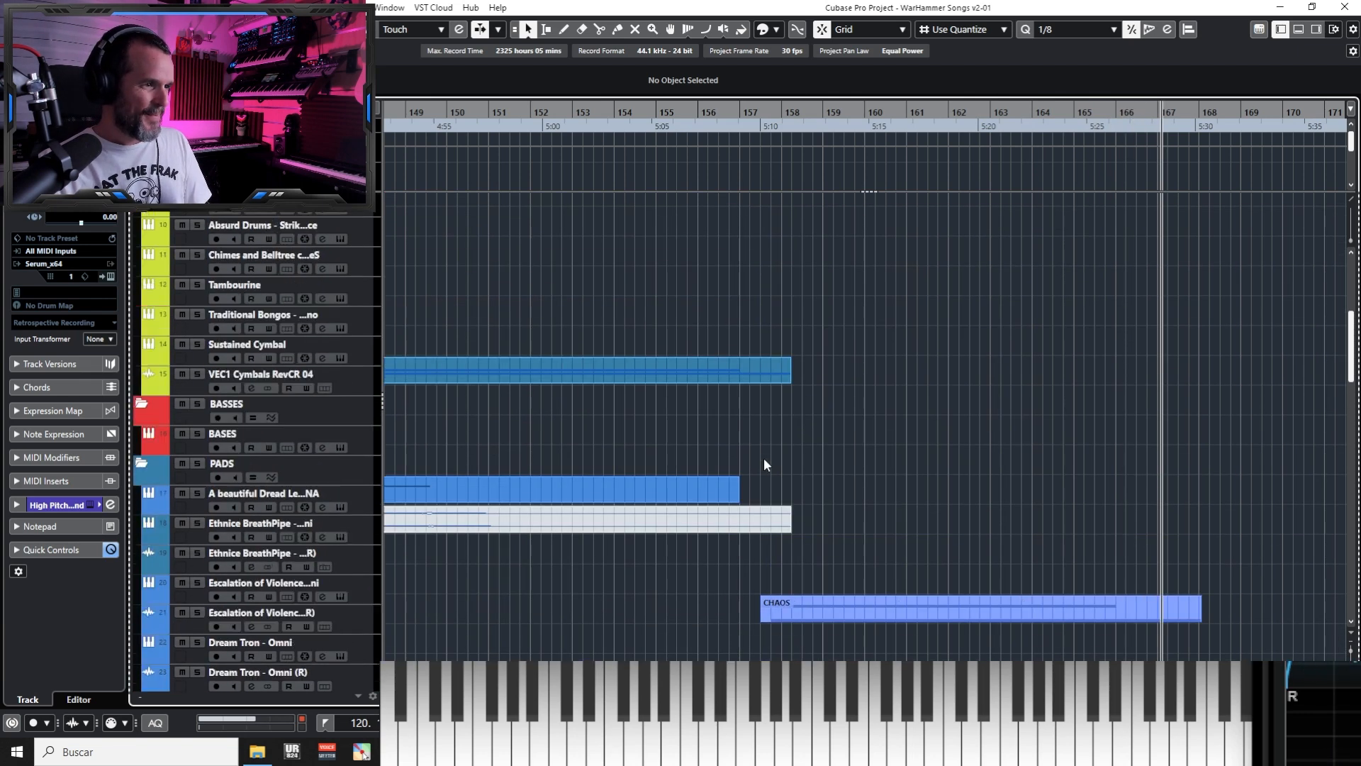
pyautogui.scroll(4, 764, 458)
# Select the Tambourine track and play the lead-in to the transition at bar 158
pyautogui.click(363, 528)
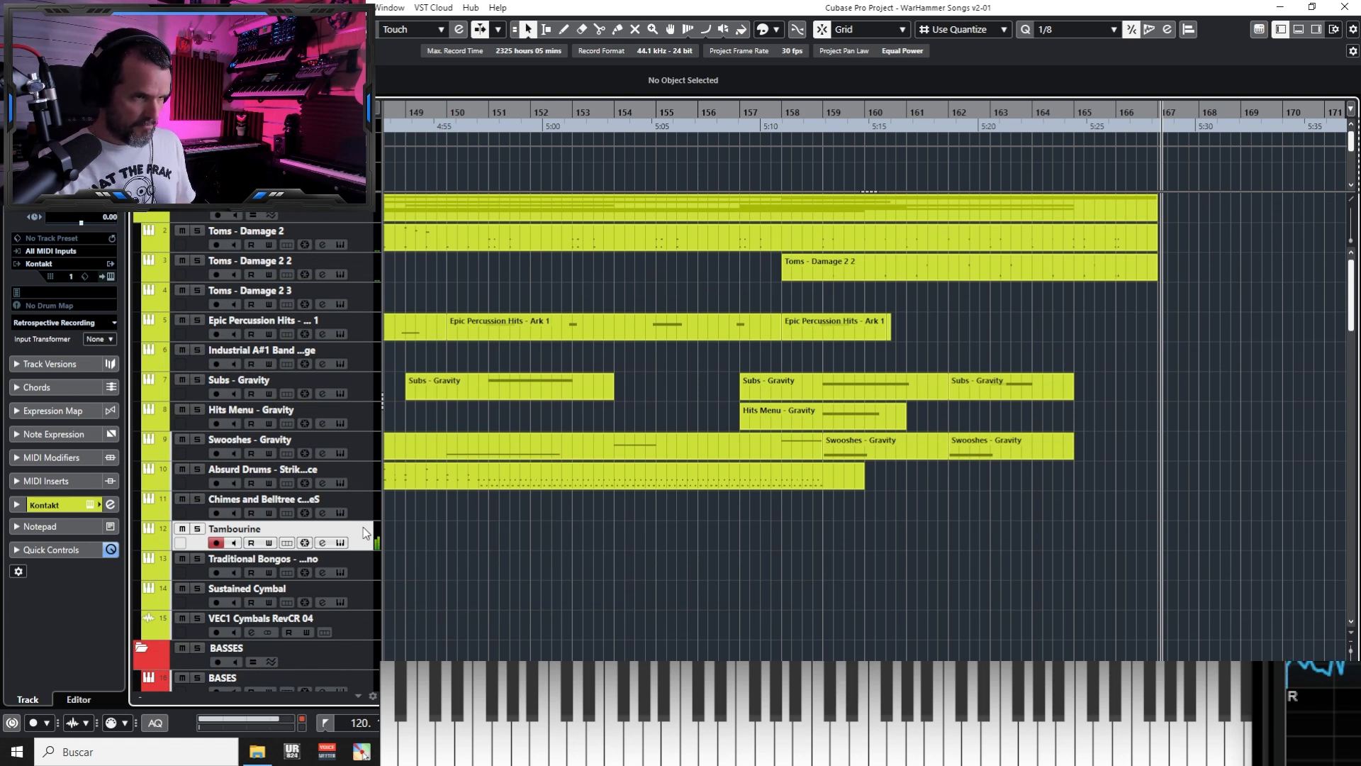
pyautogui.press('KP_Subtract')
pyautogui.press('KP_Add')
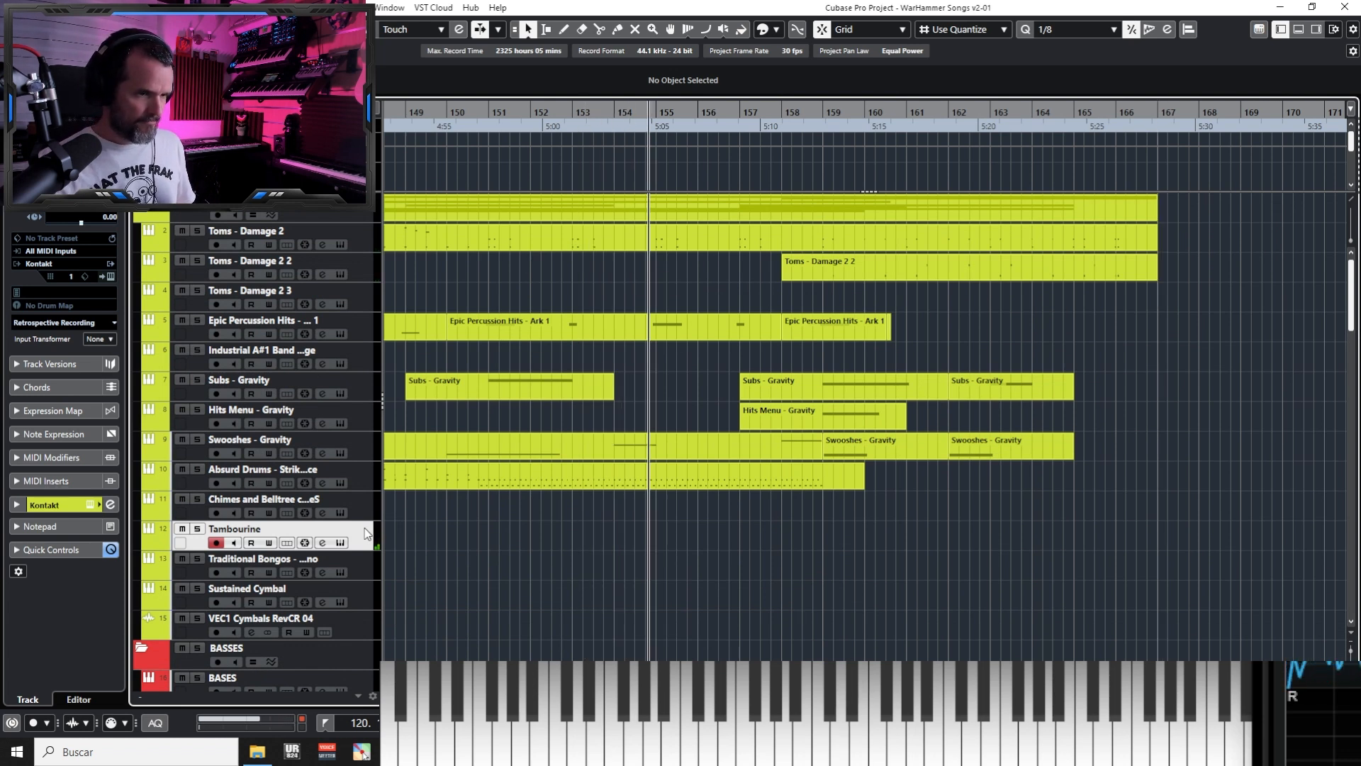
pyautogui.press('KP_Multiply')
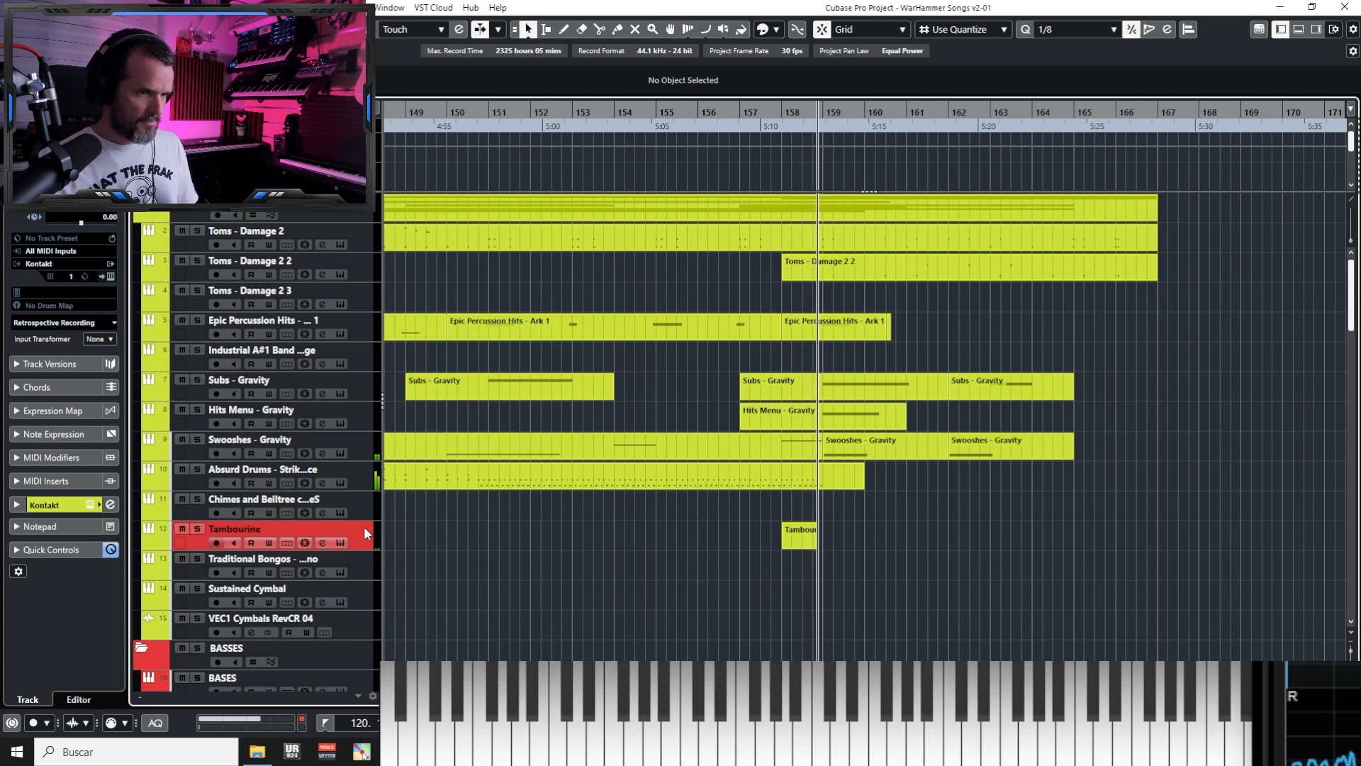
pyautogui.press('KP_0')
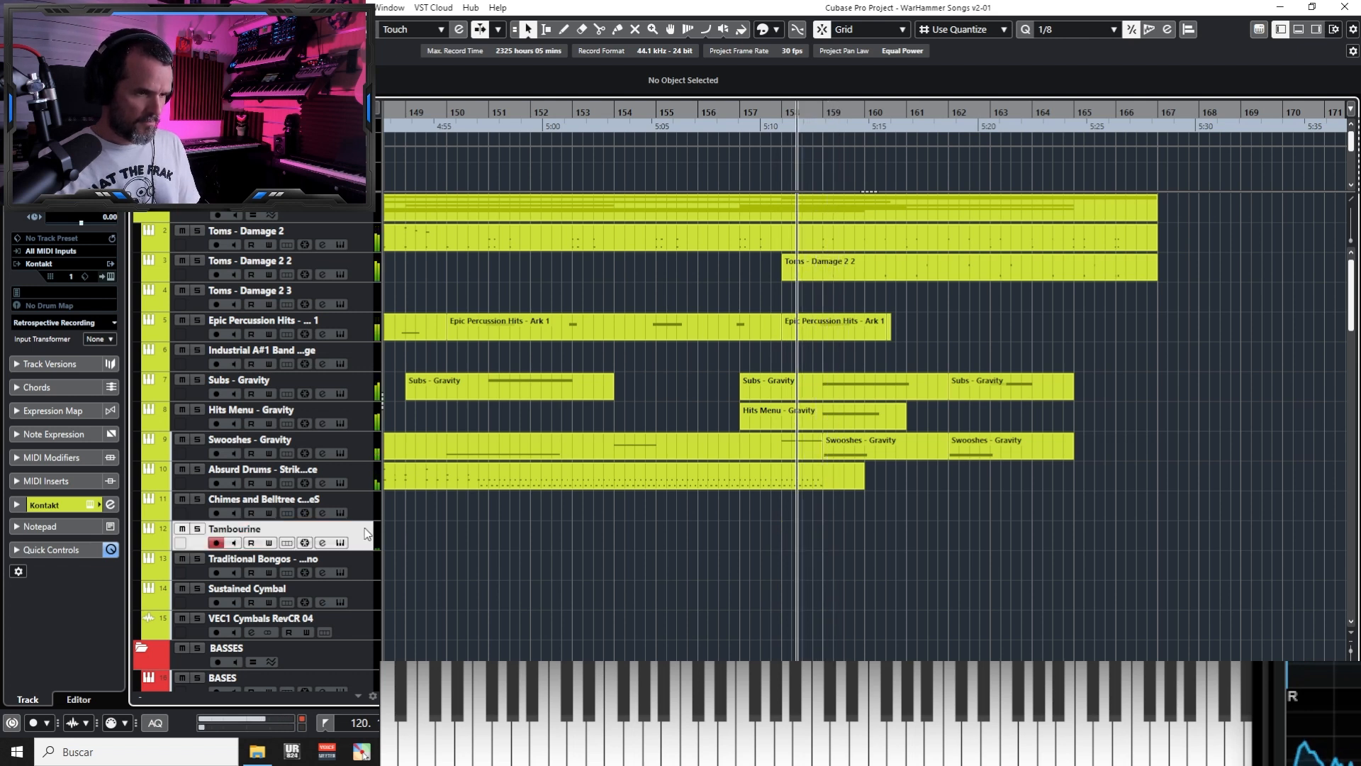
pyautogui.press('KP_Subtract')
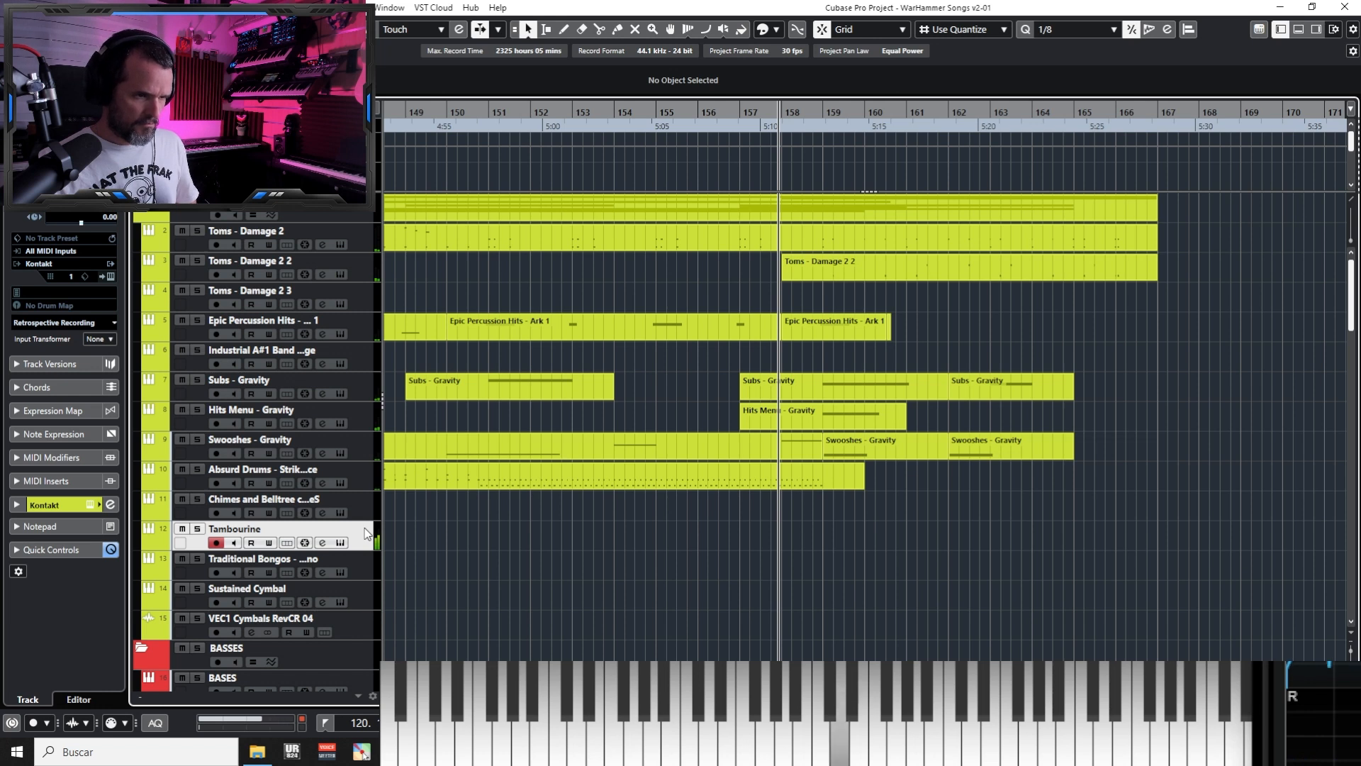
pyautogui.press('KP_Multiply')
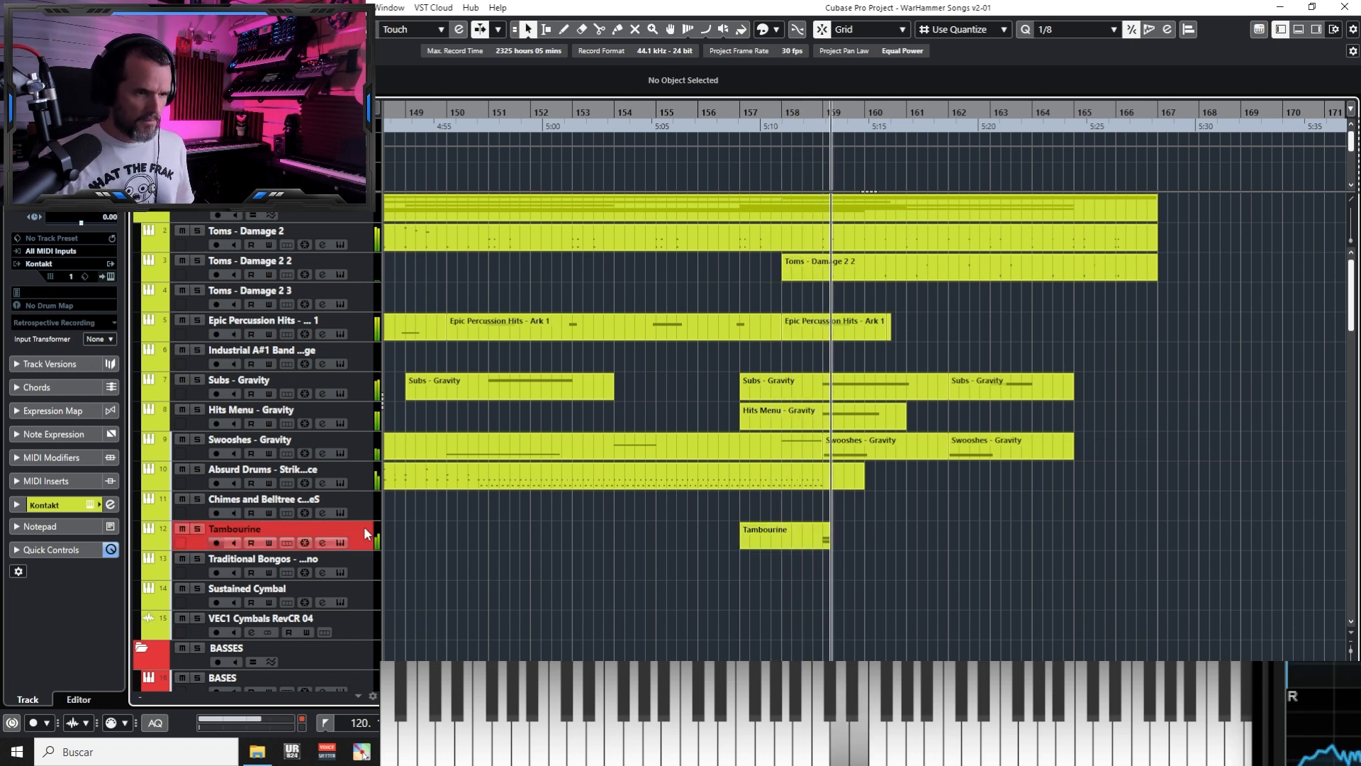
pyautogui.press('space')
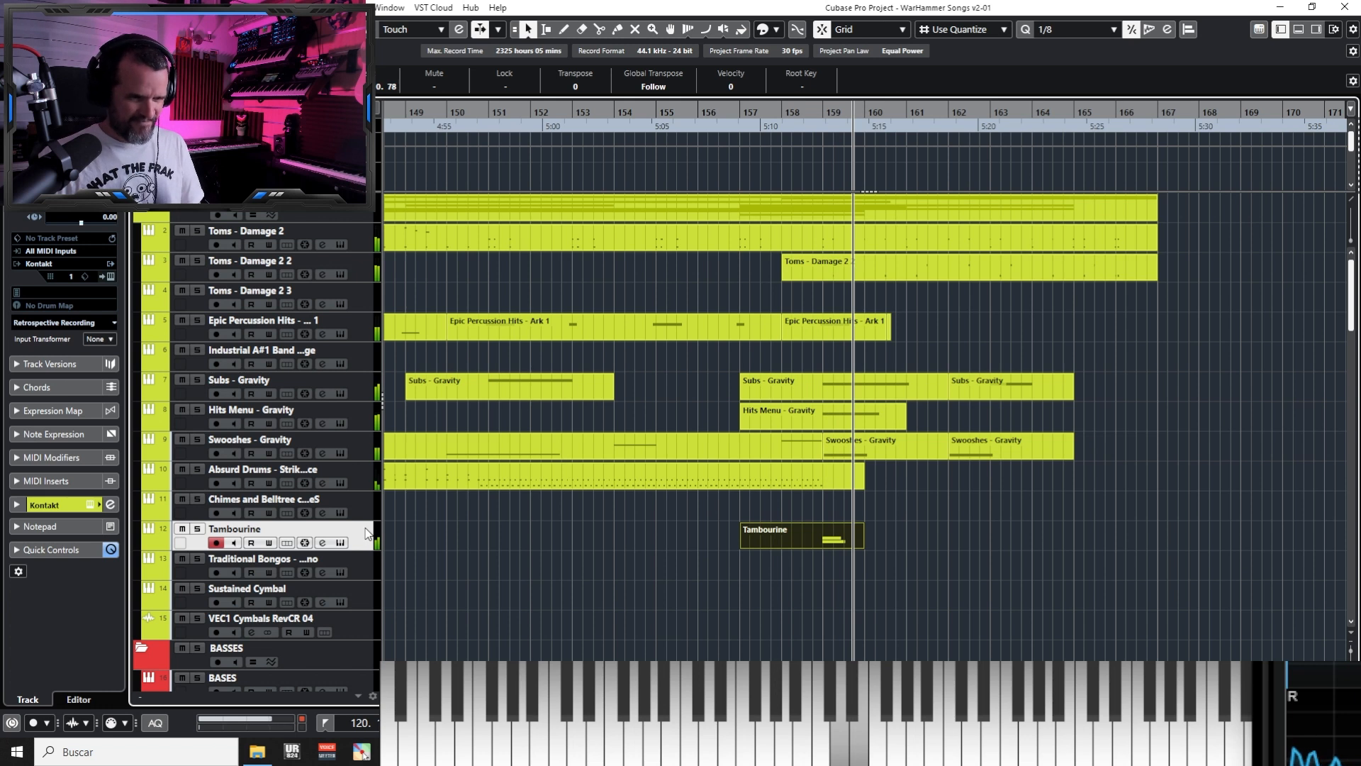
pyautogui.hotkey('ctrl', 'z')
# Record a tambourine take from bar 157, followed by a second overlapping take from bar 158 to bar 167
pyautogui.press('KP_Multiply')
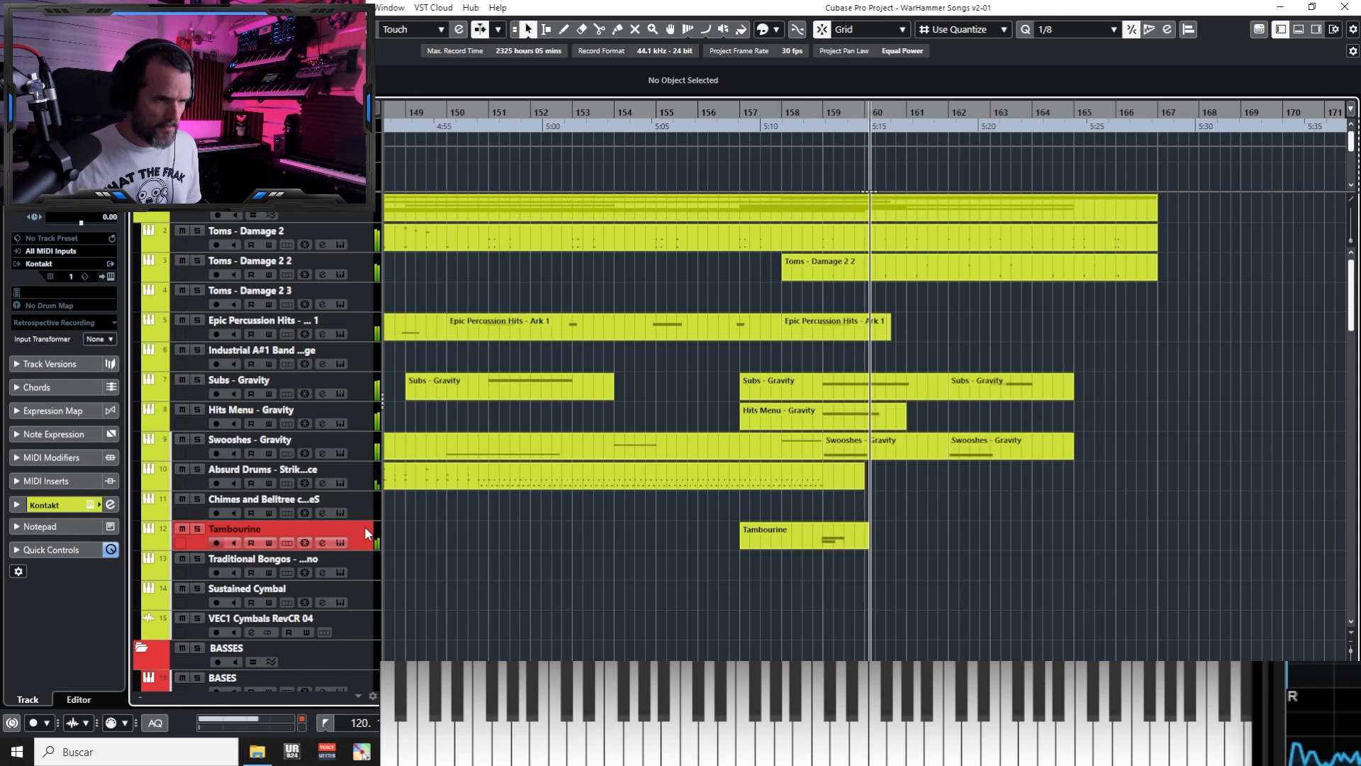
pyautogui.press('KP_Multiply')
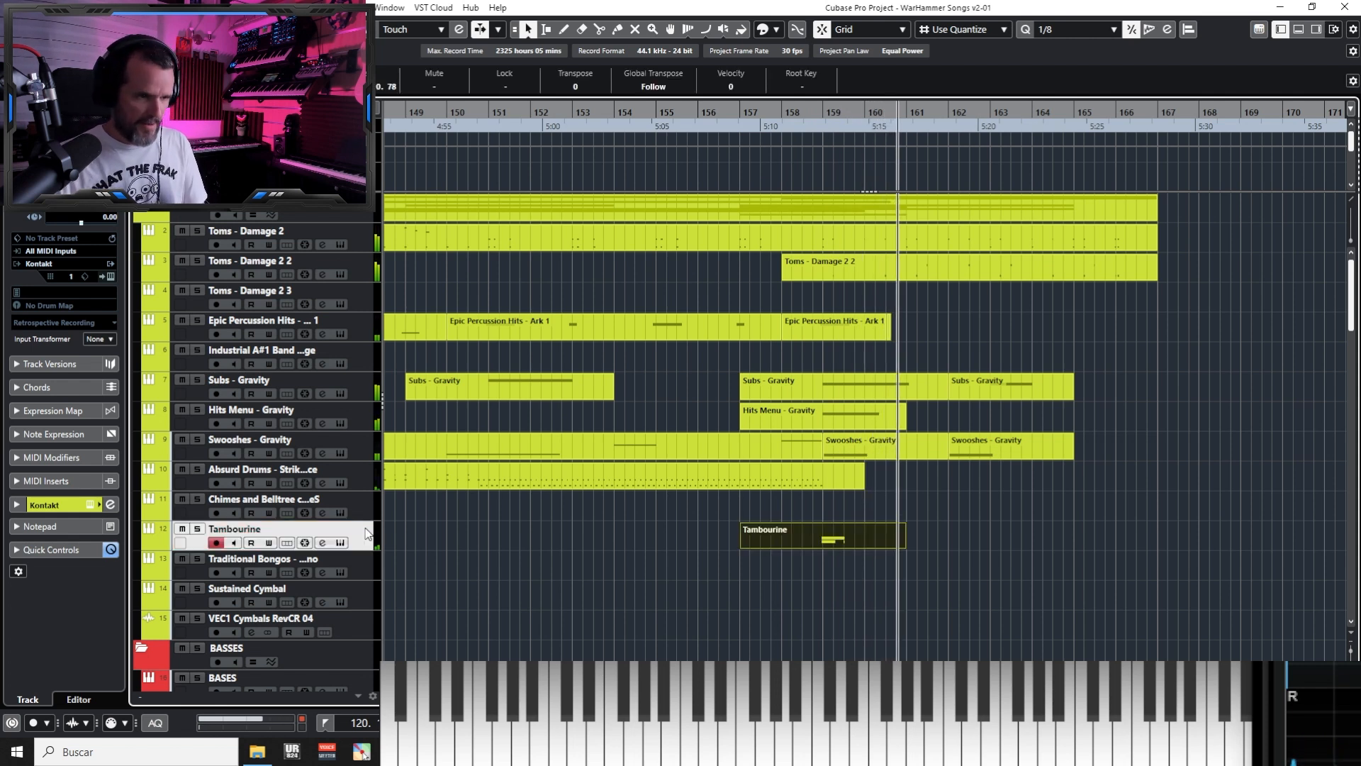
pyautogui.press('KP_Subtract')
pyautogui.press('KP_Multiply')
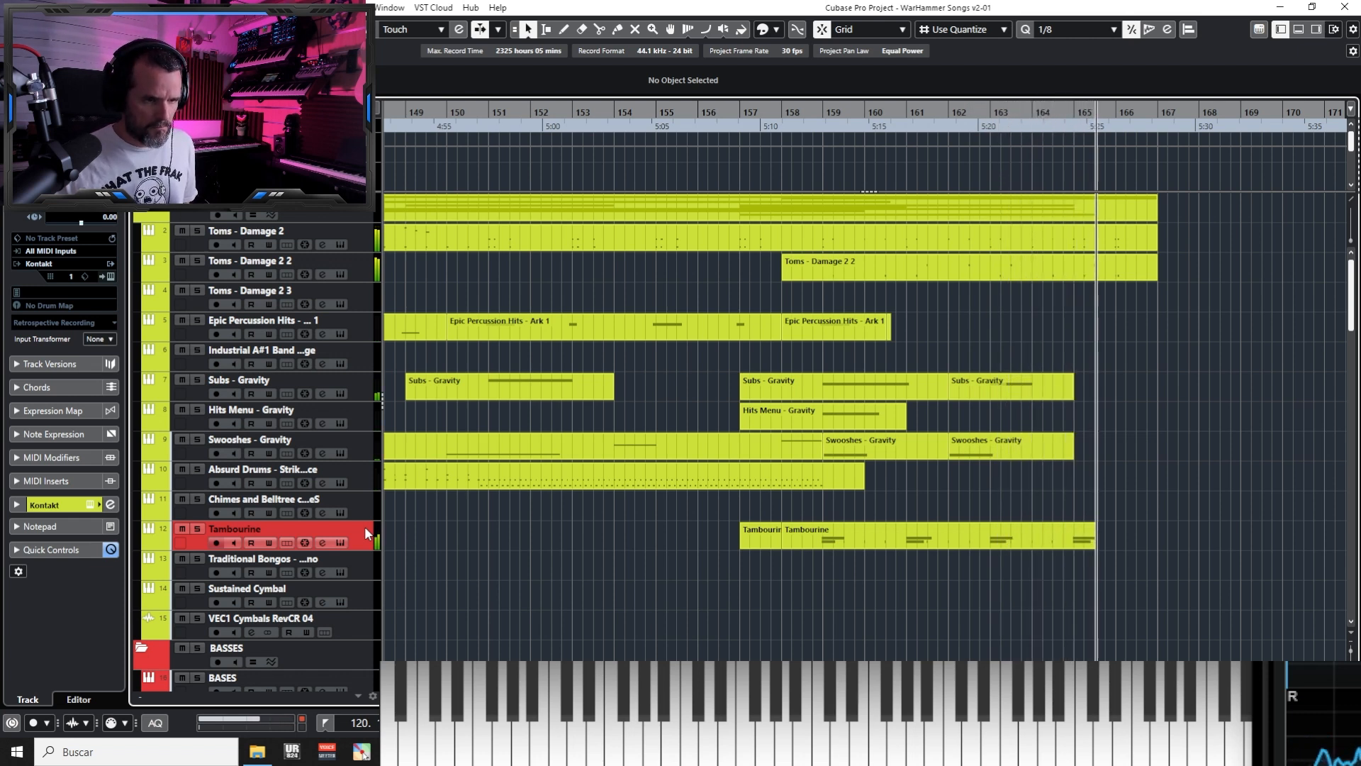
pyautogui.press('space')
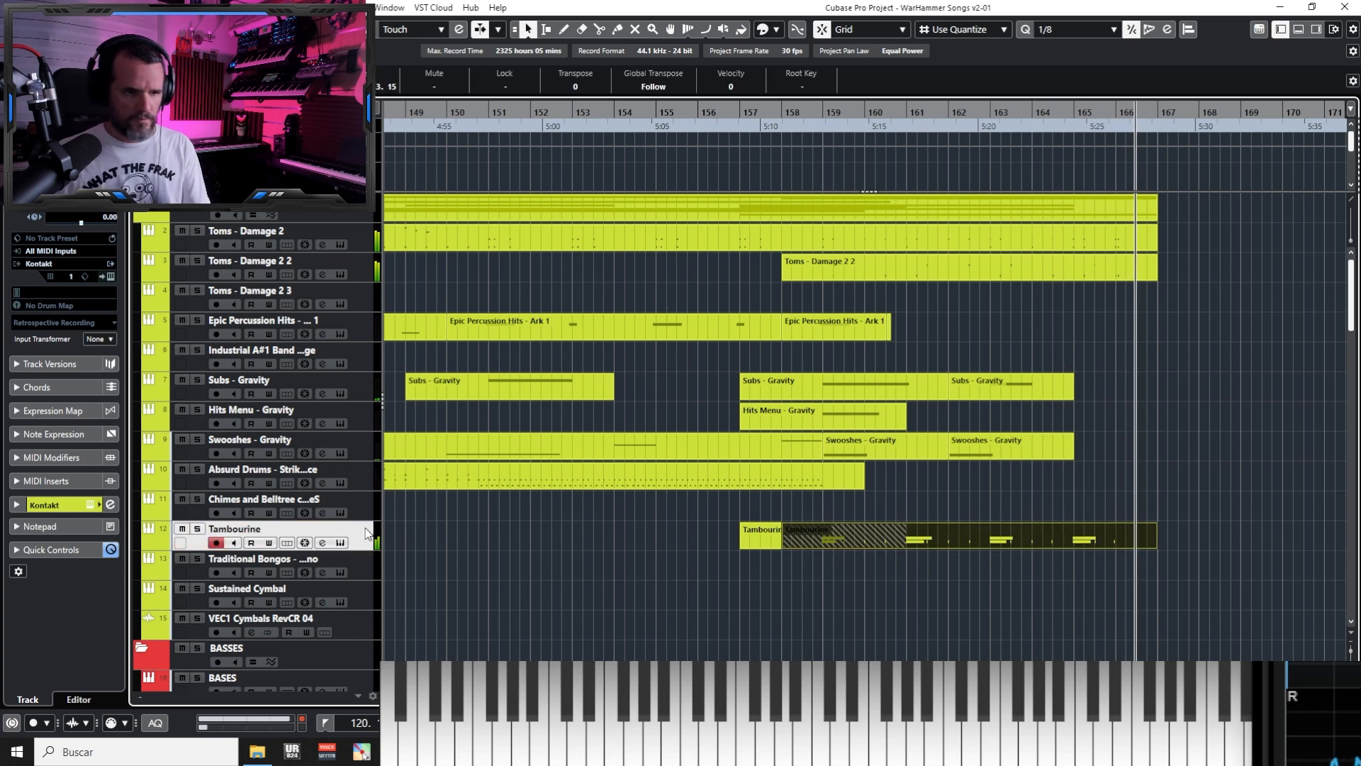
# Check the recorded tambourine notes in the Key Editor and glue the overlapping takes into one part spanning bars 157–167
pyautogui.hotkey('ctrl', 'e')
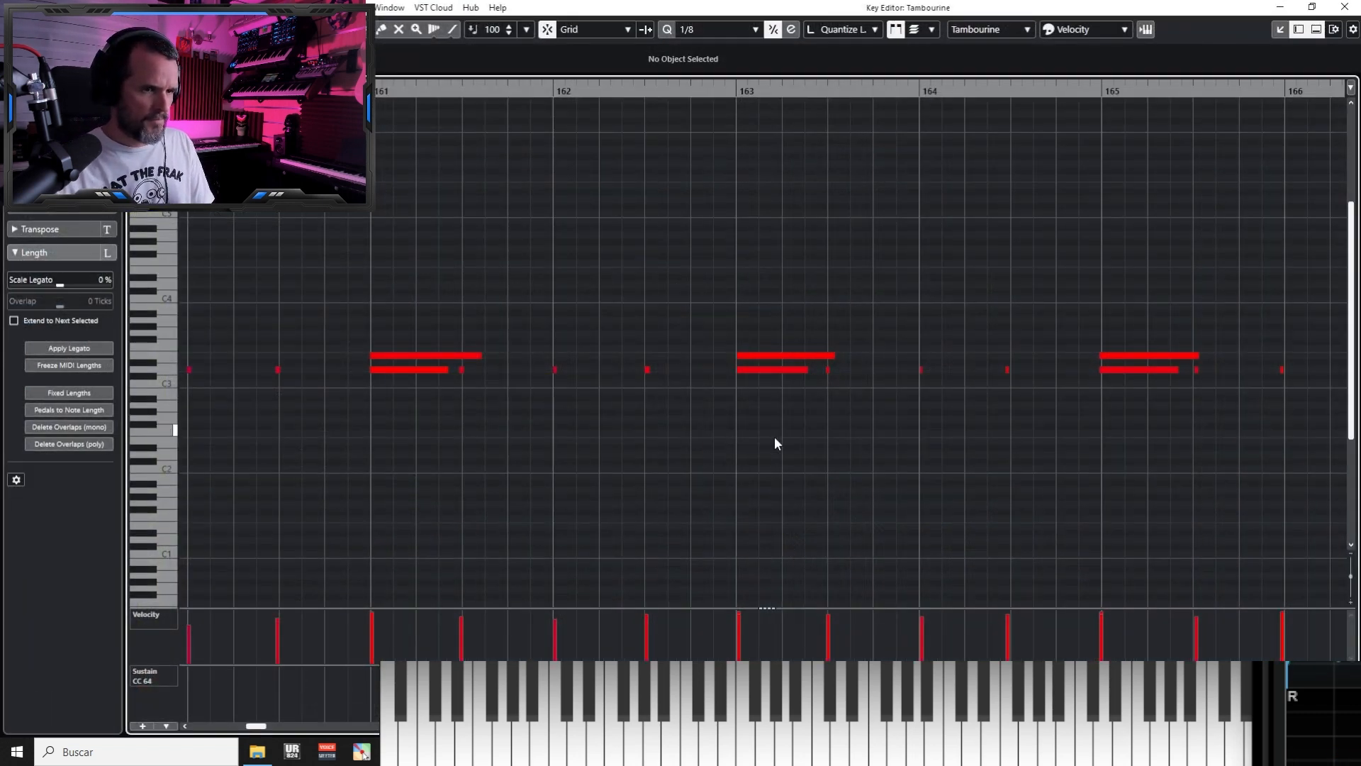
pyautogui.press('g')
pyautogui.press('g')
pyautogui.press('g')
pyautogui.press('g')
pyautogui.moveTo(668, 436); pyautogui.dragTo(846, 431)
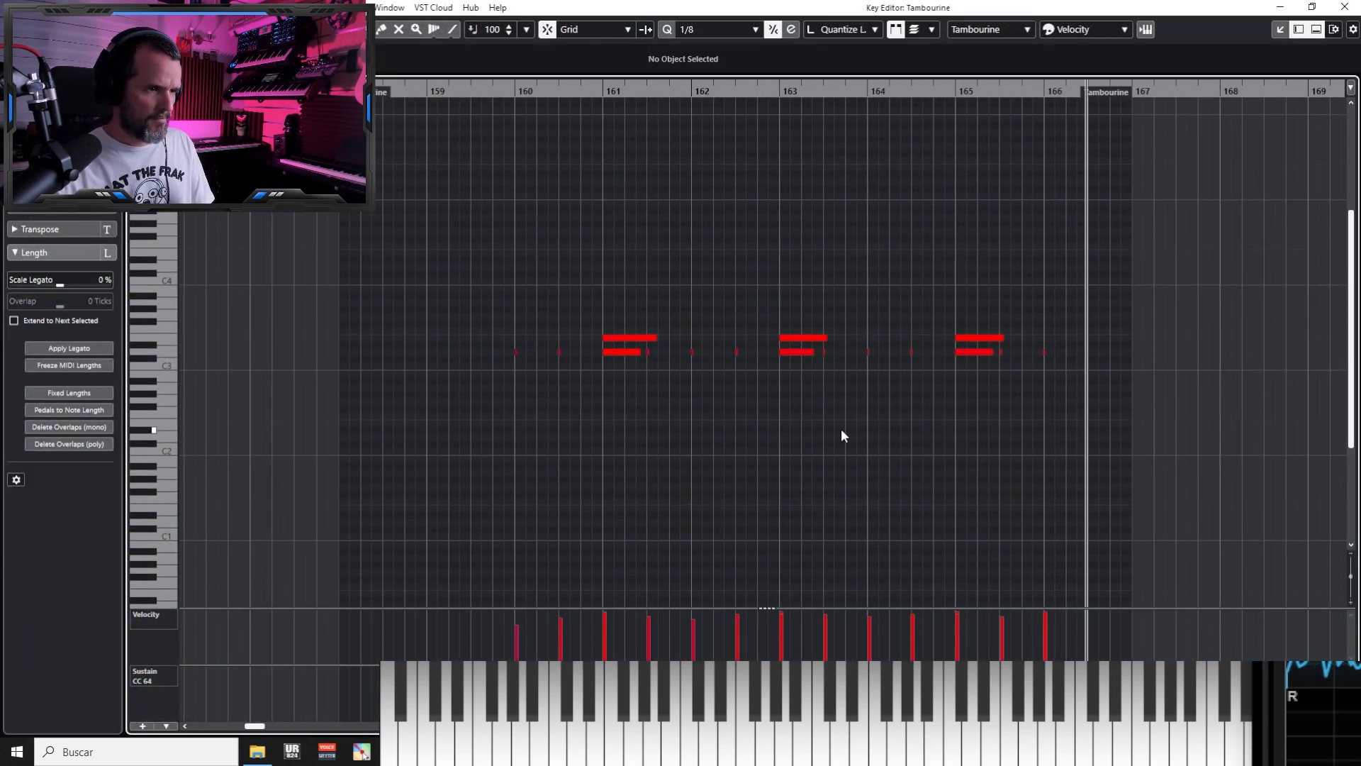
pyautogui.hotkey('ctrl', 'e')
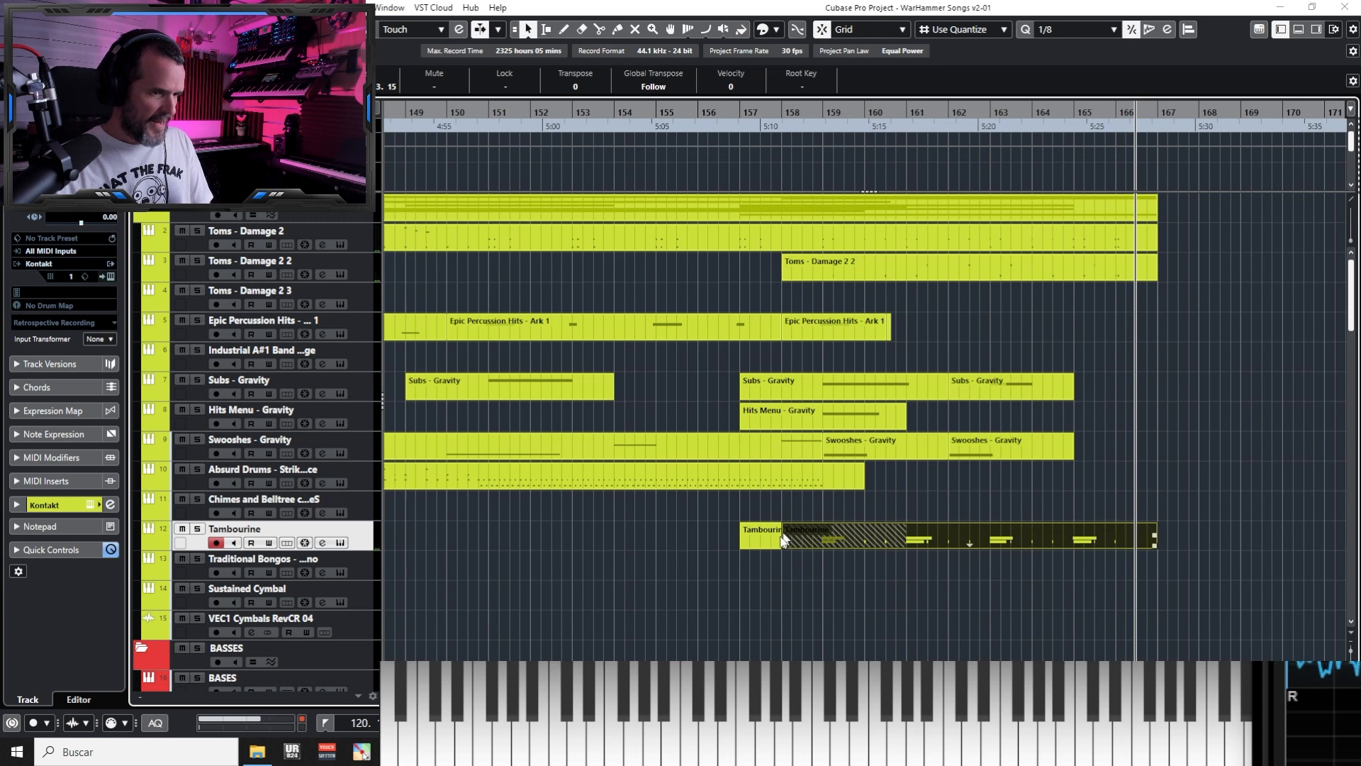
pyautogui.press('4')
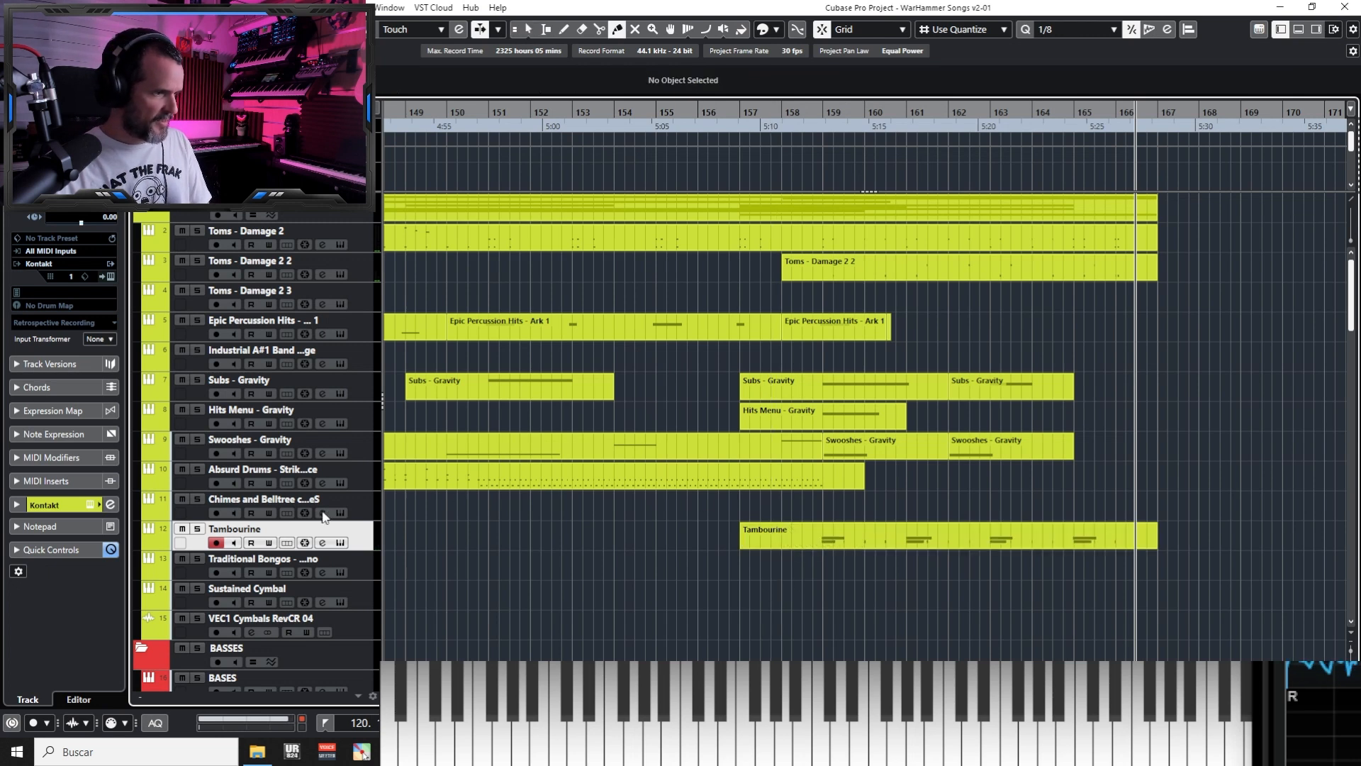
# Record a single chime note at bar 166 on the Chimes and Belltree track, in a take spanning bars 164–168
pyautogui.click(366, 512)
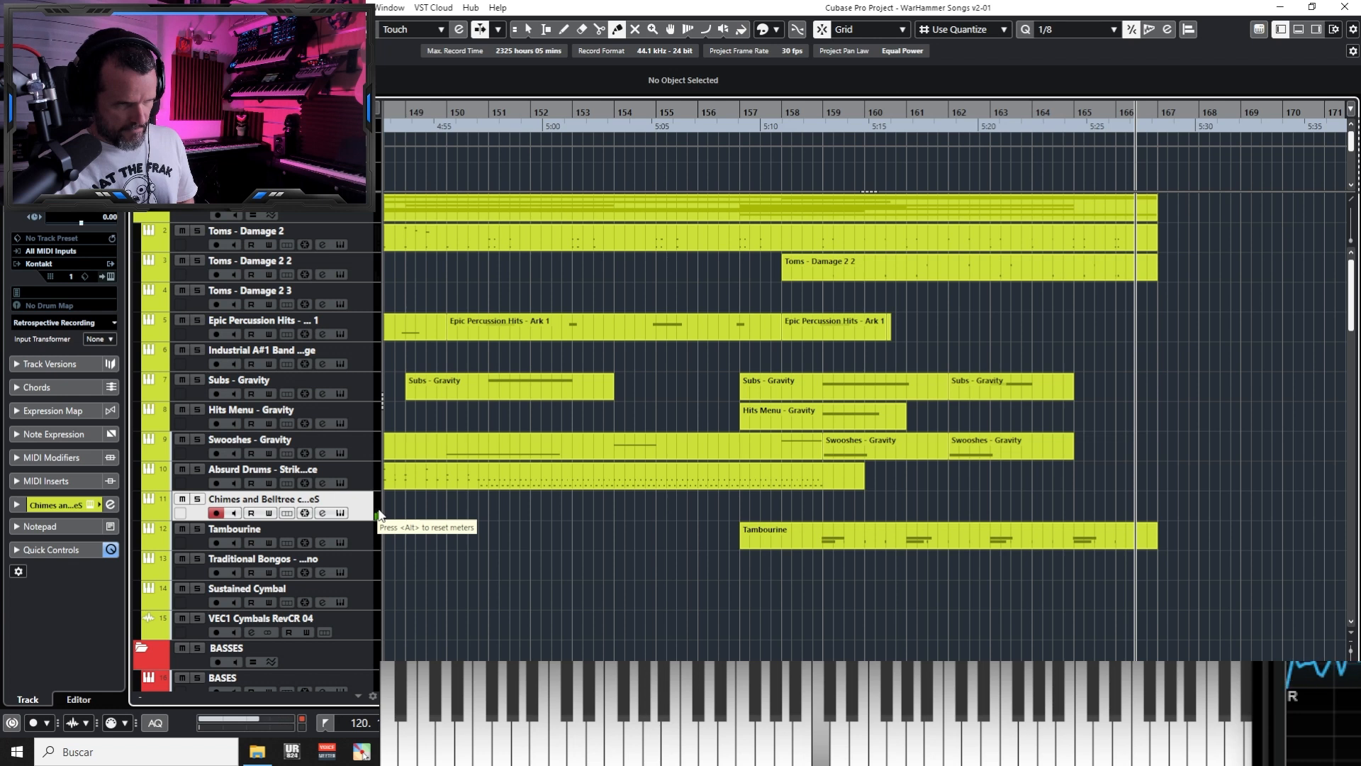
pyautogui.press('KP_Subtract')
pyautogui.press('KP_Multiply')
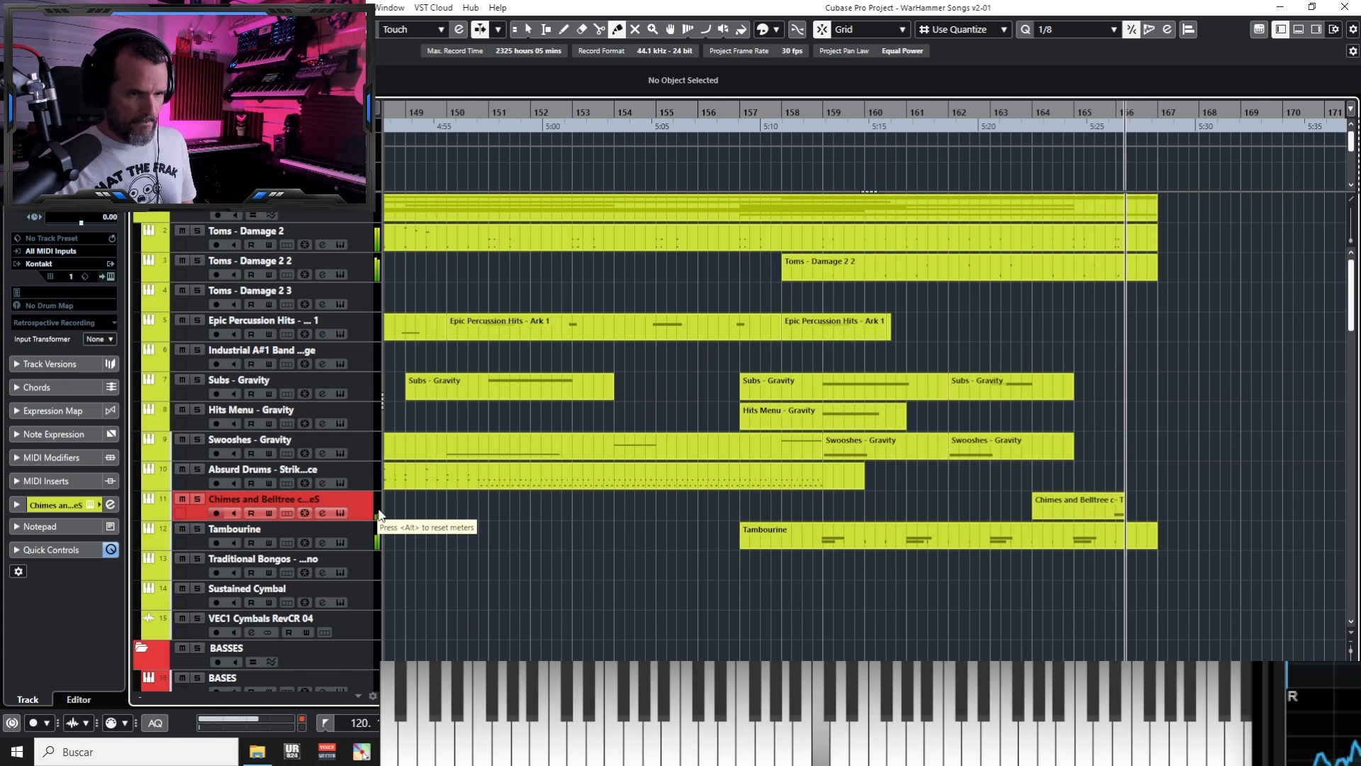
pyautogui.press('space')
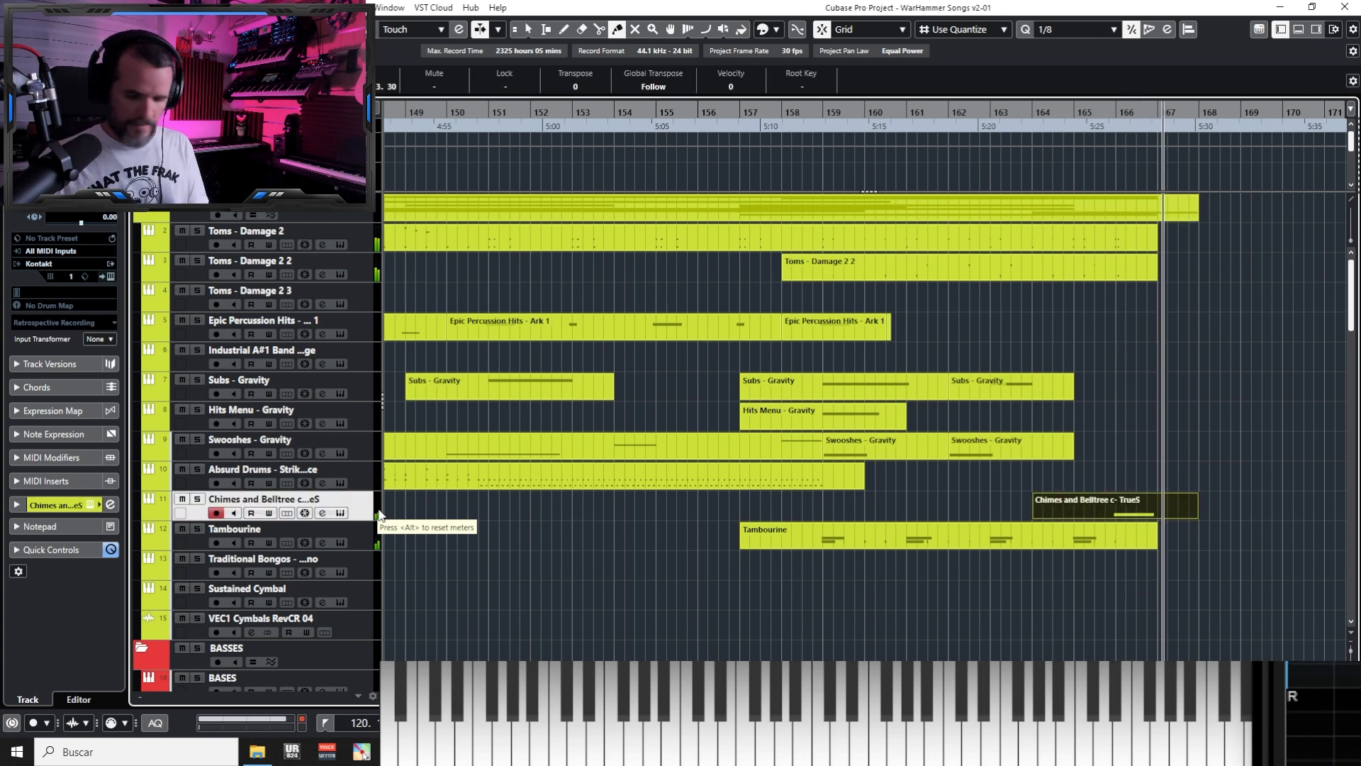
# Shorten the chime note at bar 166 to about half a bar and return to the arrangement
pyautogui.press('Return')
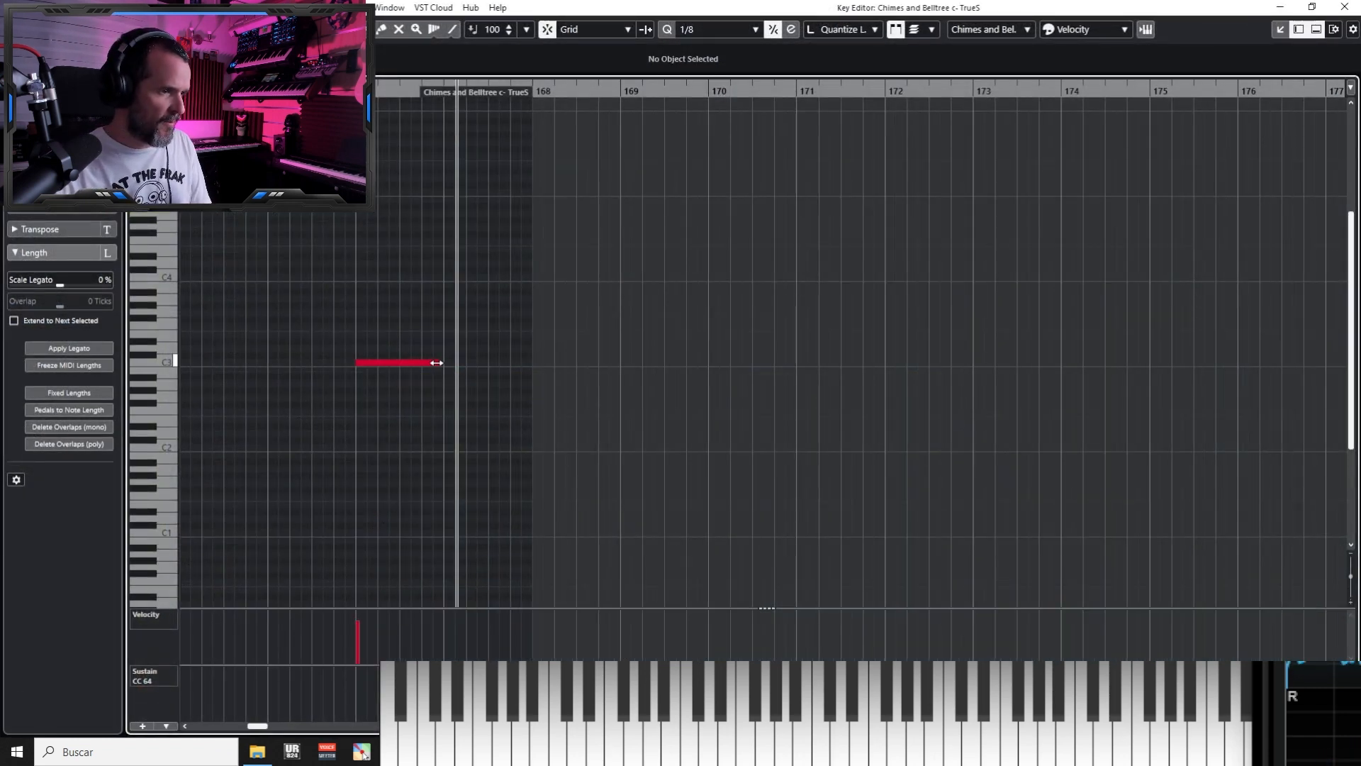
pyautogui.moveTo(436, 362); pyautogui.dragTo(399, 363)
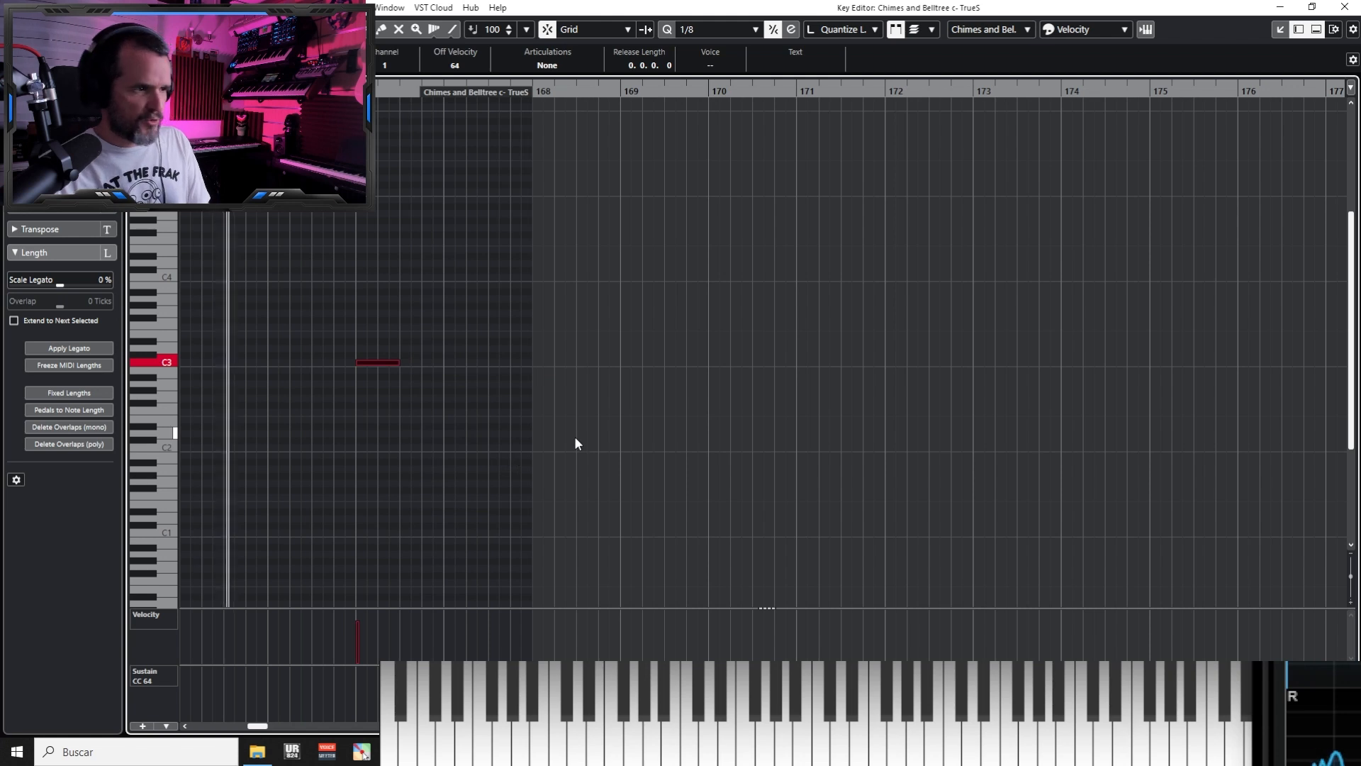
pyautogui.press('h')
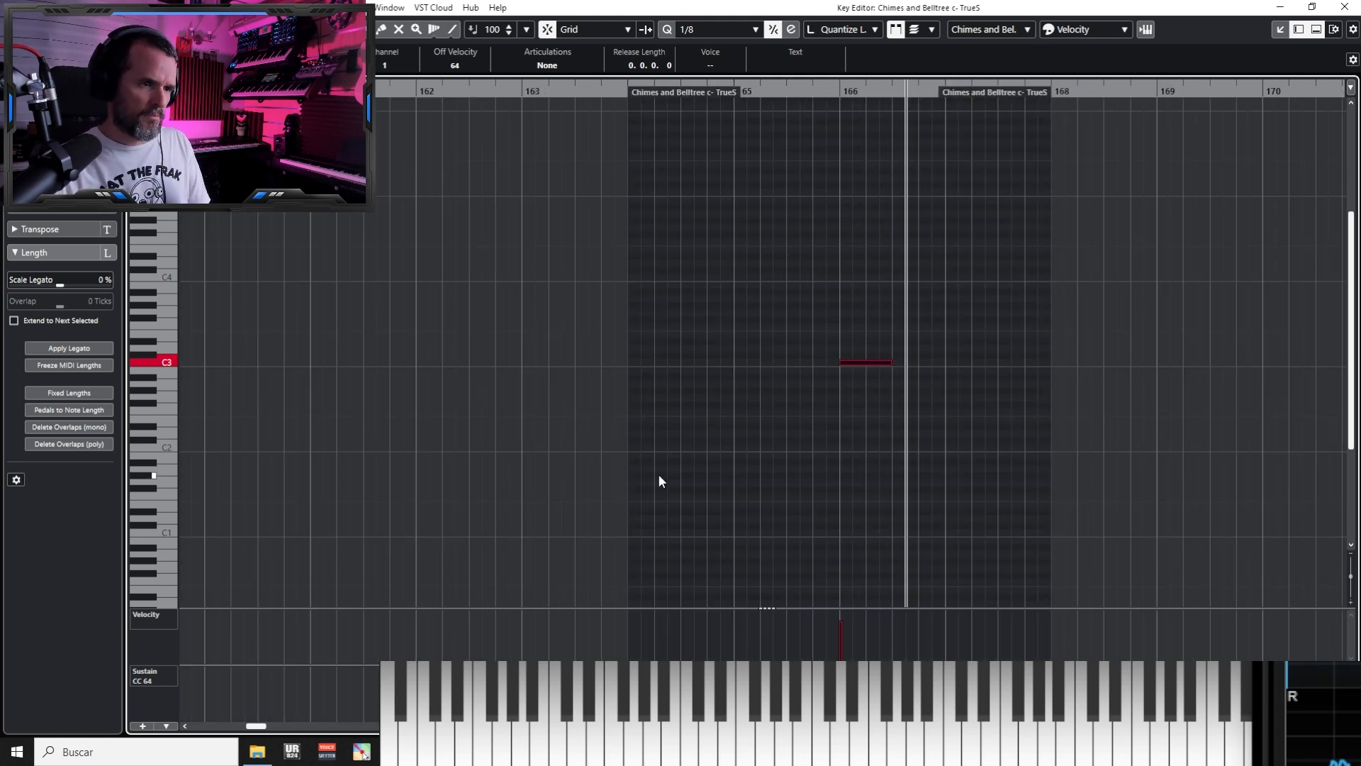
pyautogui.press('Return')
pyautogui.press('g')
pyautogui.press('h')
pyautogui.press('h')
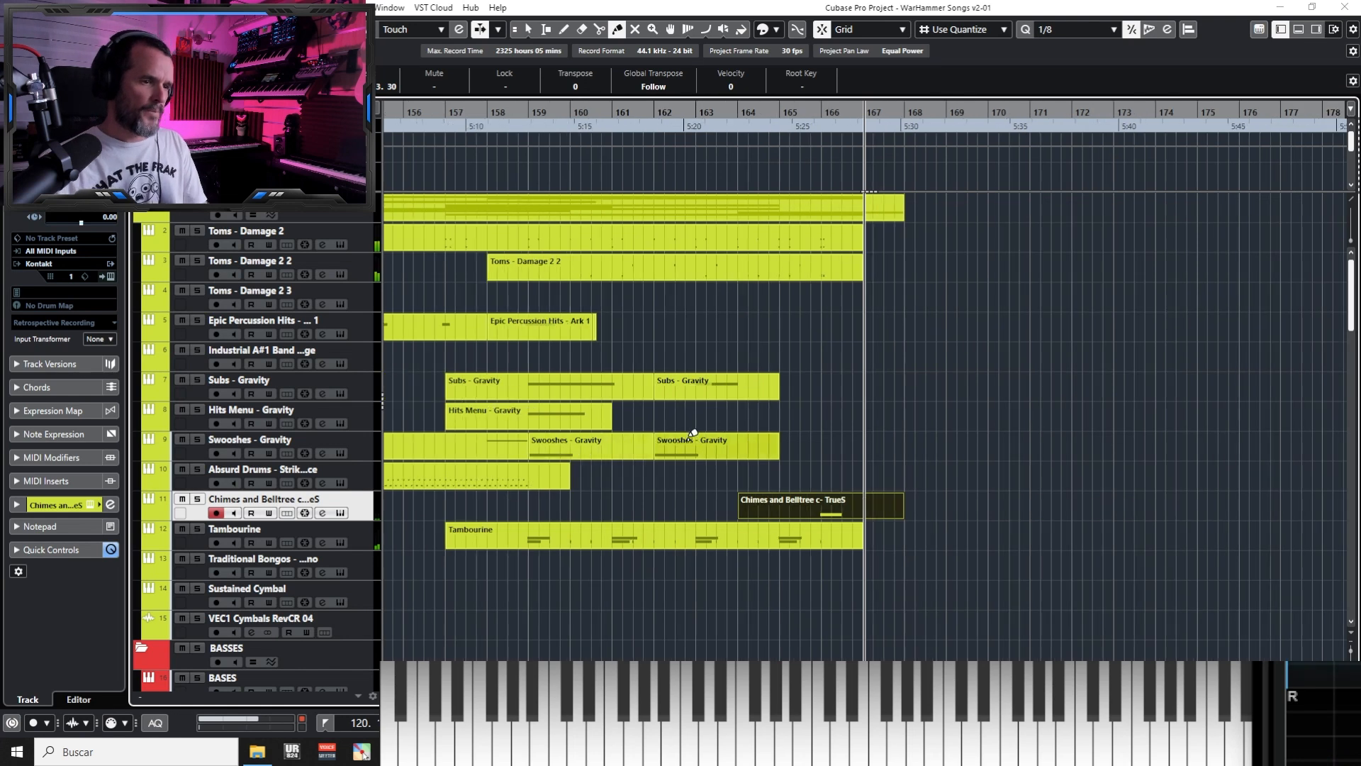
# Select the Cello - Spic track and rewind to the lead-in before bar 167
pyautogui.scroll(-15, 814, 437)
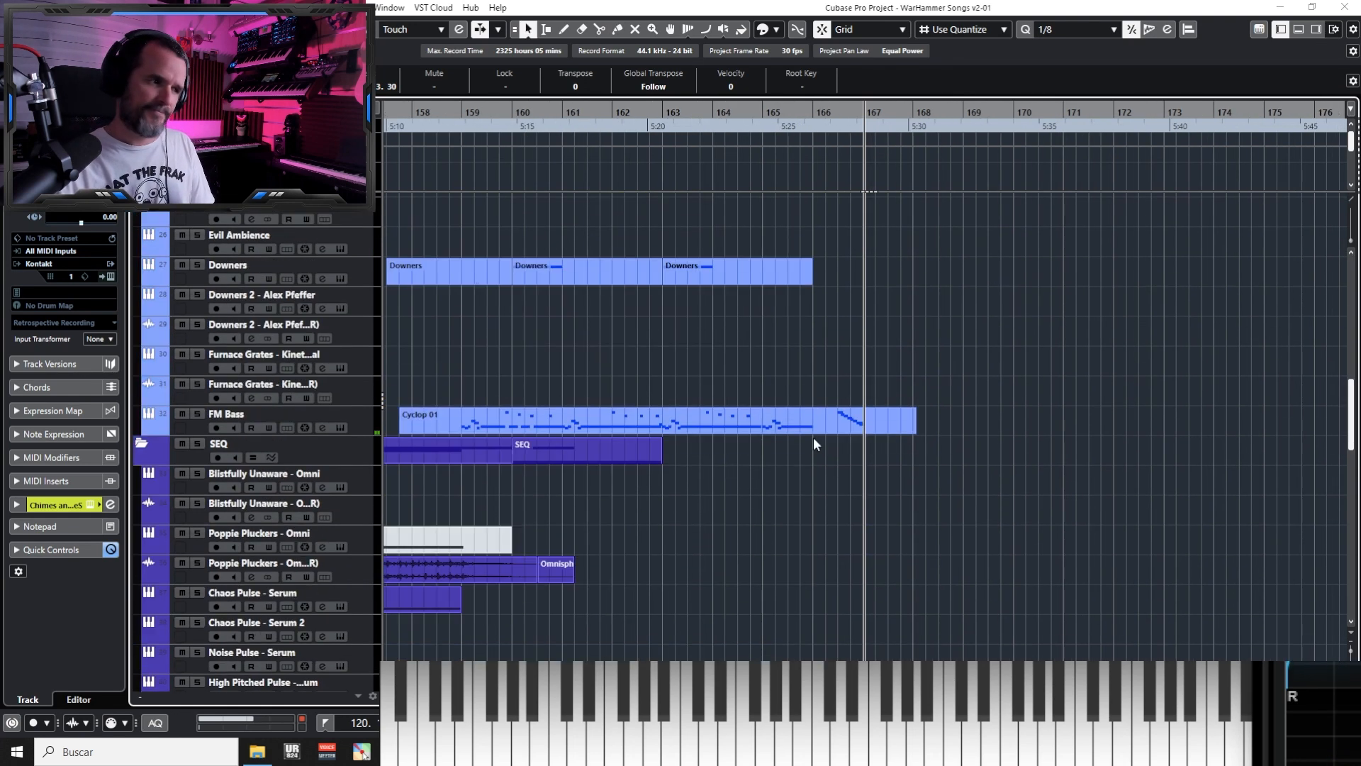
pyautogui.scroll(-6, 746, 472)
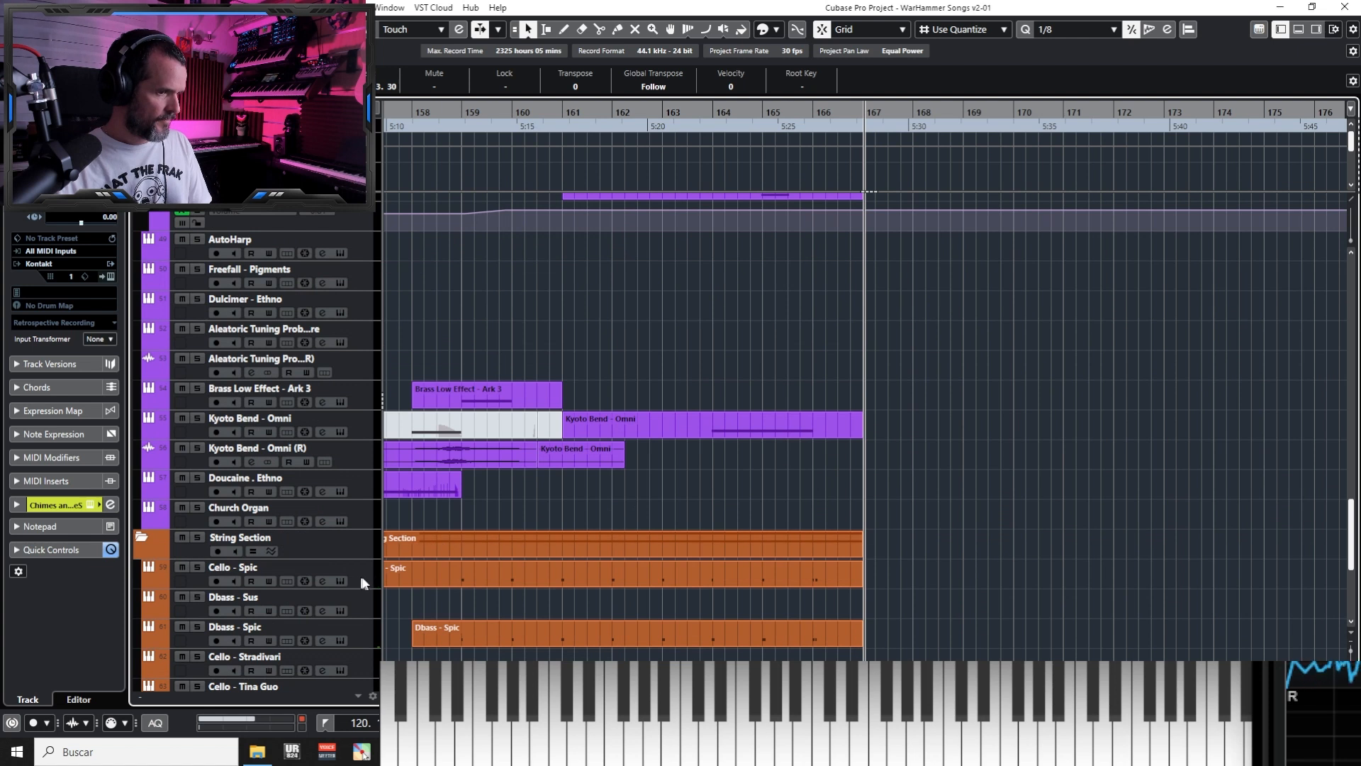
pyautogui.click(759, 562)
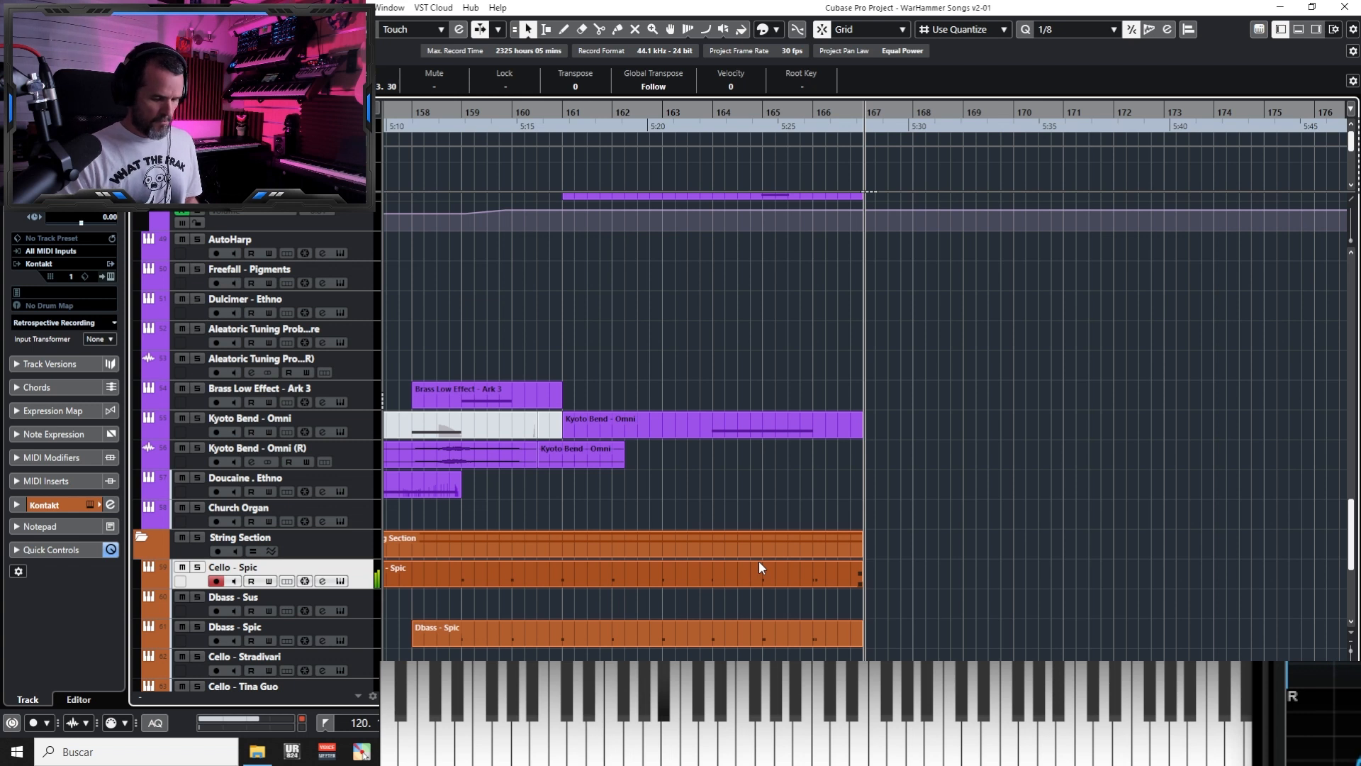
pyautogui.press('KP_Subtract')
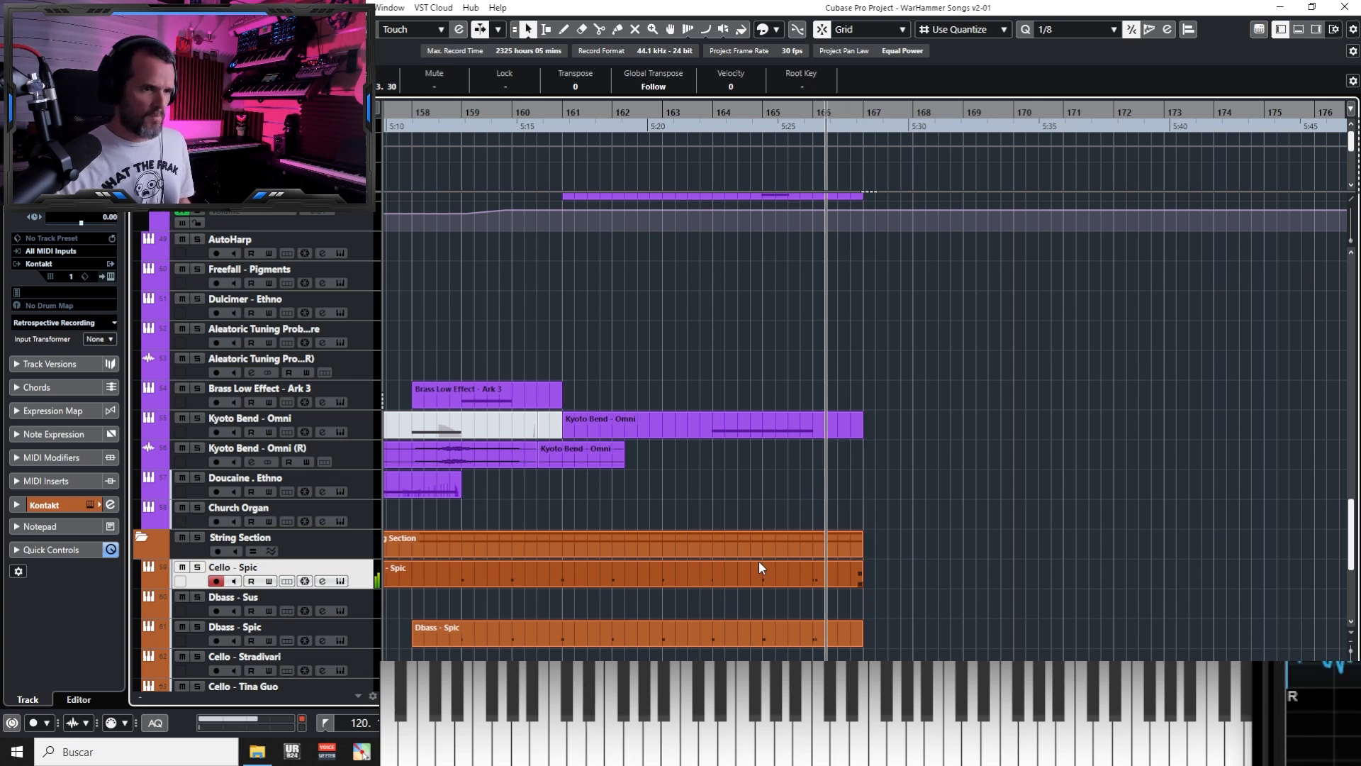
# Try recording a descending spiccato run into bar 167 on the Cello - Spic track, retaking it once
pyautogui.press('KP_Multiply')
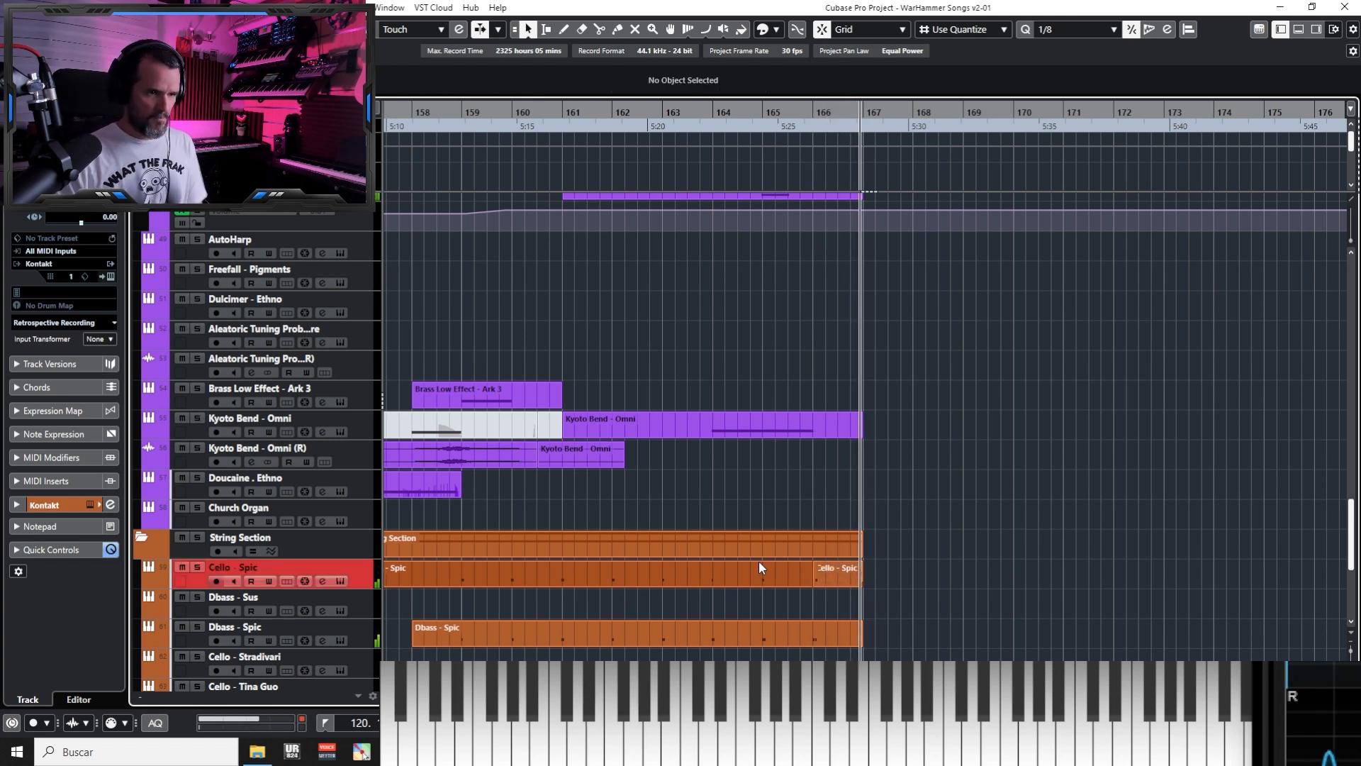
pyautogui.press('KP_0')
pyautogui.press('KP_Subtract')
pyautogui.press('KP_Multiply')
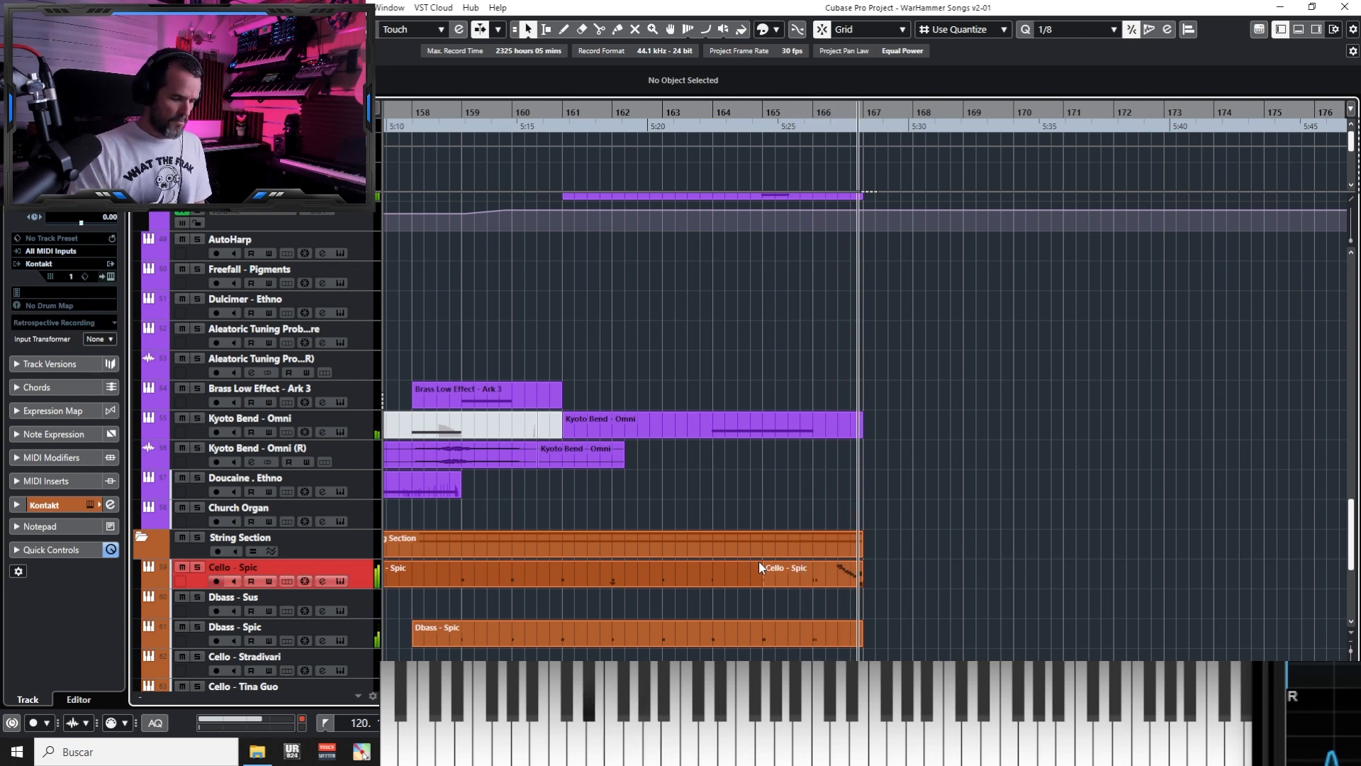
pyautogui.press('KP_0')
# Try shifting all notes of the recorded cello run later in the Key Editor, and undo the shift
pyautogui.doubleClick(759, 567)
pyautogui.press('h')
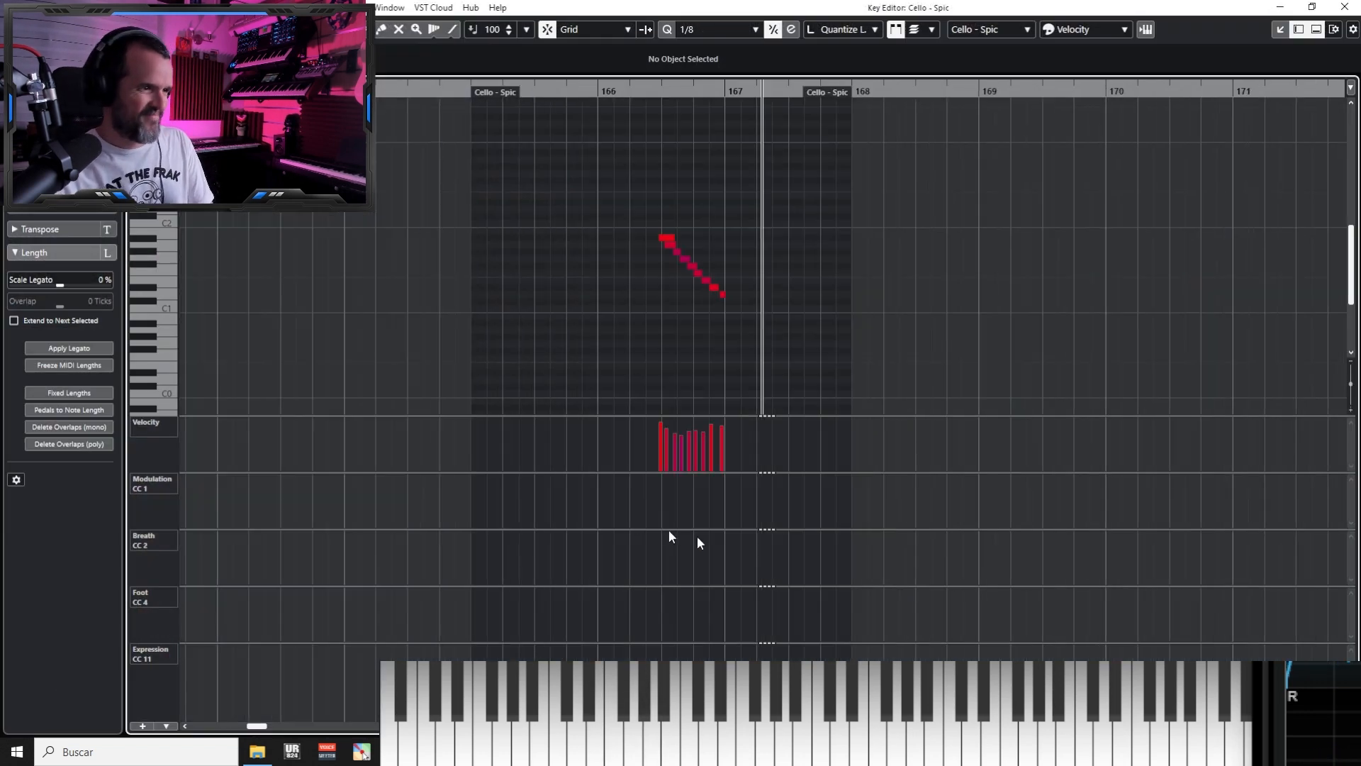
pyautogui.hotkey('ctrl', 'a')
pyautogui.hotkey('ctrl', 'Right')
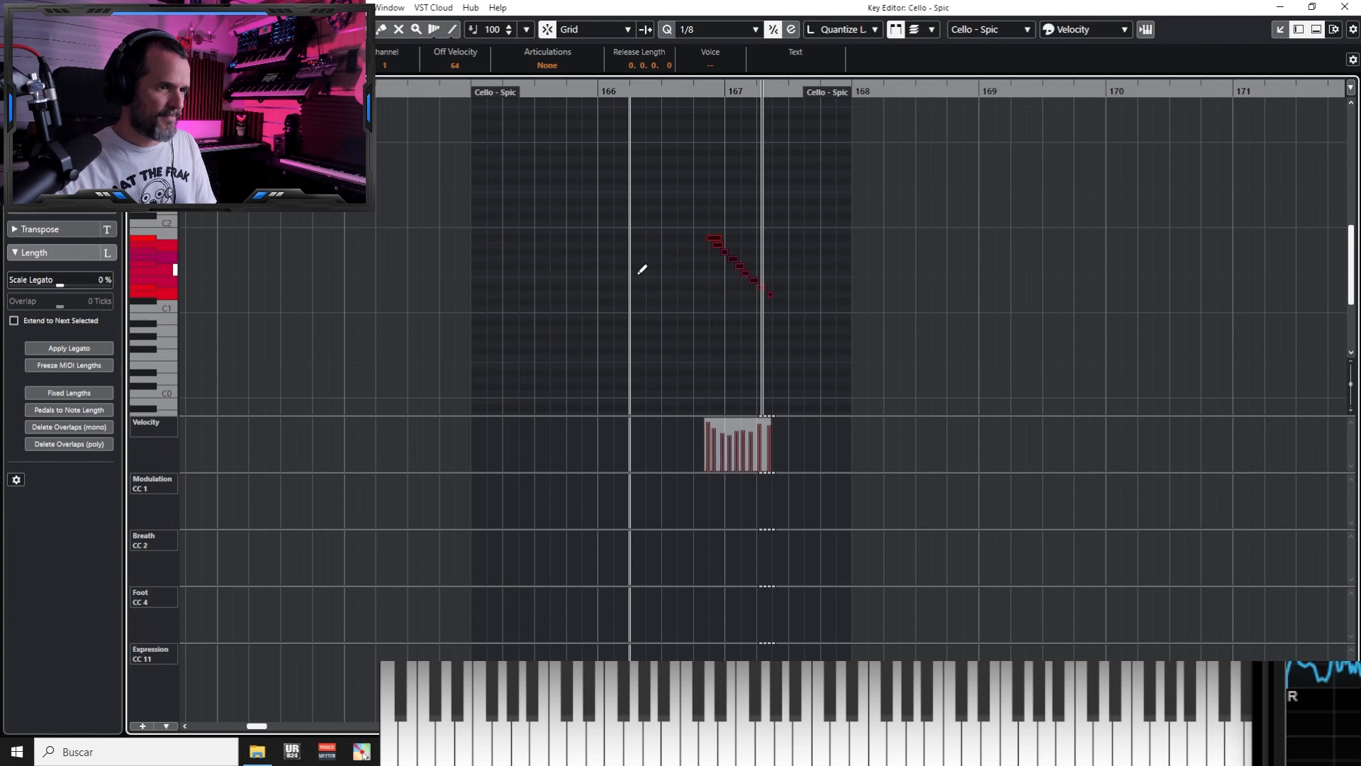
pyautogui.hotkey('ctrl', 'z')
# Try quantizing the cello run to a 1/16 grid and shifting three of its later notes to even out the spacing
pyautogui.press('h')
pyautogui.press('h')
pyautogui.press('h')
pyautogui.press('h')
pyautogui.click(719, 257)
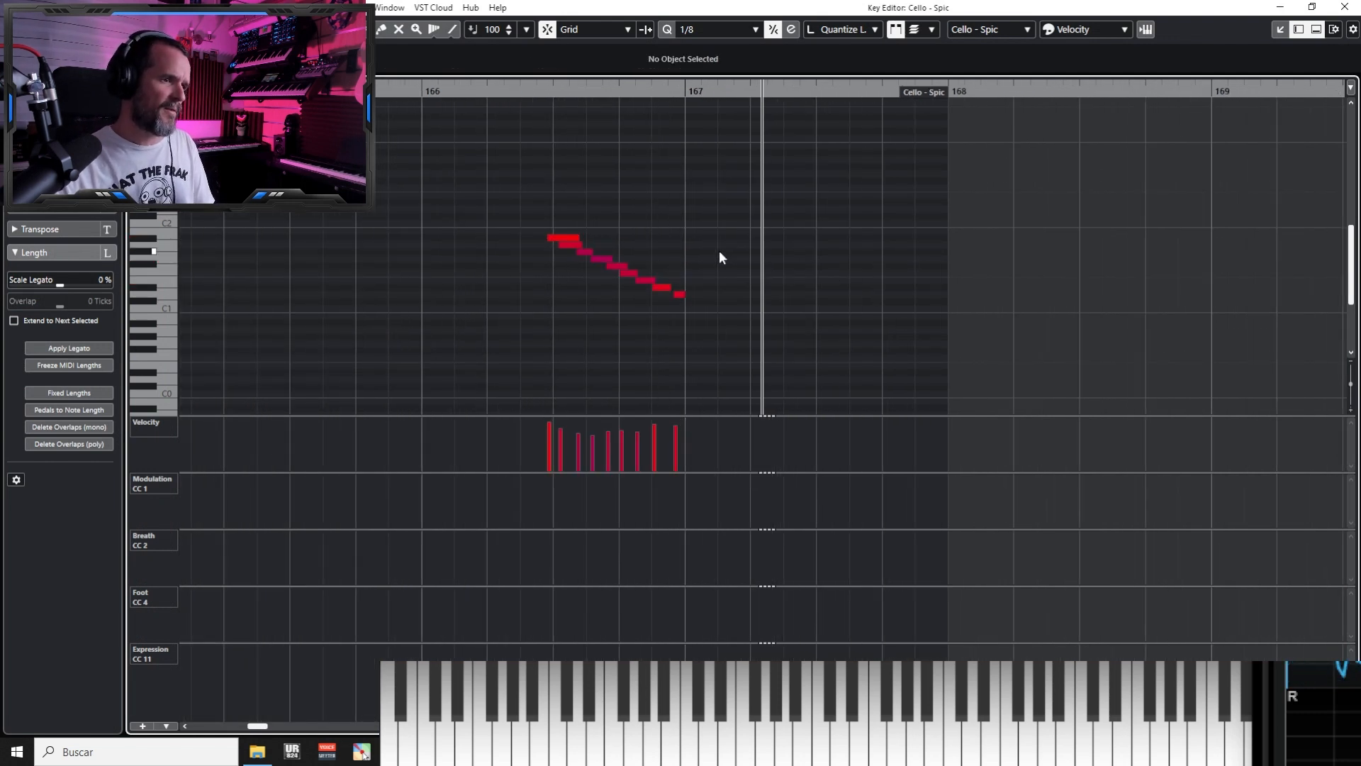
pyautogui.moveTo(616, 297); pyautogui.dragTo(712, 358)
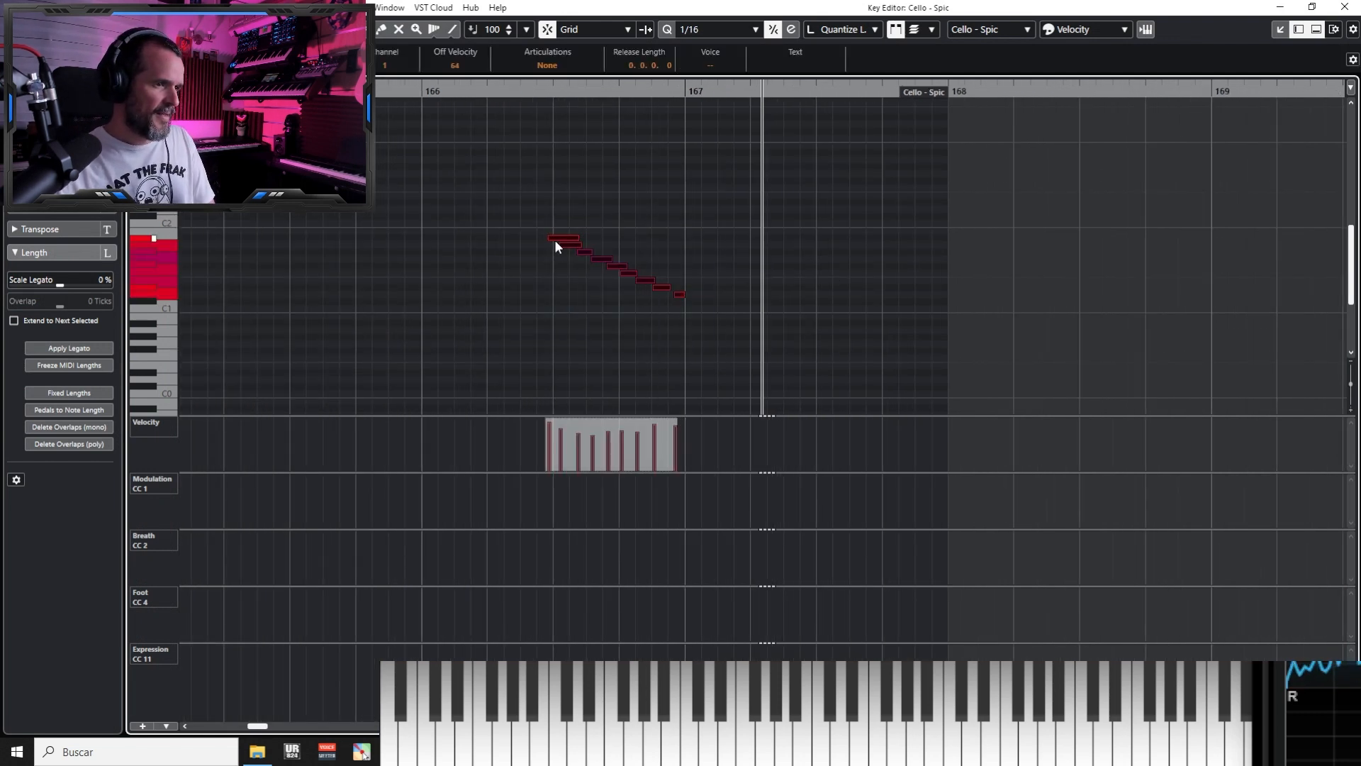
pyautogui.moveTo(557, 240); pyautogui.dragTo(669, 304)
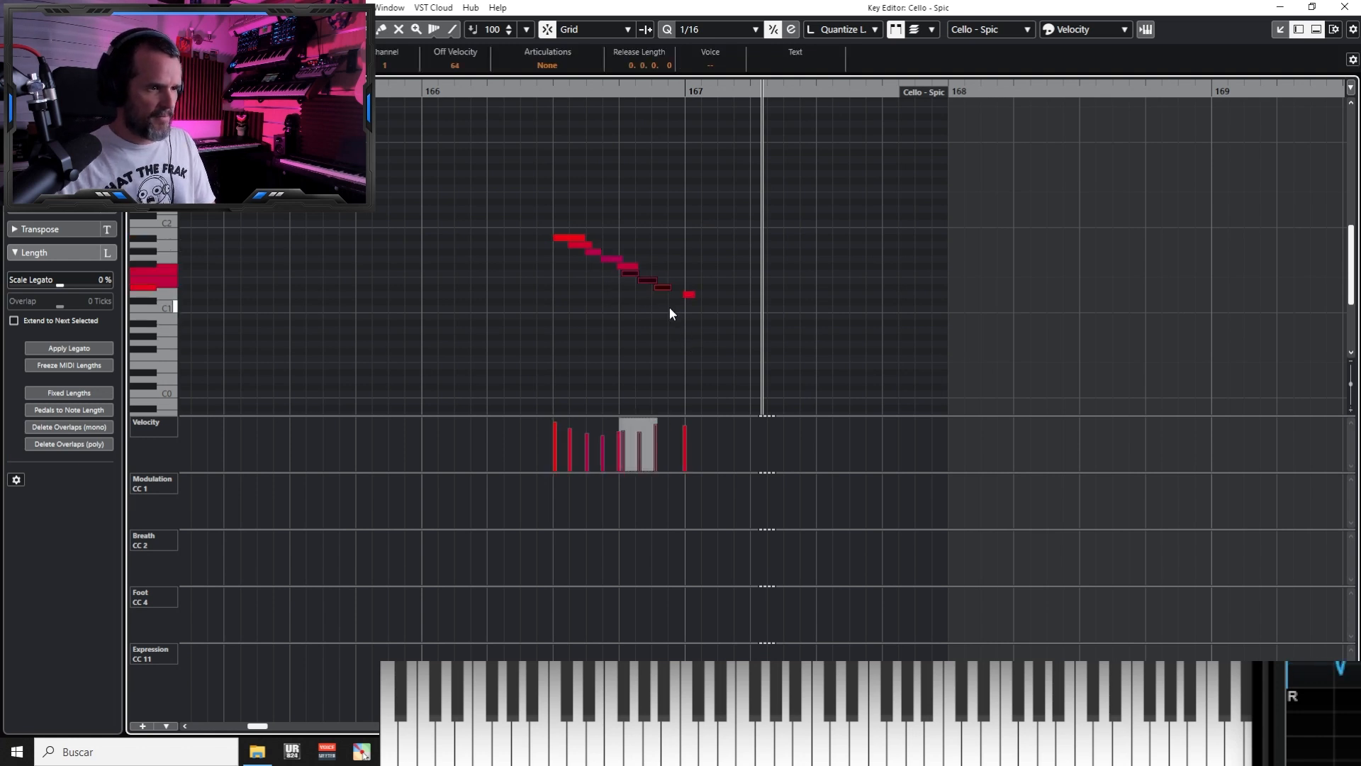
pyautogui.hotkey('ctrl', 'Right')
pyautogui.click(792, 268)
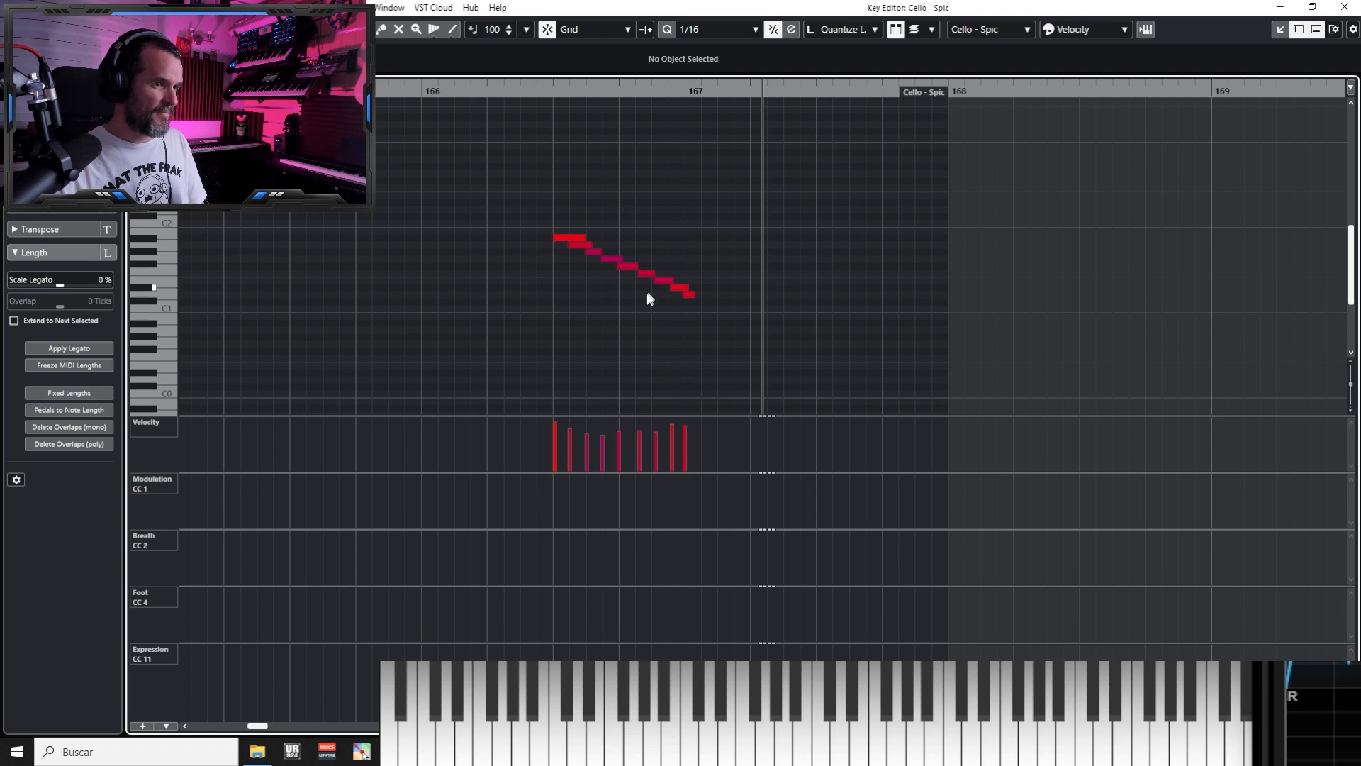
# Try nudging the whole quantized cello run slightly earlier, then undo the timing edits
pyautogui.moveTo(602, 278); pyautogui.dragTo(604, 279)
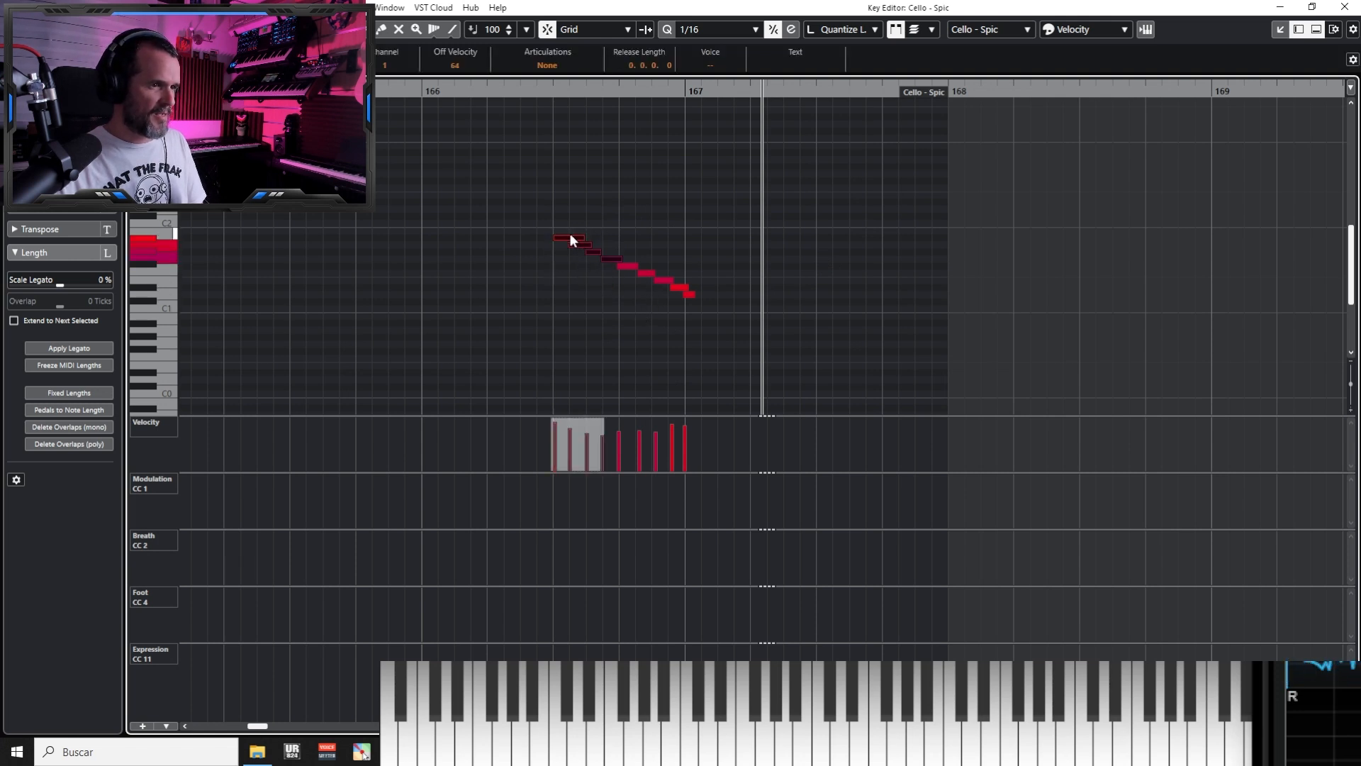
pyautogui.moveTo(556, 224); pyautogui.dragTo(698, 302)
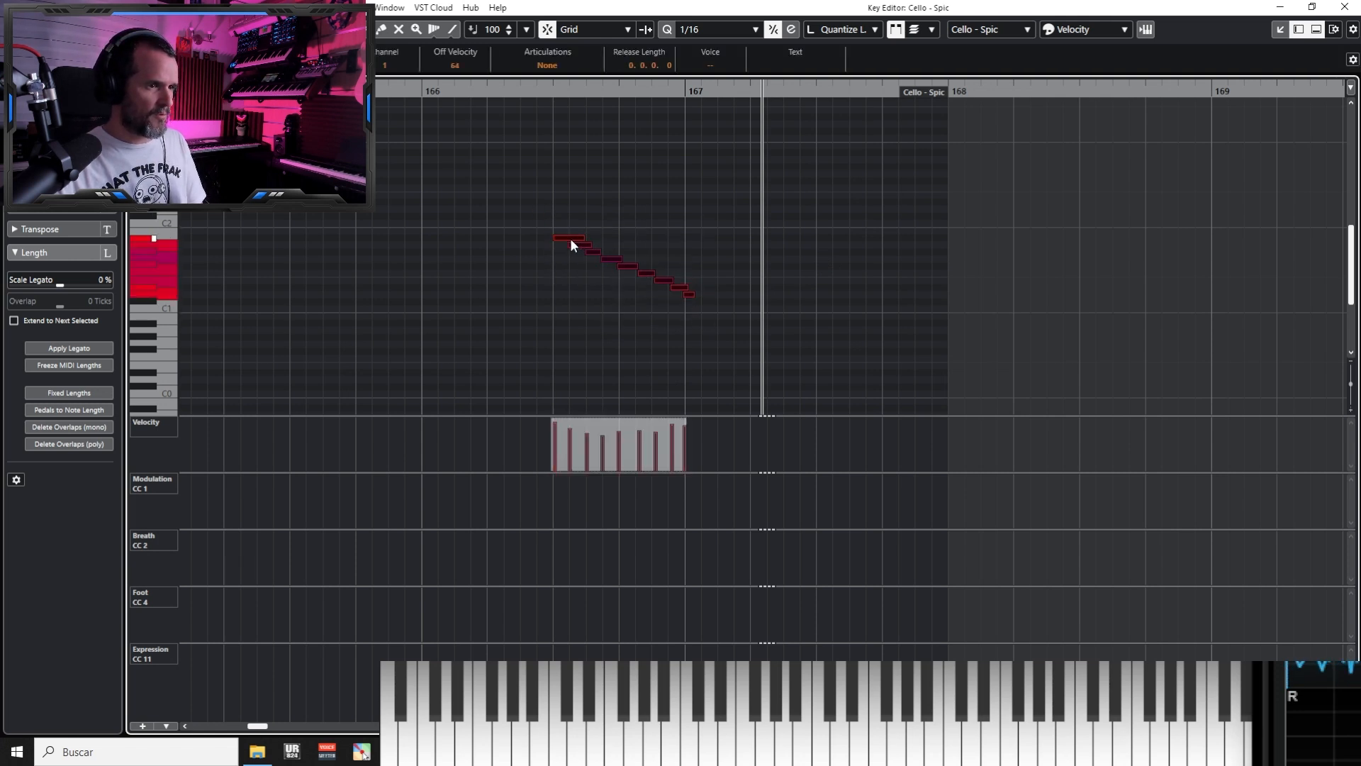
pyautogui.moveTo(571, 245); pyautogui.dragTo(569, 245)
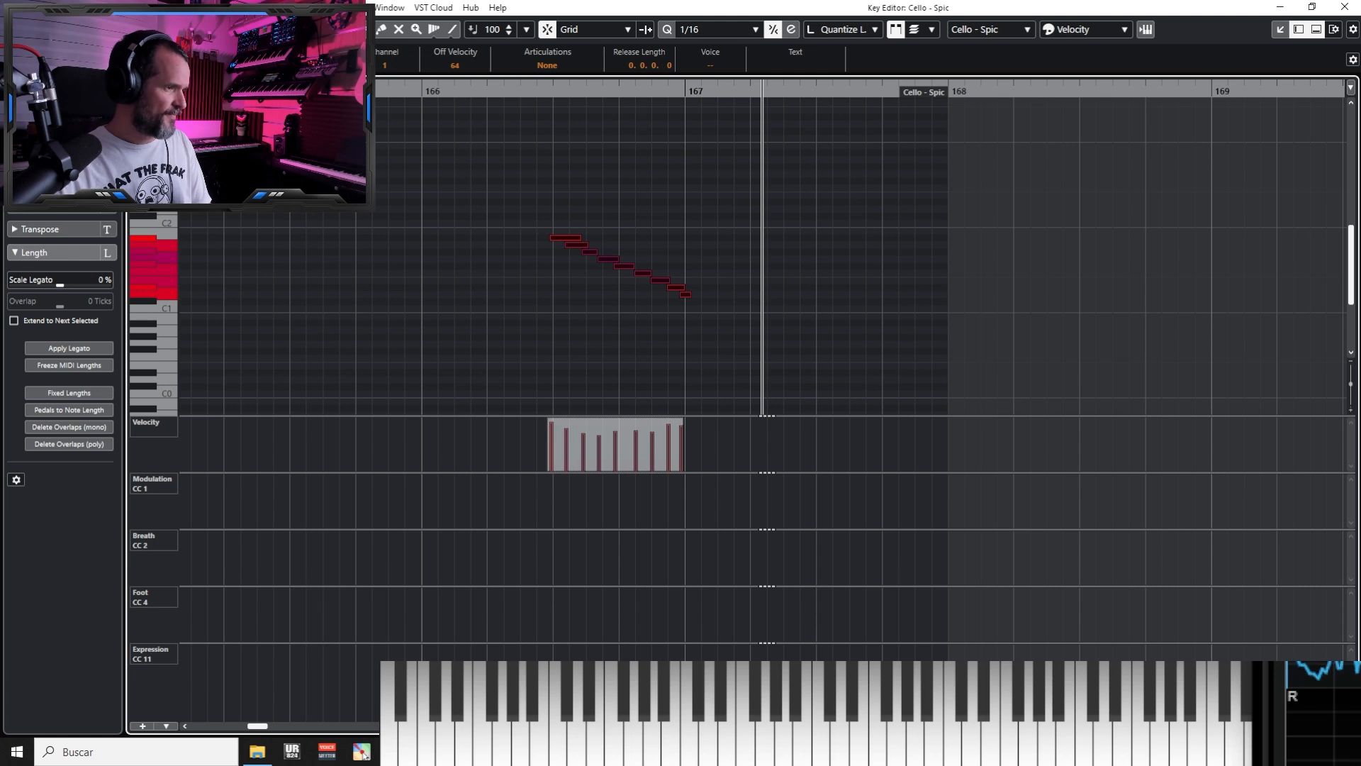
pyautogui.click(51, 213)
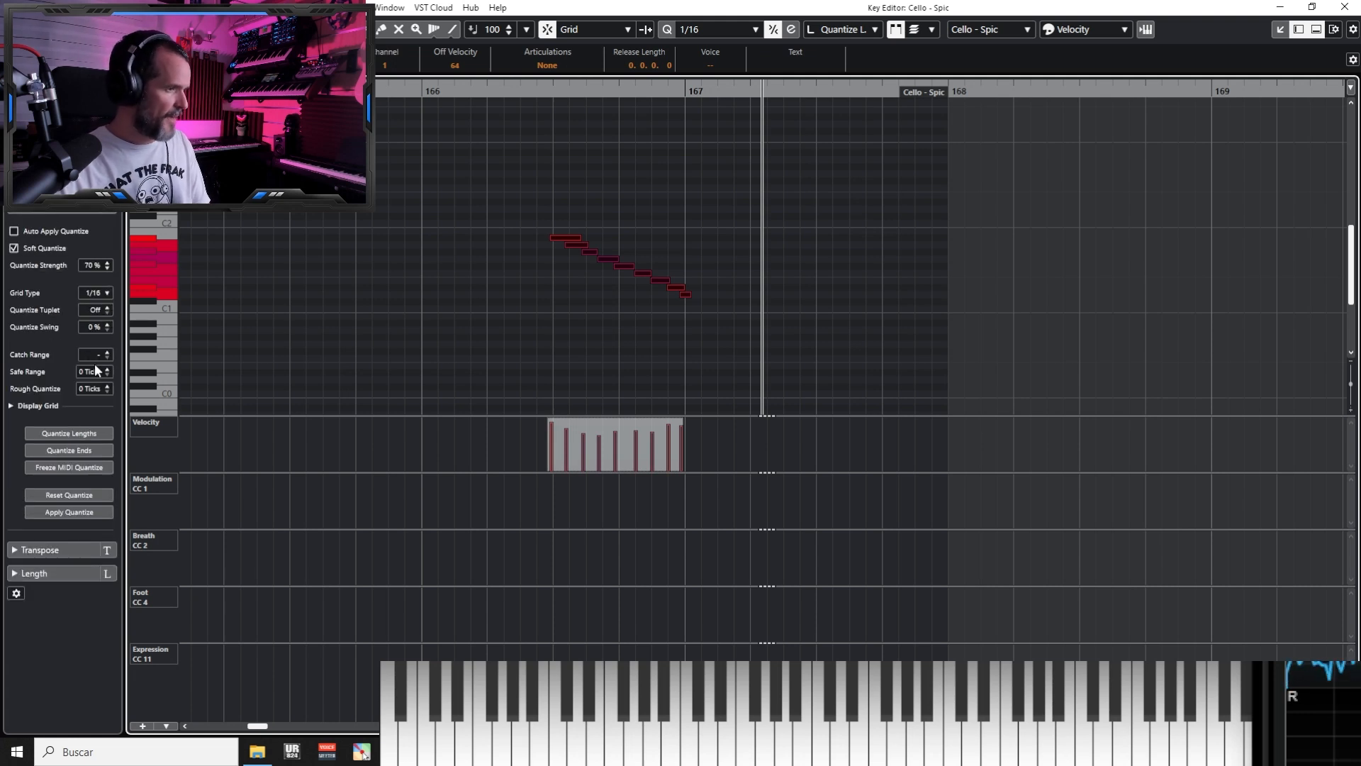
pyautogui.hotkey('ctrl', 'z')
pyautogui.hotkey('ctrl', 'z')
pyautogui.hotkey('ctrl', 'z')
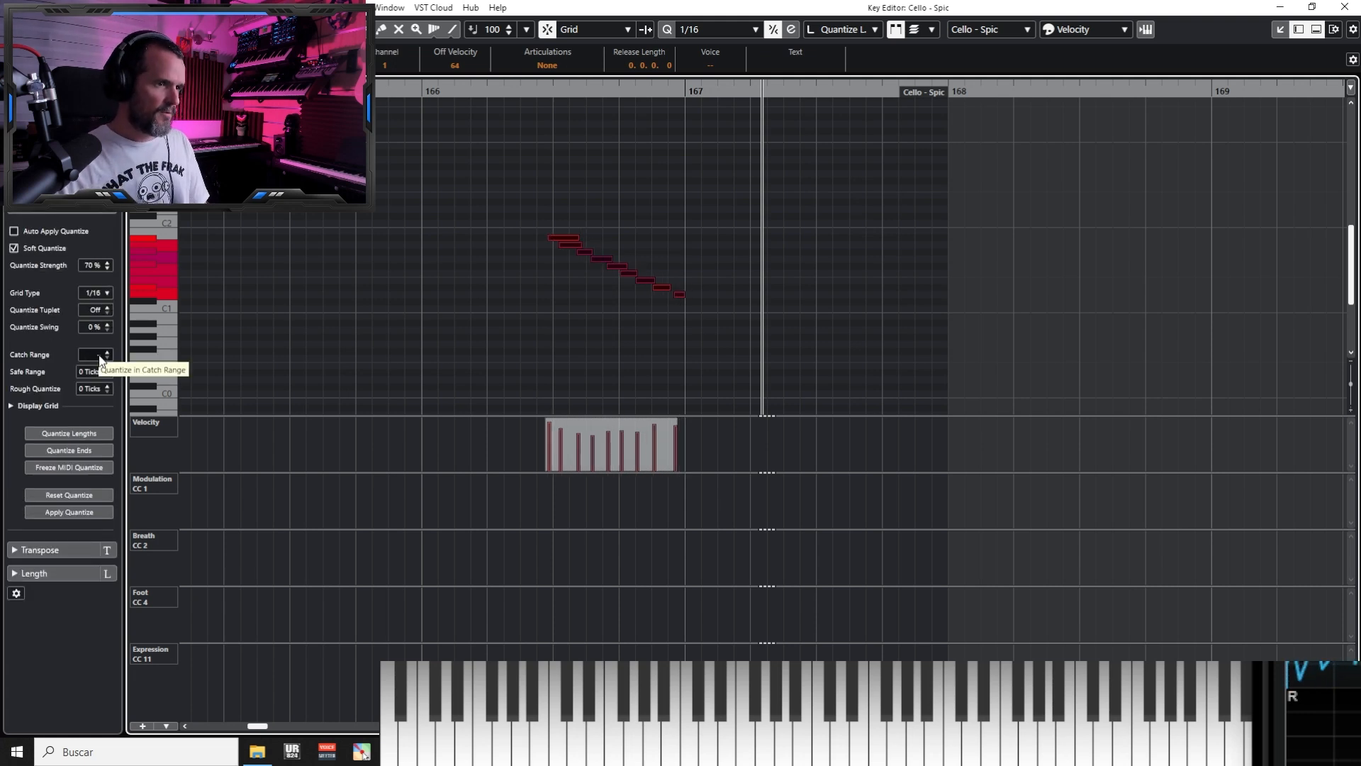
# Try further recordings of the descending Cello - Spic run from bar 165, discarding the unwanted takes
pyautogui.press('KP_0')
pyautogui.press('KP_Multiply')
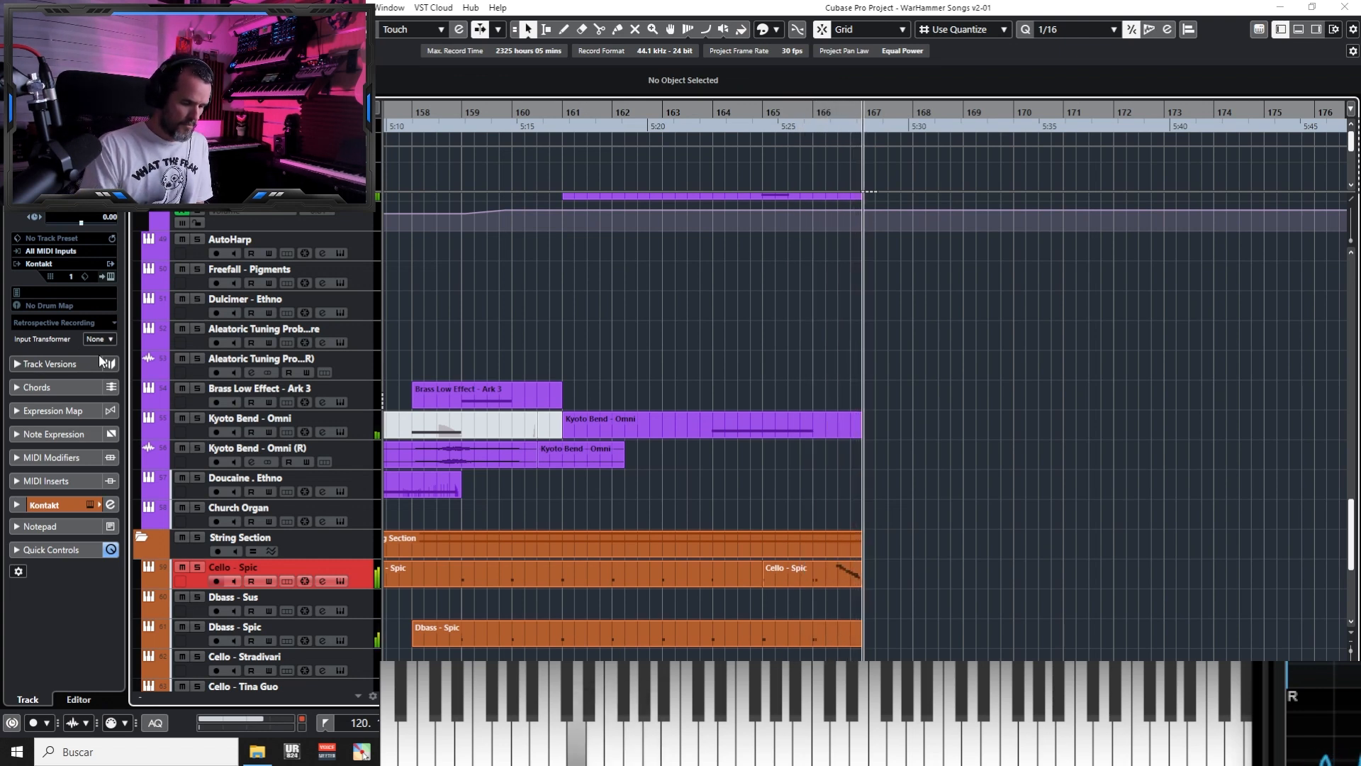
pyautogui.press('KP_0')
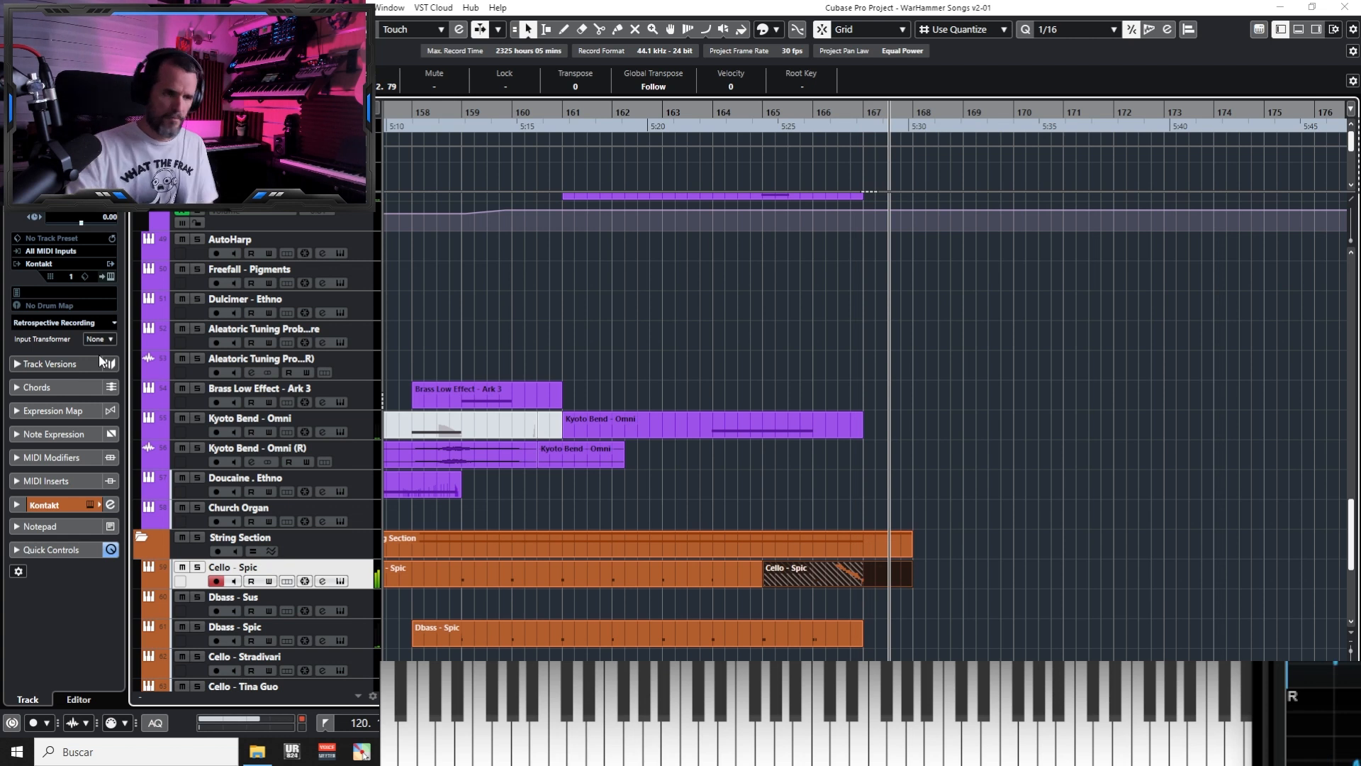
pyautogui.press('KP_0')
pyautogui.press('KP_Multiply')
pyautogui.press('KP_0')
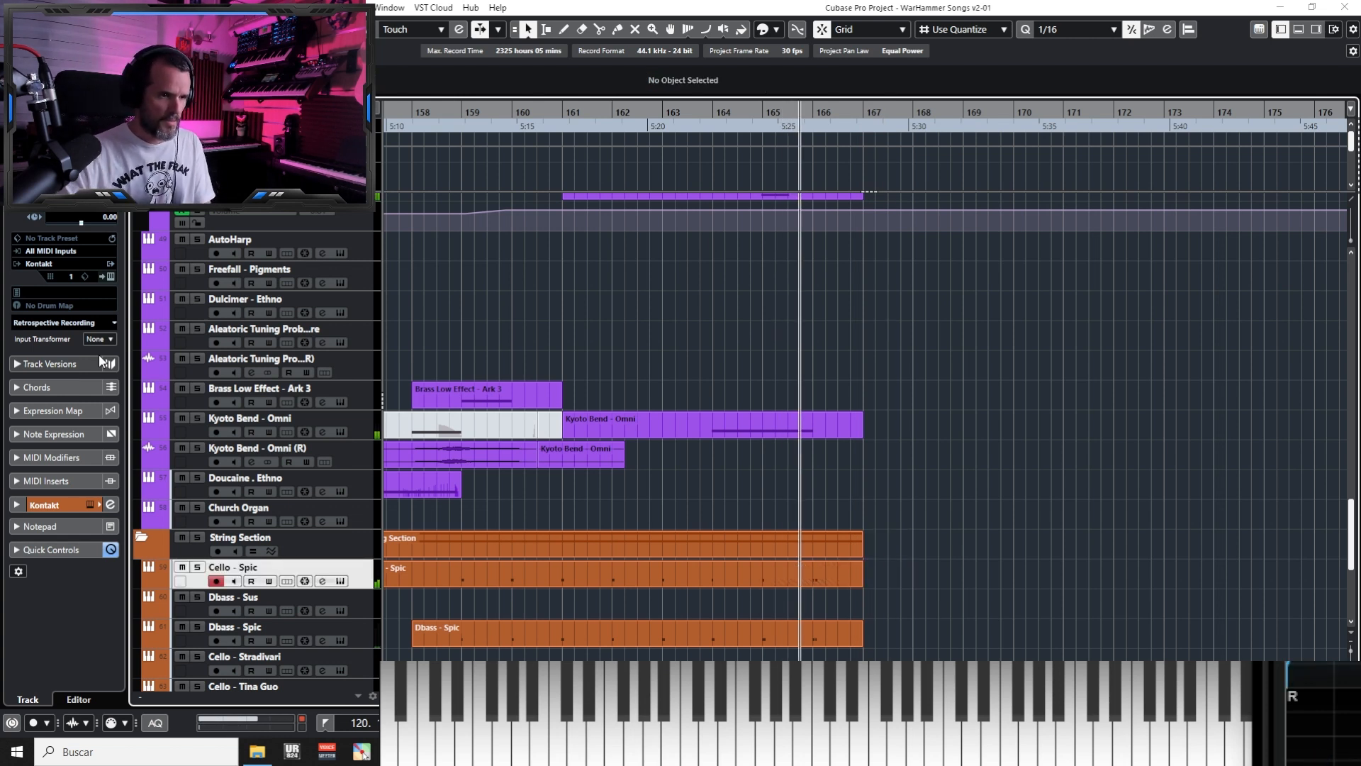
# Record a descending run into bar 167 on the Cello - Spic track and nudge all its notes slightly later
pyautogui.press('KP_Multiply')
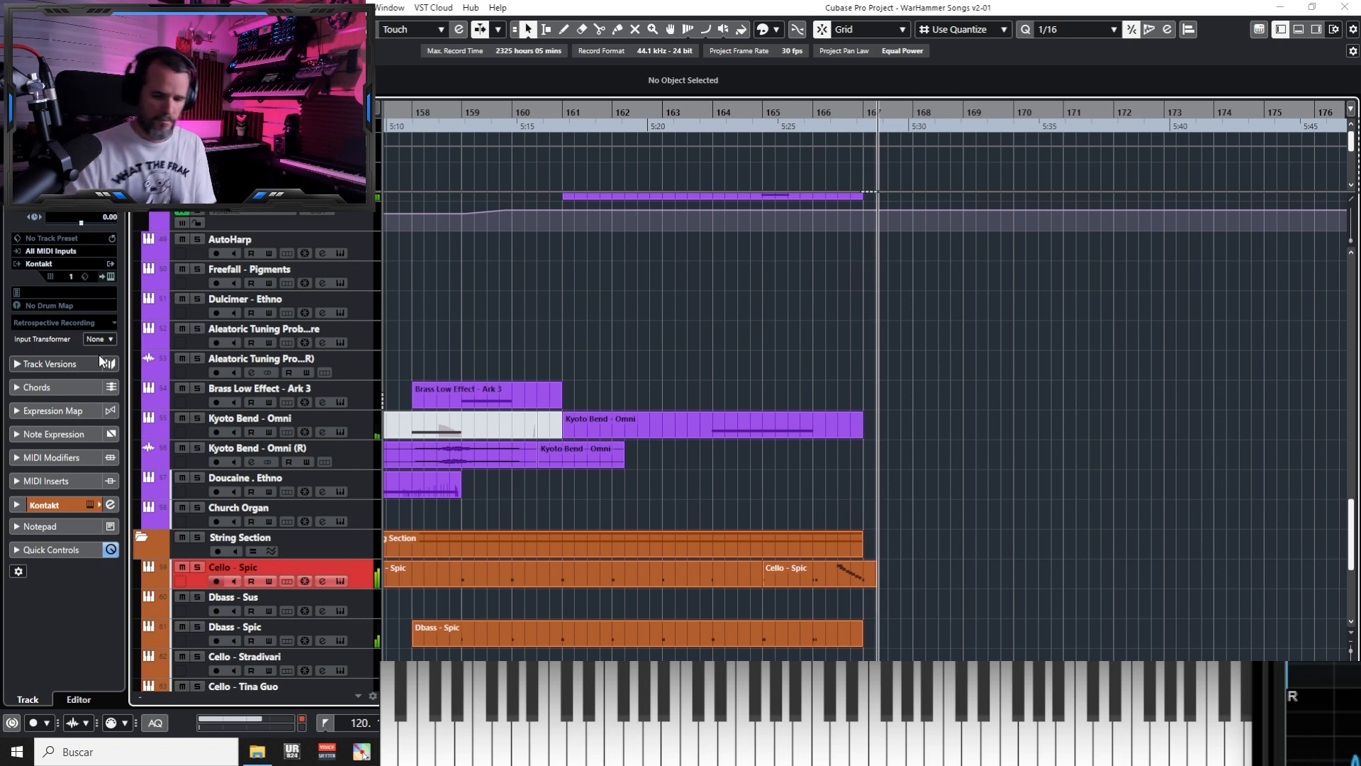
pyautogui.press('space')
pyautogui.press('Return')
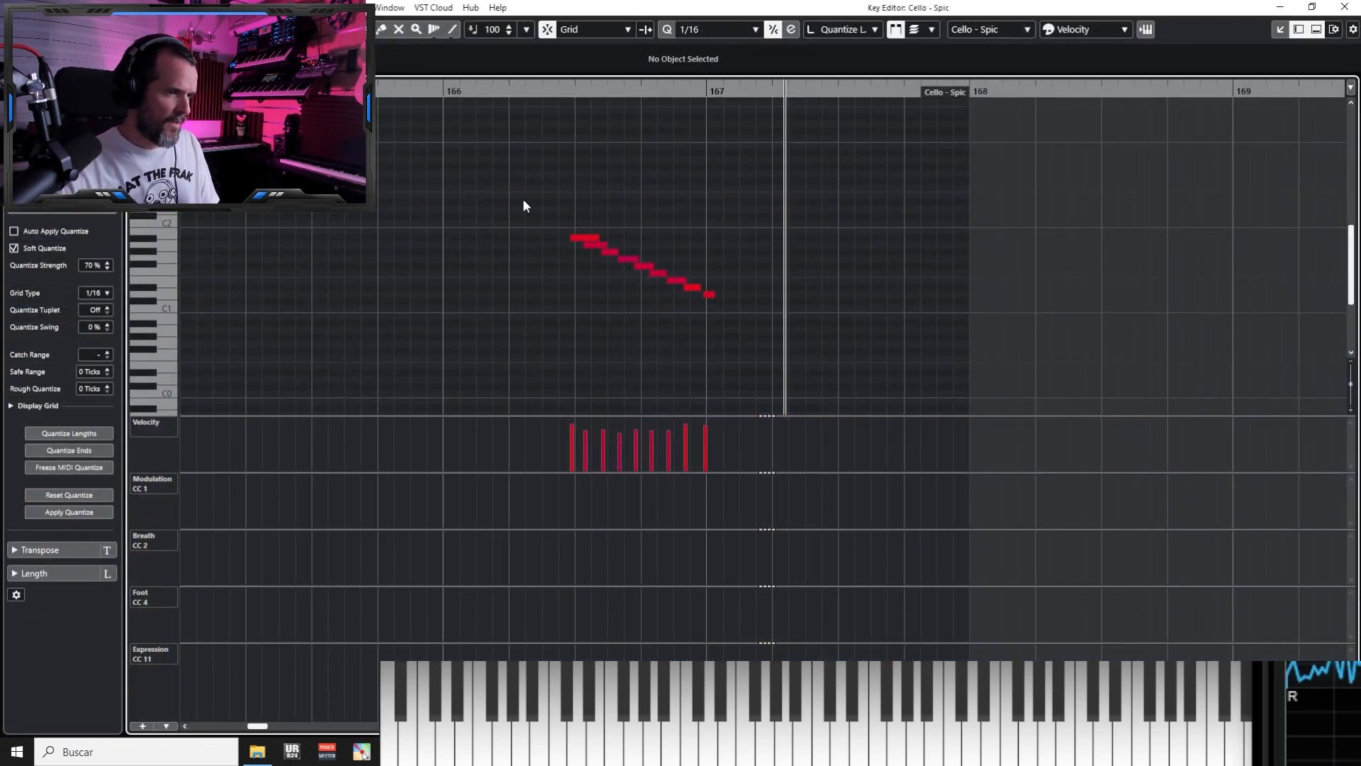
pyautogui.moveTo(522, 199); pyautogui.dragTo(750, 360)
pyautogui.moveTo(575, 238); pyautogui.dragTo(580, 239)
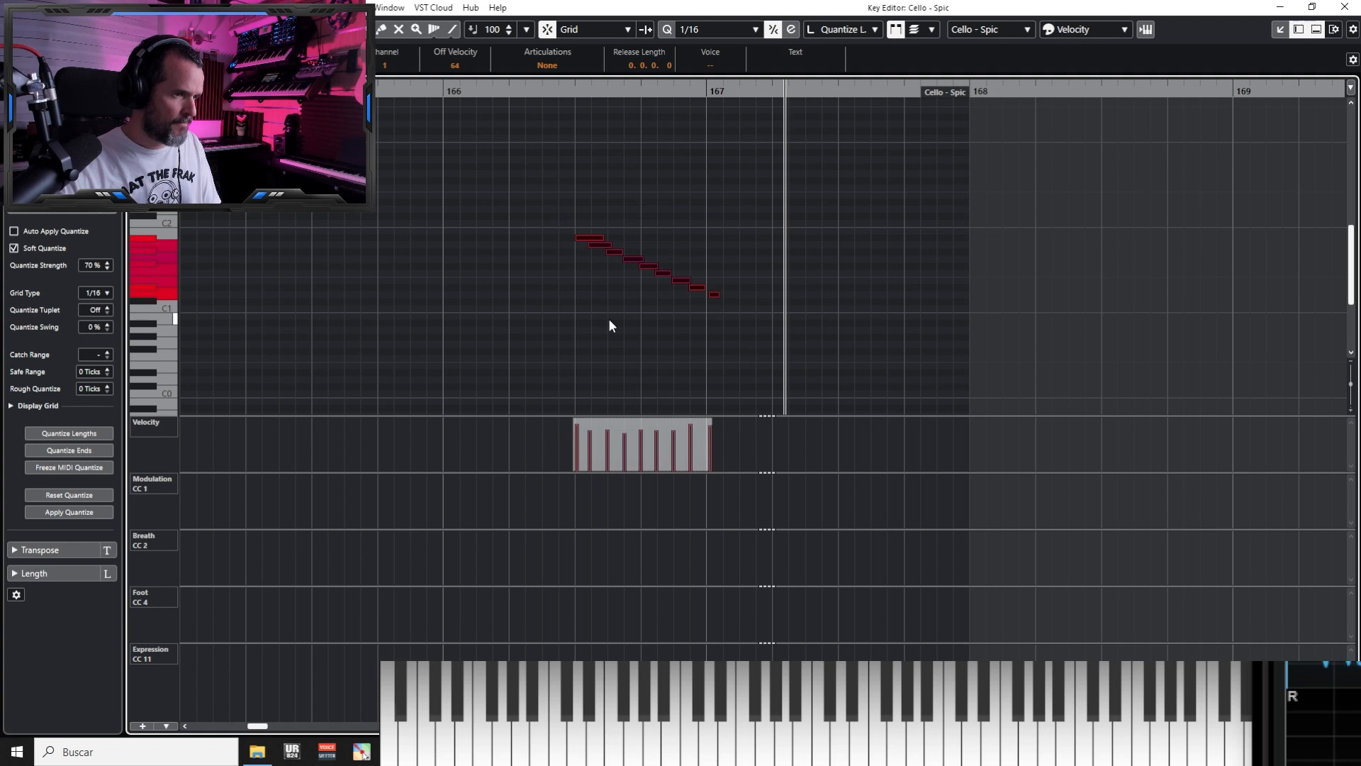
# Play back the nudged cello run into bar 167 and return to the arrangement
pyautogui.click(714, 294)
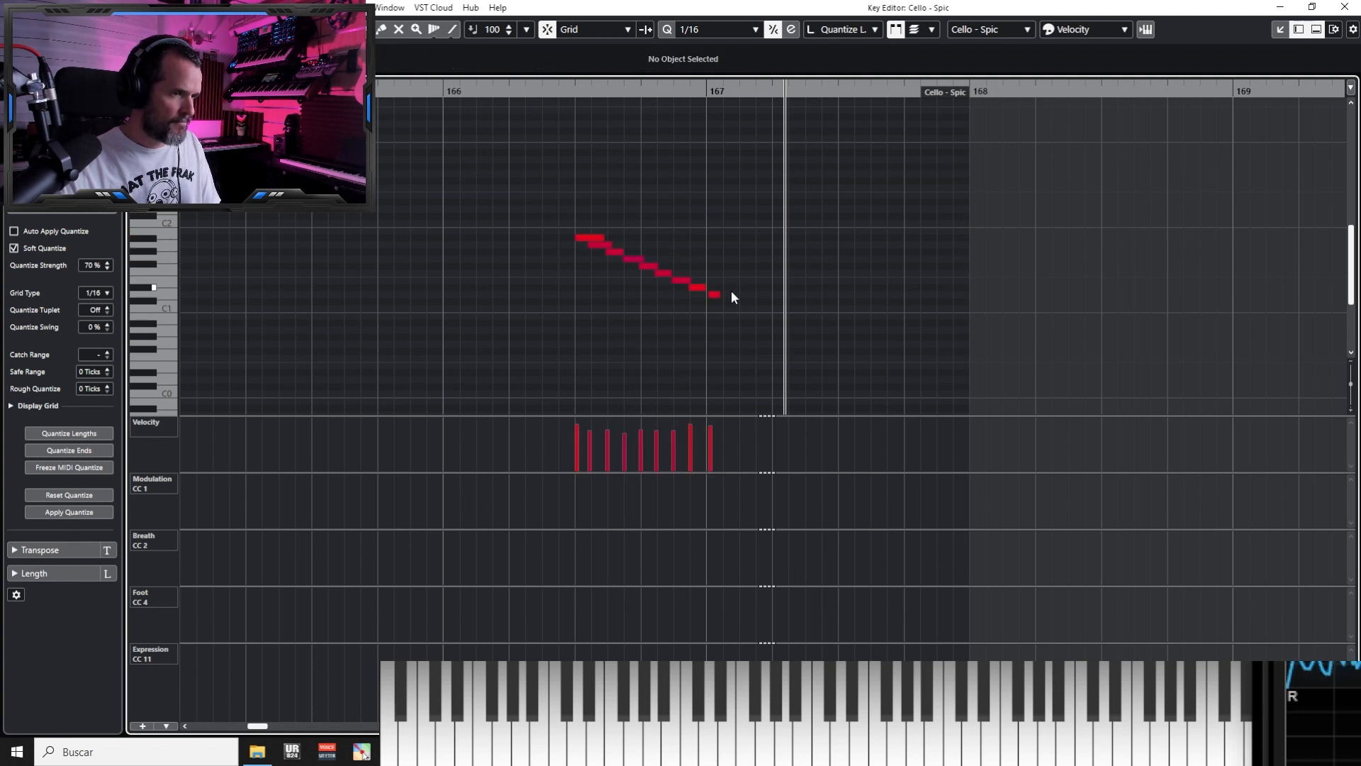
pyautogui.press('space')
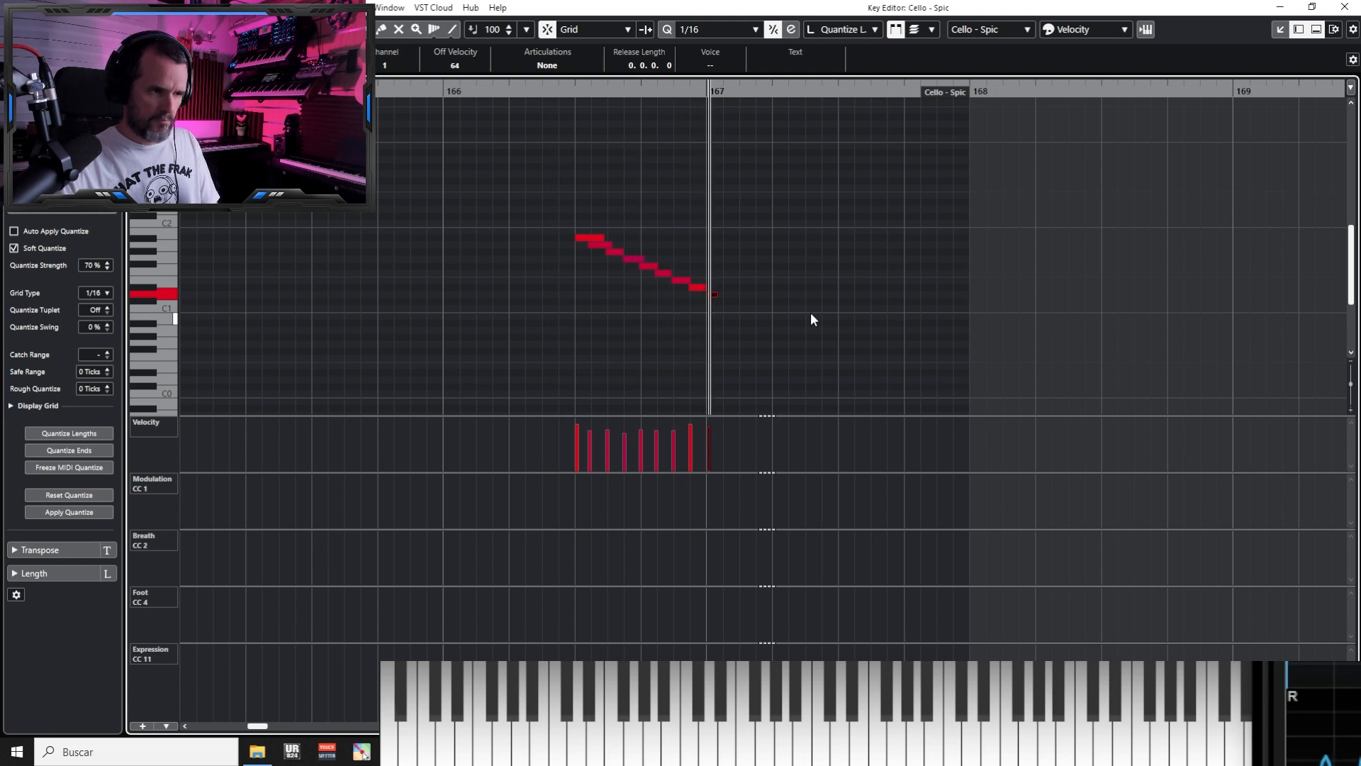
pyautogui.press('space')
pyautogui.press('Return')
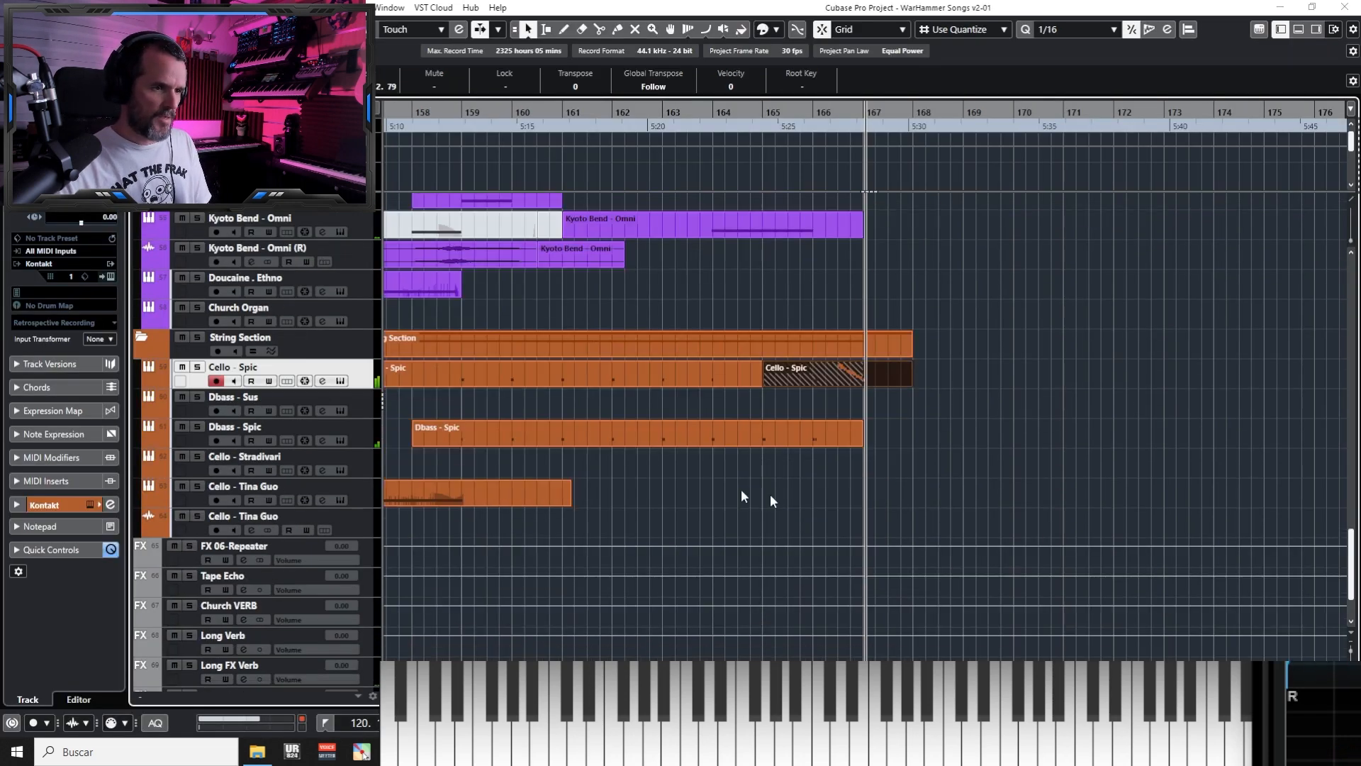
# Try recording a descending run from bar 165 on the Dbass - Spic track, discarding the unwanted takes
pyautogui.scroll(-3, 773, 460)
pyautogui.click(370, 444)
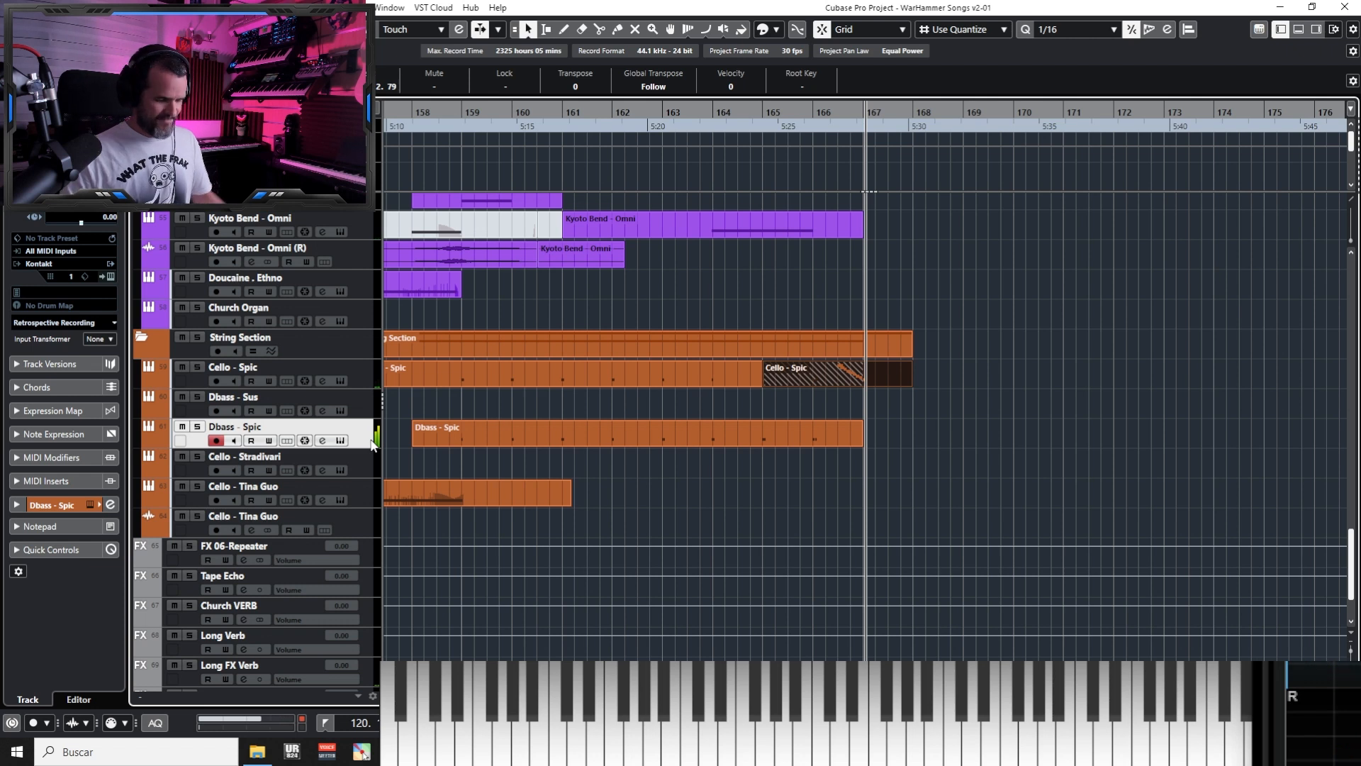
pyautogui.press('KP_Multiply')
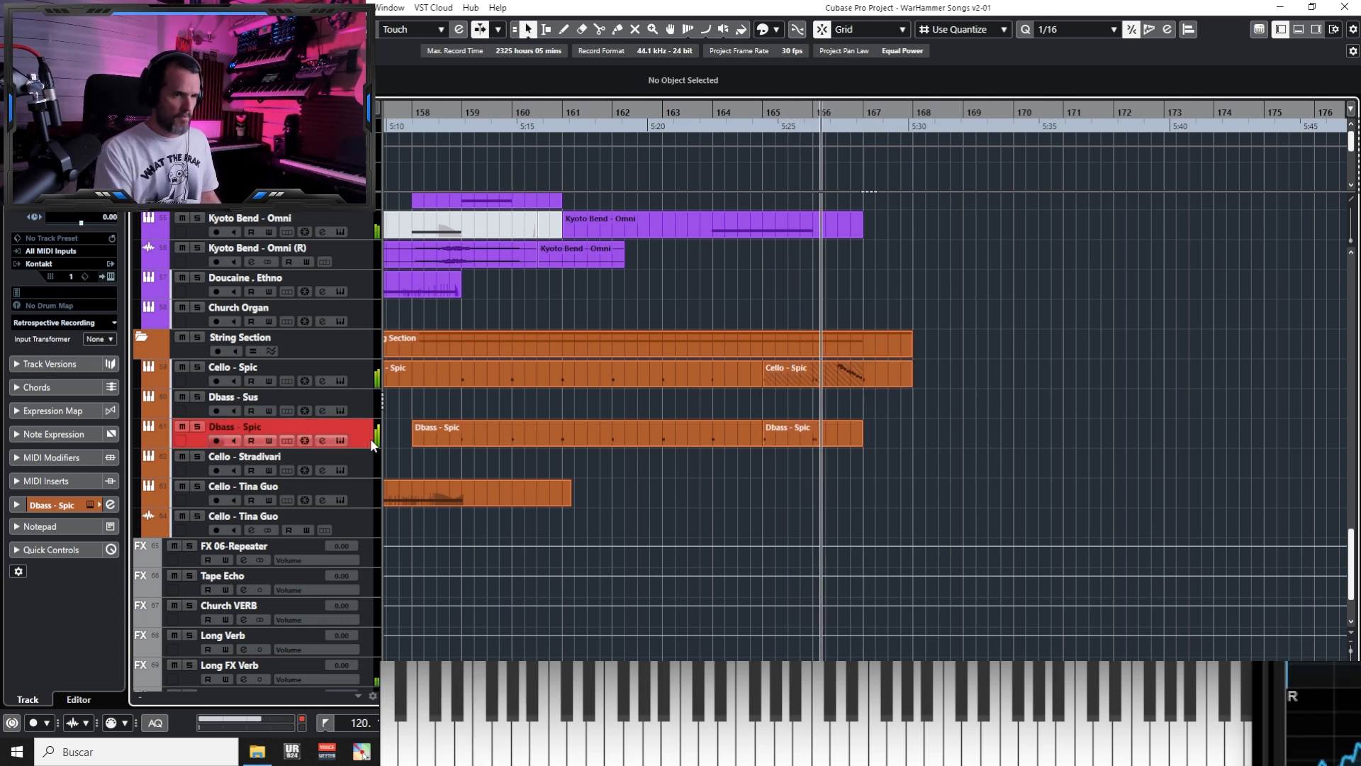
pyautogui.press('space')
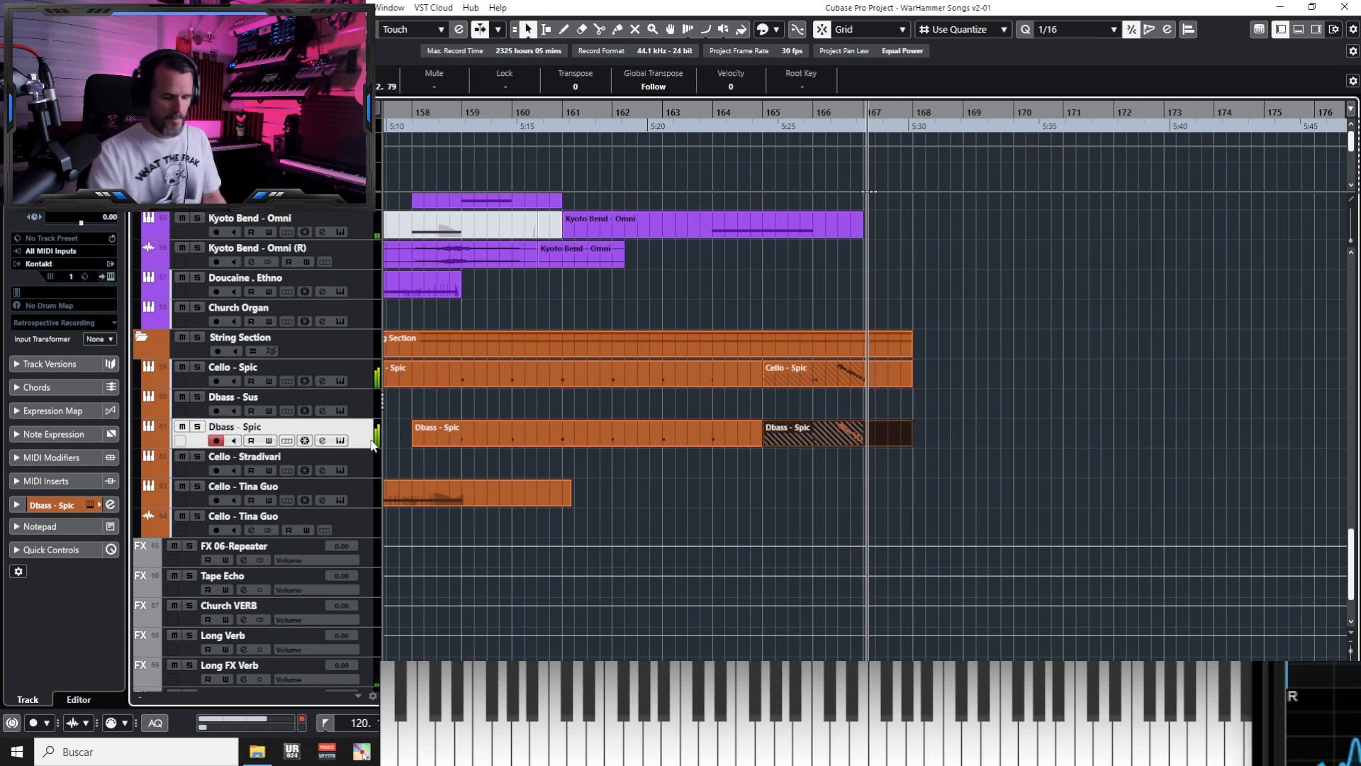
pyautogui.press('KP_Multiply')
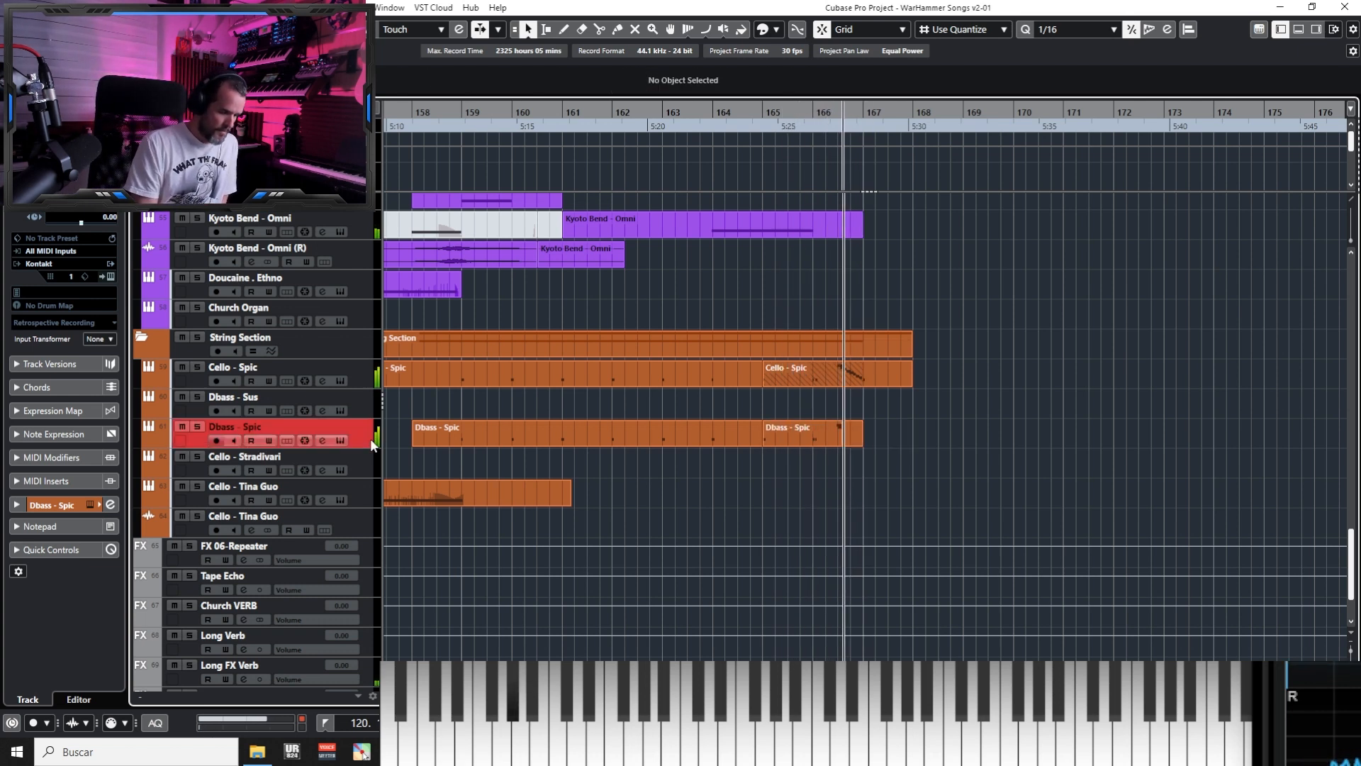
pyautogui.press('space')
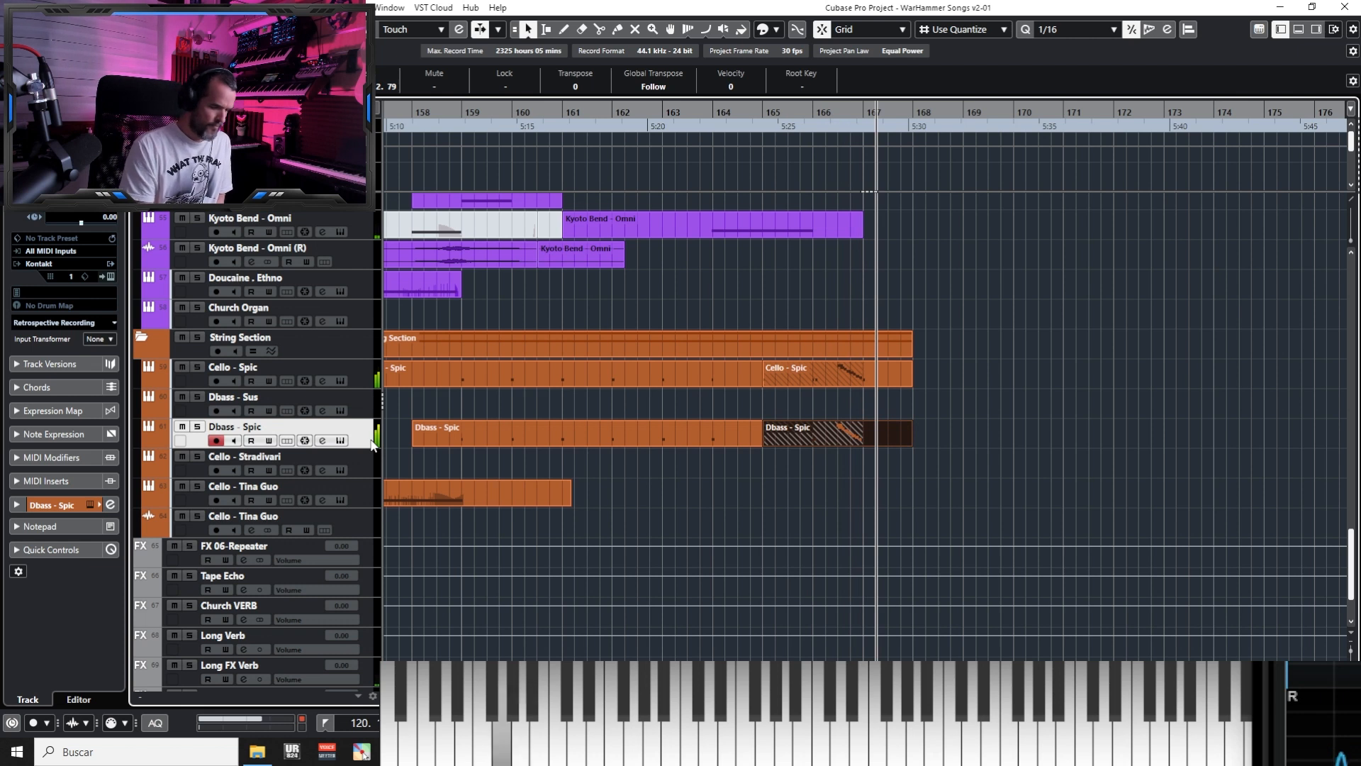
pyautogui.hotkey('ctrl', 'z')
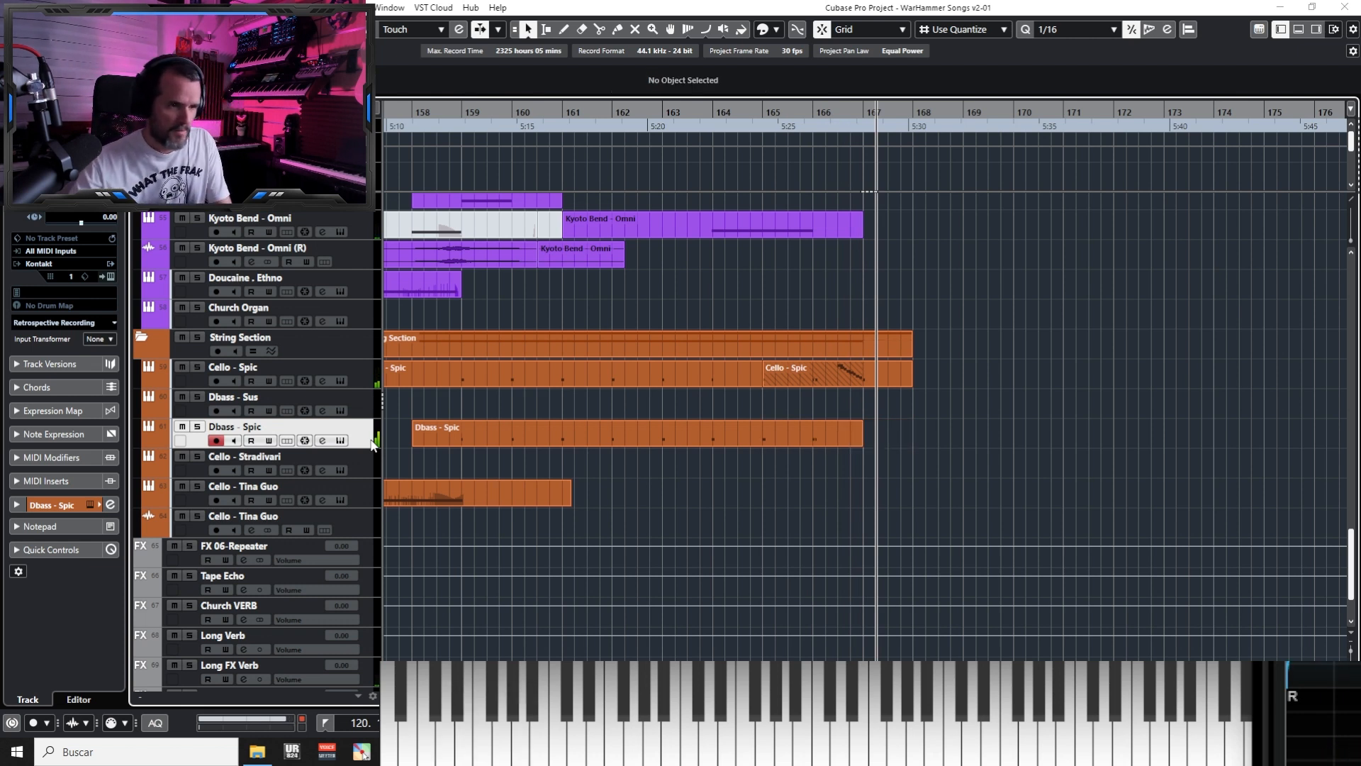
# Record a descending run into bar 167 on the Dbass - Spic track and nudge all its notes slightly later
pyautogui.press('ctrl+KP_0')
pyautogui.press('KP_Multiply')
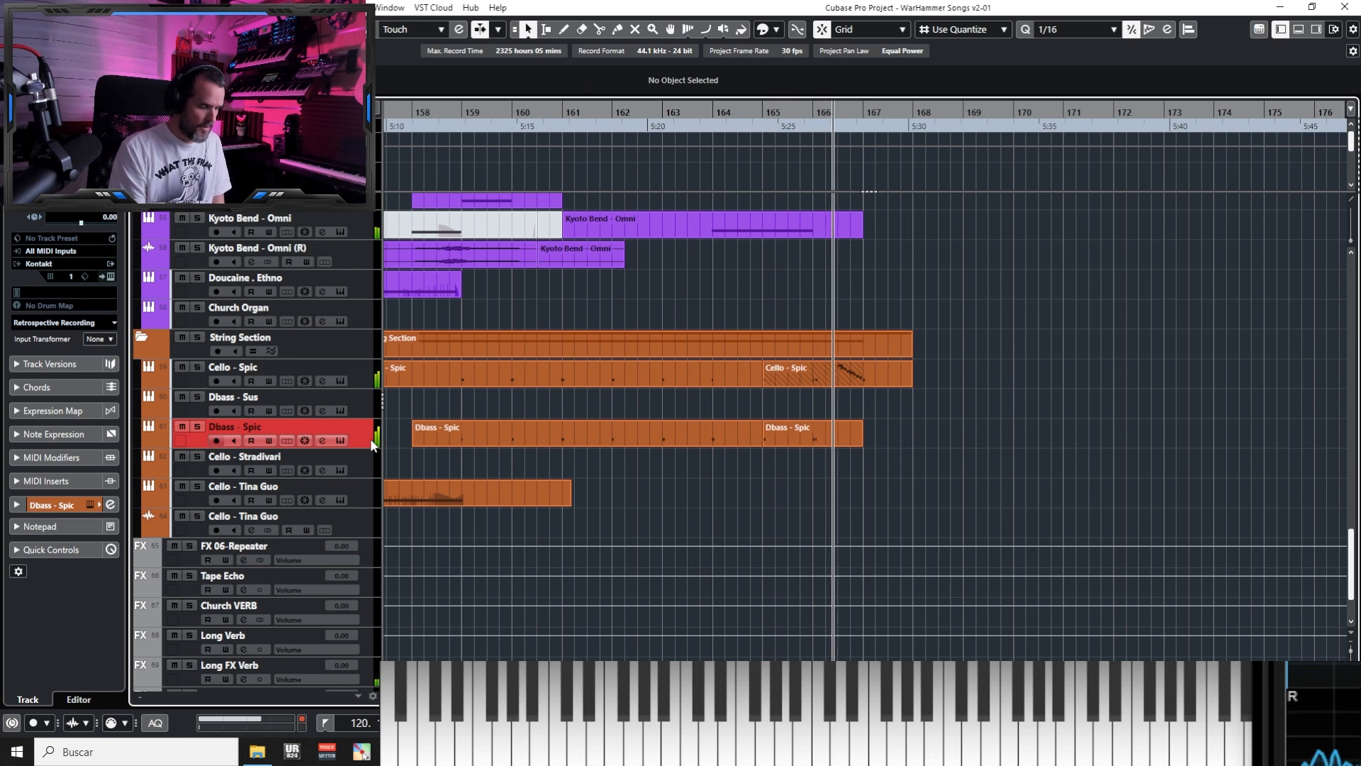
pyautogui.press('space')
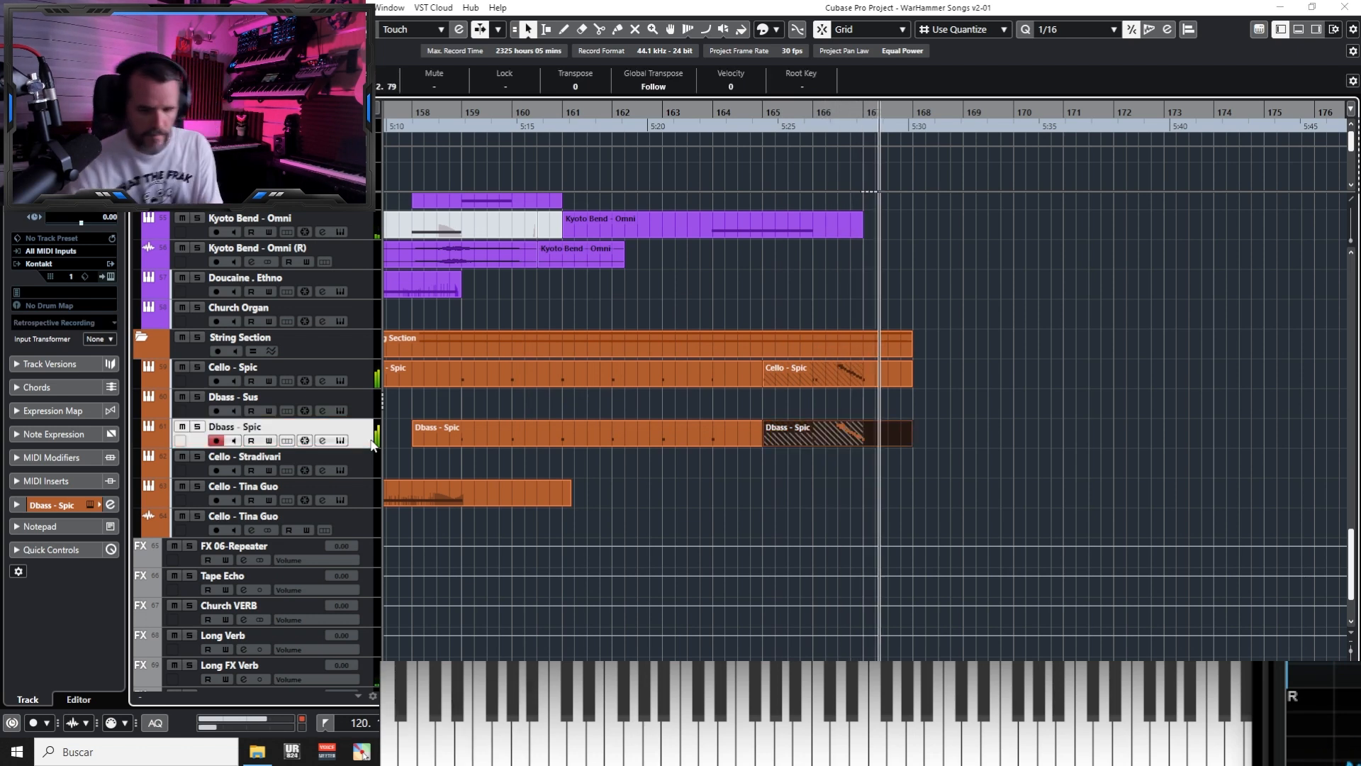
pyautogui.press('Return')
pyautogui.moveTo(538, 209); pyautogui.dragTo(808, 352)
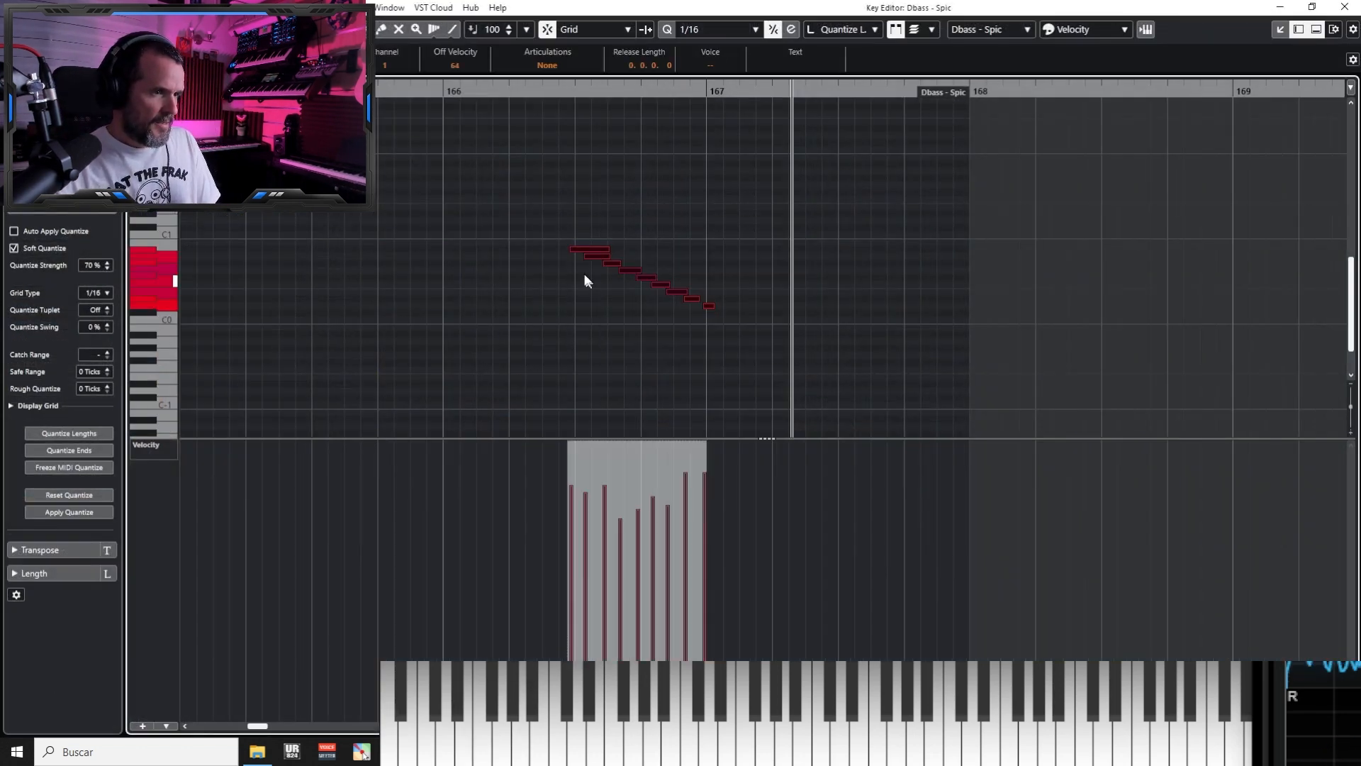
pyautogui.moveTo(582, 248); pyautogui.dragTo(587, 248)
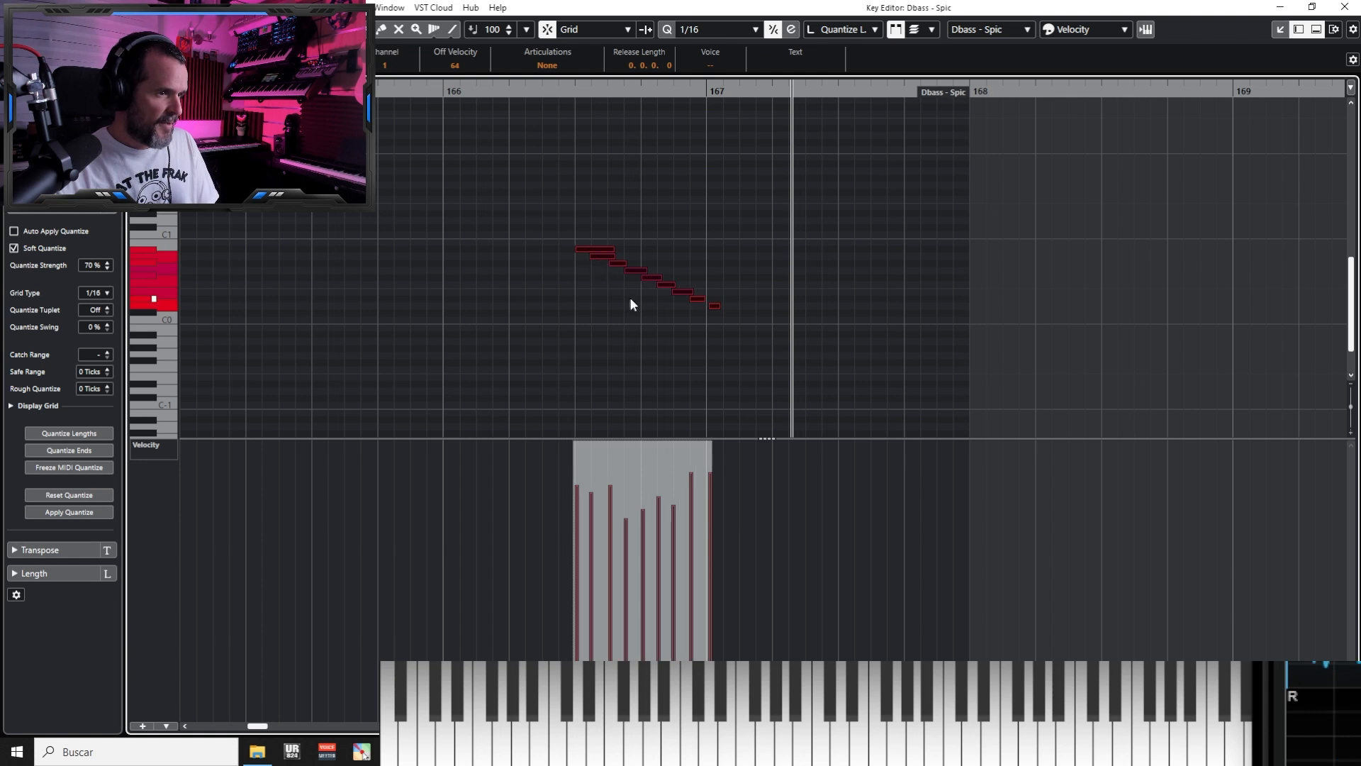
# Even out the double bass run's velocities by raising the fourth note and lowering the second-to-last, and play back the result
pyautogui.click(625, 505)
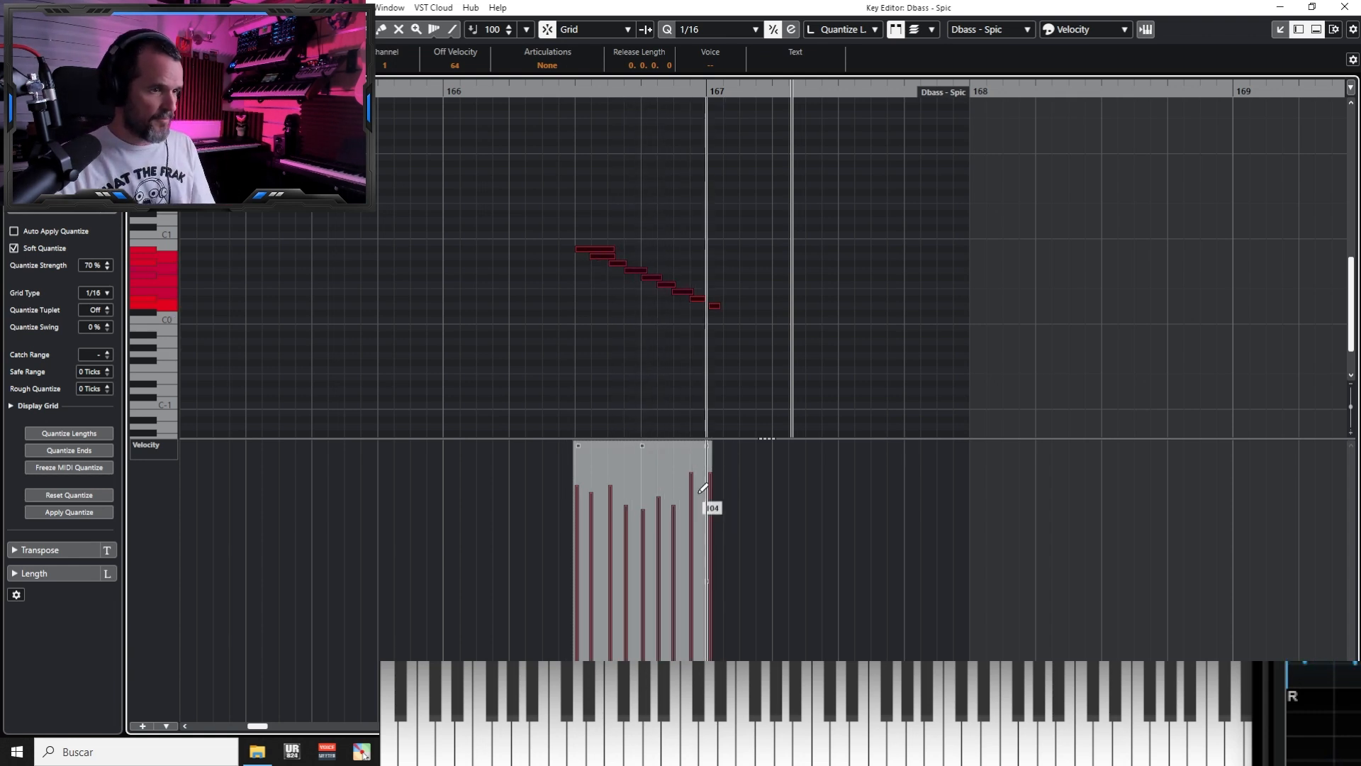
pyautogui.click(648, 359)
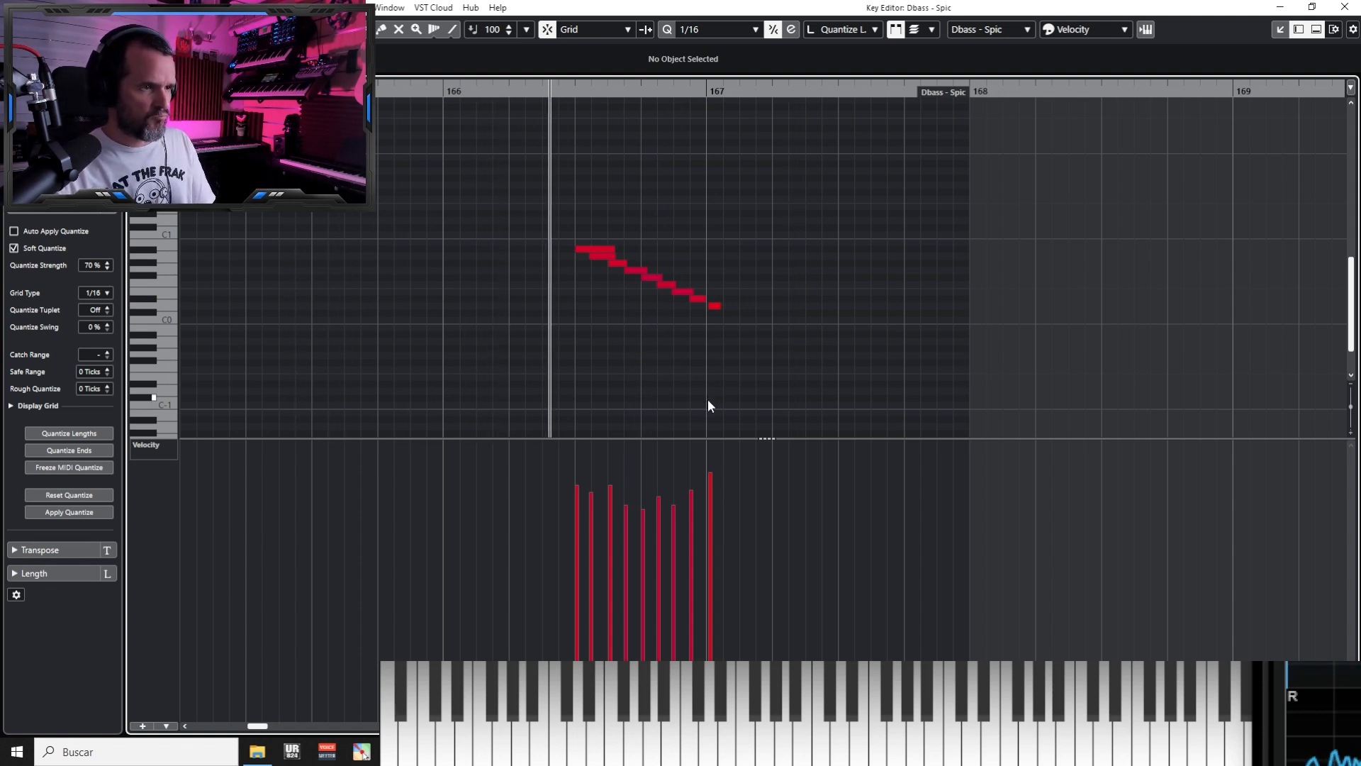
pyautogui.press('space')
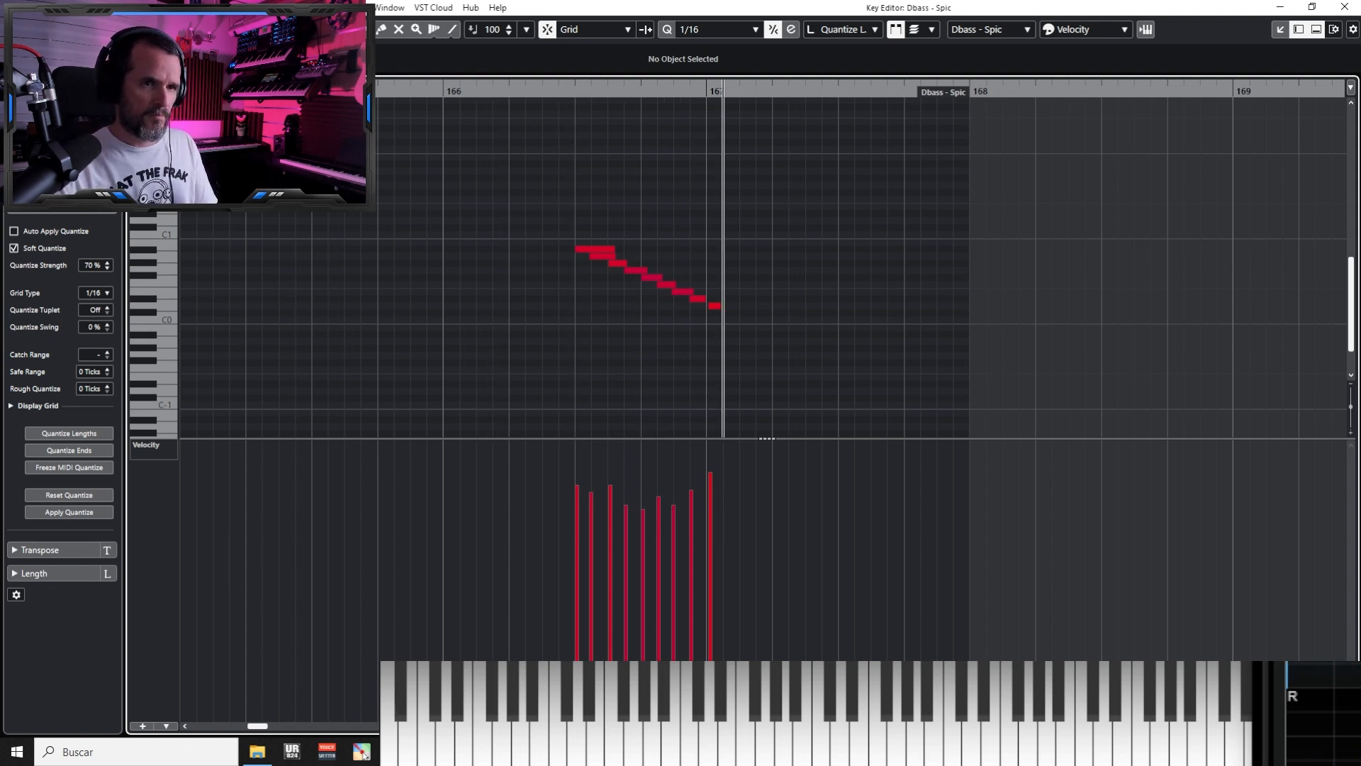
pyautogui.click(1346, 10)
# Start adding an instrument track after Cello - Spic, searching the instrument list for "kont"
pyautogui.click(358, 377)
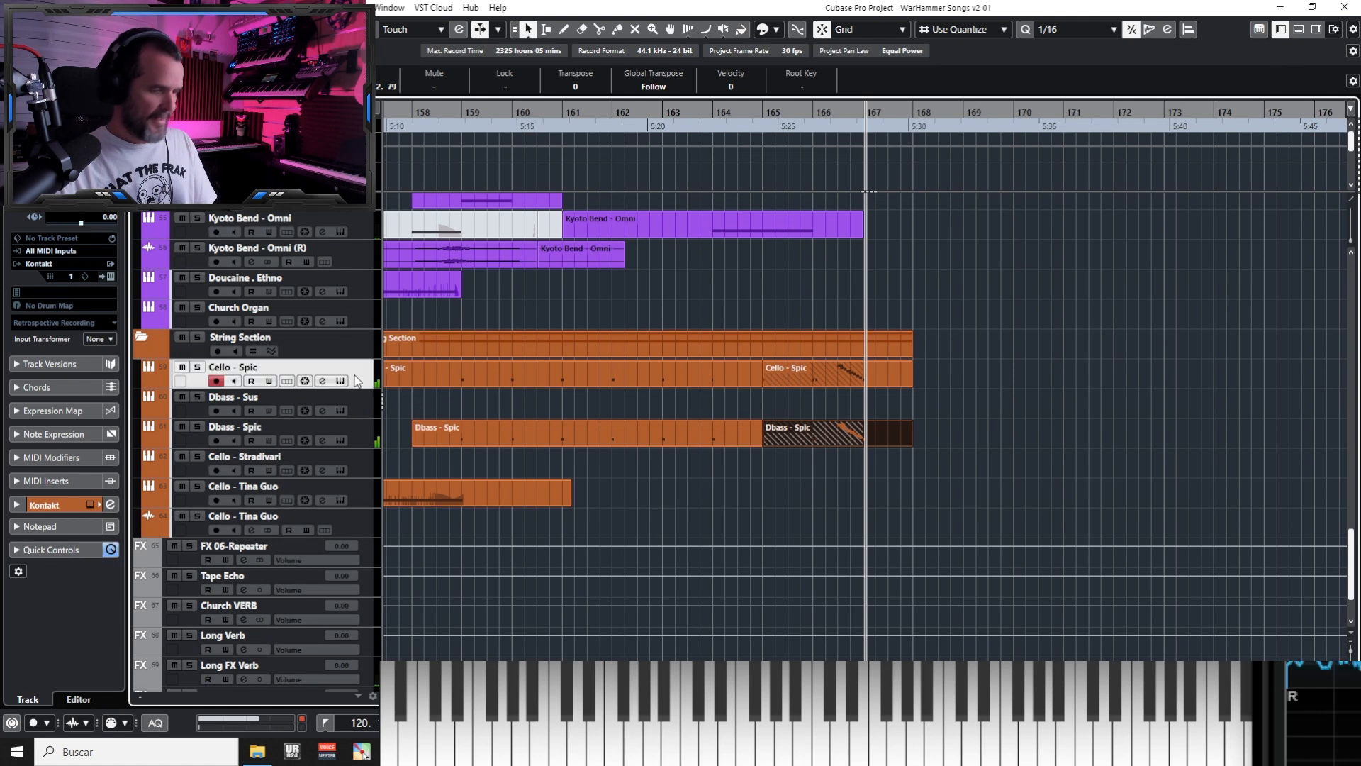
pyautogui.press('t')
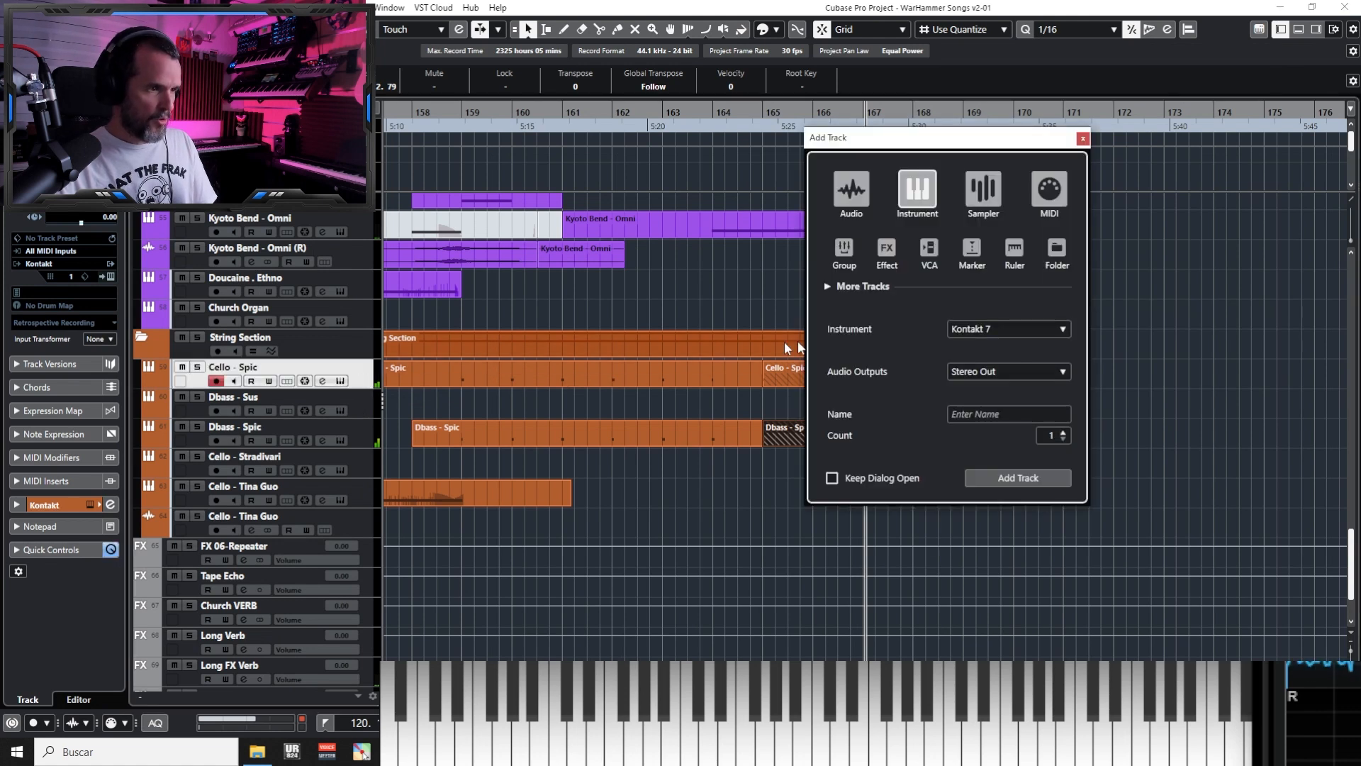
pyautogui.click(990, 335)
pyautogui.write('kont')
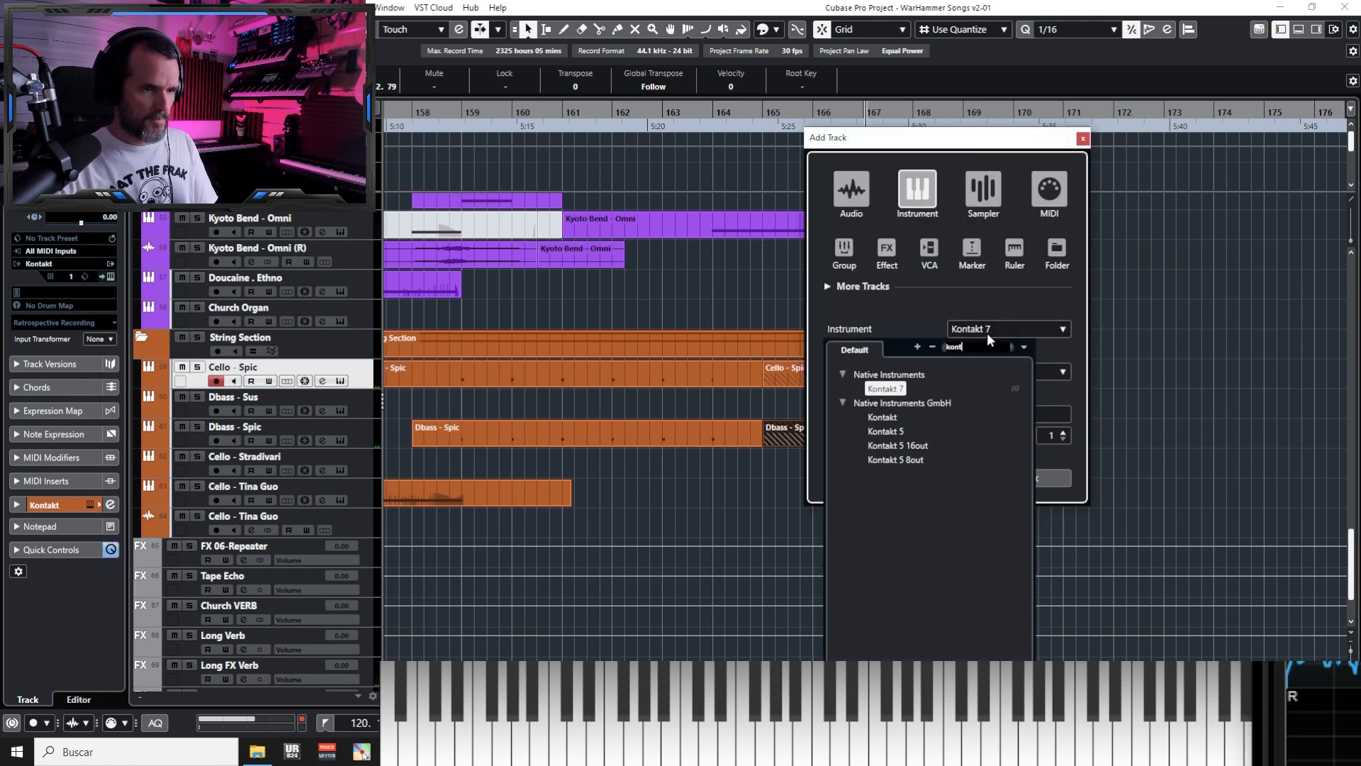
# Add an instrument track named "Viola - spic" that uses Kontakt and the Stereo Out output
pyautogui.click(1006, 414)
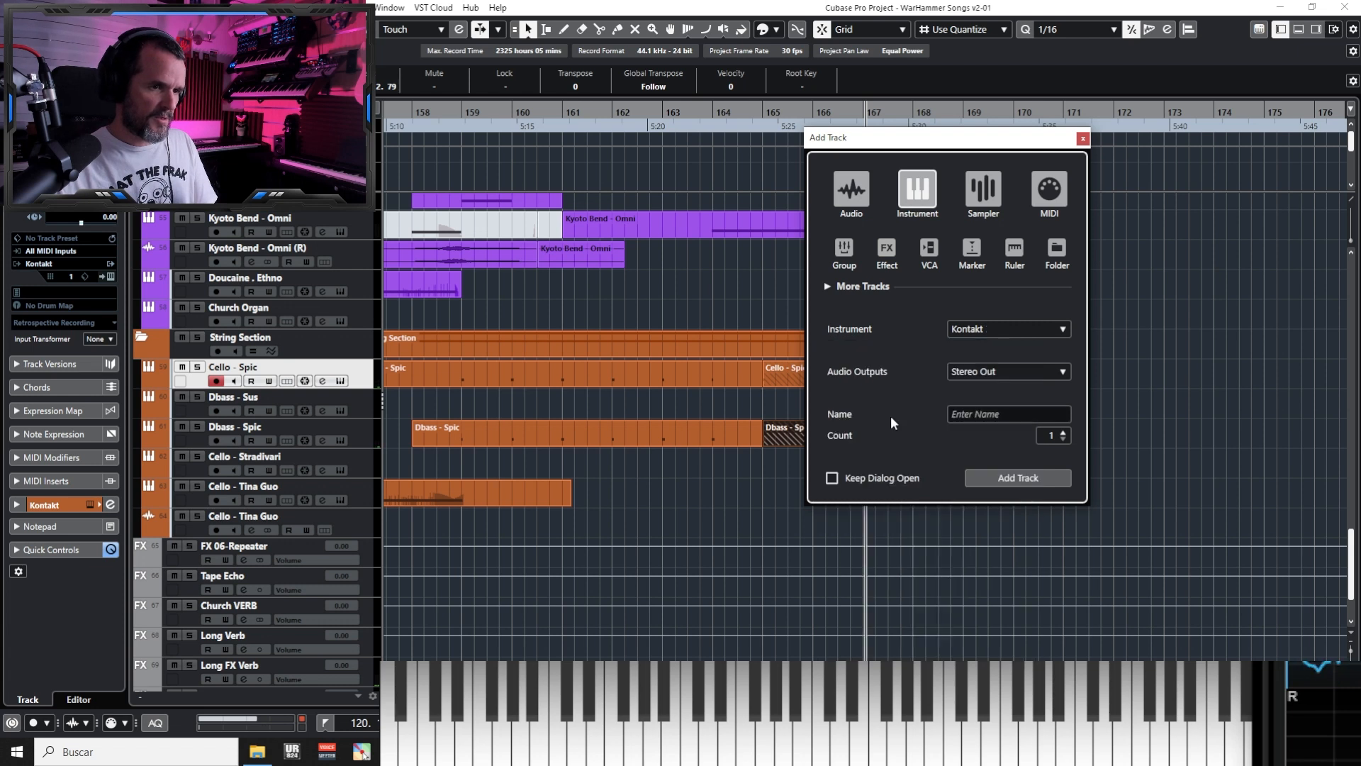
pyautogui.click(1006, 411)
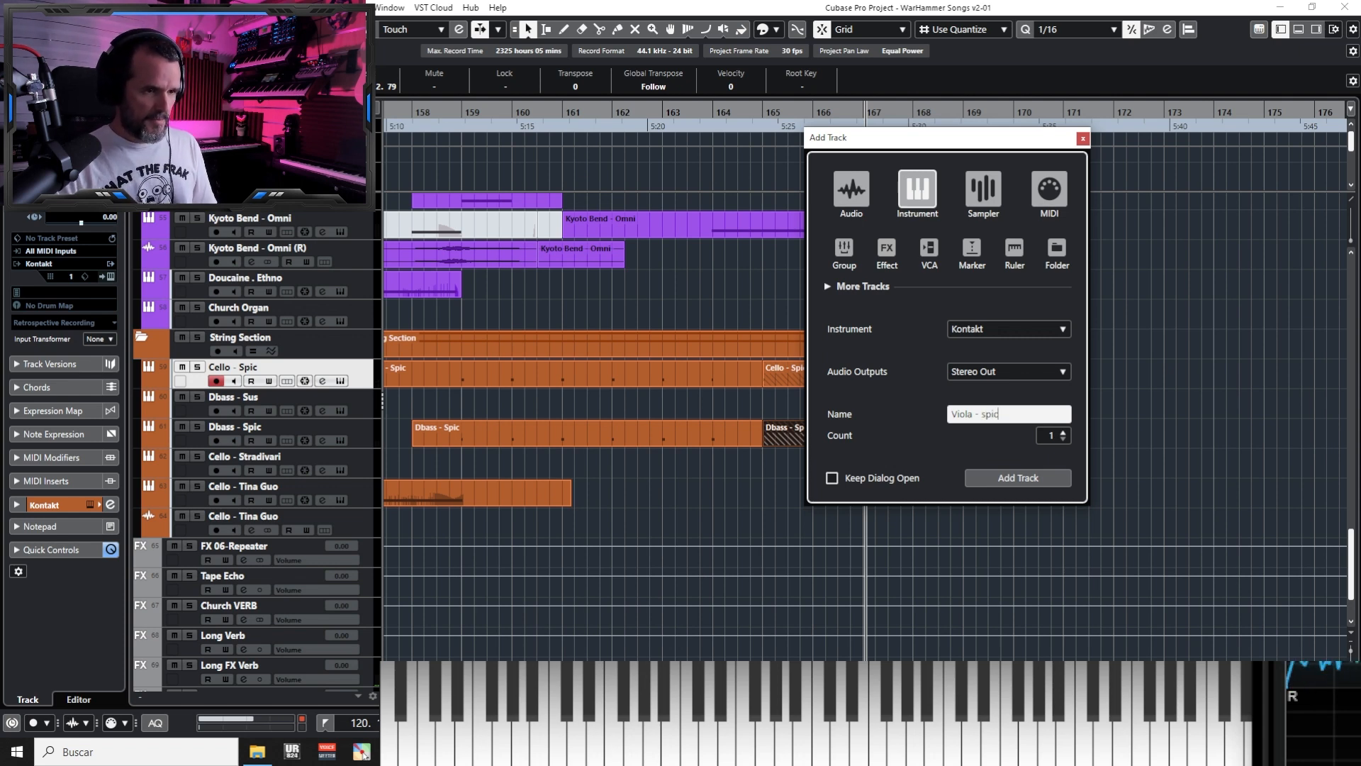
pyautogui.write('Viola - spic')
pyautogui.click(1048, 477)
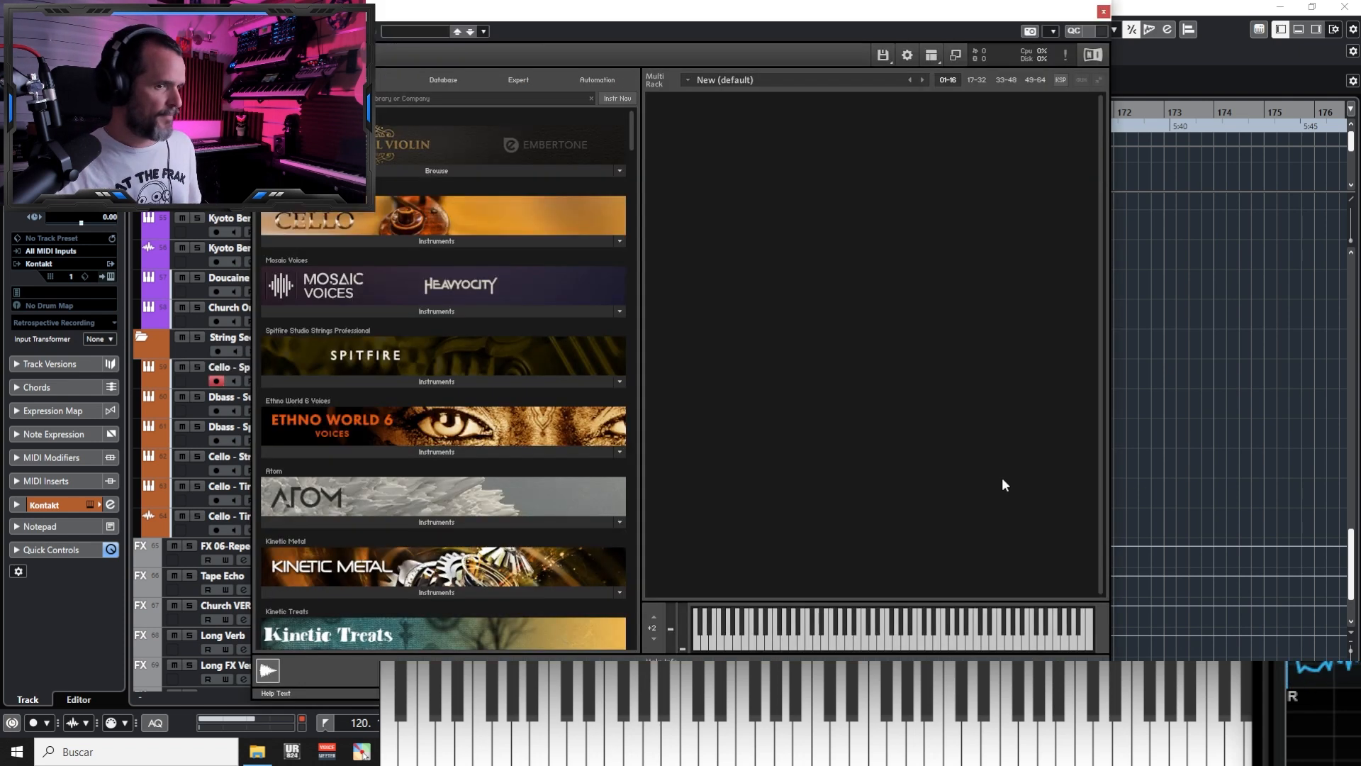
# Load the "i - Violas (12) - Short Spiccato" instrument from Spitfire Studio Strings Professional into the empty rack
pyautogui.click(389, 379)
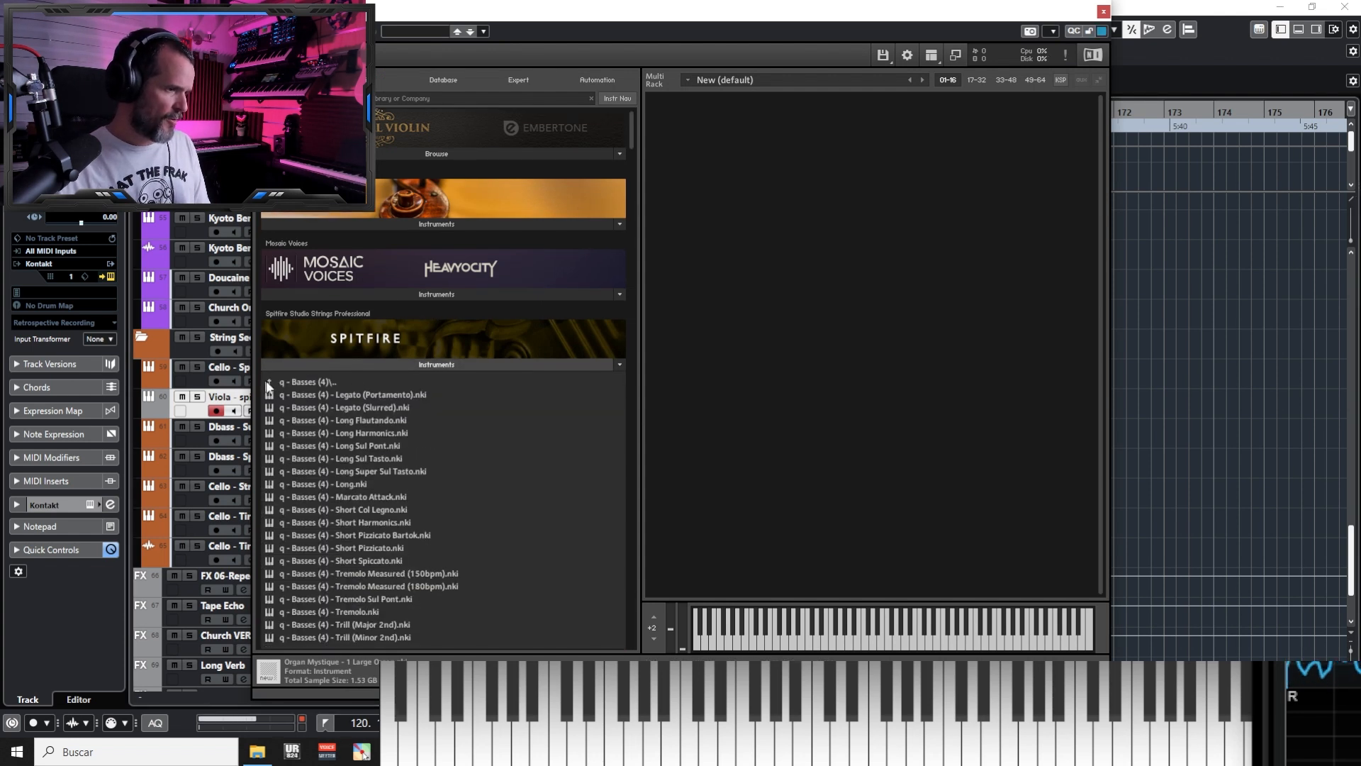
pyautogui.click(299, 382)
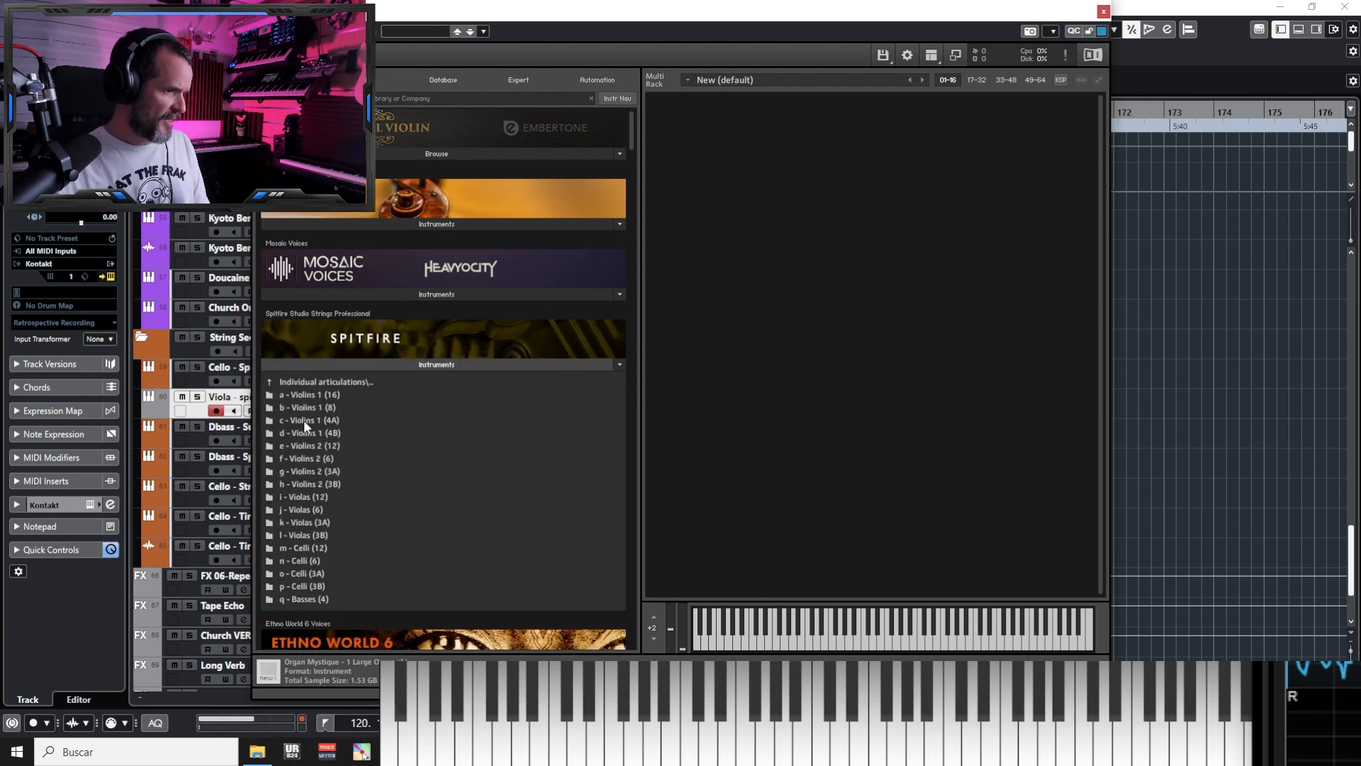
pyautogui.click(300, 498)
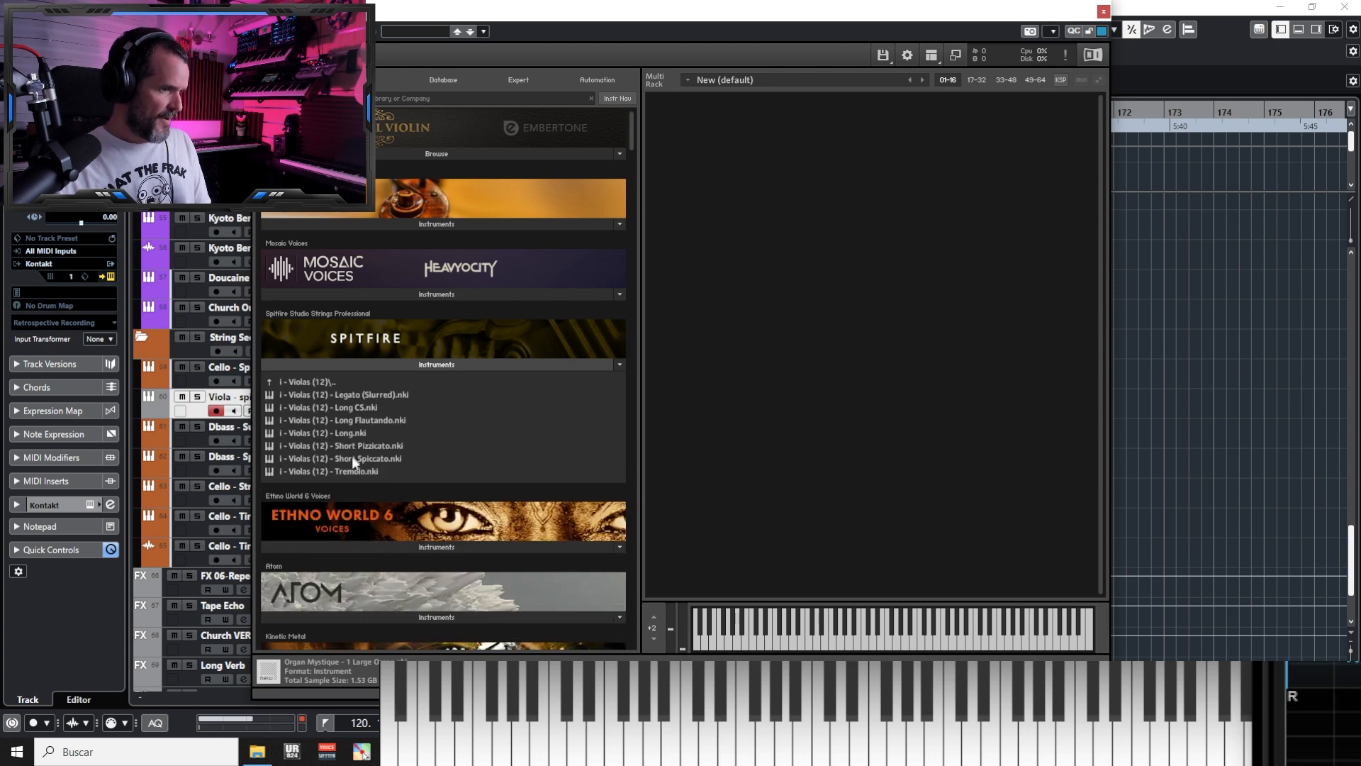
pyautogui.moveTo(351, 458); pyautogui.dragTo(858, 141)
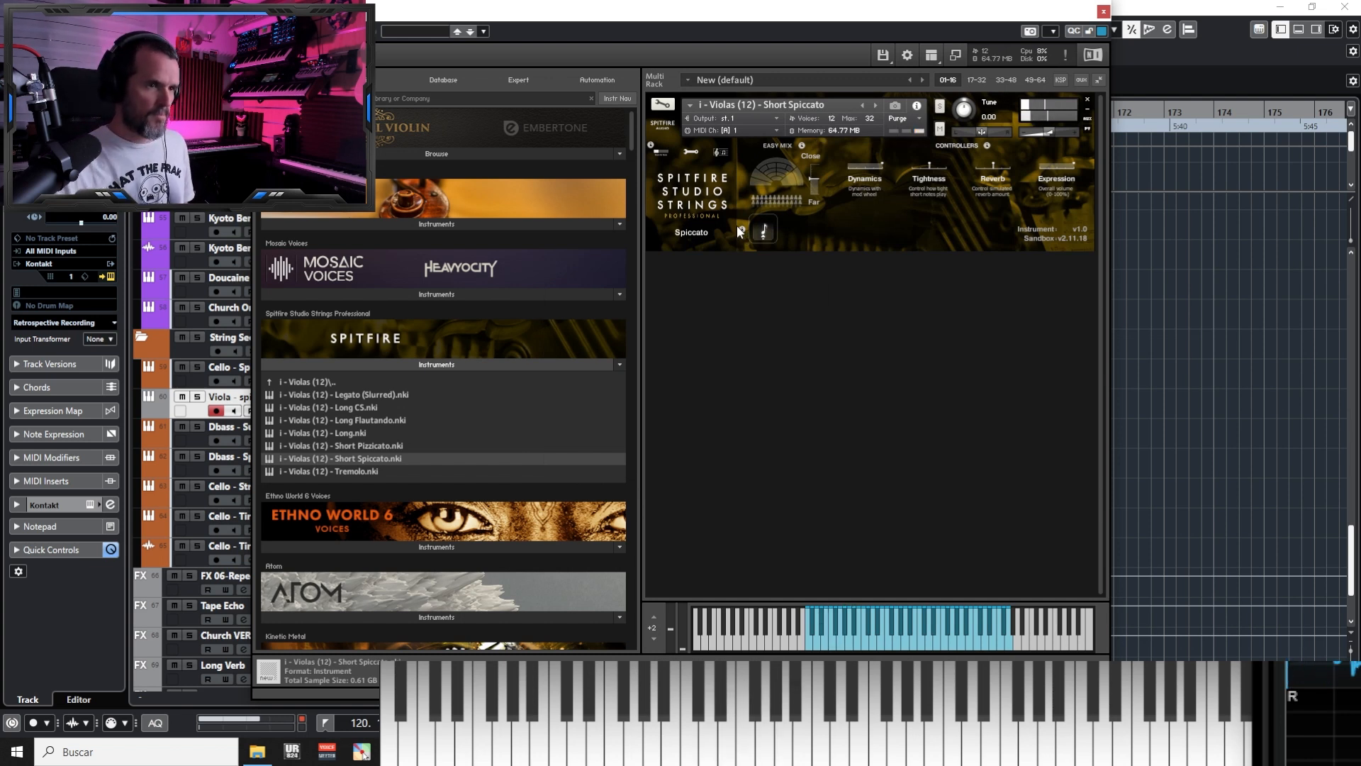
# Raise the violas' microphone levels in the detailed mic mix and close the instrument window
pyautogui.moveTo(818, 175); pyautogui.dragTo(818, 160)
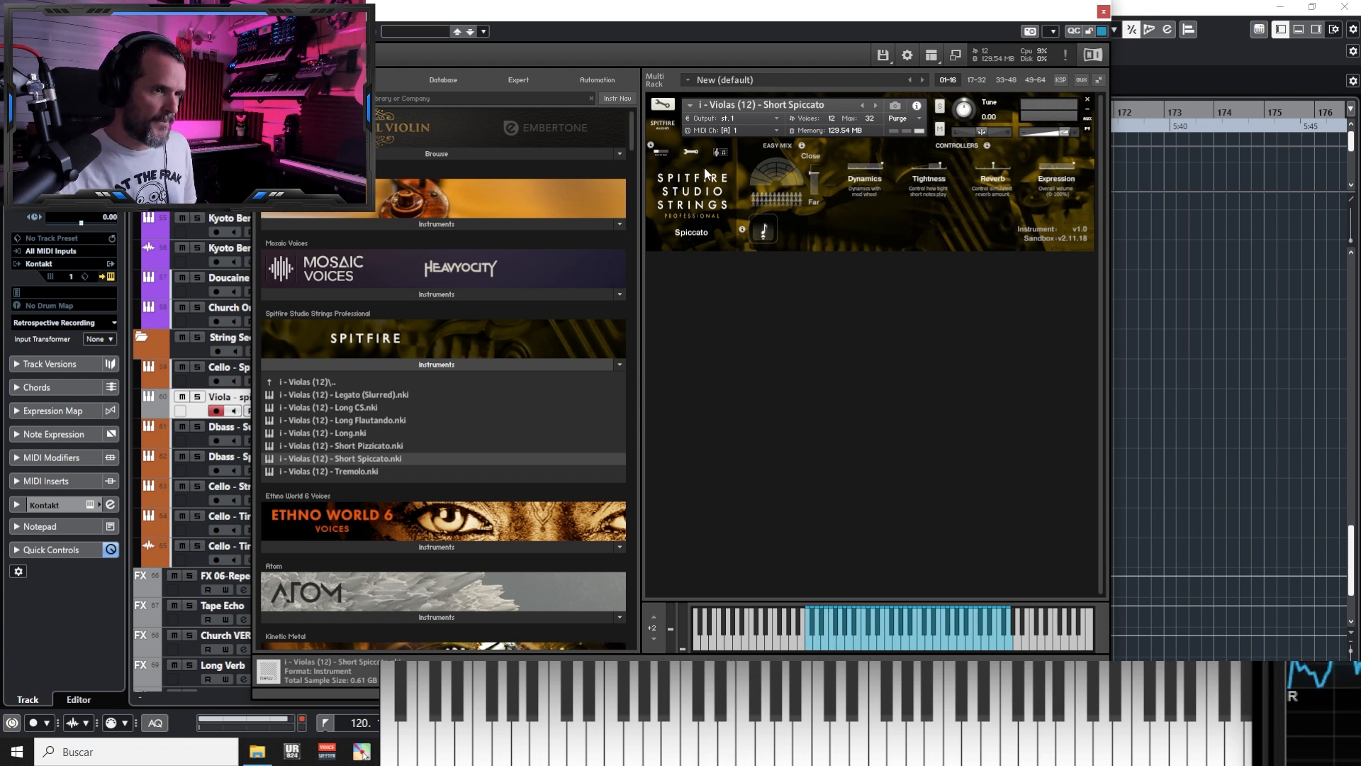
pyautogui.click(688, 154)
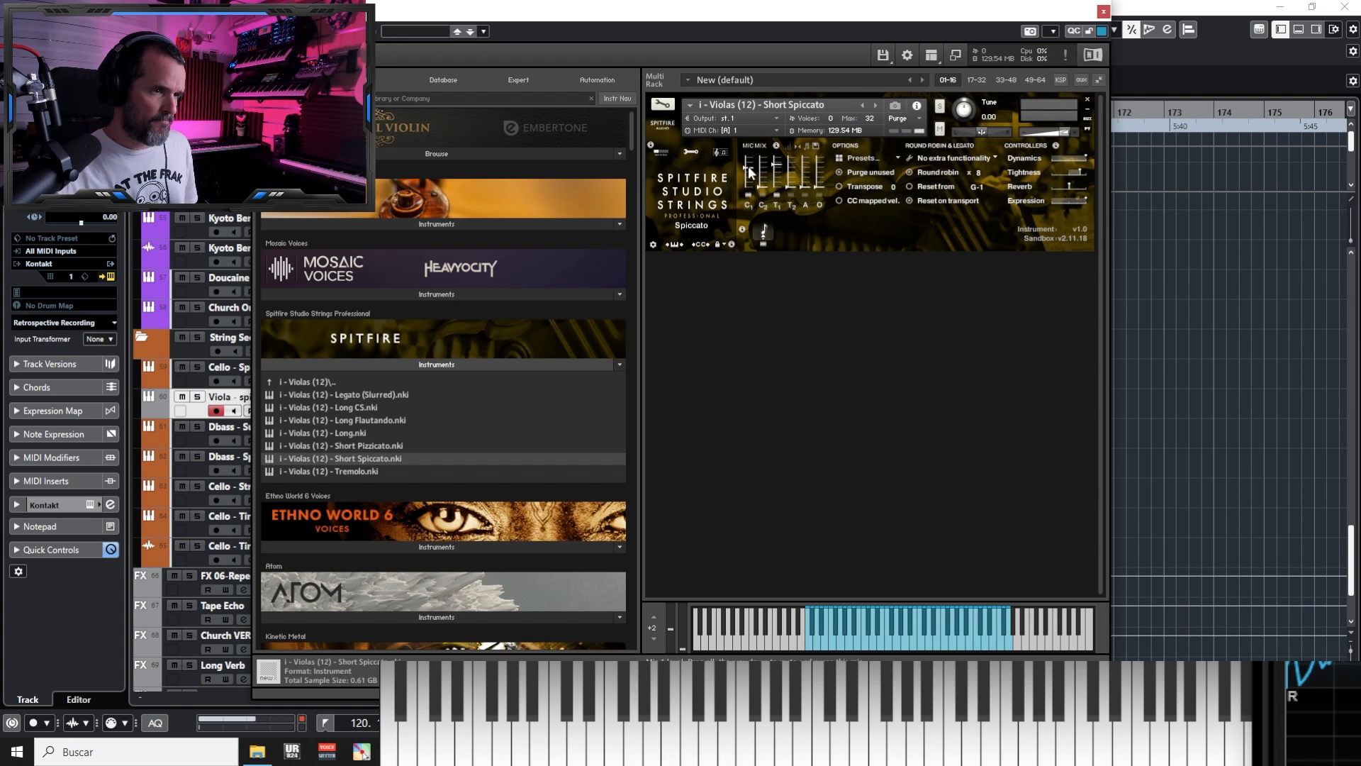
pyautogui.moveTo(760, 177)
pyautogui.mouseDown()
pyautogui.moveTo(768, 157)
pyautogui.moveTo(775, 171)
pyautogui.mouseUp()
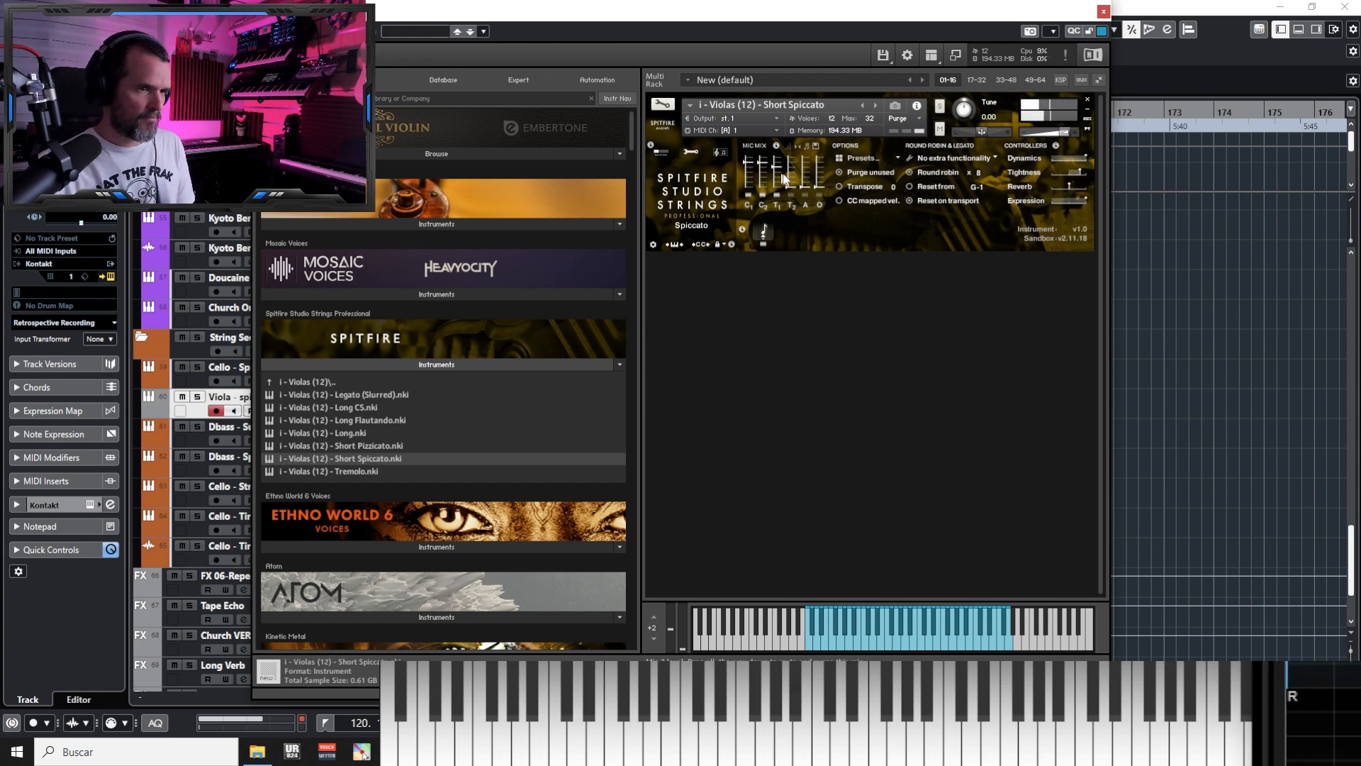
pyautogui.moveTo(792, 187); pyautogui.dragTo(793, 161)
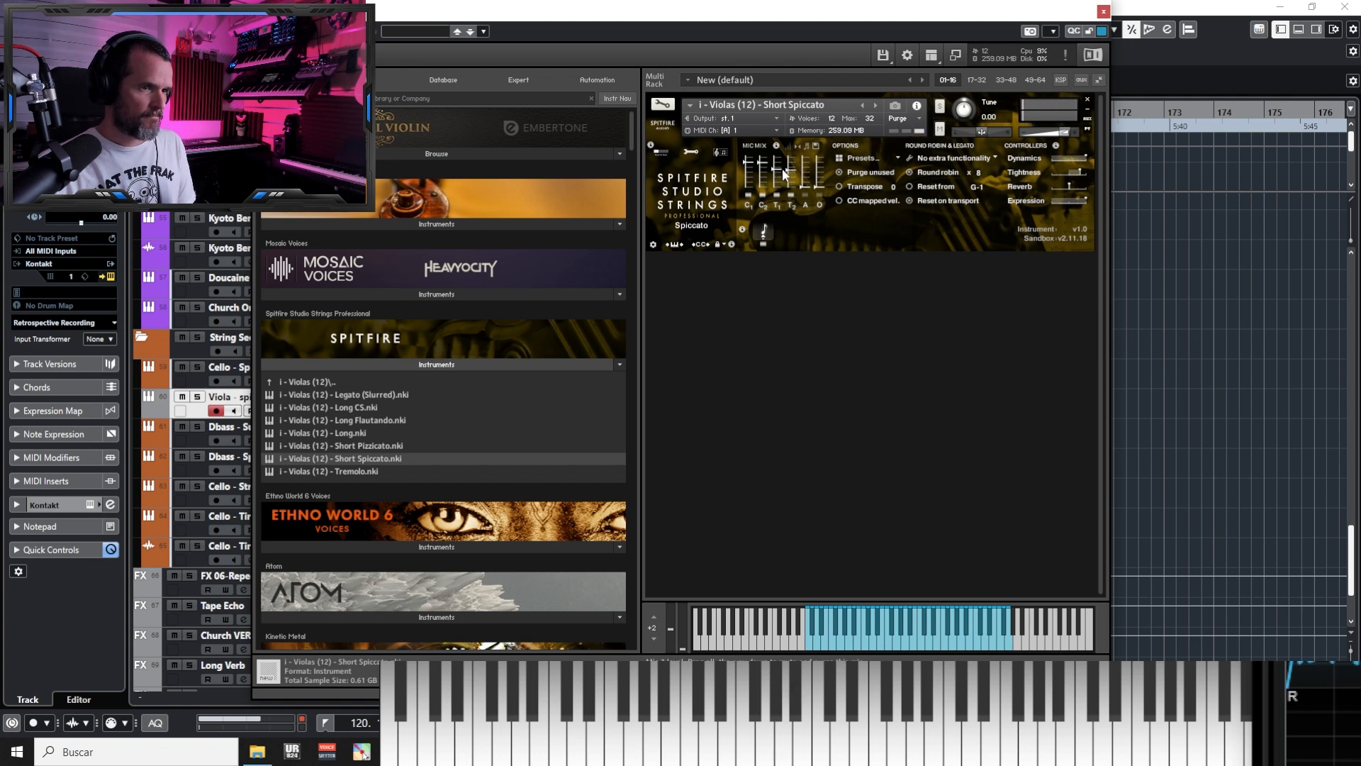
pyautogui.moveTo(805, 183)
pyautogui.mouseDown()
pyautogui.moveTo(806, 169)
pyautogui.moveTo(820, 174)
pyautogui.mouseUp()
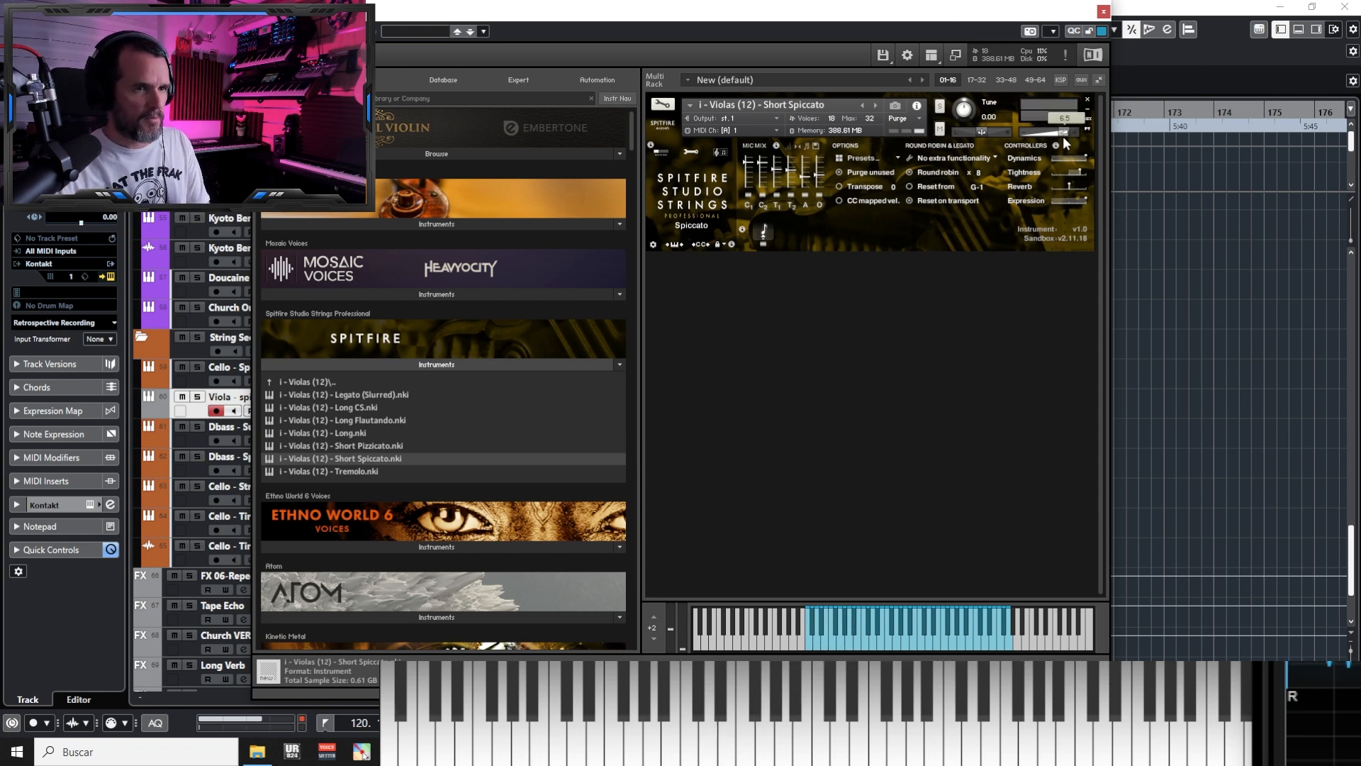
pyautogui.click(1103, 11)
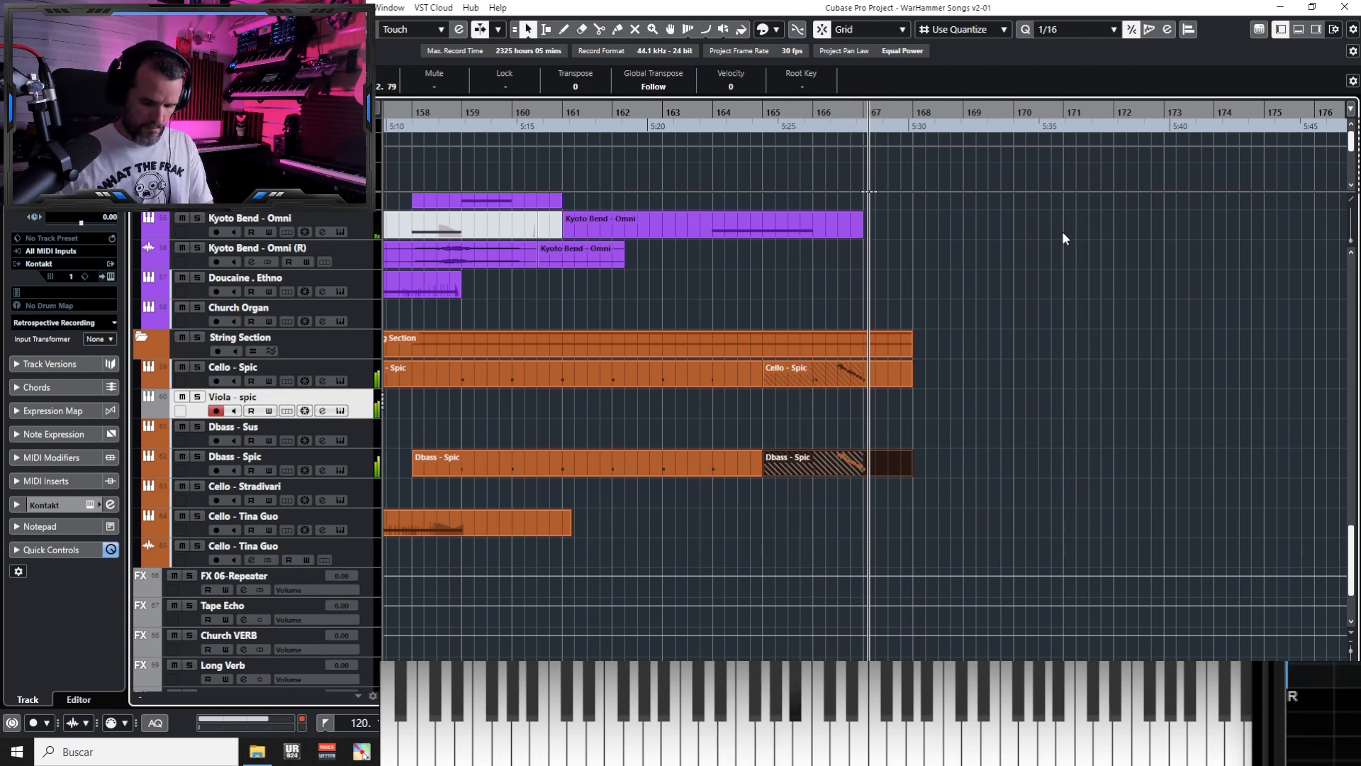
pyautogui.hotkey('ctrl', 'z')
pyautogui.hotkey('ctrl', 'z')
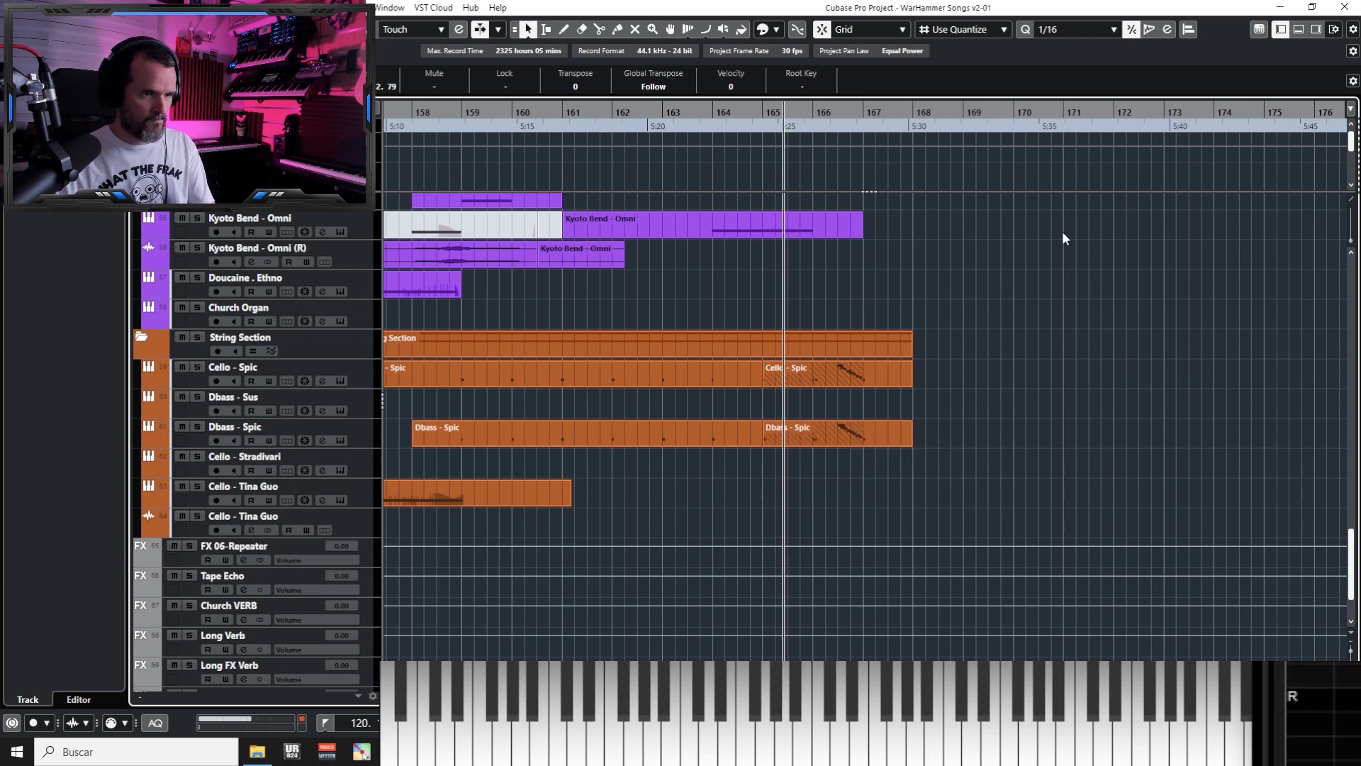
pyautogui.press('space')
pyautogui.press('space')
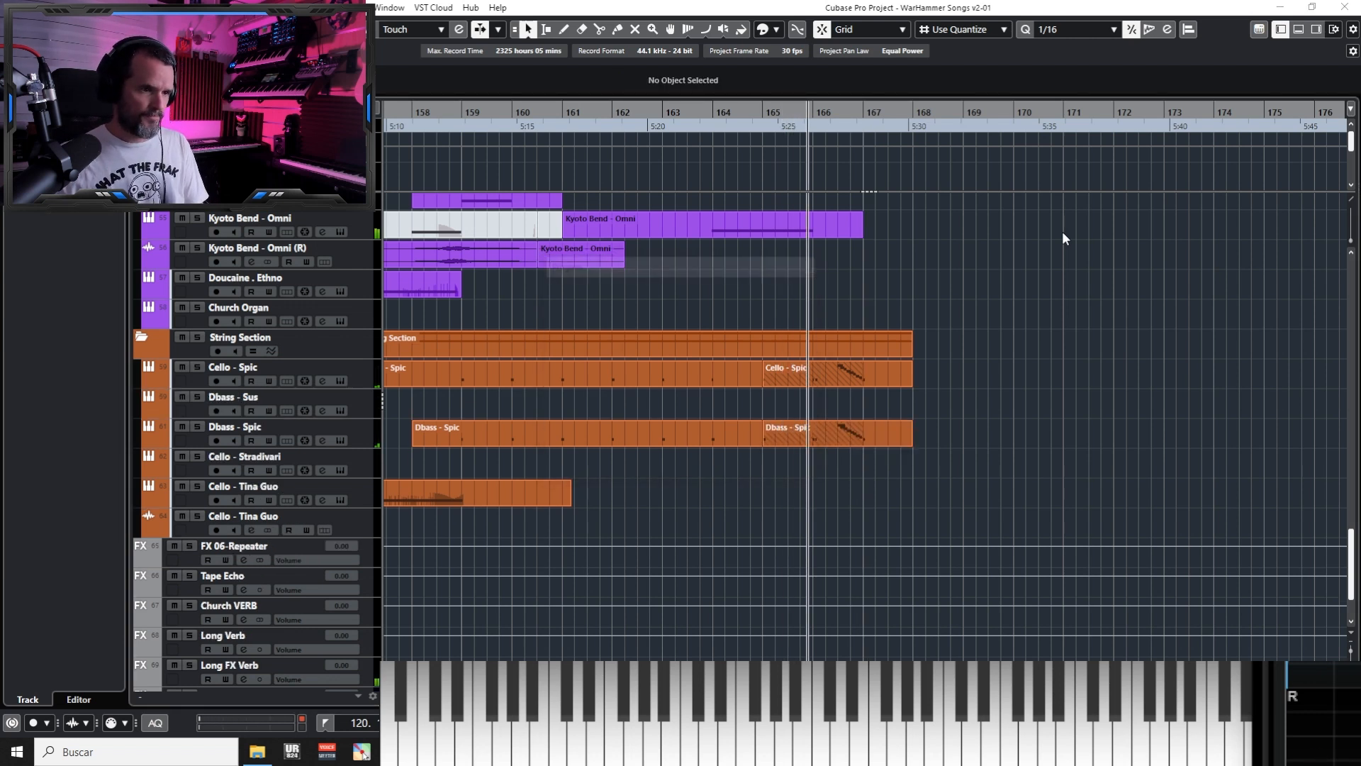
pyautogui.hotkey('ctrl', 'shift', 'z')
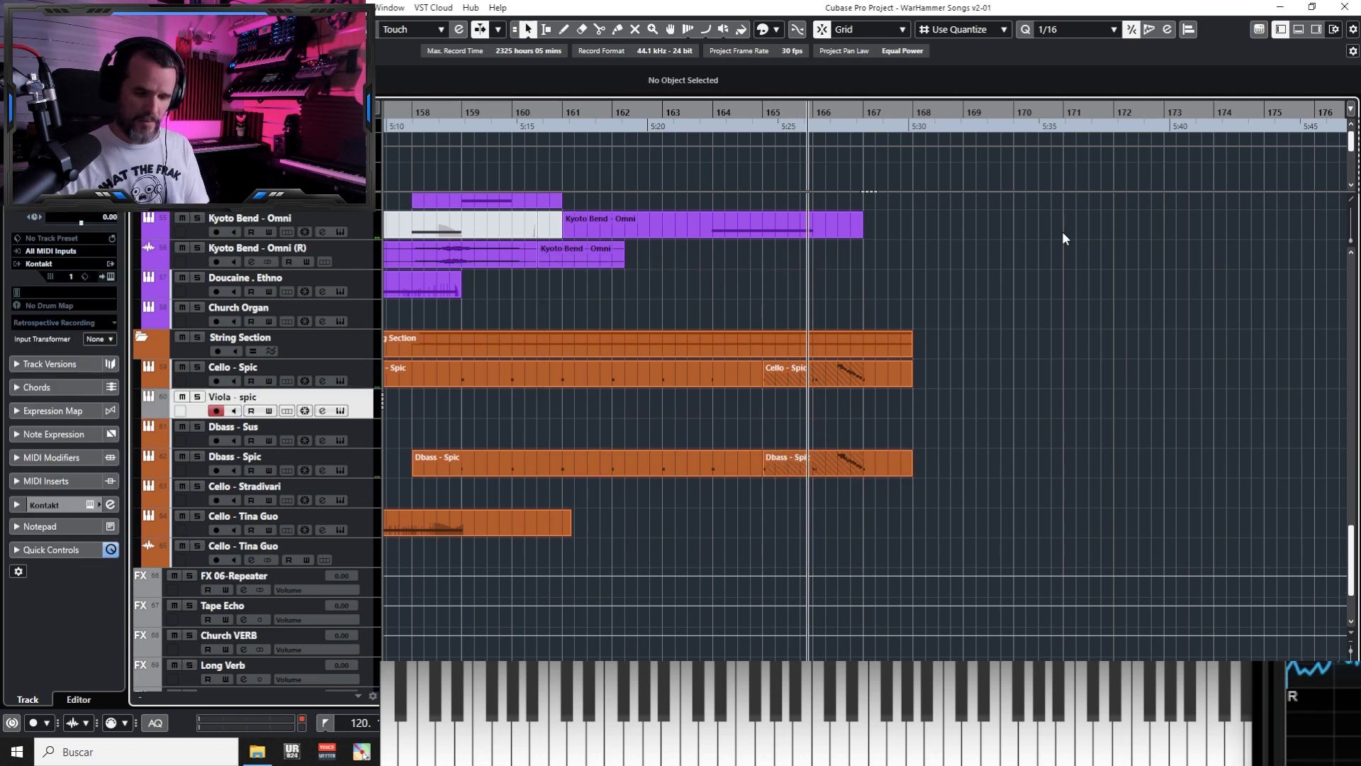
# Try recording a short descending run on the Viola - spic track before bar 167, and undo the take
pyautogui.press('KP_Multiply')
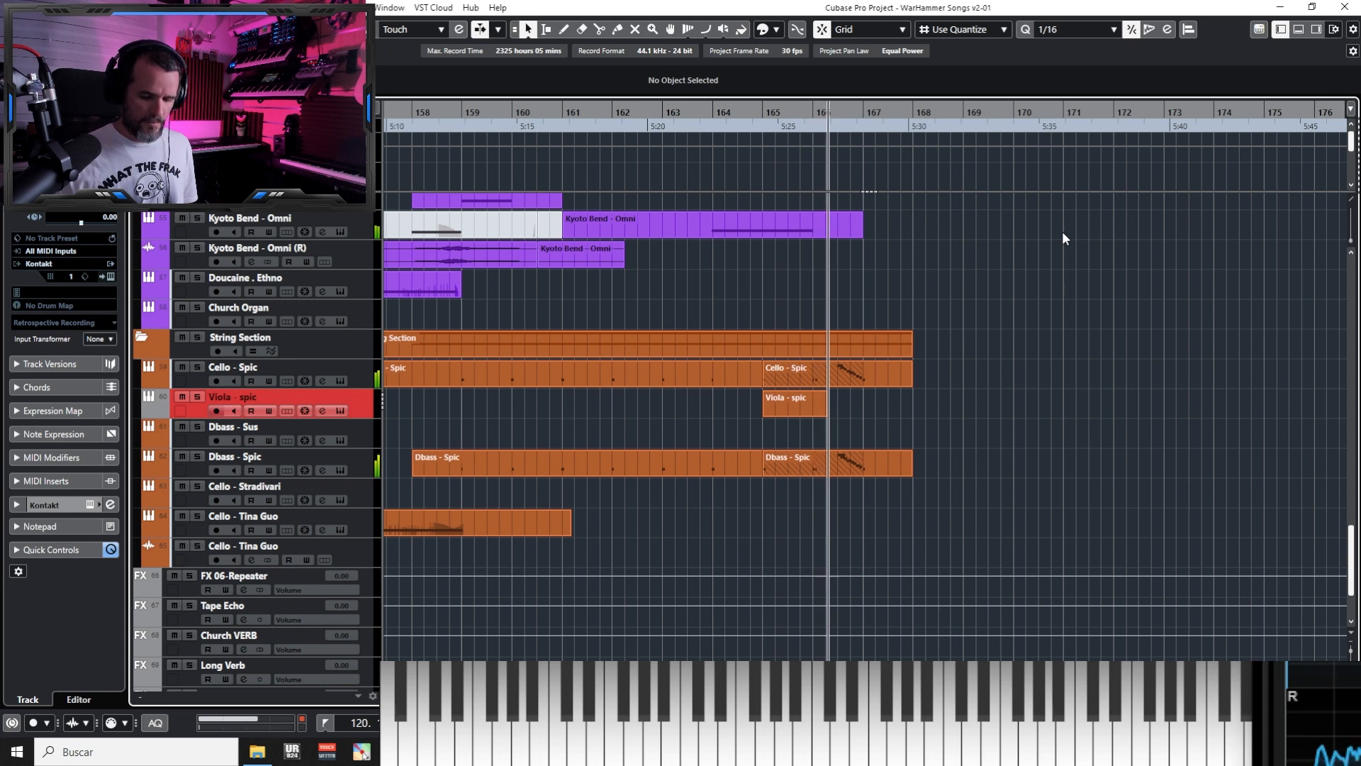
pyautogui.press('space')
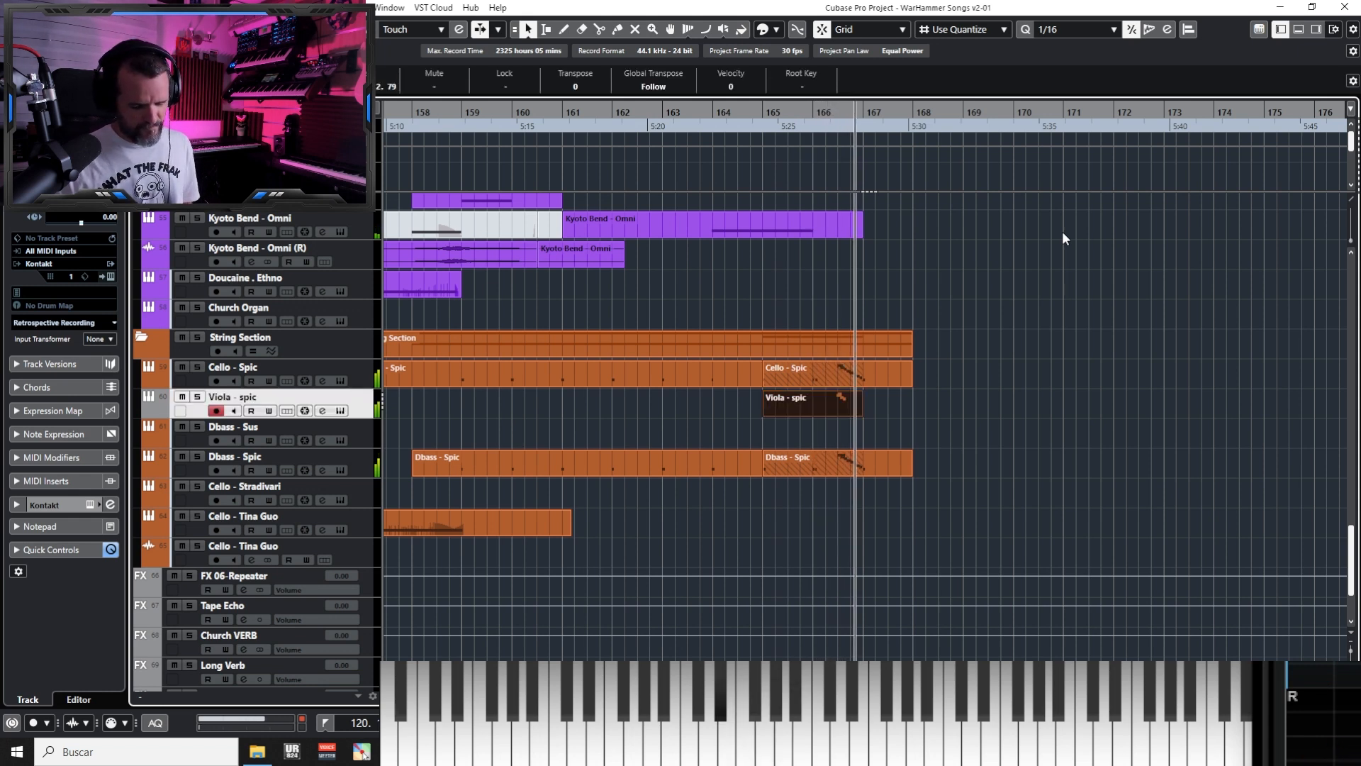
pyautogui.hotkey('ctrl', 'z')
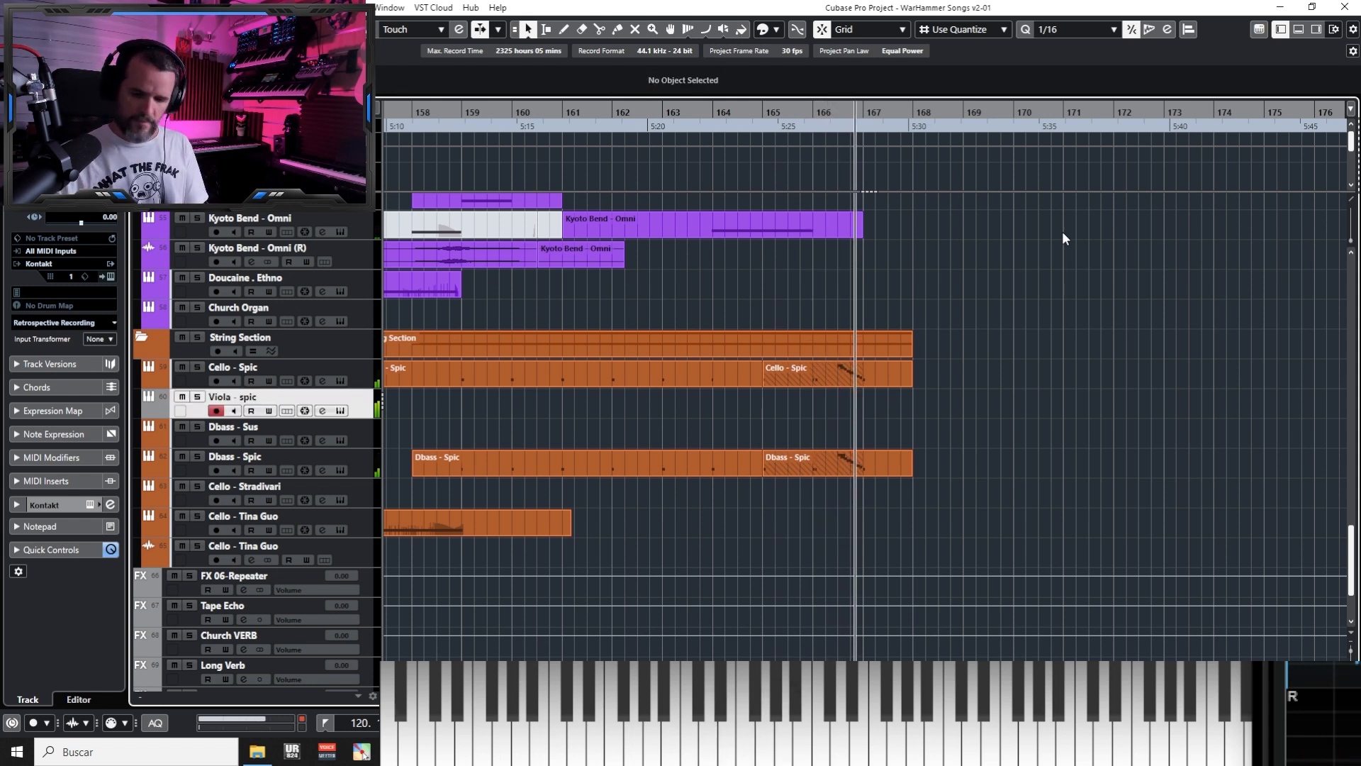
# Record another viola run, try shifting its notes slightly later in the Key Editor, and undo both the shift and the take
pyautogui.press('KP_Multiply')
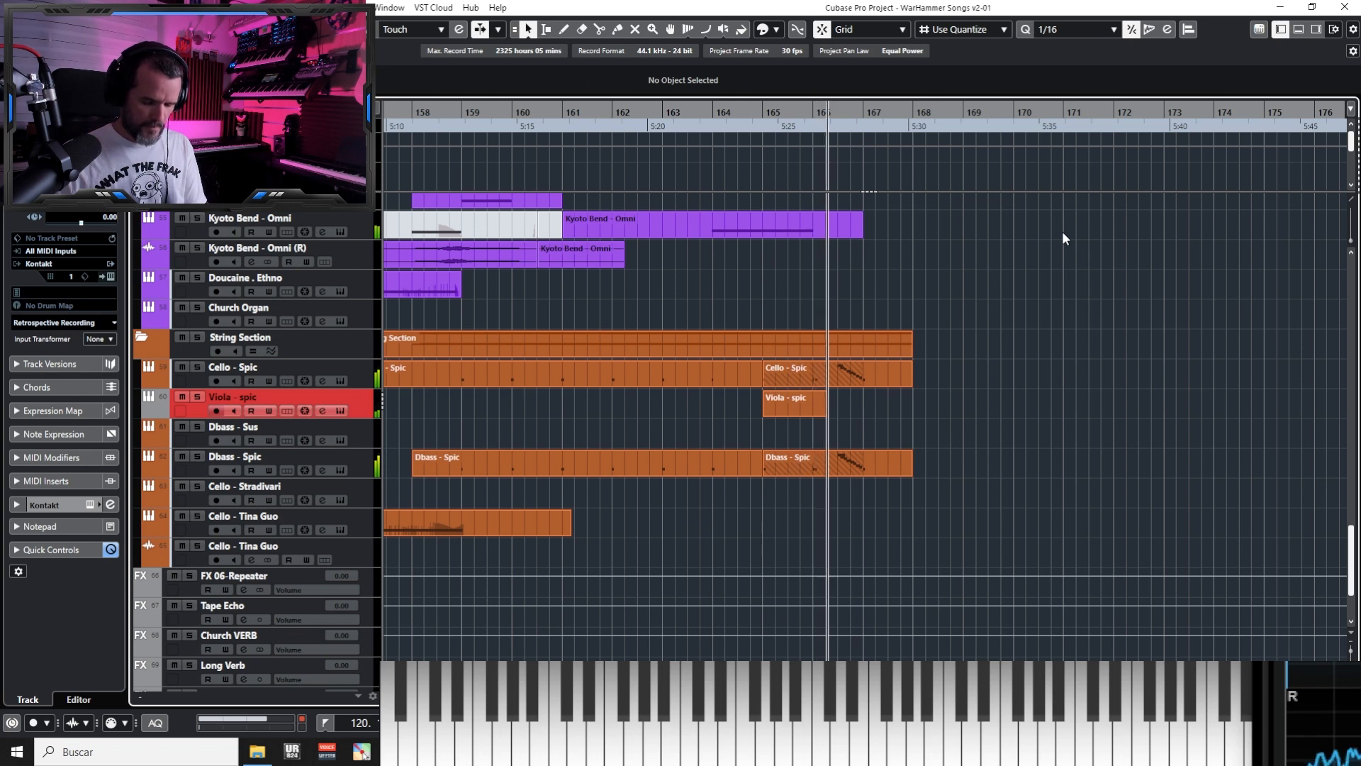
pyautogui.press('space')
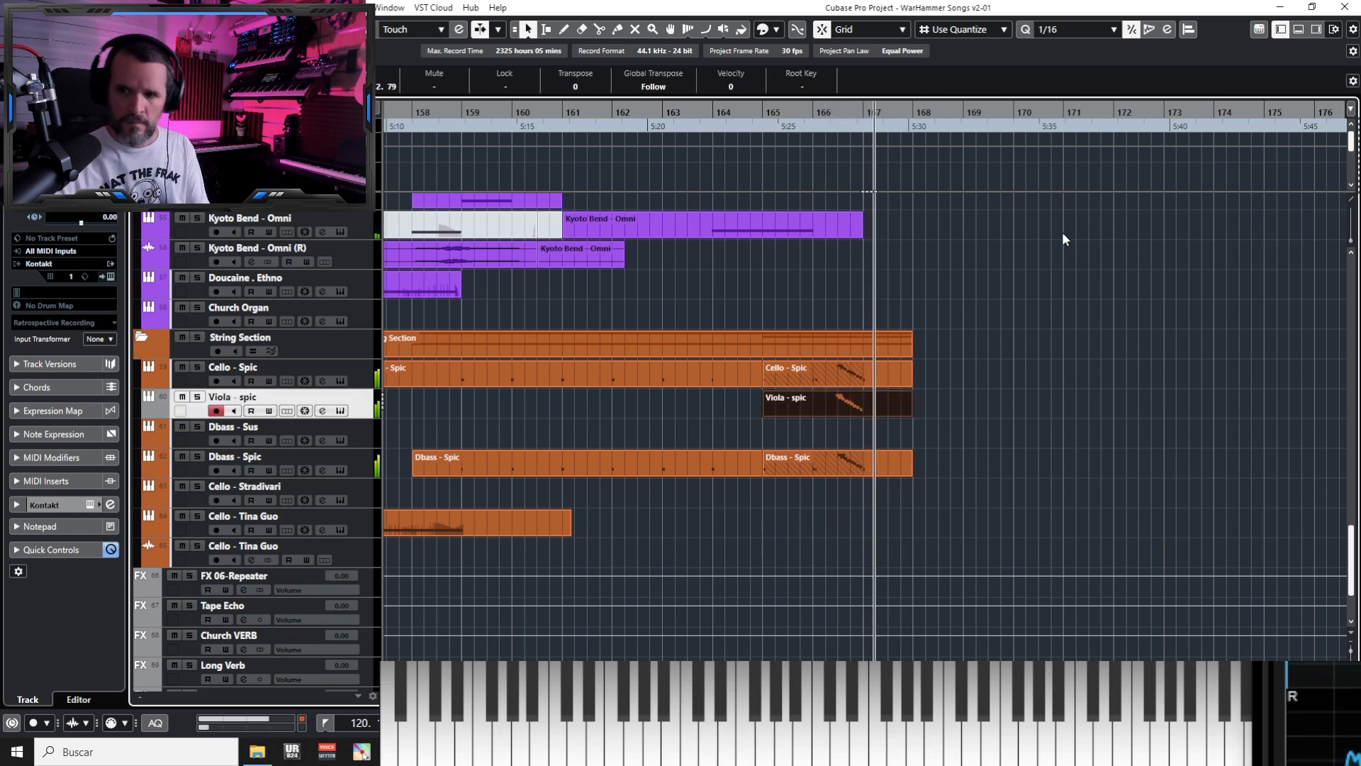
pyautogui.doubleClick(851, 413)
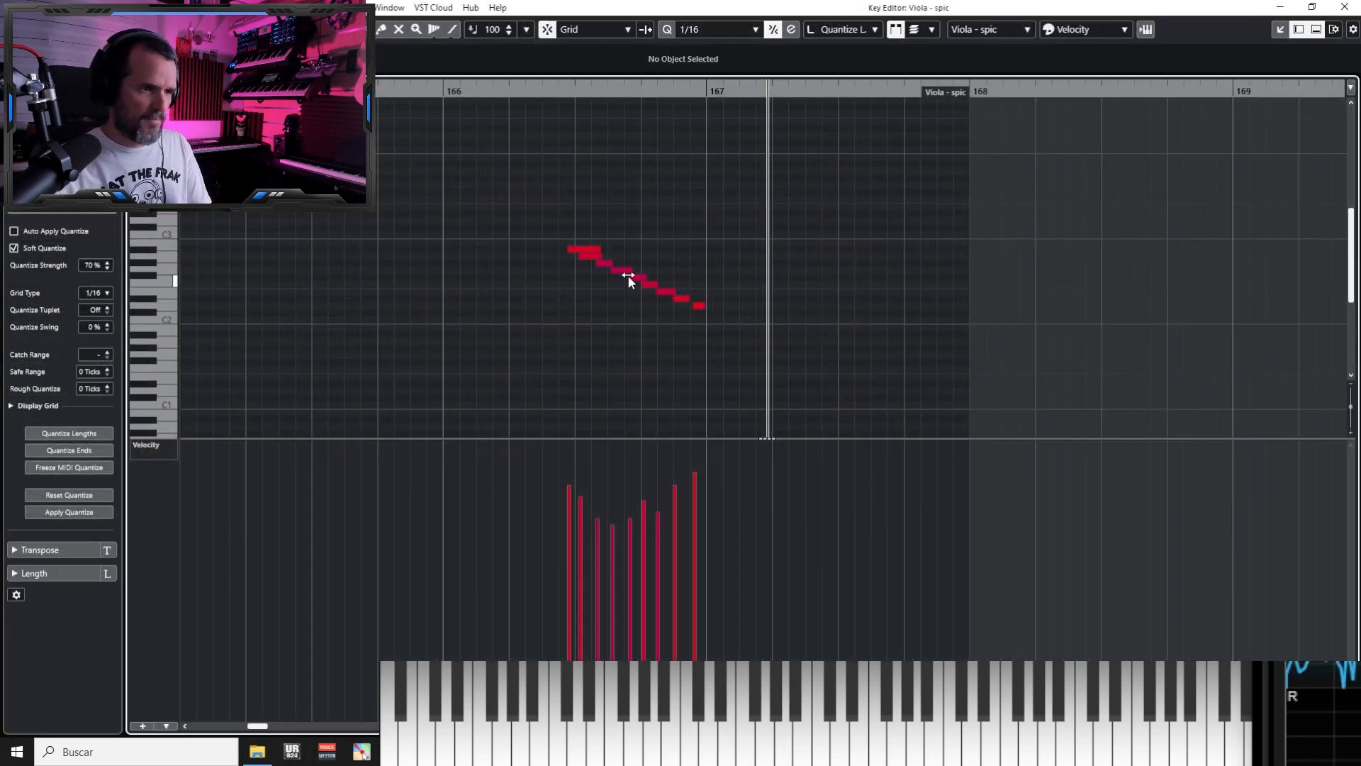
pyautogui.moveTo(551, 211); pyautogui.dragTo(774, 402)
pyautogui.moveTo(575, 248); pyautogui.dragTo(586, 248)
pyautogui.hotkey('ctrl', 'z')
pyautogui.hotkey('ctrl', 'z')
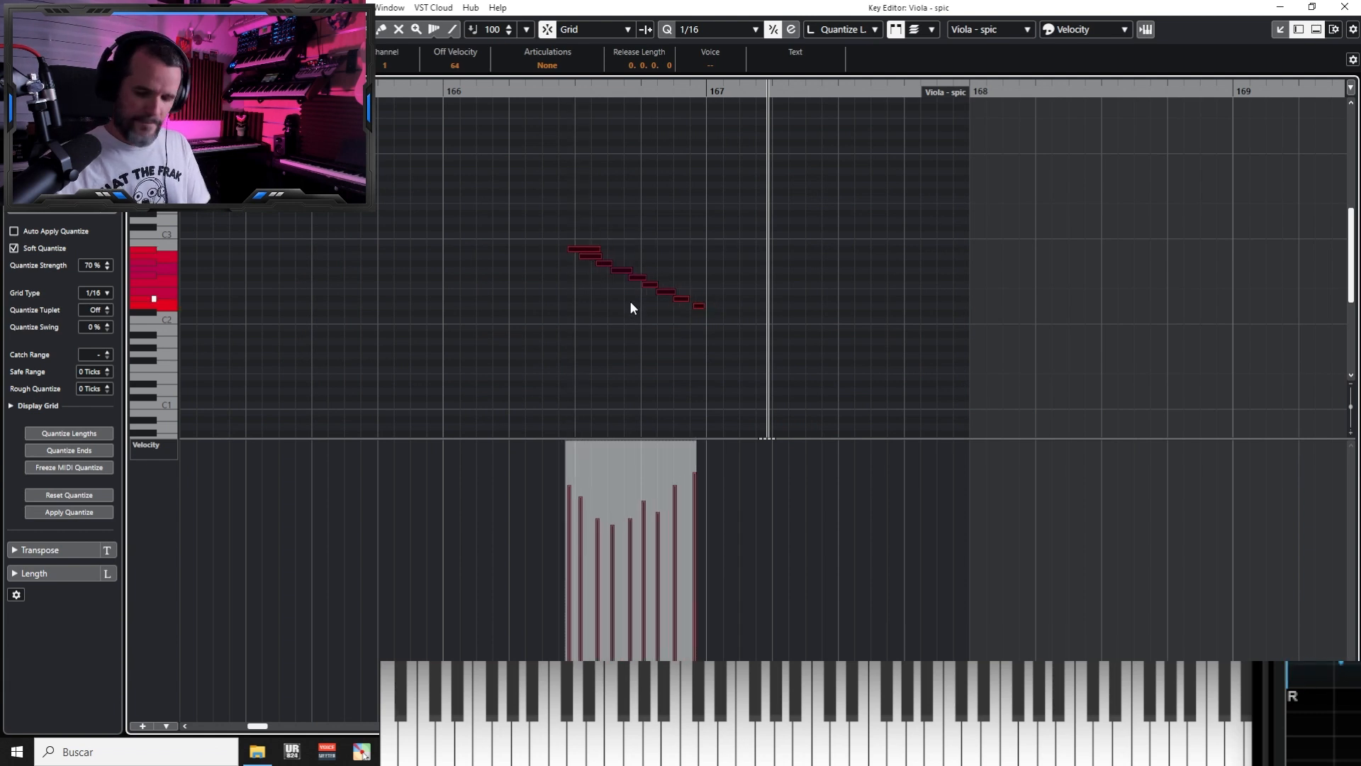
# Record the descending run leading into bar 167 on the Viola - spic track and open the part in the Key Editor
pyautogui.press('KP_Multiply')
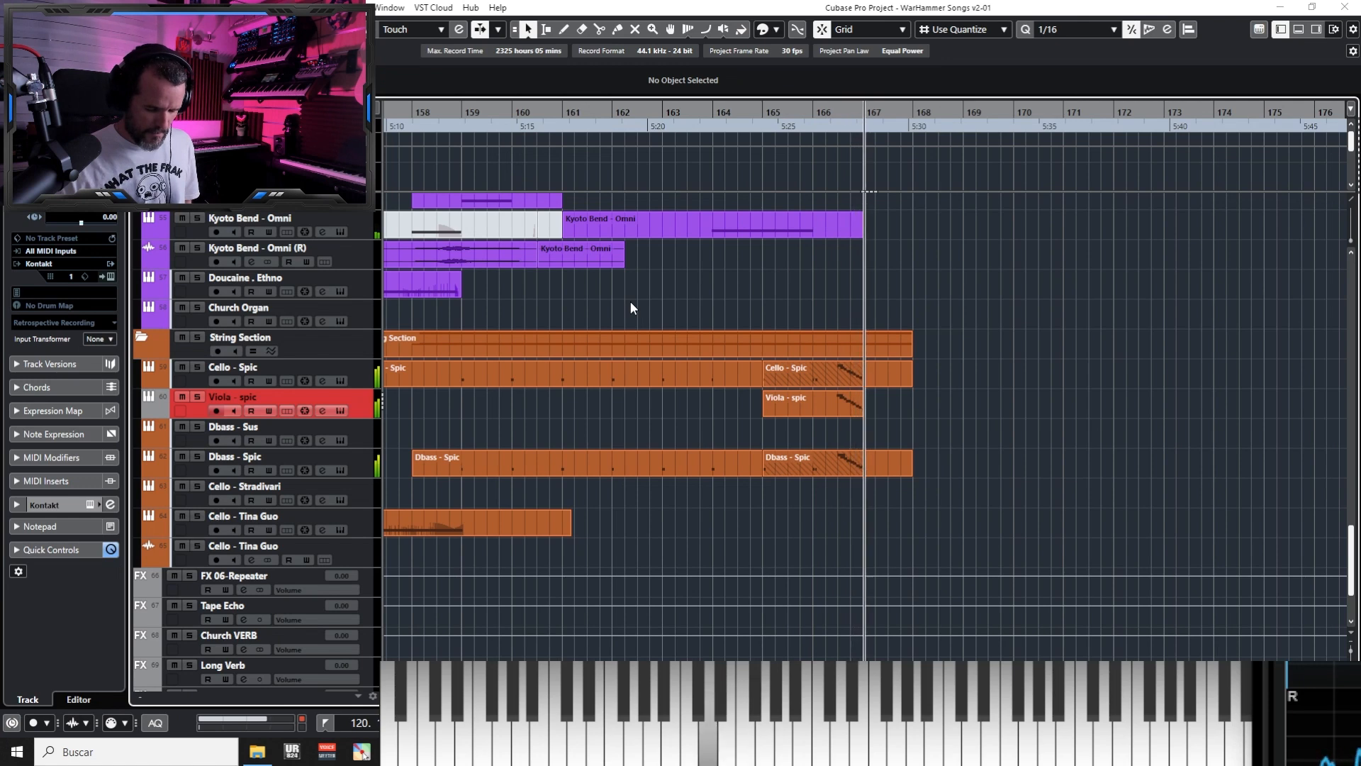
pyautogui.press('space')
pyautogui.press('Return')
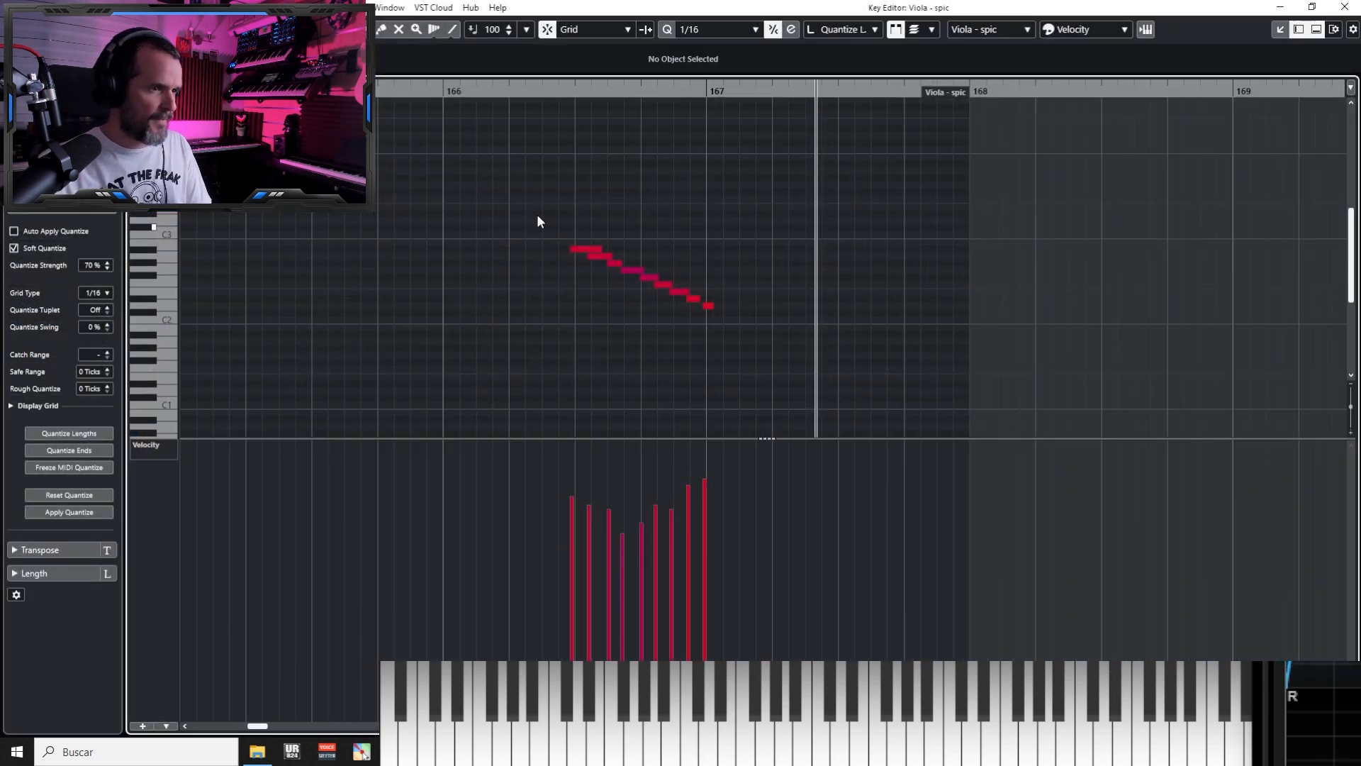
# Shift all notes of the viola run slightly later, audition the passage, and close the Key Editor
pyautogui.moveTo(537, 215); pyautogui.dragTo(715, 353)
pyautogui.moveTo(585, 250); pyautogui.dragTo(590, 251)
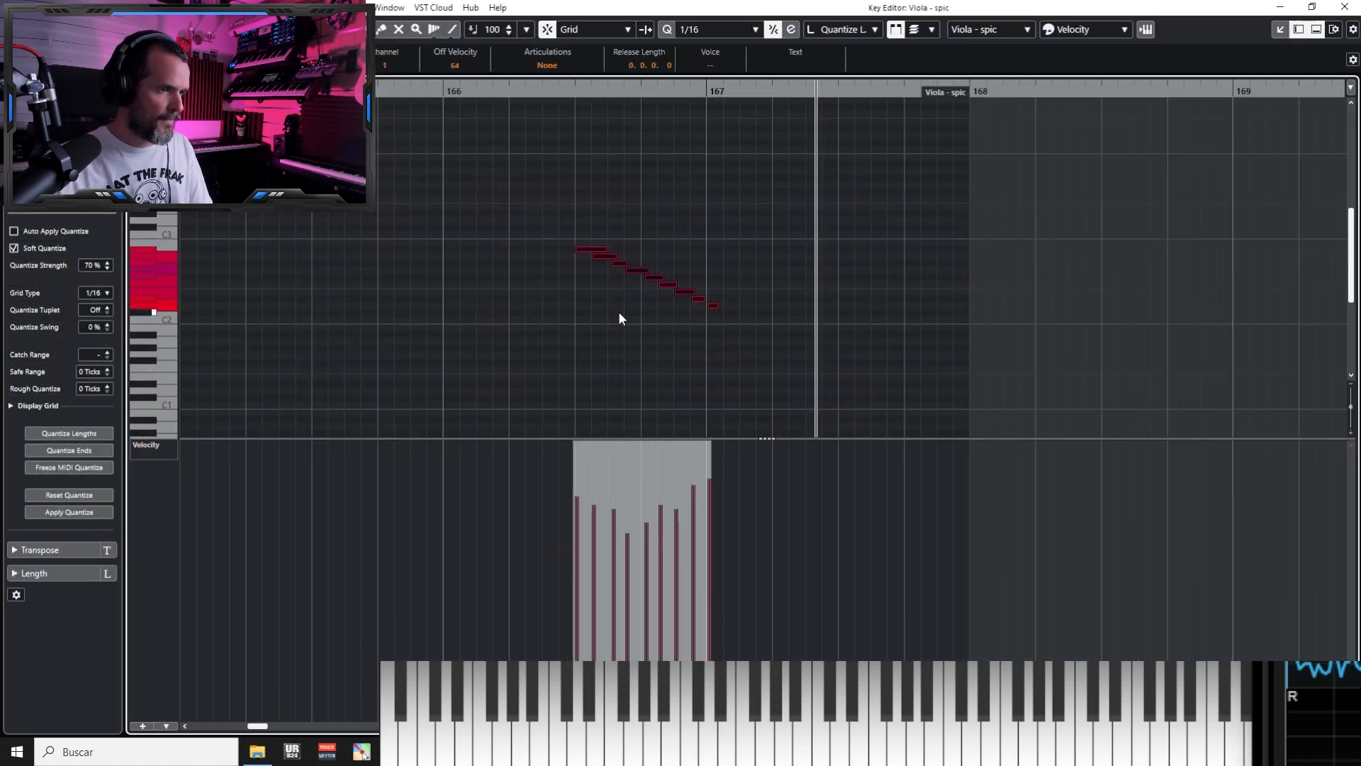
pyautogui.press('KP_Subtract')
pyautogui.press('space')
pyautogui.press('space')
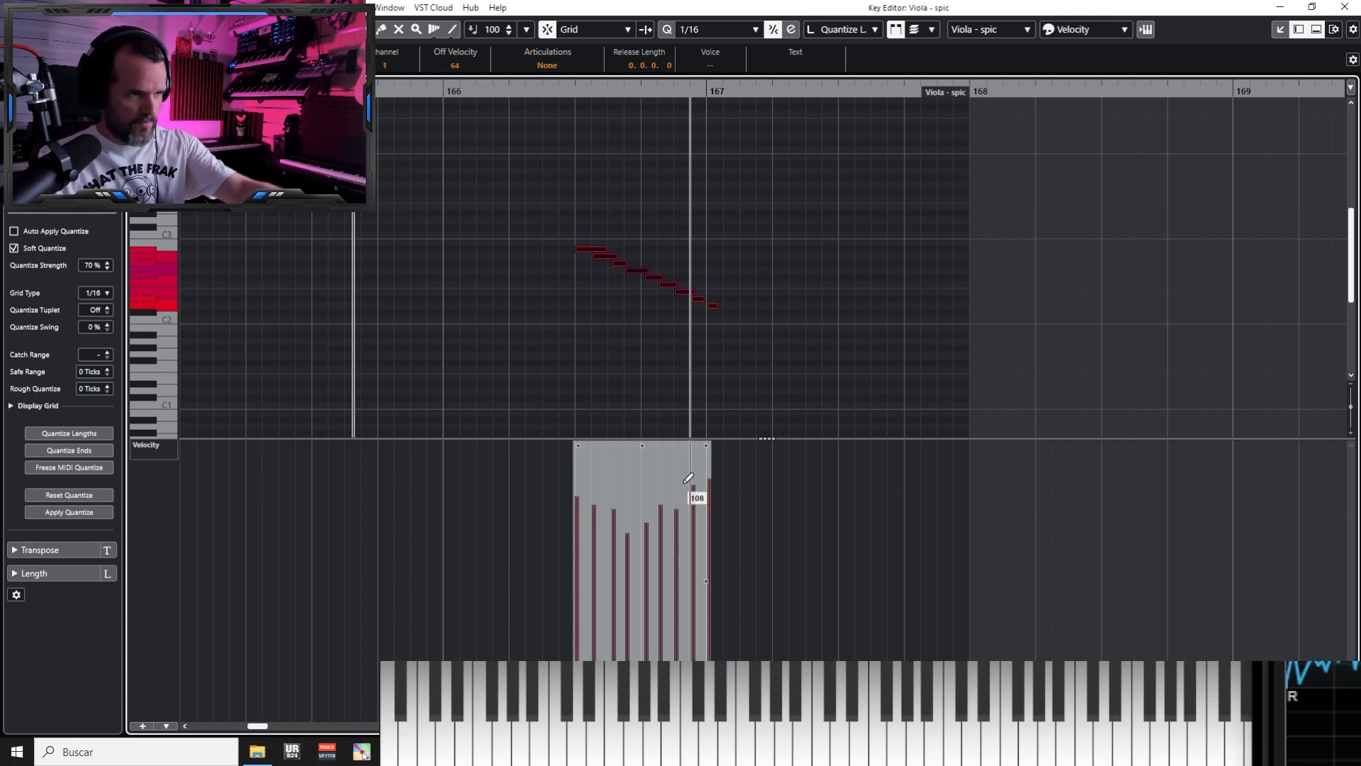
pyautogui.click(1344, 7)
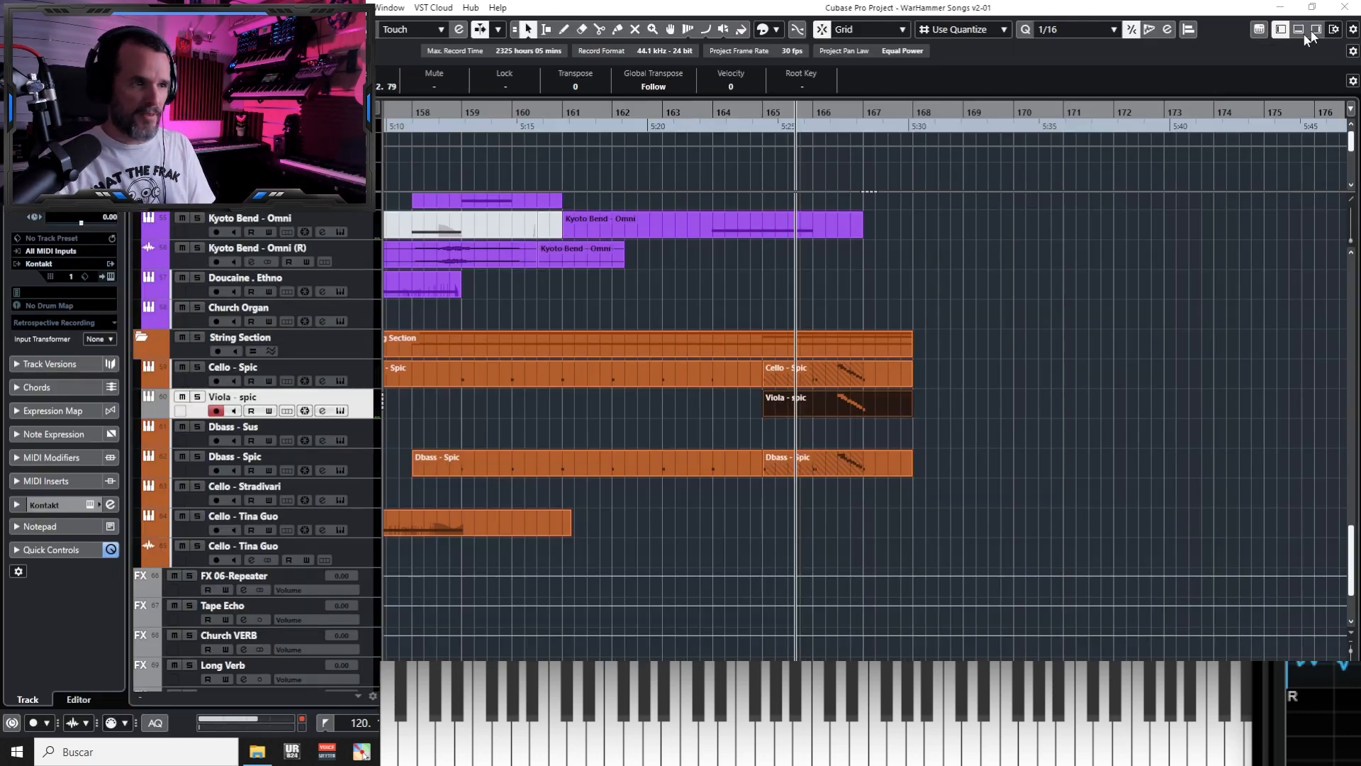
# Solo the String Section folder and play back the strings from bar 165 repeatedly to check the run
pyautogui.click(197, 337)
pyautogui.press('space')
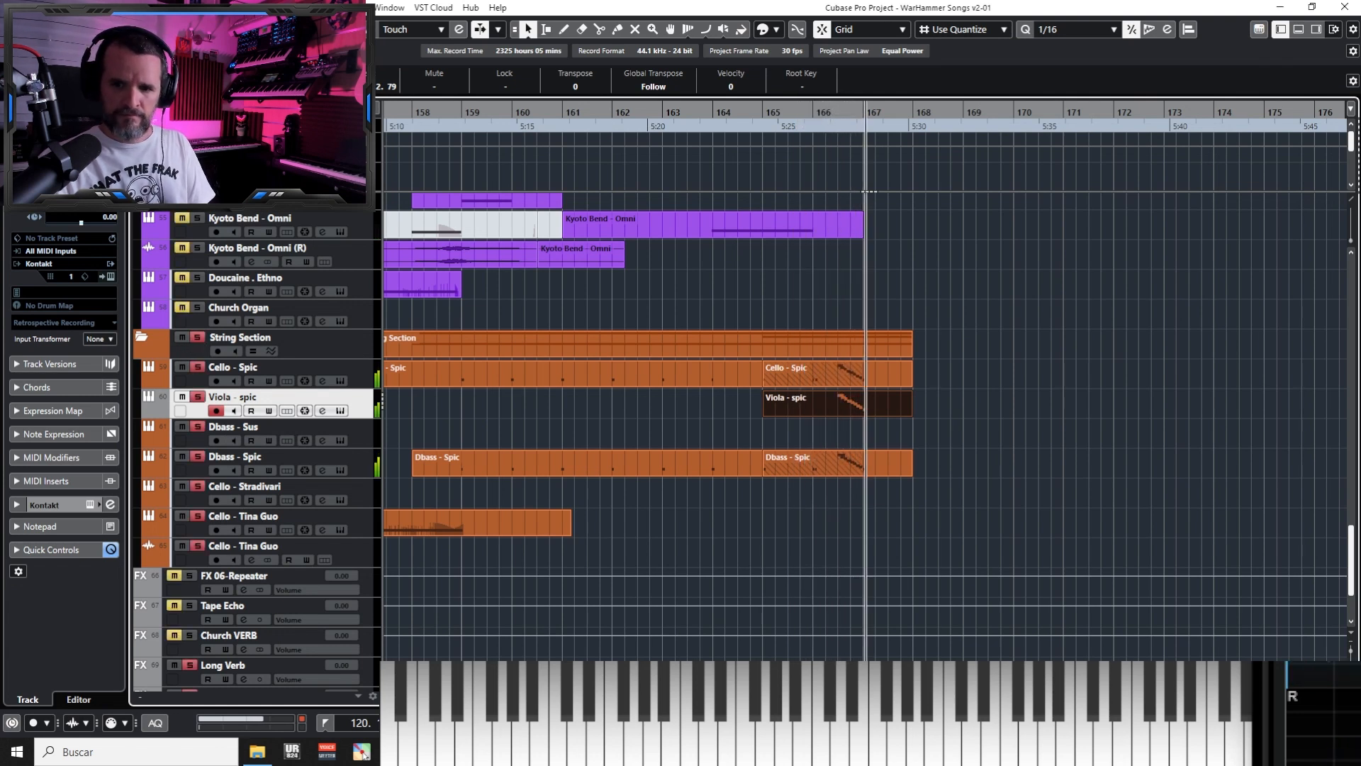
pyautogui.press('KP_0')
pyautogui.press('space')
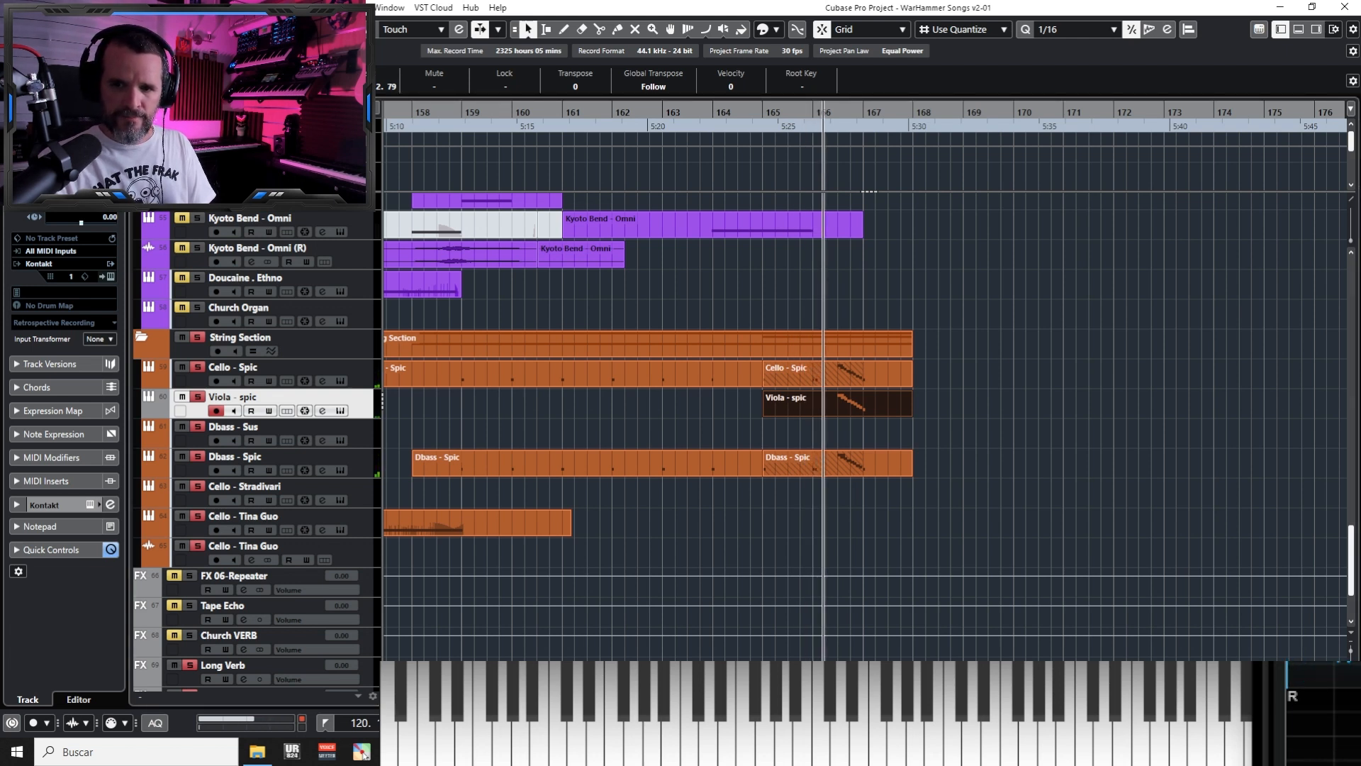
pyautogui.press('KP_0')
pyautogui.press('space')
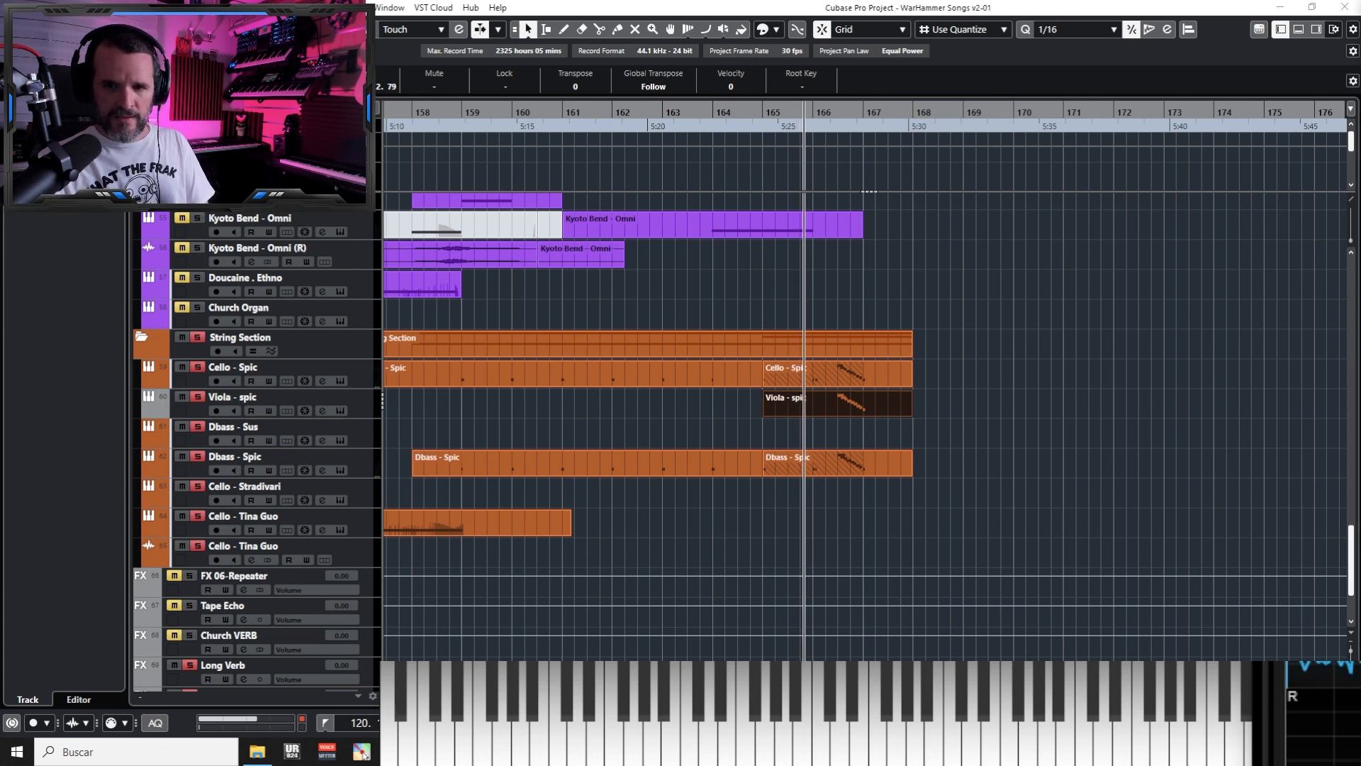
# Colour the Viola - spic track orange to match the other string tracks
pyautogui.click(154, 410)
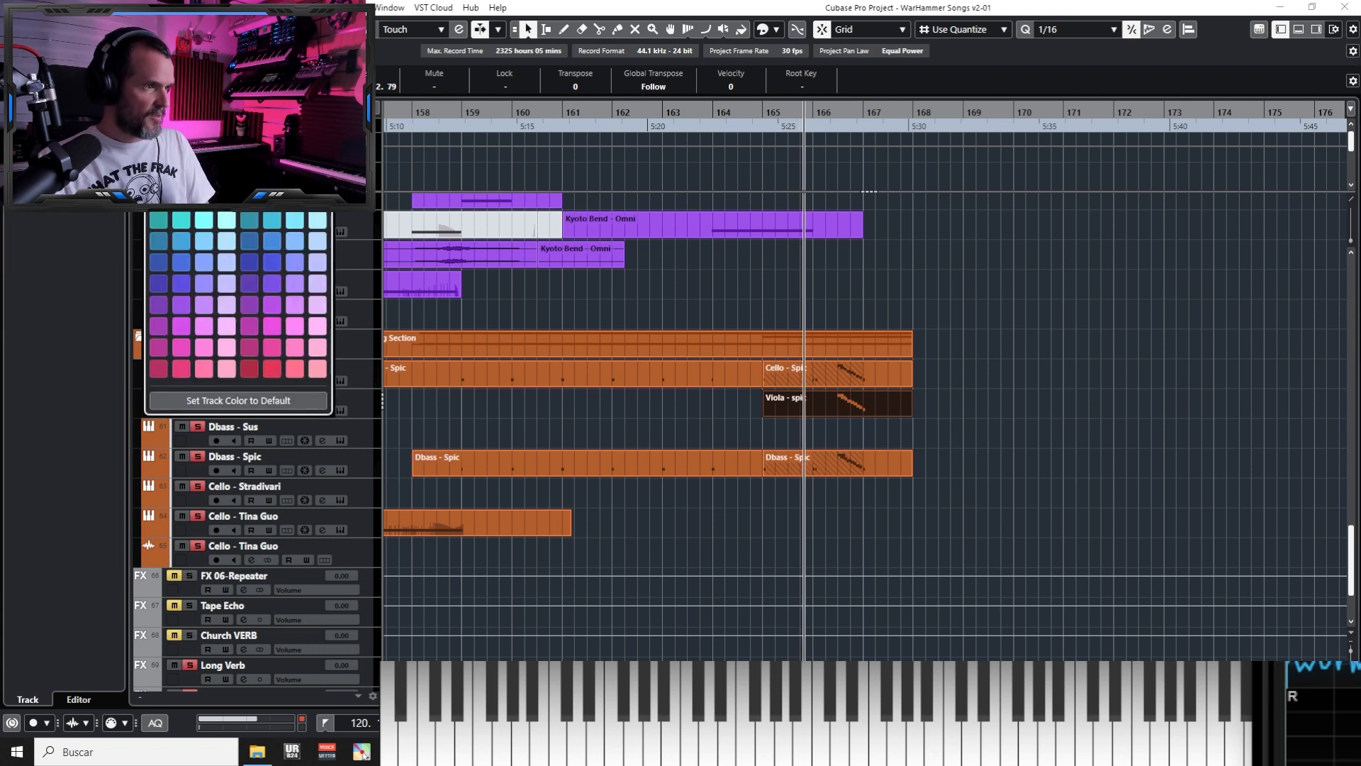
pyautogui.click(1126, 511)
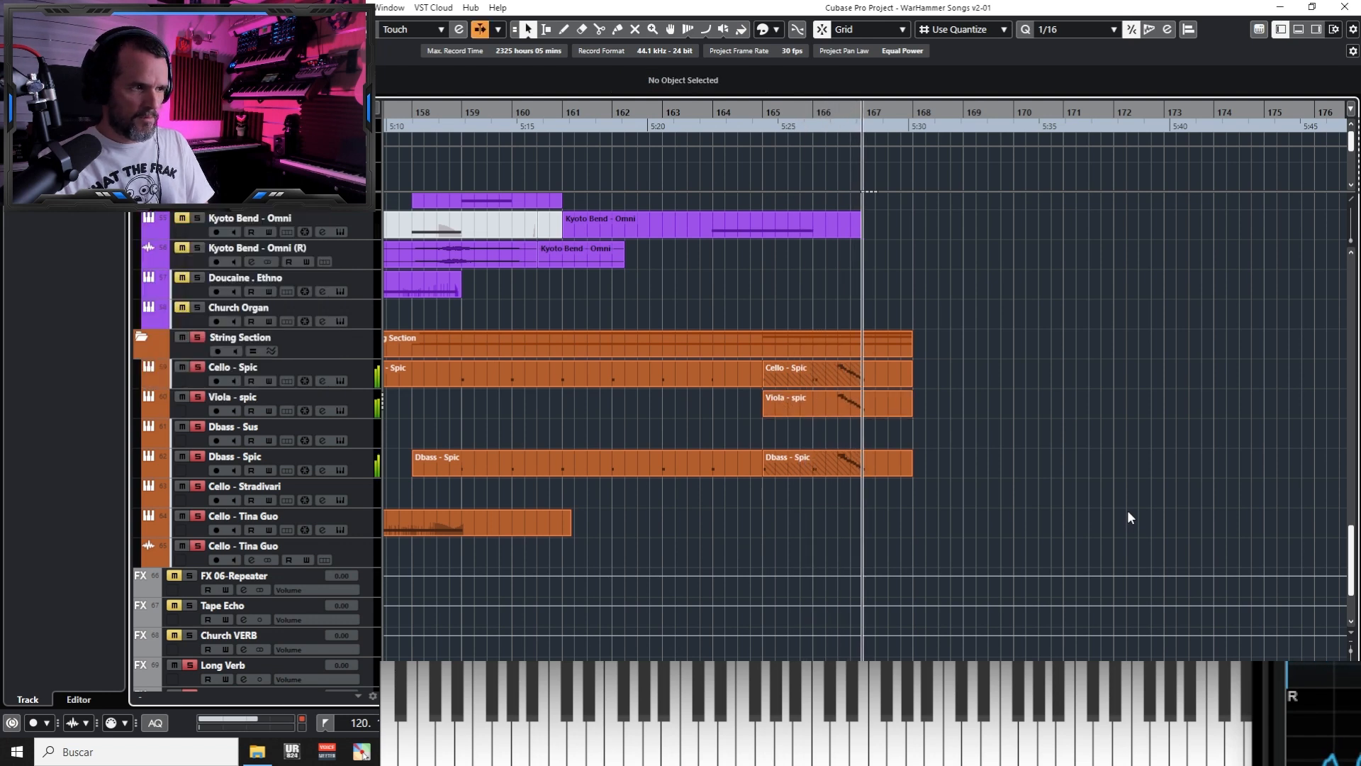
# Open the viola part in the Key Editor and lower the velocities of the run's notes slightly
pyautogui.doubleClick(858, 399)
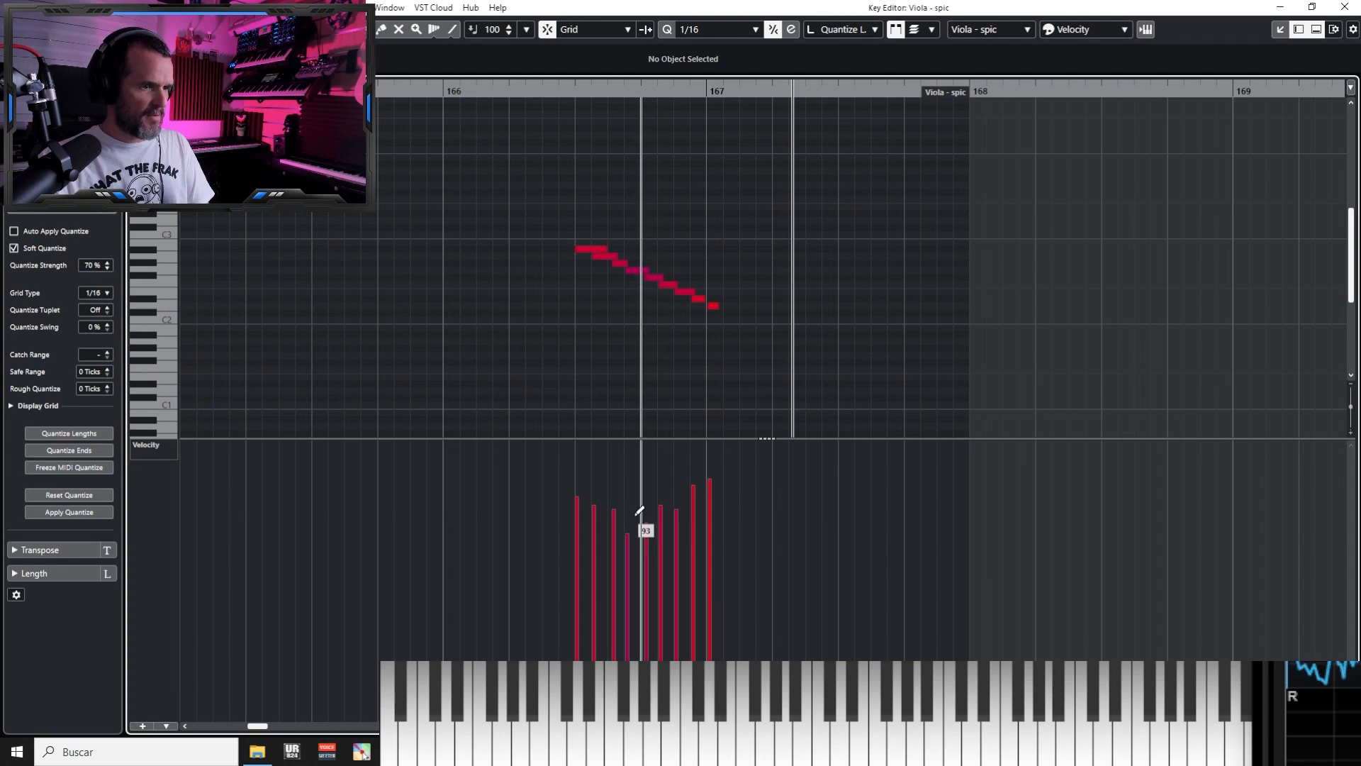
pyautogui.moveTo(530, 213); pyautogui.dragTo(718, 313)
pyautogui.moveTo(665, 445); pyautogui.dragTo(722, 473)
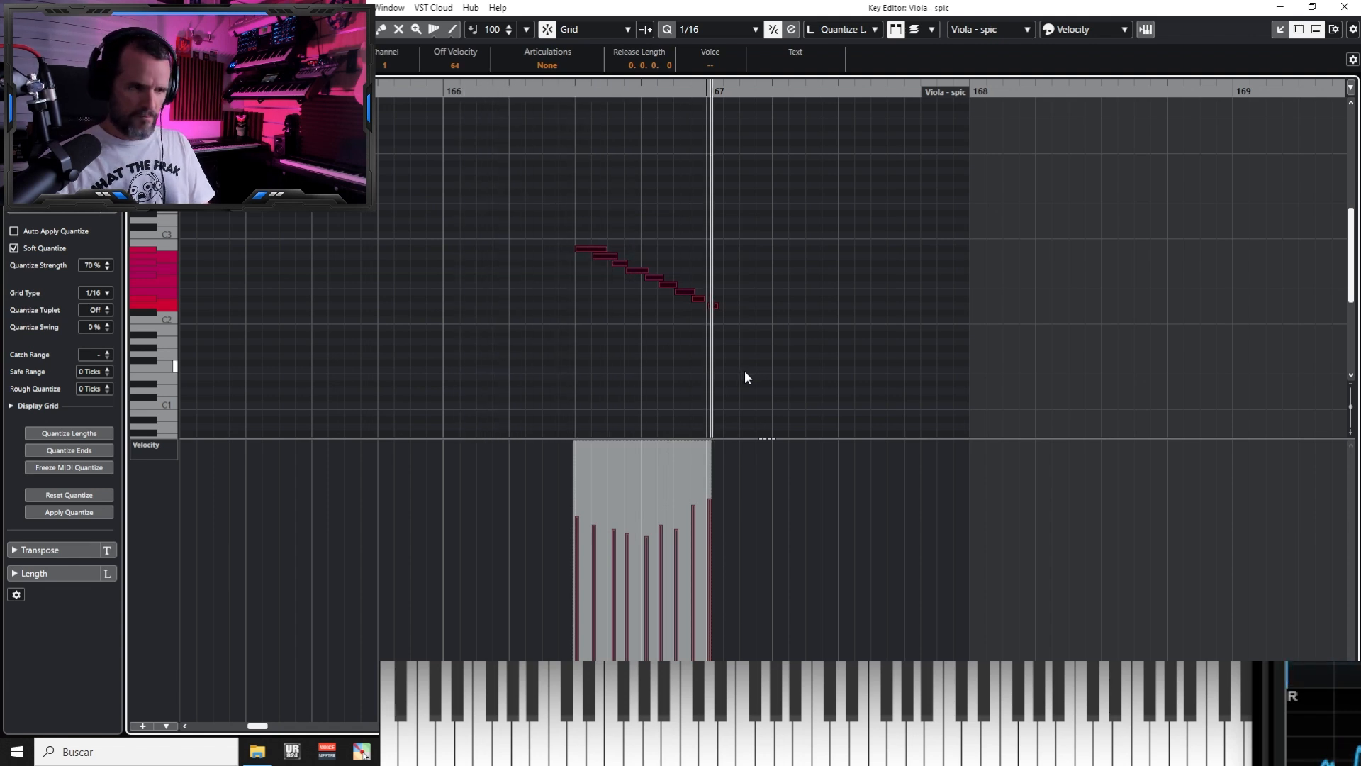
# Close the Key Editor and move the Viola - spic track above Cello - Spic in the String Section folder
pyautogui.press('Return')
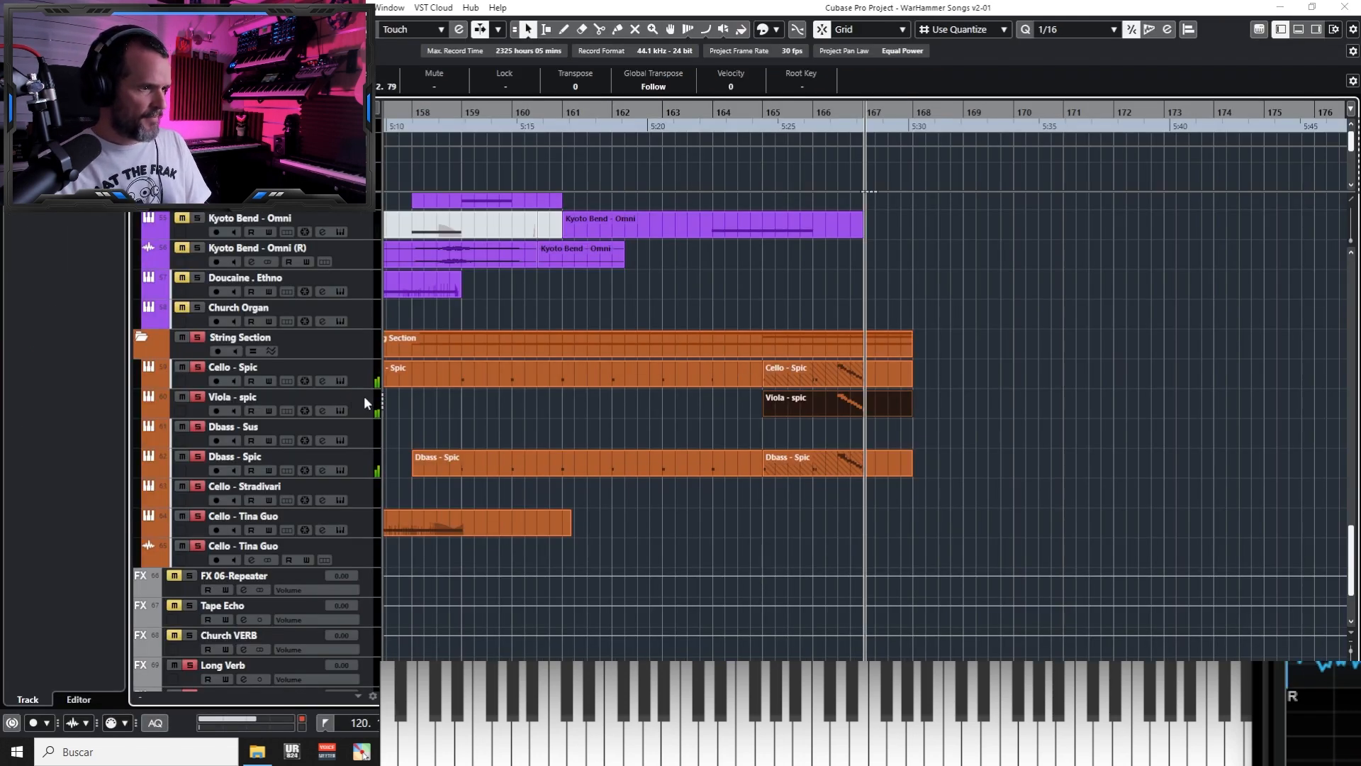
pyautogui.moveTo(367, 403); pyautogui.dragTo(366, 376)
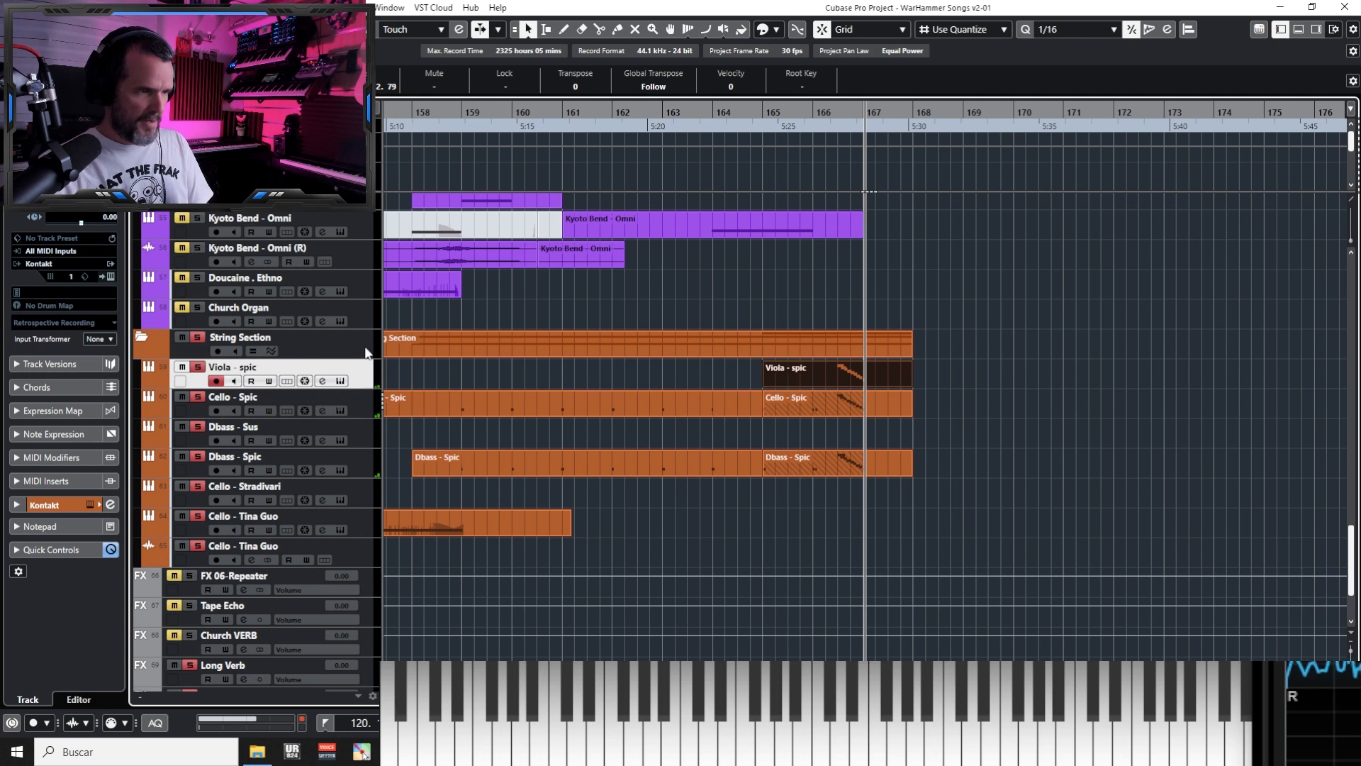
# Add a Kontakt instrument track named "Violins 1 - Spic" with Stereo Out as its audio output
pyautogui.hotkey('ctrl', 't')
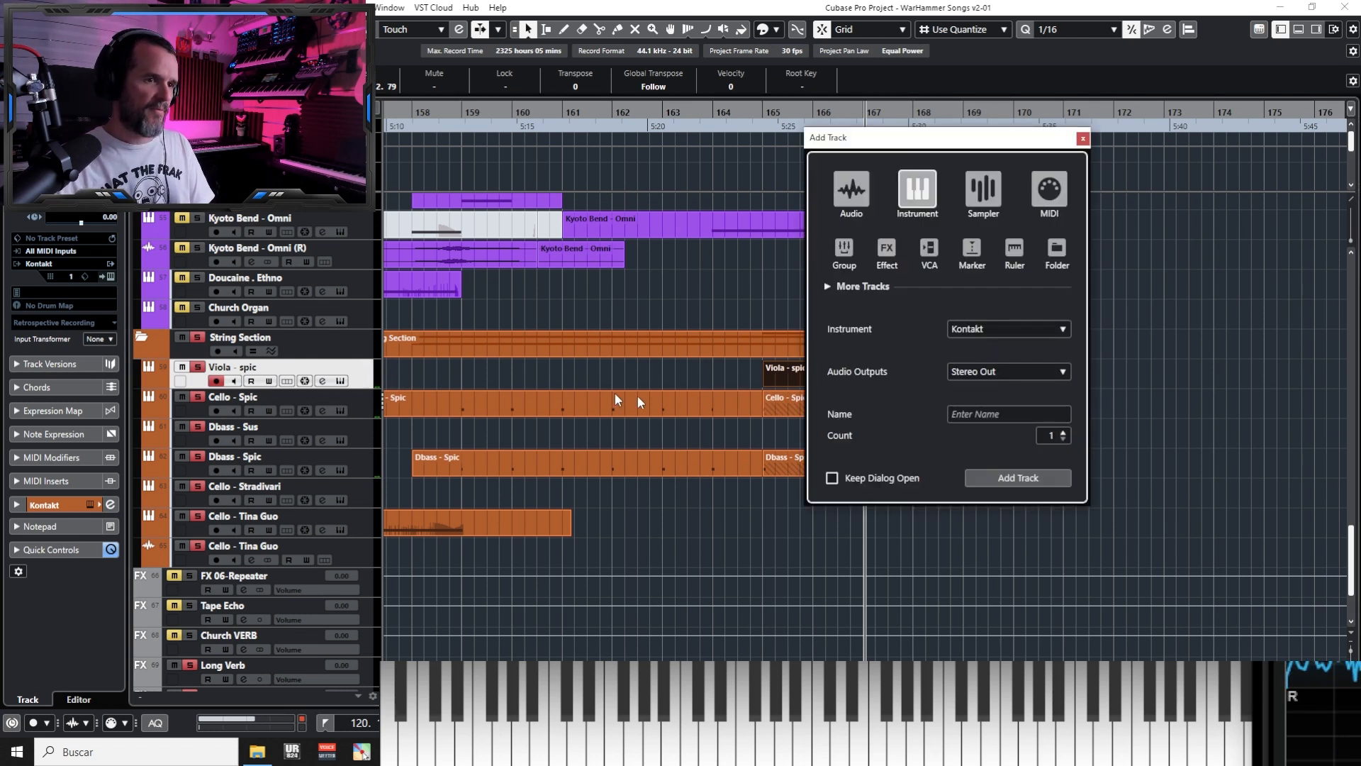
pyautogui.click(981, 417)
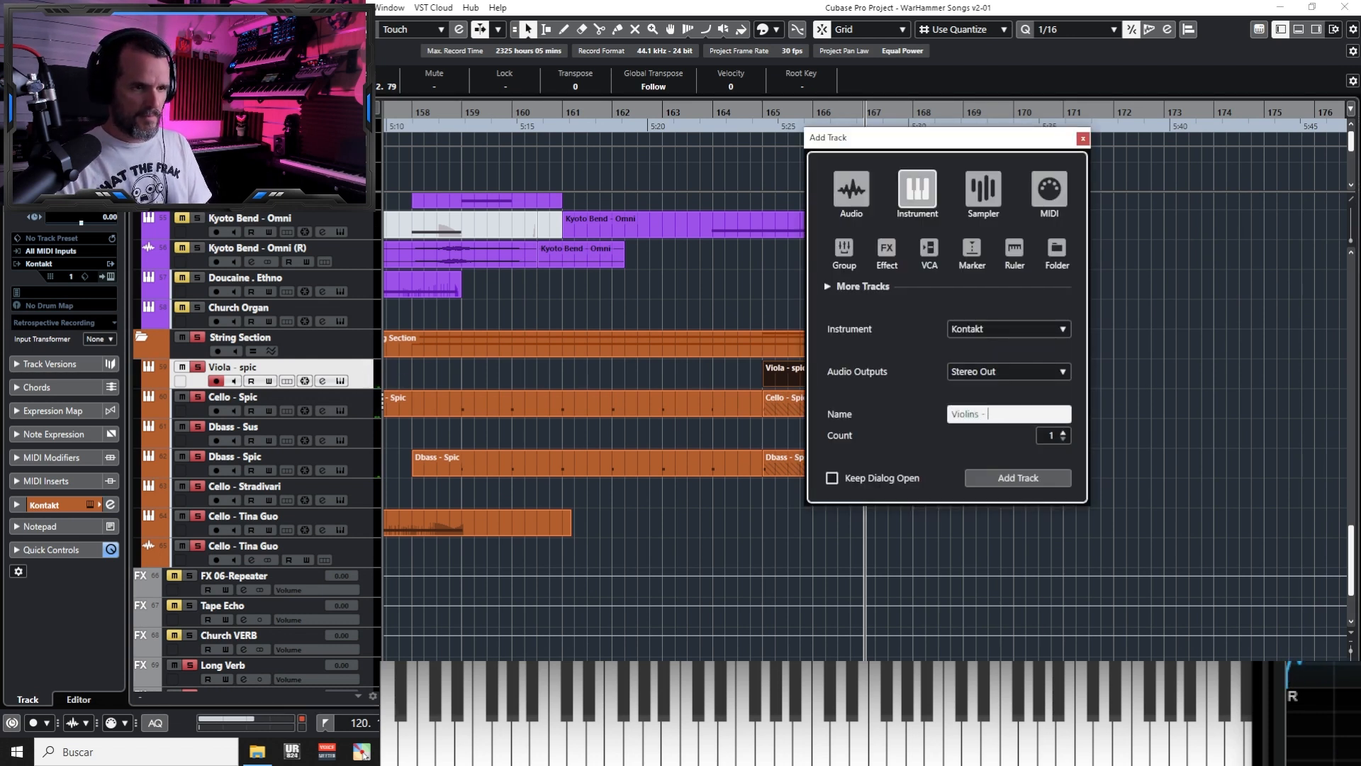
pyautogui.press('Return')
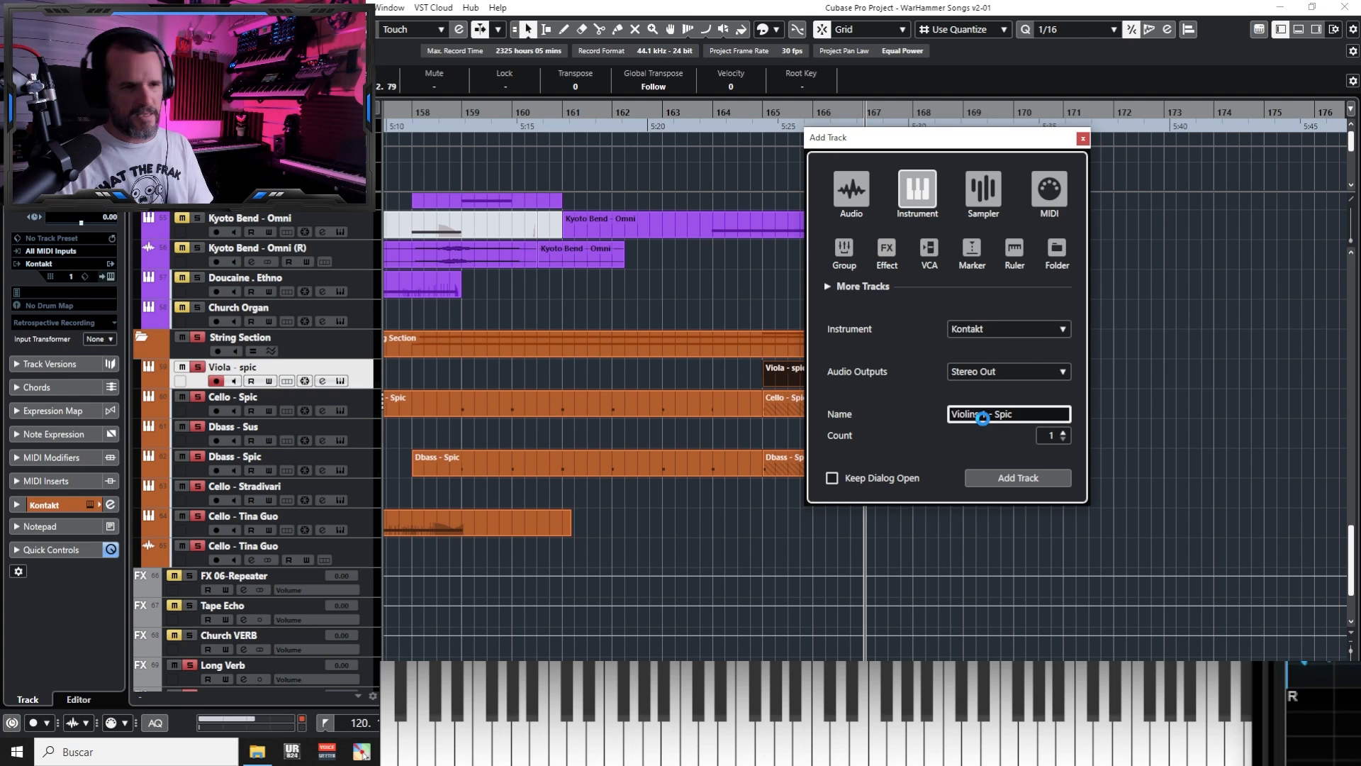
# Load the "a - Violins 1 (16) - Short Spiccato" instrument from Spitfire Studio Strings Professional into Kontakt
pyautogui.click(399, 395)
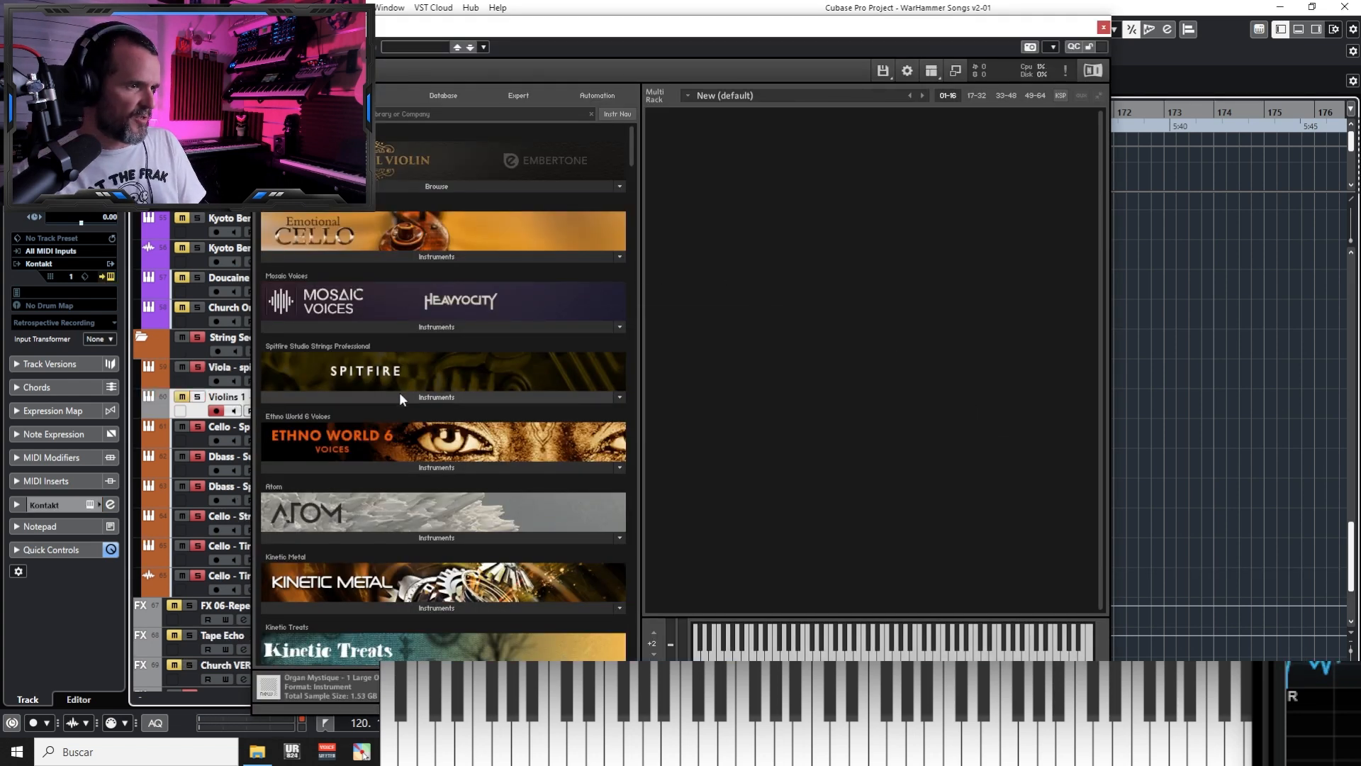
pyautogui.click(325, 414)
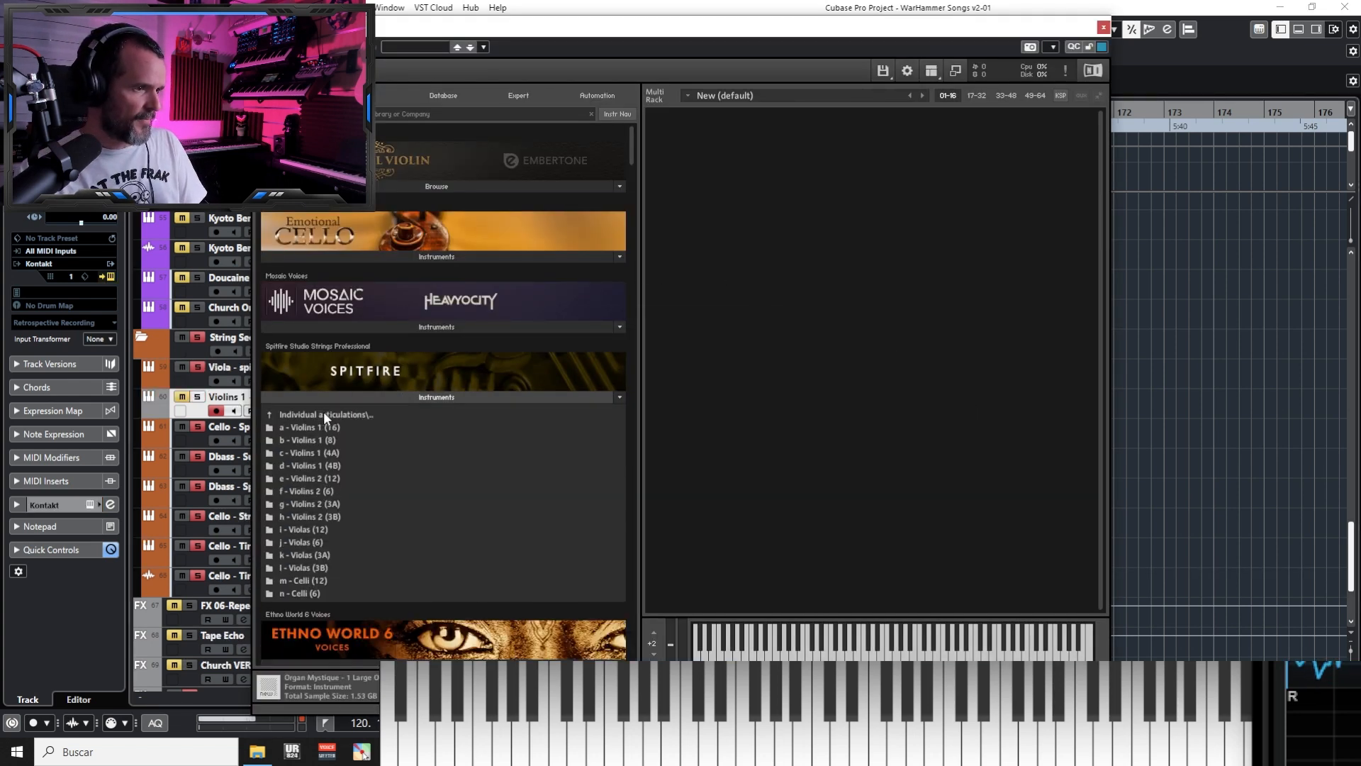
pyautogui.click(318, 428)
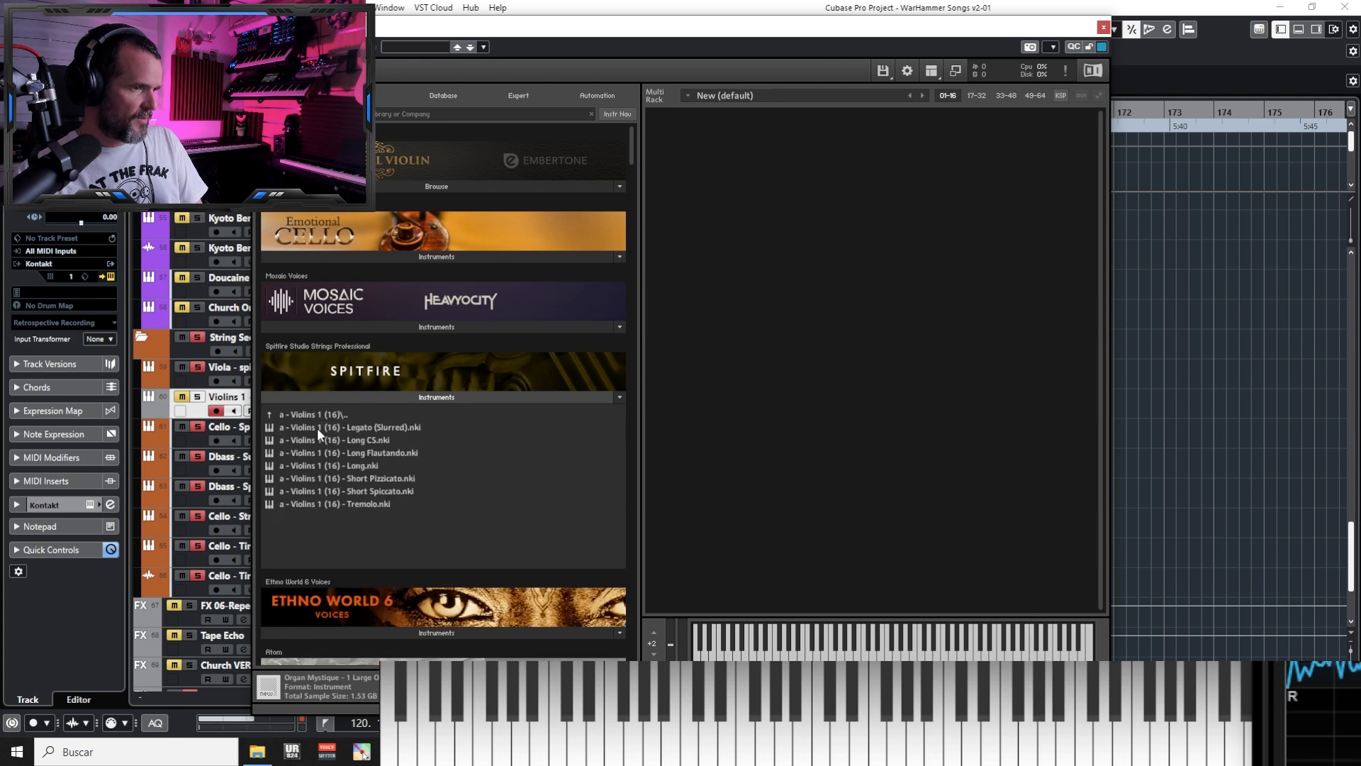
pyautogui.doubleClick(363, 491)
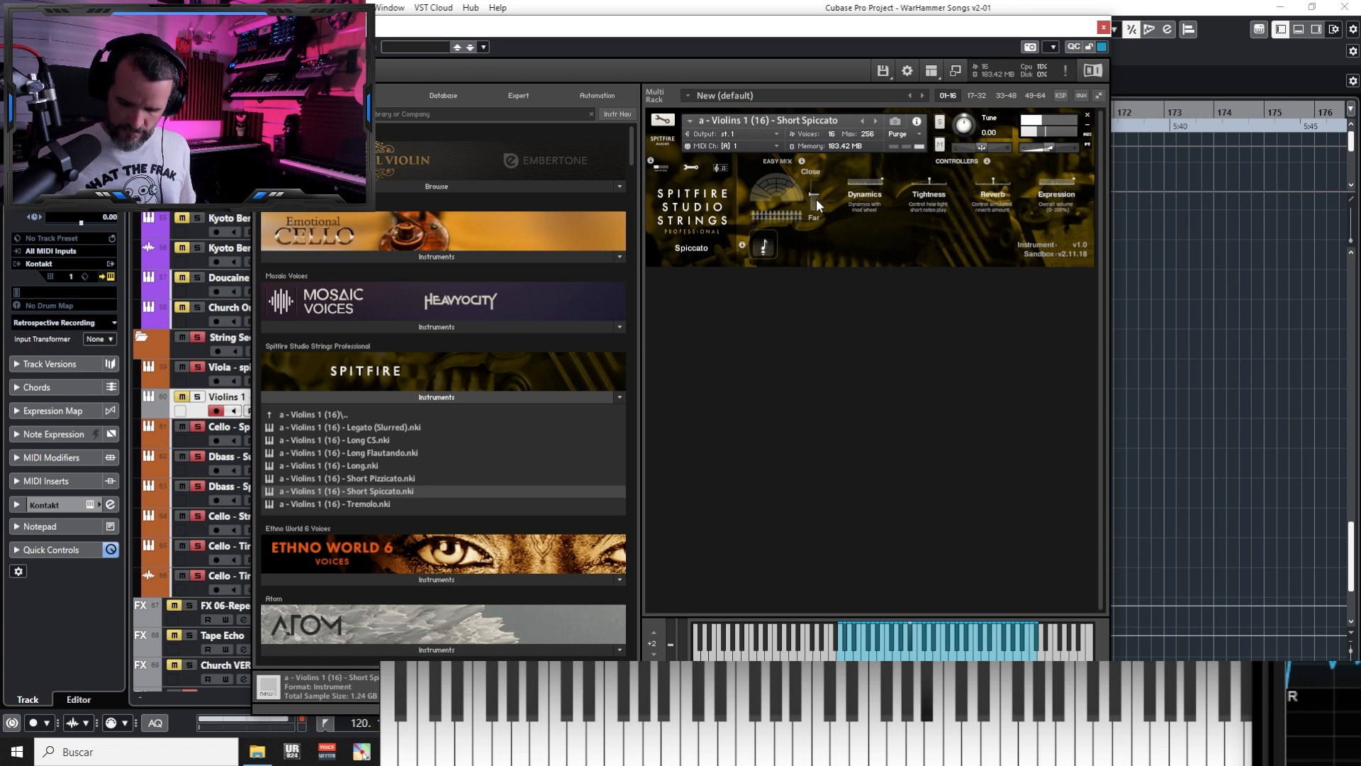
# Solo the Violins 1 - Spic track along with the strings and try a recording take of the run
pyautogui.click(198, 397)
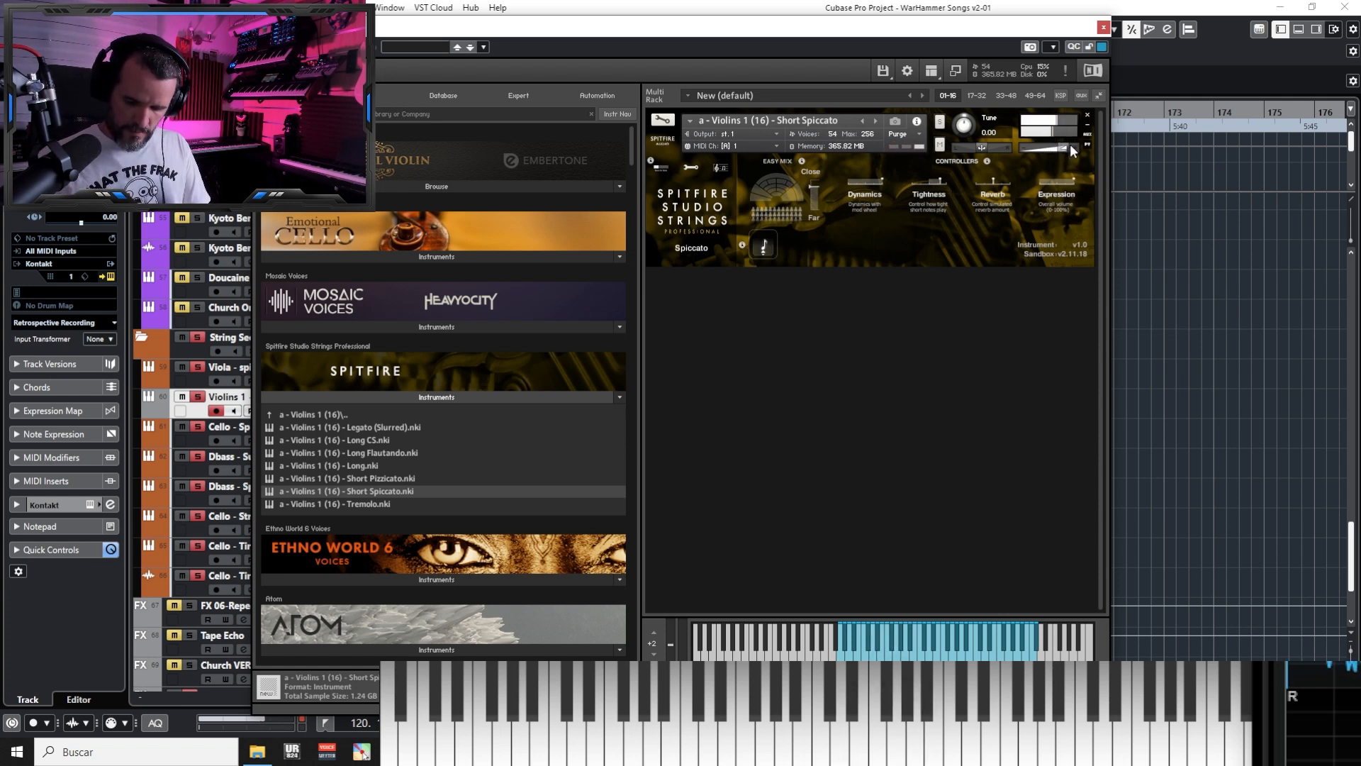
pyautogui.press('KP_Multiply')
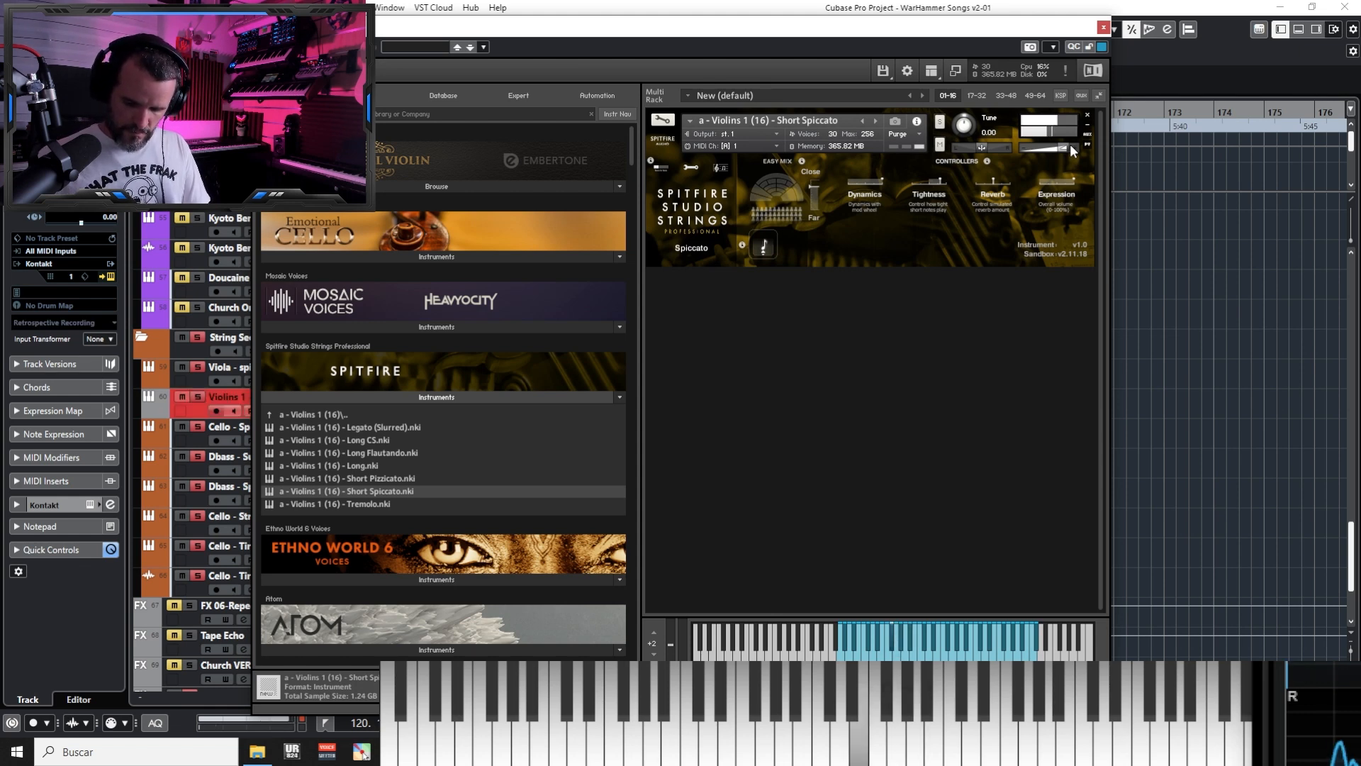
pyautogui.press('space')
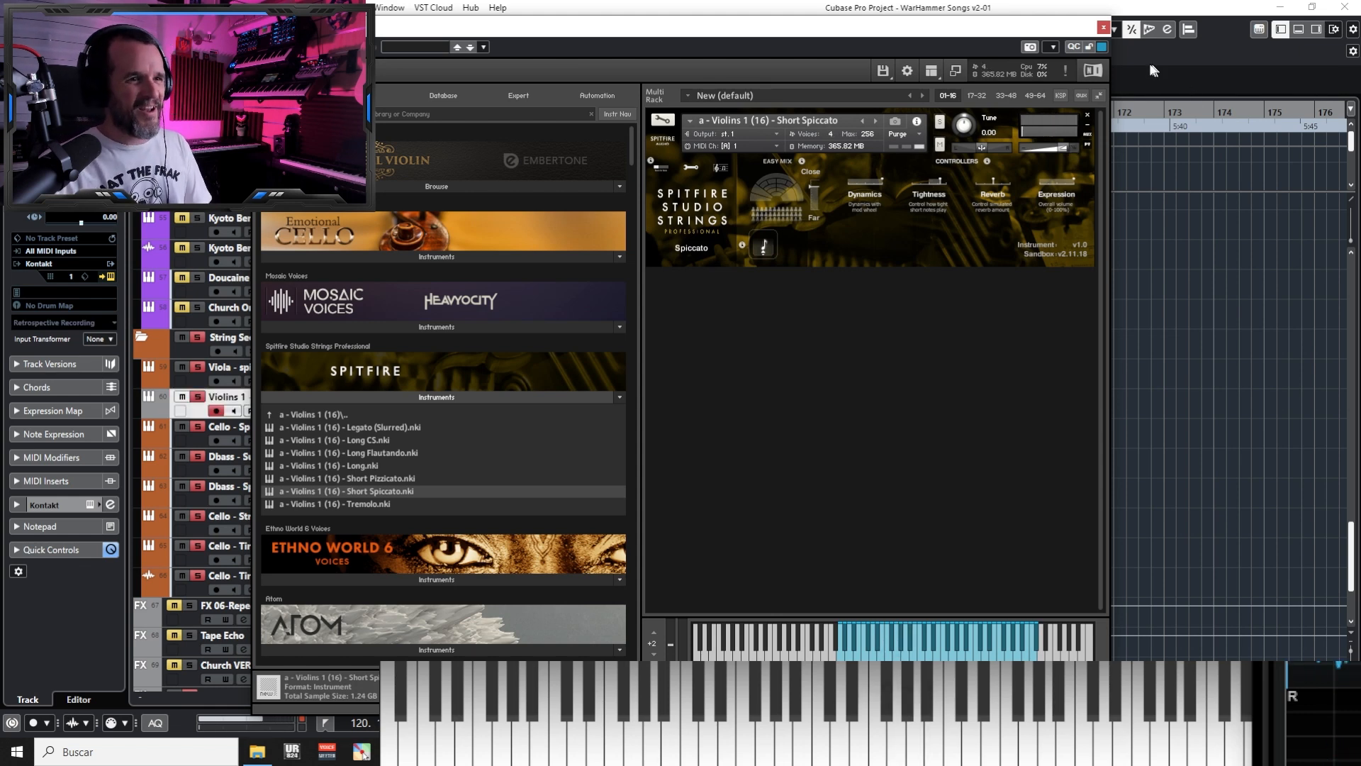
# Close the Kontakt window, return to bar 165 and turn off solo on the string tracks
pyautogui.click(1102, 28)
pyautogui.press('KP_Subtract')
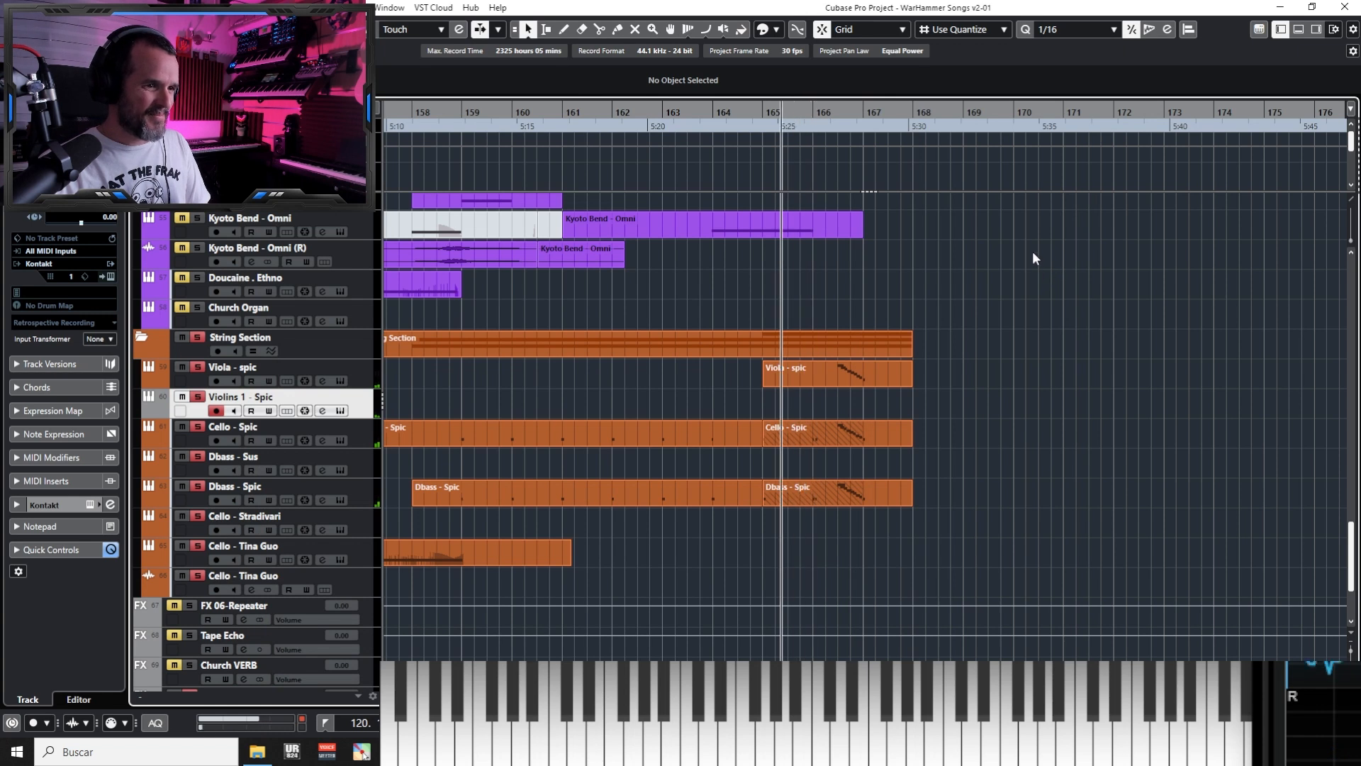
pyautogui.press('s')
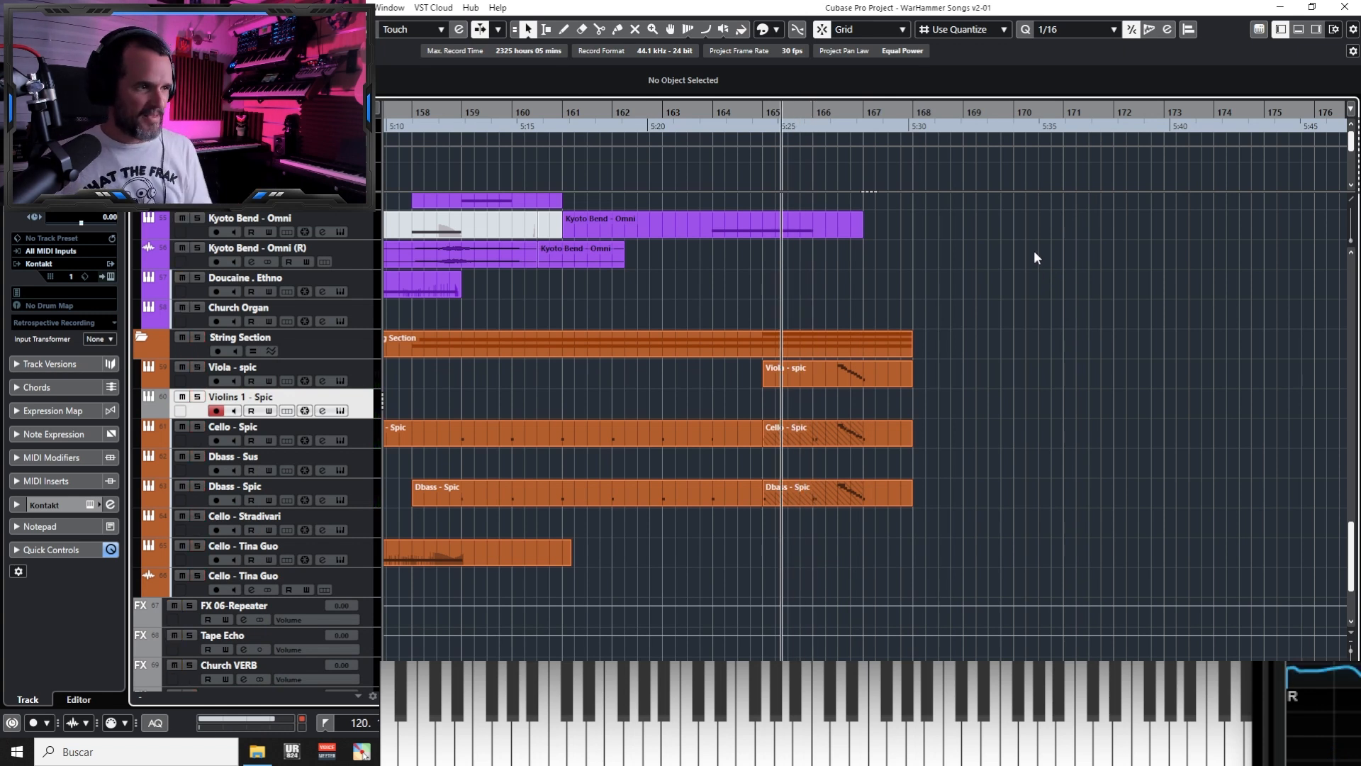
# Try capturing the played violin run with retrospective recording and shifting its notes slightly later, and undo both changes
pyautogui.press('space')
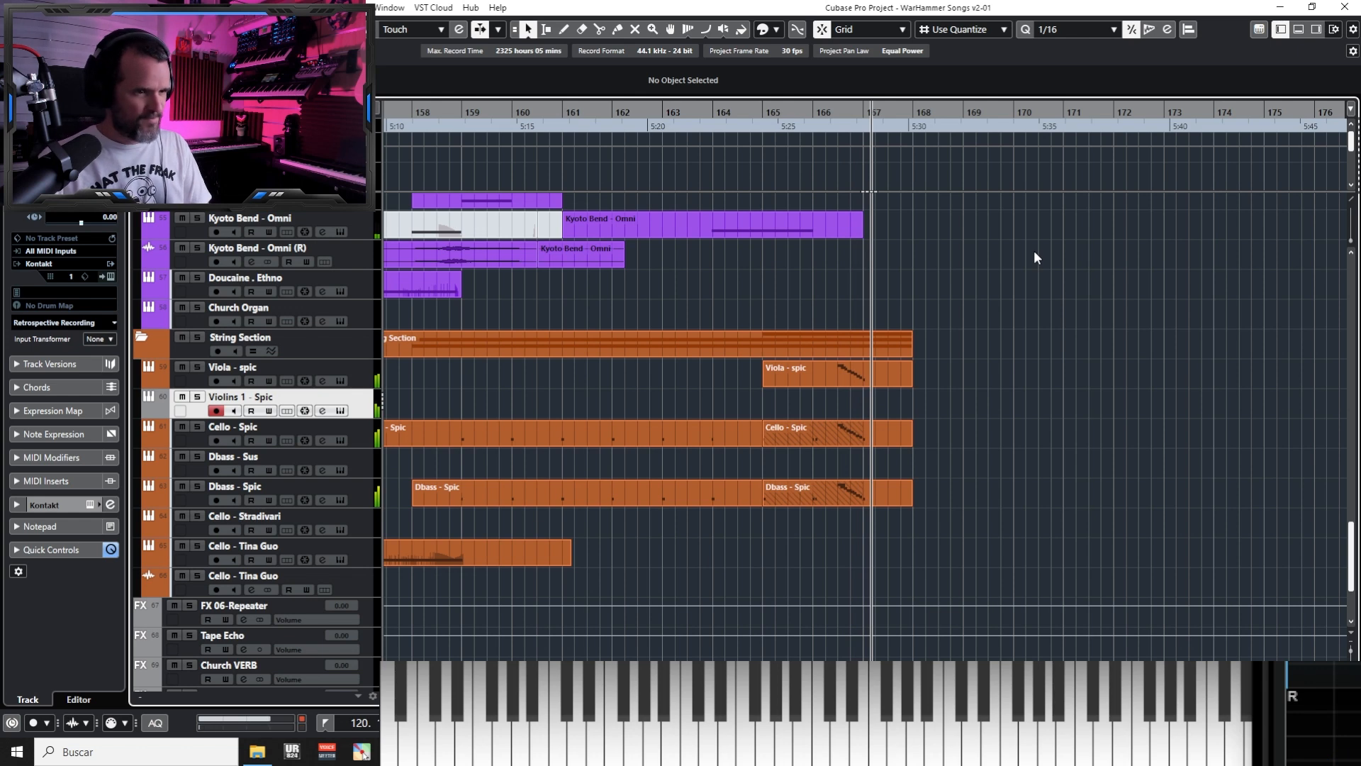
pyautogui.press('shift+KP_Multiply')
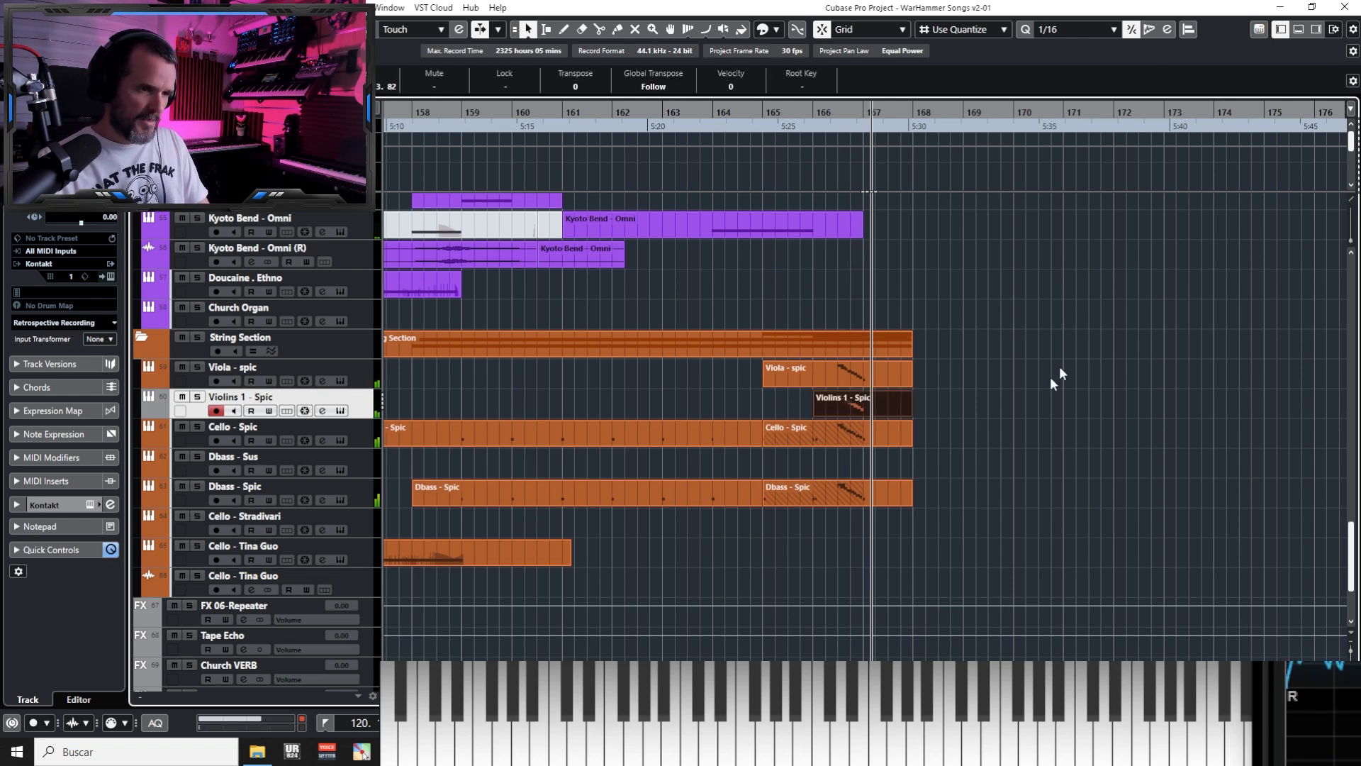
pyautogui.doubleClick(868, 409)
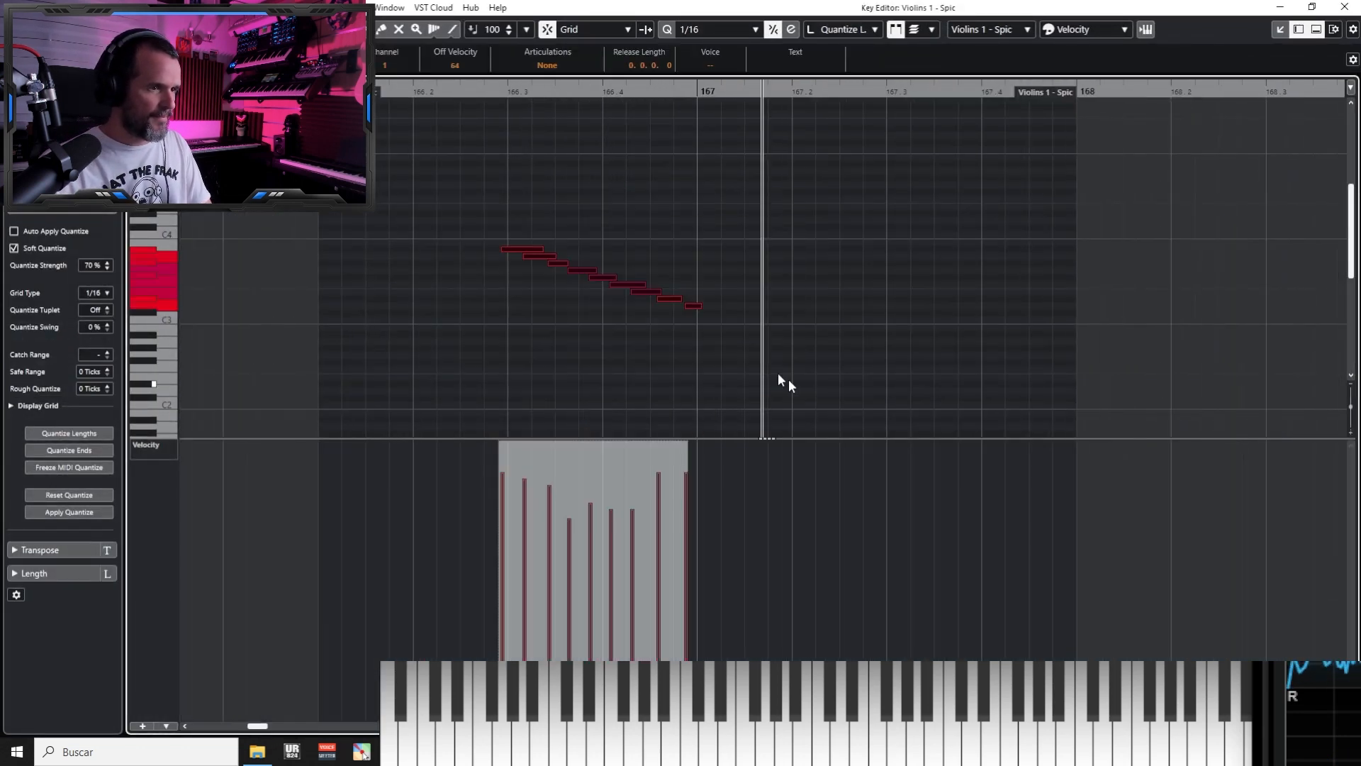
pyautogui.moveTo(512, 248); pyautogui.dragTo(522, 249)
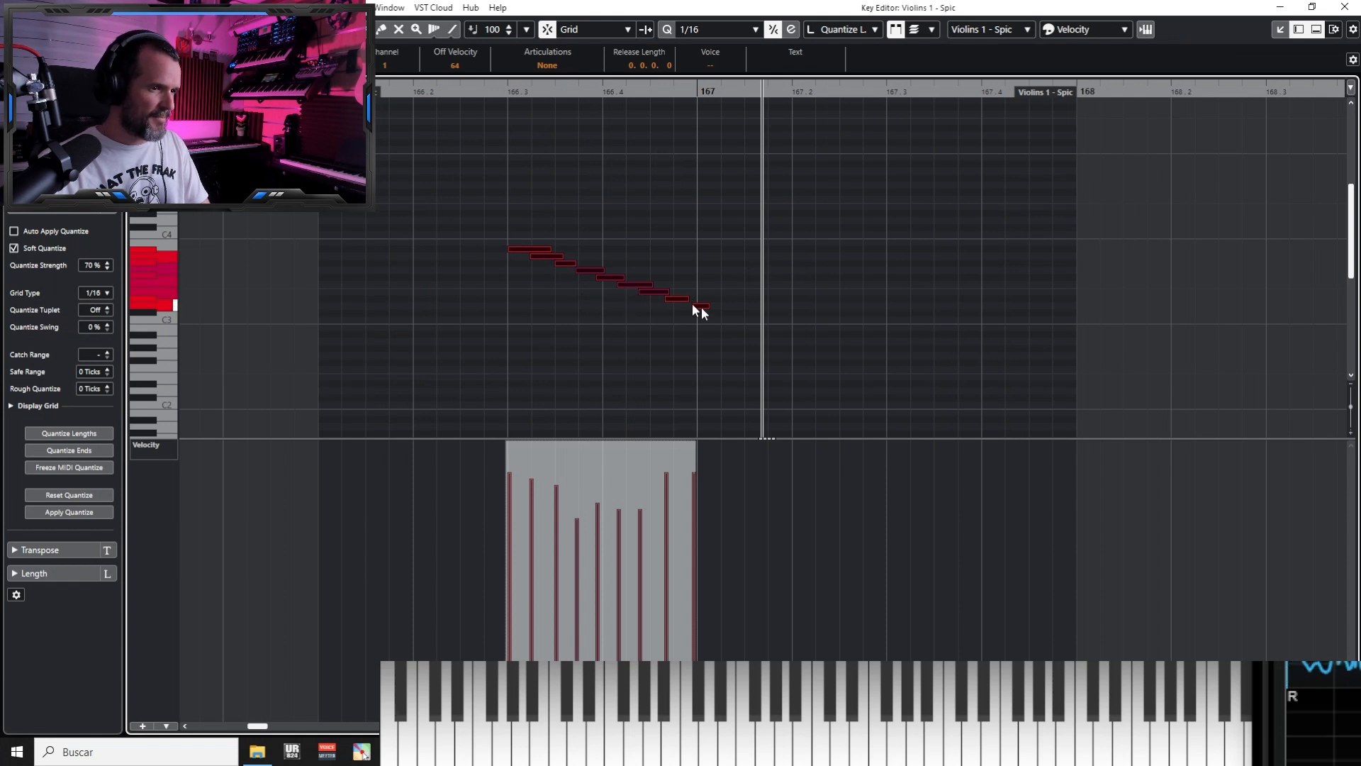
pyautogui.hotkey('ctrl', 'z')
pyautogui.hotkey('ctrl', 'z')
# Record the descending run on the Violins 1 - Spic track from bar 165, restarting the take once
pyautogui.press('KP_Multiply')
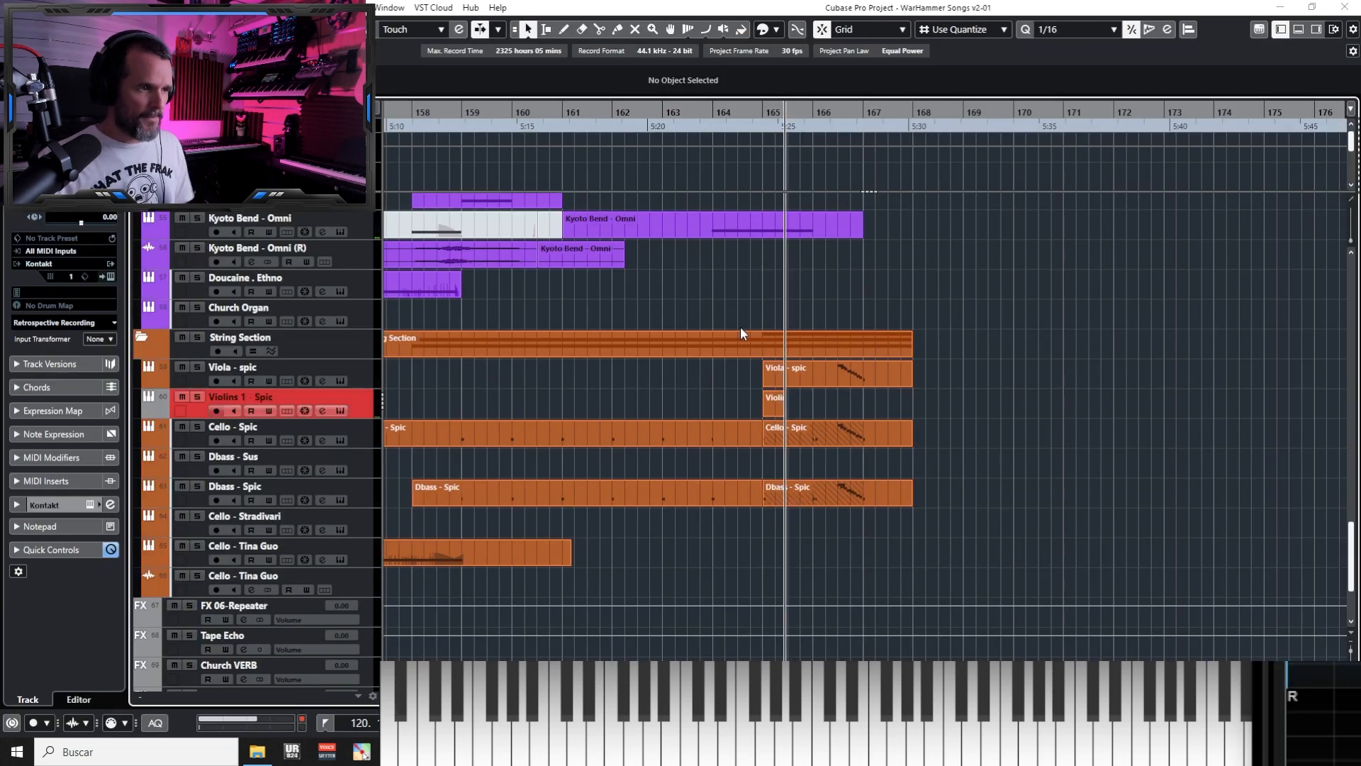
pyautogui.press('KP_Multiply')
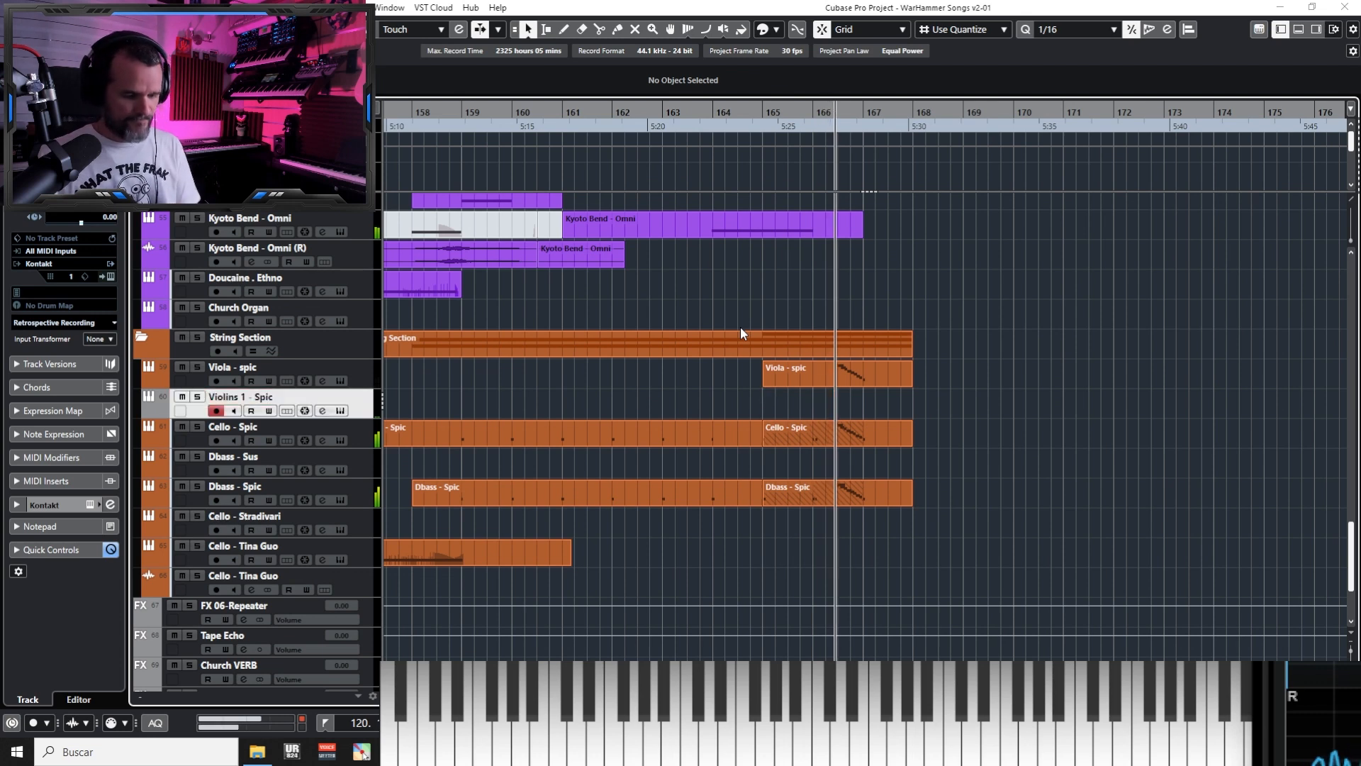
pyautogui.press('KP_Multiply')
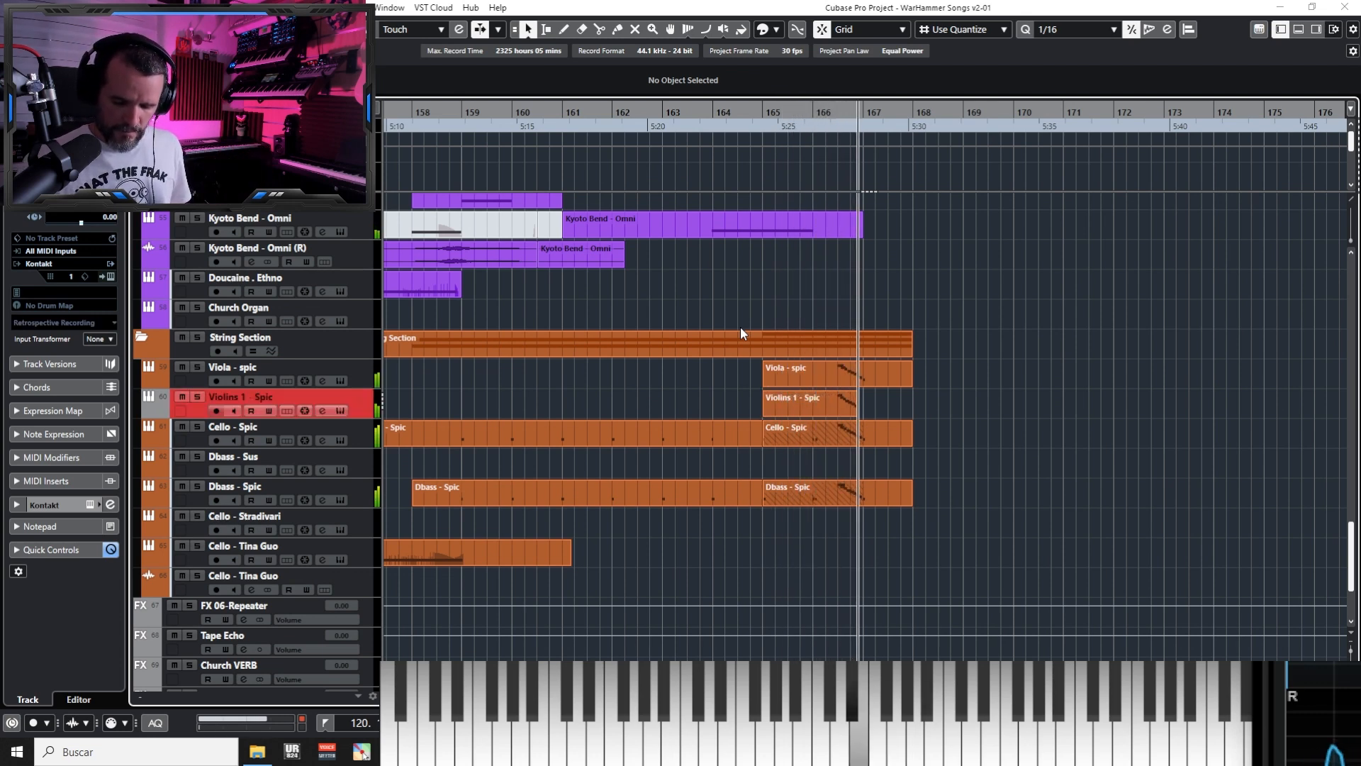
pyautogui.press('space')
# Open the recorded violin part in the Key Editor and shift all notes of the run slightly later
pyautogui.press('Return')
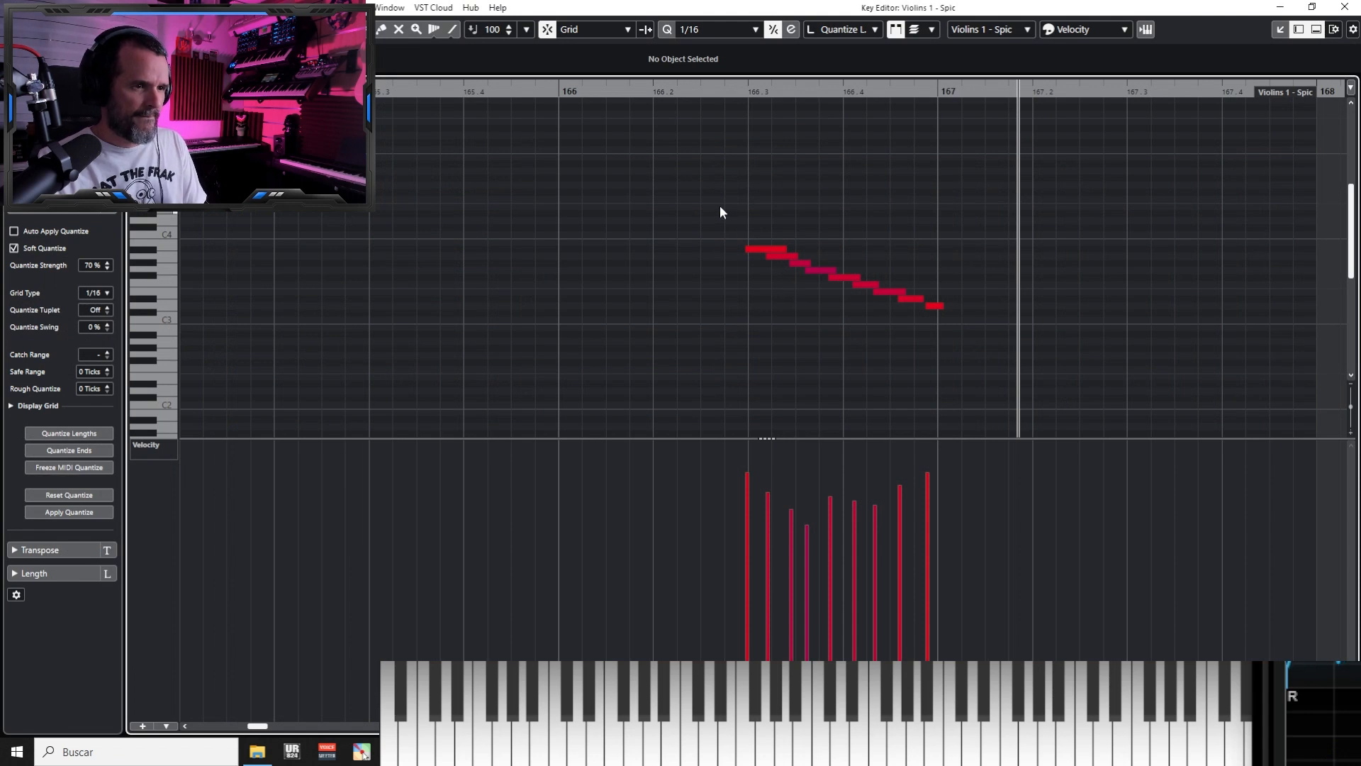
pyautogui.moveTo(720, 206); pyautogui.dragTo(978, 316)
pyautogui.moveTo(770, 246); pyautogui.dragTo(787, 267)
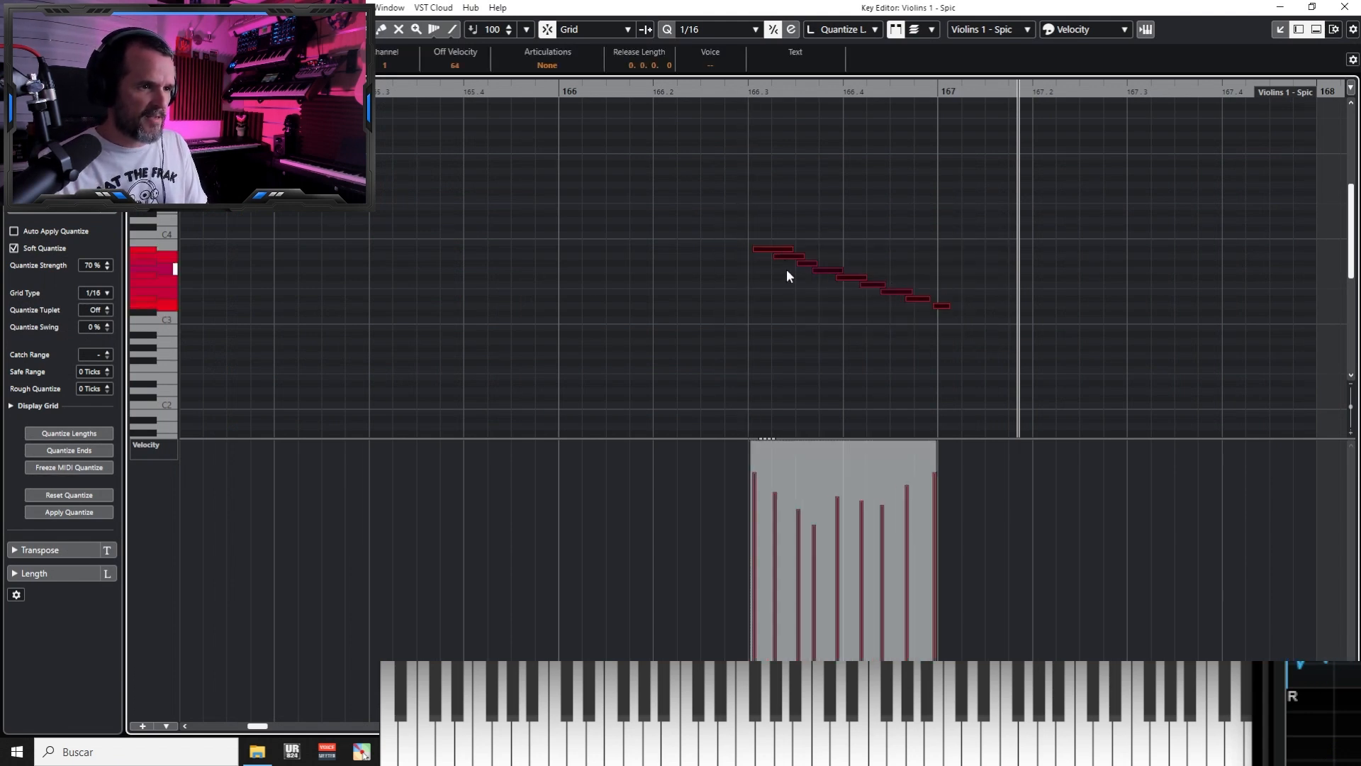
# Shift the violin run's fourth to eighth notes slightly later still, audition the passage and close the Key Editor
pyautogui.click(787, 270)
pyautogui.moveTo(899, 330); pyautogui.dragTo(910, 328)
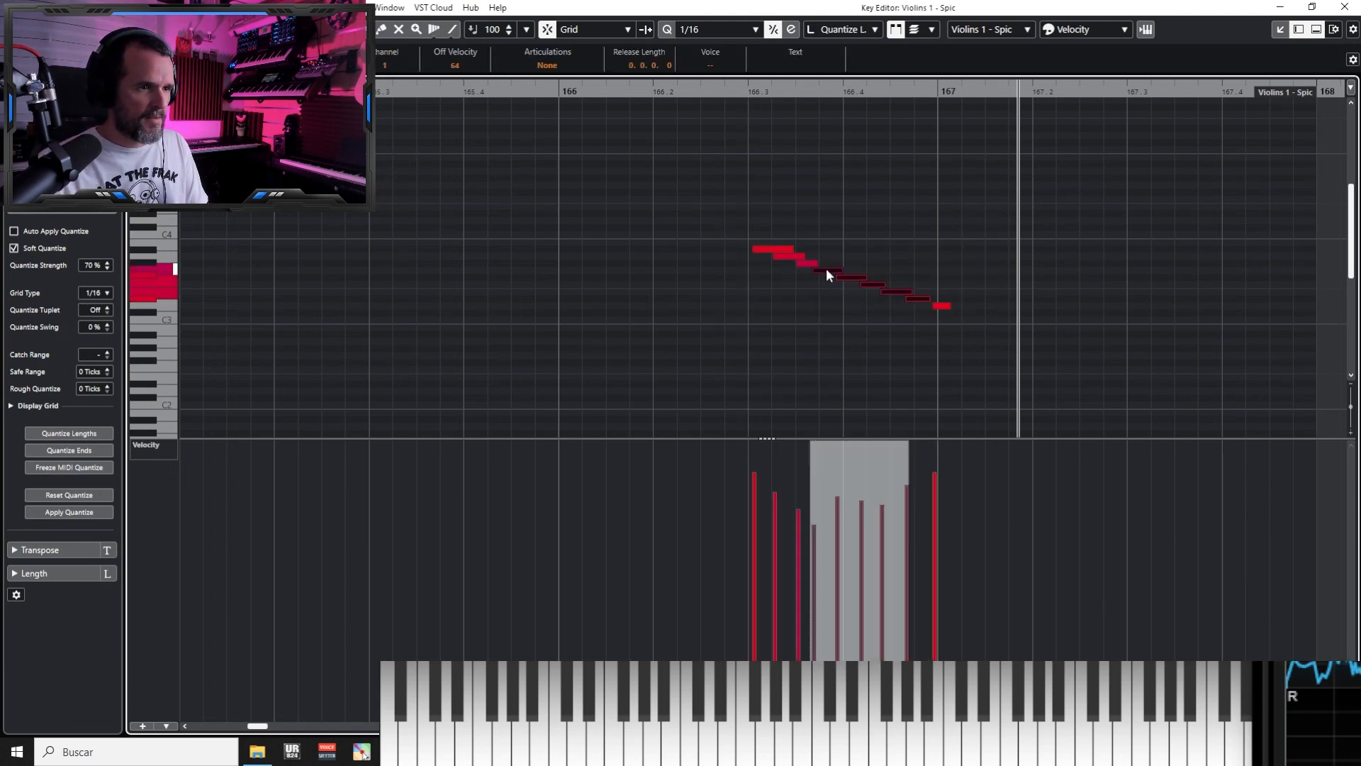
pyautogui.moveTo(827, 271); pyautogui.dragTo(831, 277)
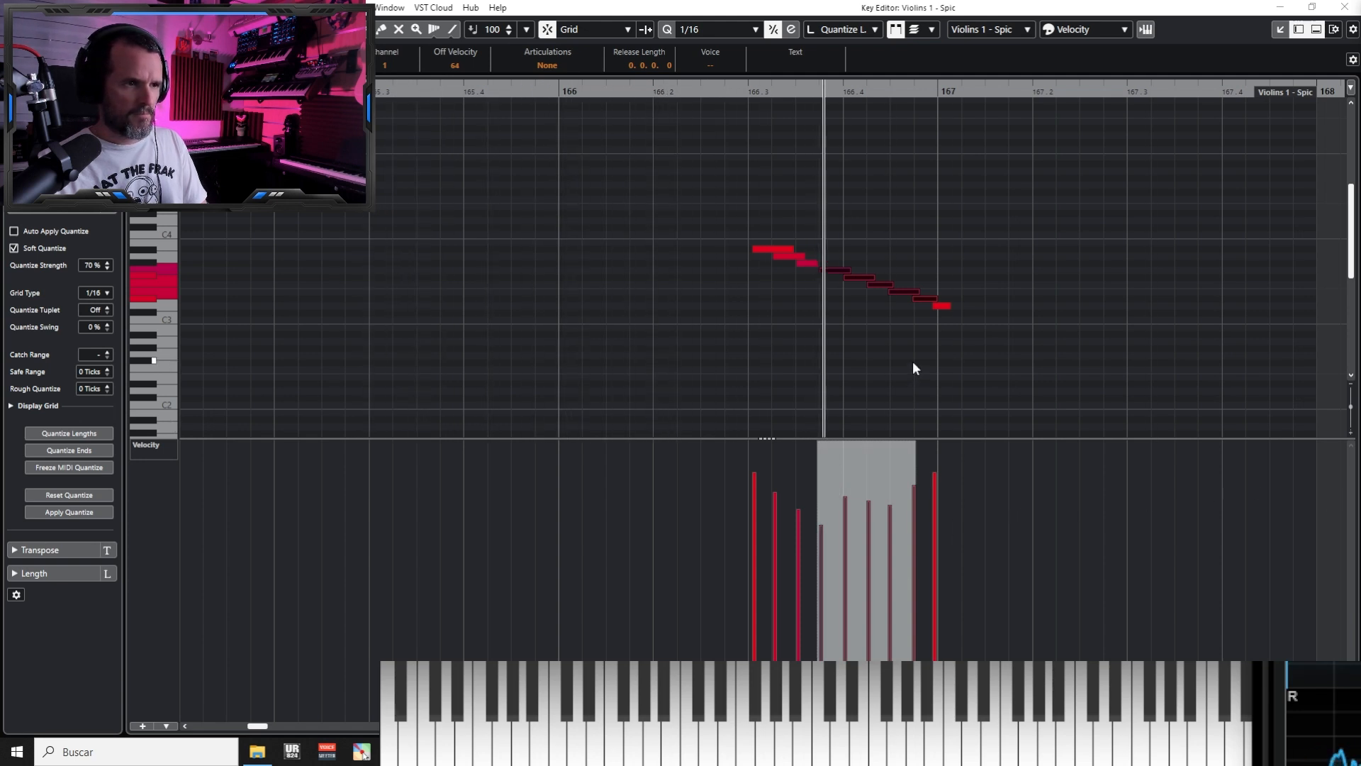
pyautogui.press('space')
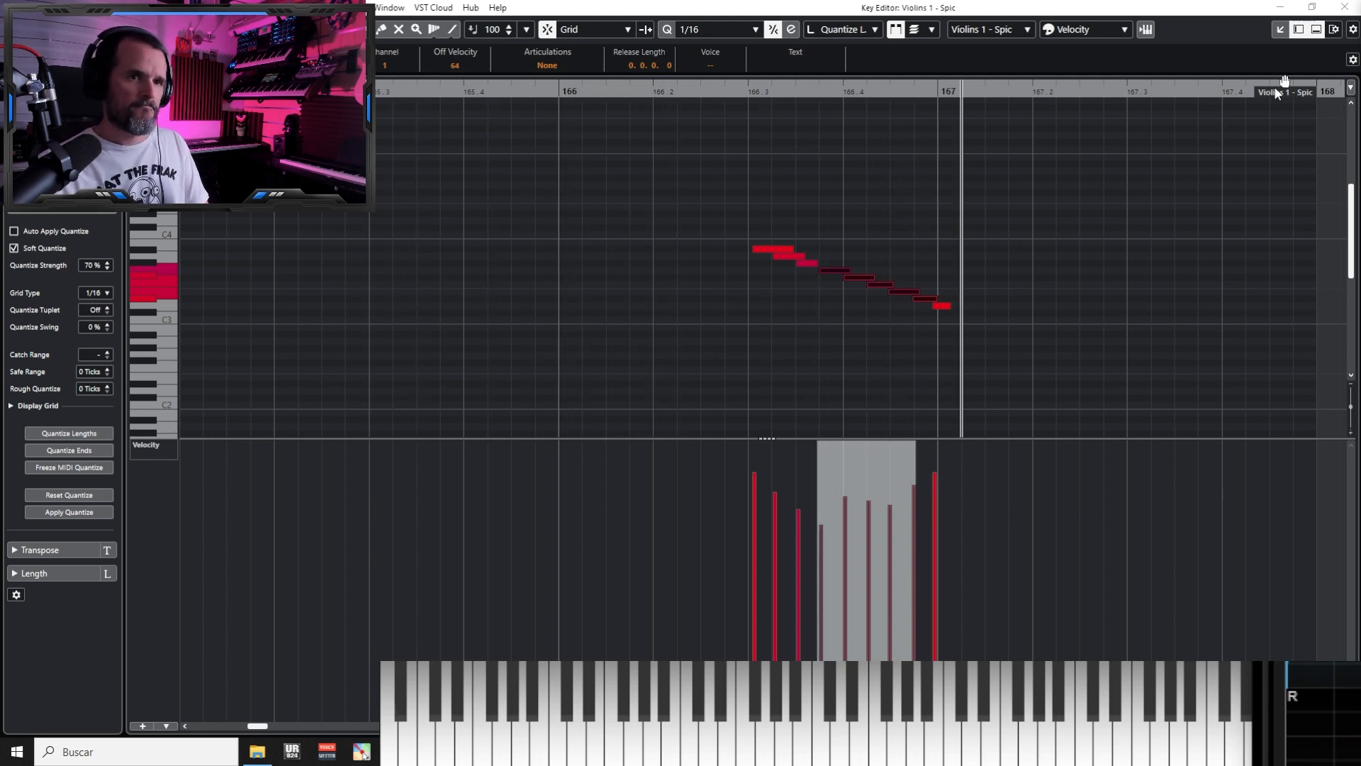
pyautogui.click(1341, 13)
# Play back the arrangement from about bar 158 to check the strings in context
pyautogui.click(992, 423)
pyautogui.press('g')
pyautogui.press('g')
pyautogui.press('g')
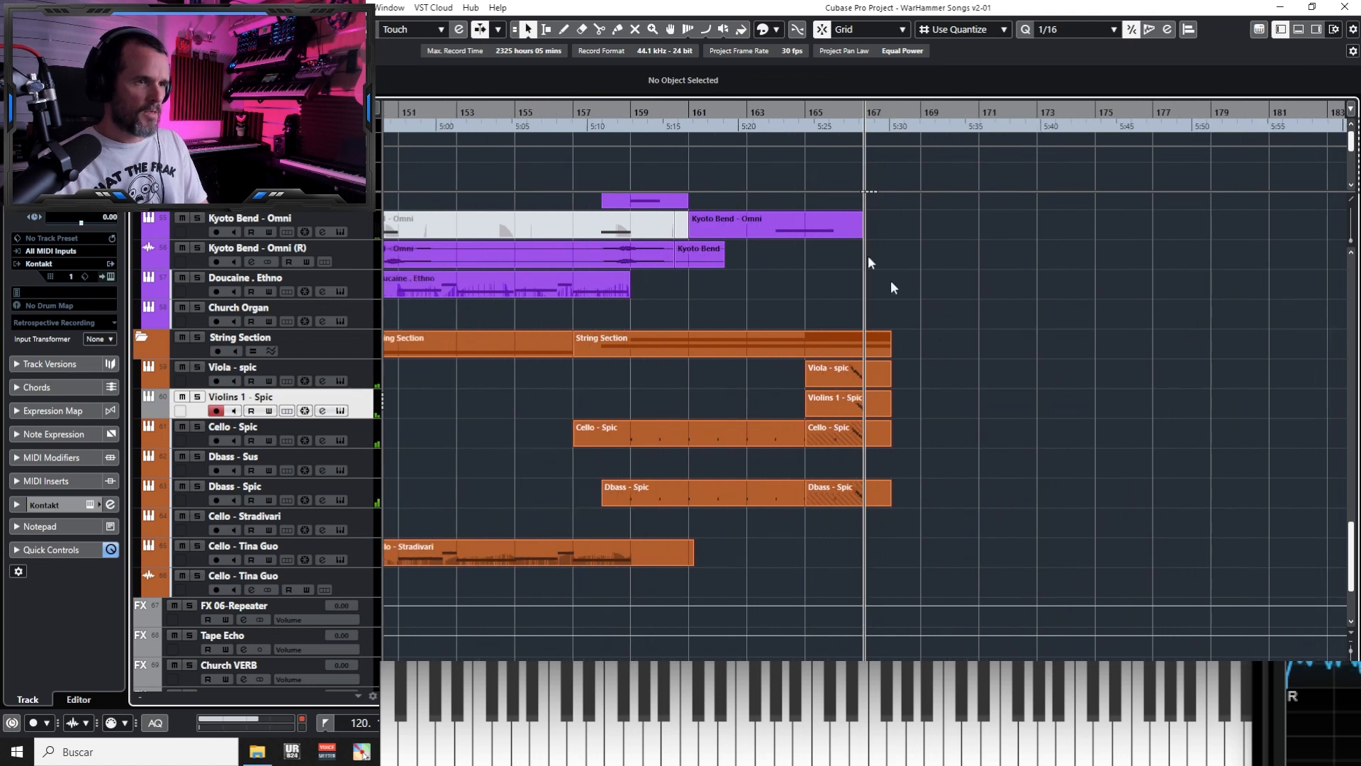
pyautogui.click(609, 116)
pyautogui.press('space')
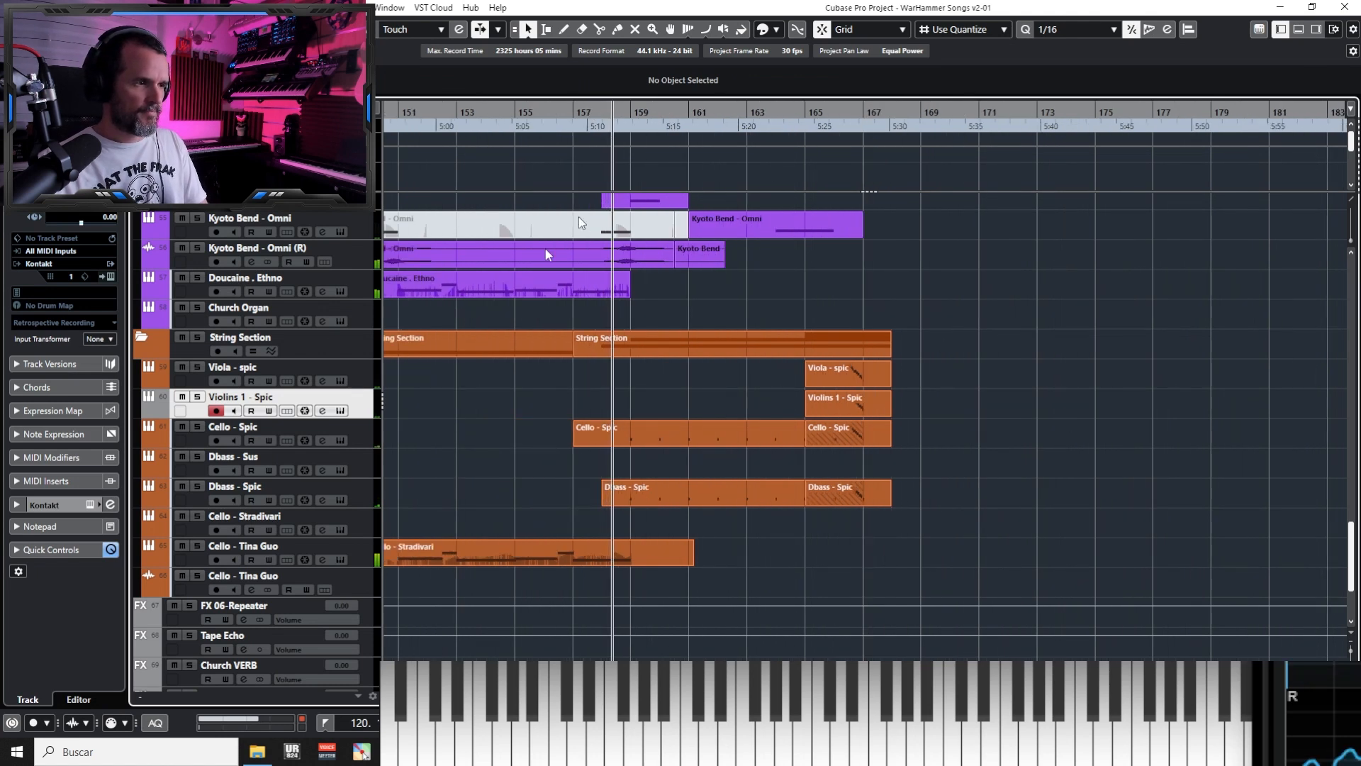
# Move the Violins 1 - Spic track above Viola - spic and colour it orange like the other string tracks
pyautogui.moveTo(378, 397); pyautogui.dragTo(368, 363)
pyautogui.click(157, 373)
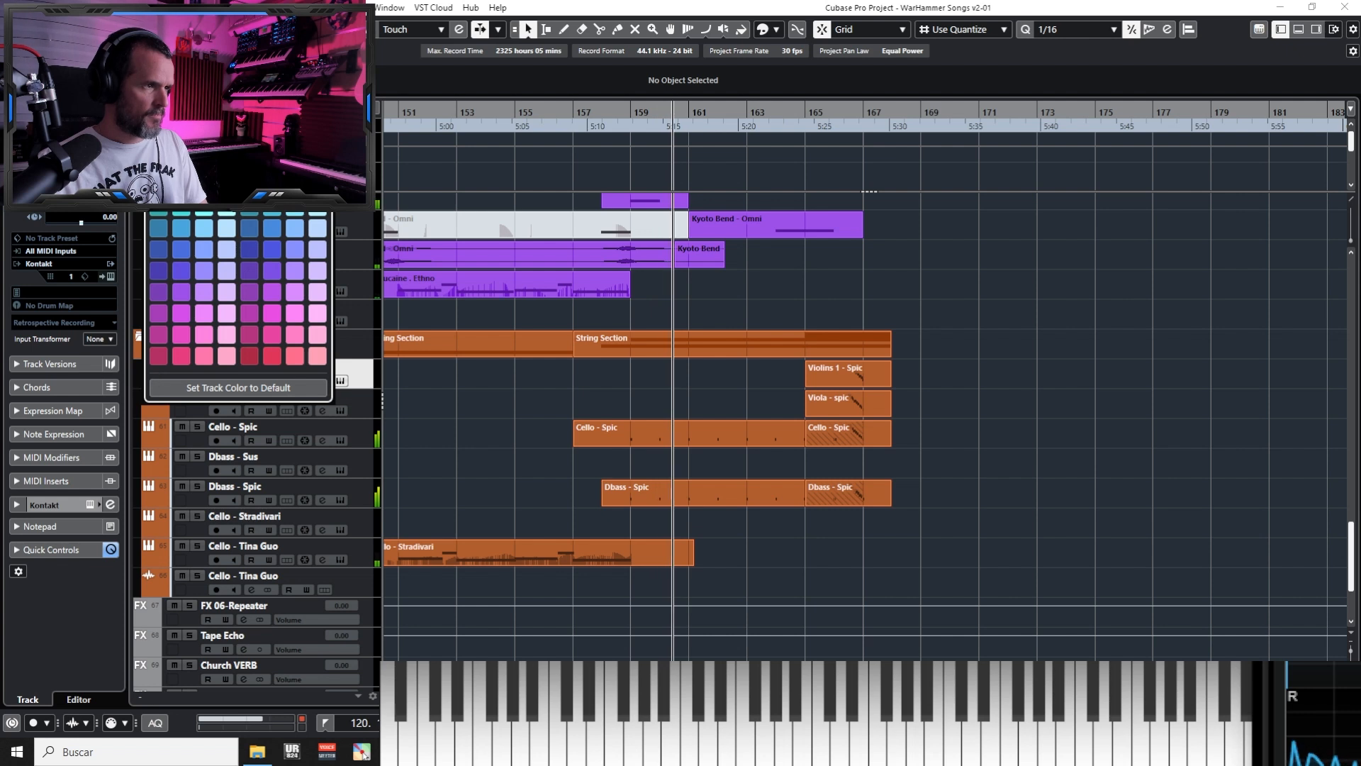
pyautogui.click(1031, 365)
pyautogui.click(1033, 365)
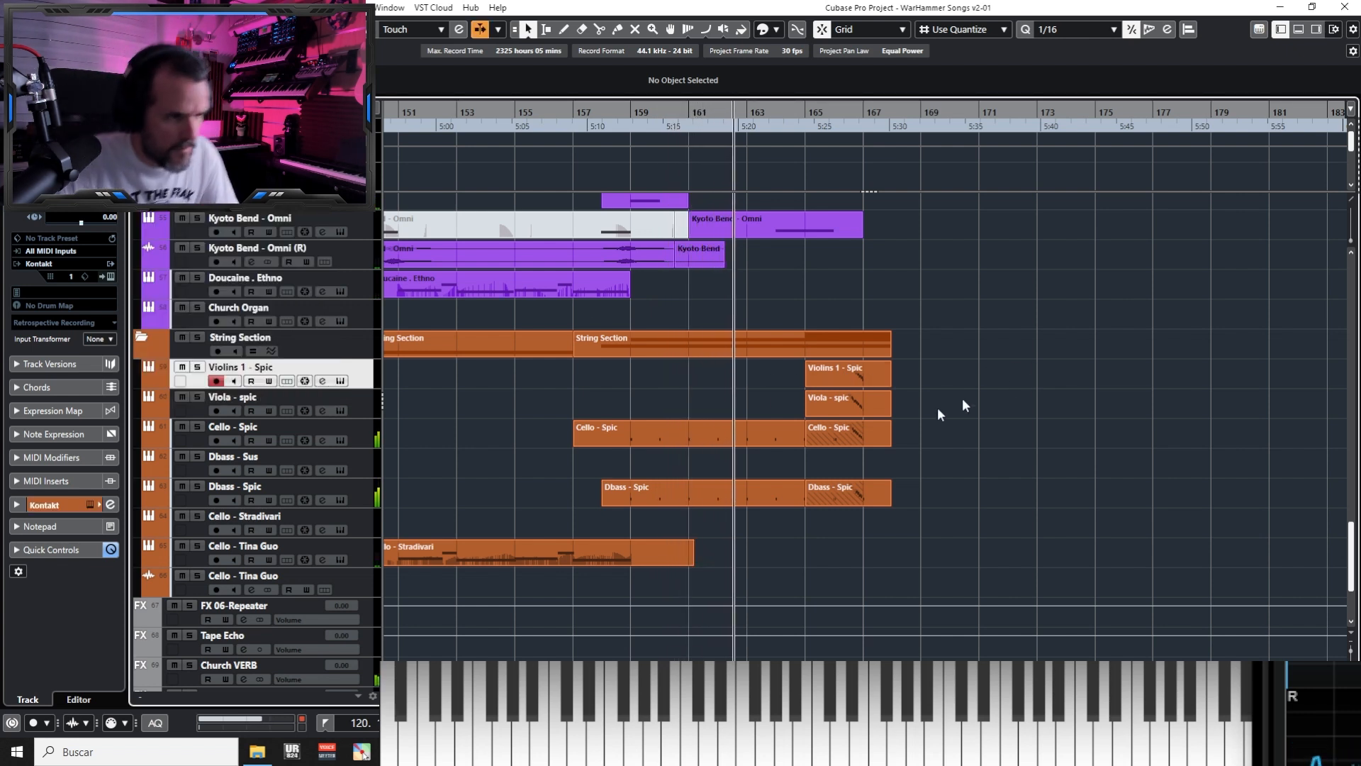
# Glue the two Cello - Spic parts together and the two Dbass - Spic parts together at bar 165, and stop playback
pyautogui.press('4')
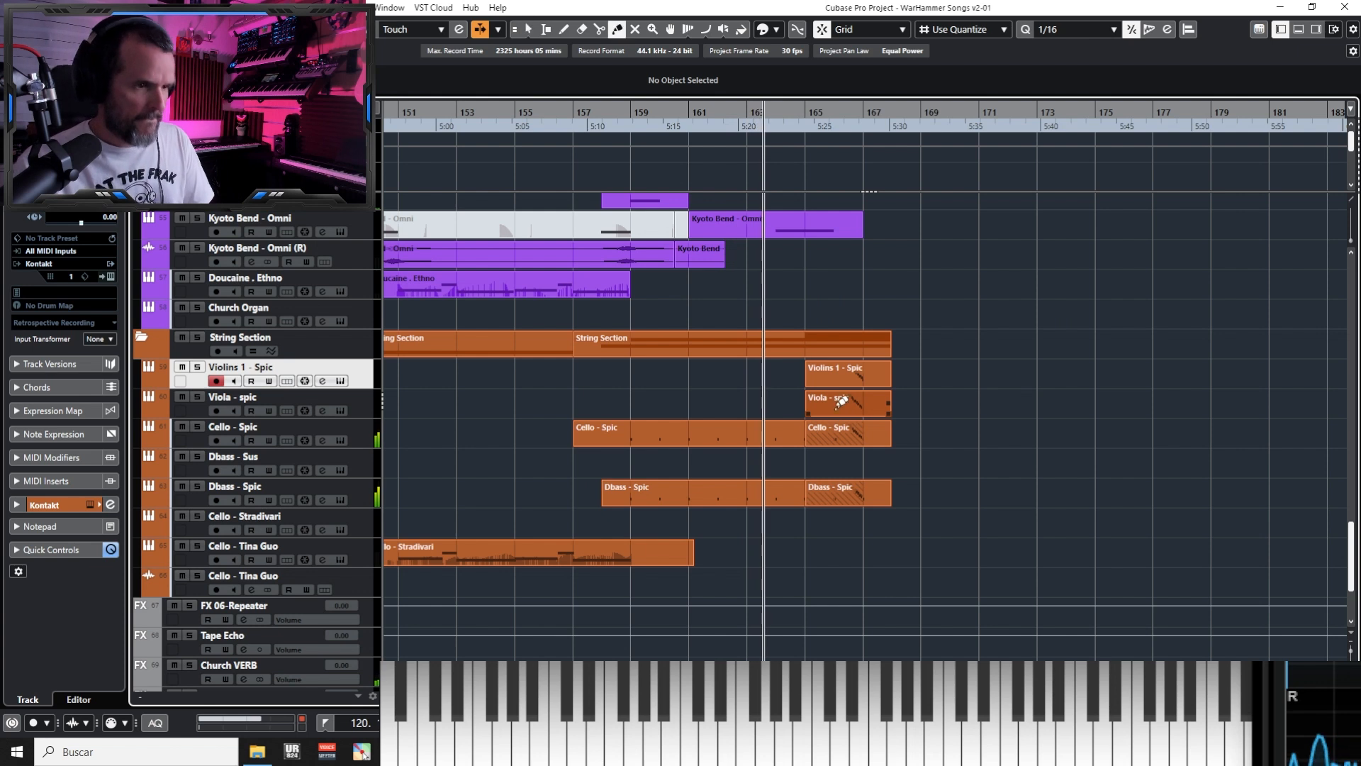
pyautogui.click(796, 429)
pyautogui.click(793, 489)
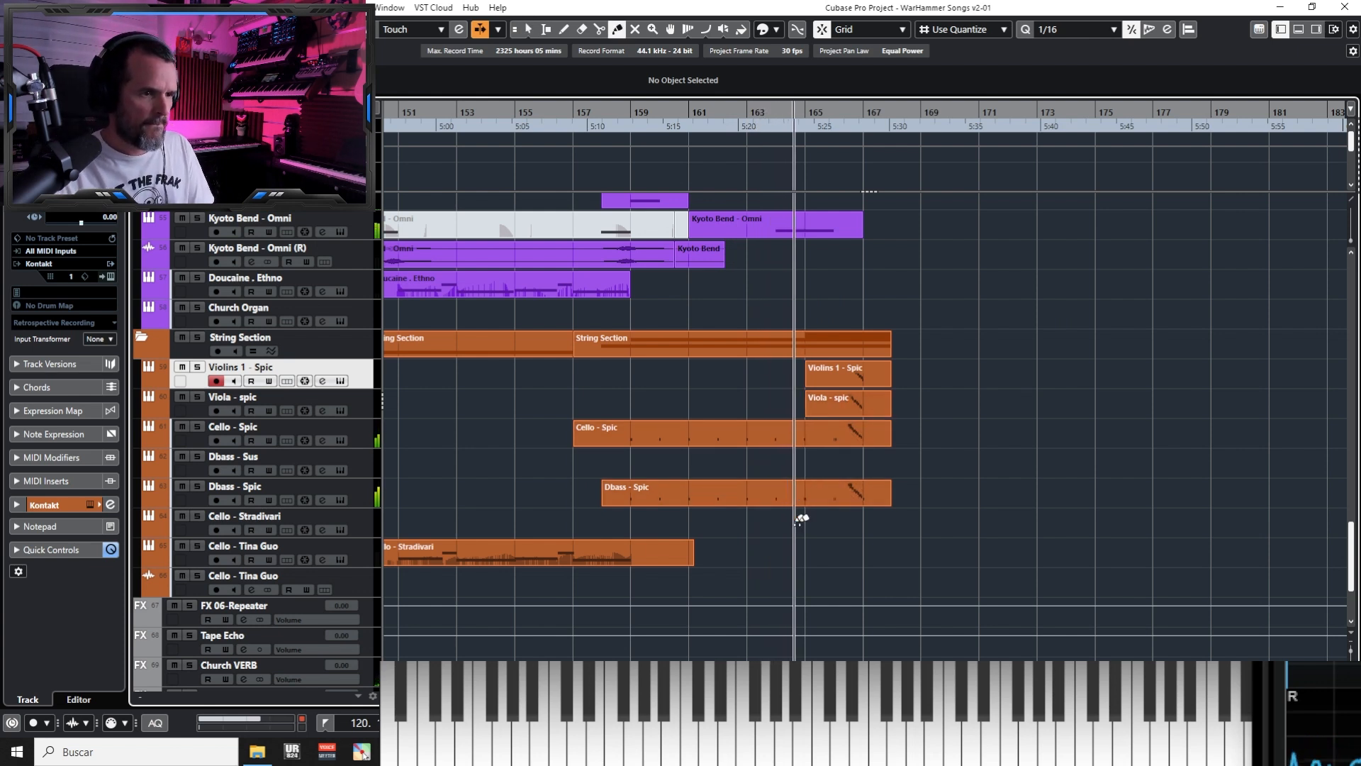
pyautogui.press('1')
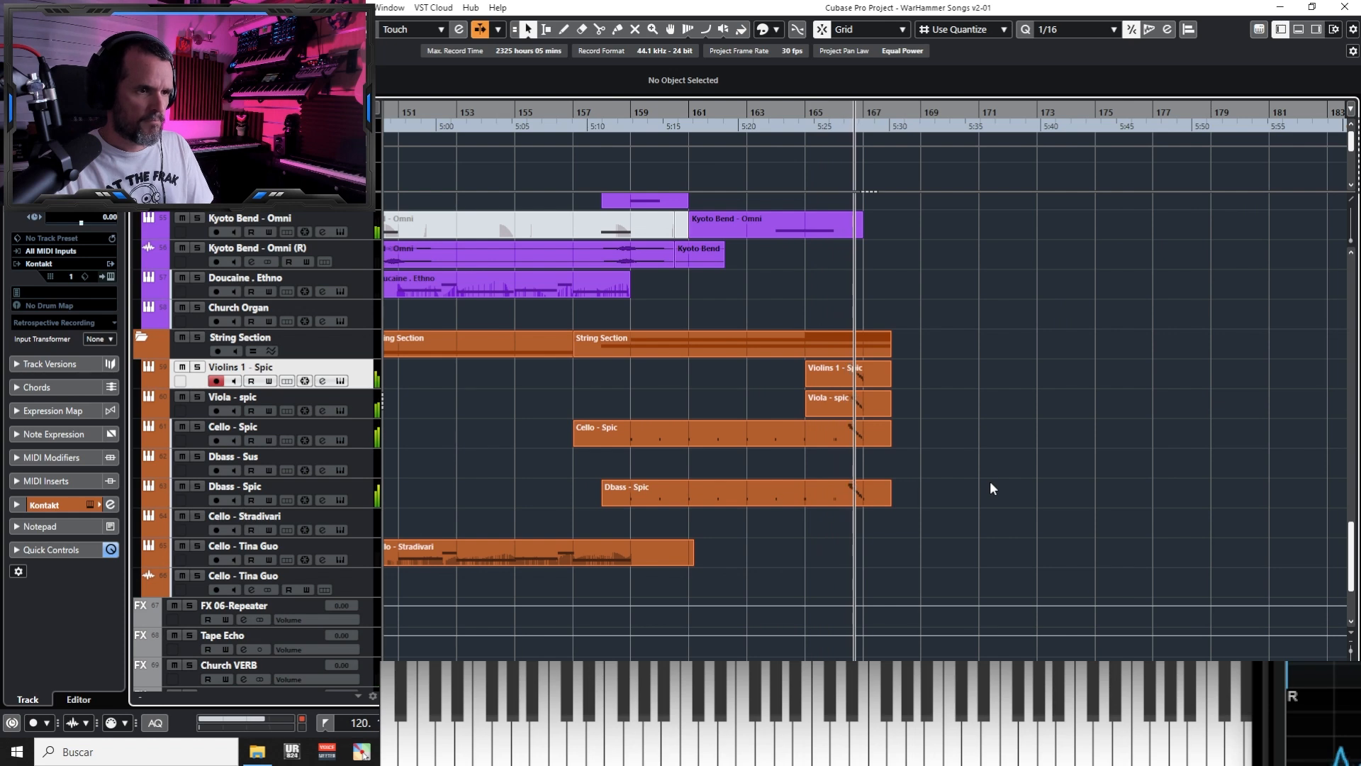
pyautogui.press('space')
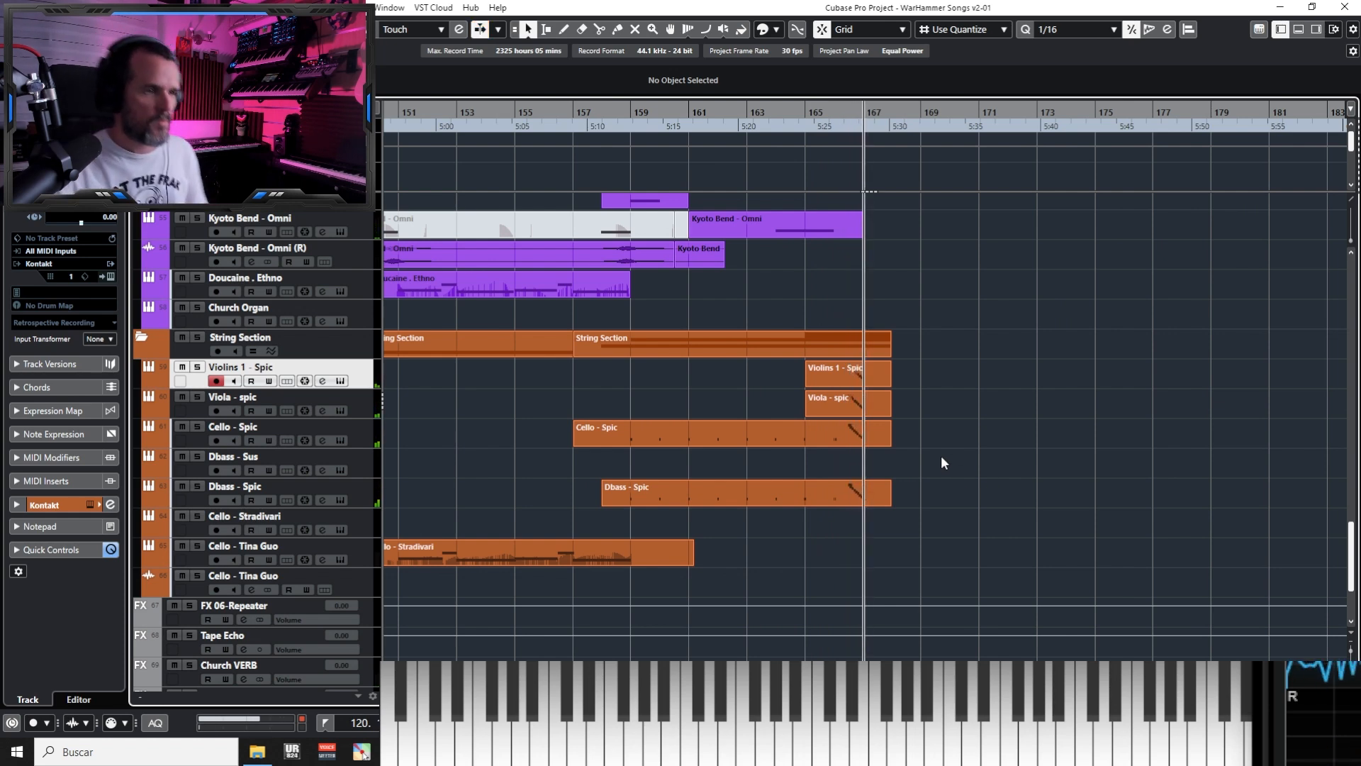
pyautogui.scroll(4, 942, 461)
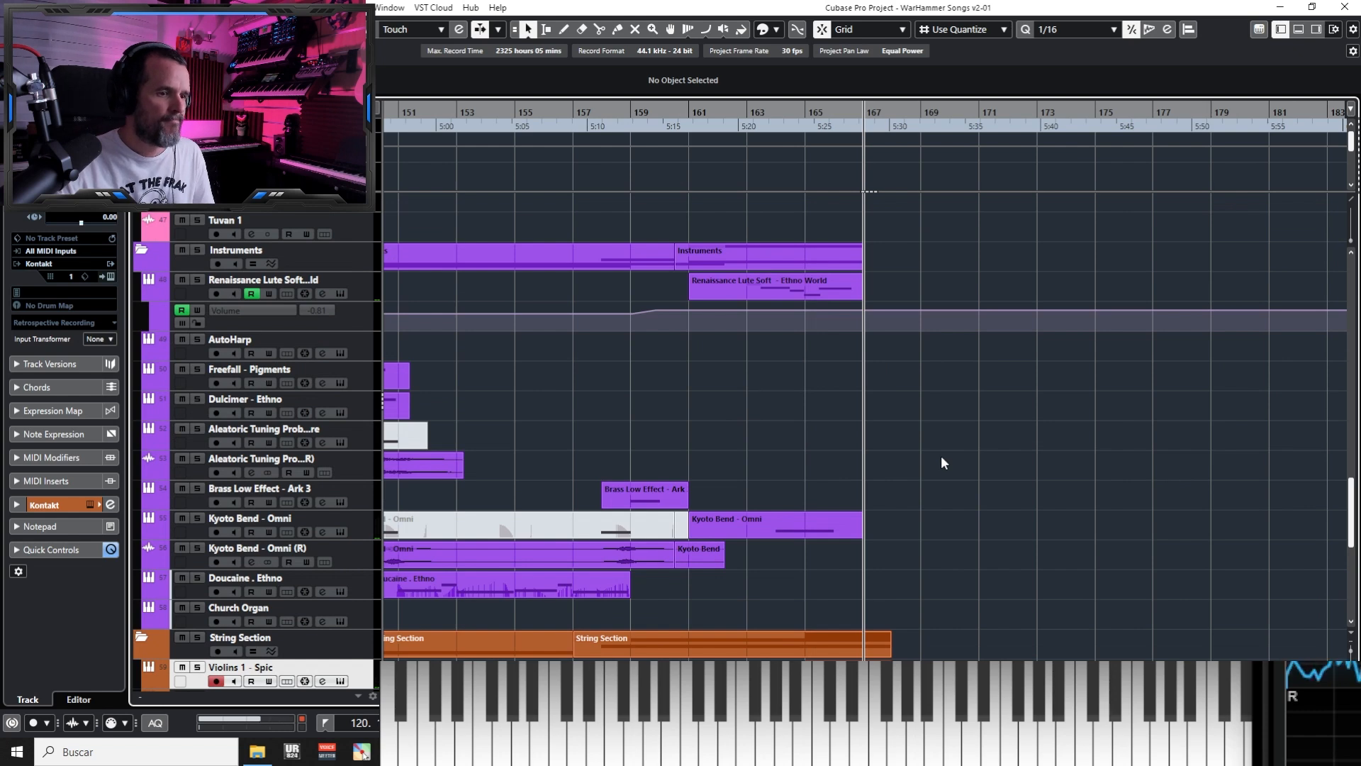
# Play back the arrangement from about bar 157 and review the bass, sequencer, choir and instrument tracks
pyautogui.scroll(9, 918, 432)
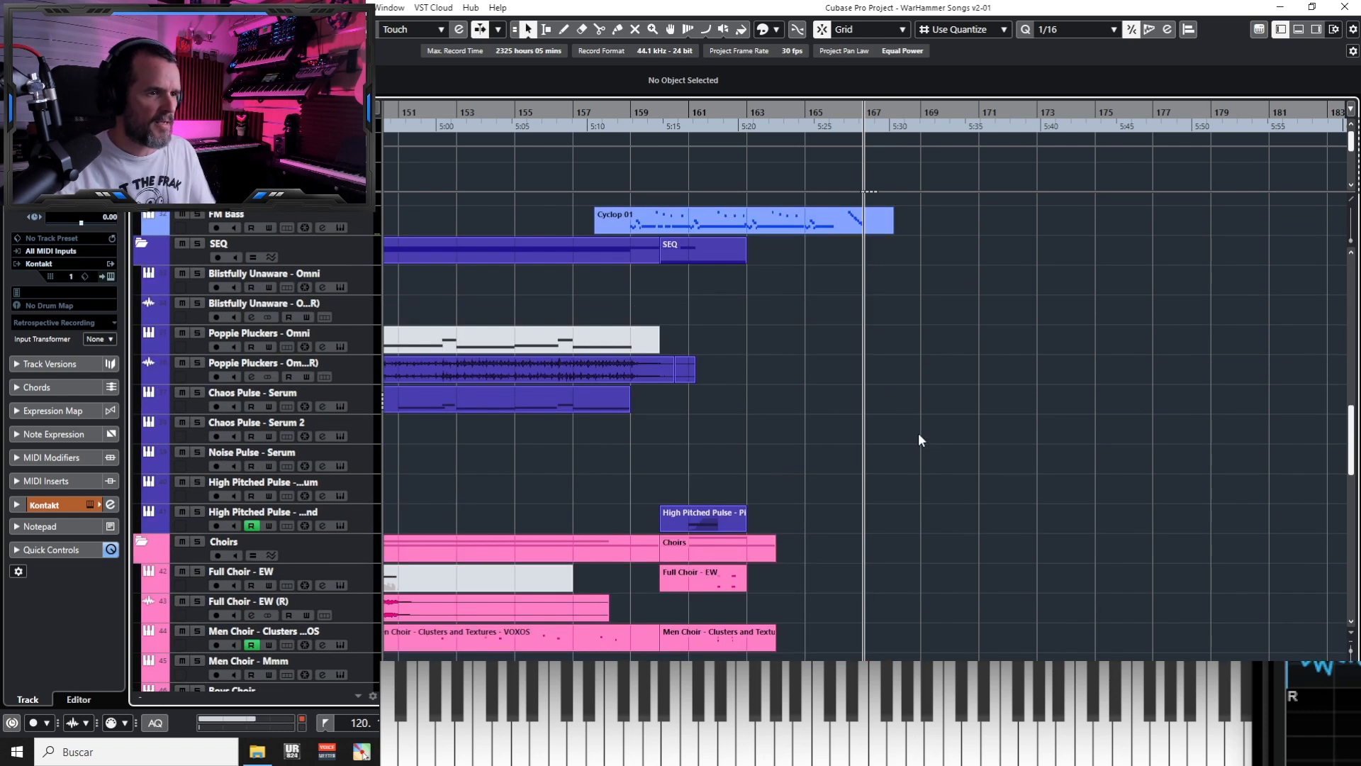
pyautogui.click(591, 117)
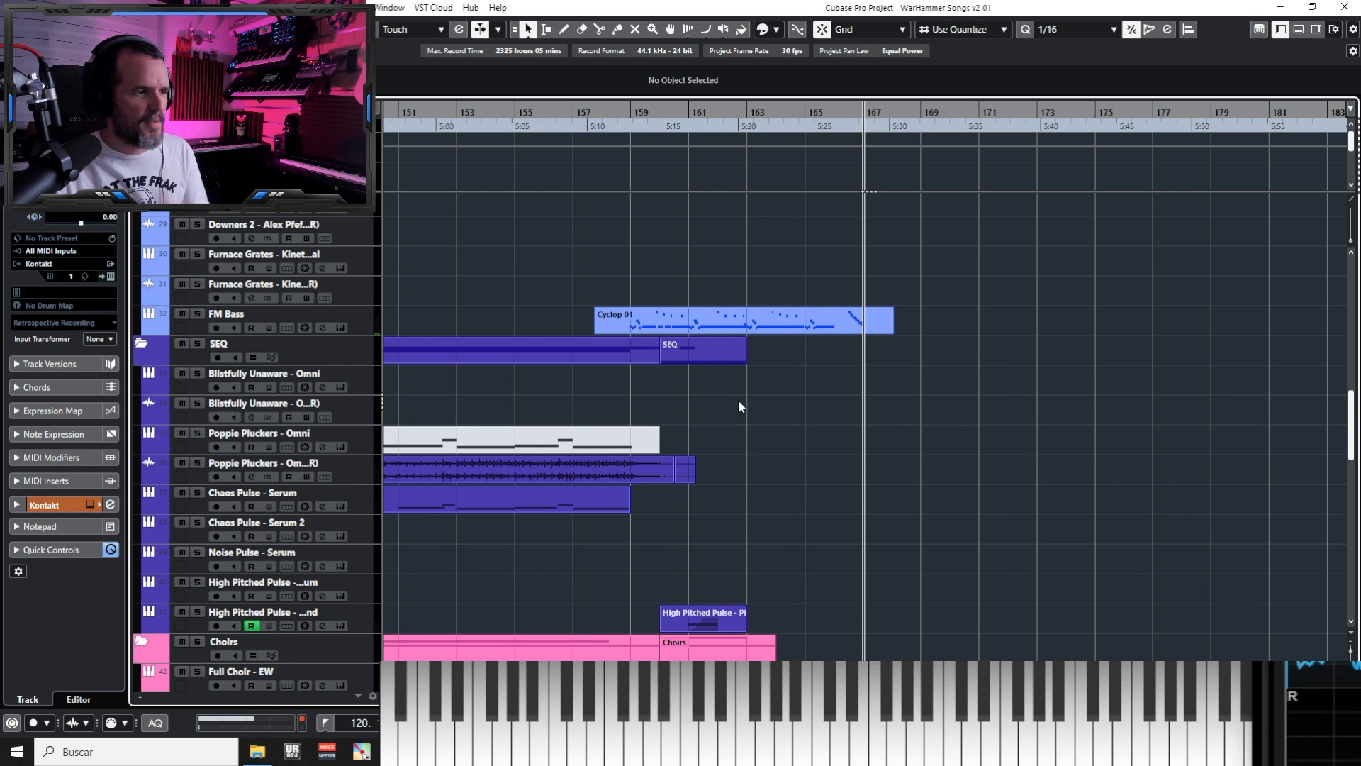
pyautogui.scroll(-5, 738, 399)
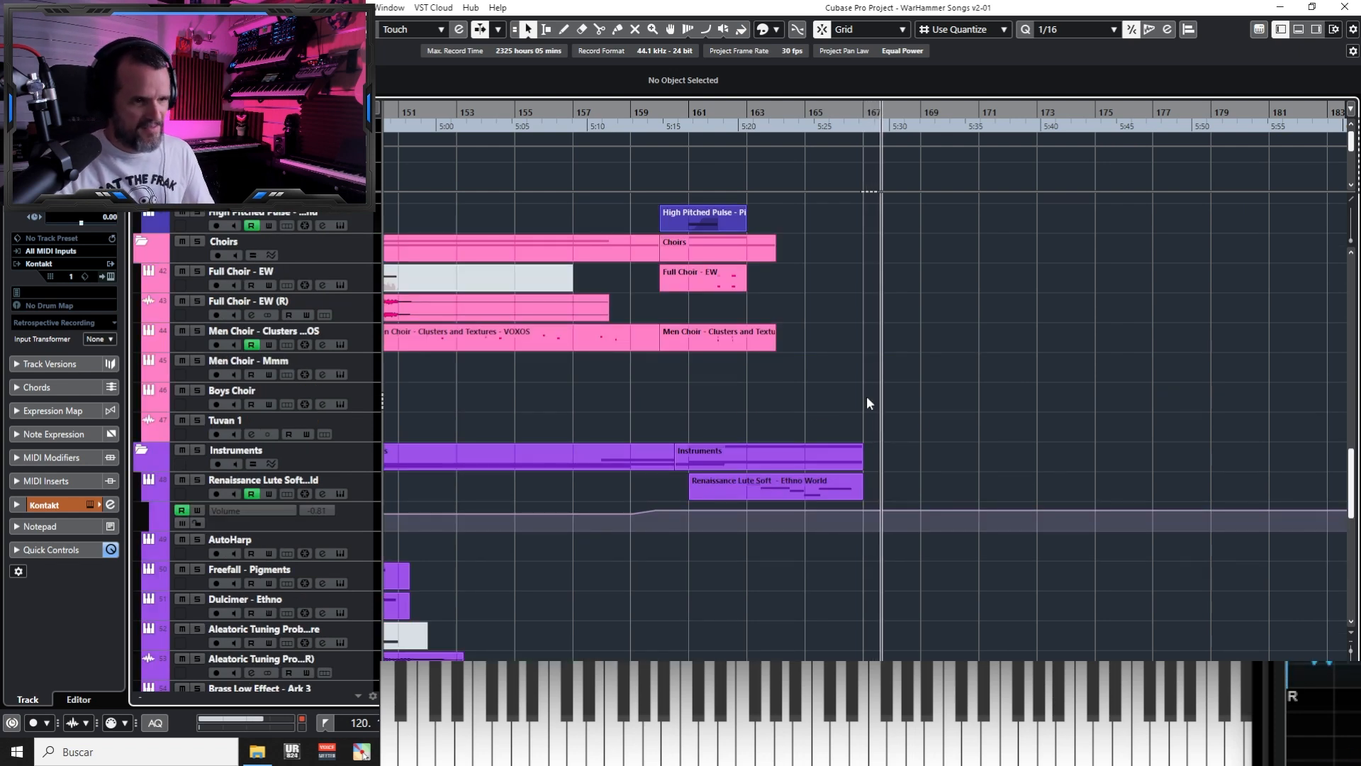
pyautogui.press('KP_Subtract')
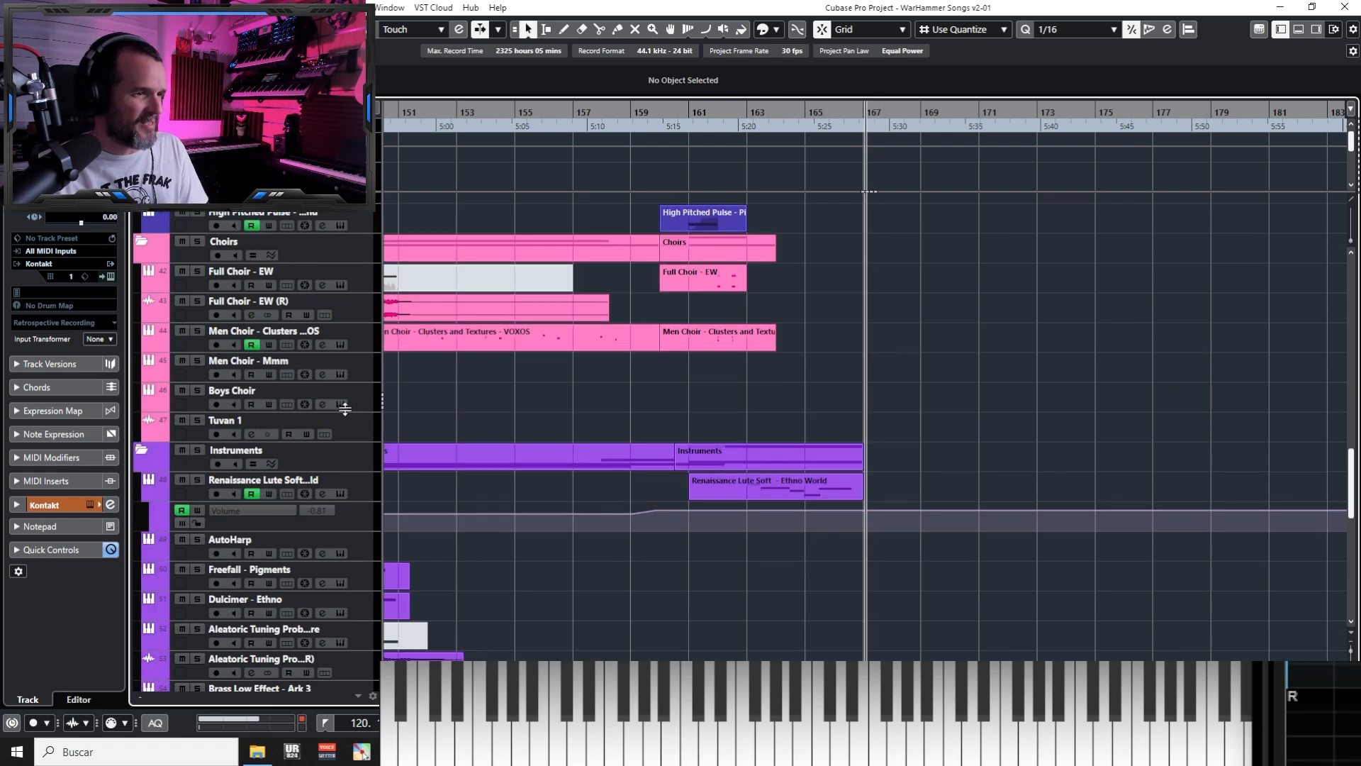
# Select the Tuvan 1 track and hide the Renaissance Lute track's automation lane
pyautogui.click(356, 437)
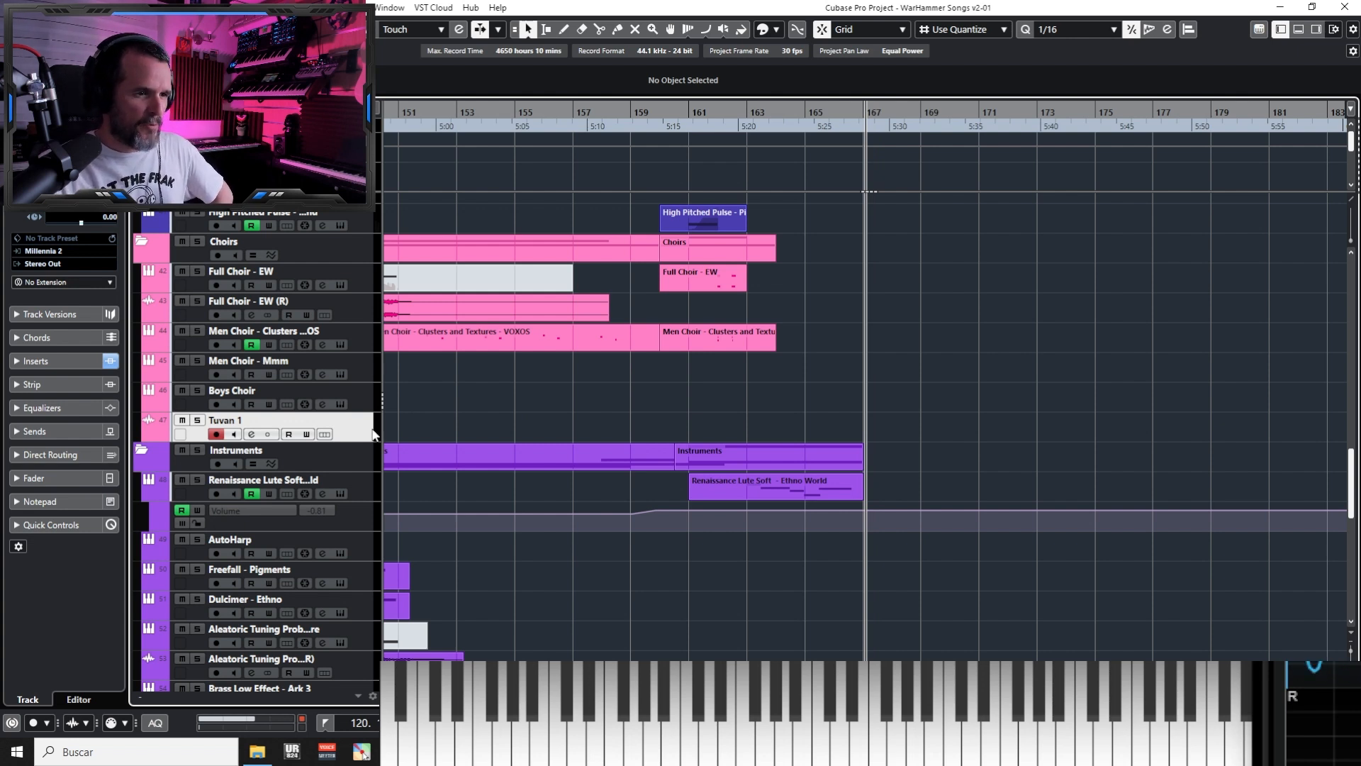
pyautogui.click(149, 494)
pyautogui.scroll(3, 804, 402)
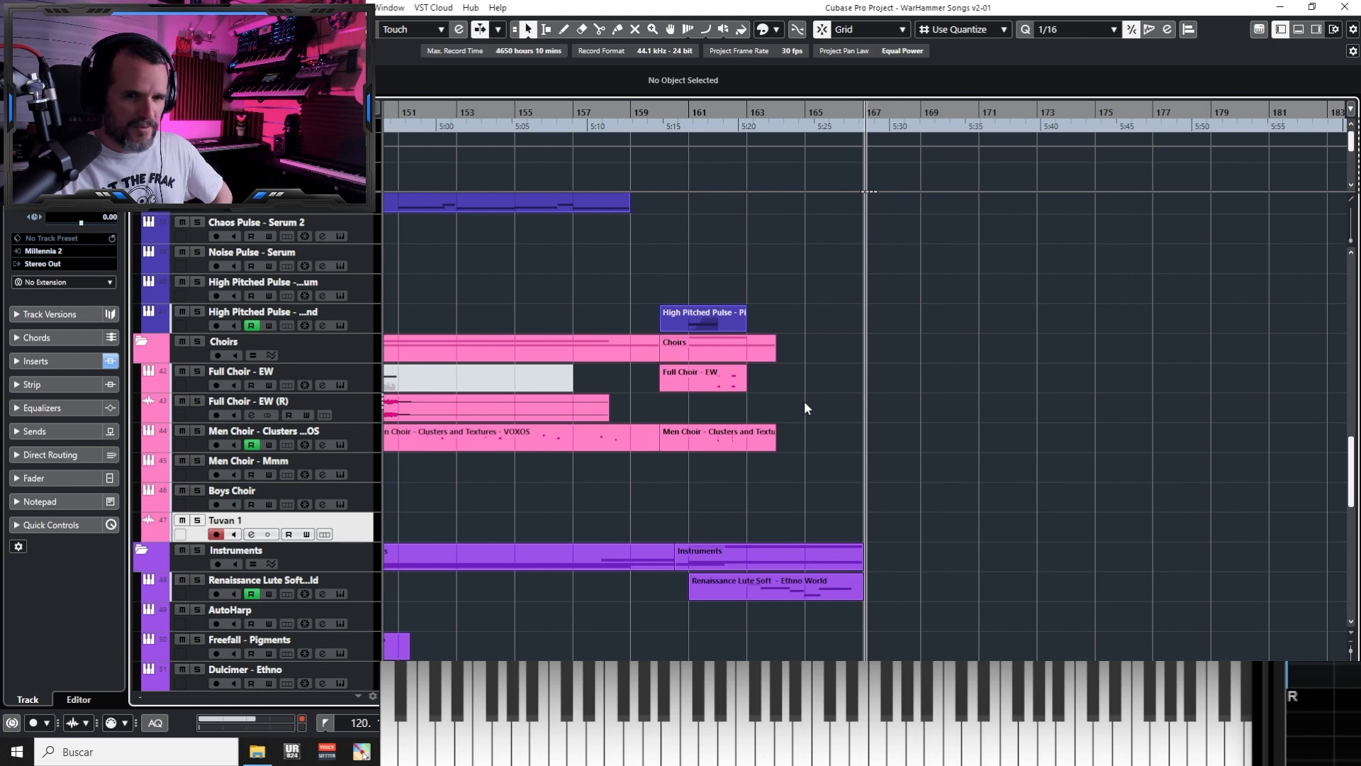
# Play back the arrangement from about bar 137 to hear the lead-in to the final section
pyautogui.scroll(15, 804, 401)
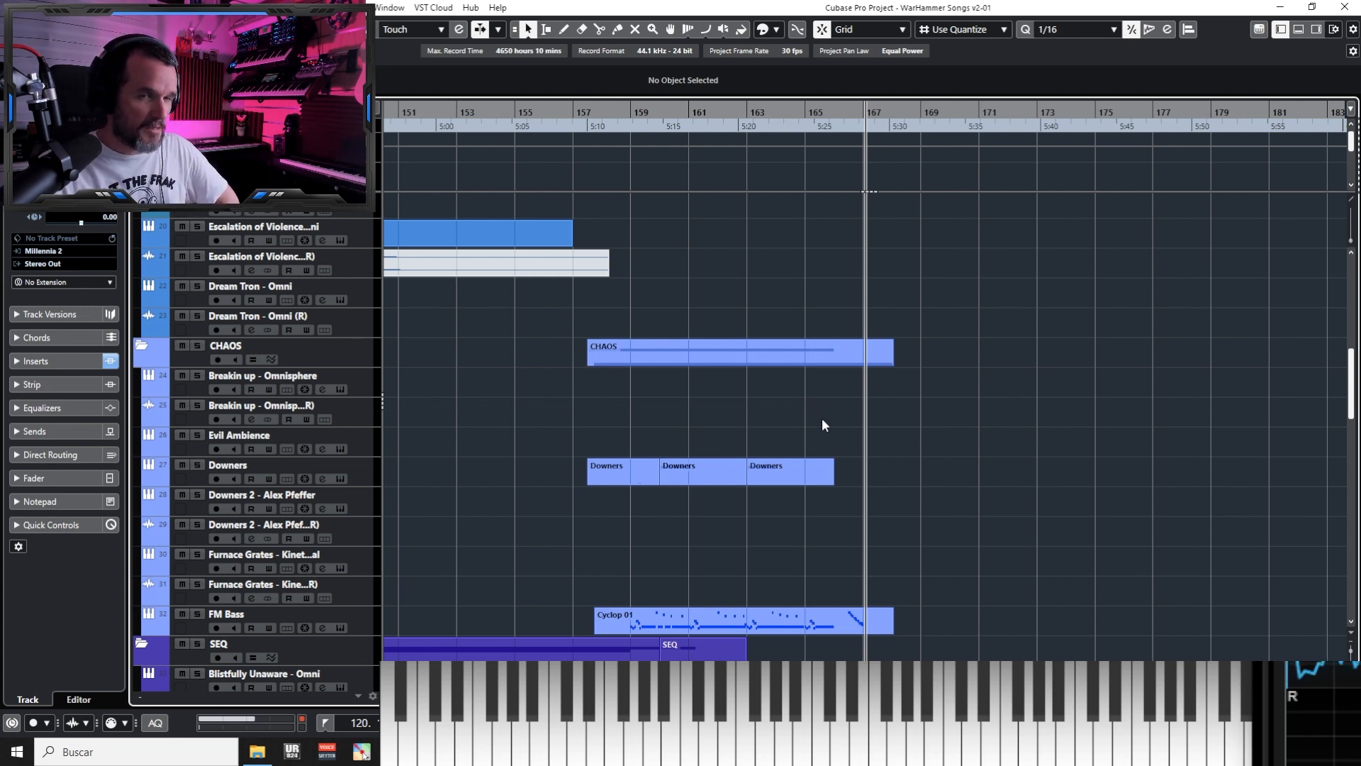
pyautogui.scroll(2, 842, 421)
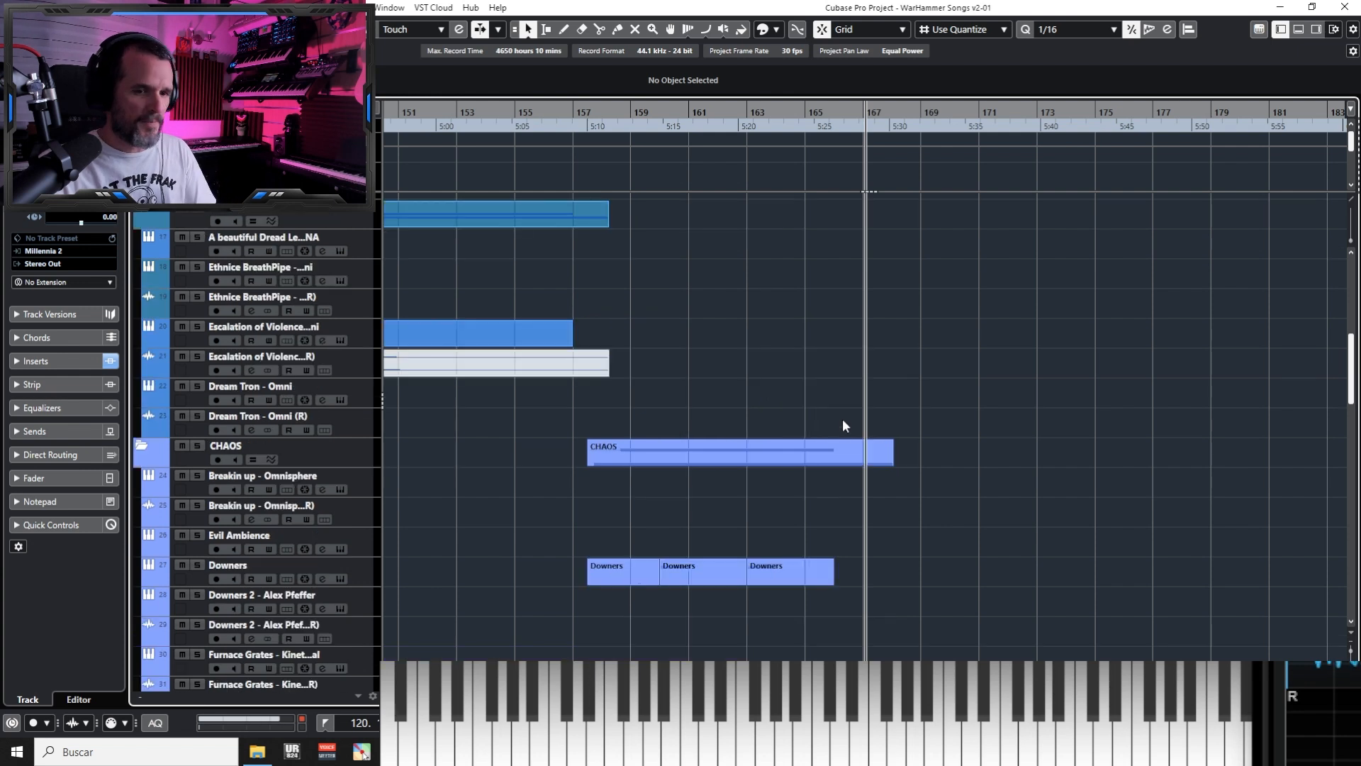
pyautogui.press('h')
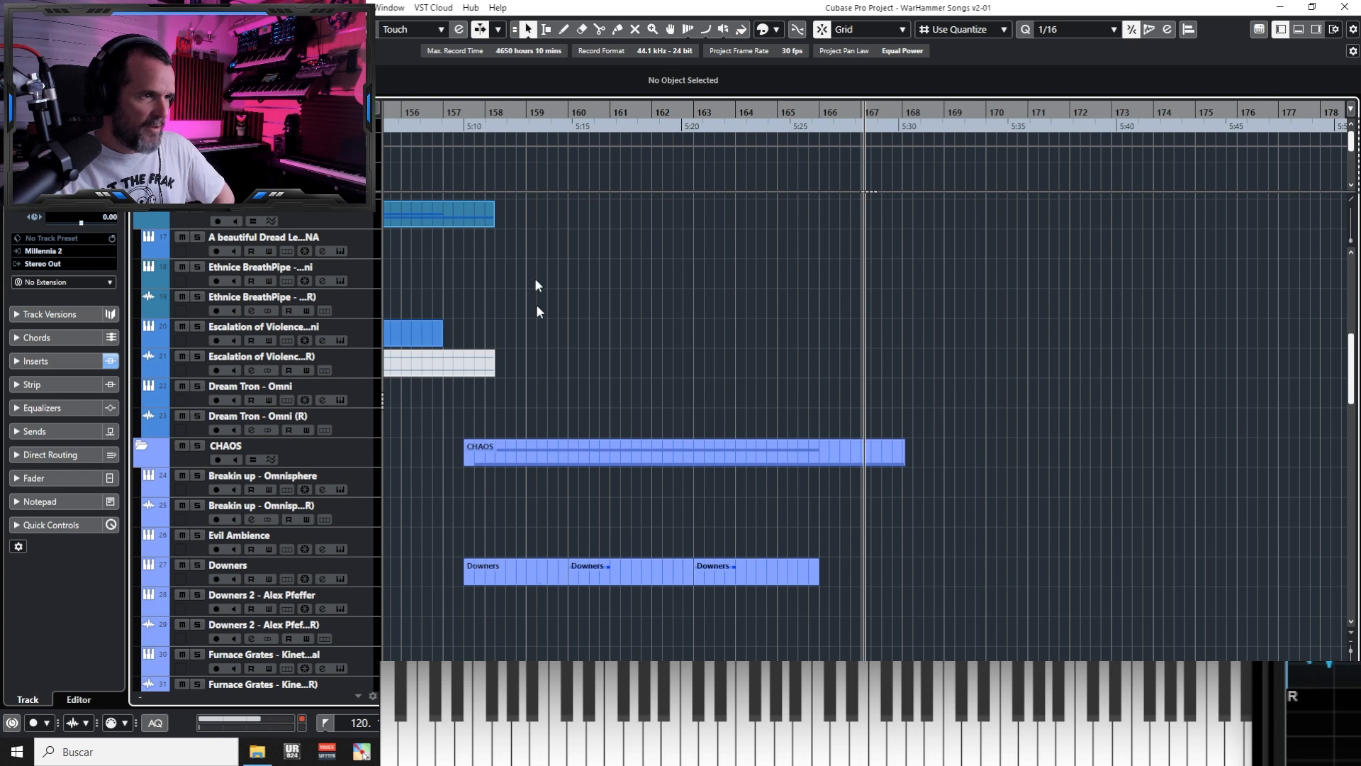
pyautogui.press('g')
pyautogui.press('g')
pyautogui.press('g')
pyautogui.press('g')
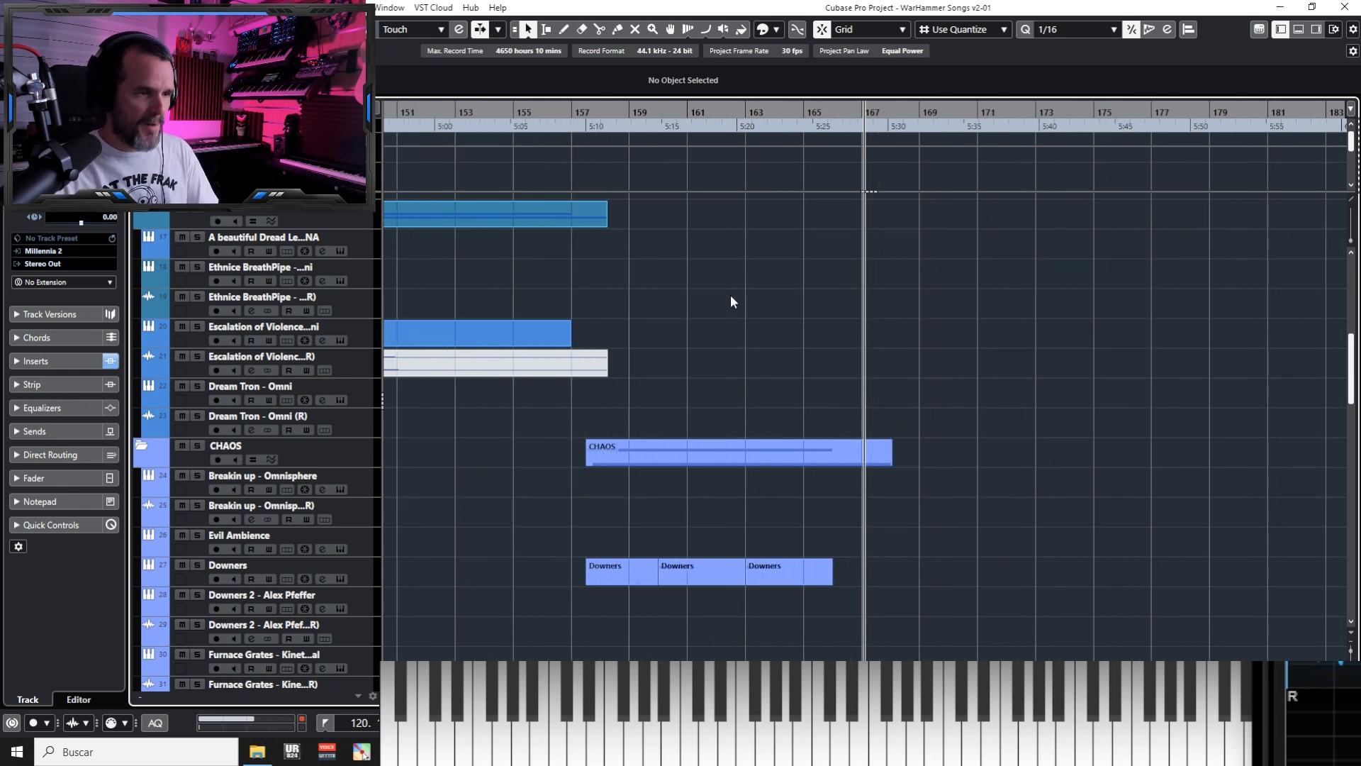
pyautogui.click(565, 118)
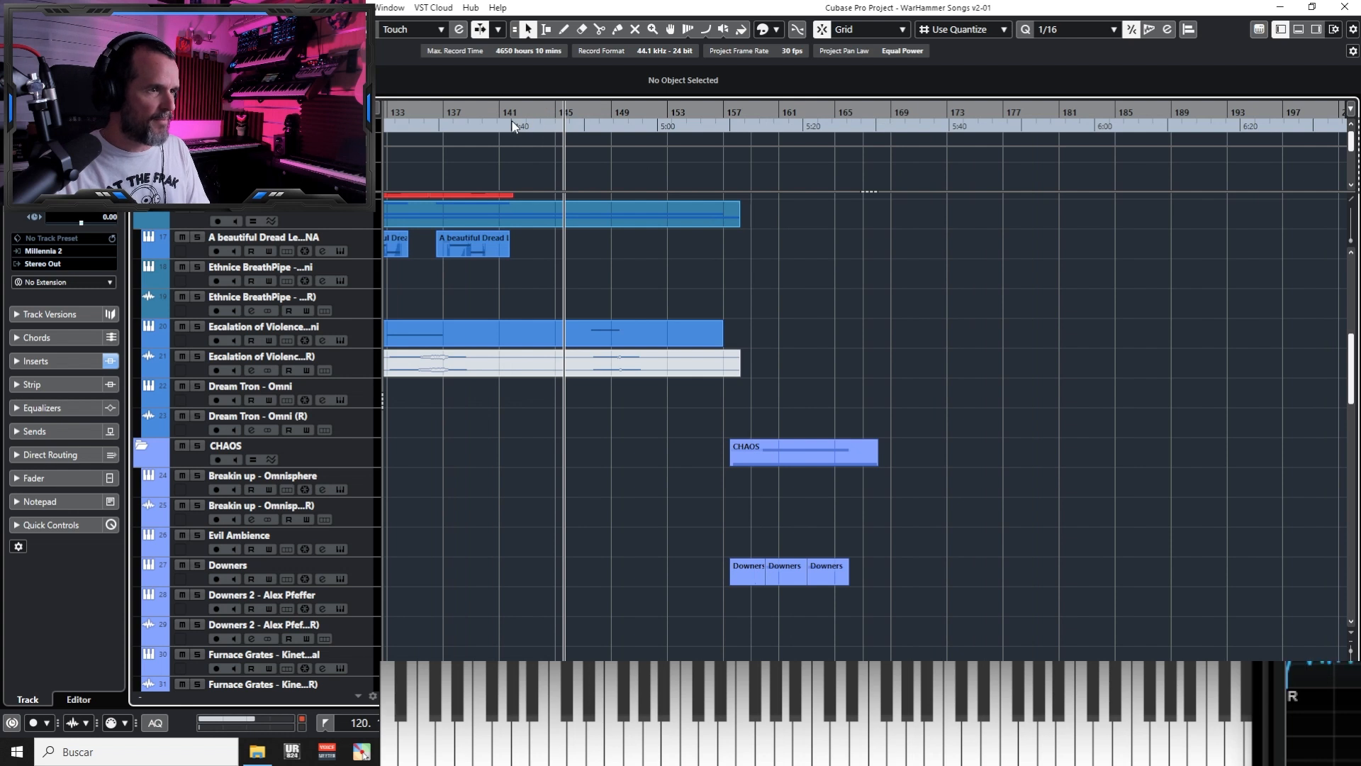
pyautogui.click(454, 118)
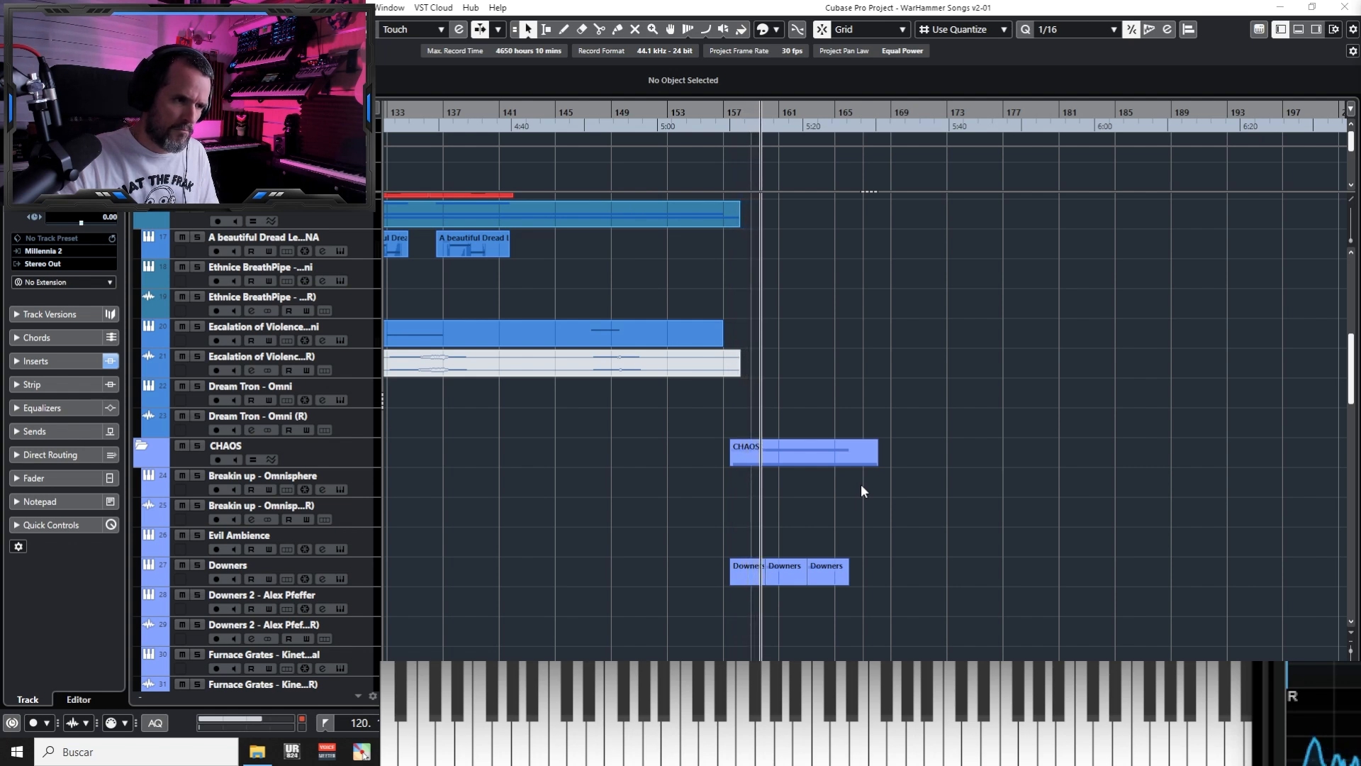
# Select the Tambourine percussion track and show its volume automation lane
pyautogui.scroll(5, 861, 485)
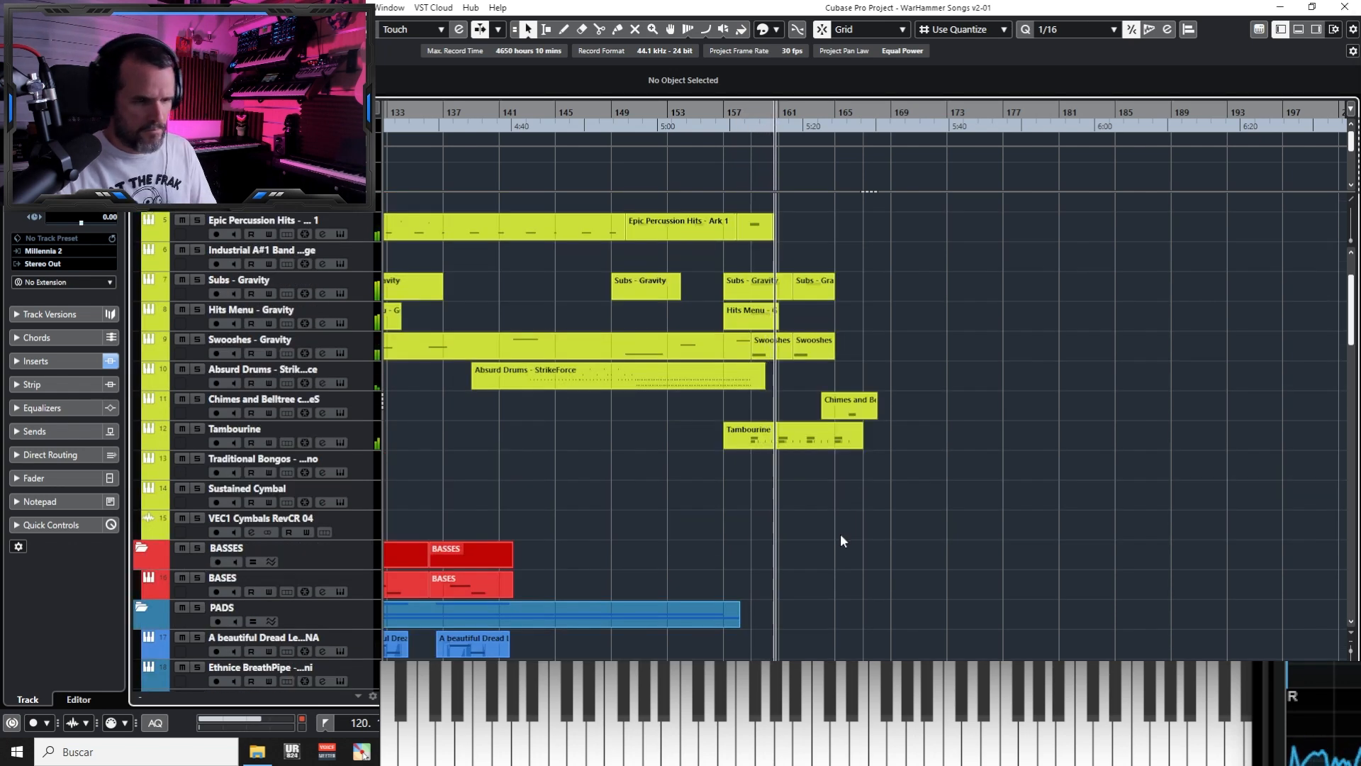
pyautogui.press('g')
pyautogui.press('g')
pyautogui.press('g')
pyautogui.press('g')
pyautogui.press('g')
pyautogui.press('h')
pyautogui.press('h')
pyautogui.press('h')
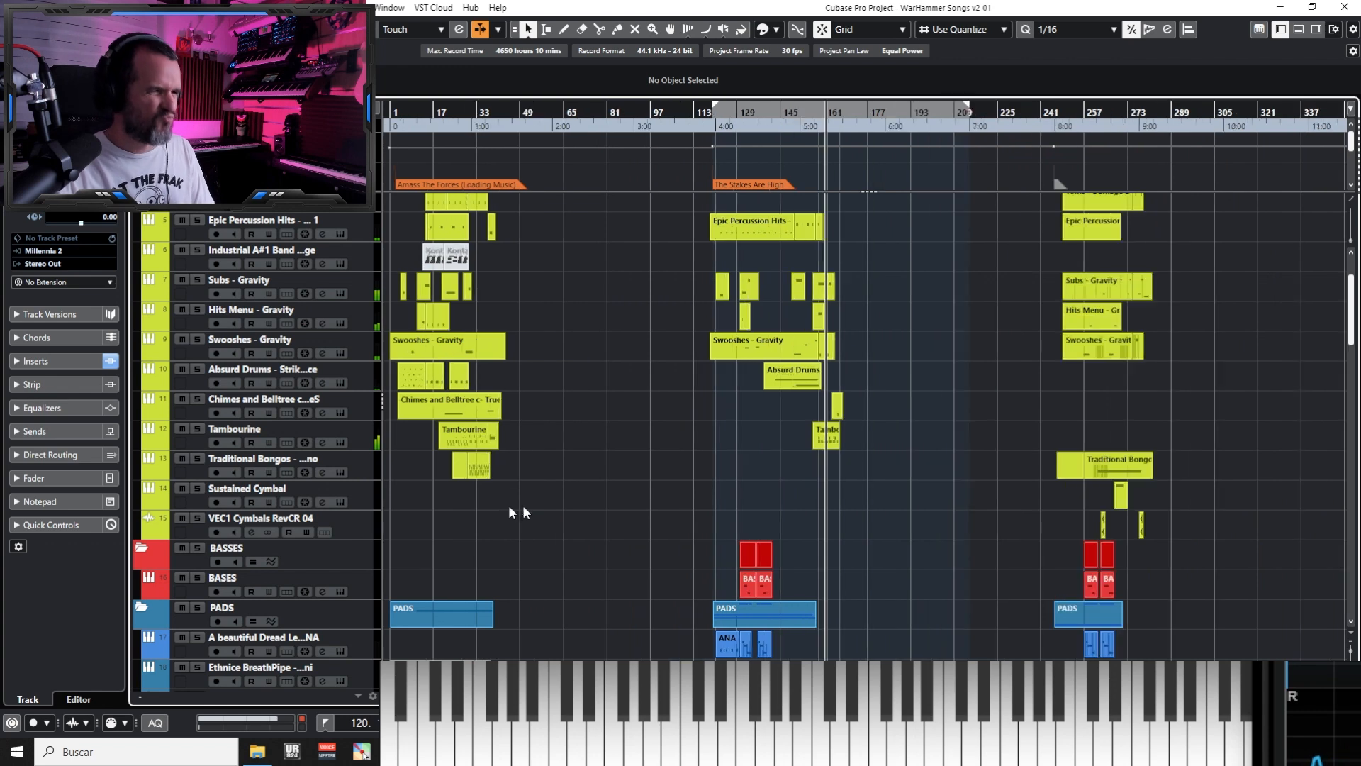
pyautogui.click(322, 438)
pyautogui.click(139, 452)
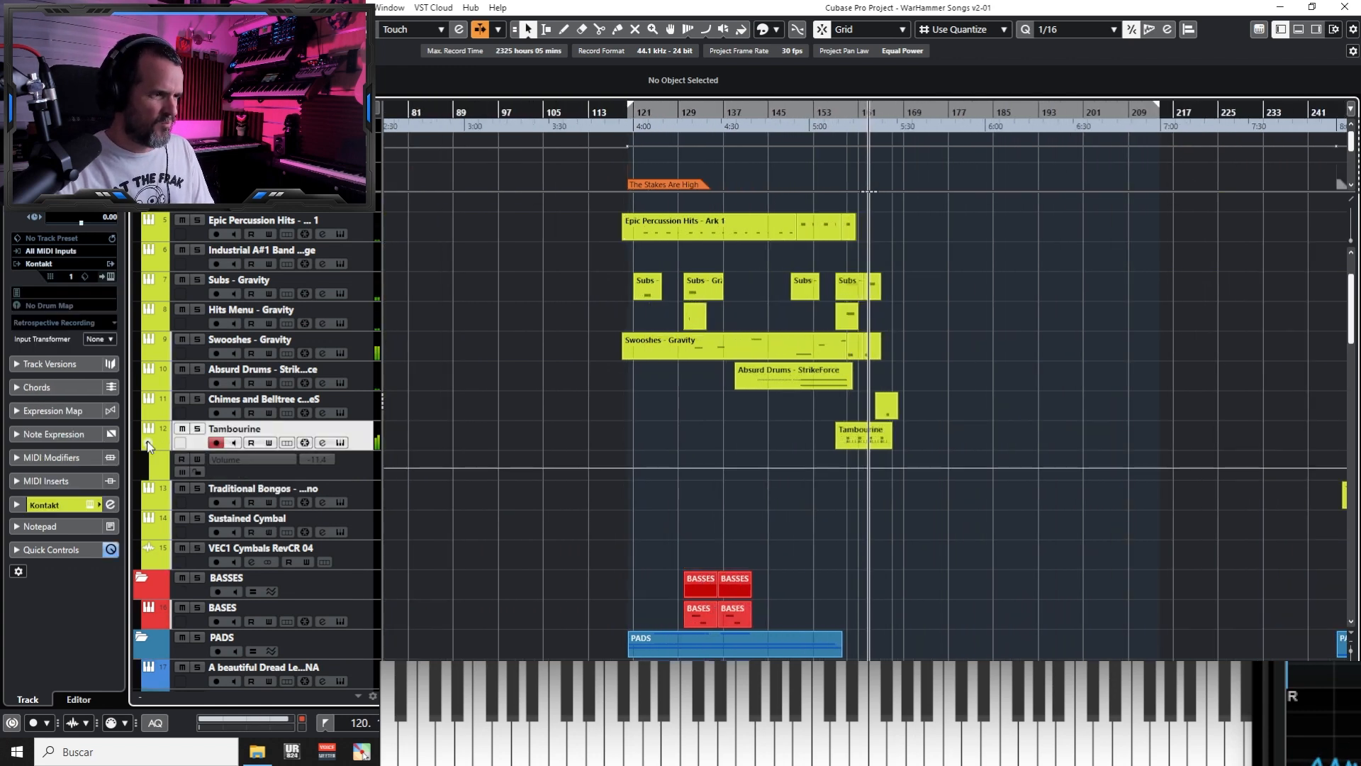
# Add volume automation points on the Tambourine track just before bar 159, lowering its level to -16.9 from there on
pyautogui.press('h')
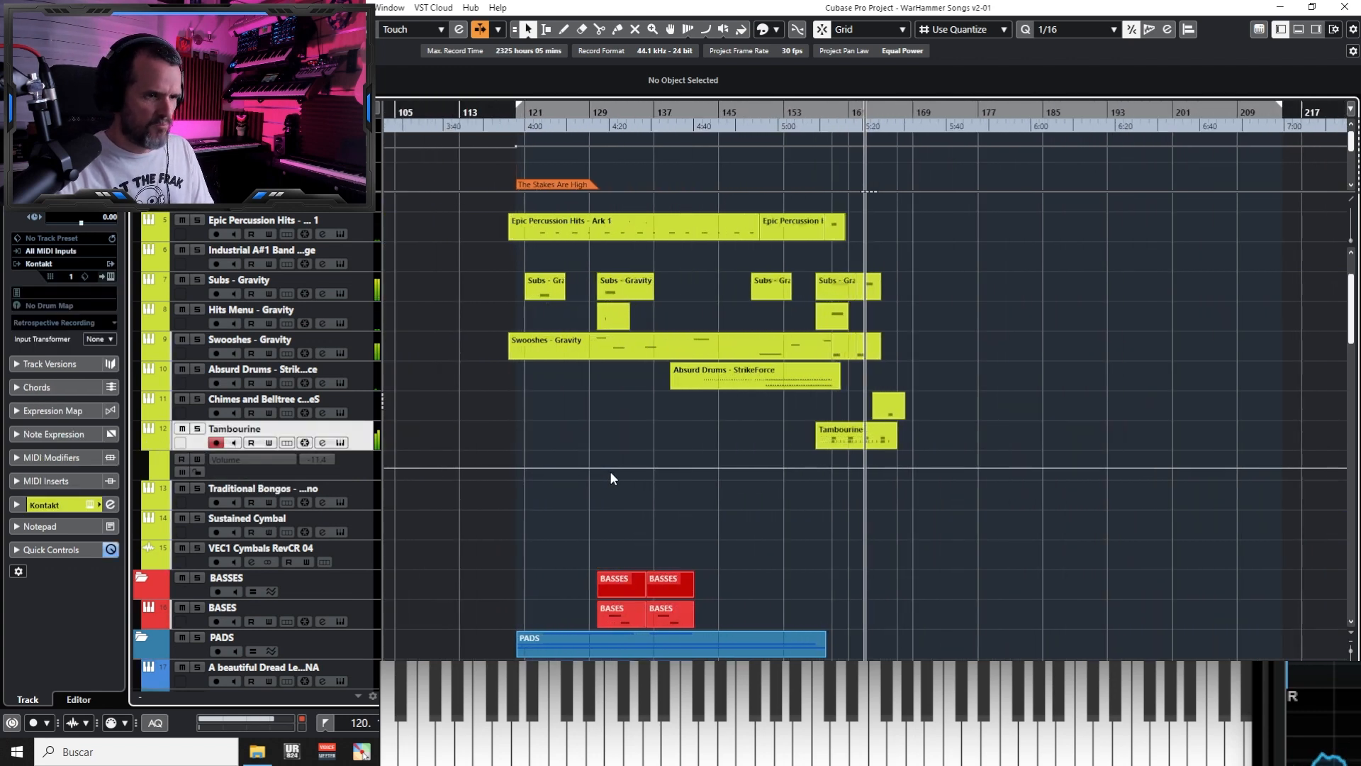
pyautogui.click(829, 467)
pyautogui.press('h')
pyautogui.press('h')
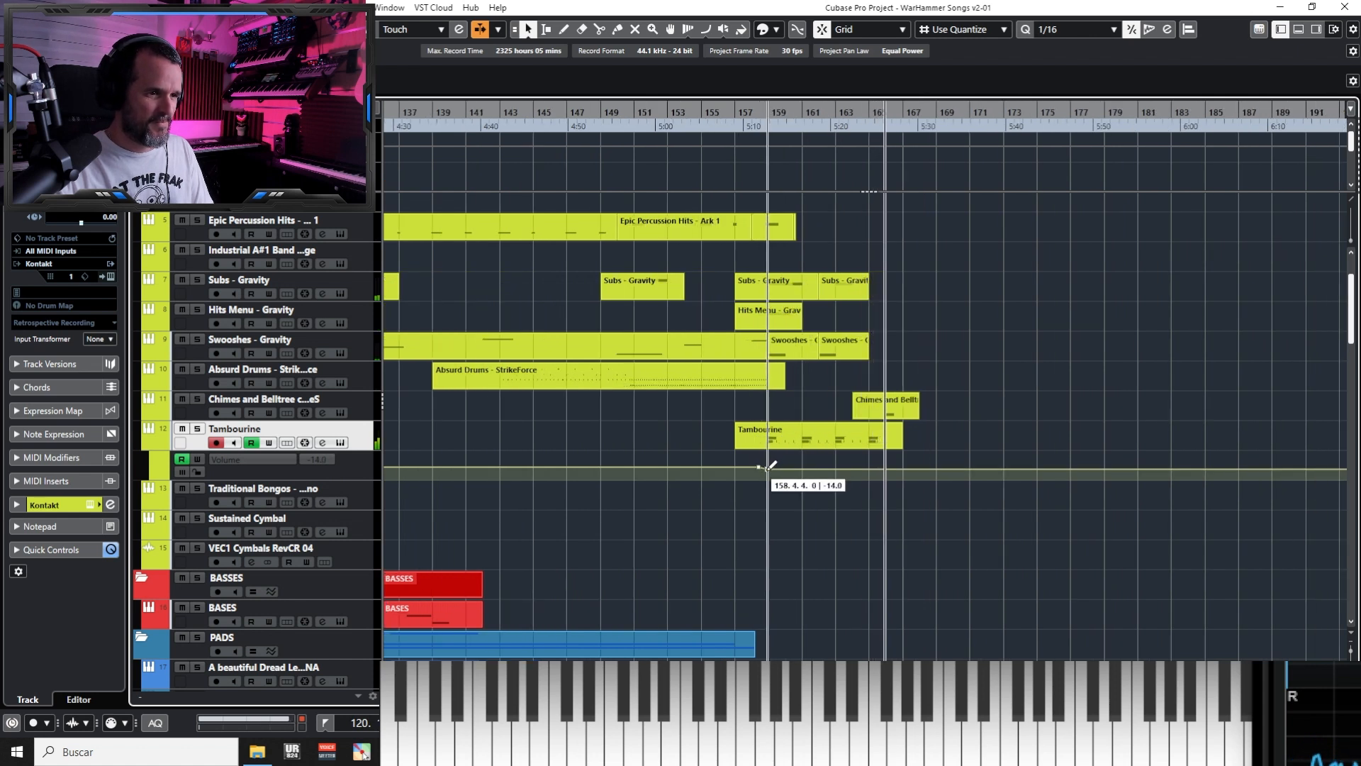
pyautogui.moveTo(770, 467); pyautogui.dragTo(771, 477)
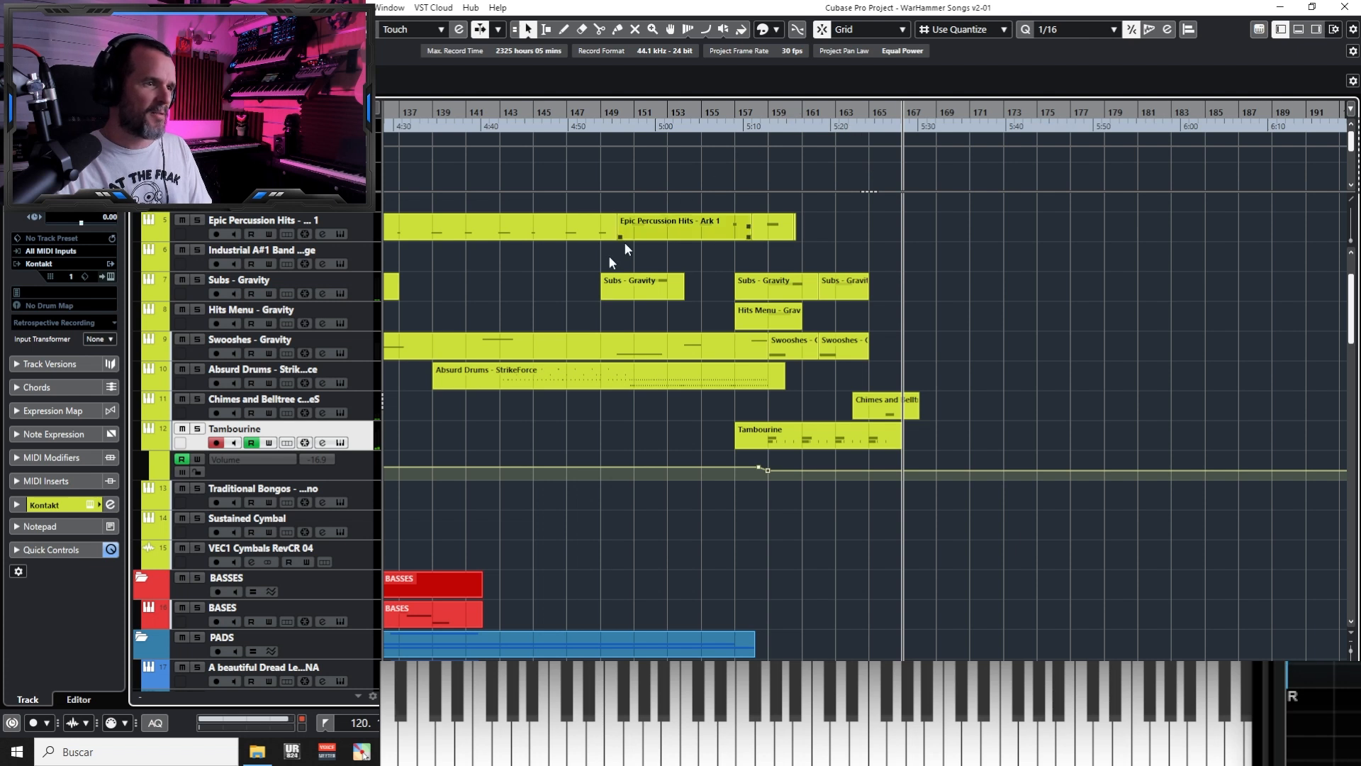
# Bring the LOOP markers into view, switch the selection to the vocal control track and move the playhead back to about bar 164
pyautogui.scroll(-3, 354, 169)
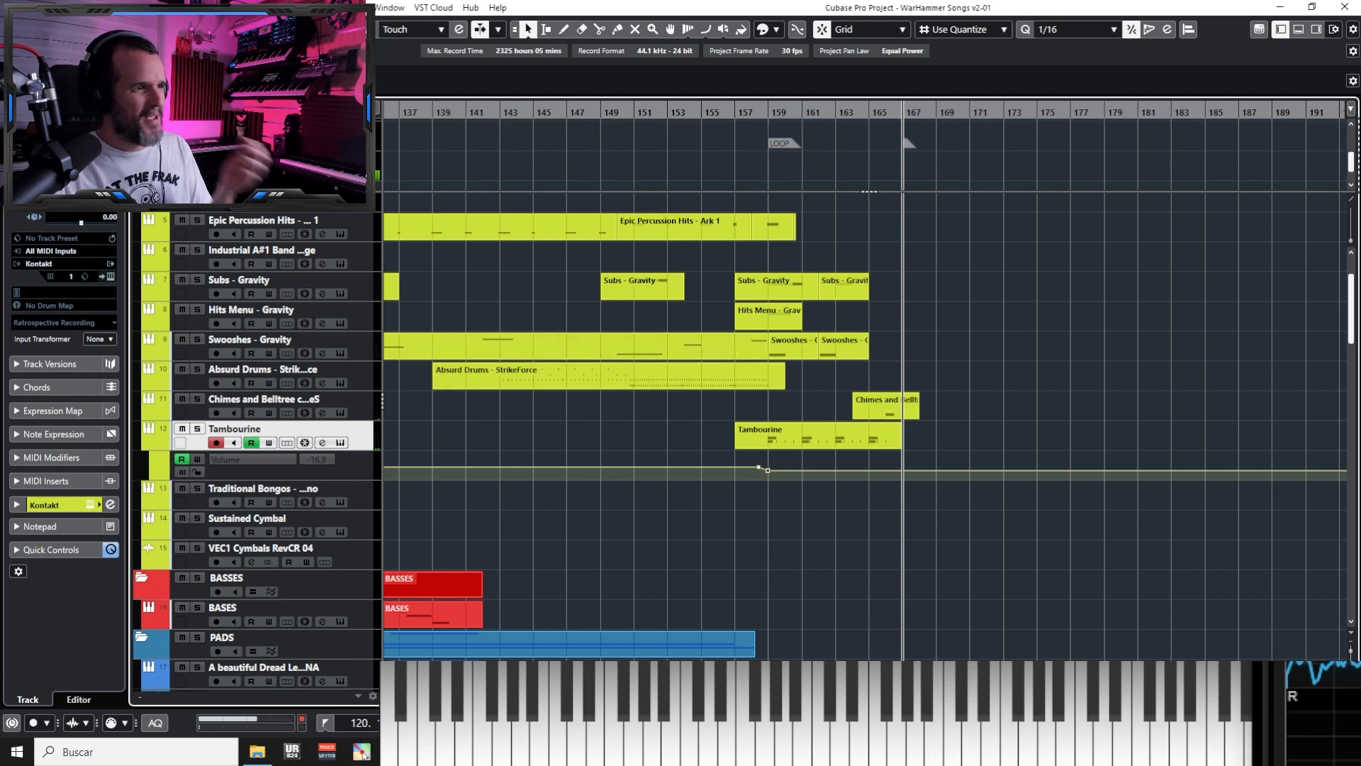
pyautogui.click(312, 170)
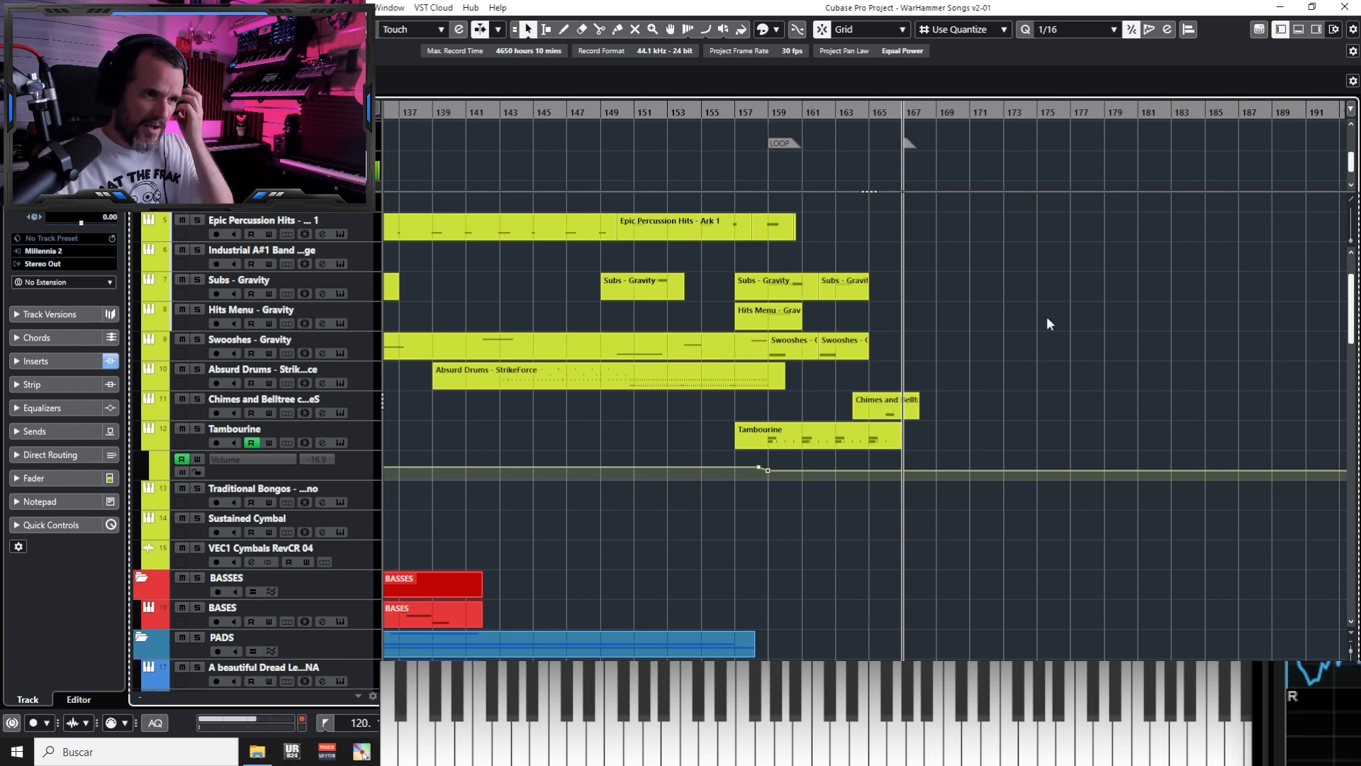
pyautogui.press('KP_Subtract')
pyautogui.press('KP_Subtract')
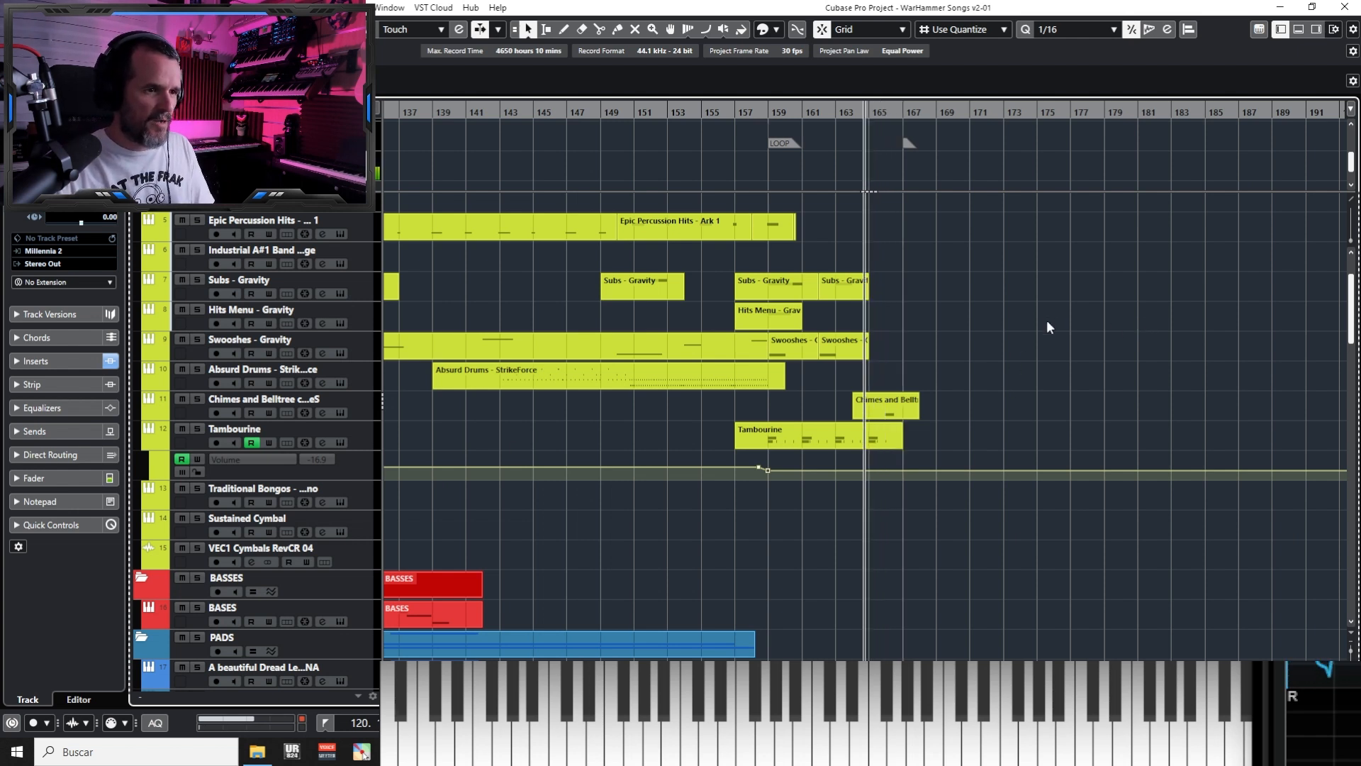
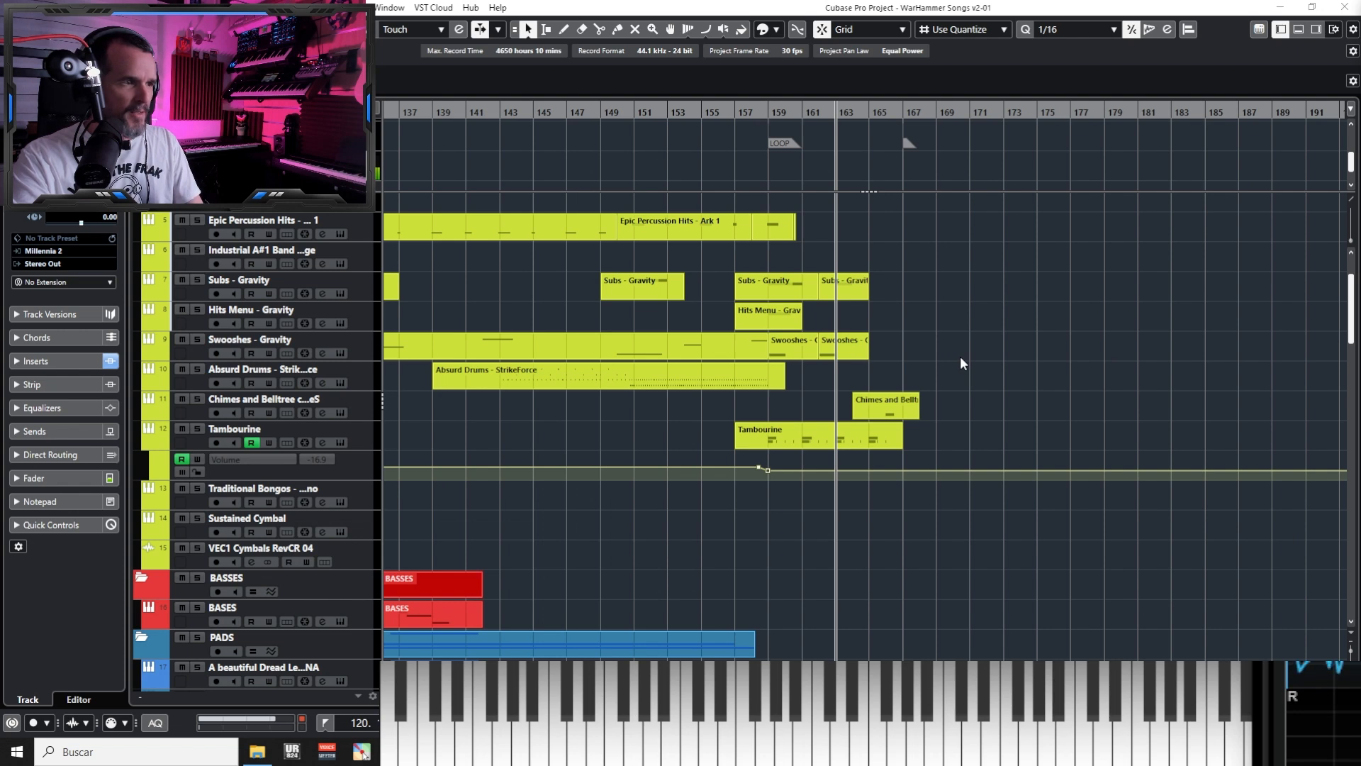
pyautogui.scroll(-10, 979, 356)
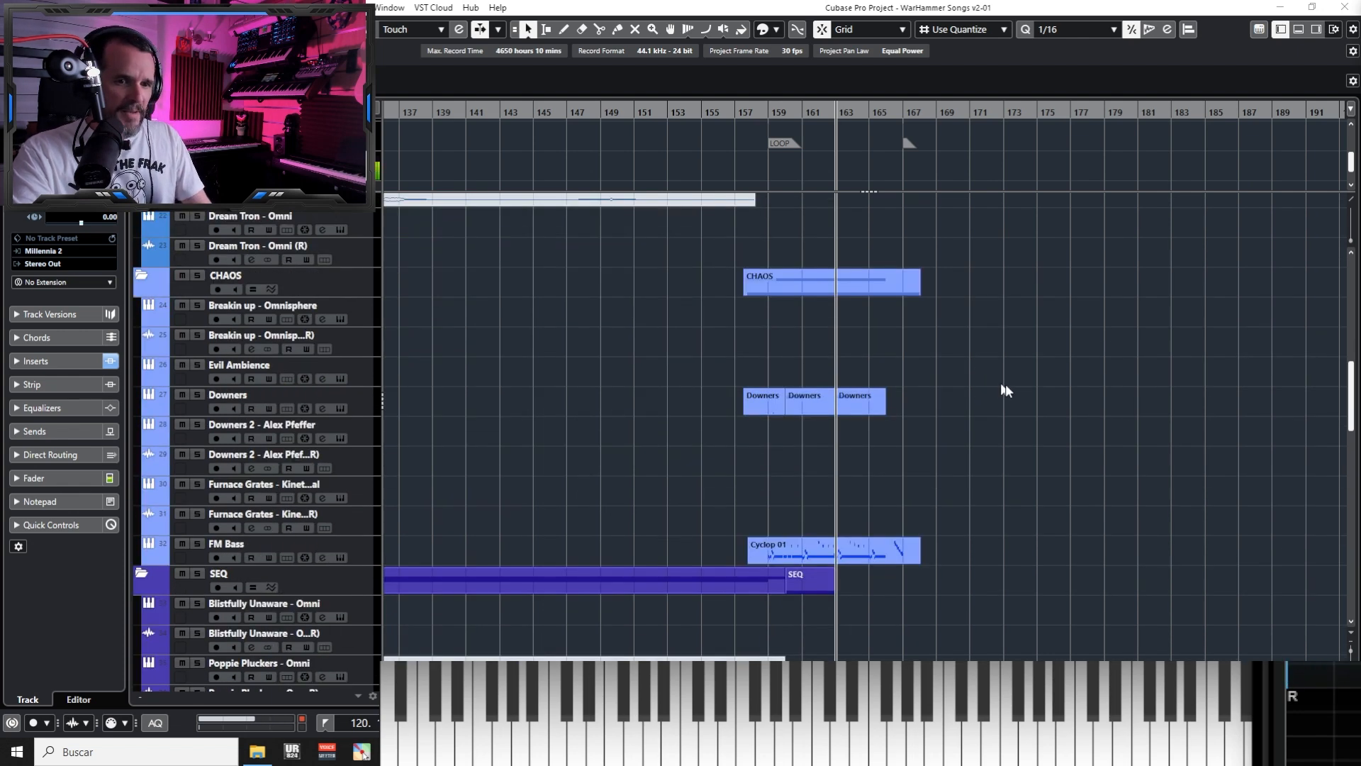
pyautogui.scroll(-10, 538, 537)
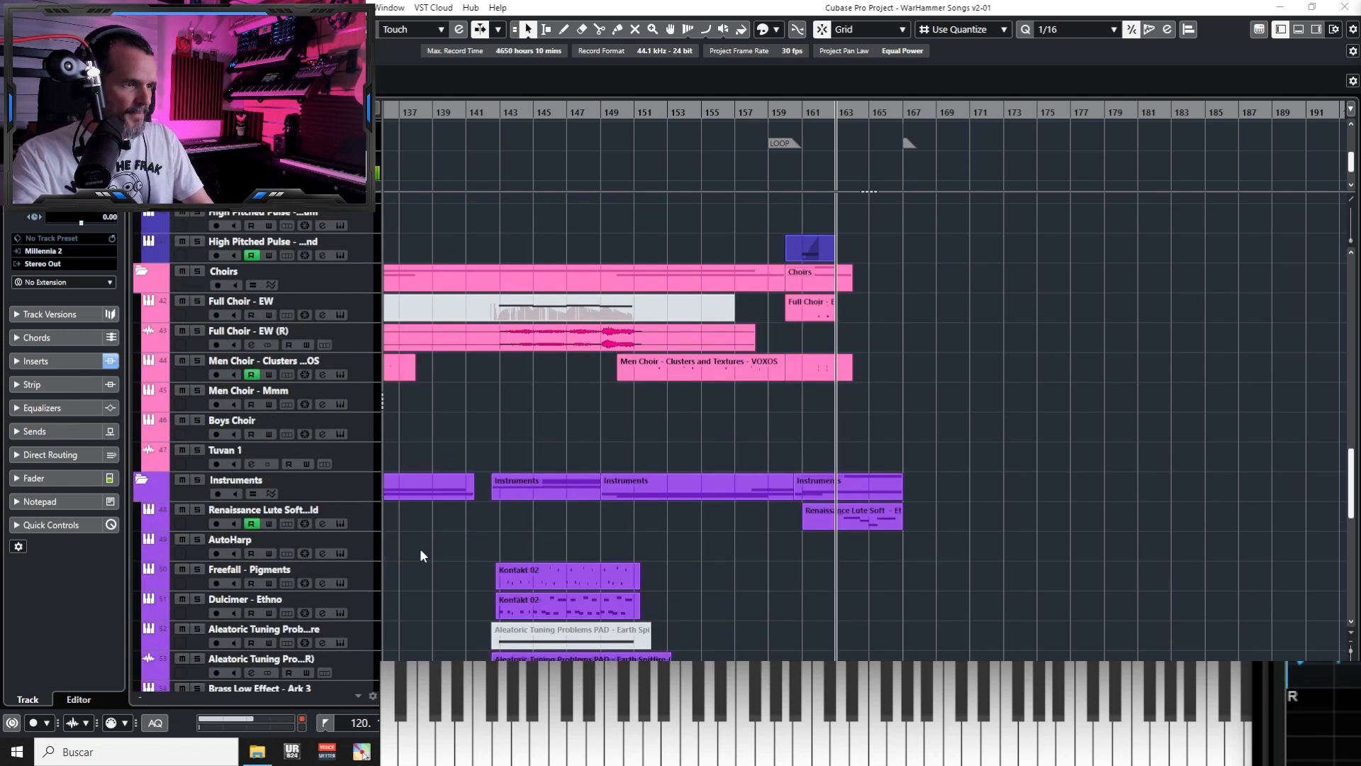
pyautogui.scroll(-7, 424, 549)
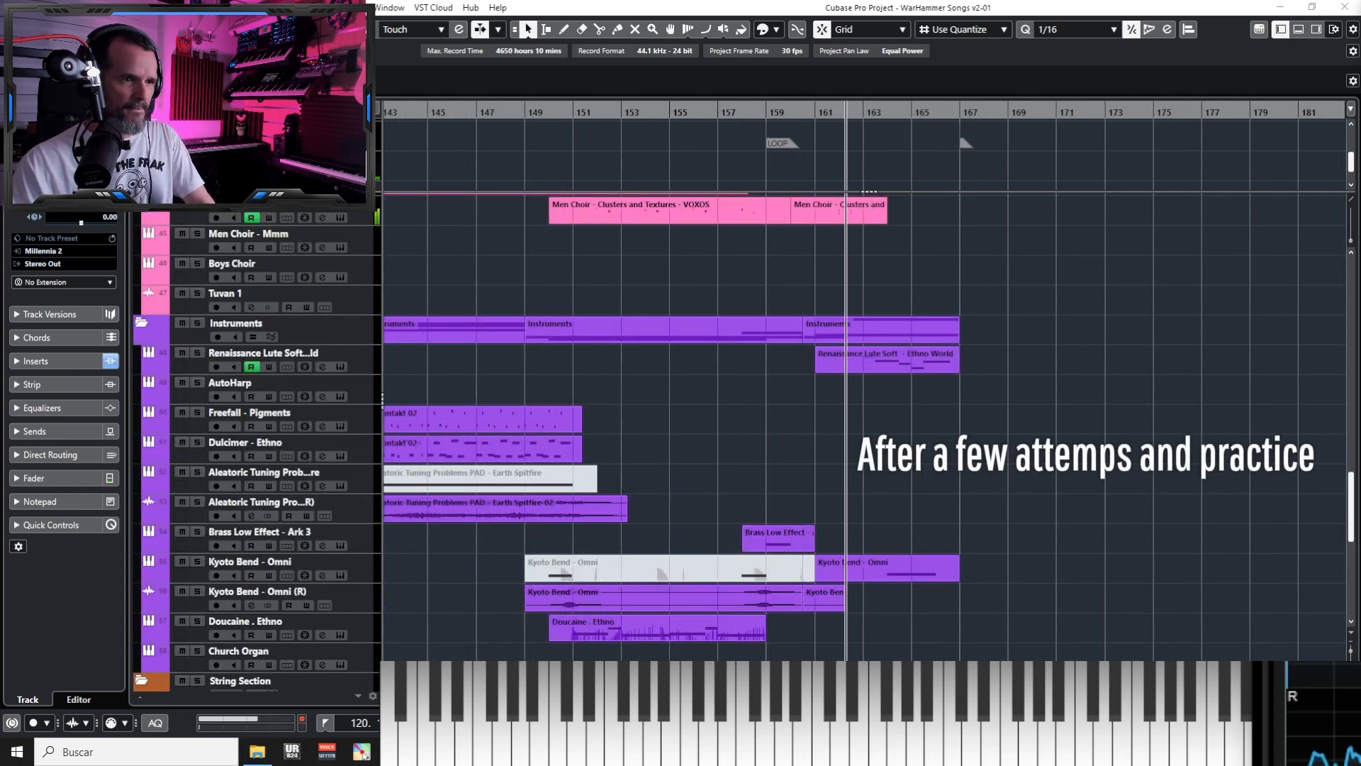
pyautogui.scroll(5, 923, 450)
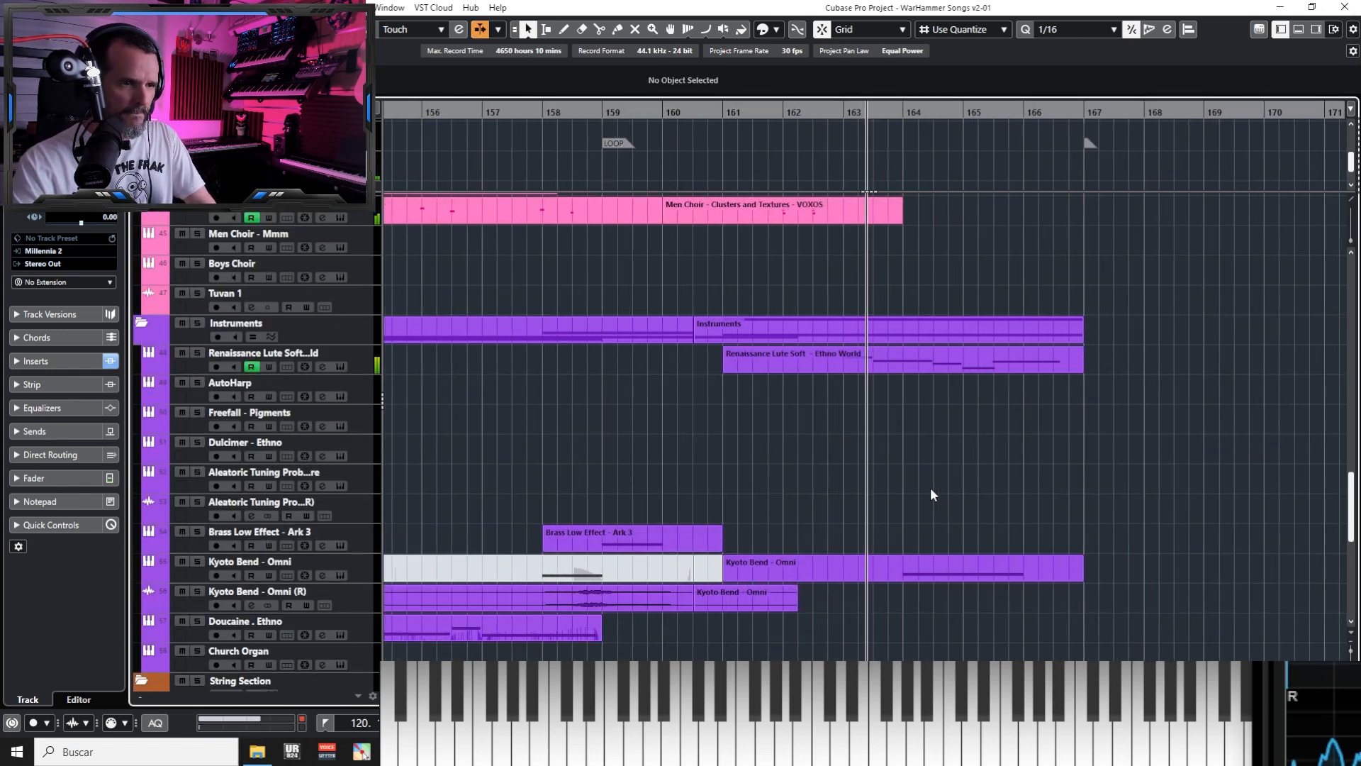
pyautogui.press('KP_Subtract')
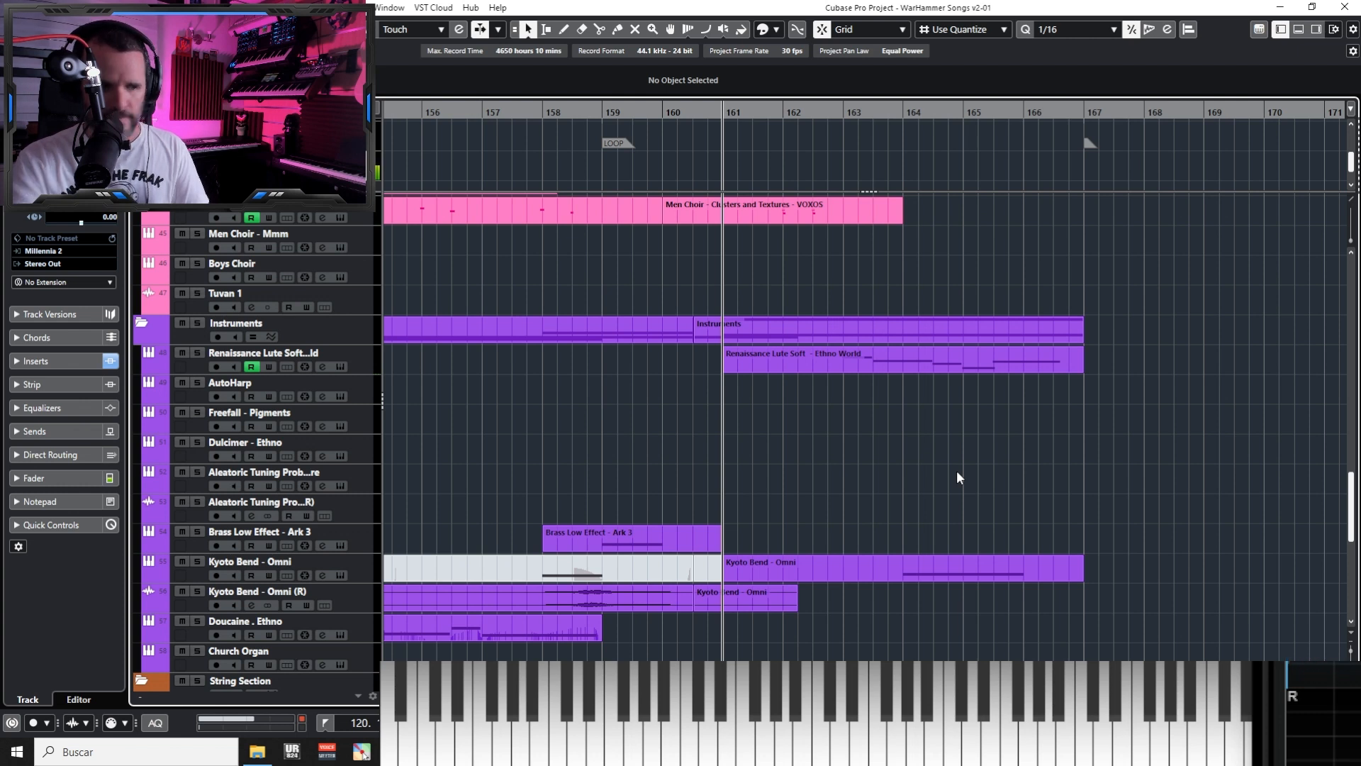
pyautogui.press('KP_Multiply')
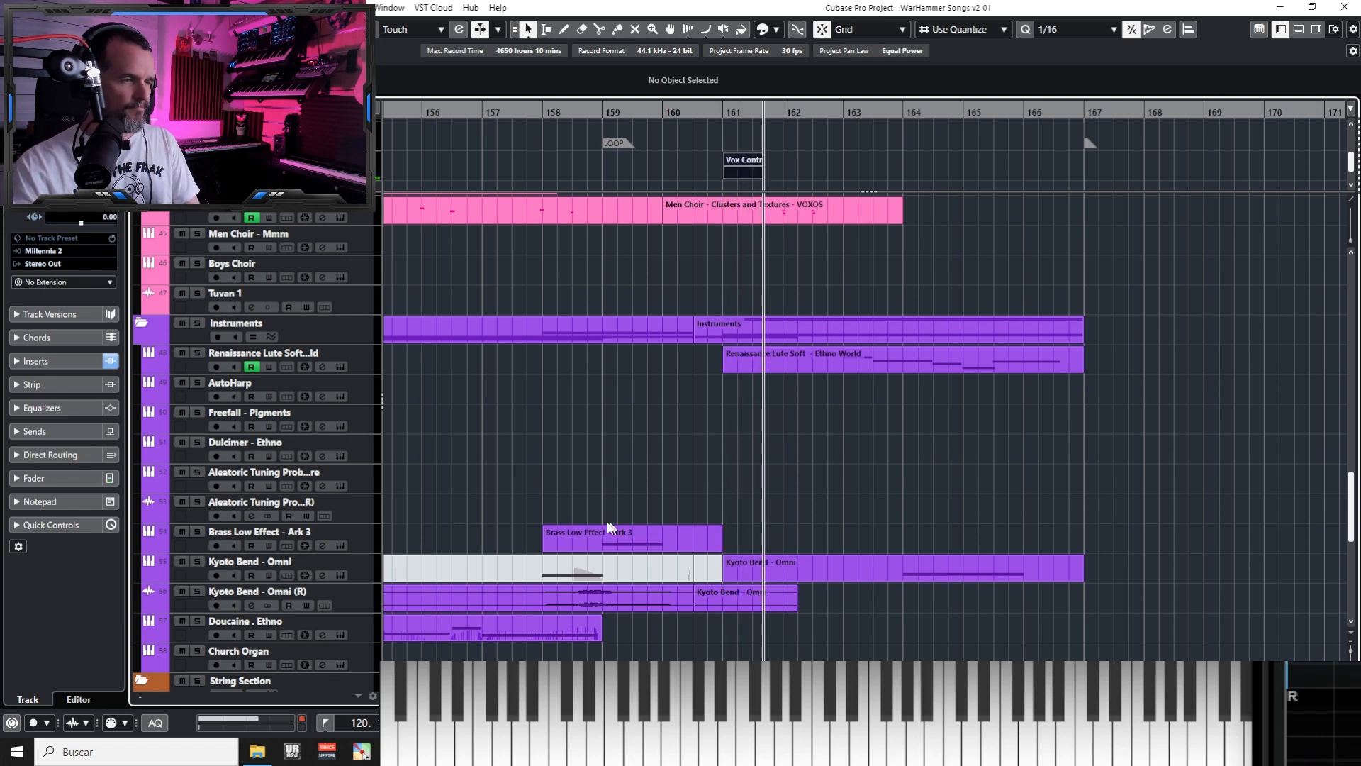
pyautogui.scroll(-10, 326, 483)
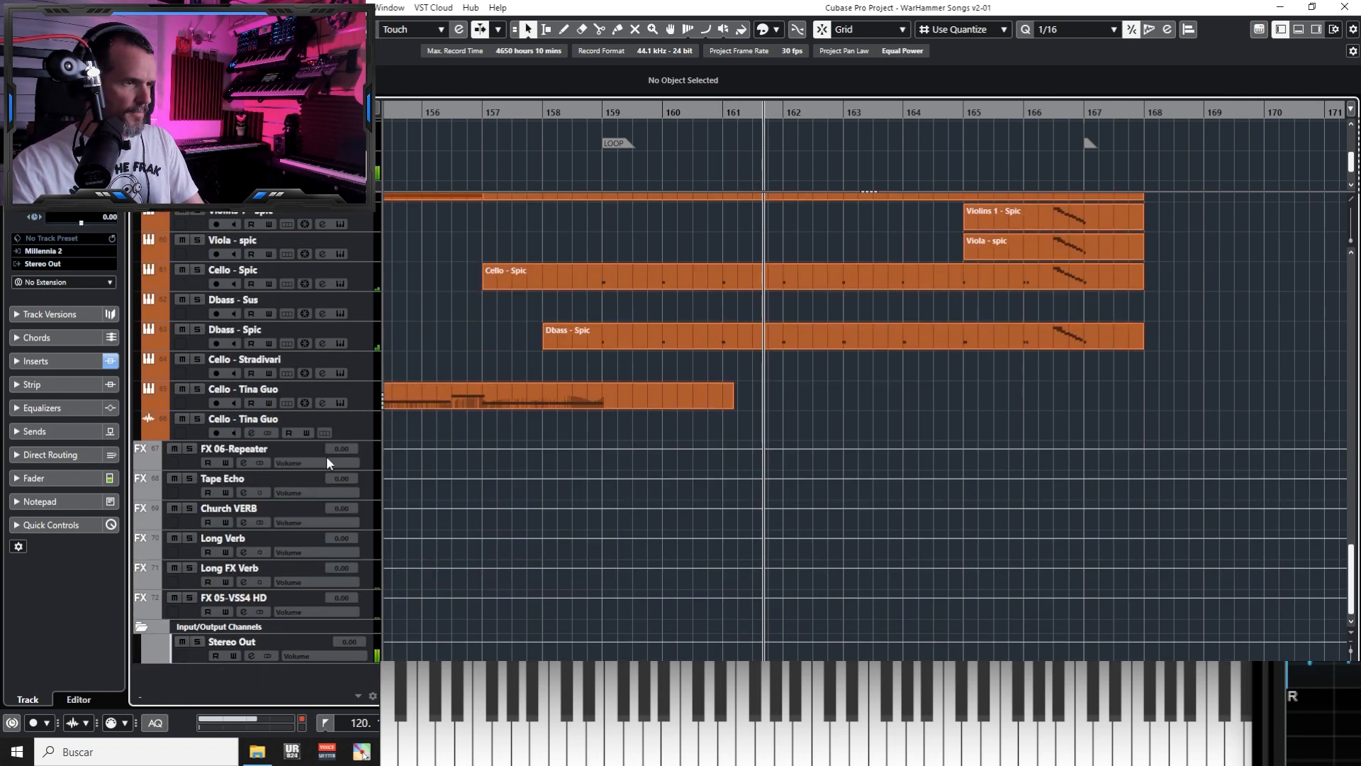
pyautogui.scroll(10, 328, 462)
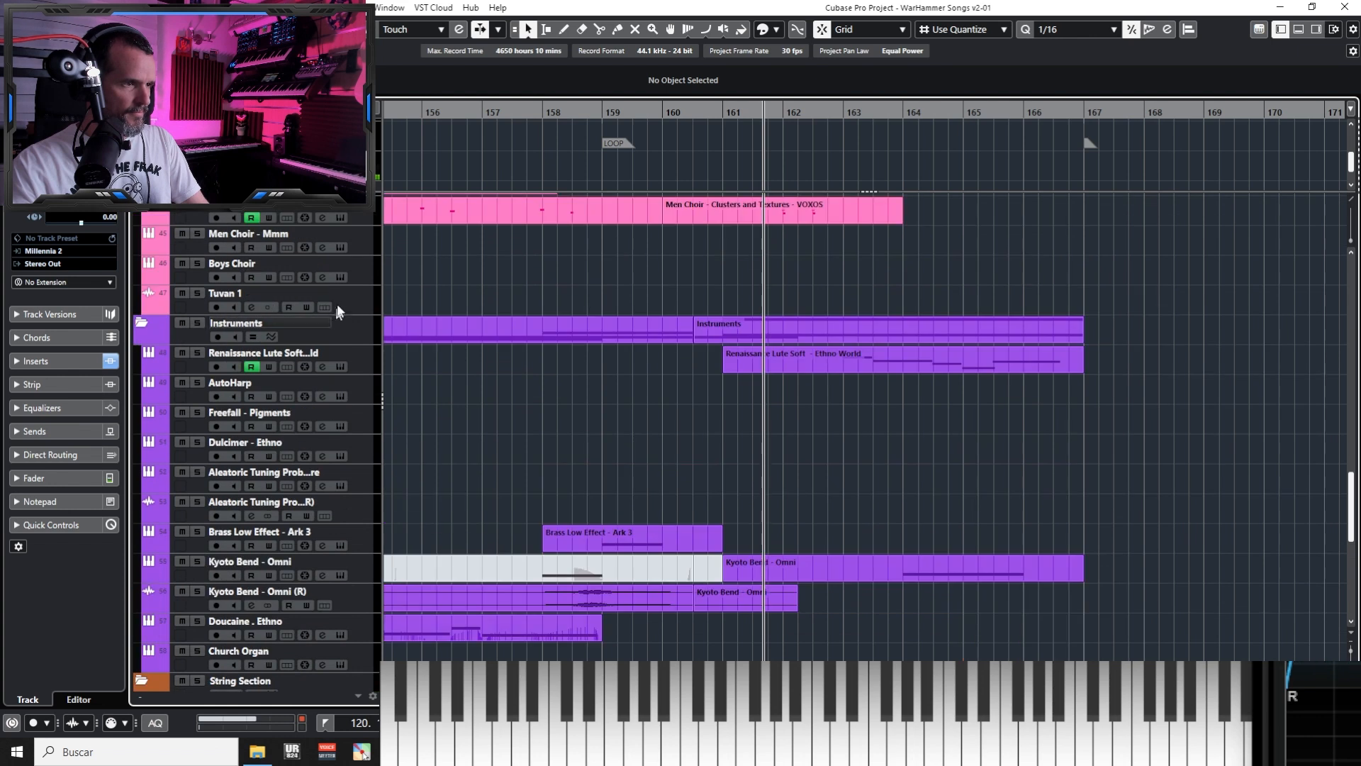
# Record a vocal take on the Tuvan 1 track from about bar 158 to bar 167
pyautogui.click(356, 299)
pyautogui.press('KP_Subtract')
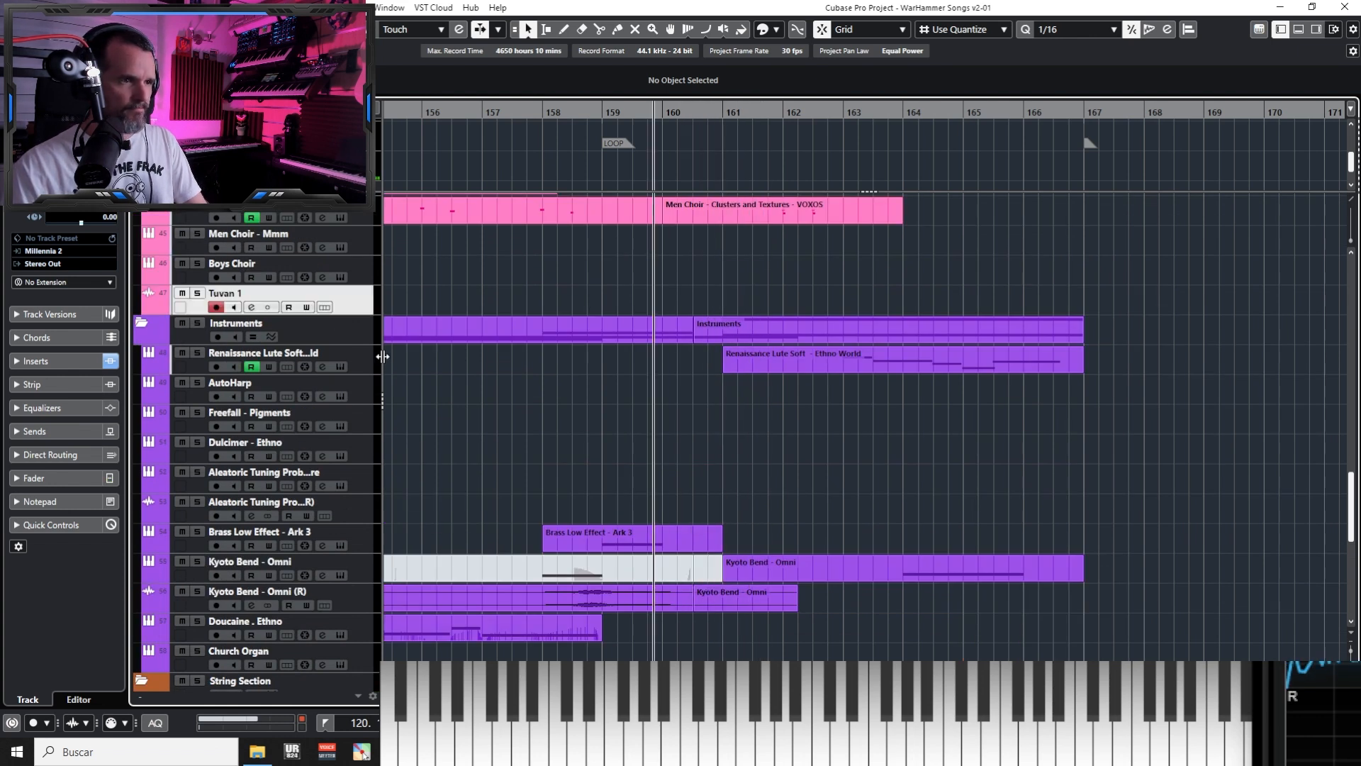
pyautogui.press('KP_Multiply')
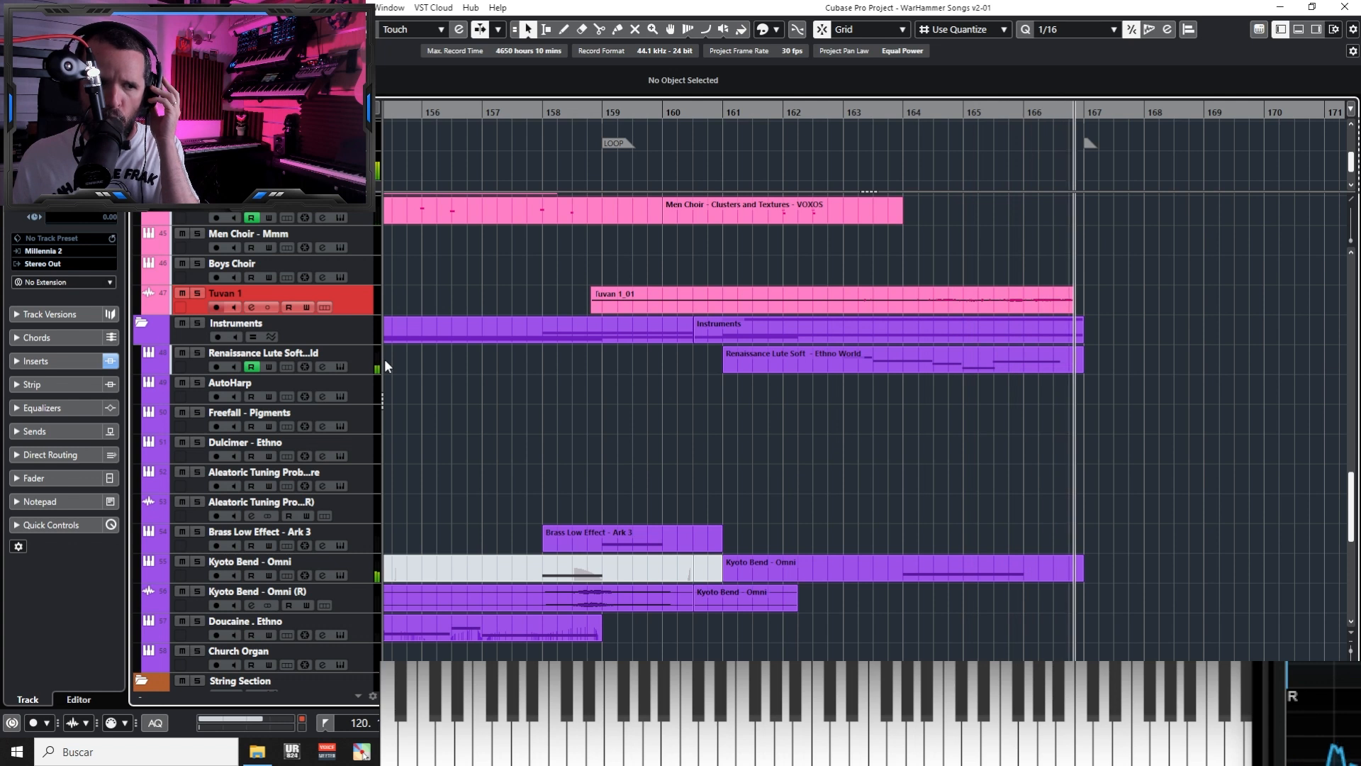
pyautogui.press('space')
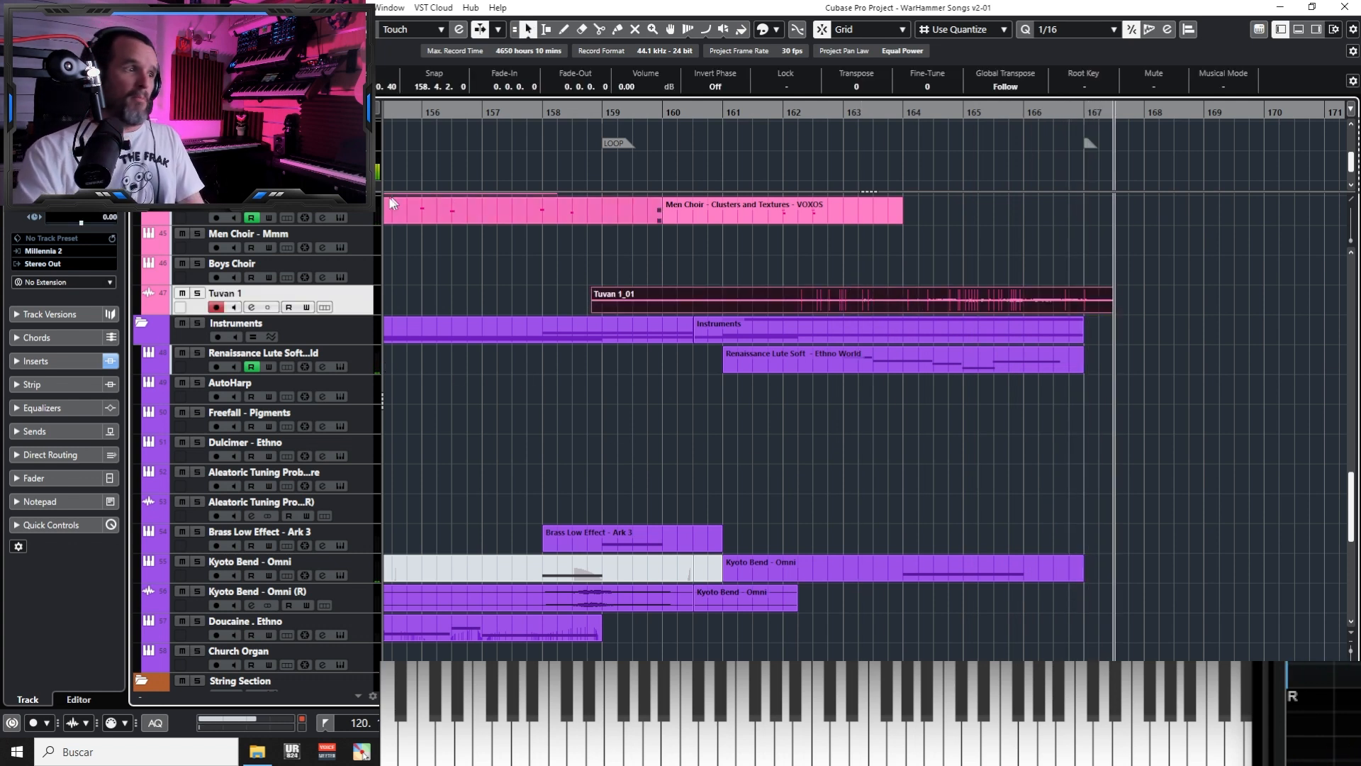
# Move the playhead to about bar 164.5 and increase the height of the Tuvan 1 track
pyautogui.click(283, 169)
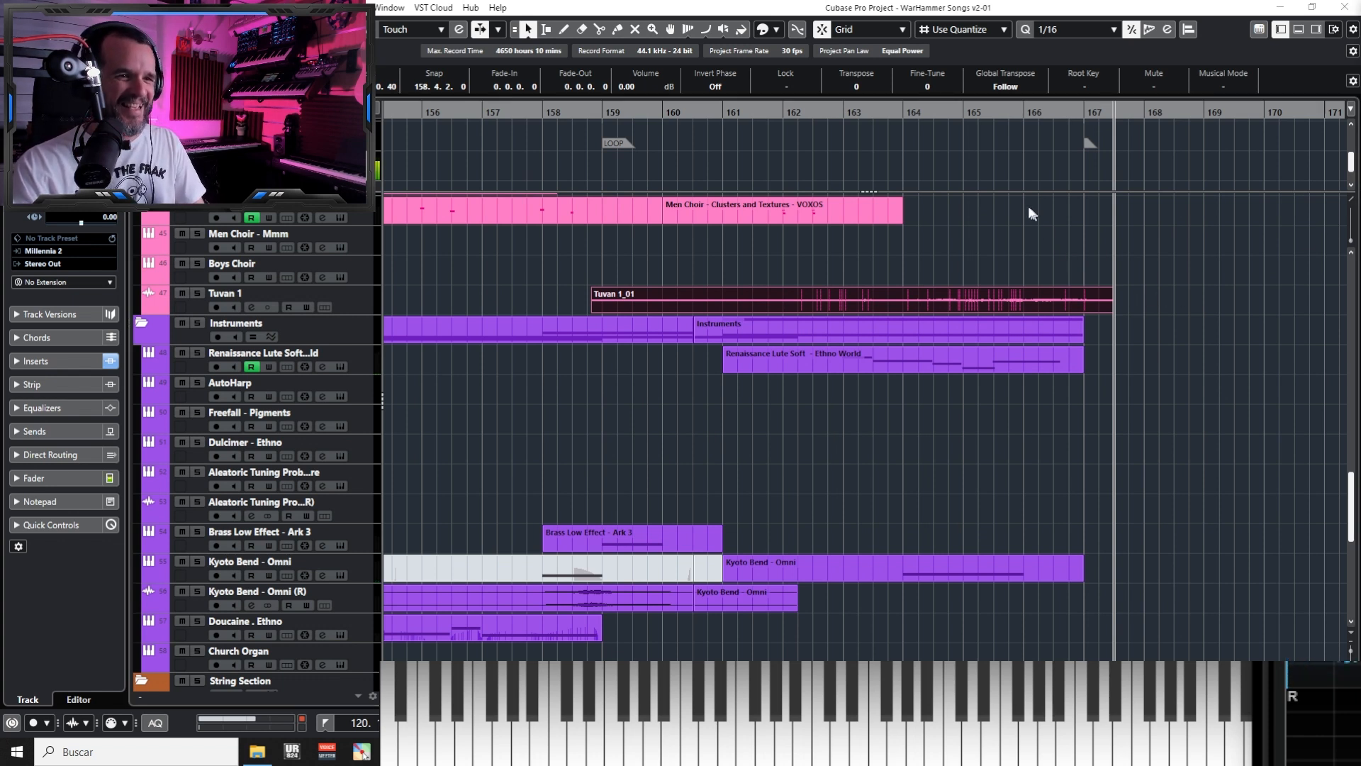
pyautogui.click(948, 111)
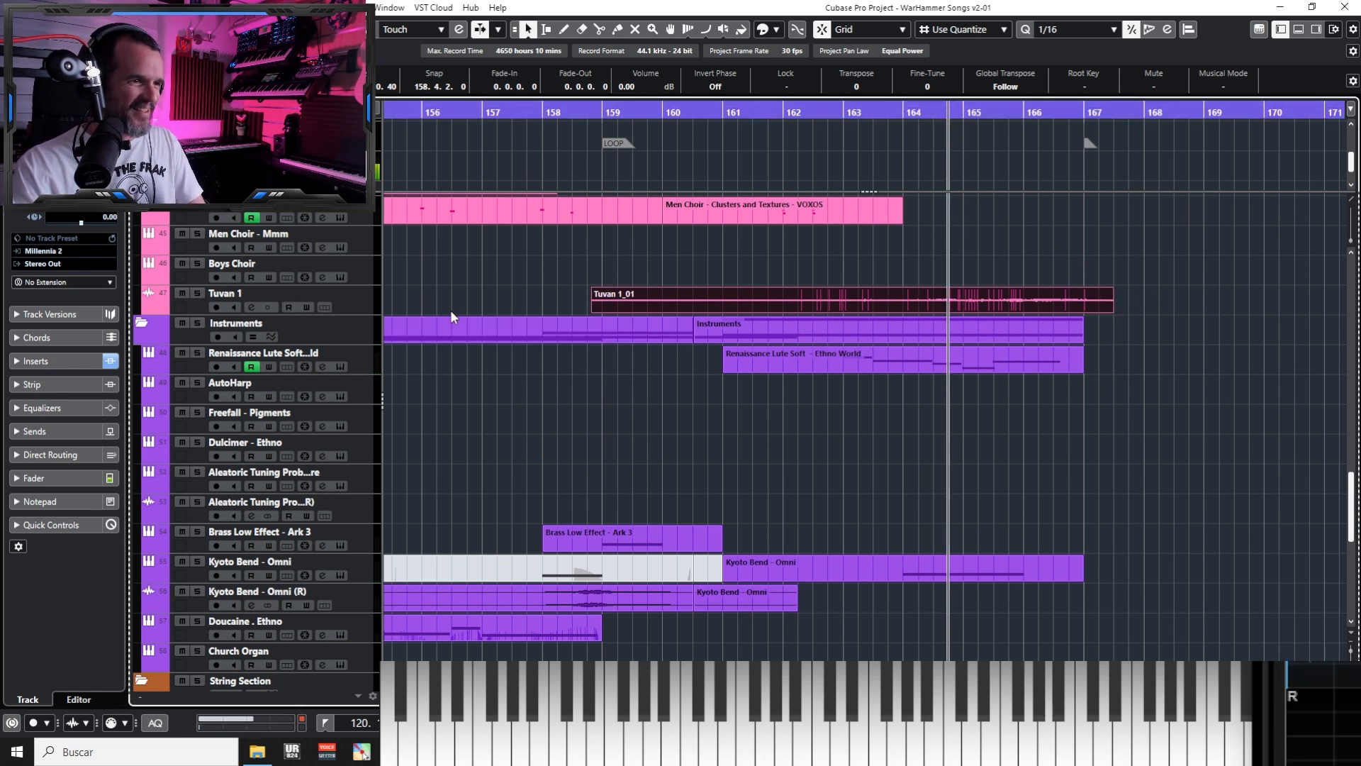
pyautogui.moveTo(368, 313); pyautogui.dragTo(368, 383)
# Split the Tuvan 1 recording just before bar 163, delete the silent part before the cut and select the rest
pyautogui.press('3')
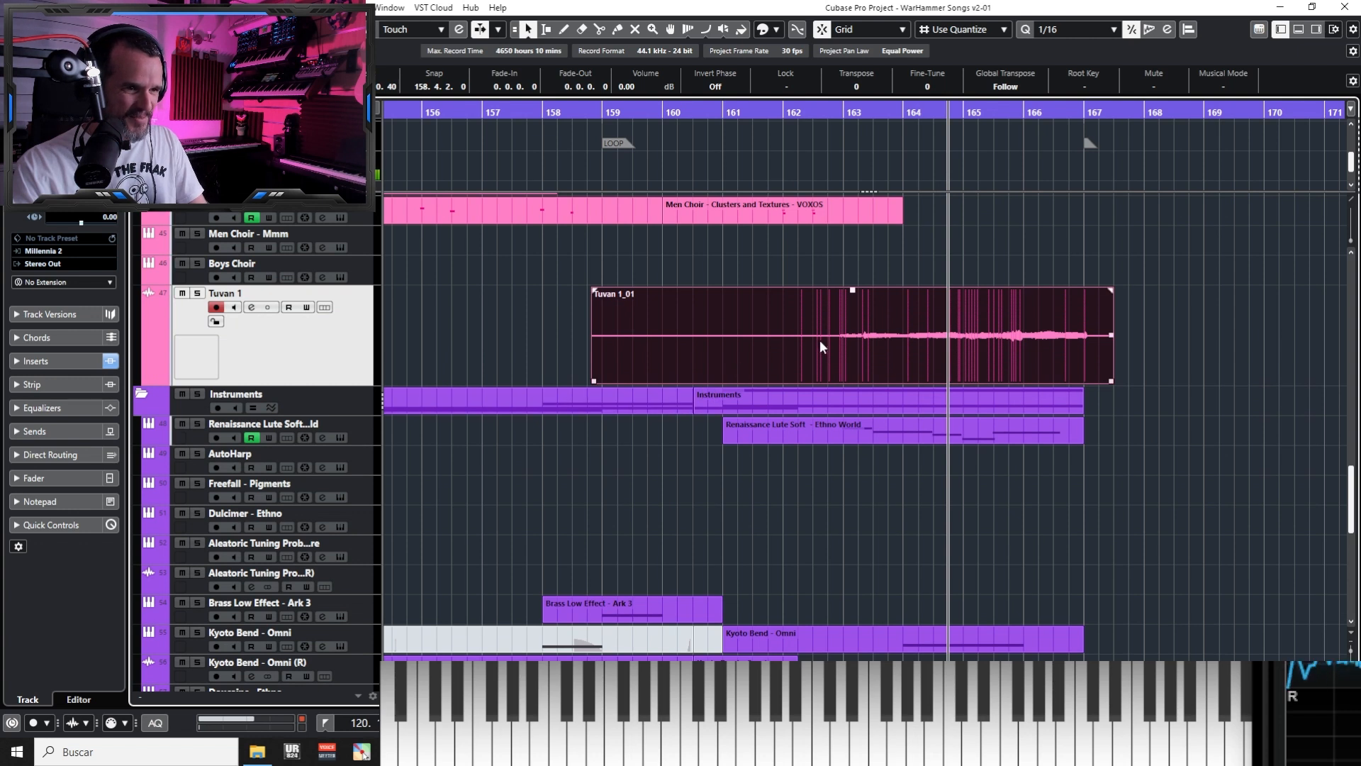
pyautogui.click(838, 347)
pyautogui.press('1')
pyautogui.click(811, 352)
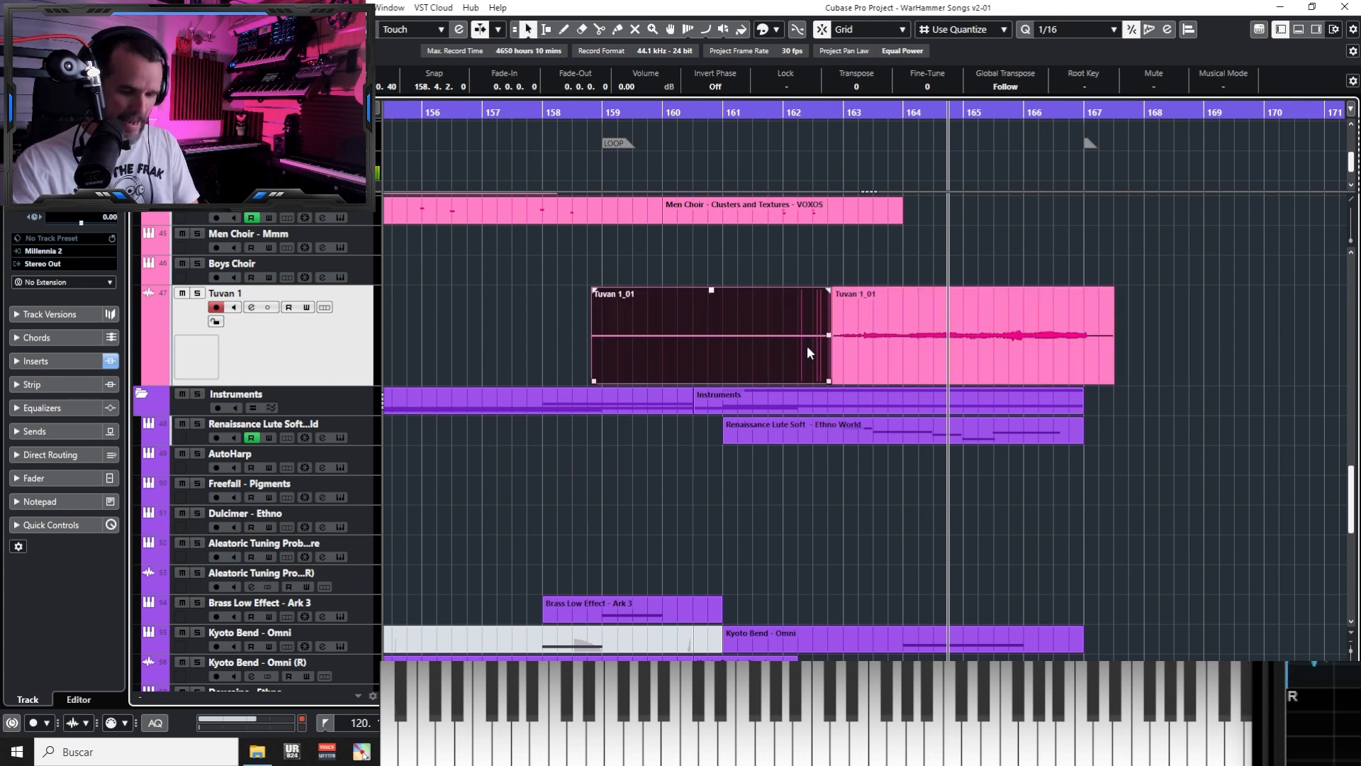
pyautogui.press('Delete')
pyautogui.click(1031, 304)
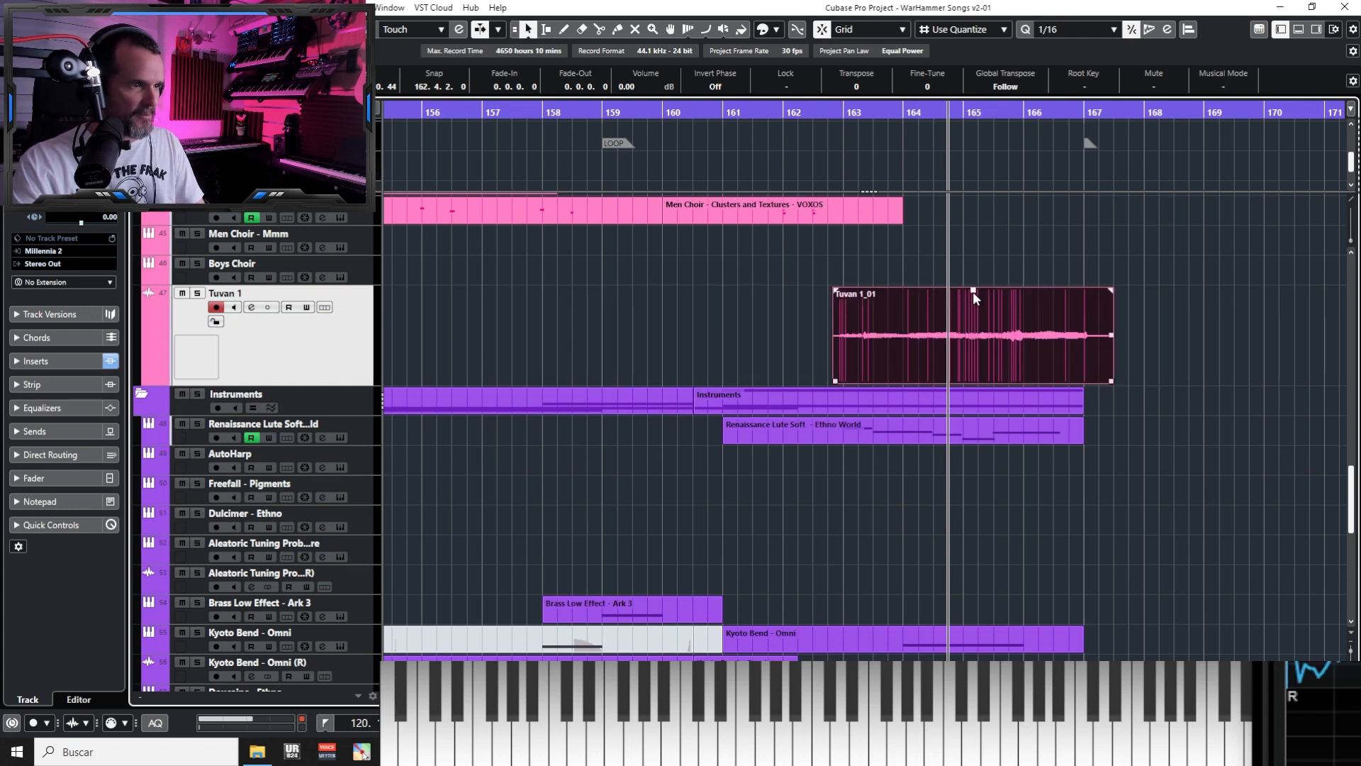
# Play the Tuvan 1 track soloed and open its recording in the Sample Editor, showing the pitch segments from bar 163 to 167
pyautogui.press('space')
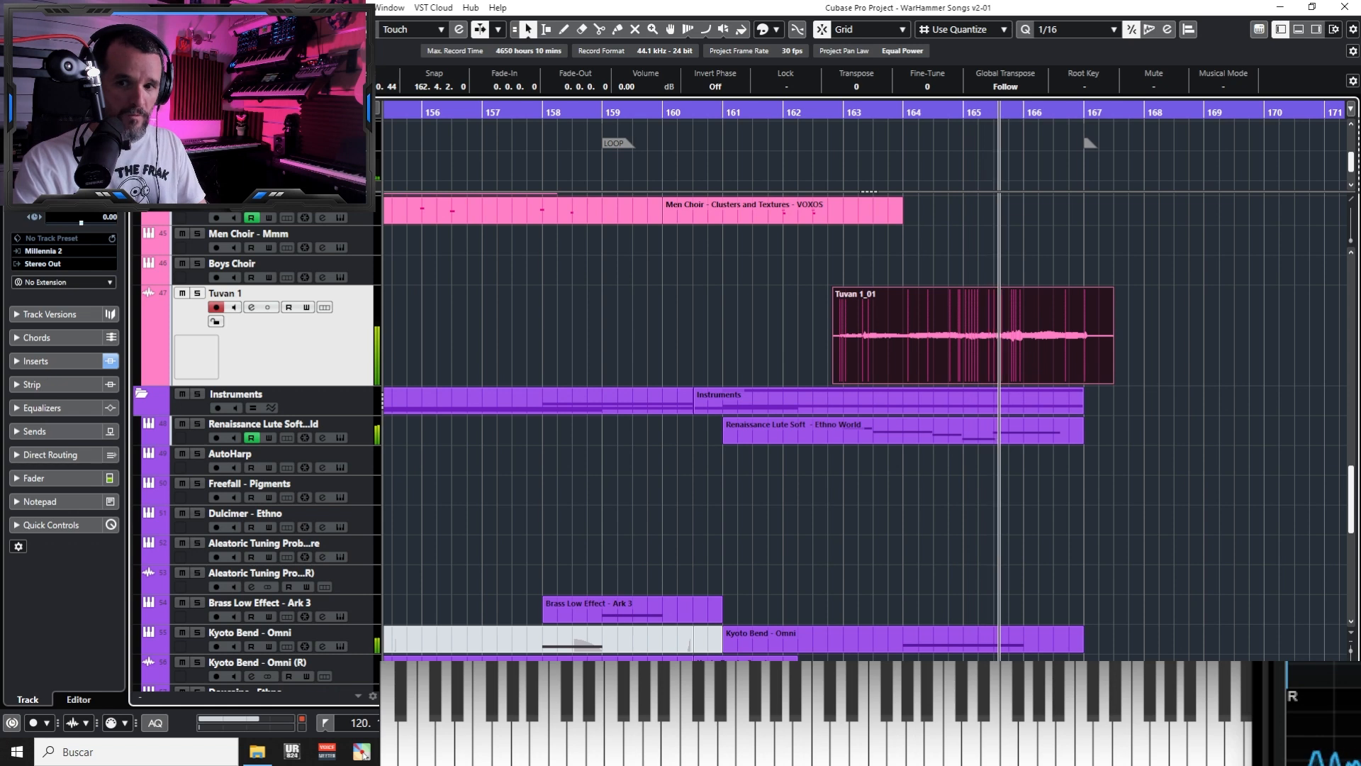
pyautogui.press('s')
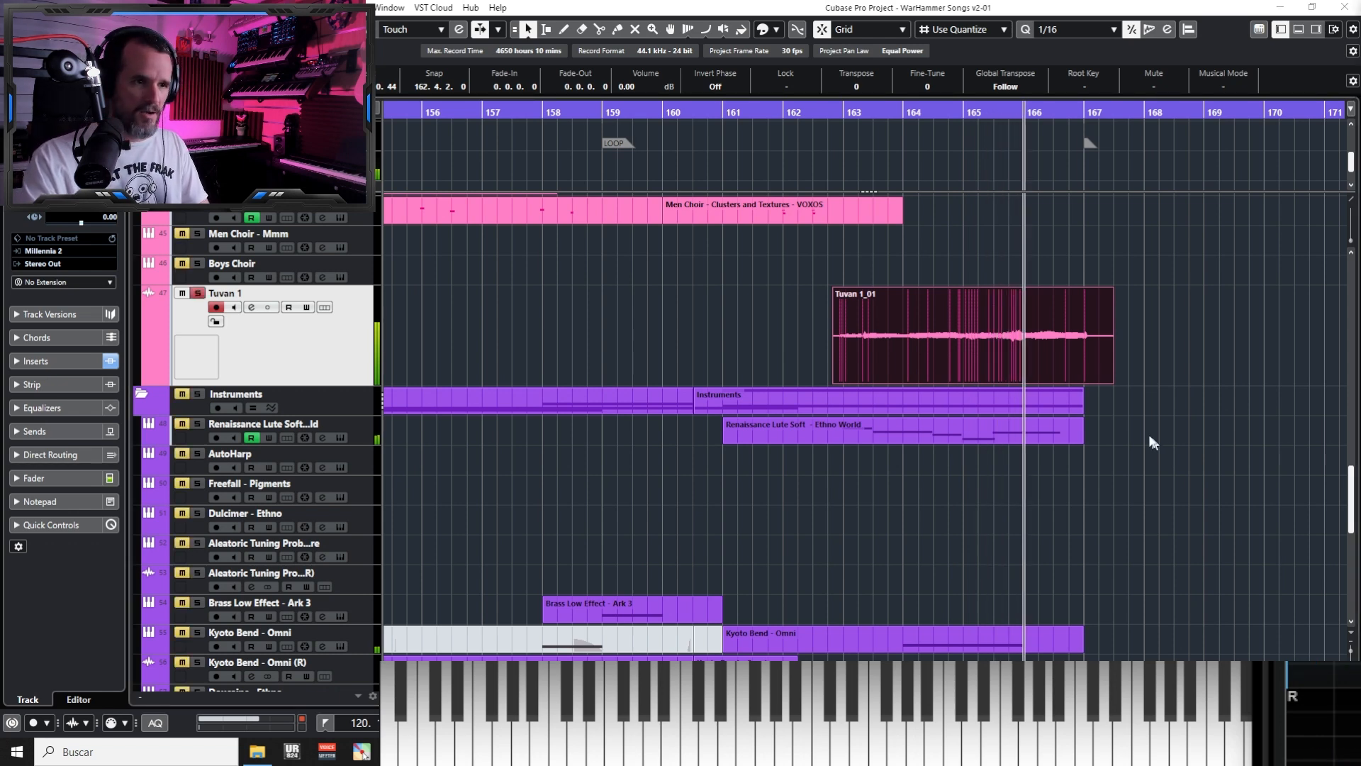
pyautogui.doubleClick(942, 352)
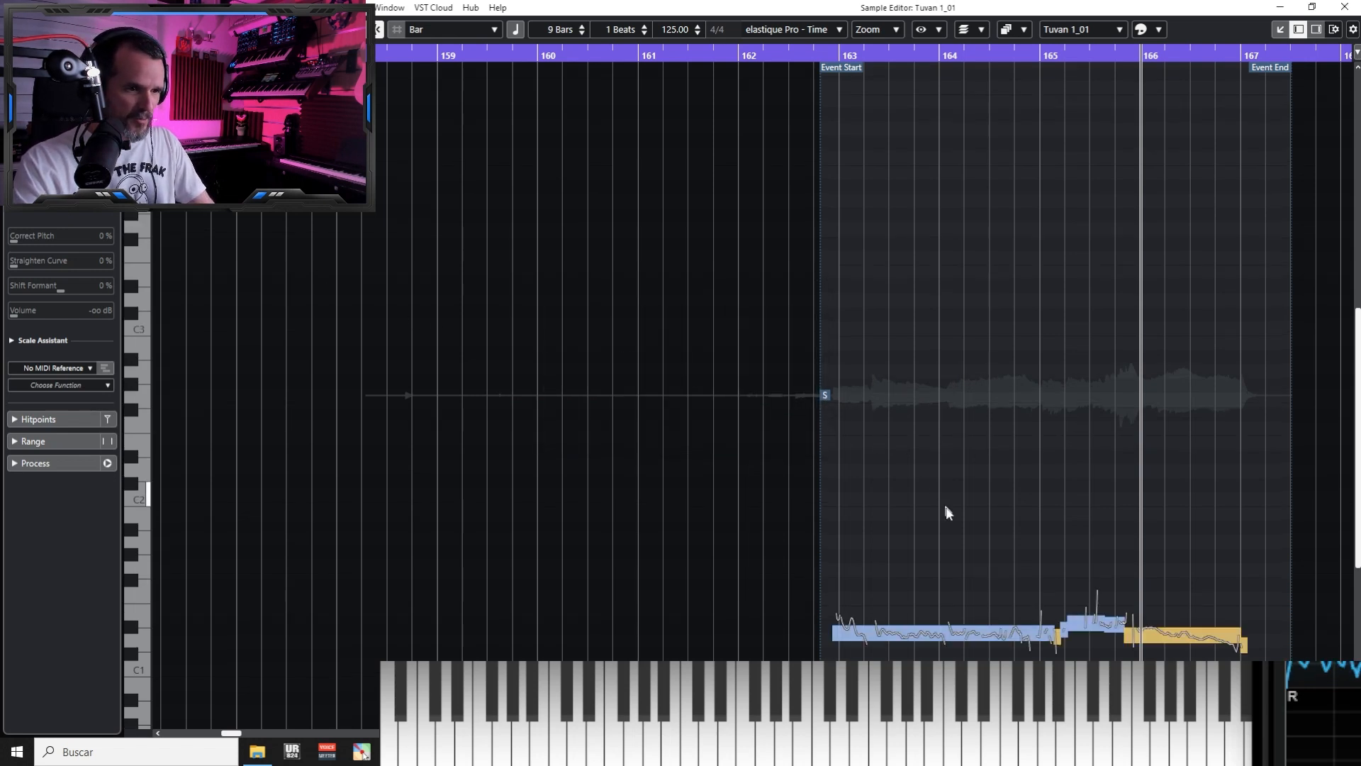
pyautogui.scroll(3, 961, 543)
pyautogui.scroll(-3, 961, 543)
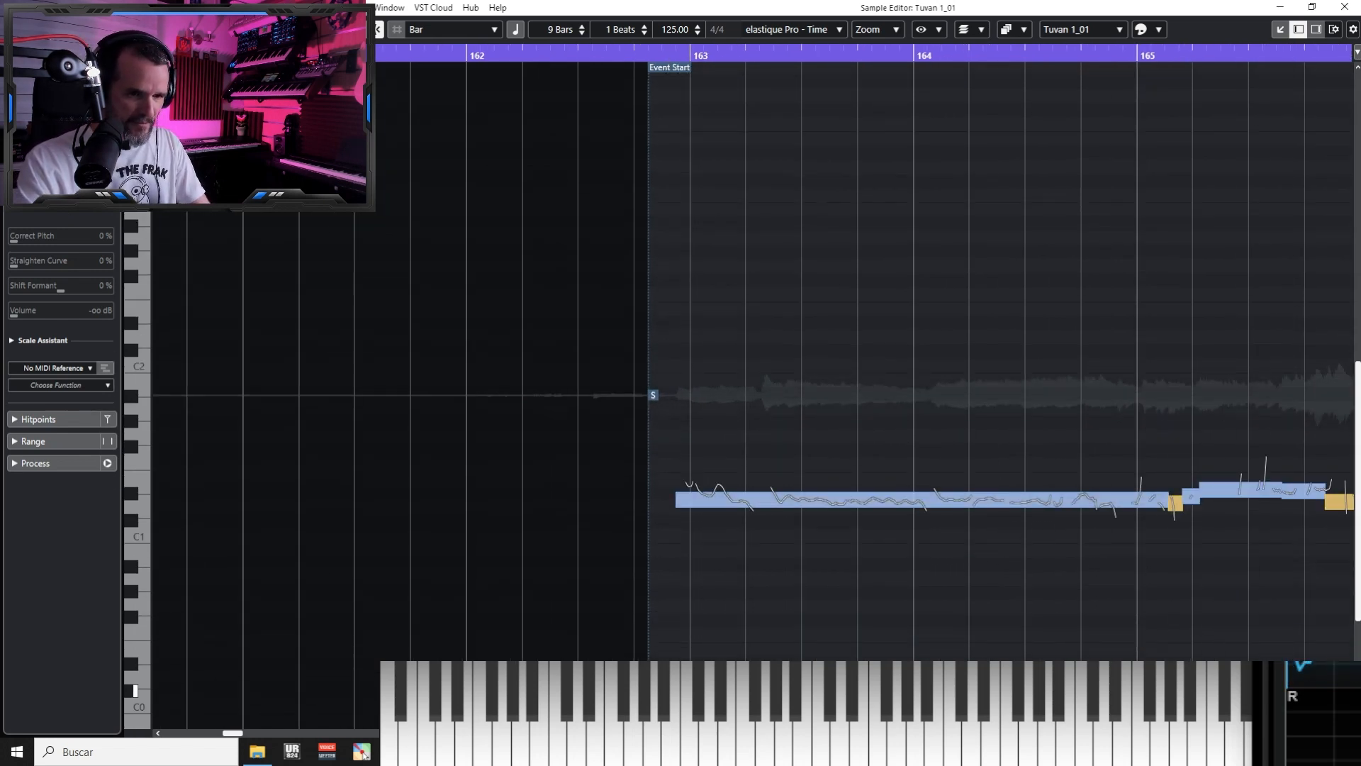
pyautogui.scroll(-3, 1242, 632)
pyautogui.hscroll(3, 936, 583)
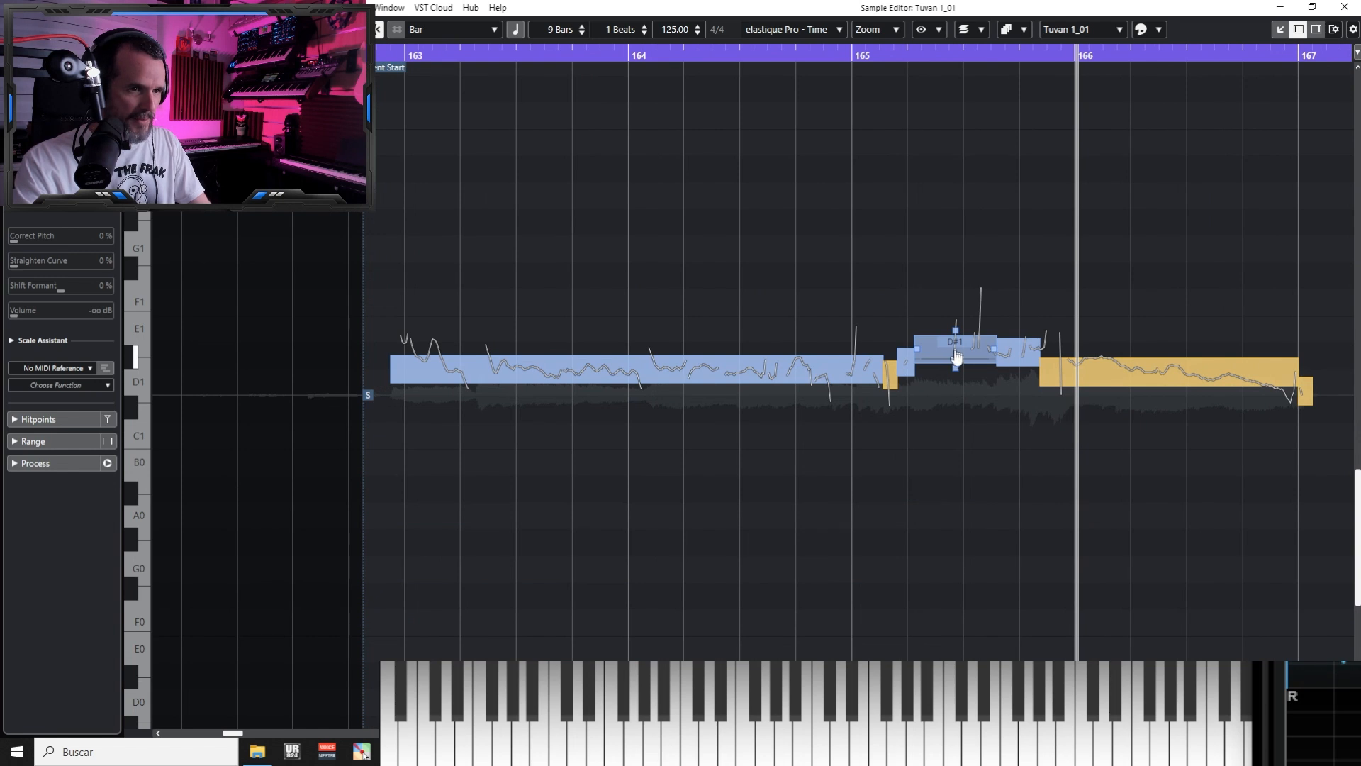
# Lower the main VariAudio segments to the centre of D1 and split the last long one at about bar 166.5
pyautogui.moveTo(956, 356); pyautogui.dragTo(956, 383)
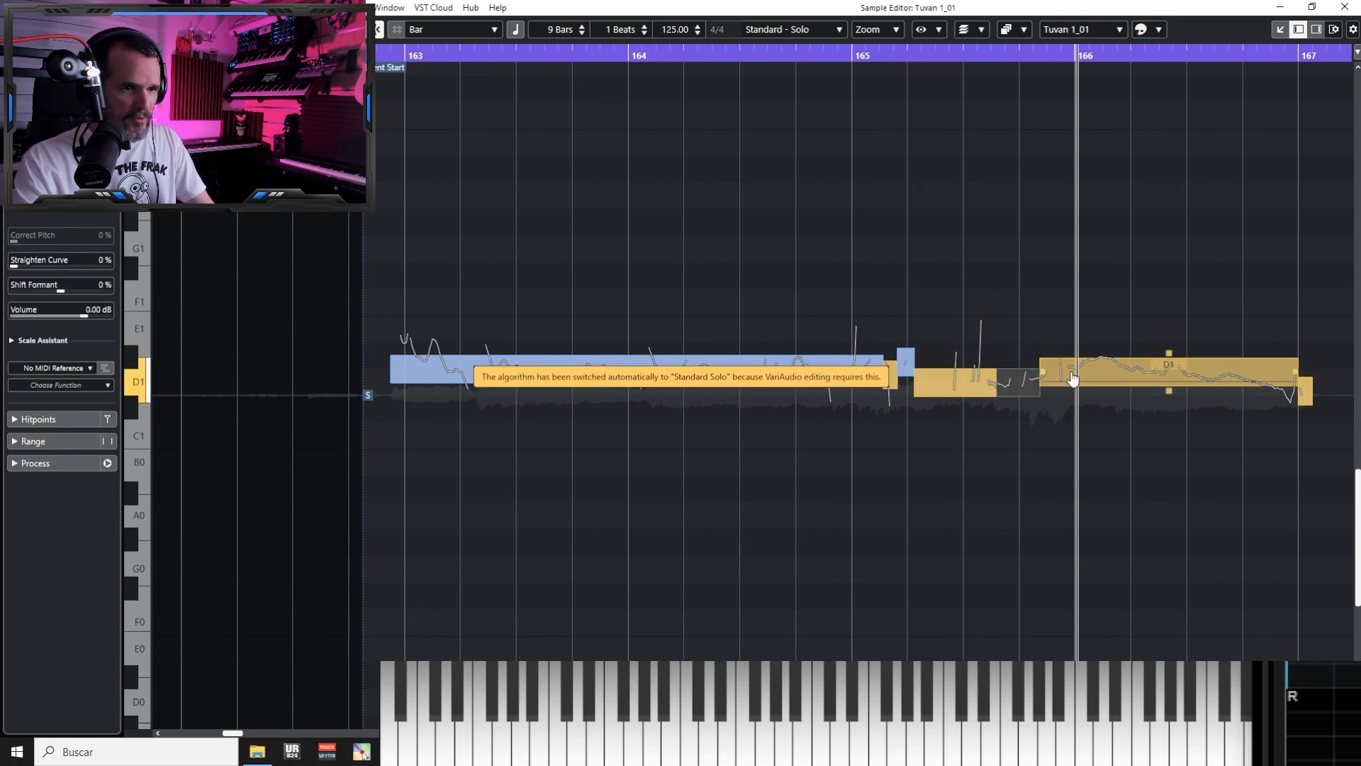
pyautogui.moveTo(1072, 379); pyautogui.dragTo(1073, 390)
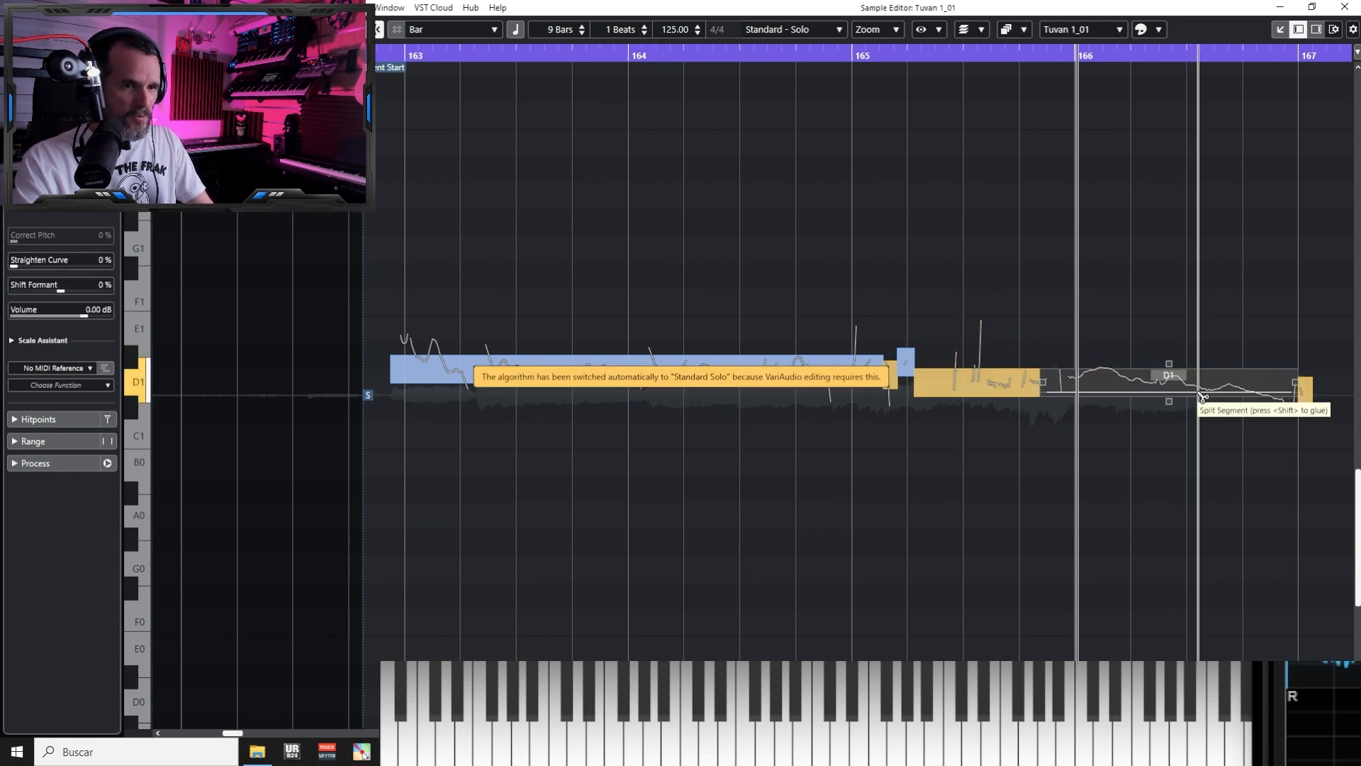
pyautogui.click(1200, 395)
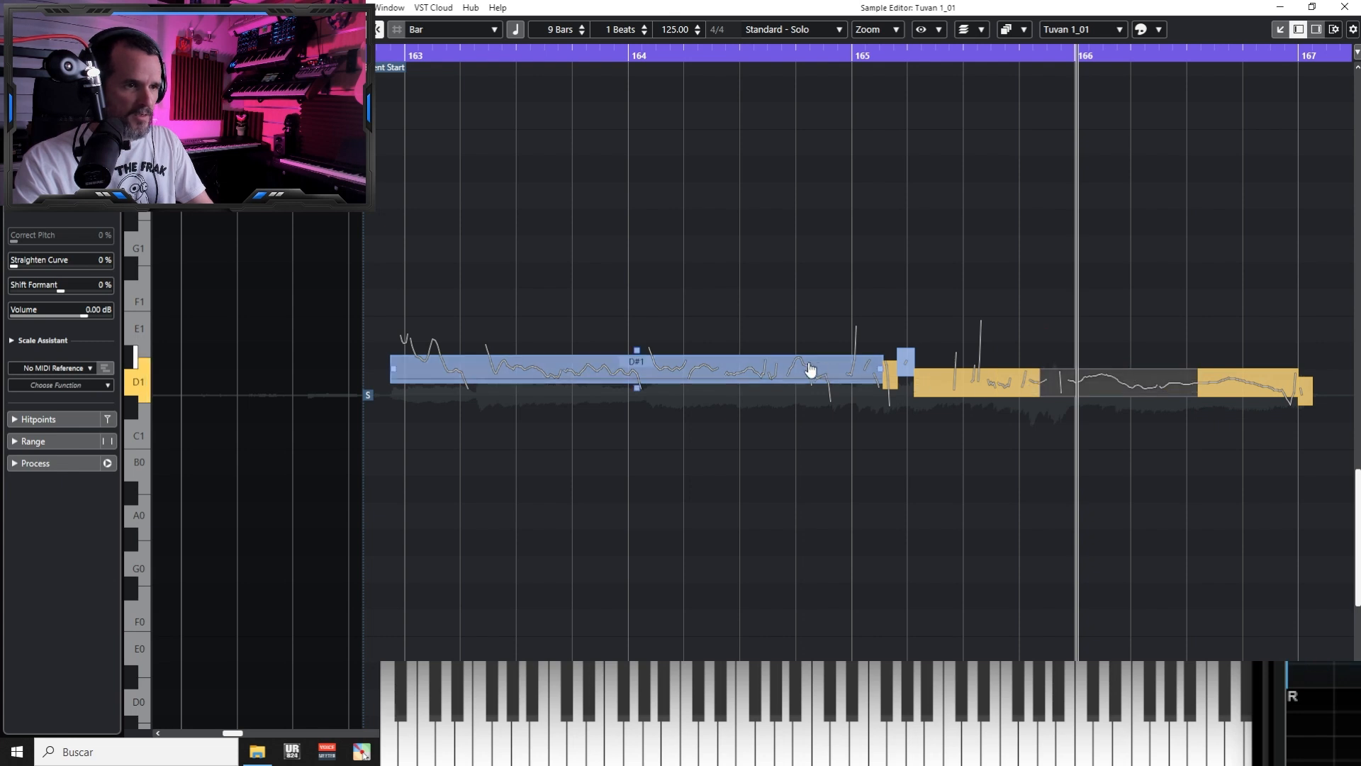
pyautogui.moveTo(811, 369); pyautogui.dragTo(808, 383)
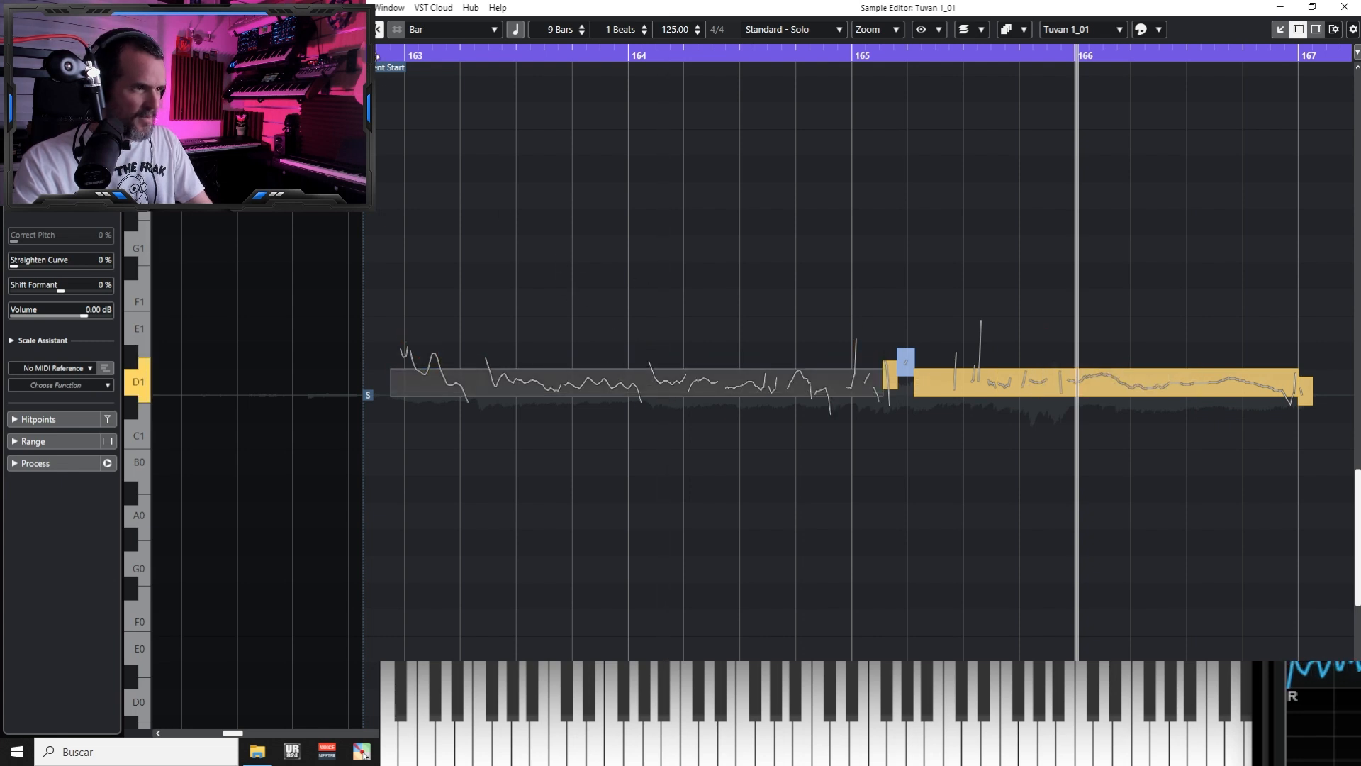
# Play the take from bar 163, split the first long segment shortly after that bar and set its longer part's Correct Pitch to 38%
pyautogui.click(389, 55)
pyautogui.press('space')
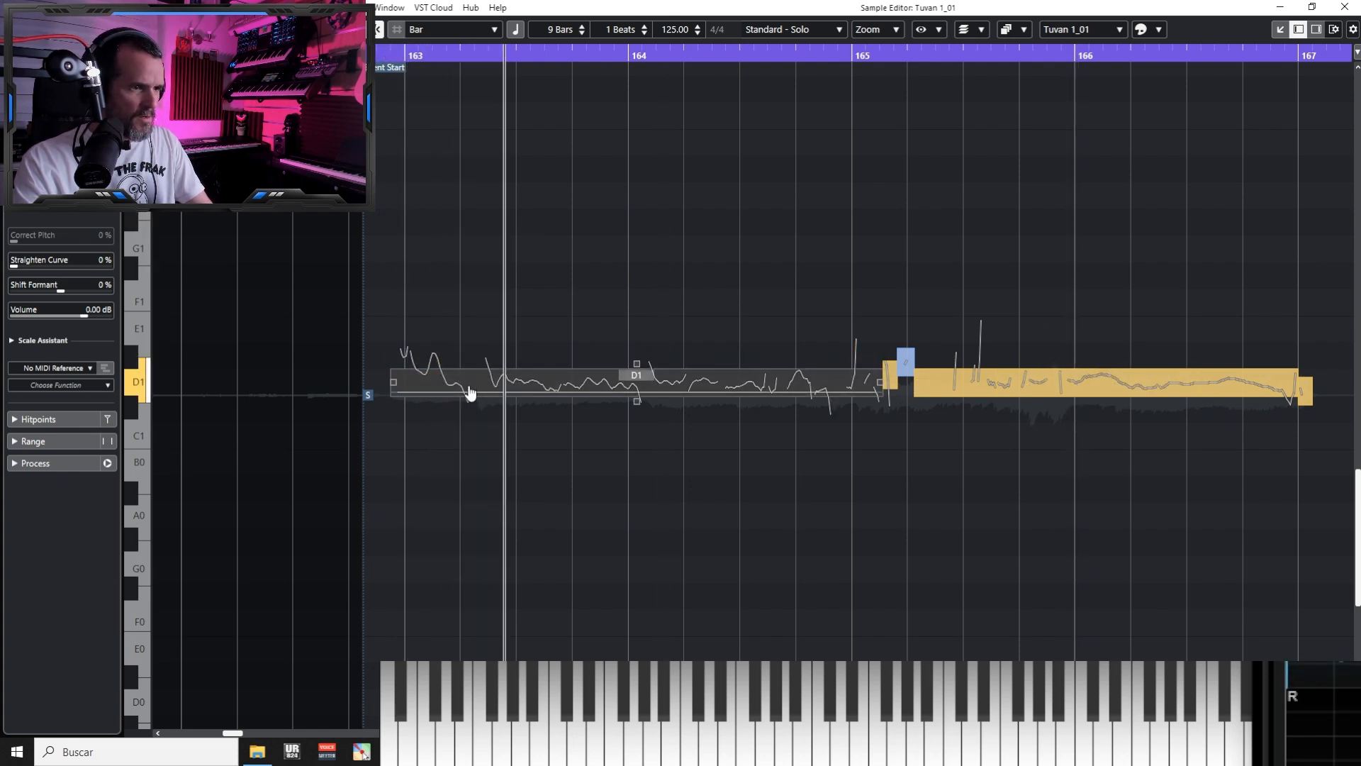
pyautogui.click(470, 394)
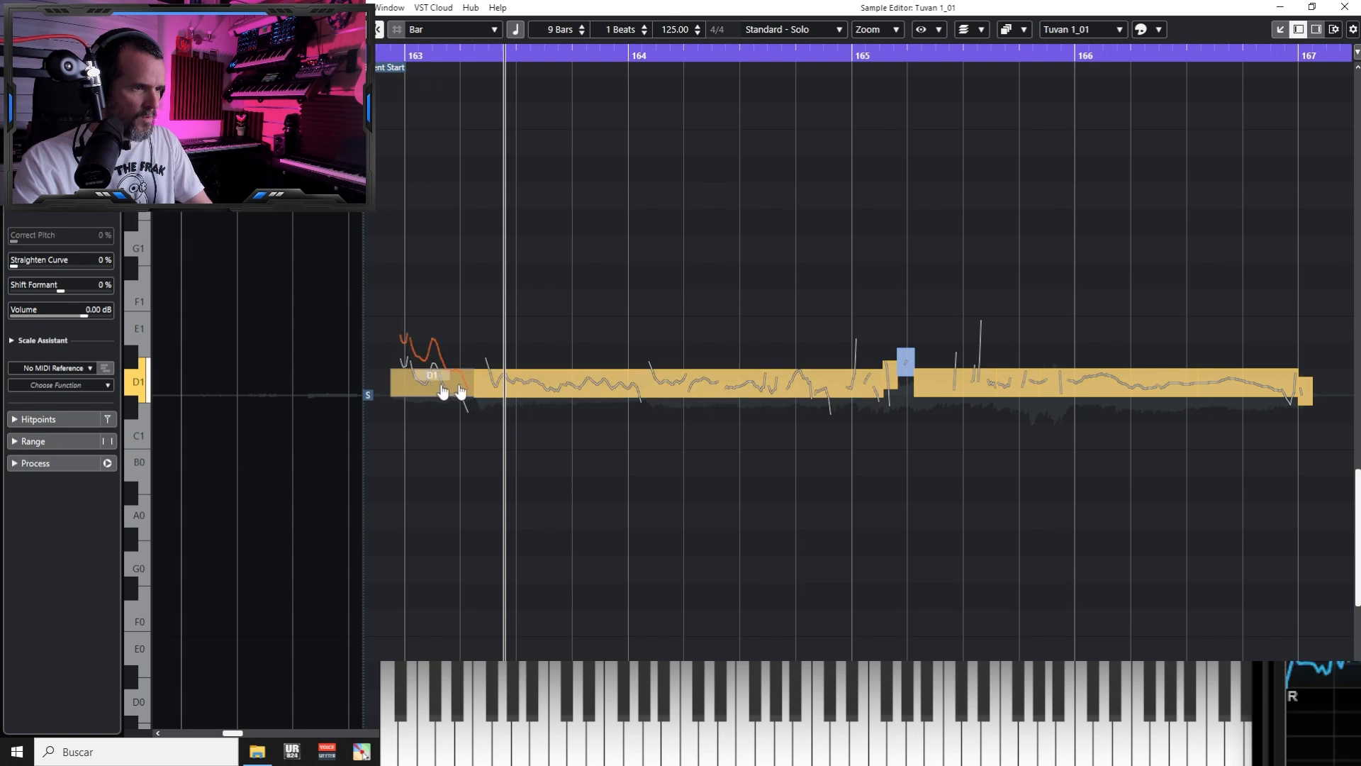
pyautogui.click(513, 383)
pyautogui.moveTo(44, 241); pyautogui.dragTo(49, 242)
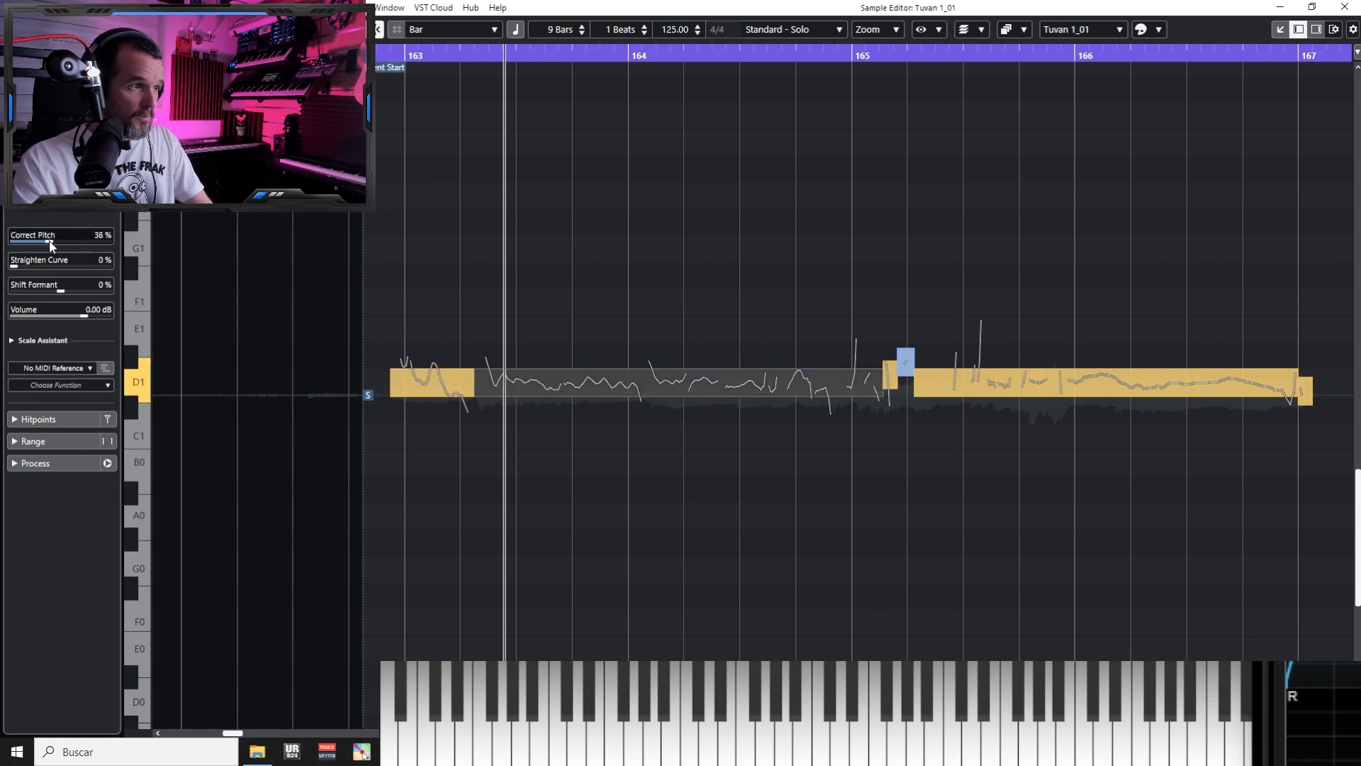
# Set Straighten Curve to 37% on the short opening segment and move the two small segments just after bar 165 to D1
pyautogui.keyDown('alt'); pyautogui.click(430, 389); pyautogui.keyUp('alt')
pyautogui.click(431, 390)
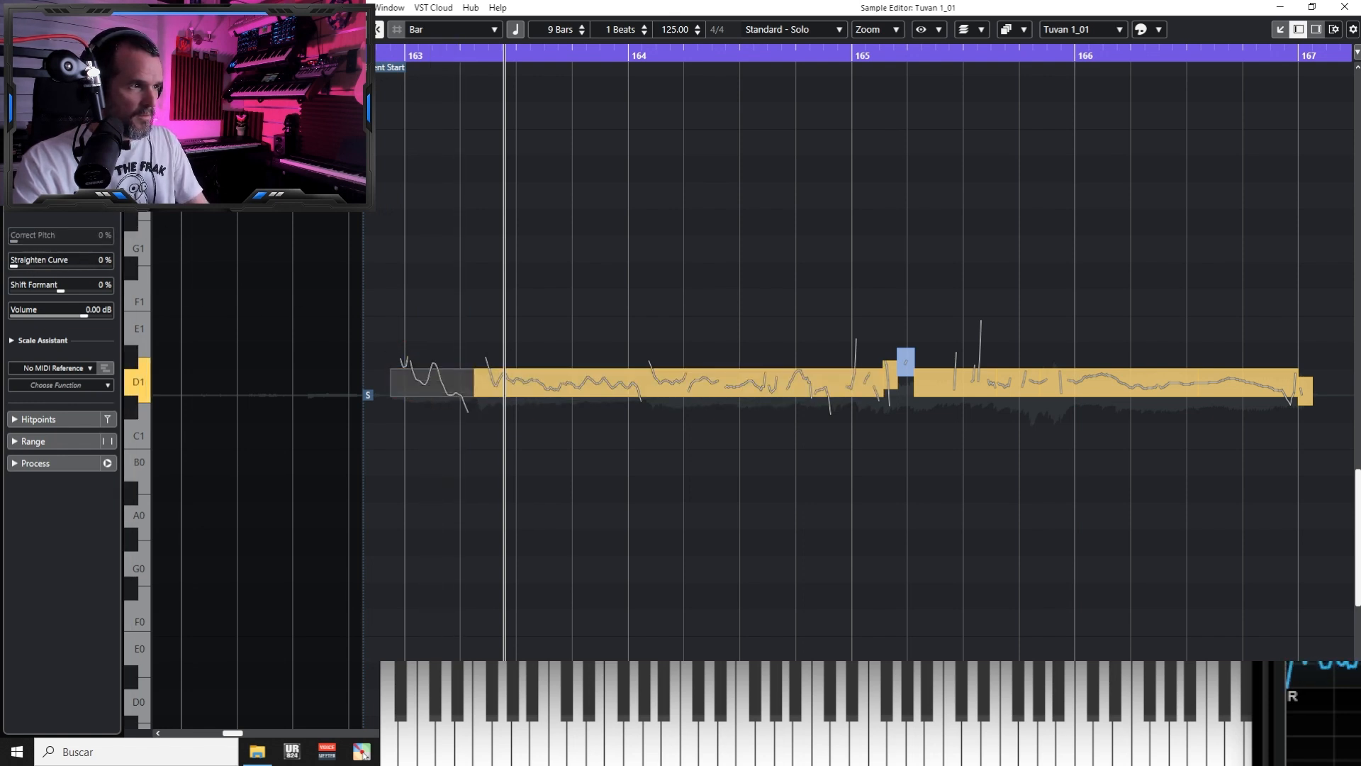
pyautogui.click(48, 267)
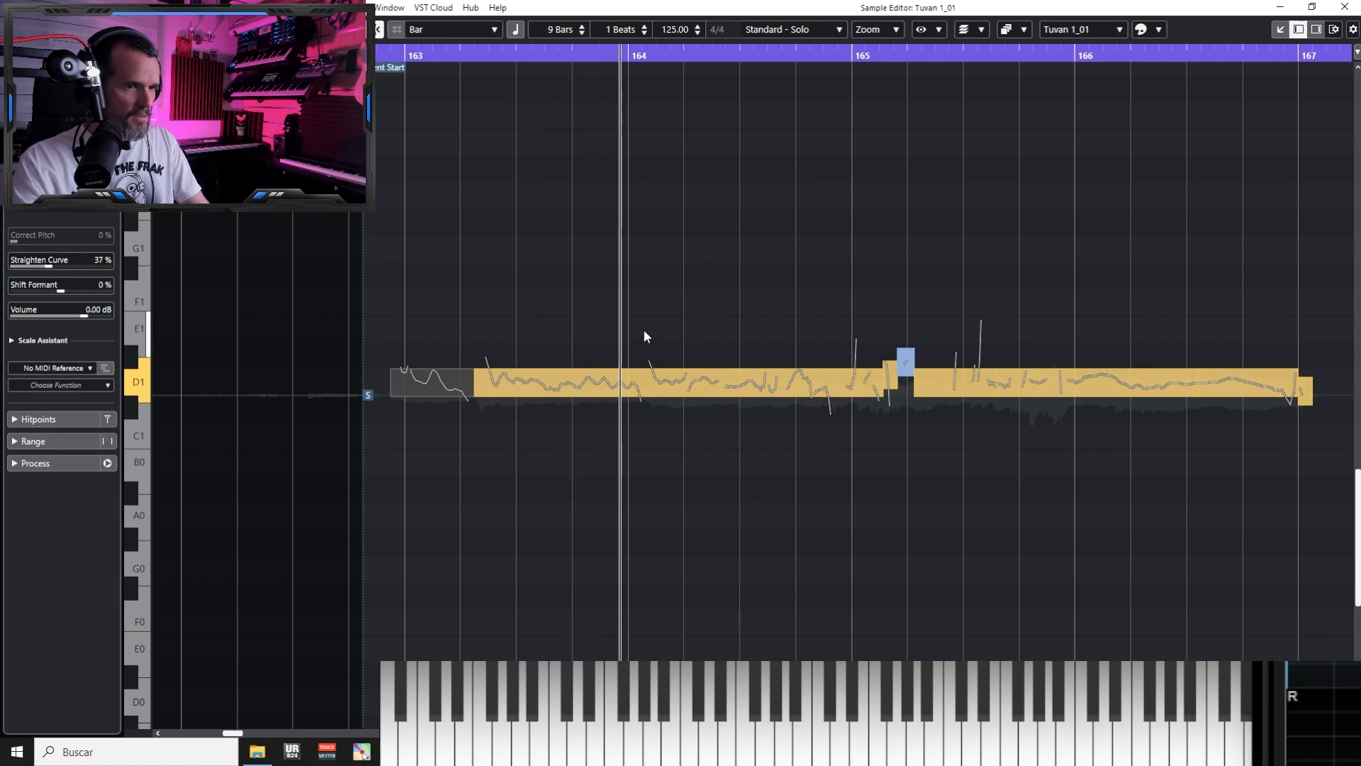
pyautogui.moveTo(891, 376); pyautogui.dragTo(909, 390)
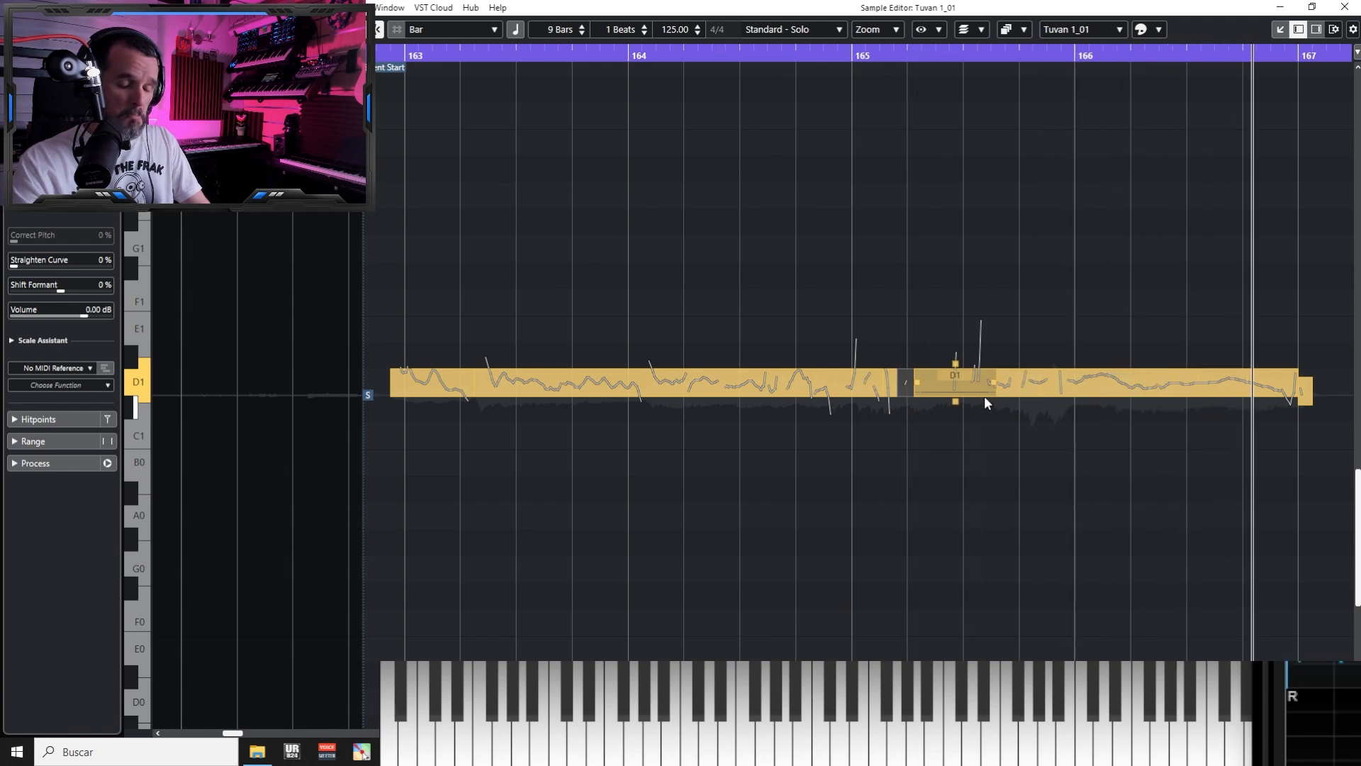
# Close the Sample Editor, turn off the solo on Tuvan 1 and play the corrected take in the mix up to bar 167
pyautogui.press('Return')
pyautogui.press('KP_0')
pyautogui.press('s')
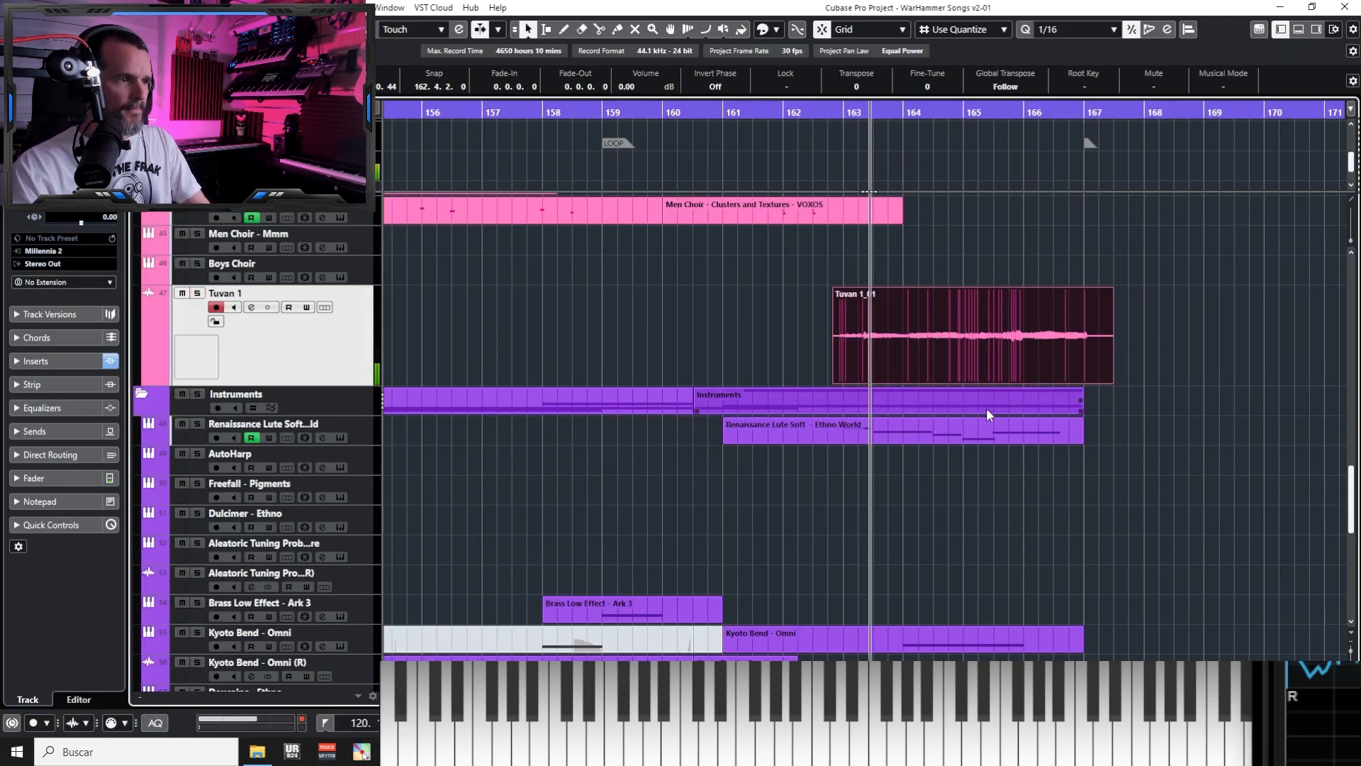
pyautogui.press('space')
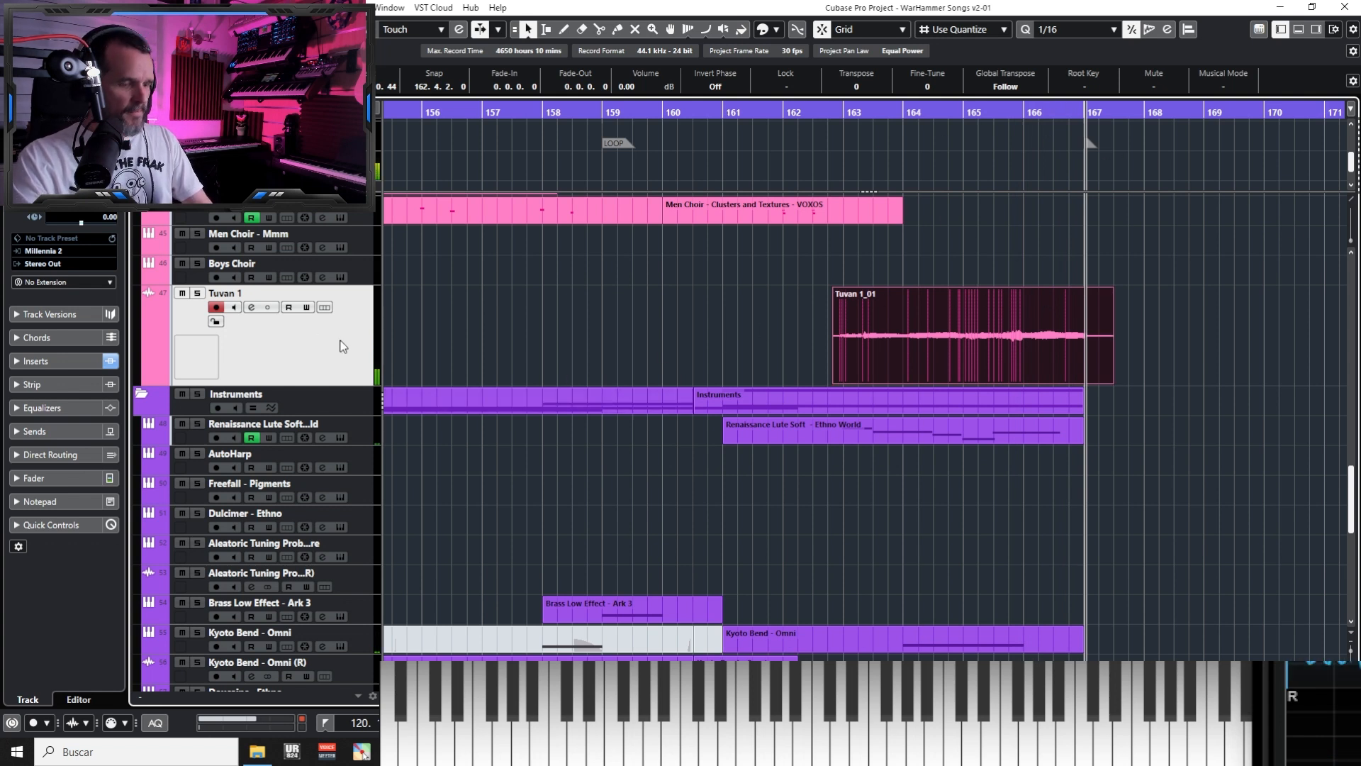
# Start adding a mono audio track with Millennia 2 as its audio input
pyautogui.press('t')
pyautogui.click(858, 213)
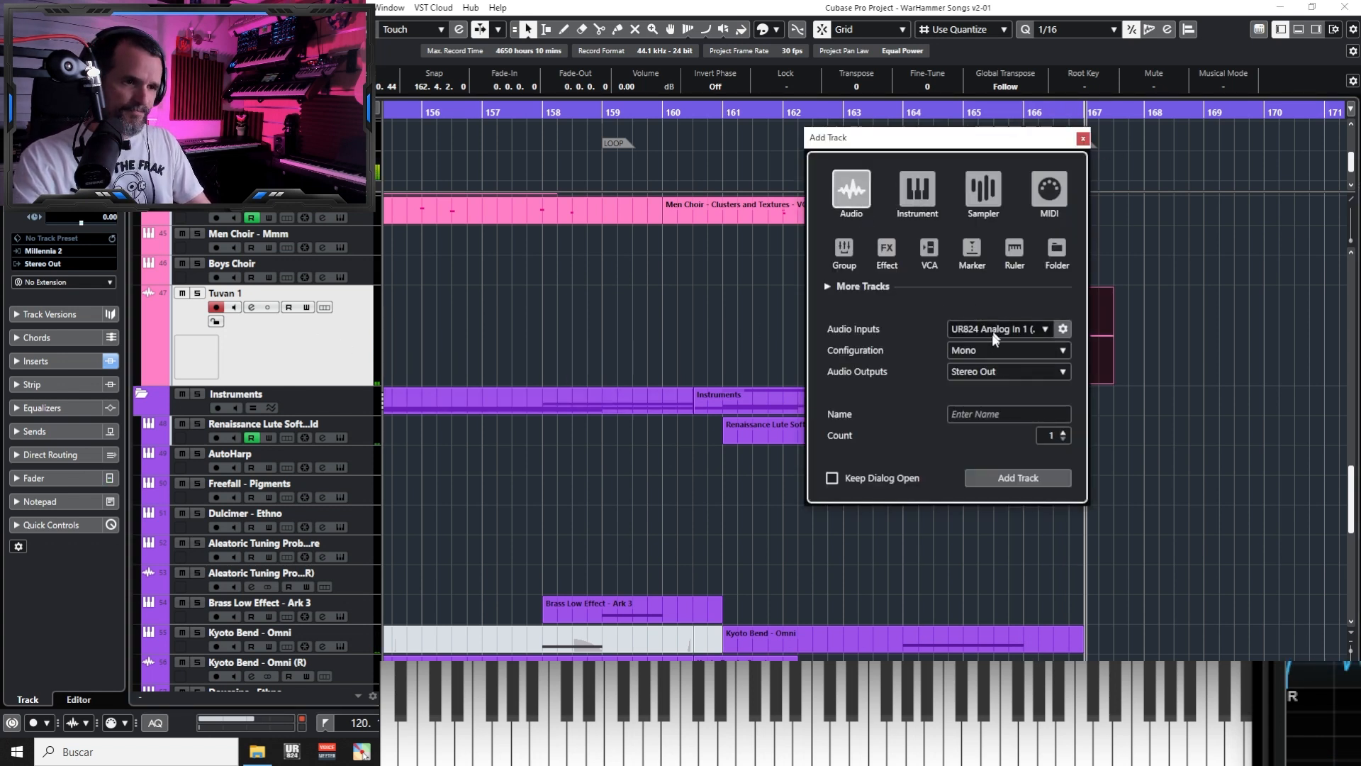
pyautogui.click(990, 329)
pyautogui.click(968, 404)
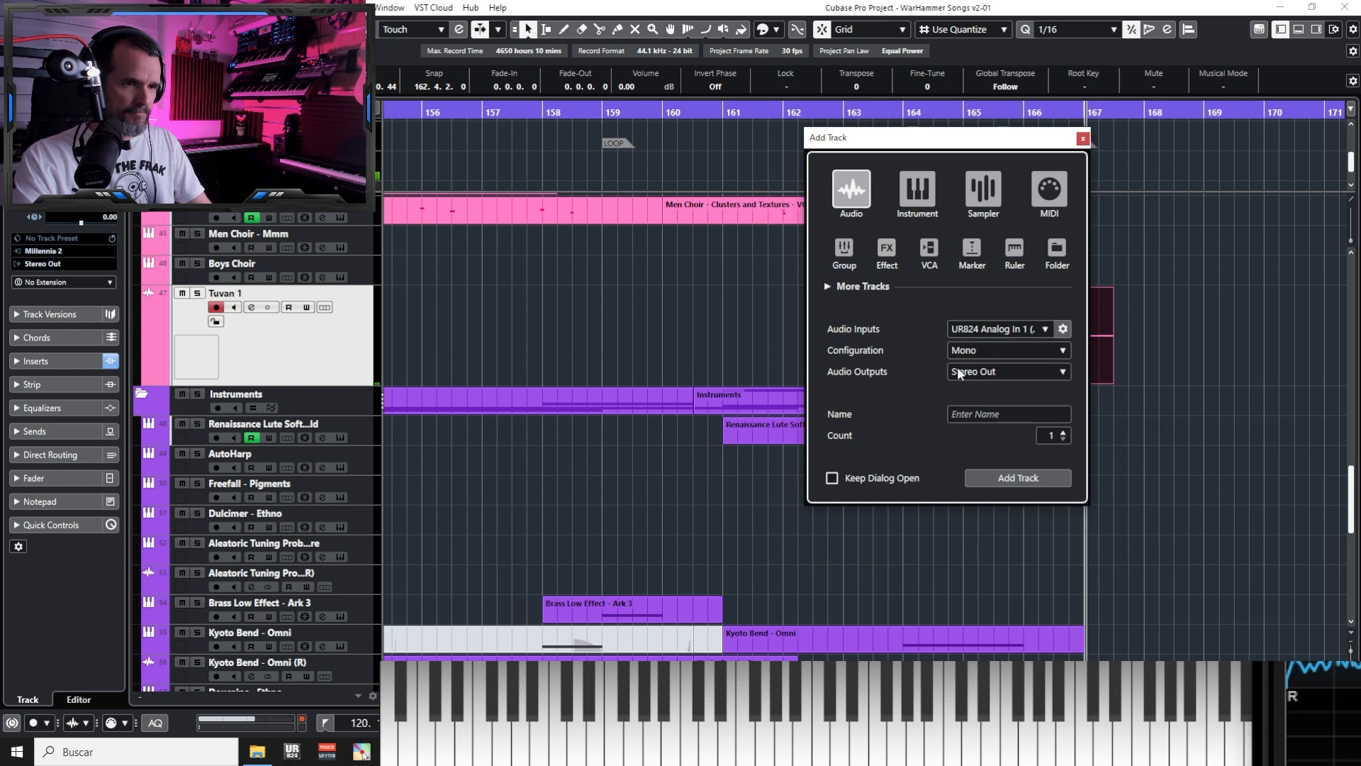
pyautogui.click(968, 327)
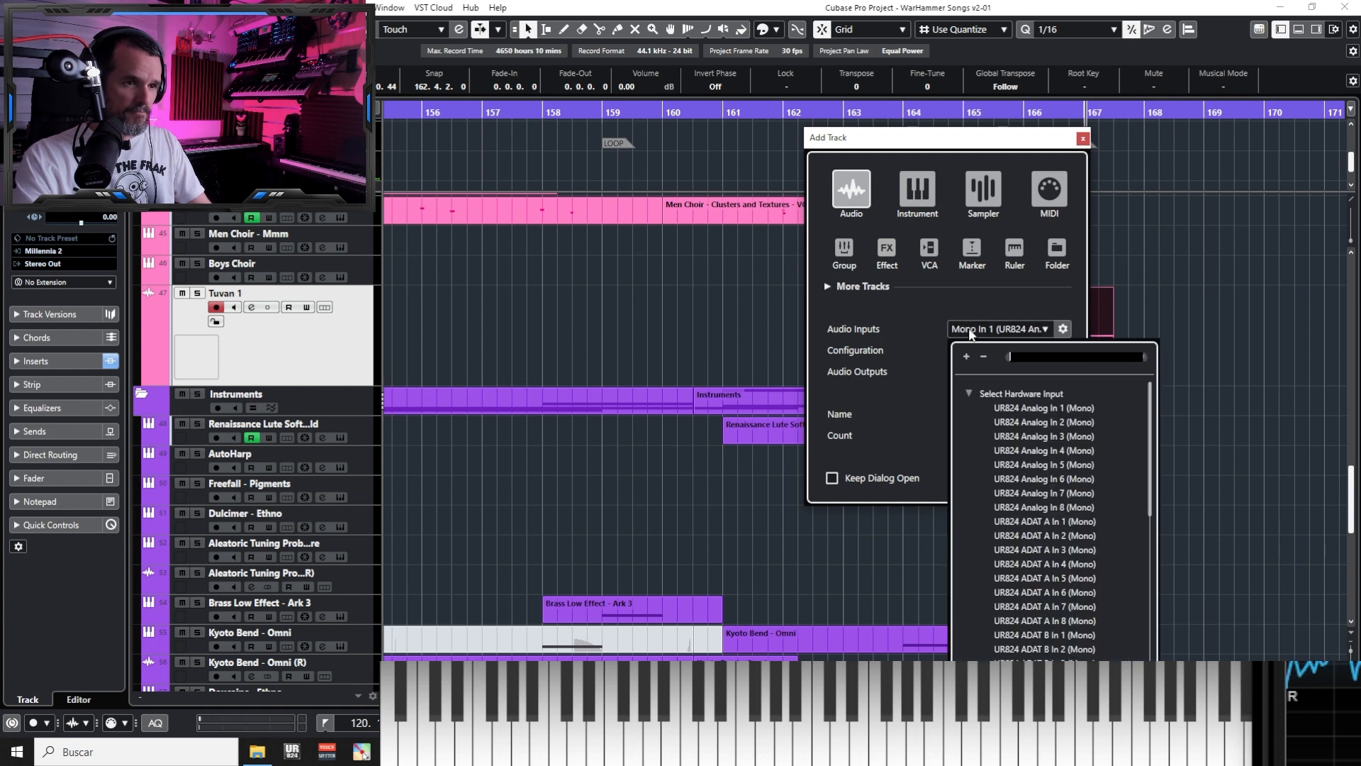
pyautogui.click(969, 392)
pyautogui.click(1013, 606)
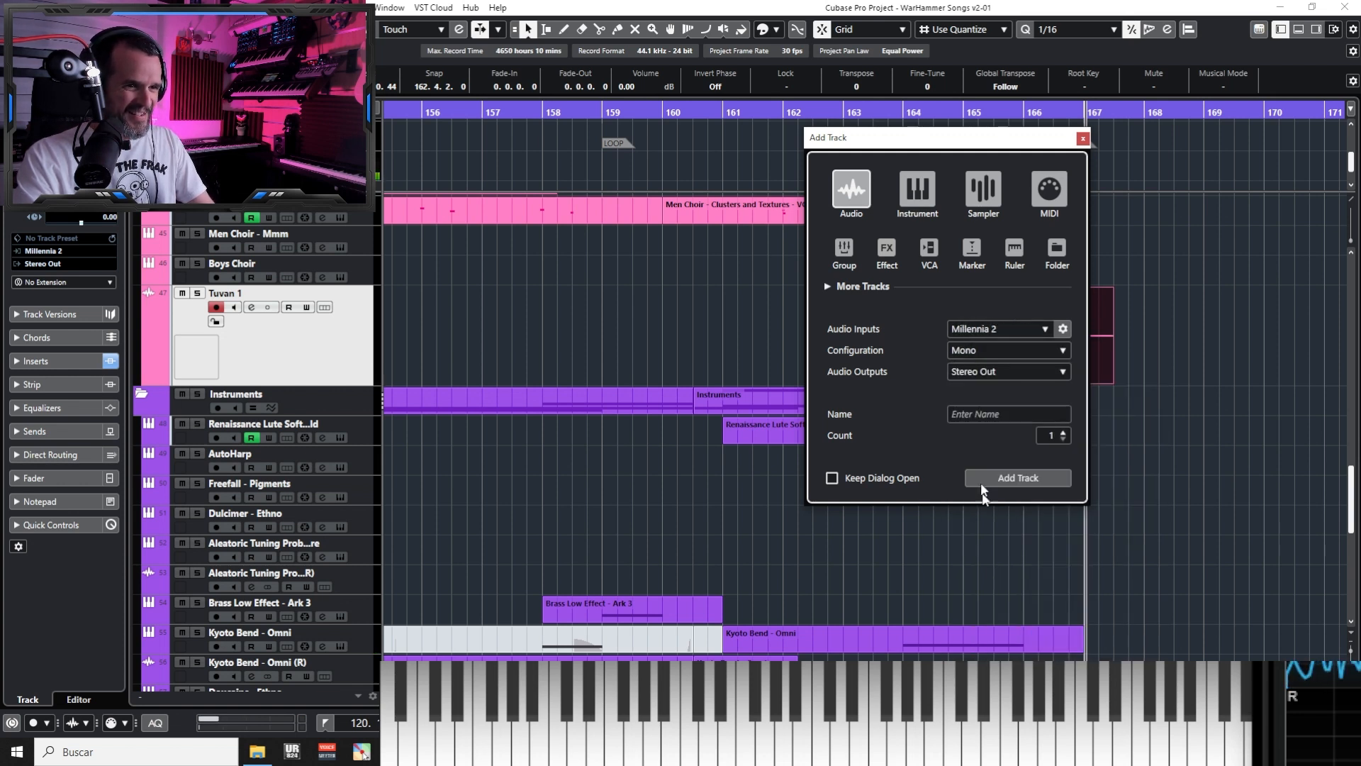
# Name the new track Tuvan 2, add it, cancel the rack reset and colour the track pink
pyautogui.click(989, 415)
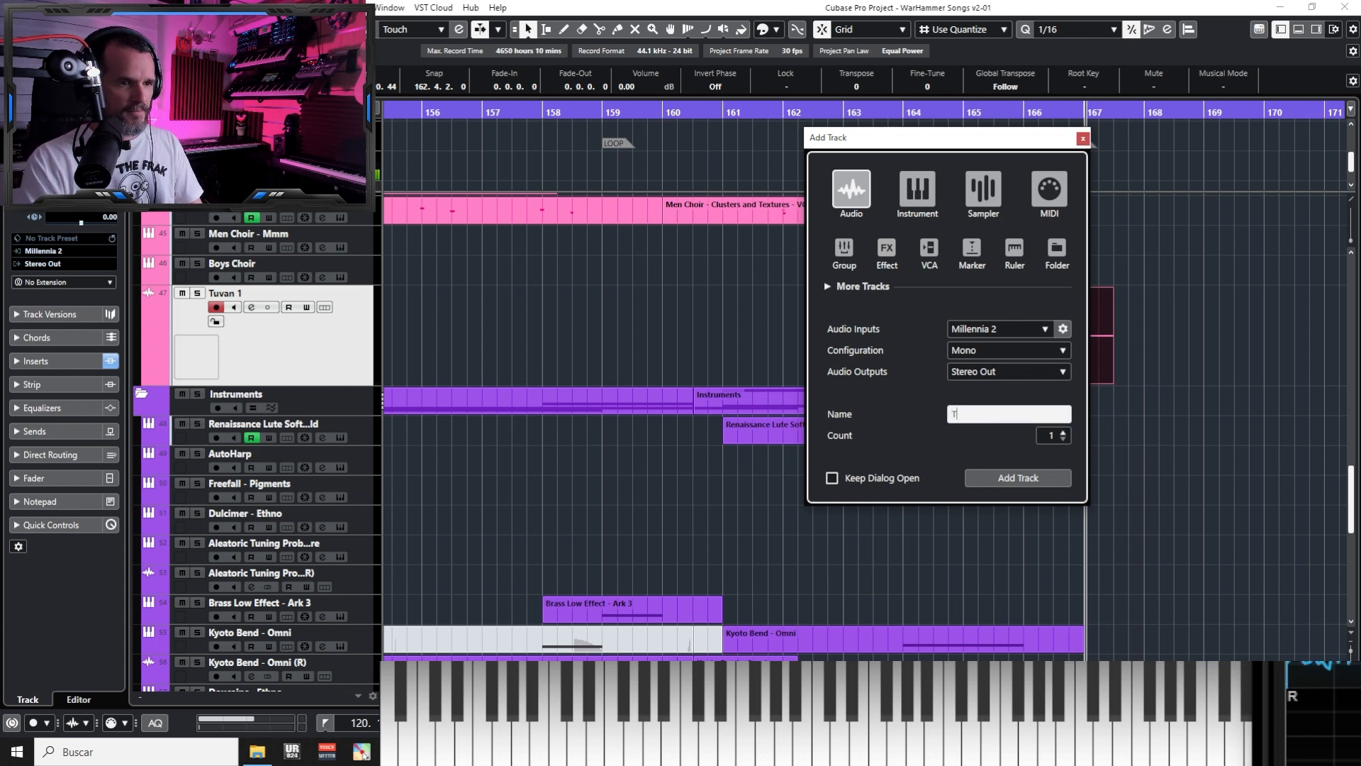
pyautogui.write('Tuvan 2')
pyautogui.press('Return')
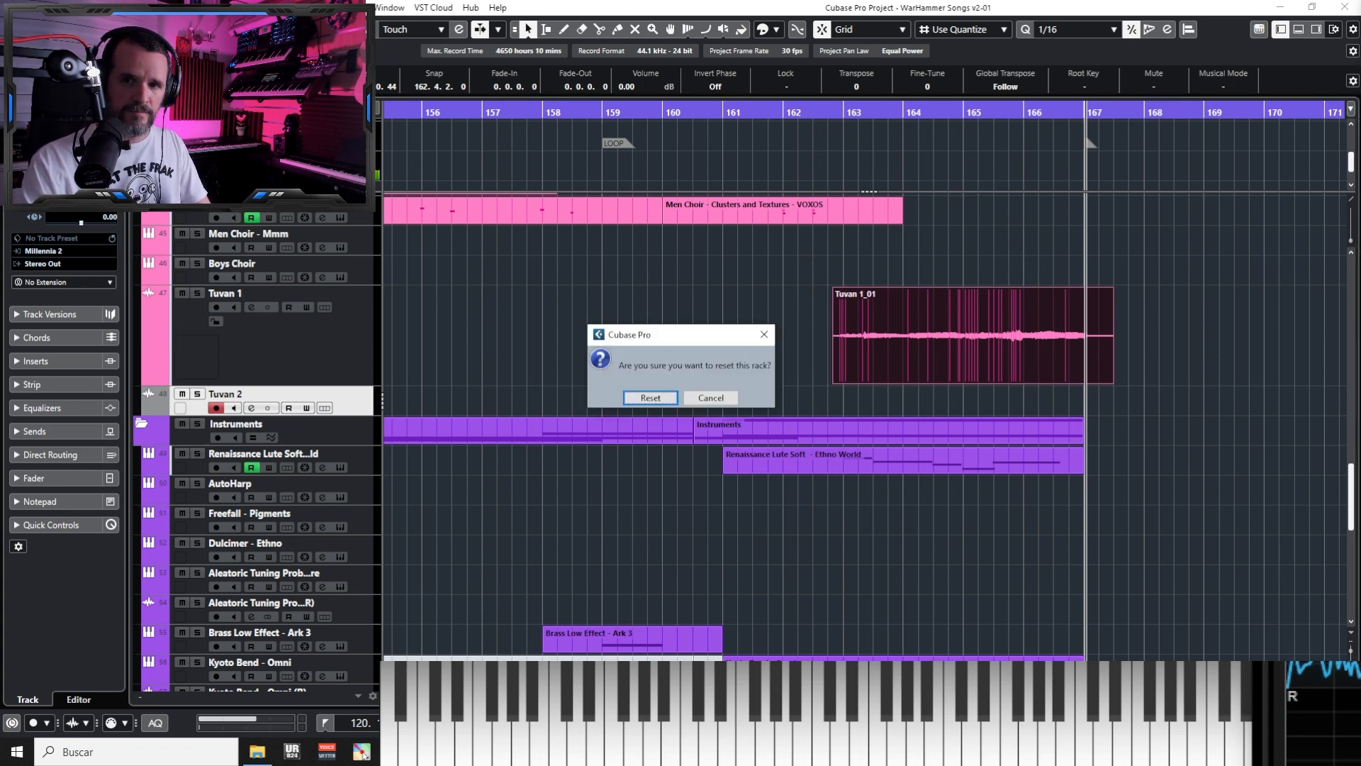
pyautogui.click(733, 397)
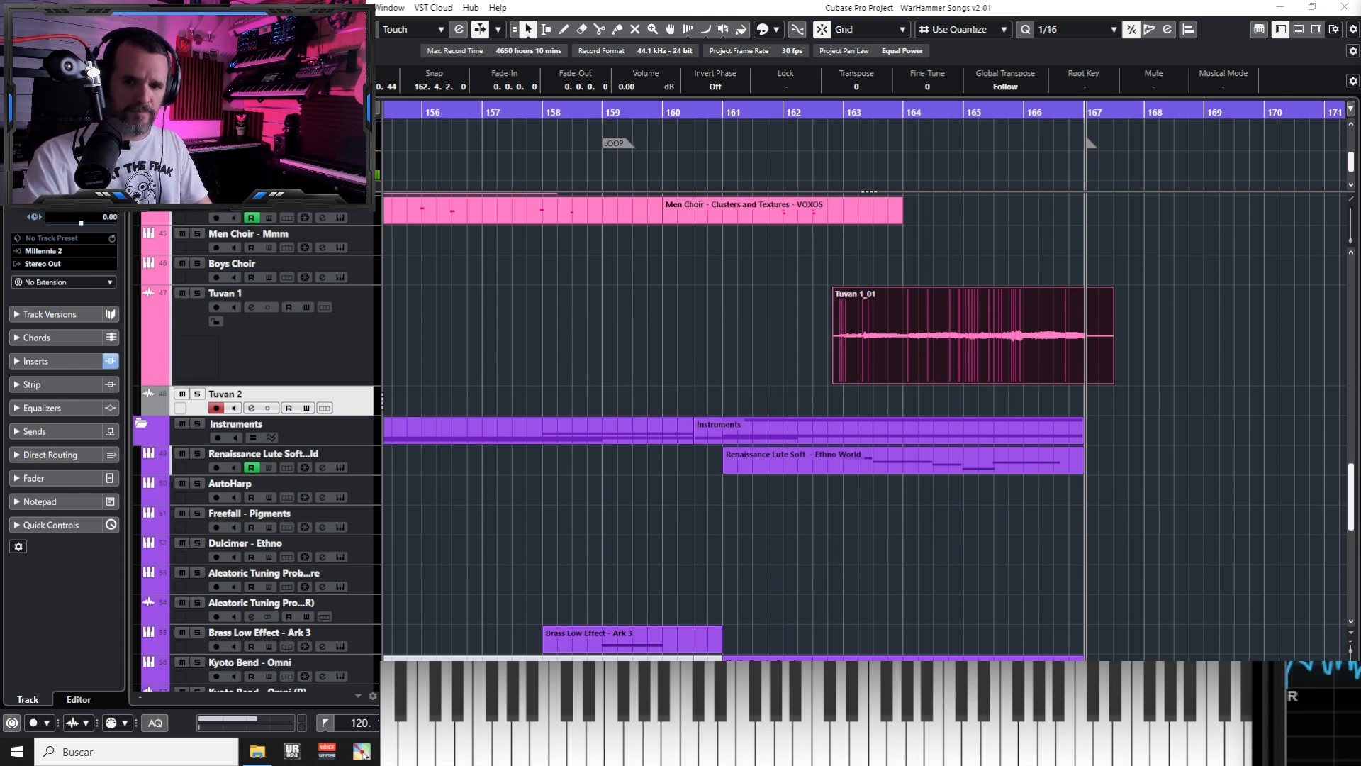
pyautogui.click(157, 396)
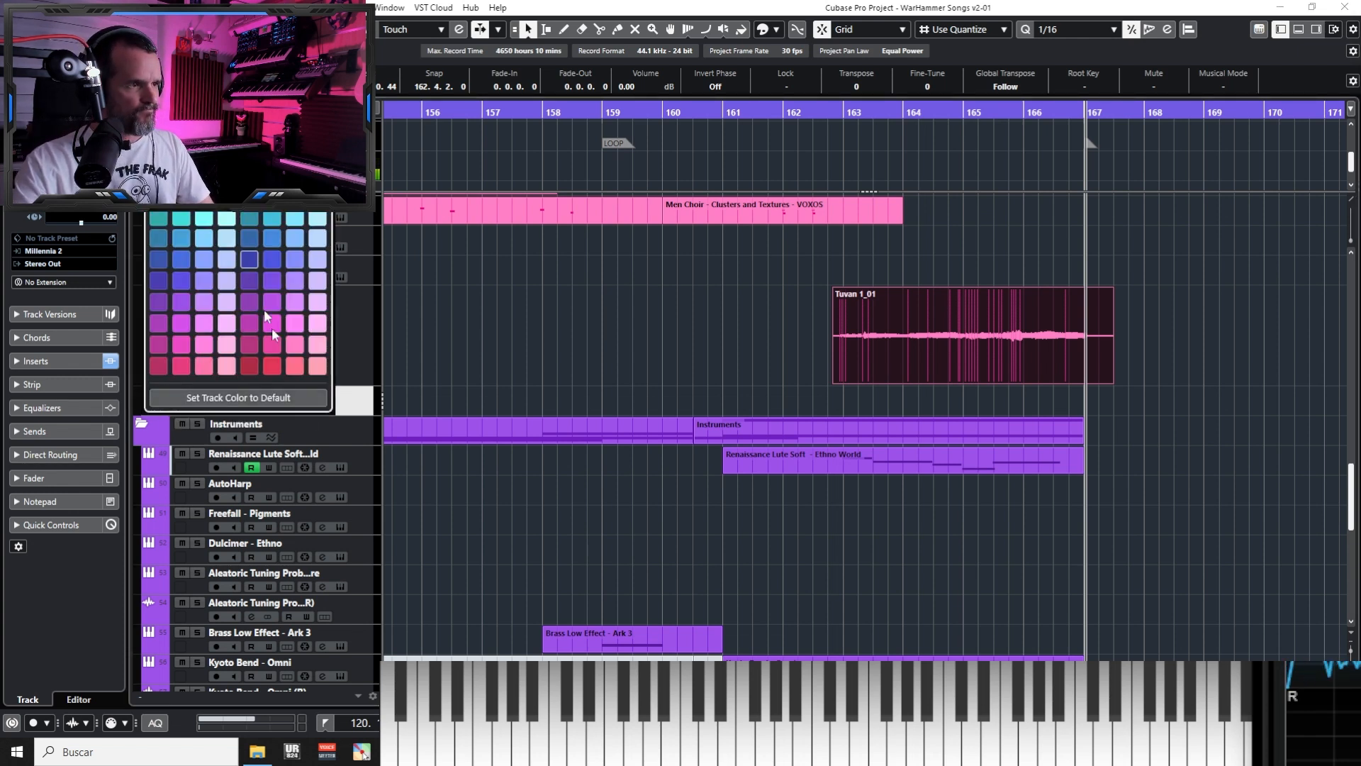
# Play from just before bar 164 with solos on Tuvan 2 and Tuvan 1, clear the solos and deselect the recording
pyautogui.click(886, 106)
pyautogui.press('space')
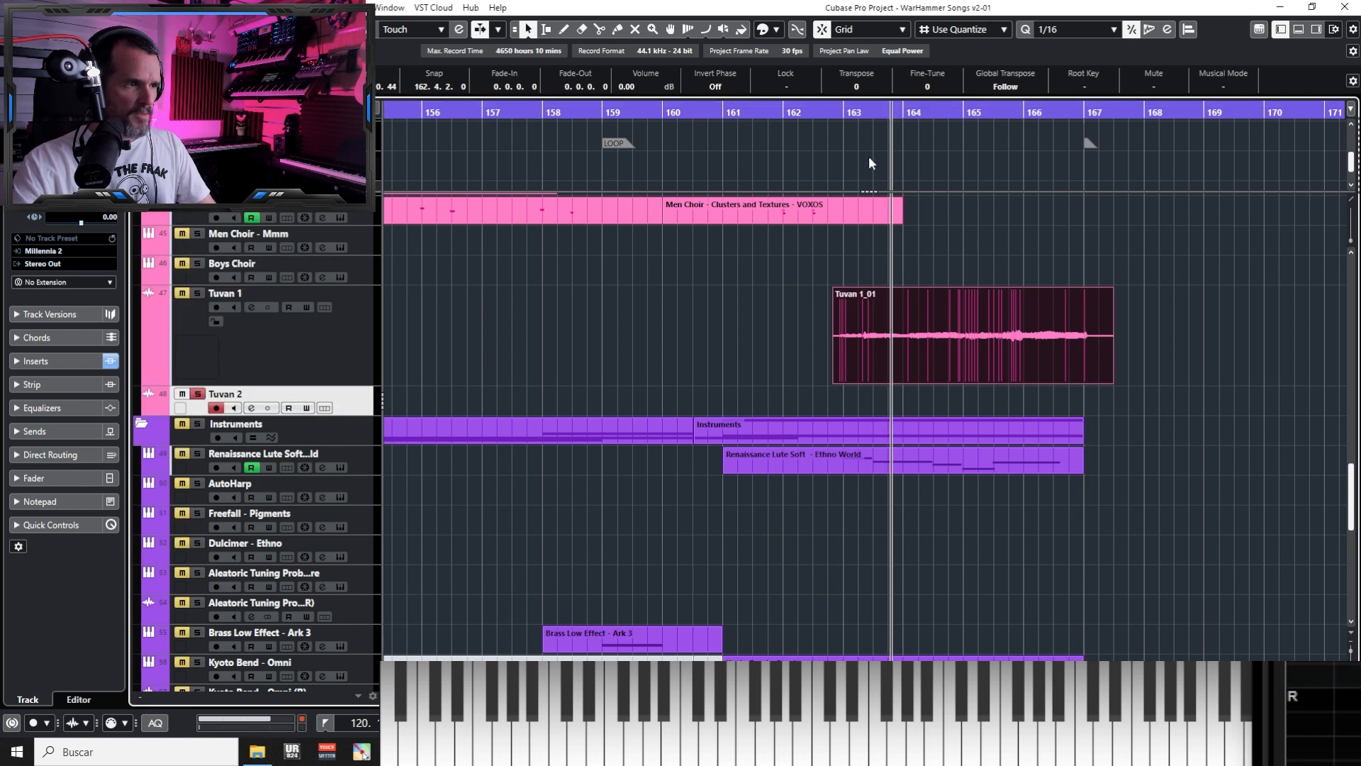
pyautogui.click(198, 293)
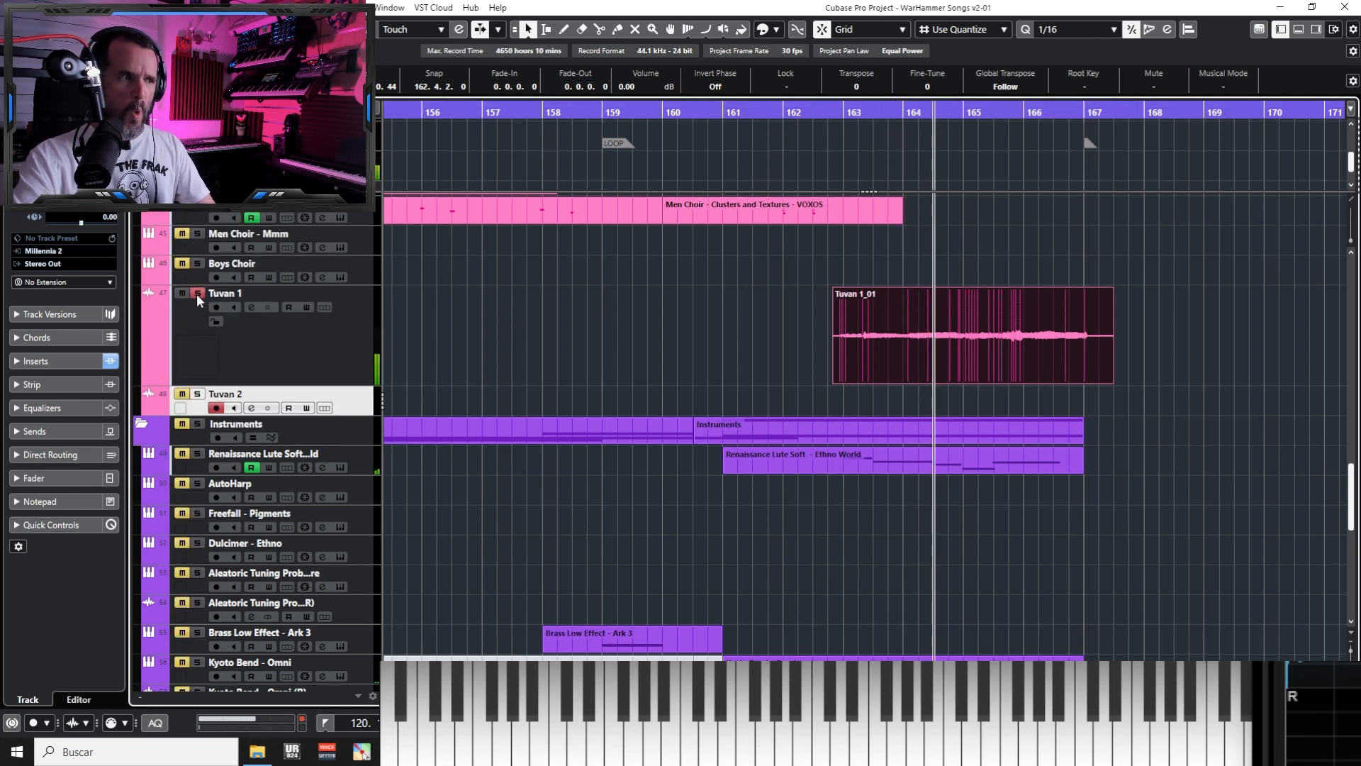
pyautogui.click(198, 394)
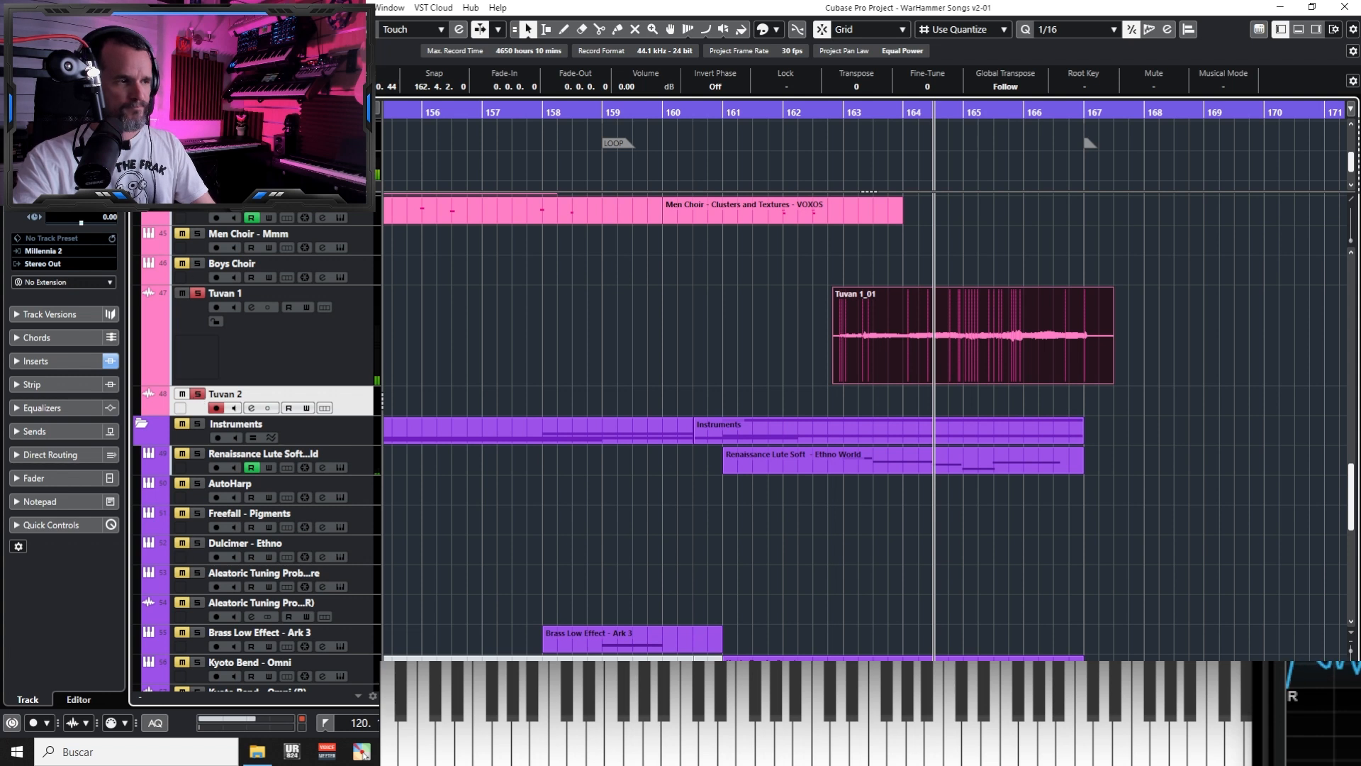
pyautogui.click(197, 394)
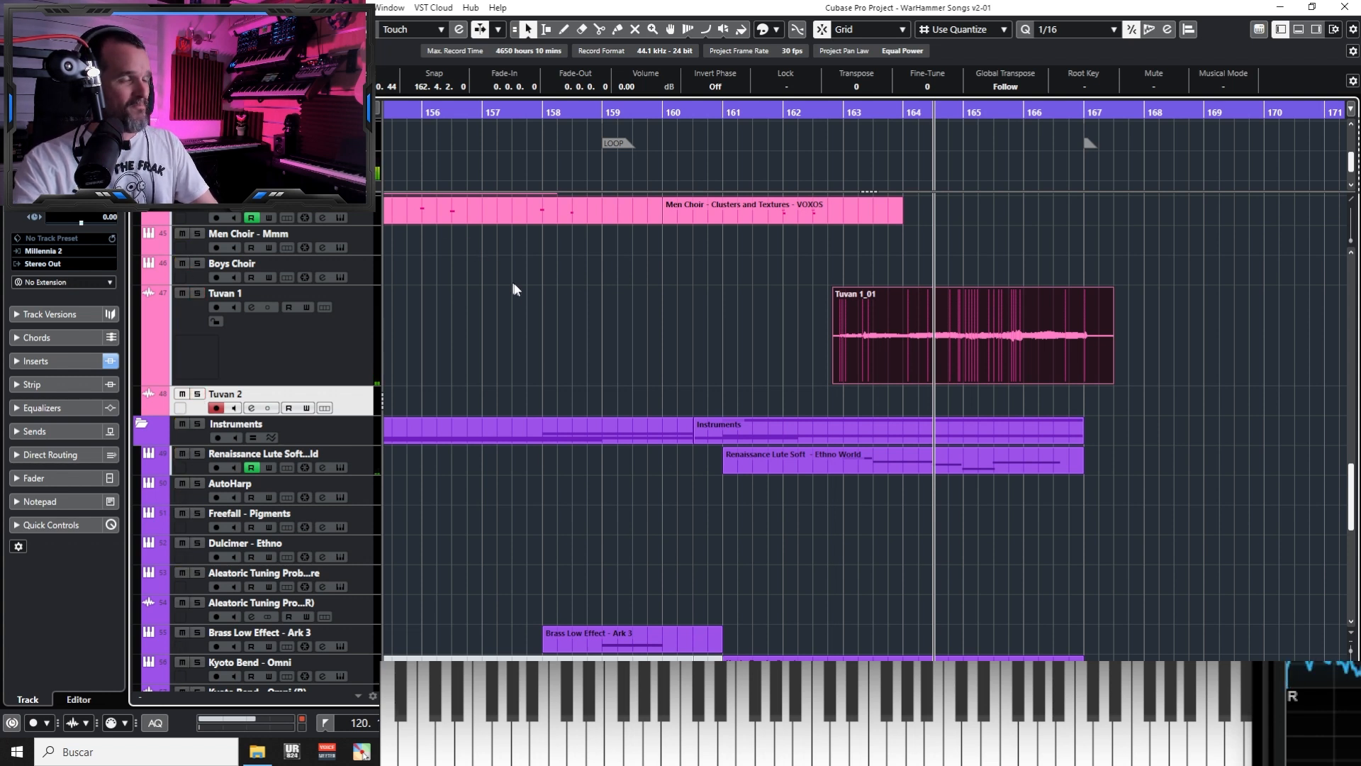
pyautogui.click(557, 296)
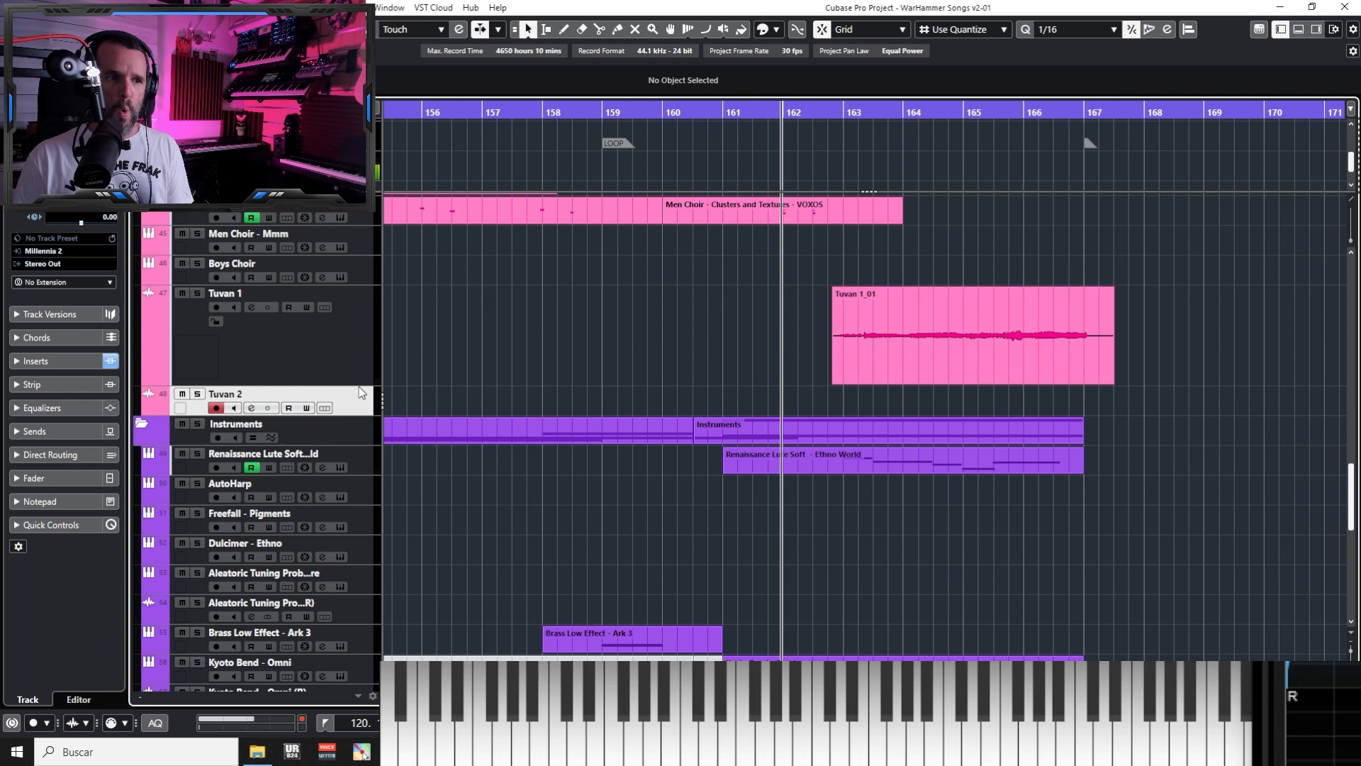
# Try two vocal takes on Tuvan 2 from bar 162, one past bar 167 and one to about bar 165, deleting each
pyautogui.press('KP_Multiply')
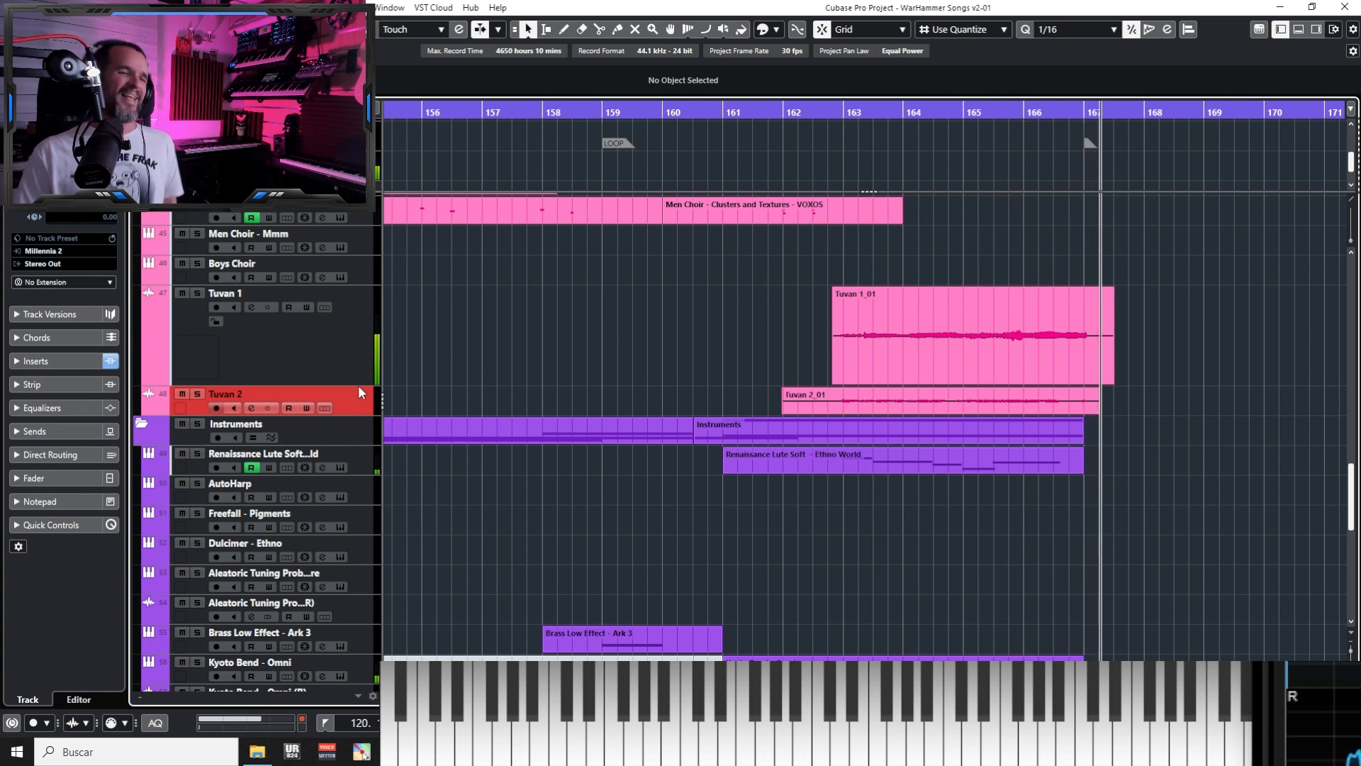
pyautogui.press('space')
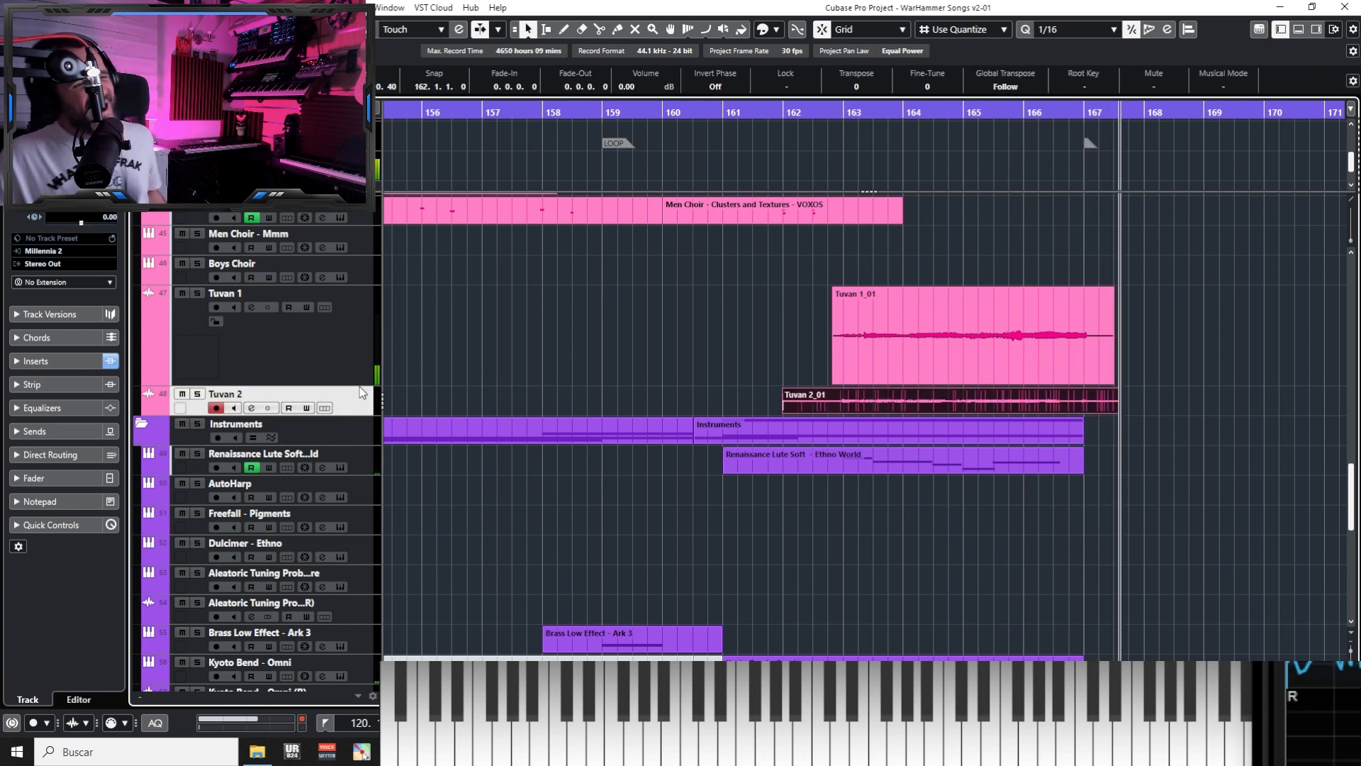
pyautogui.press('Delete')
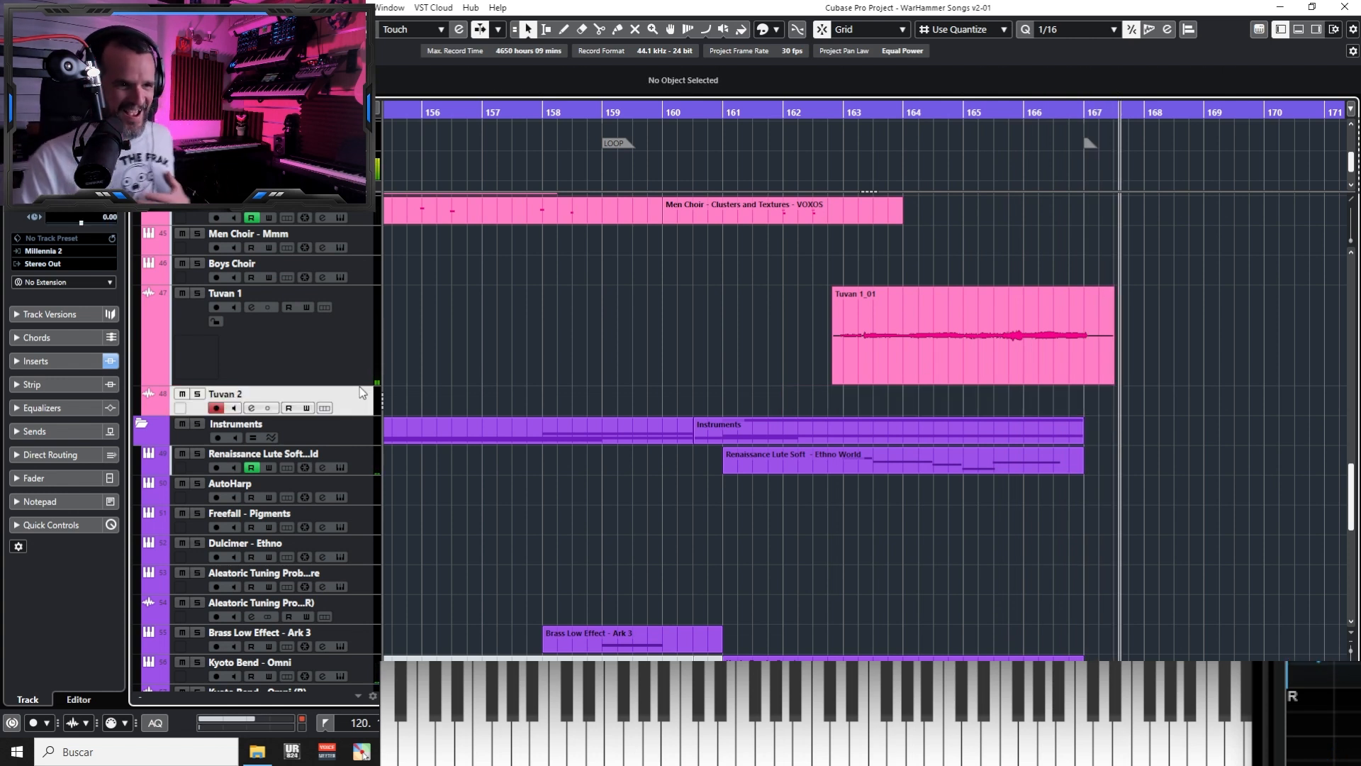
pyautogui.press('KP_0')
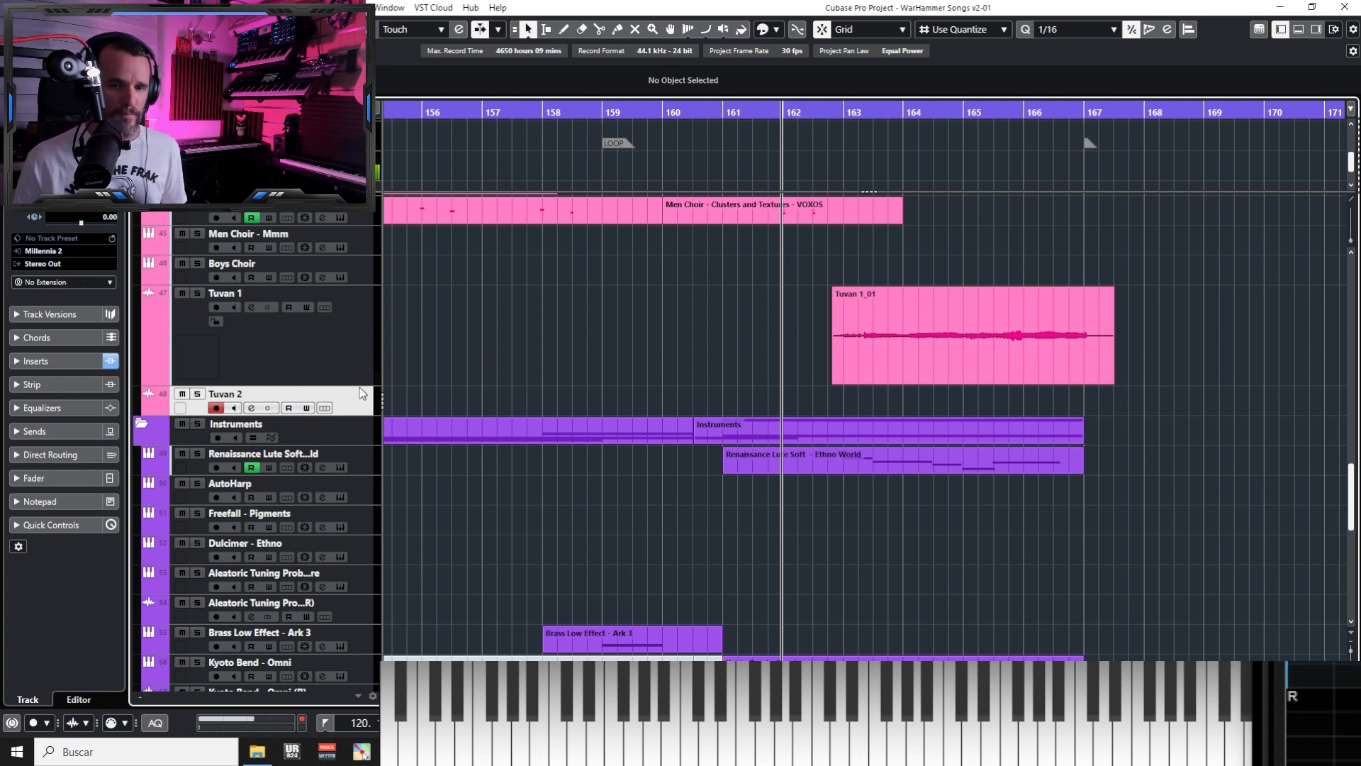
pyautogui.press('KP_Multiply')
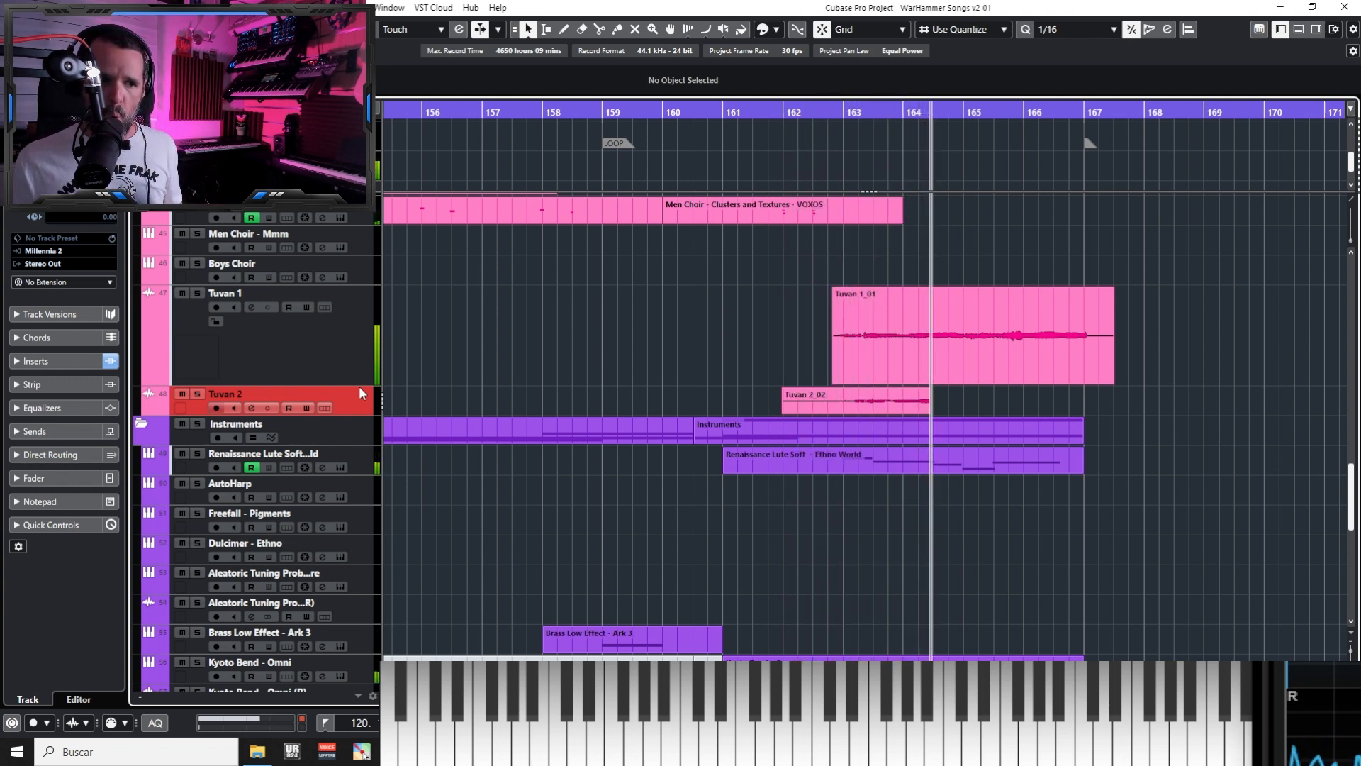
pyautogui.press('space')
pyautogui.press('Delete')
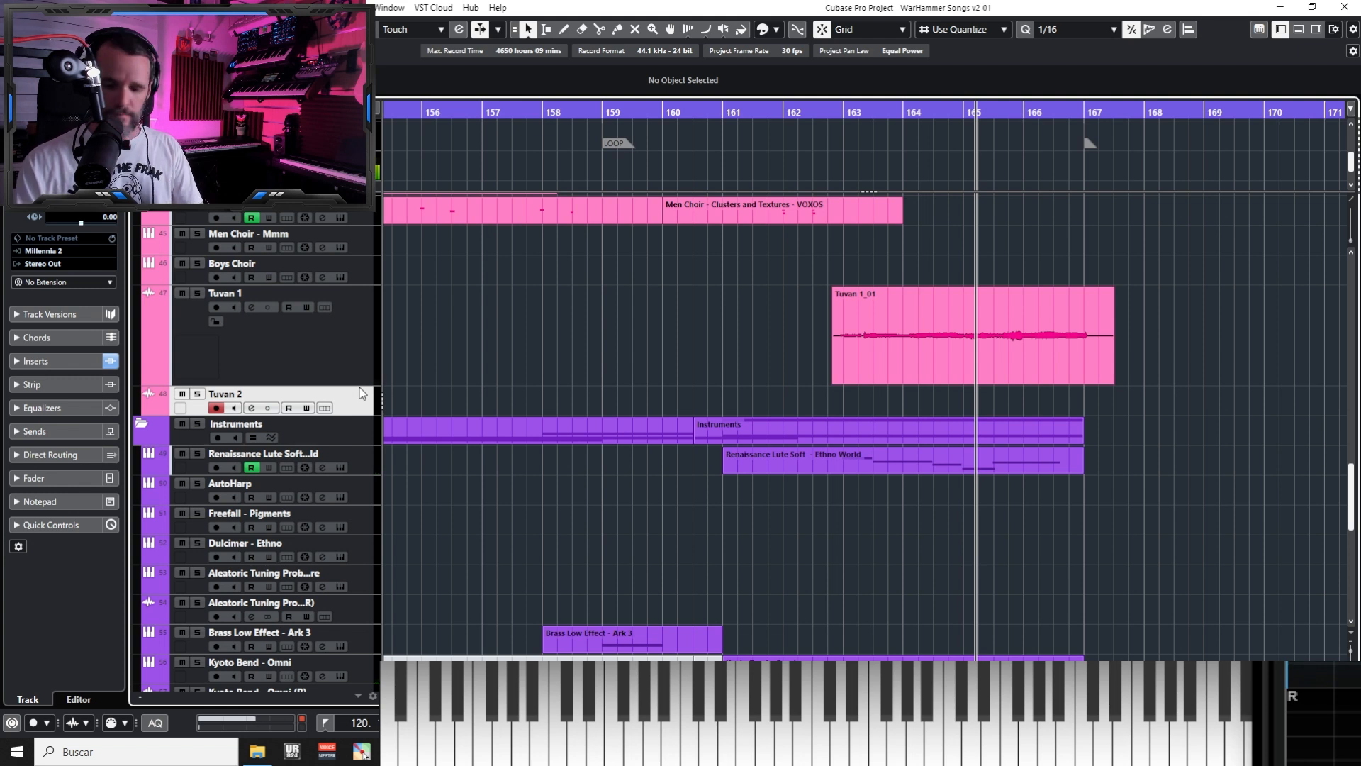
# Try a shorter Tuvan 2 take from bar 162 to about the middle of bar 163 and undo the recording
pyautogui.press('KP_0')
pyautogui.press('KP_Multiply')
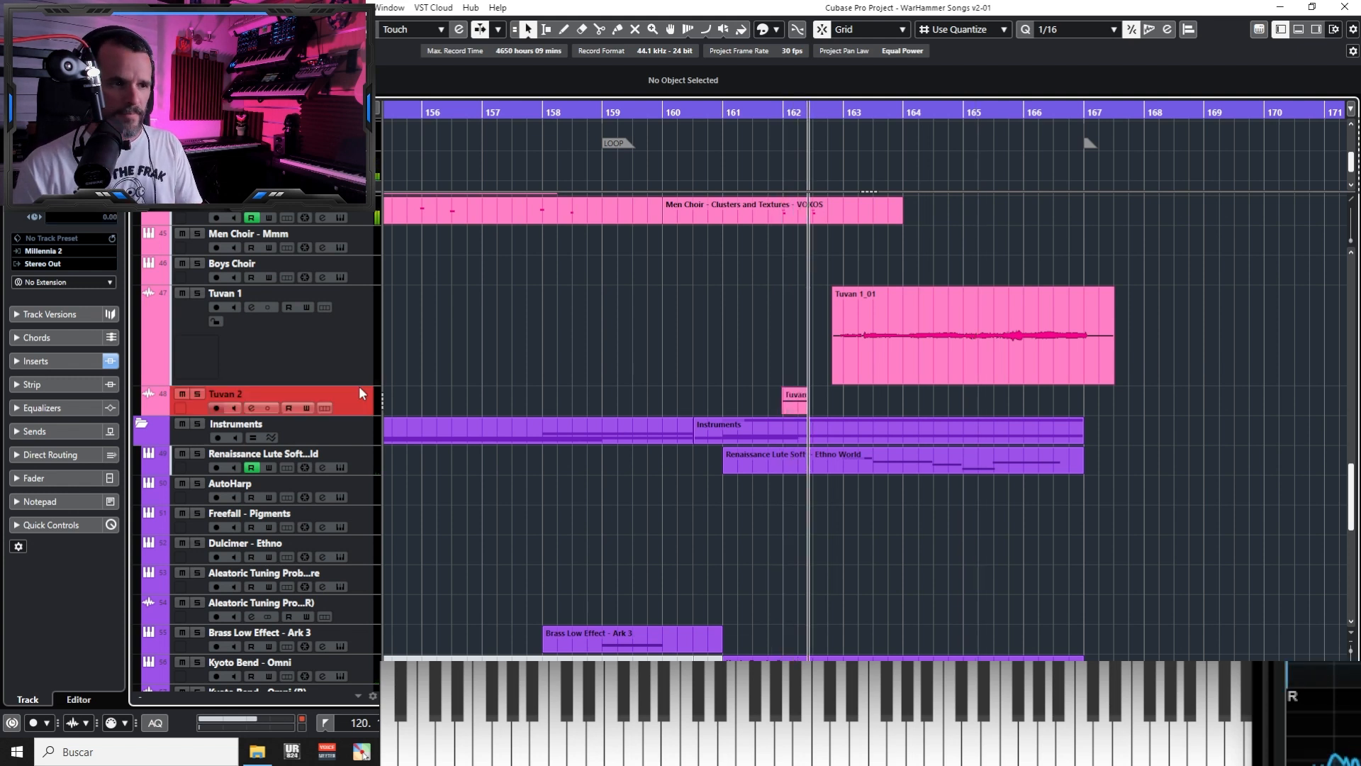
pyautogui.press('KP_0')
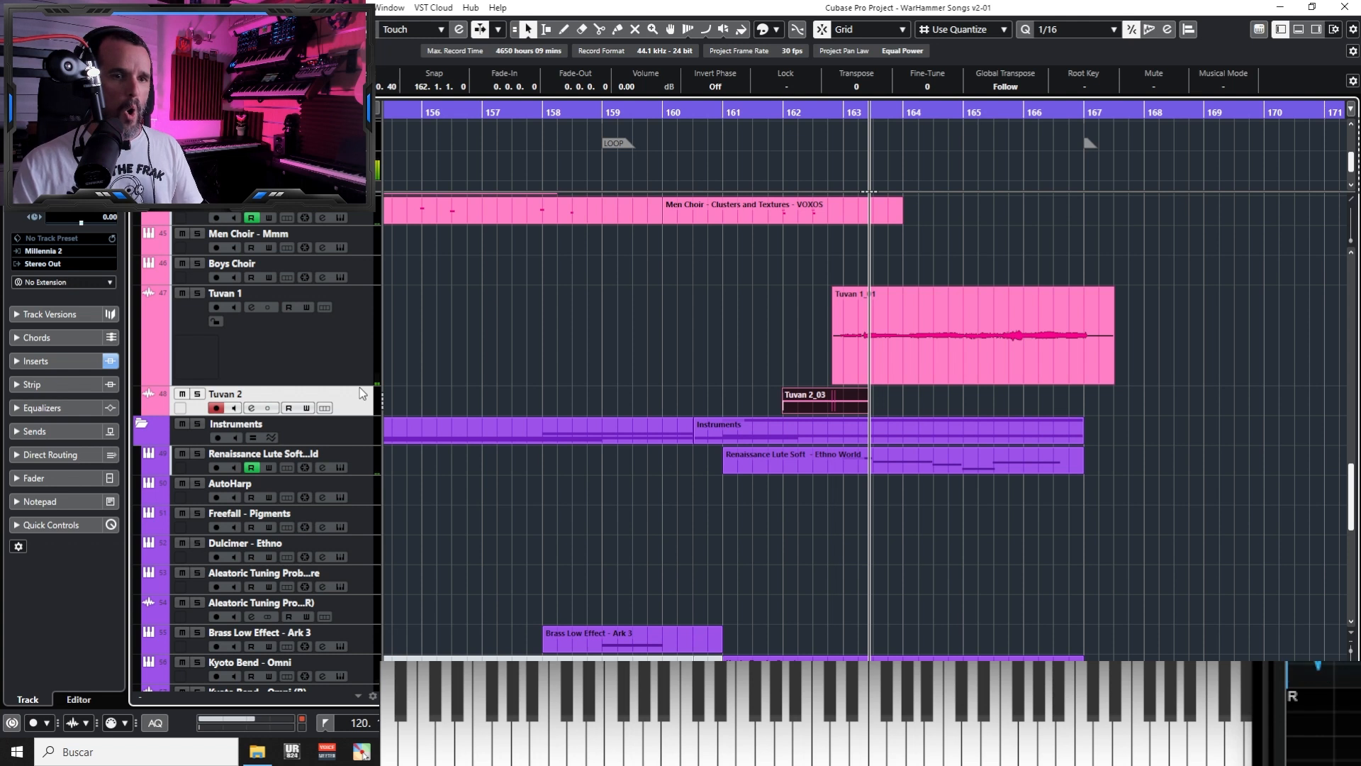
pyautogui.hotkey('ctrl', 'z')
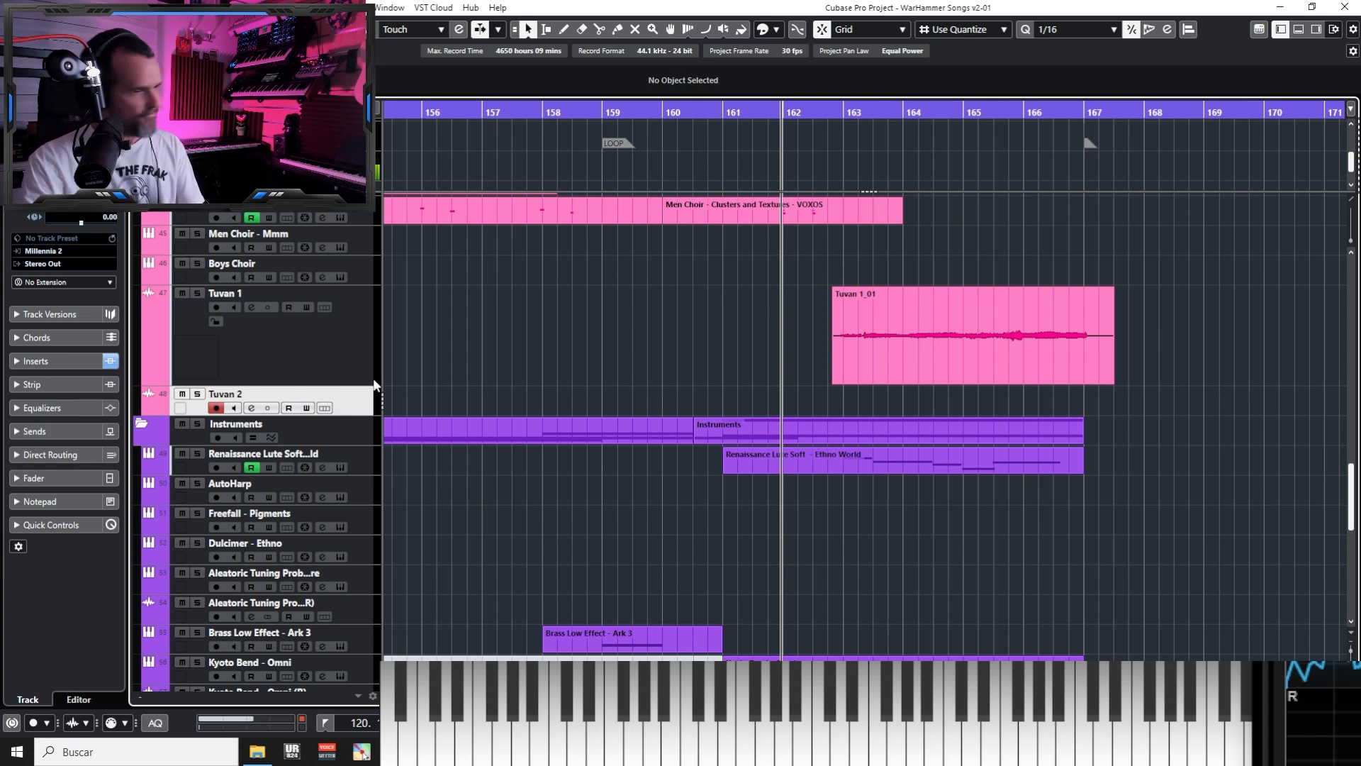
# Solo Tuvan 1 and play its take from bar 162 to hear the part to match
pyautogui.click(197, 292)
pyautogui.press('space')
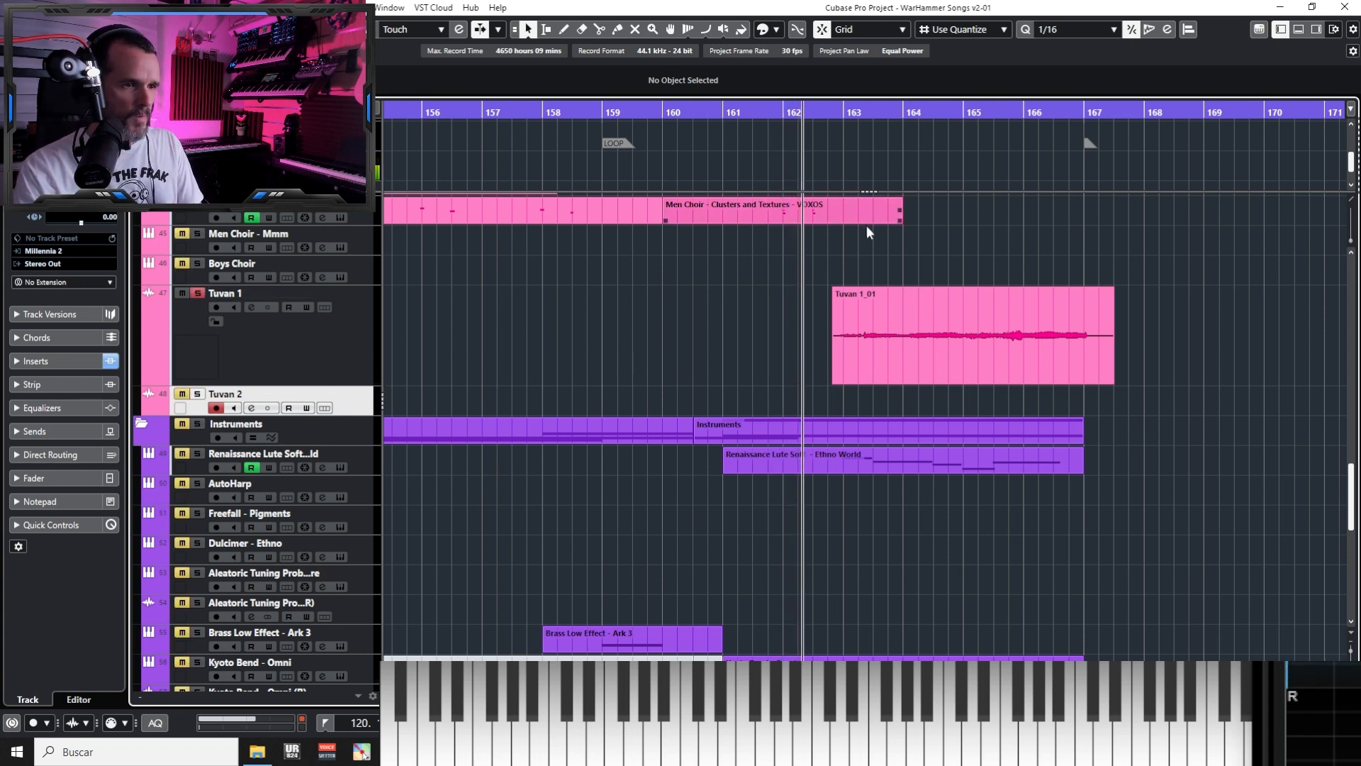
pyautogui.click(925, 350)
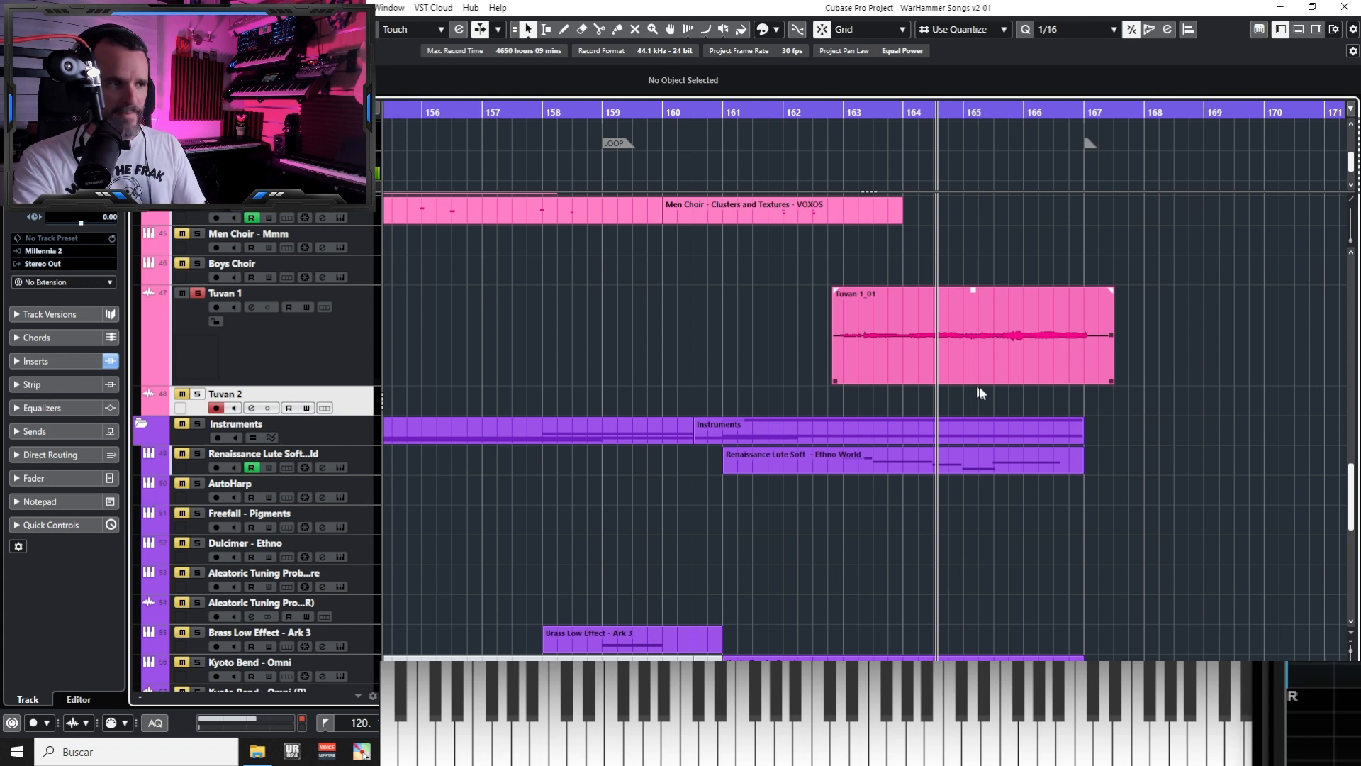
pyautogui.press('KP_0')
pyautogui.press('space')
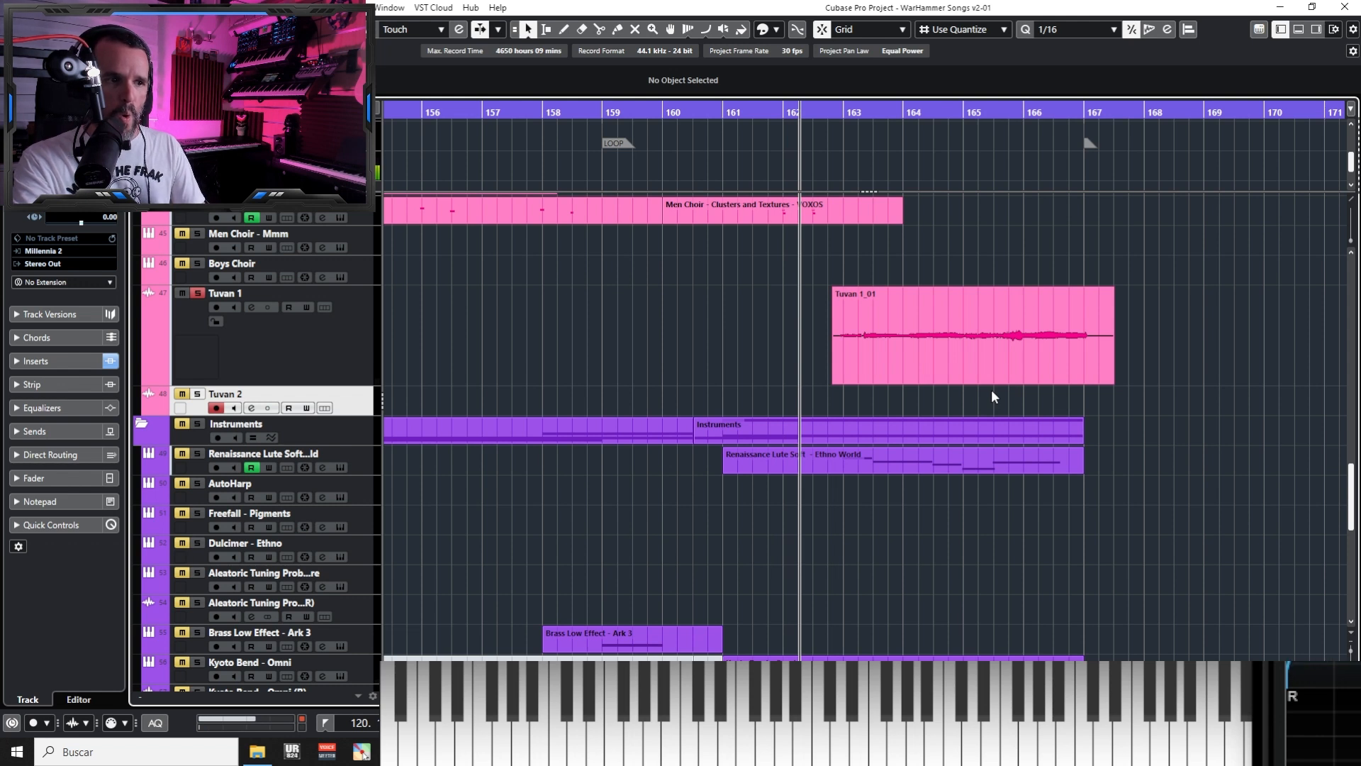
pyautogui.press('space')
# Clear the solos, punch in a Tuvan 2 recording during playback in the second half of bar 162 and delete it
pyautogui.press('s')
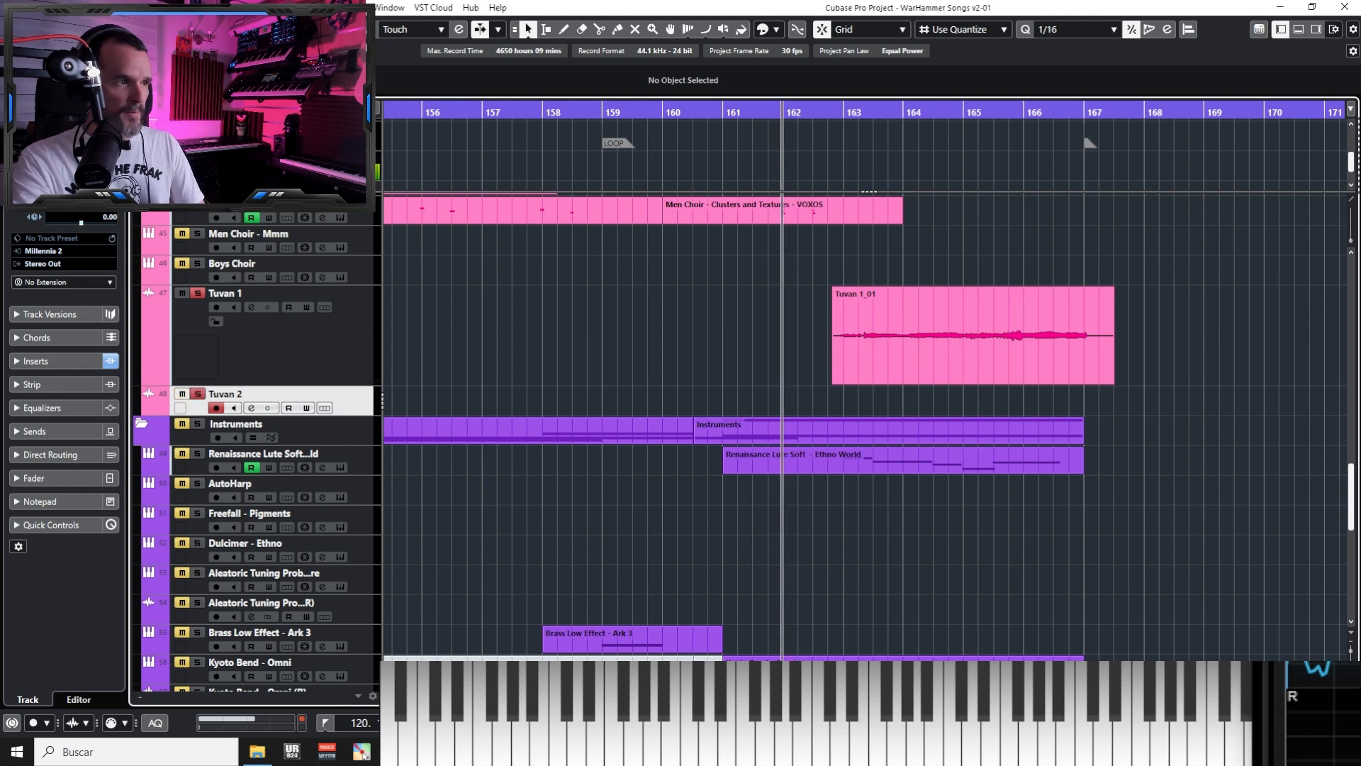
pyautogui.press('s')
pyautogui.press('space')
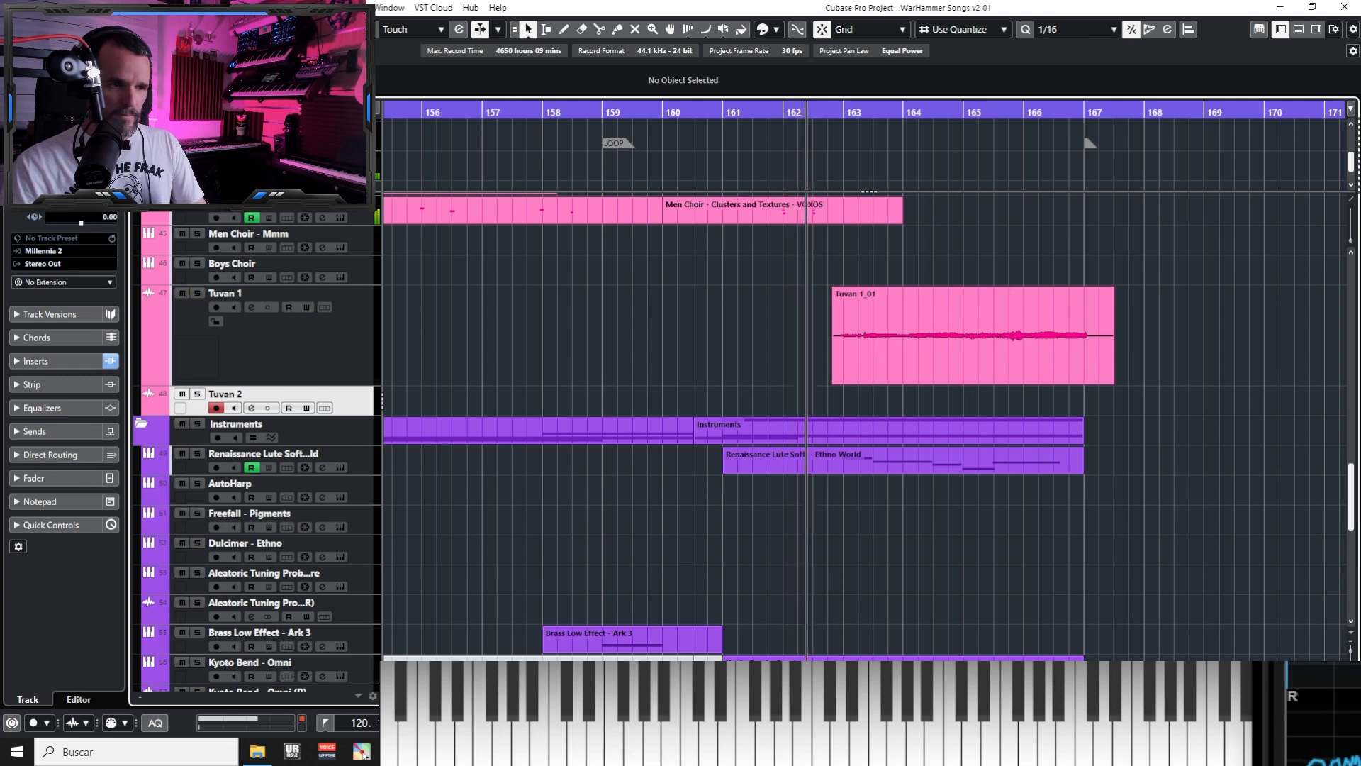
pyautogui.press('KP_Multiply')
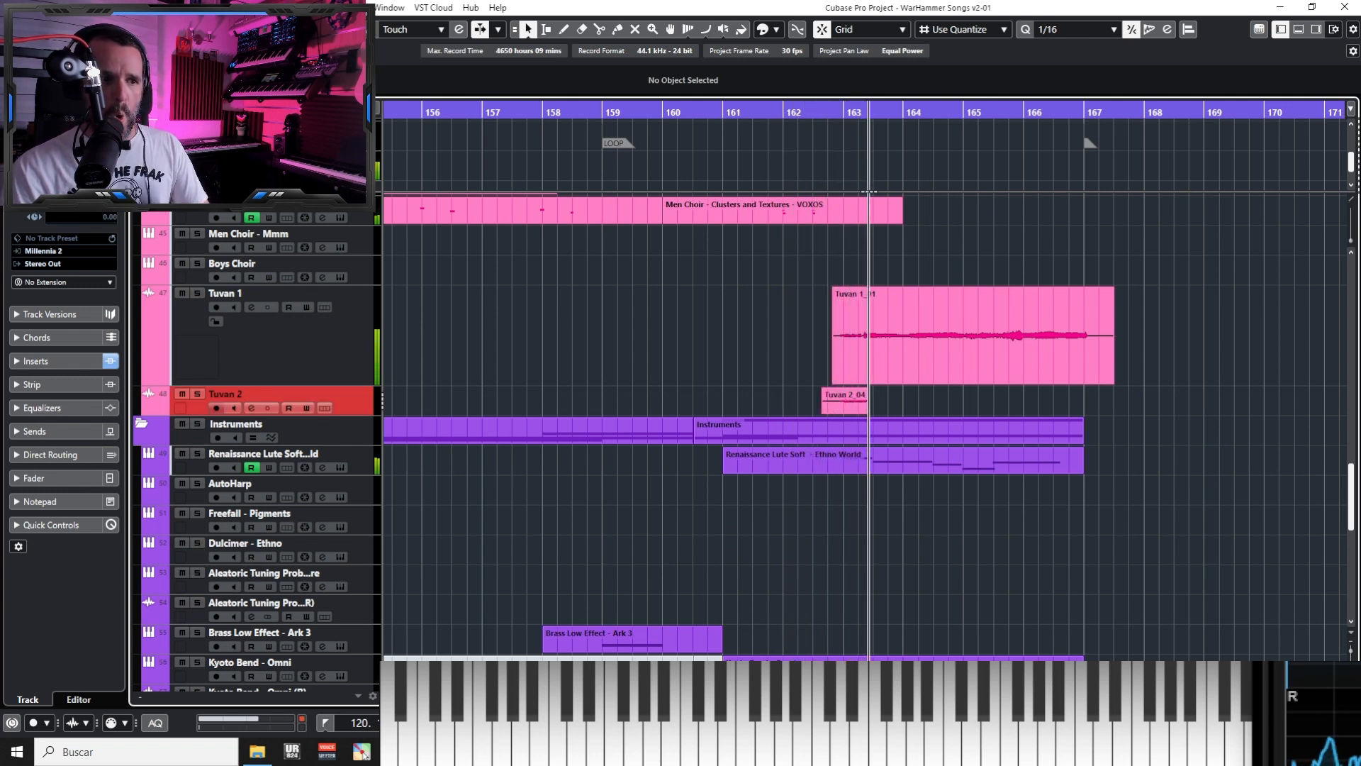
pyautogui.press('space')
pyautogui.press('Delete')
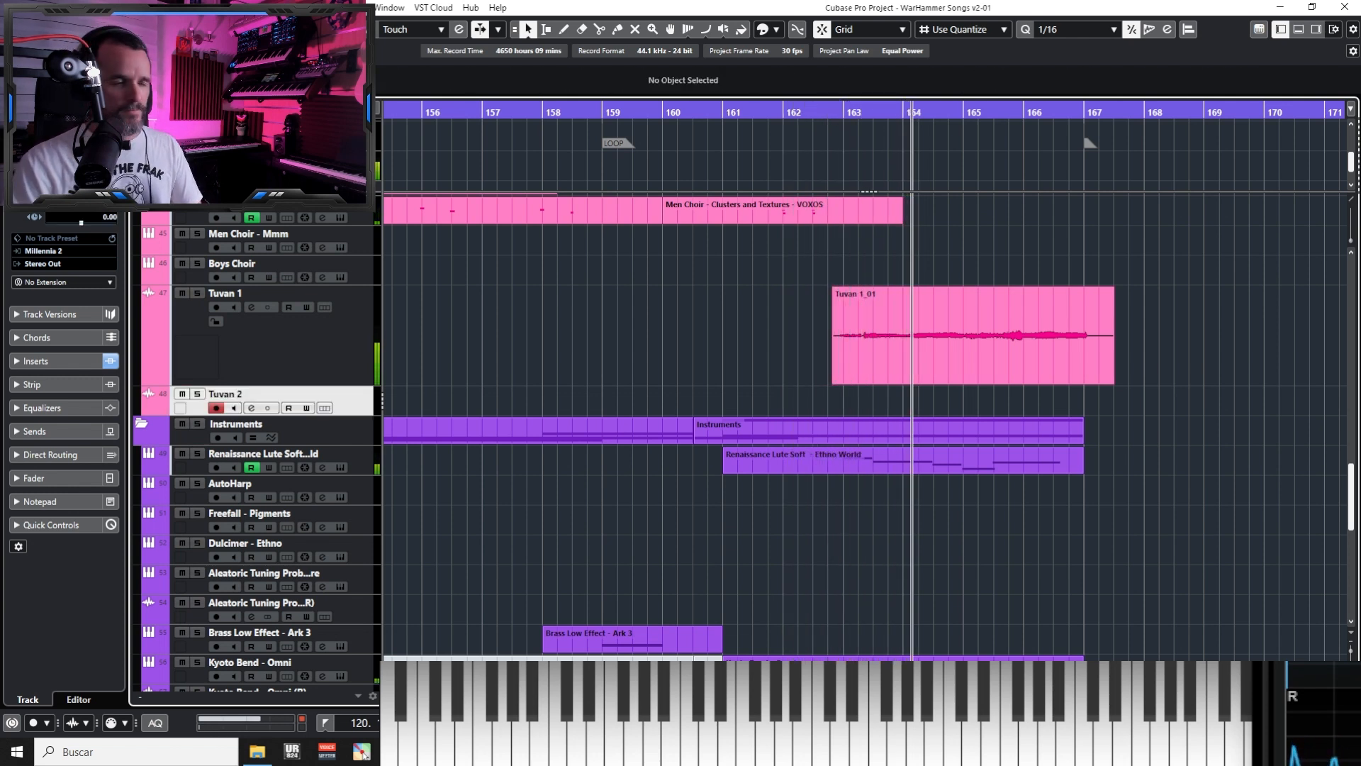
# Retry the Tuvan 2 vocal, recording from the second half of bar 162 to about bar 164, and delete the take
pyautogui.press('KP_0')
pyautogui.press('KP_Multiply')
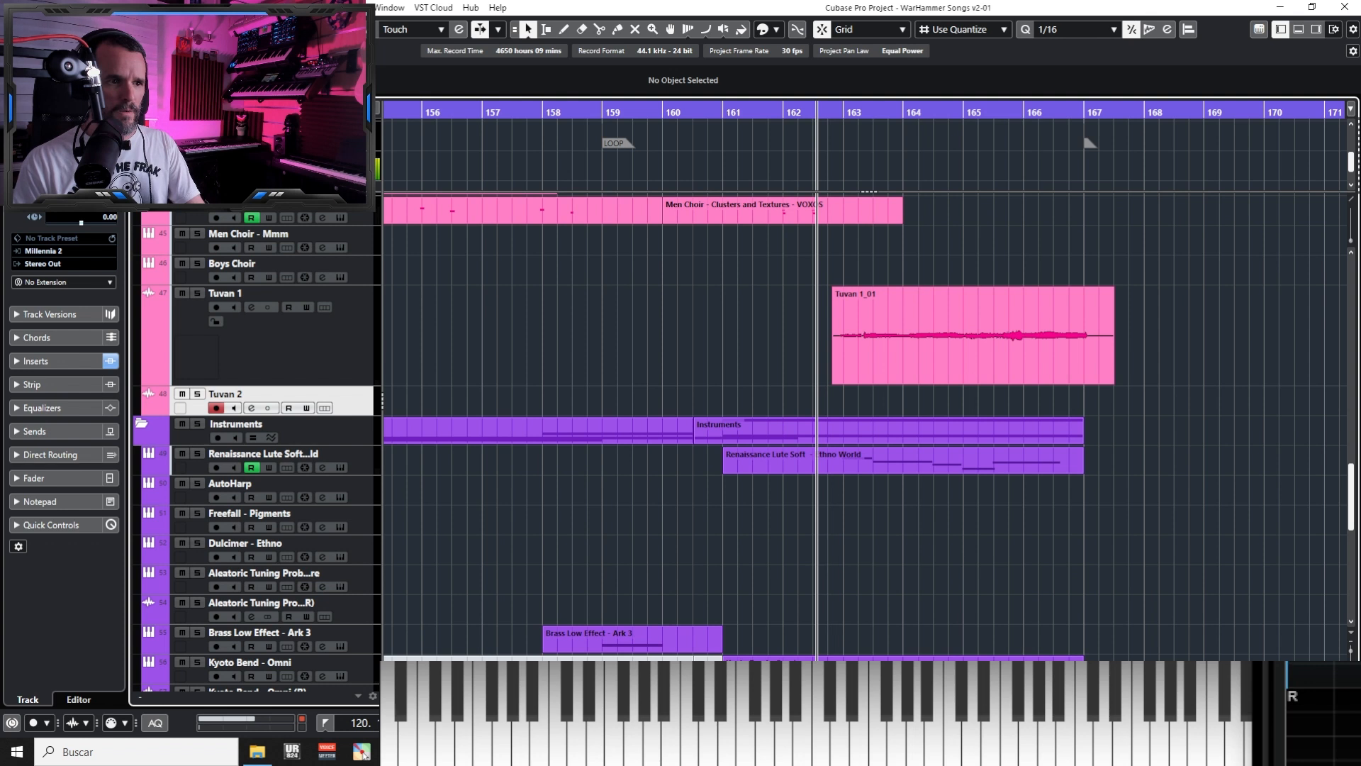
pyautogui.press('KP_Add')
pyautogui.press('KP_Subtract')
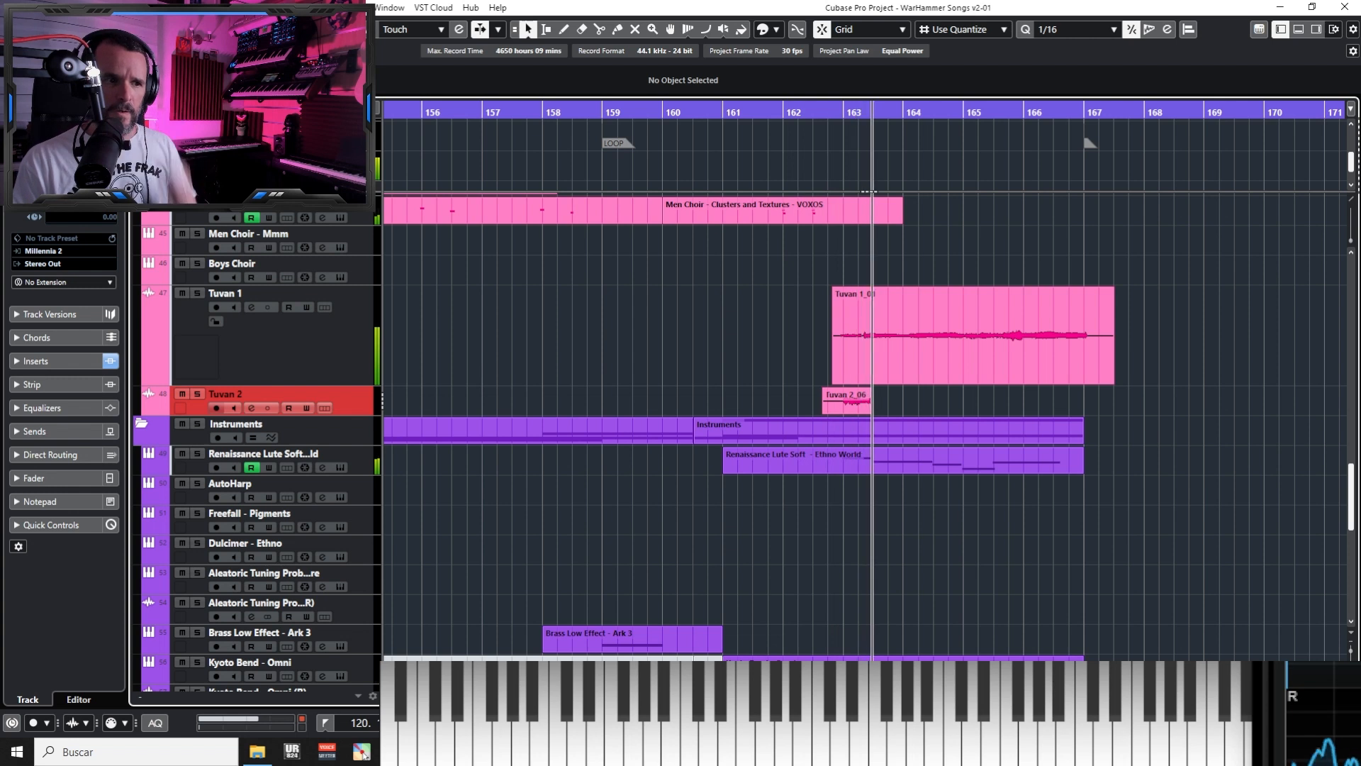
pyautogui.press('space')
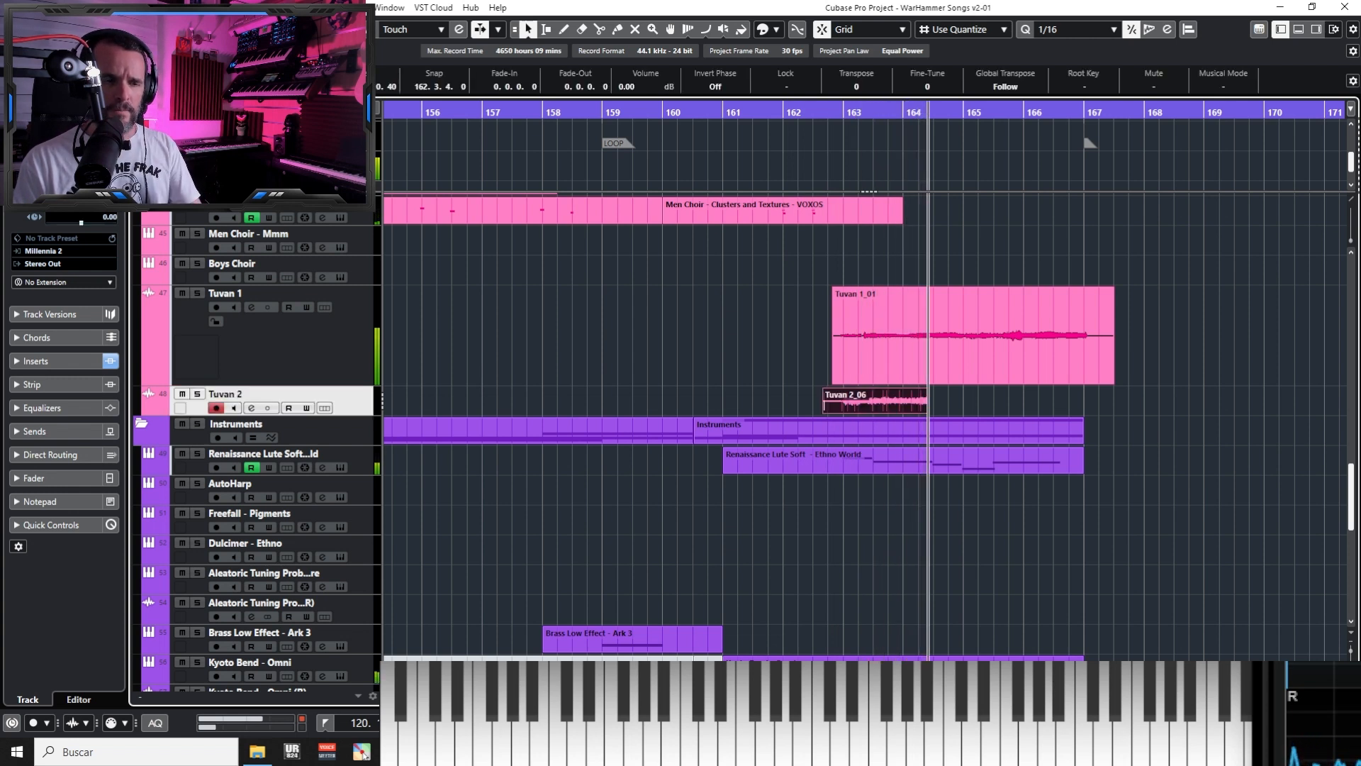
pyautogui.press('Delete')
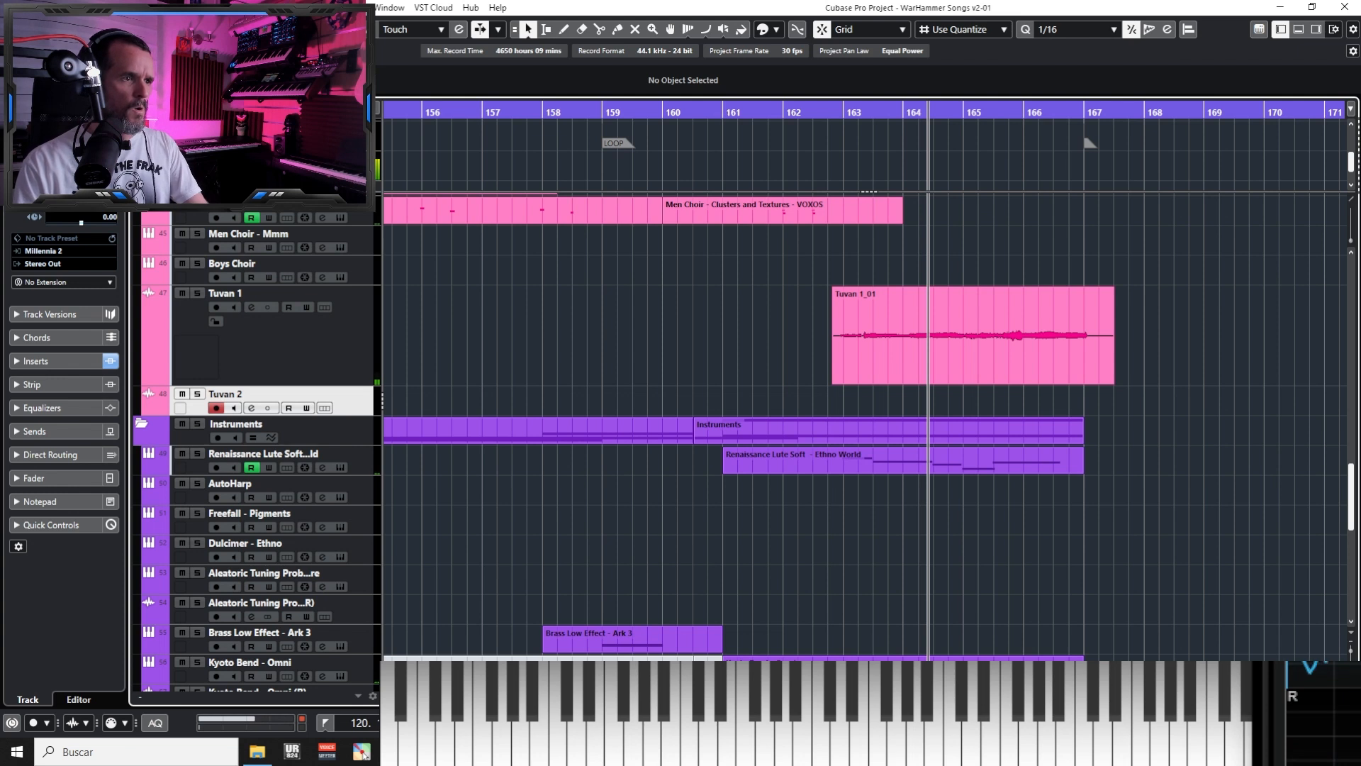
# Record a full Tuvan 2 take from bar 162 to just past bar 167 and delete it
pyautogui.press('KP_0')
pyautogui.press('KP_Multiply')
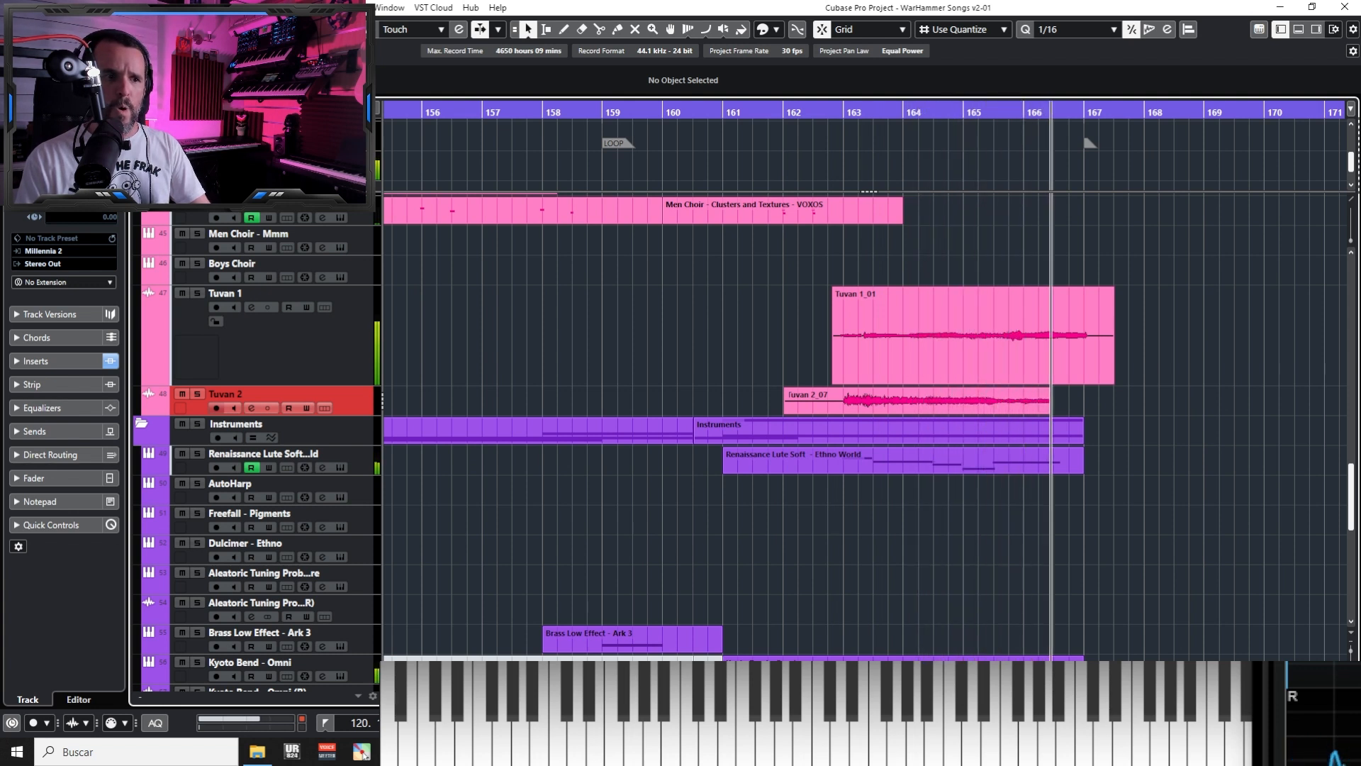
pyautogui.press('space')
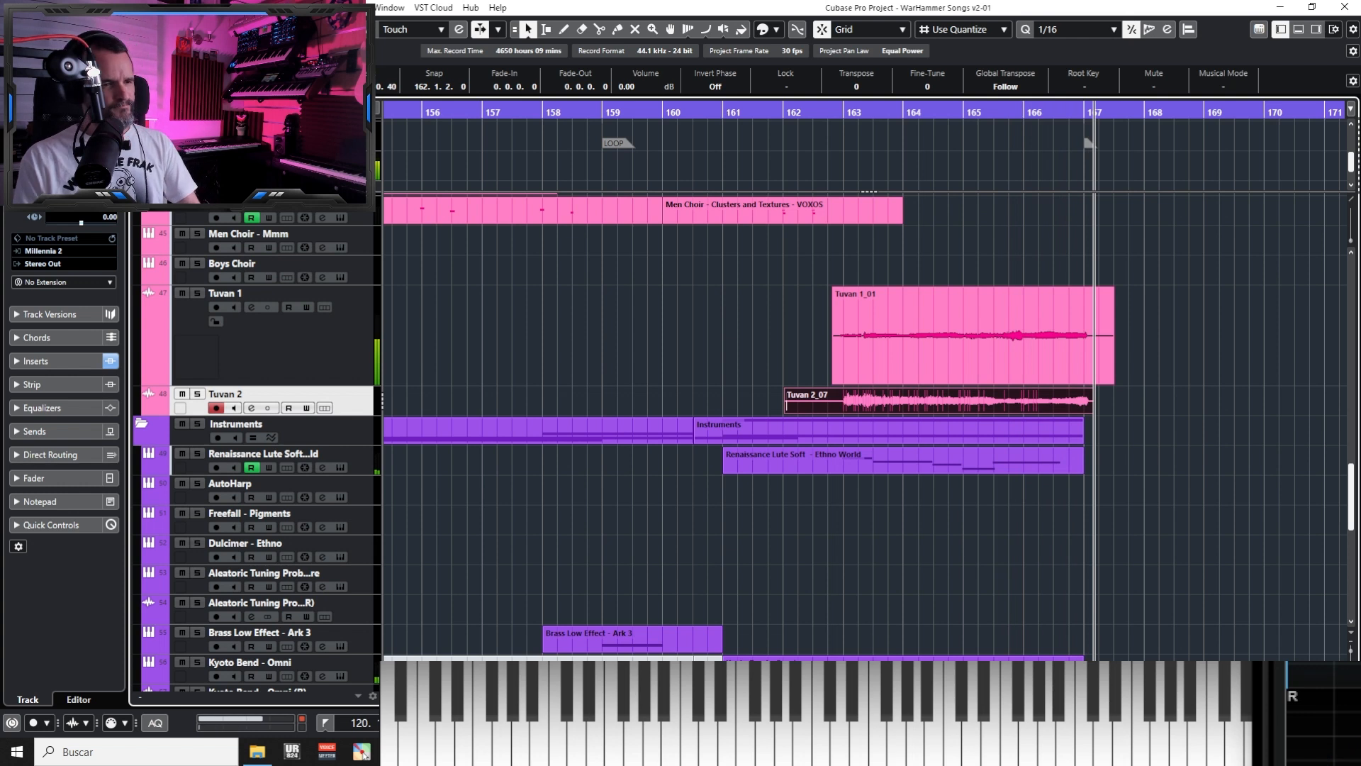
pyautogui.press('Delete')
# Play from just before bar 162, punch in a Tuvan 2 take at bar 162 and undo the recording
pyautogui.press('KP_0')
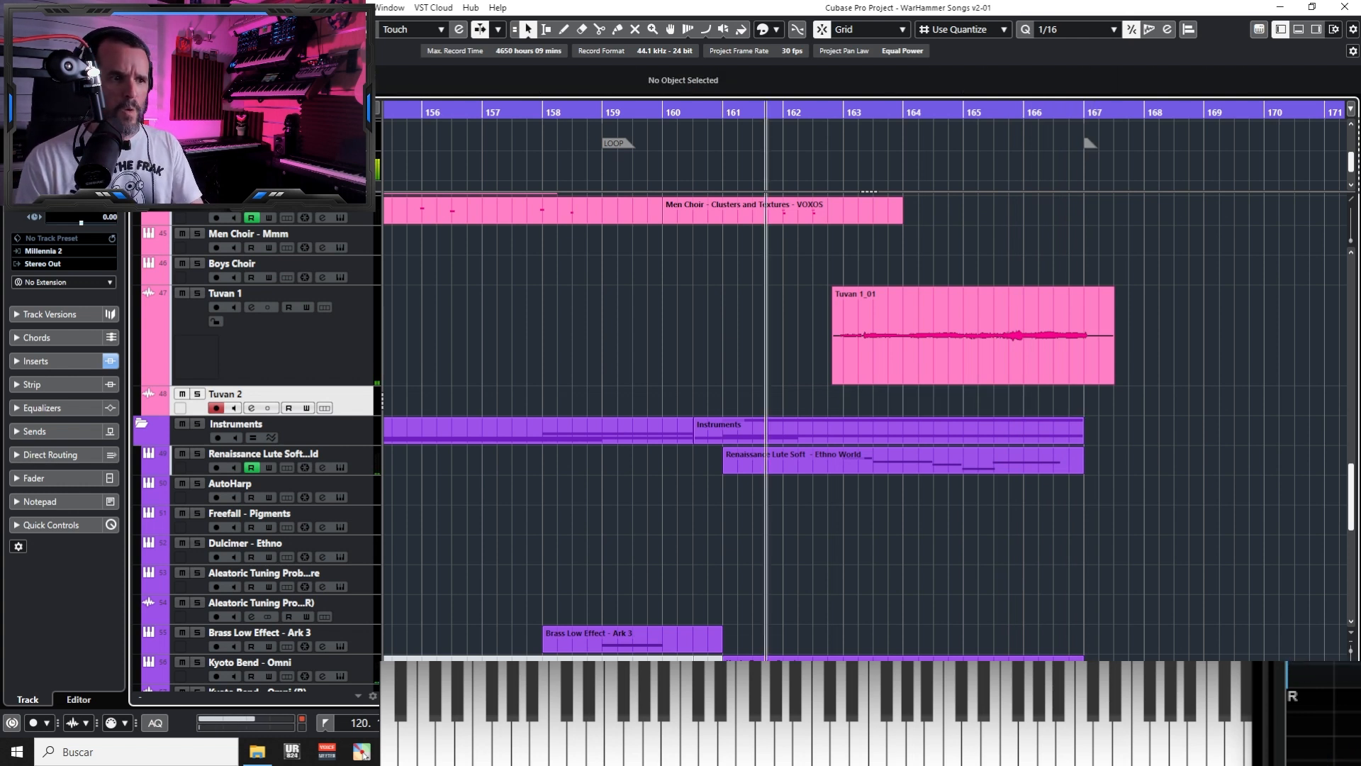
pyautogui.press('space')
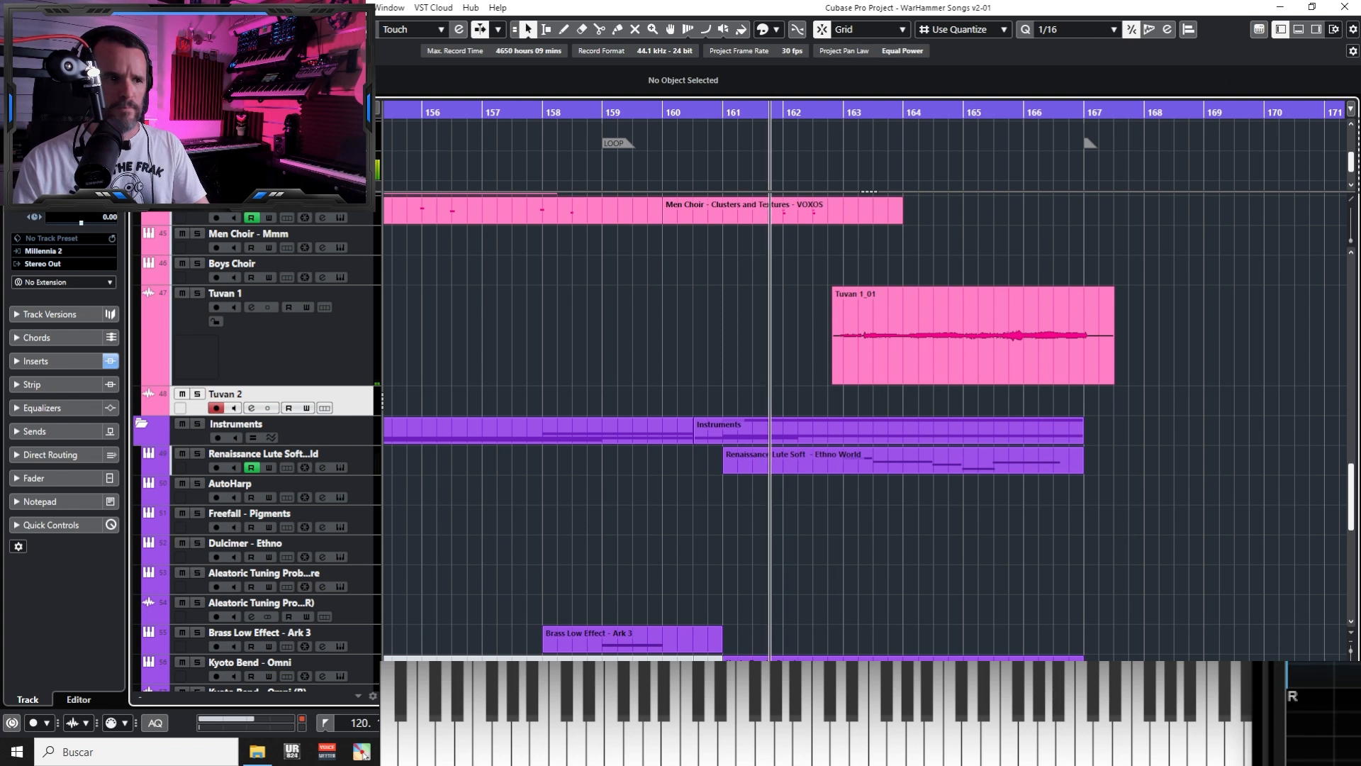
pyautogui.press('KP_Multiply')
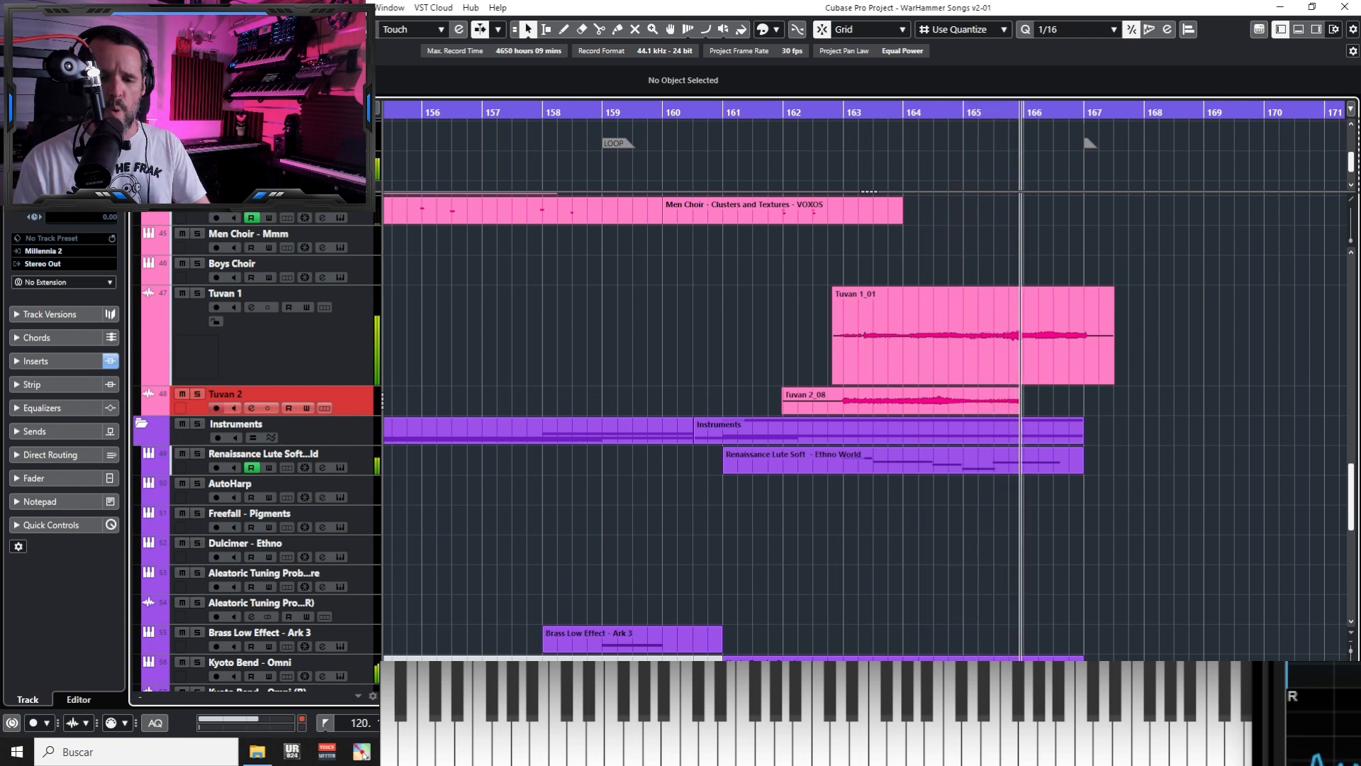
pyautogui.press('space')
pyautogui.hotkey('ctrl', 'z')
# Record briefly on Tuvan 2 from just before bar 162 to late in that bar and undo it
pyautogui.press('KP_0')
pyautogui.press('KP_Multiply')
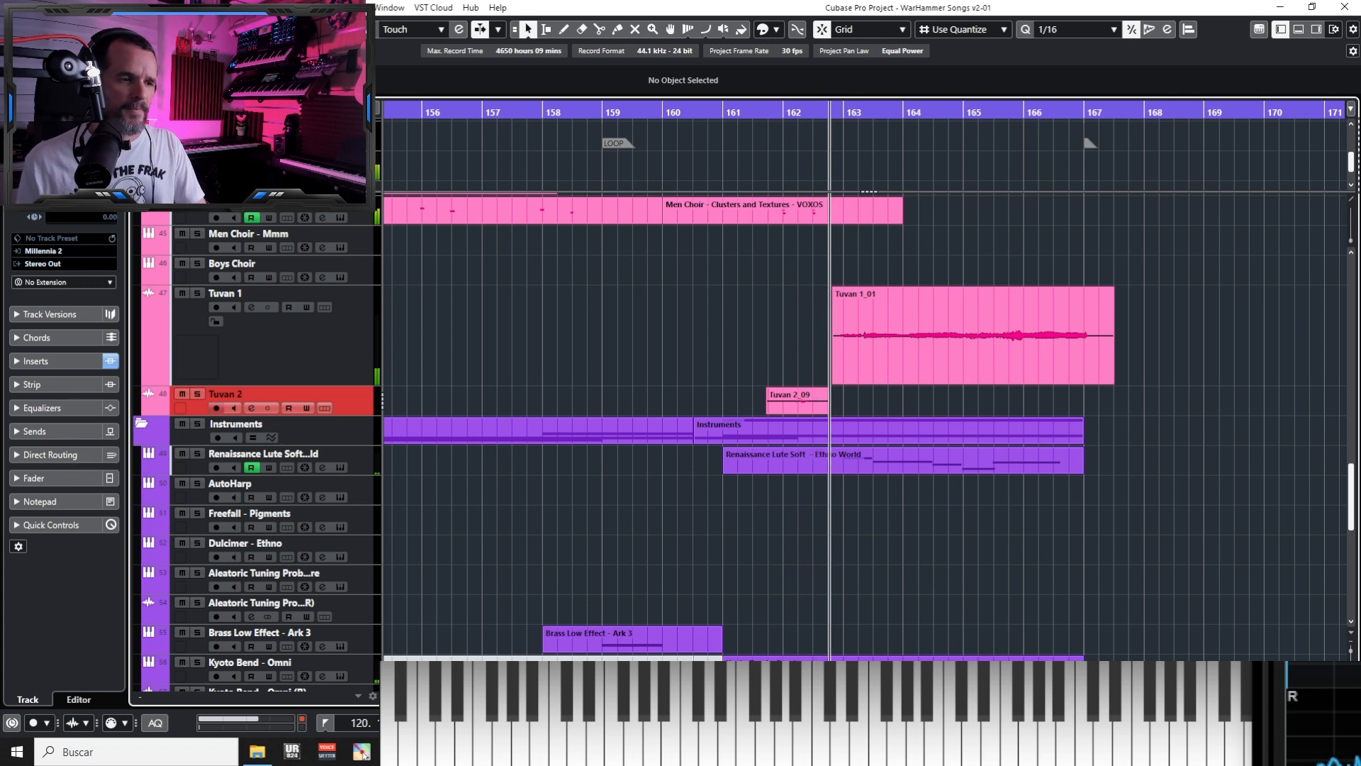
pyautogui.press('space')
pyautogui.hotkey('ctrl', 'z')
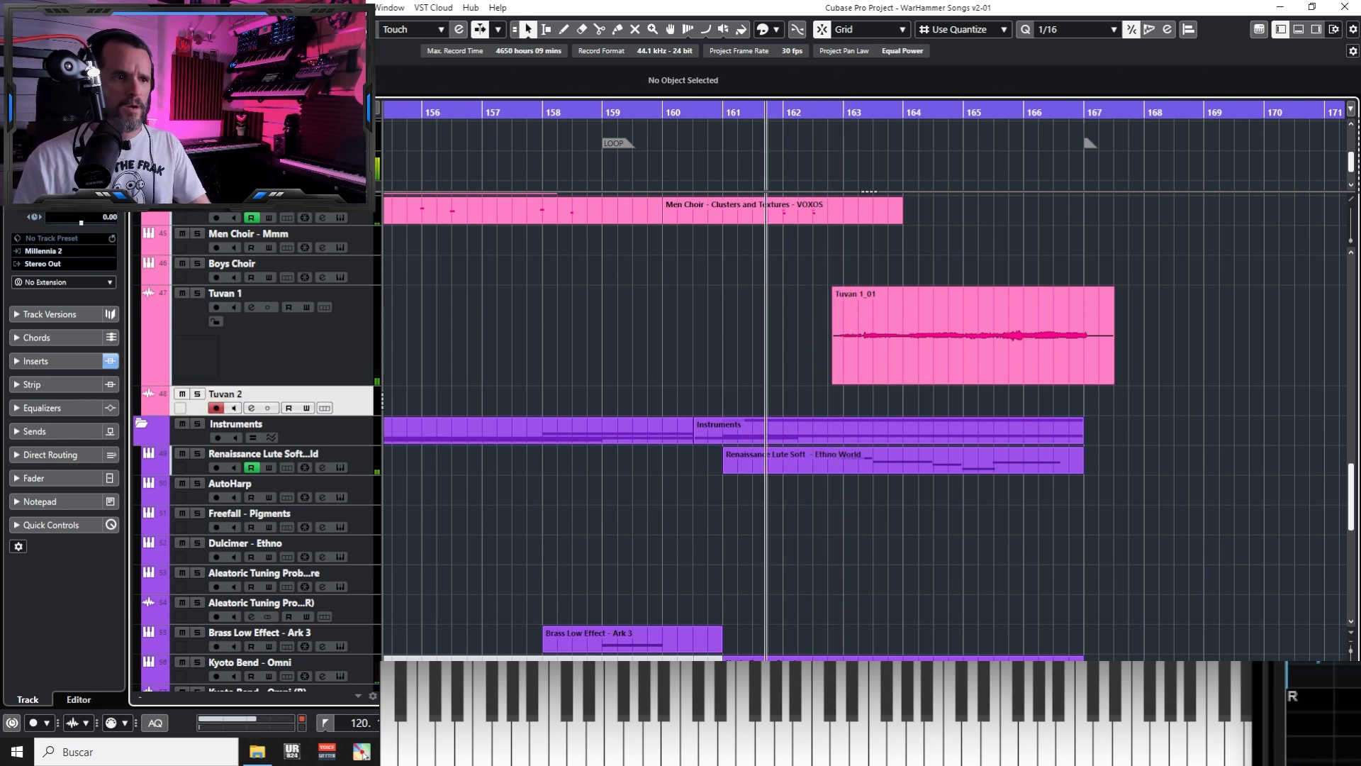
# Record Tuvan 2 from just before bar 162, restarting once, and stop the second take at bar 167
pyautogui.press('KP_Multiply')
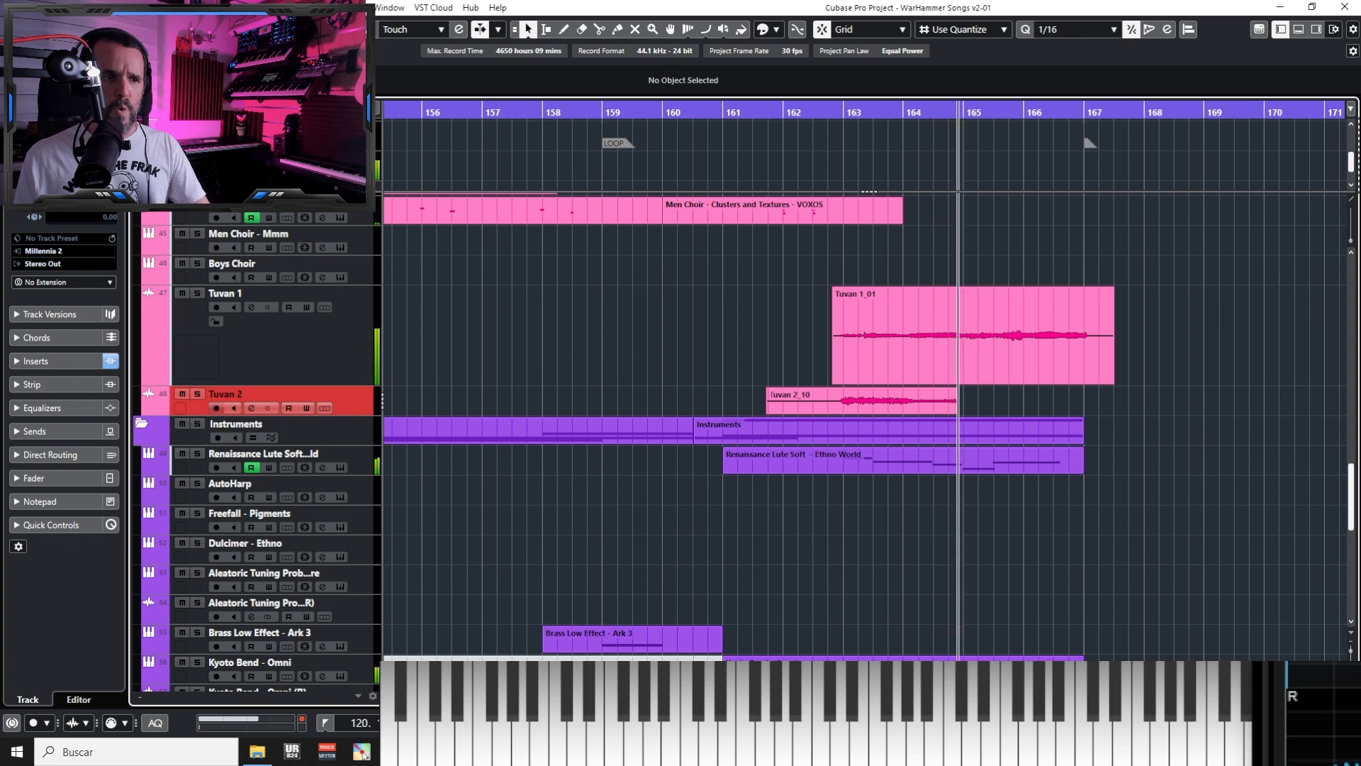
pyautogui.press('KP_Multiply')
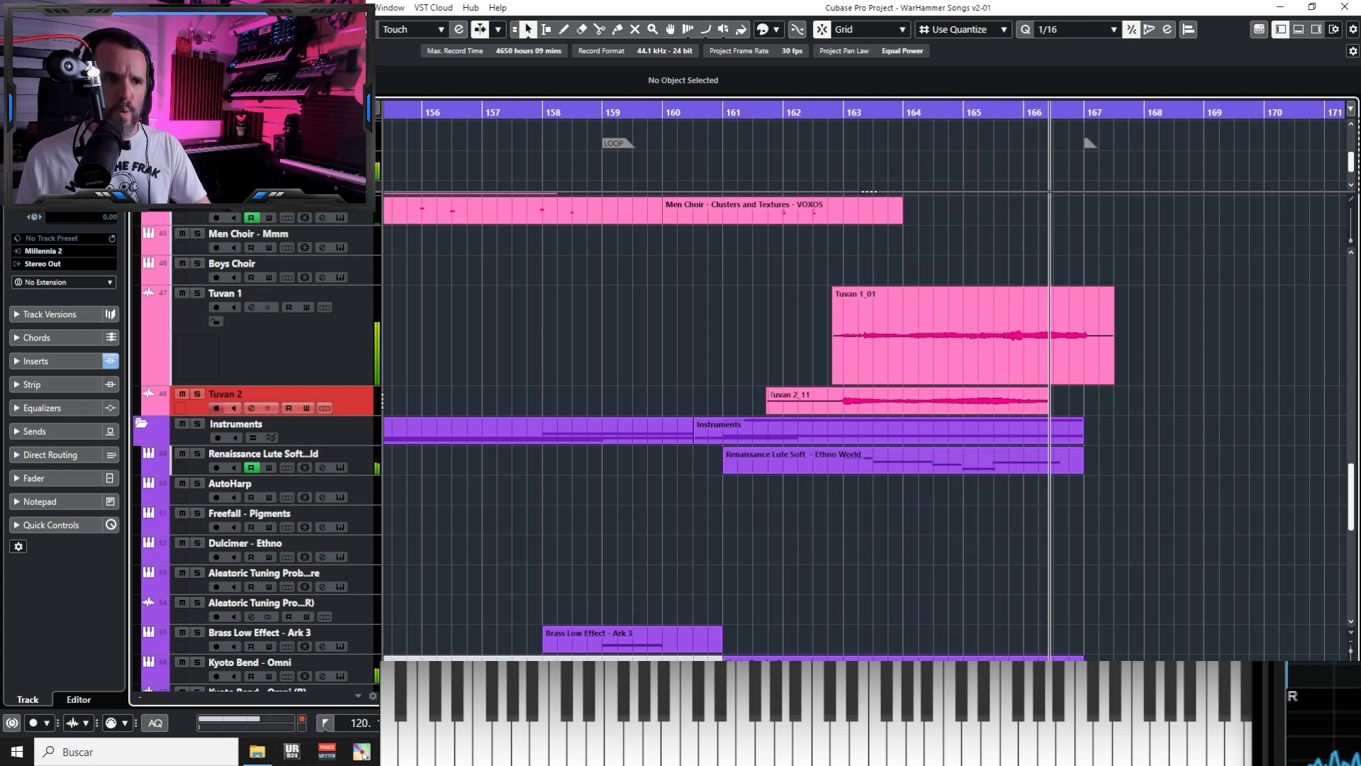
pyautogui.press('space')
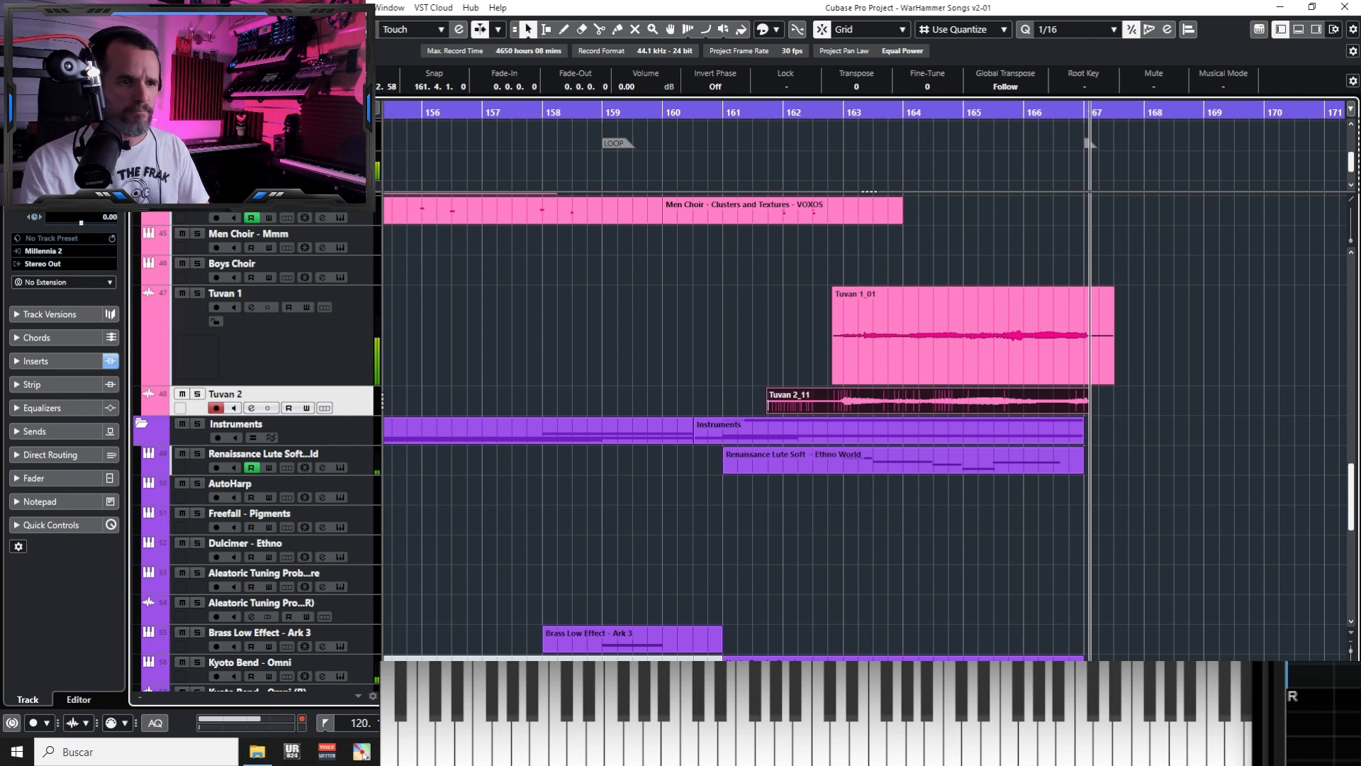
# Solo Tuvan 2 and Tuvan 1 and play both takes together from just before bar 163
pyautogui.press('h')
pyautogui.press('h')
pyautogui.press('h')
pyautogui.press('h')
pyautogui.press('KP_0')
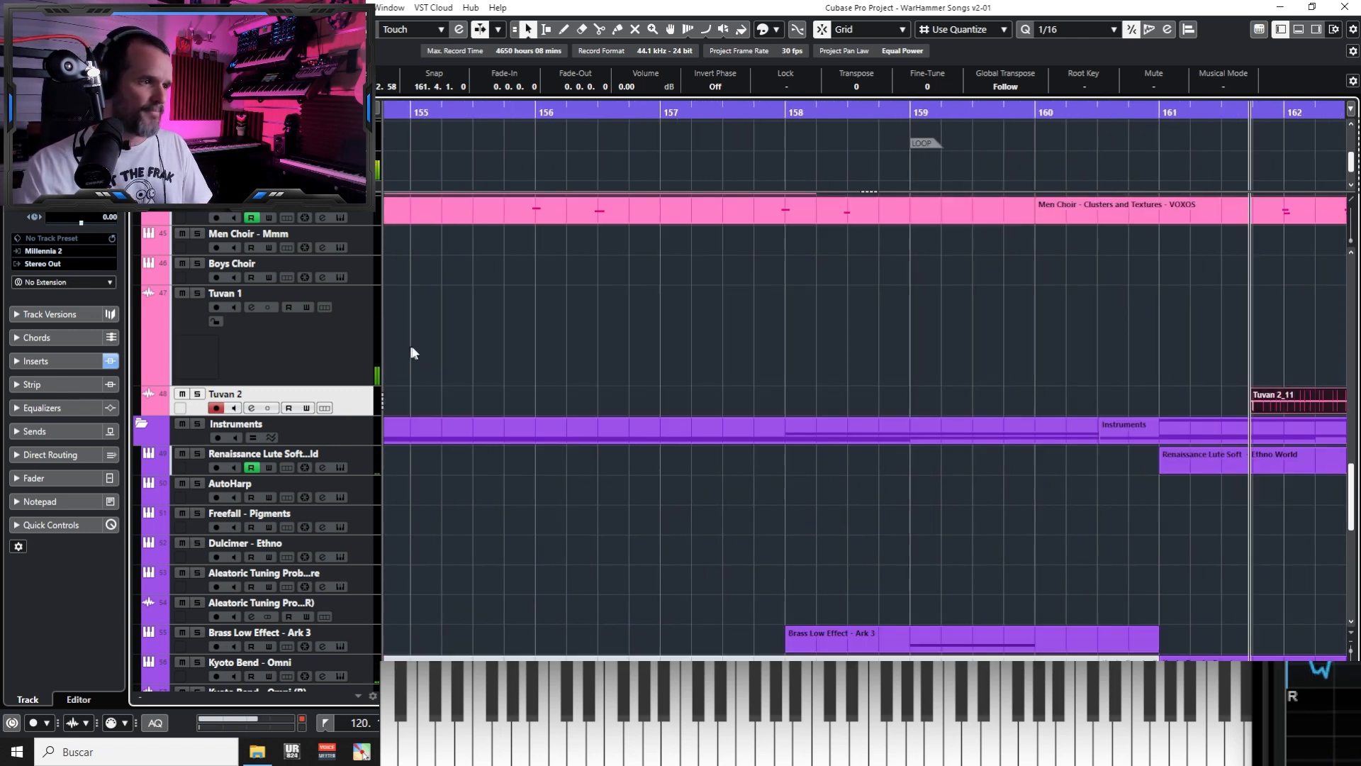
pyautogui.press('space')
pyautogui.press('s')
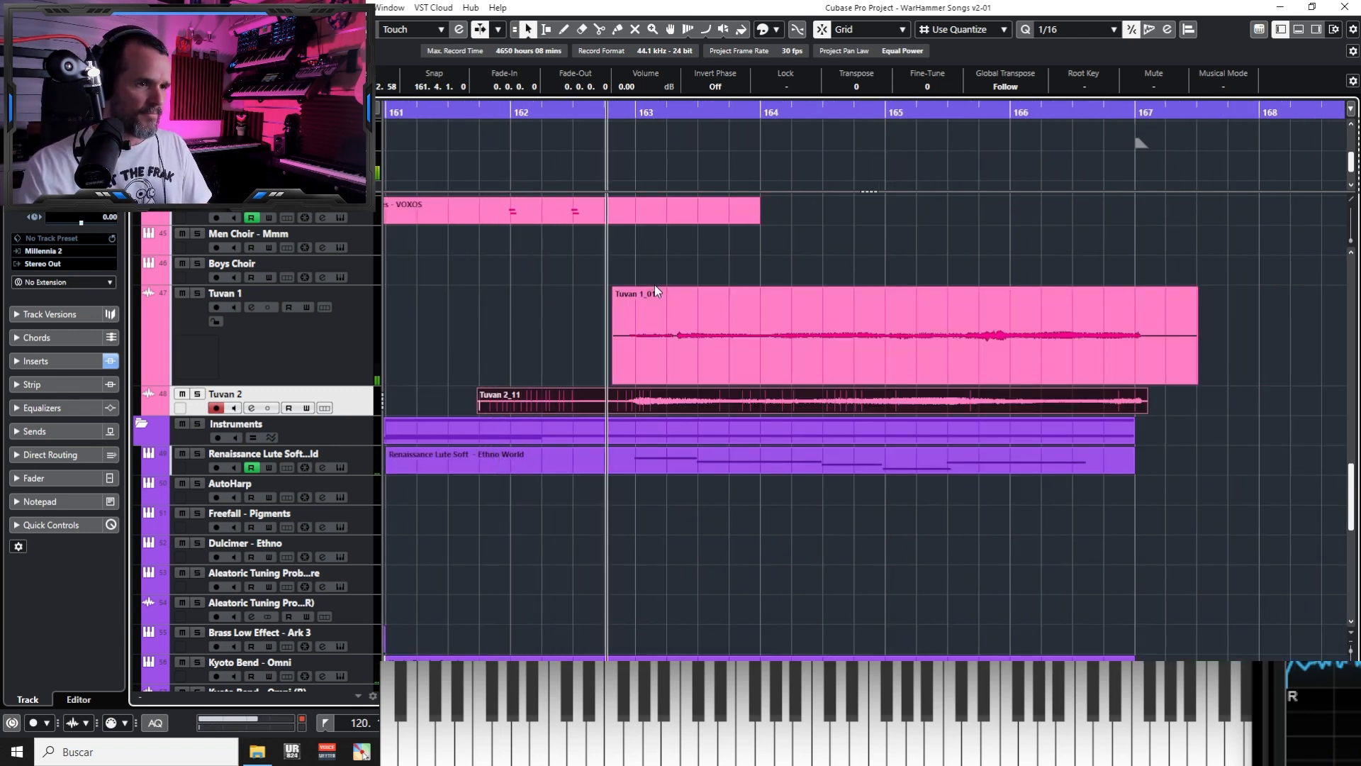
pyautogui.press('space')
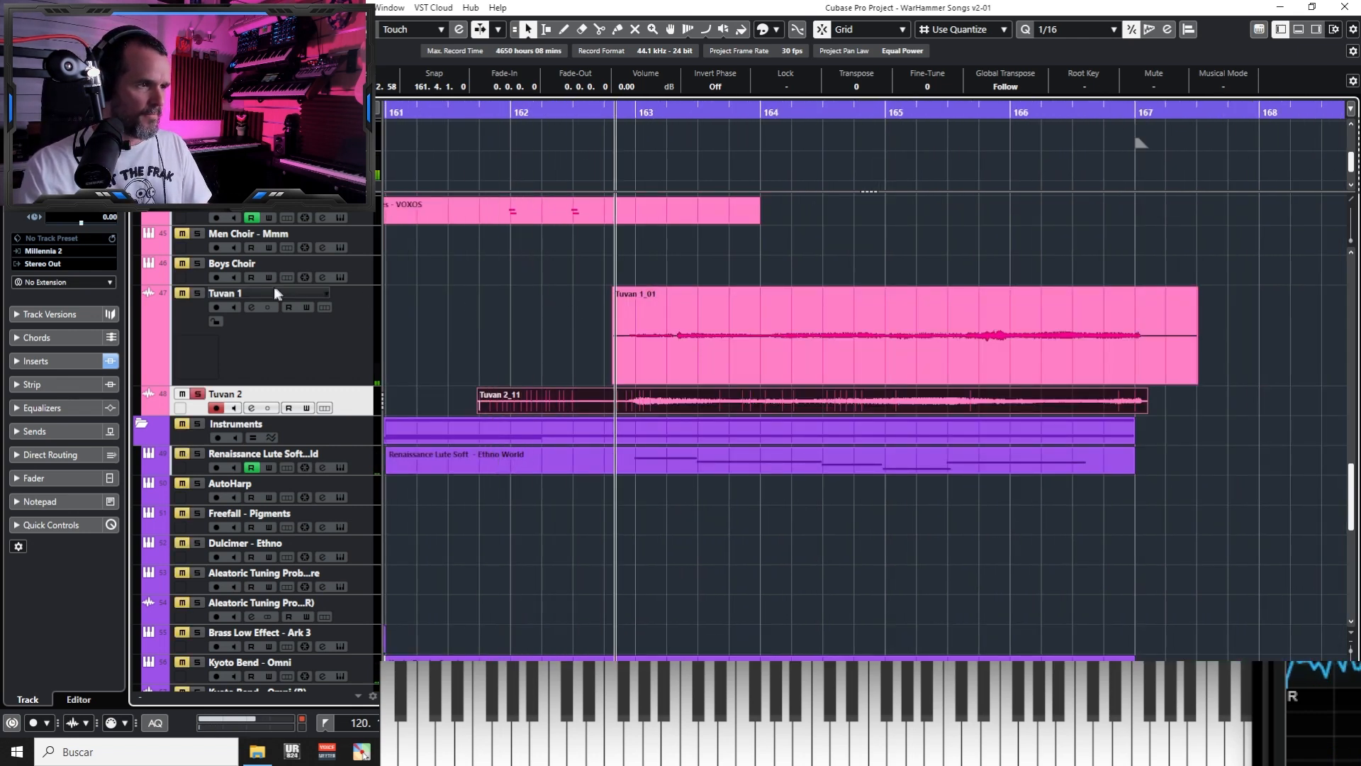
pyautogui.click(197, 293)
pyautogui.press('space')
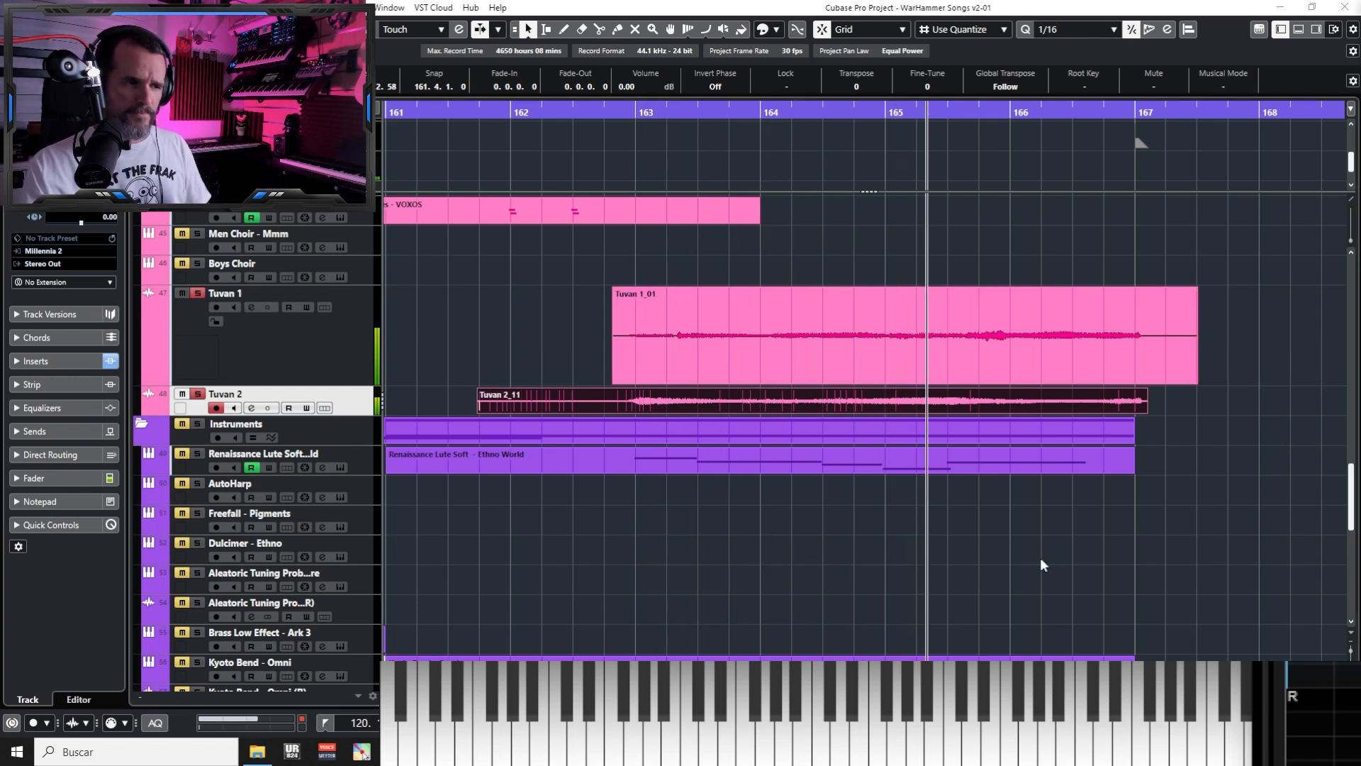
# Delete the auditioned take on the Tuvan 2 track
pyautogui.click(913, 401)
pyautogui.press('Delete')
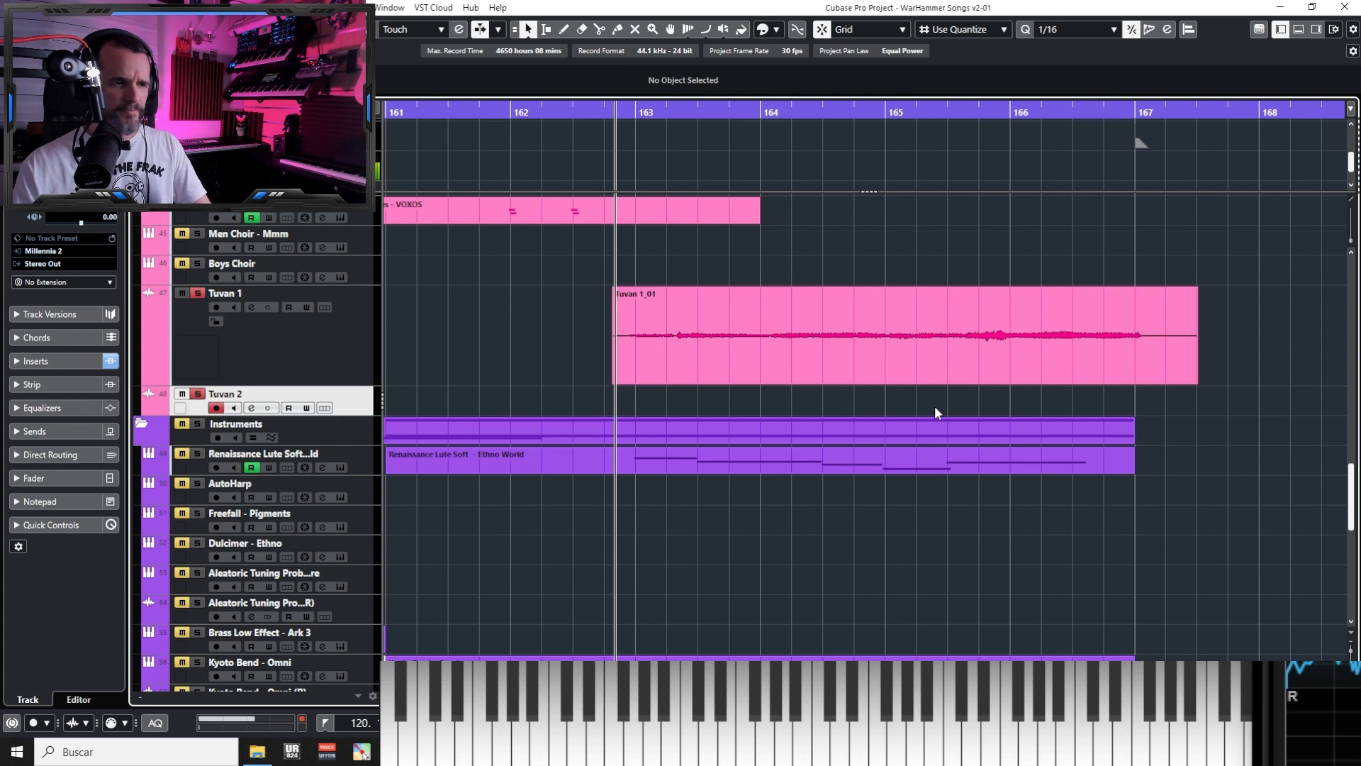
# Record a Tuvan 2 take from just after bar 162, stop it in the second half of bar 164 and delete it
pyautogui.press('KP_Subtract')
pyautogui.press('KP_Subtract')
pyautogui.press('KP_Subtract')
pyautogui.press('KP_Subtract')
pyautogui.press('KP_Subtract')
pyautogui.press('KP_Subtract')
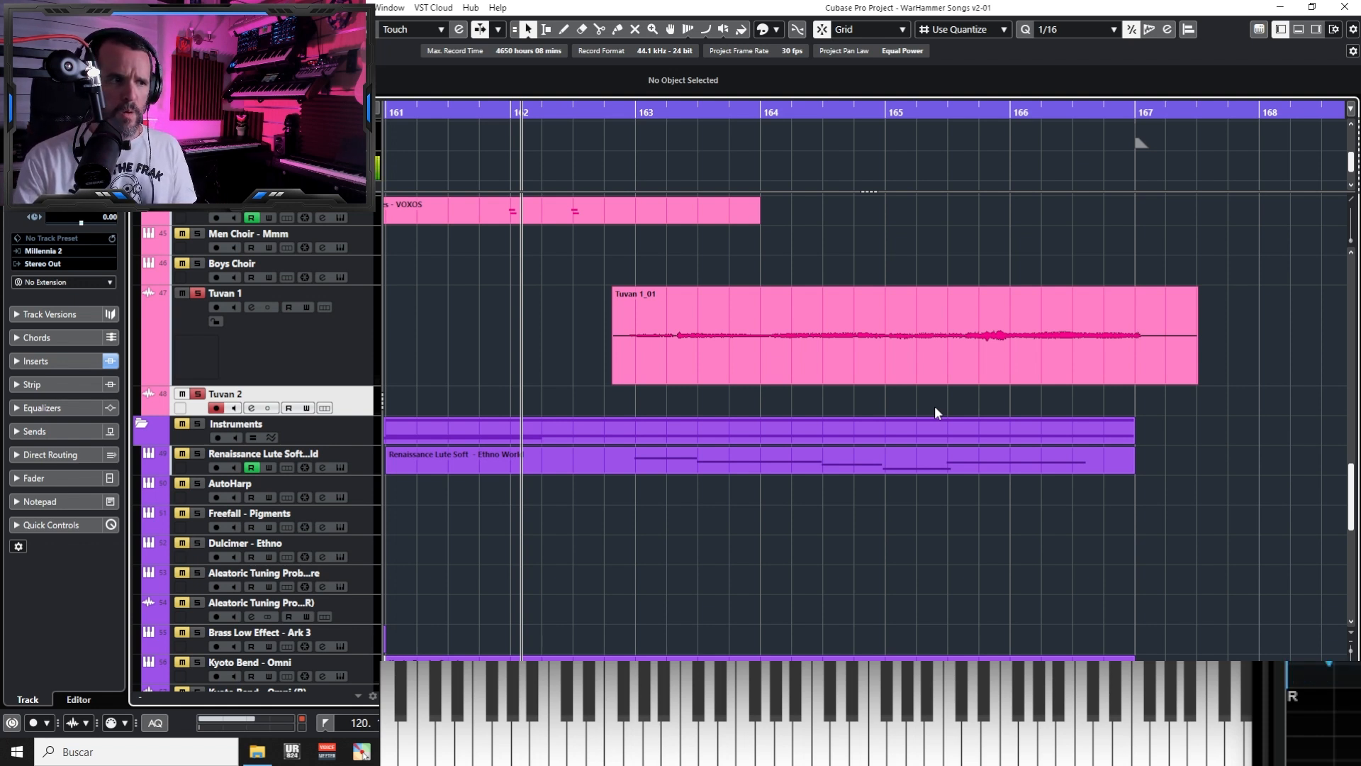
pyautogui.press('KP_Multiply')
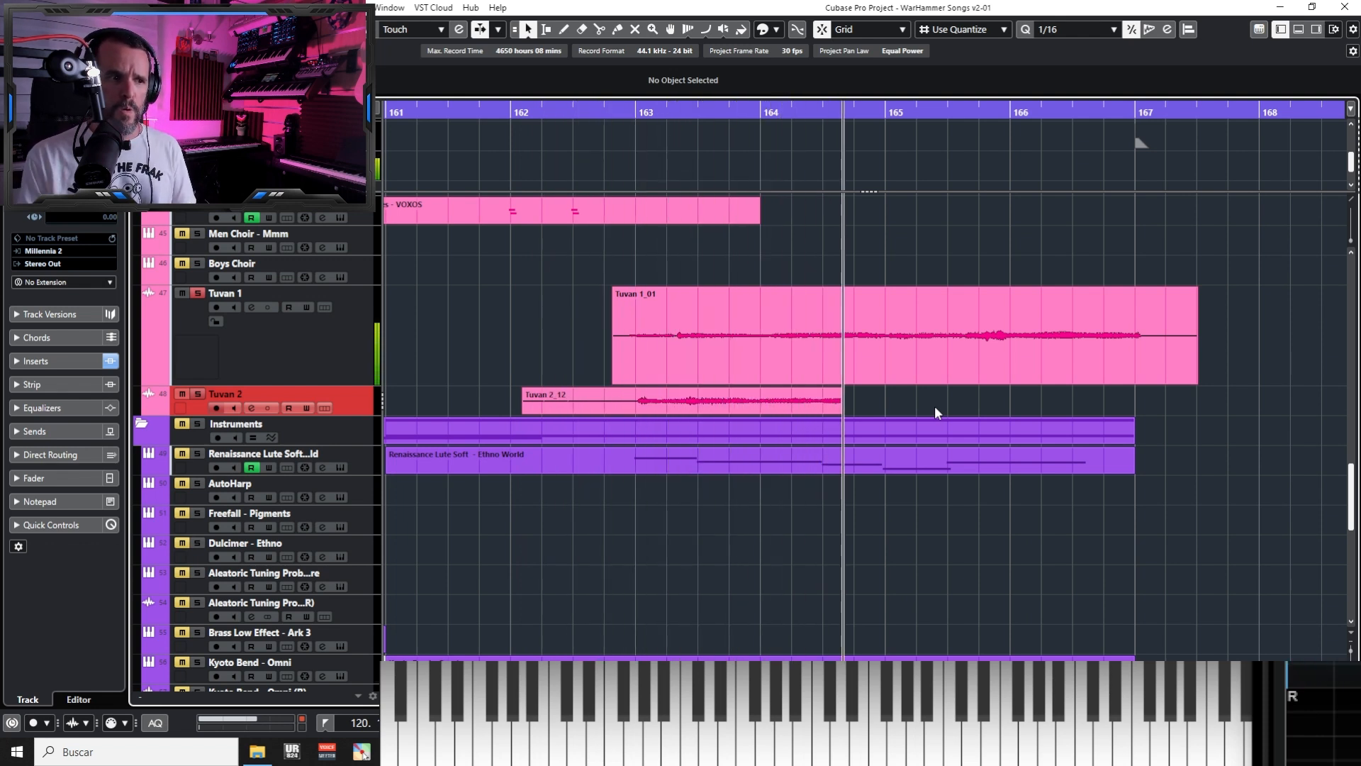
pyautogui.press('space')
pyautogui.press('Delete')
# Record Tuvan 2 from just after bar 162 to midway through bar 167 and remove the part before 162.4.1.0
pyautogui.press('KP_Multiply')
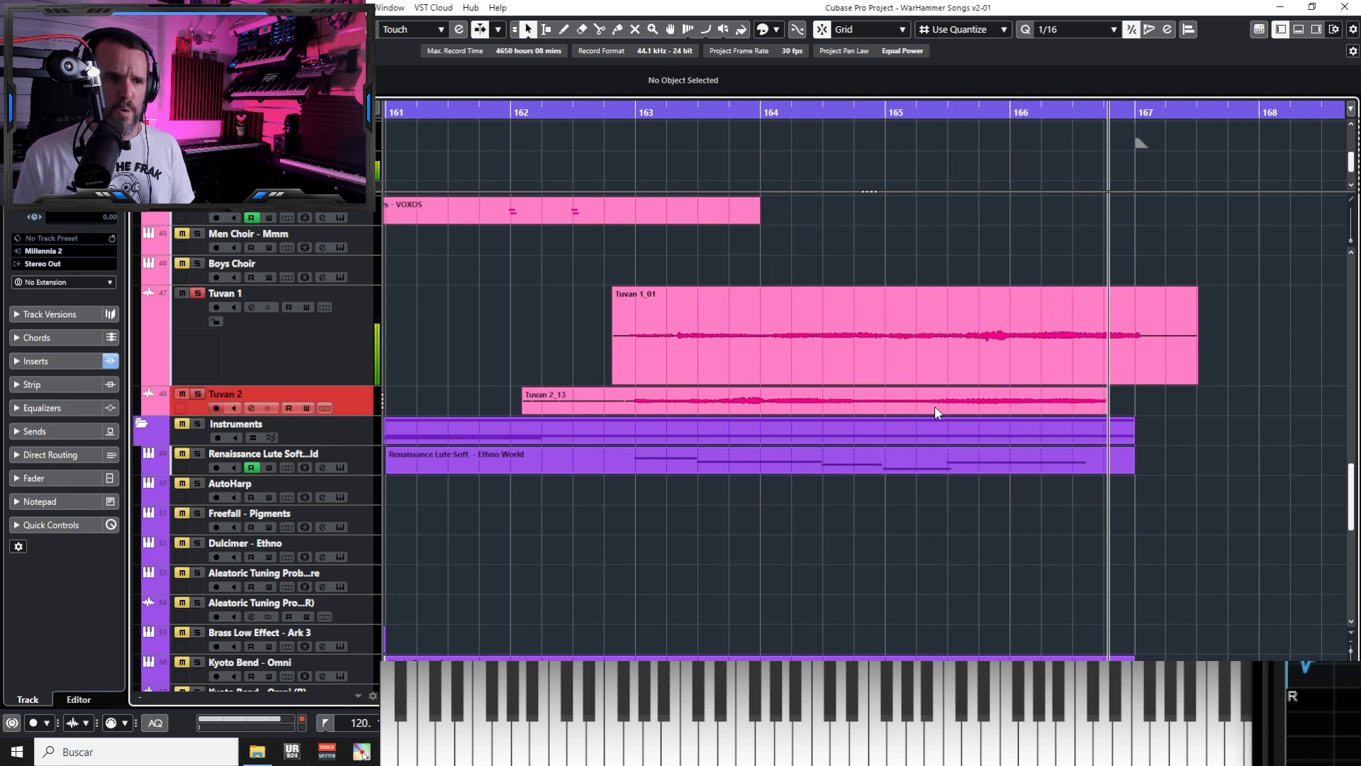
pyautogui.press('space')
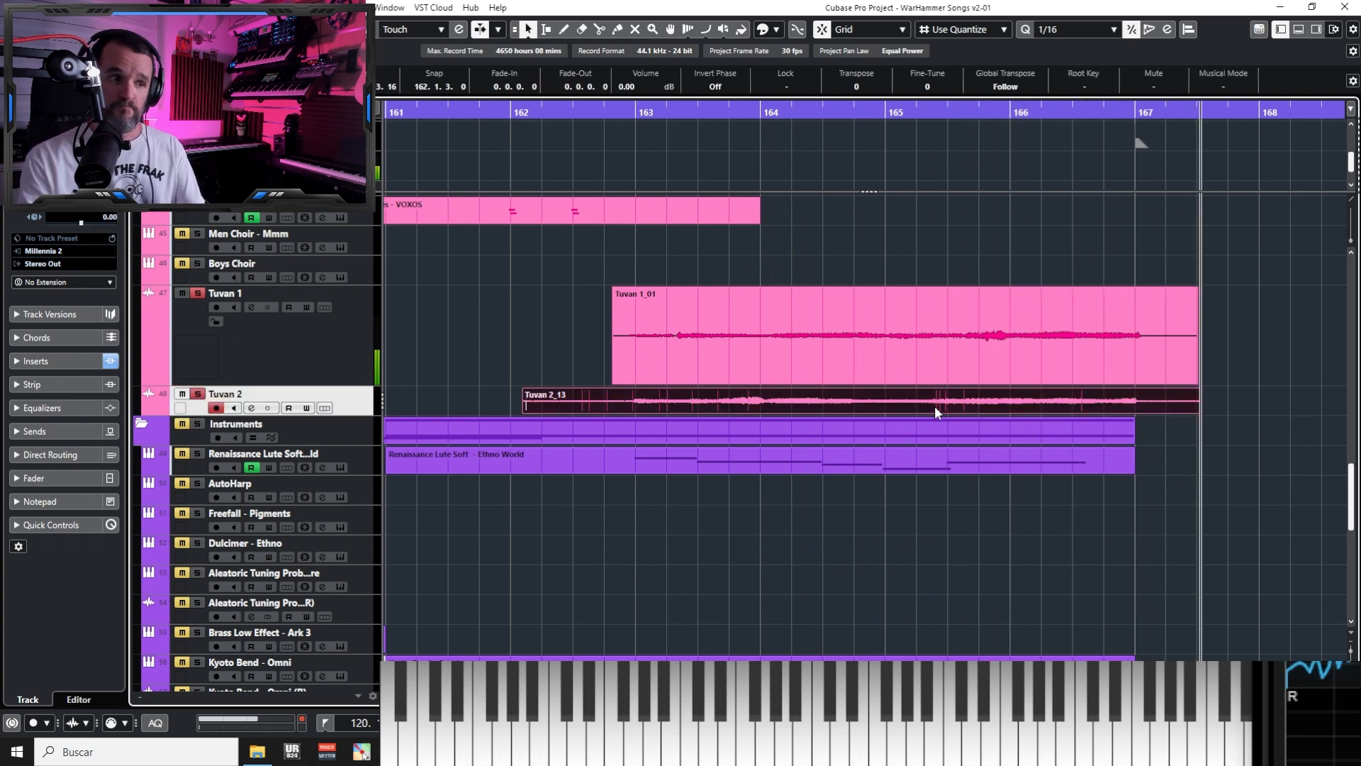
pyautogui.click(991, 319)
pyautogui.keyDown('alt'); pyautogui.click(606, 402); pyautogui.keyUp('alt')
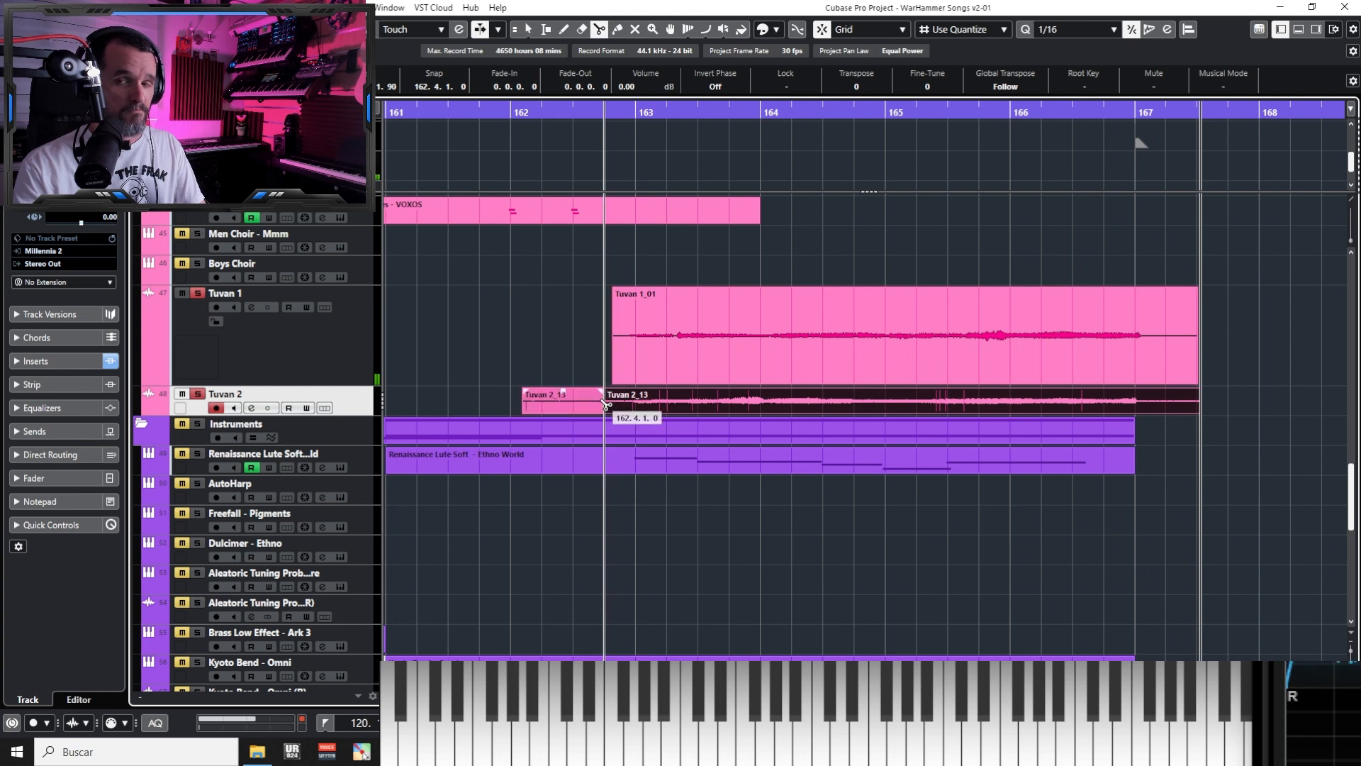
pyautogui.click(555, 396)
pyautogui.press('Delete')
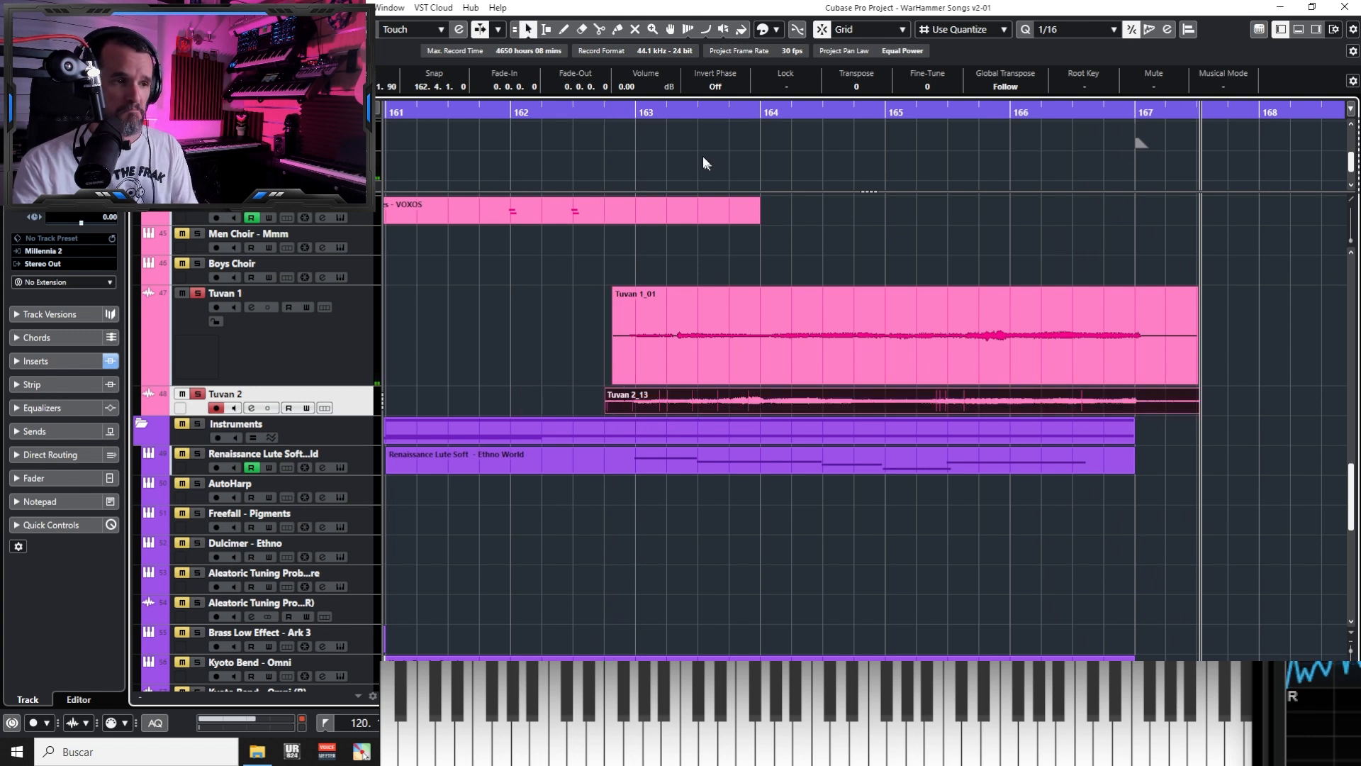
# Play the trimmed Tuvan 2 take together with Tuvan 1 from just before bar 163 and delete the take
pyautogui.press('space')
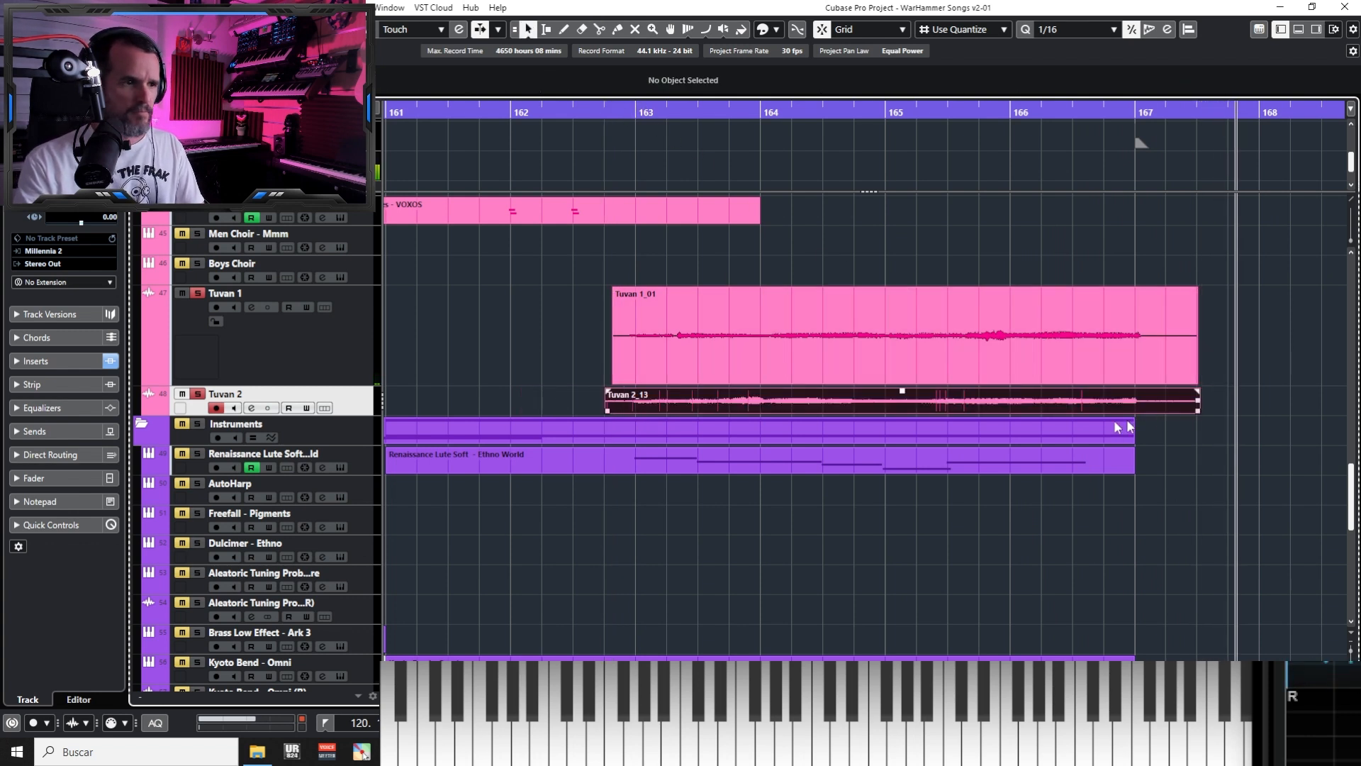
pyautogui.press('space')
pyautogui.click(628, 112)
pyautogui.press('space')
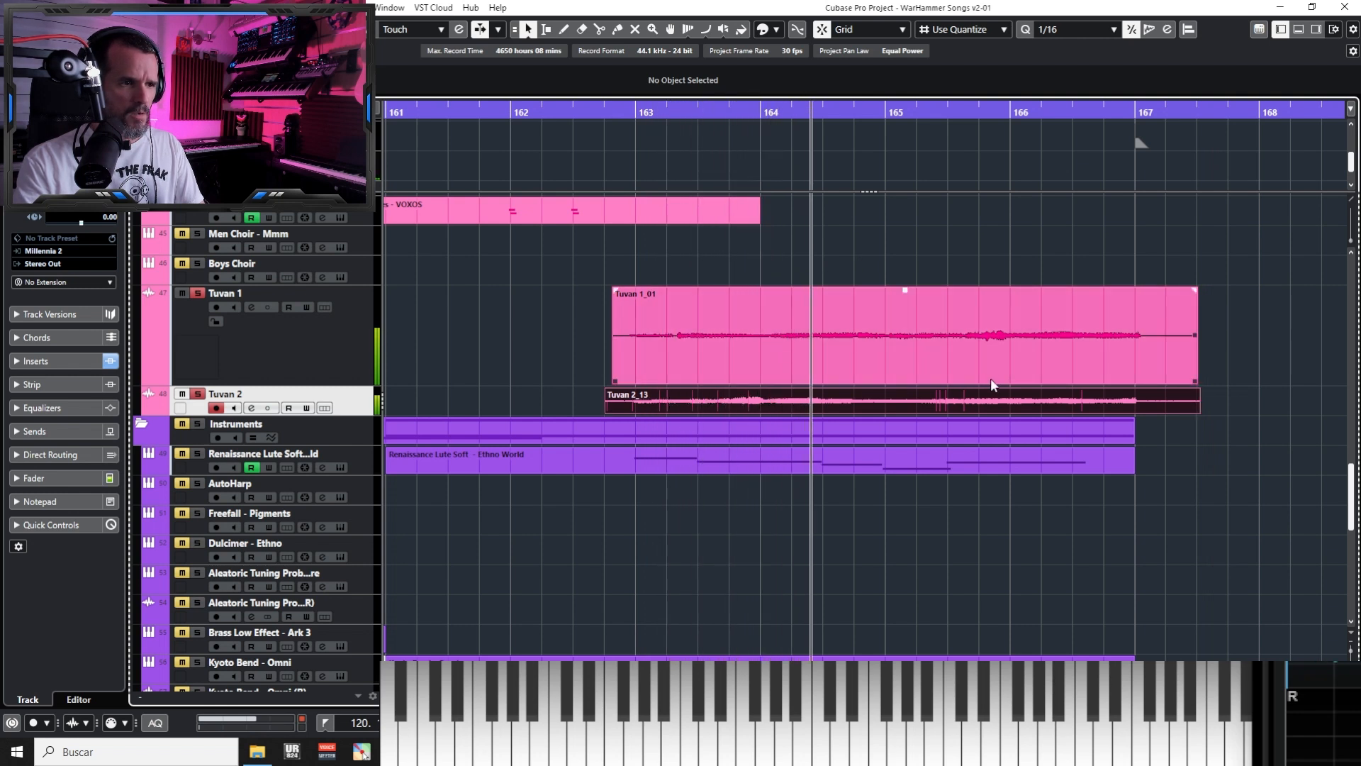
pyautogui.click(938, 396)
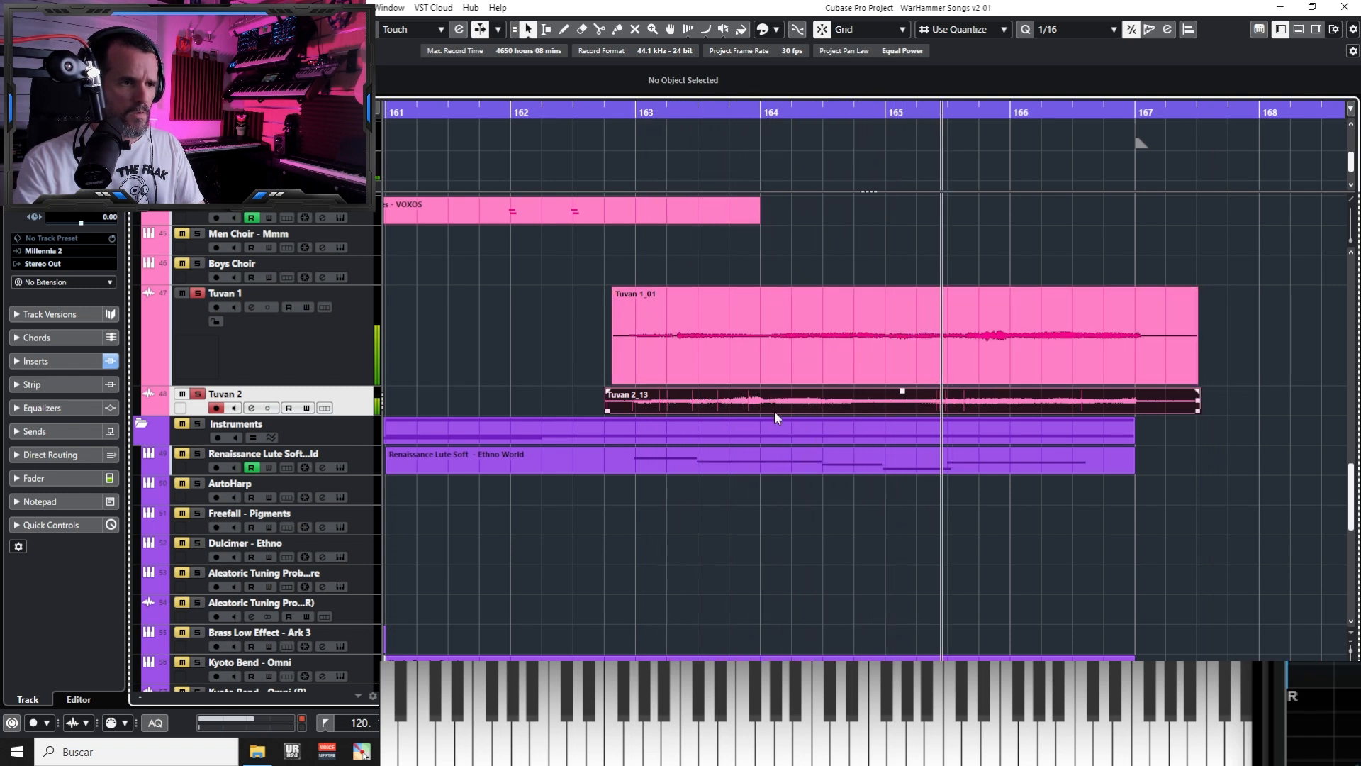
pyautogui.press('3')
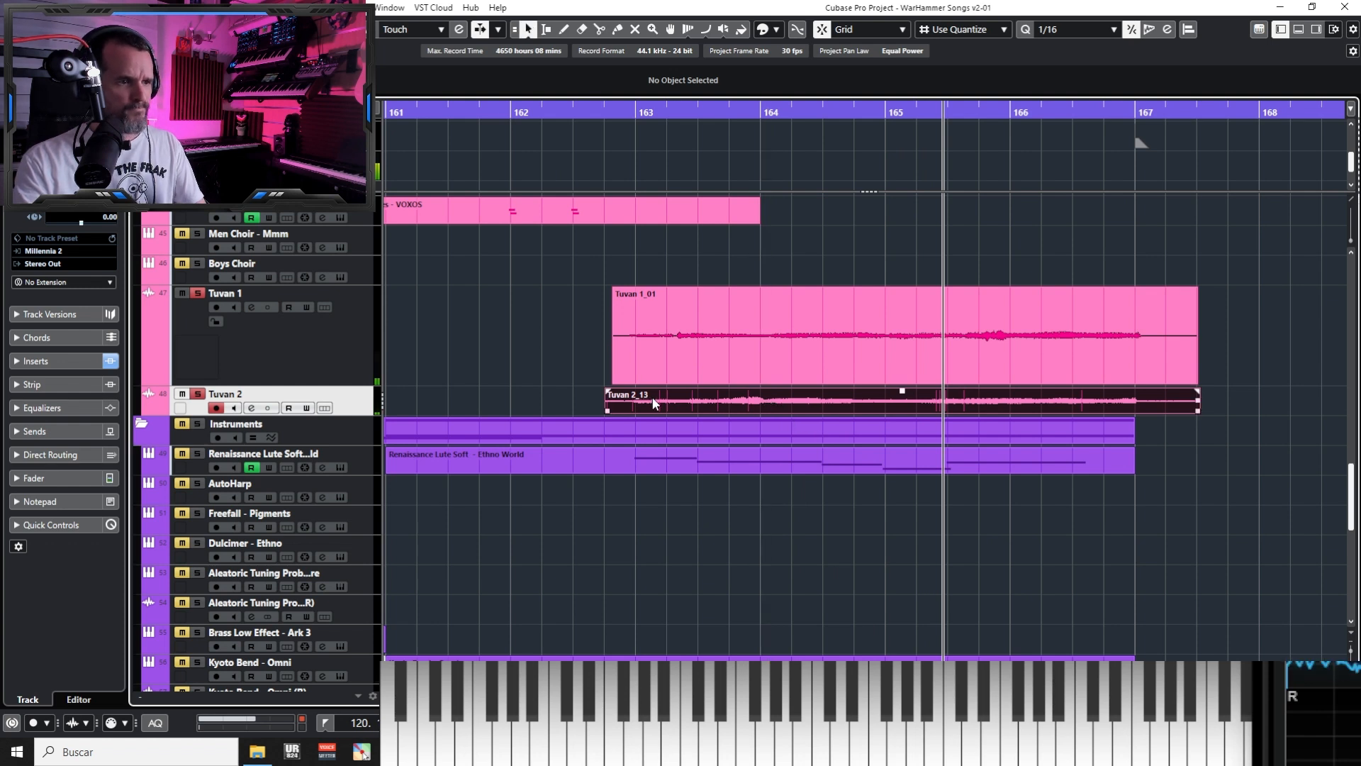
pyautogui.press('Delete')
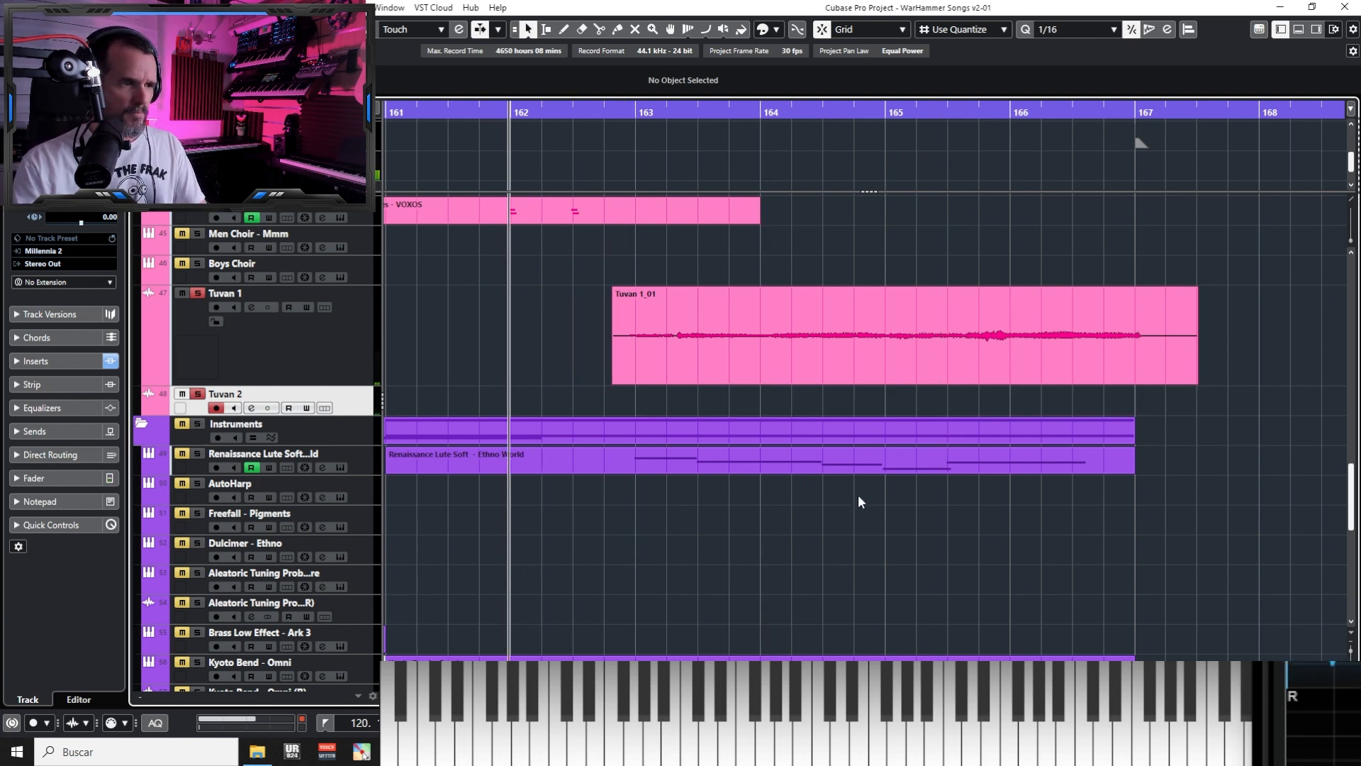
# Record Tuvan 2 from early in bar 162 to just after bar 164 and delete the take
pyautogui.press('space')
pyautogui.press('KP_Multiply')
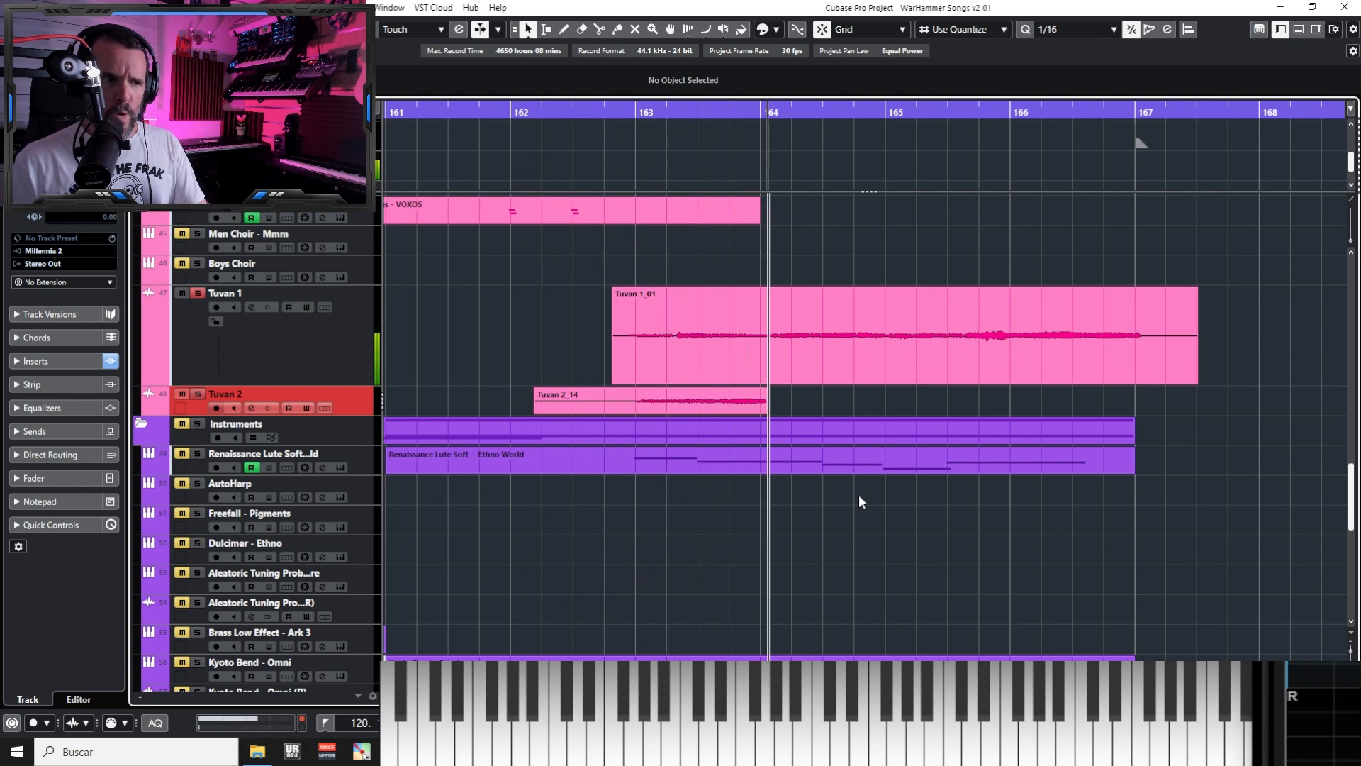
pyautogui.press('space')
pyautogui.press('Delete')
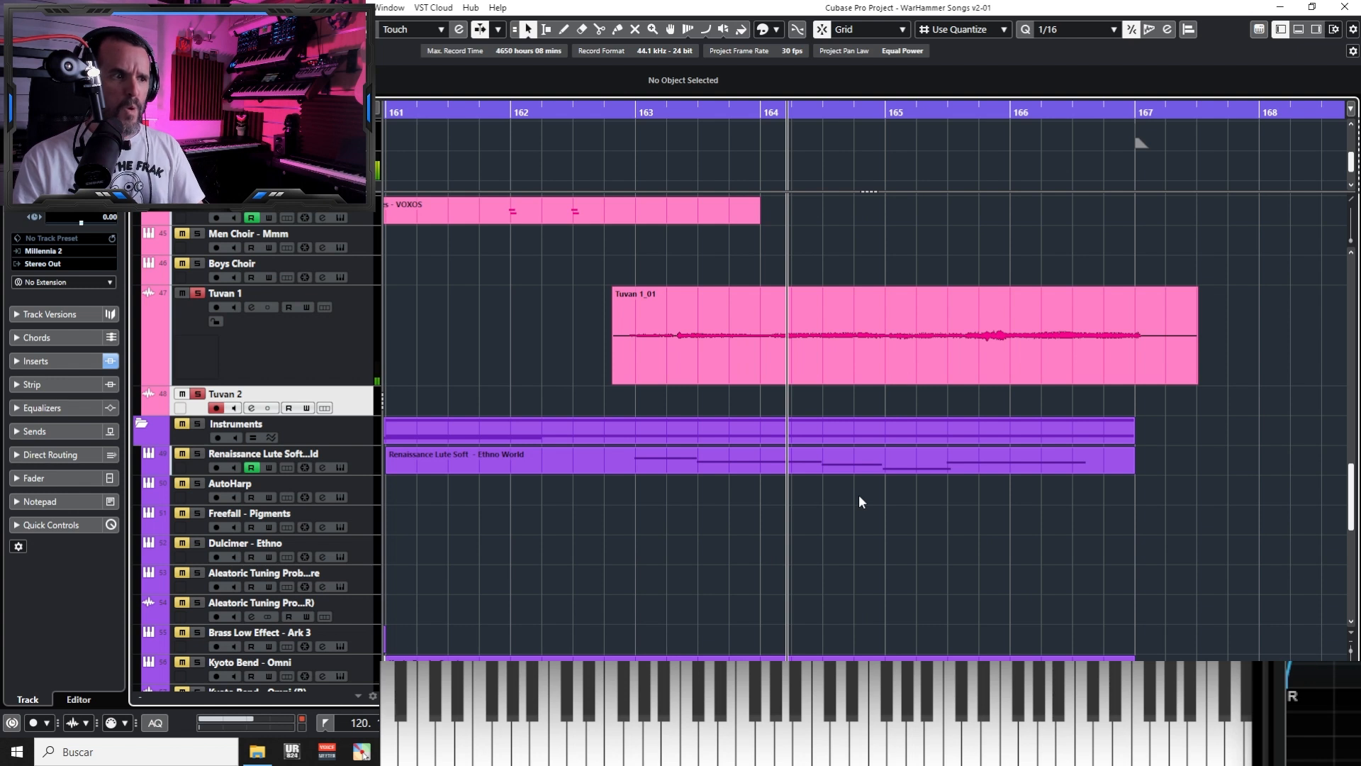
# Record two Tuvan 2 takes from just before bar 162, one into bar 163 and one to about bar 167, deleting each
pyautogui.press('KP_0')
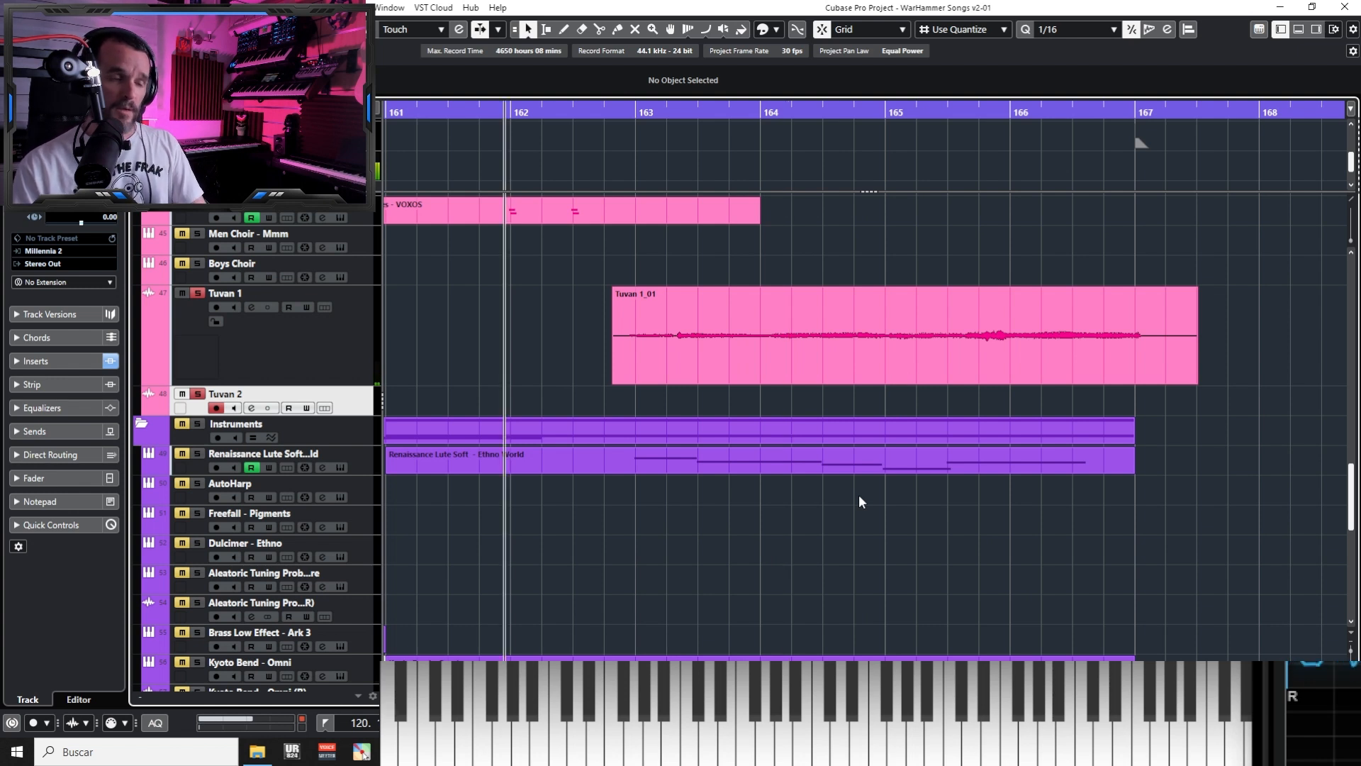
pyautogui.press('KP_Multiply')
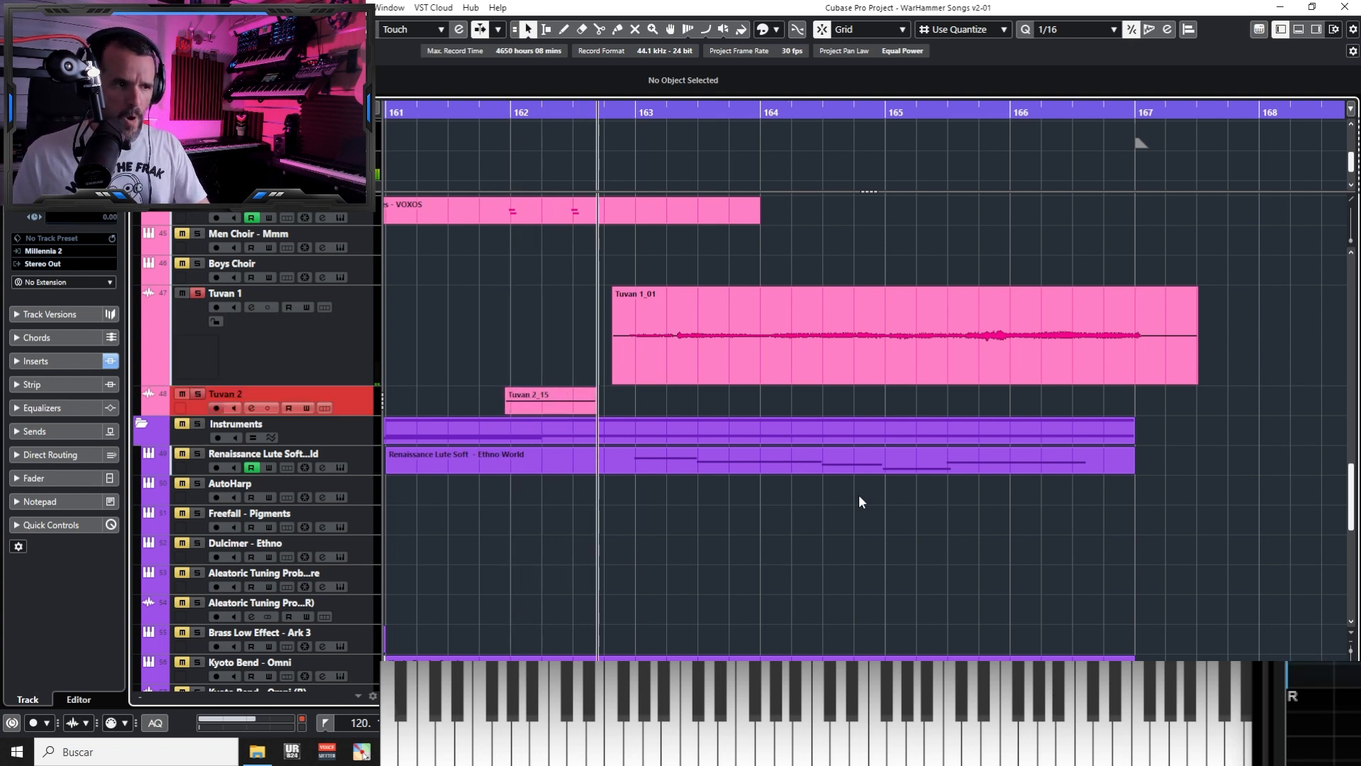
pyautogui.press('space')
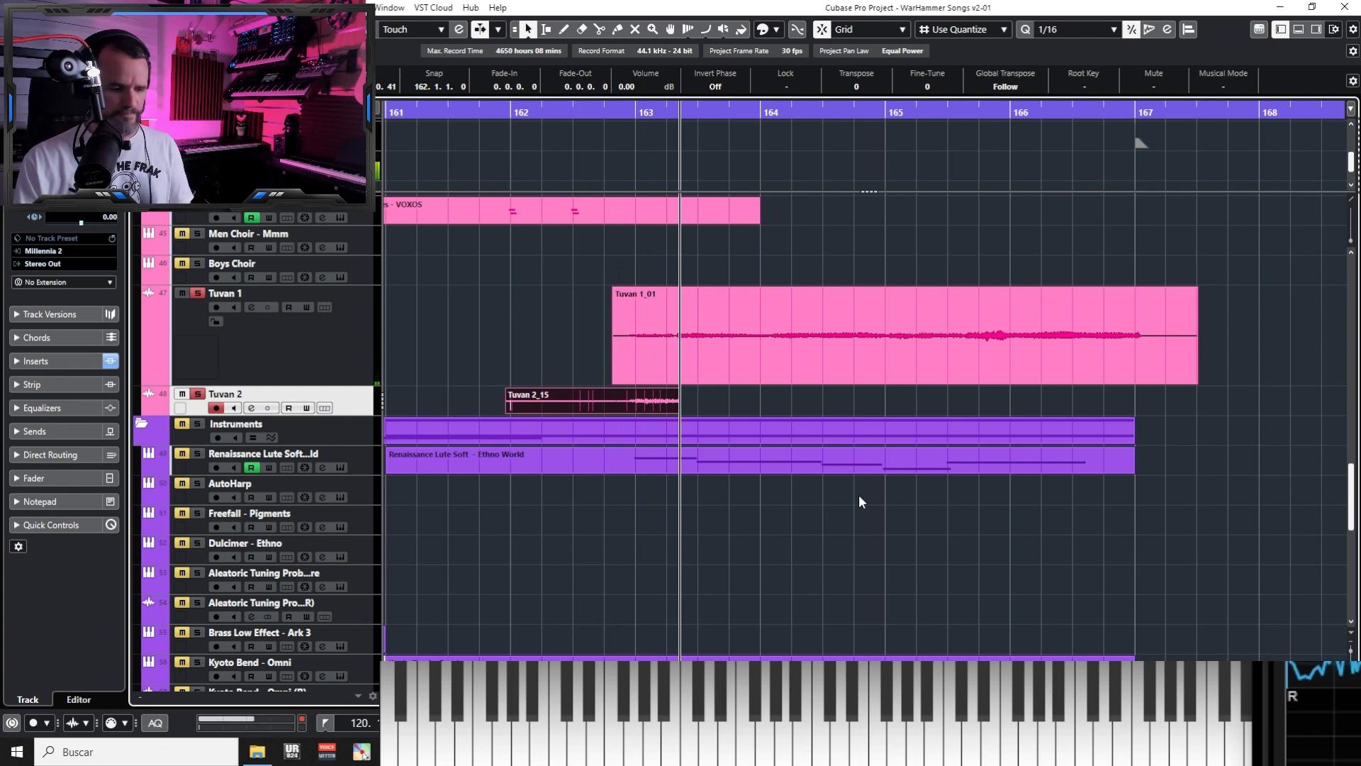
pyautogui.press('Delete')
pyautogui.press('KP_0')
pyautogui.press('KP_Multiply')
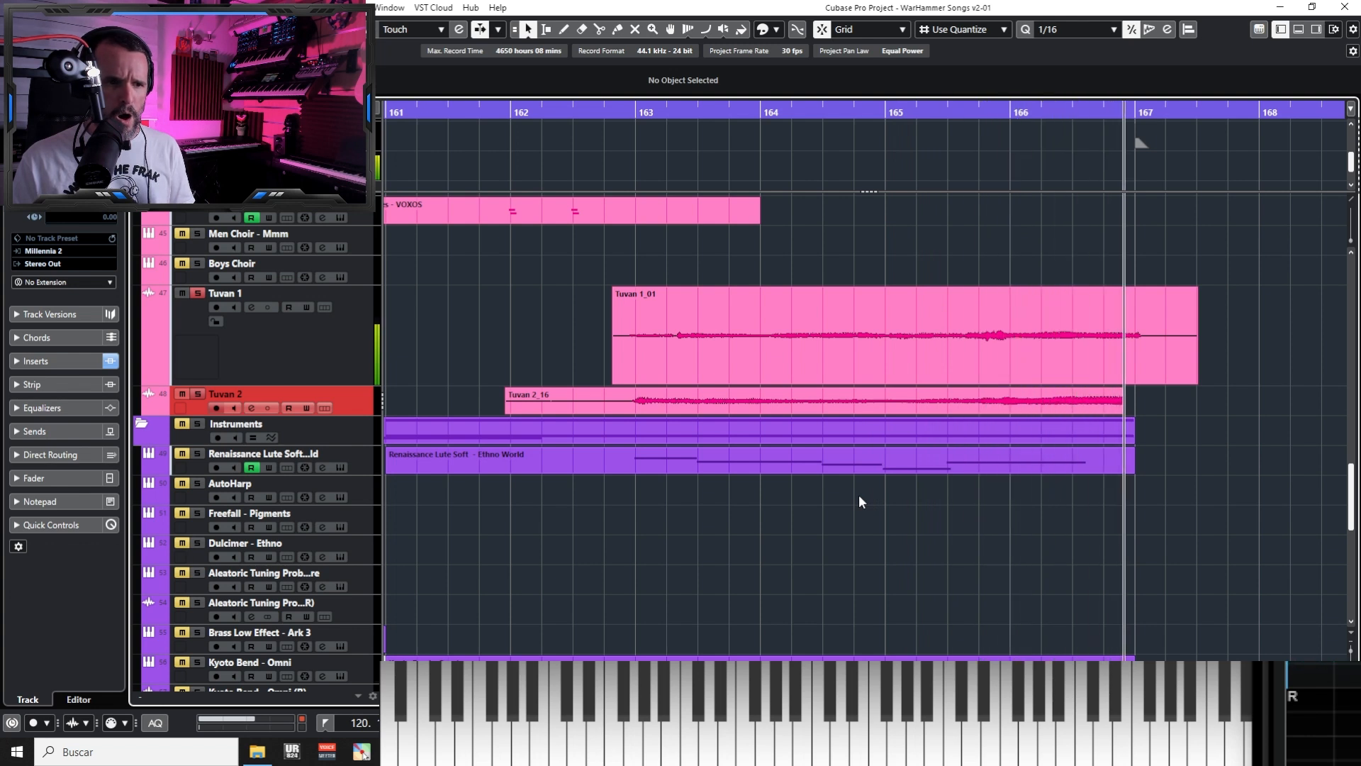
pyautogui.press('space')
pyautogui.press('Delete')
# Record Tuvan 2 from just before bar 162 to midway through bar 167 and play it with Tuvan 1 from mid bar 162
pyautogui.press('KP_Multiply')
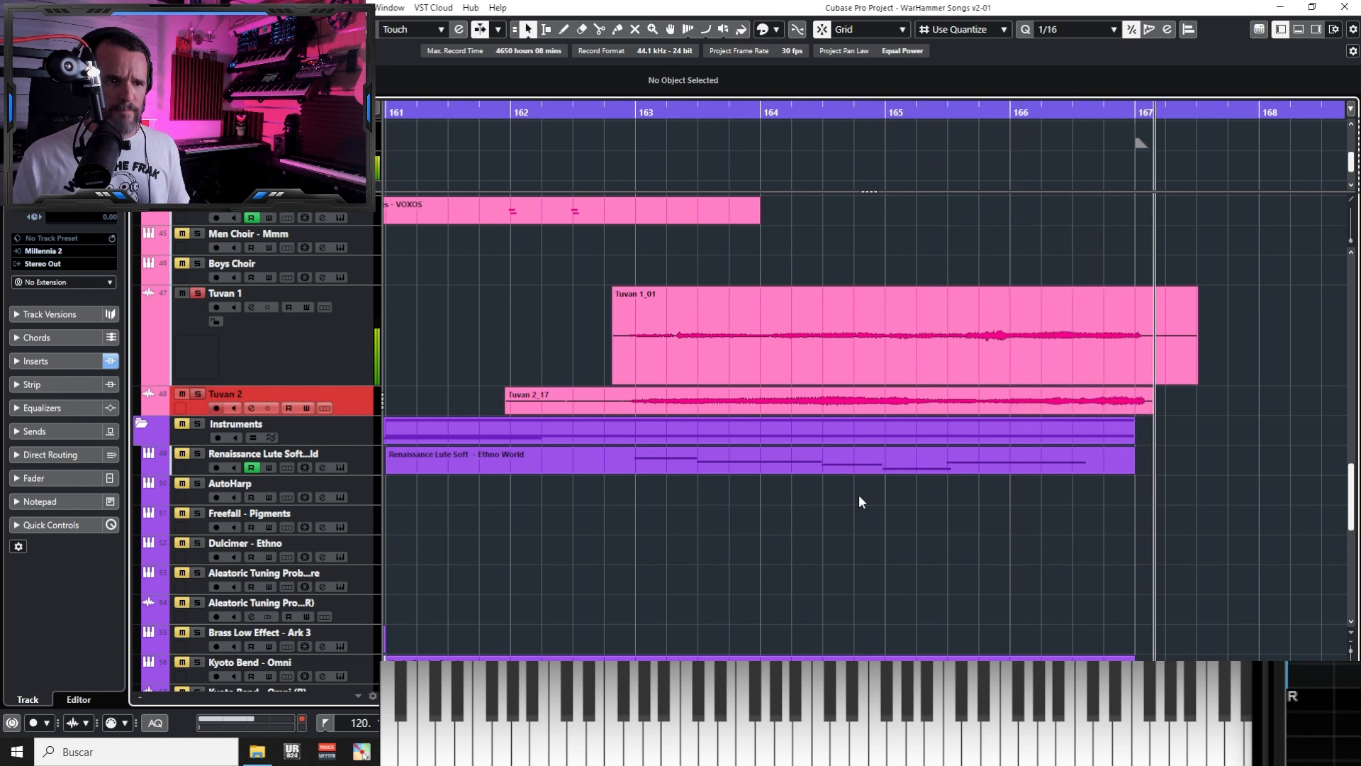
pyautogui.press('space')
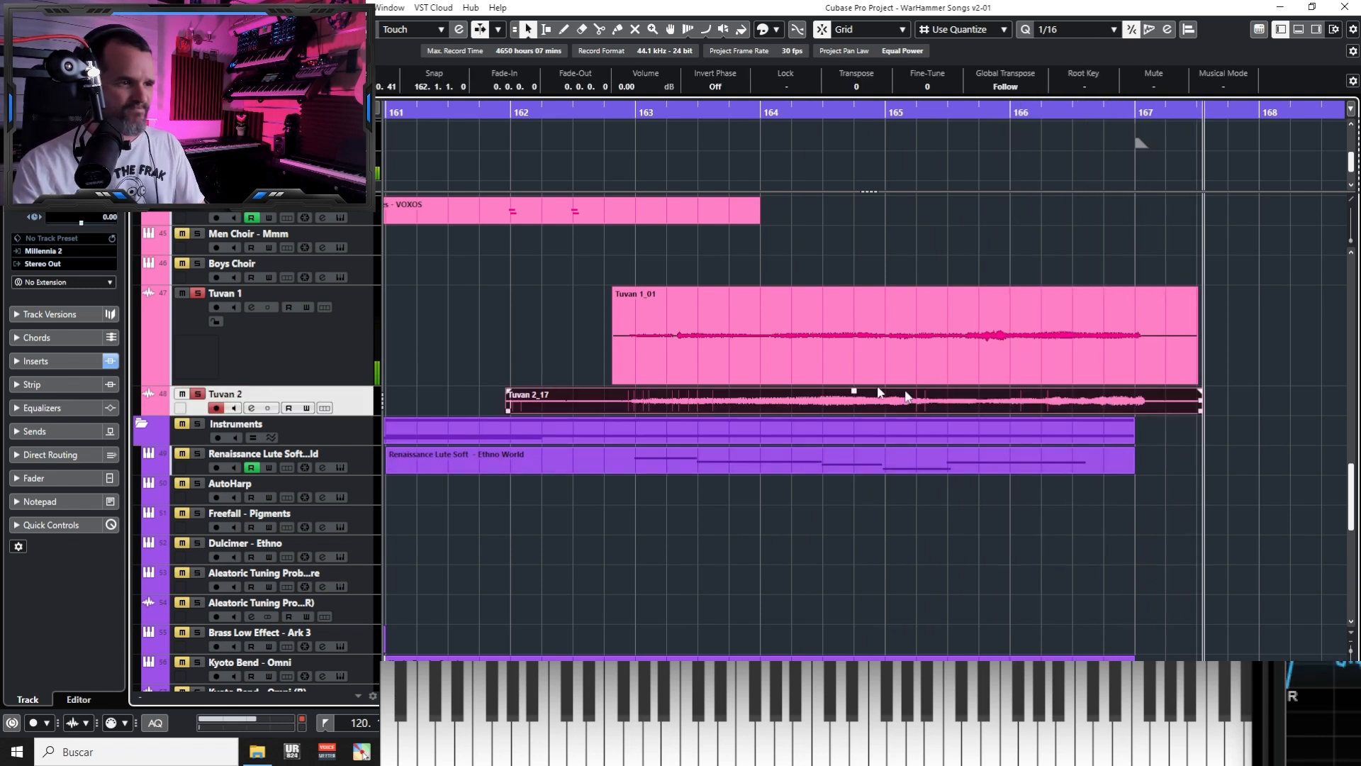
pyautogui.click(589, 112)
pyautogui.press('space')
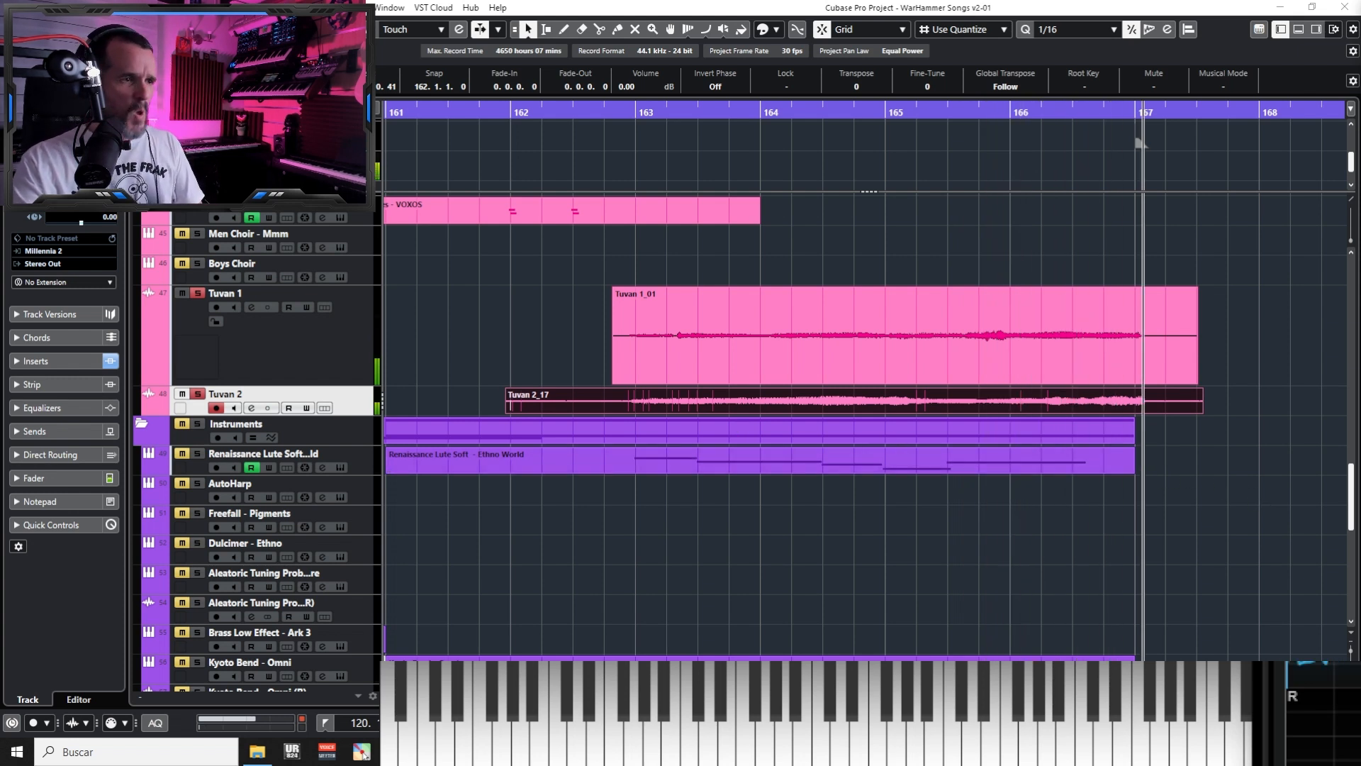
# Record over the Tuvan 2 take from just before bar 162, undo that pass, and record again to just past bar 164
pyautogui.click(504, 116)
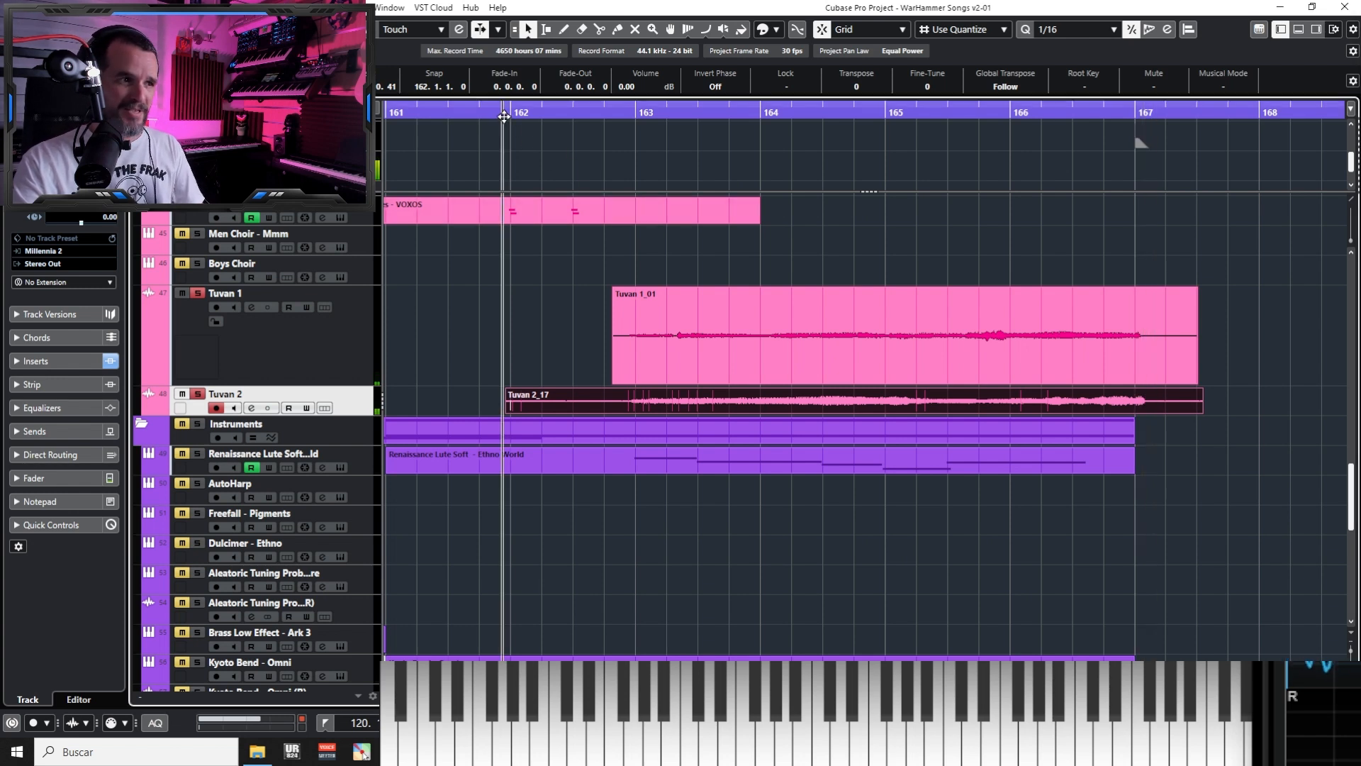
pyautogui.press('KP_Multiply')
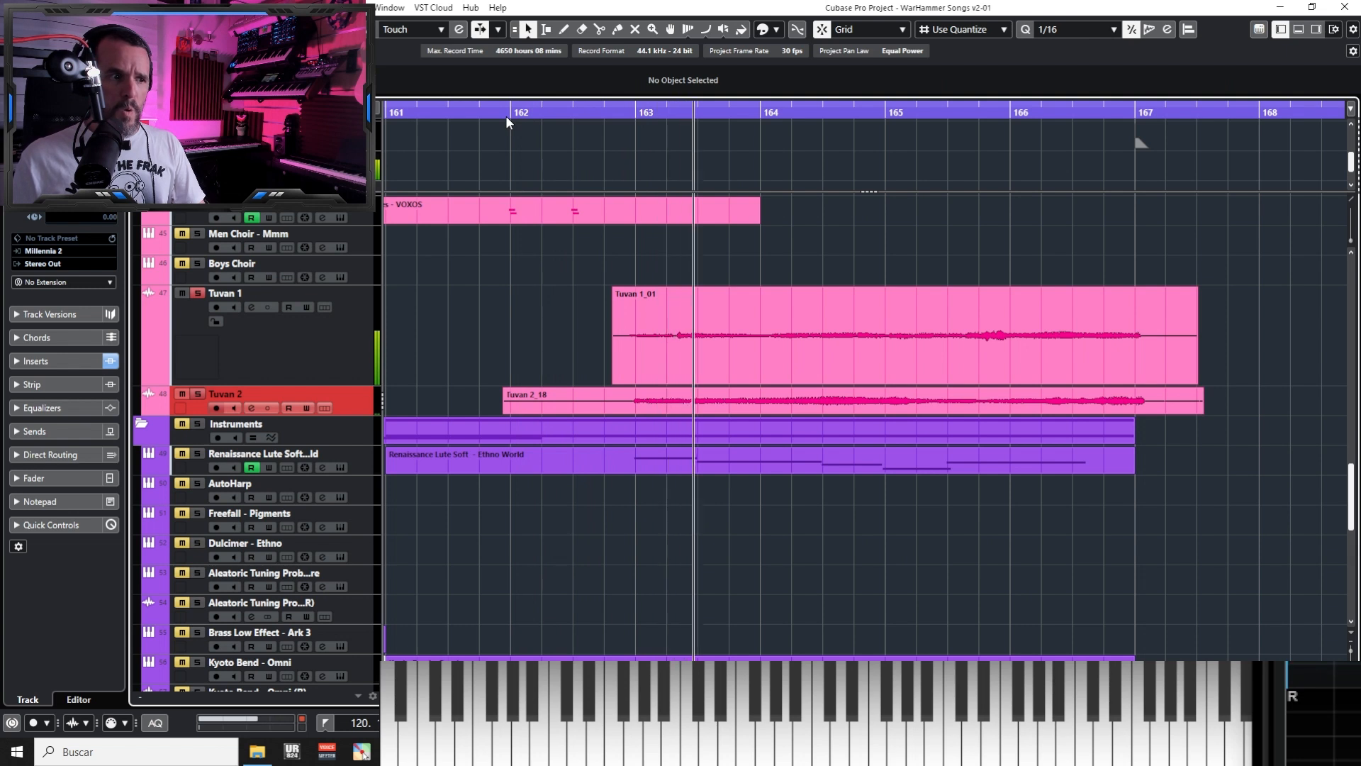
pyautogui.press('space')
pyautogui.hotkey('ctrl', 'z')
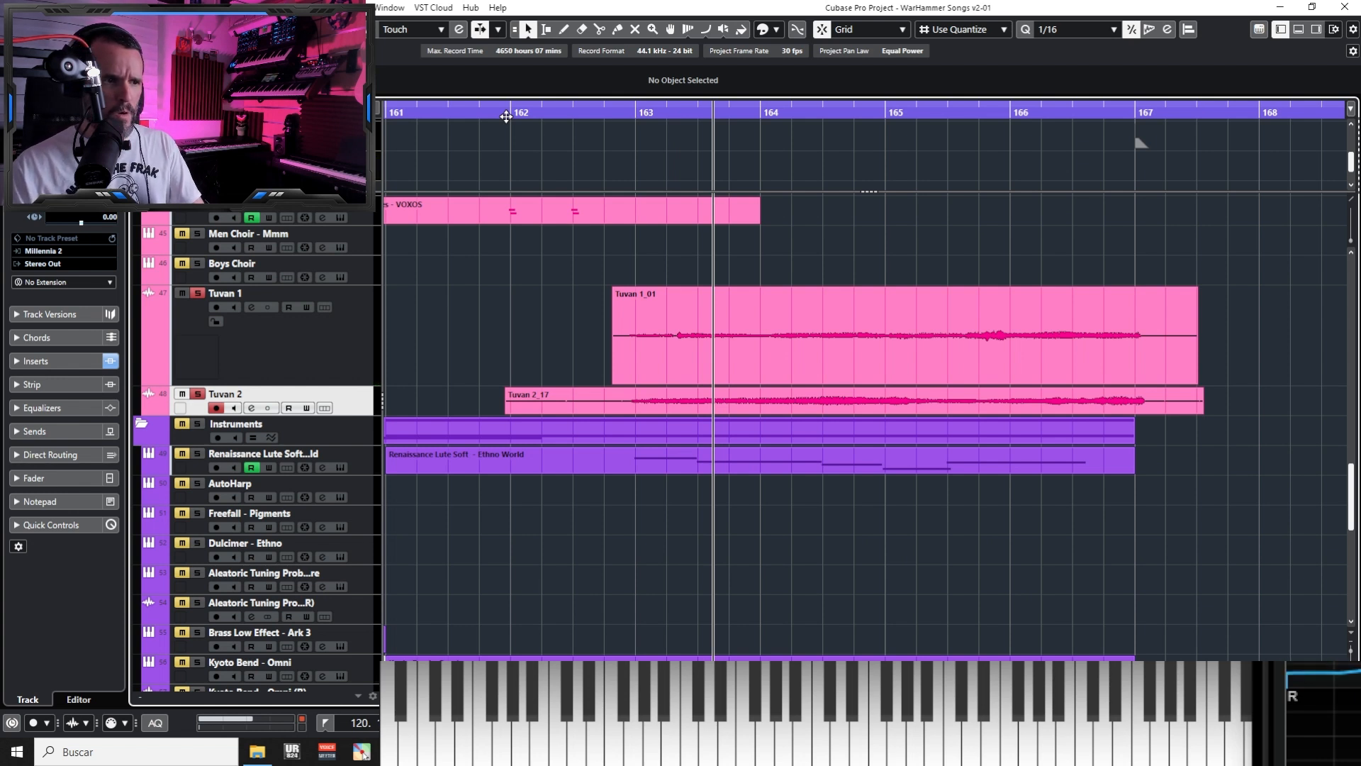
pyautogui.click(506, 117)
pyautogui.press('KP_Multiply')
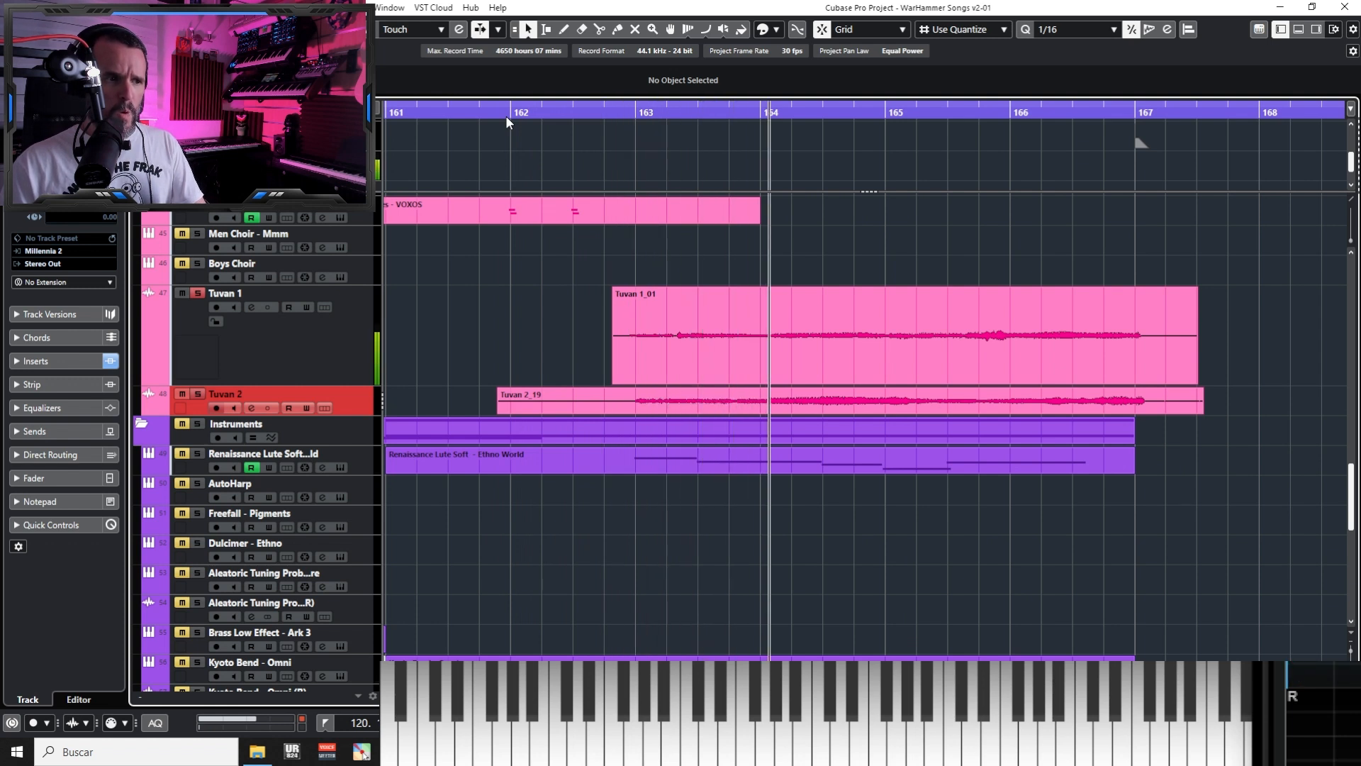
pyautogui.press('space')
# Record a full Tuvan 2 take from just before bar 162 to mid bar 167 and play it back from mid bar 162
pyautogui.click(506, 117)
pyautogui.press('KP_Multiply')
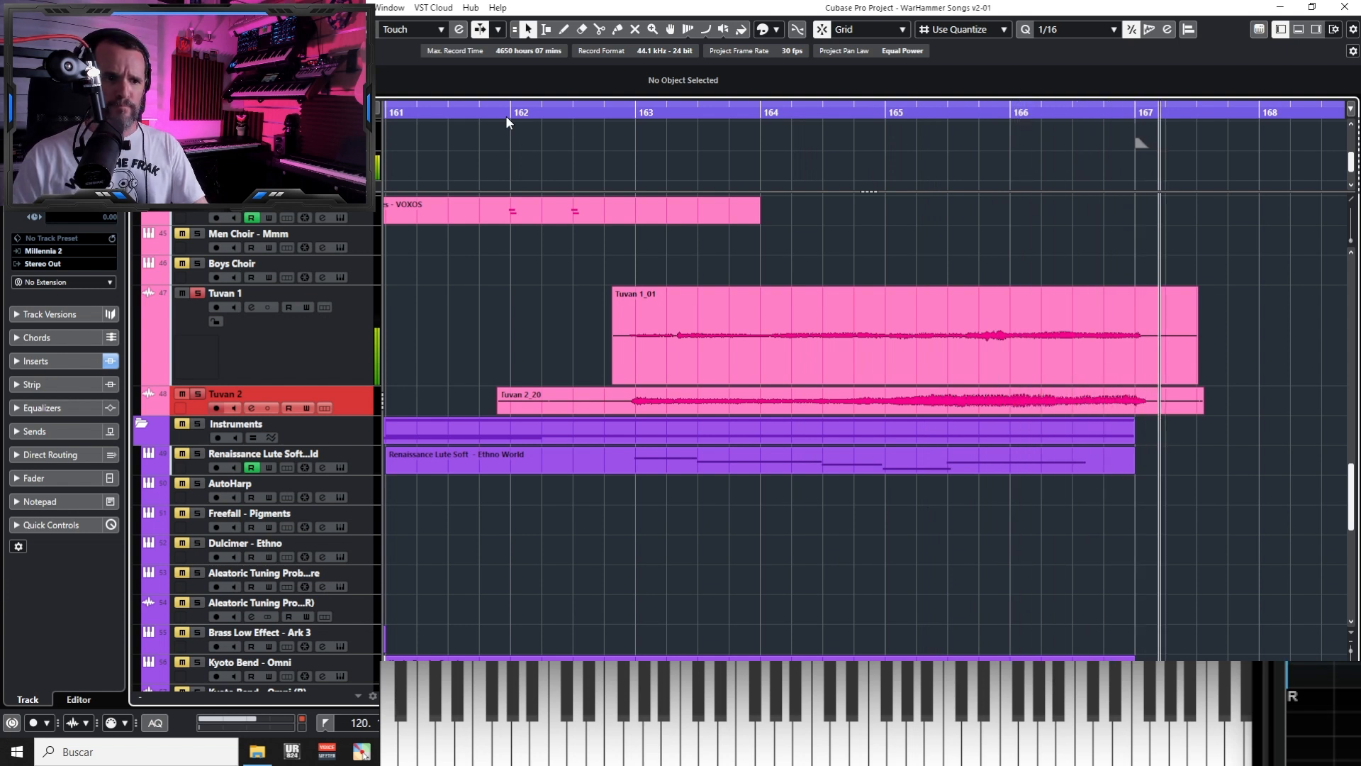
pyautogui.press('space')
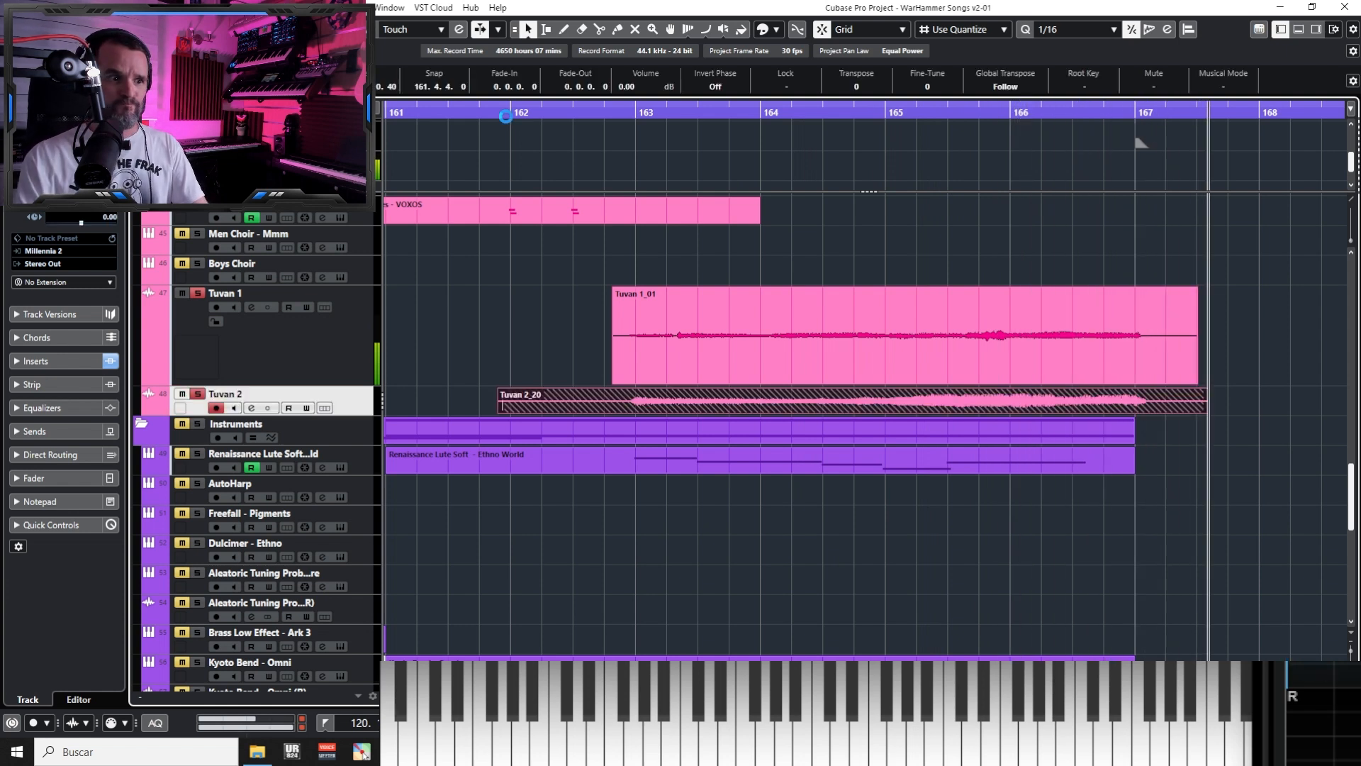
pyautogui.click(567, 109)
pyautogui.press('space')
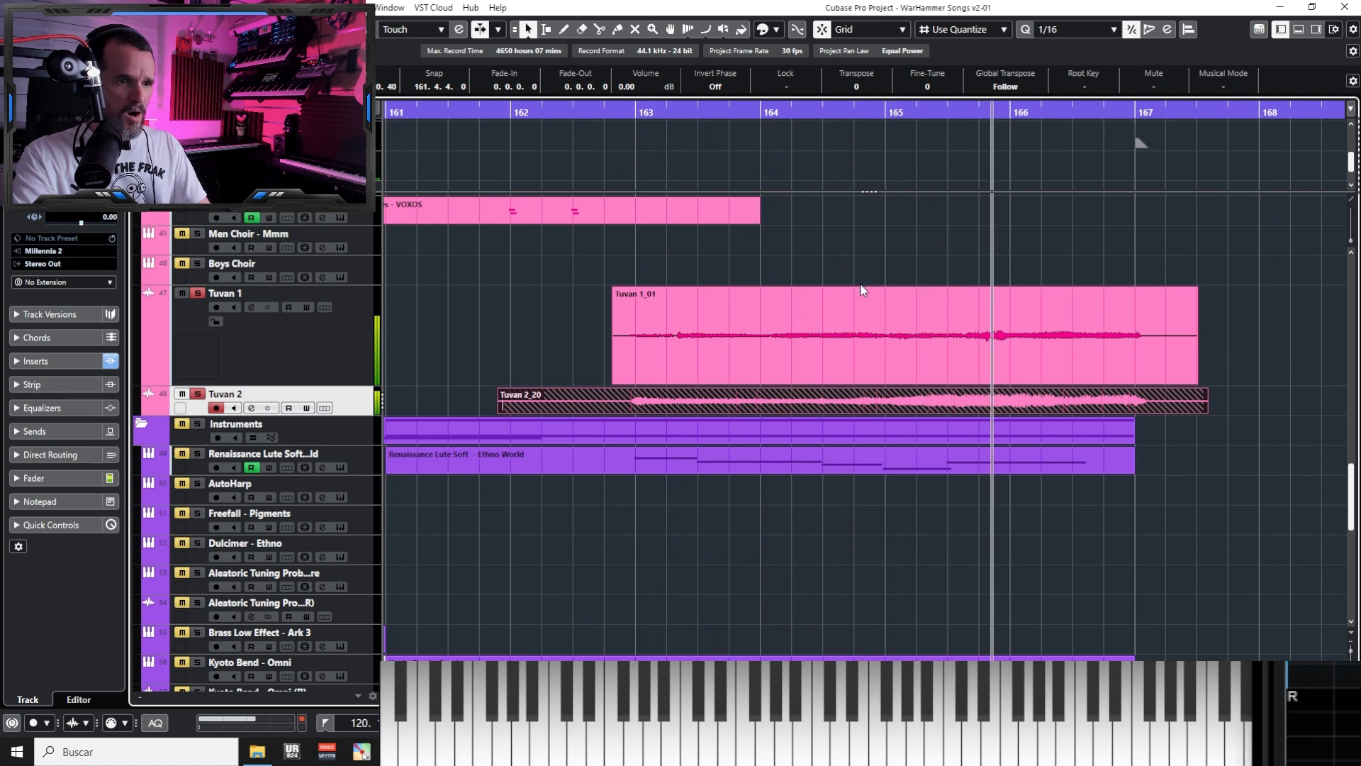
# Open the Tuvan 2_20 take in the Sample Editor and align its two long notes between bars 164 and 167 to D1
pyautogui.doubleClick(985, 400)
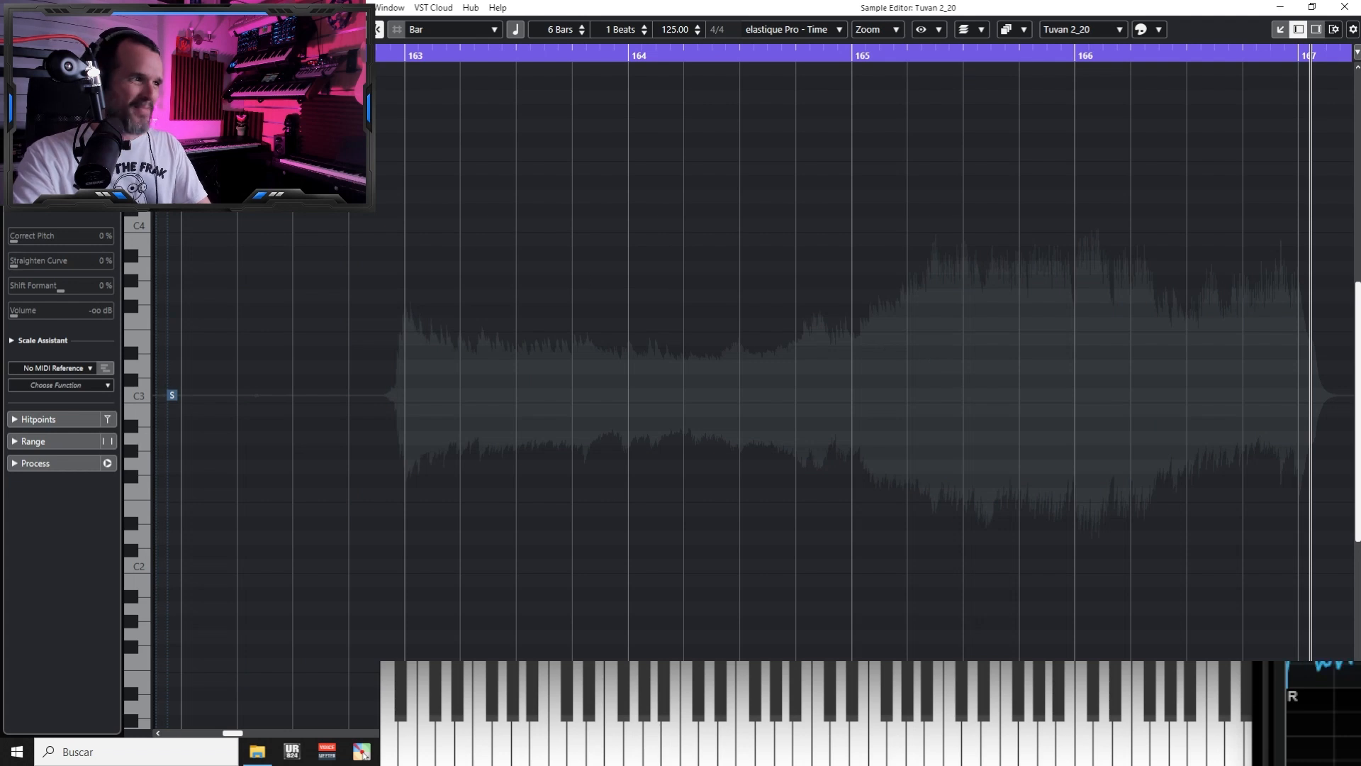
pyautogui.press('h')
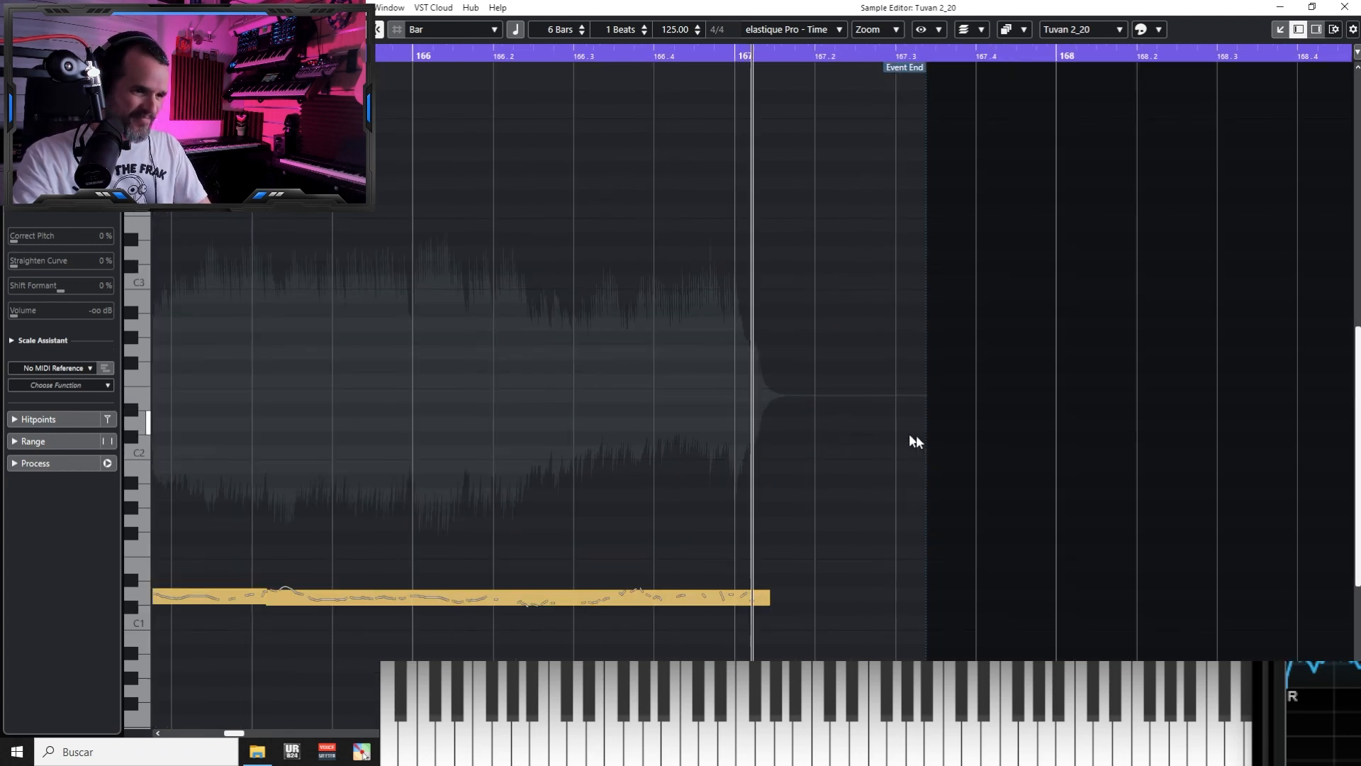
pyautogui.press('g')
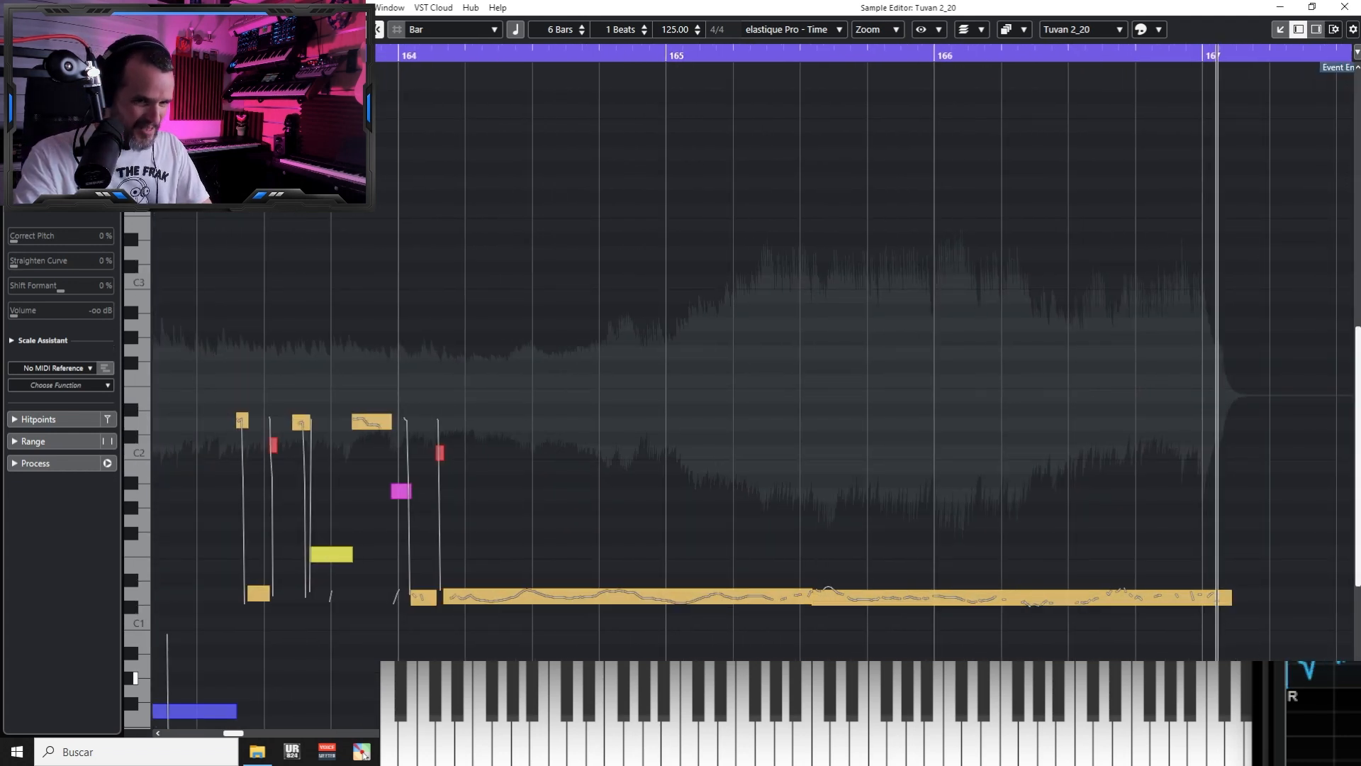
pyautogui.moveTo(1356, 703); pyautogui.dragTo(1356, 689)
pyautogui.hscroll(-2, 852, 361)
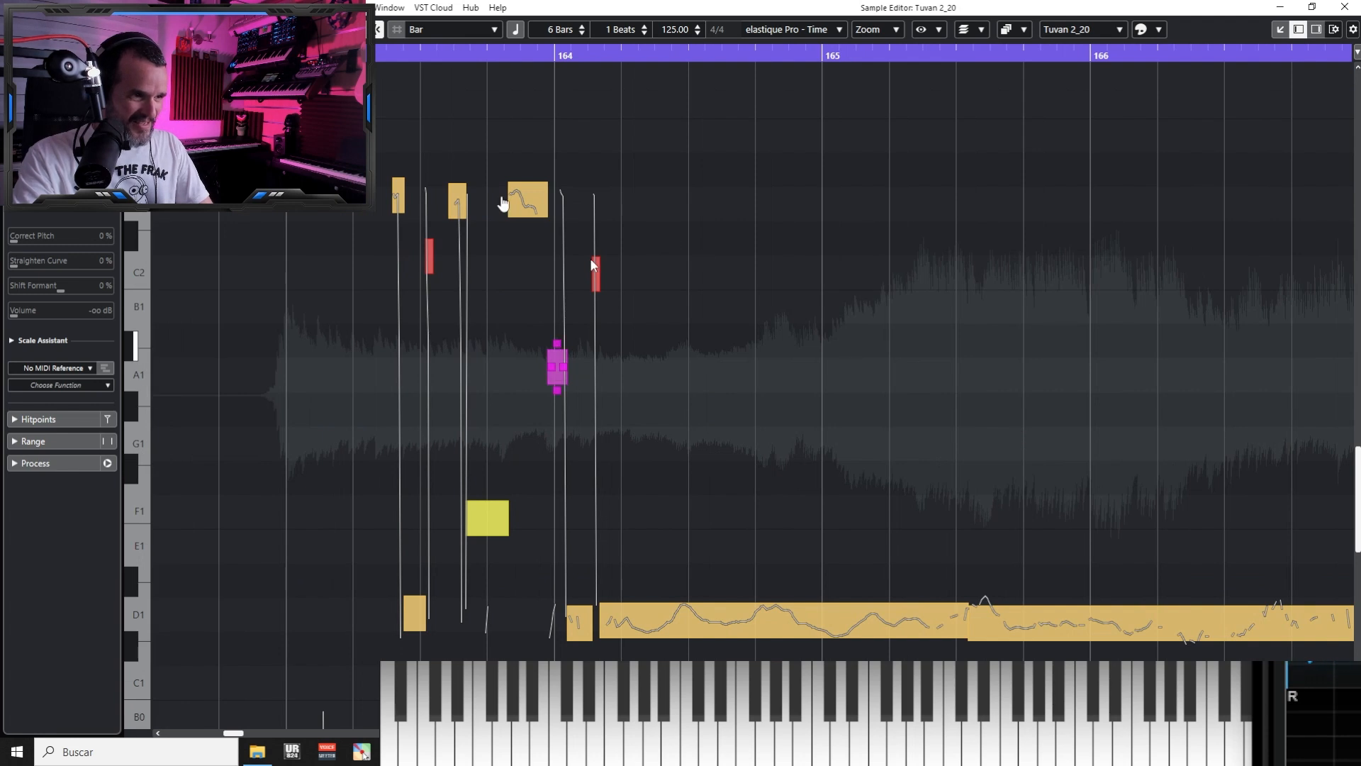
pyautogui.scroll(-1, 787, 531)
pyautogui.hscroll(1, 796, 529)
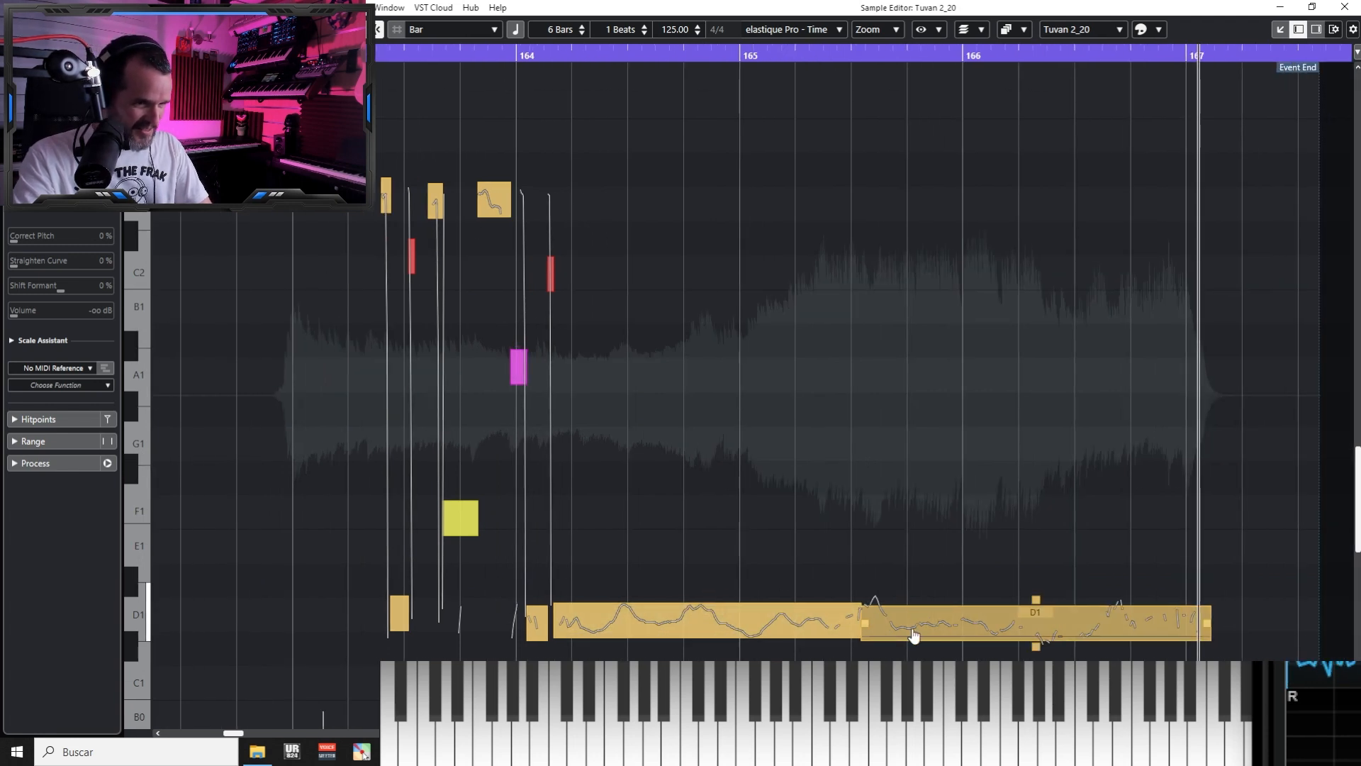
pyautogui.moveTo(911, 633); pyautogui.dragTo(911, 623)
pyautogui.moveTo(792, 621); pyautogui.dragTo(792, 612)
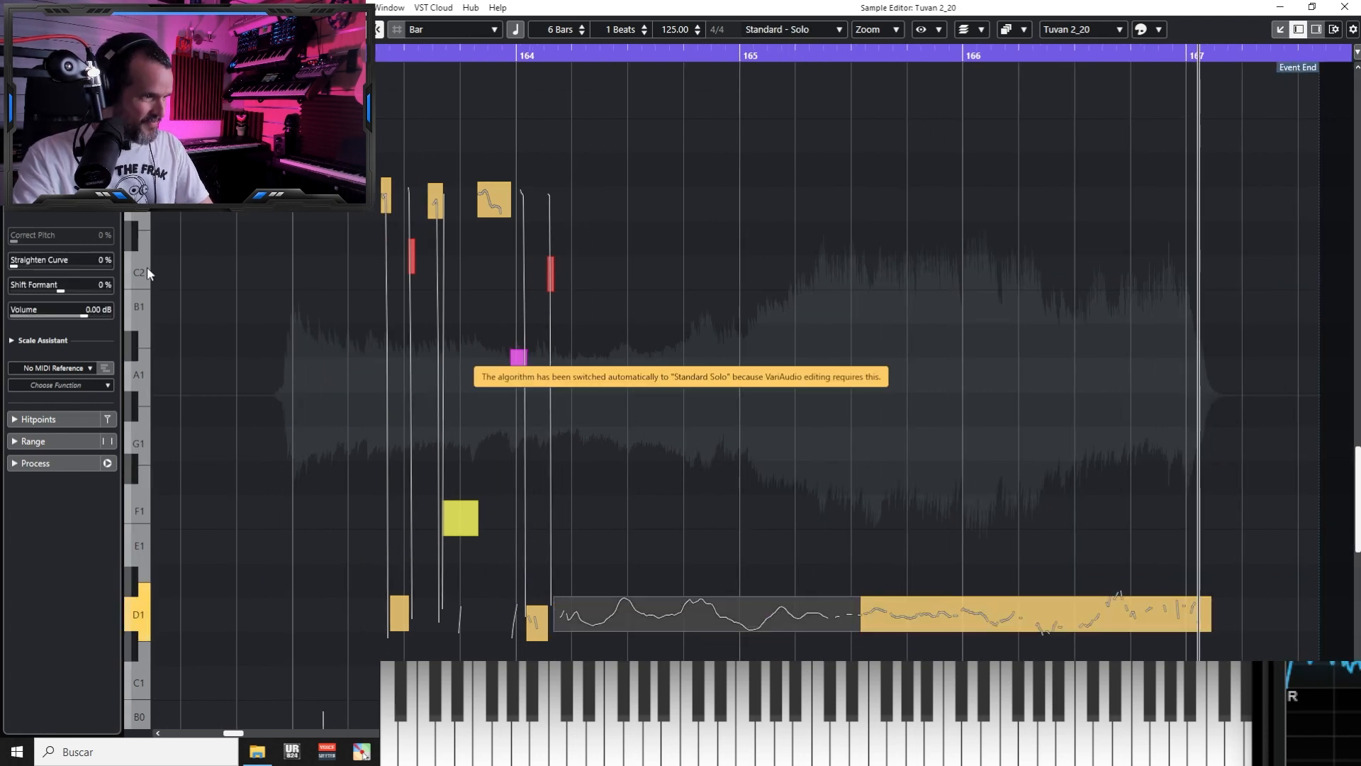
# Straighten the pitch curves of the two long D1 notes, the first by 59 % and the second by 48 %
pyautogui.moveTo(52, 260); pyautogui.dragTo(65, 266)
pyautogui.click(949, 628)
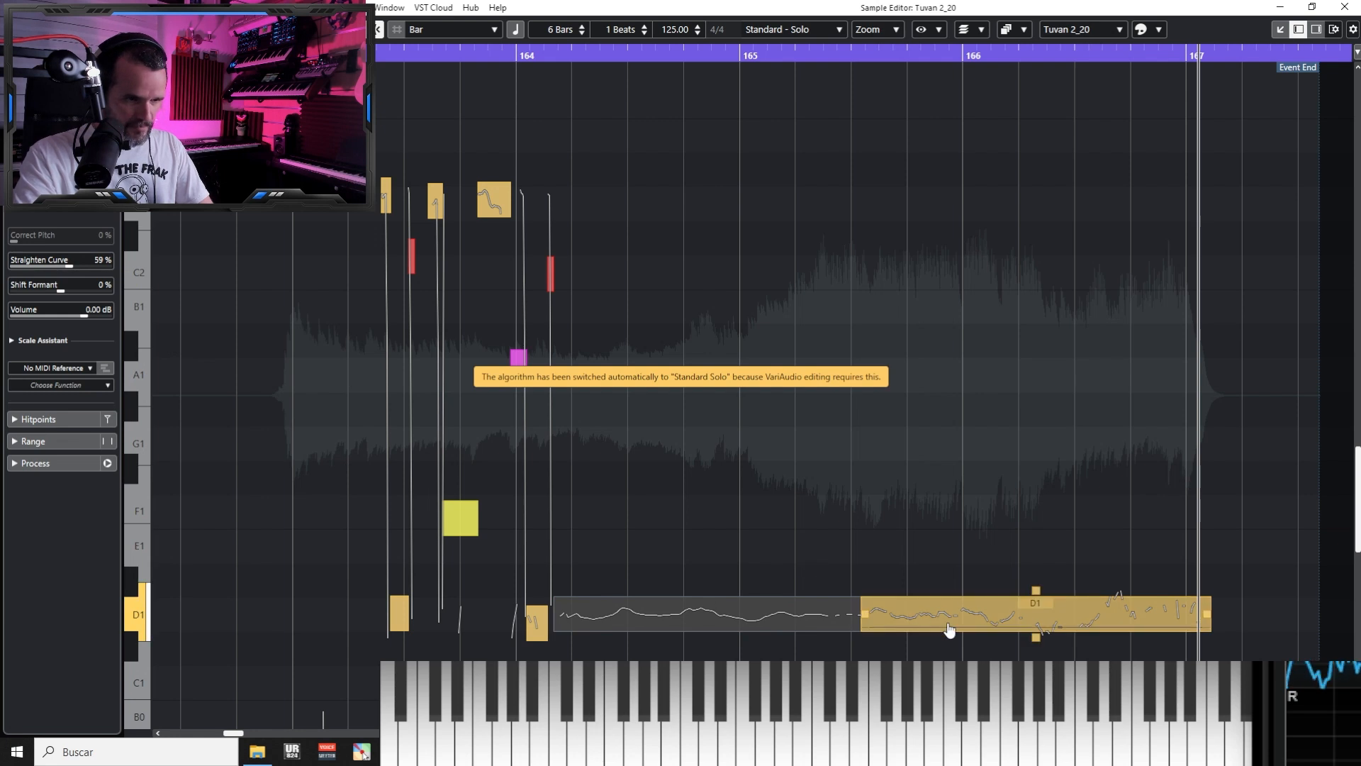
pyautogui.hotkey('ctrl', 'z')
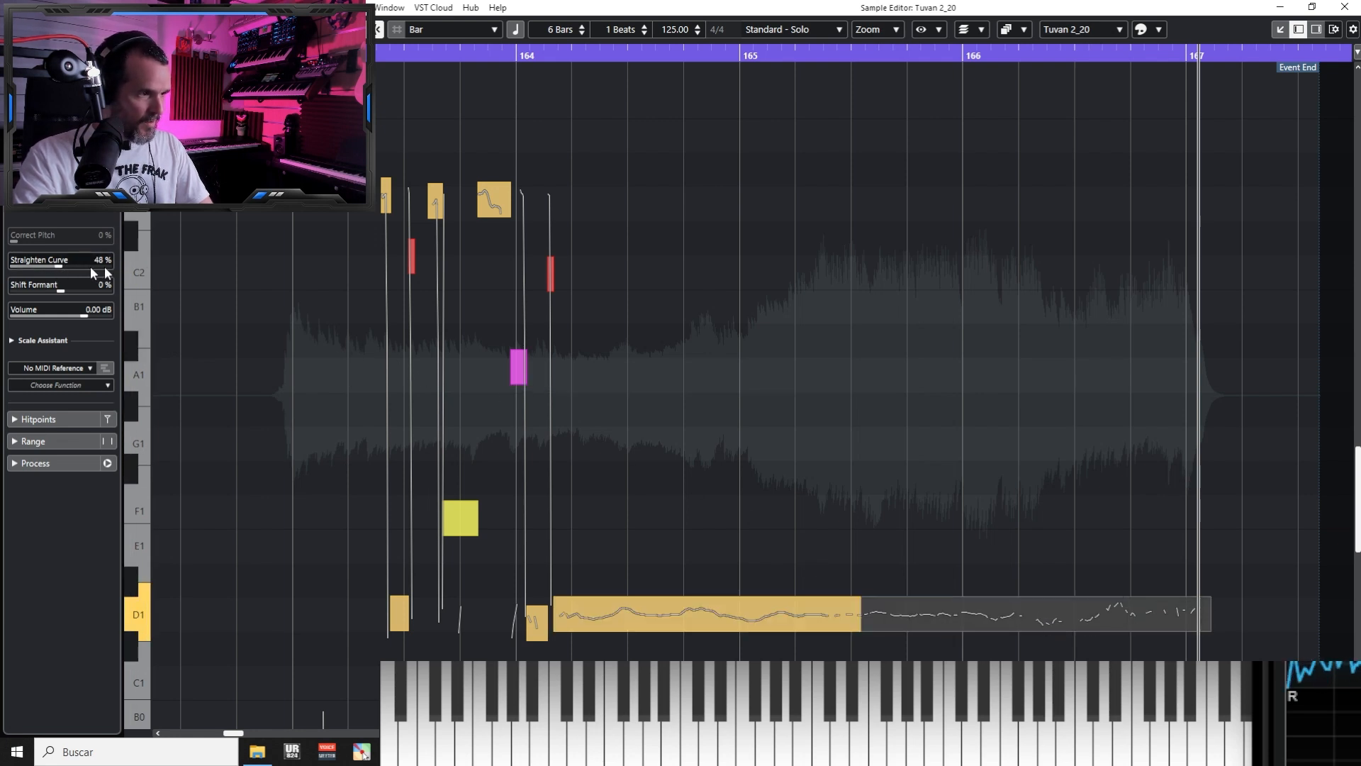
# Audition the straightened D1 notes of the Tuvan 2_20 take, select the short high notes before bar 164, and close the Sample Editor
pyautogui.press('space')
pyautogui.press('space')
pyautogui.moveTo(363, 167); pyautogui.dragTo(520, 207)
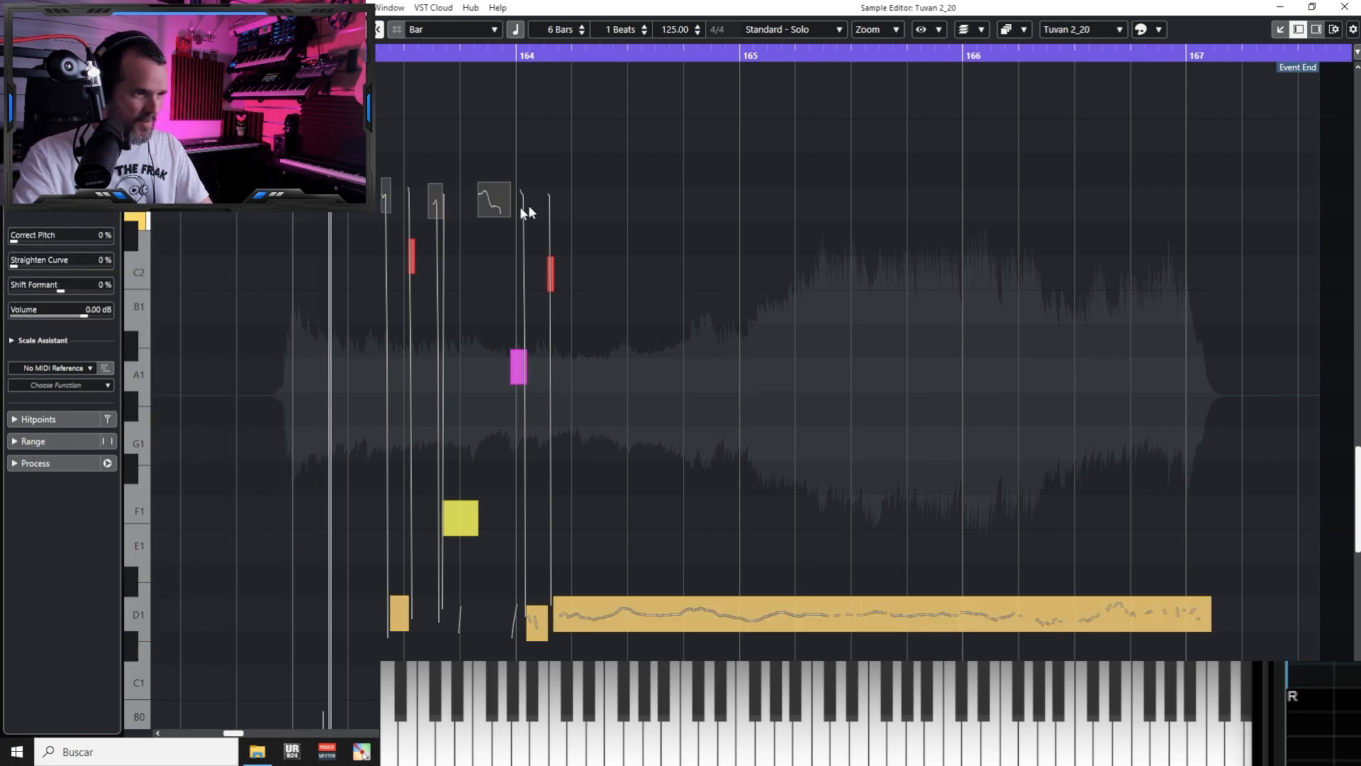
pyautogui.scroll(-3, 683, 320)
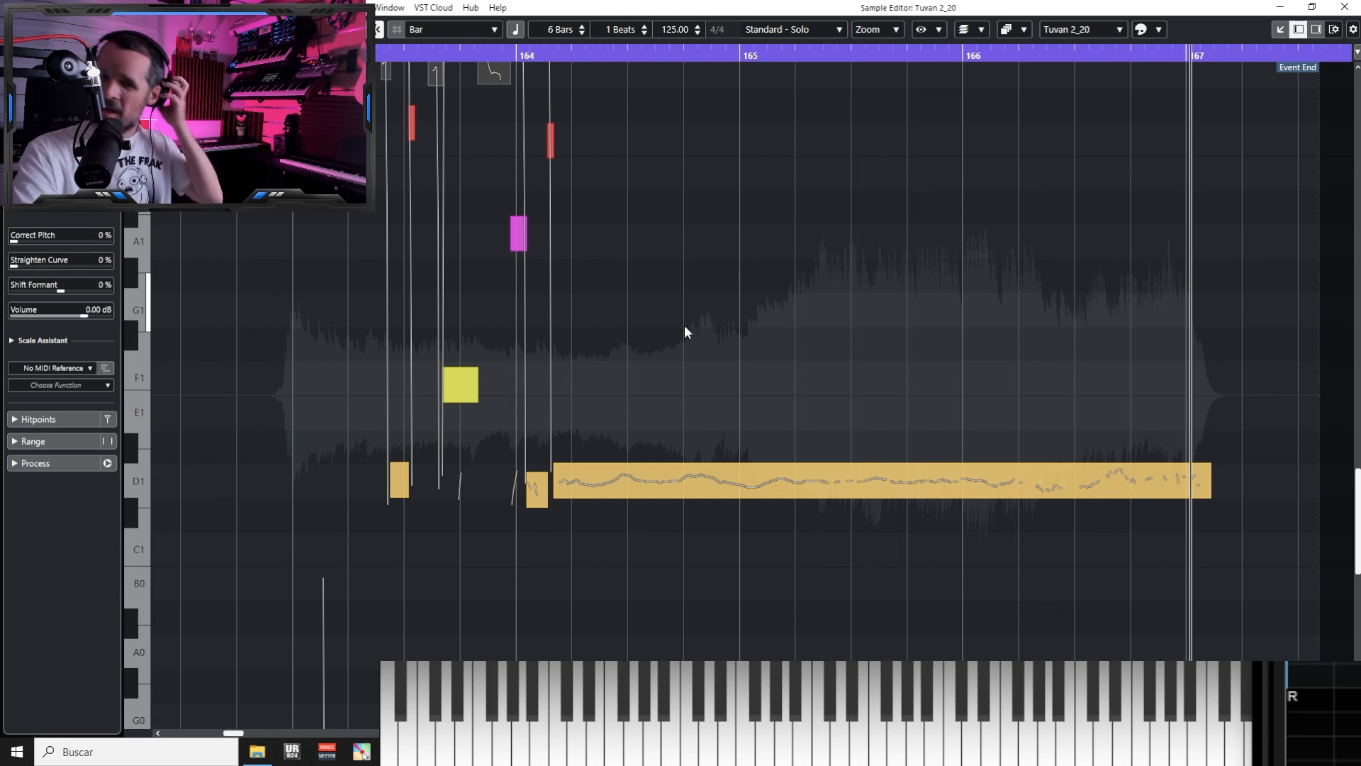
pyautogui.press('Escape')
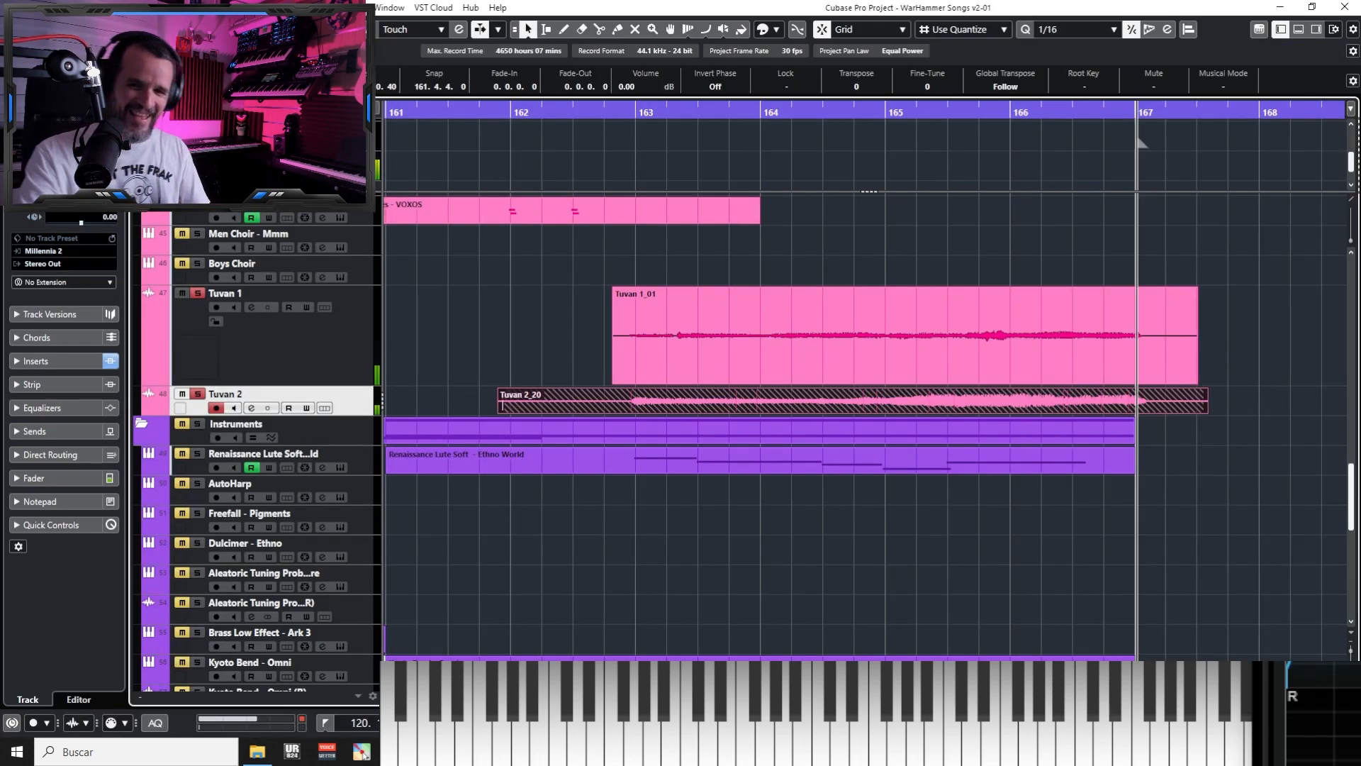
# Play both Tuvan layers unsoloed with the rest of the arrangement from mid bar 162
pyautogui.press('space')
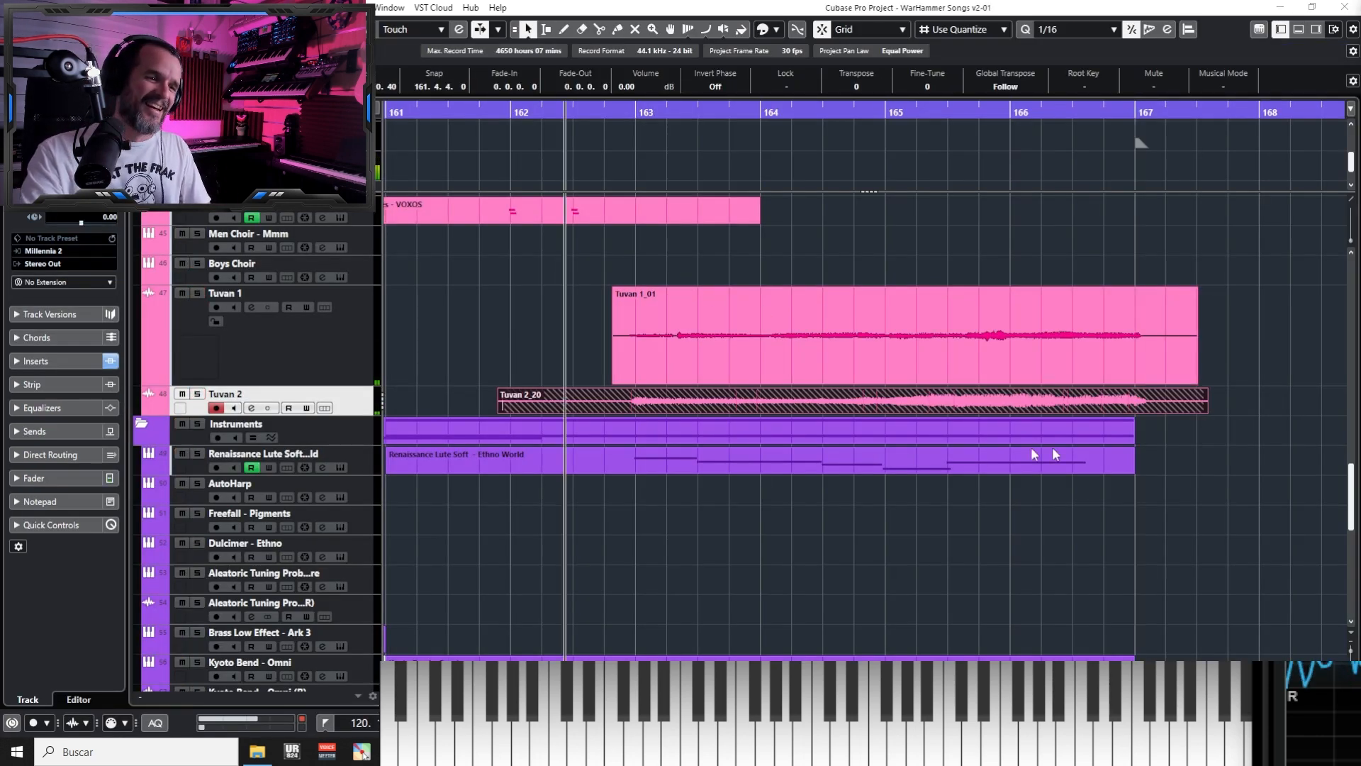
pyautogui.press('space')
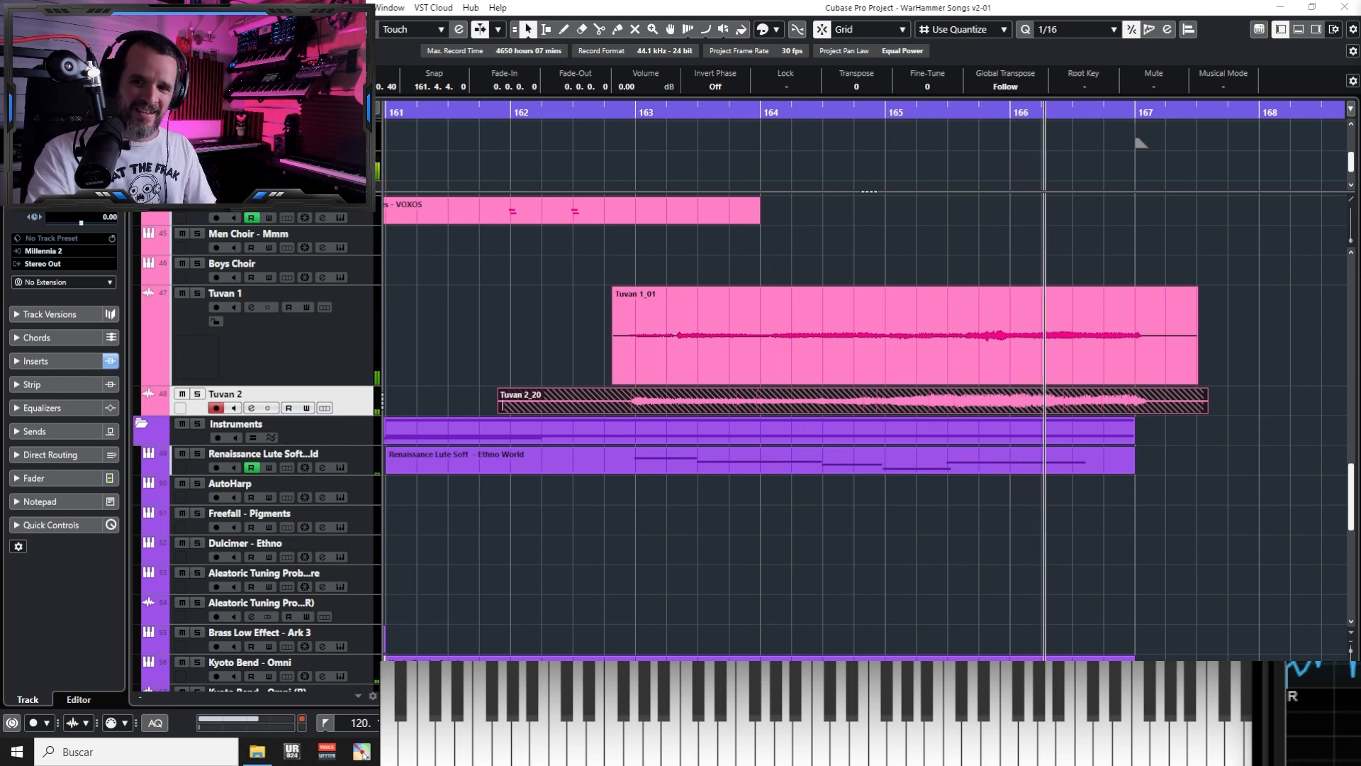
pyautogui.press('KP_0')
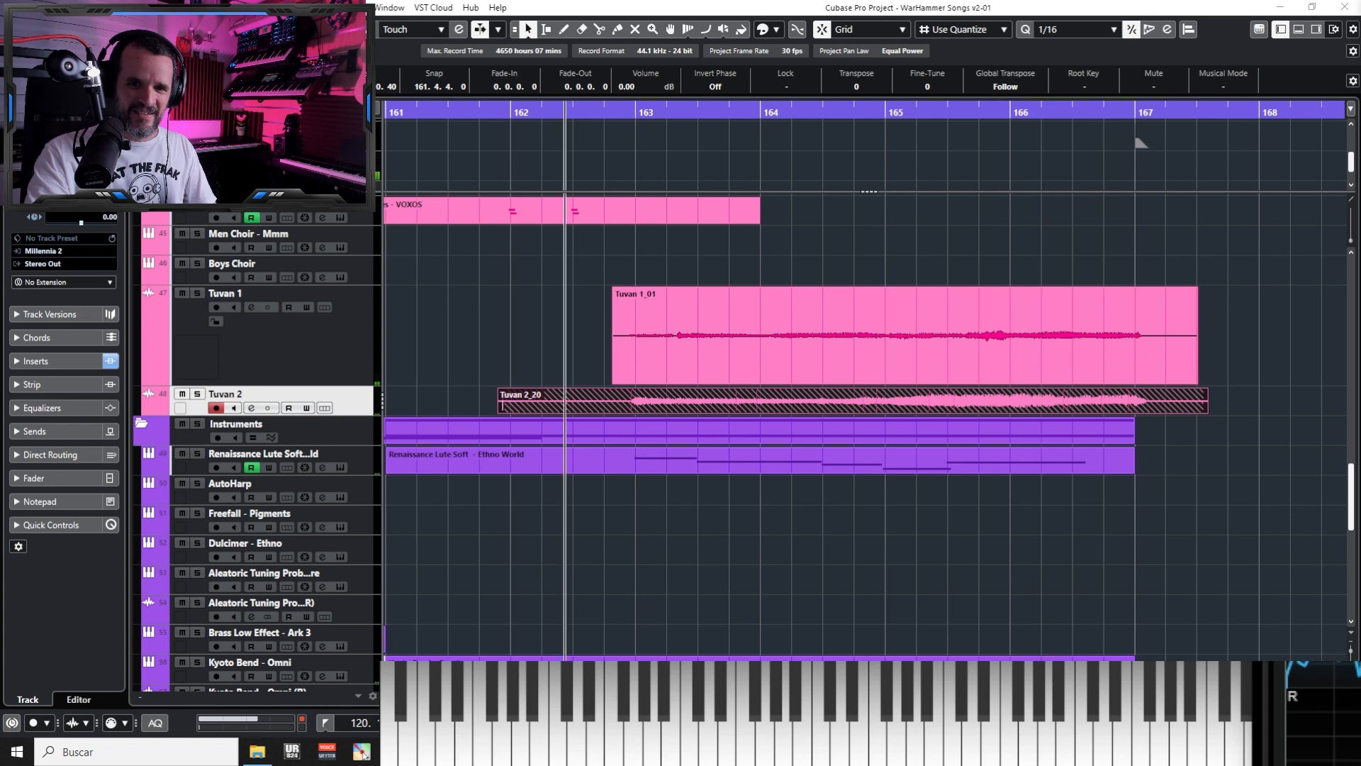
pyautogui.press('space')
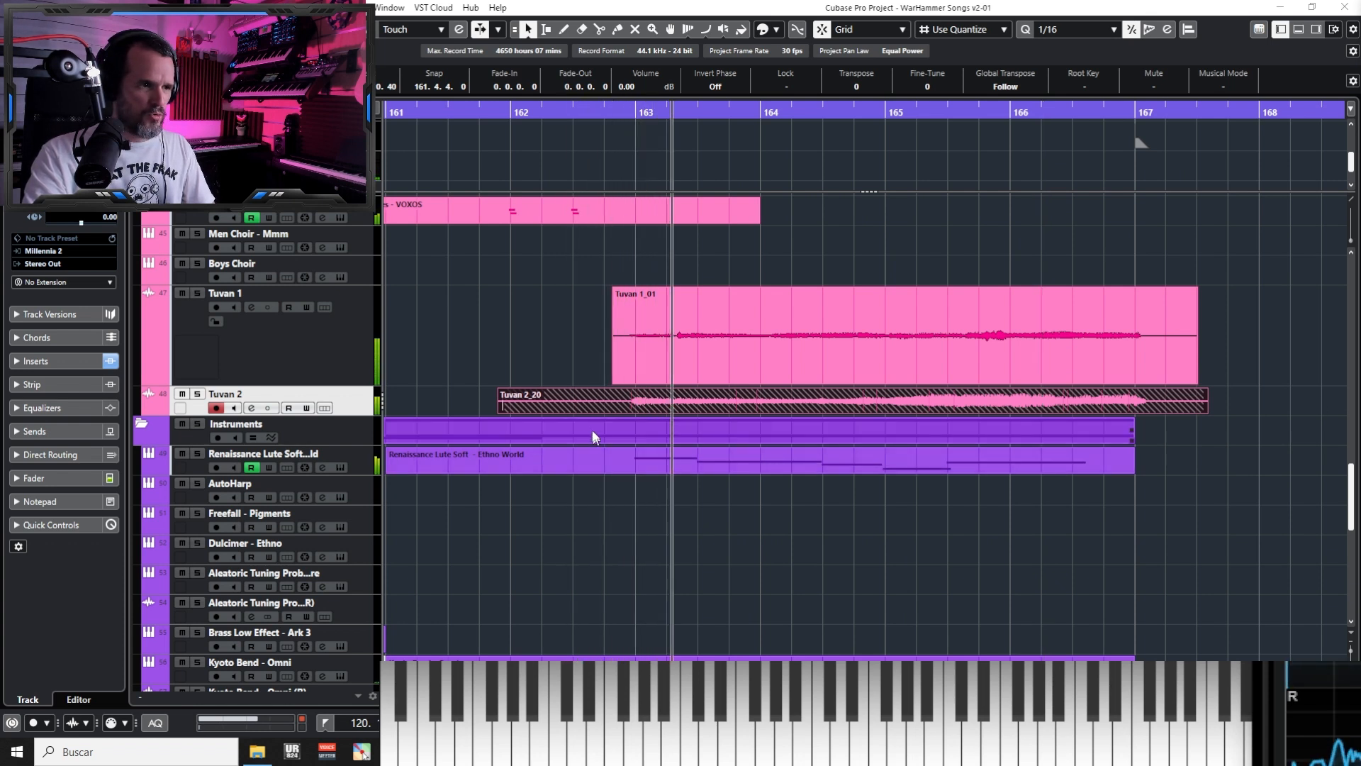
# Split the Tuvan 2 take at the start of Tuvan 1_01, delete the lead-in, and fade in the rest up to bar 165
pyautogui.keyDown('alt'); pyautogui.click(603, 402); pyautogui.keyUp('alt')
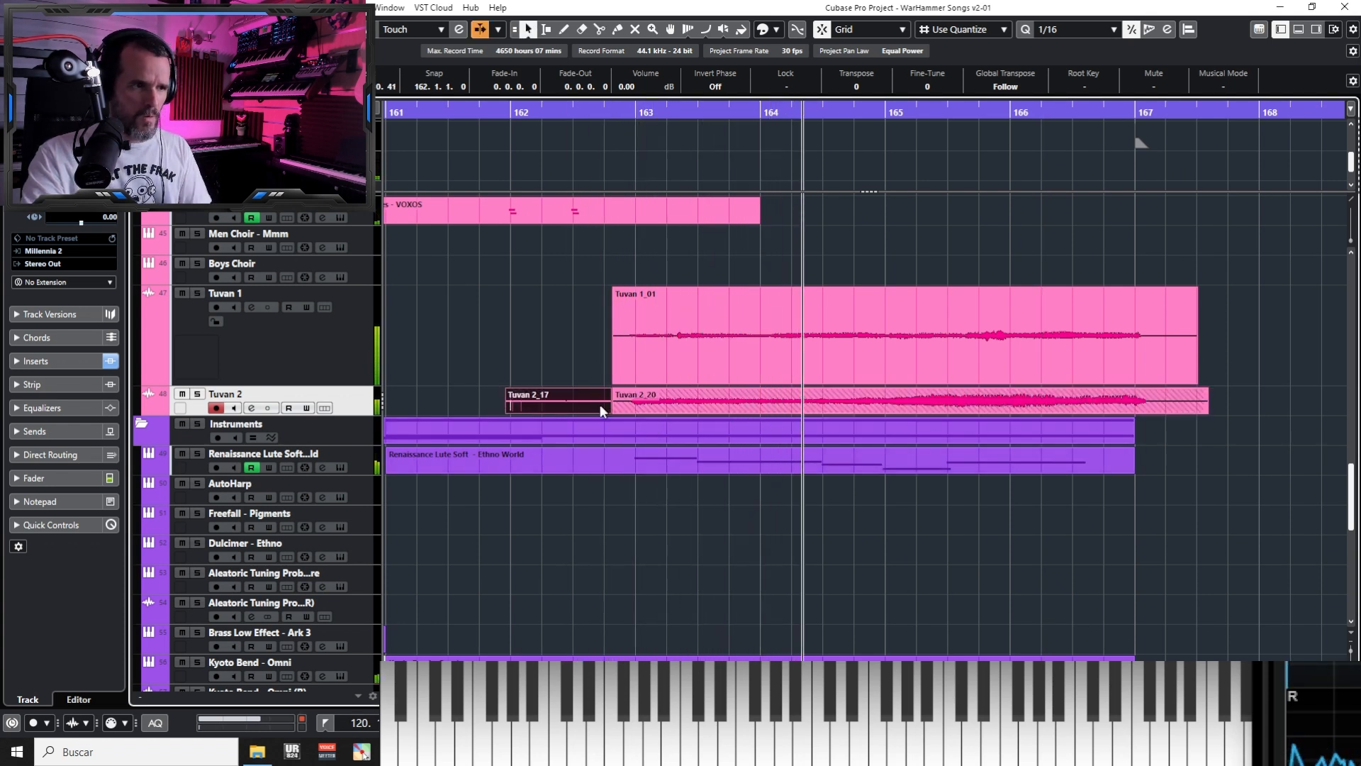
pyautogui.press('Delete')
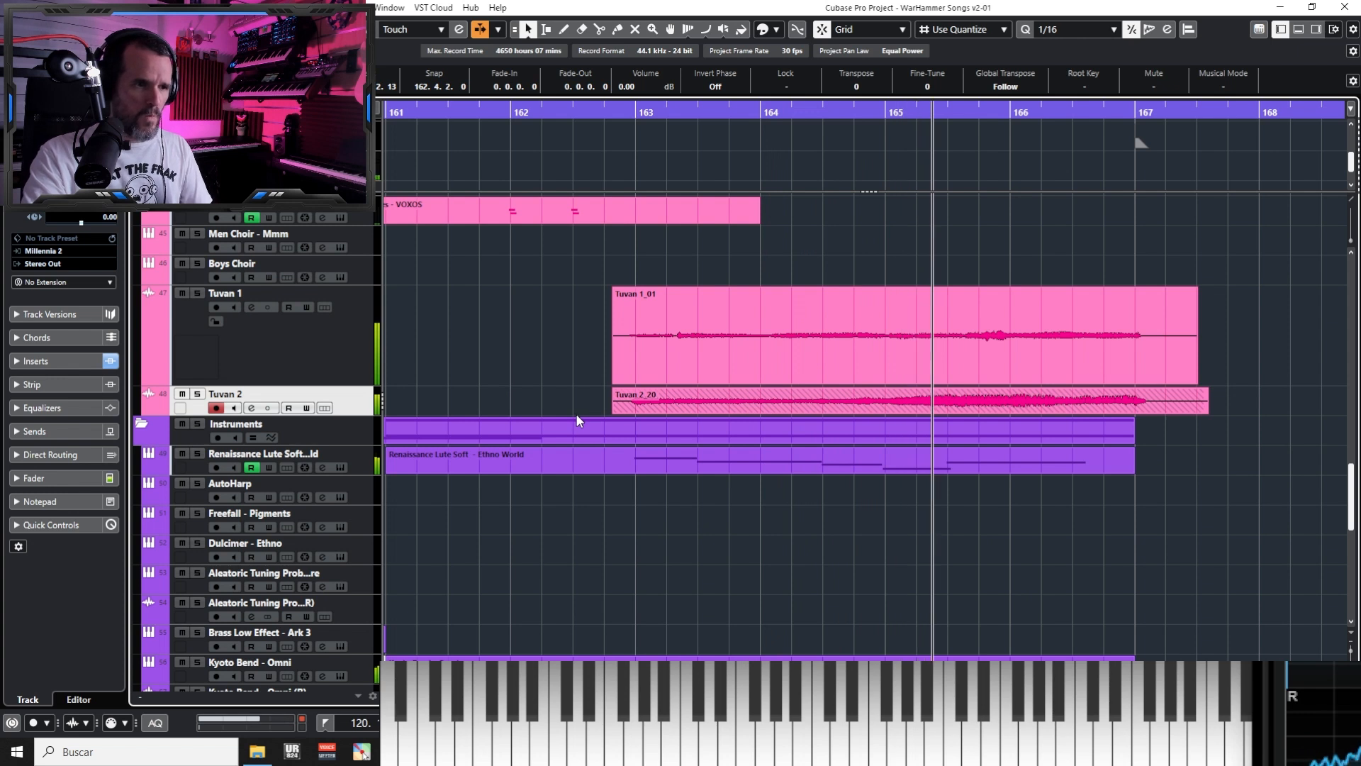
pyautogui.moveTo(617, 389); pyautogui.dragTo(886, 390)
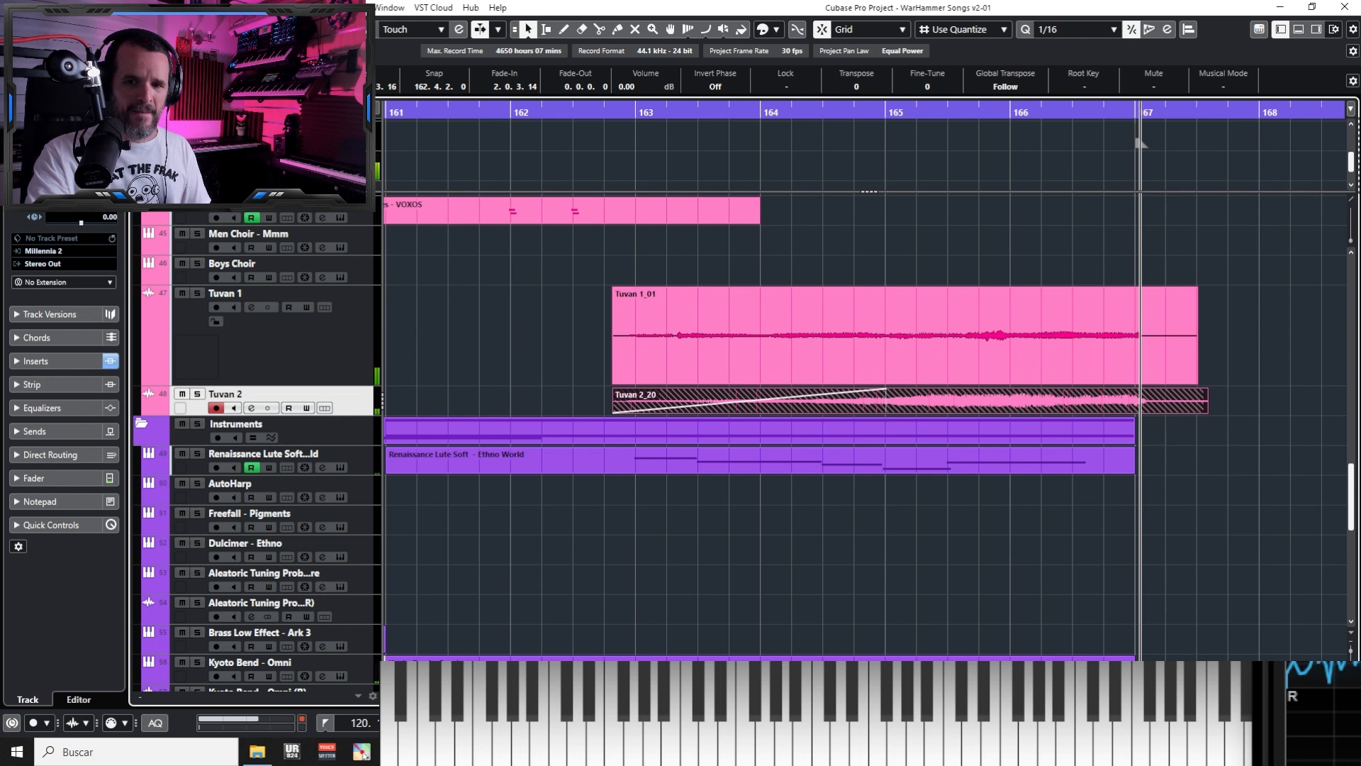
# Raise the Tuvan 1_01 event's volume to 5.89 dB and audition the balance from mid bar 162
pyautogui.press('Up')
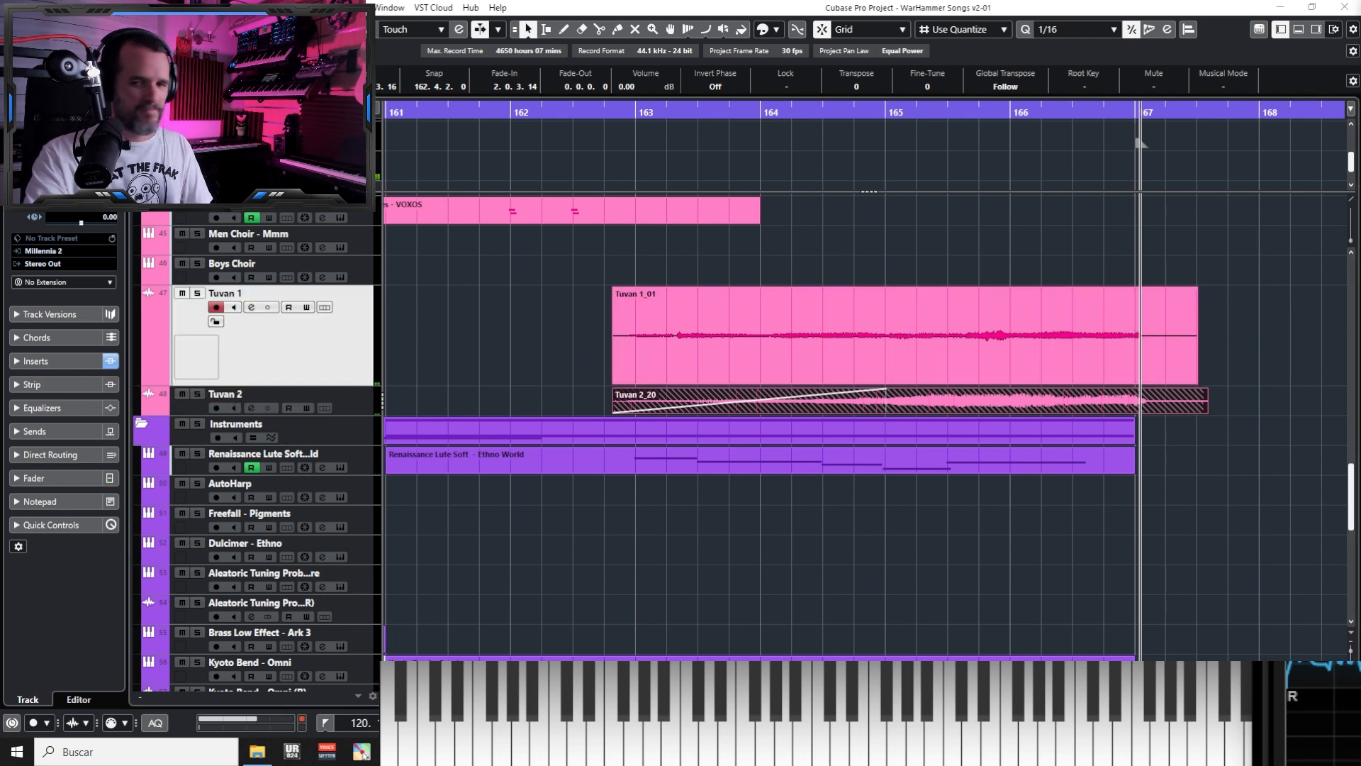
pyautogui.press('KP_0')
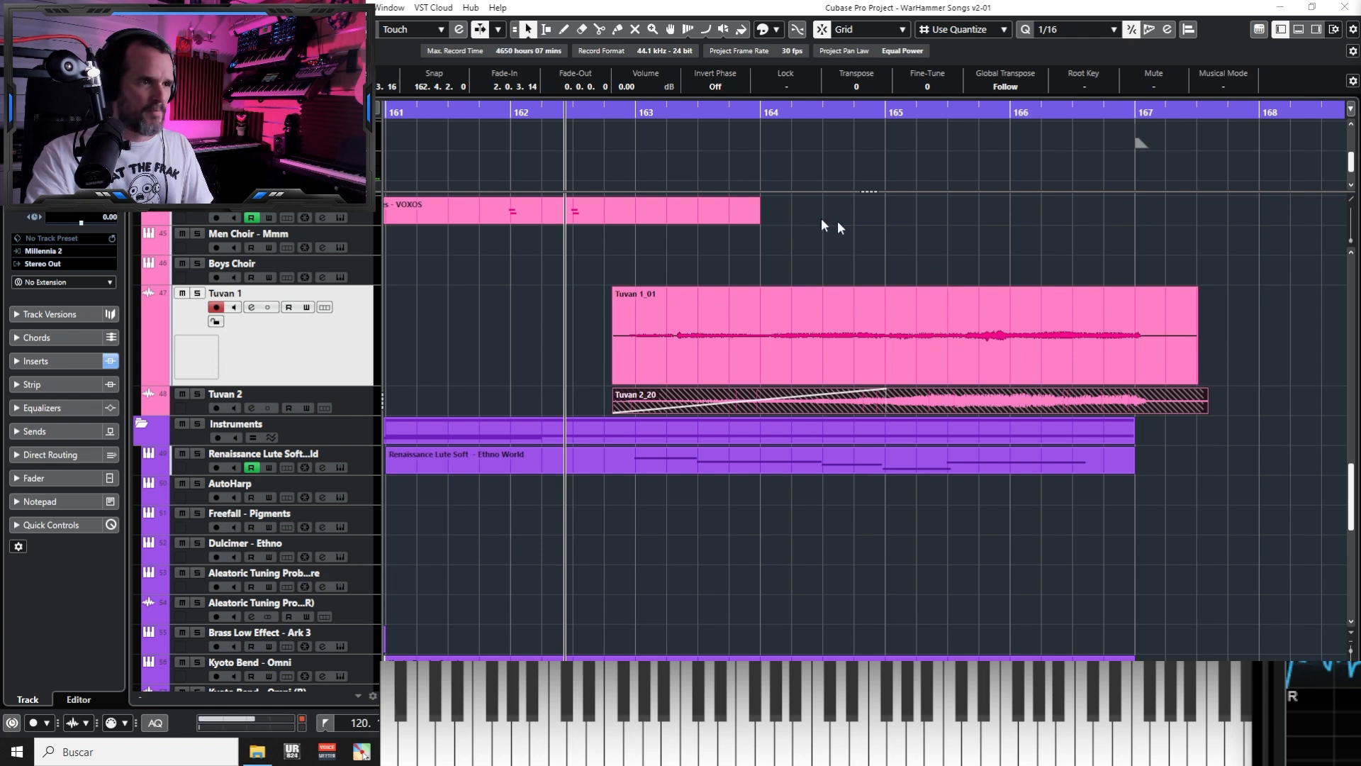
pyautogui.press('space')
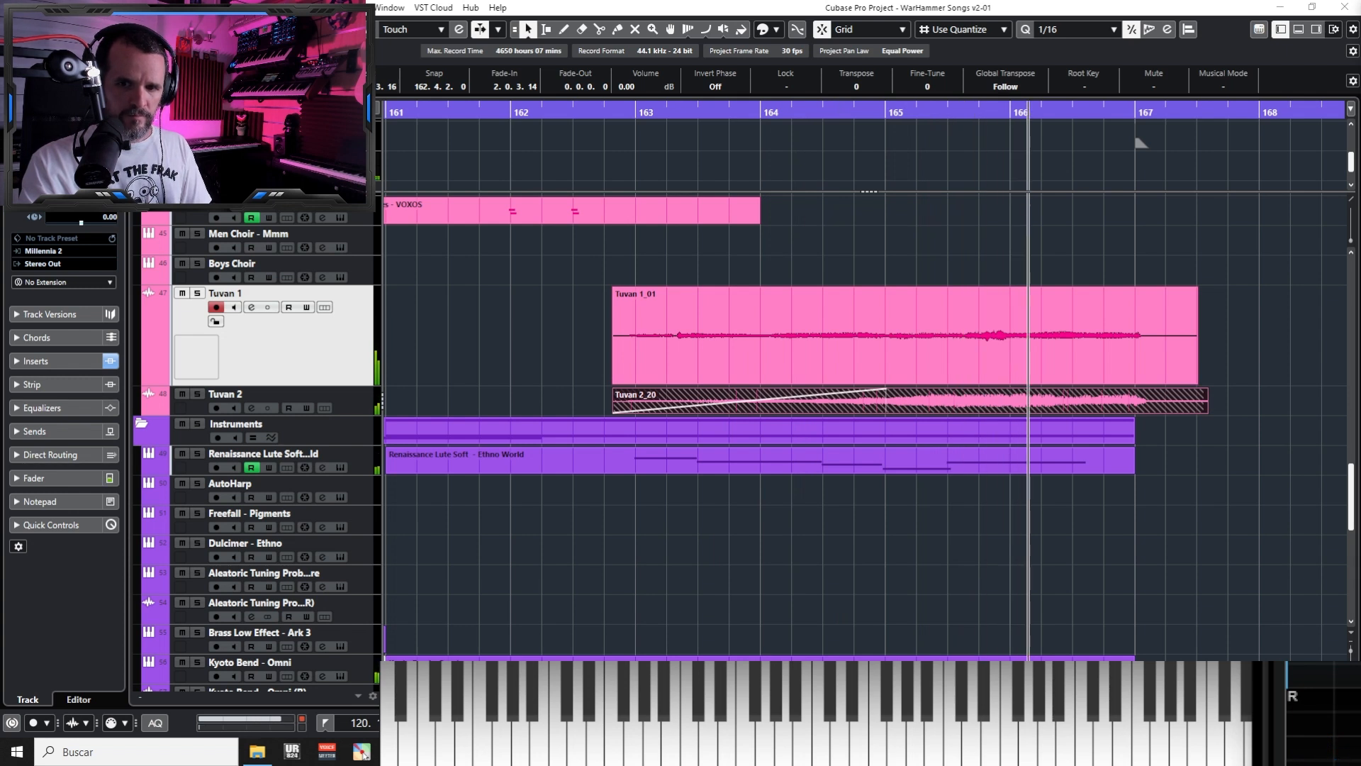
pyautogui.click(956, 320)
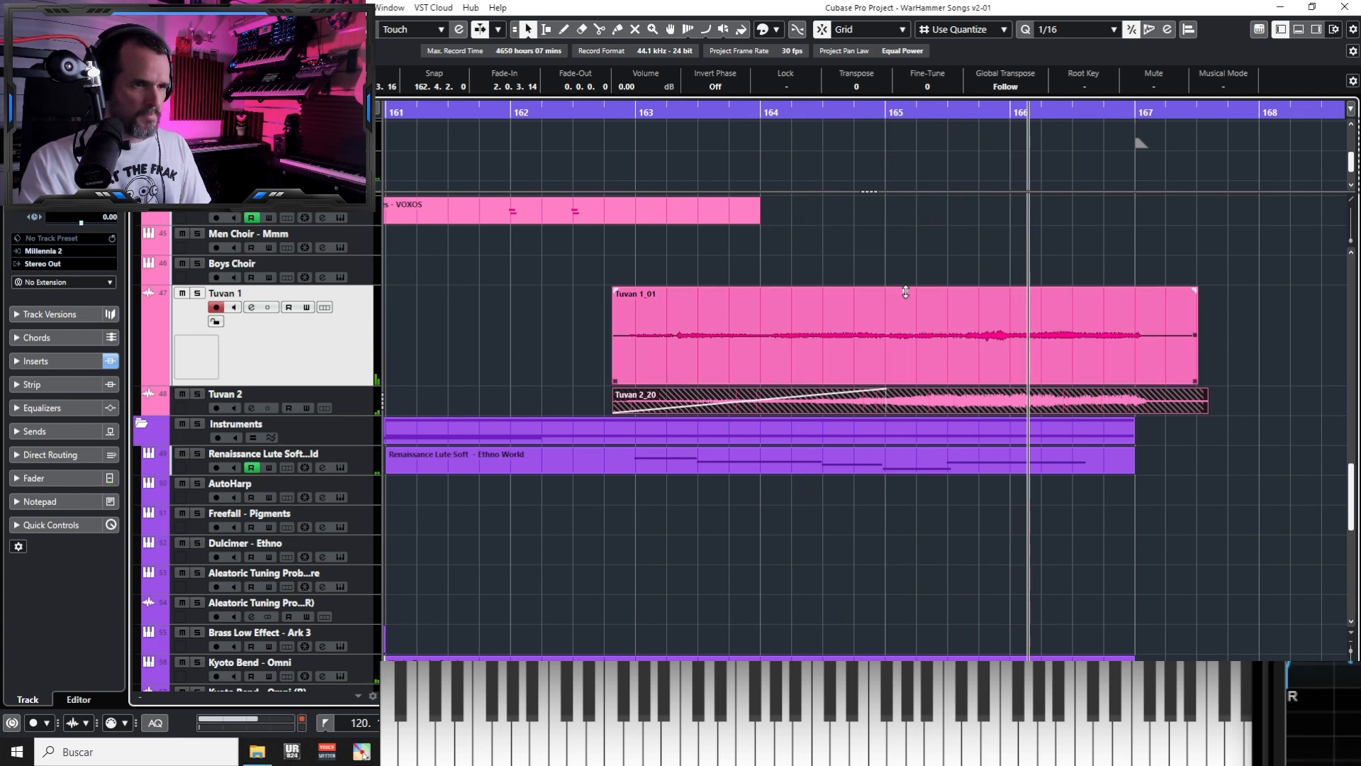
pyautogui.moveTo(905, 260); pyautogui.dragTo(905, 198)
pyautogui.press('KP_0')
pyautogui.press('space')
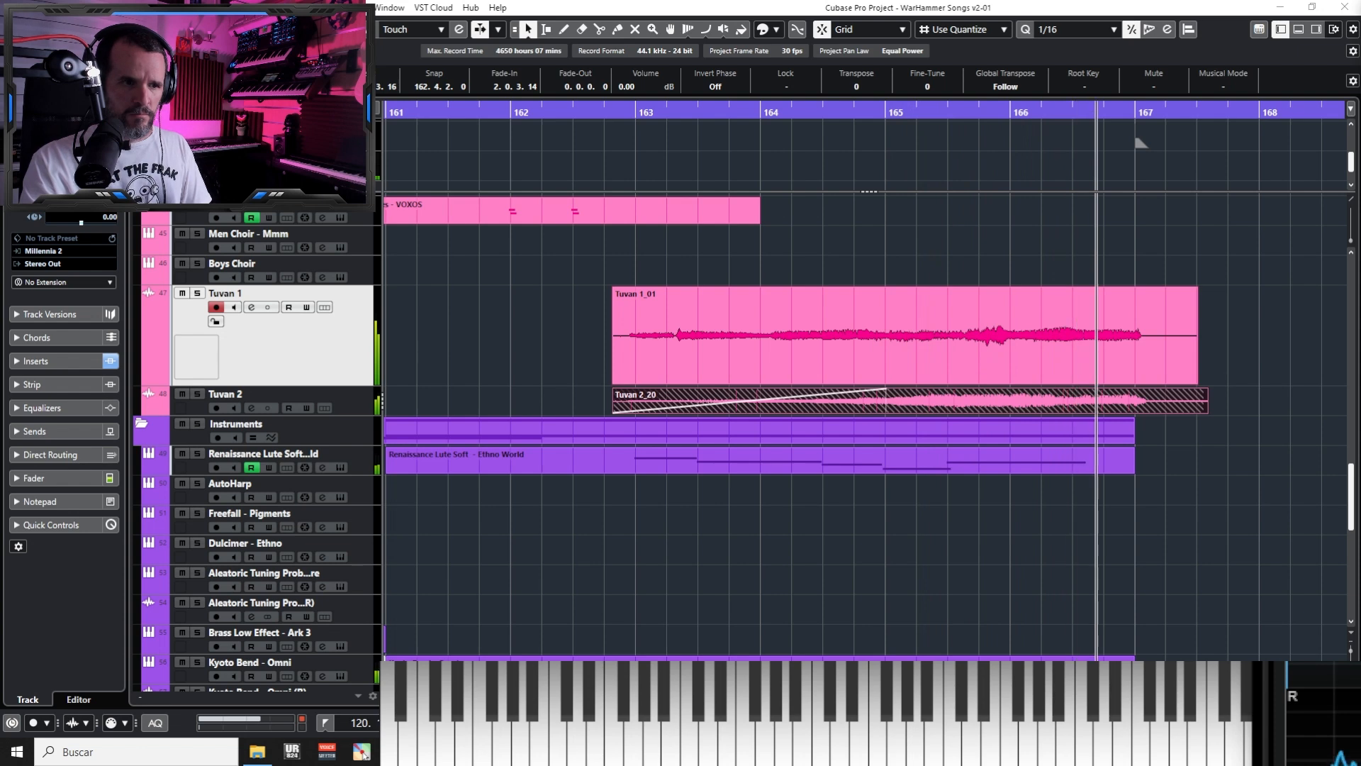
# Give Tuvan 1_01 a 0.1.1.101 fade-in and a 0.0.2.55 fade-out, and slightly shorten the end of Tuvan 2_20
pyautogui.moveTo(505, 116); pyautogui.dragTo(550, 110)
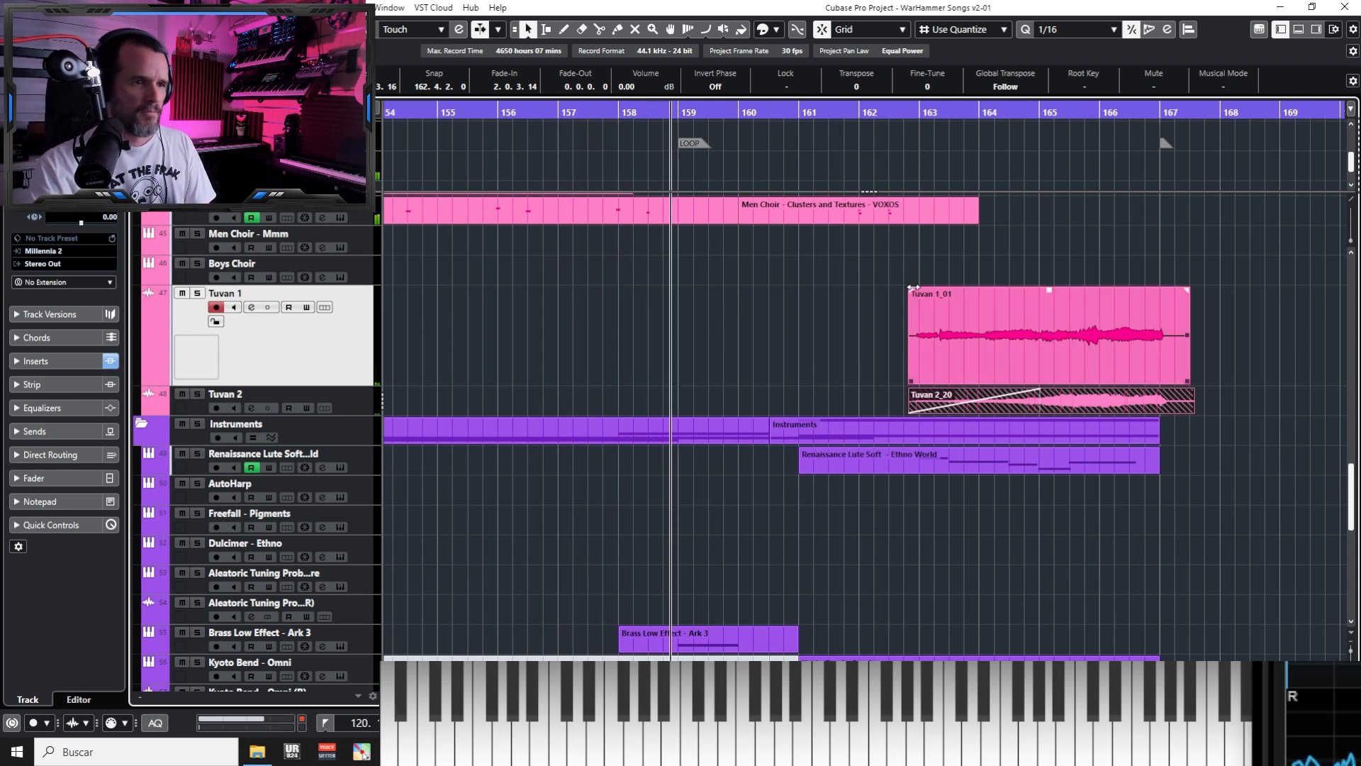
pyautogui.moveTo(922, 290); pyautogui.dragTo(931, 289)
pyautogui.moveTo(1187, 290); pyautogui.dragTo(1176, 289)
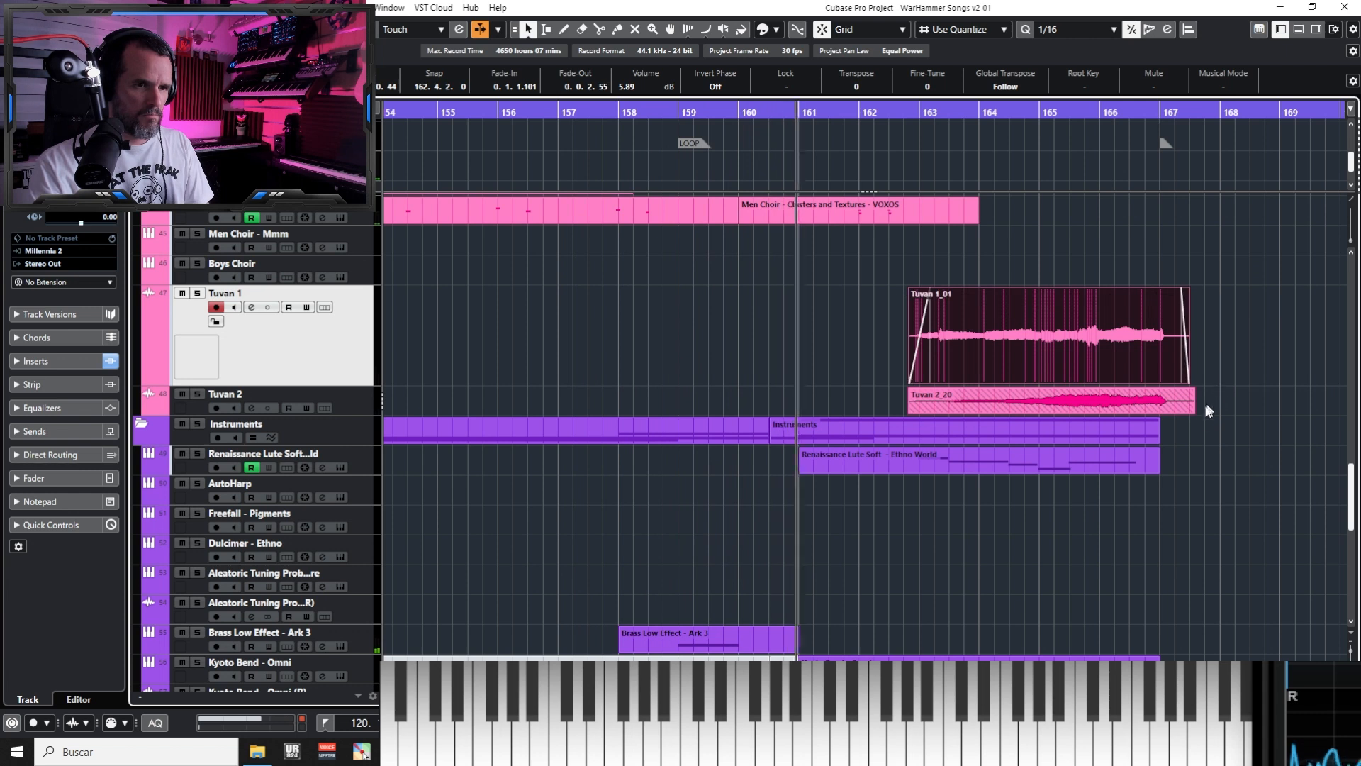
pyautogui.click(1206, 395)
pyautogui.moveTo(1193, 411); pyautogui.dragTo(1191, 402)
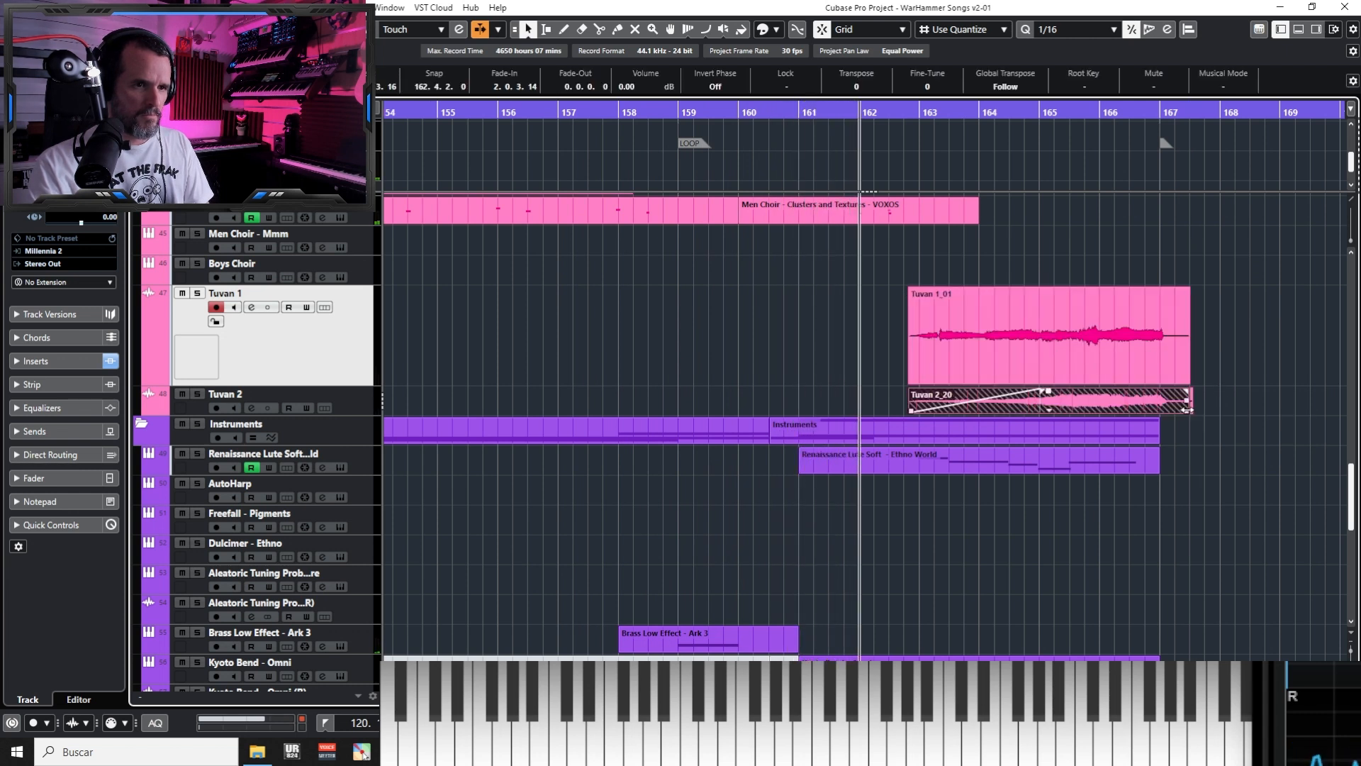
# Split both Tuvan events at 167.2.1.0, delete their tails, and play the section through
pyautogui.moveTo(1206, 292); pyautogui.dragTo(1182, 431)
pyautogui.press('3')
pyautogui.click(1174, 413)
pyautogui.press('Delete')
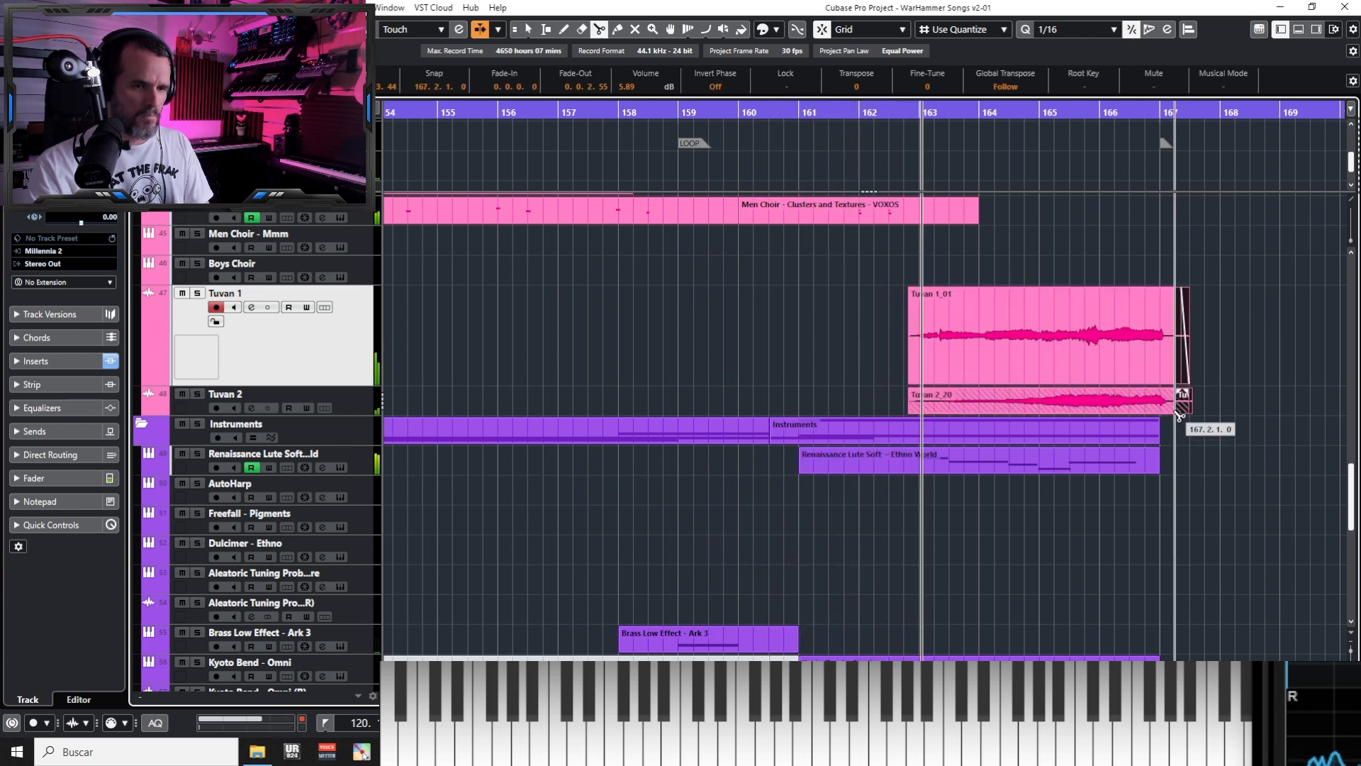
pyautogui.press('1')
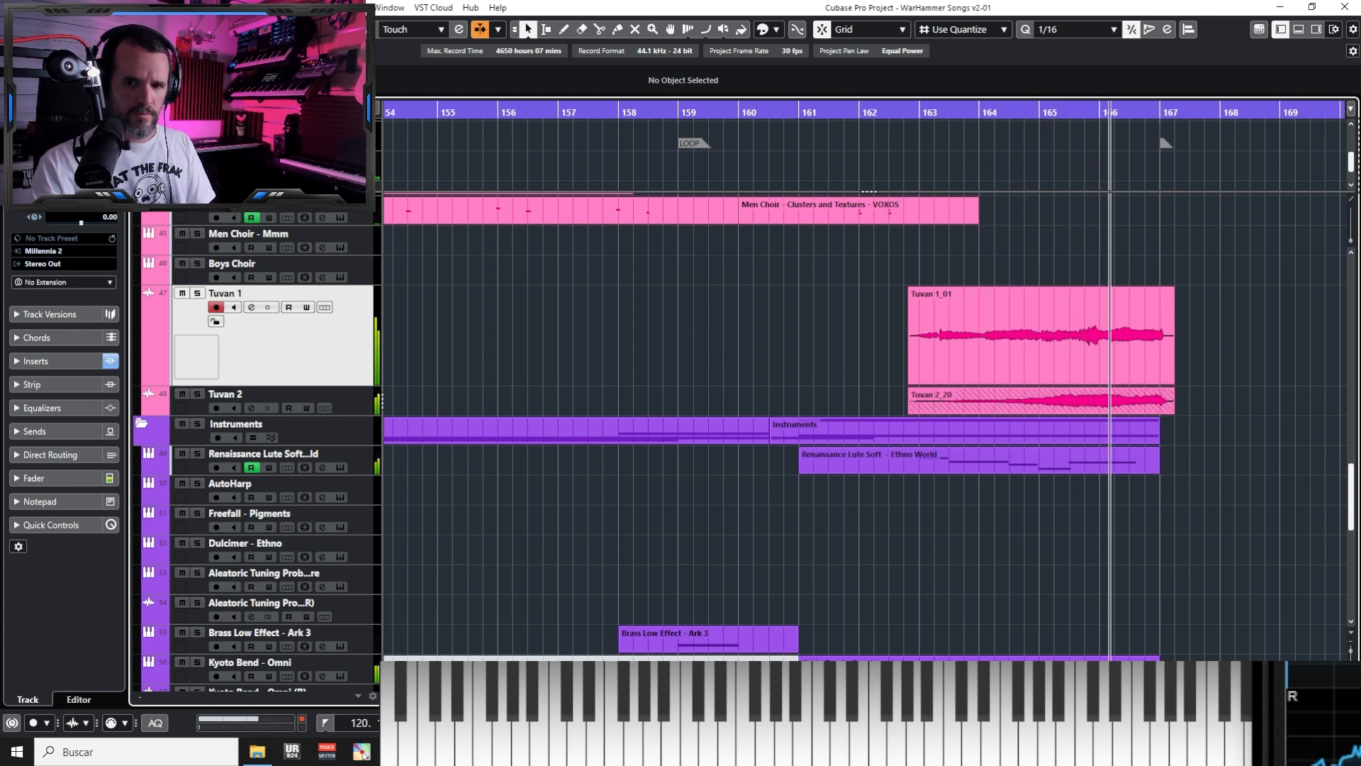
pyautogui.press('space')
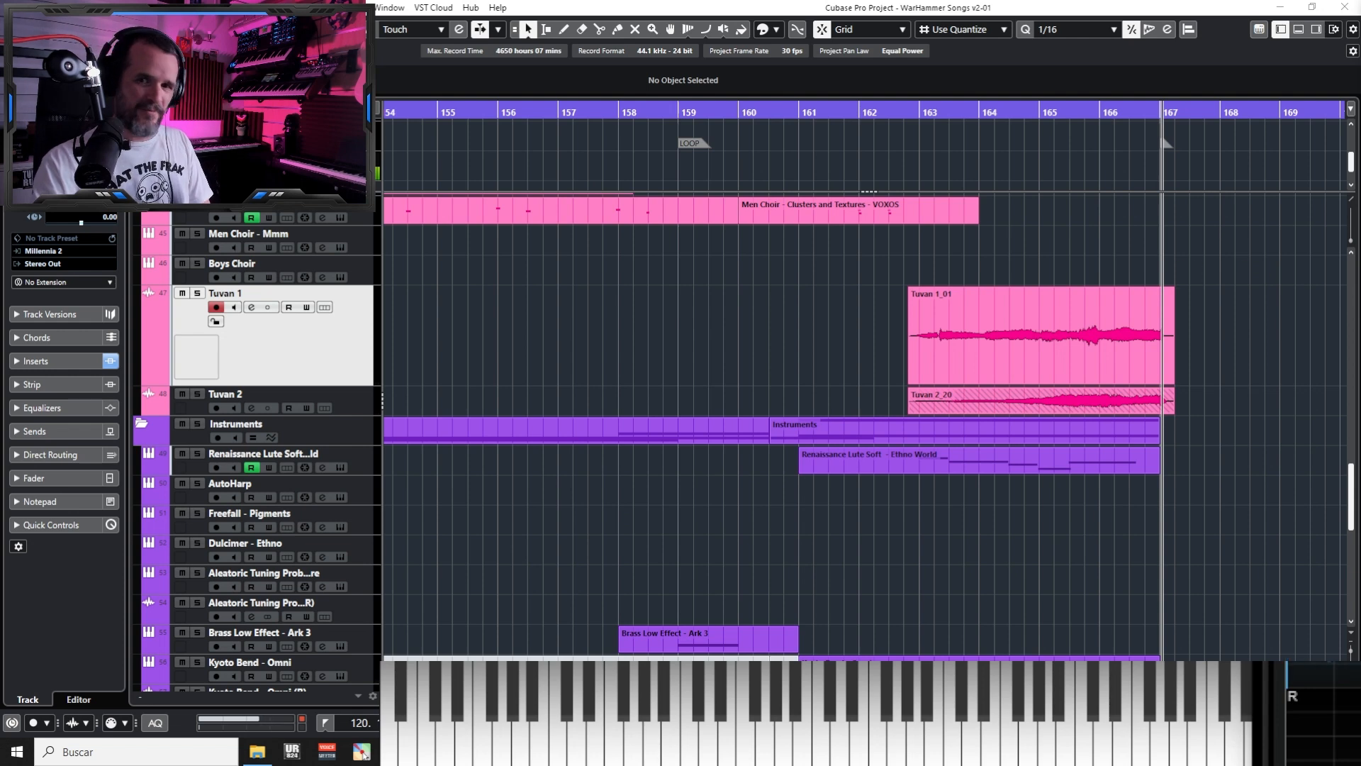
# Bring the Tuvan 2 FabFilter Pro-C 2 compressor into view, solo the track, and soften the knee while playing from bar 164
pyautogui.moveTo(1360, 160); pyautogui.dragTo(469, 213)
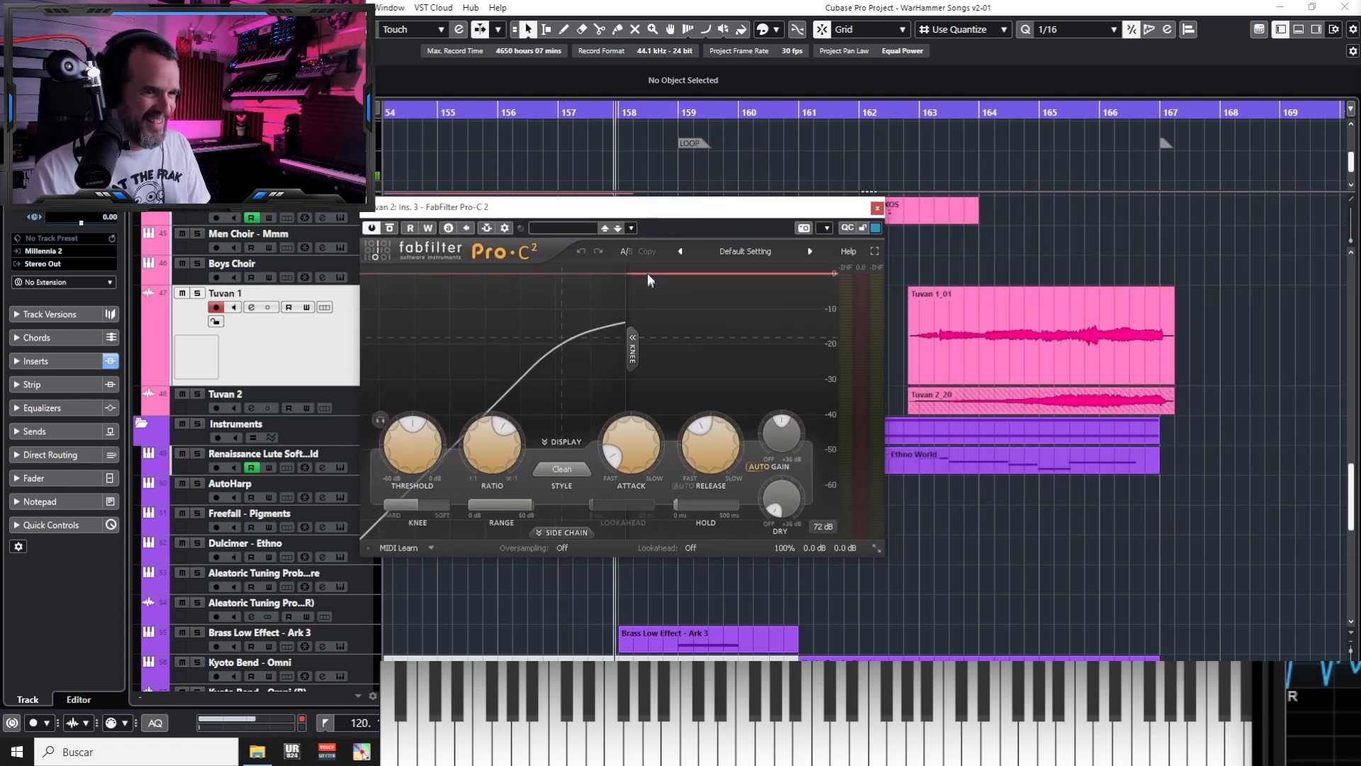
pyautogui.click(988, 114)
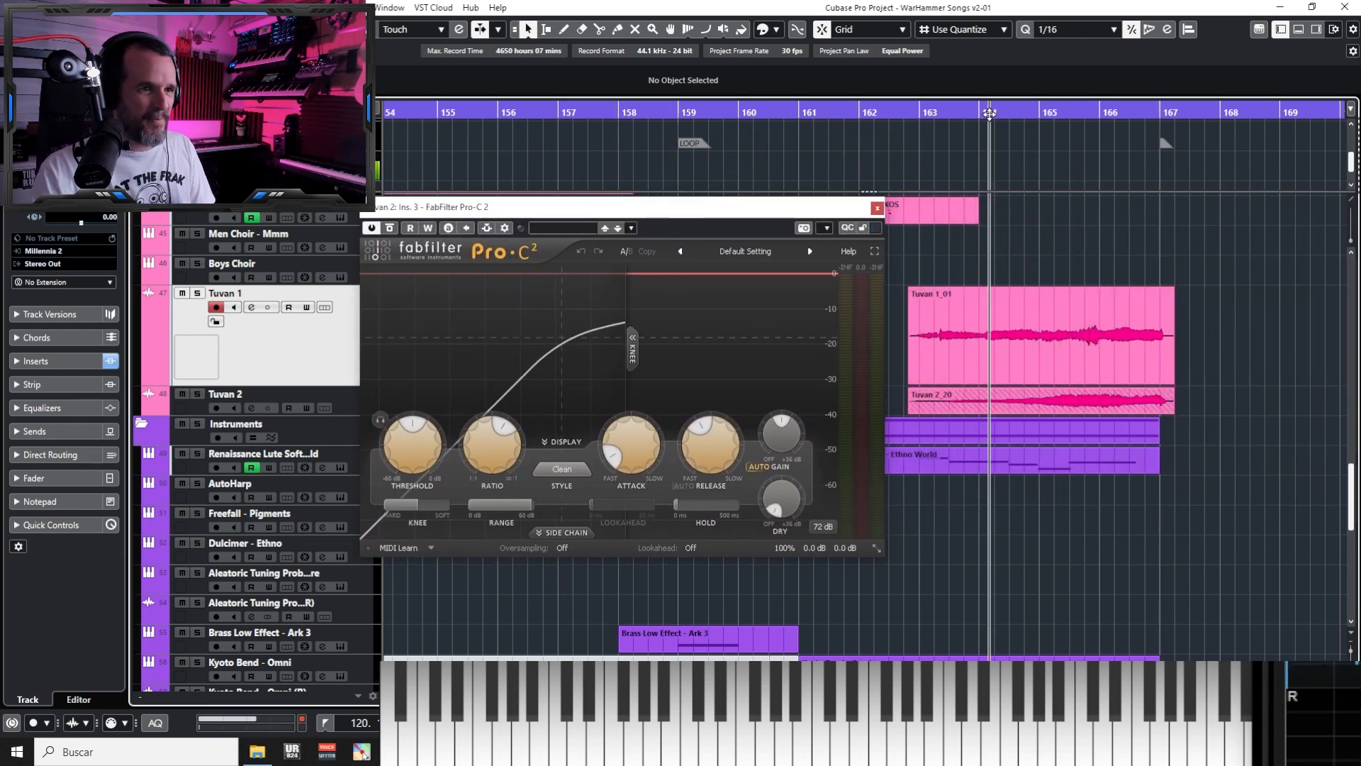
pyautogui.click(197, 394)
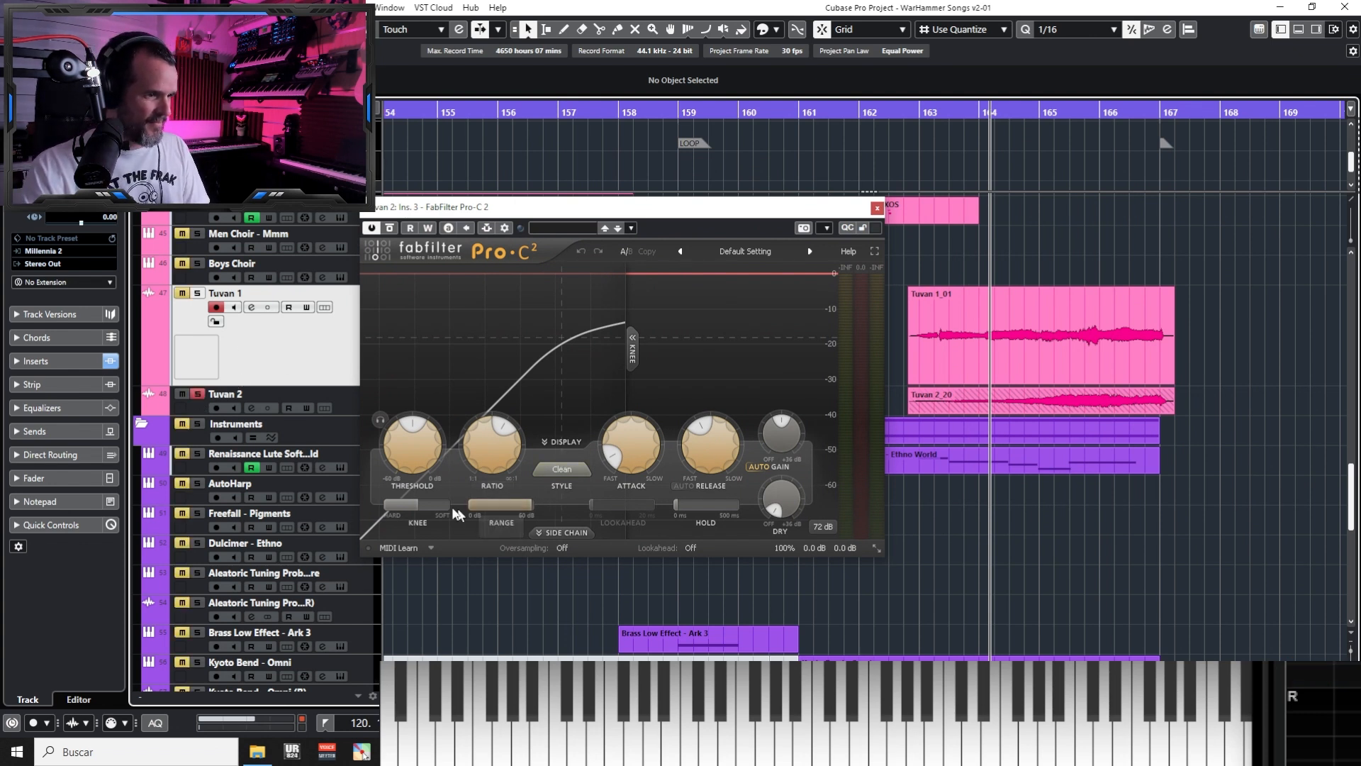
pyautogui.press('space')
pyautogui.moveTo(431, 507); pyautogui.dragTo(442, 508)
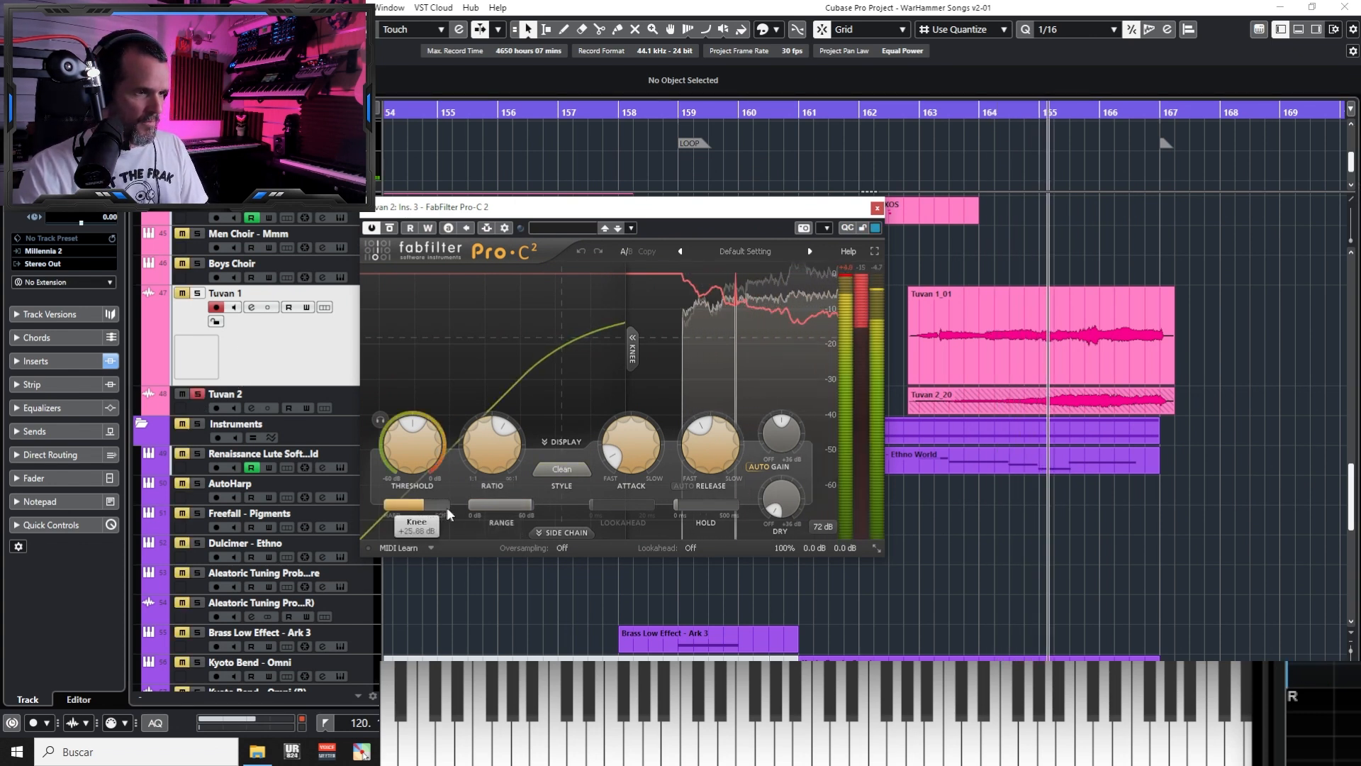
pyautogui.press('space')
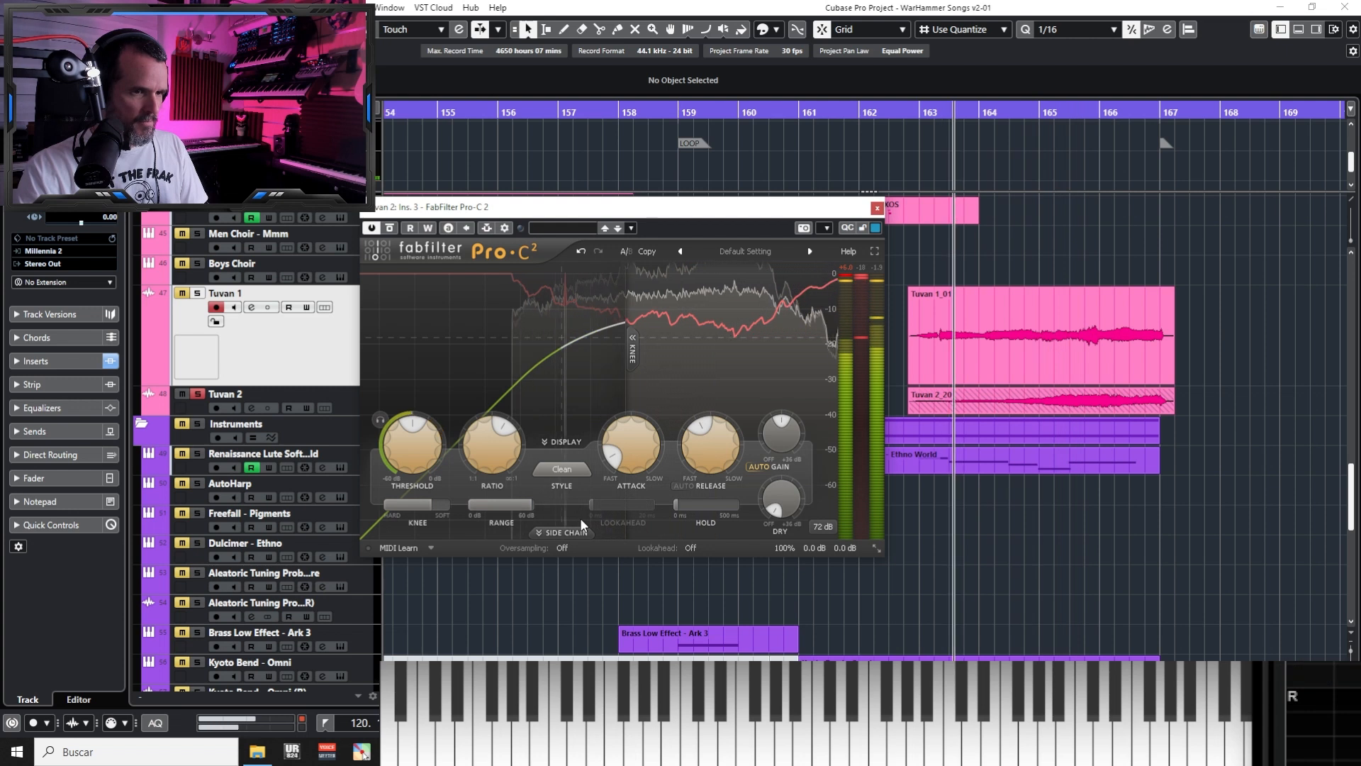
pyautogui.press('space')
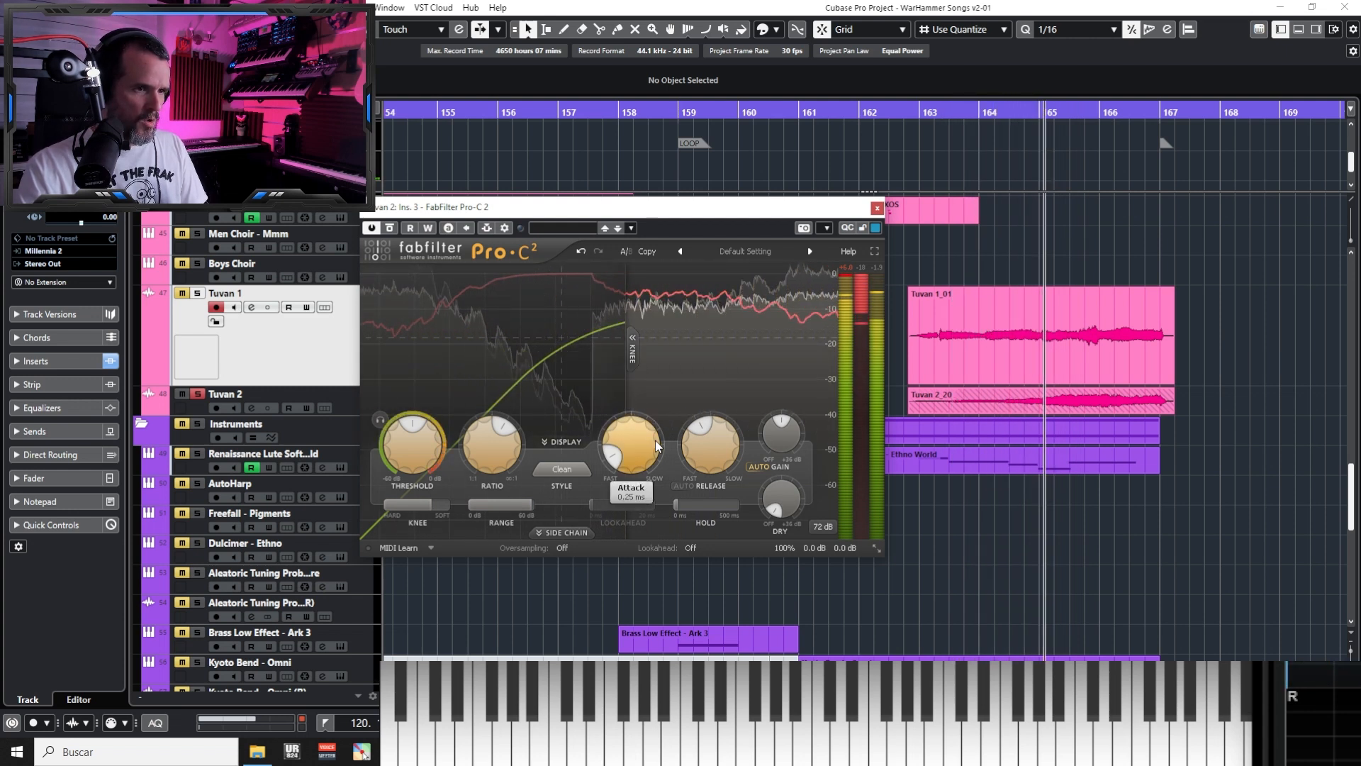
# Raise the threshold, output gain and dry level of the Tuvan 2 compressor, and make its knee harder during playback
pyautogui.moveTo(656, 443)
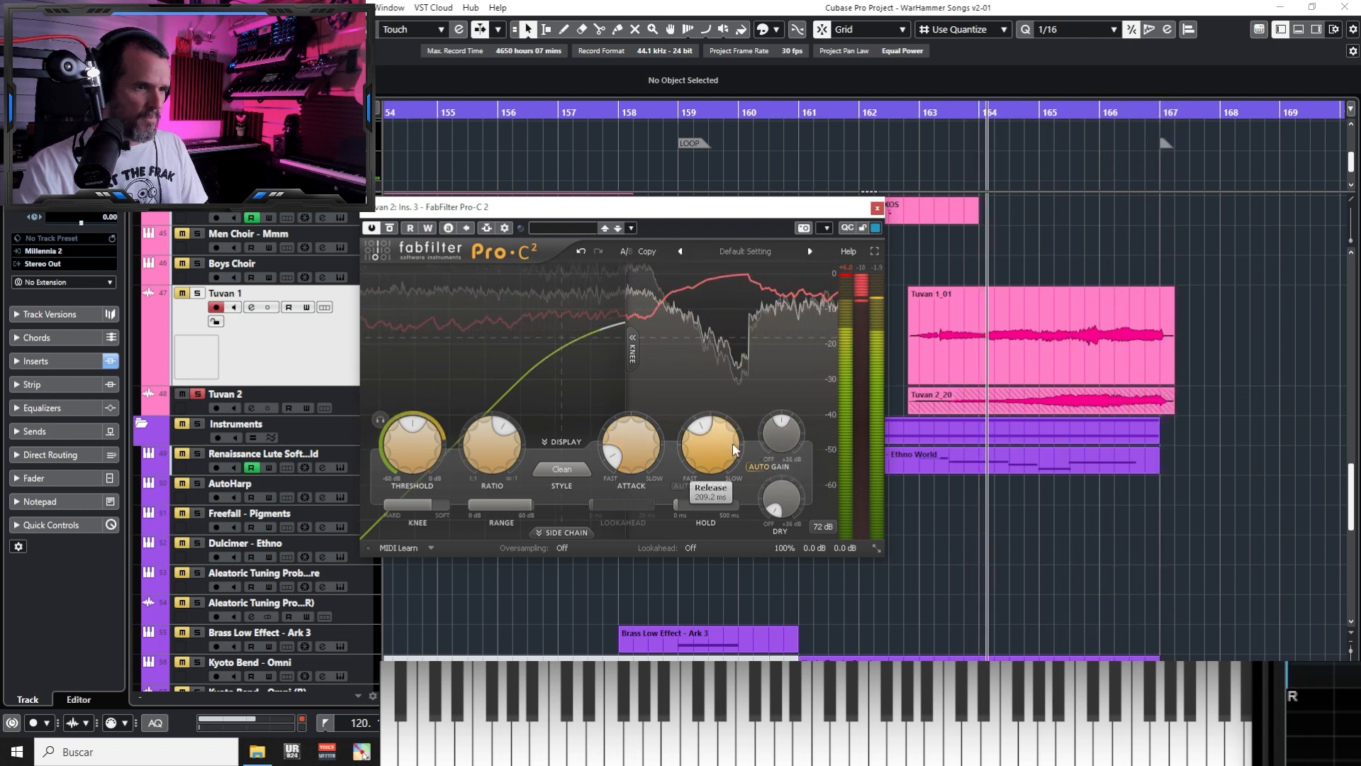
pyautogui.moveTo(418, 445)
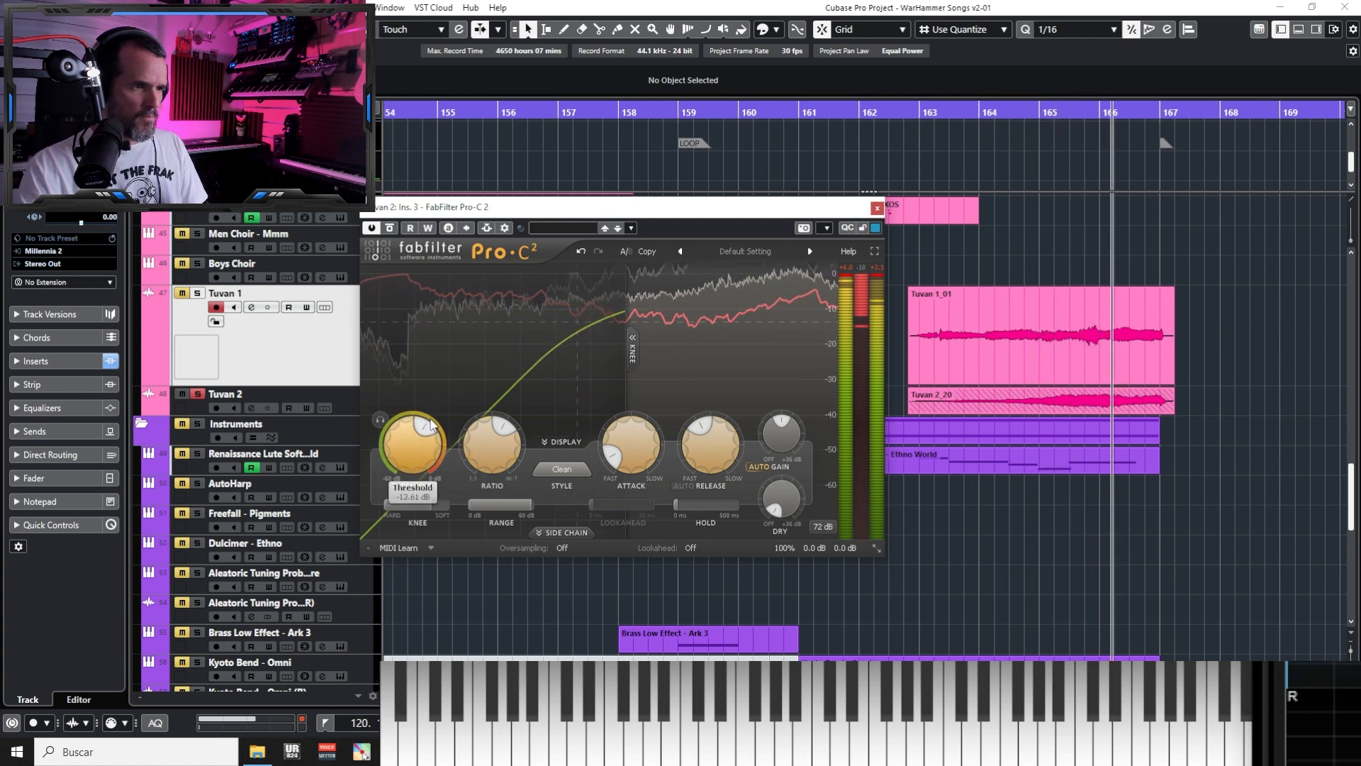
pyautogui.moveTo(784, 437); pyautogui.dragTo(797, 411)
pyautogui.moveTo(780, 498); pyautogui.dragTo(770, 419)
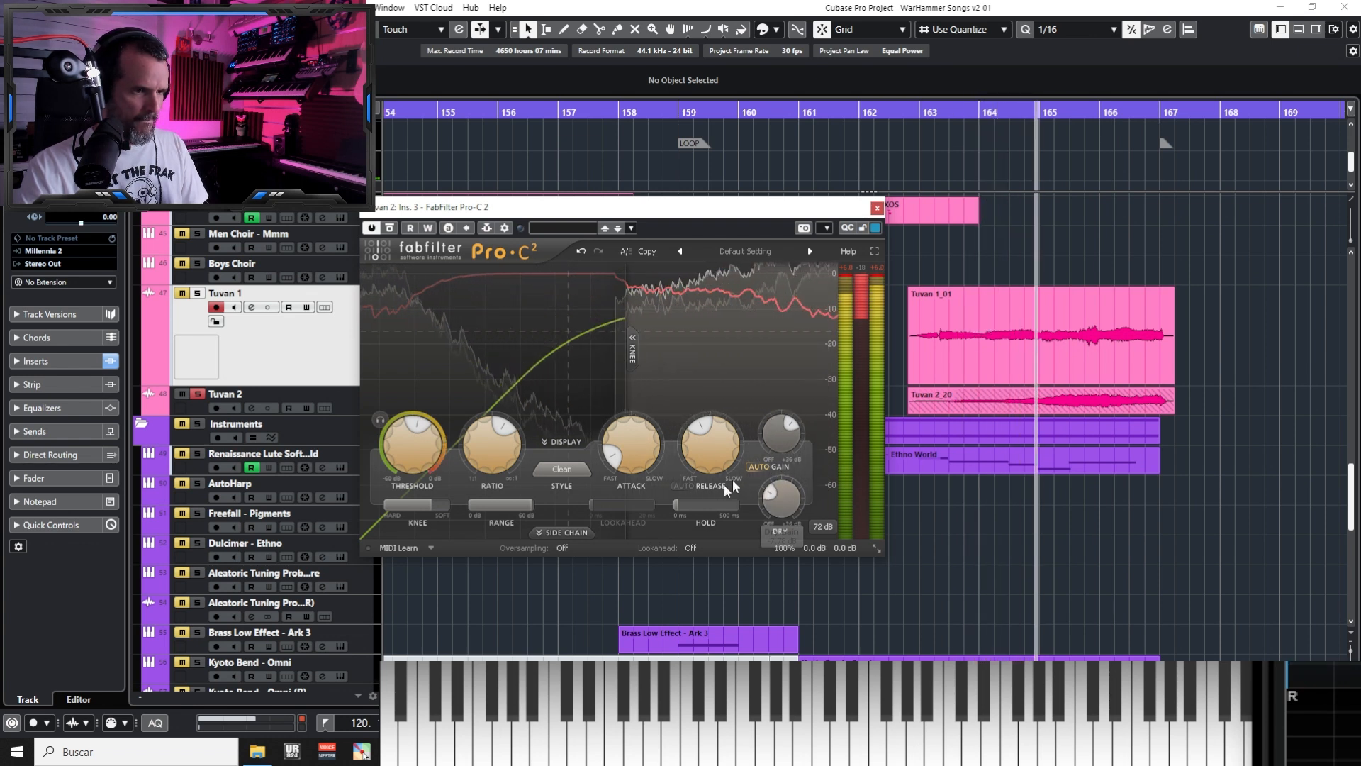
pyautogui.moveTo(686, 504)
pyautogui.moveTo(431, 510)
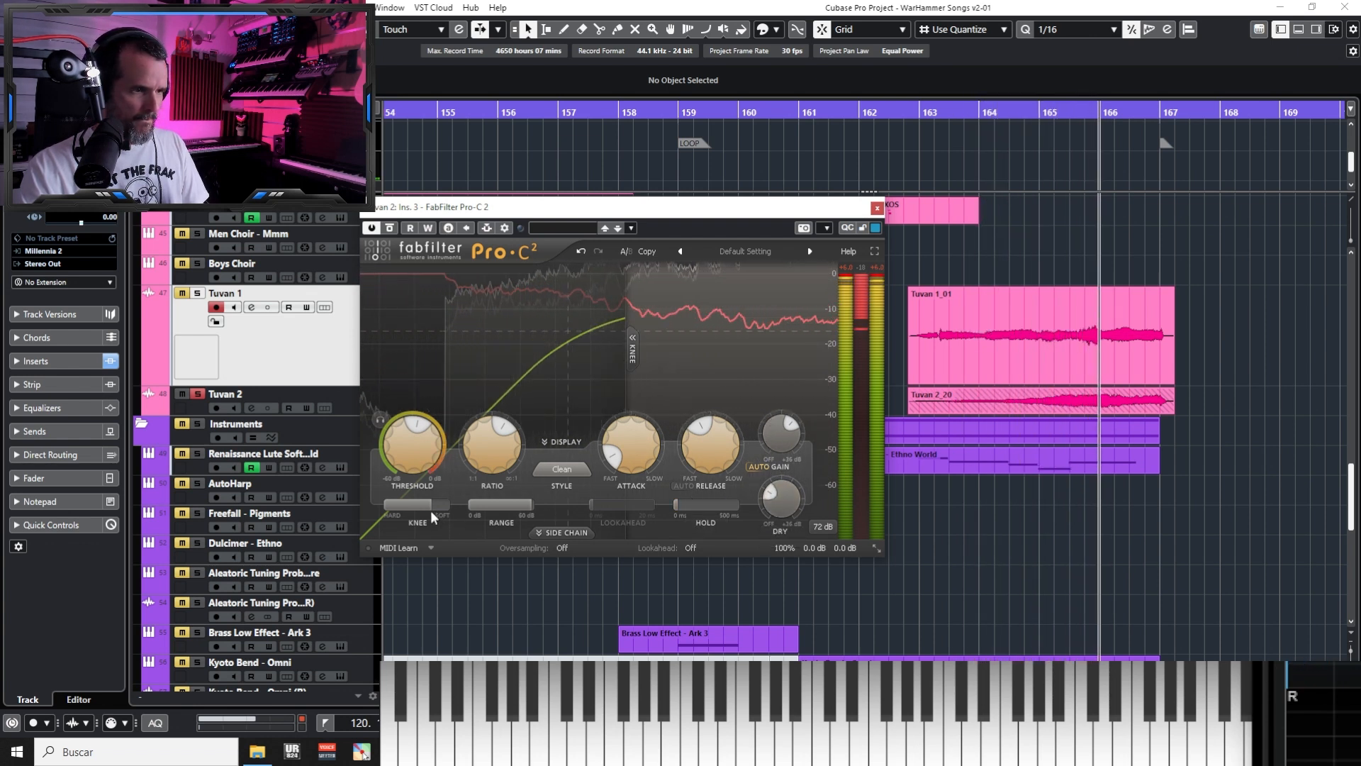
pyautogui.moveTo(431, 510); pyautogui.dragTo(372, 509)
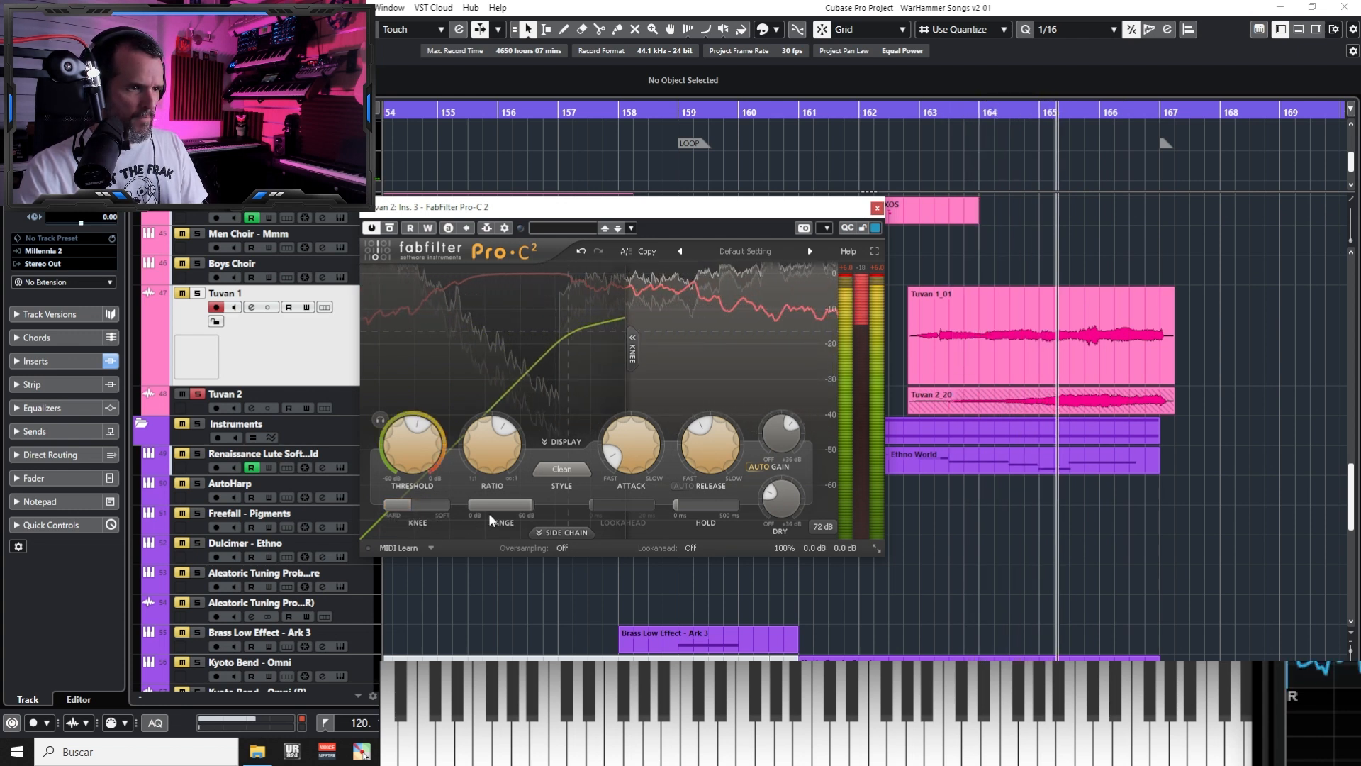
# Close the compressor, turn off the solo on Tuvan 2, and play the full arrangement to past bar 167
pyautogui.click(877, 207)
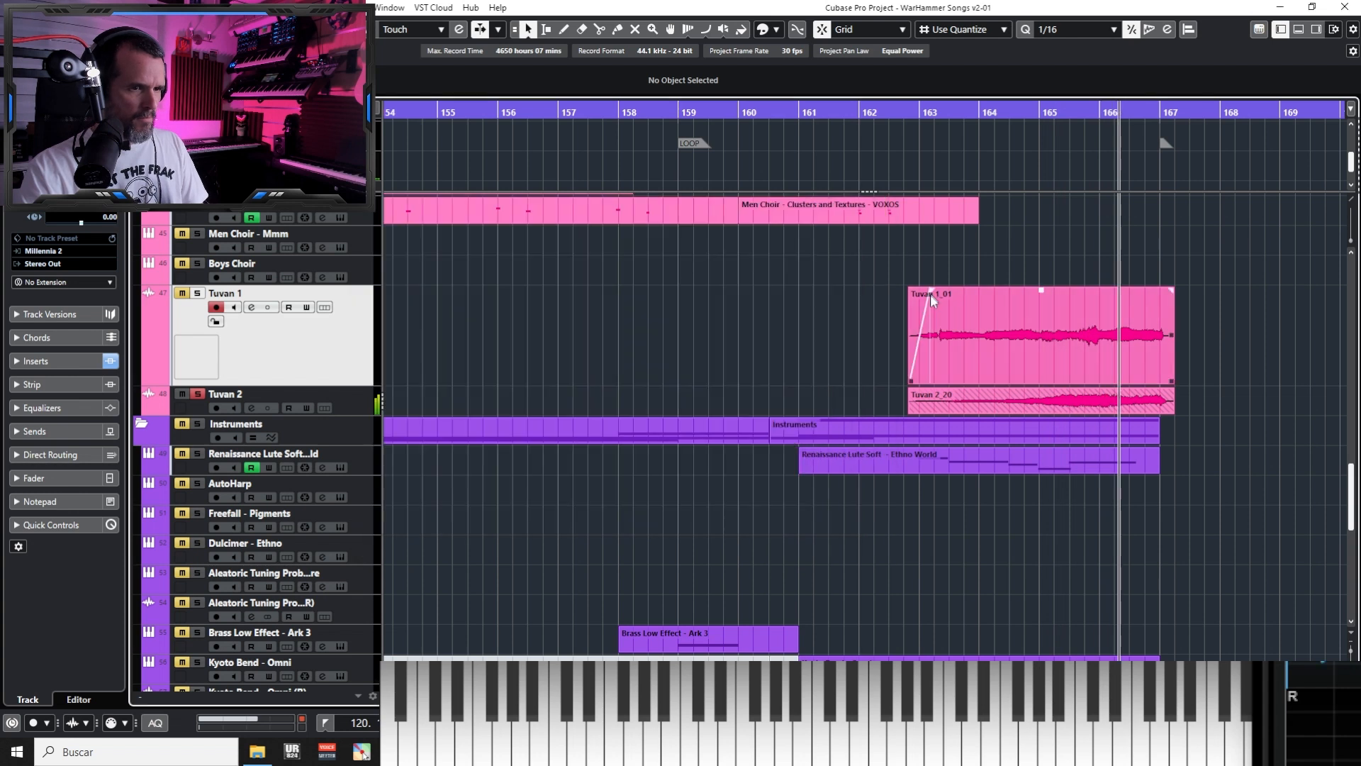
pyautogui.click(293, 29)
pyautogui.press('space')
pyautogui.press('space')
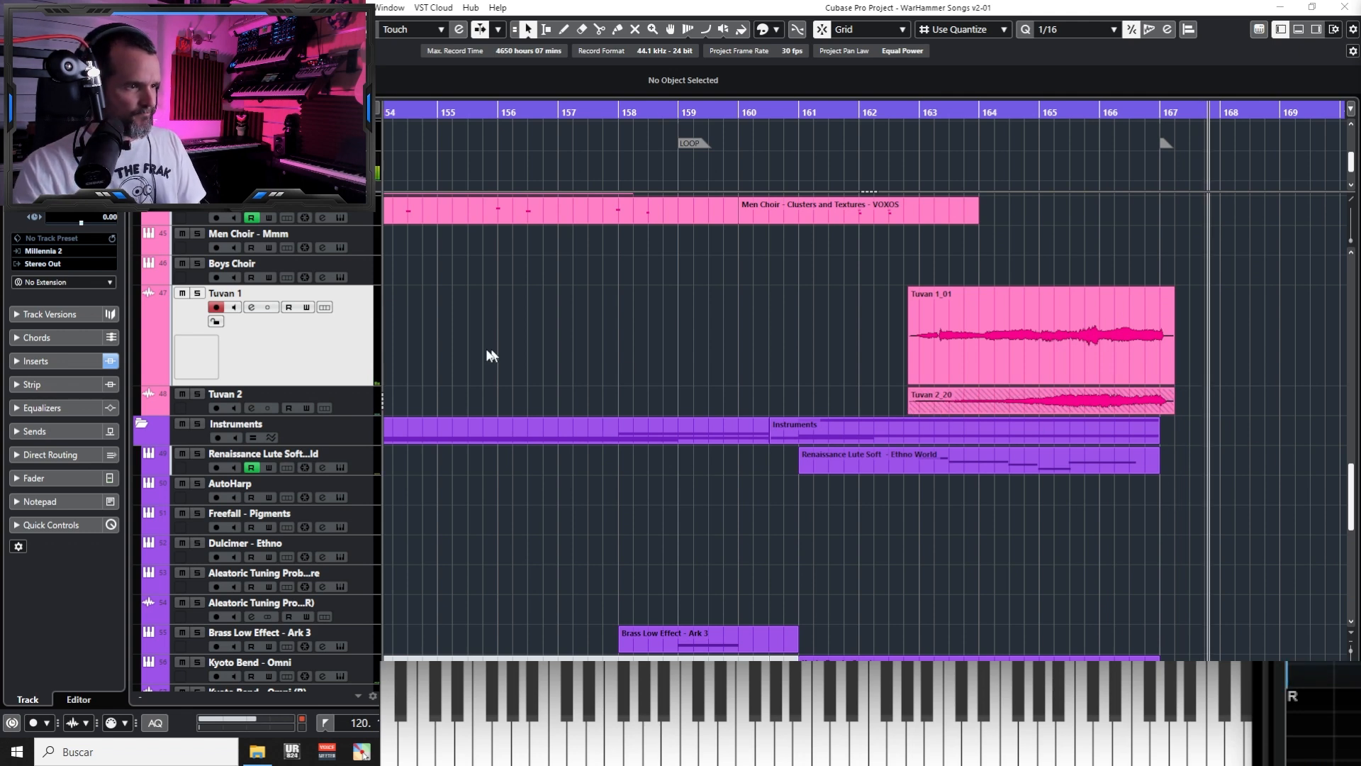
# Duplicate the Tuvan 2 track and delete the copied event from the duplicate
pyautogui.click(364, 401)
pyautogui.rightClick(363, 401)
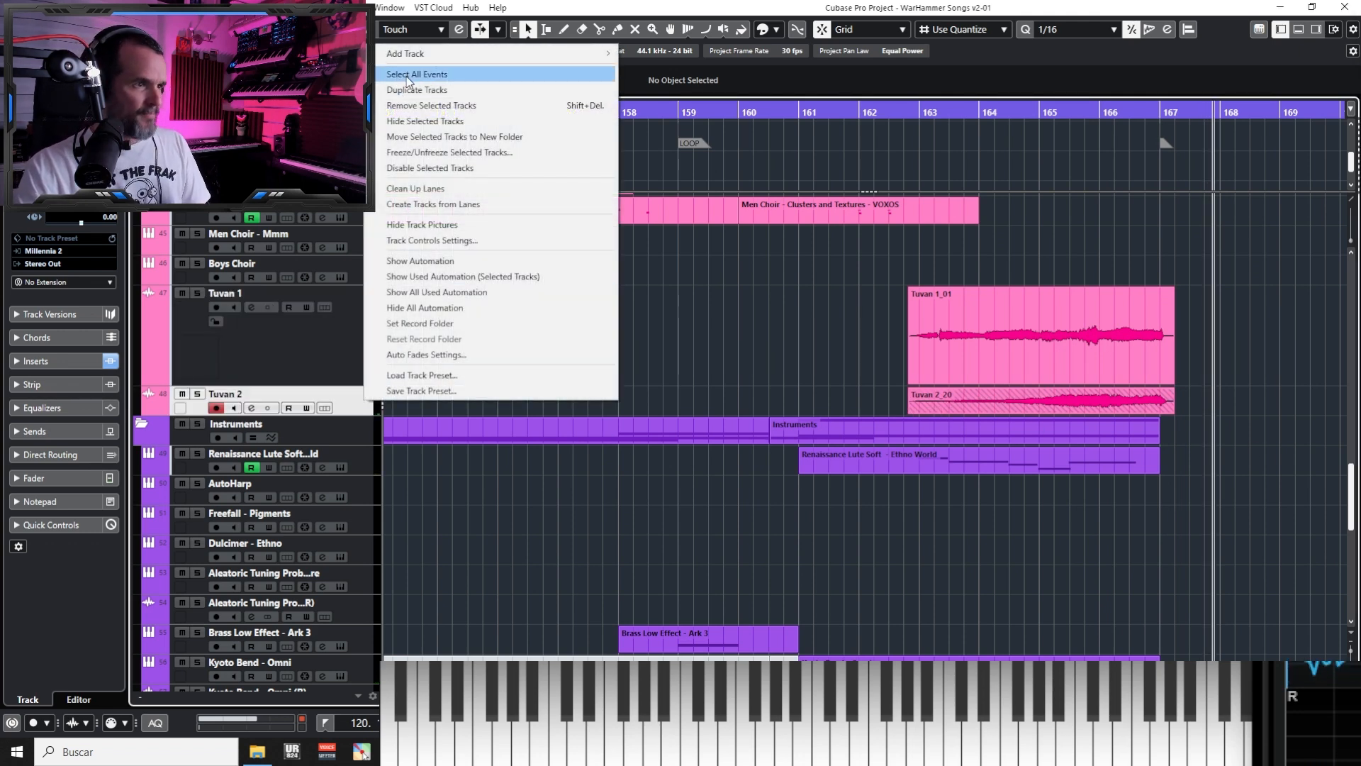
pyautogui.click(678, 363)
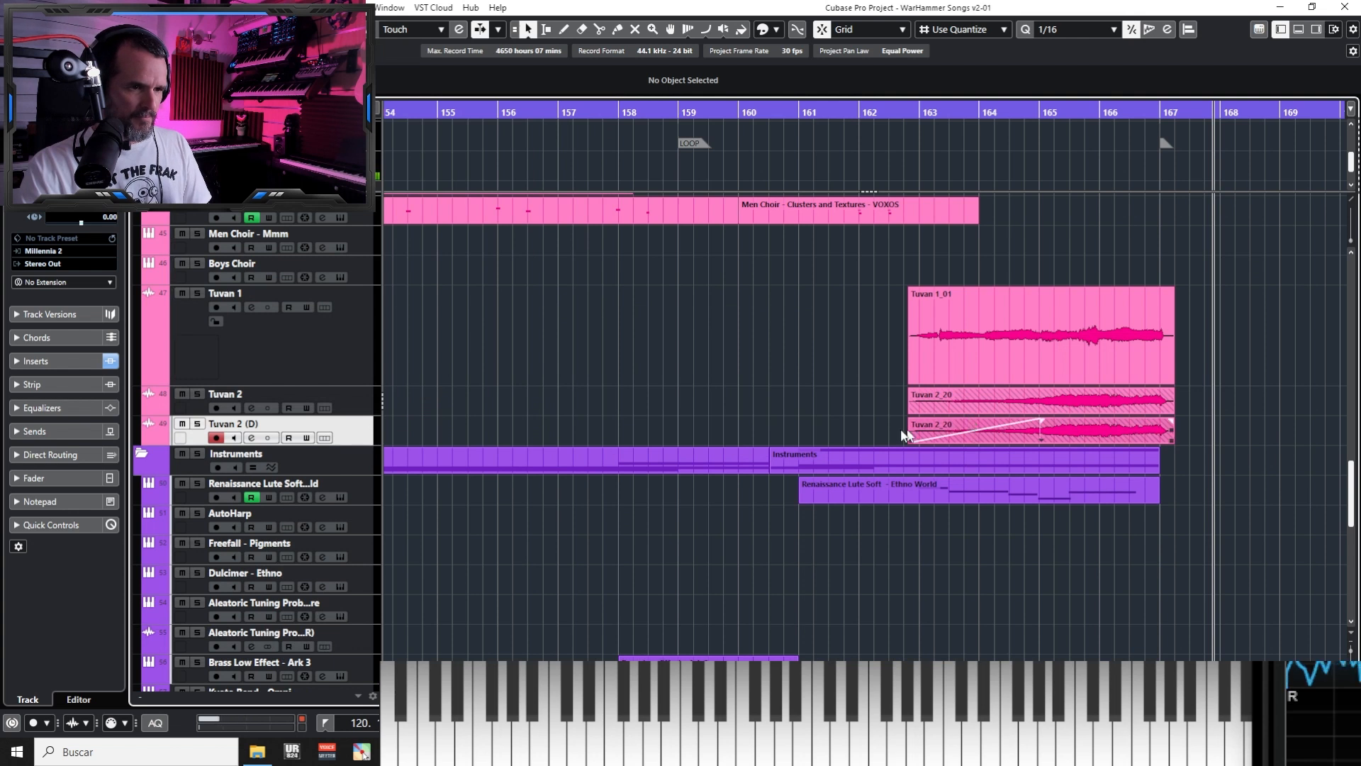
pyautogui.click(1042, 431)
pyautogui.press('Delete')
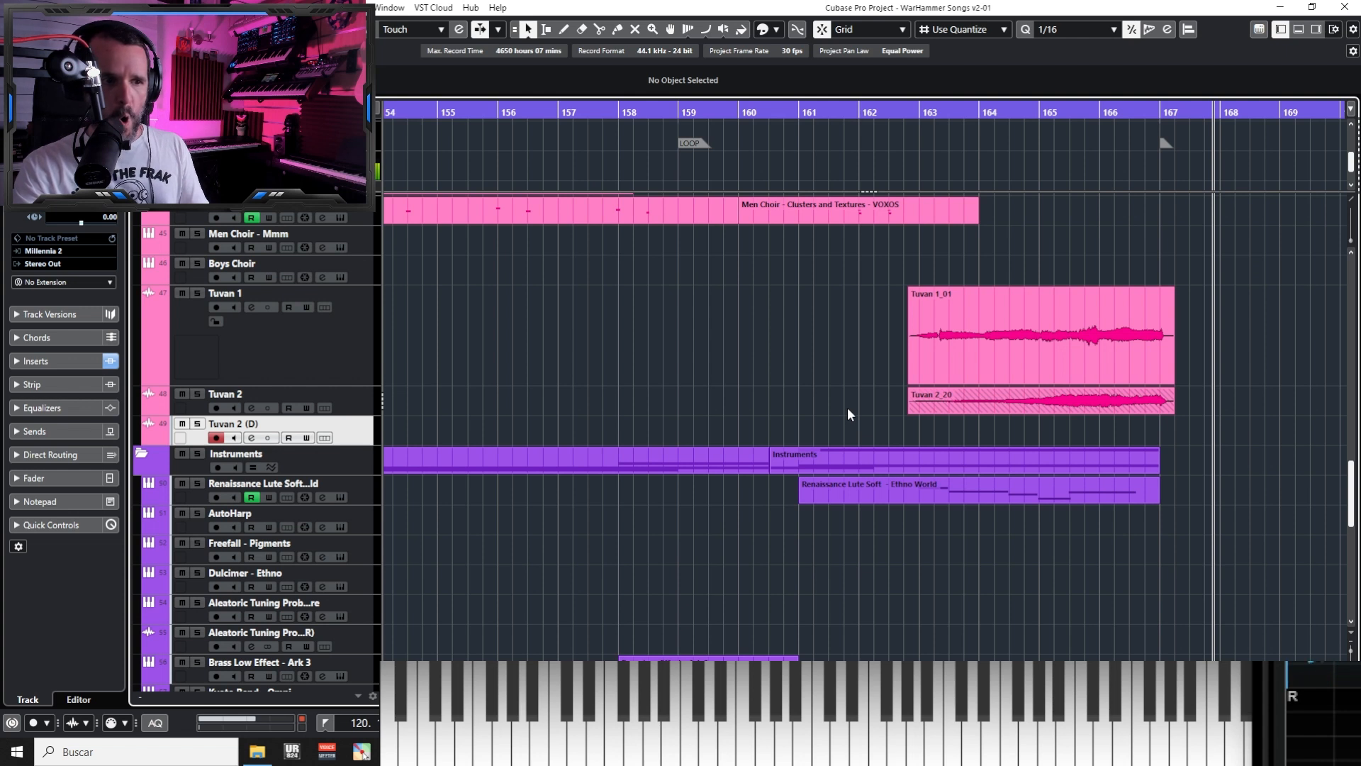
# Rename the duplicated track as Tuvan 3
pyautogui.doubleClick(264, 423)
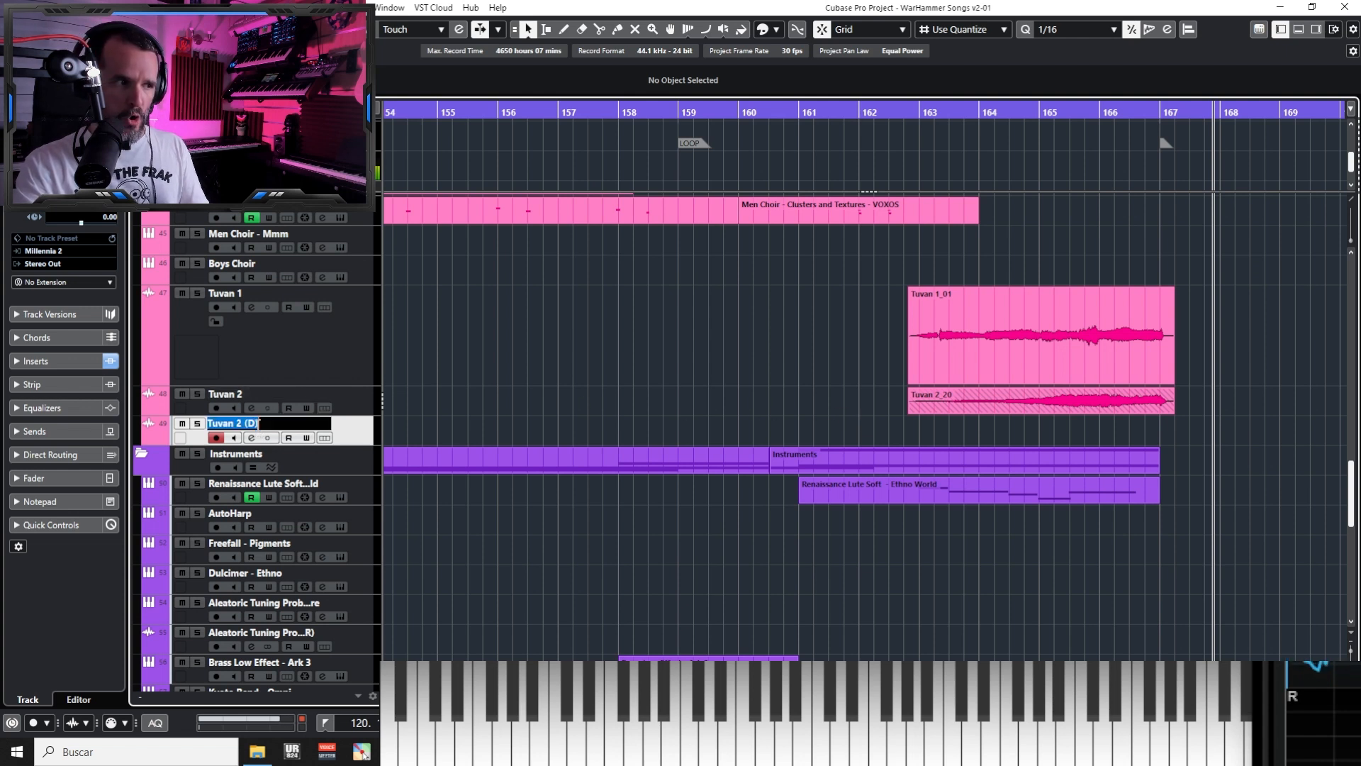
pyautogui.press('BackSpace')
pyautogui.press('BackSpace')
pyautogui.press('BackSpace')
pyautogui.press('BackSpace')
pyautogui.press('BackSpace')
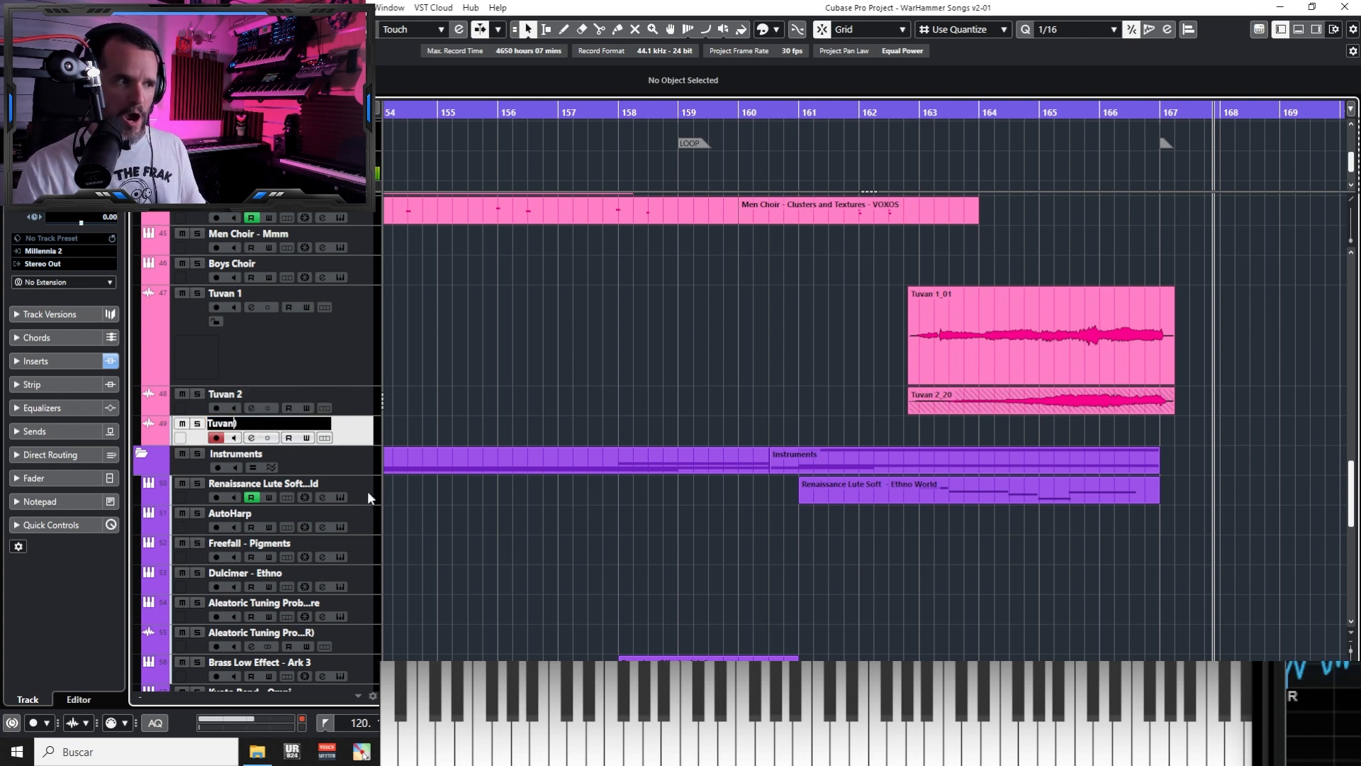
pyautogui.press('Return')
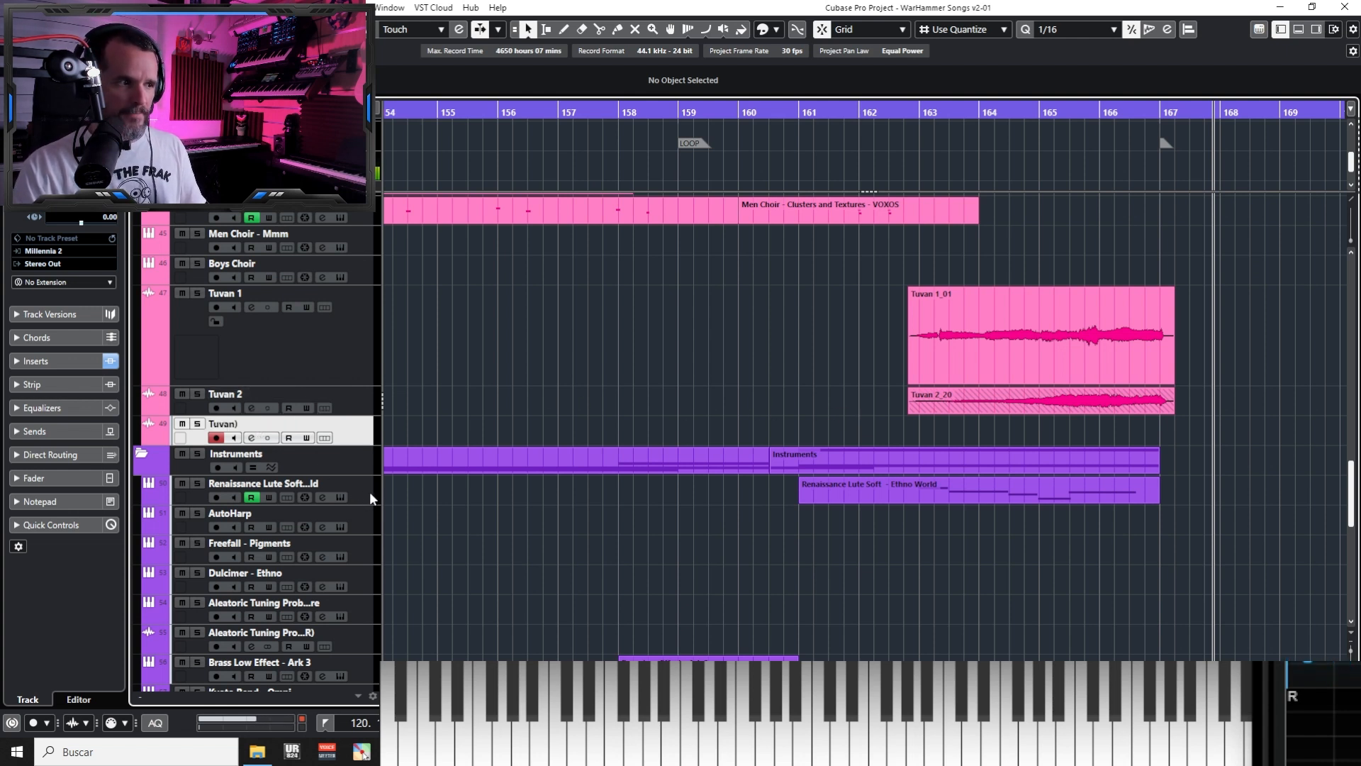
pyautogui.doubleClick(257, 424)
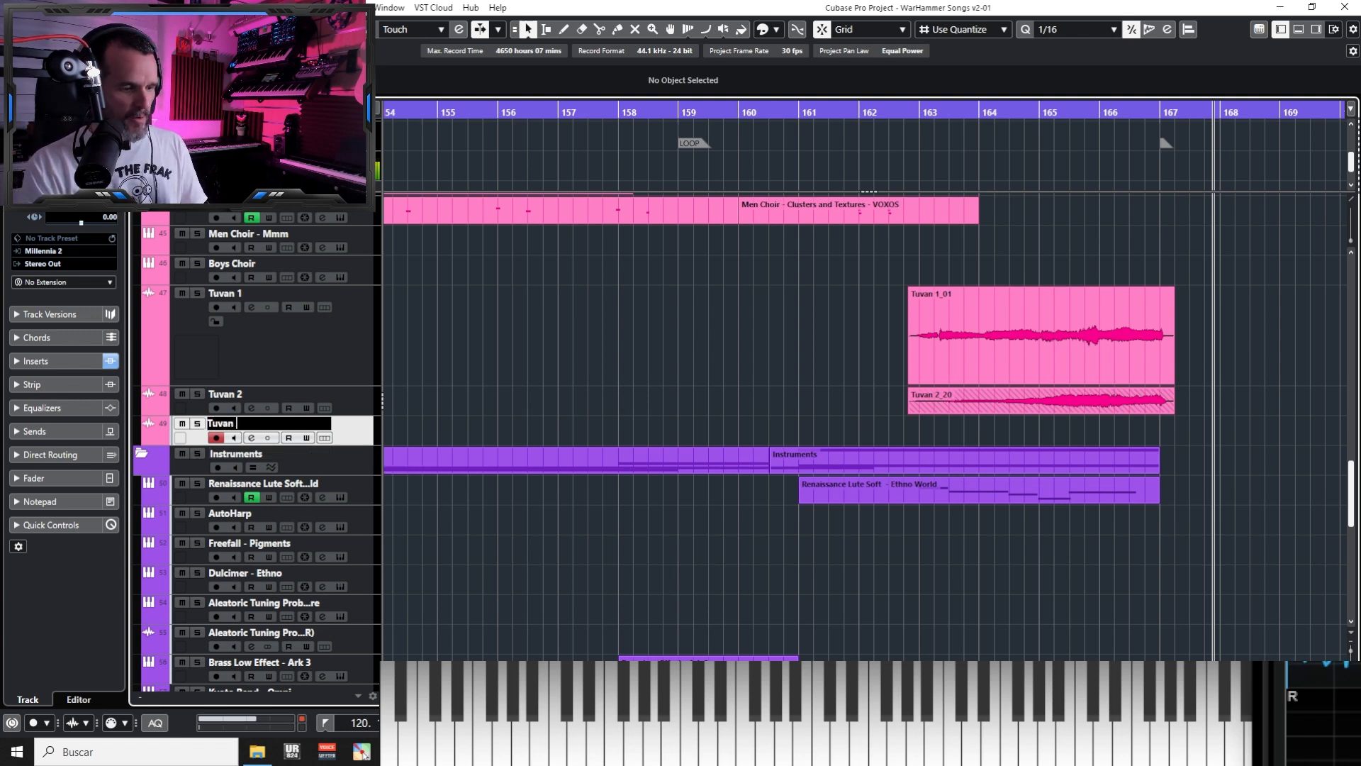
pyautogui.press('Return')
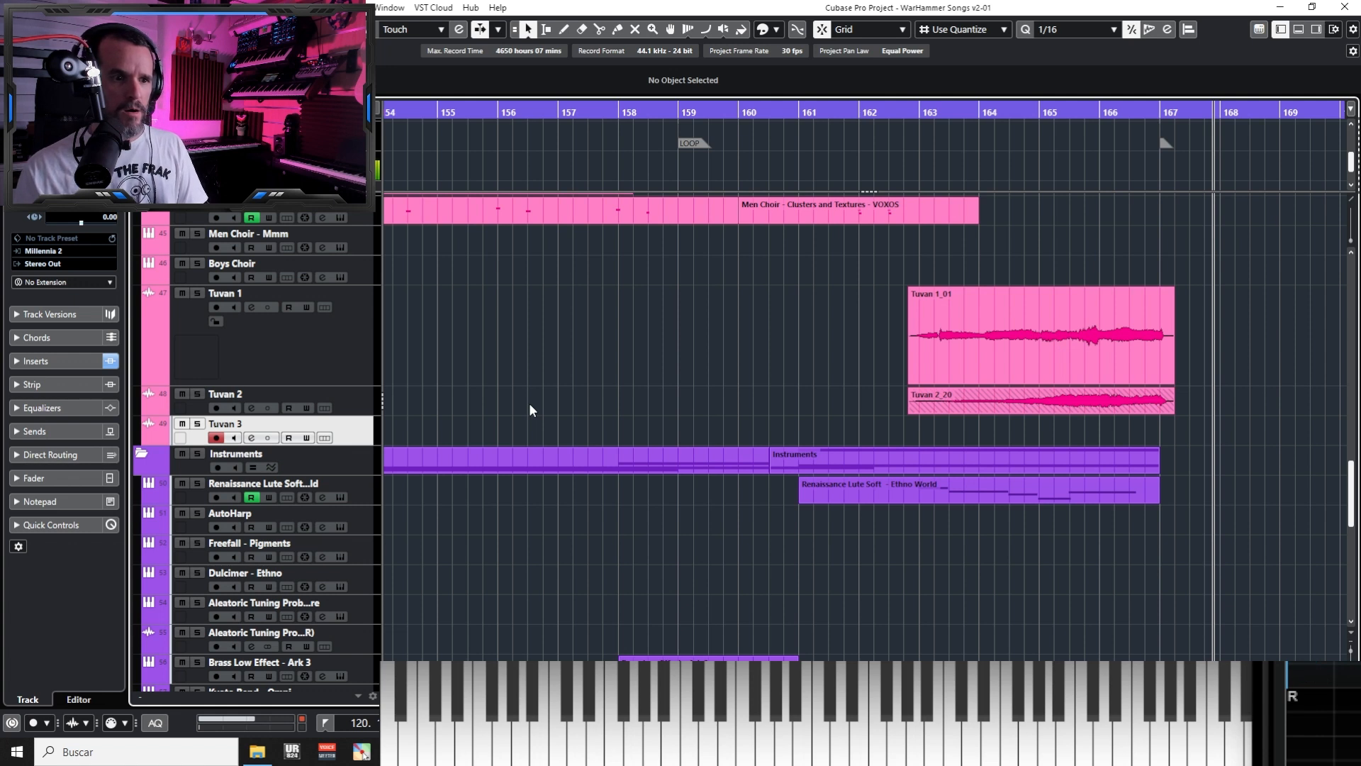
# Try recording on Tuvan 3 from bar 162, punching in again at bar 163, and delete the recorded fragments
pyautogui.press('KP_Subtract')
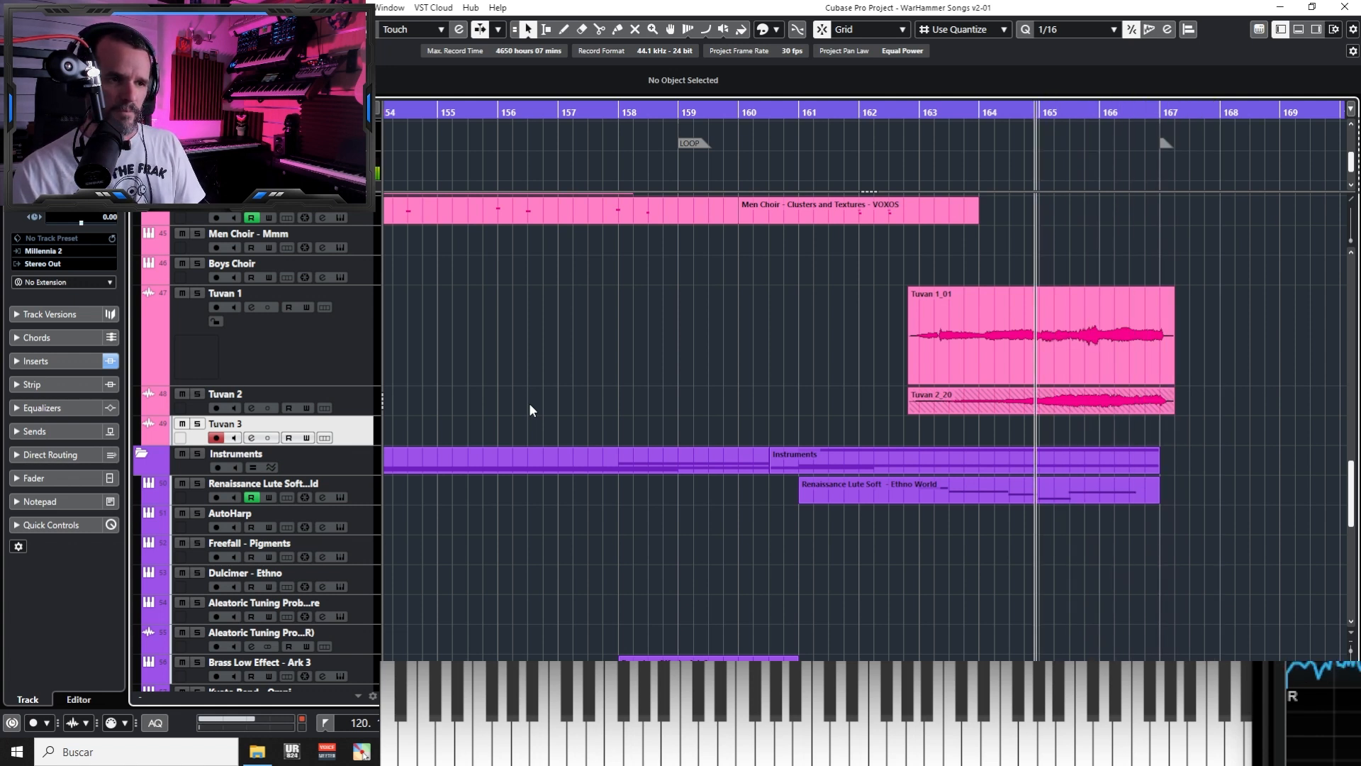
pyautogui.press('KP_Multiply')
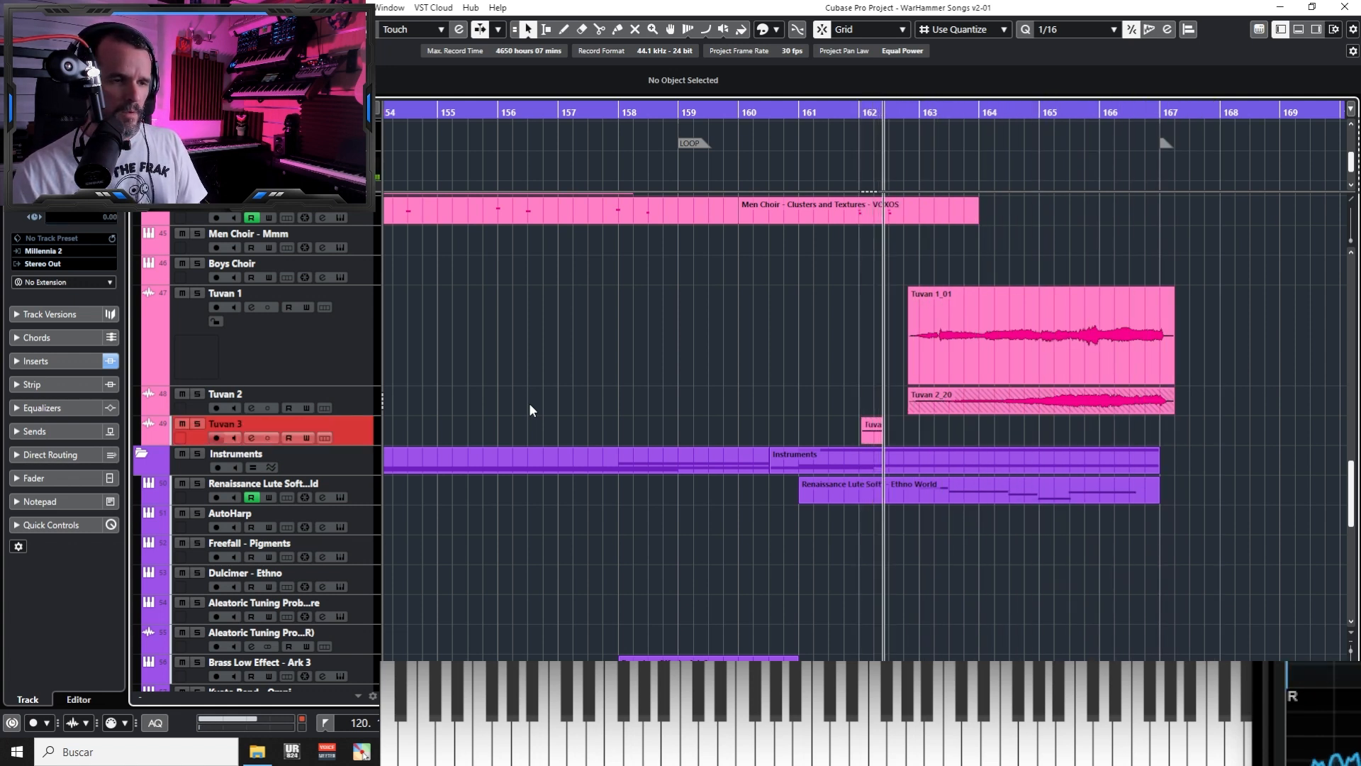
pyautogui.press('KP_Multiply')
pyautogui.press('KP_Multiply')
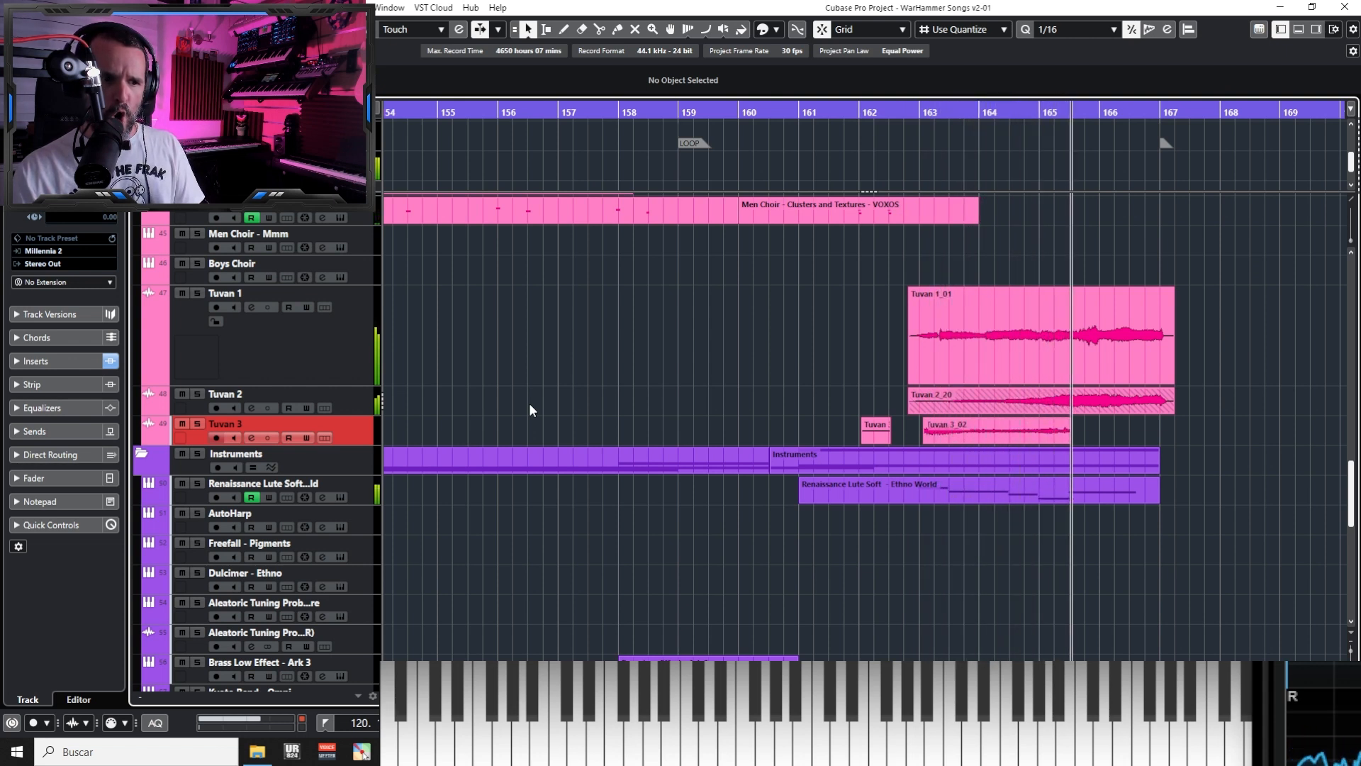
pyautogui.press('space')
pyautogui.press('Delete')
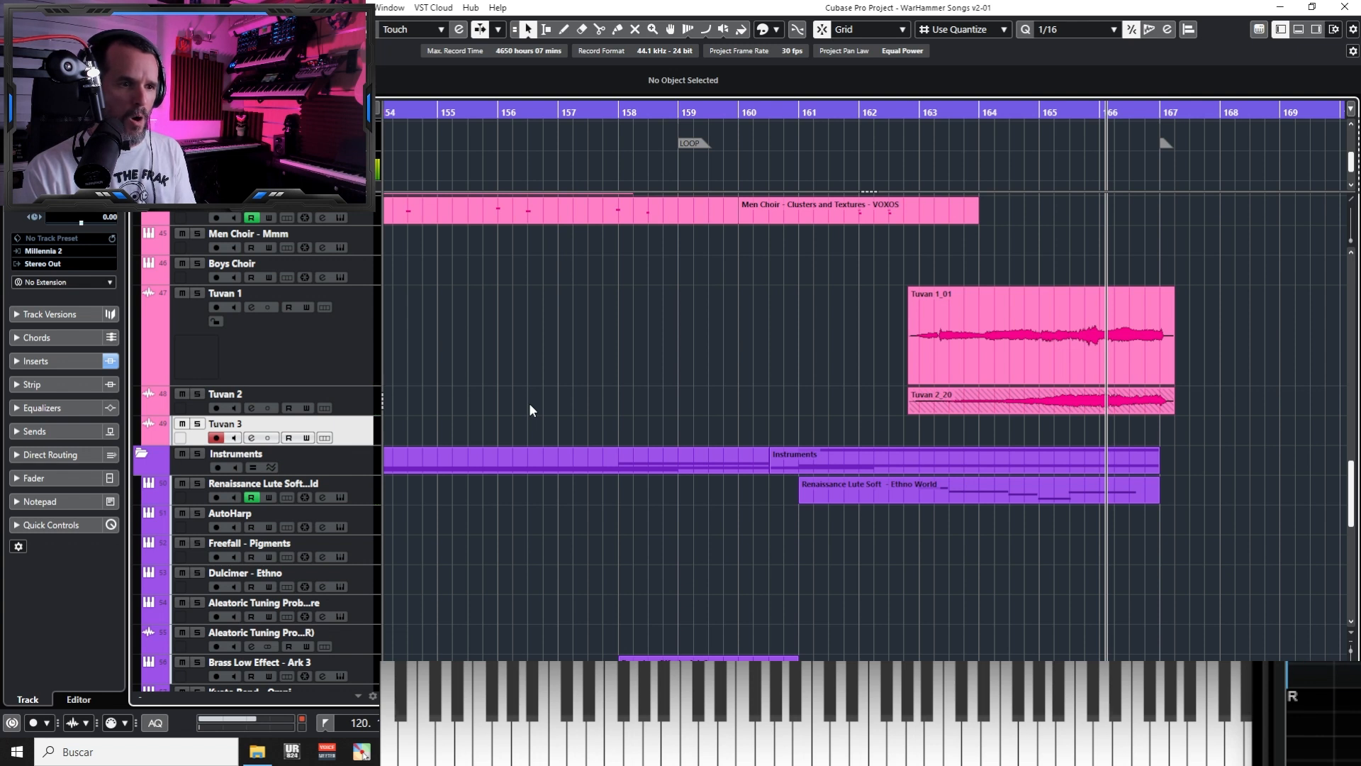
# Play from bar 162 and punch in a take on Tuvan 3 from bar 163 to past bar 167
pyautogui.press('space')
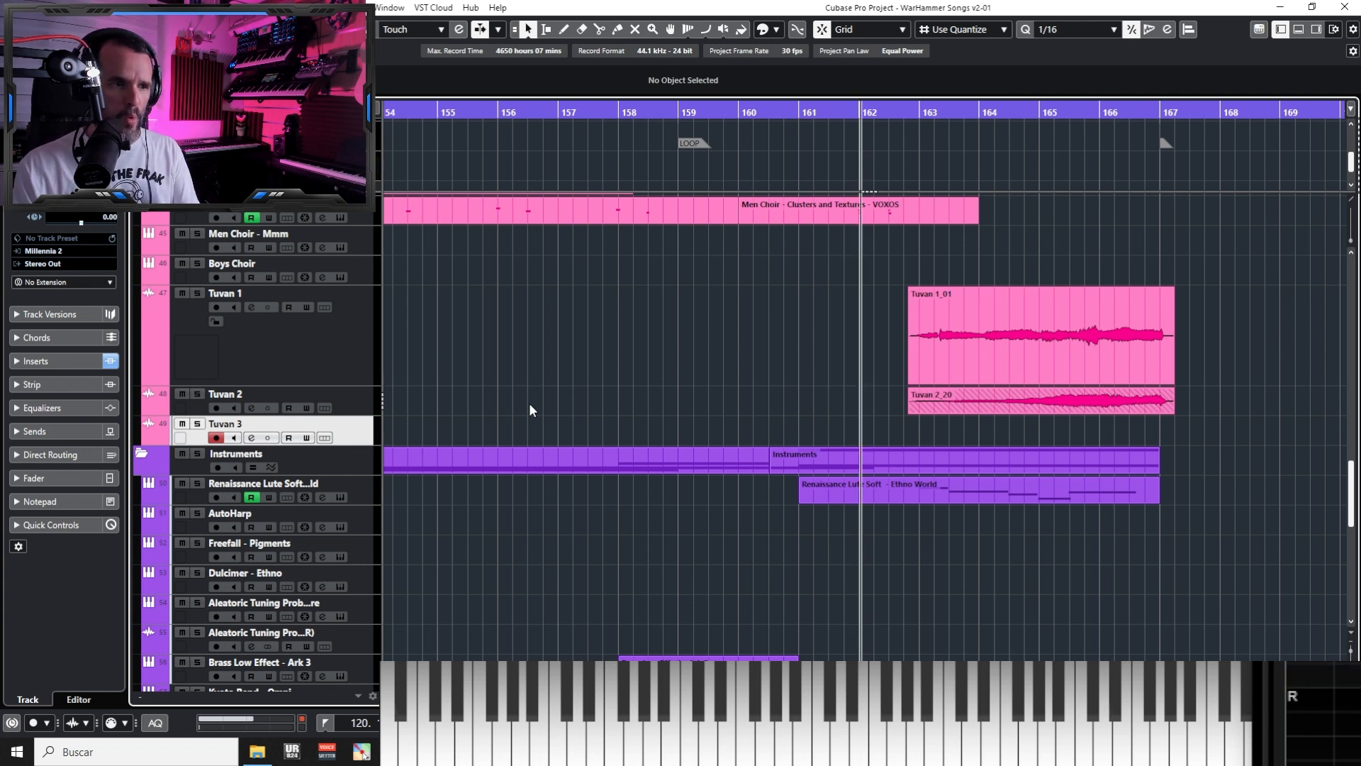
pyautogui.press('space')
pyautogui.press('KP_Multiply')
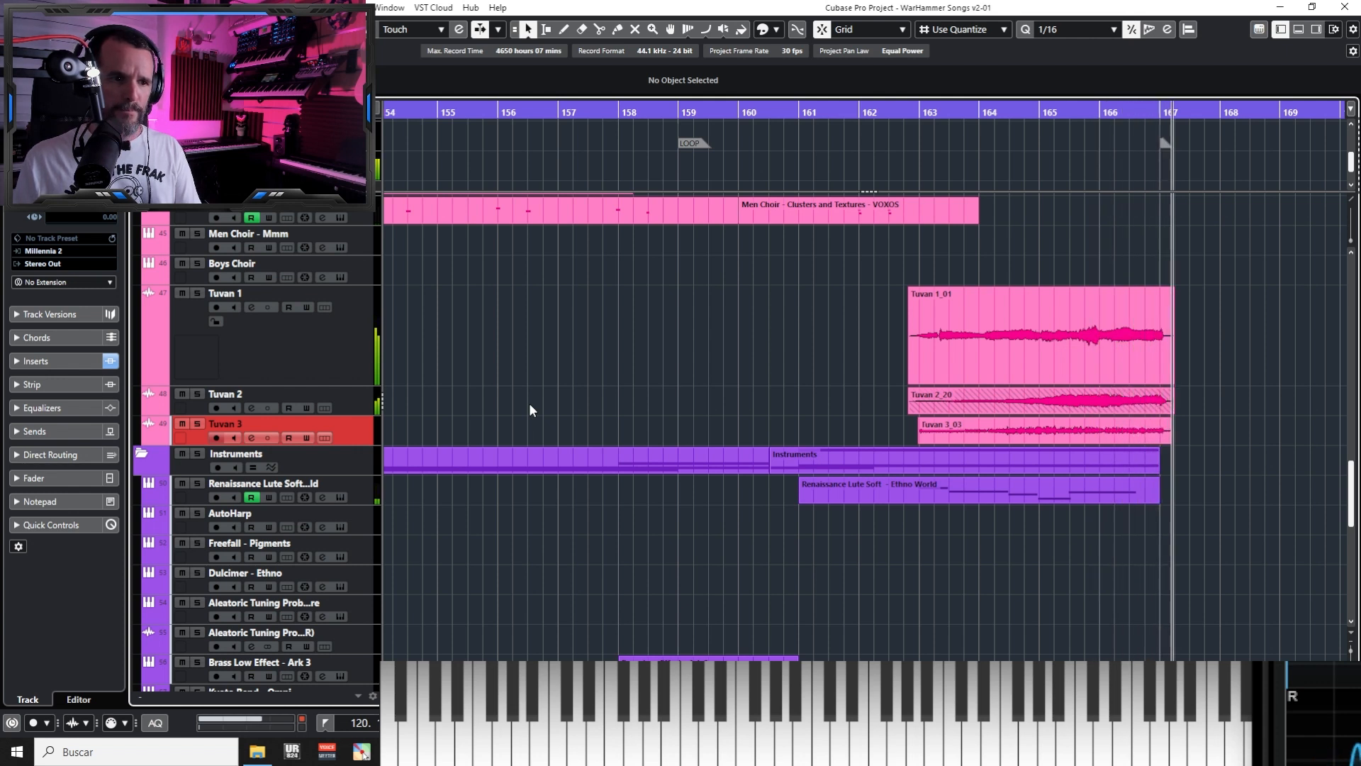
pyautogui.press('space')
# Solo Tuvan 3 and play back the new take
pyautogui.press('s')
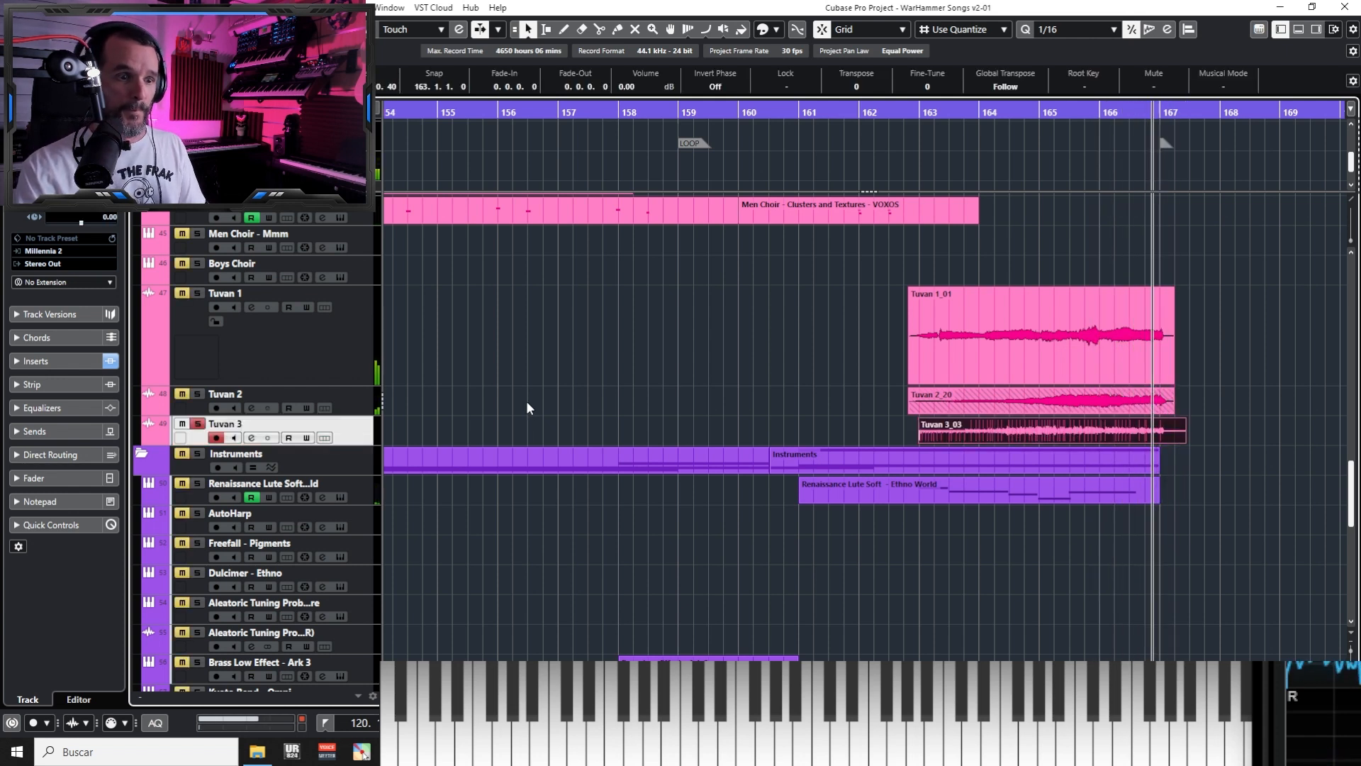
pyautogui.press('KP_Subtract')
pyautogui.press('space')
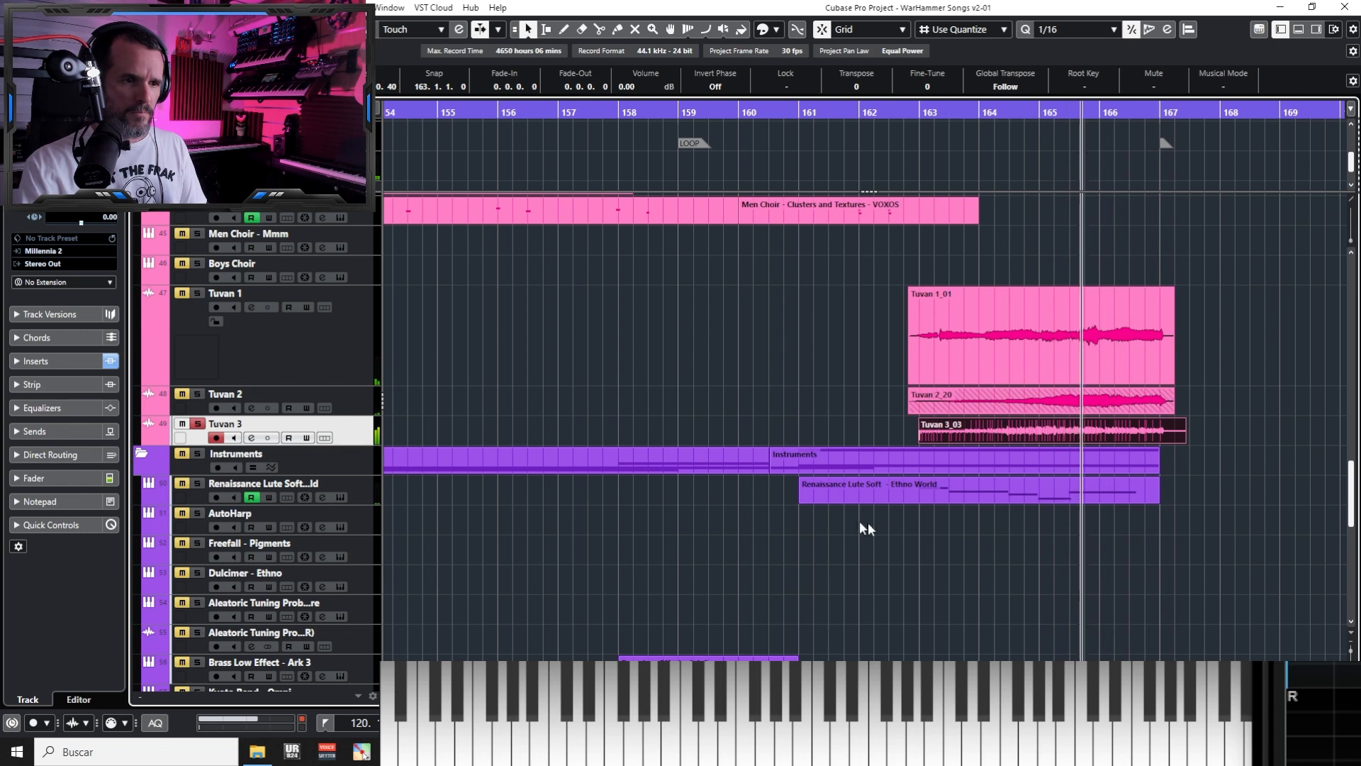
# Open the Tuvan 3 take in the sample editor, raise its long low pitch segment to D1, and replay it in the project
pyautogui.doubleClick(1038, 434)
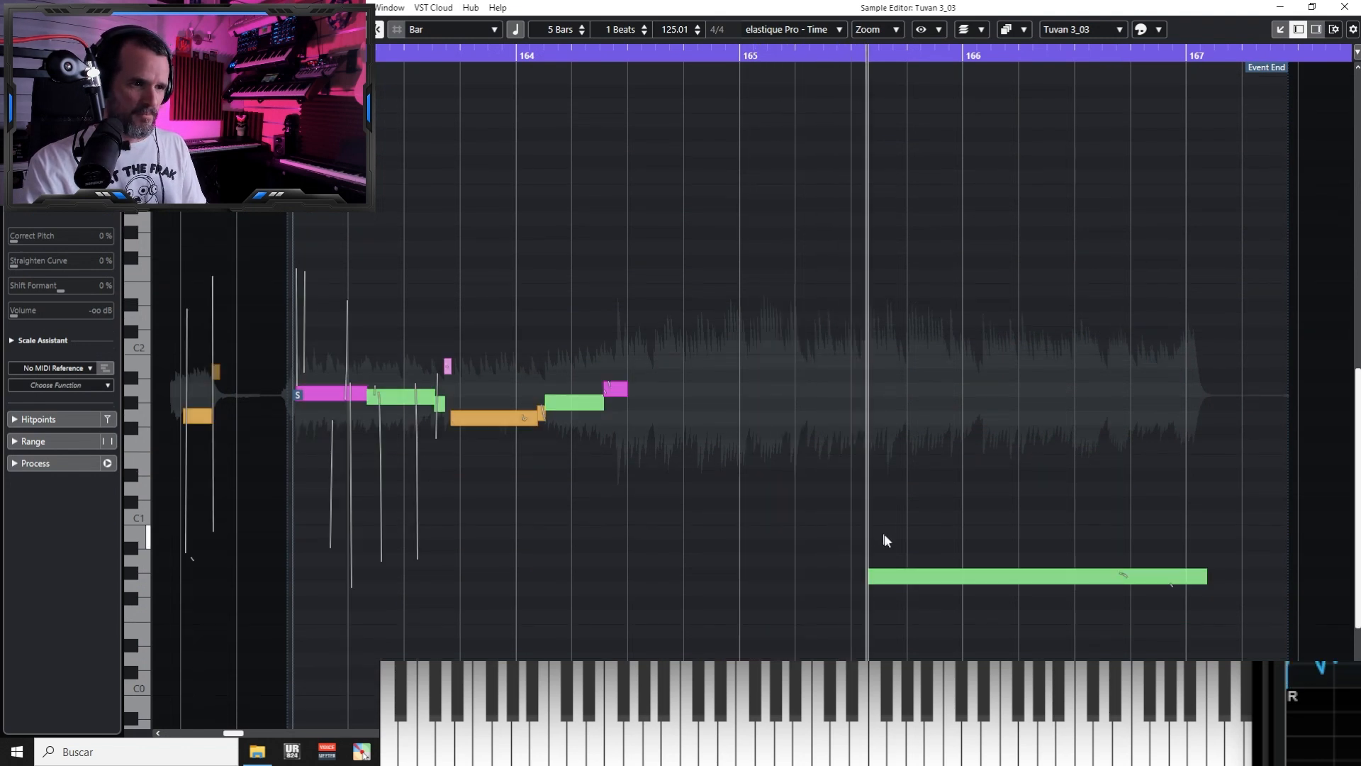
pyautogui.moveTo(915, 582); pyautogui.dragTo(927, 495)
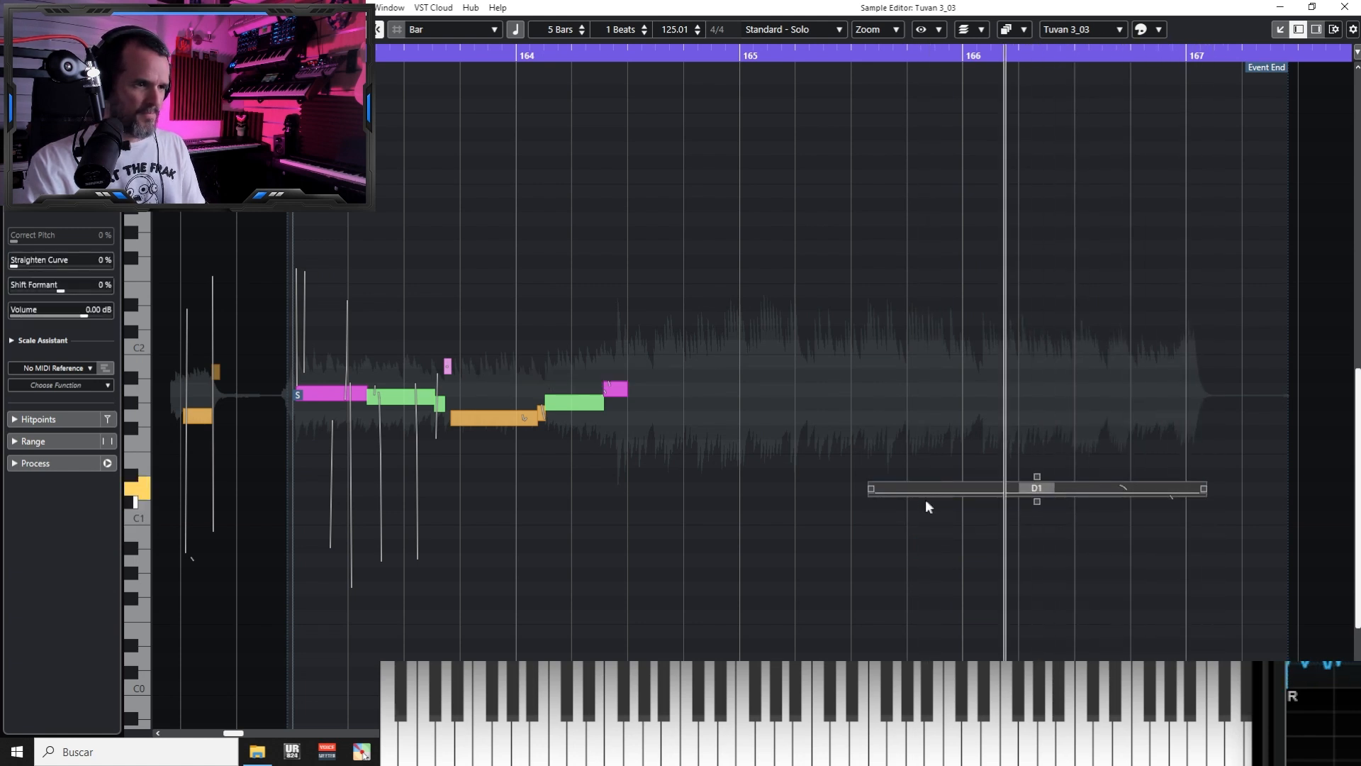
pyautogui.click(497, 54)
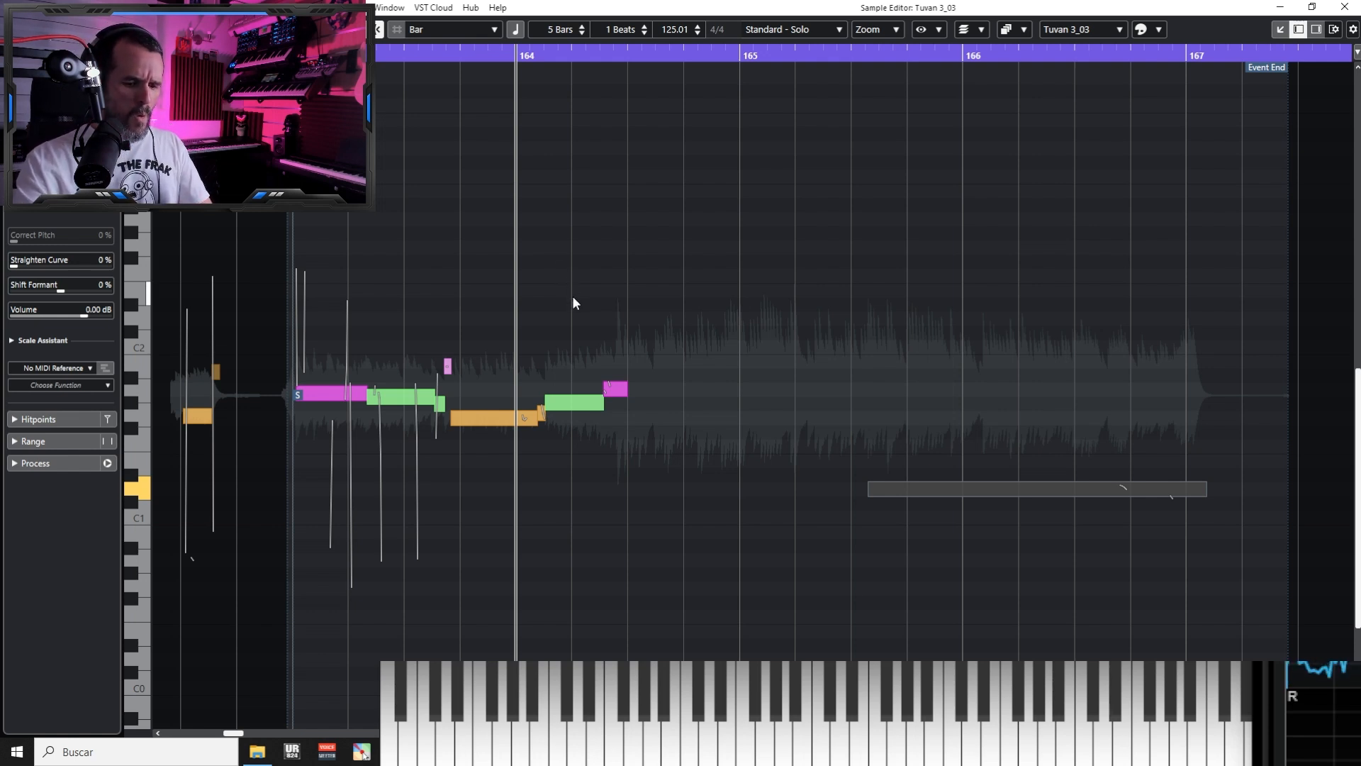
pyautogui.press('Return')
pyautogui.press('KP_Subtract')
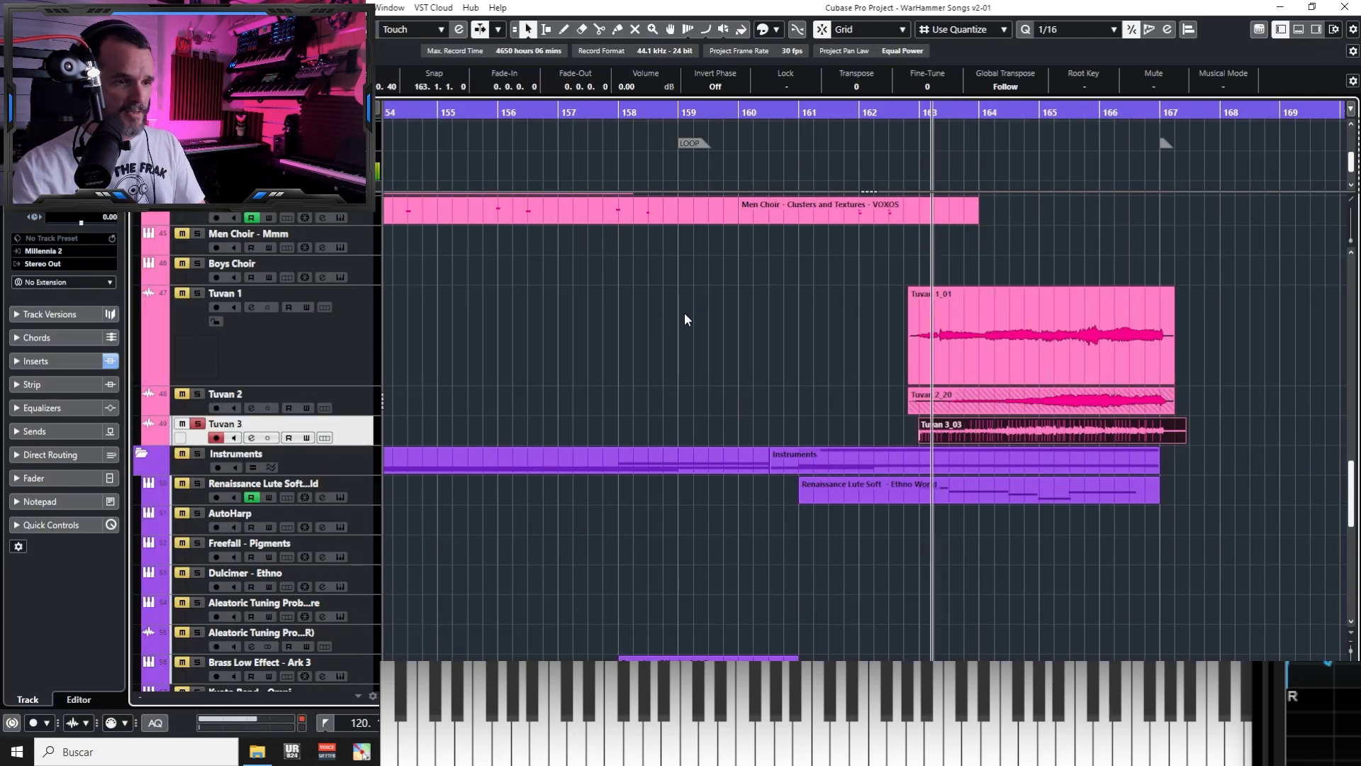
pyautogui.press('space')
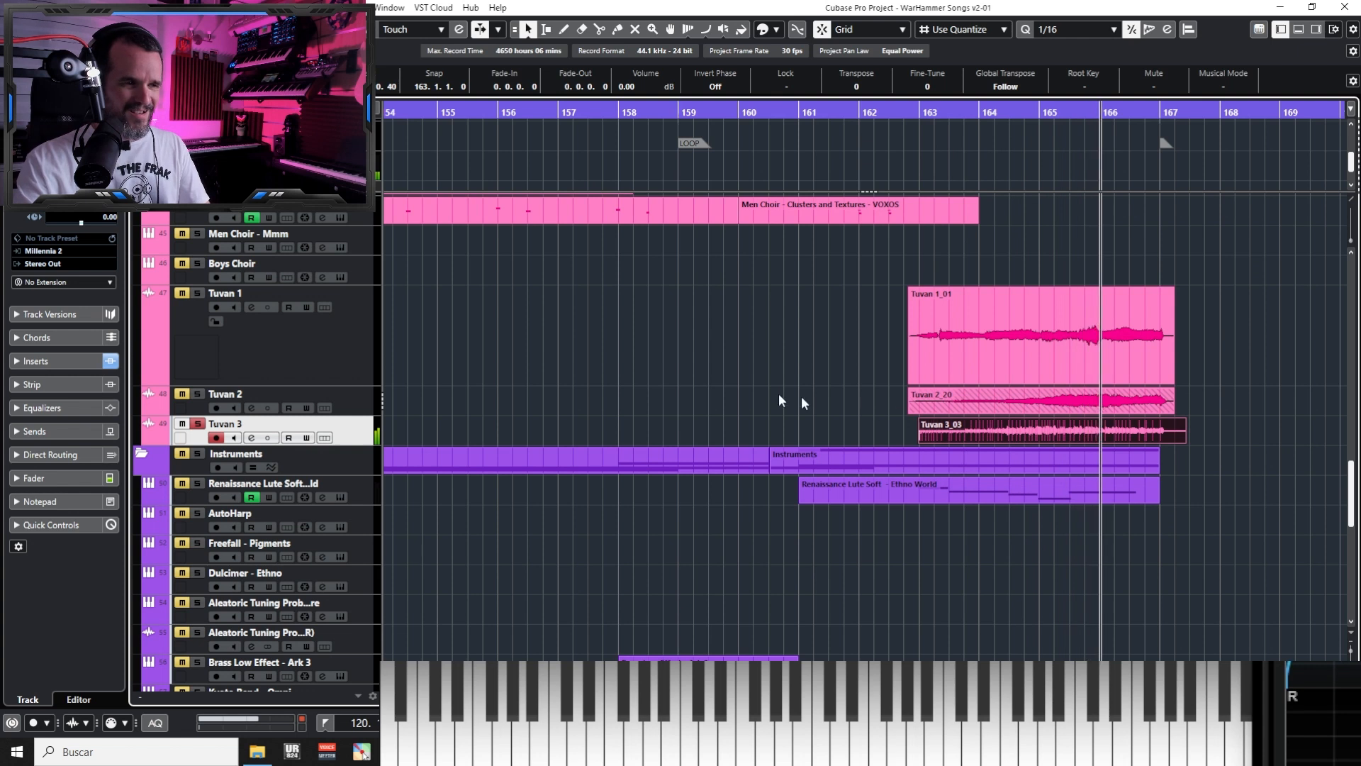
# Bypass the inserts on Tuvan 3 and replay the soloed take
pyautogui.click(367, 404)
pyautogui.click(366, 430)
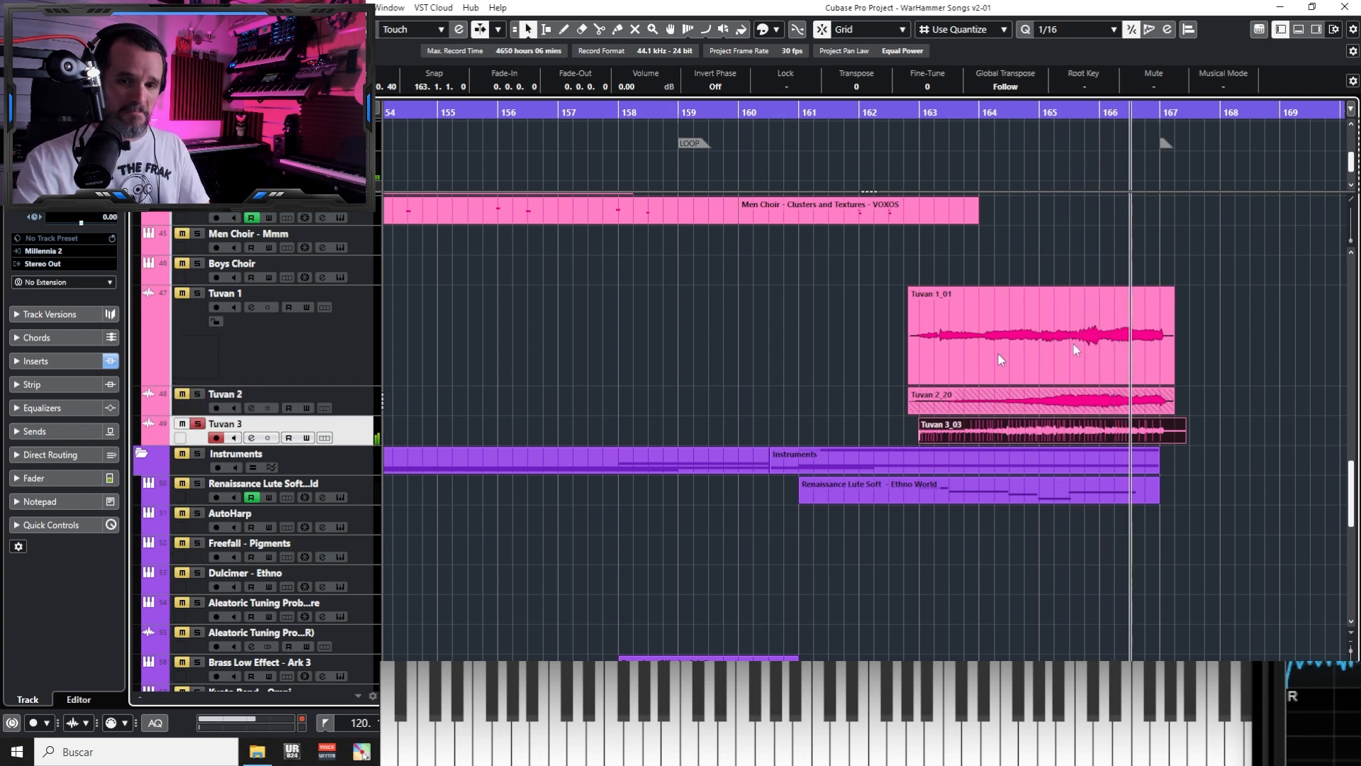
pyautogui.press('KP_Subtract')
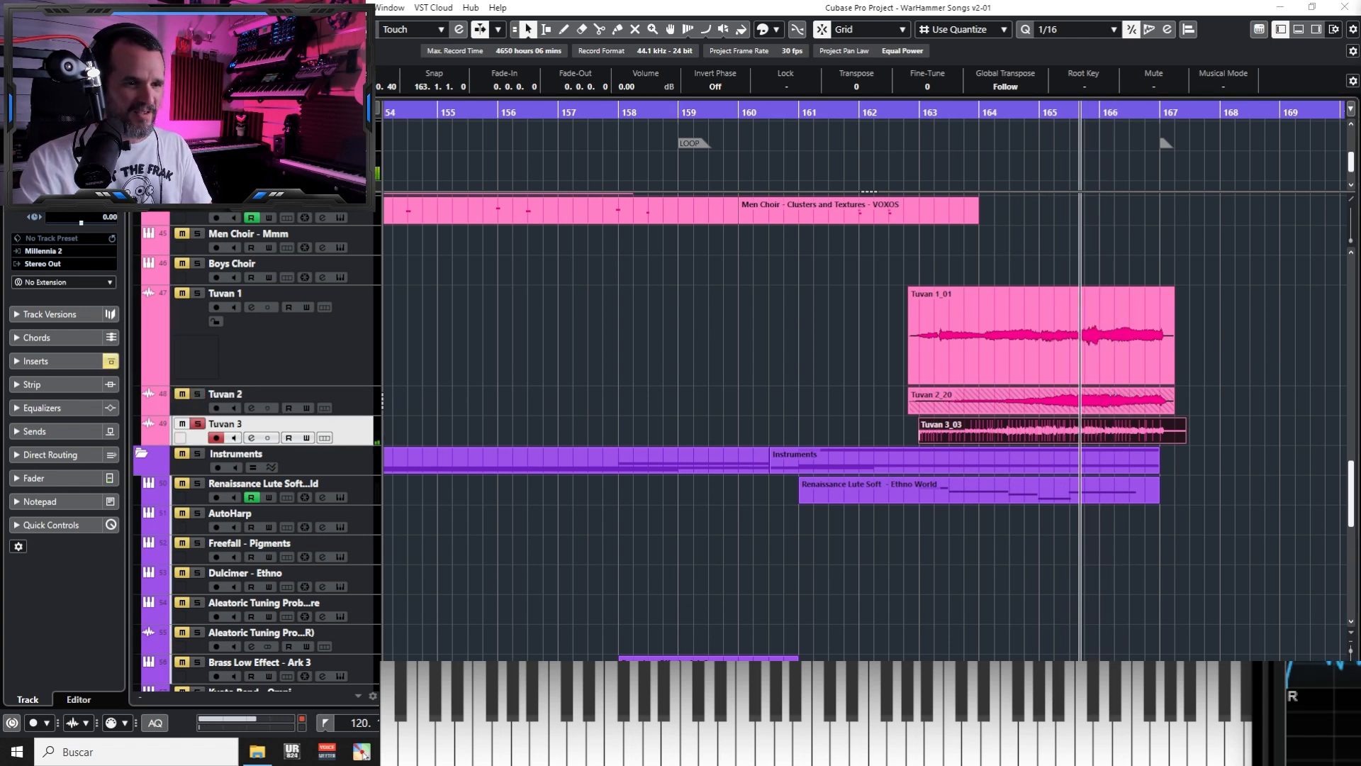
pyautogui.press('space')
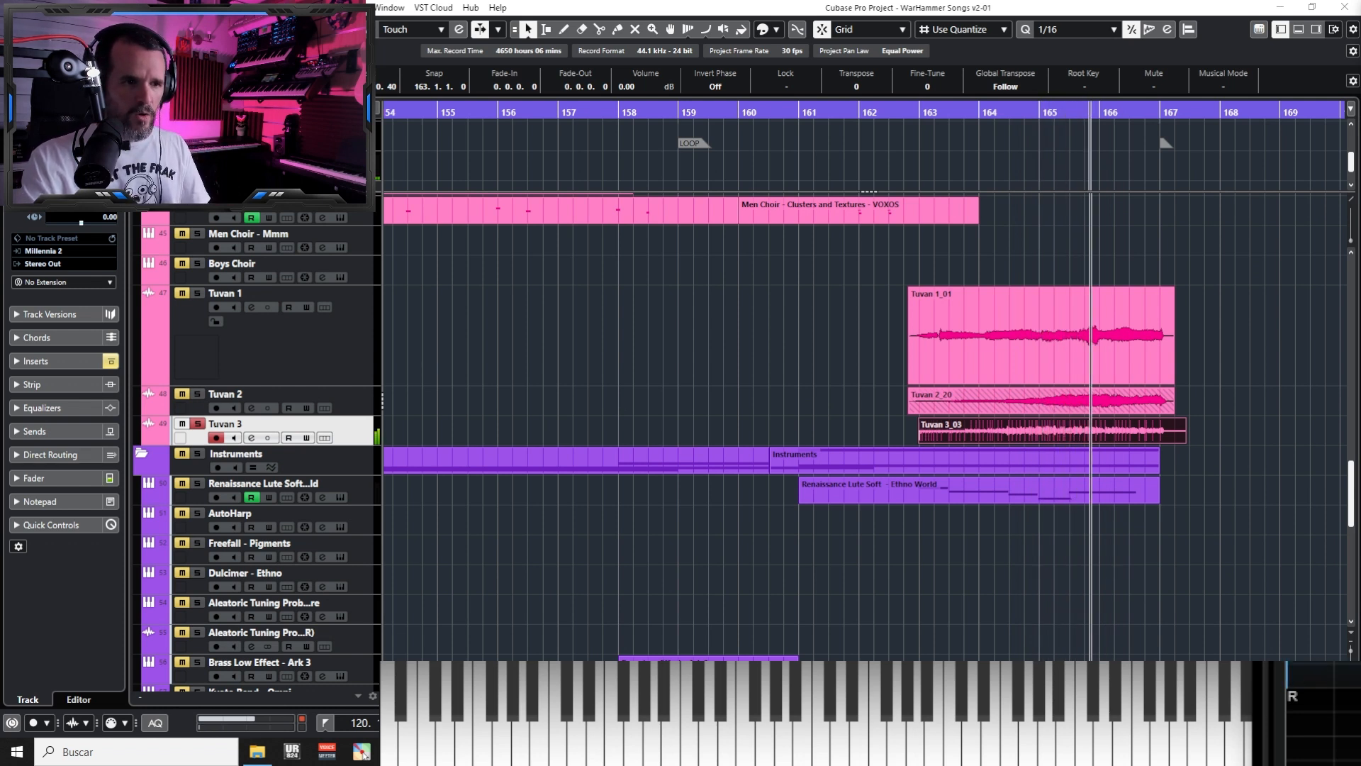
pyautogui.press('KP_Subtract')
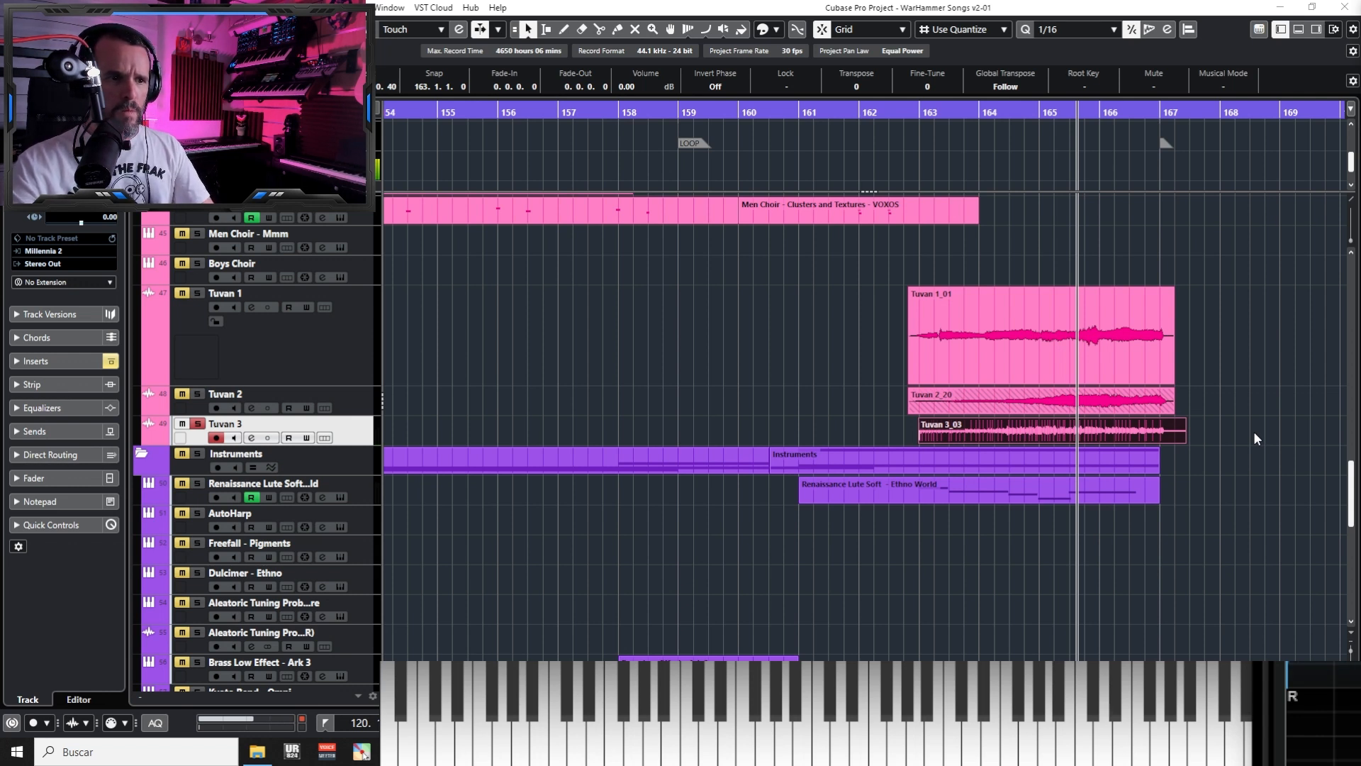
pyautogui.press('KP_Subtract')
pyautogui.press('KP_Subtract')
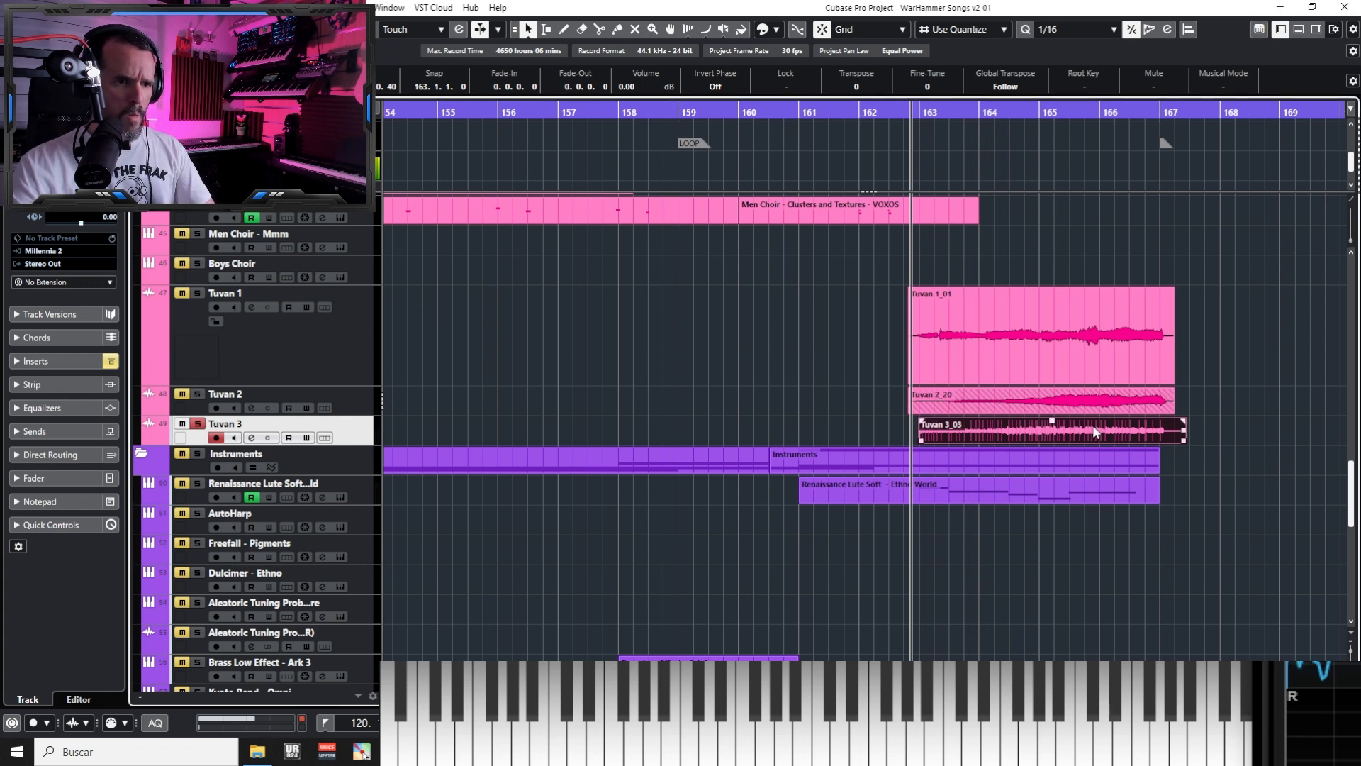
# Delete the Tuvan 3 take, return to bar 162, and turn off the track's solo
pyautogui.press('Delete')
pyautogui.press('KP_Subtract')
pyautogui.press('s')
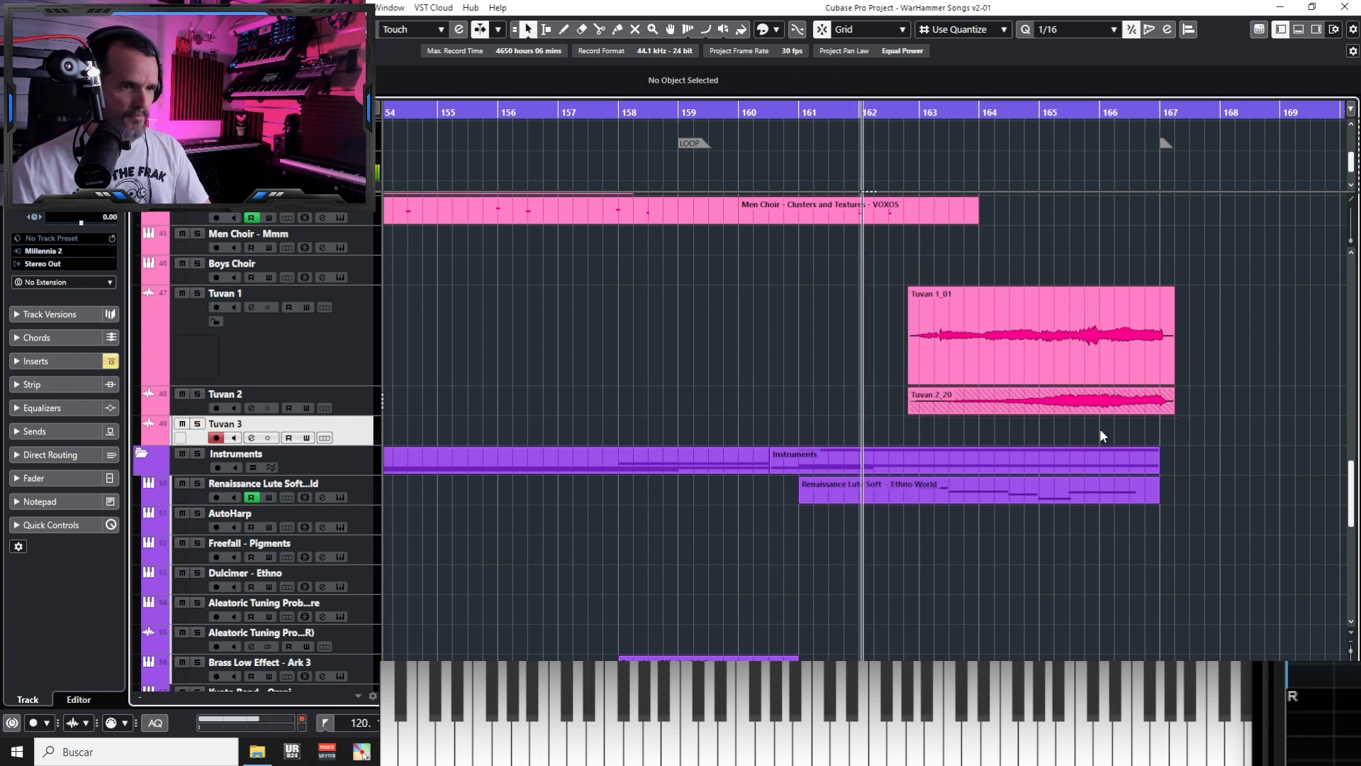
# Try recording a fresh Tuvan 3 take from bar 162, stopping before bar 165, and undo it
pyautogui.press('KP_Multiply')
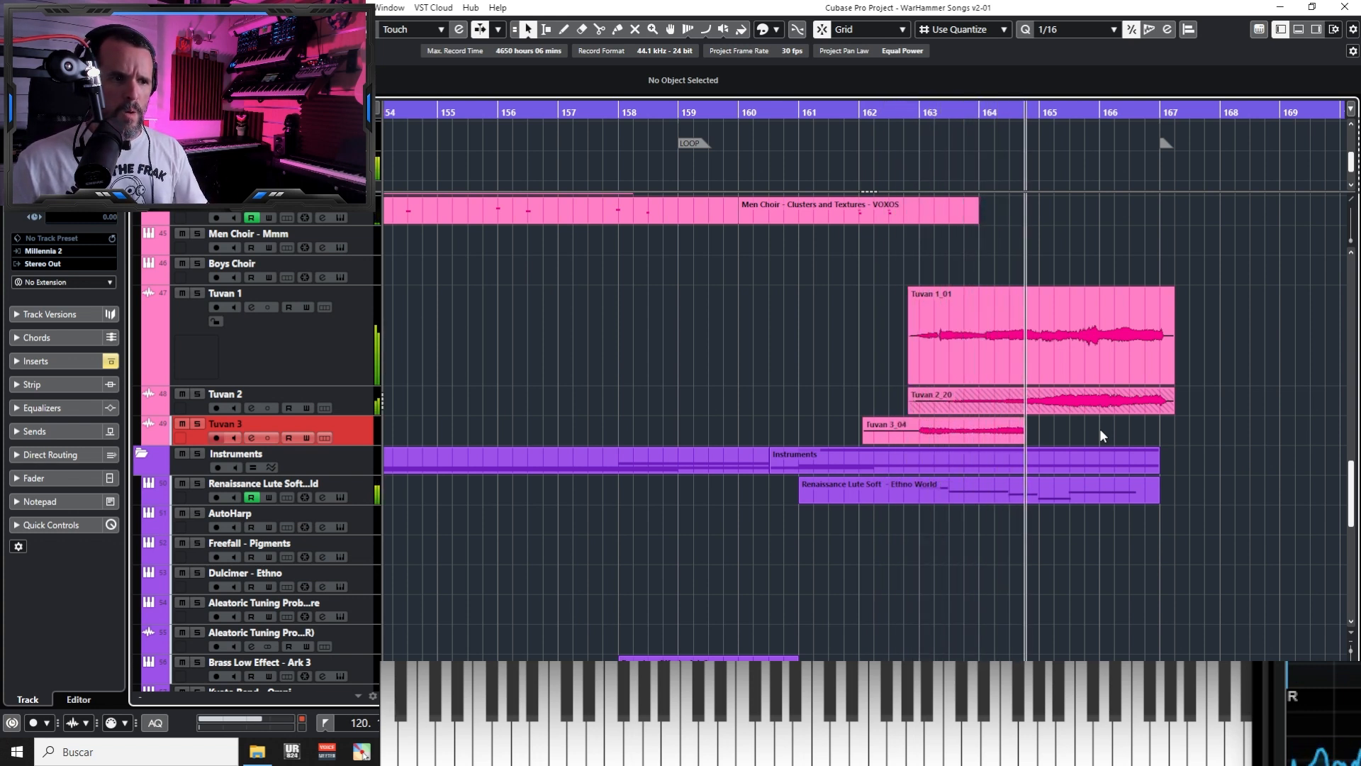
pyautogui.press('space')
pyautogui.hotkey('ctrl', 'z')
# Record another complete take on Tuvan 3 from bar 162 to past bar 167
pyautogui.press('KP_0')
pyautogui.press('KP_Multiply')
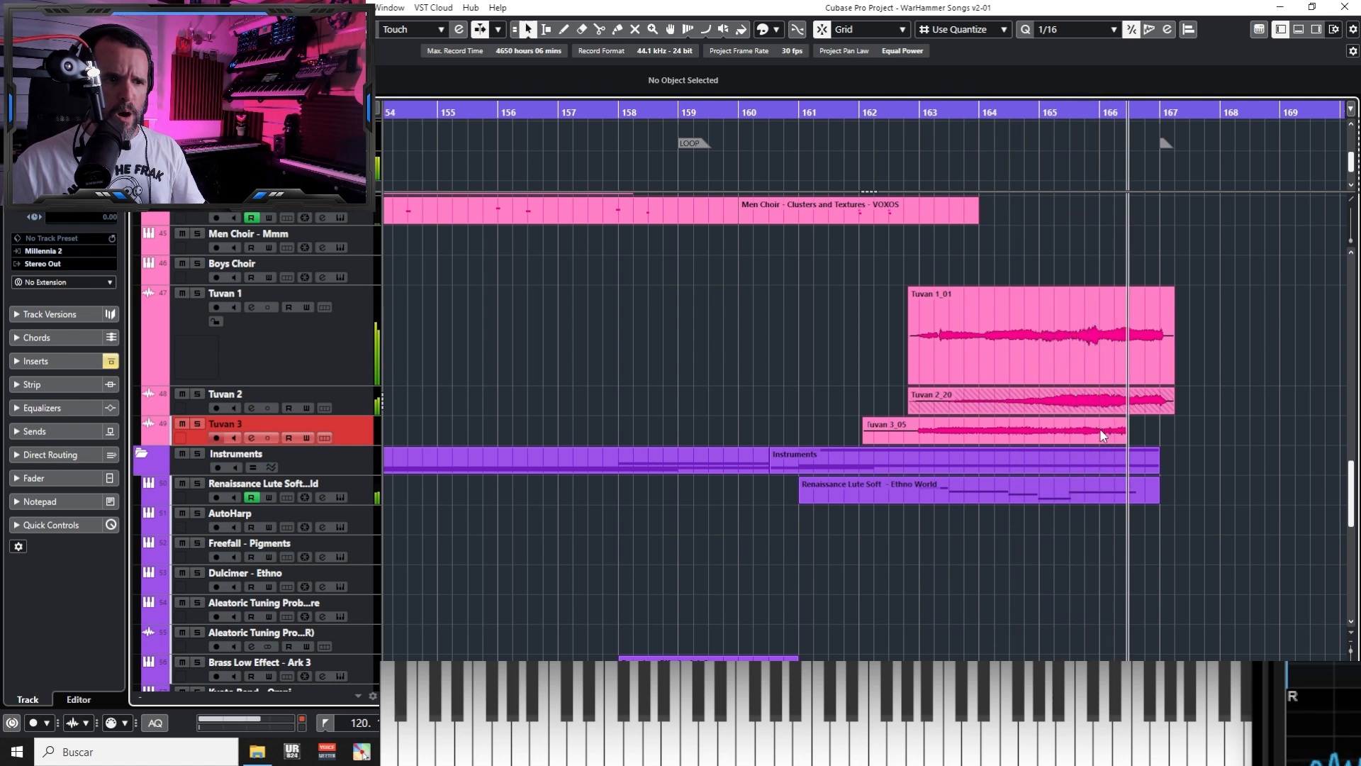
pyautogui.press('space')
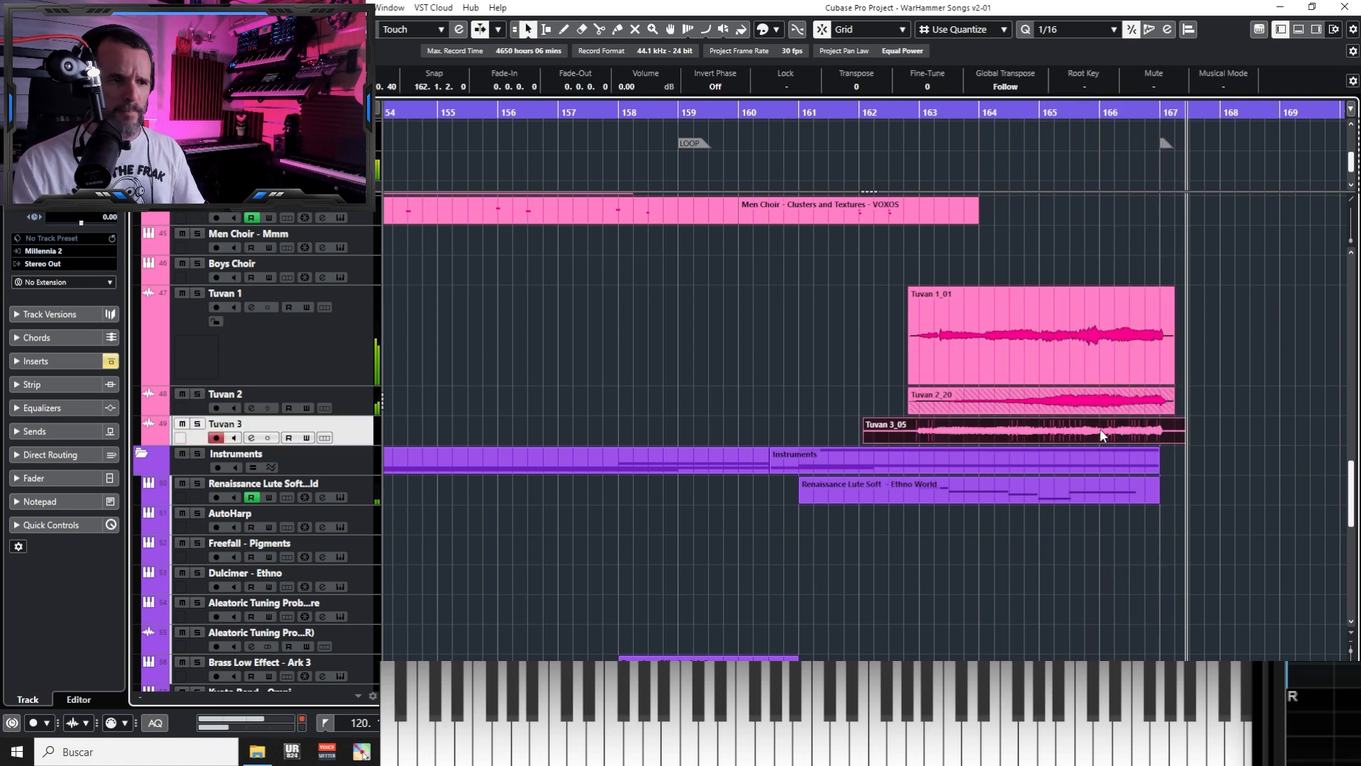
# Try recording one more pass over the existing Tuvan 3 take and abandon it after bar 163
pyautogui.press('KP_Multiply')
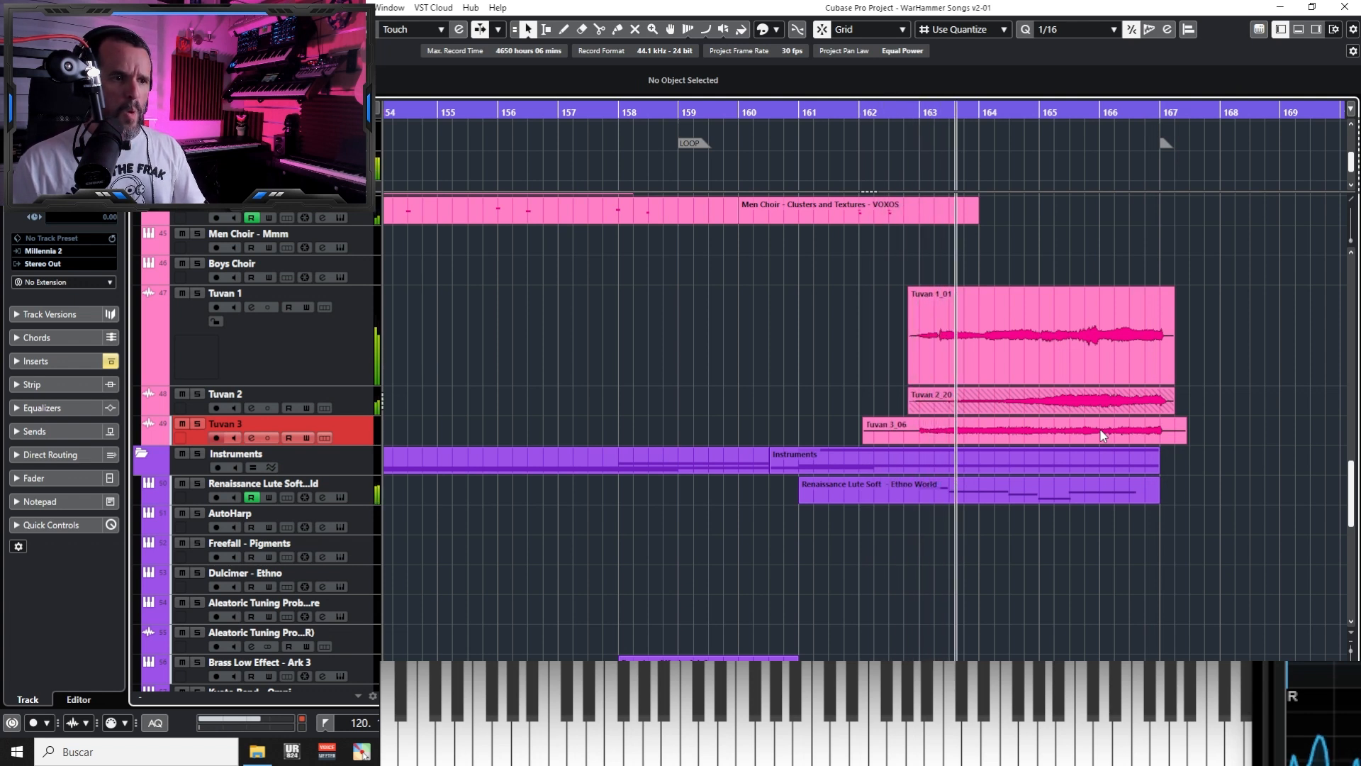
pyautogui.press('space')
pyautogui.press('KP_0')
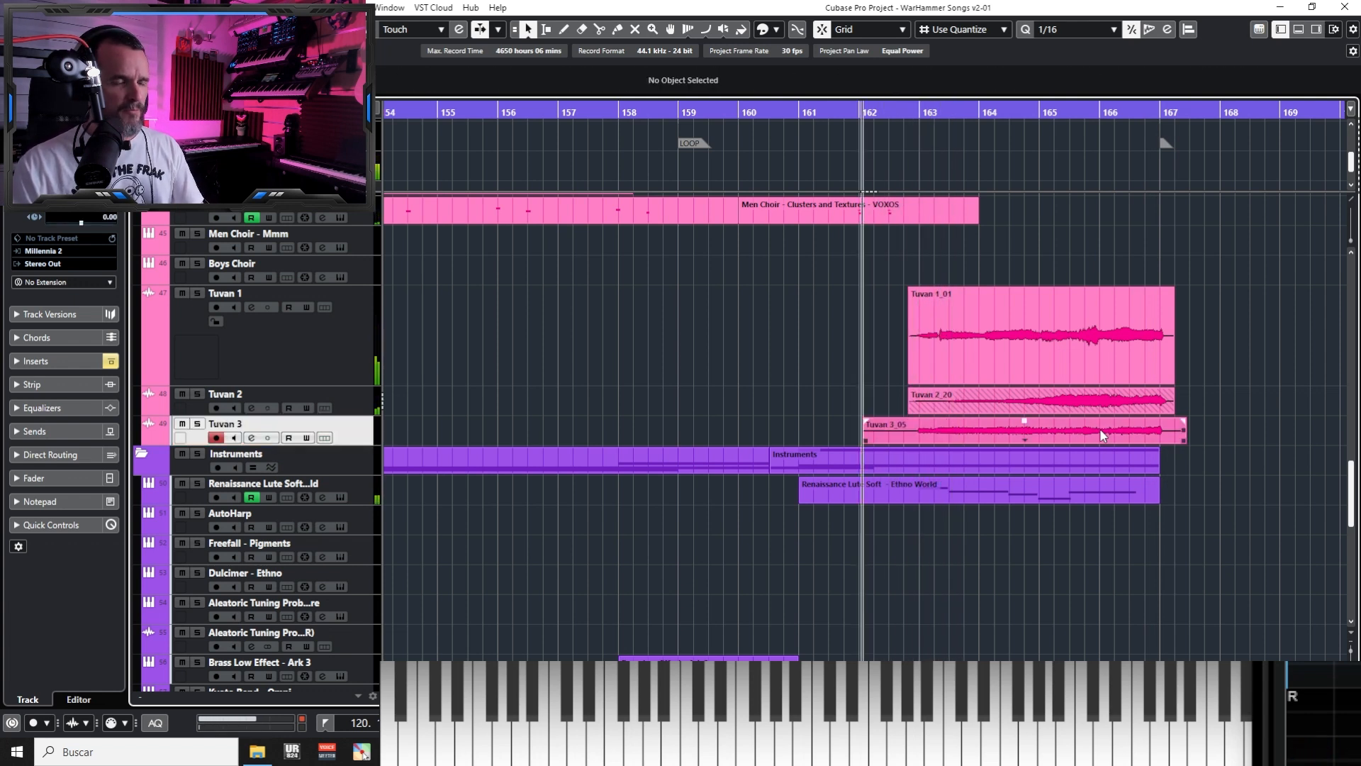
# Record a replacement Tuvan 3 take from bar 162 to past bar 167 and split it at 162.4.1.0
pyautogui.press('KP_Multiply')
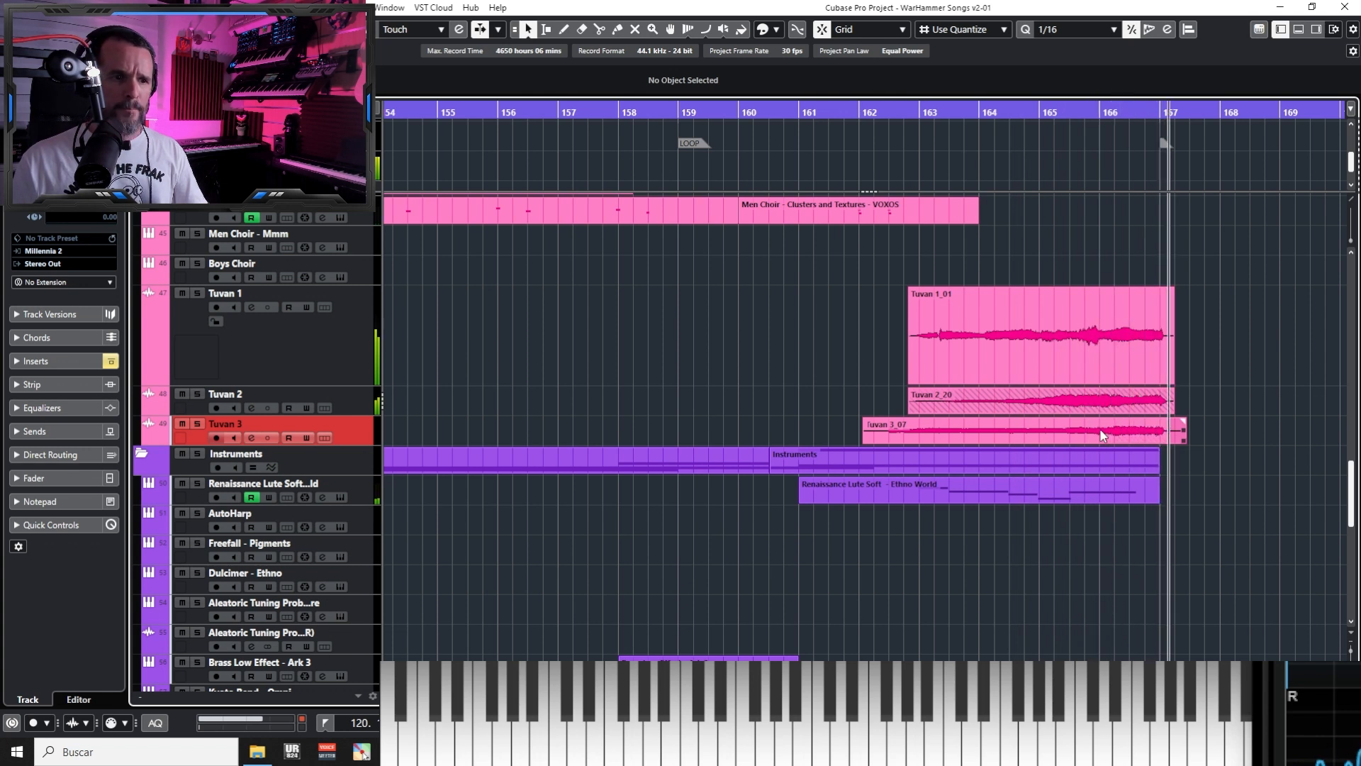
pyautogui.press('space')
pyautogui.press('3')
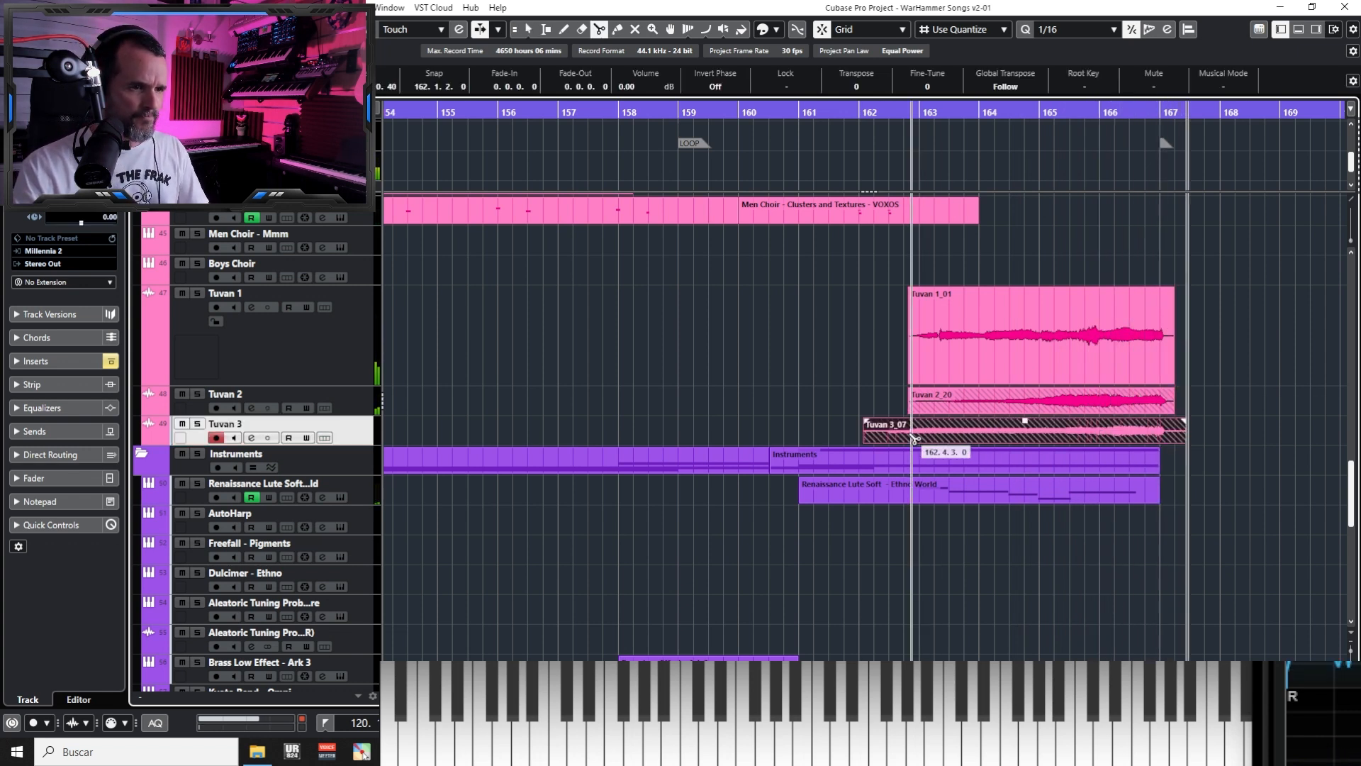
pyautogui.click(906, 434)
pyautogui.press('1')
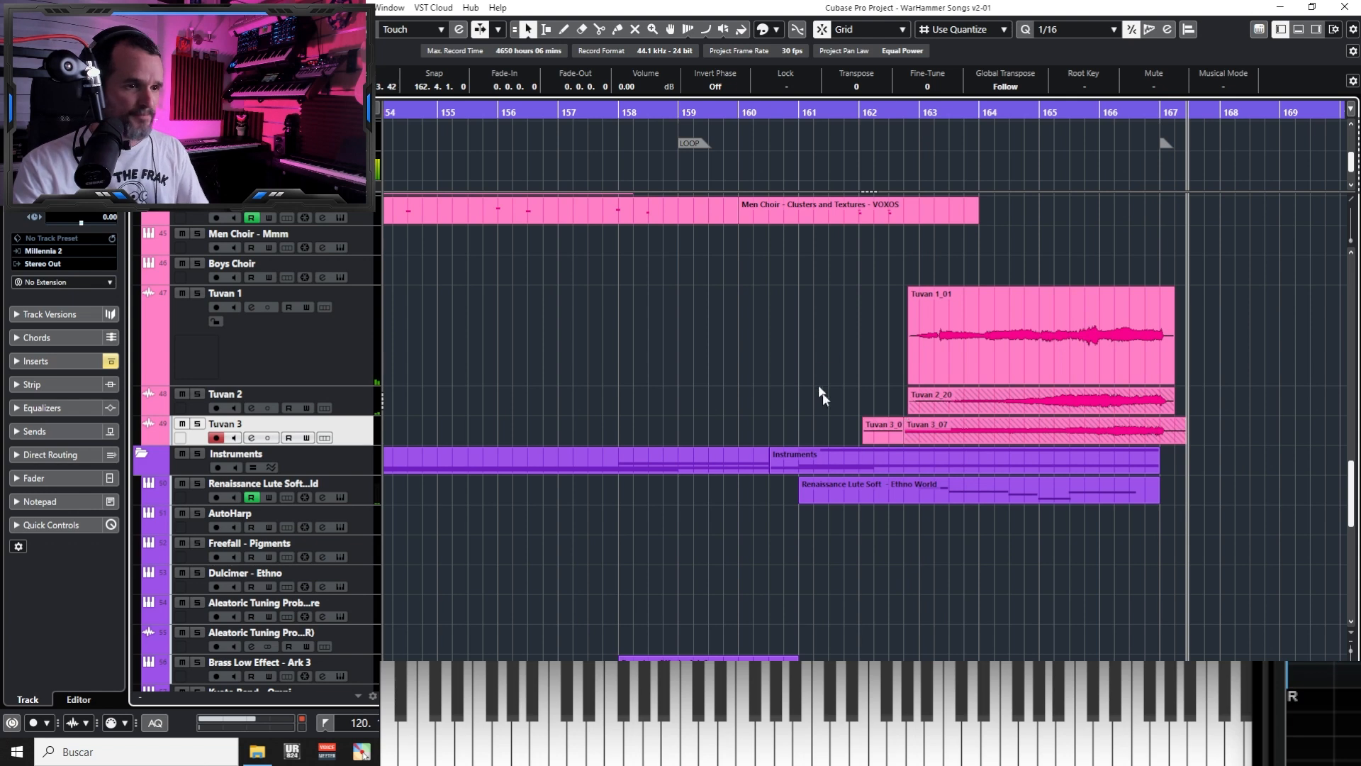
# Delete the Tuvan 3 fragment before the split, trim the remaining clip's start to just before bar 163, and give it a short fade-in
pyautogui.click(895, 437)
pyautogui.press('h')
pyautogui.press('h')
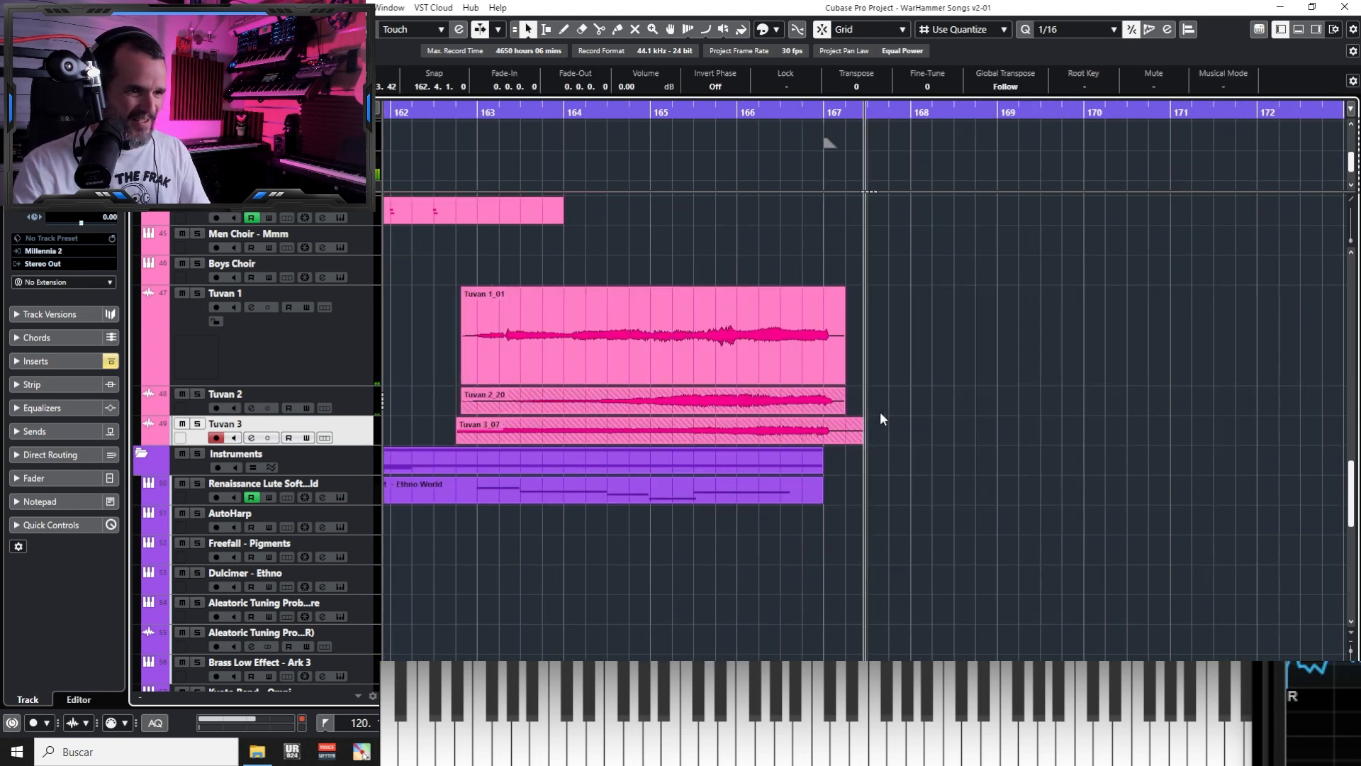
pyautogui.moveTo(926, 418); pyautogui.dragTo(1259, 404)
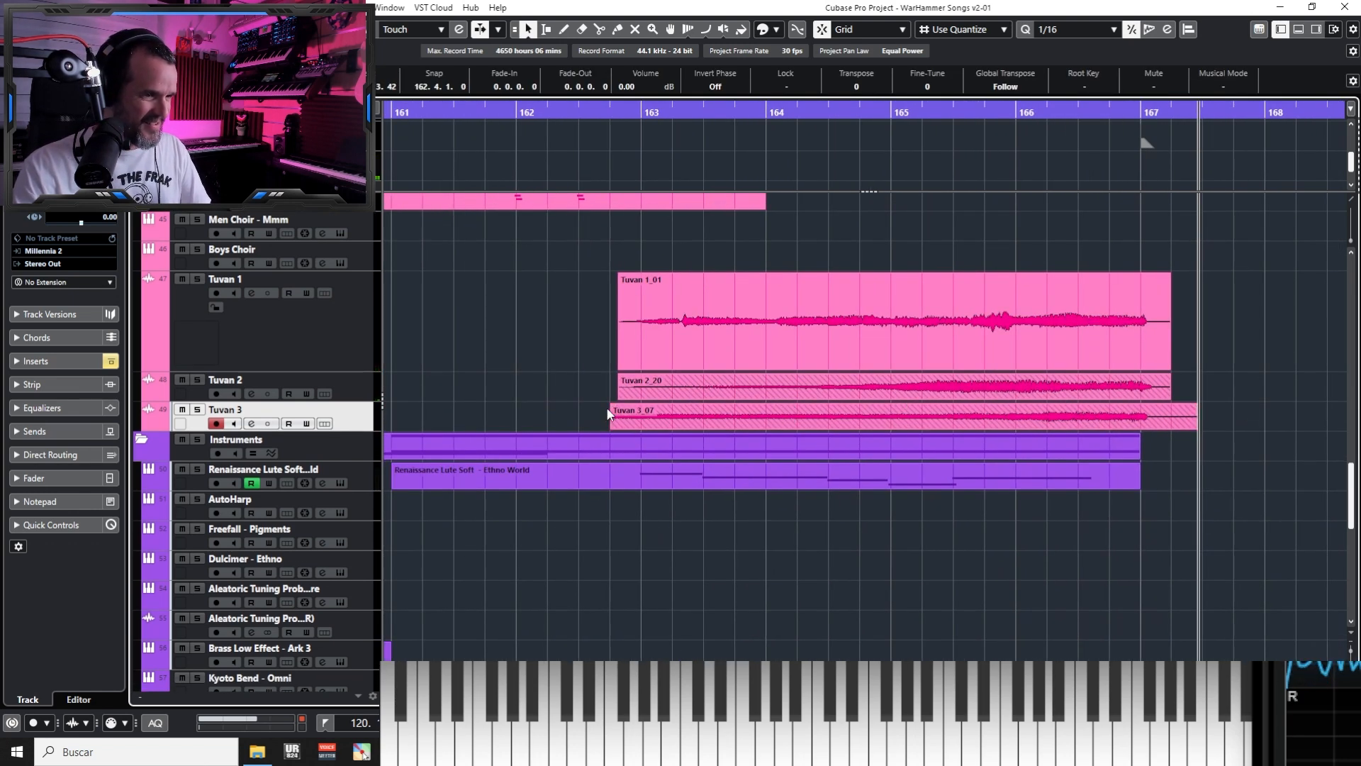
pyautogui.click(617, 424)
pyautogui.moveTo(612, 426); pyautogui.dragTo(639, 406)
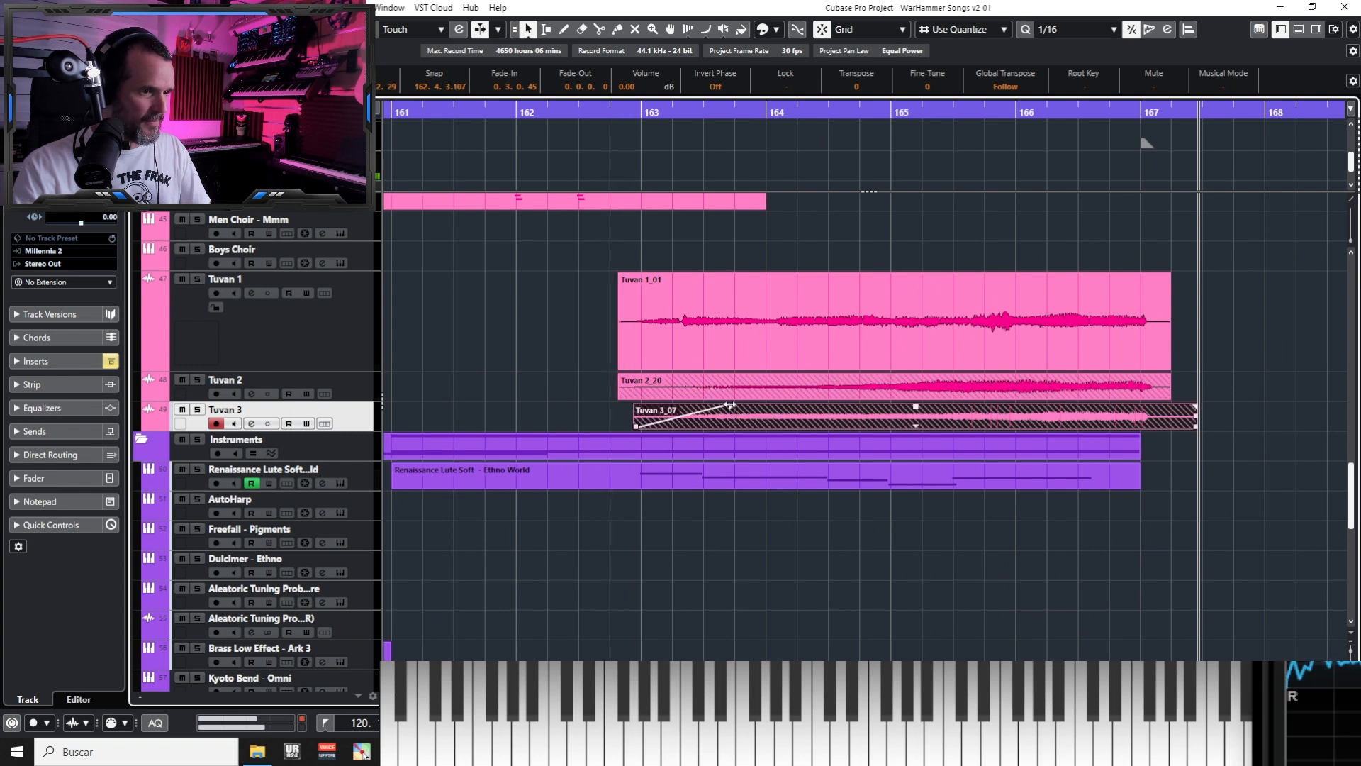
# Solo the Tuvan 1, Tuvan 2 and Tuvan 3 tracks and play them together from about bar 163
pyautogui.click(659, 105)
pyautogui.keyDown('shift'); pyautogui.click(358, 334); pyautogui.keyUp('shift')
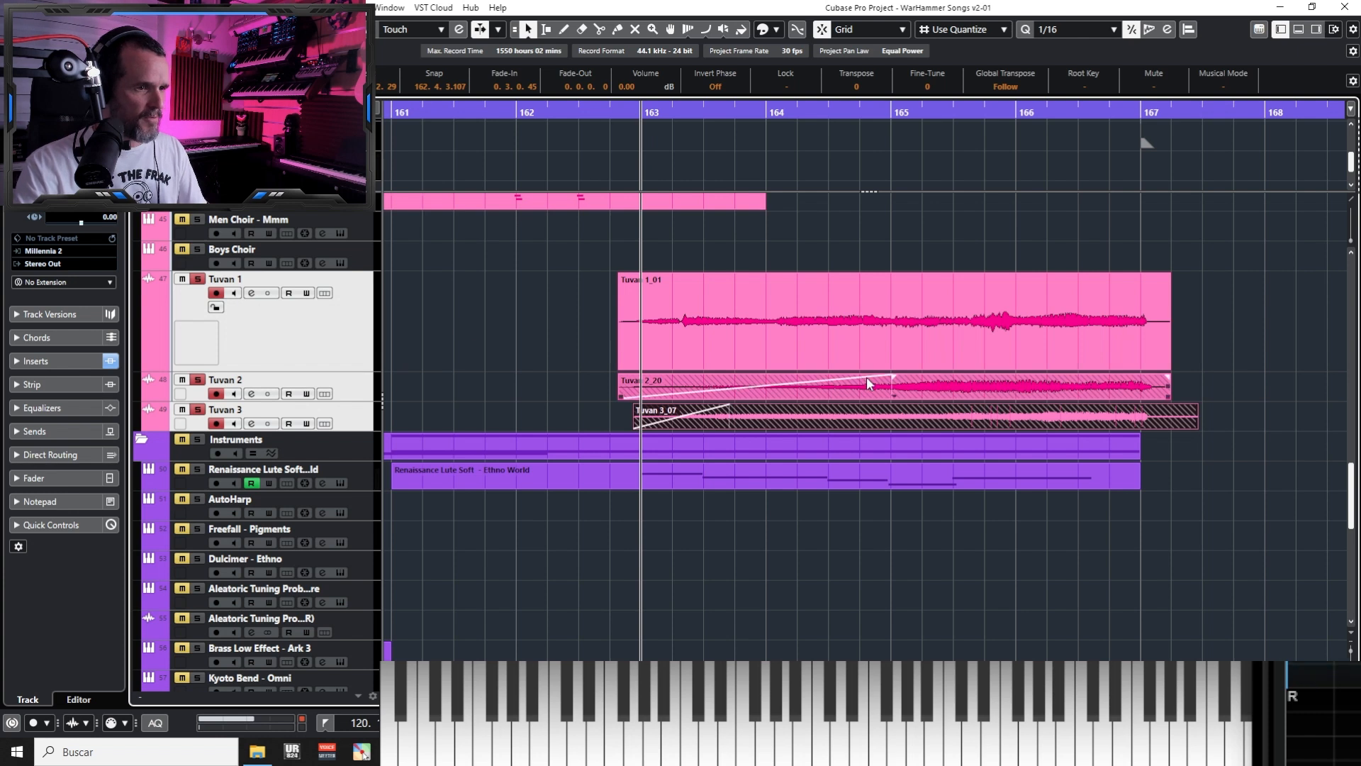
pyautogui.press('space')
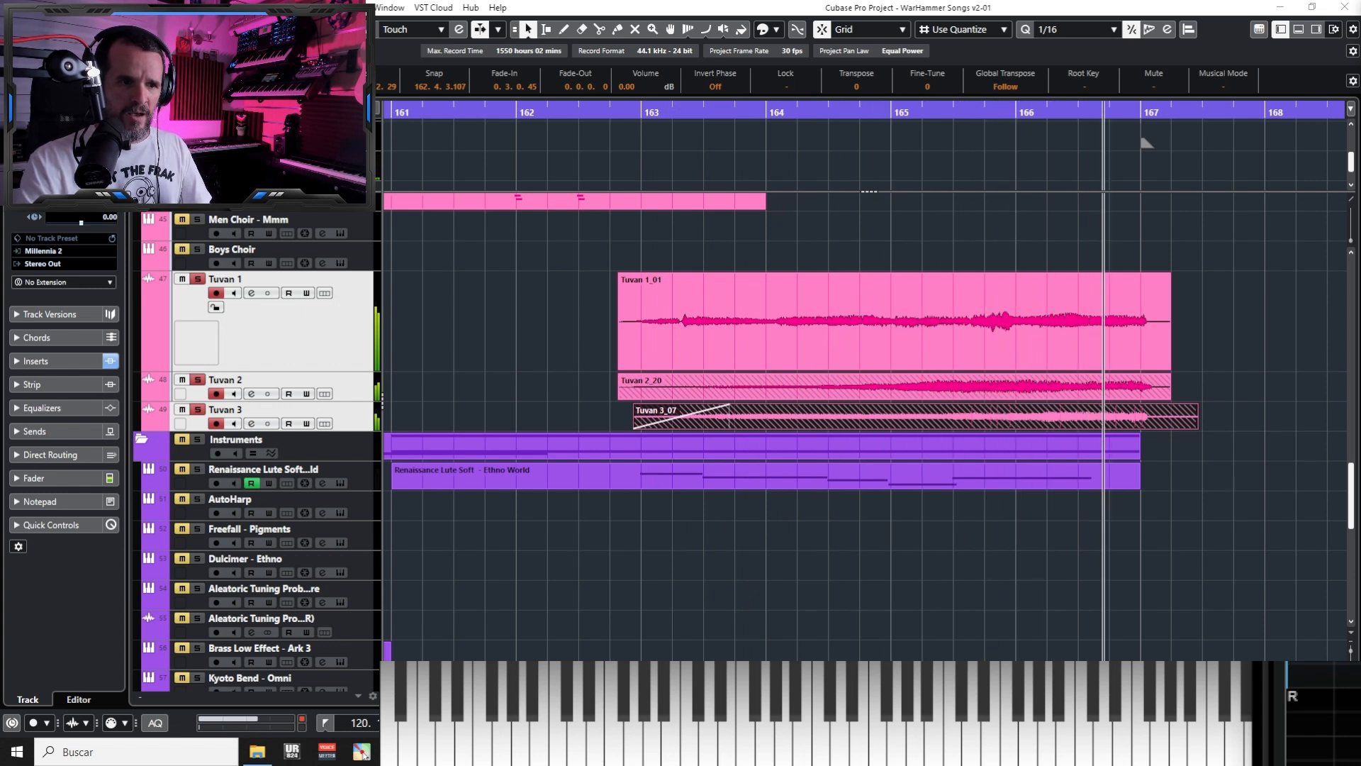
# Split the Tuvan 3 clip at 167.2.1.0 and delete the tail that extends past the other two Tuvan clips
pyautogui.keyDown('alt'); pyautogui.click(1175, 420); pyautogui.keyUp('alt')
pyautogui.click(1205, 370)
pyautogui.click(1186, 424)
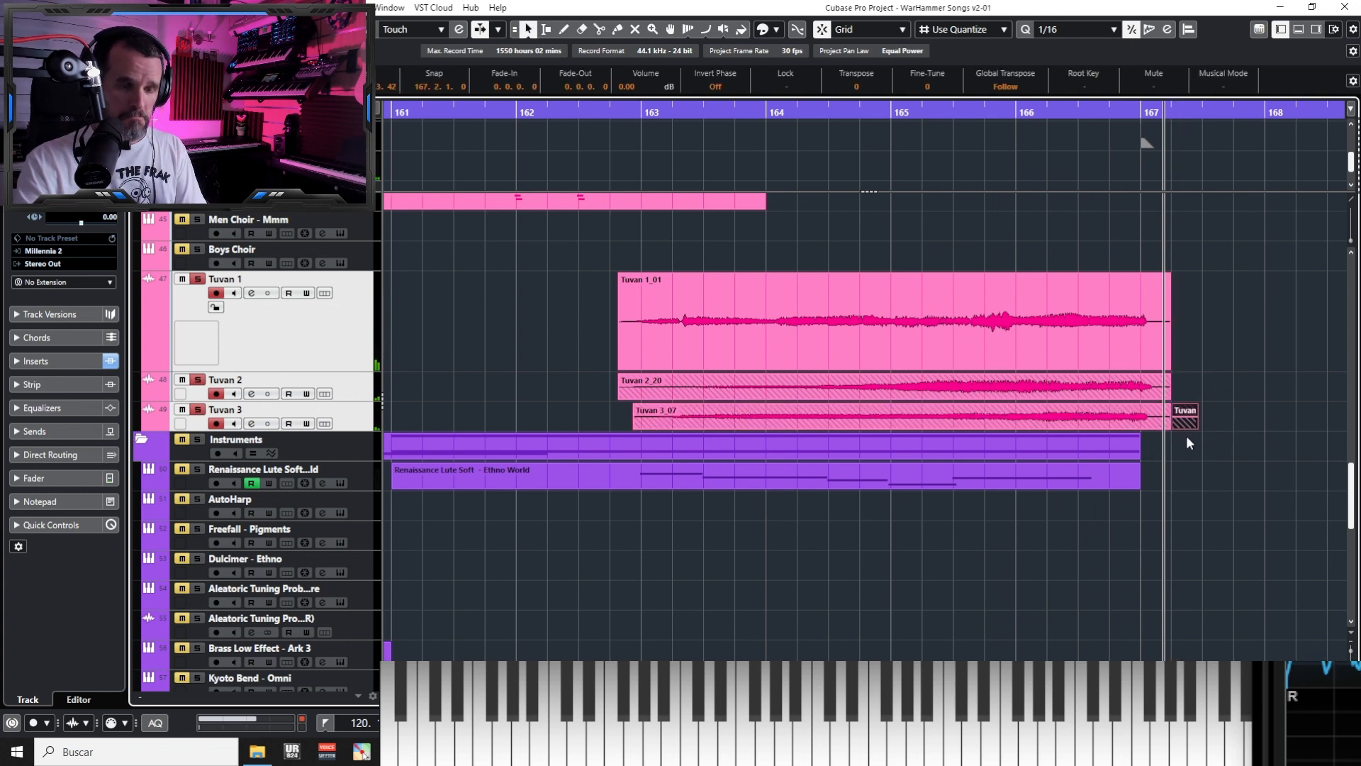
pyautogui.press('Delete')
# Listen to the soloed Tuvan layers from about bar 163, comparing them with and without Tuvan 2
pyautogui.press('space')
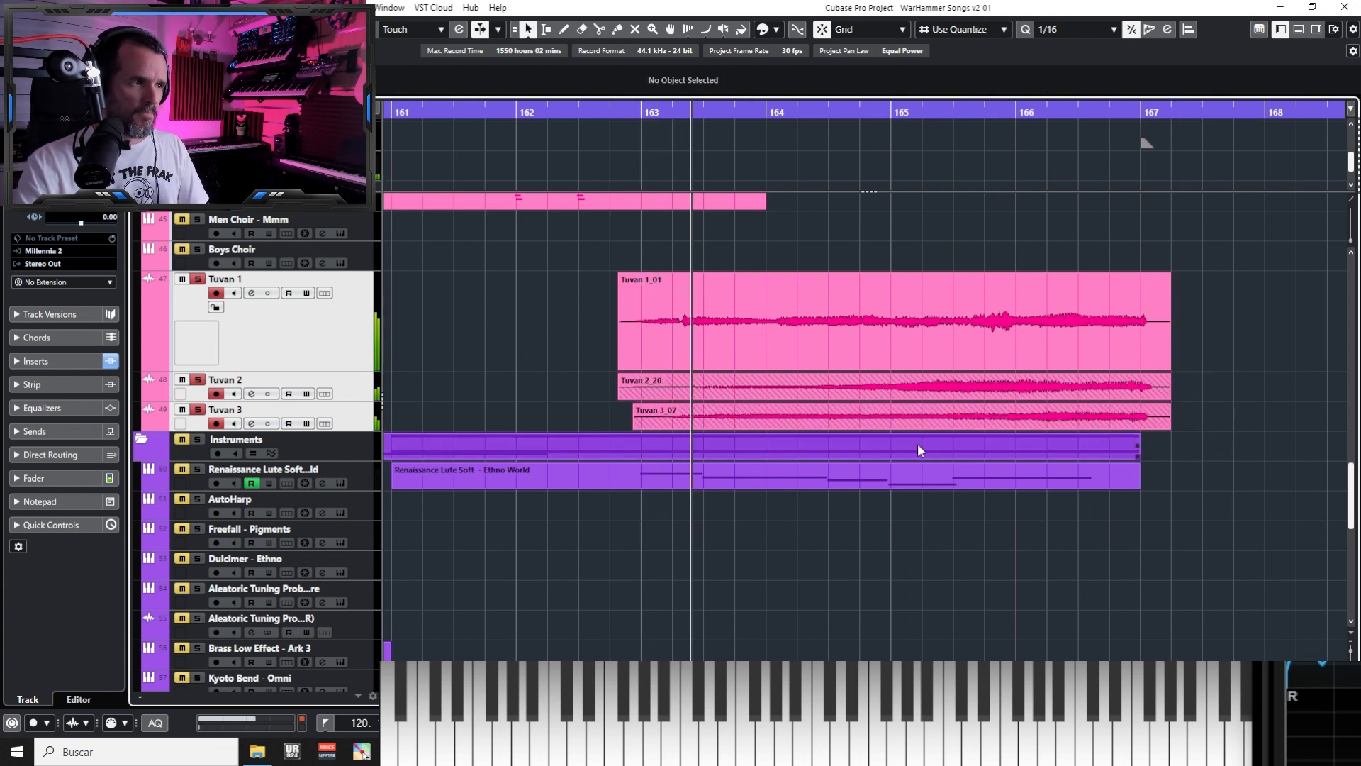
pyautogui.click(674, 300)
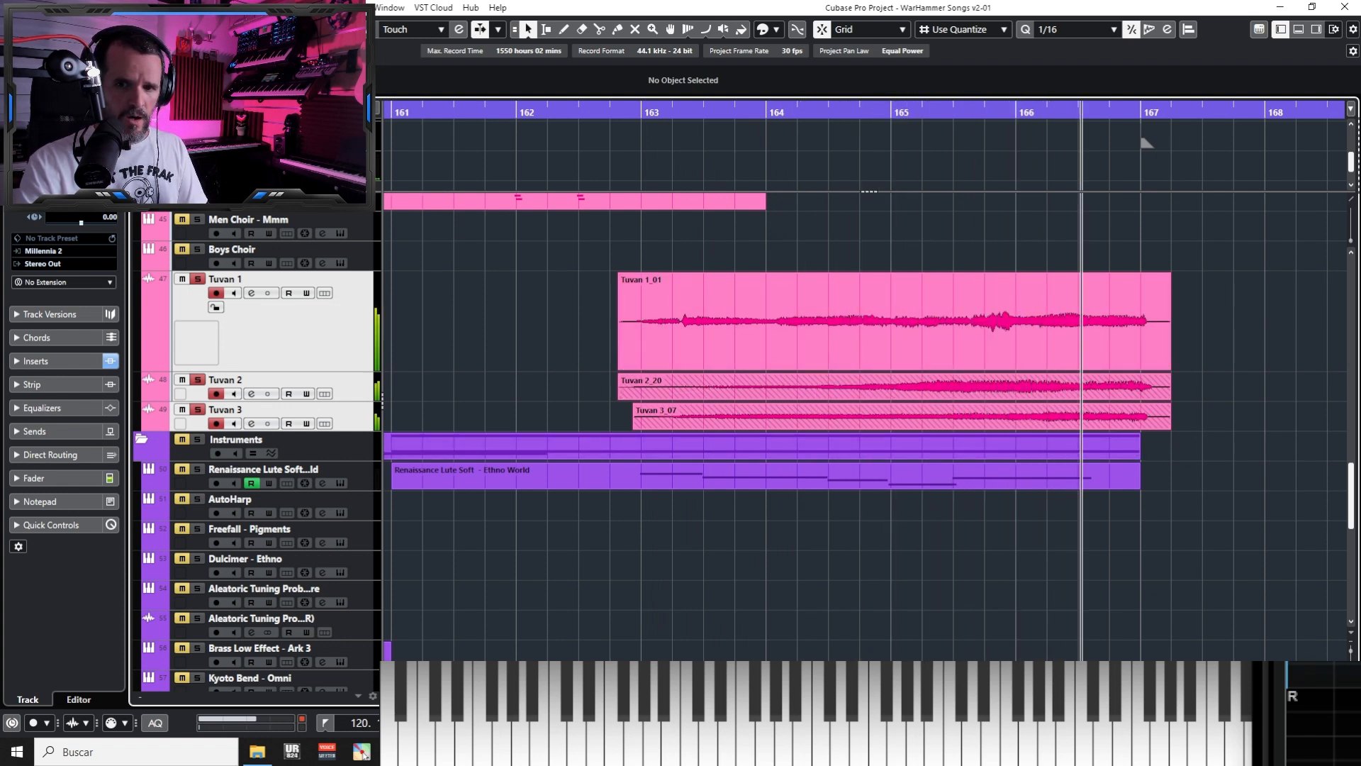
pyautogui.press('space')
pyautogui.press('space')
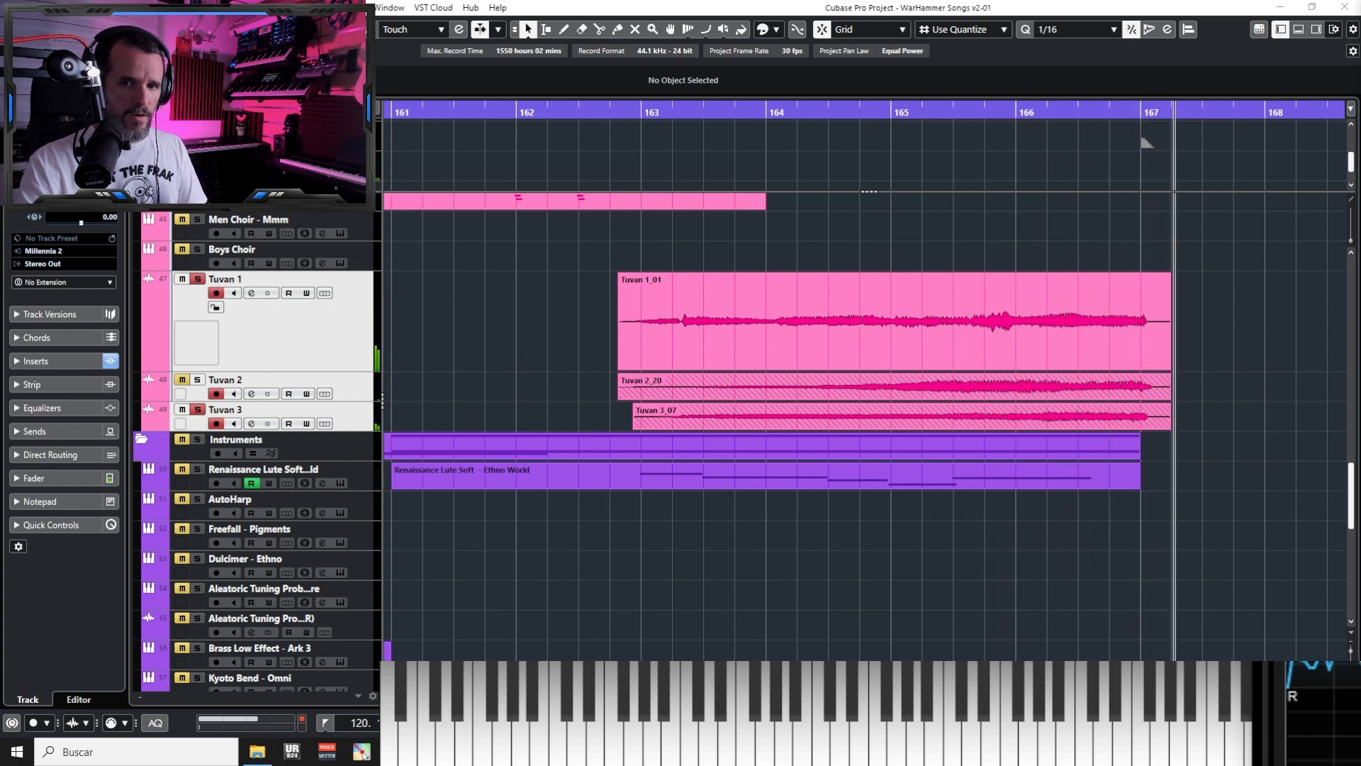
pyautogui.press('KP_0')
pyautogui.press('space')
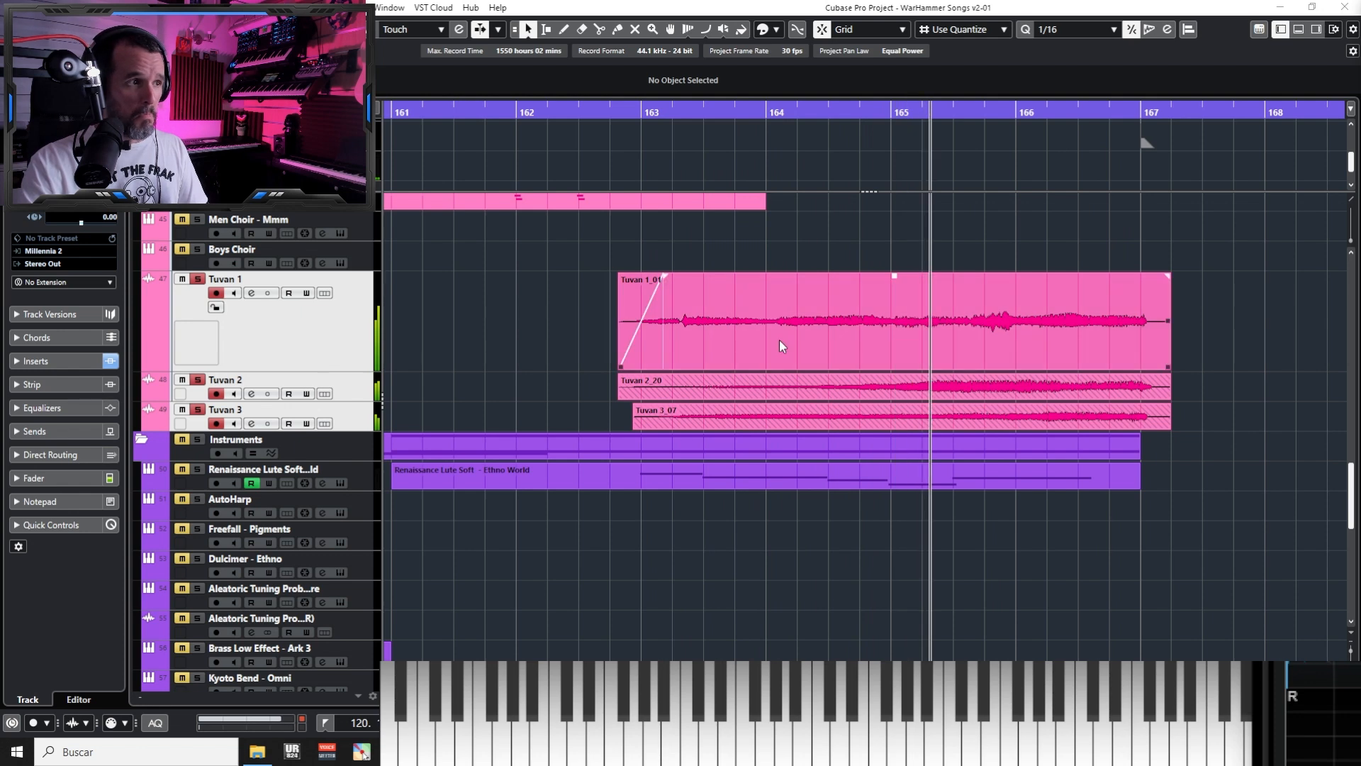
# Unsolo the three Tuvan tracks and listen to them within the full arrangement
pyautogui.click(650, 243)
pyautogui.press('s')
pyautogui.press('g')
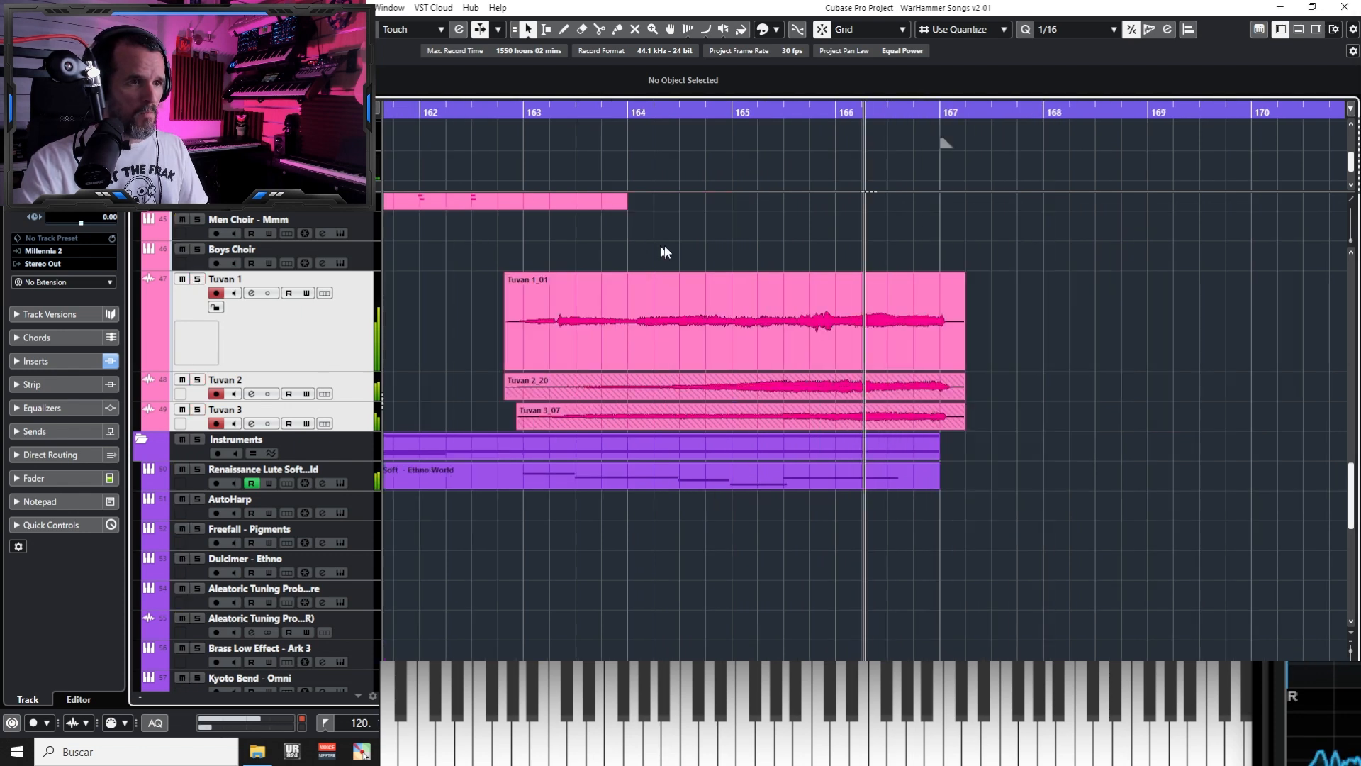
pyautogui.press('g')
pyautogui.press('g')
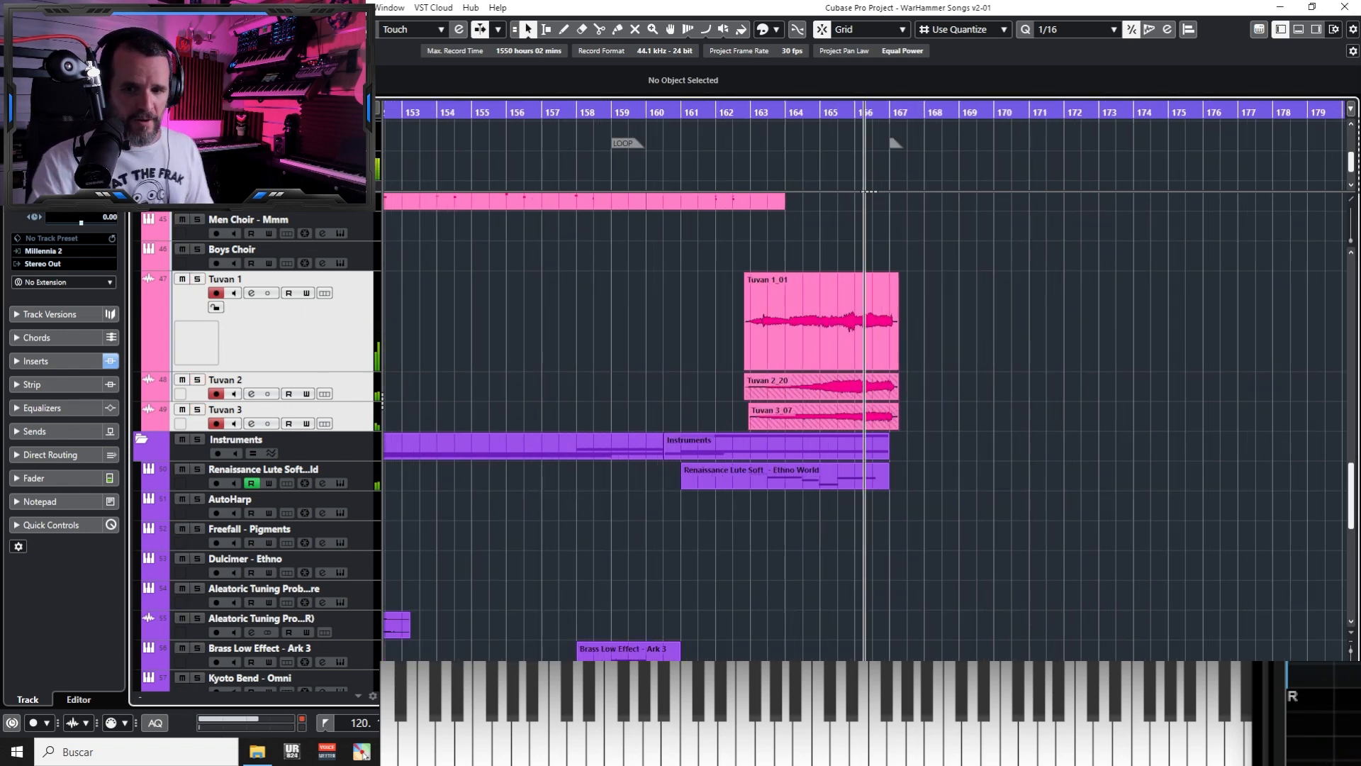
# Reduce the Tuvan 1 track to normal height and add a stereo group track named Tuvan, routed to Stereo Out
pyautogui.click(345, 315)
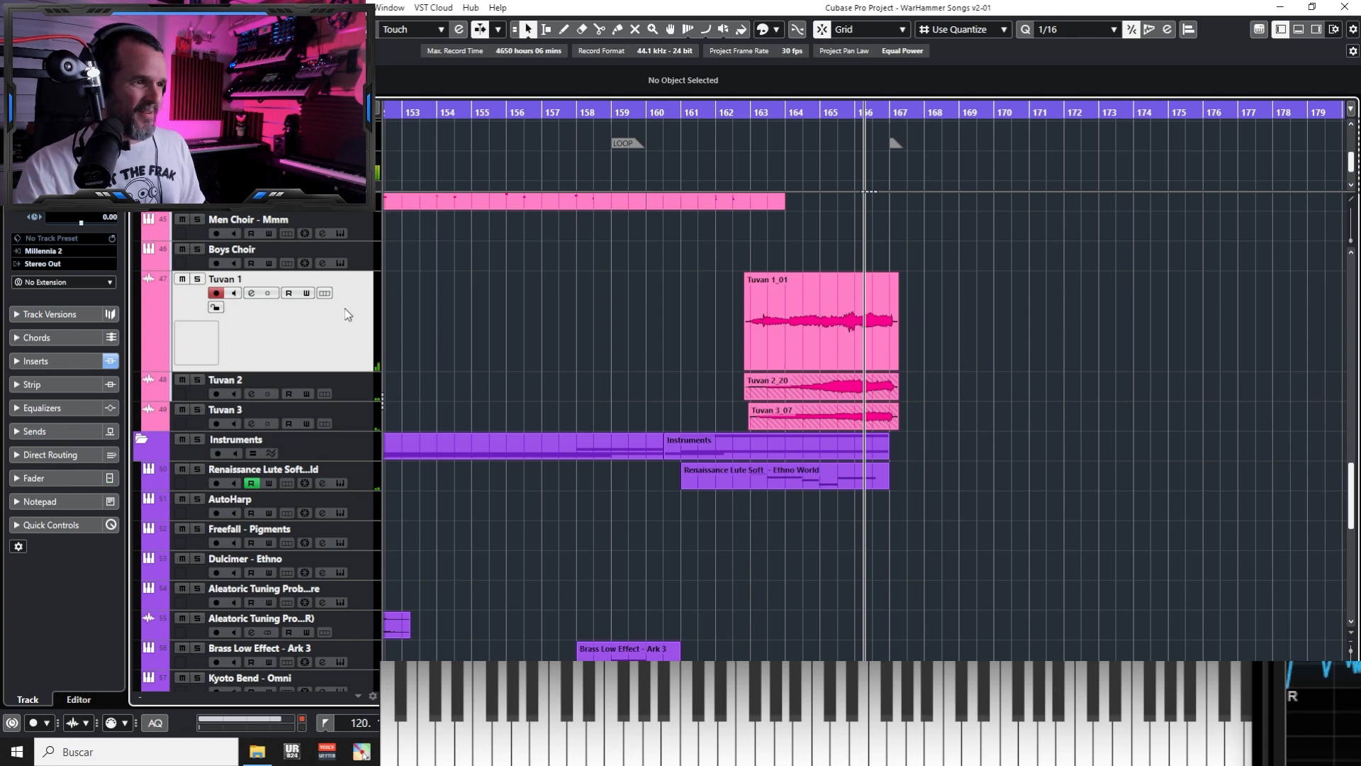
pyautogui.press('z')
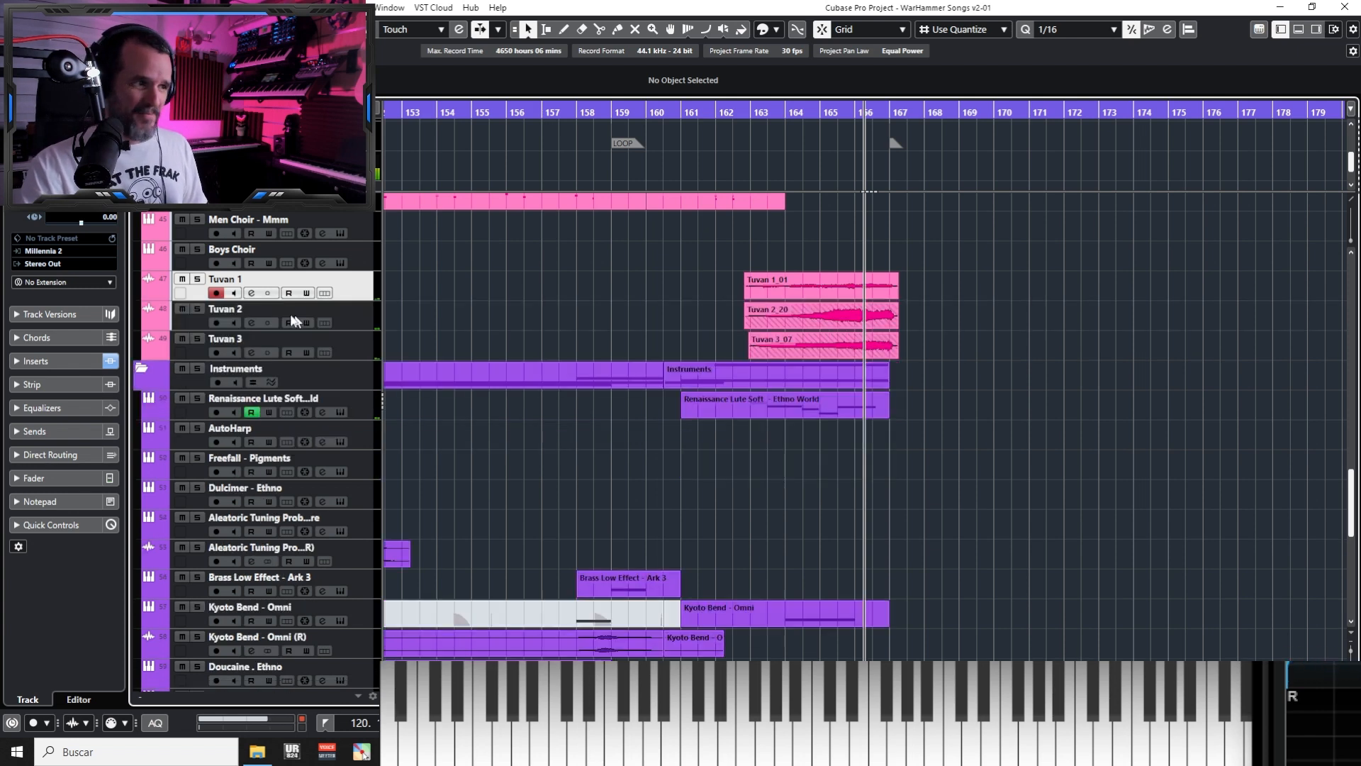
pyautogui.click(357, 342)
pyautogui.press('t')
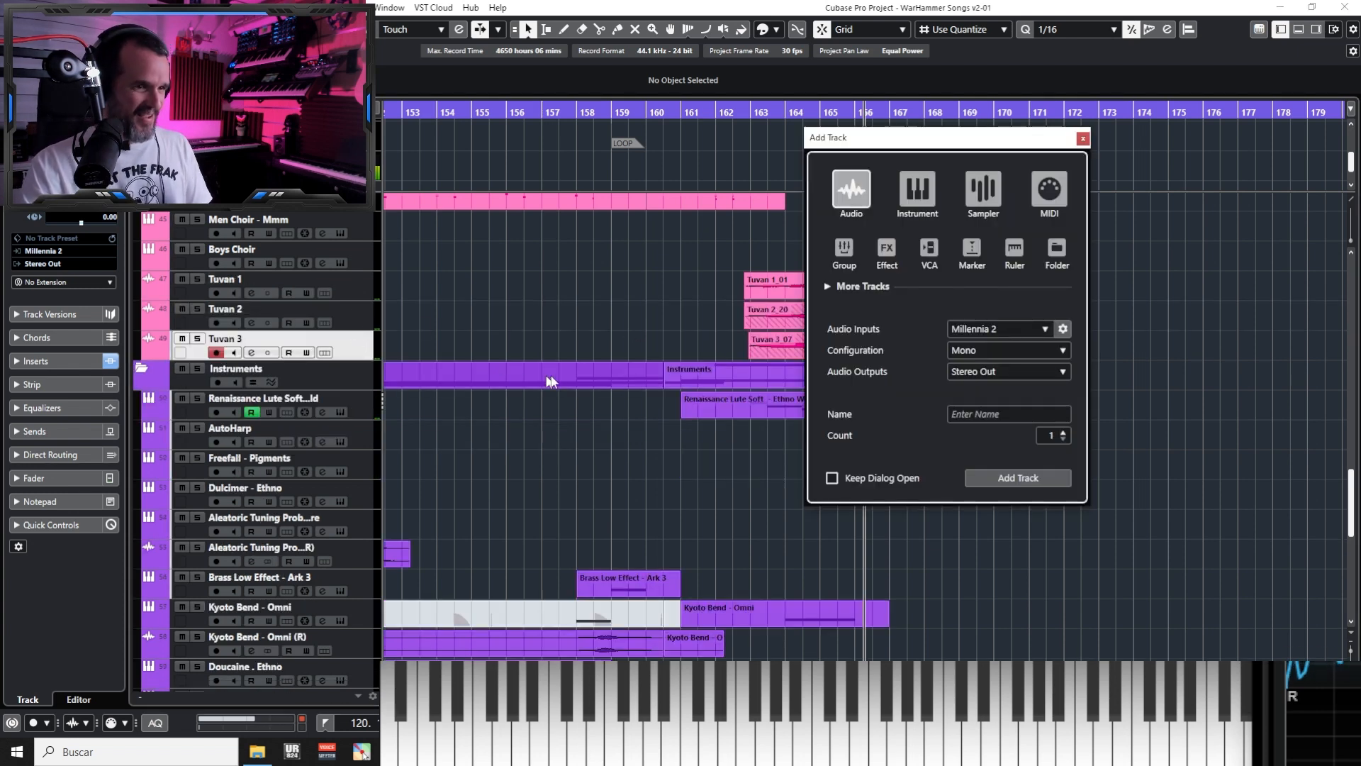
pyautogui.click(845, 250)
pyautogui.click(988, 348)
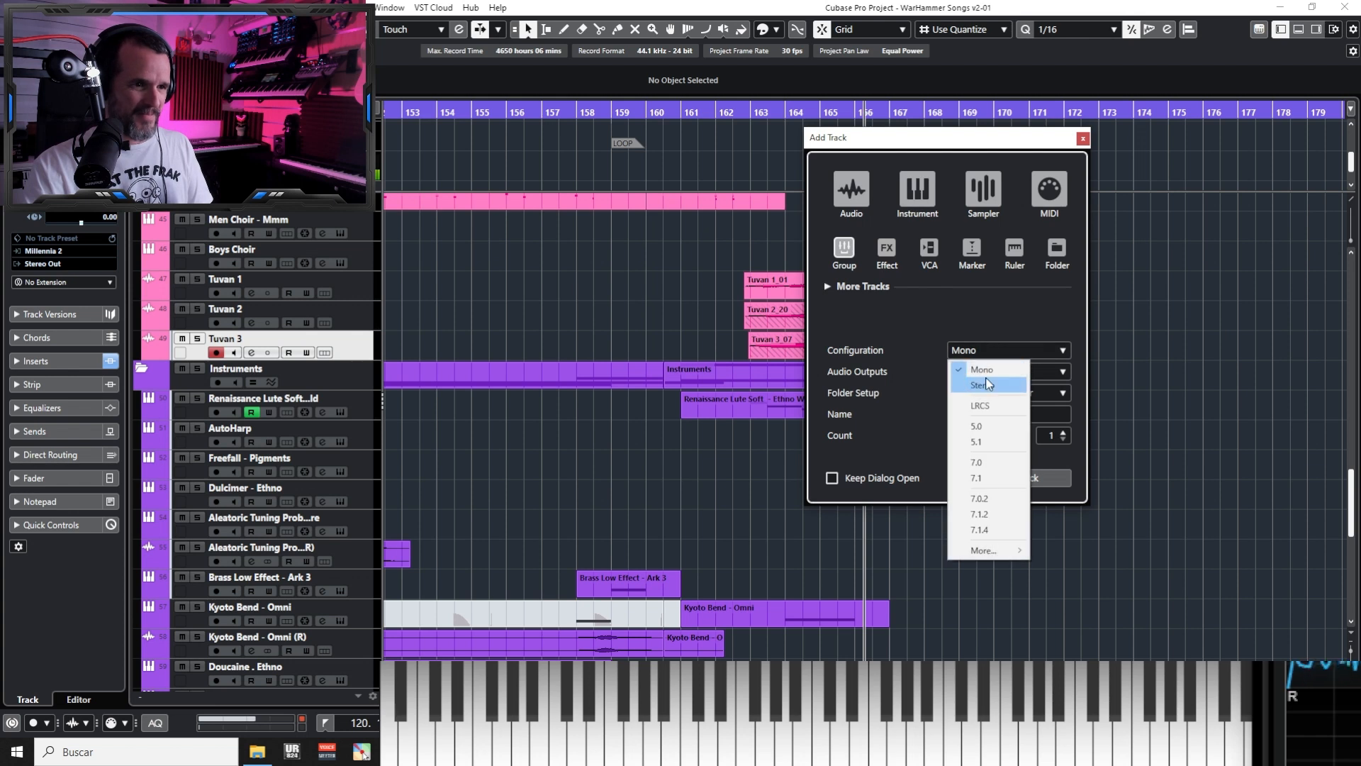
pyautogui.click(989, 380)
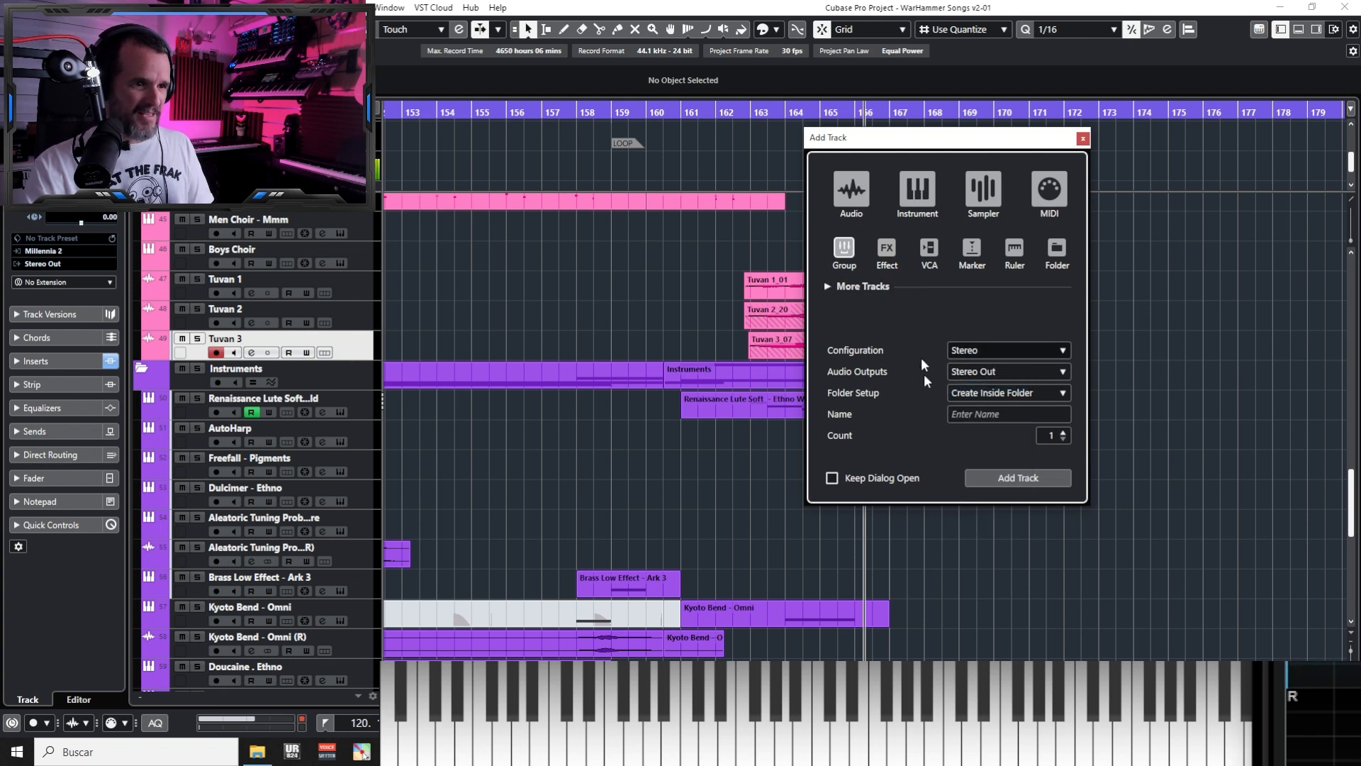
pyautogui.click(970, 411)
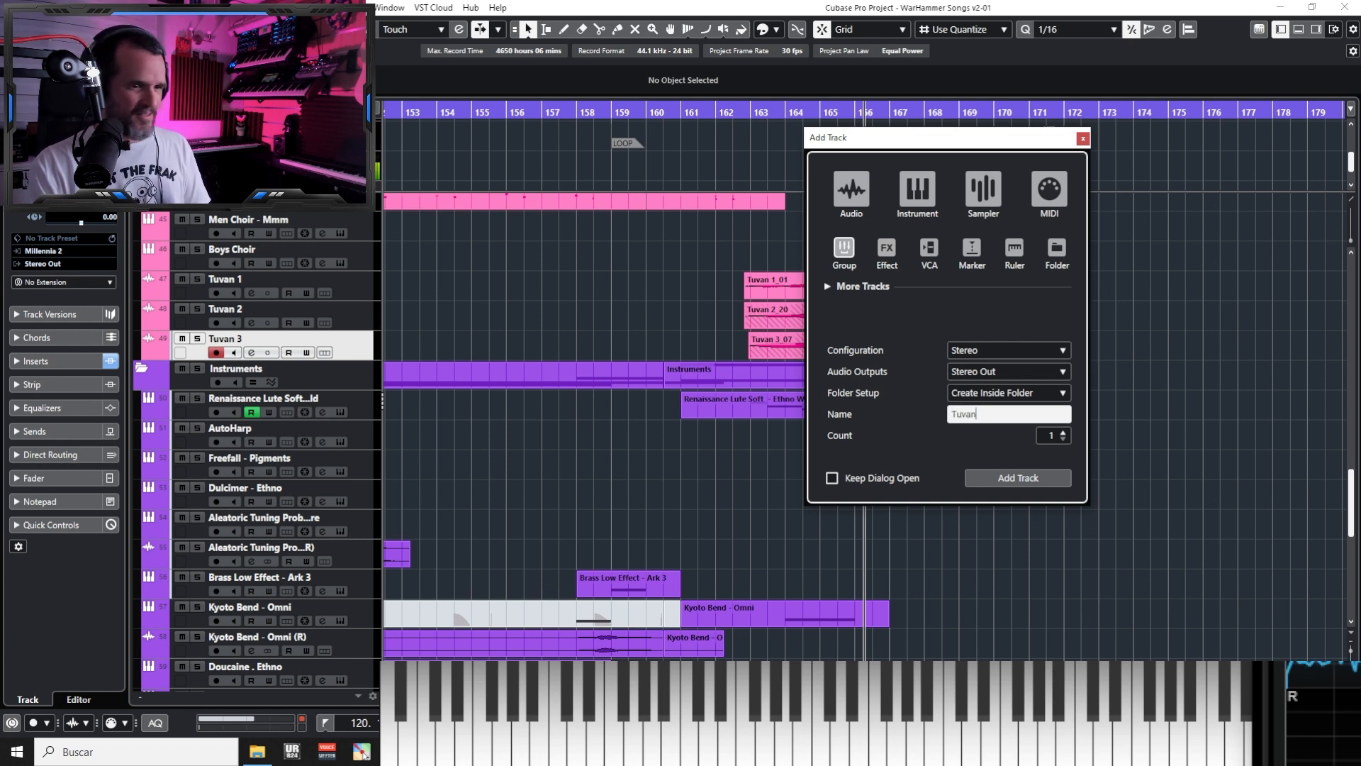
pyautogui.write('Tuvan')
pyautogui.press('Return')
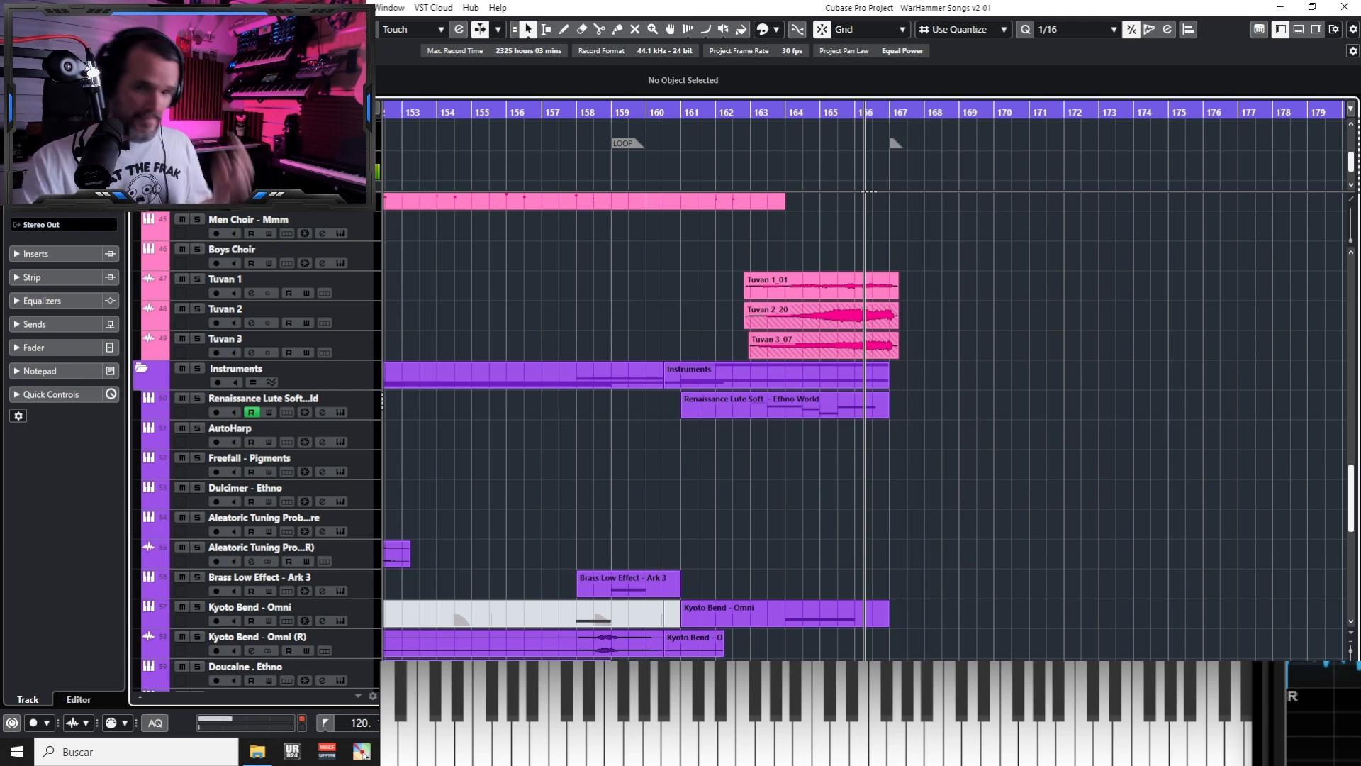
# Move the Tuvan group track from the end of the track list to directly below Tuvan 3
pyautogui.scroll(-10, 333, 475)
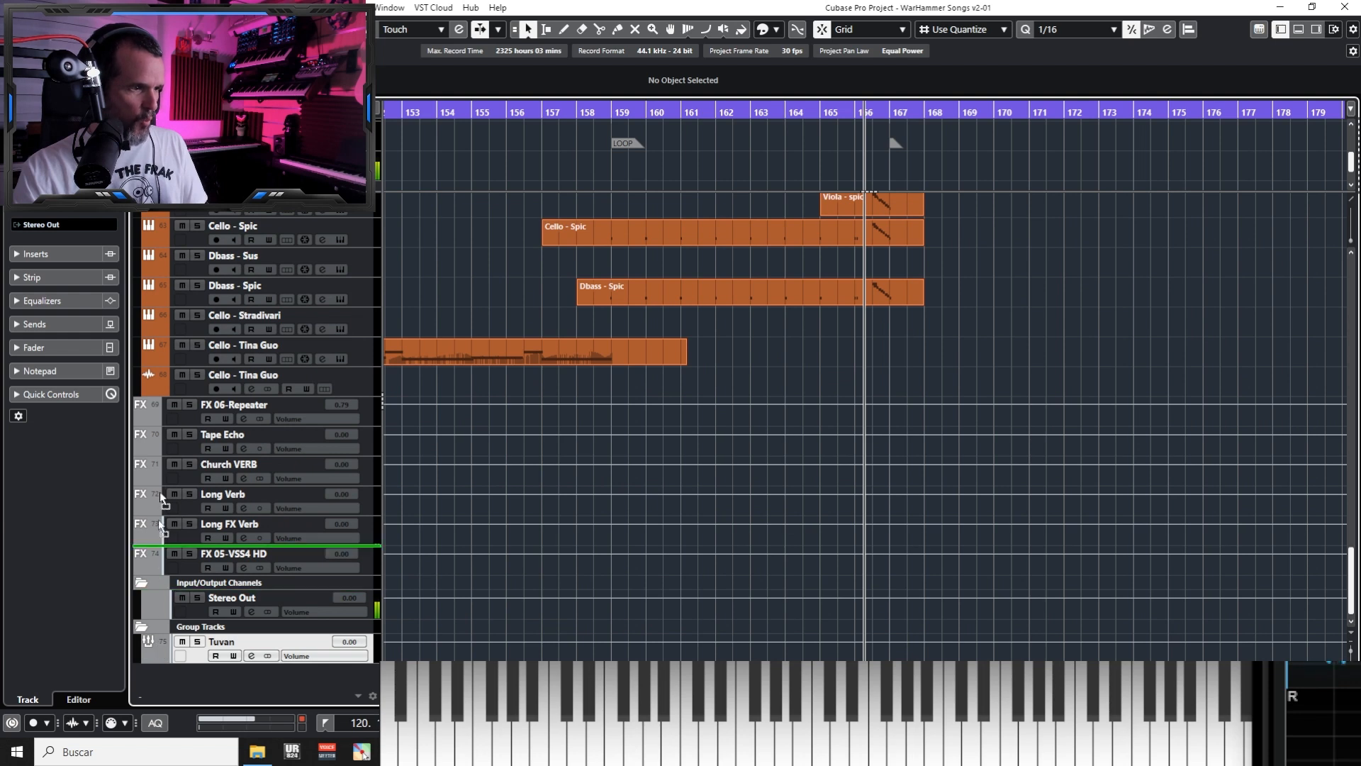
pyautogui.scroll(5, 162, 498)
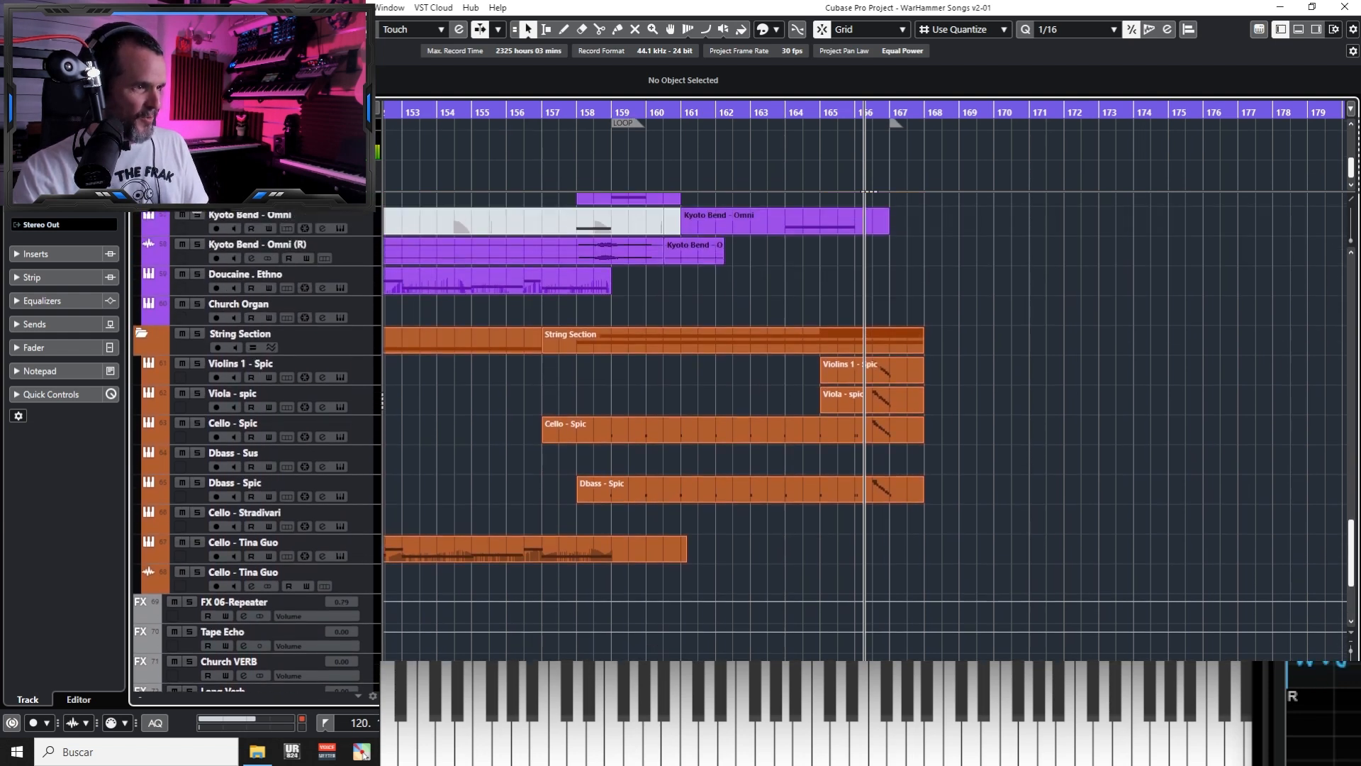
pyautogui.scroll(10, 195, 340)
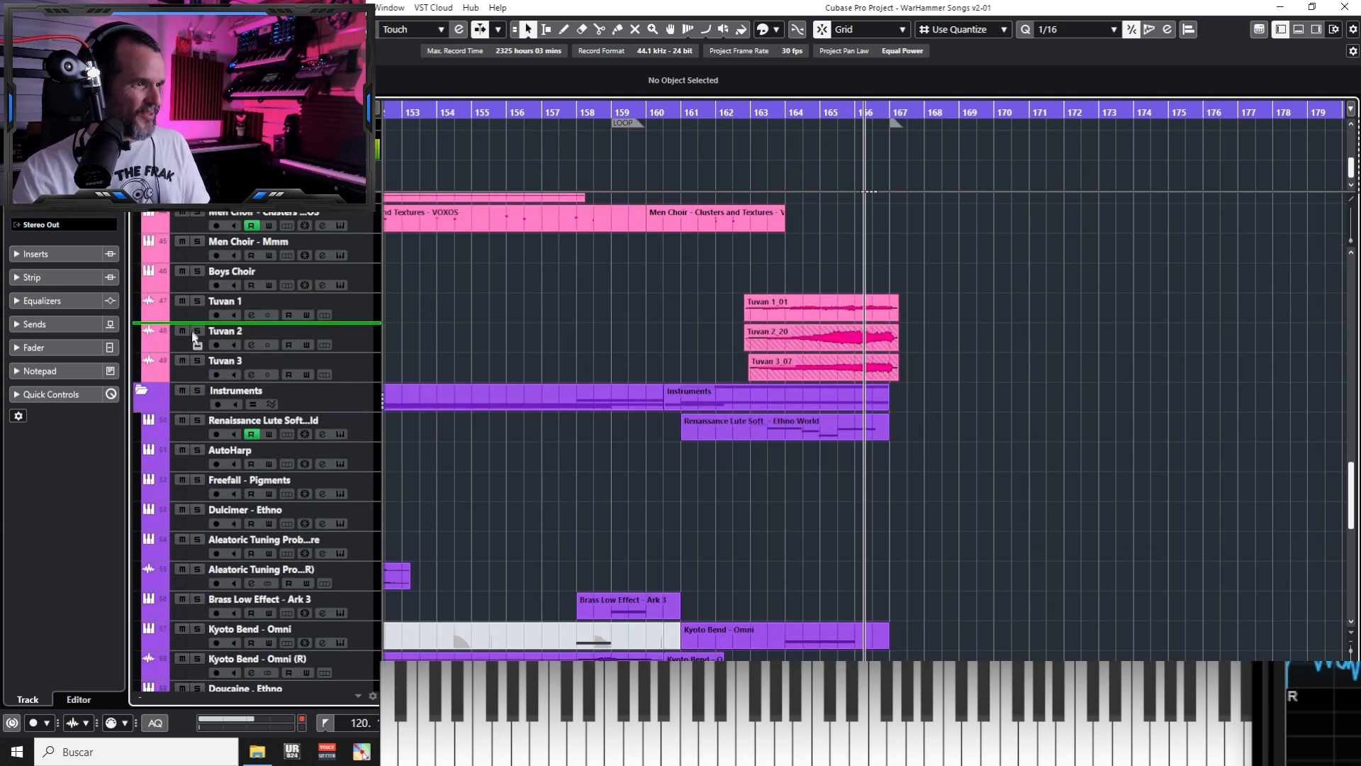
pyautogui.moveTo(197, 363); pyautogui.dragTo(198, 364)
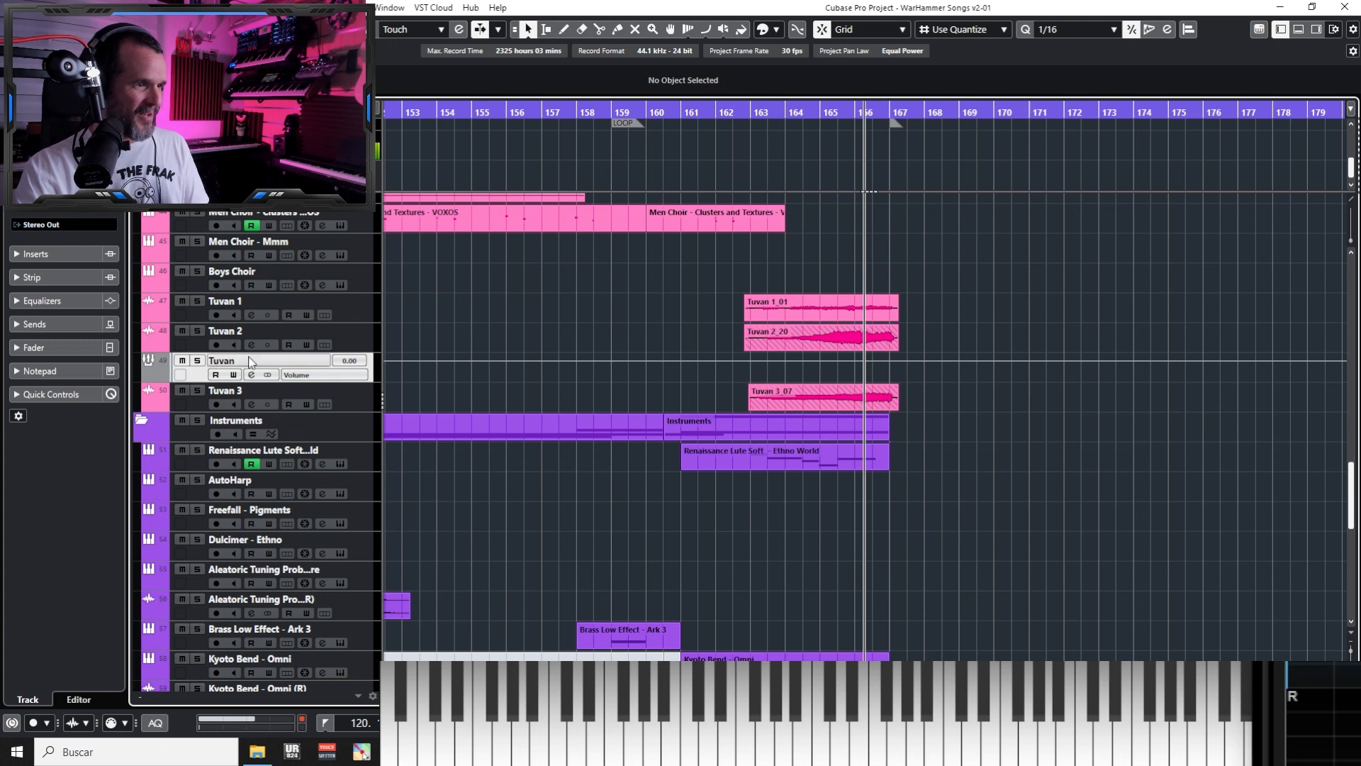
pyautogui.click(150, 372)
pyautogui.click(147, 374)
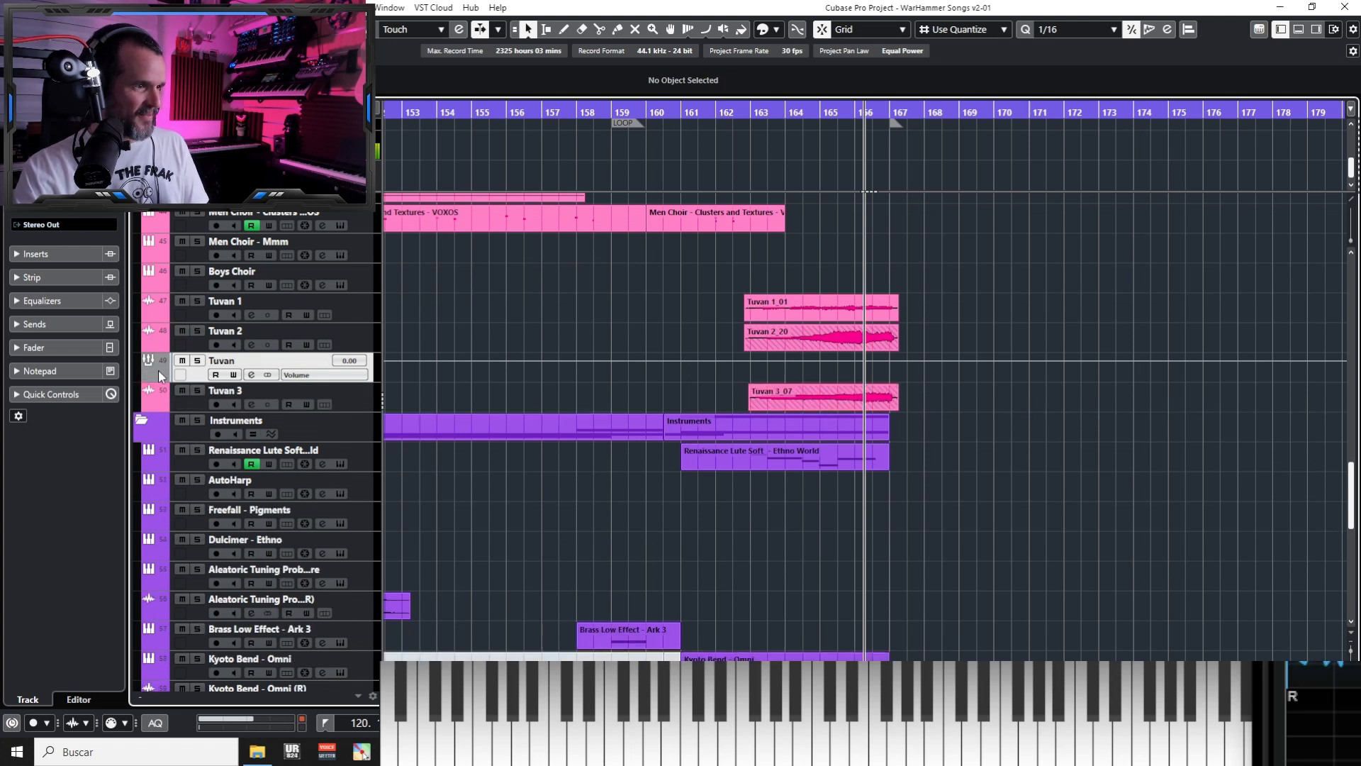
pyautogui.moveTo(161, 371); pyautogui.dragTo(170, 411)
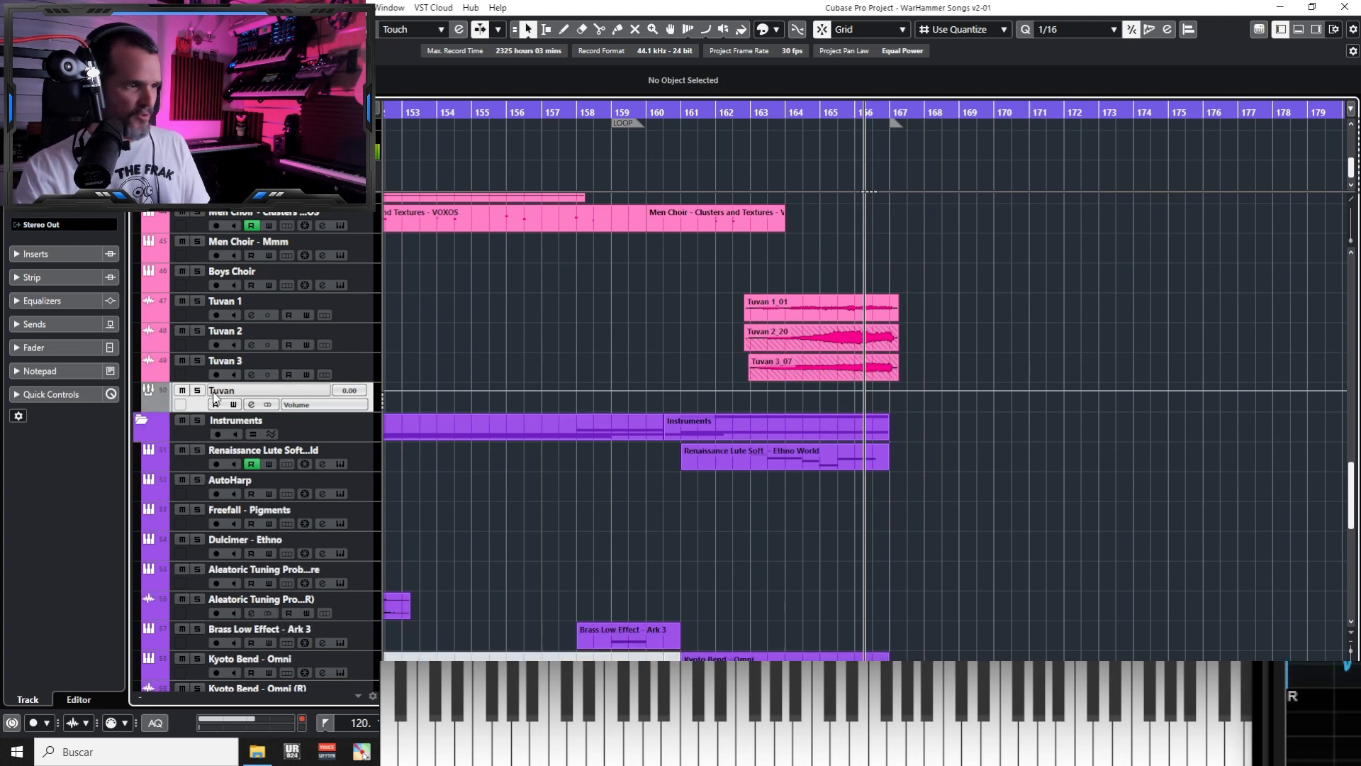
# Route the outputs of Tuvan 1, Tuvan 2 and Tuvan 3 to the Tuvan group
pyautogui.click(361, 311)
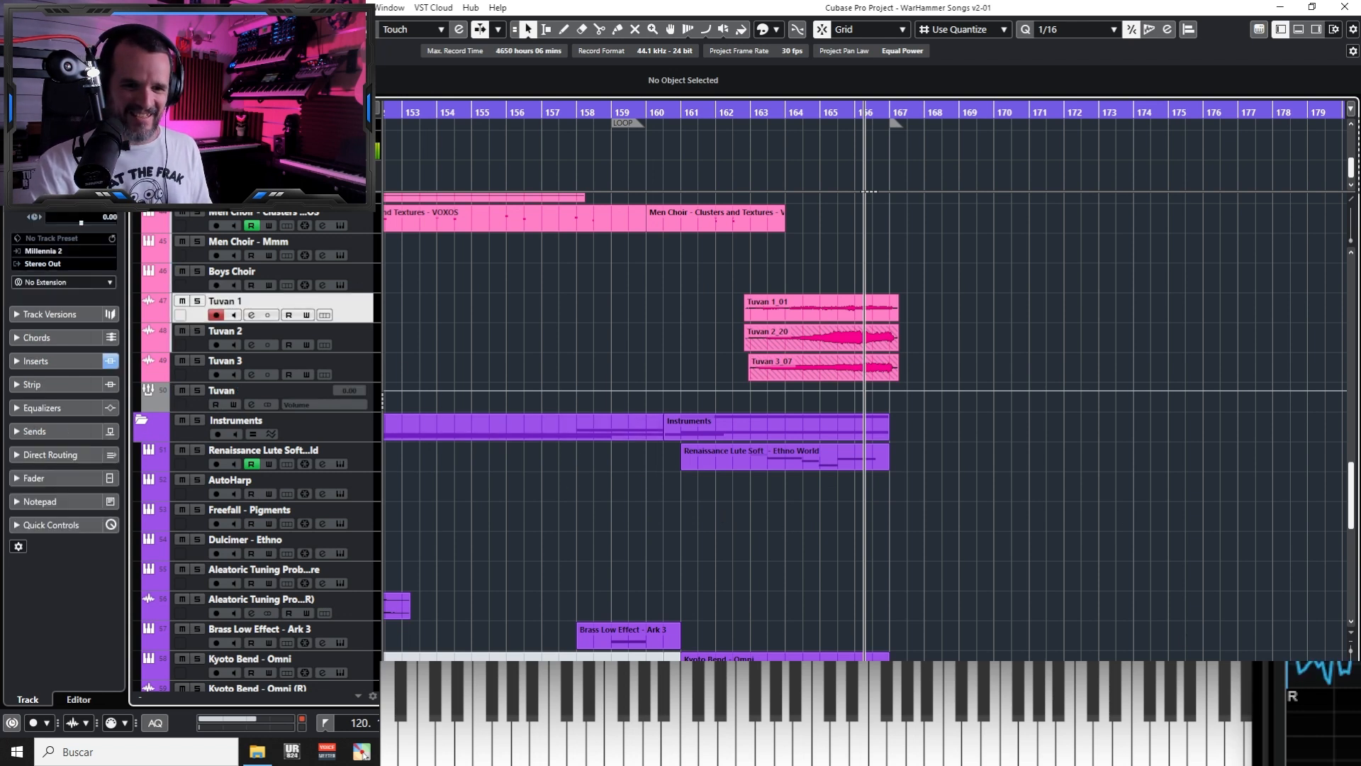
pyautogui.keyDown('shift'); pyautogui.click(358, 370); pyautogui.keyUp('shift')
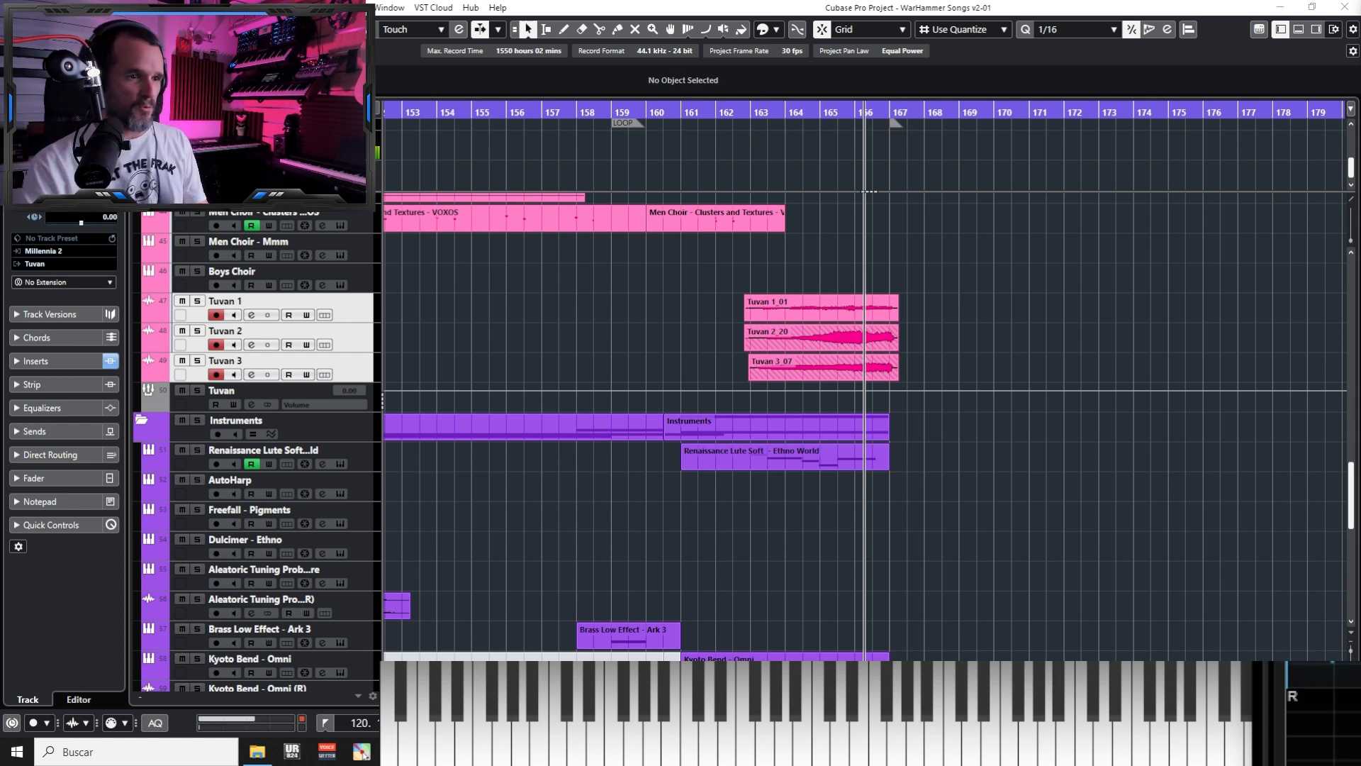
# Inspect the ends of the three Tuvan clips and play the grouped takes from just before bar 163
pyautogui.click(979, 298)
pyautogui.press('h')
pyautogui.press('h')
pyautogui.press('h')
pyautogui.press('h')
pyautogui.press('h')
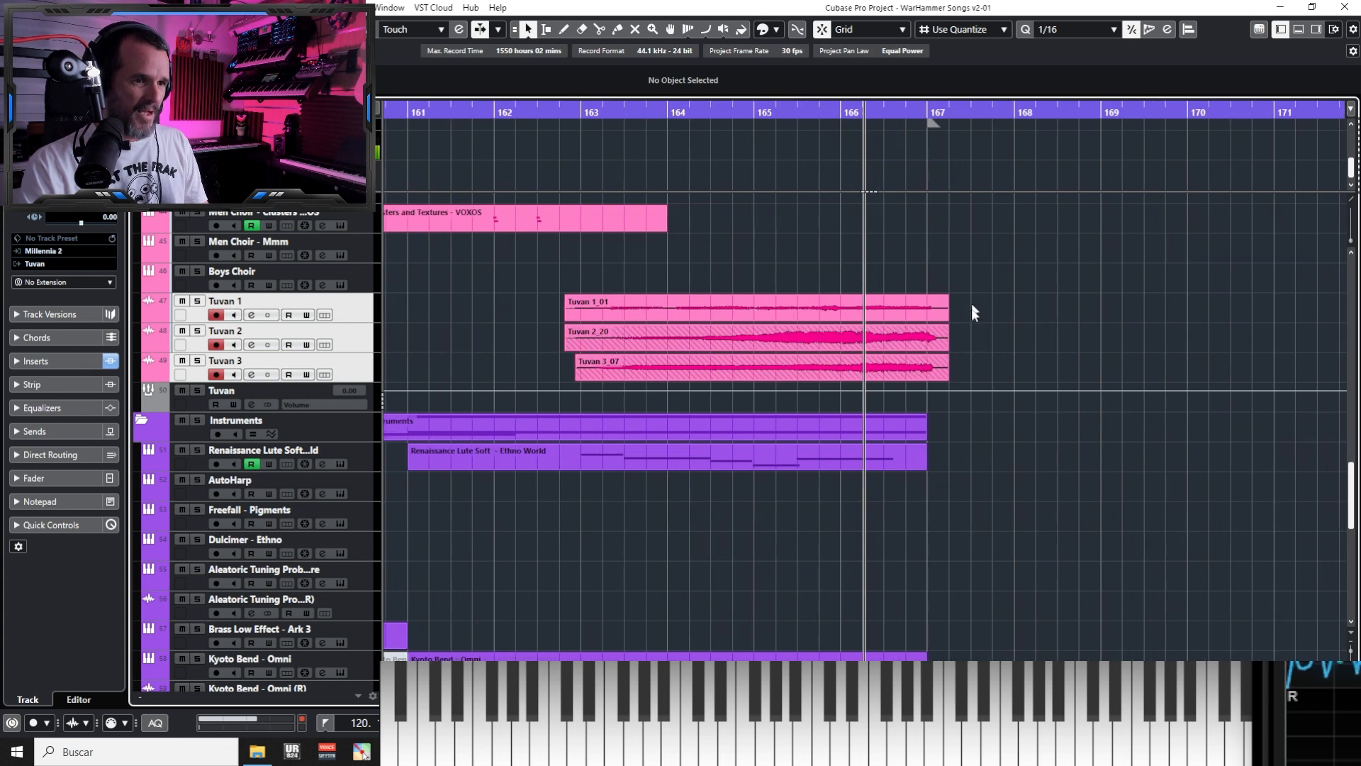
pyautogui.moveTo(971, 303); pyautogui.dragTo(942, 375)
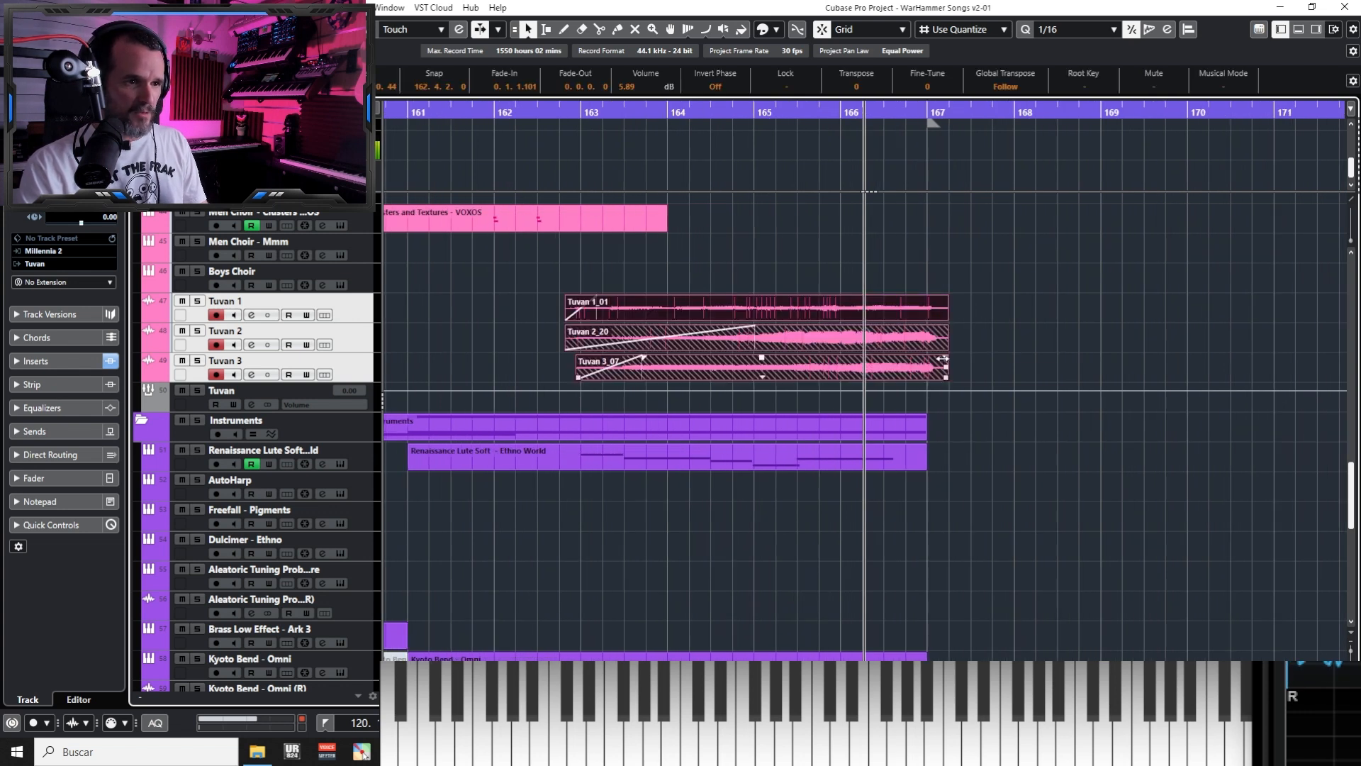
pyautogui.click(988, 357)
pyautogui.click(571, 112)
pyautogui.press('h')
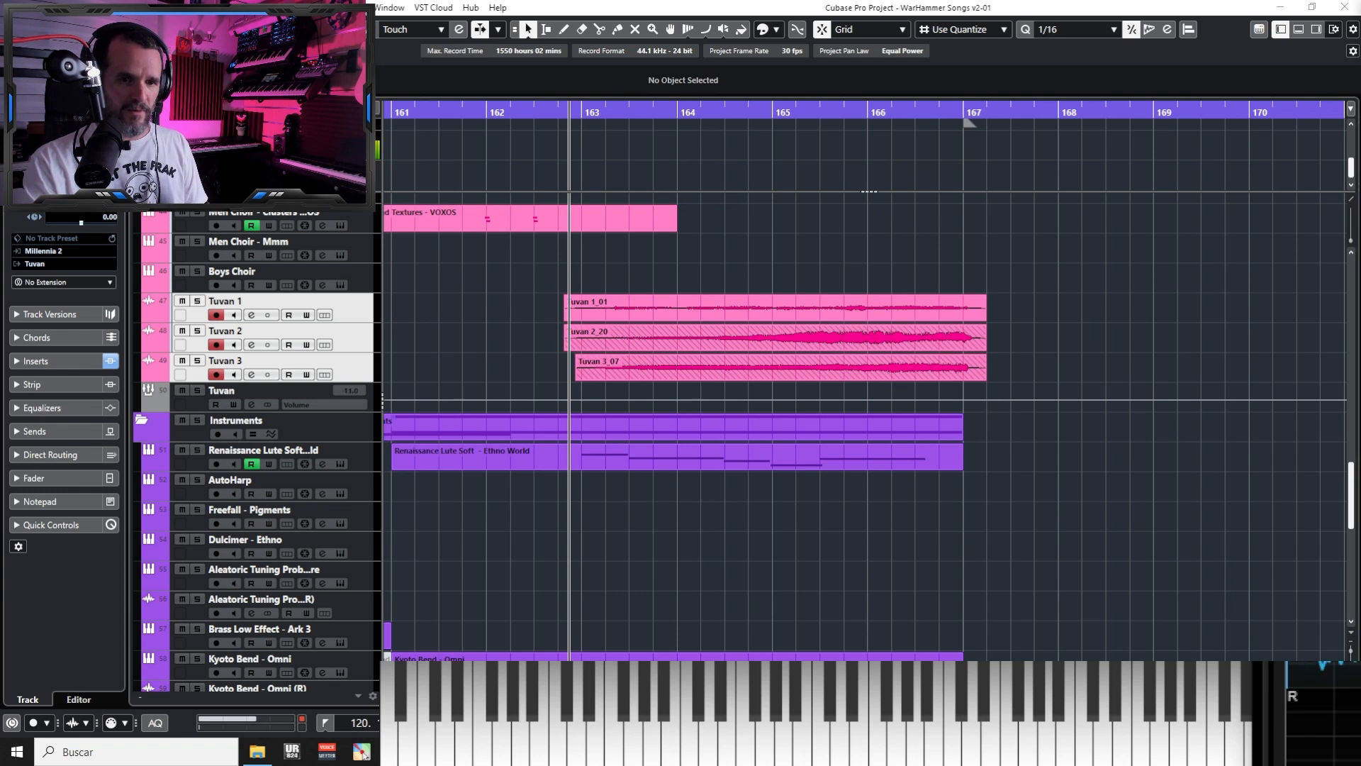
pyautogui.press('space')
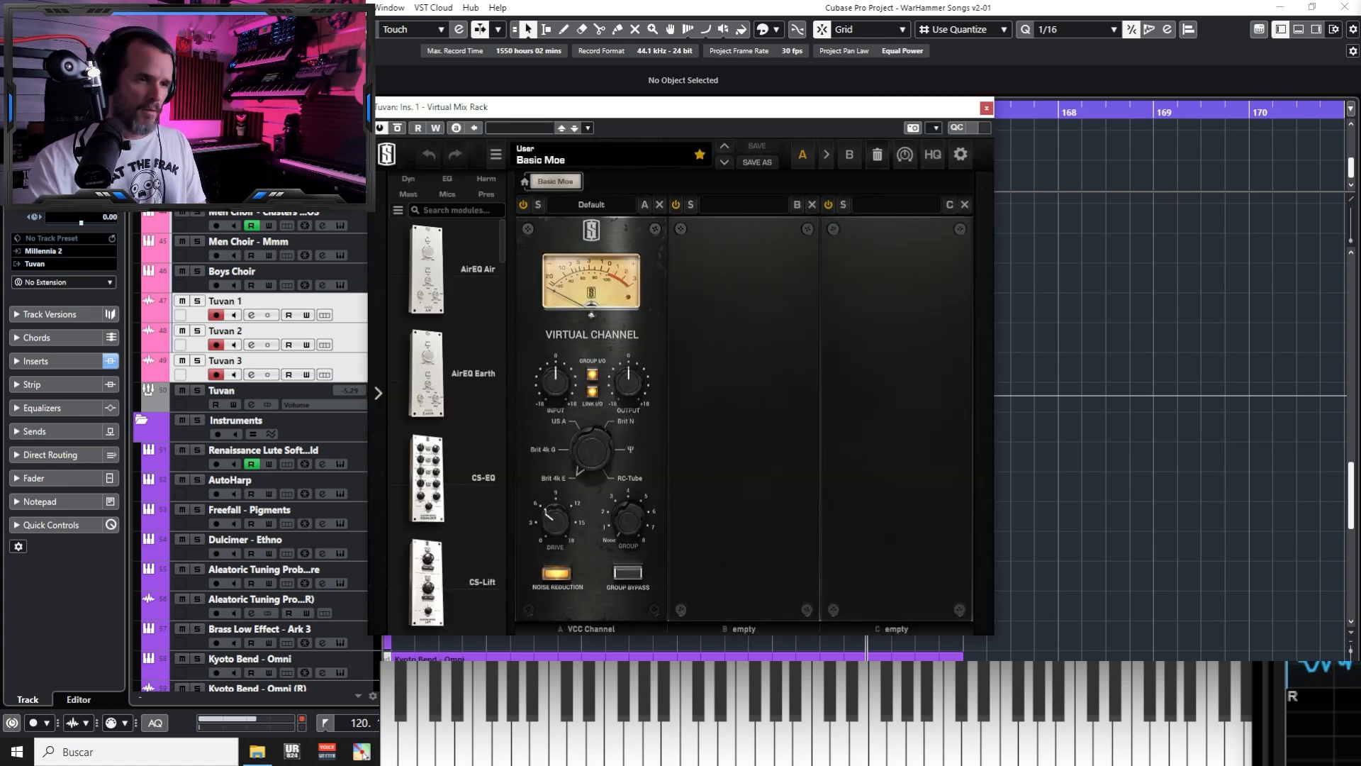
# Add the FG-116 Vintage compressor to the second slot of the Virtual Mix Rack on the Tuvan group
pyautogui.moveTo(714, 116); pyautogui.dragTo(942, 145)
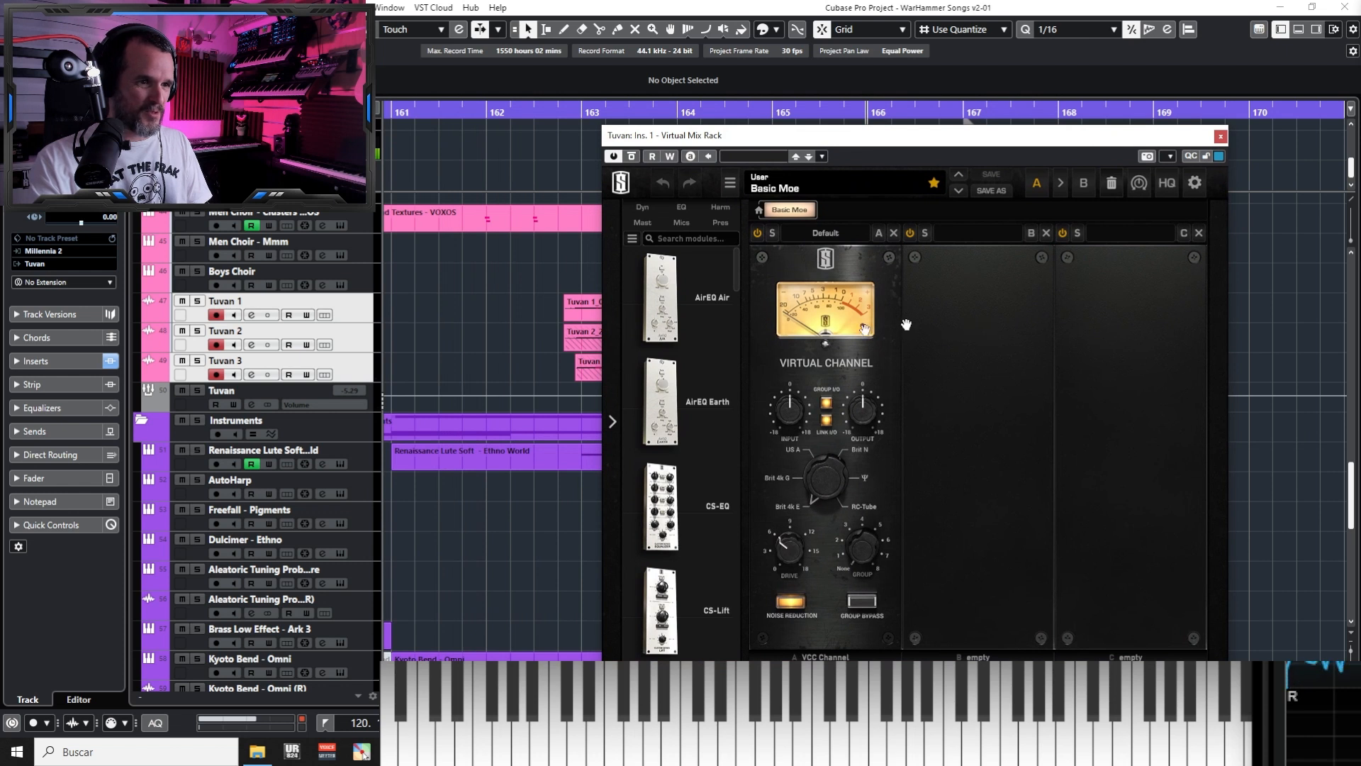
pyautogui.scroll(-4, 704, 459)
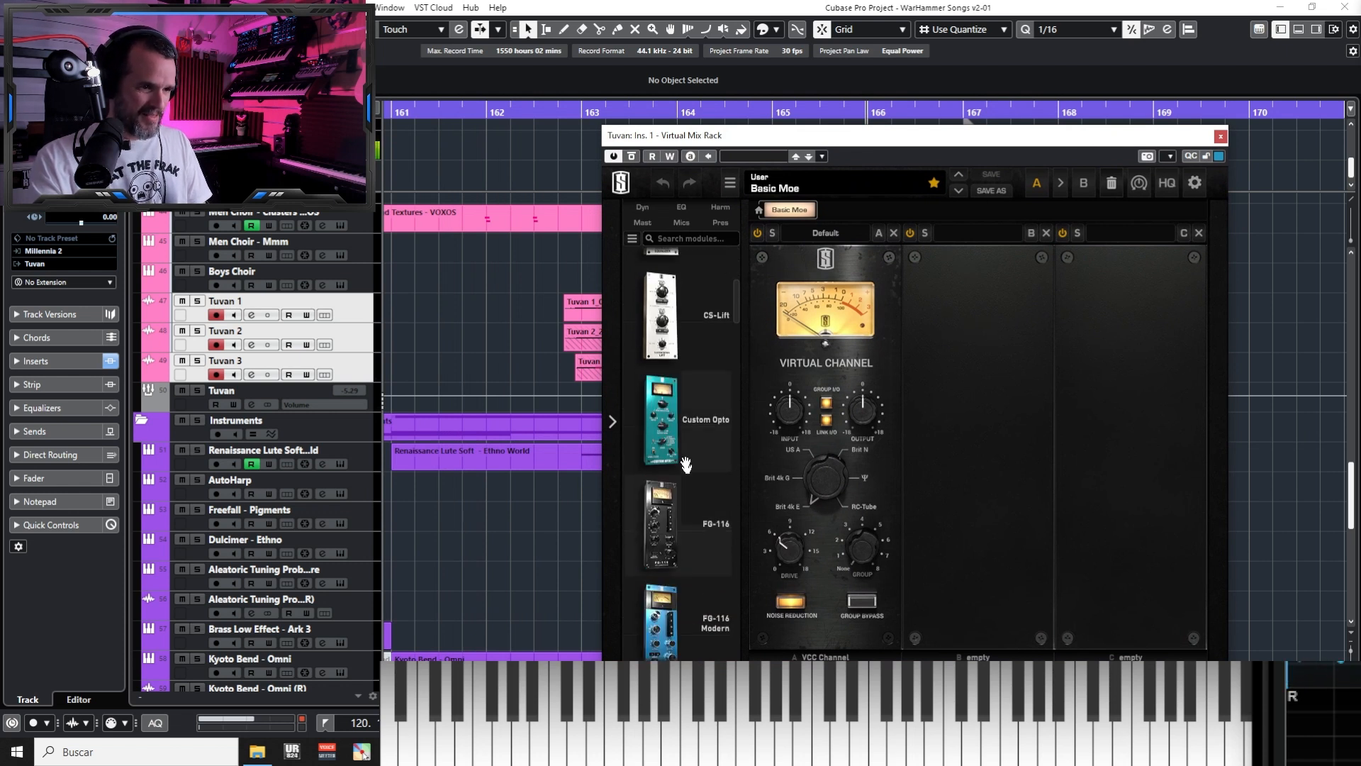
pyautogui.scroll(-1, 677, 529)
pyautogui.scroll(-1, 677, 551)
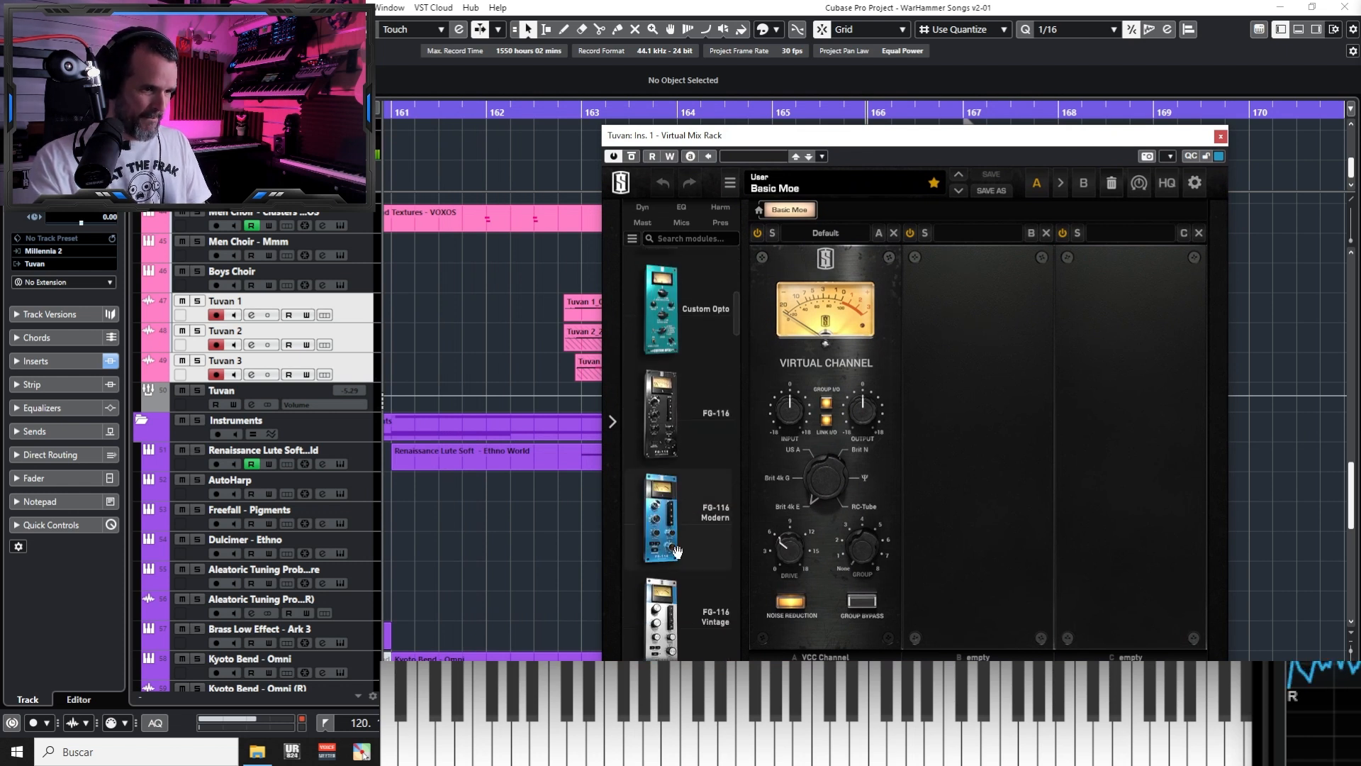
pyautogui.moveTo(663, 609); pyautogui.dragTo(944, 484)
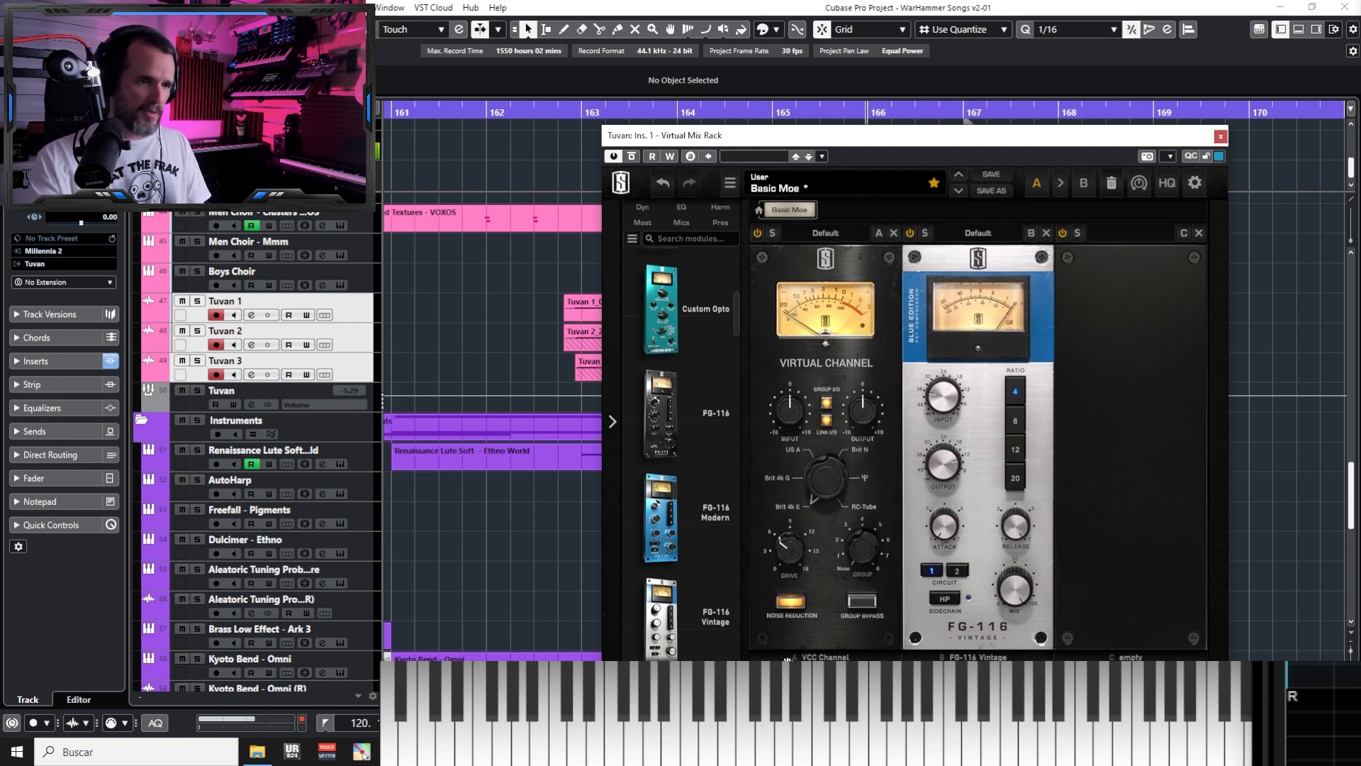
# Select Tuvan 1, Tuvan 2 and Tuvan 3, start playback just before bar 163 and solo them
pyautogui.click(173, 405)
pyautogui.click(163, 402)
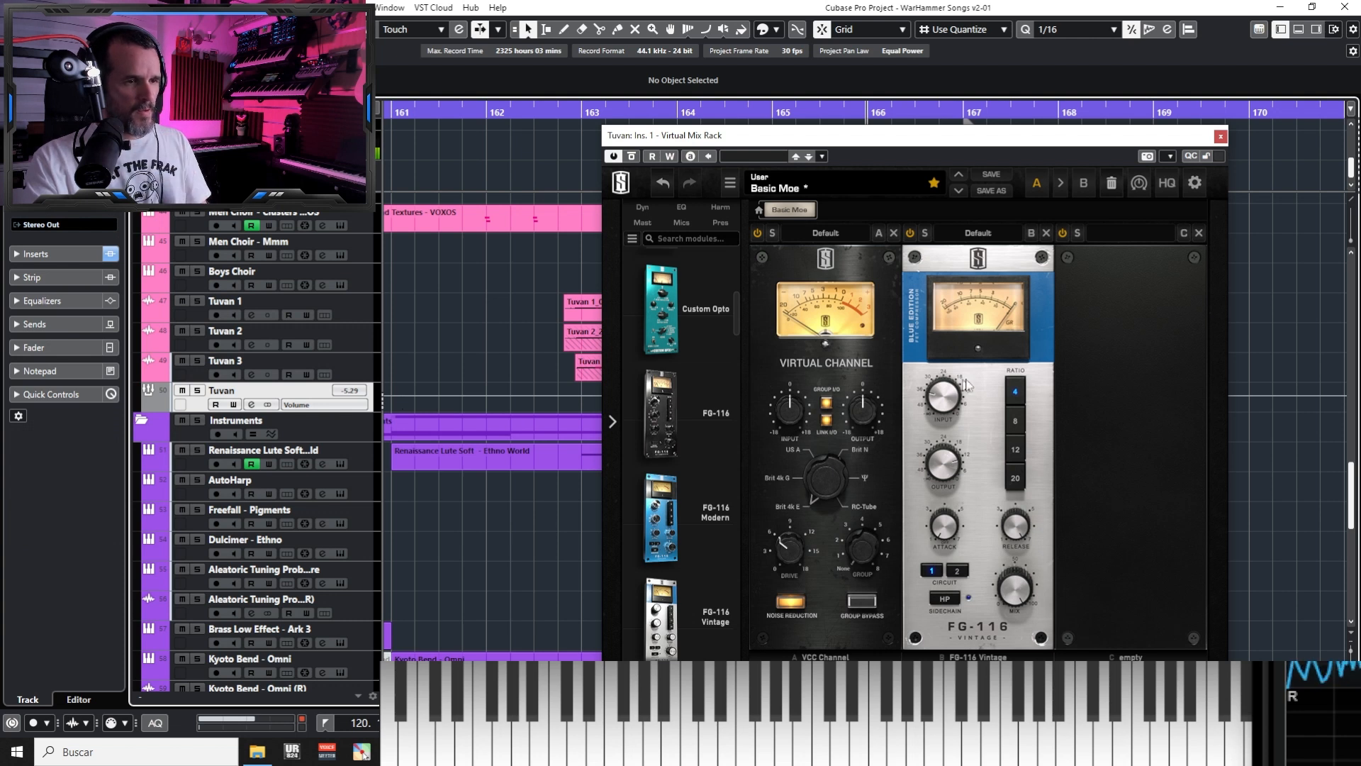
pyautogui.click(322, 309)
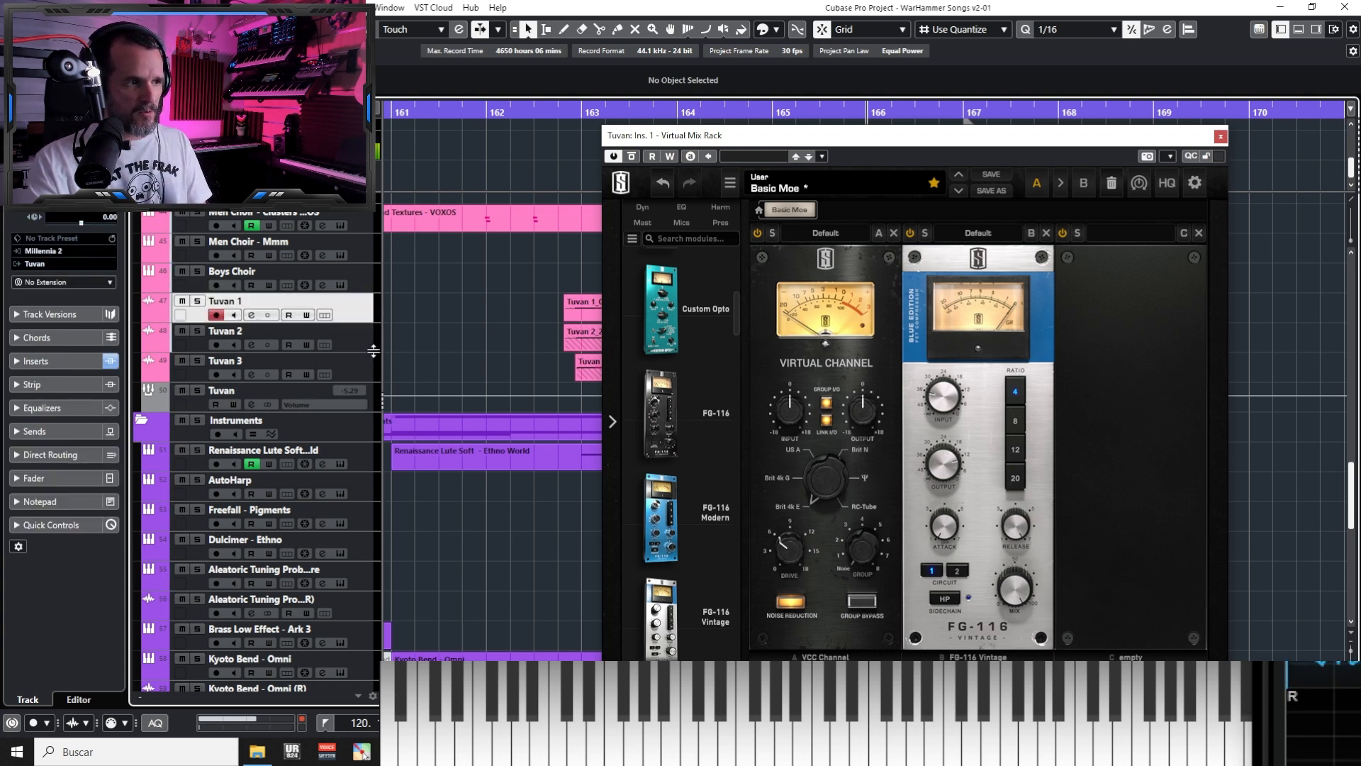
pyautogui.keyDown('shift'); pyautogui.click(368, 380); pyautogui.keyUp('shift')
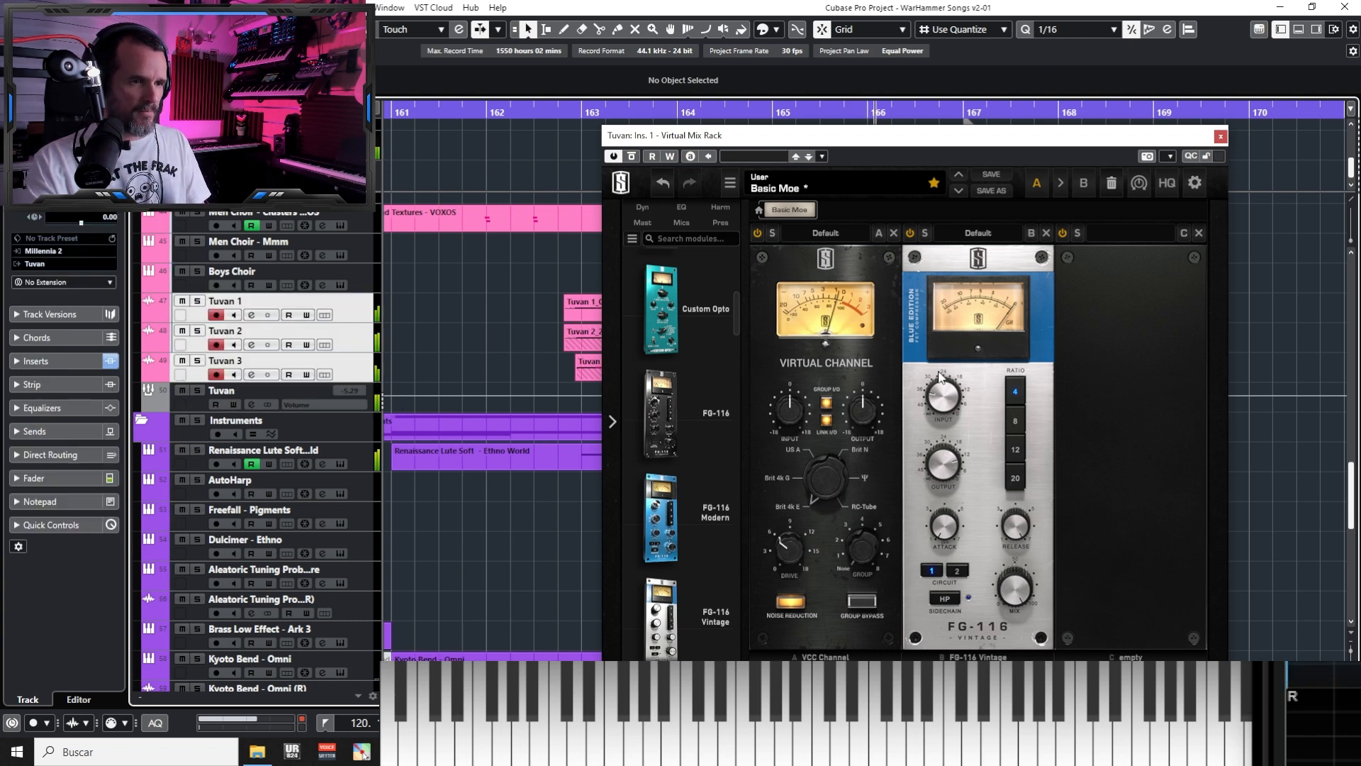
pyautogui.click(573, 112)
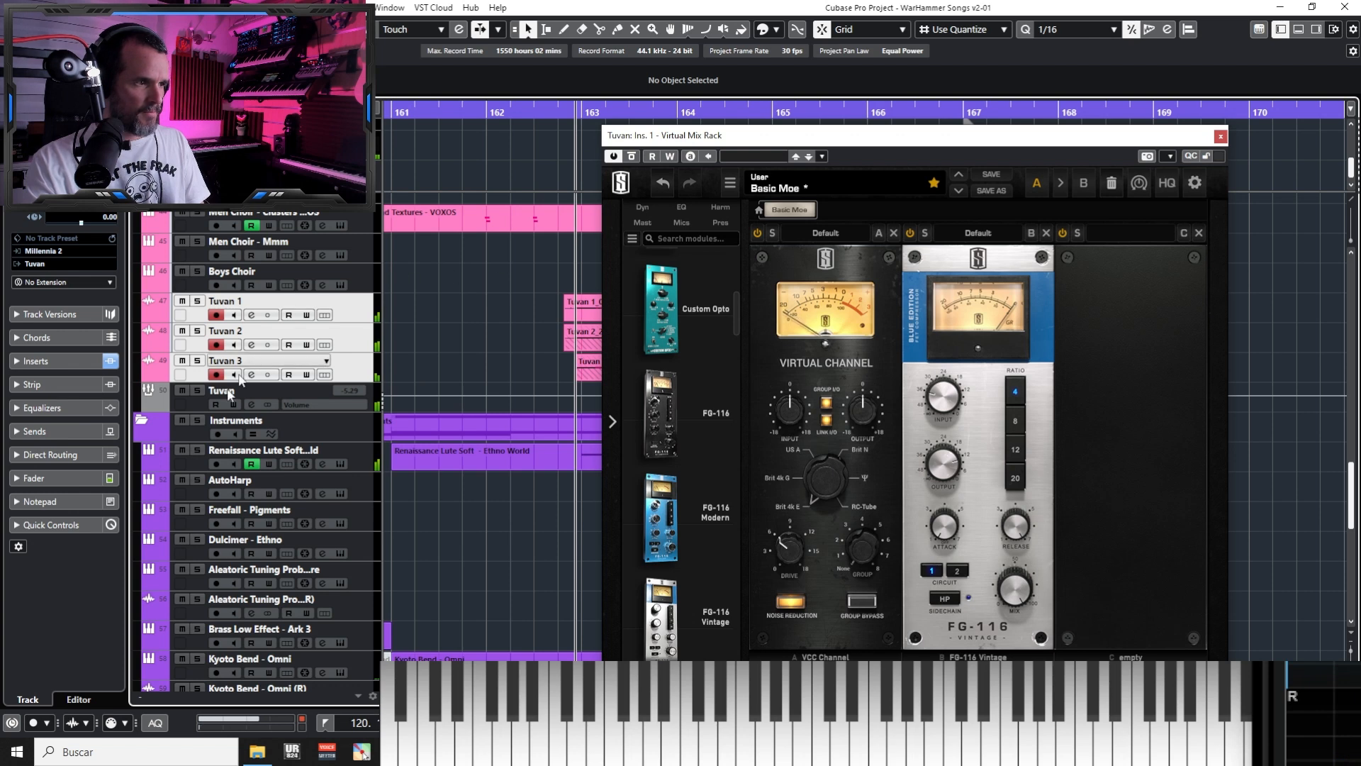
pyautogui.press('s')
# Set the FG-116 Vintage ratio to 12 and adjust its input, output, attack and mix on the Tuvan group
pyautogui.moveTo(948, 403)
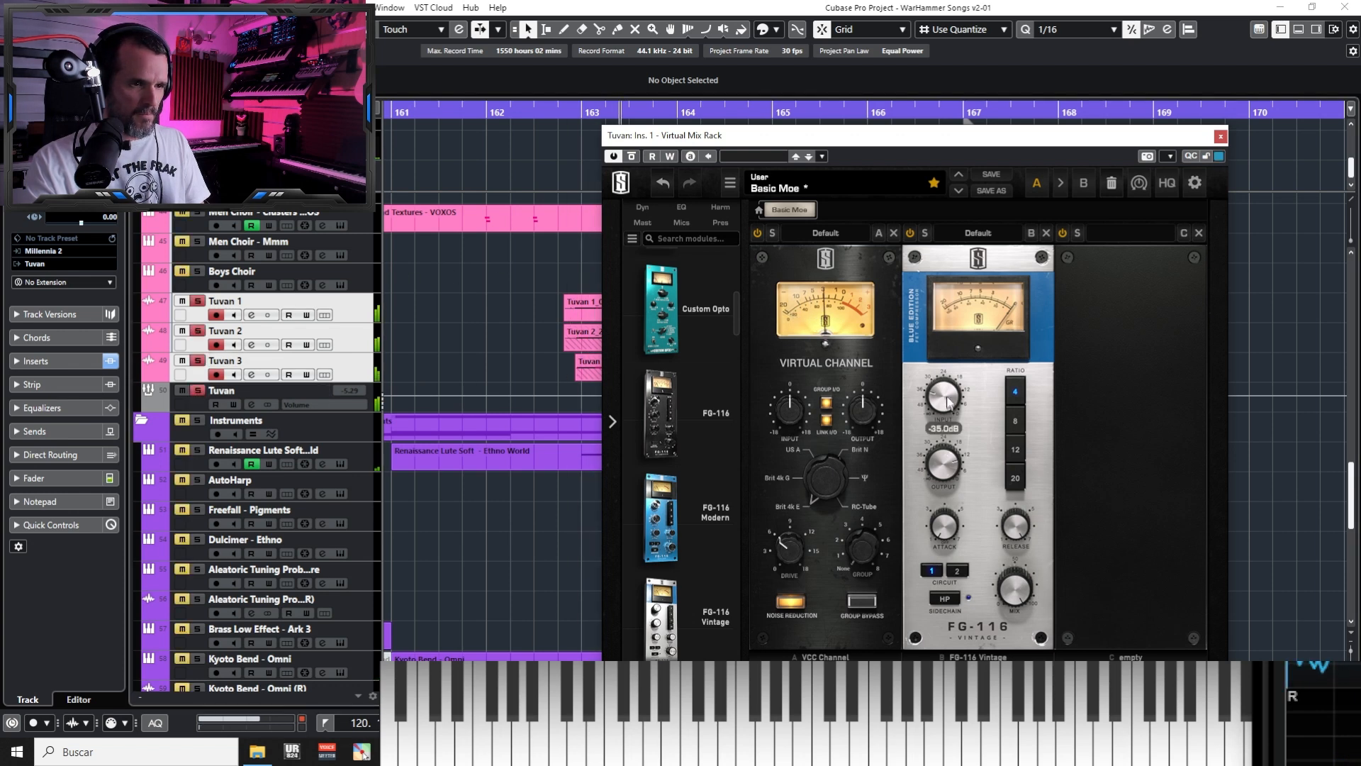
pyautogui.moveTo(945, 453); pyautogui.dragTo(950, 494)
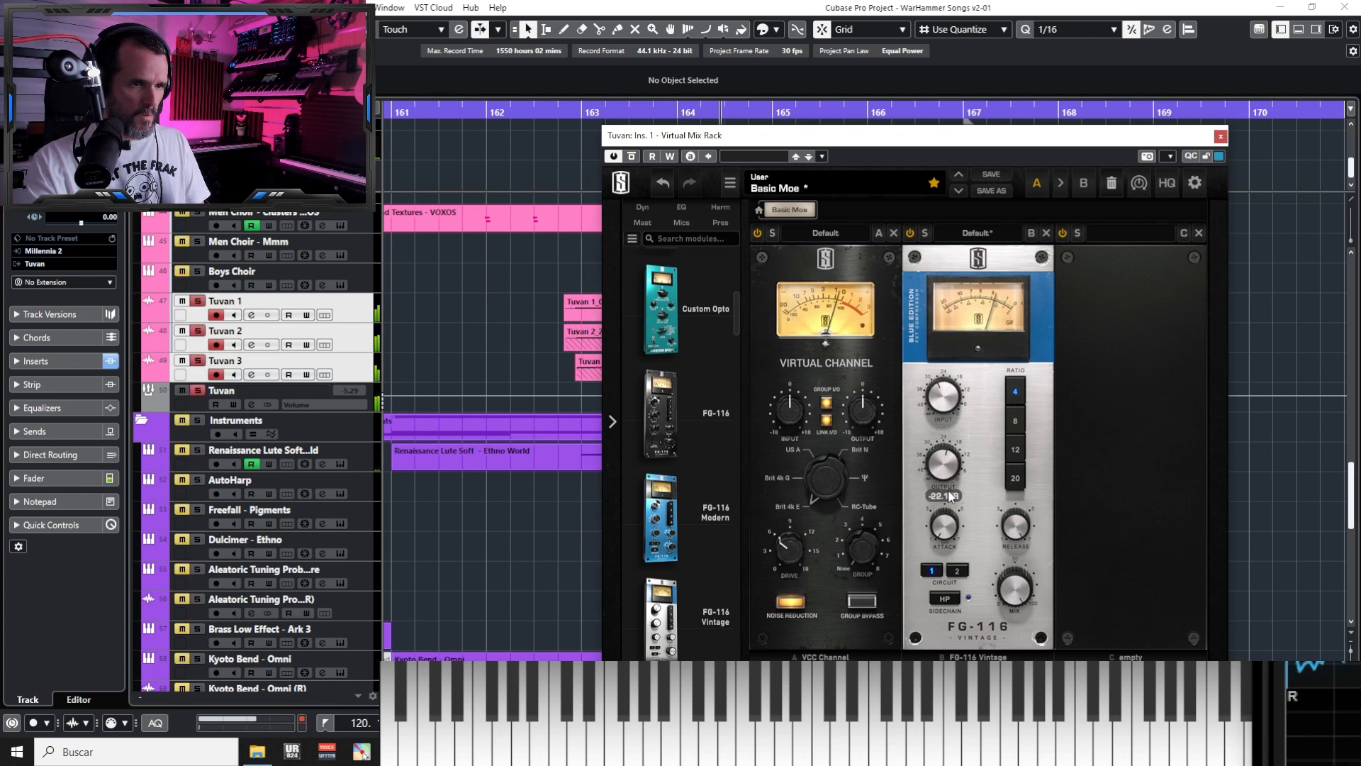
pyautogui.click(1015, 458)
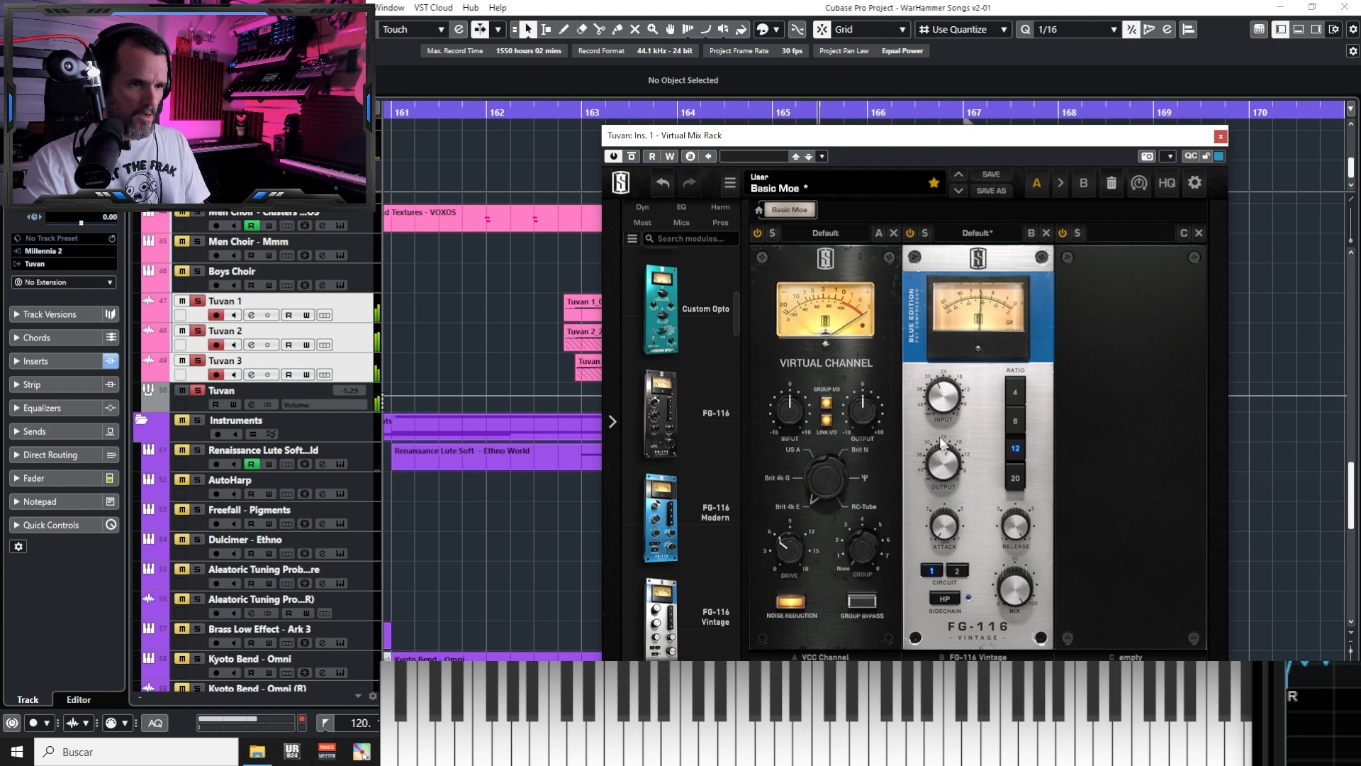
pyautogui.moveTo(944, 530)
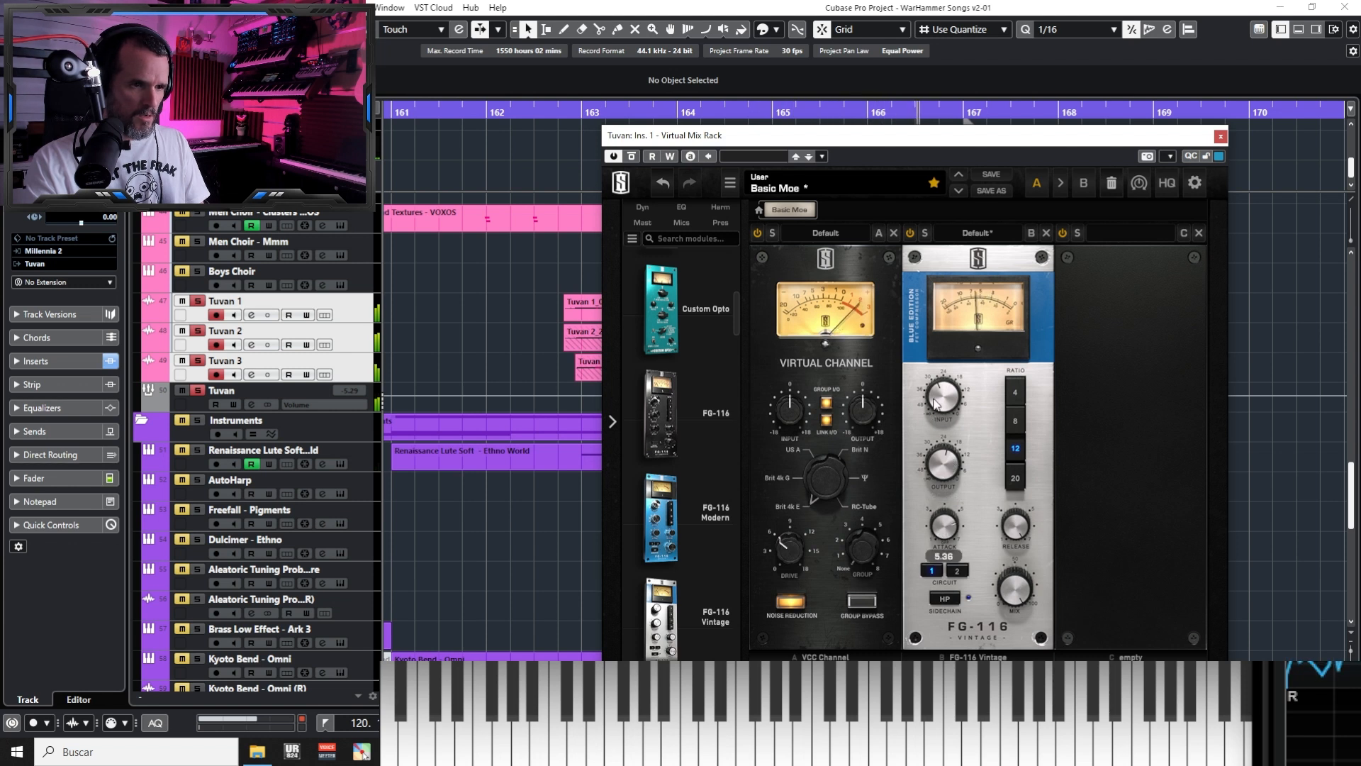
pyautogui.moveTo(1025, 604)
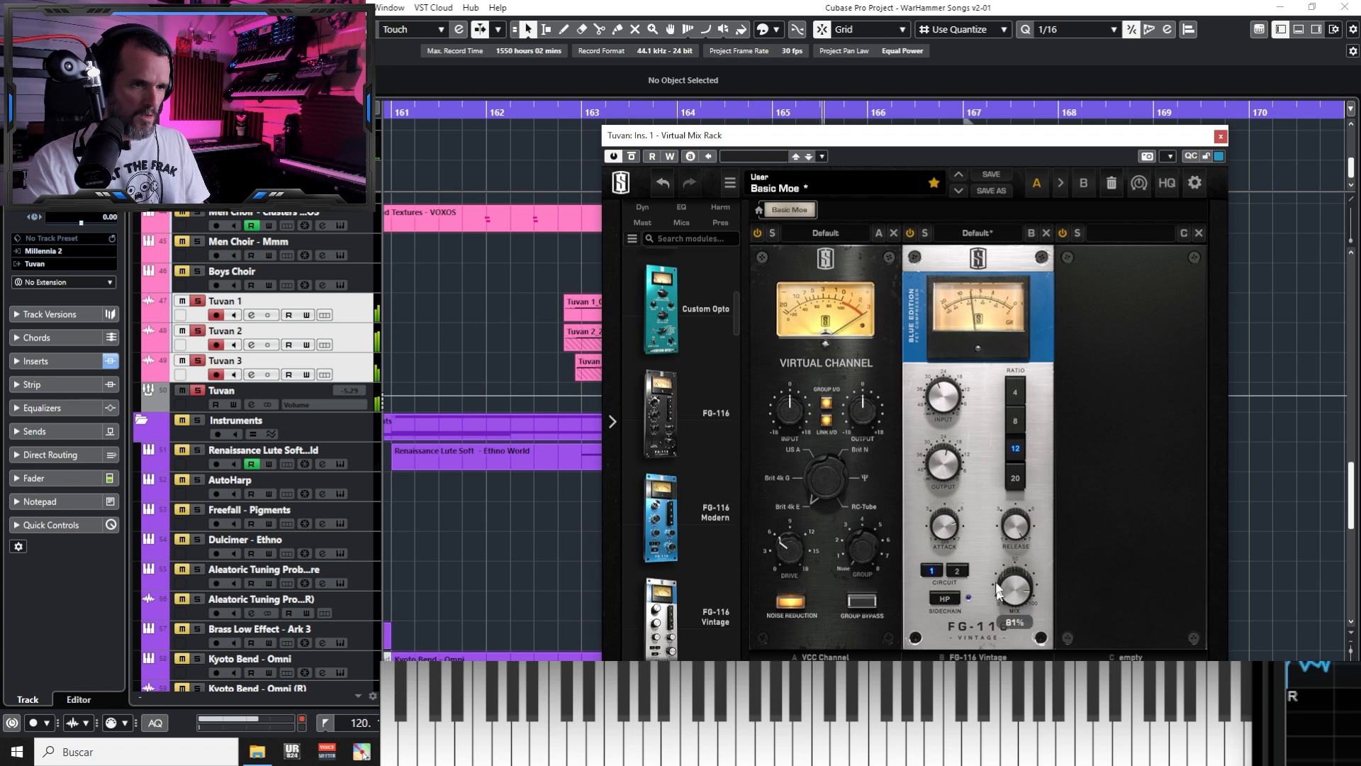
pyautogui.moveTo(943, 398)
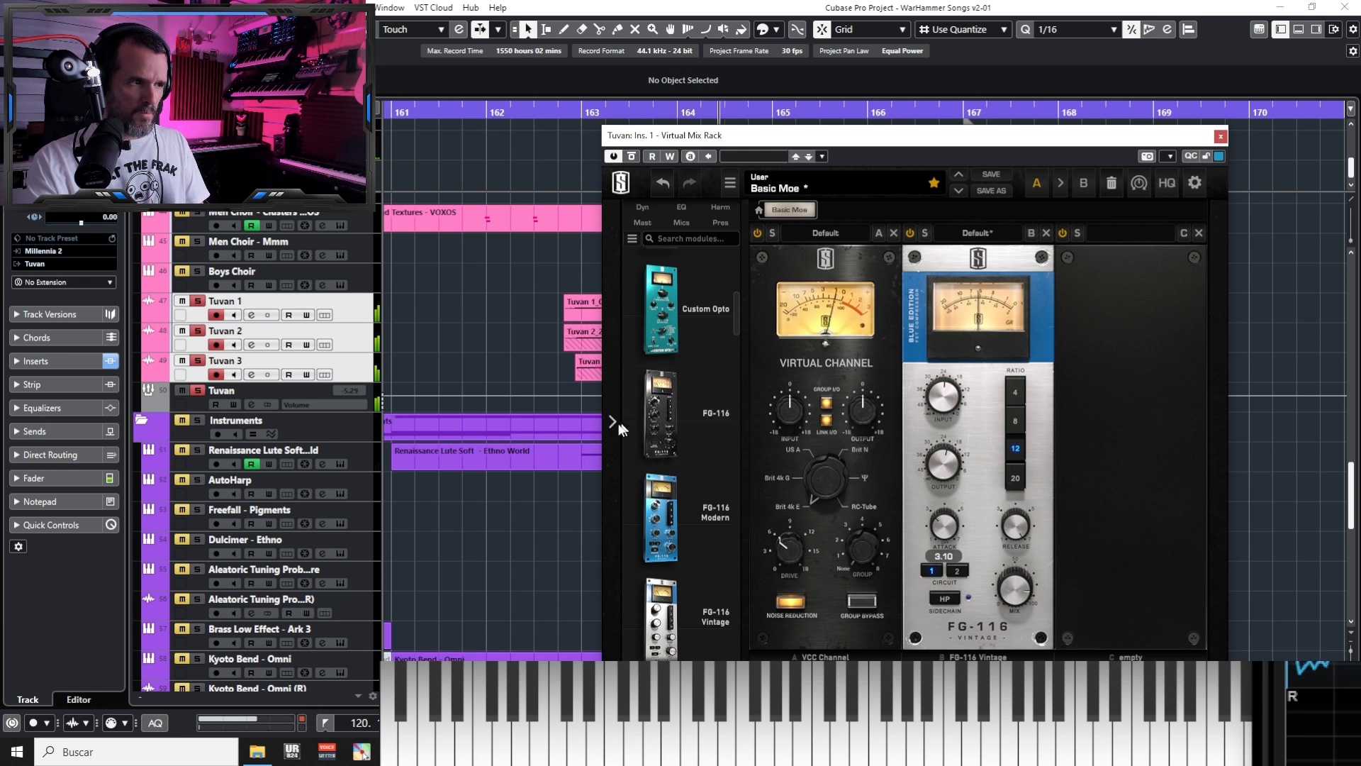
# Compare the Tuvan group with the FG-116 bypassed and active while trimming its output, and unsolo the Tuvan tracks
pyautogui.click(911, 233)
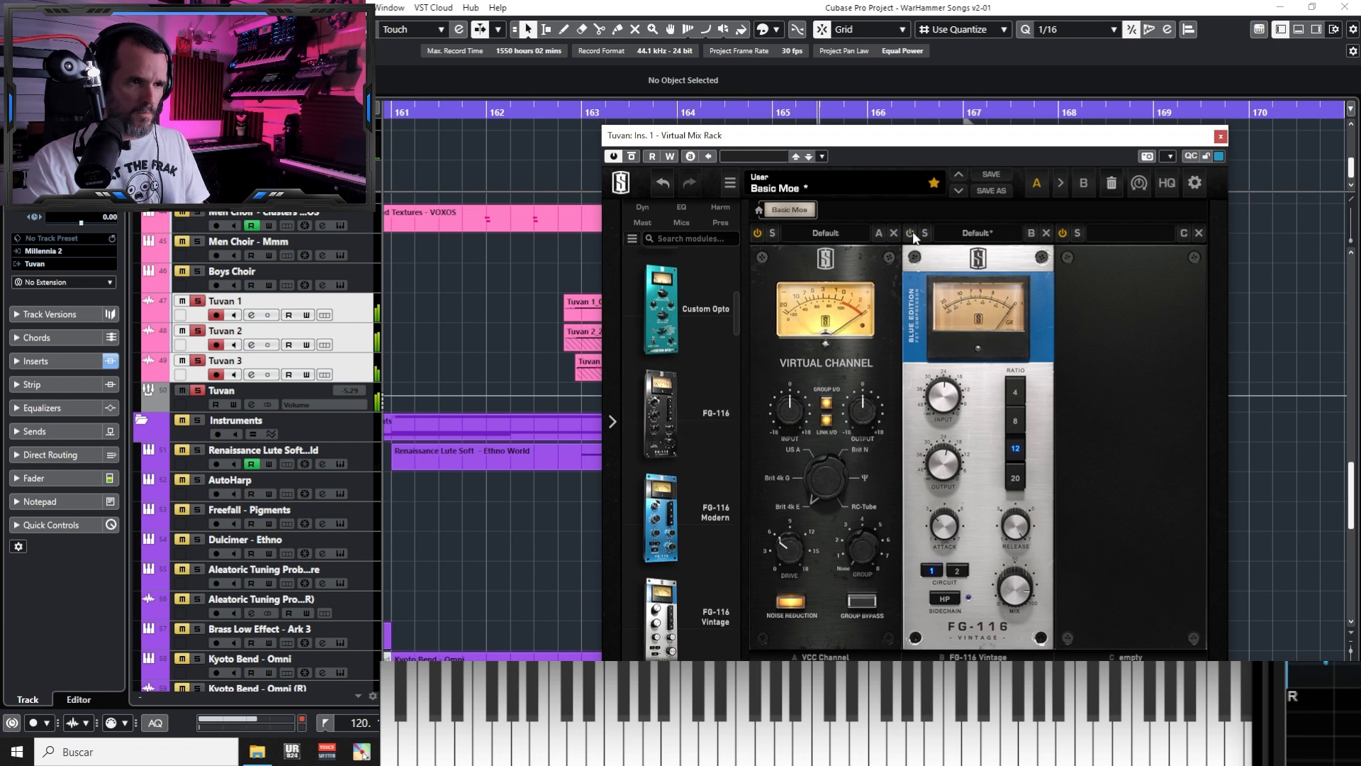
pyautogui.click(911, 234)
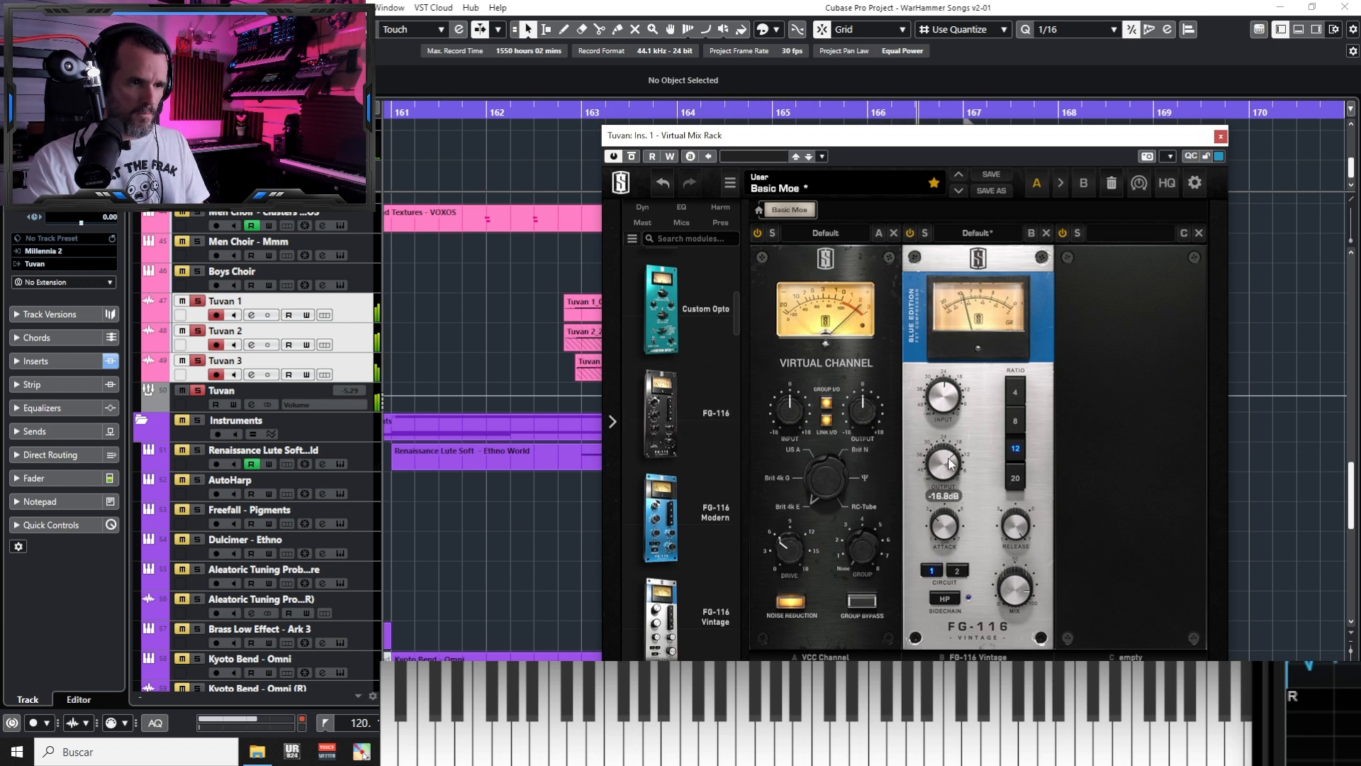
pyautogui.click(910, 234)
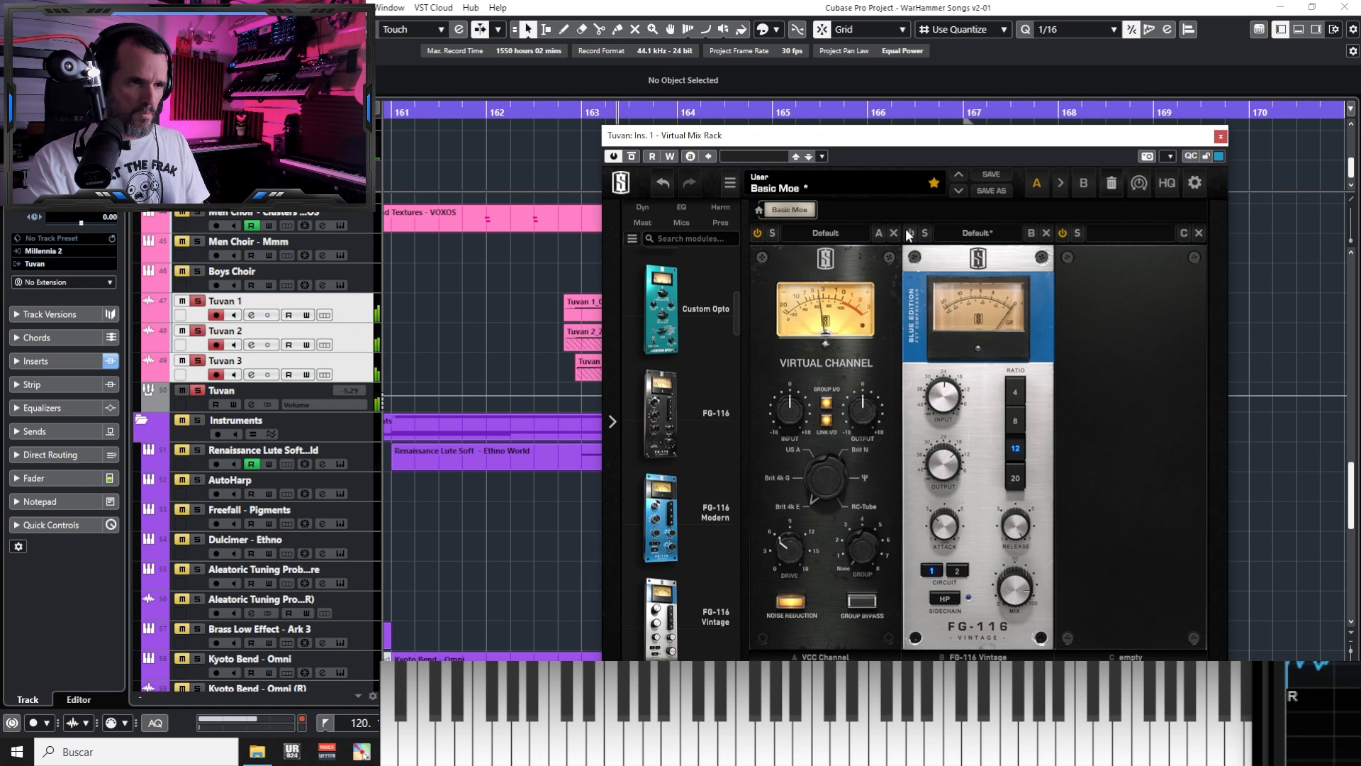
pyautogui.click(908, 232)
pyautogui.moveTo(947, 477)
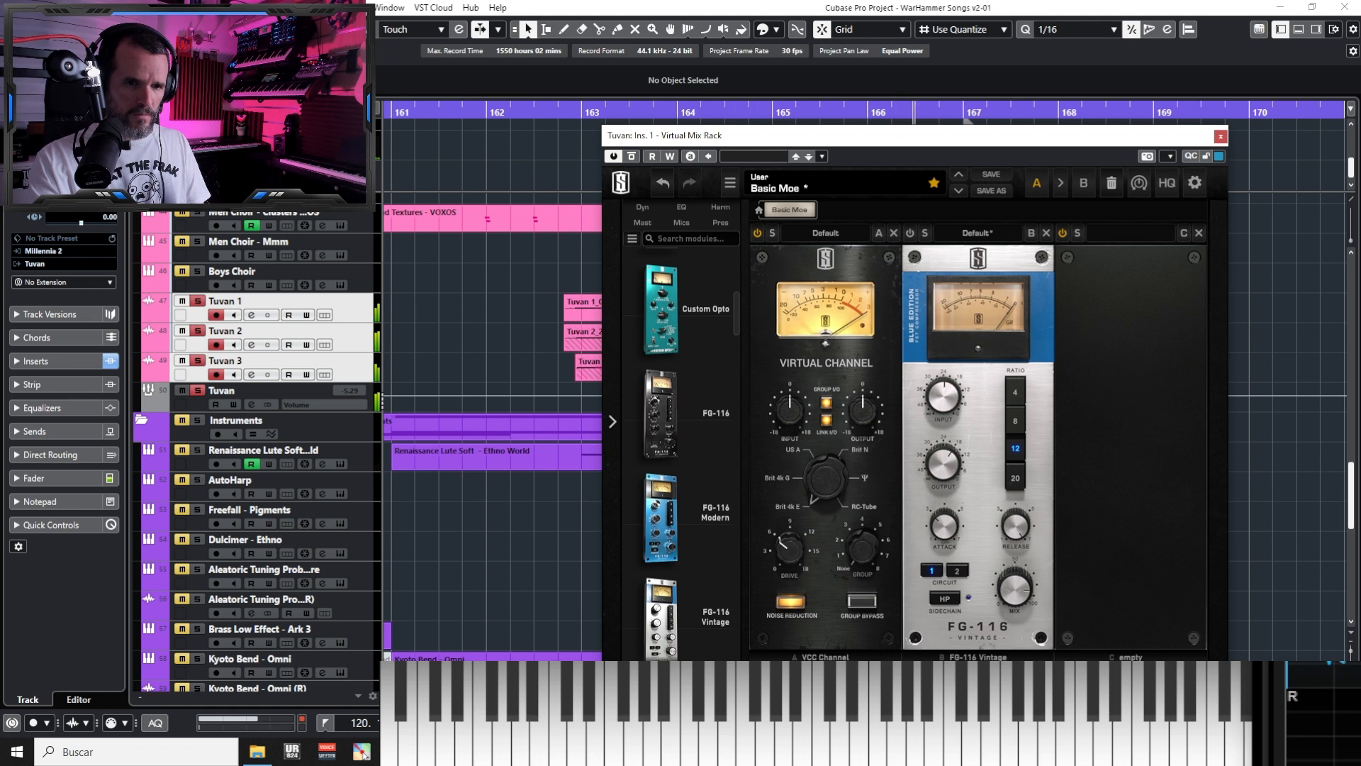
pyautogui.click(1221, 137)
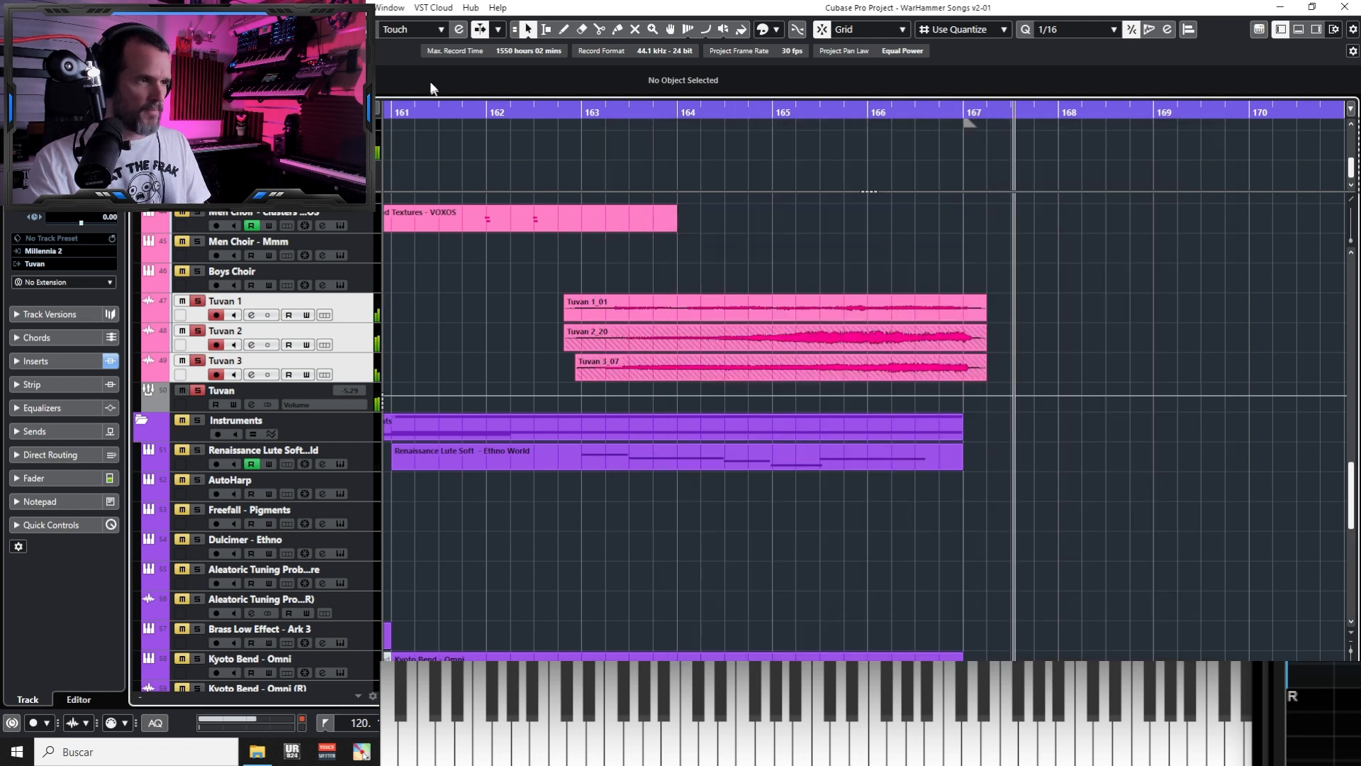
pyautogui.press('s')
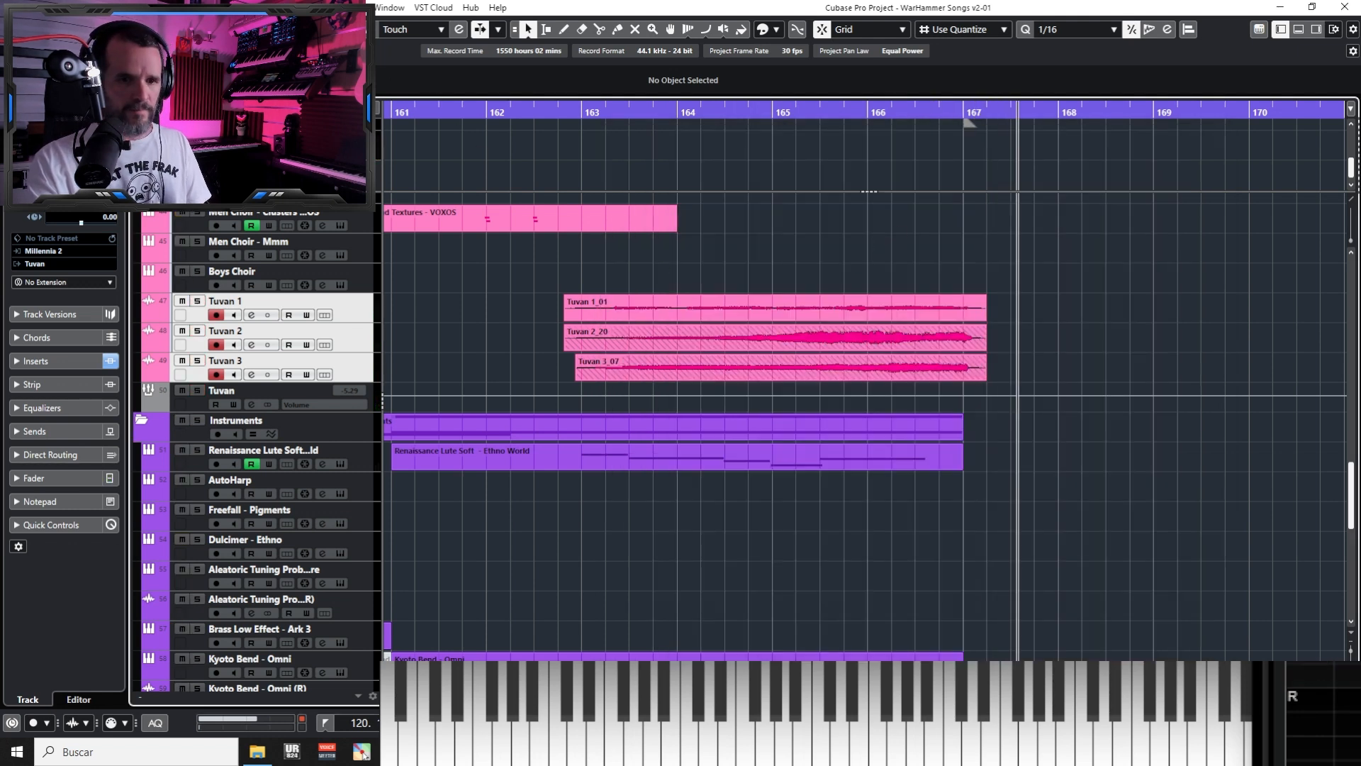
# Add bx_shredspread to the Tuvan group's second insert and set Shred to 6% and Spread to 200% while auditioning the soloed takes
pyautogui.click(385, 113)
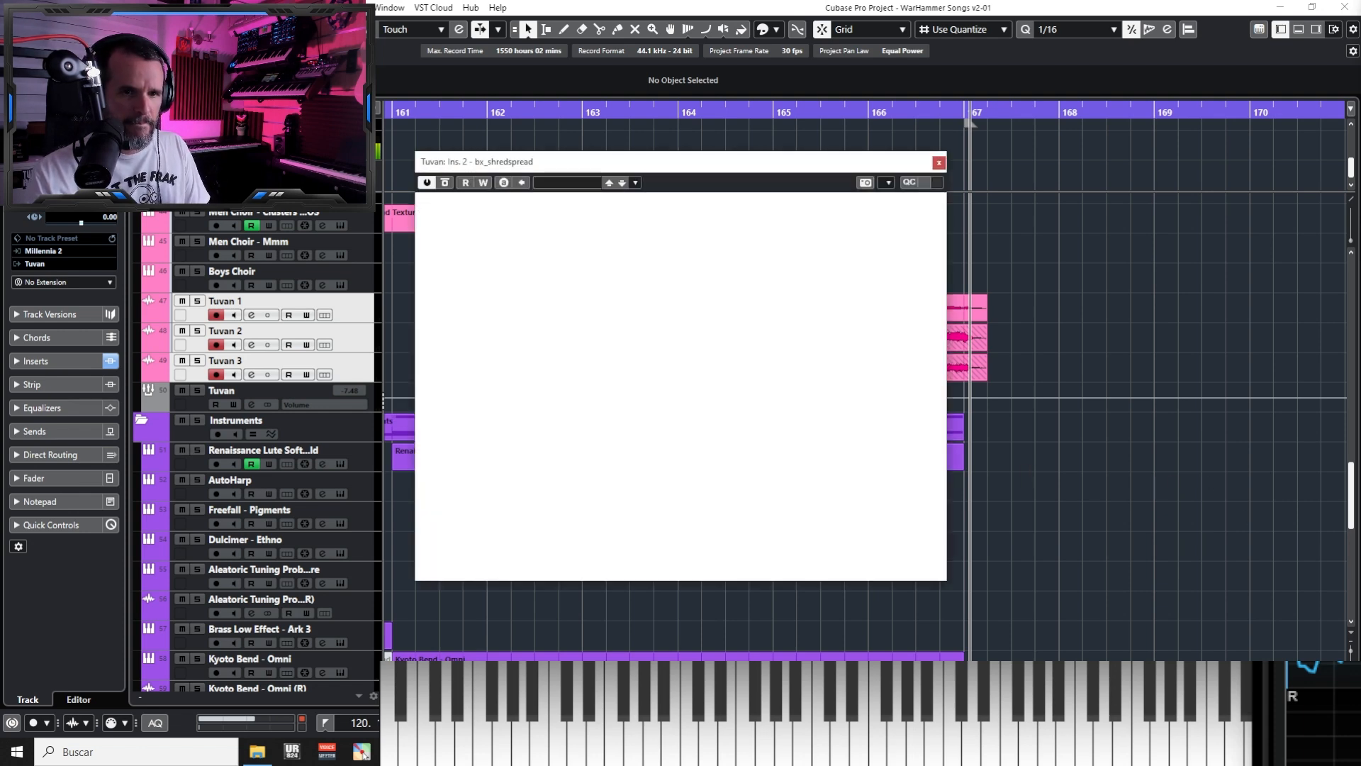
pyautogui.press('KP_Subtract')
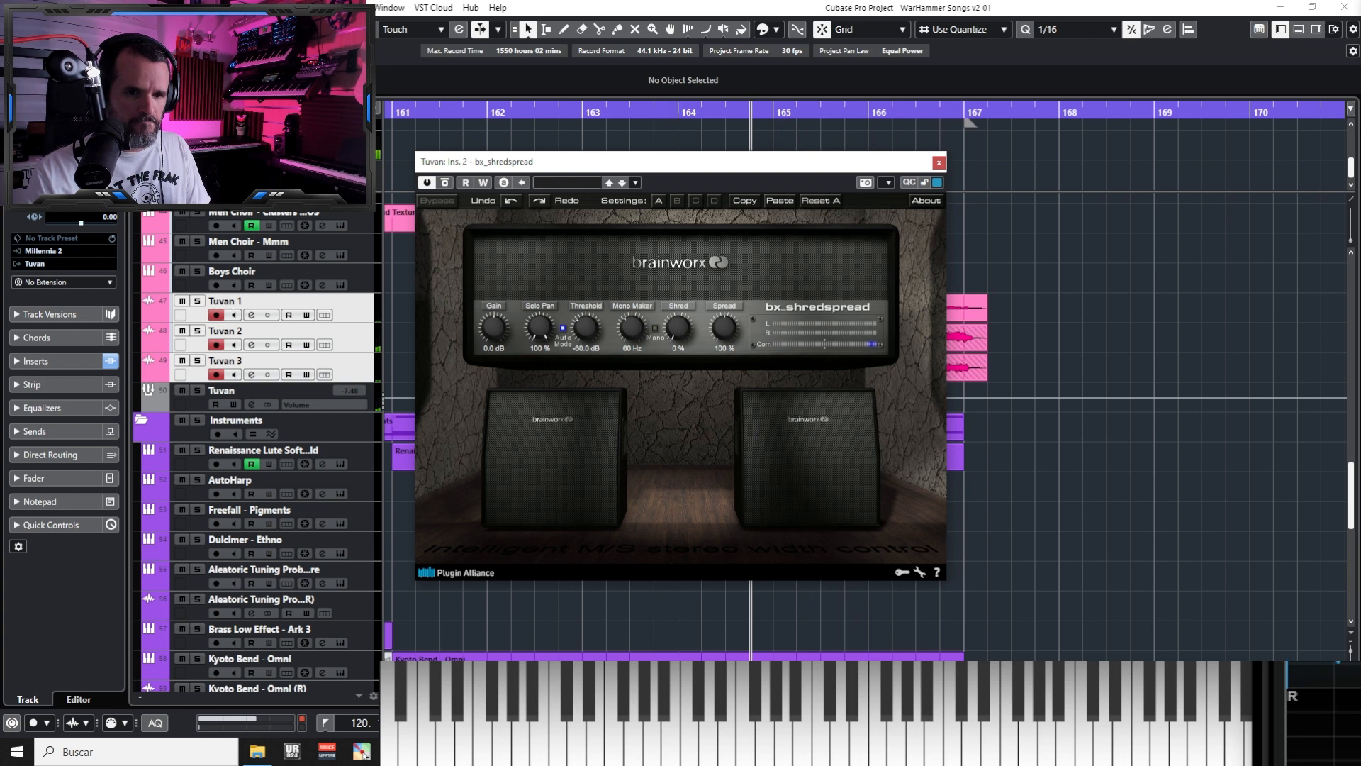
pyautogui.press('s')
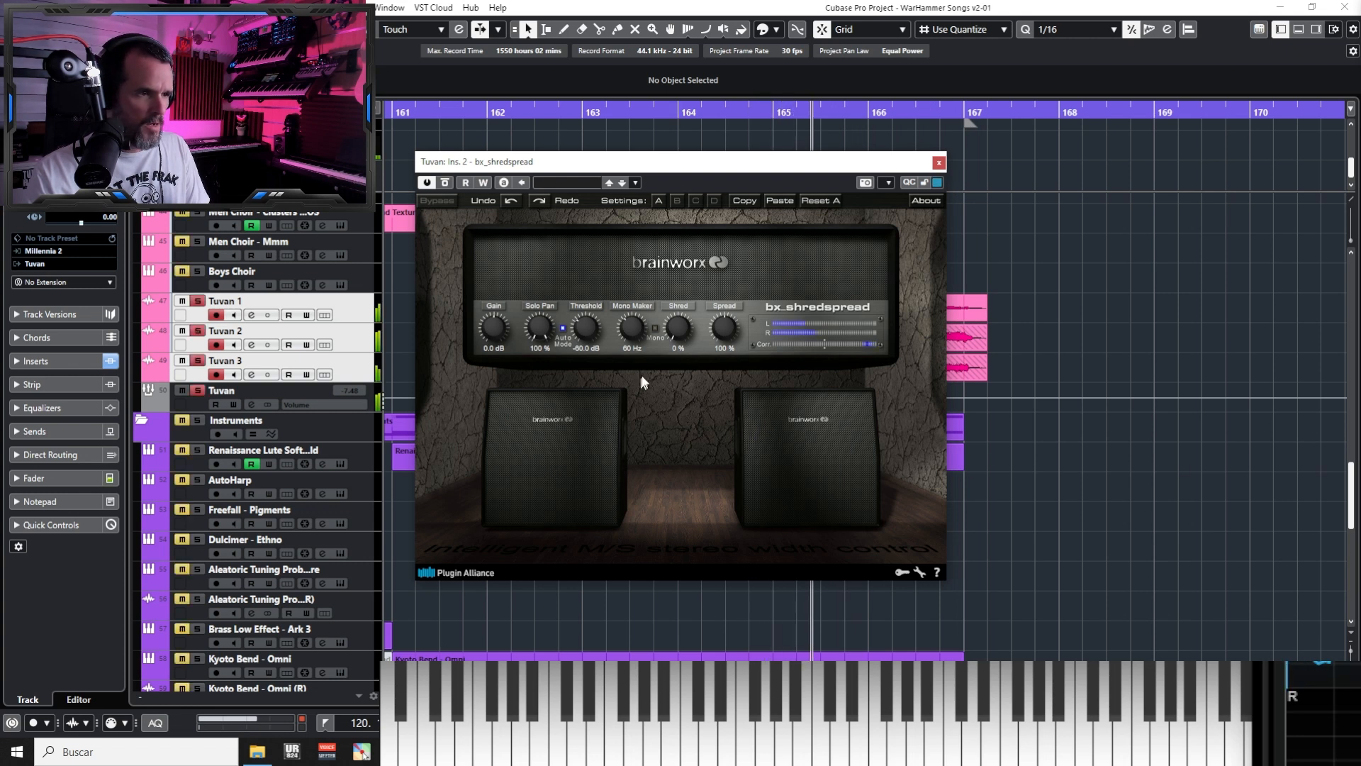
pyautogui.moveTo(677, 329); pyautogui.dragTo(681, 278)
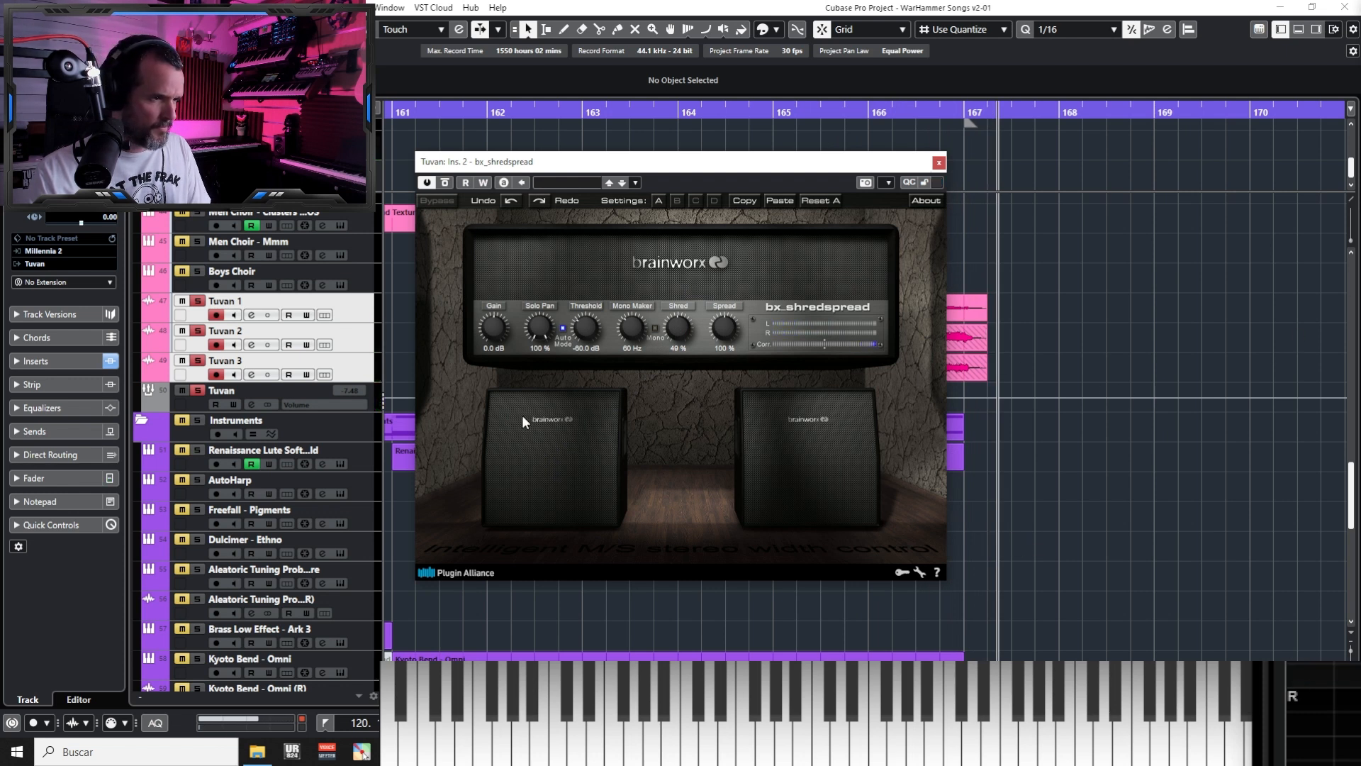
pyautogui.click(475, 111)
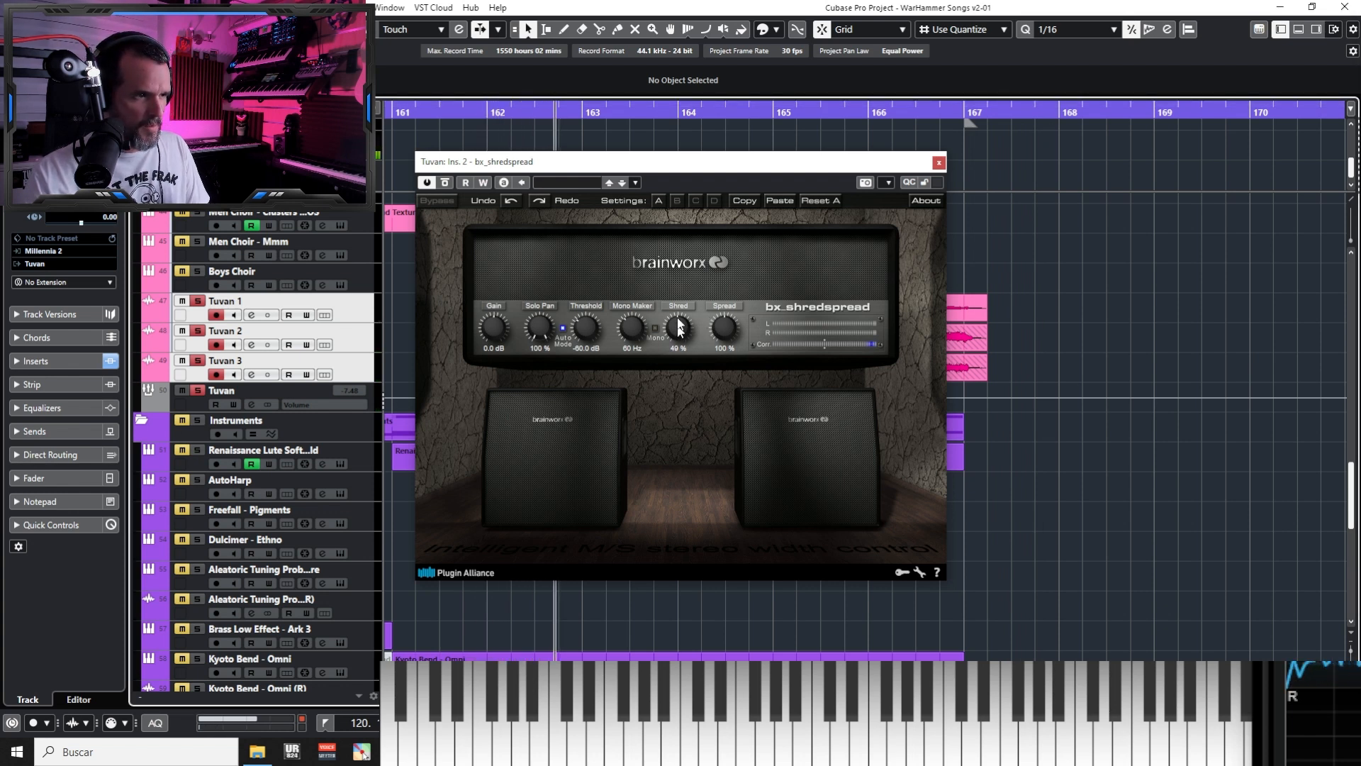
pyautogui.moveTo(679, 338); pyautogui.dragTo(728, 304)
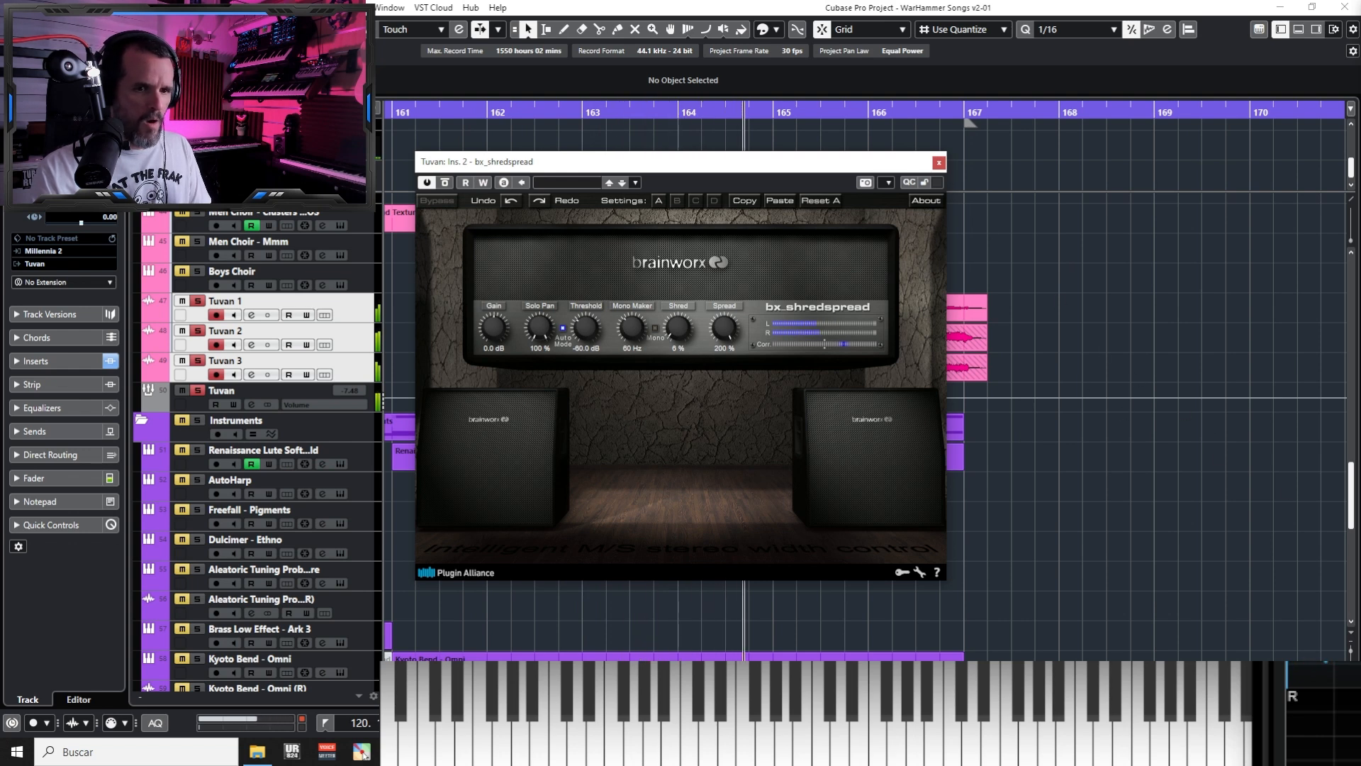
pyautogui.click(939, 164)
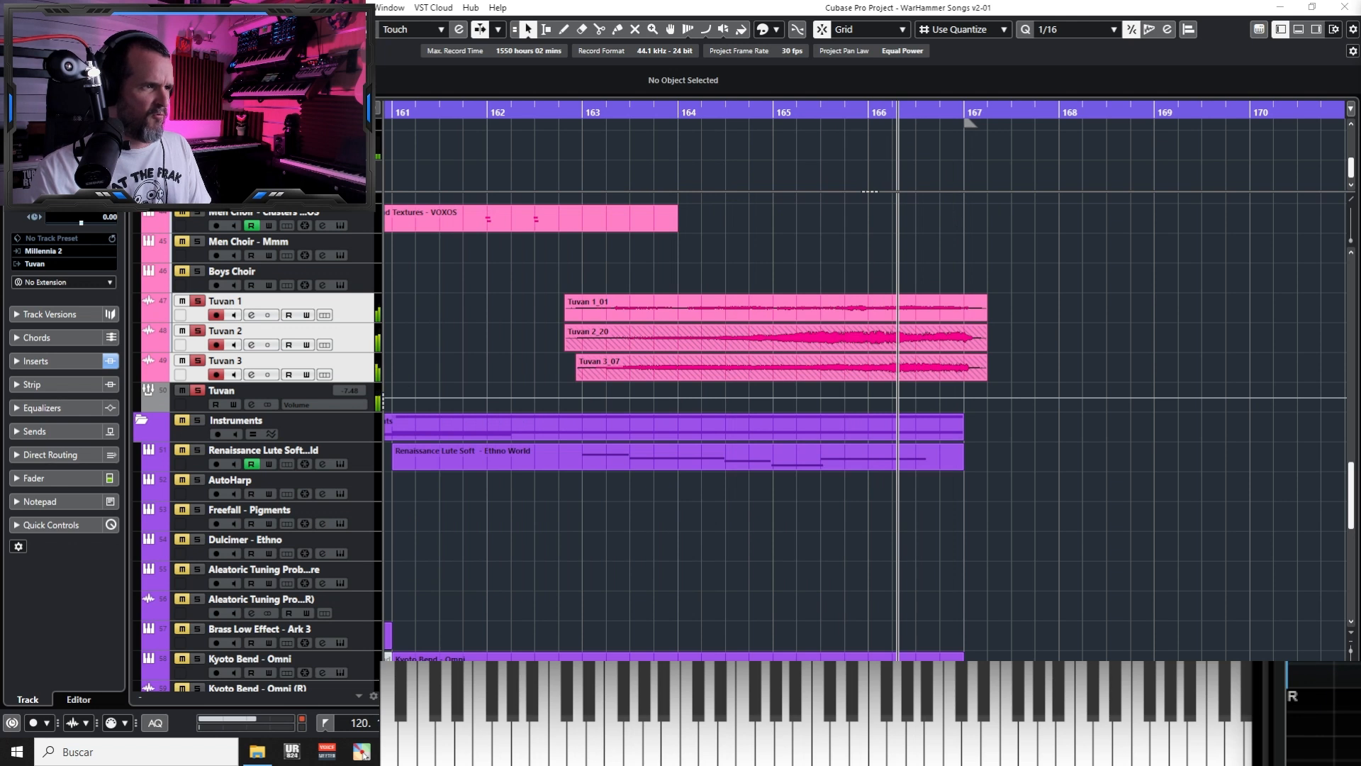
# Unsolo the Tuvan tracks and play them within the full arrangement up to bar 167
pyautogui.click(301, 29)
pyautogui.click(474, 372)
pyautogui.press('space')
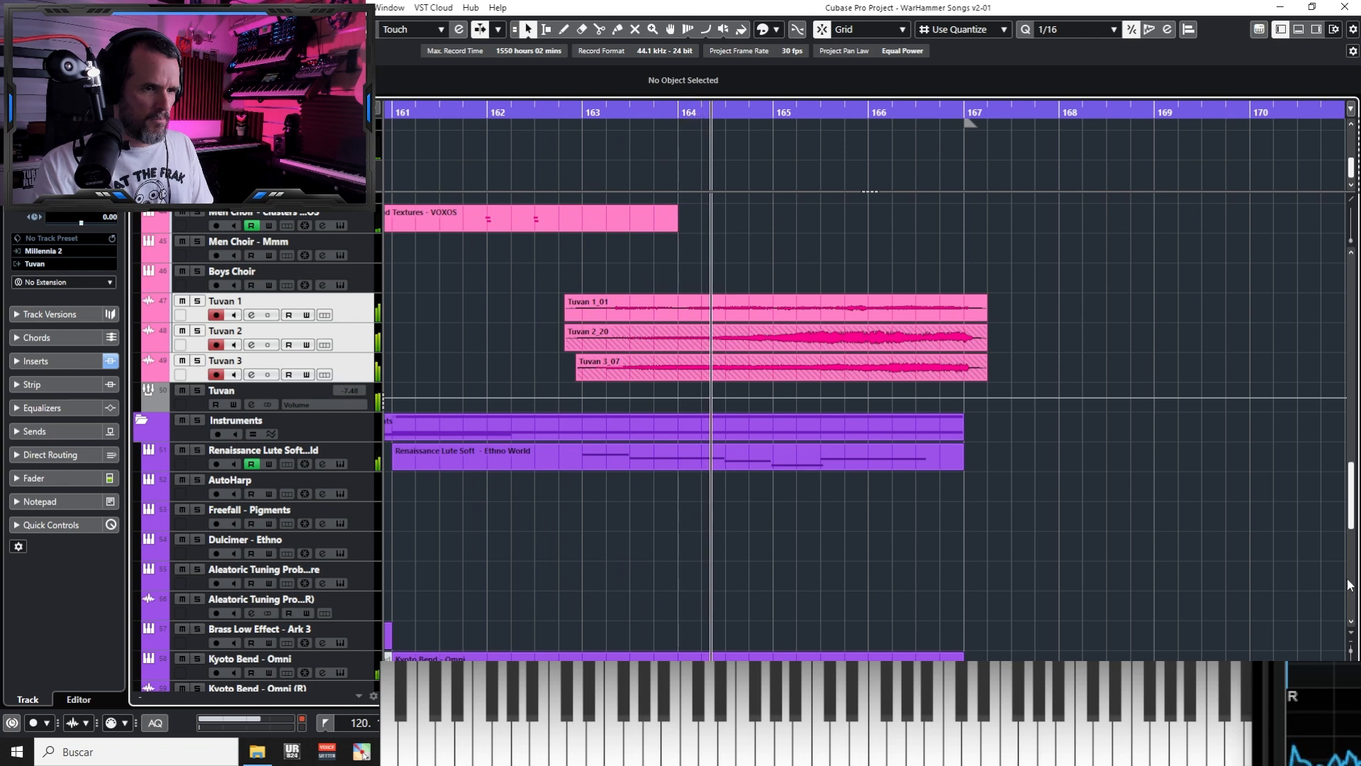
pyautogui.press('g')
pyautogui.press('g')
pyautogui.press('g')
pyautogui.press('g')
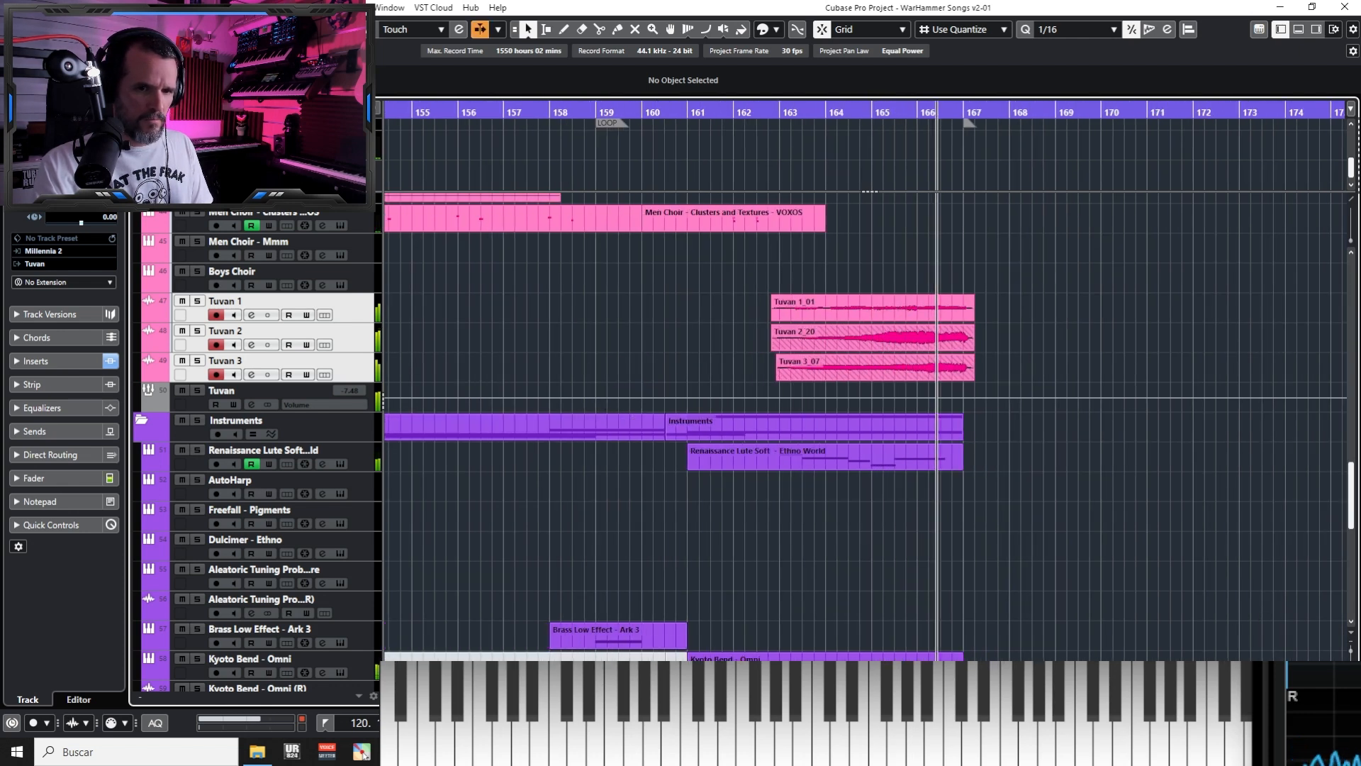
pyautogui.press('space')
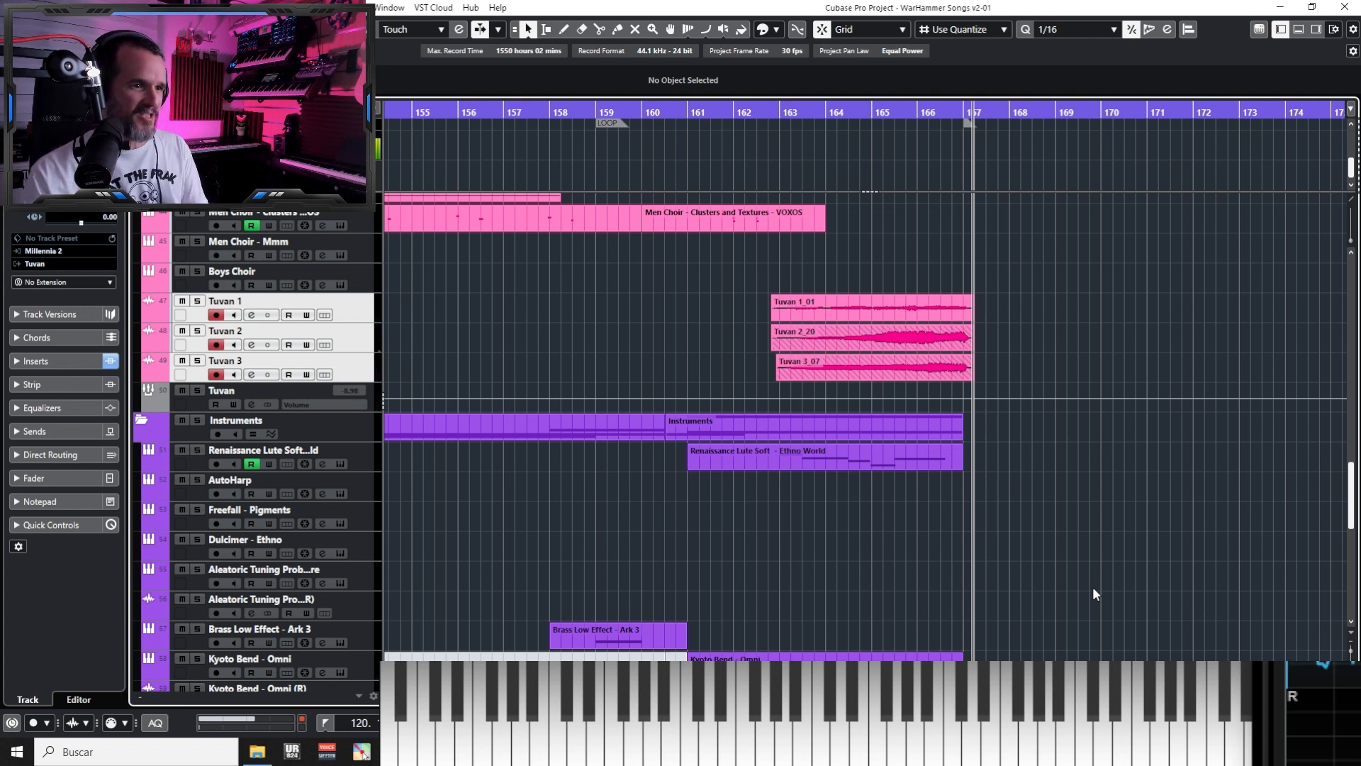
# Extend the start of the Tuvan 3 clip to line up with the starts of the Tuvan 1 and Tuvan 2 clips
pyautogui.click(596, 134)
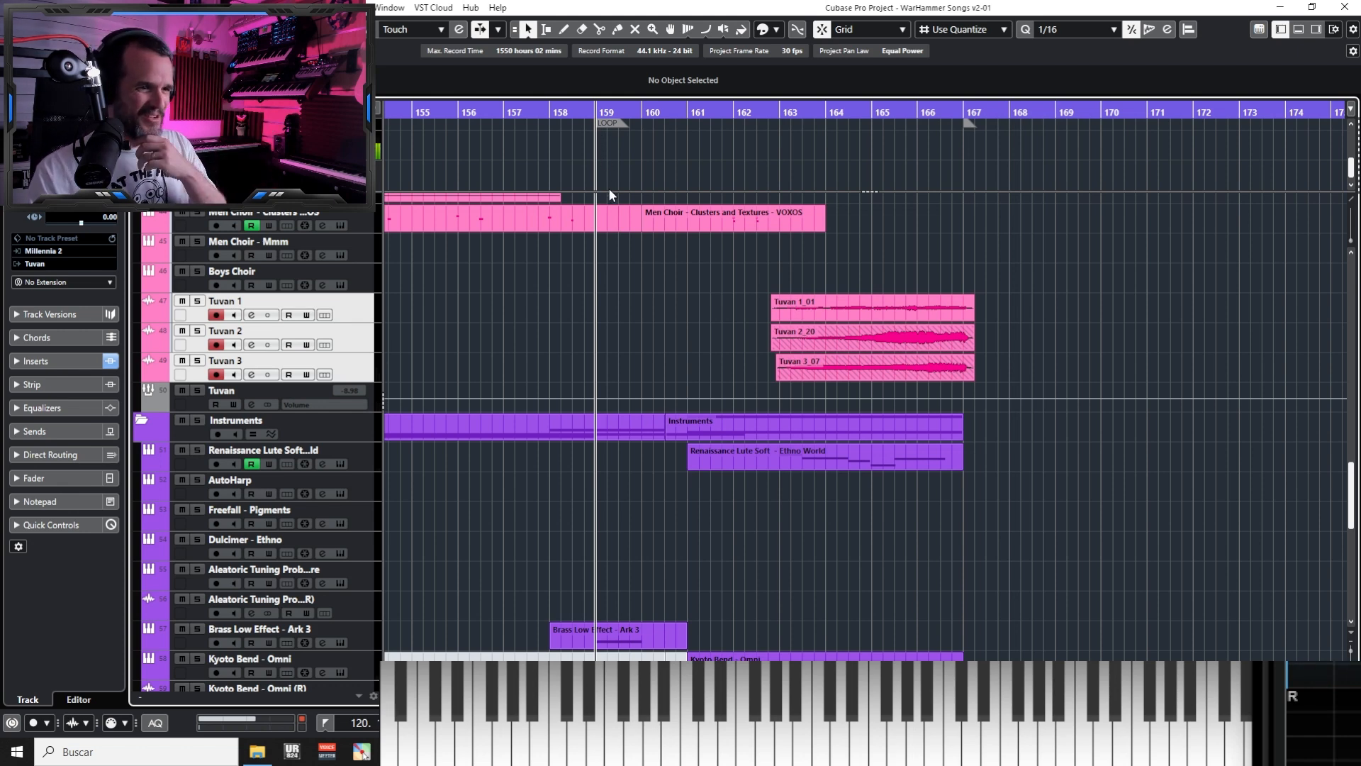
pyautogui.moveTo(777, 378); pyautogui.dragTo(771, 378)
pyautogui.press('h')
# Play the full arrangement from about bar 157 past the end of the Tuvan clips, and deselect the Tuvan 3 clip
pyautogui.press('g')
pyautogui.press('g')
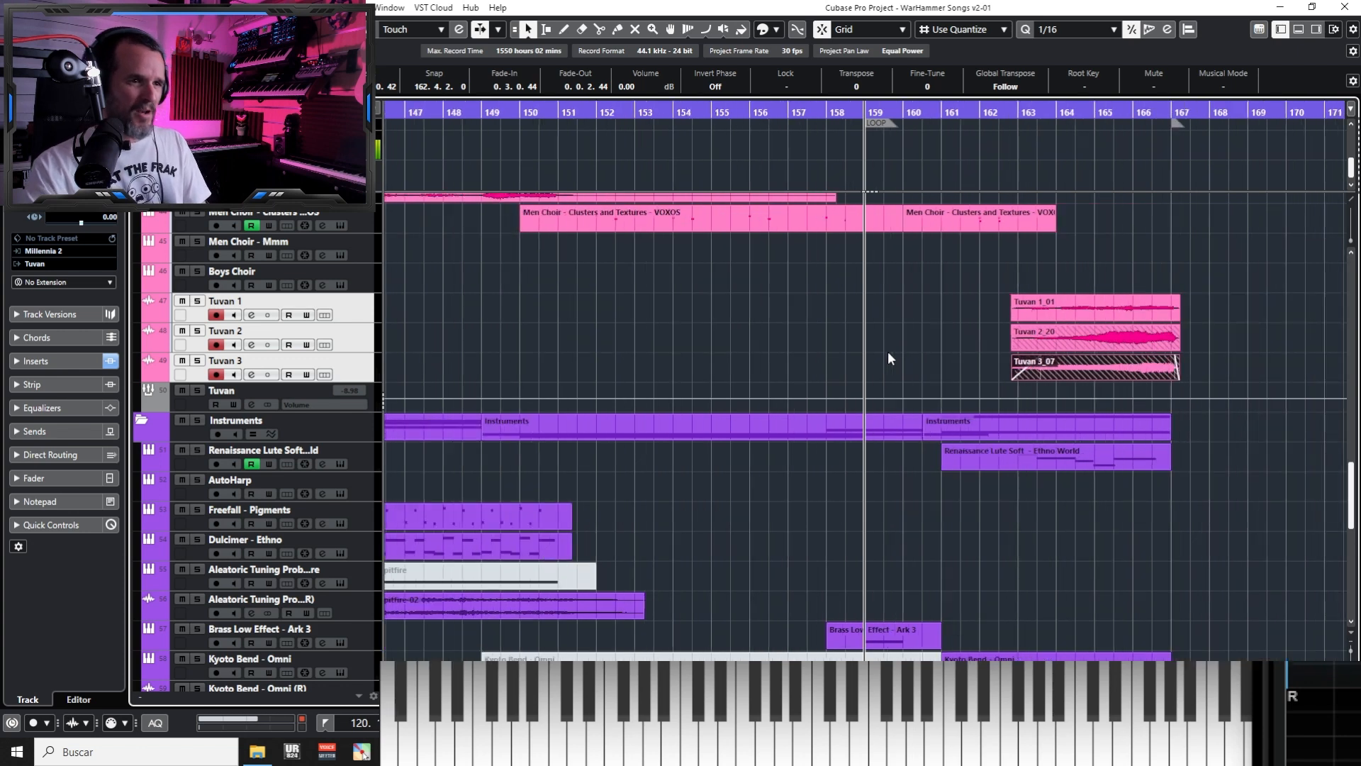
pyautogui.click(817, 113)
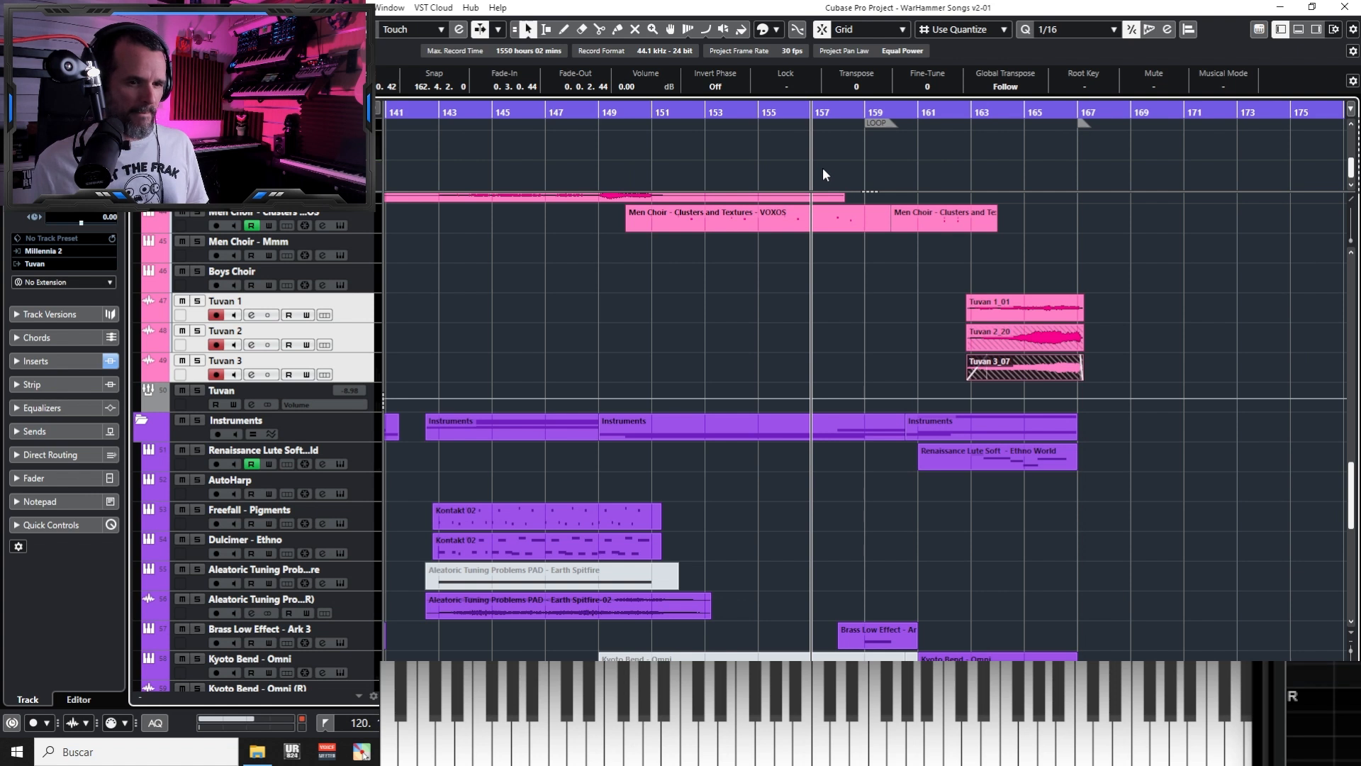
pyautogui.press('space')
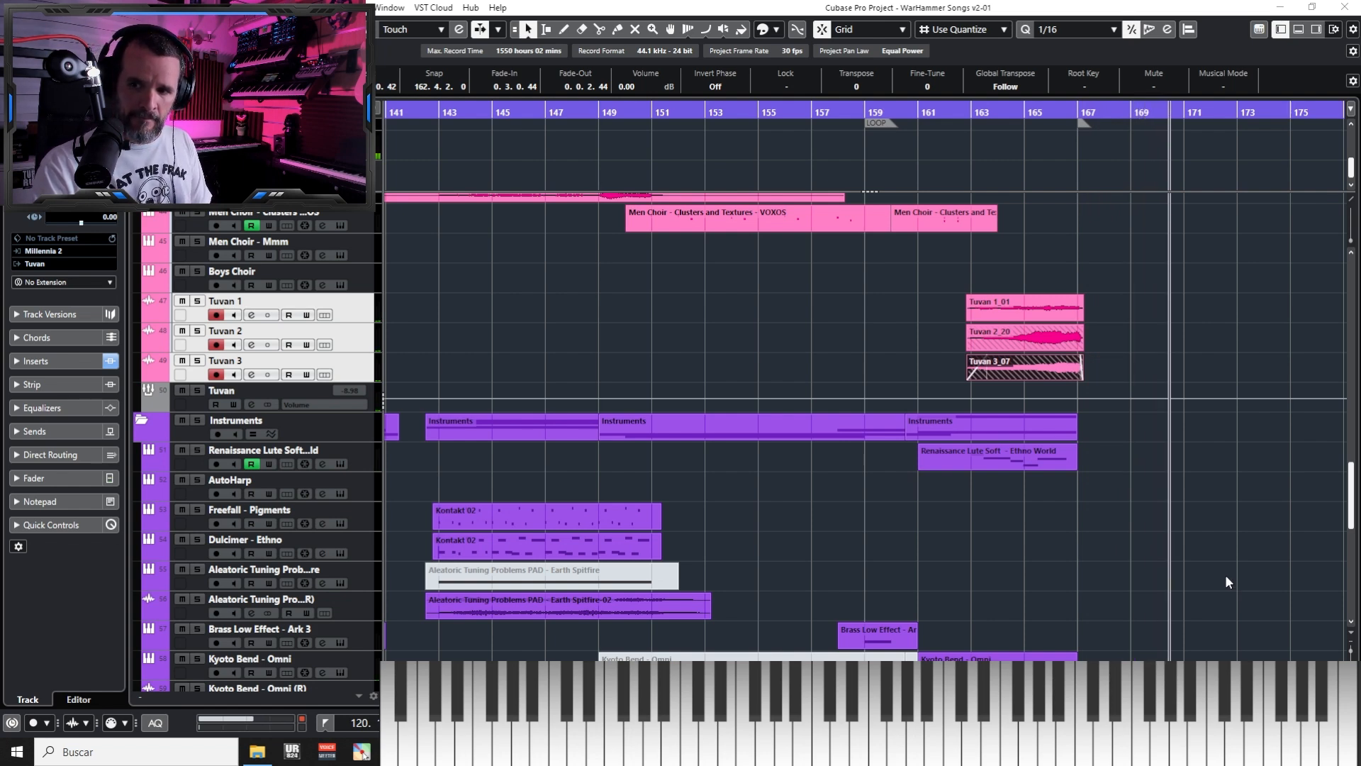
pyautogui.click(1135, 506)
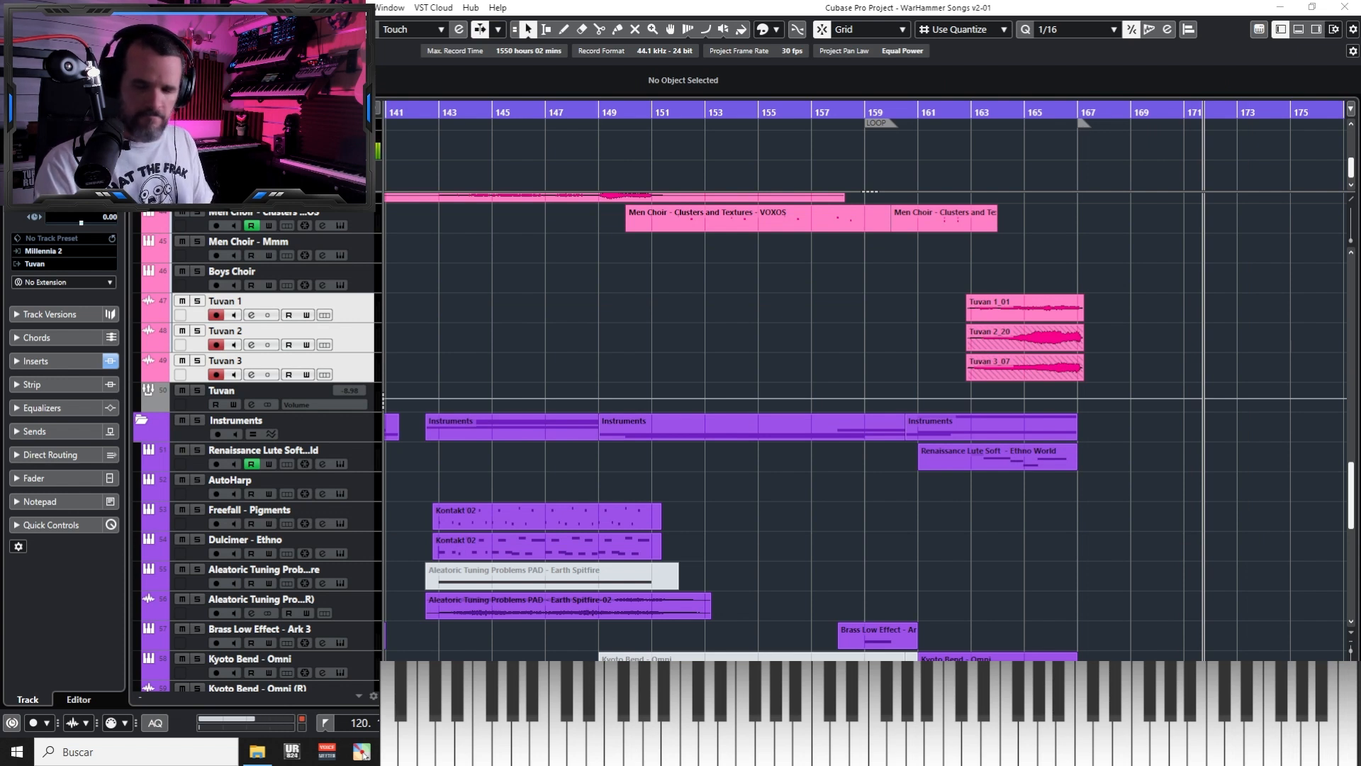
# Replay the Tuvan section from about bar 163 with the three Tuvan tracks soloed and examine their clips up close
pyautogui.click(979, 113)
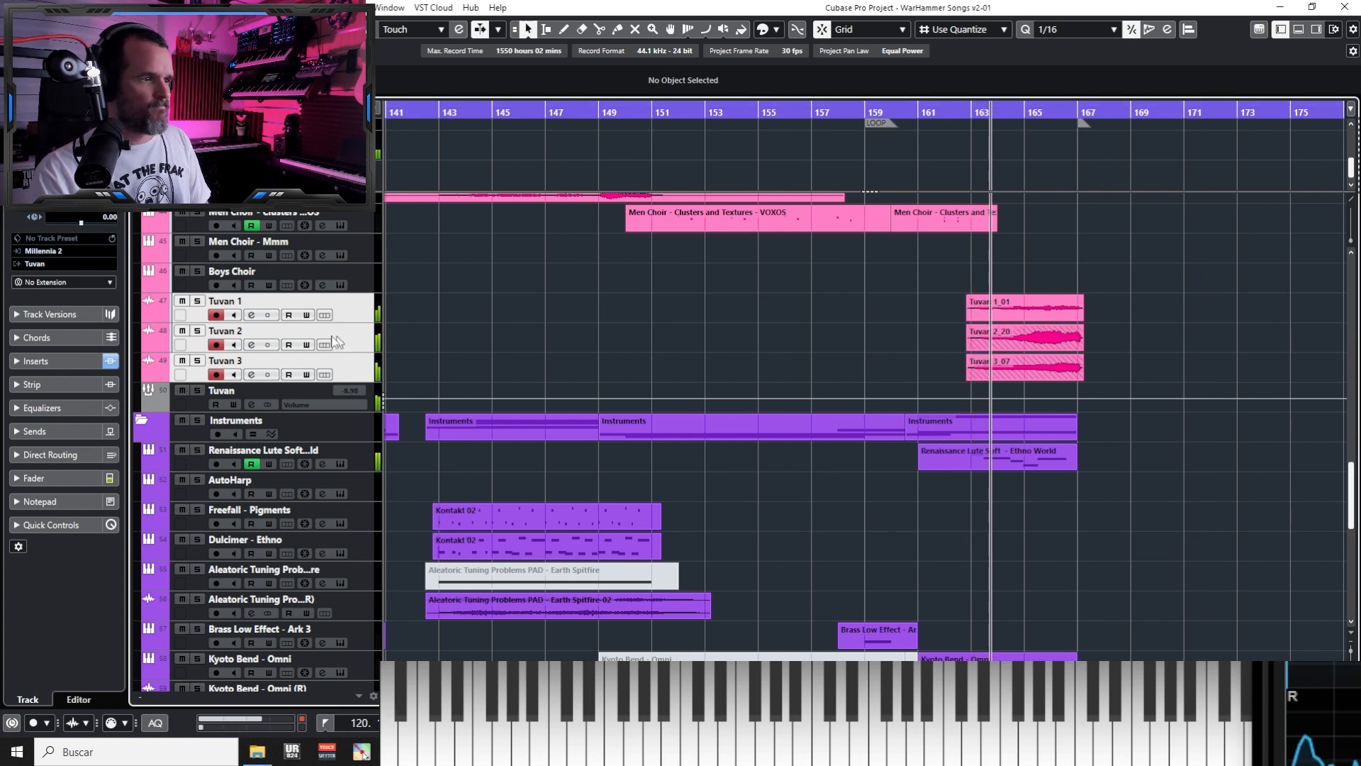
pyautogui.press('s')
pyautogui.press('space')
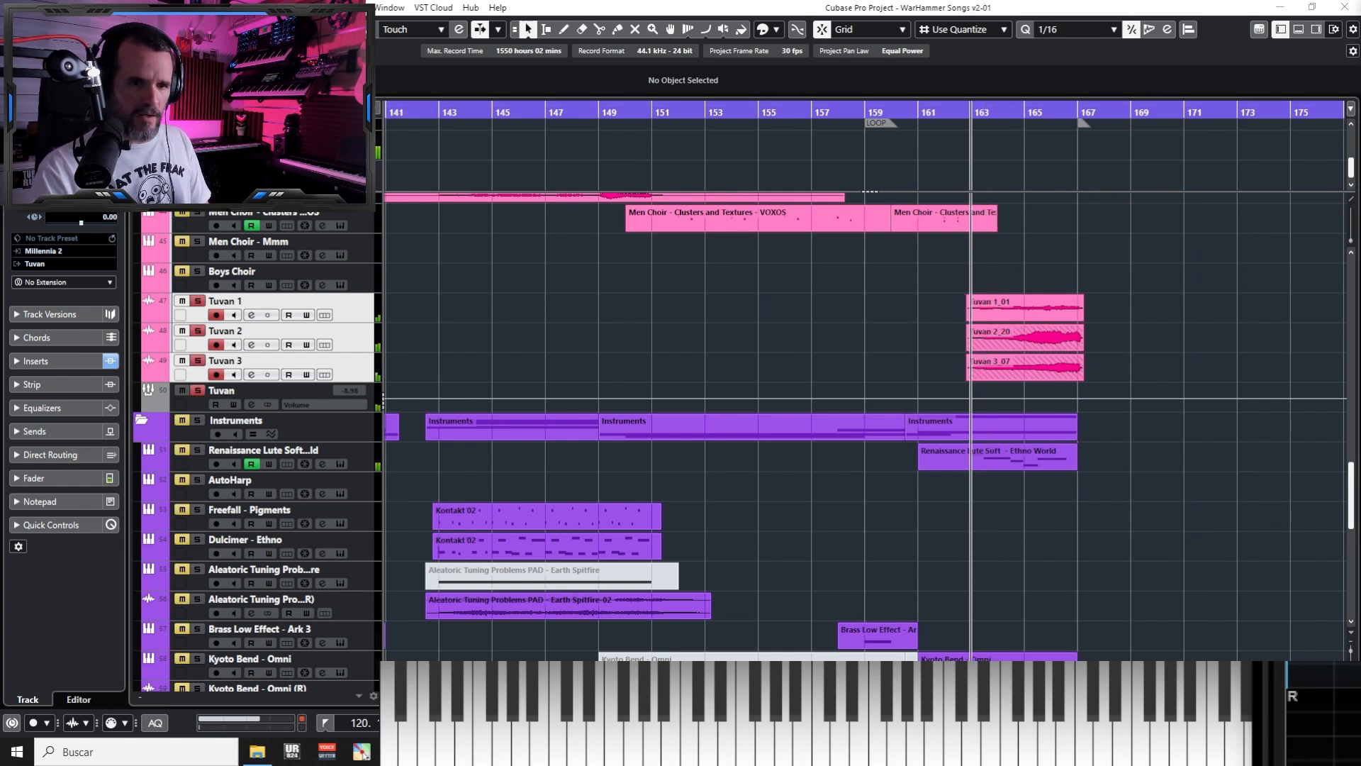
pyautogui.press('KP_Subtract')
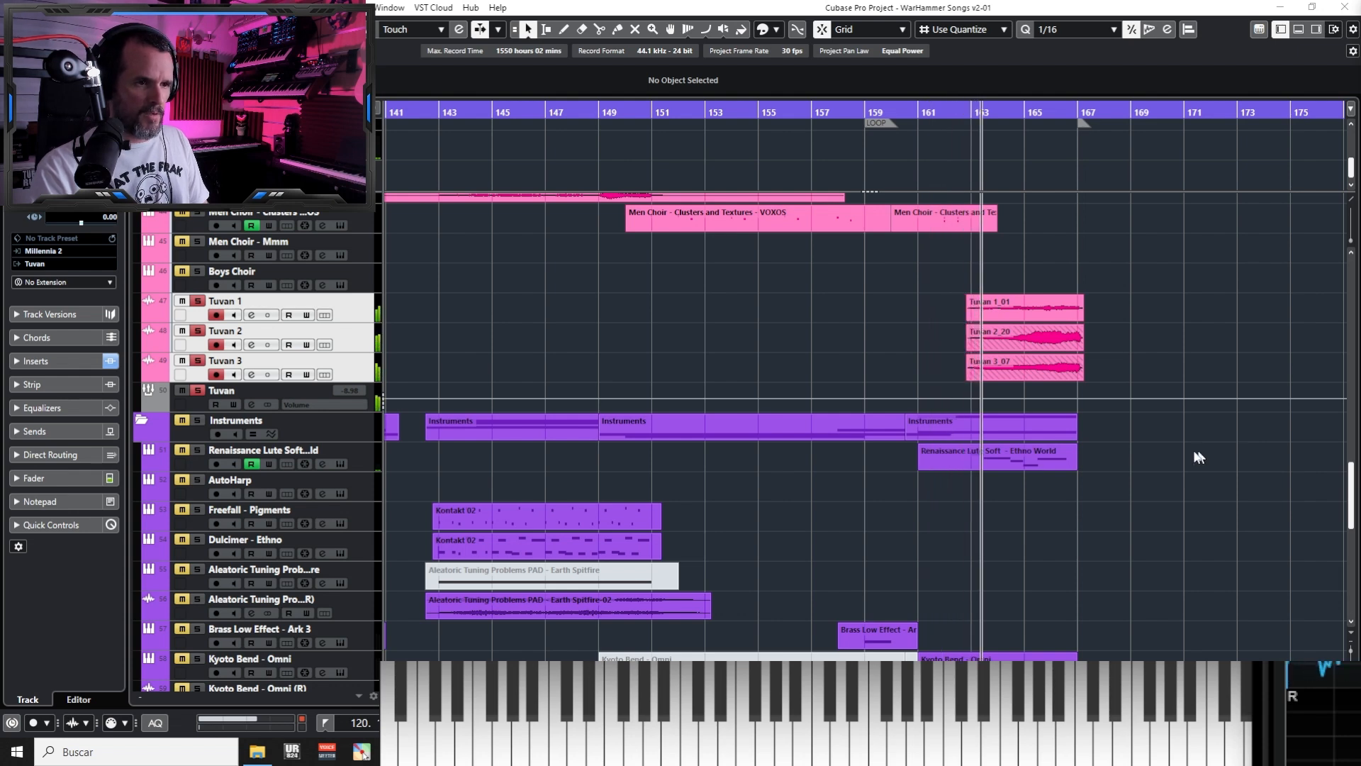
pyautogui.click(1154, 471)
pyautogui.press('h')
pyautogui.press('h')
pyautogui.press('h')
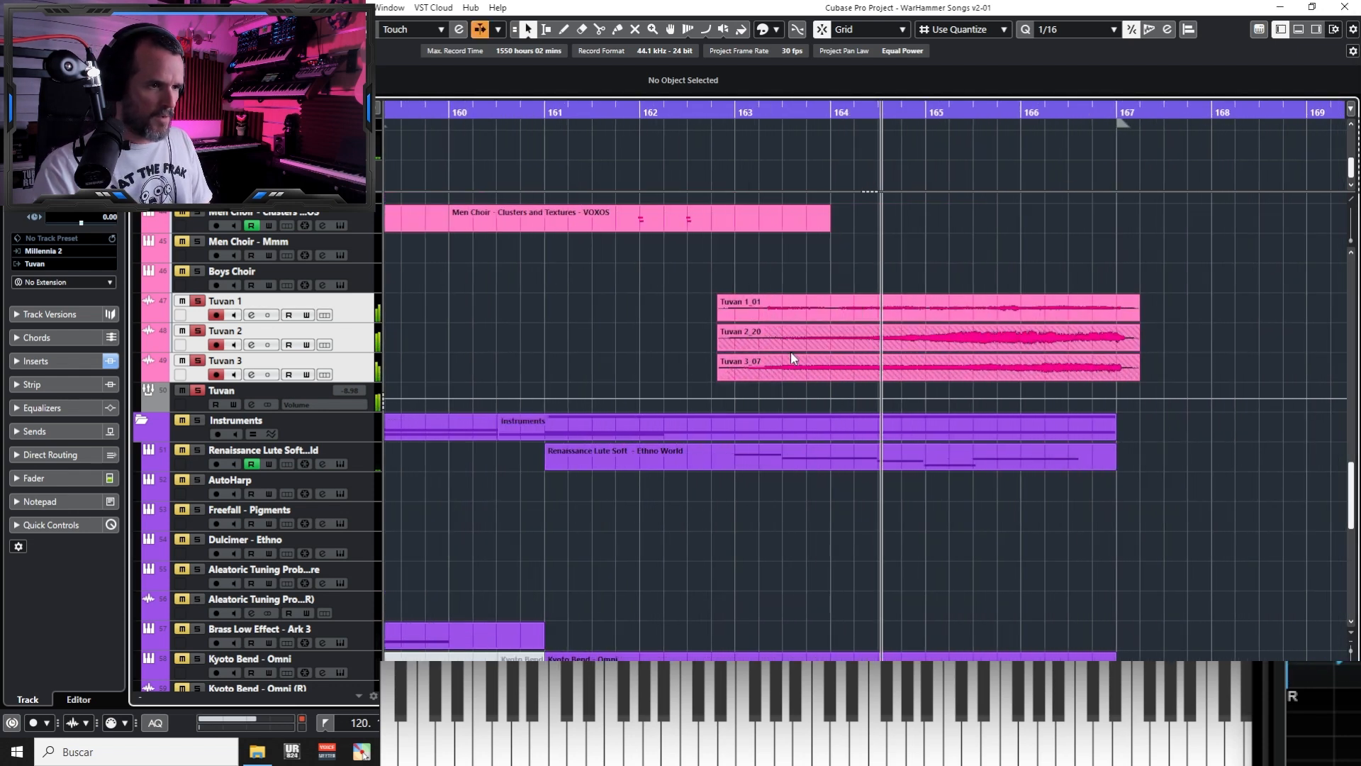
# Shorten the Tuvan 3 clip's fade-in and trim its start to slightly after the starts of the Tuvan 1 and Tuvan 2 clips
pyautogui.press('KP_Subtract')
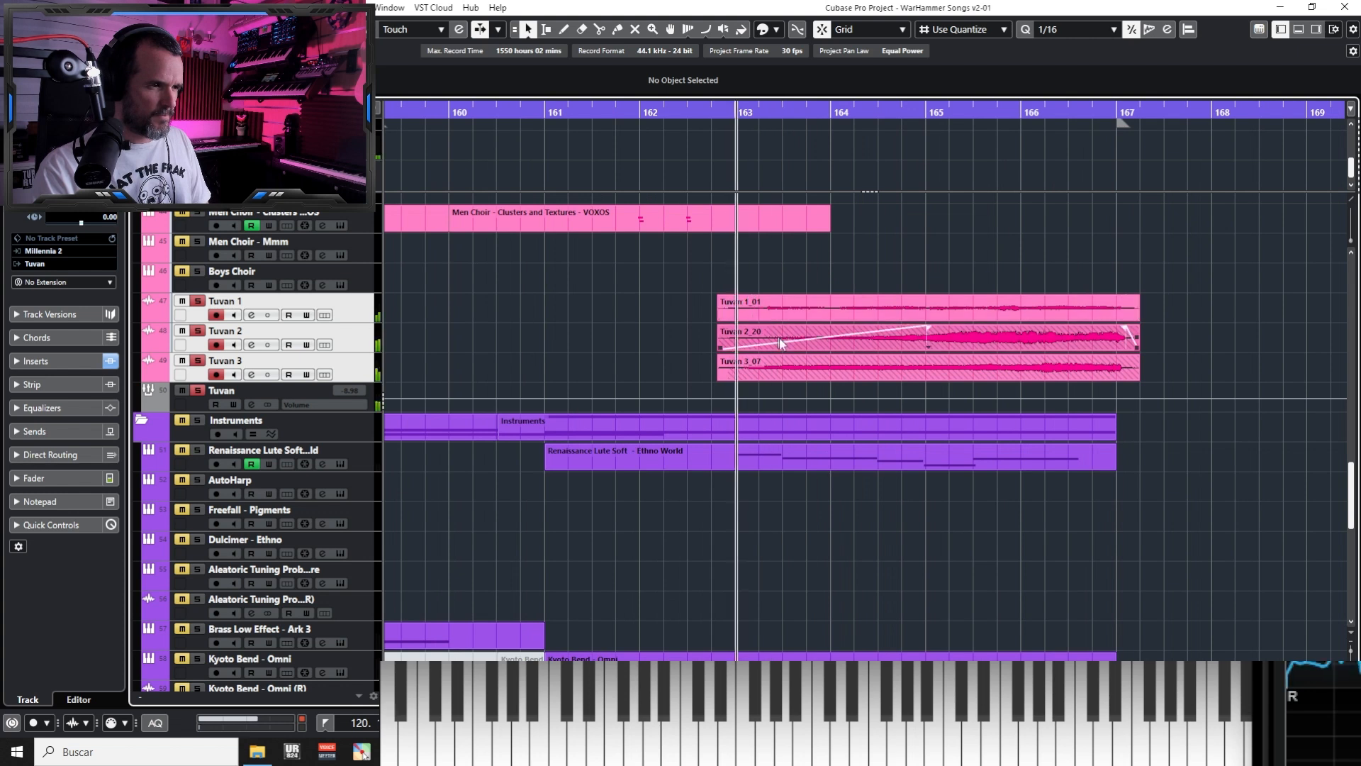
pyautogui.press('KP_Subtract')
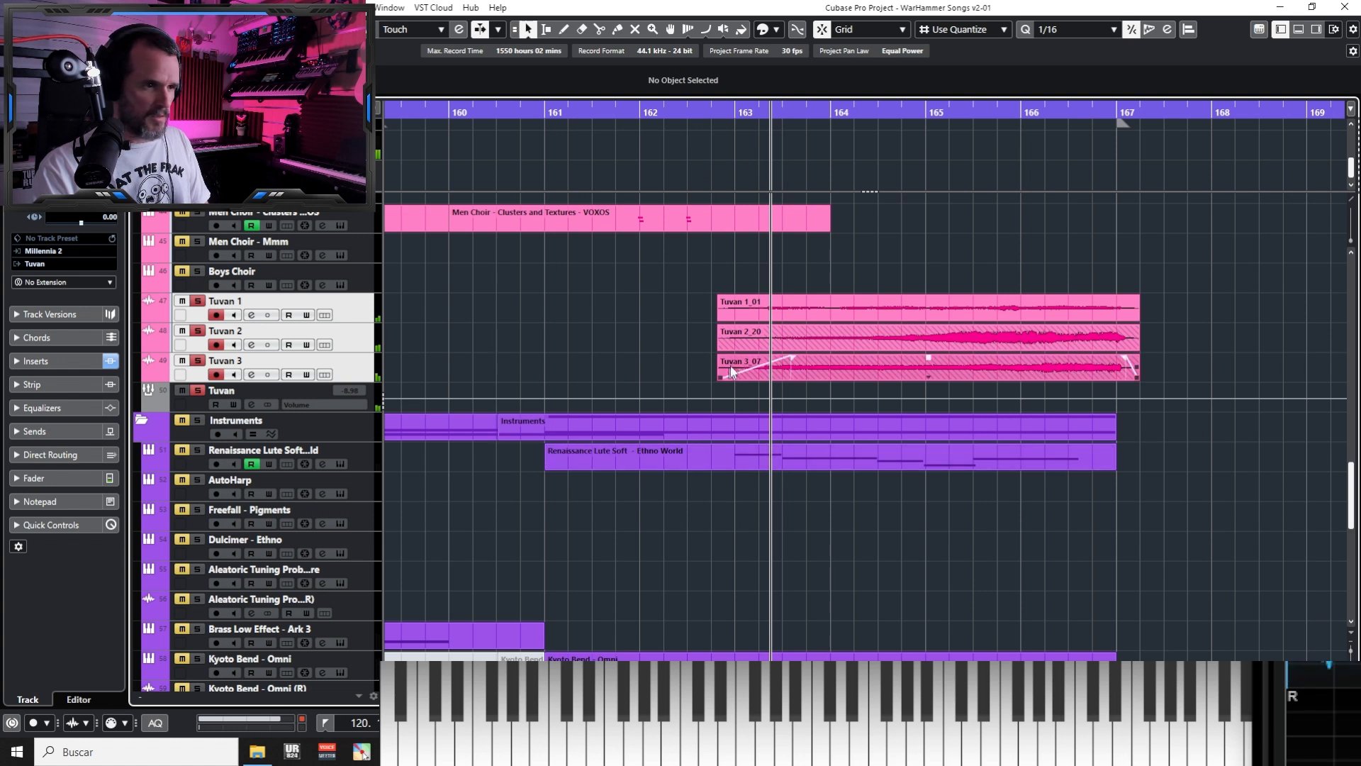
pyautogui.click(790, 358)
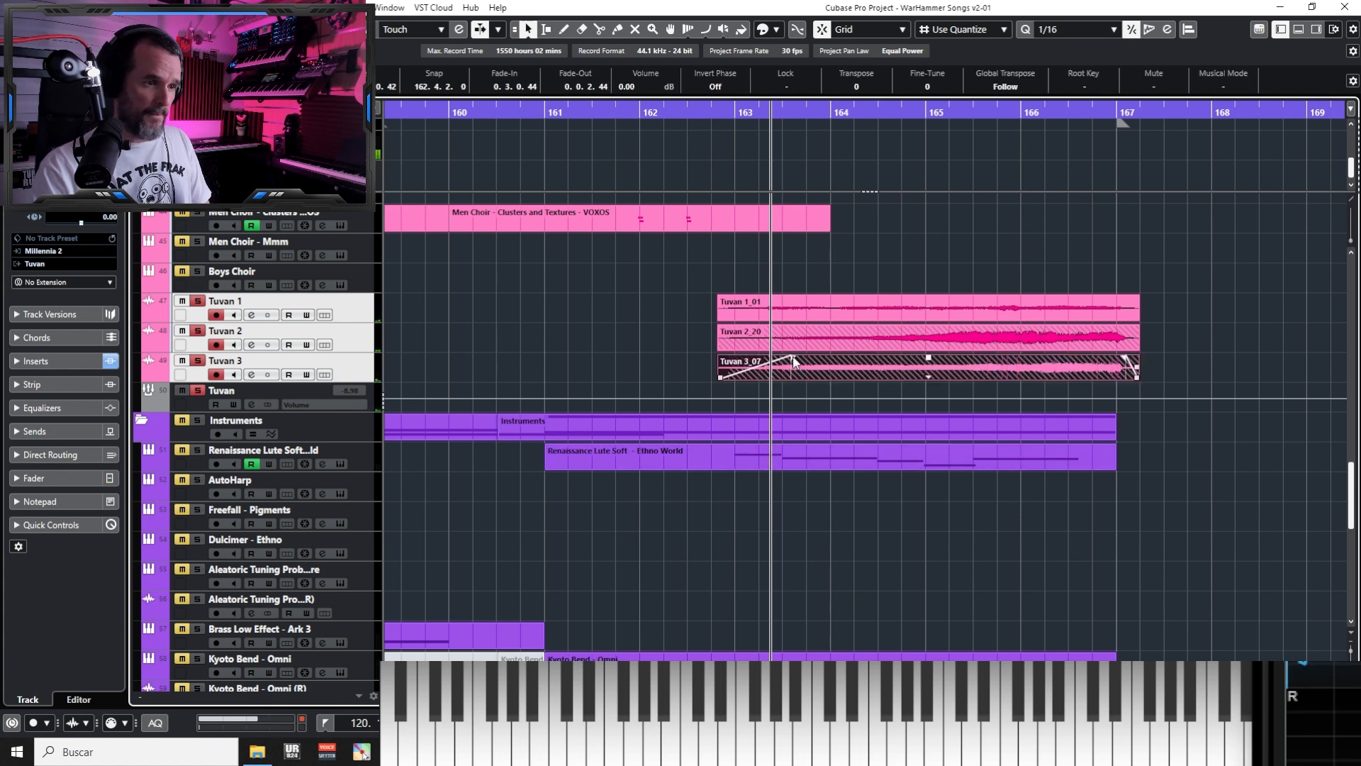
pyautogui.moveTo(790, 358); pyautogui.dragTo(726, 377)
# Audition the three soloed Tuvan layers from just before bar 163 to past bar 167, and deselect the Tuvan 3 clip
pyautogui.press('KP_Subtract')
pyautogui.press('space')
pyautogui.press('space')
pyautogui.press('space')
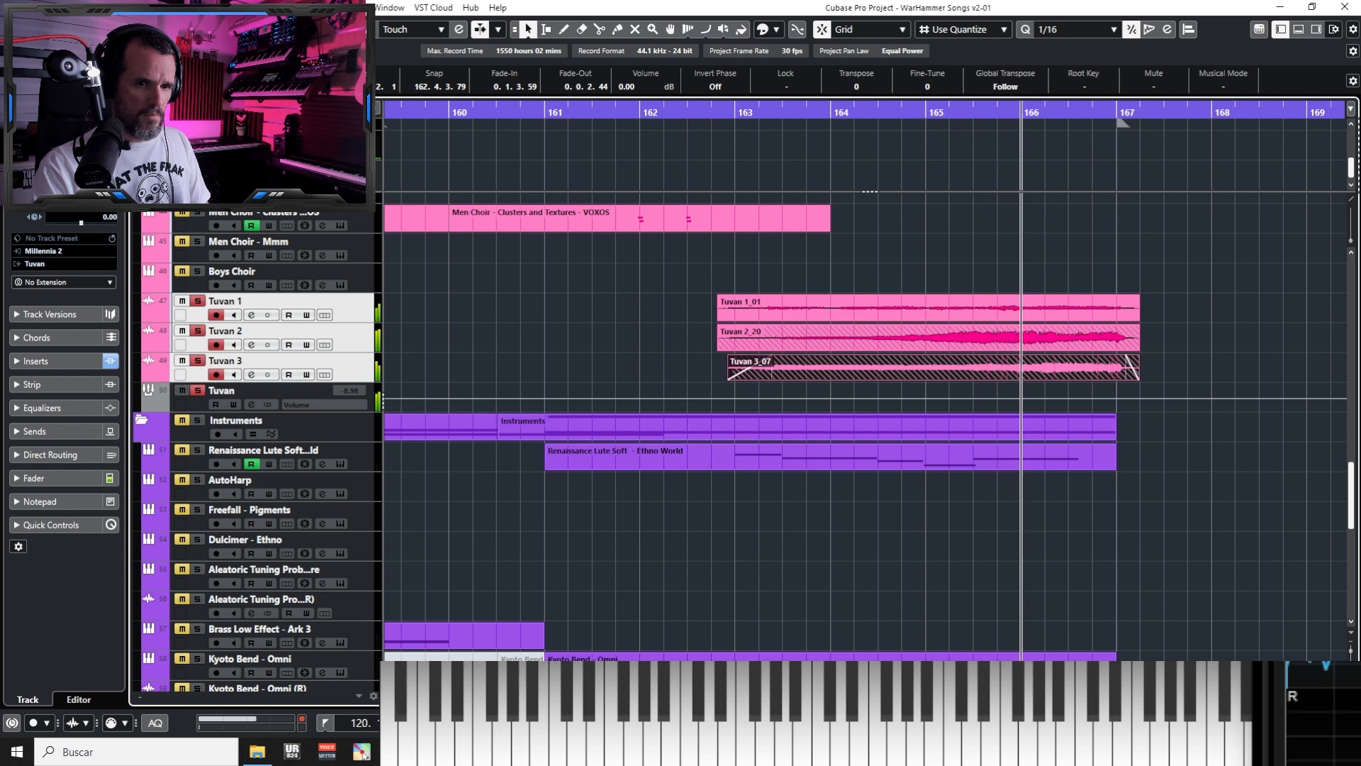
pyautogui.press('space')
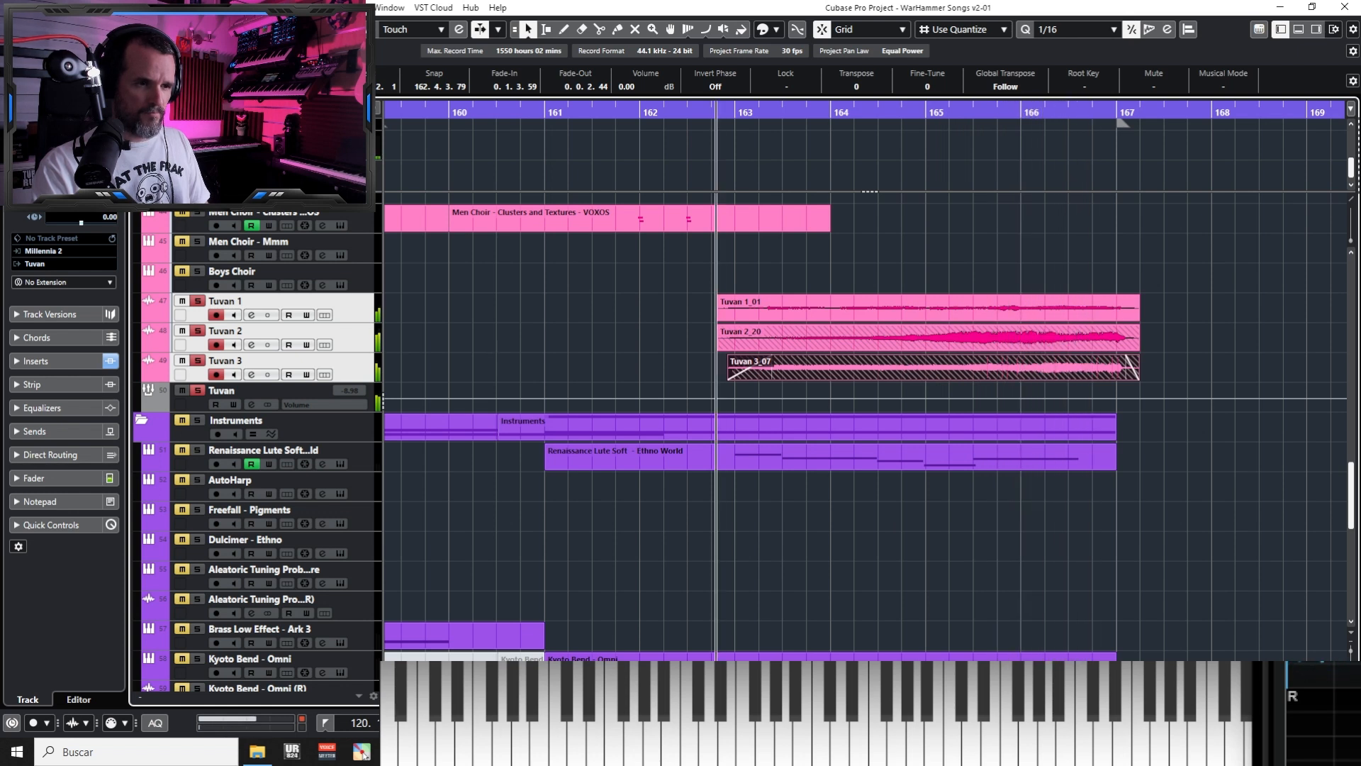
pyautogui.press('space')
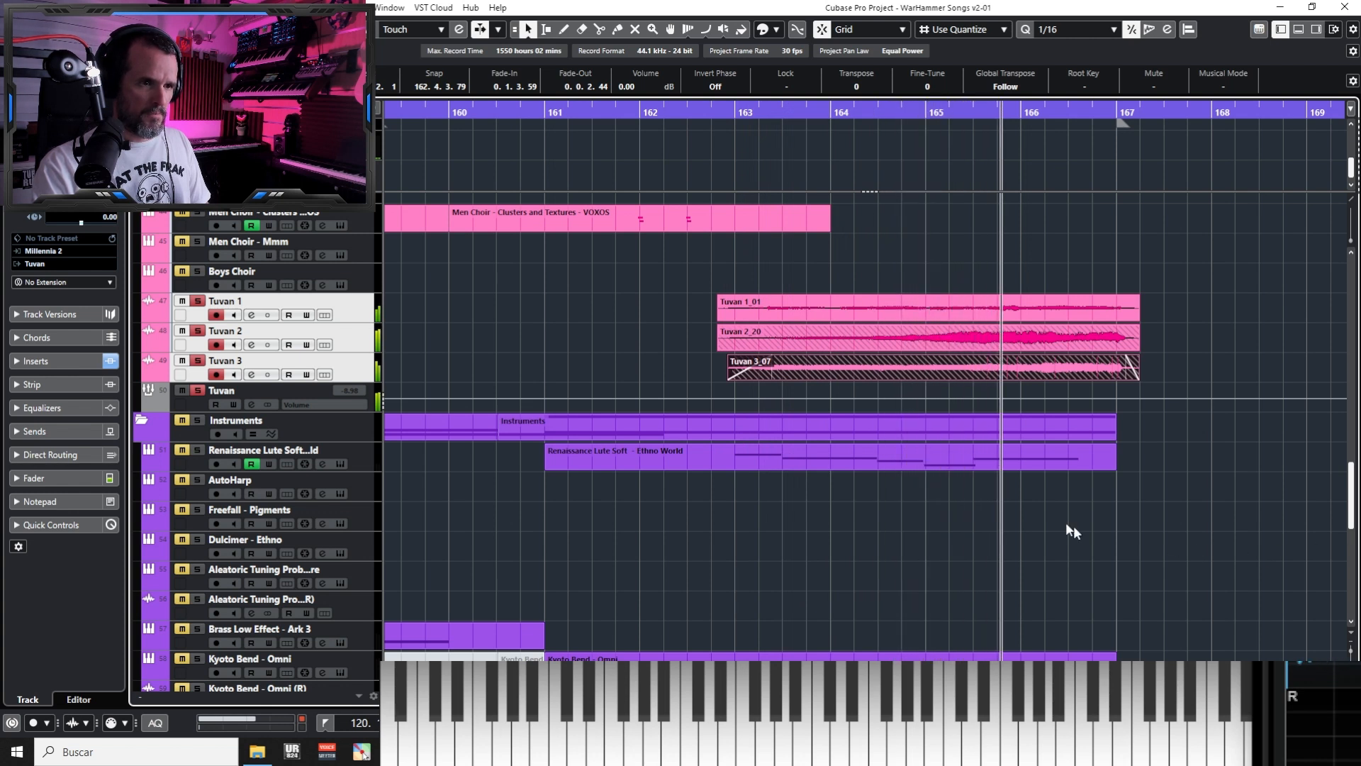
pyautogui.click(1108, 543)
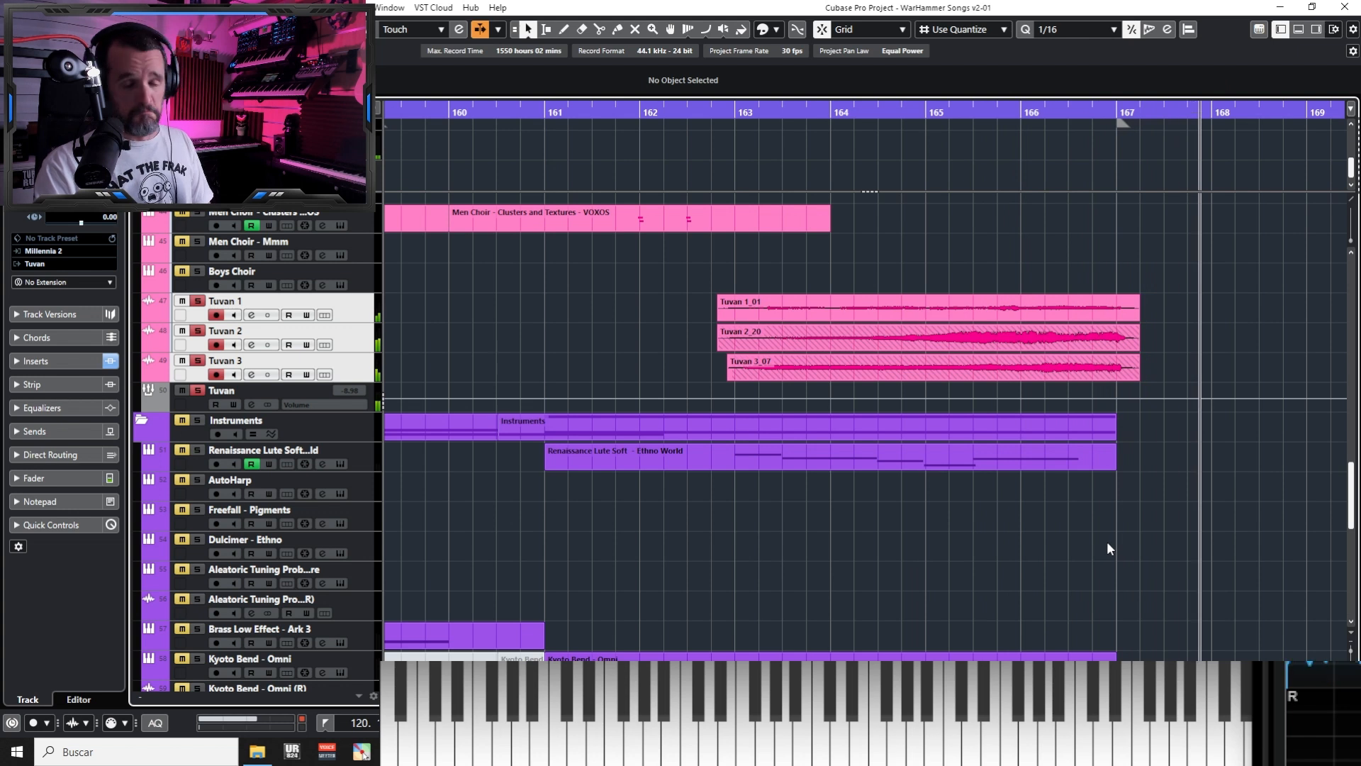
pyautogui.press('space')
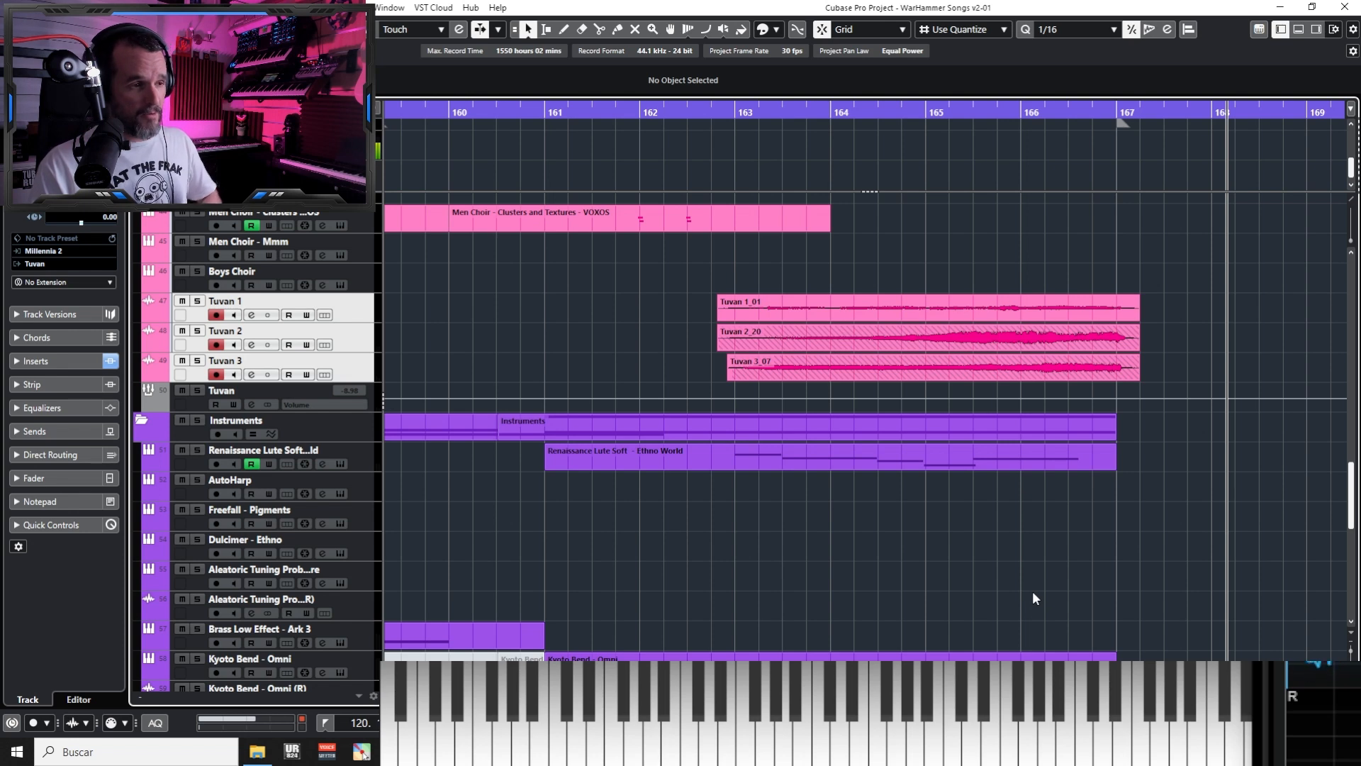
# Examine the wider arrangement around bars 157 to 167, from the Tuvan tracks up to the CHAOS folder's tracks
pyautogui.press('g')
pyautogui.press('g')
pyautogui.press('g')
pyautogui.press('g')
pyautogui.press('g')
pyautogui.press('g')
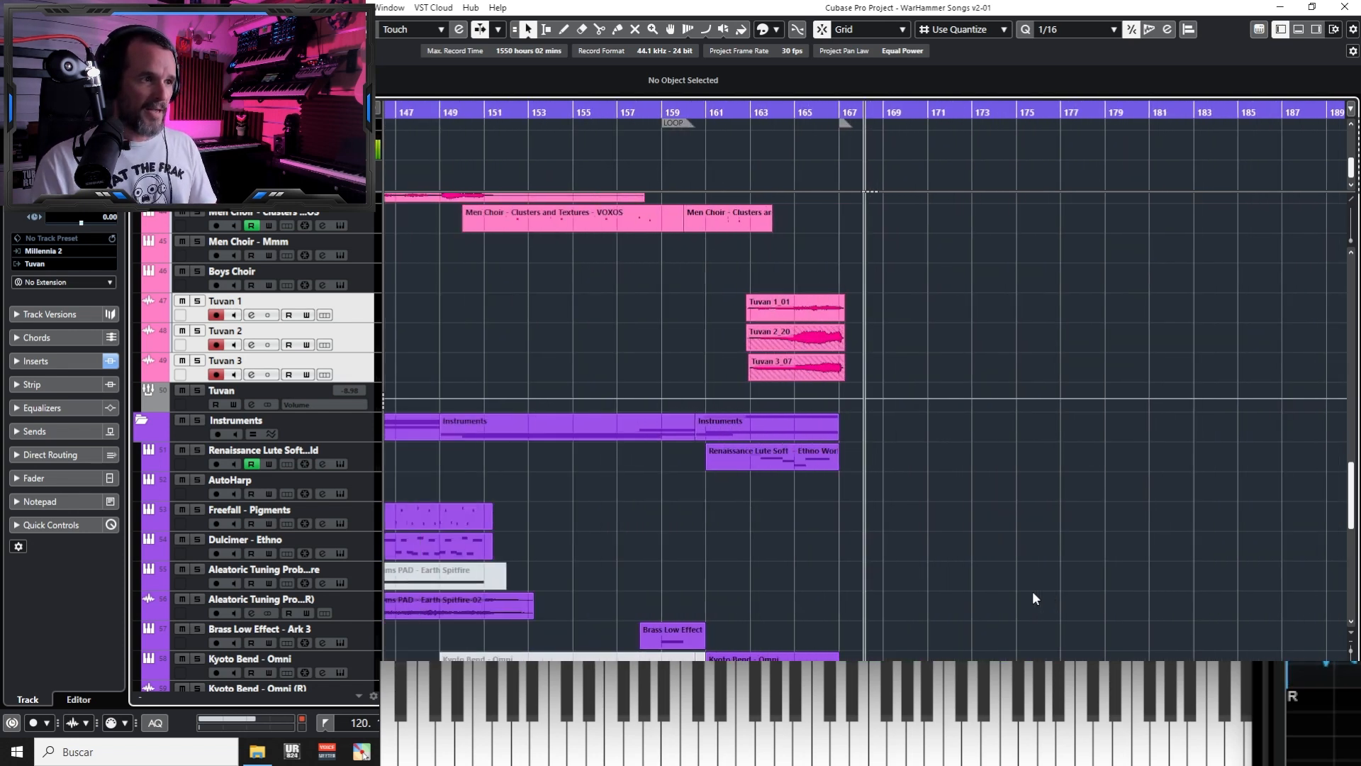
pyautogui.scroll(10, 1033, 593)
pyautogui.press('g')
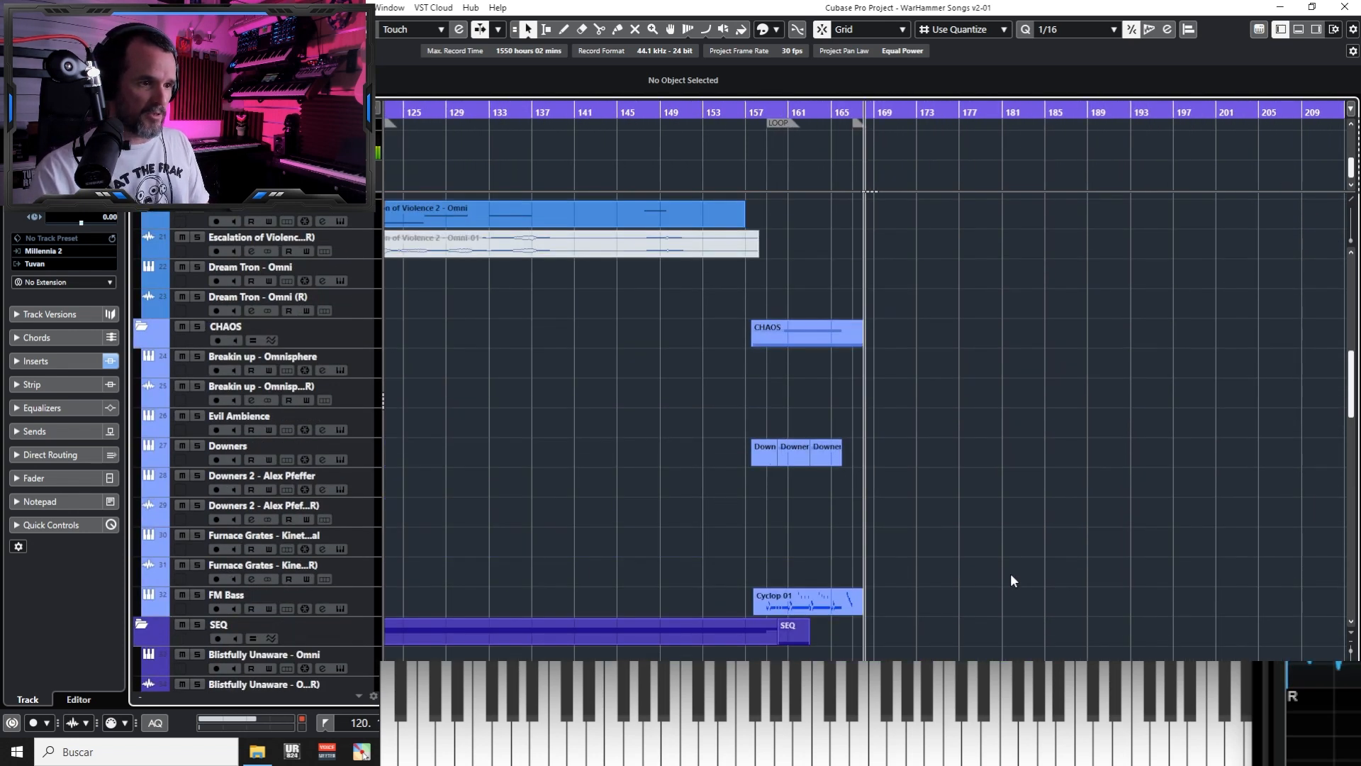